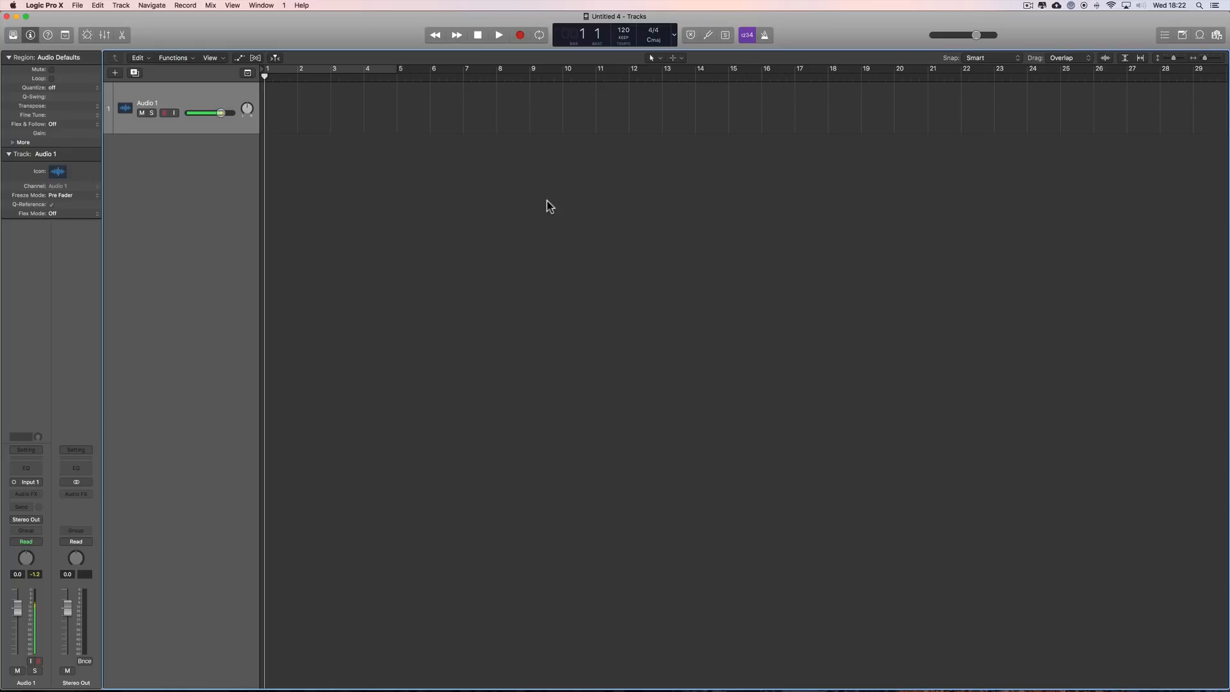
# Import house_beats_1.aiff from the Logic music folder onto the Audio 1 track at bar 2, converting the file to the project's sample rate.
pyautogui.click(1210, 58)
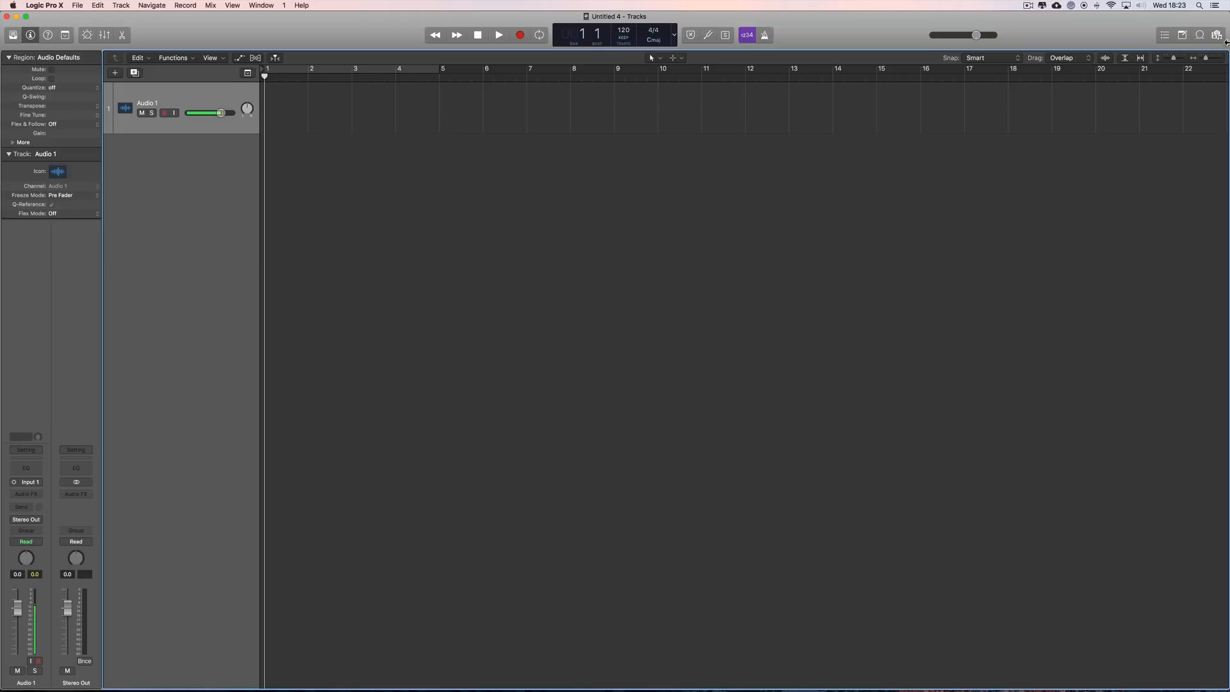
pyautogui.click(1214, 59)
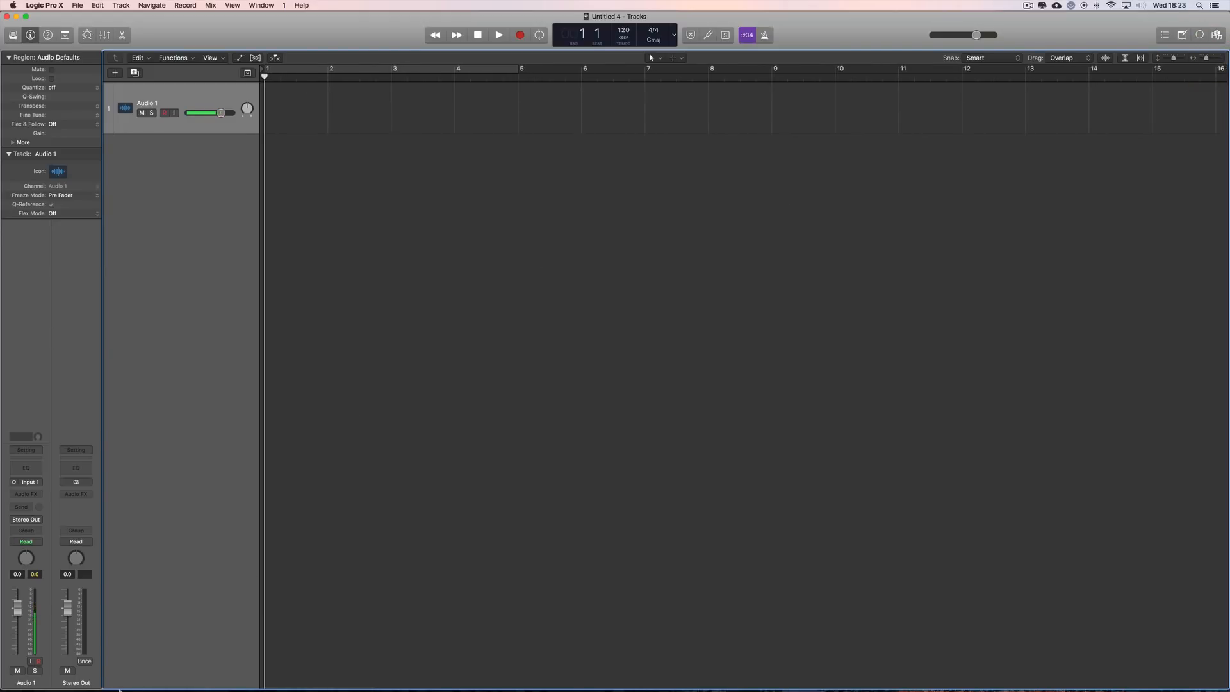
pyautogui.click(80, 678)
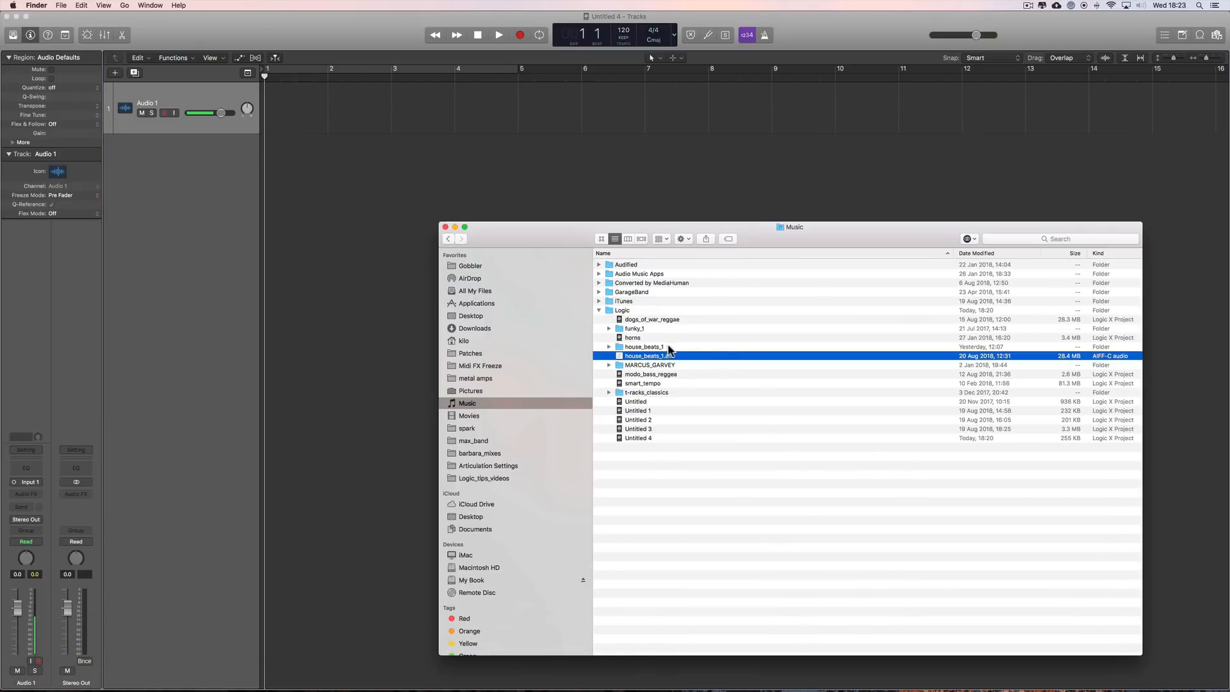
pyautogui.moveTo(665, 356); pyautogui.dragTo(330, 106)
pyautogui.moveTo(564, 227); pyautogui.dragTo(578, 300)
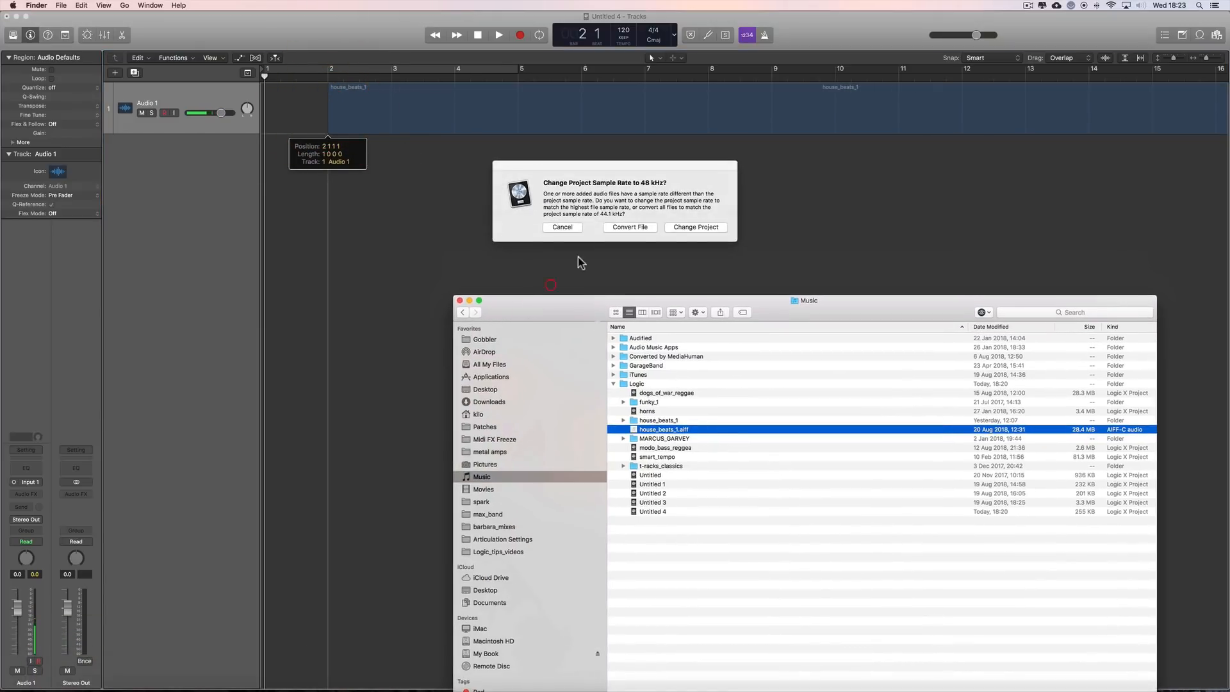
pyautogui.click(634, 228)
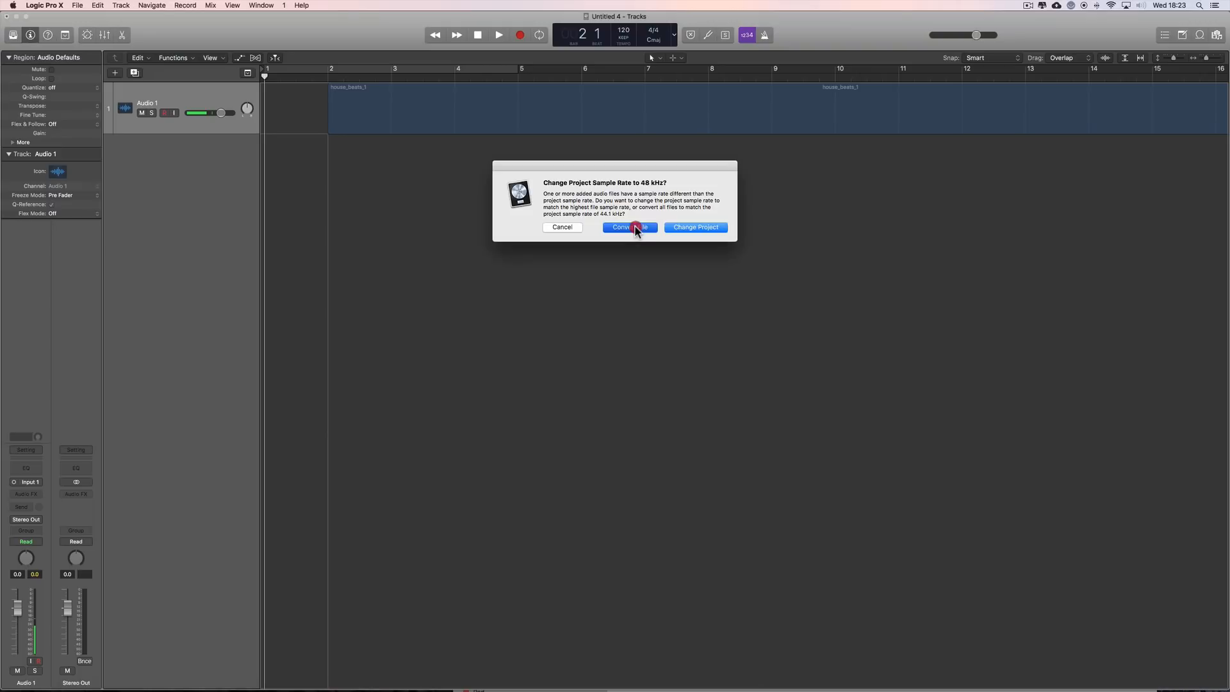
pyautogui.click(635, 229)
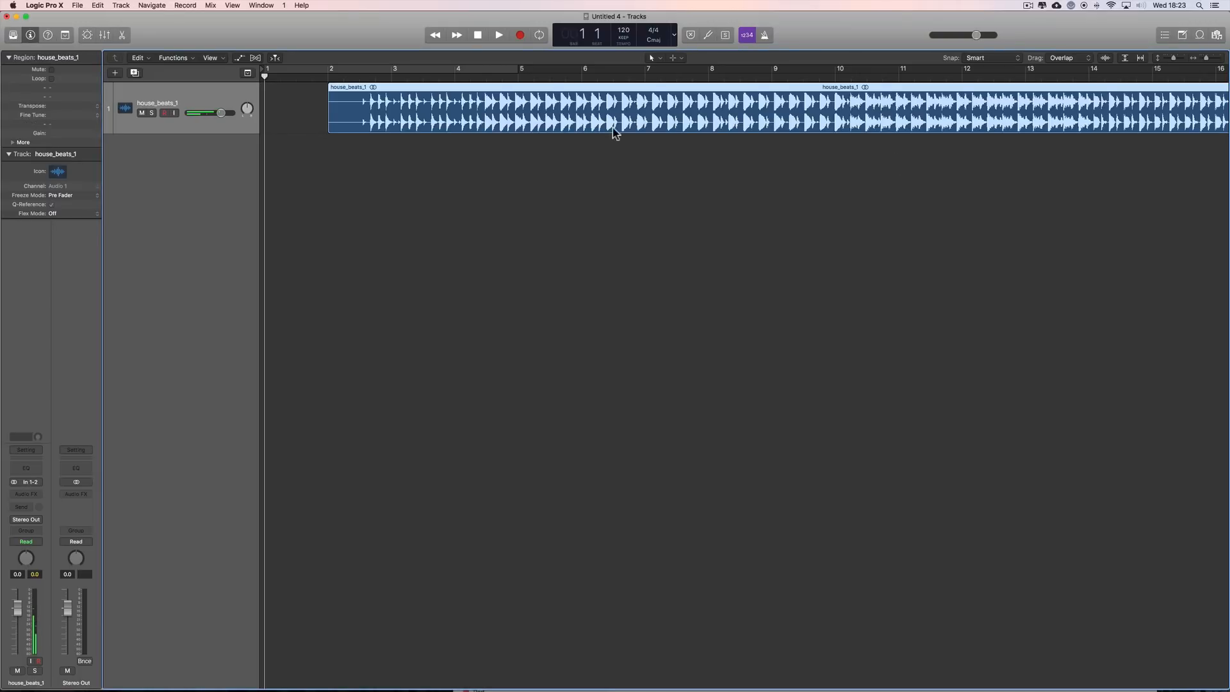
# Play back the imported drum loop from near its start to hear the beat, and stop around bar 8.
pyautogui.click(359, 77)
pyautogui.press('space')
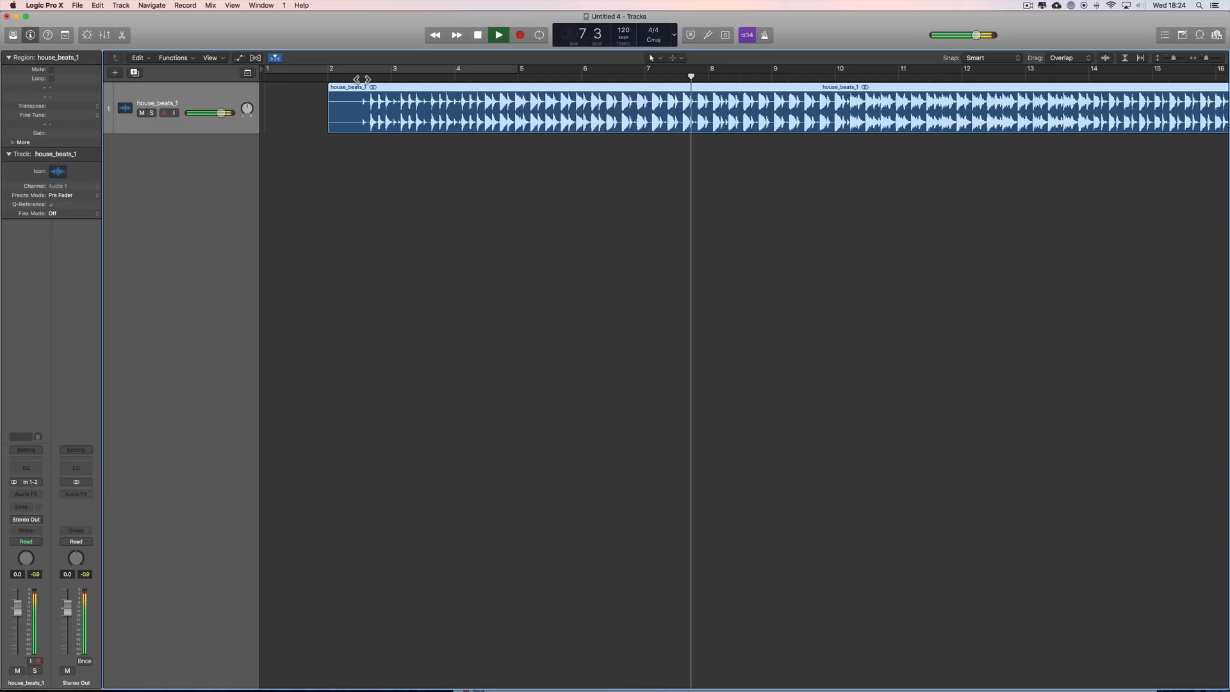
pyautogui.press('space')
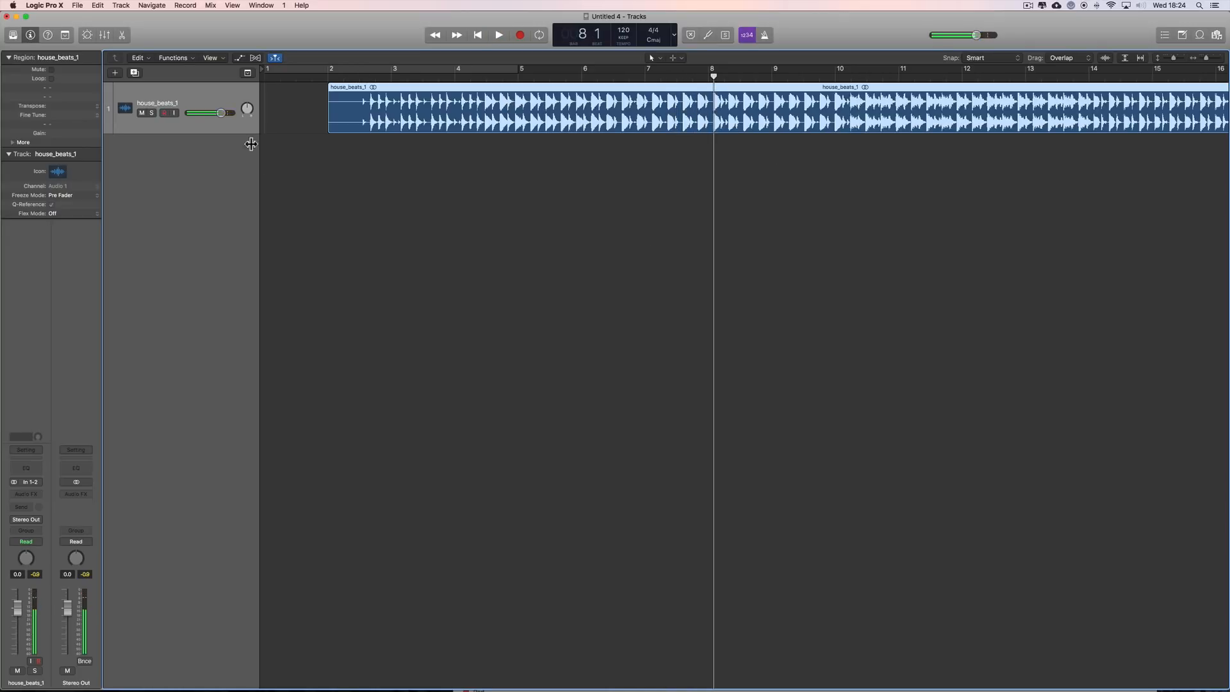
# Enlarge the house_beats_1 track and place the playhead roughly at the first audible hit, near bar 2 beat 3.
pyautogui.moveTo(225, 133); pyautogui.dragTo(227, 154)
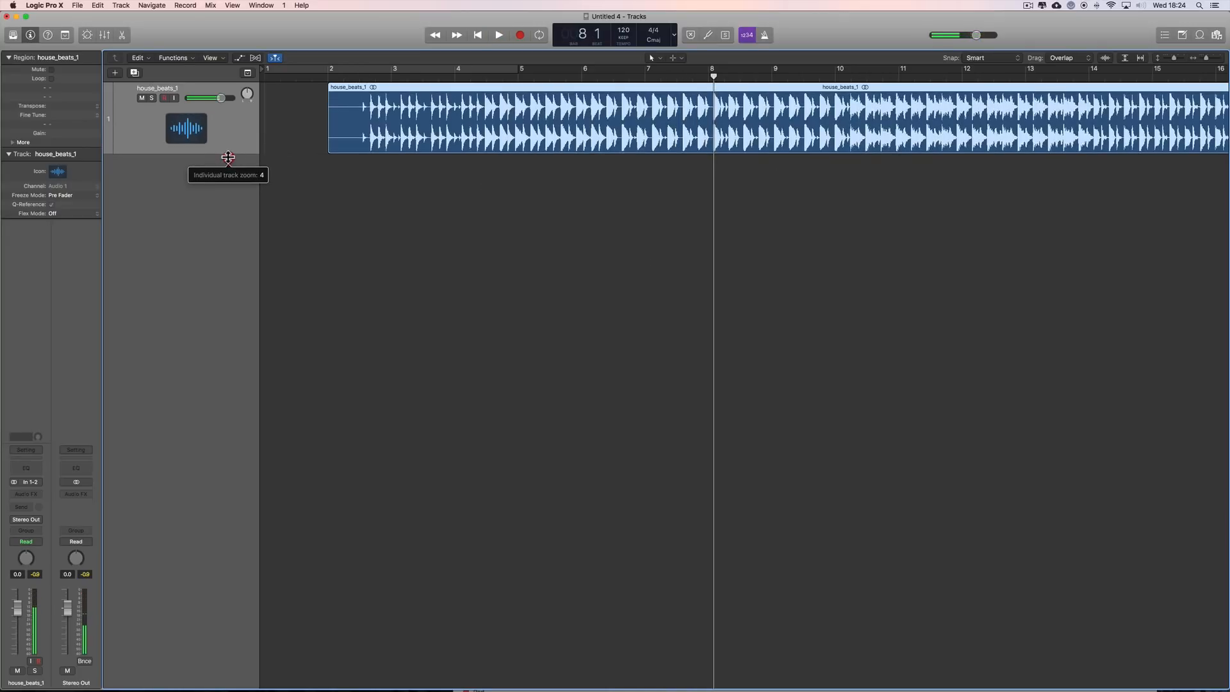
pyautogui.click(1210, 58)
pyautogui.hscroll(-10, 789, 150)
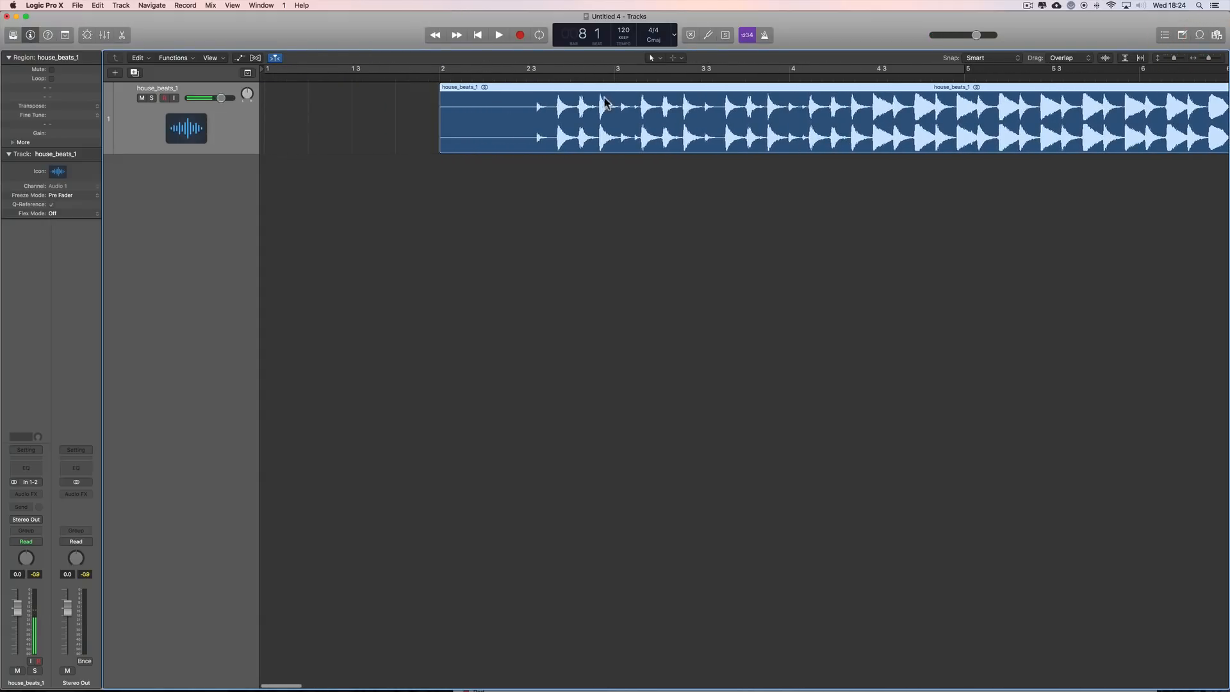
pyautogui.click(537, 78)
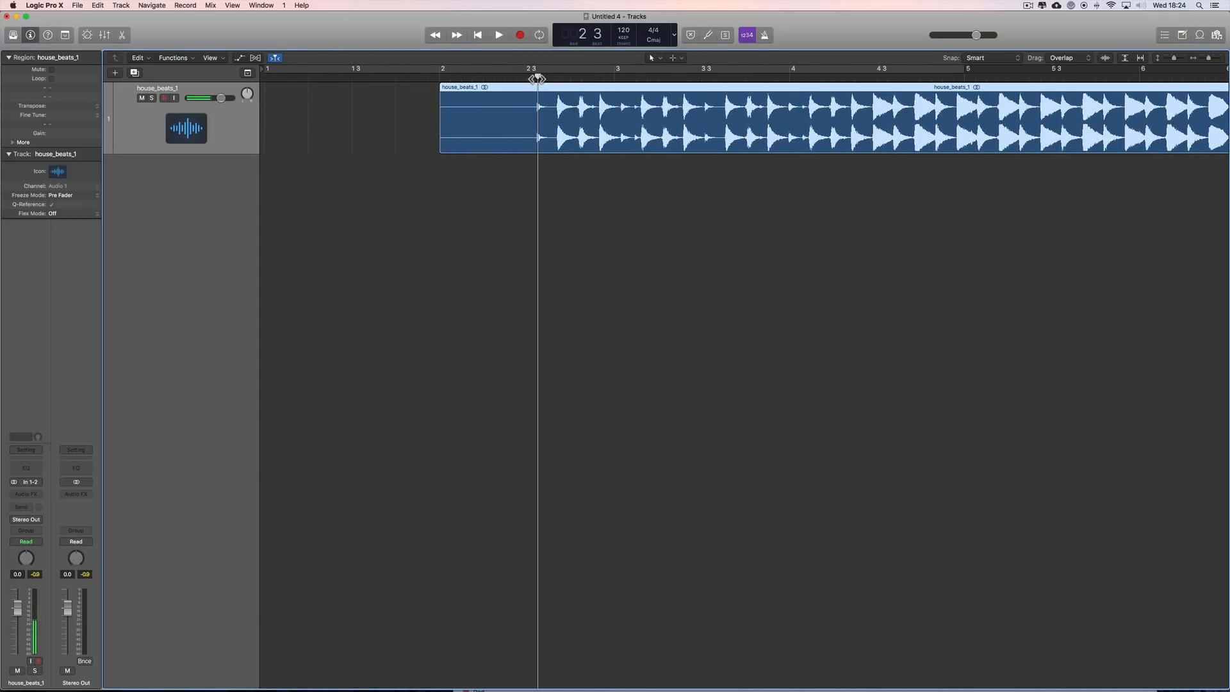
pyautogui.click(536, 80)
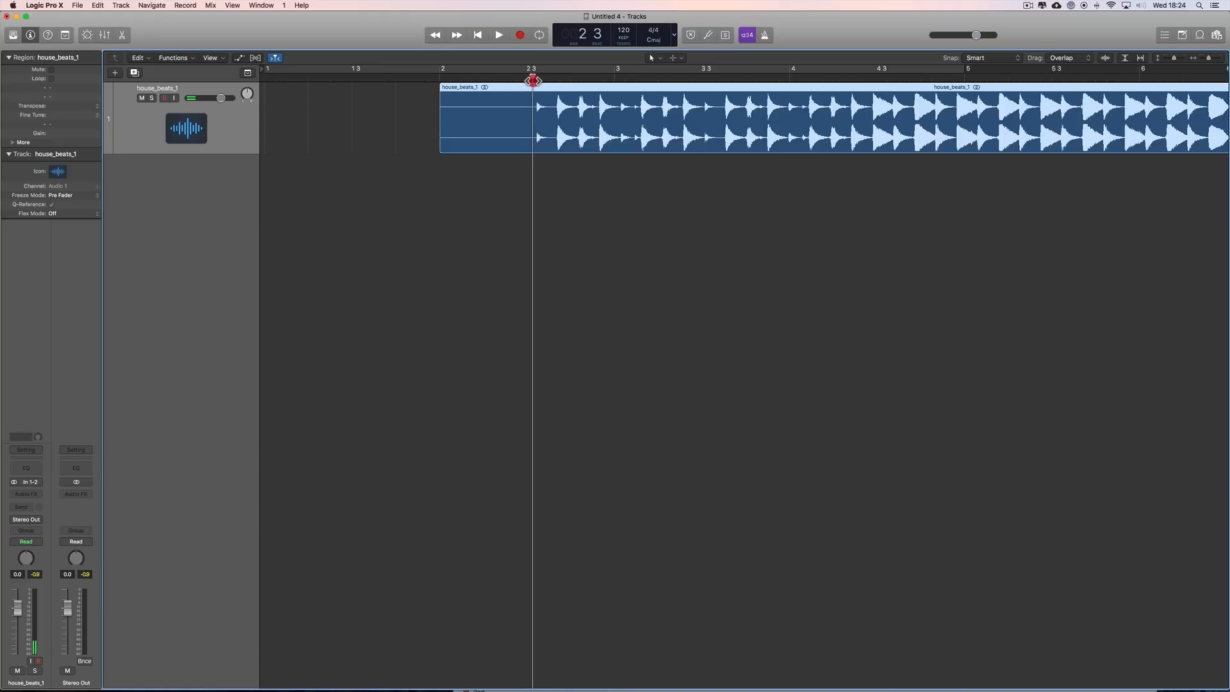
pyautogui.hscroll(5, 477, 107)
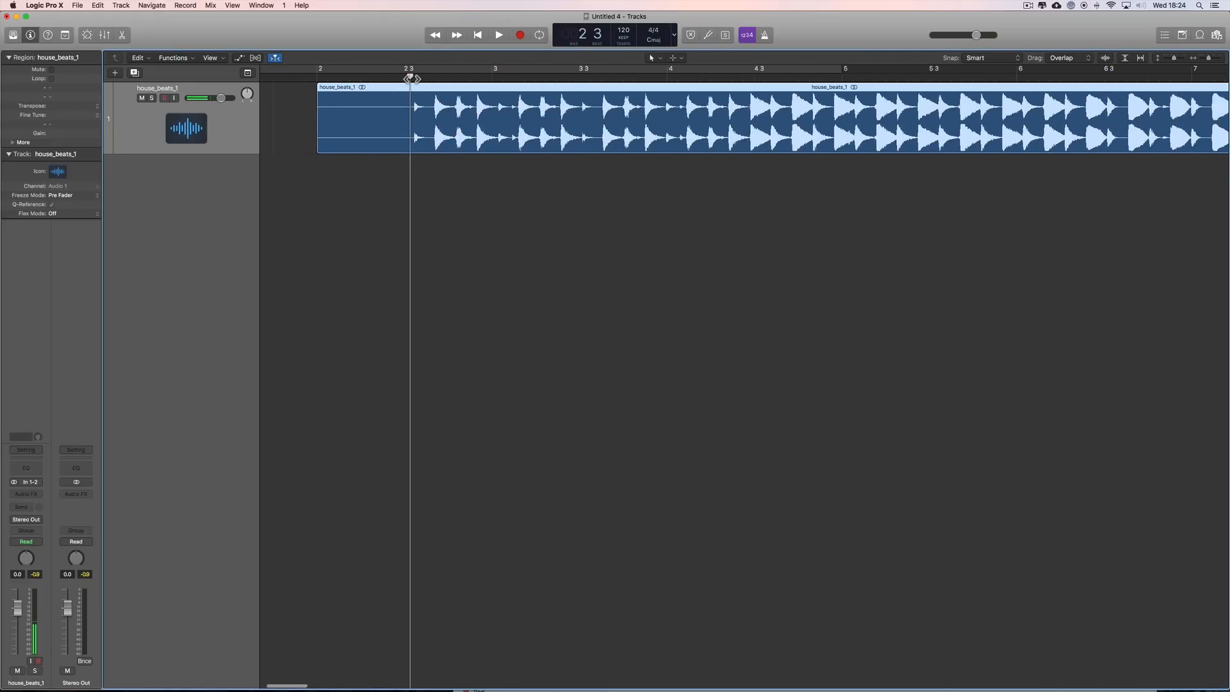
pyautogui.moveTo(411, 77)
pyautogui.mouseDown()
pyautogui.moveTo(379, 76)
pyautogui.moveTo(414, 80)
pyautogui.mouseUp()
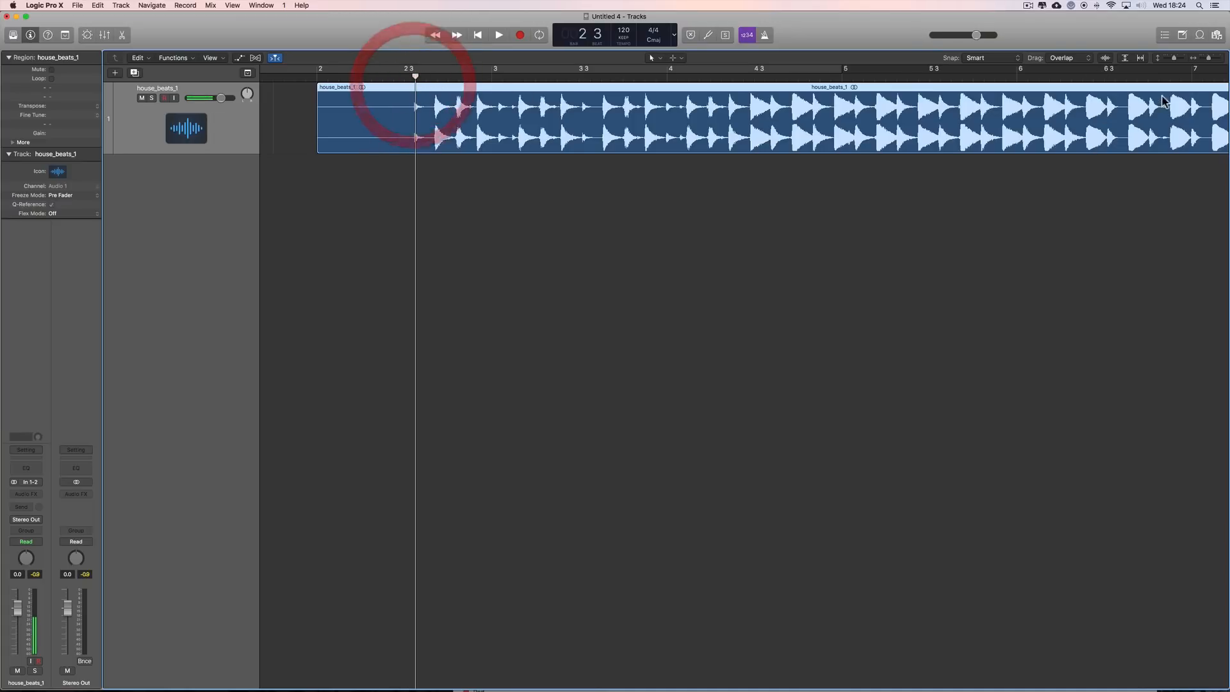
# Align the playhead precisely with the very start of the first hit's waveform, at about 2 3 1 228.
pyautogui.click(1213, 59)
pyautogui.moveTo(1212, 58); pyautogui.dragTo(1223, 59)
pyautogui.hscroll(-5, 743, 174)
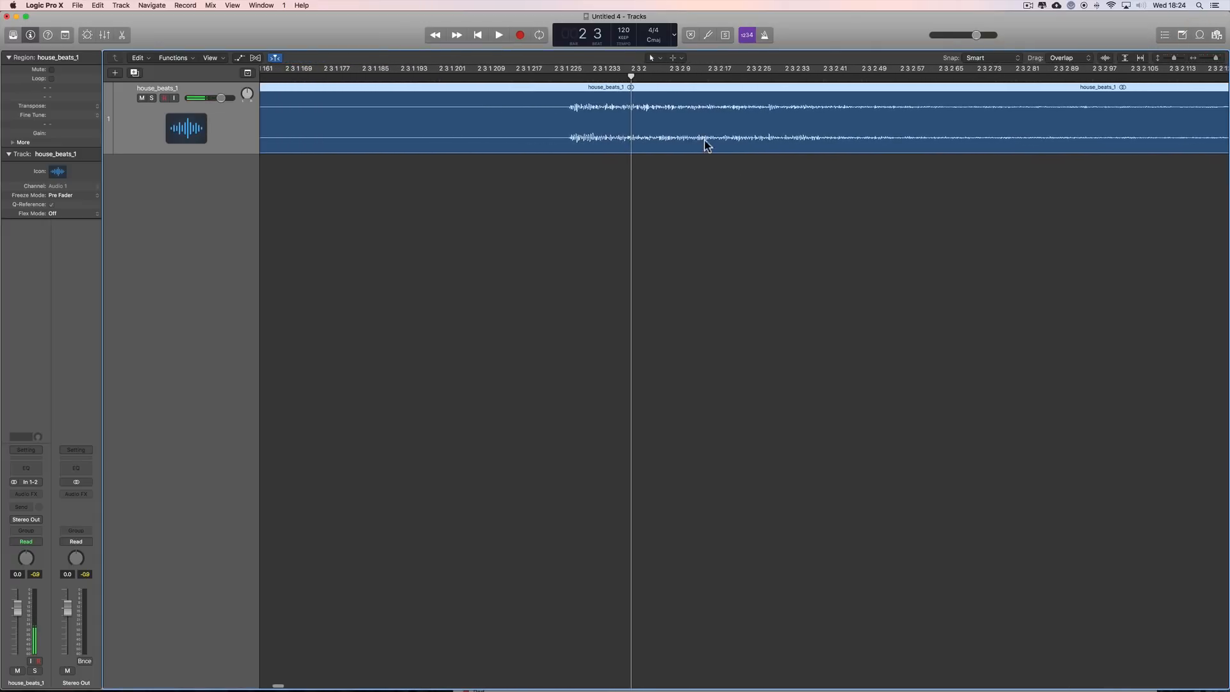
pyautogui.moveTo(633, 78); pyautogui.dragTo(570, 77)
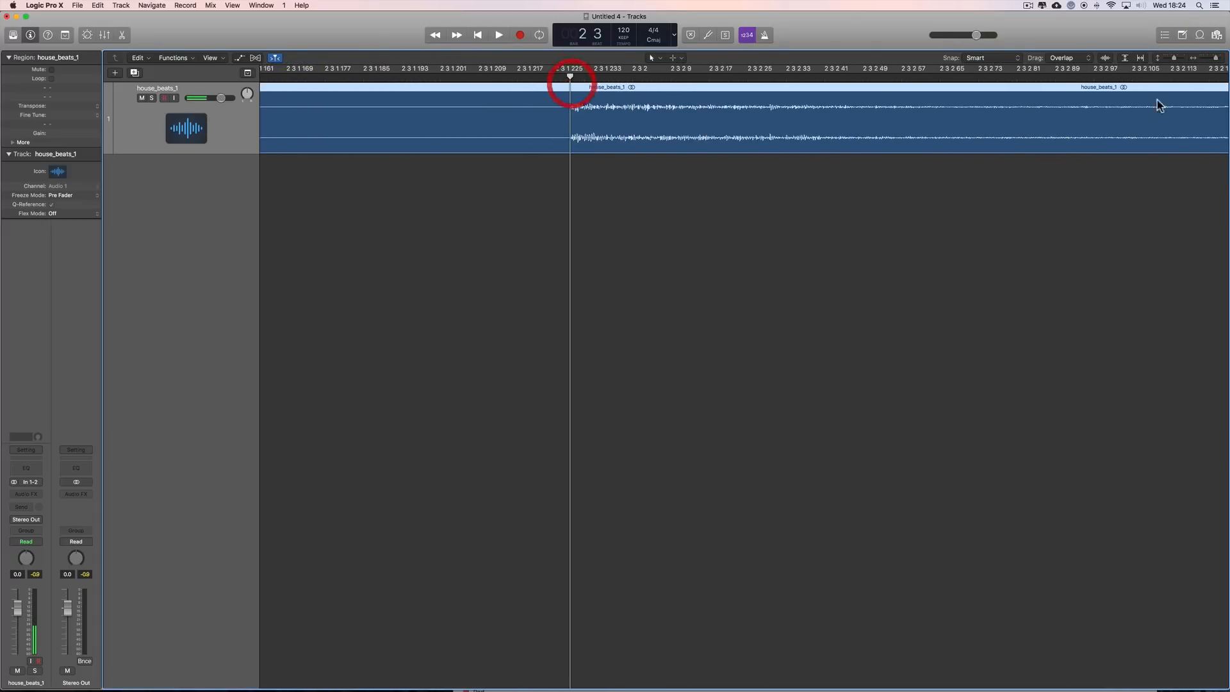
pyautogui.click(1218, 59)
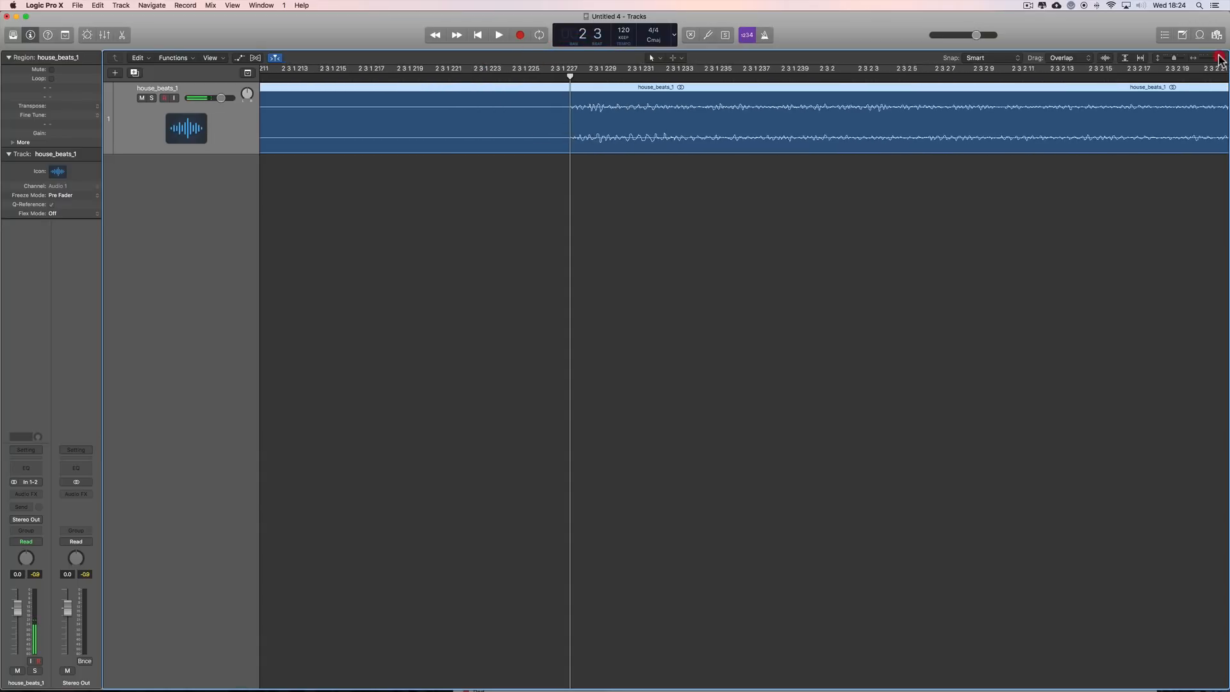
pyautogui.click(1179, 59)
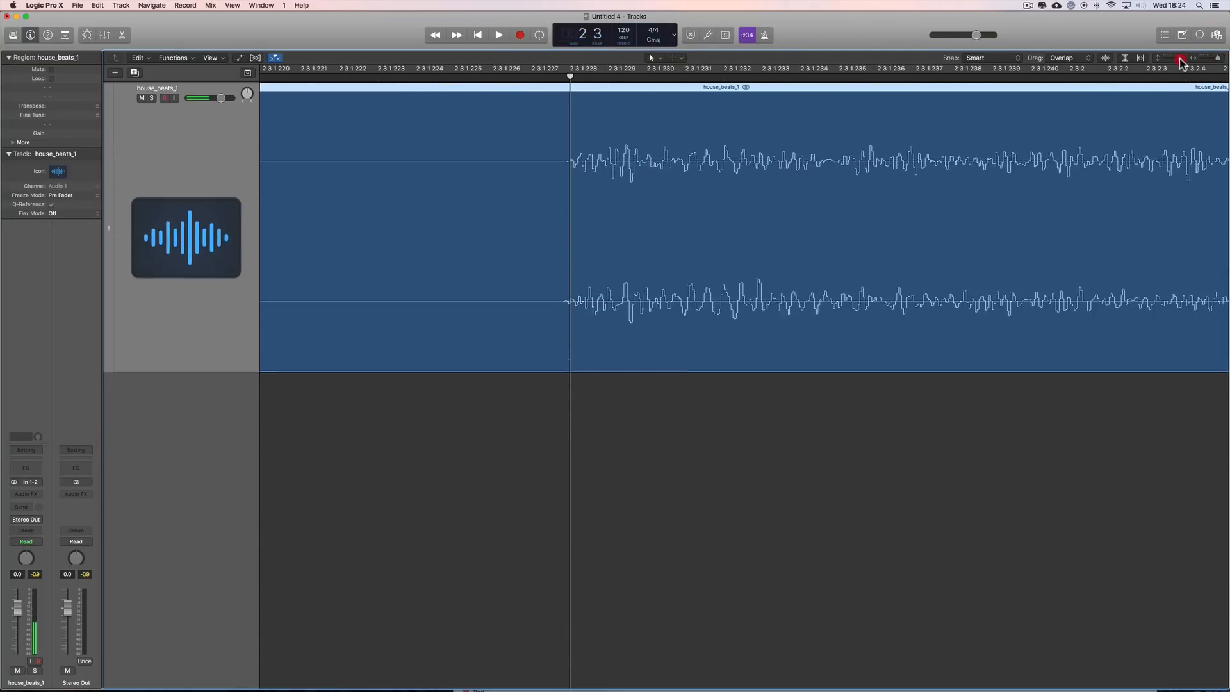
pyautogui.click(1216, 59)
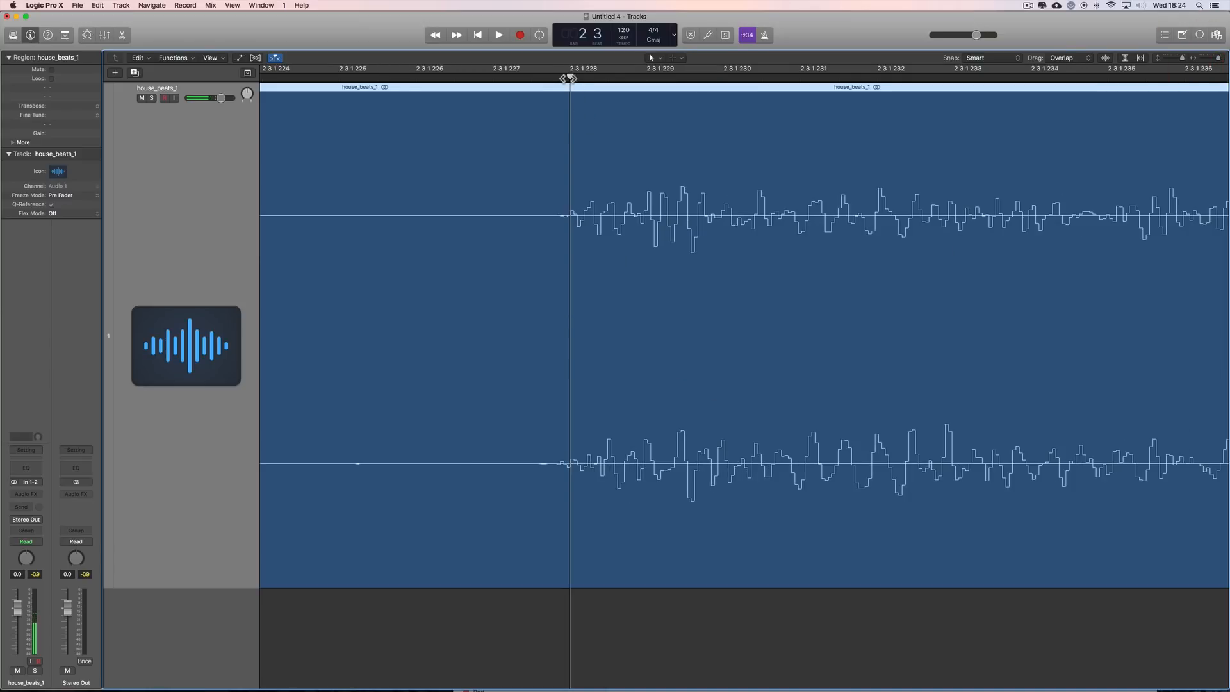
pyautogui.moveTo(570, 77); pyautogui.dragTo(547, 83)
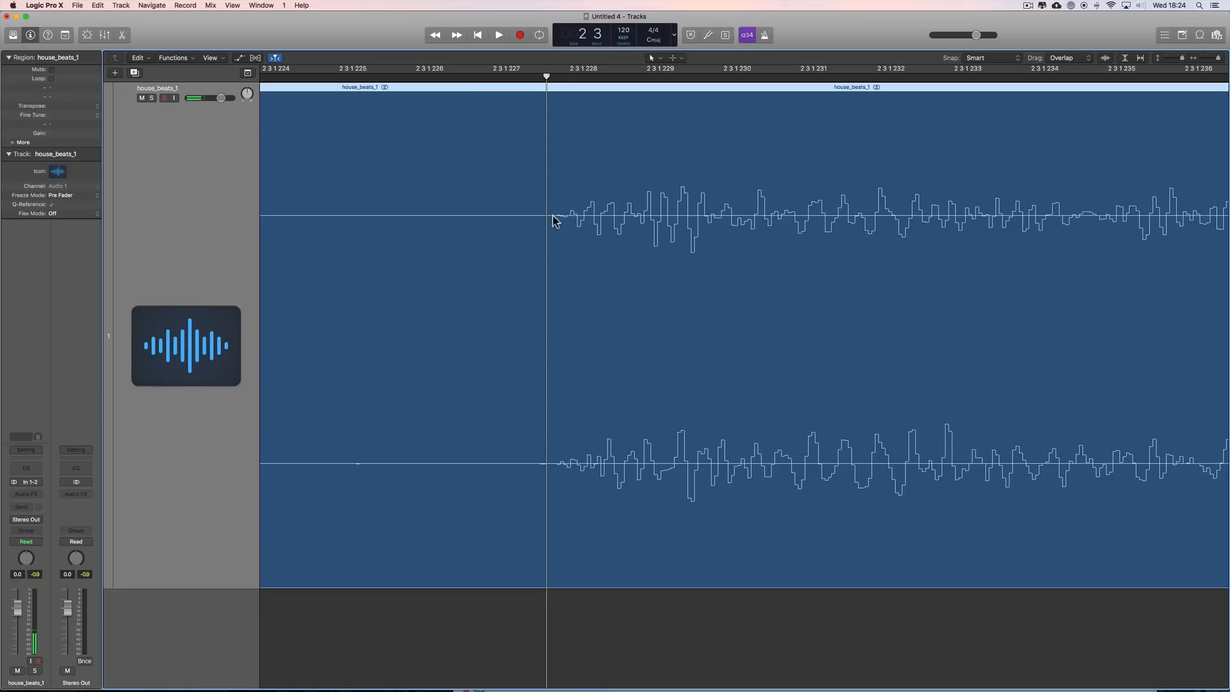
pyautogui.moveTo(542, 80); pyautogui.dragTo(555, 80)
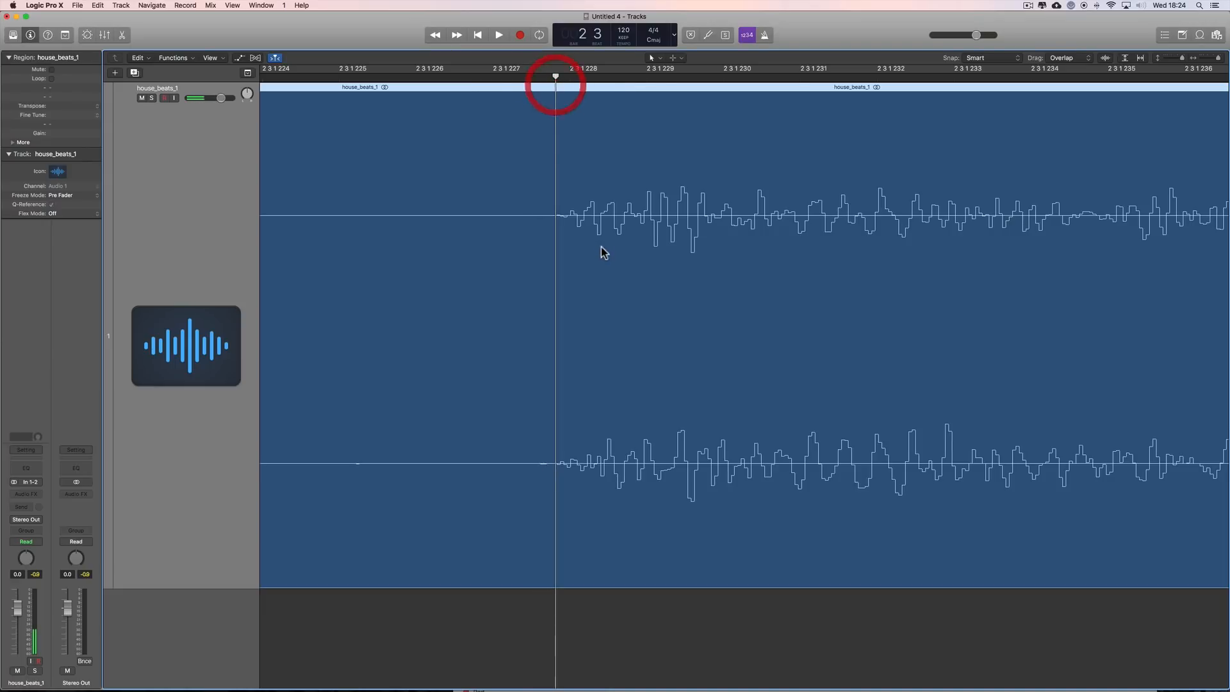
# Split the house_beats_1 region at the playhead with the Scissors tool and return to the Pointer tool.
pyautogui.rightClick(586, 321)
pyautogui.click(602, 375)
pyautogui.click(555, 433)
pyautogui.rightClick(652, 340)
pyautogui.click(671, 341)
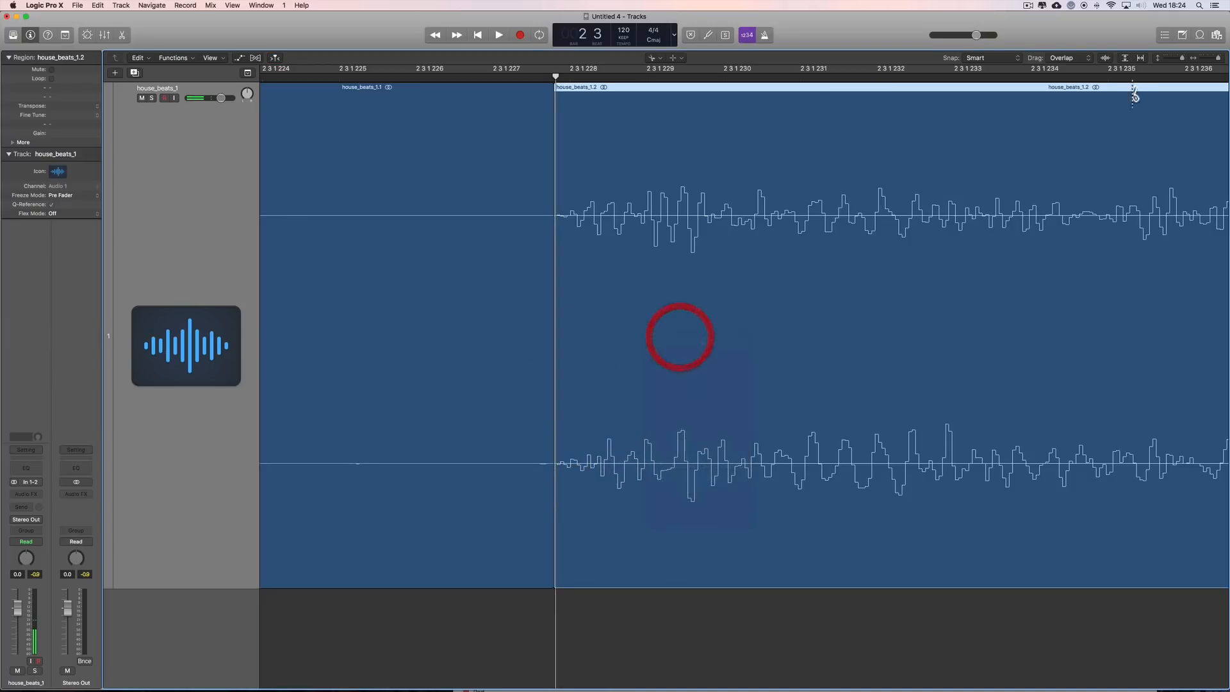
# Delete the silent region in front of the first hit.
pyautogui.moveTo(1220, 57); pyautogui.dragTo(1213, 58)
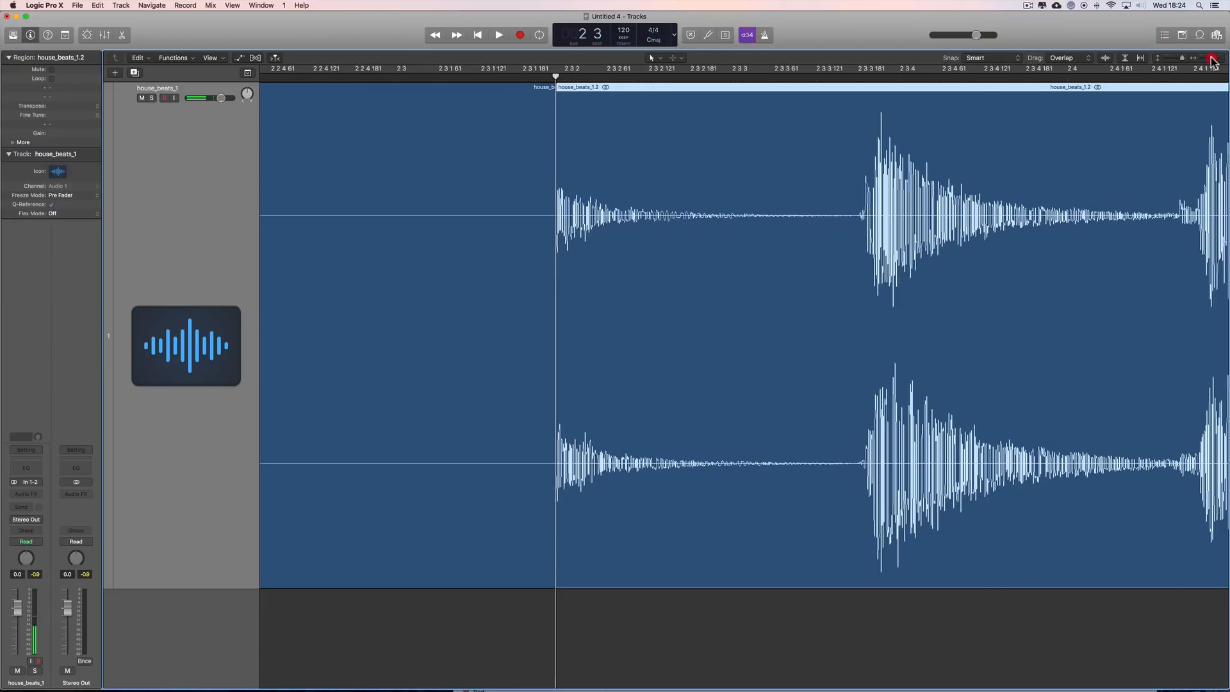
pyautogui.click(480, 215)
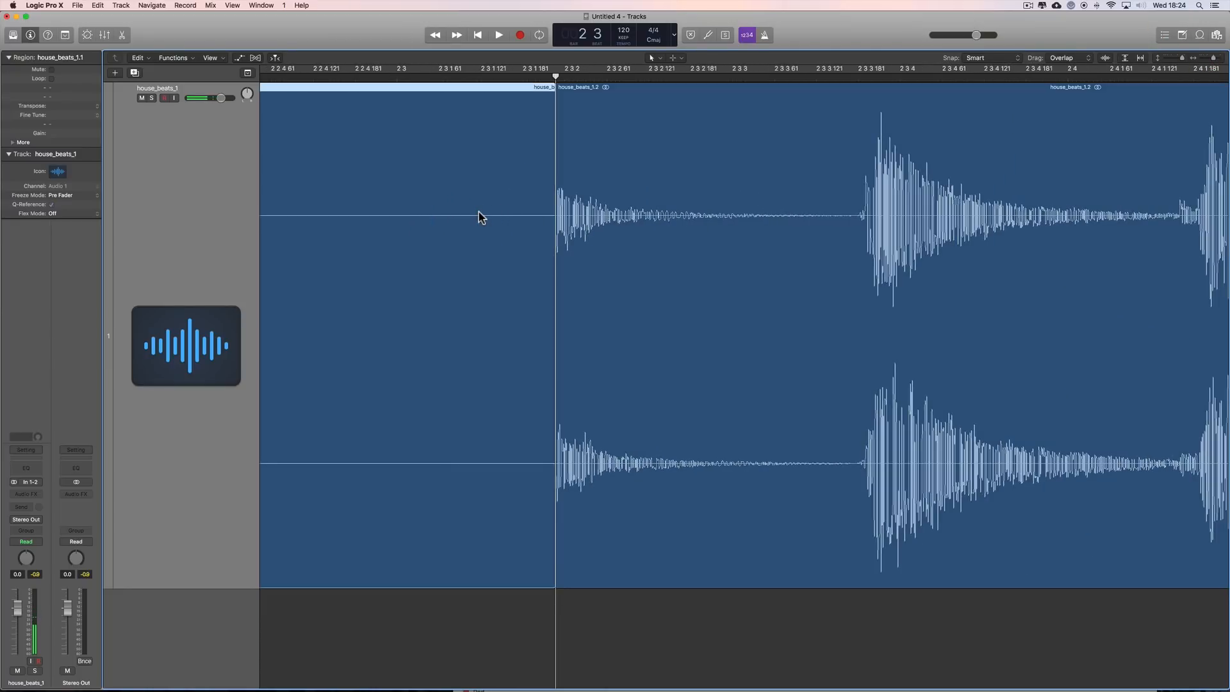
pyautogui.press('Delete')
# Play the trimmed drum region from its start to find where the loop should end, stopping in bar 6.
pyautogui.click(1204, 58)
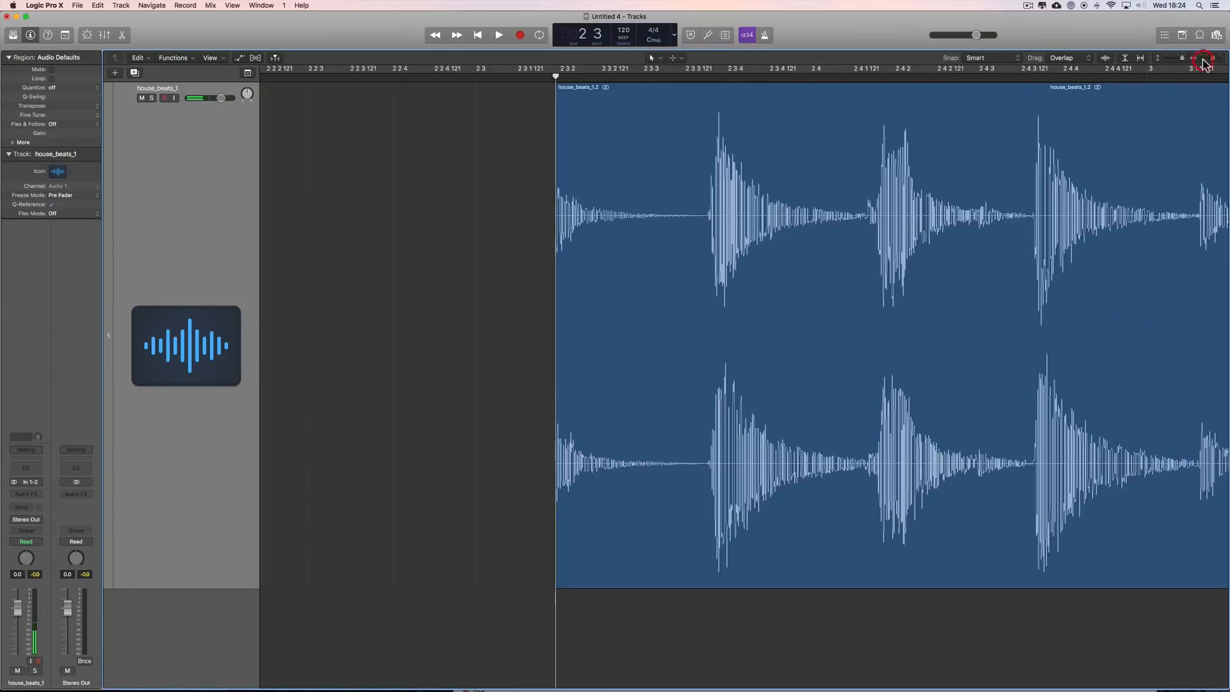
pyautogui.click(1201, 58)
pyautogui.click(1202, 59)
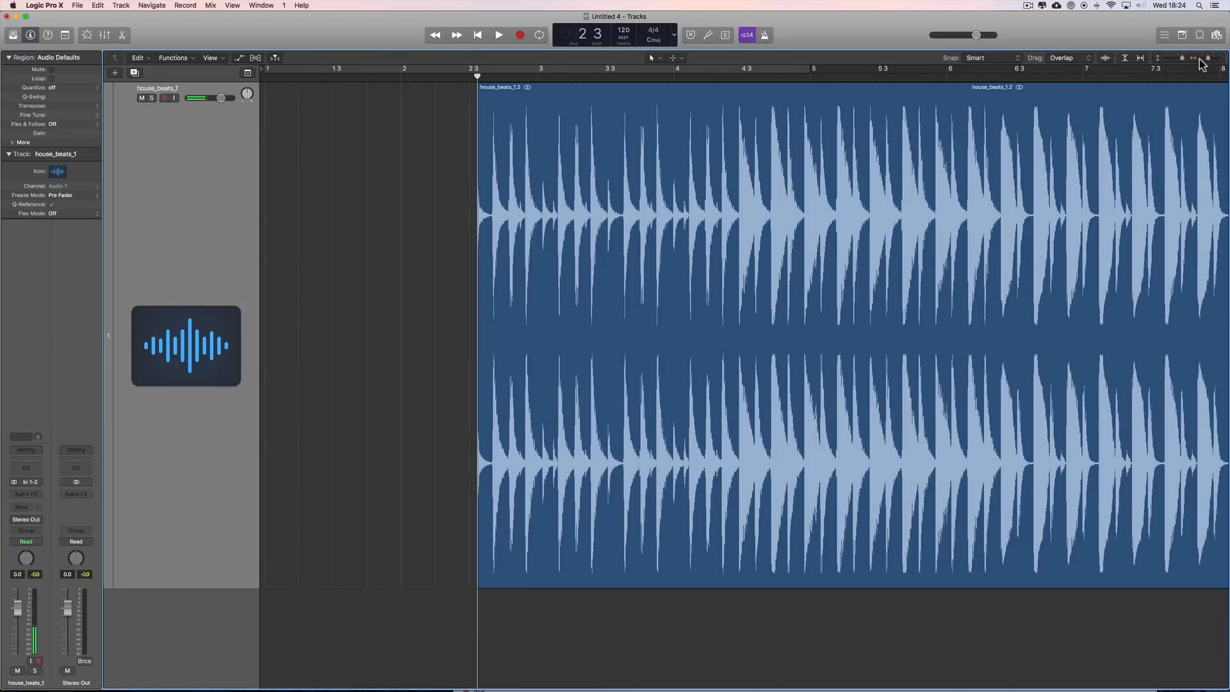
pyautogui.hscroll(3, 873, 132)
pyautogui.hscroll(1, 441, 125)
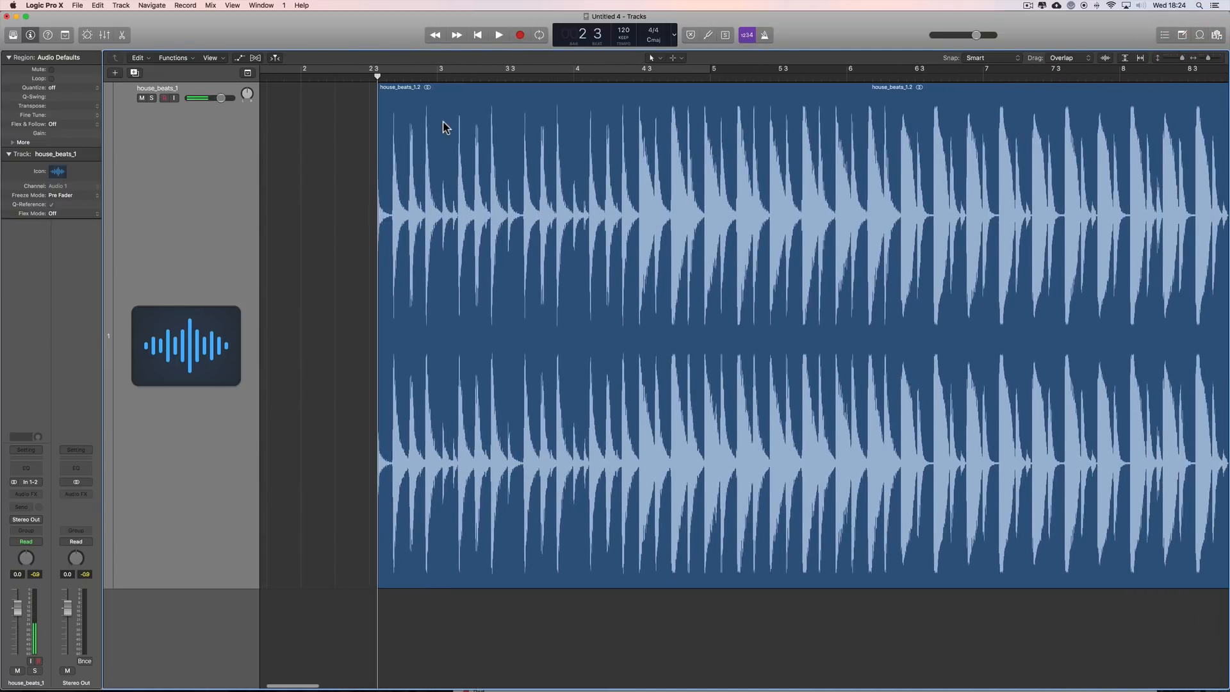
pyautogui.press('space')
pyautogui.hscroll(3, 614, 146)
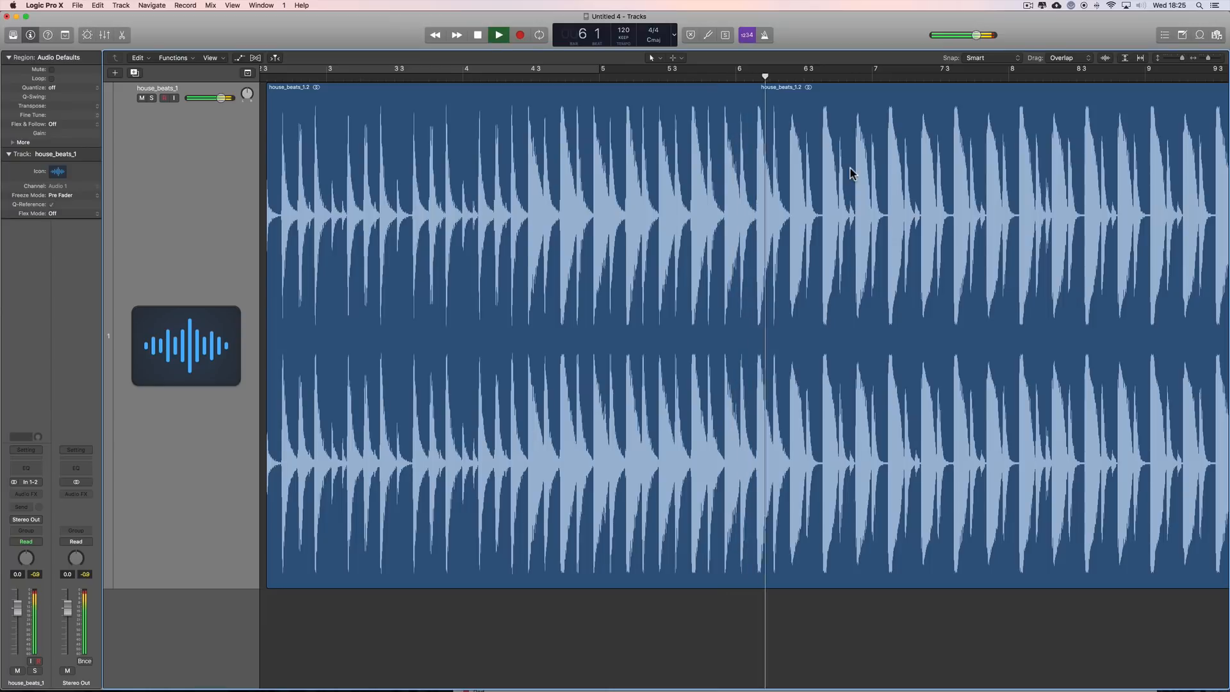
pyautogui.press('space')
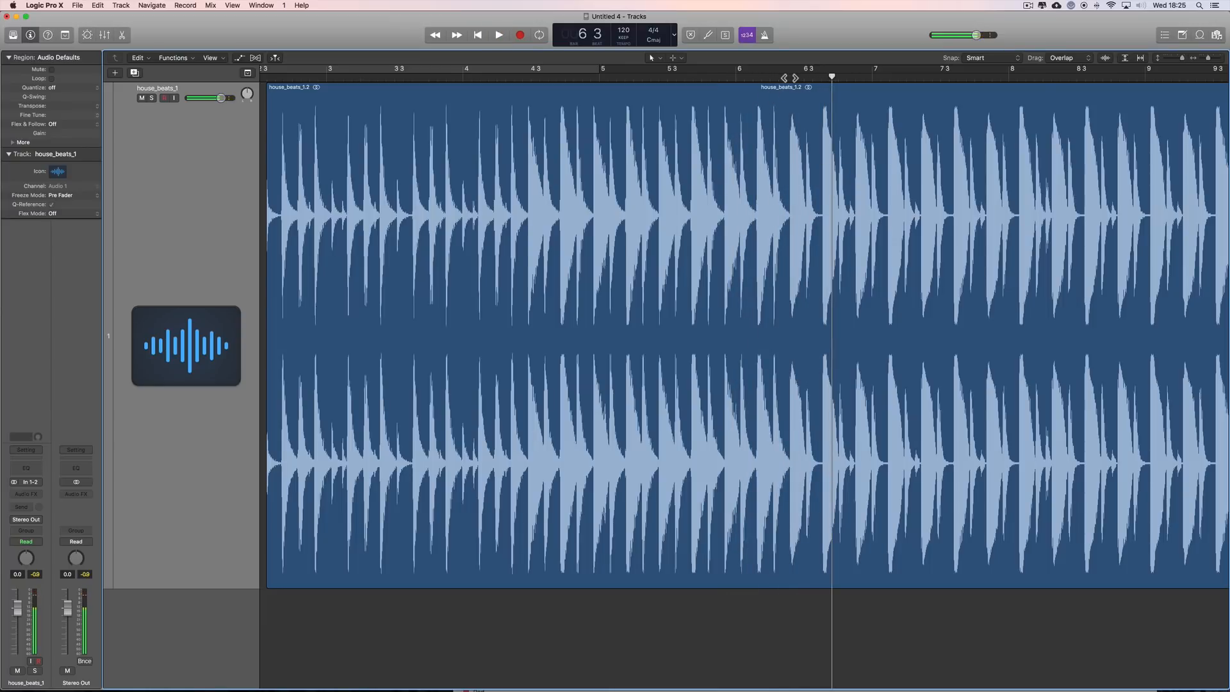
# Position the playhead right before the hit that follows the loop, at about 6 2 3 89.
pyautogui.click(788, 76)
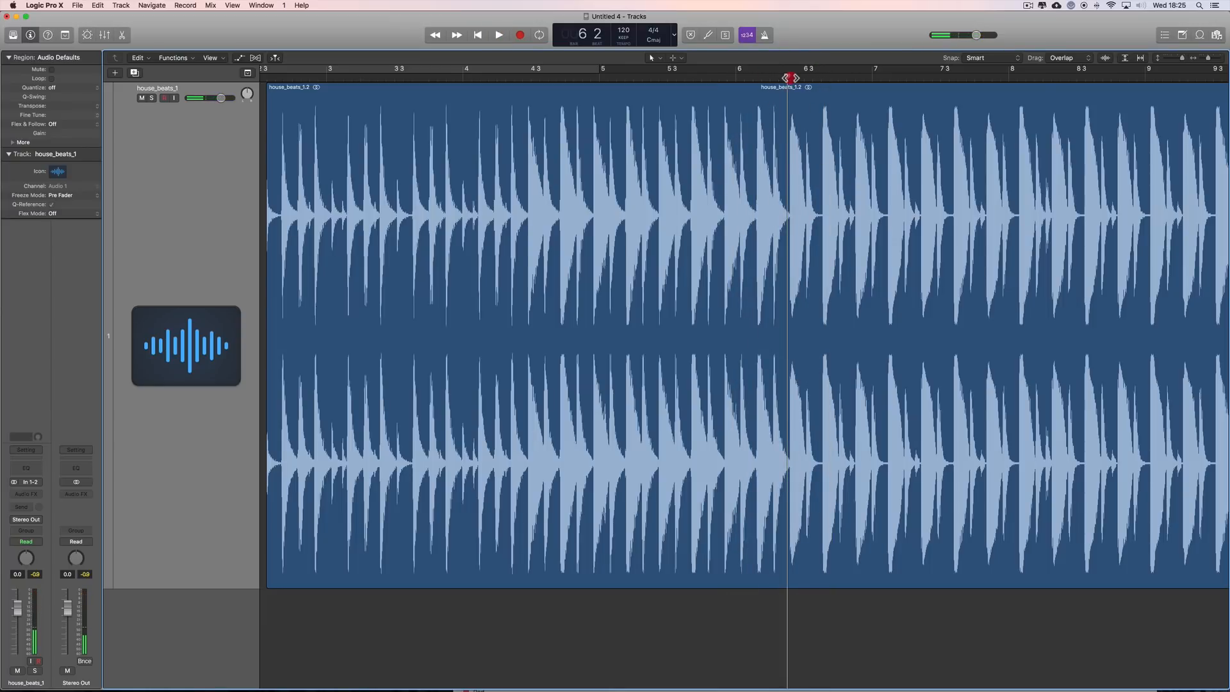
pyautogui.moveTo(1208, 57); pyautogui.dragTo(1217, 59)
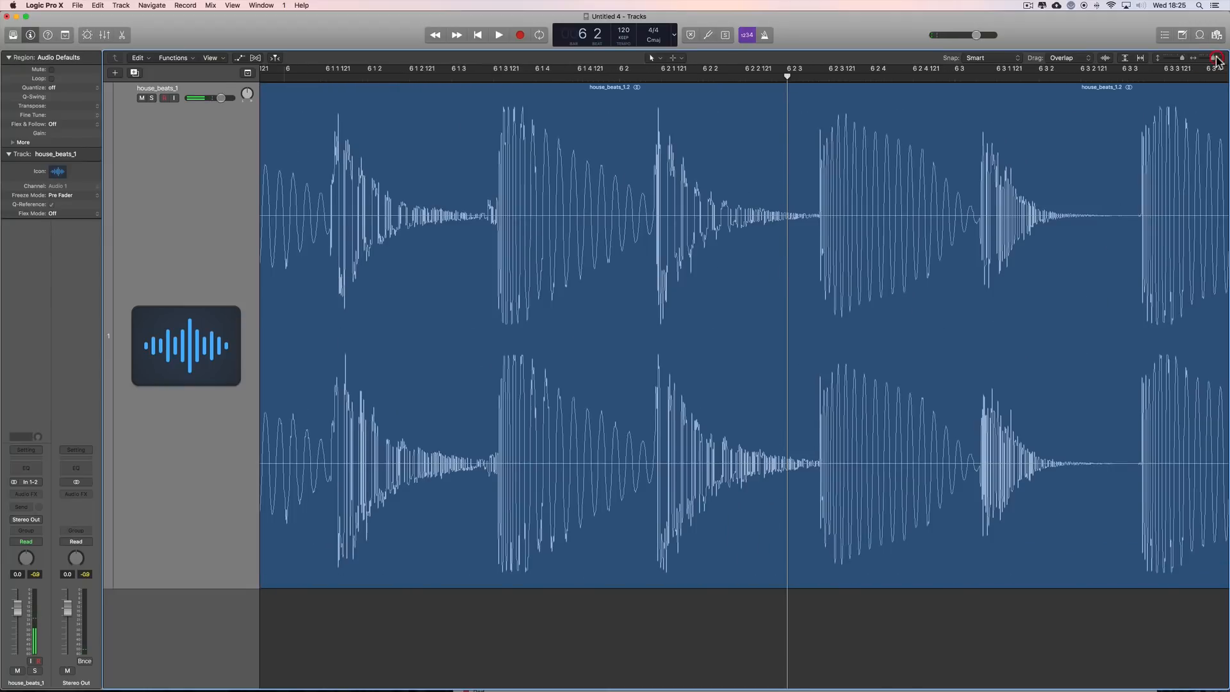
pyautogui.moveTo(789, 77); pyautogui.dragTo(816, 77)
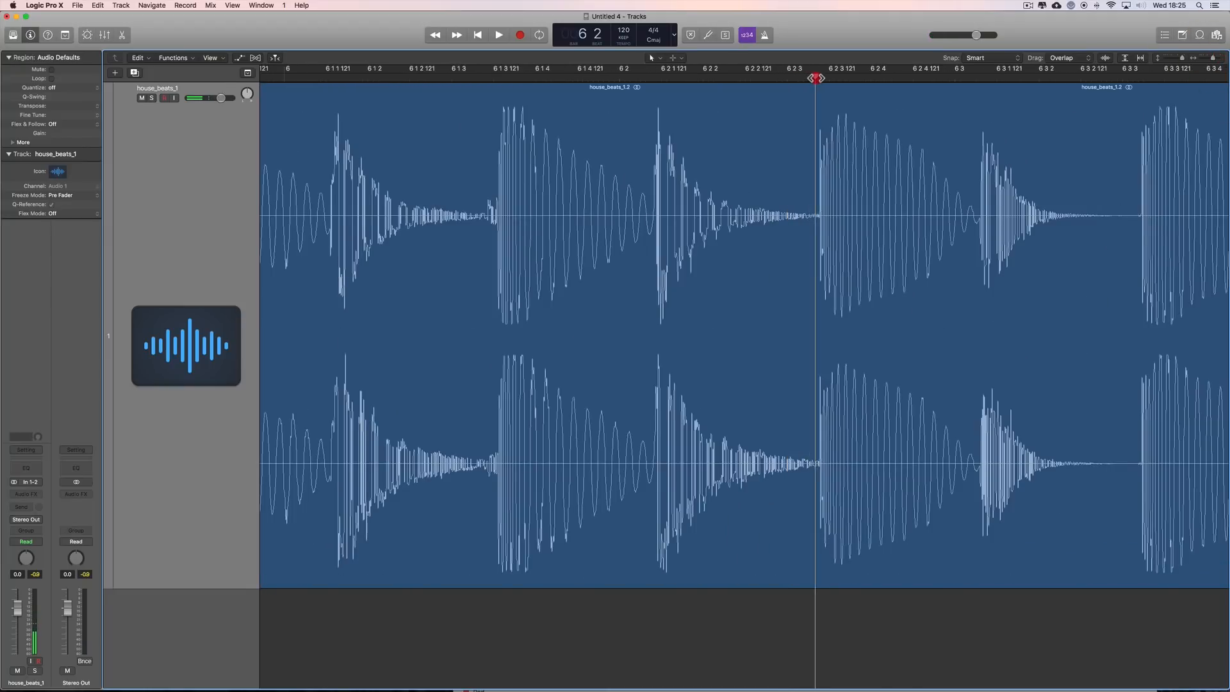
pyautogui.hscroll(3, 852, 110)
pyautogui.hscroll(2, 852, 110)
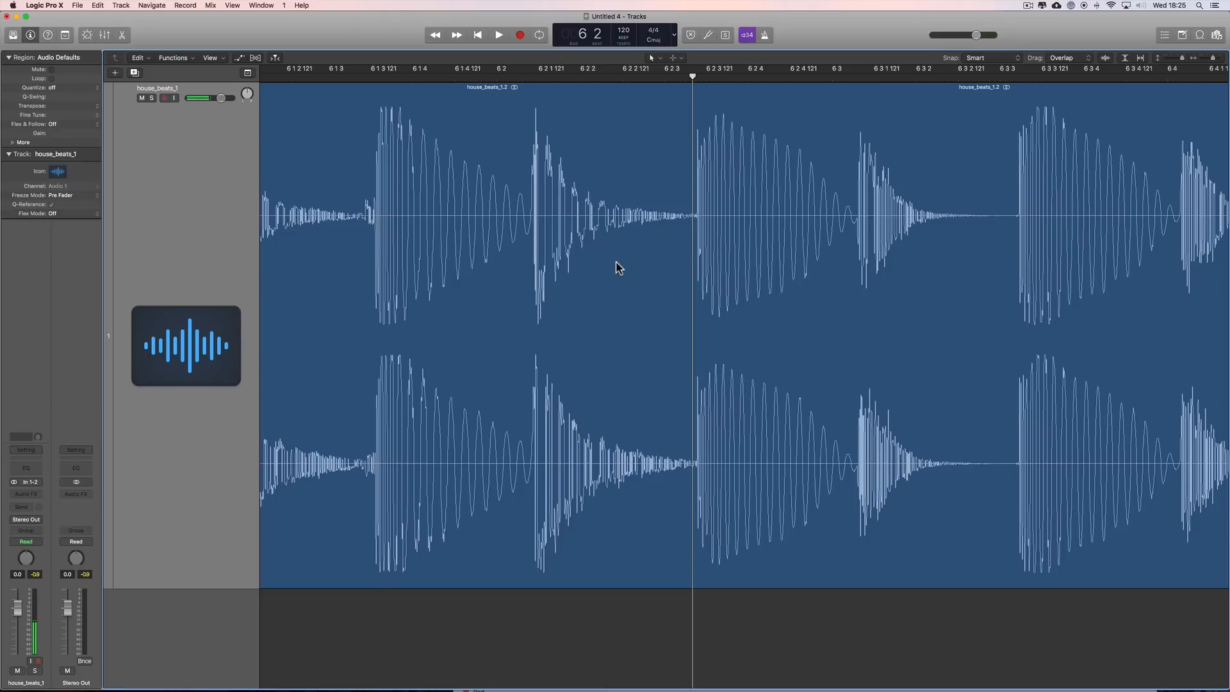
pyautogui.click(1217, 58)
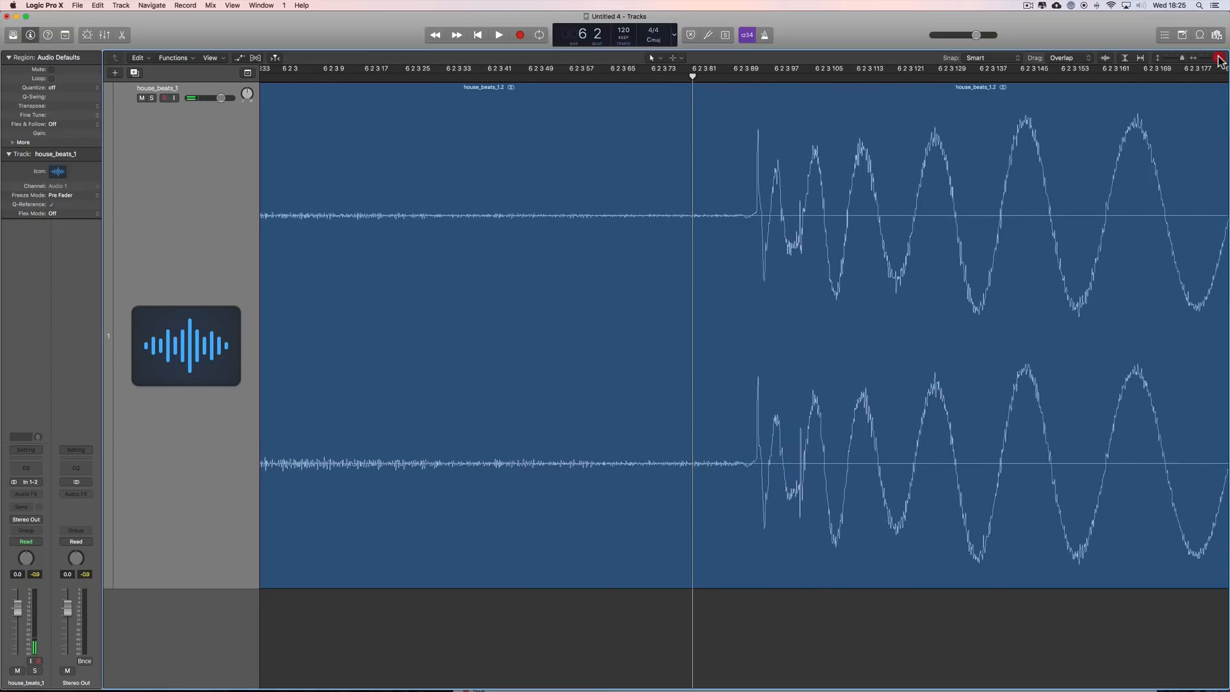
pyautogui.hscroll(3, 833, 135)
pyautogui.moveTo(620, 78)
pyautogui.mouseDown()
pyautogui.moveTo(683, 78)
pyautogui.moveTo(681, 118)
pyautogui.mouseUp()
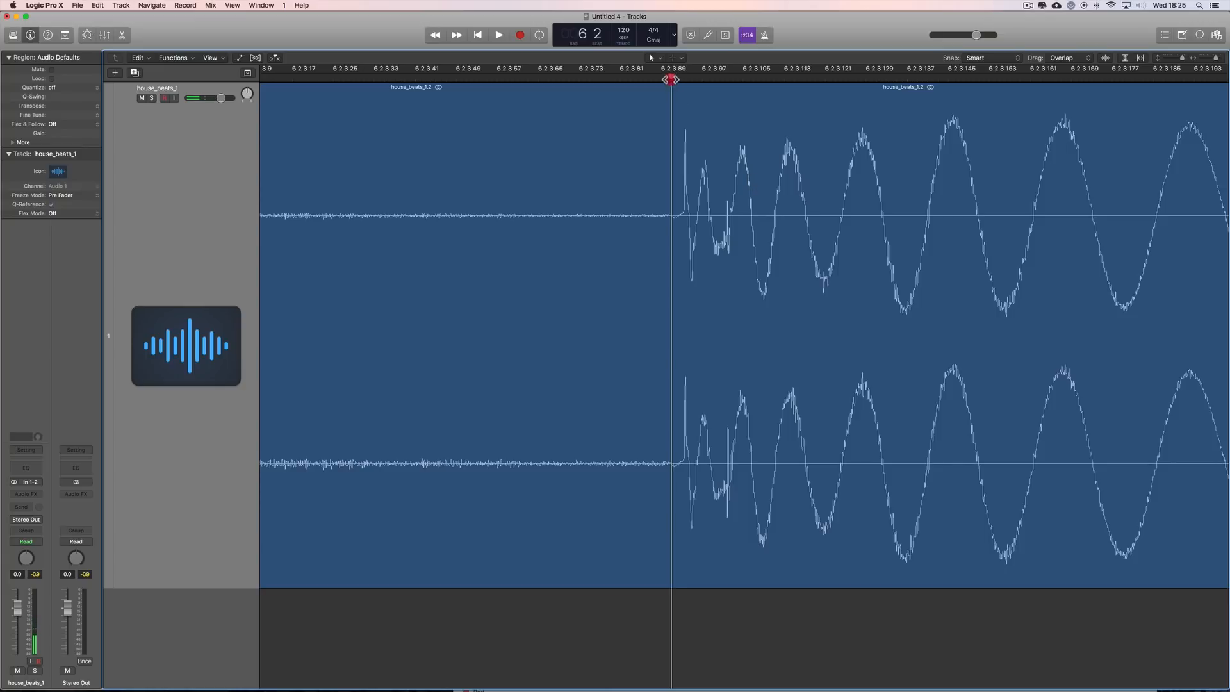
# Split the drum region at the playhead at the loop's end with the Scissors tool and return to the Pointer tool.
pyautogui.rightClick(653, 443)
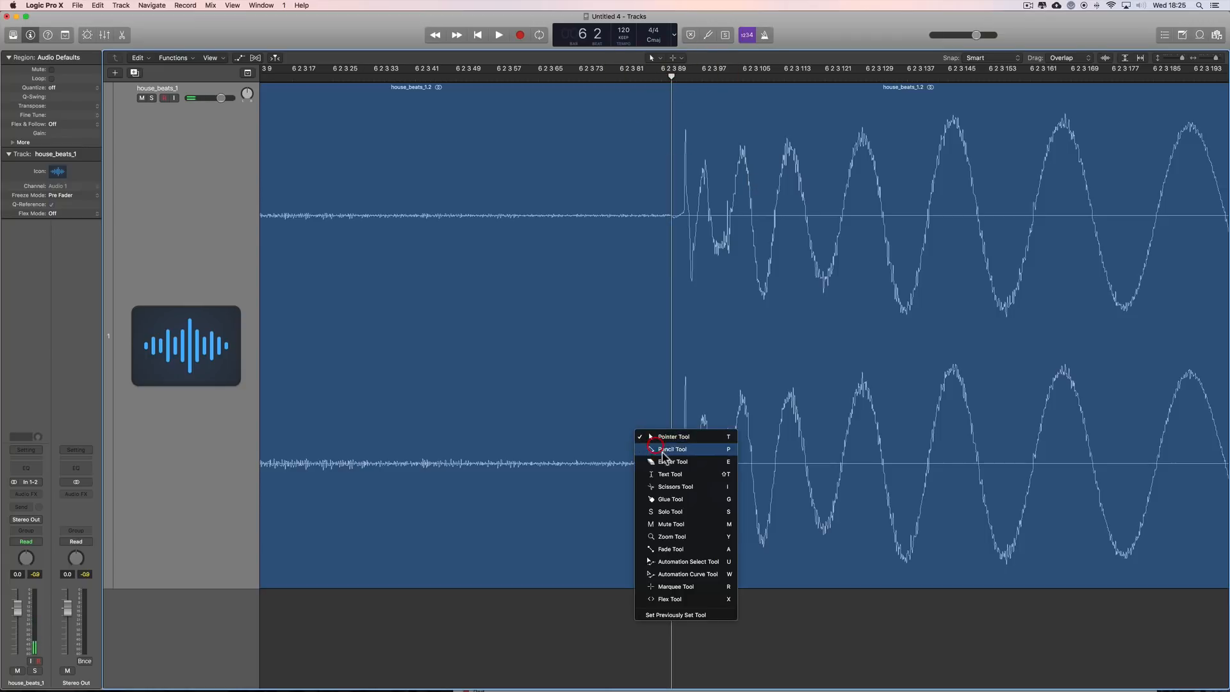
pyautogui.click(666, 485)
pyautogui.click(675, 463)
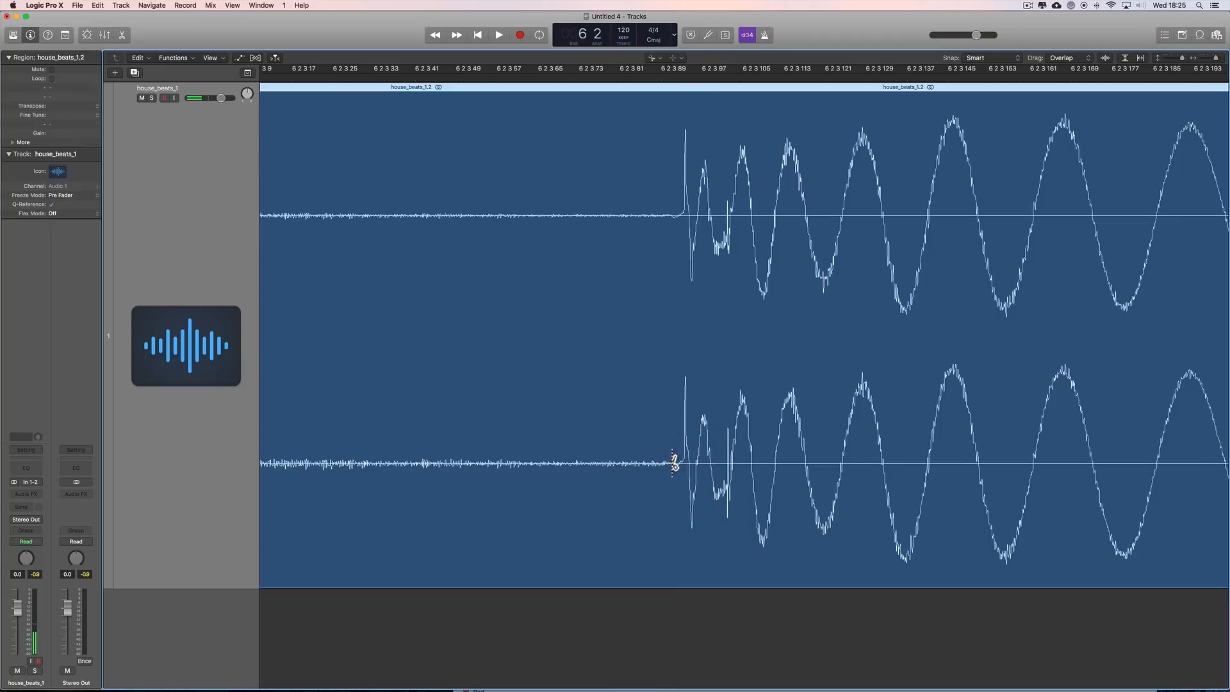
pyautogui.rightClick(709, 325)
pyautogui.click(711, 325)
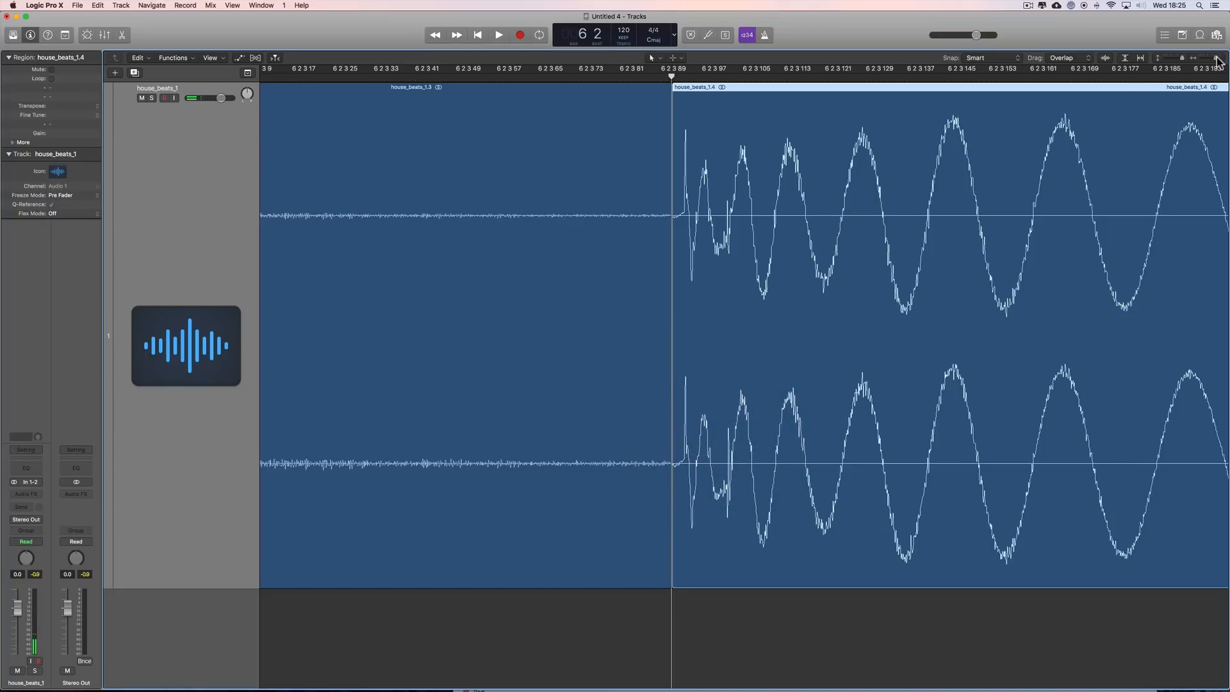
# Move the leftover region after the cut to just past bar 7, separating it from the loop.
pyautogui.moveTo(1218, 60)
pyautogui.mouseDown()
pyautogui.moveTo(1177, 59)
pyautogui.moveTo(1210, 59)
pyautogui.mouseUp()
pyautogui.click(1181, 59)
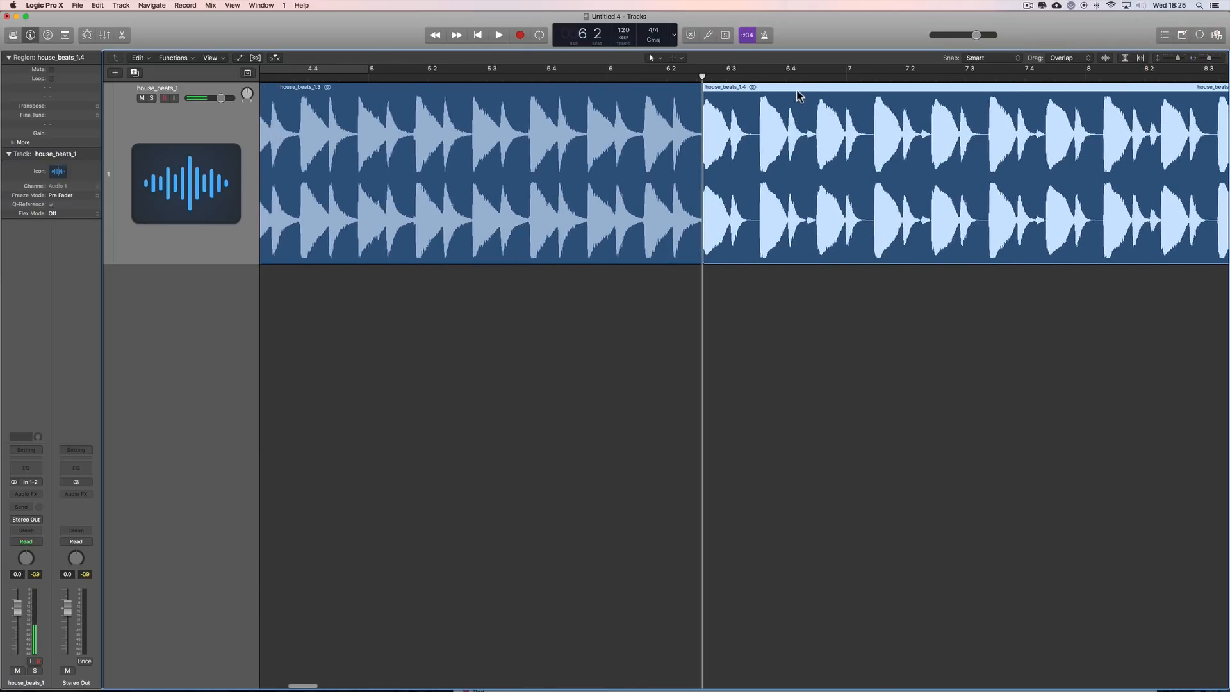
pyautogui.moveTo(809, 92); pyautogui.dragTo(955, 96)
# Play the trimmed loop from its start, lowering the house_beats_1 track volume to -3.4 dB, and stop near its end in bar 6.
pyautogui.hscroll(-5, 628, 170)
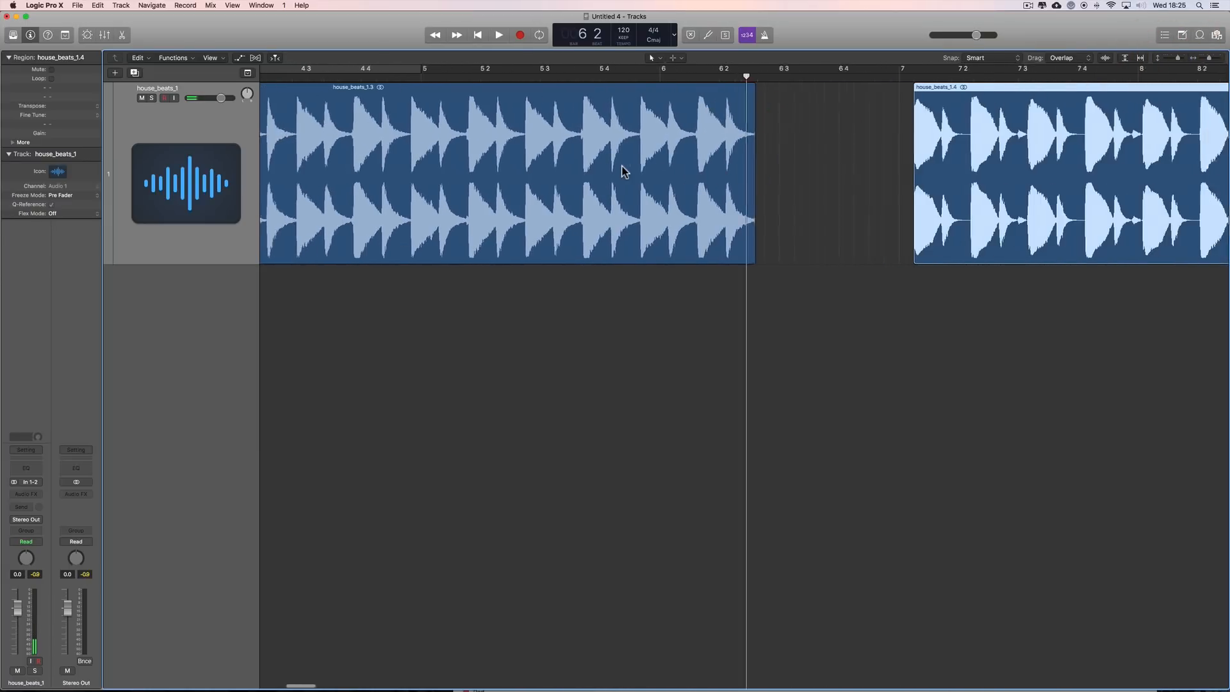
pyautogui.hscroll(-6, 631, 170)
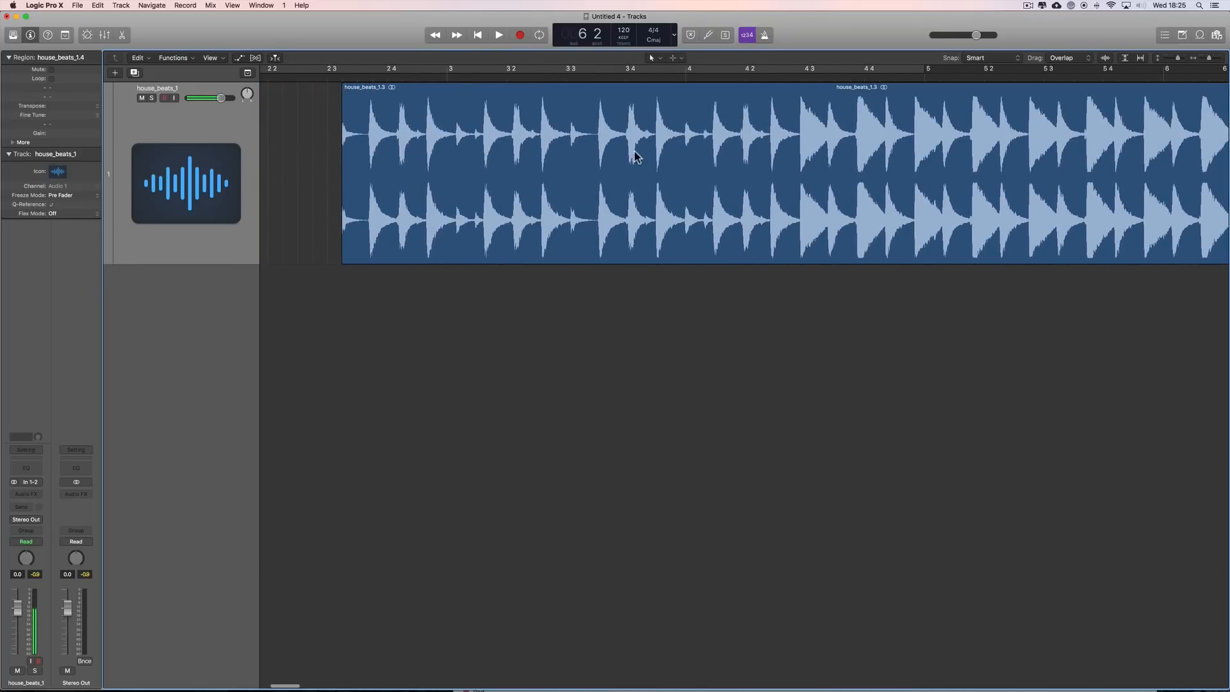
pyautogui.moveTo(1201, 59); pyautogui.dragTo(1199, 59)
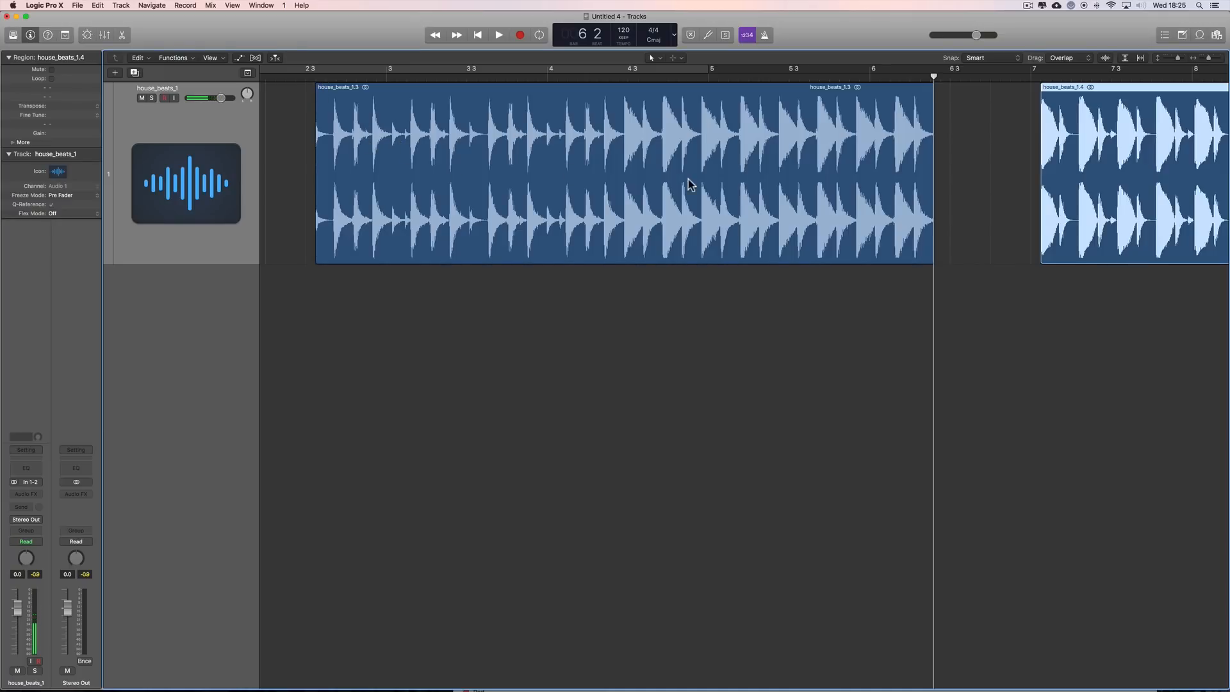
pyautogui.click(316, 77)
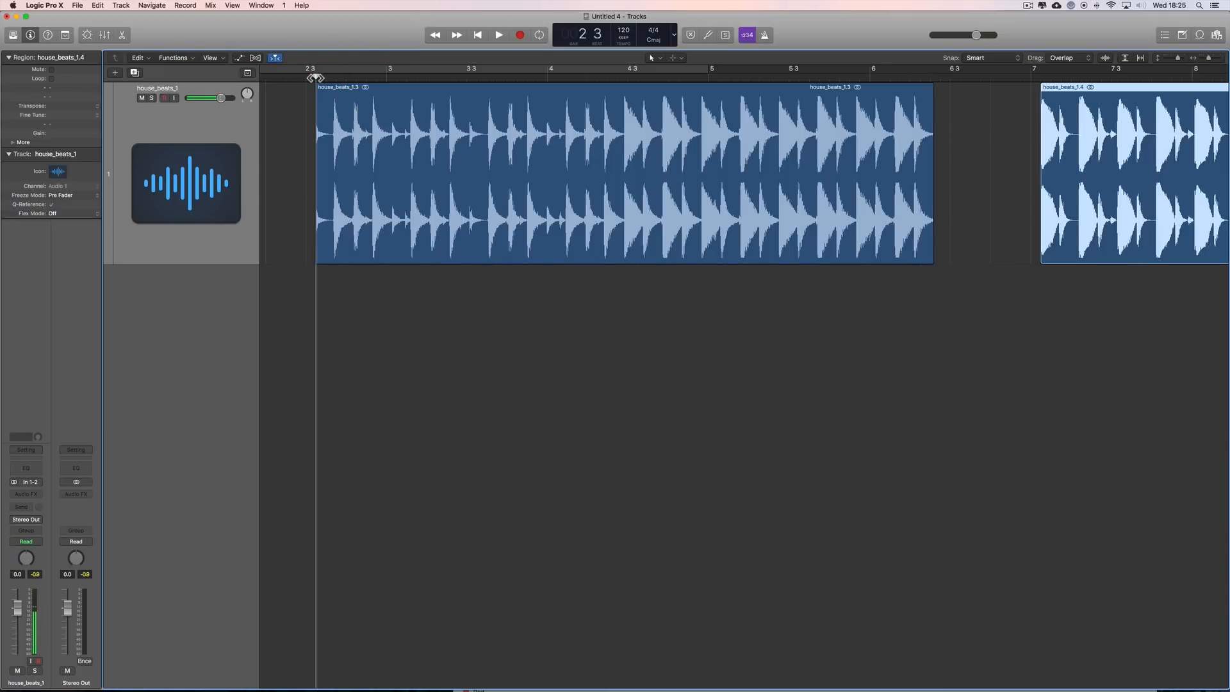
pyautogui.press('space')
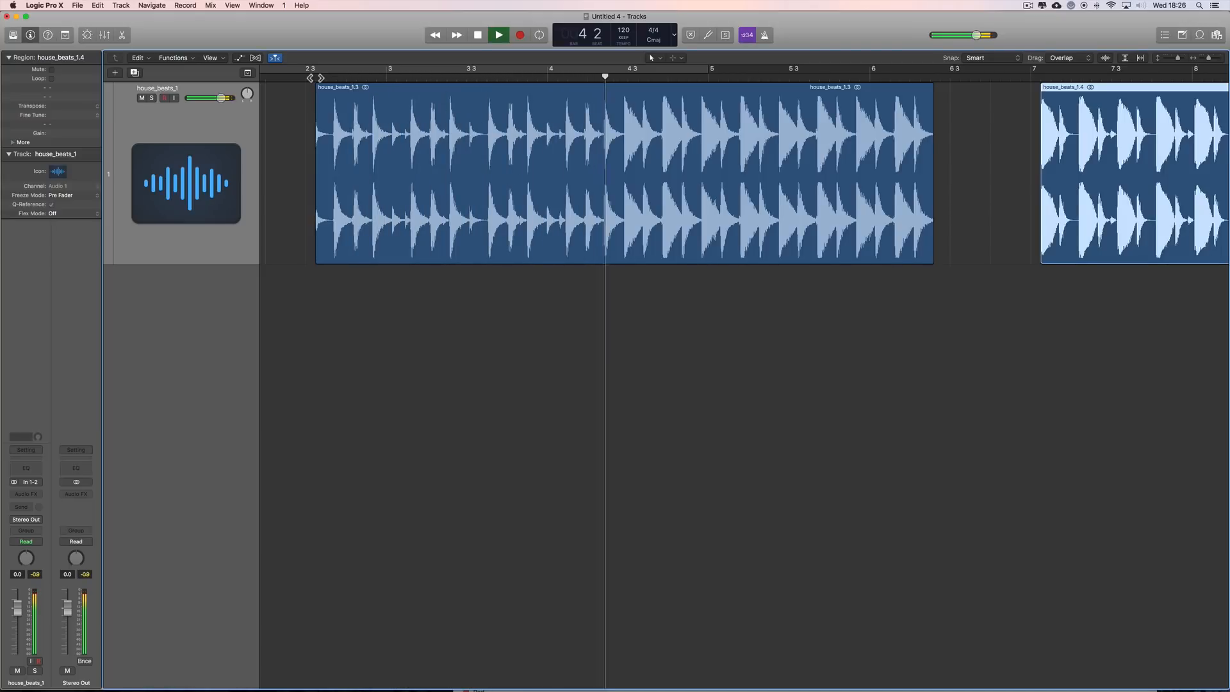
pyautogui.hscroll(1, 748, 358)
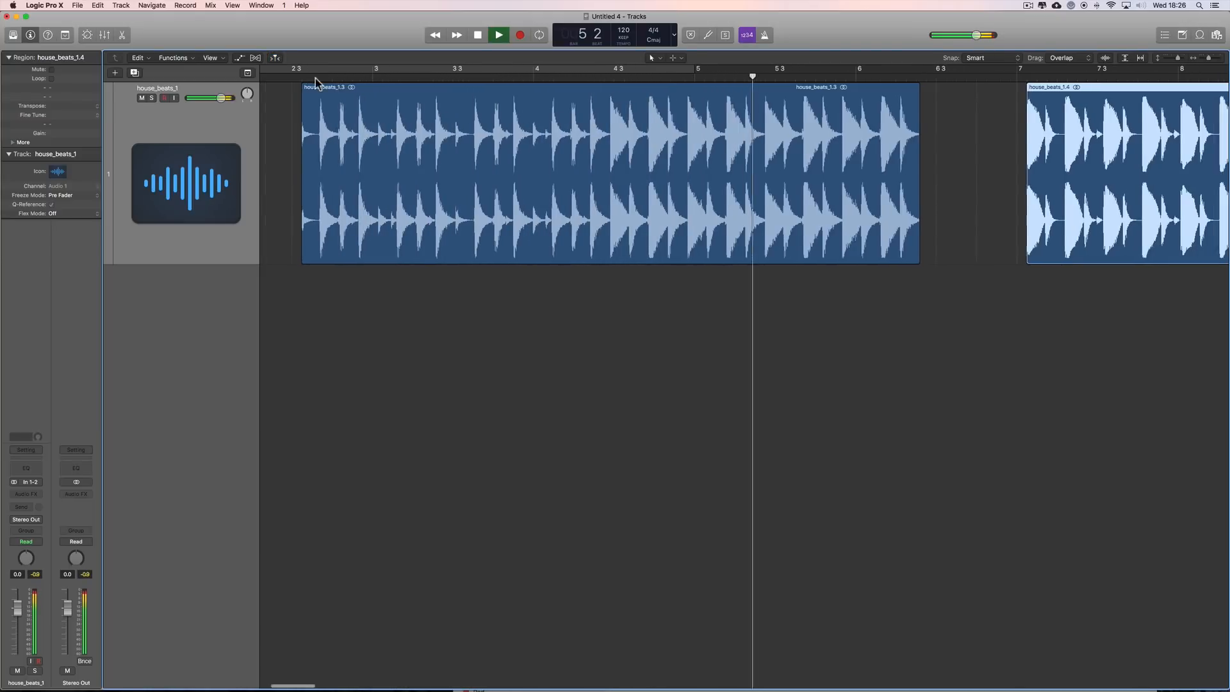
pyautogui.moveTo(218, 100); pyautogui.dragTo(214, 98)
pyautogui.press('space')
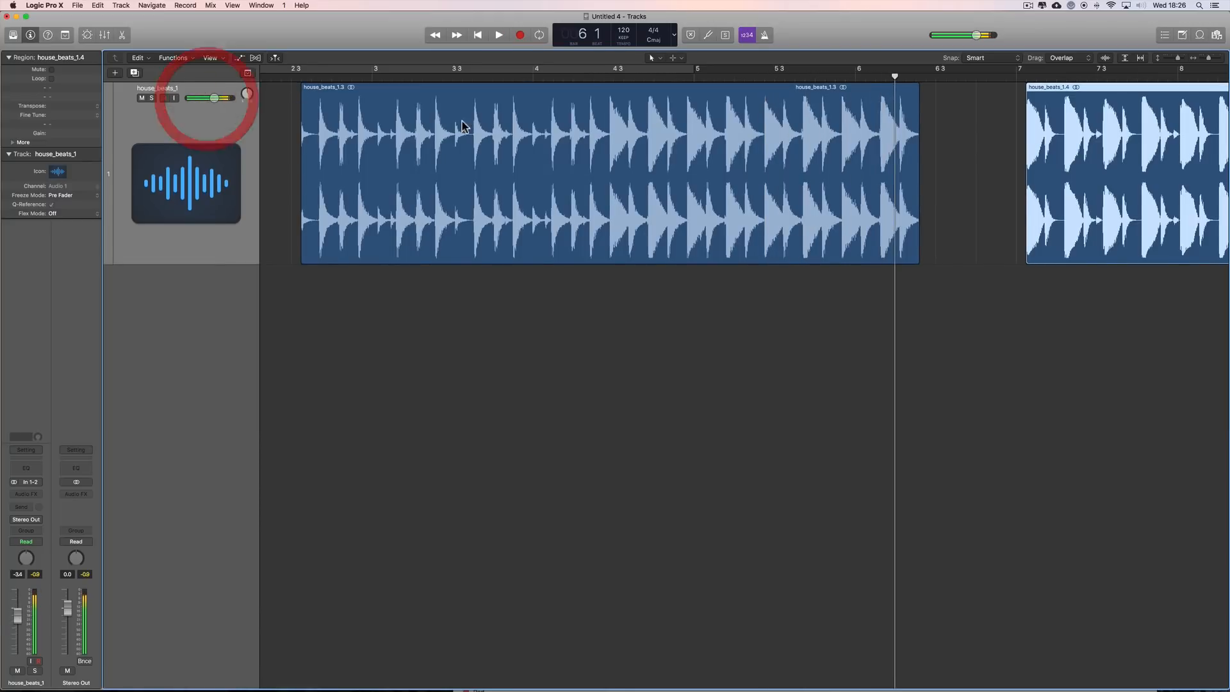
# Set regions to snap to absolute value and the snap grid to Bar.
pyautogui.hscroll(-5, 525, 116)
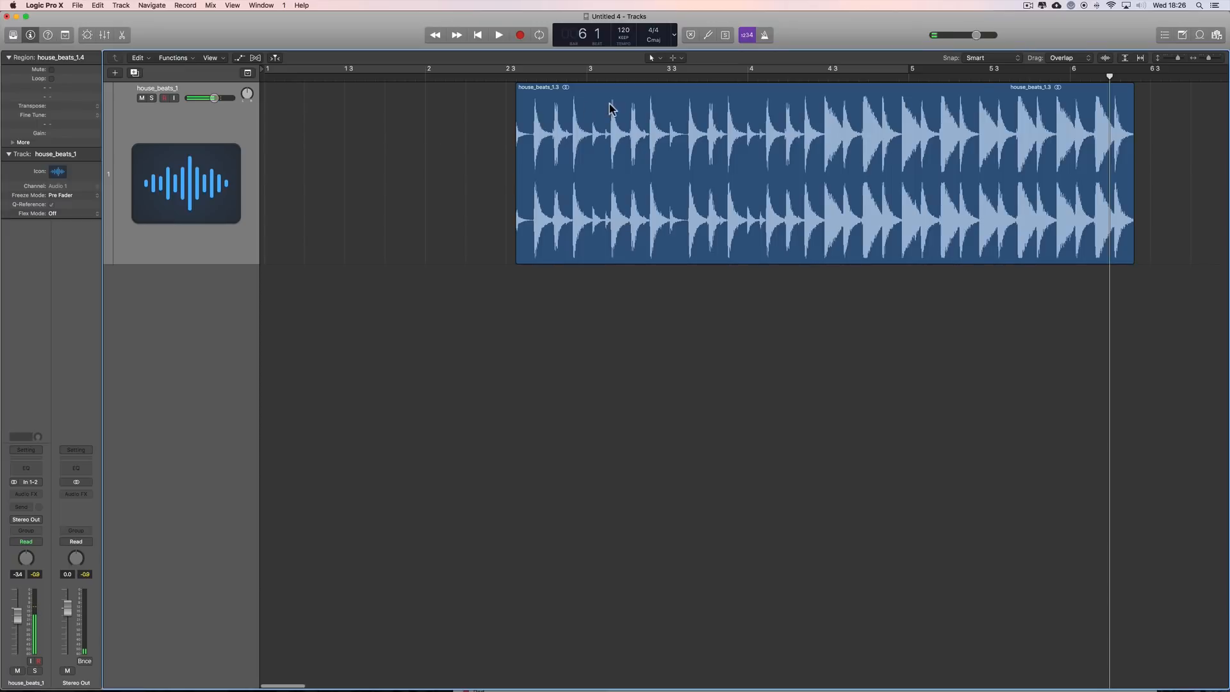
pyautogui.click(998, 58)
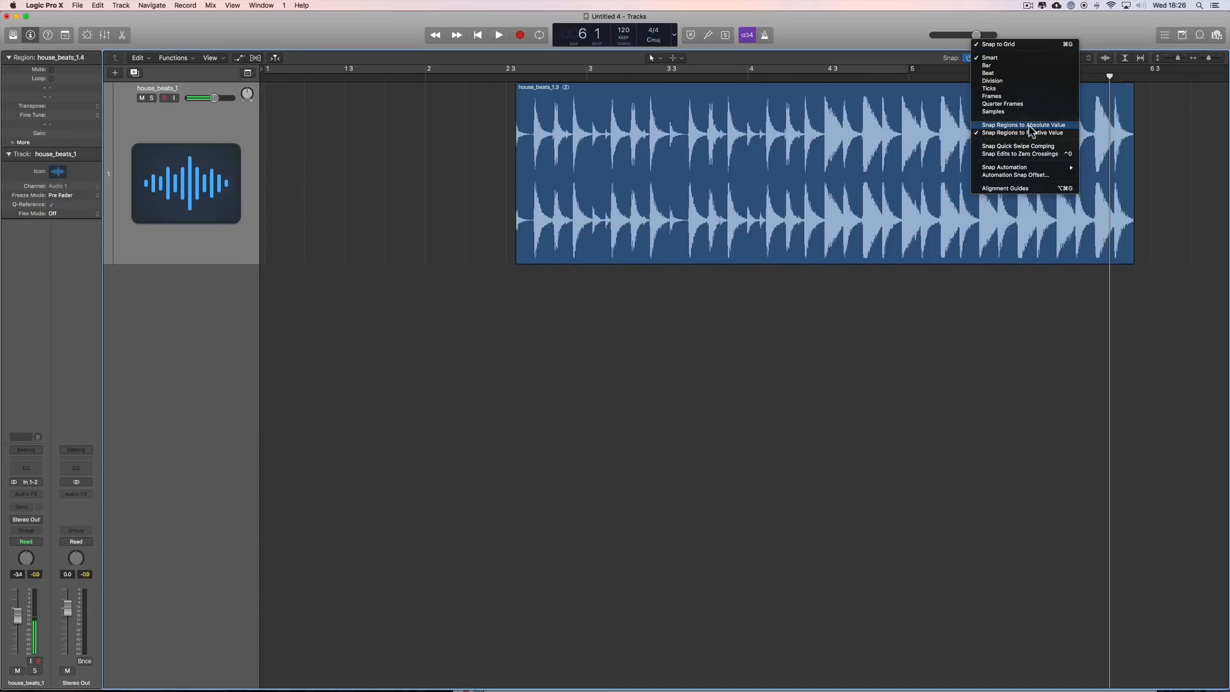
pyautogui.click(1030, 126)
pyautogui.click(999, 57)
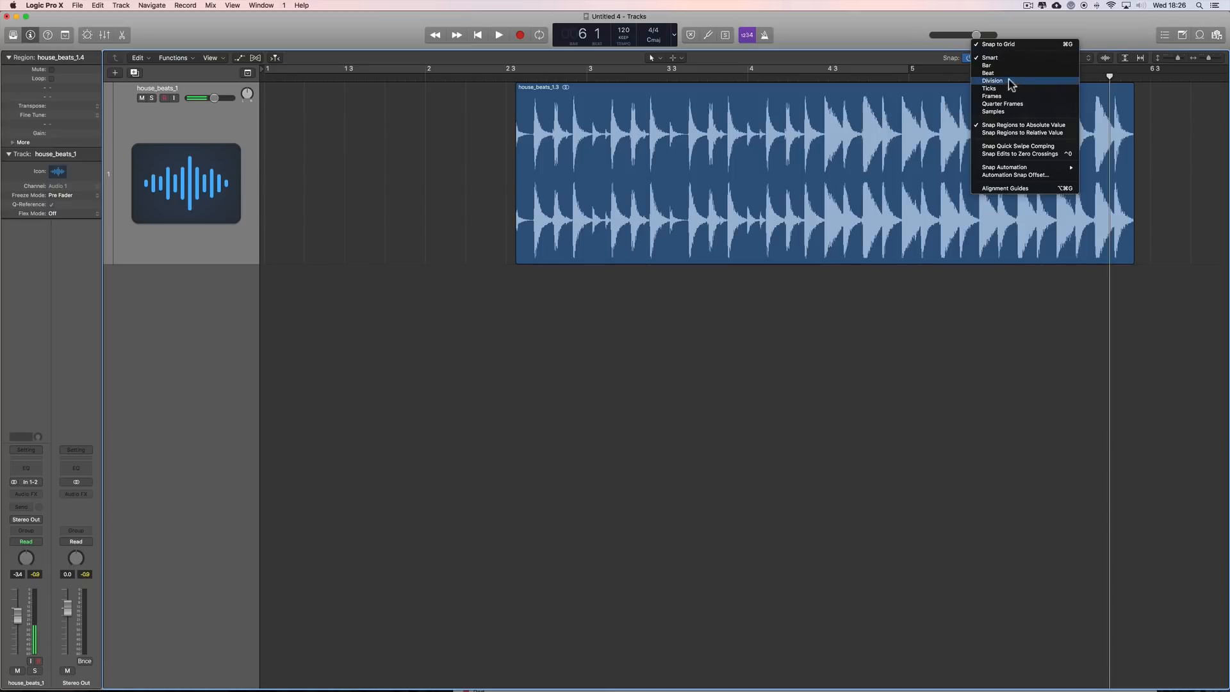
pyautogui.click(996, 66)
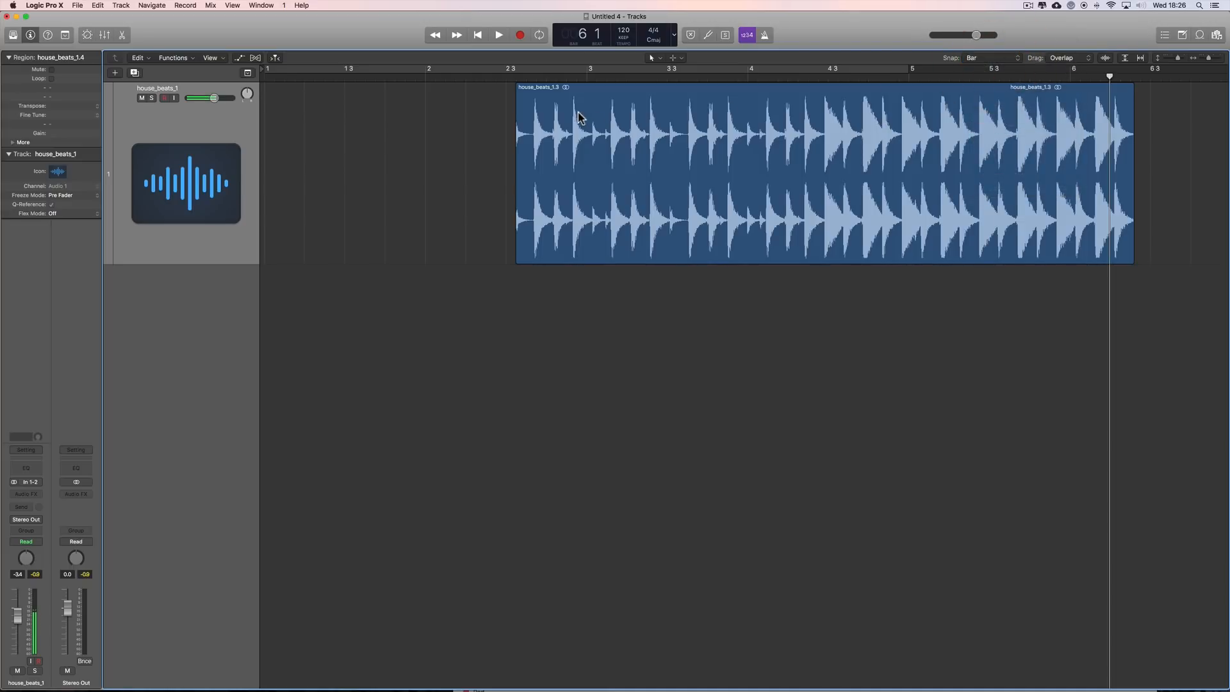
# Snap the loop region to bar 2, check its start against the grid line, and move it to bar 1.
pyautogui.moveTo(577, 116); pyautogui.dragTo(501, 113)
pyautogui.click(425, 75)
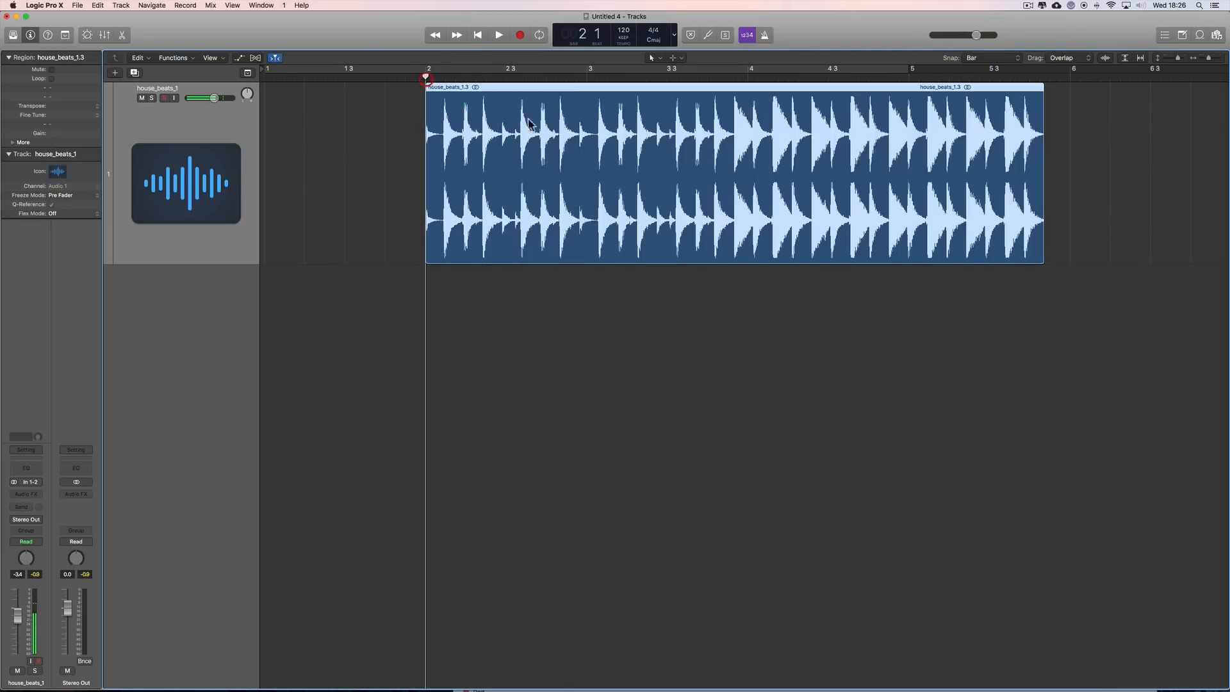
pyautogui.moveTo(1212, 61); pyautogui.dragTo(1219, 60)
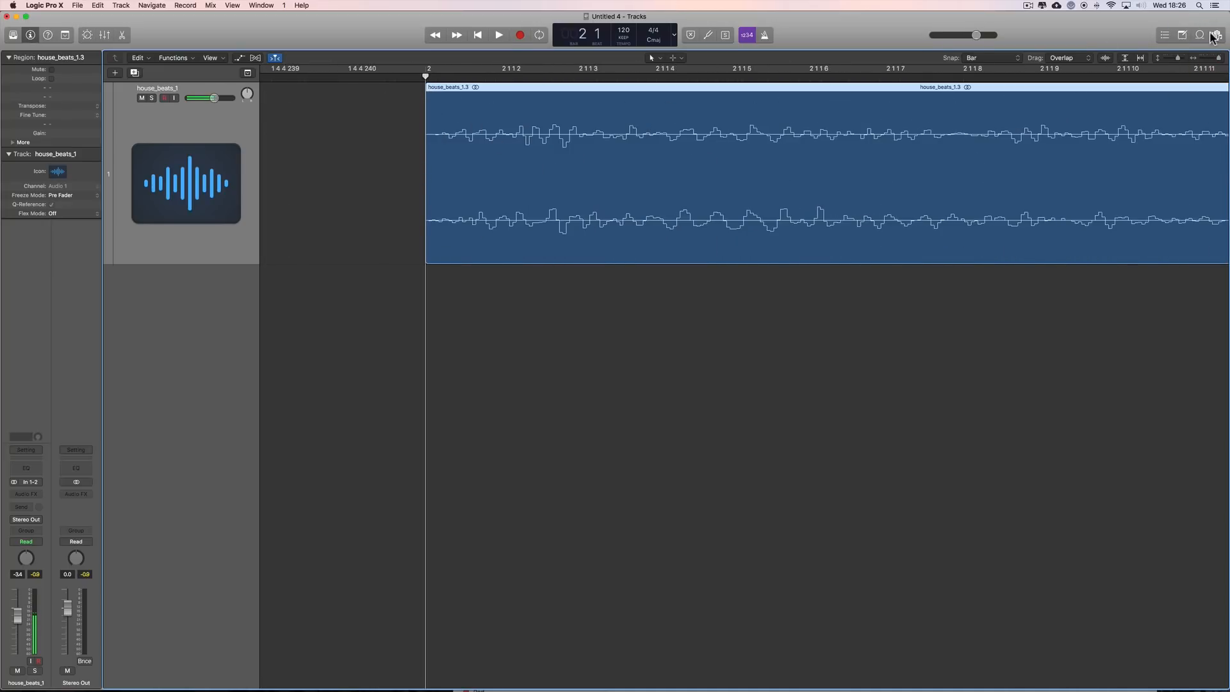
pyautogui.moveTo(1219, 59); pyautogui.dragTo(1197, 61)
pyautogui.moveTo(506, 88); pyautogui.dragTo(365, 87)
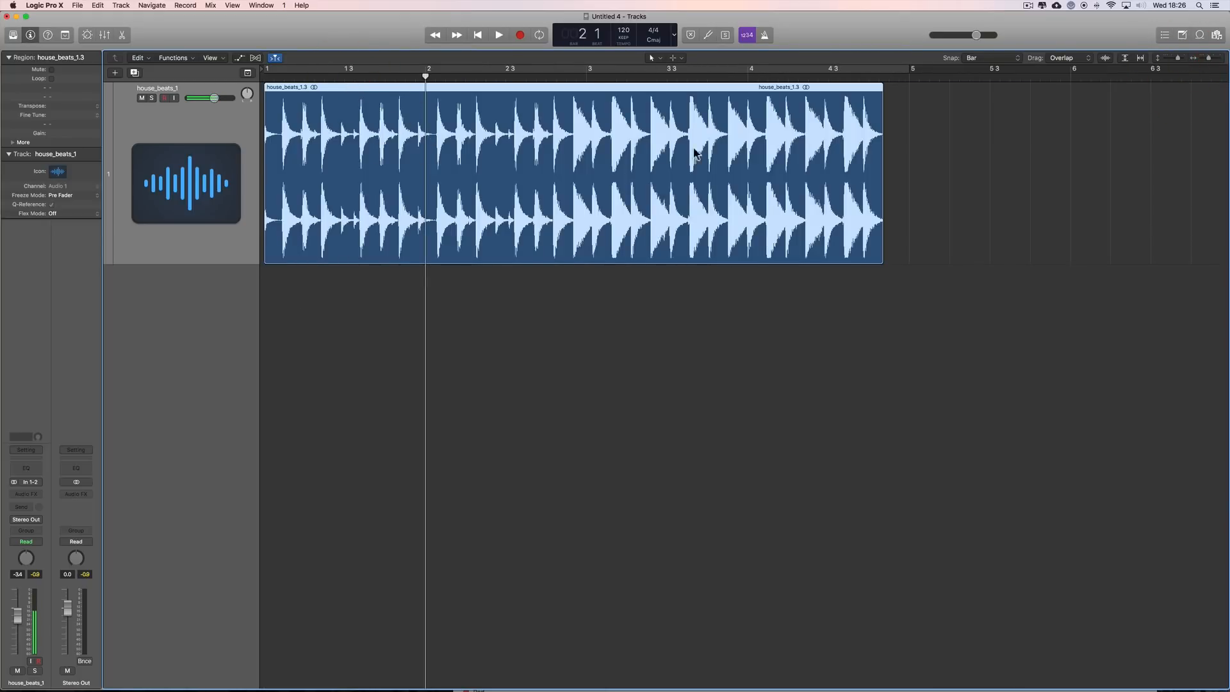
# Enable a cycle range from bar 1 to bar 5 and open the loop region in the audio File editor.
pyautogui.click(512, 71)
pyautogui.moveTo(909, 71); pyautogui.dragTo(869, 70)
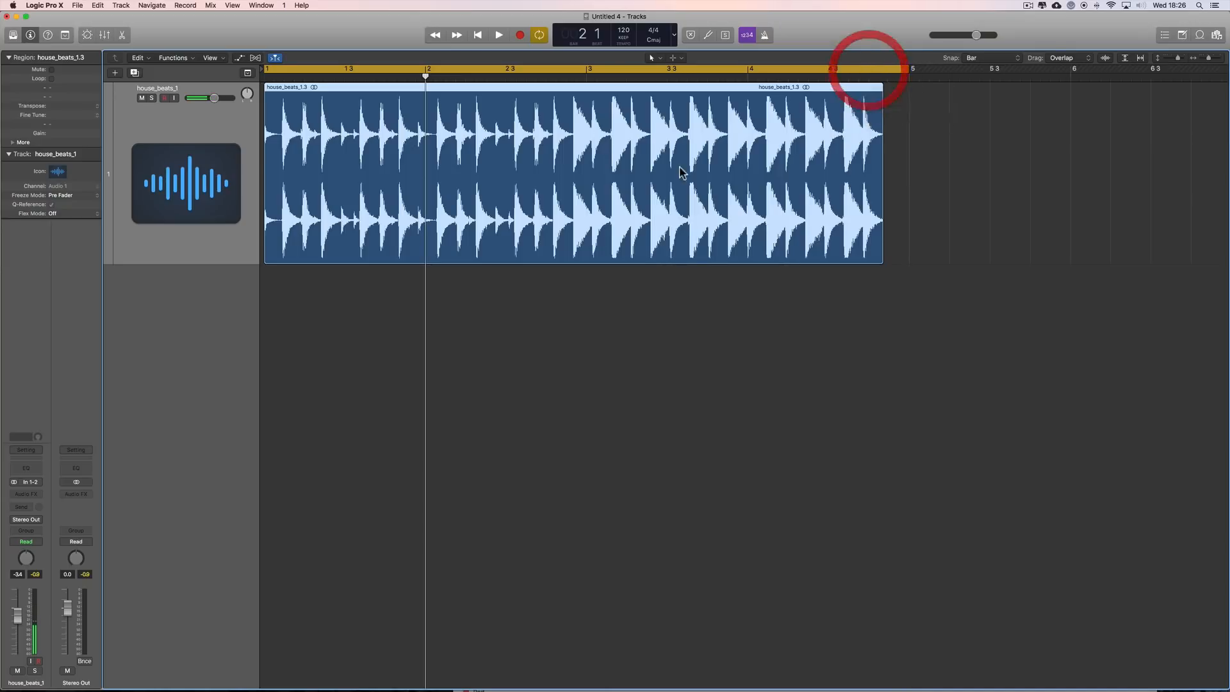
pyautogui.doubleClick(495, 91)
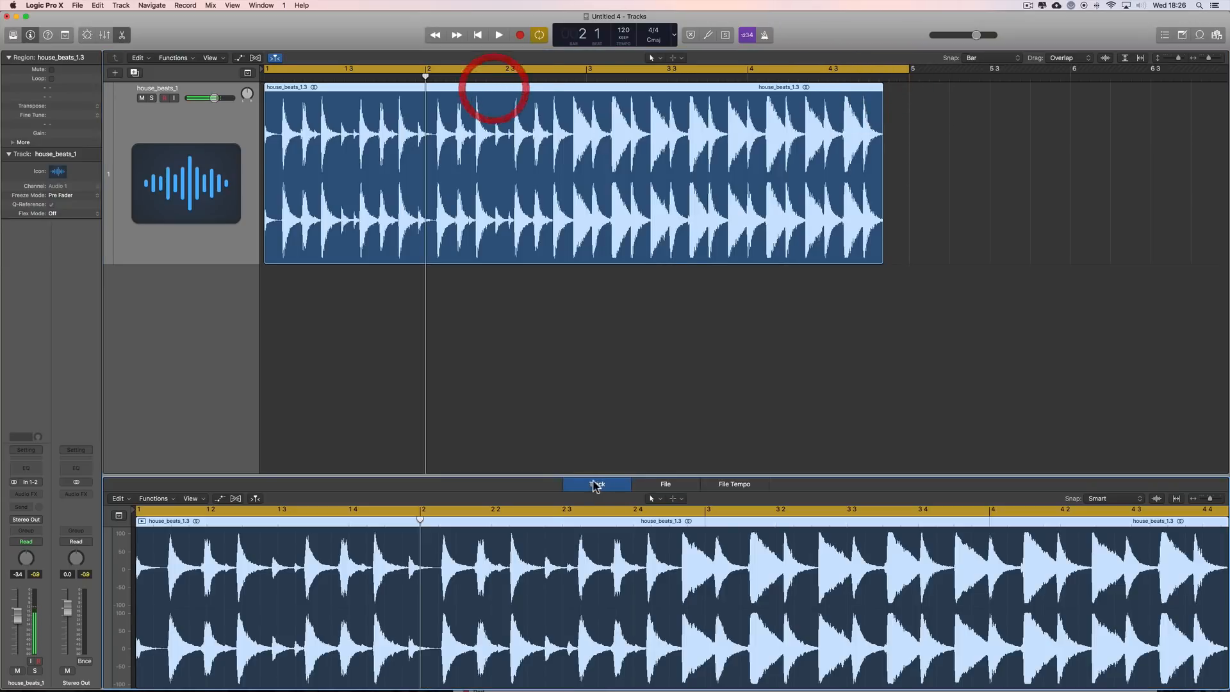
pyautogui.click(670, 485)
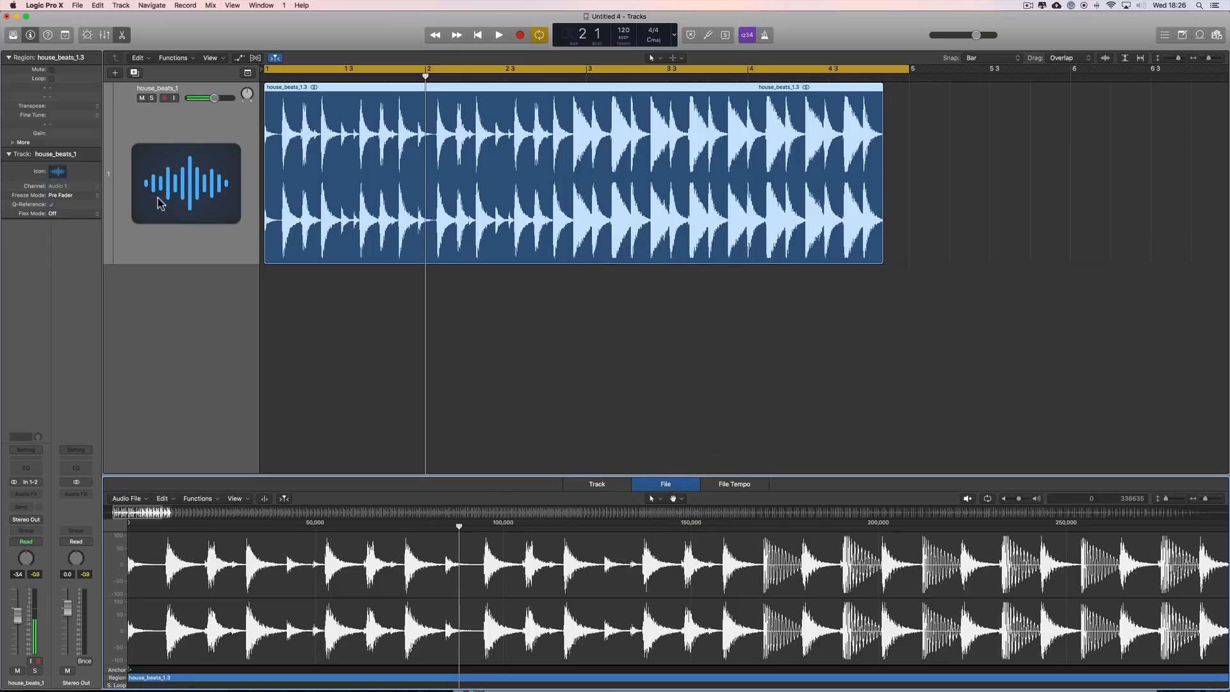
# Check in the Advanced preferences whether the additional Audio option is enabled, and close the preferences.
pyautogui.click(49, 11)
pyautogui.moveTo(64, 33)
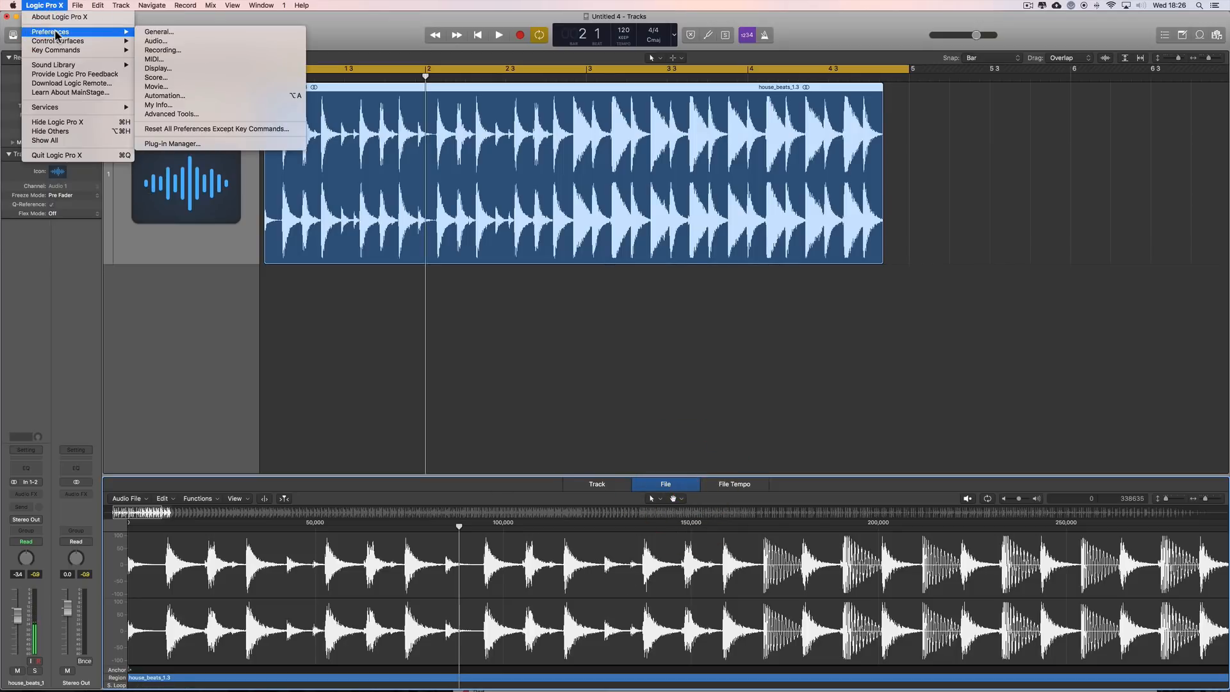
pyautogui.click(154, 33)
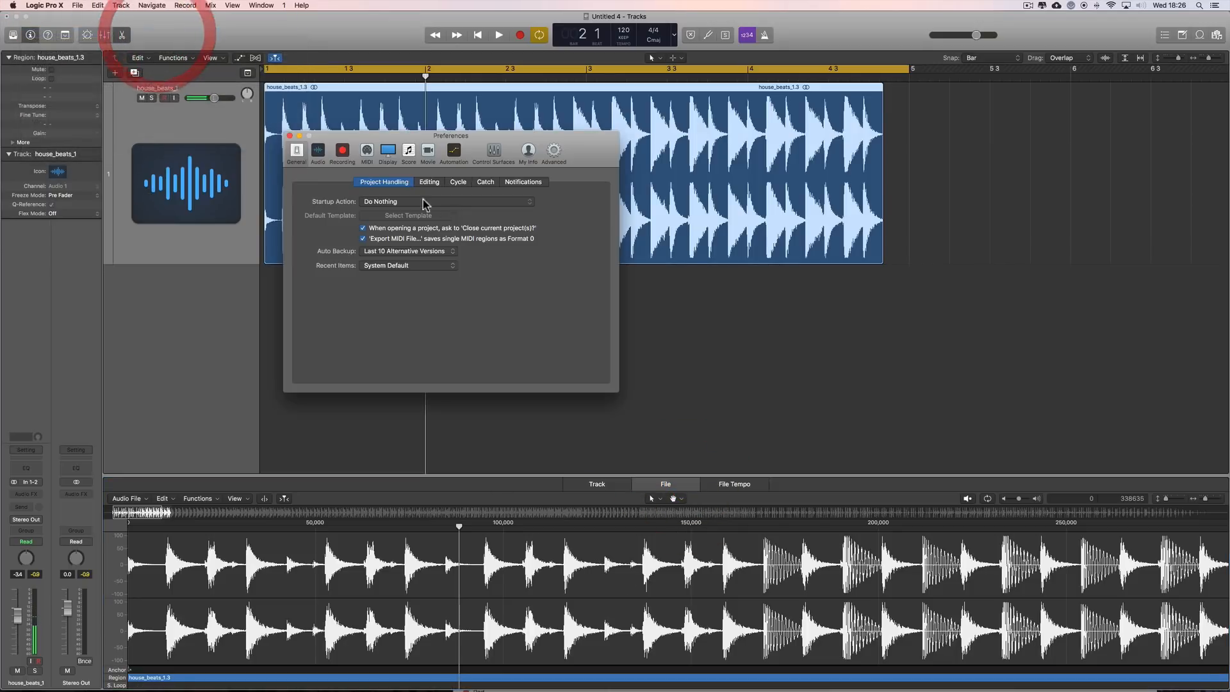
pyautogui.click(554, 152)
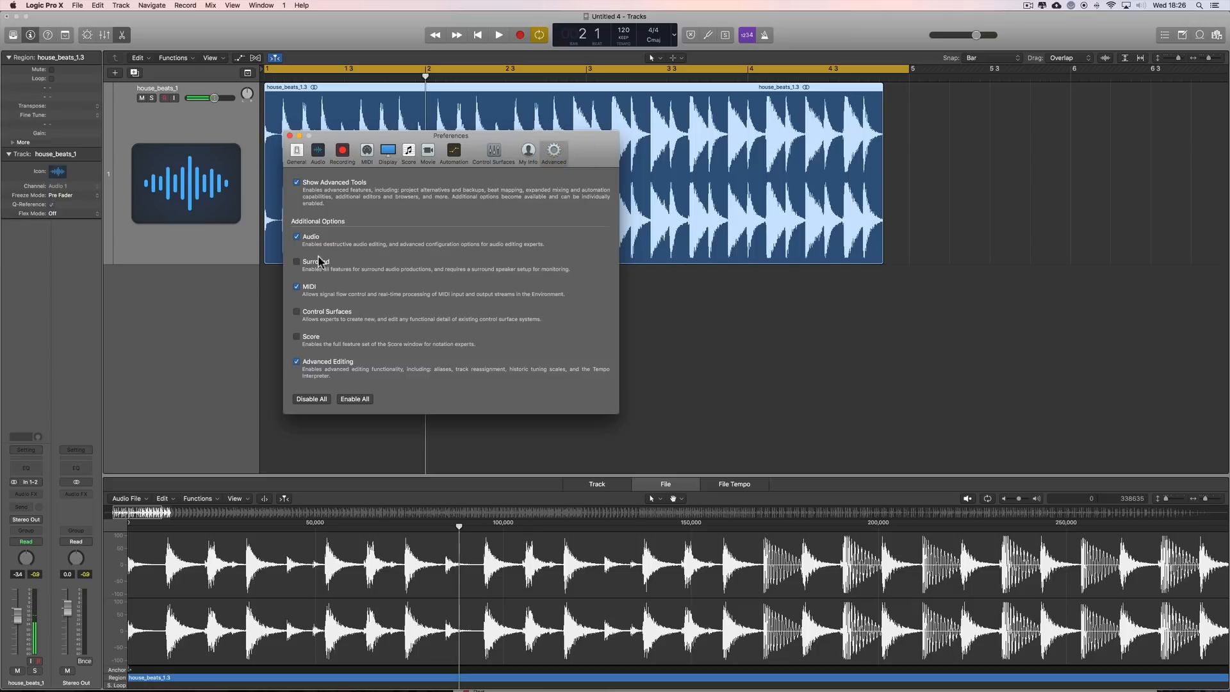
pyautogui.click(289, 136)
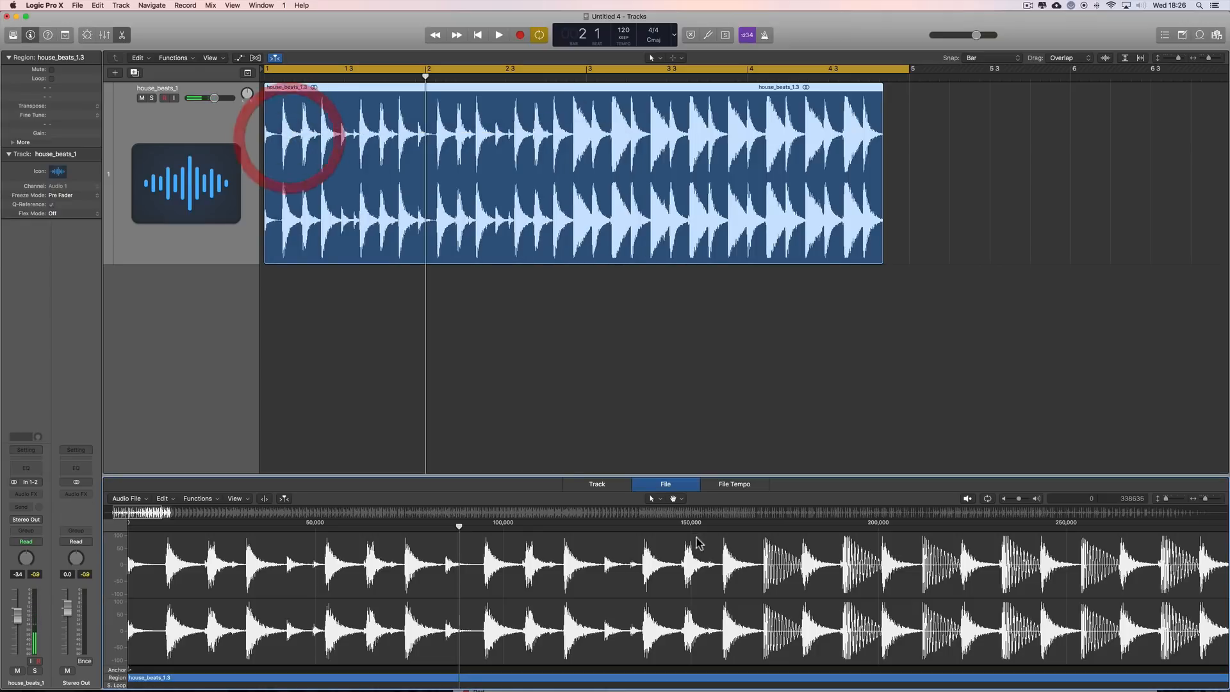
# Adjust the project tempo globally to match the loop region to the cycle locators.
pyautogui.click(217, 499)
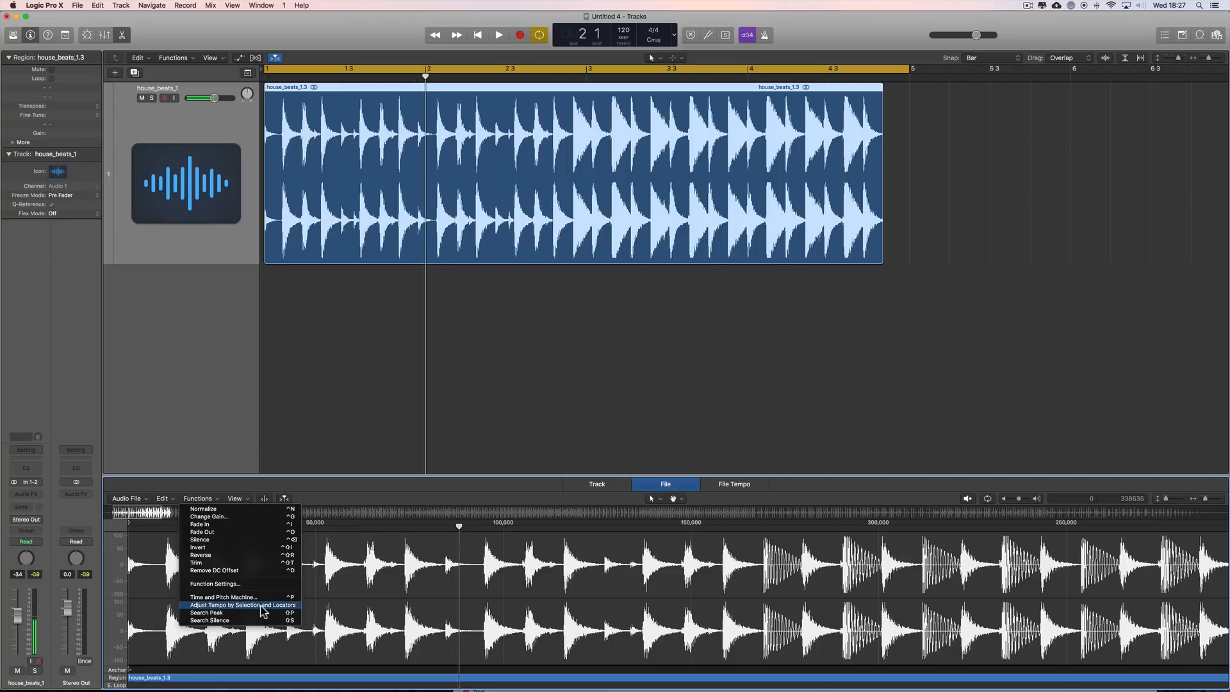
pyautogui.click(261, 606)
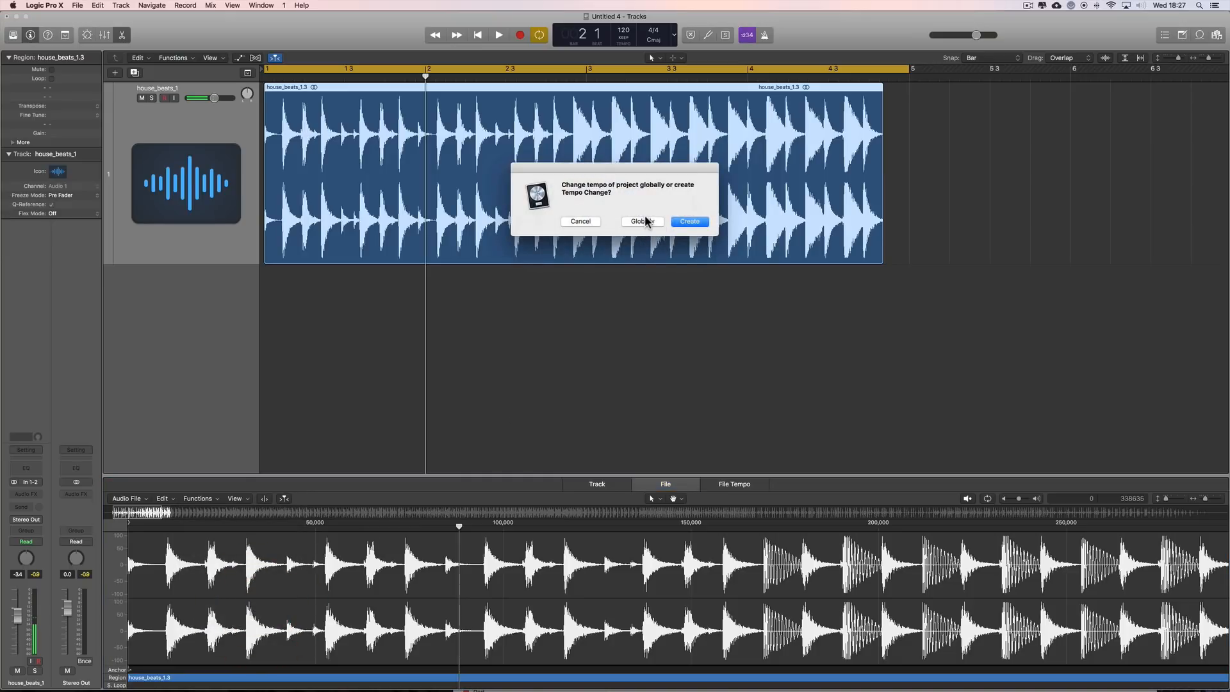
pyautogui.click(643, 221)
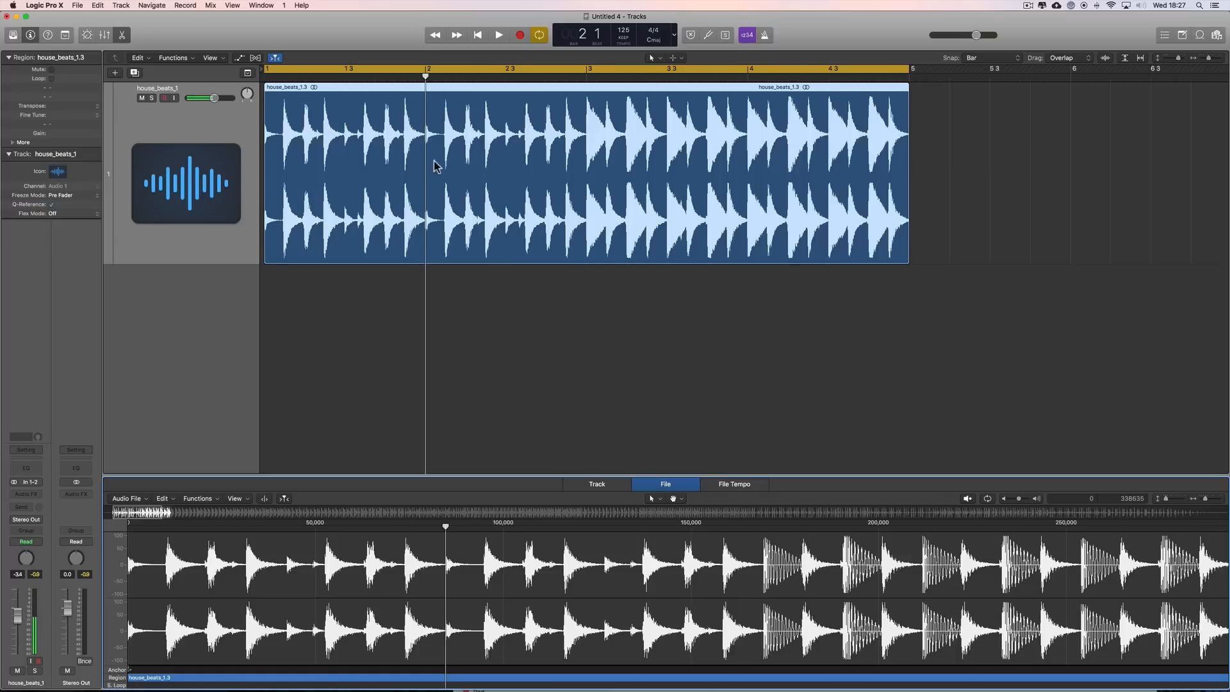
# Close the audio editor and play the tempo-matched drum loop within the cycle range.
pyautogui.click(120, 36)
pyautogui.press('space')
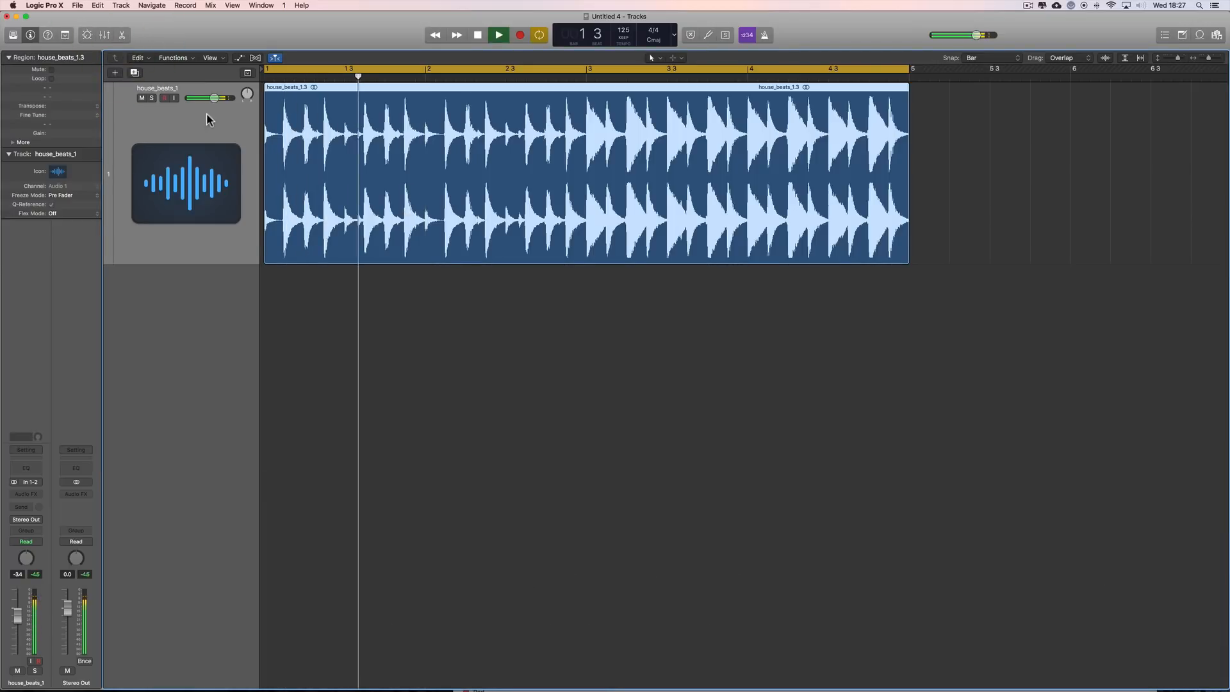
# Lower the house_beats_1 track's volume to -5.1 dB during playback, and slightly reduce the track's height.
pyautogui.moveTo(214, 98); pyautogui.dragTo(204, 101)
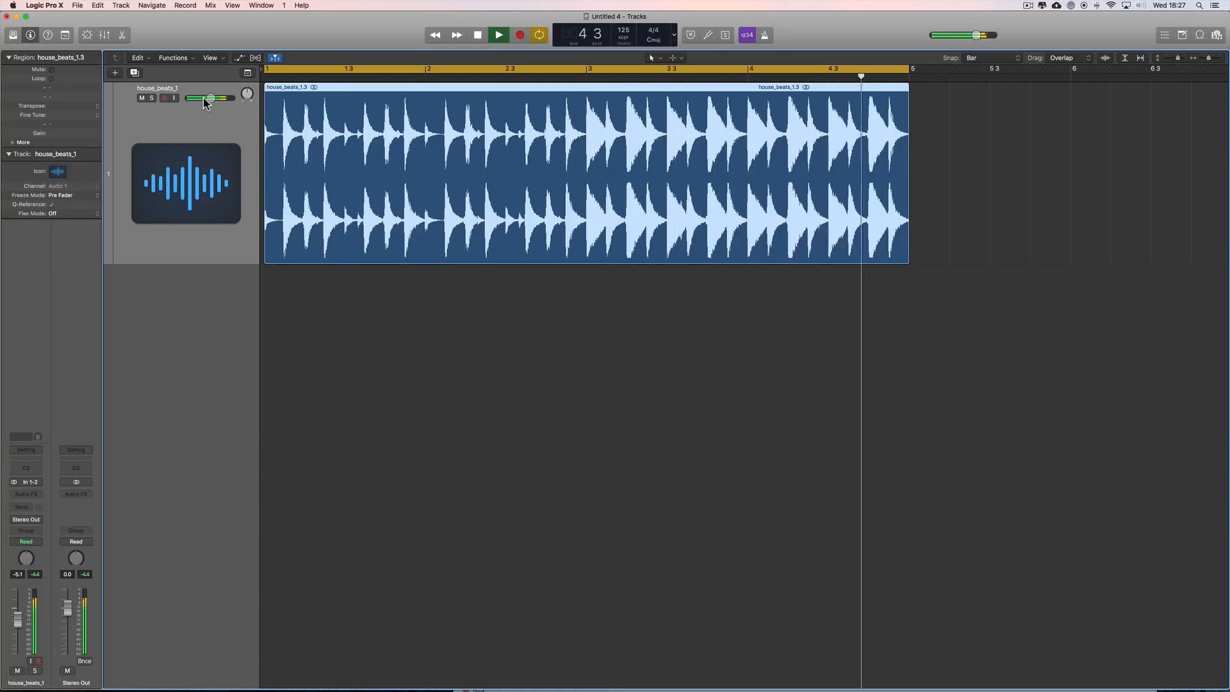
pyautogui.press('space')
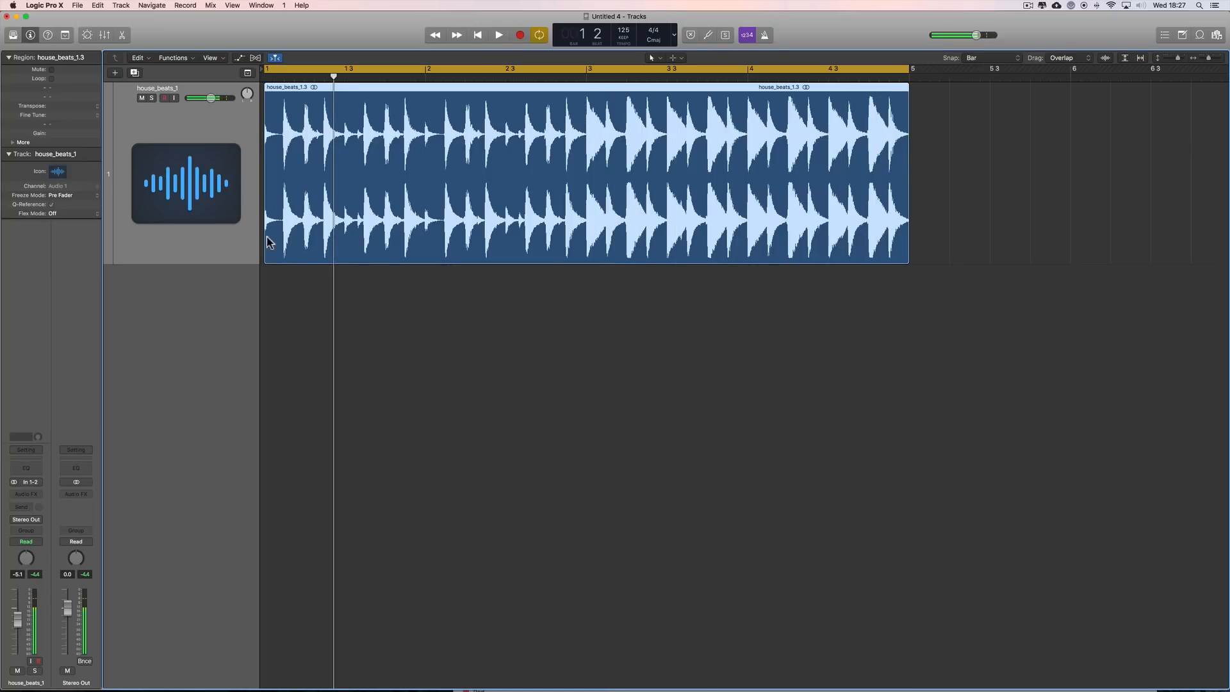
pyautogui.moveTo(201, 264); pyautogui.dragTo(202, 228)
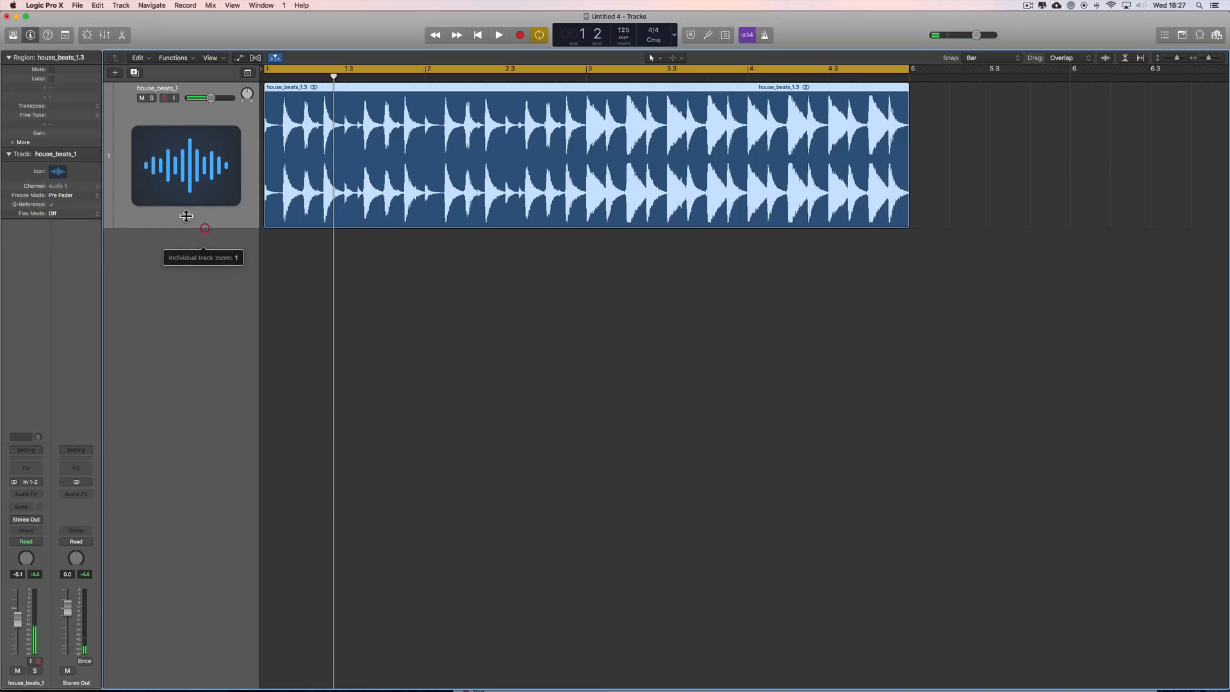
# Create one software instrument track with an empty channel strip below the drum loop track.
pyautogui.click(116, 74)
pyautogui.click(522, 47)
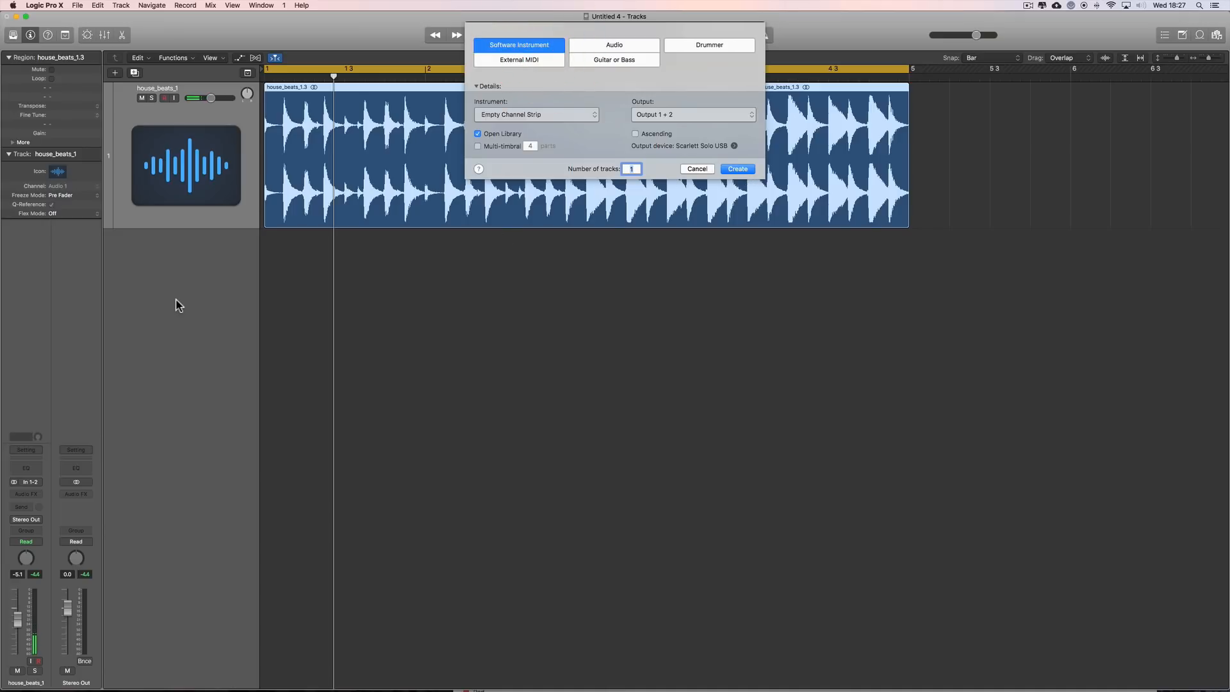
pyautogui.click(737, 169)
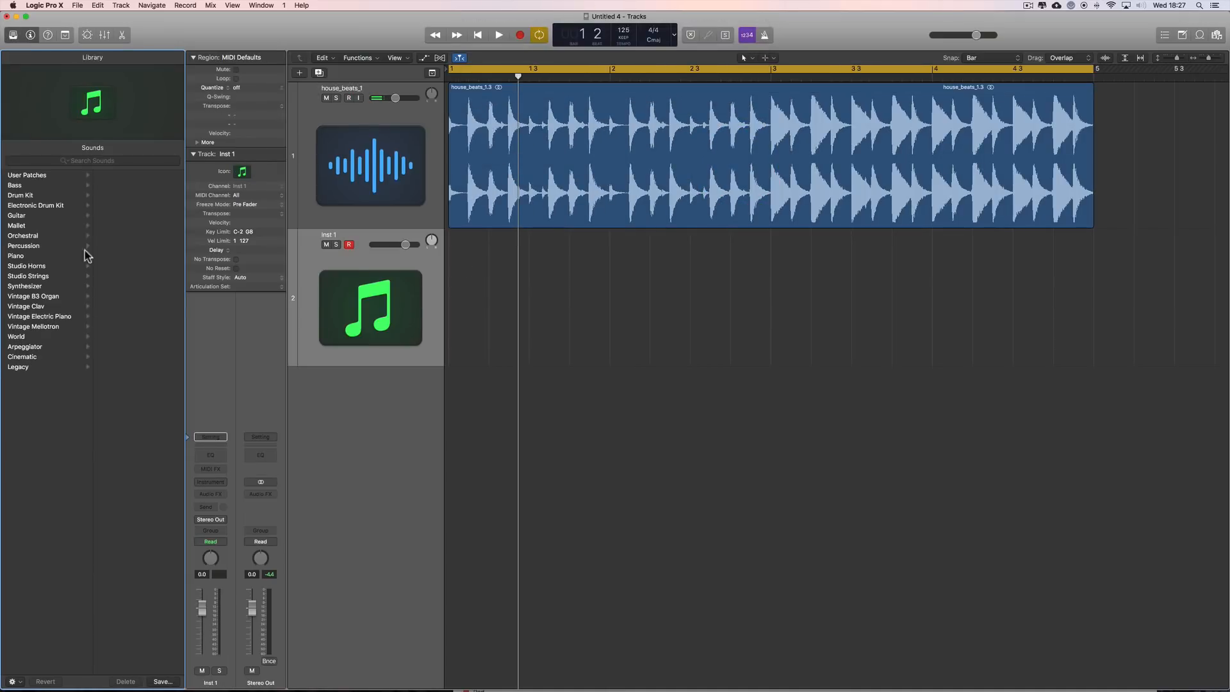
# Load the Deep Tech kit from Electronic Drum Kit, Drum Machine Designer, on the new track and close the Library.
pyautogui.click(51, 206)
pyautogui.click(121, 175)
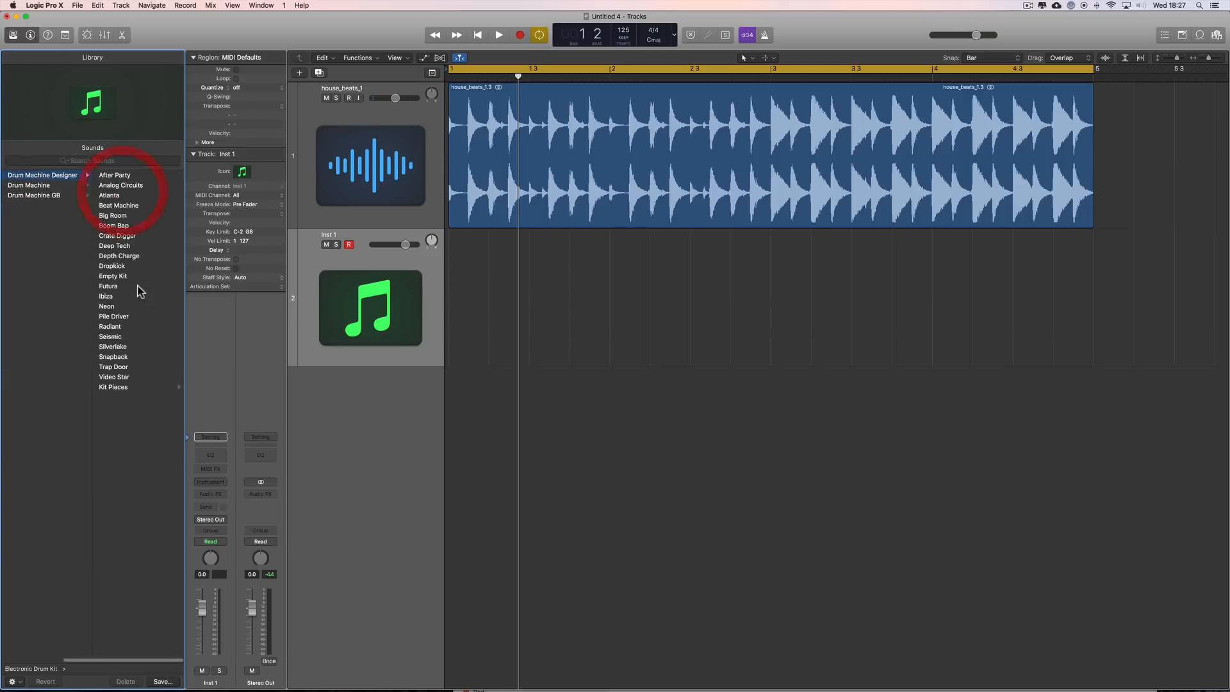
pyautogui.click(124, 246)
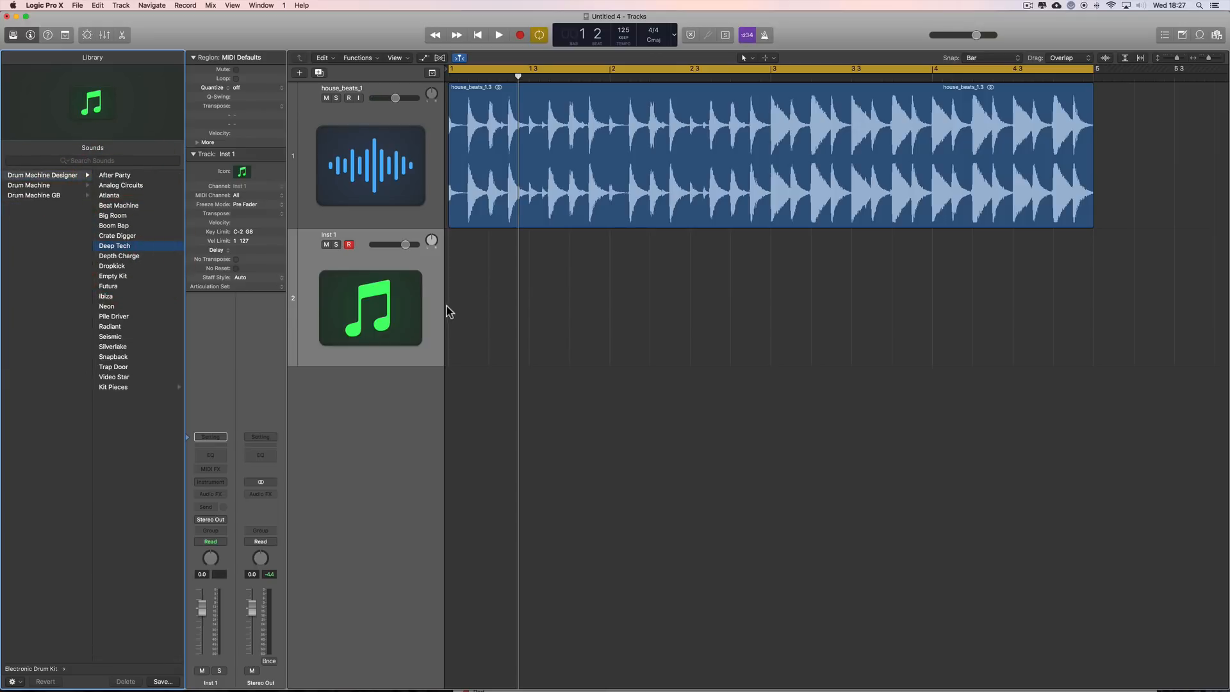
pyautogui.click(12, 35)
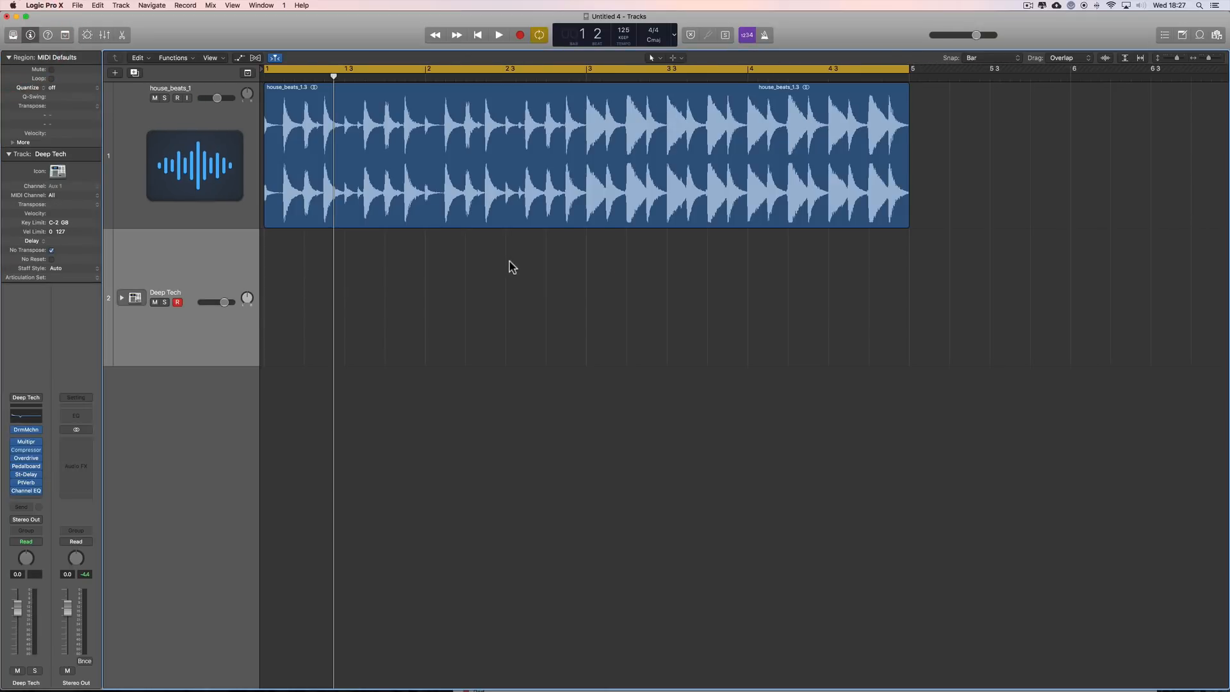
# Move the playhead to bar 1 and split the drum loop region at bar 2 with the Scissors tool.
pyautogui.click(1215, 60)
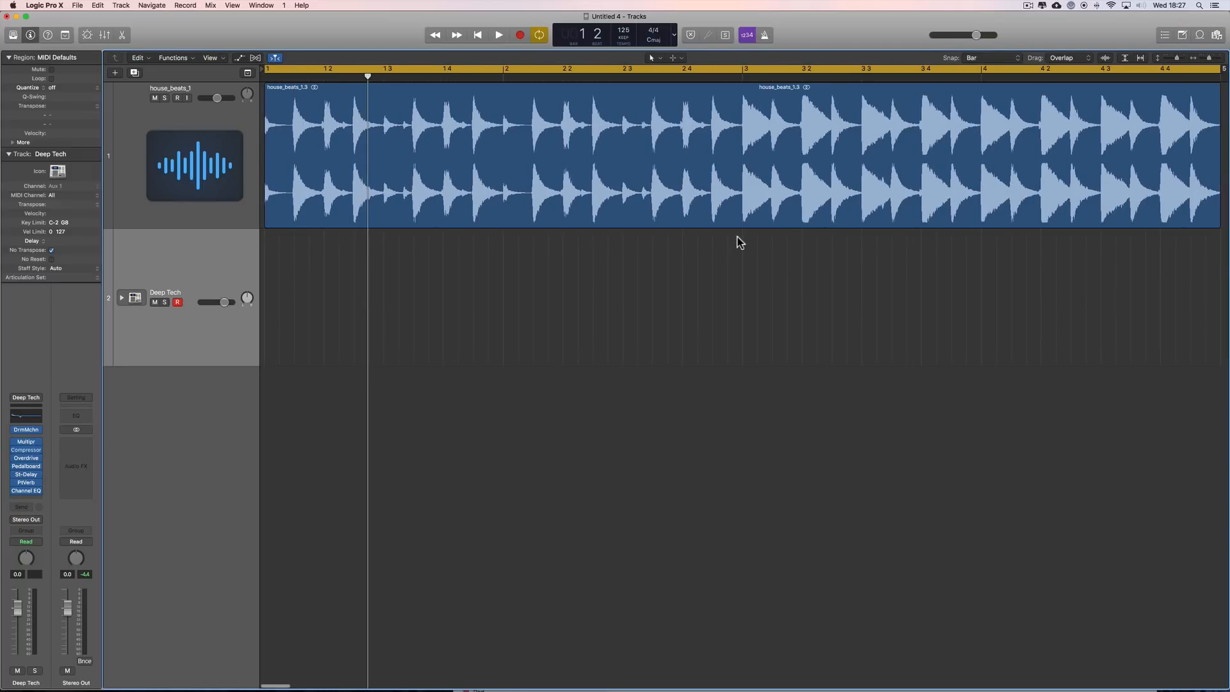
pyautogui.click(1210, 61)
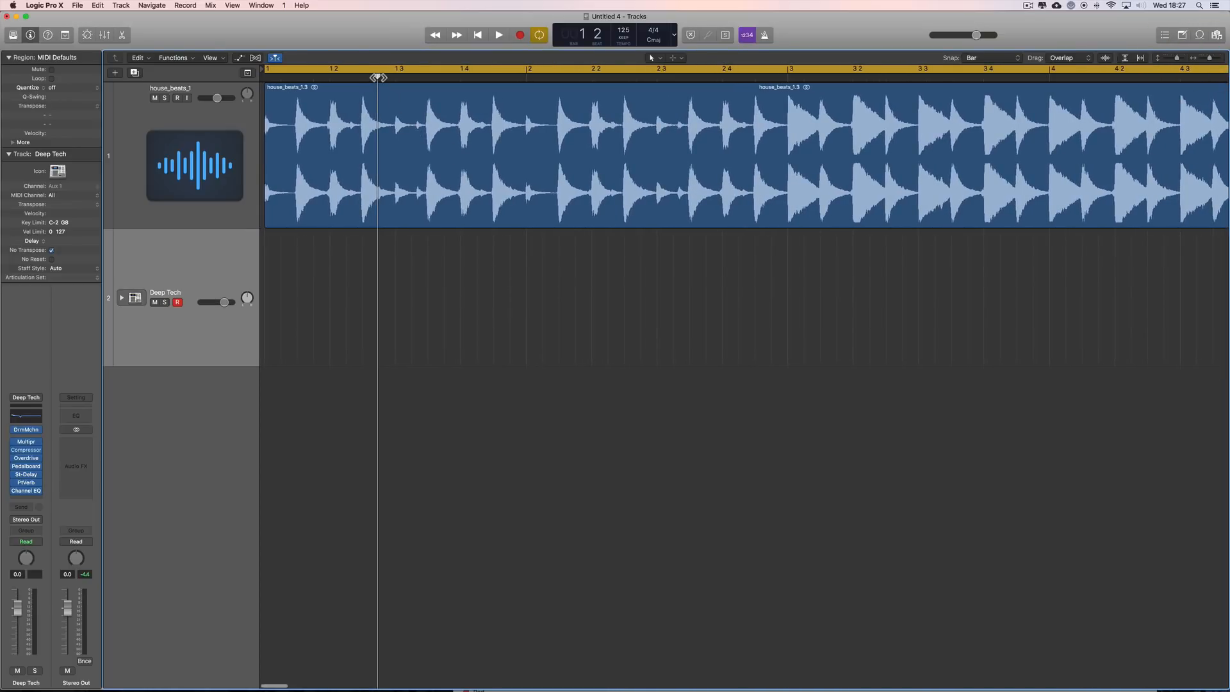
pyautogui.moveTo(378, 77); pyautogui.dragTo(267, 74)
pyautogui.rightClick(464, 277)
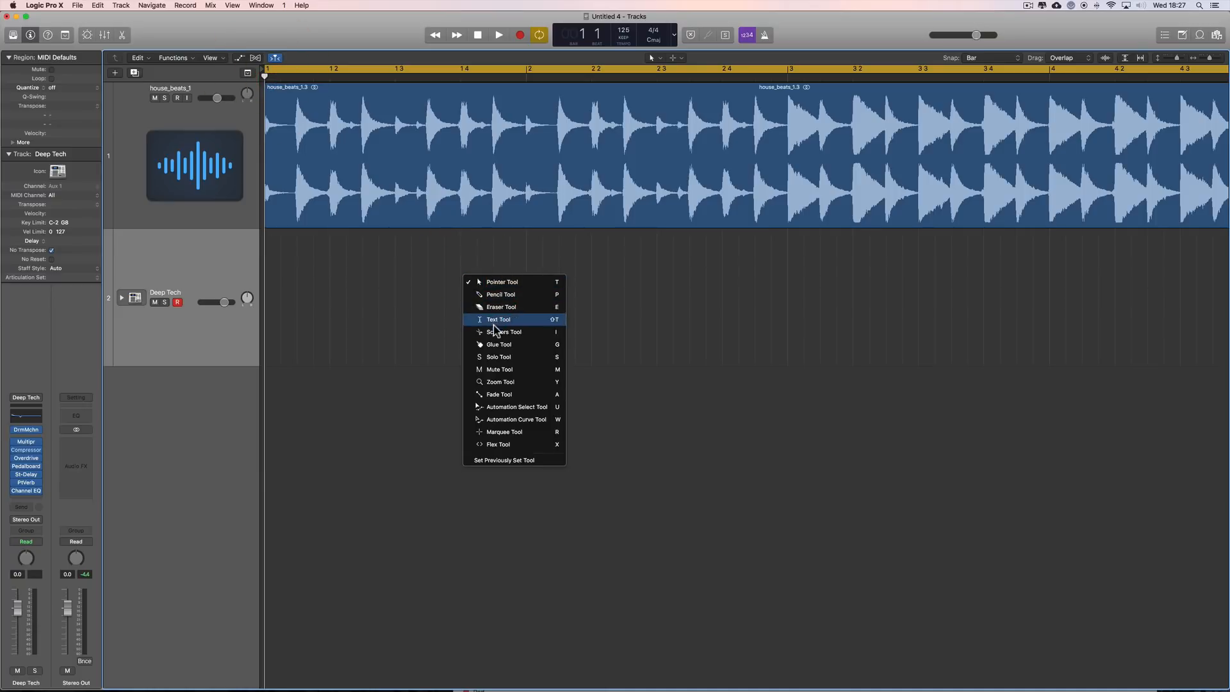
pyautogui.click(495, 331)
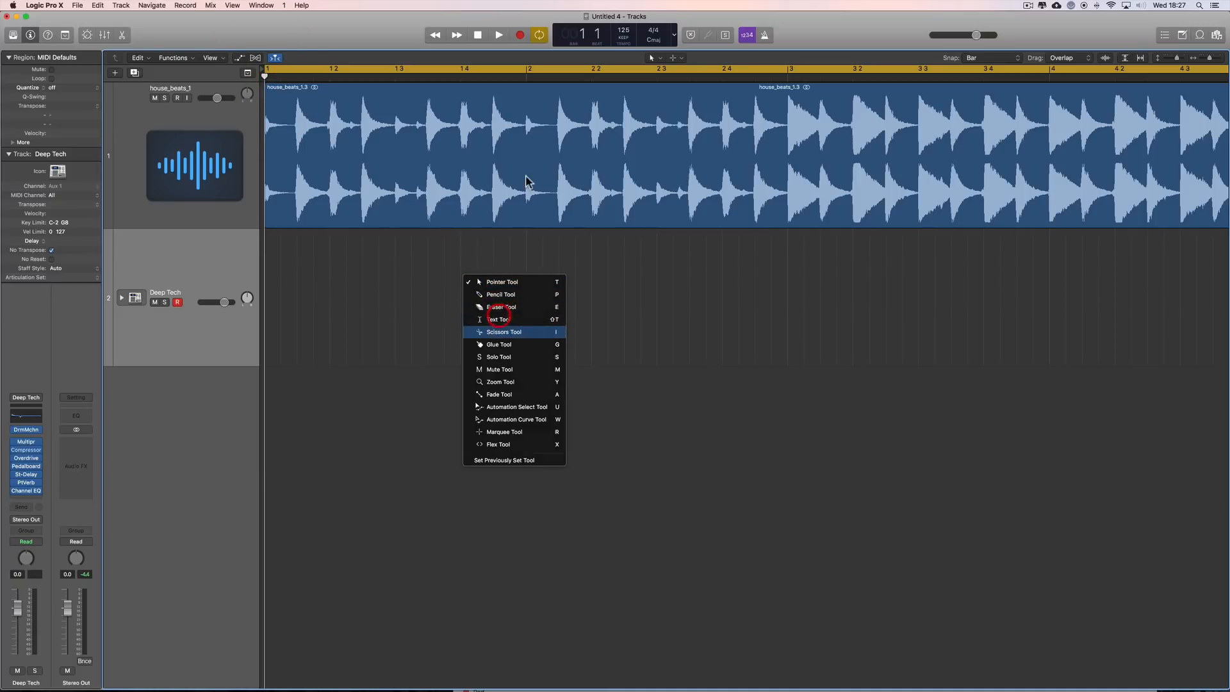
pyautogui.click(528, 94)
pyautogui.rightClick(540, 303)
pyautogui.click(552, 311)
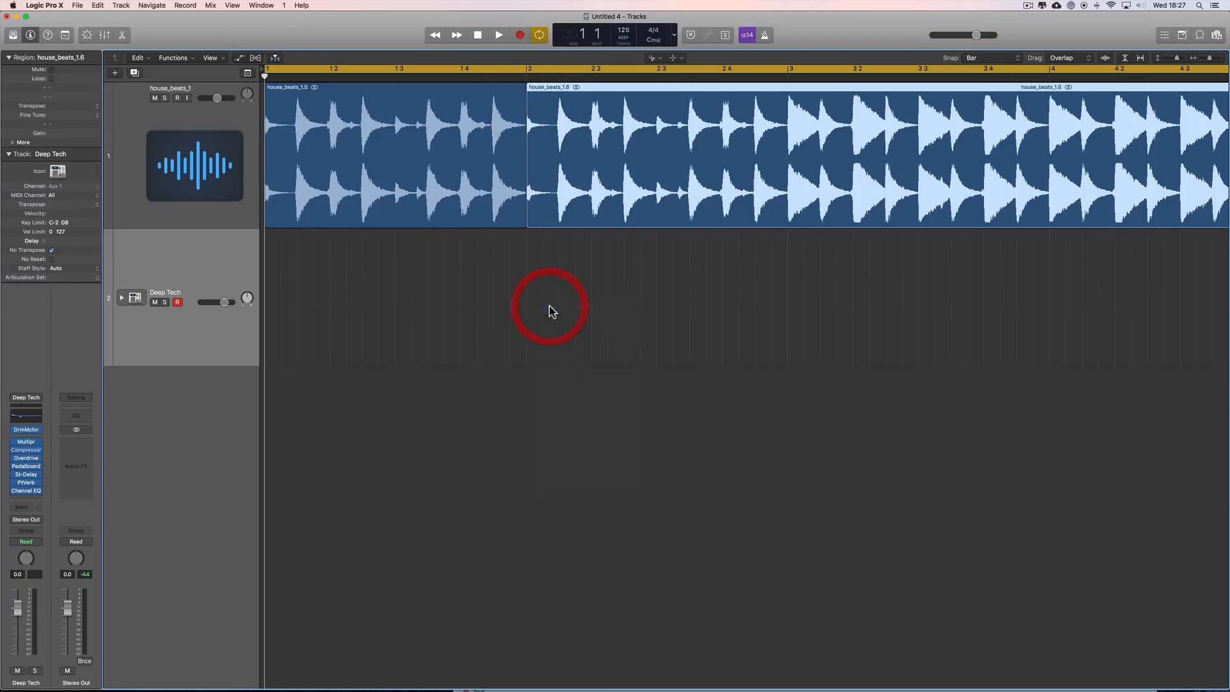
# Draw an empty one-bar MIDI region at bar 1 on the Deep Tech track and return to the Pointer tool.
pyautogui.click(475, 188)
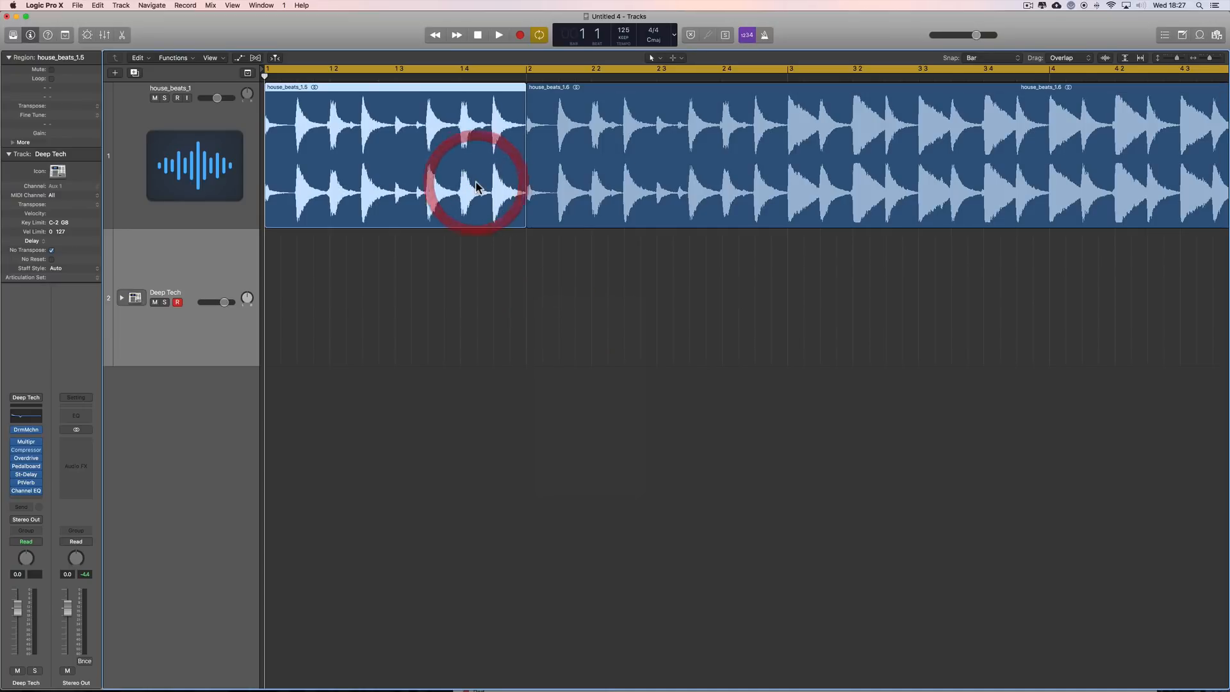
pyautogui.click(1218, 58)
pyautogui.press('t')
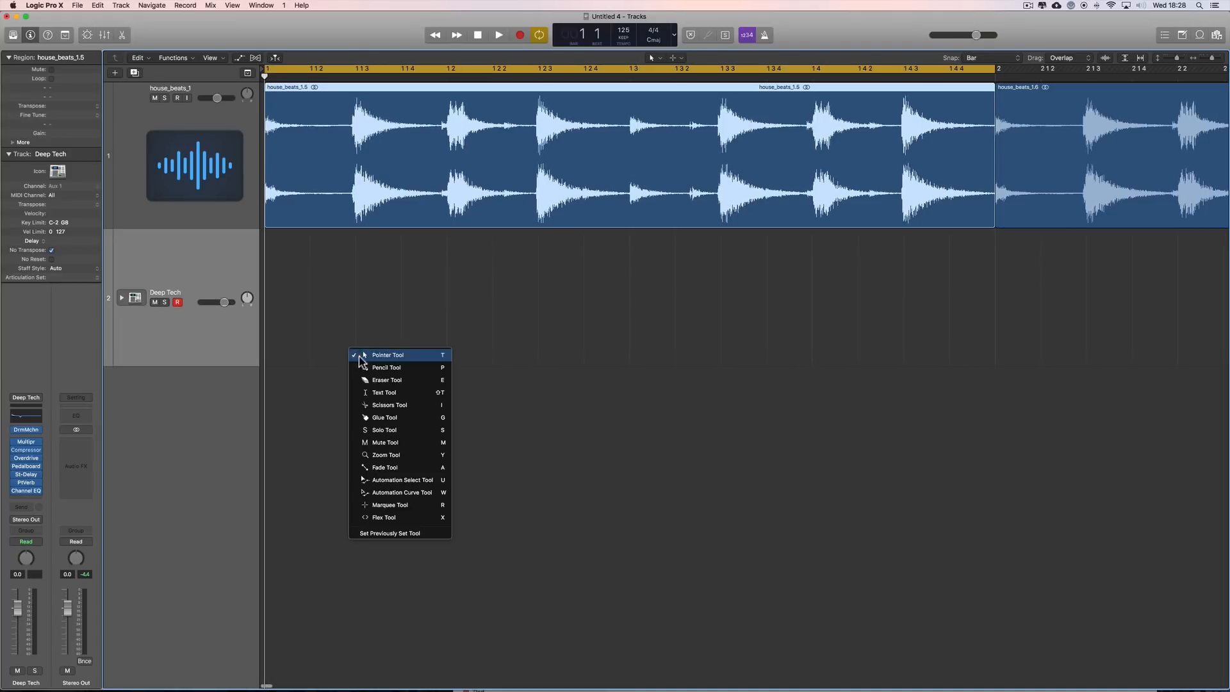
pyautogui.press('p')
pyautogui.click(300, 300)
pyautogui.press('t')
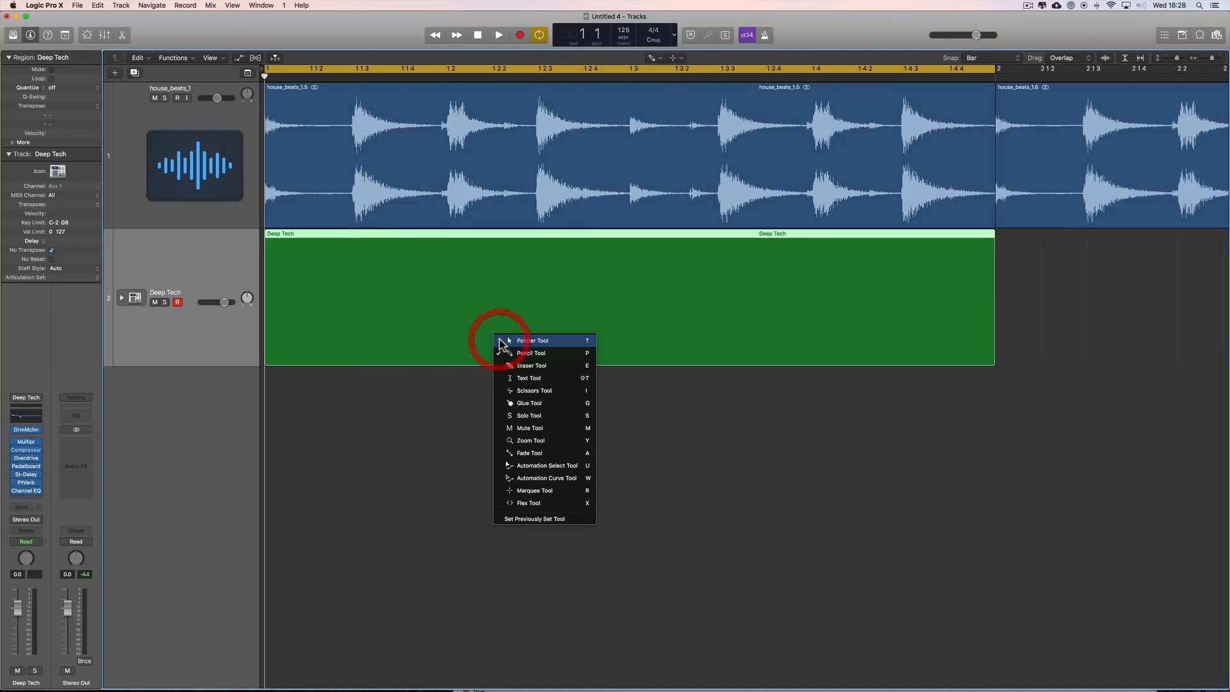
pyautogui.click(504, 340)
# Open the Deep Tech region in an enlarged Piano Roll, with note labels shown and the drum name column widened.
pyautogui.doubleClick(487, 233)
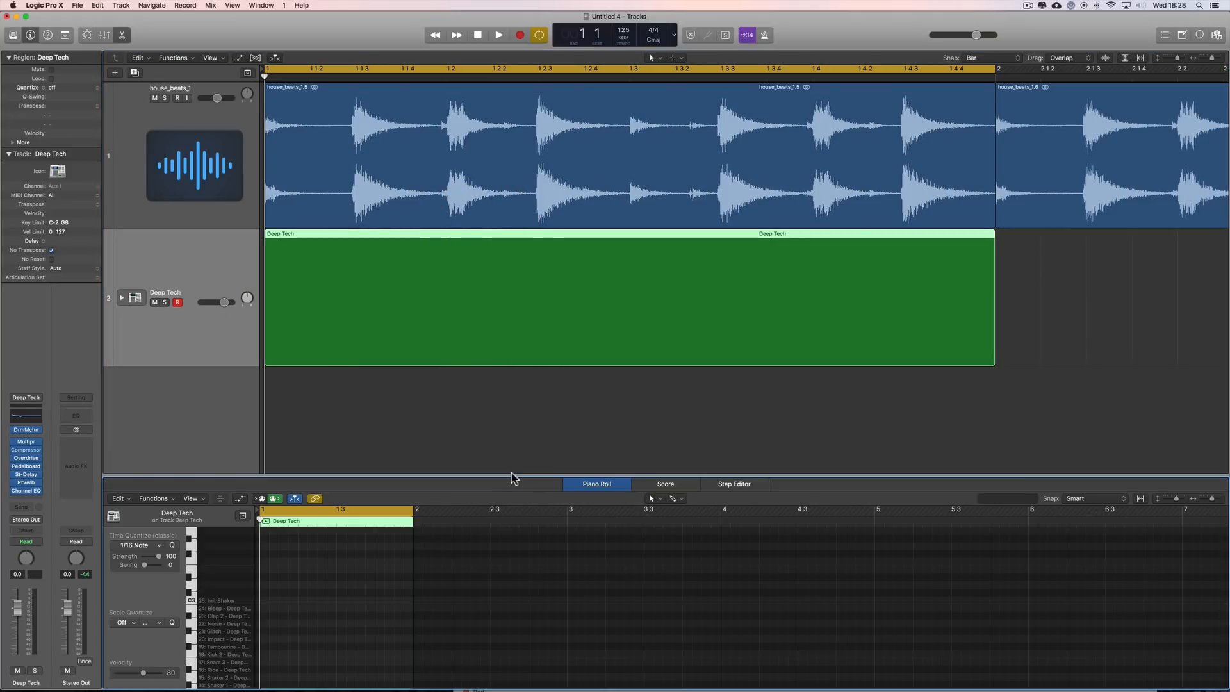
pyautogui.moveTo(511, 474); pyautogui.dragTo(513, 374)
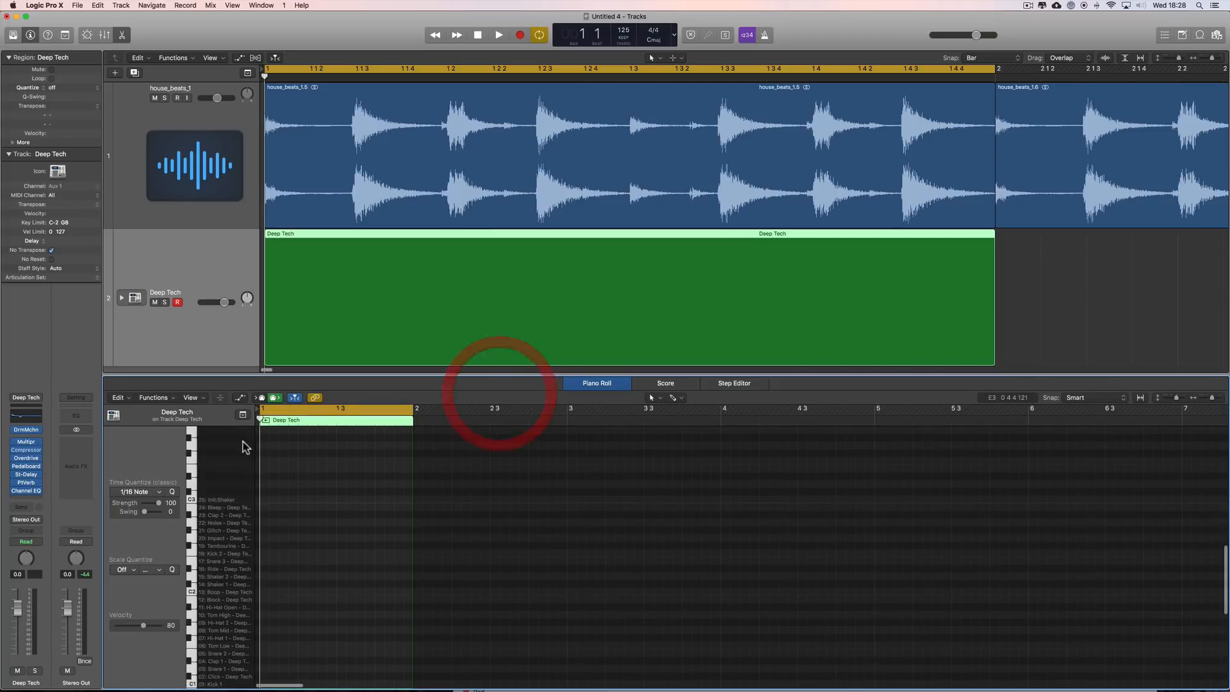
pyautogui.click(190, 397)
pyautogui.click(206, 455)
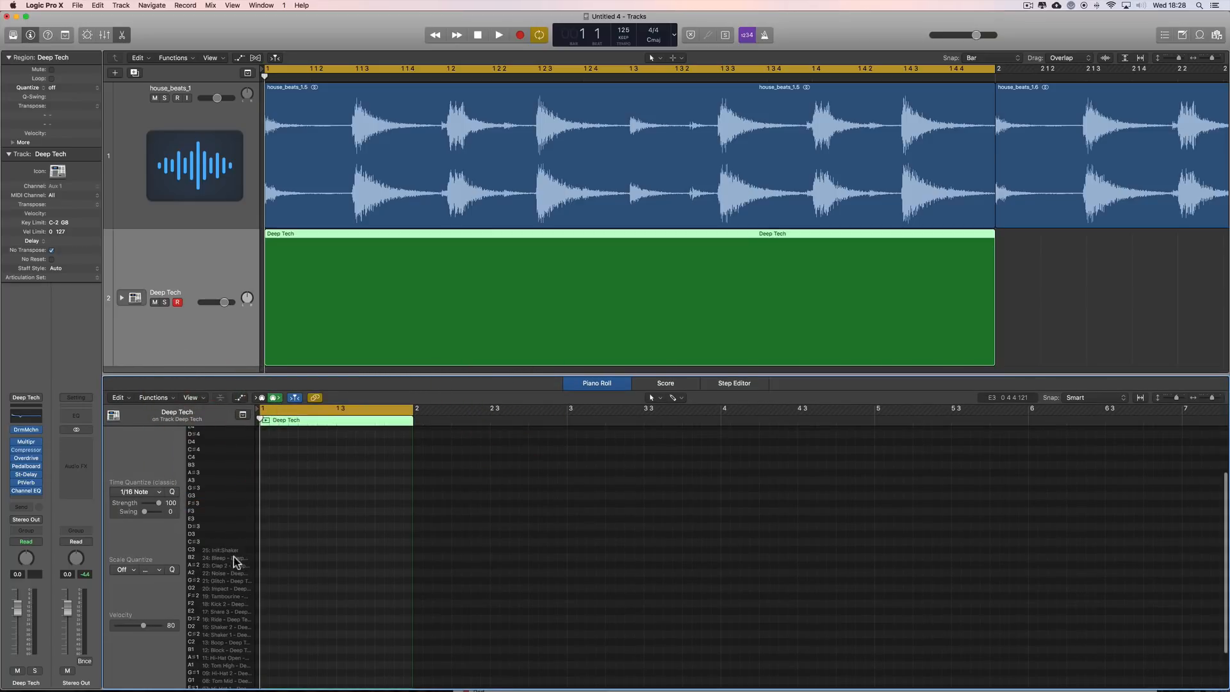
pyautogui.moveTo(1175, 398); pyautogui.dragTo(1179, 397)
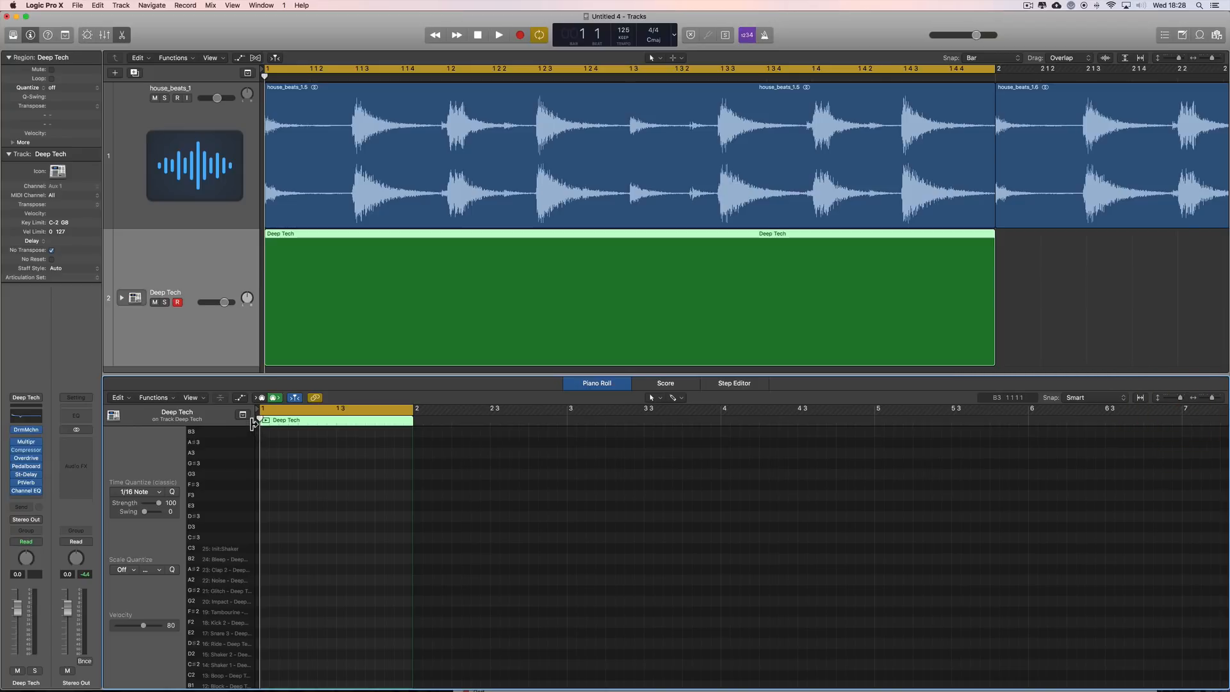
pyautogui.moveTo(255, 423); pyautogui.dragTo(292, 426)
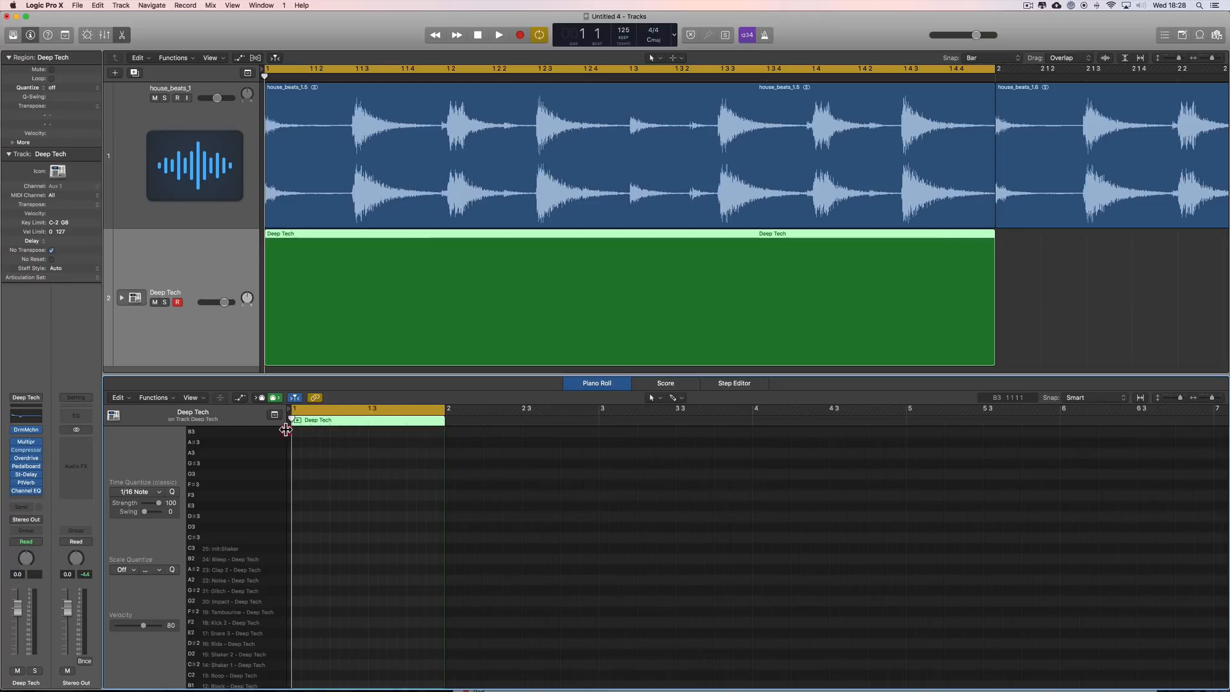
# Examine the lower drum lanes of the empty Deep Tech region and play the first bar of the drum loop.
pyautogui.click(603, 452)
pyautogui.moveTo(1181, 399); pyautogui.dragTo(1183, 400)
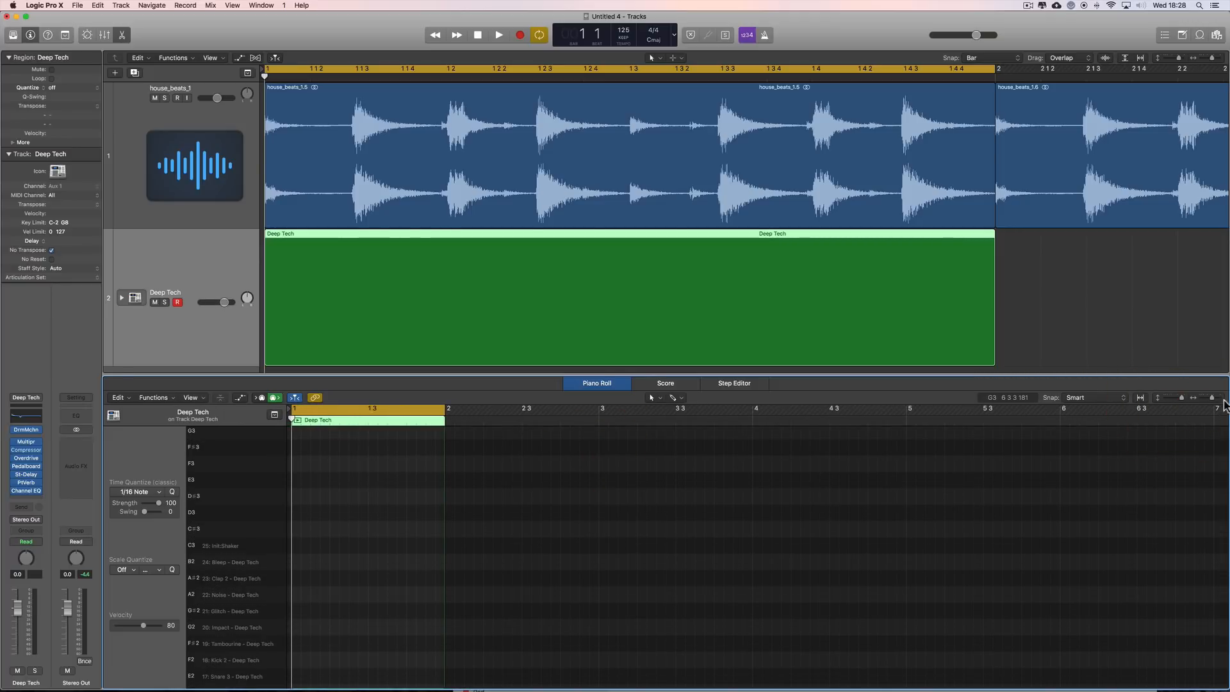
pyautogui.moveTo(1213, 402); pyautogui.dragTo(1218, 401)
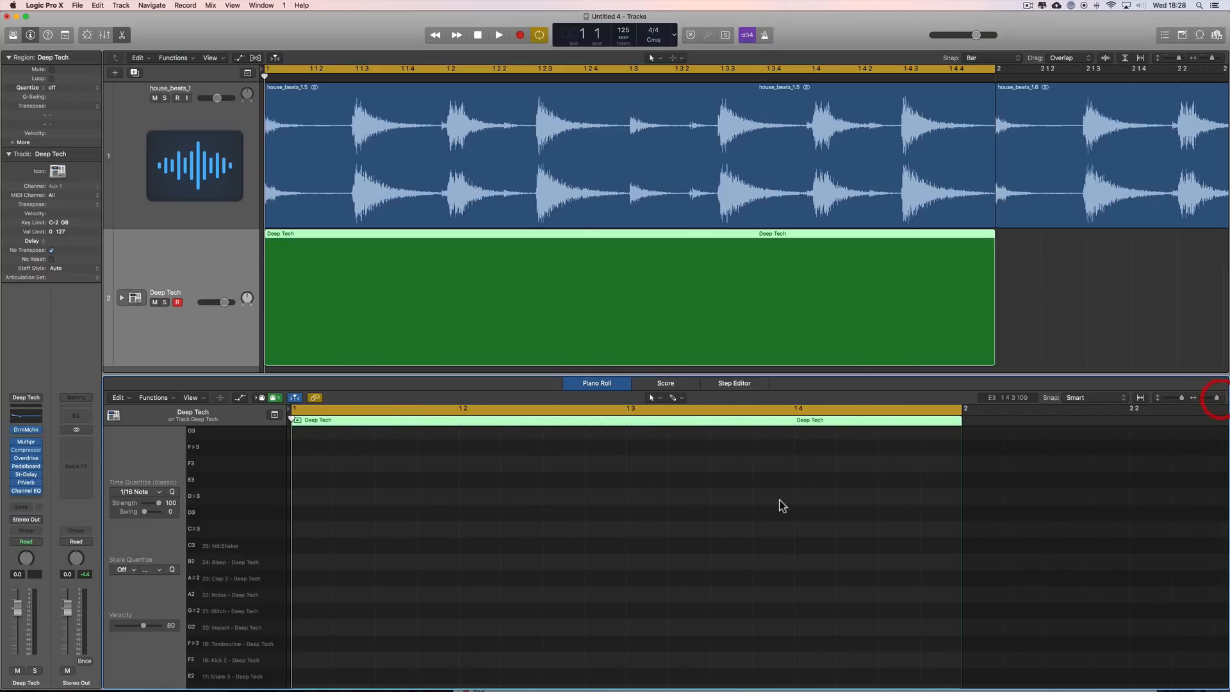
pyautogui.scroll(-1, 678, 530)
pyautogui.scroll(-5, 675, 530)
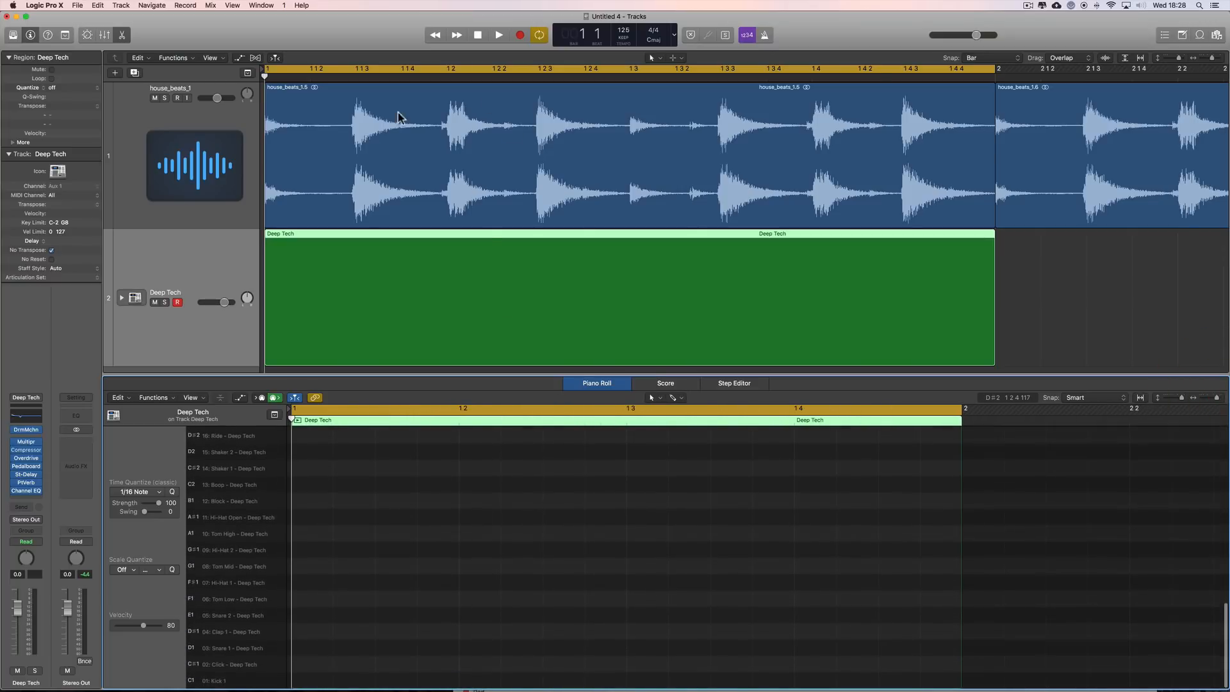
pyautogui.hscroll(1, 658, 166)
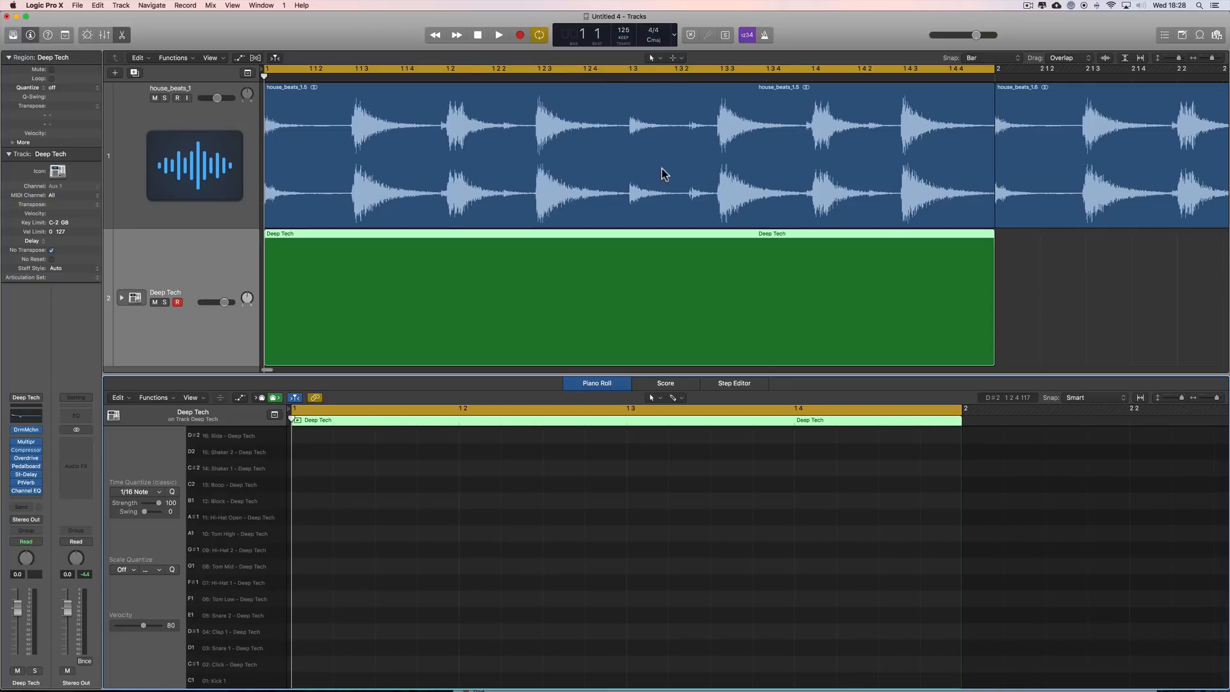
pyautogui.press('space')
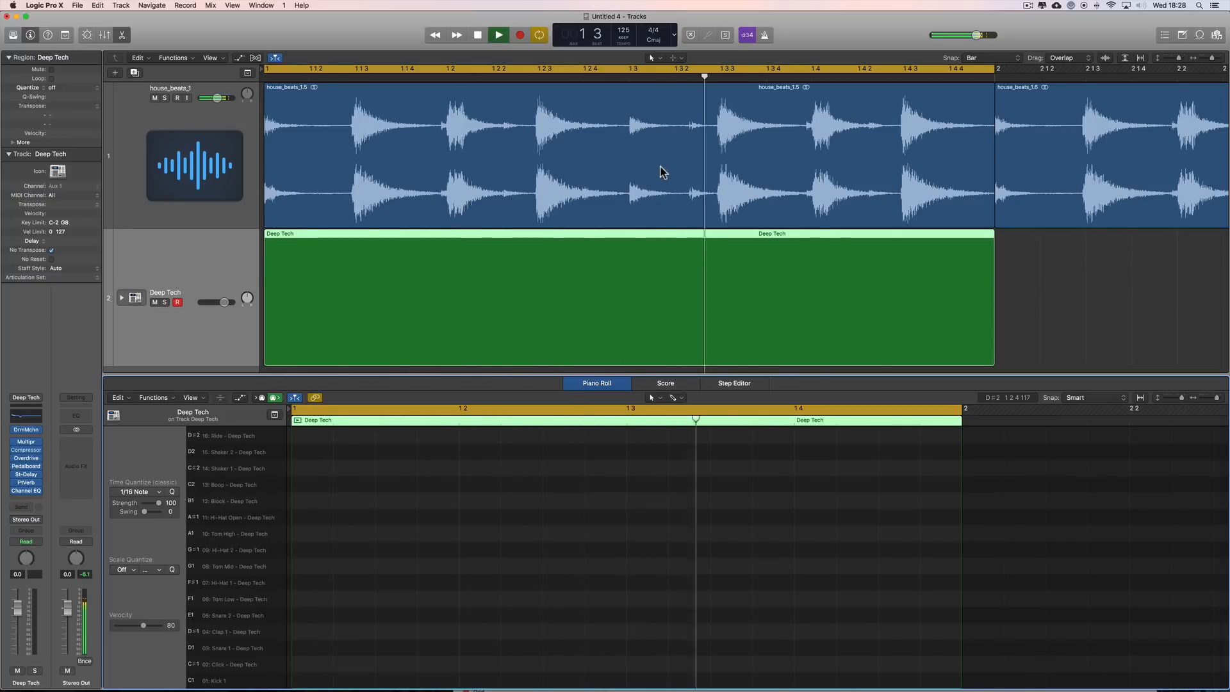
pyautogui.press('space')
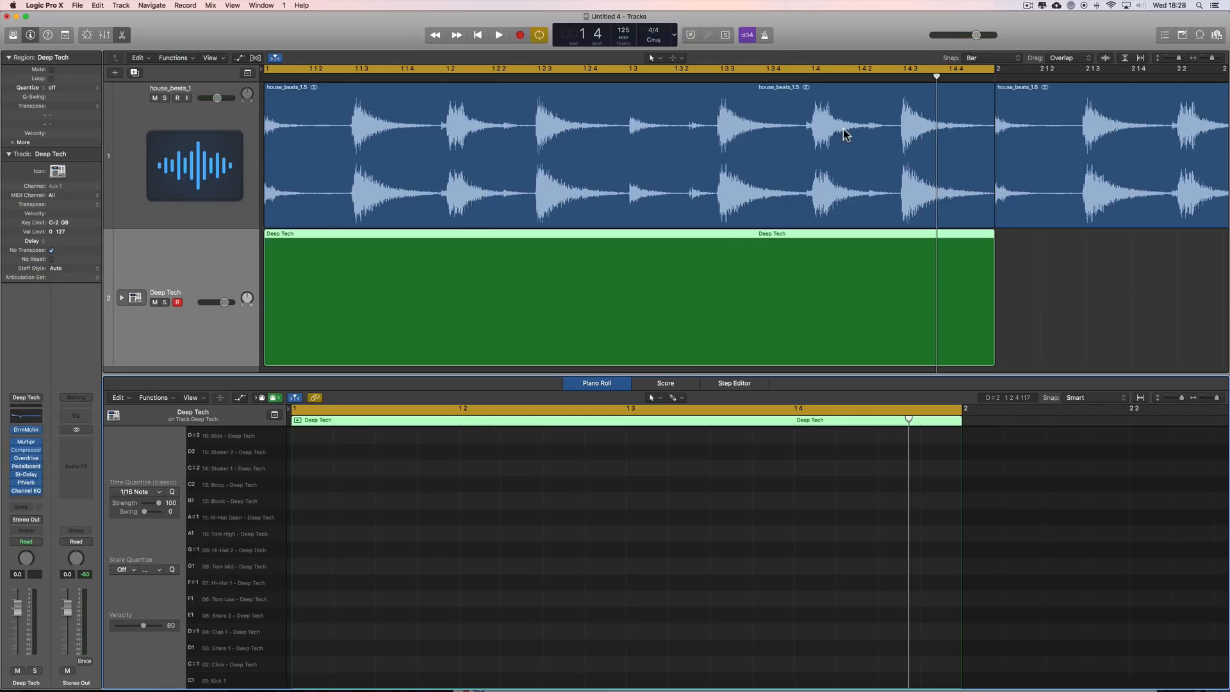
# Audition the hi-hat sounds, draw open hi-hat notes on A#1 at the offbeat of all four beats in bar 1, and play the result.
pyautogui.rightClick(397, 586)
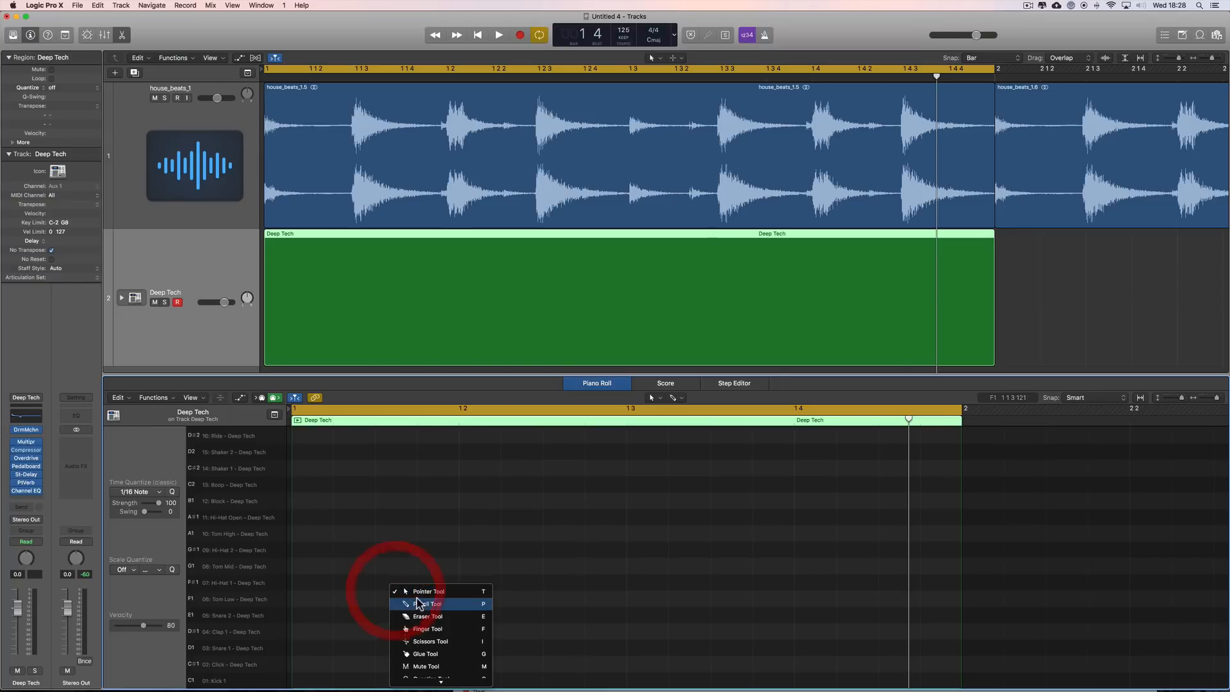
pyautogui.click(417, 599)
pyautogui.click(240, 551)
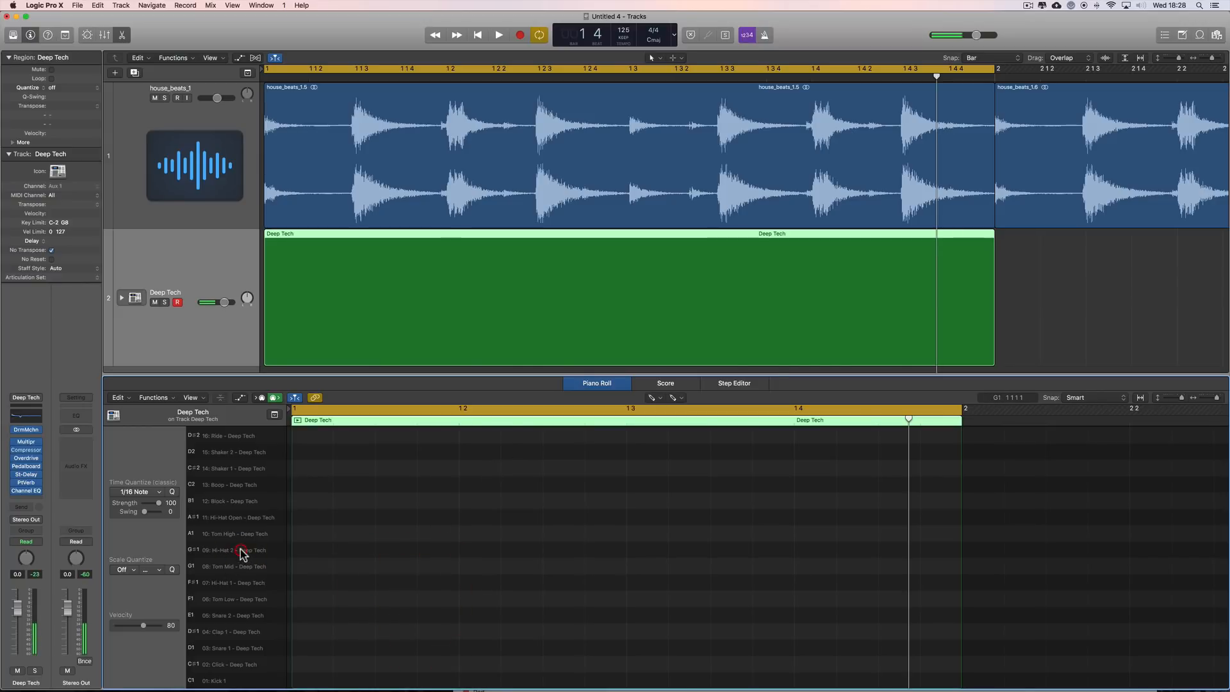
pyautogui.click(243, 516)
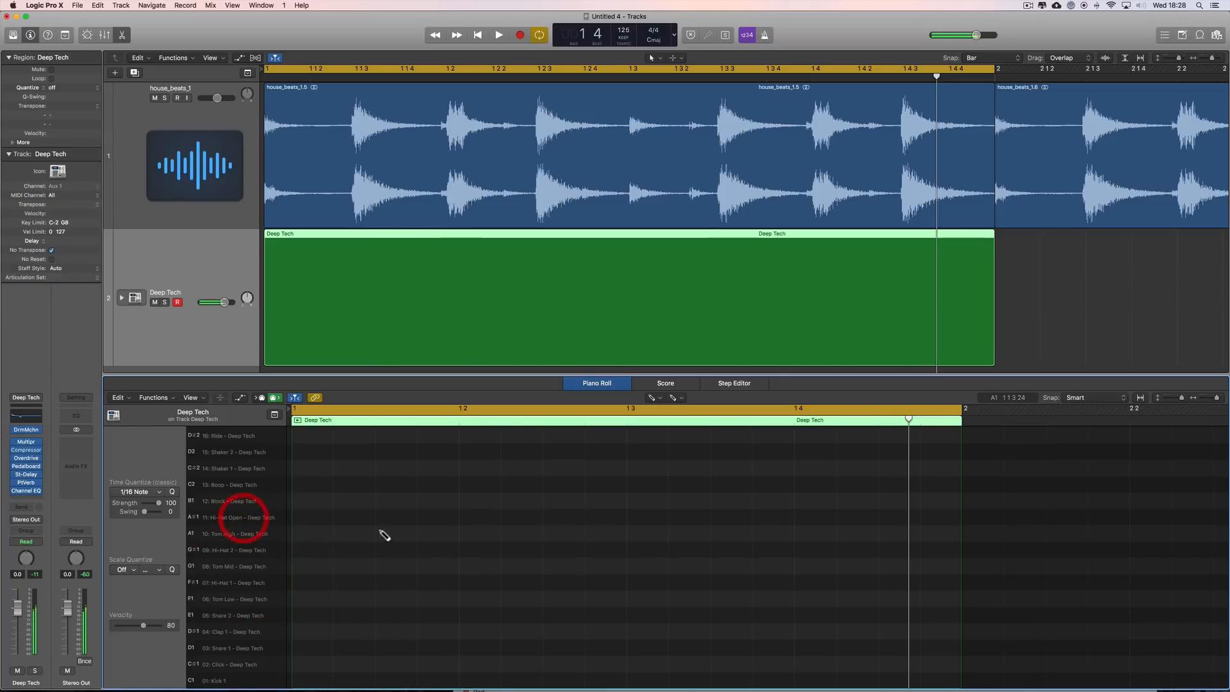
pyautogui.click(383, 516)
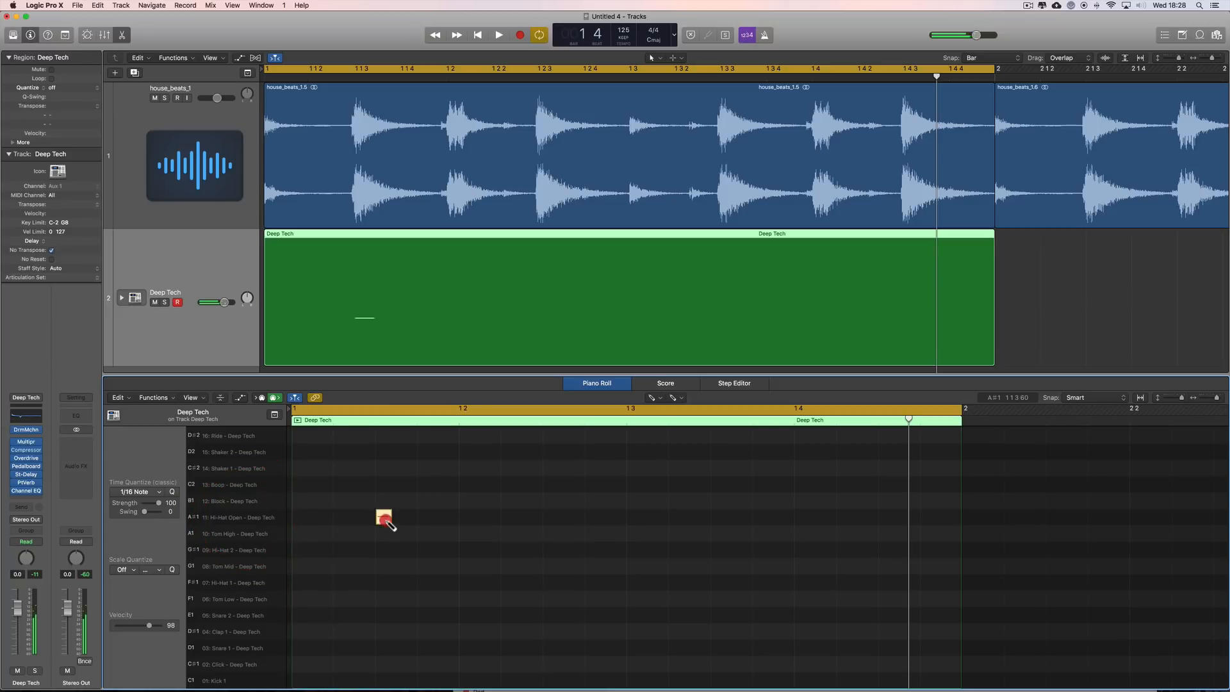
pyautogui.click(551, 516)
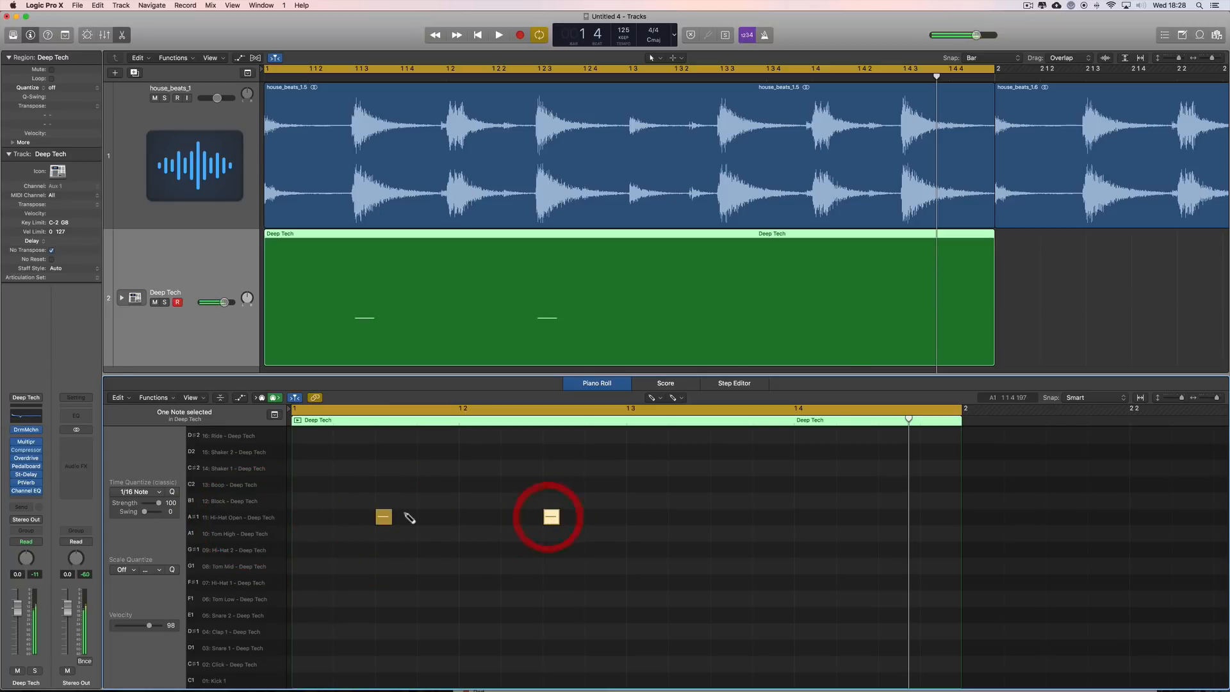
pyautogui.click(719, 517)
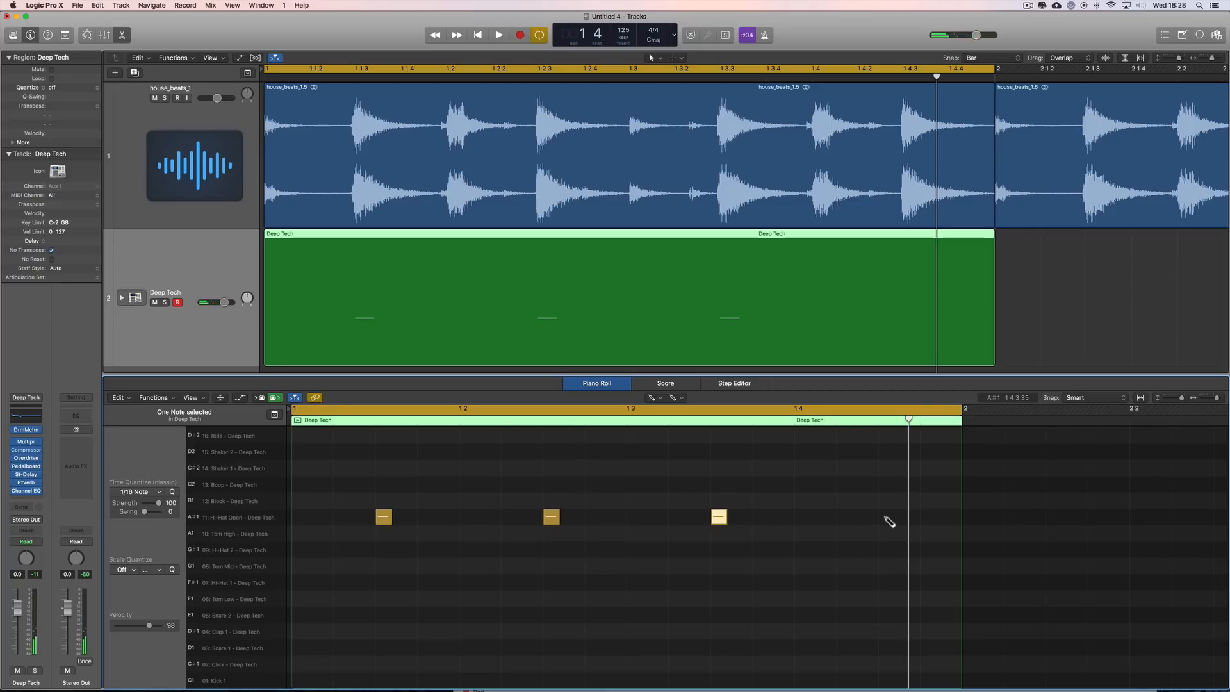
pyautogui.click(886, 516)
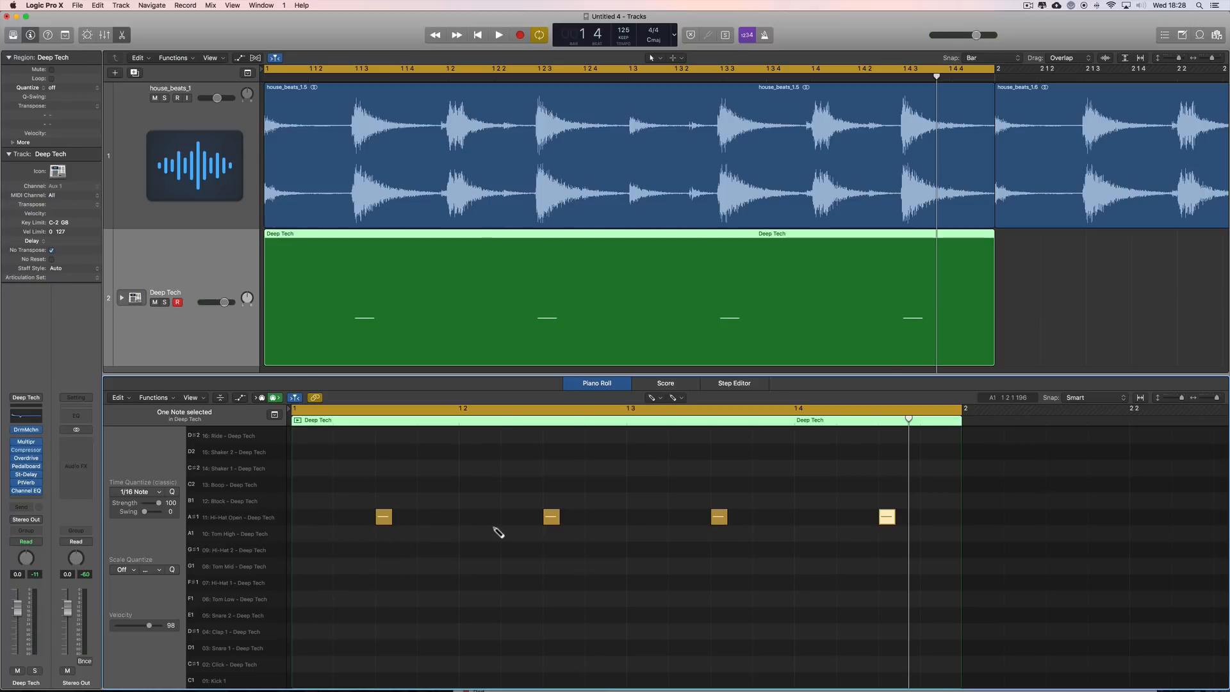
pyautogui.press('space')
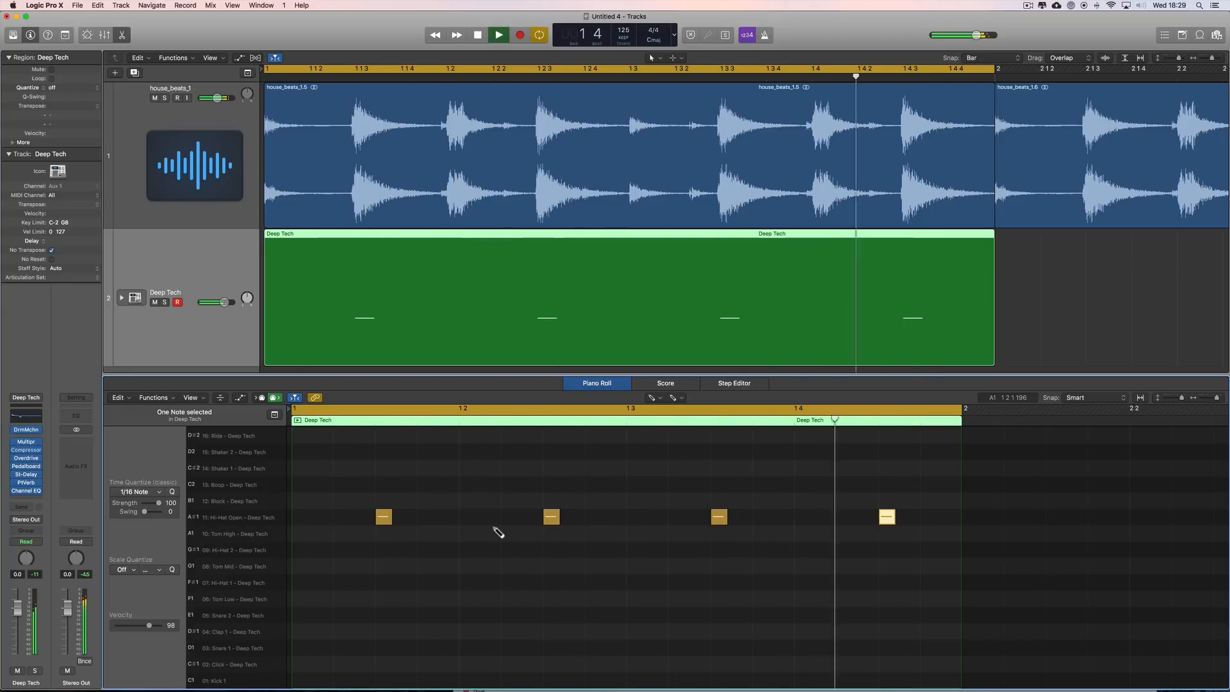
# Balance the track volumes during playback, raising Deep Tech to 1.9 dB and setting house_beats_1 to -3.0 dB.
pyautogui.press('space')
pyautogui.press('space')
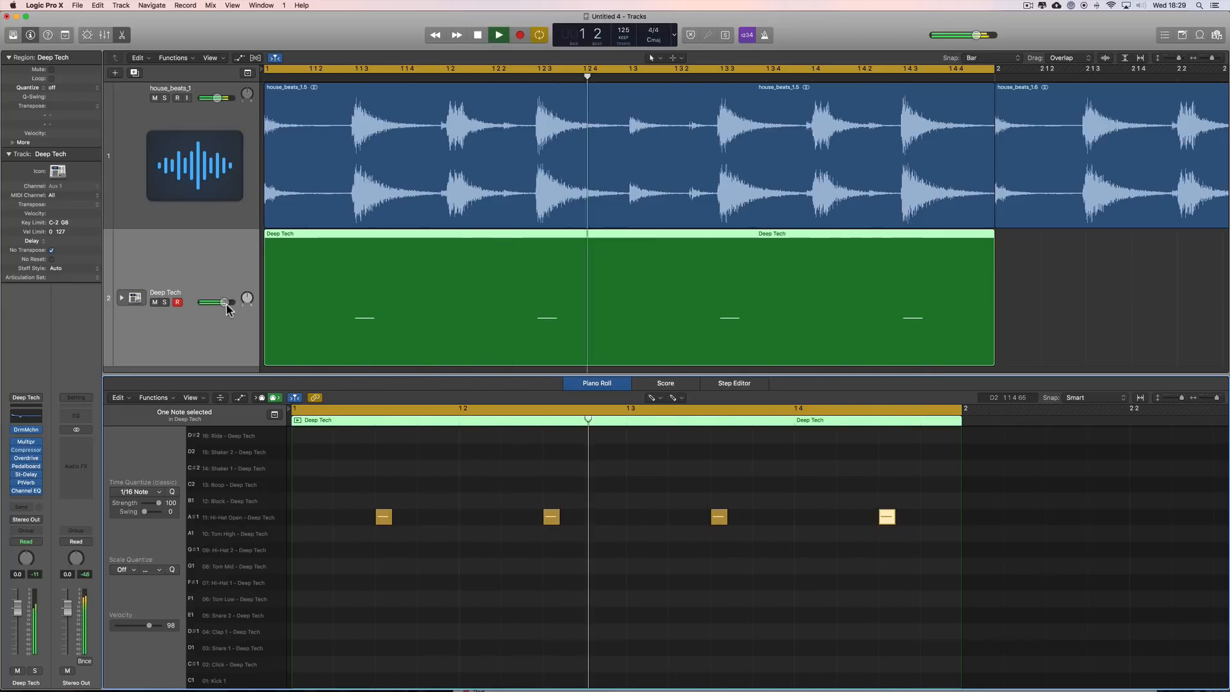
pyautogui.moveTo(224, 302); pyautogui.dragTo(217, 305)
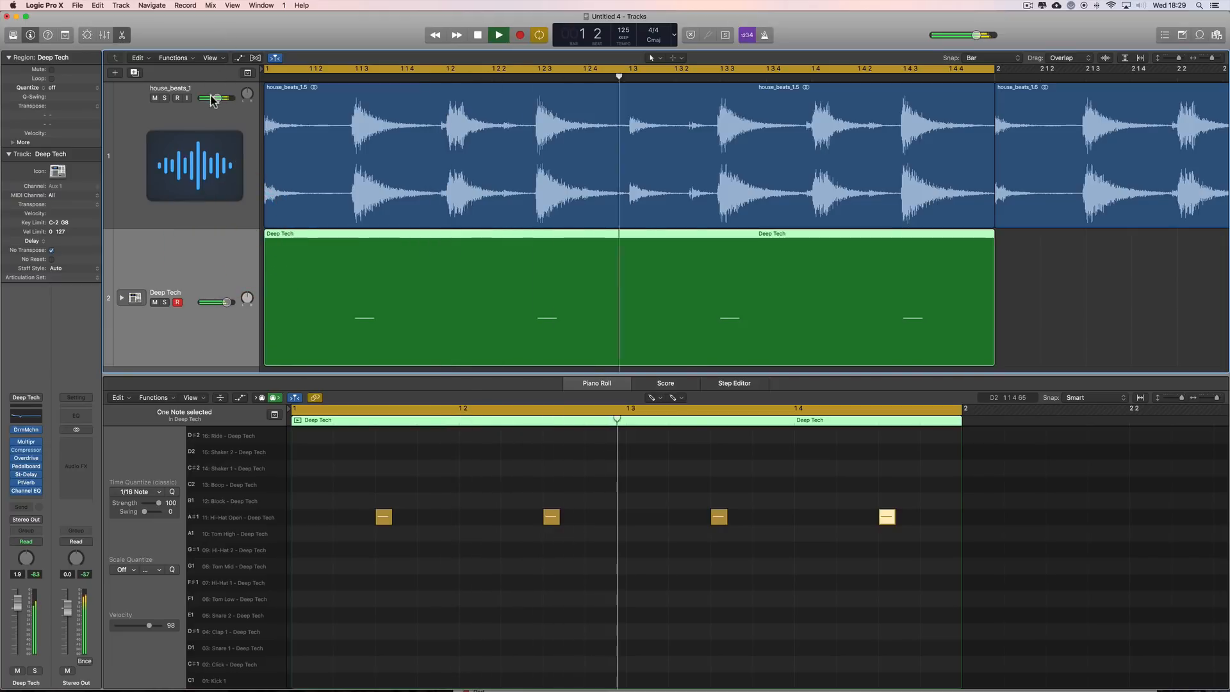
pyautogui.moveTo(217, 98)
pyautogui.mouseDown()
pyautogui.moveTo(178, 97)
pyautogui.moveTo(209, 98)
pyautogui.mouseUp()
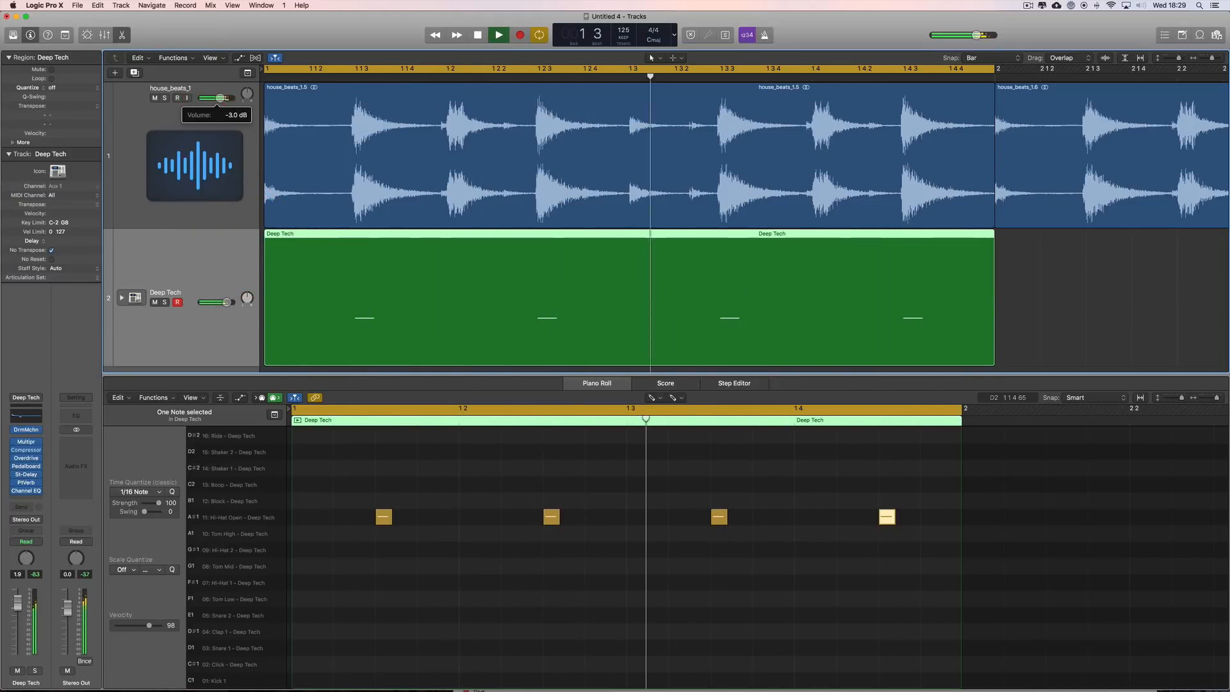
pyautogui.press('space')
# Open the Deep Tech kit in Drum Machine Designer and slightly lower the Hi-Hat Open sound's pitch, auditioning it between adjustments.
pyautogui.click(27, 430)
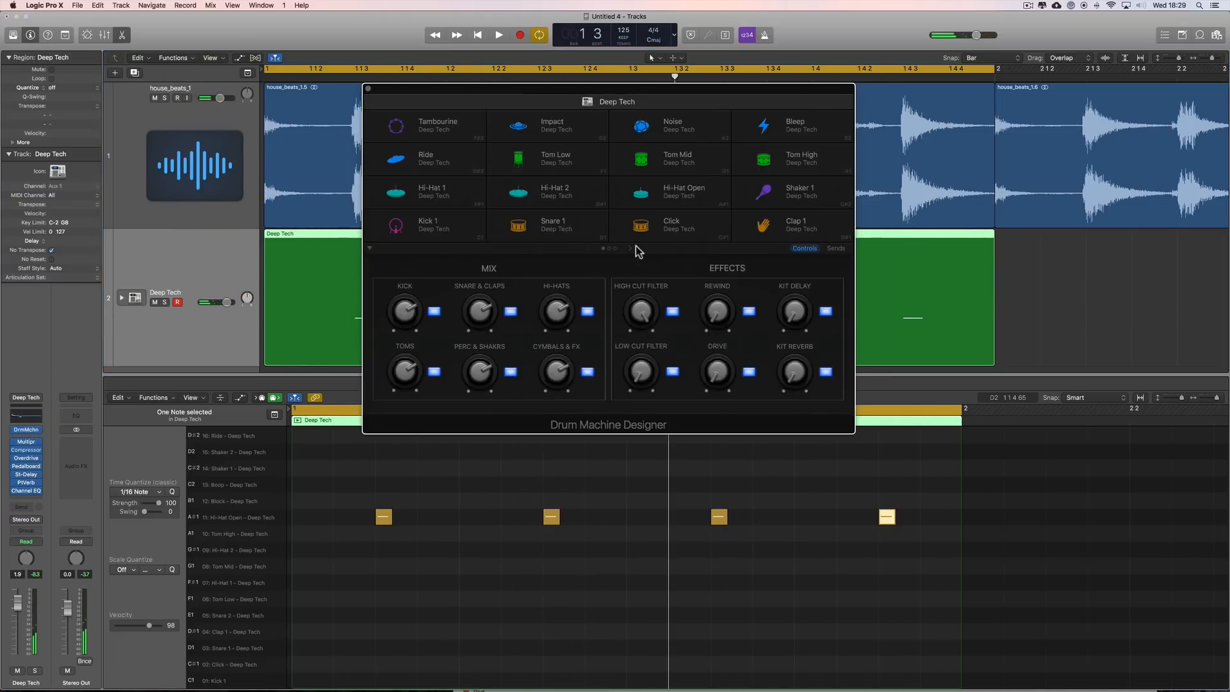
pyautogui.click(668, 200)
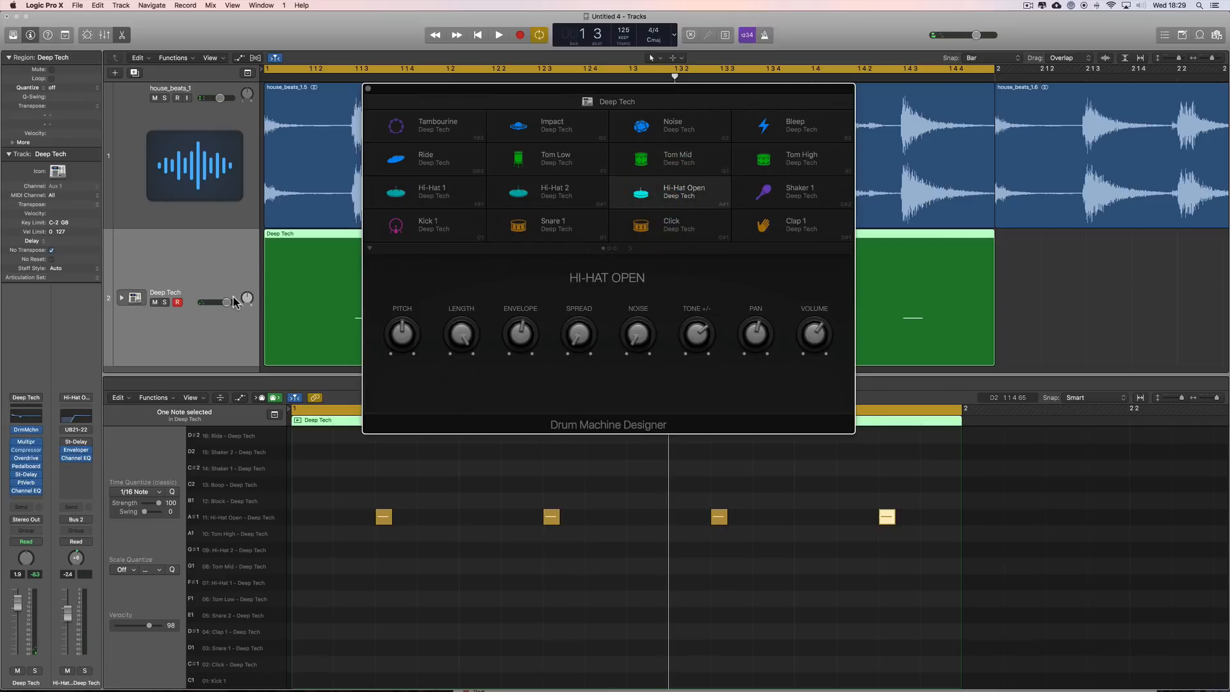
pyautogui.click(631, 198)
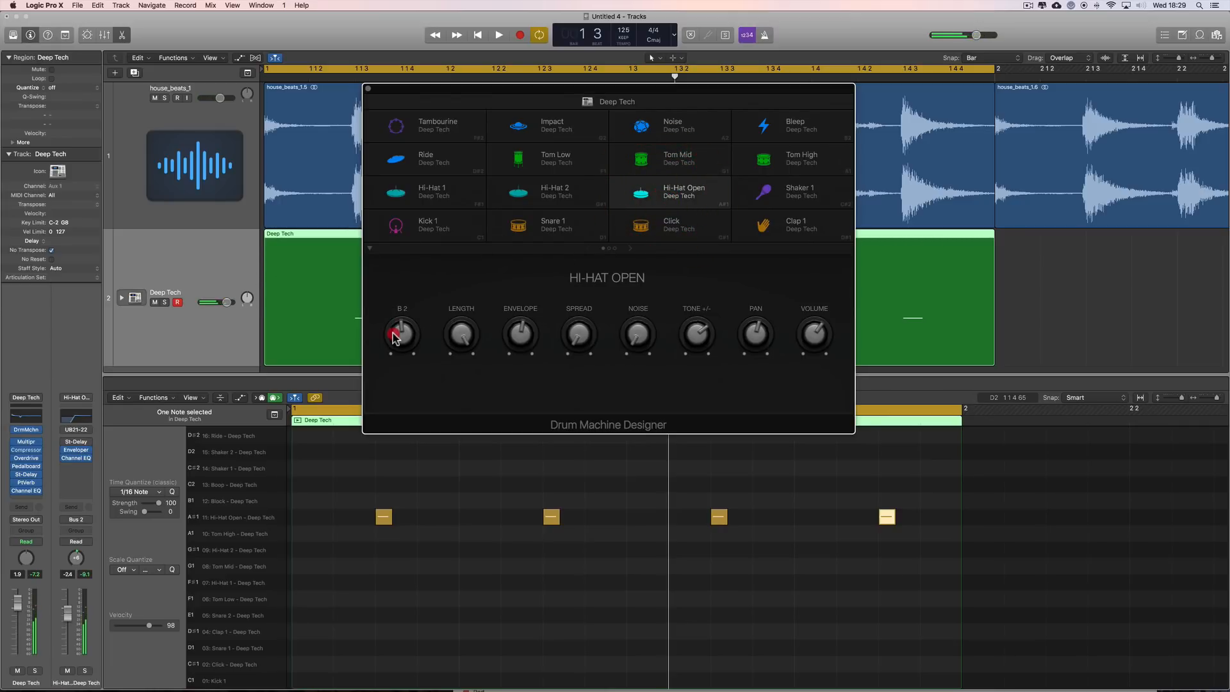
pyautogui.click(646, 190)
pyautogui.click(644, 199)
pyautogui.click(404, 332)
pyautogui.click(639, 195)
# Readjust the house_beats_1 volume during playback, close Drum Machine Designer and play the retuned hi-hats with the loop.
pyautogui.press('space')
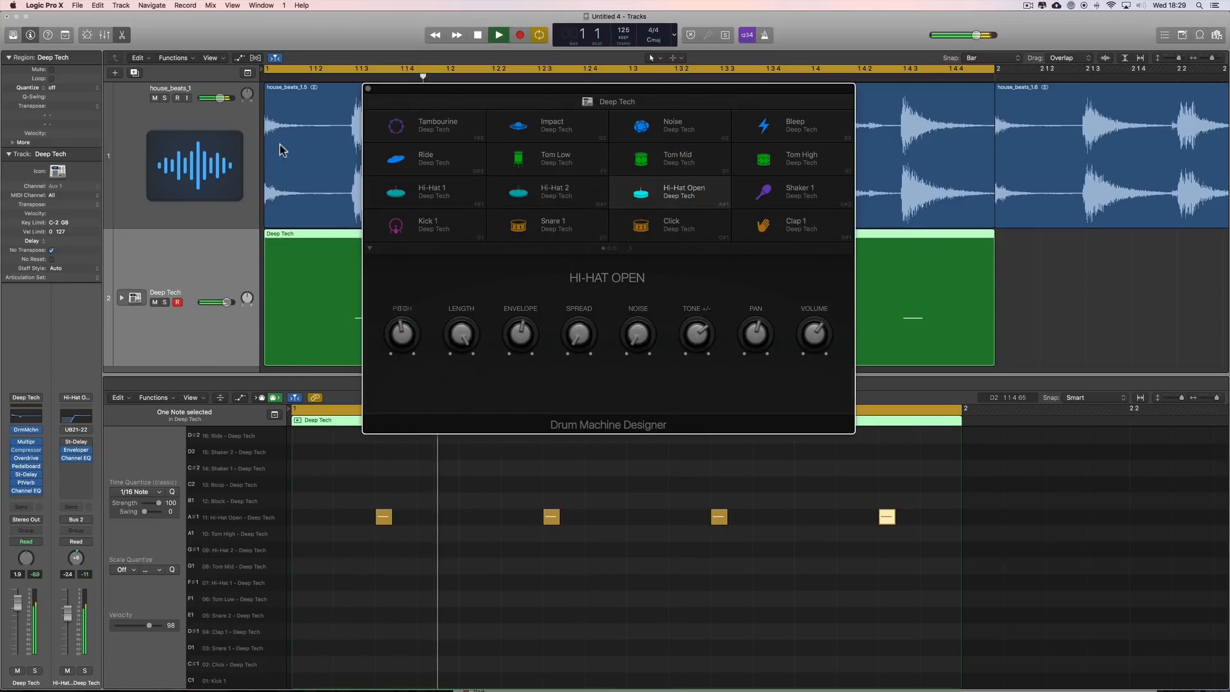
pyautogui.click(221, 100)
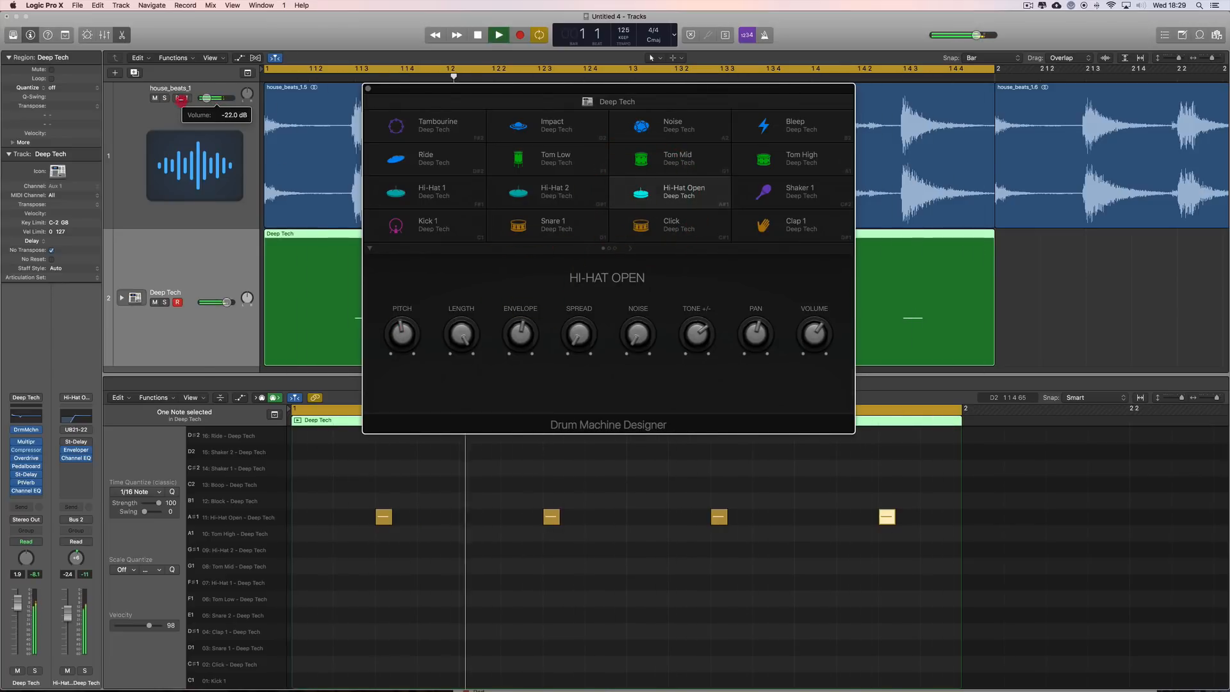
pyautogui.press('space')
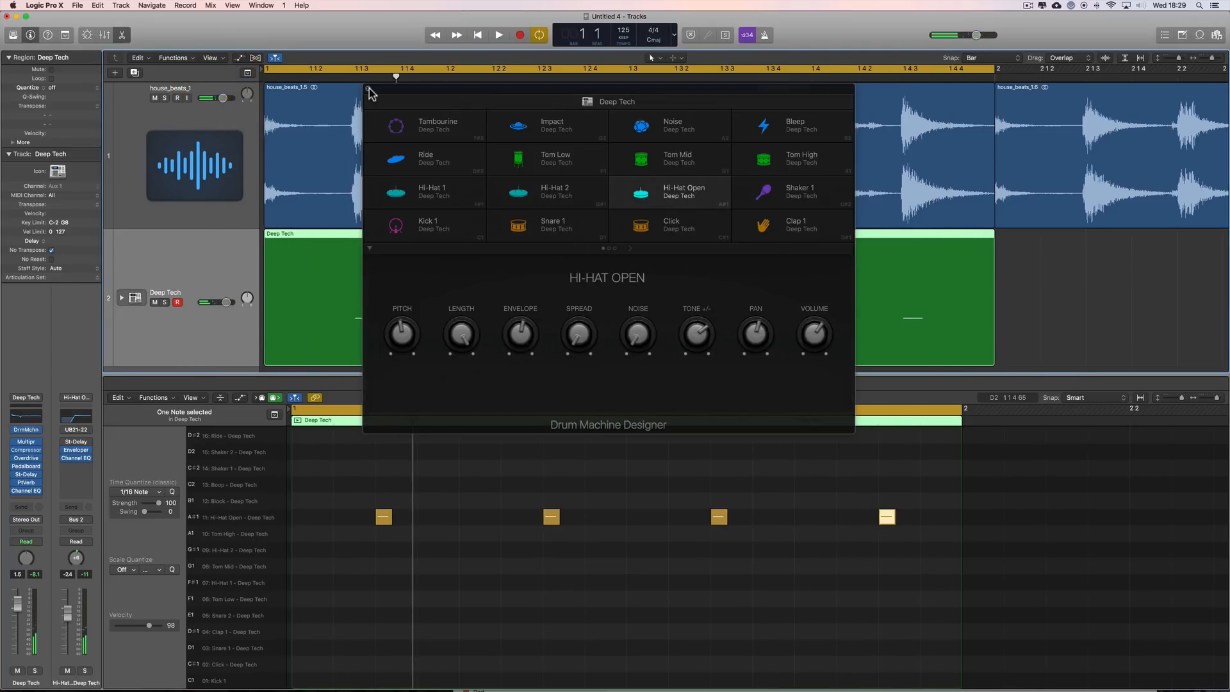
pyautogui.click(369, 89)
pyautogui.press('space')
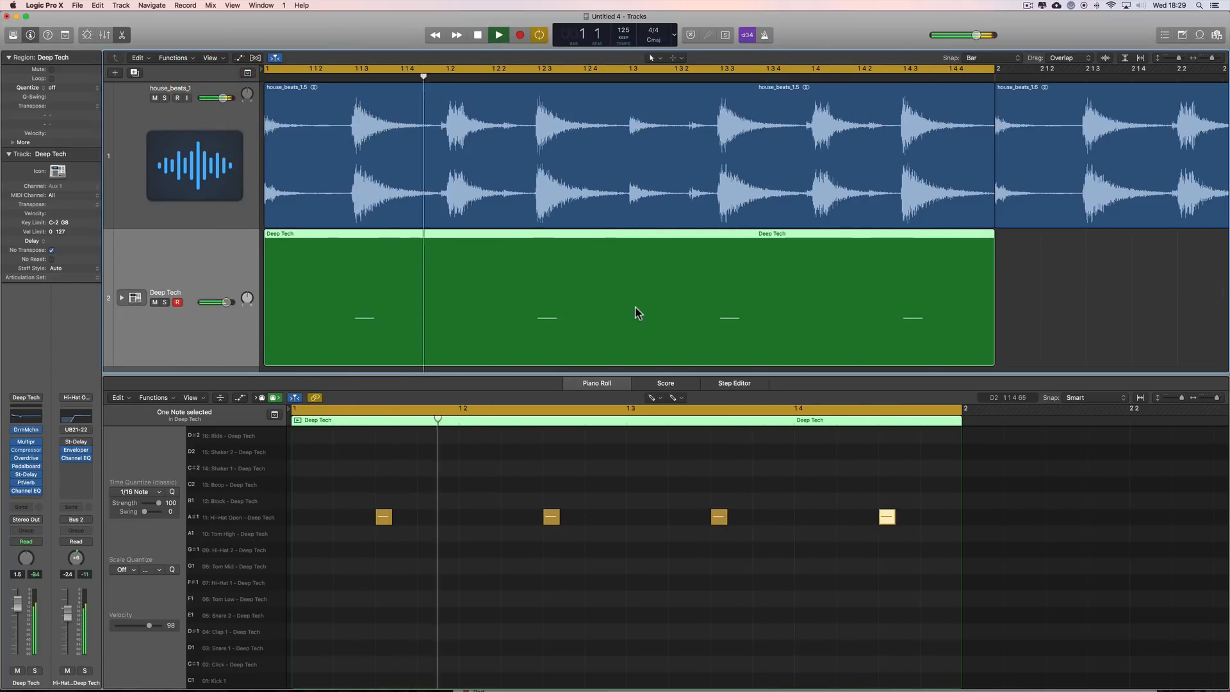
pyautogui.press('space')
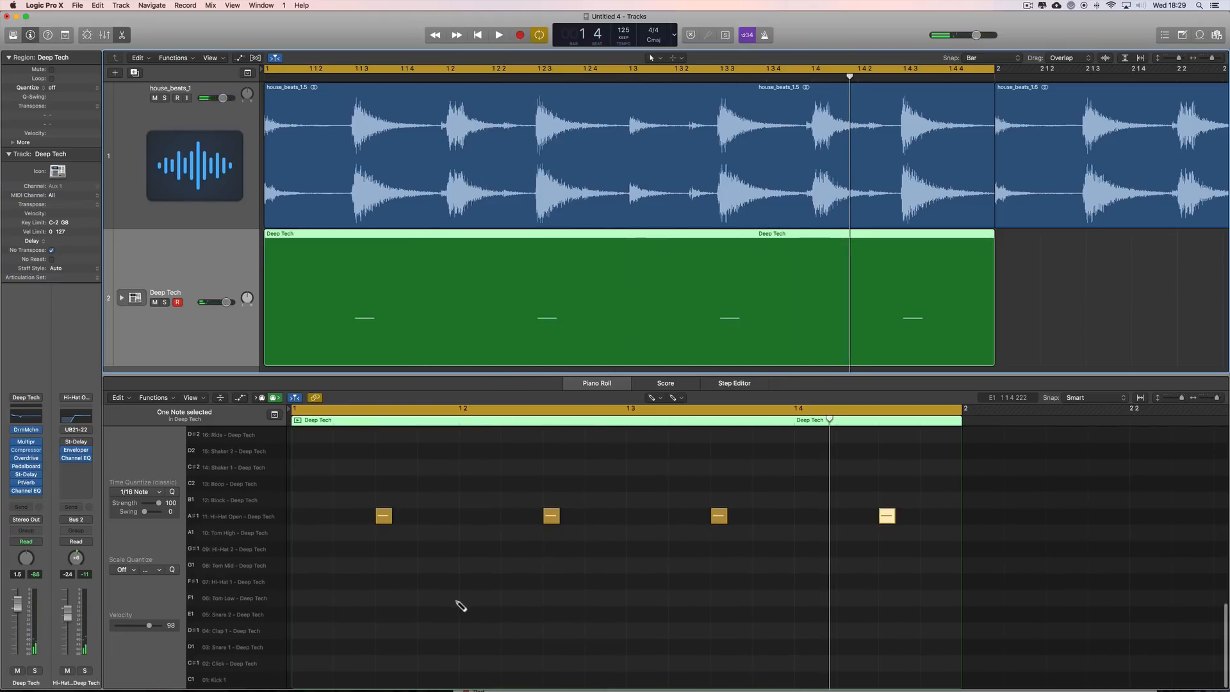
# Draw a note on beat 2, move it up through the kit sounds to Clap 2 on A#2, and add another clap on beat 4.
pyautogui.click(467, 631)
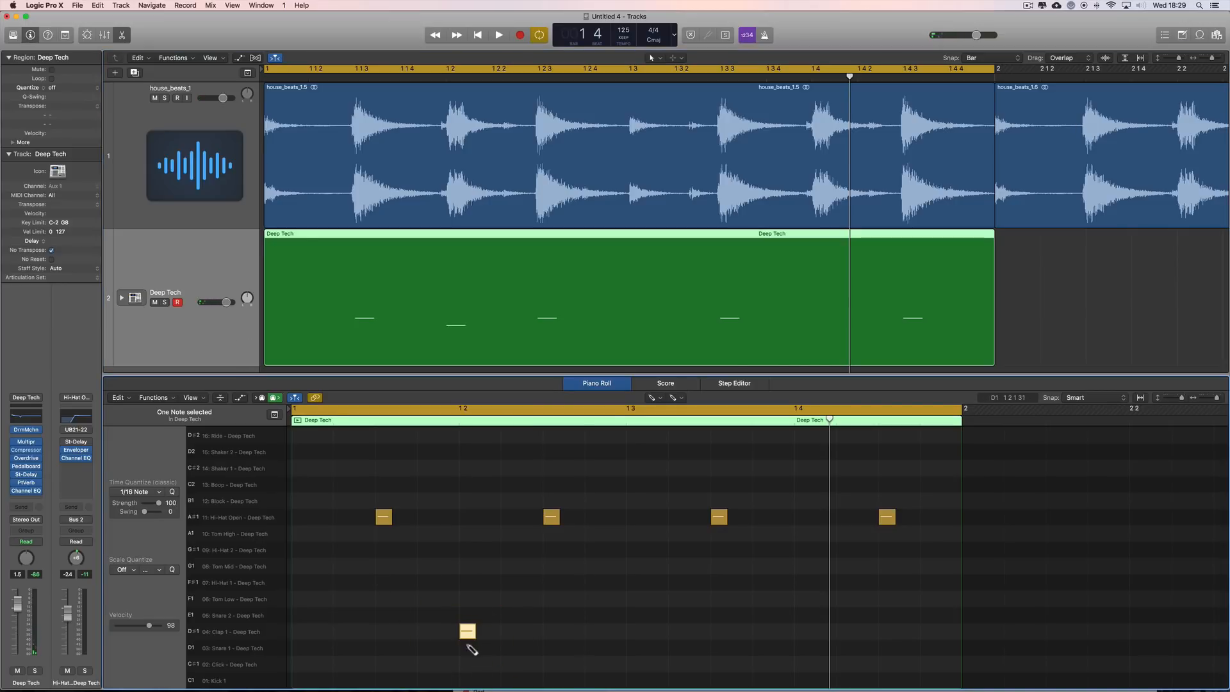
pyautogui.click(468, 633)
pyautogui.scroll(1, 470, 639)
pyautogui.moveTo(467, 647); pyautogui.dragTo(467, 448)
pyautogui.scroll(12, 475, 474)
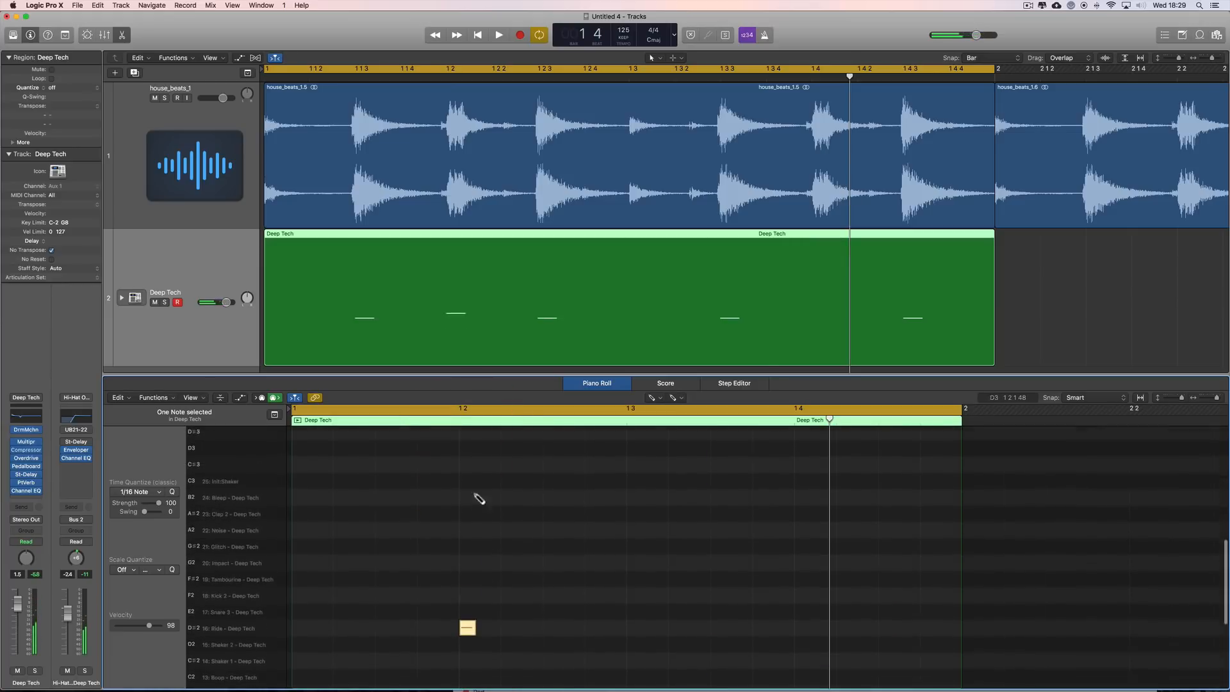
pyautogui.moveTo(467, 643); pyautogui.dragTo(466, 541)
pyautogui.click(801, 543)
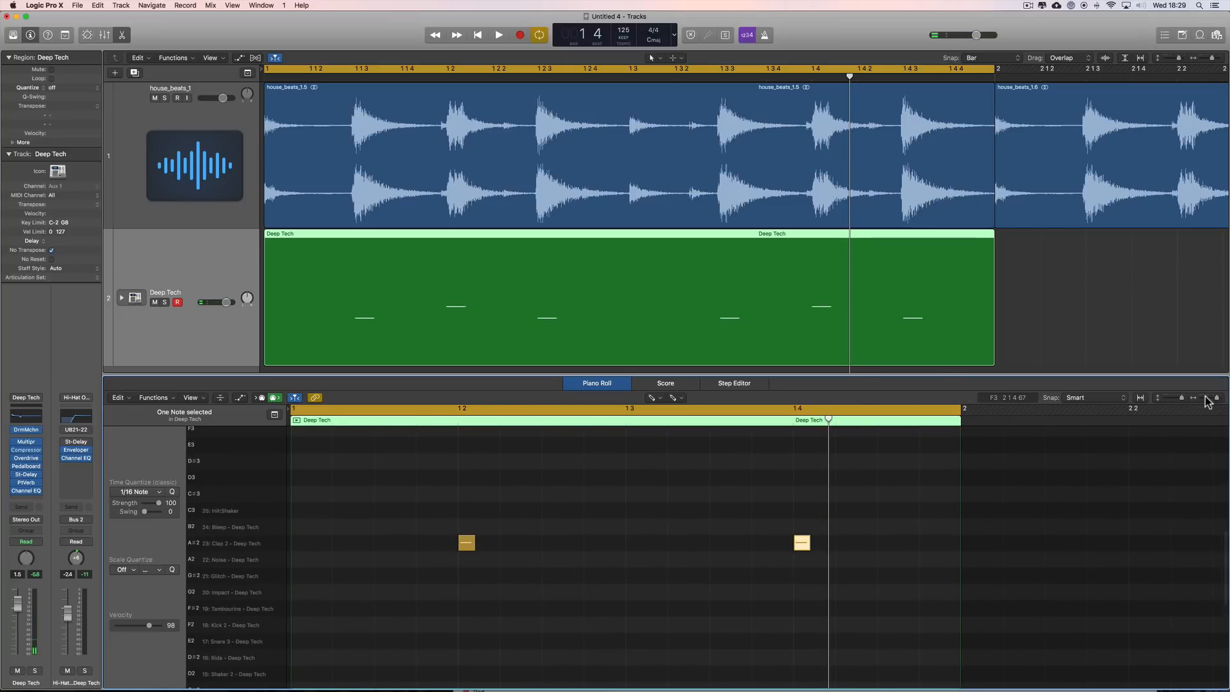
# Play the hi-hat and clap pattern with the loop and with the Deep Tech track temporarily soloed.
pyautogui.press('super+Left')
pyautogui.scroll(-3, 789, 547)
pyautogui.press('super+Up')
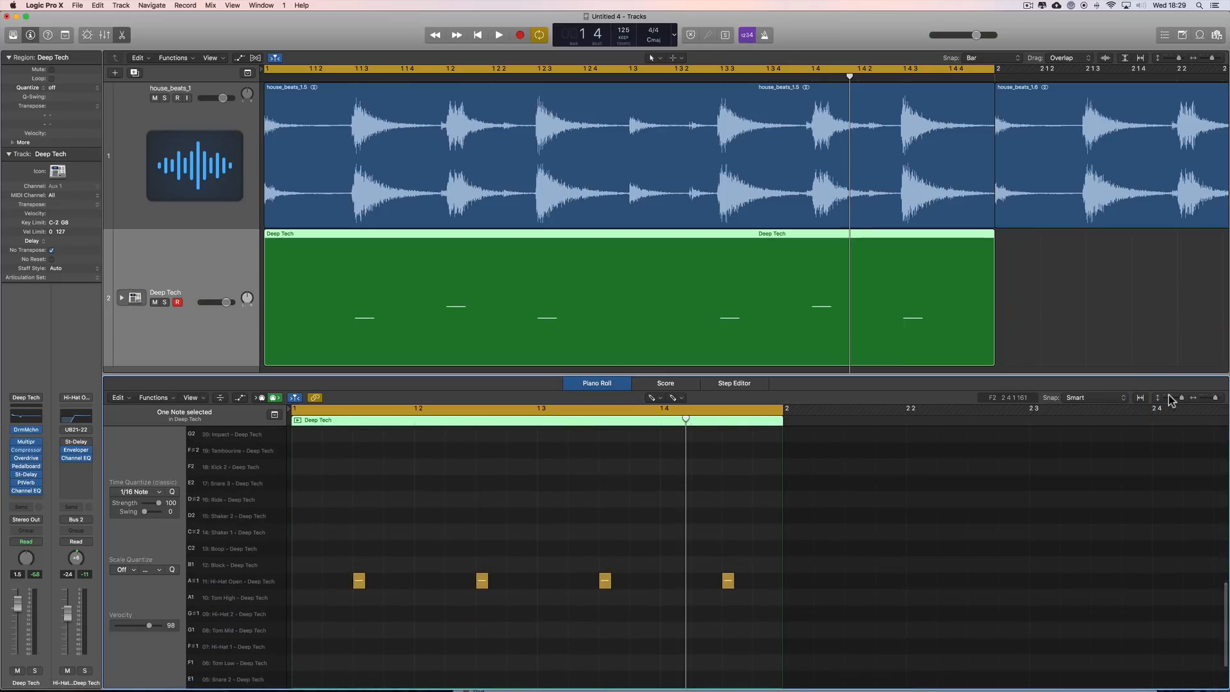
pyautogui.press('space')
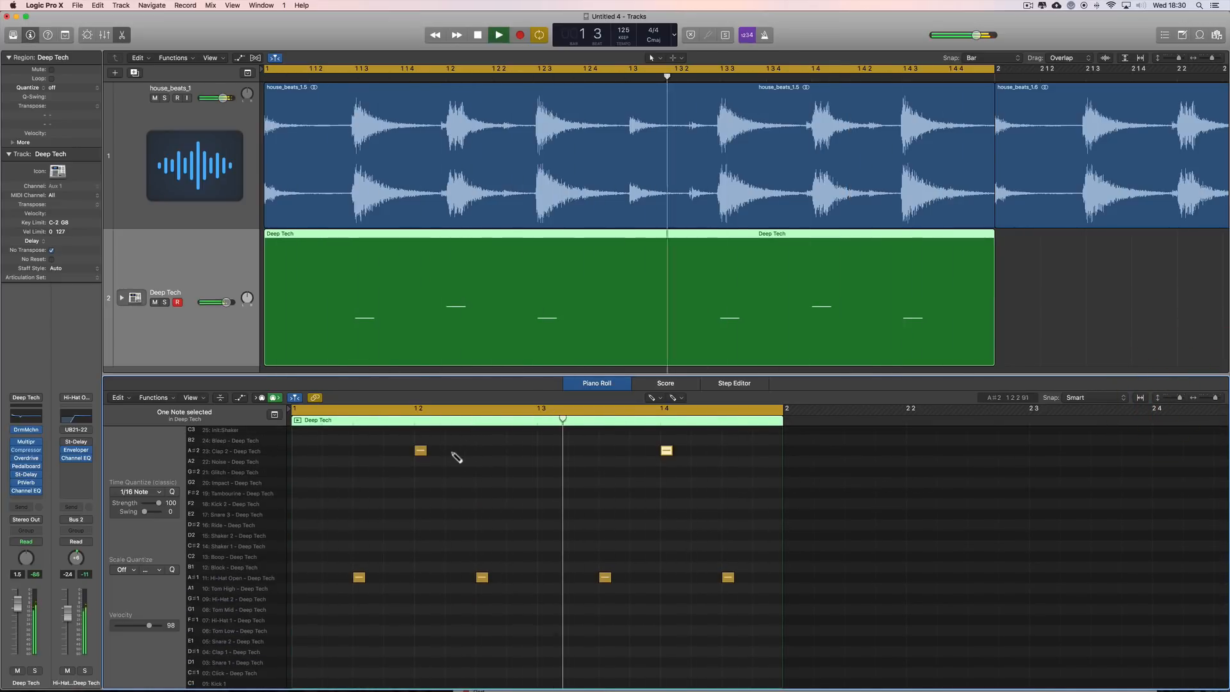
pyautogui.press('space')
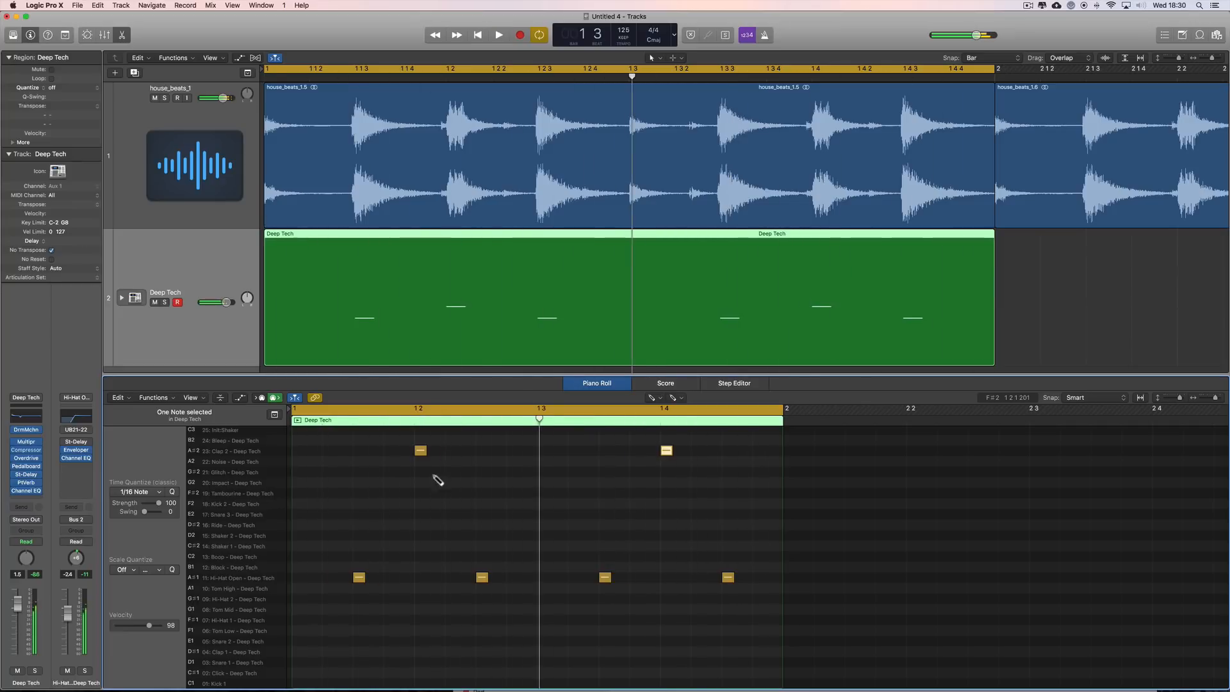
pyautogui.click(165, 303)
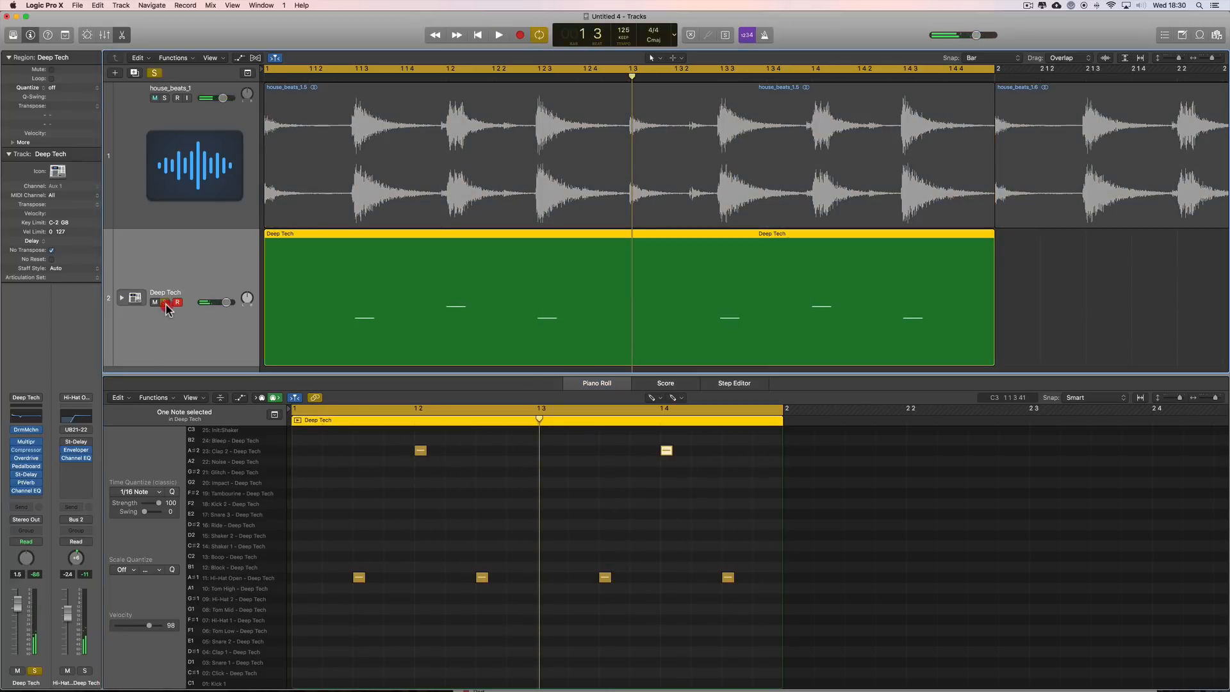
pyautogui.click(165, 302)
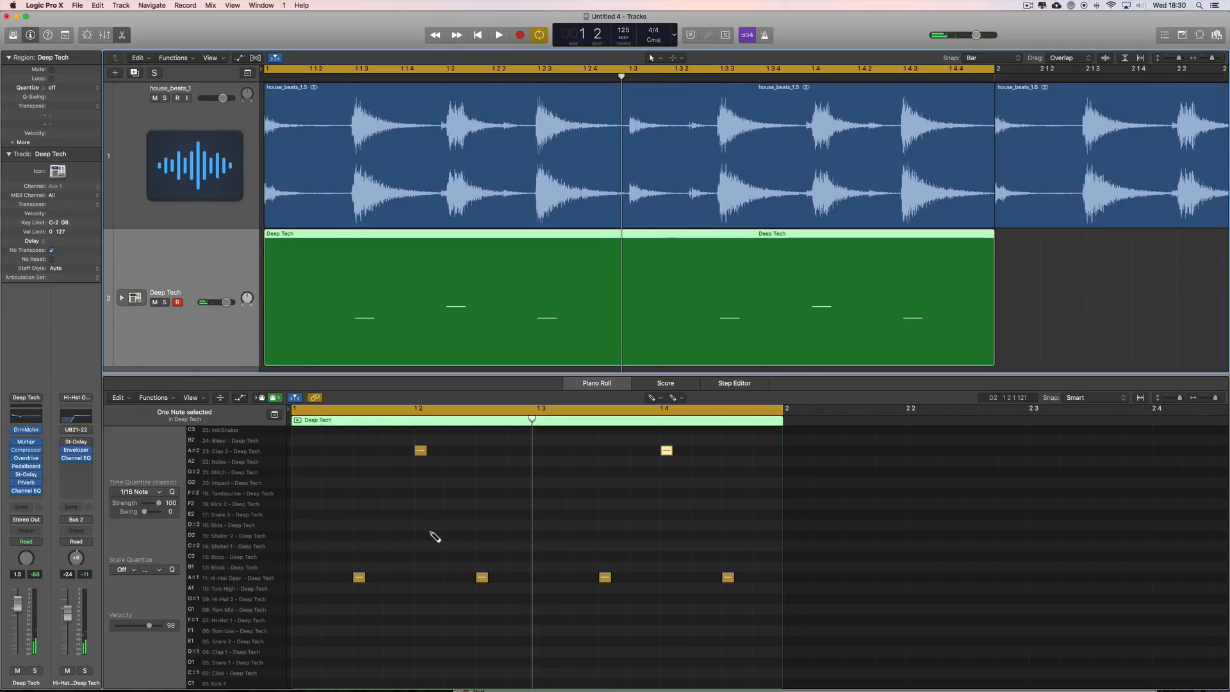
# Draw a note on beat 2, move it from Click to Snare 2 on E1, and add a matching snare on beat 4.
pyautogui.click(422, 674)
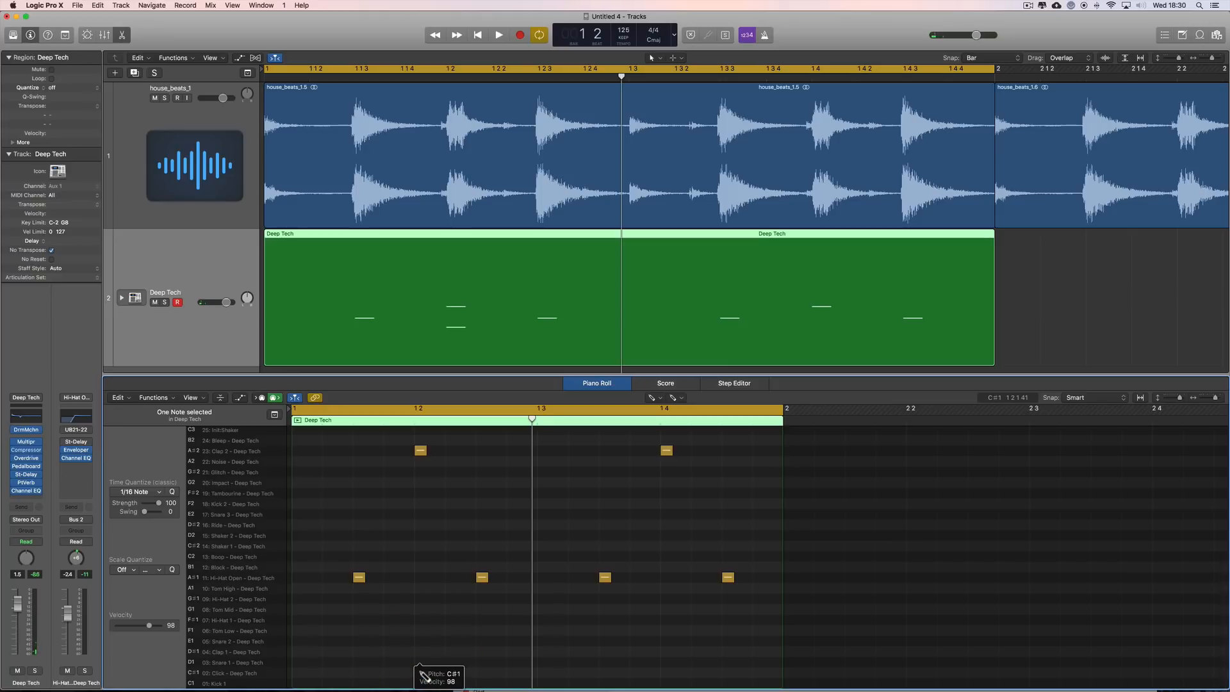
pyautogui.click(422, 674)
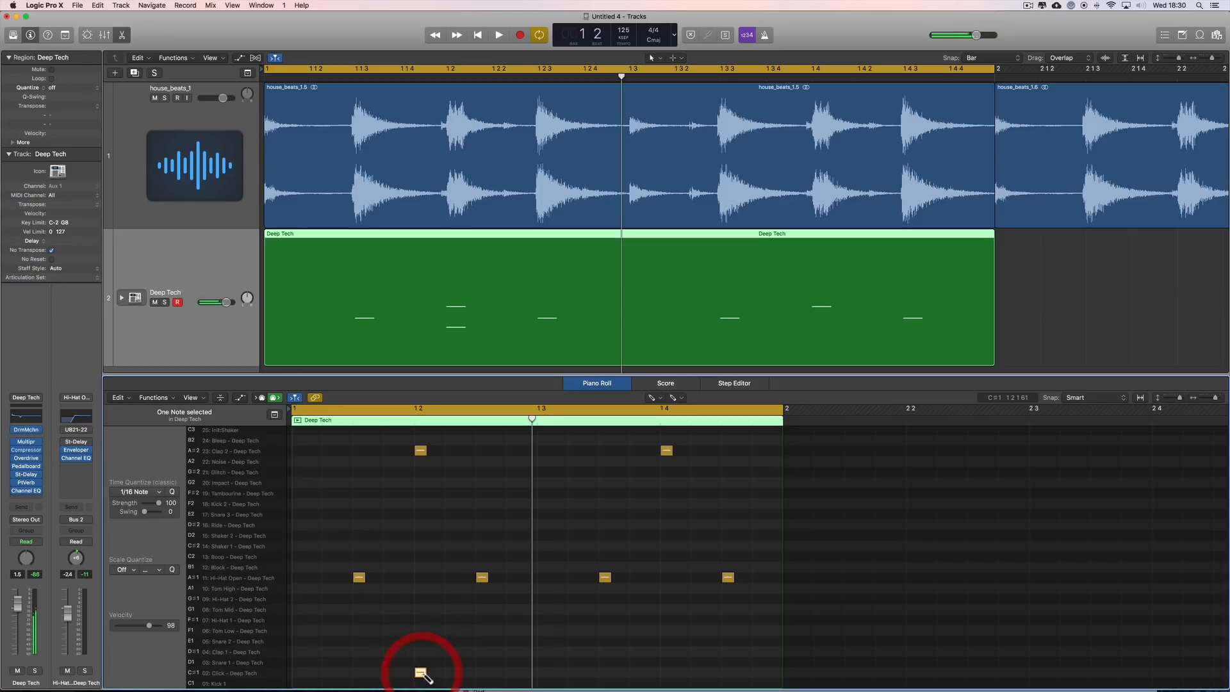
pyautogui.moveTo(421, 674); pyautogui.dragTo(462, 648)
pyautogui.click(667, 641)
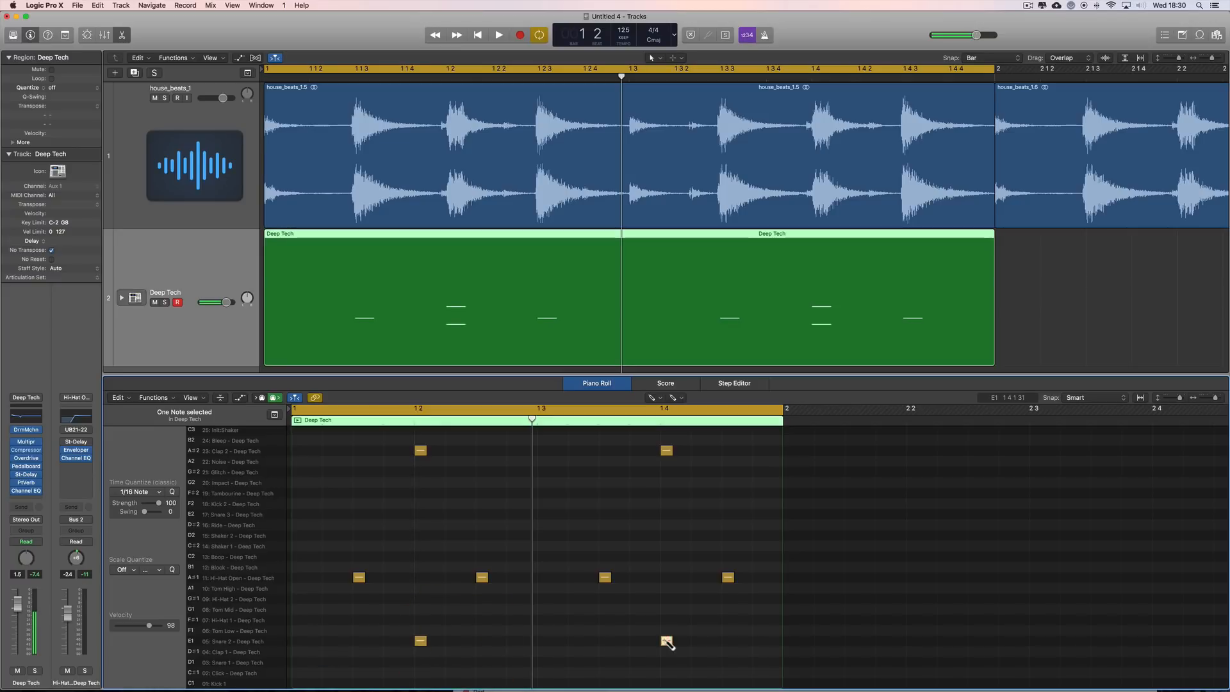
# Set the velocity of the Snare 2 and Clap 2 notes to 108, and play the pattern against the loop.
pyautogui.click(258, 642)
pyautogui.moveTo(149, 625); pyautogui.dragTo(152, 628)
pyautogui.click(257, 451)
pyautogui.press('space')
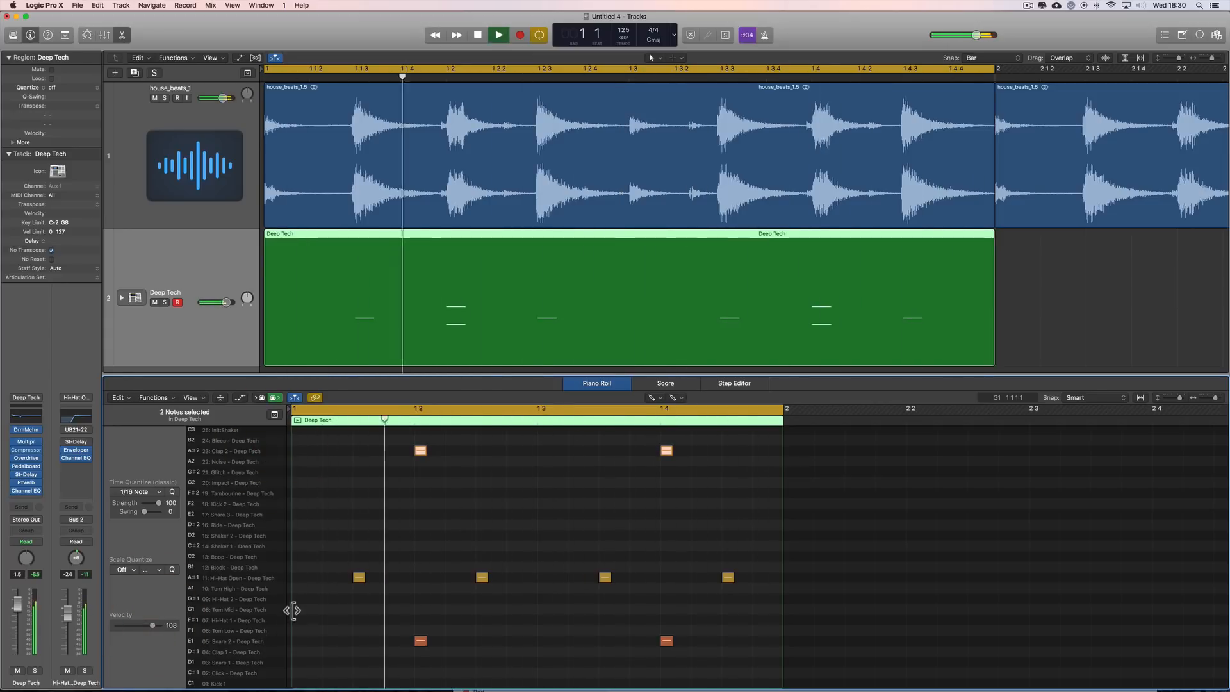
pyautogui.press('space')
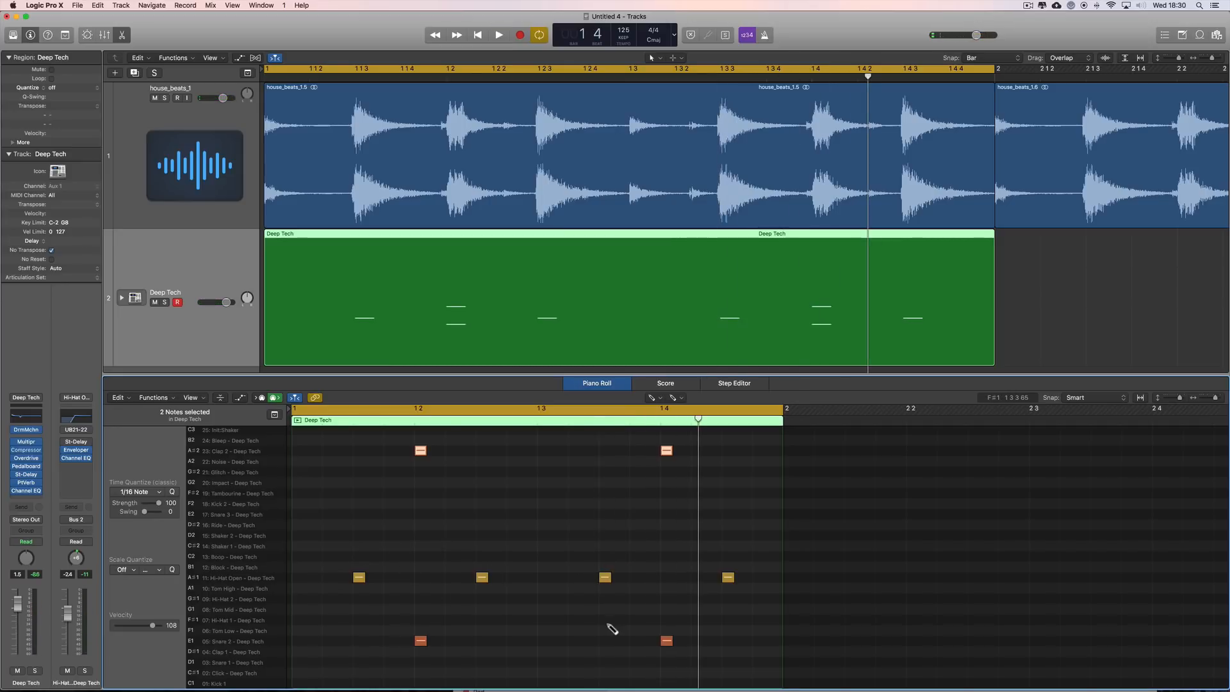
pyautogui.press('space')
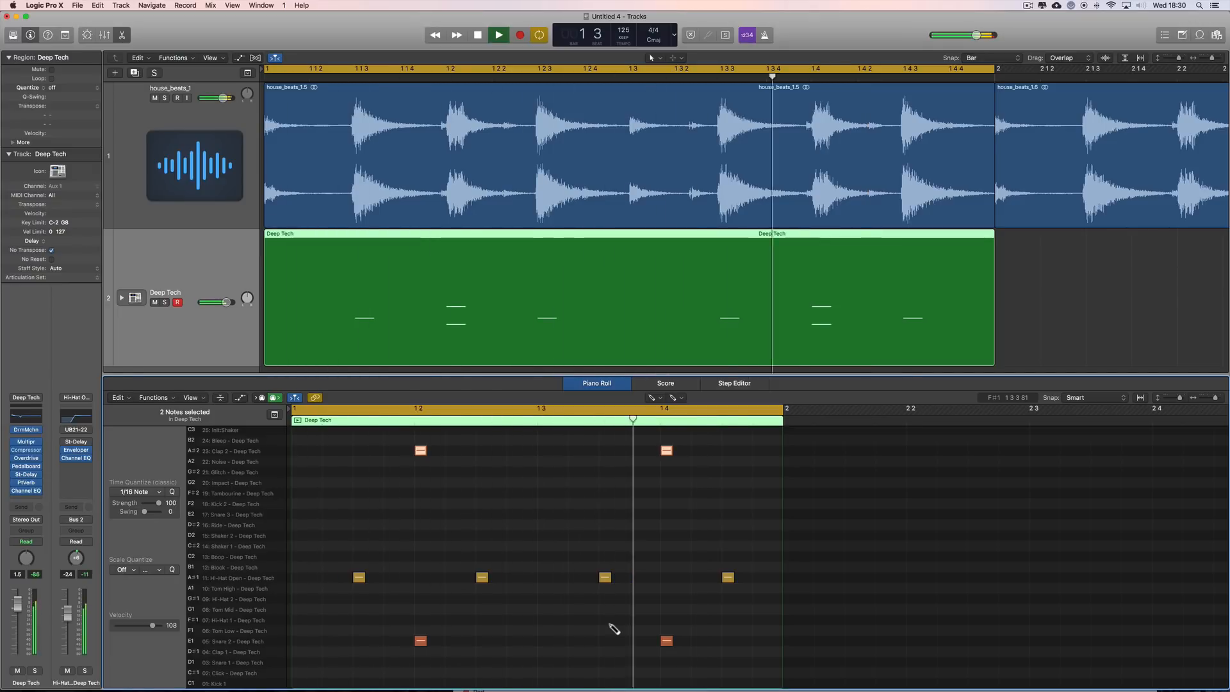
pyautogui.press('space')
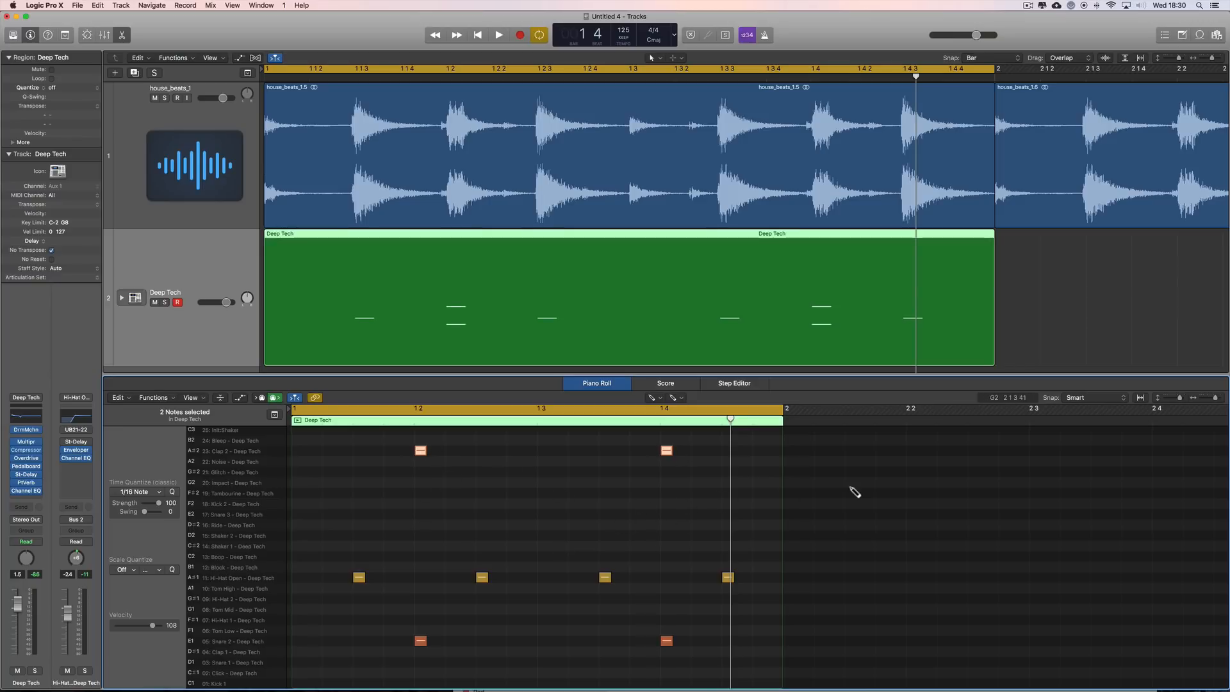
pyautogui.press('space')
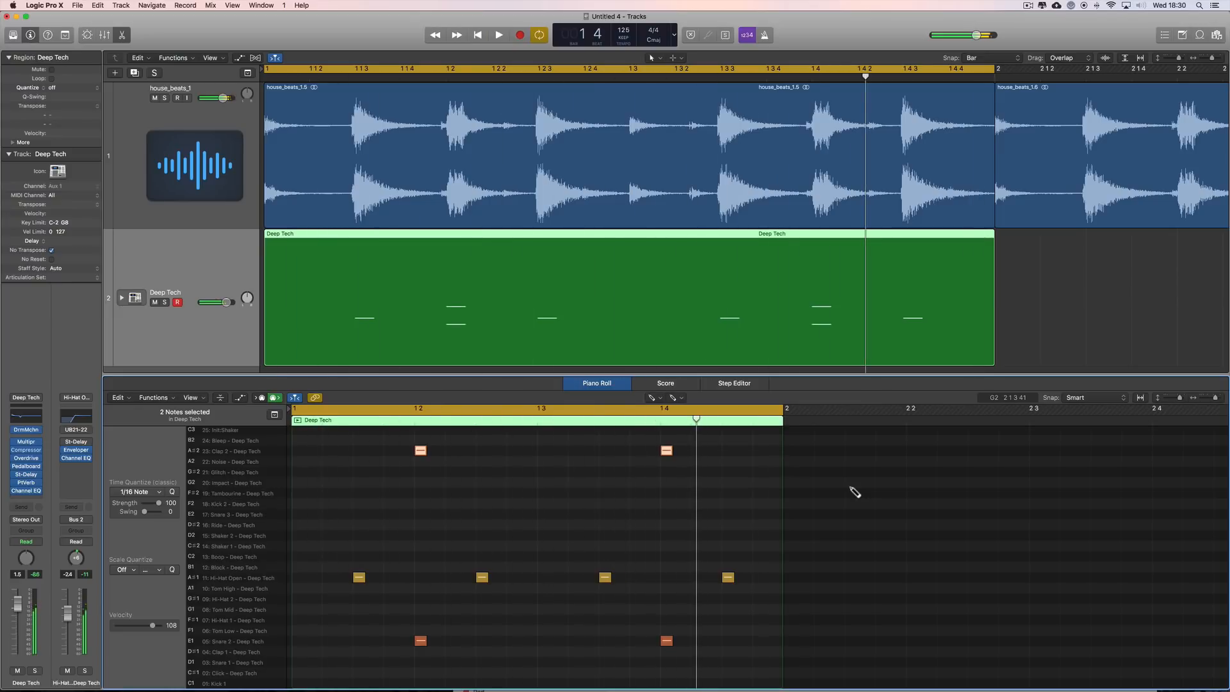
pyautogui.press('space')
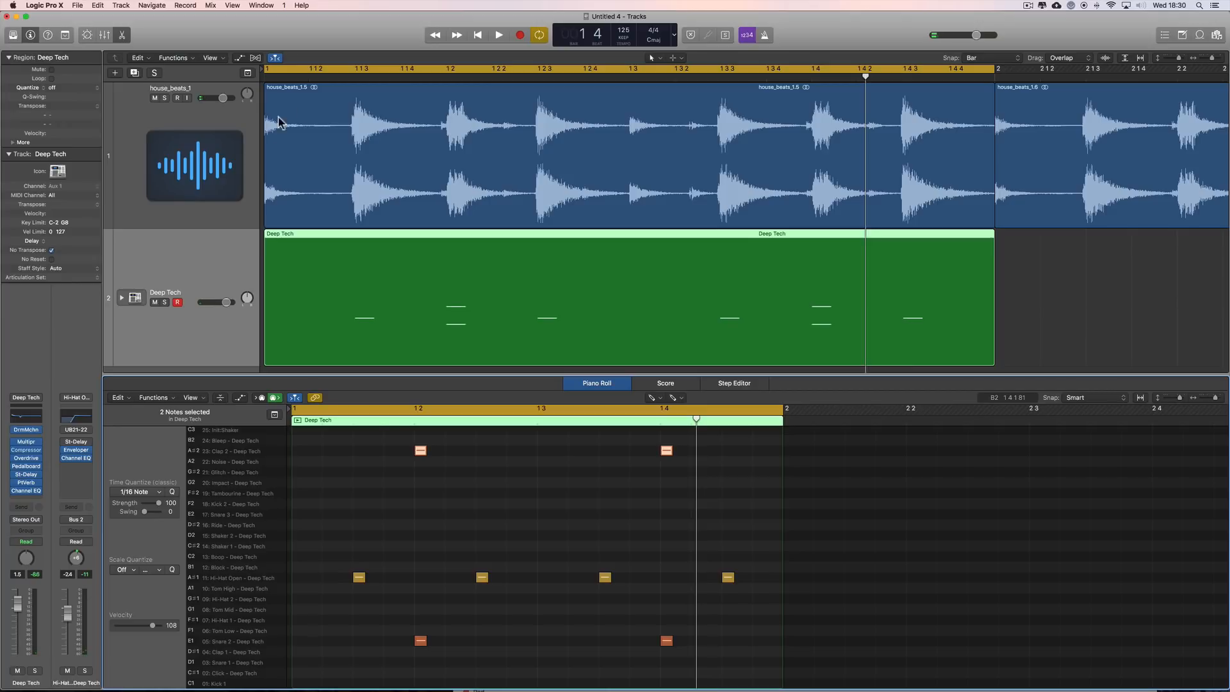
# Set the Tracks area snap to Beat and draw a cycle range over the first beat of bar 1.
pyautogui.click(273, 69)
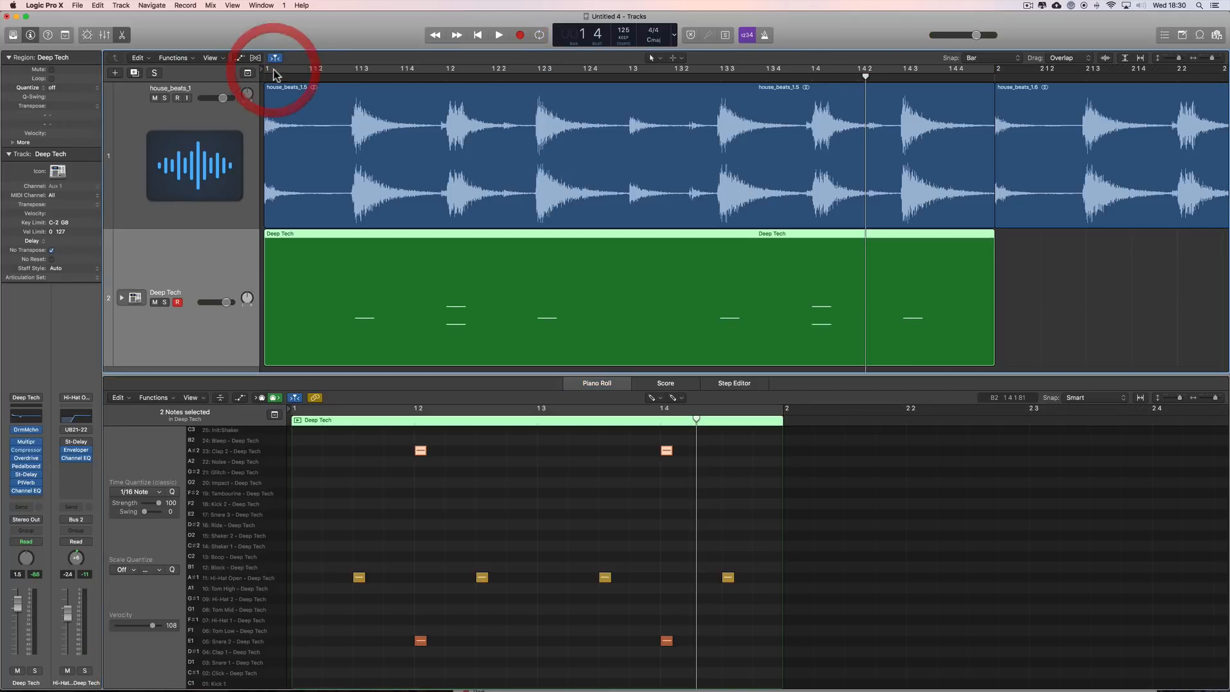
pyautogui.click(990, 59)
pyautogui.click(993, 69)
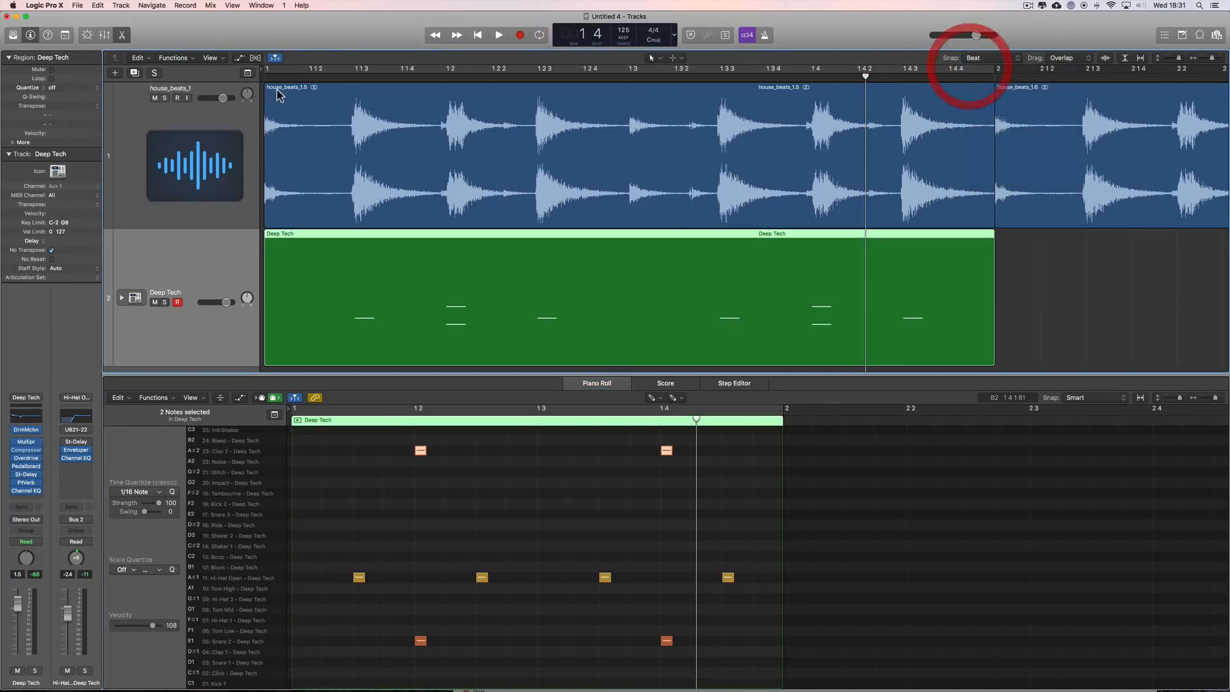
pyautogui.moveTo(268, 72); pyautogui.dragTo(385, 77)
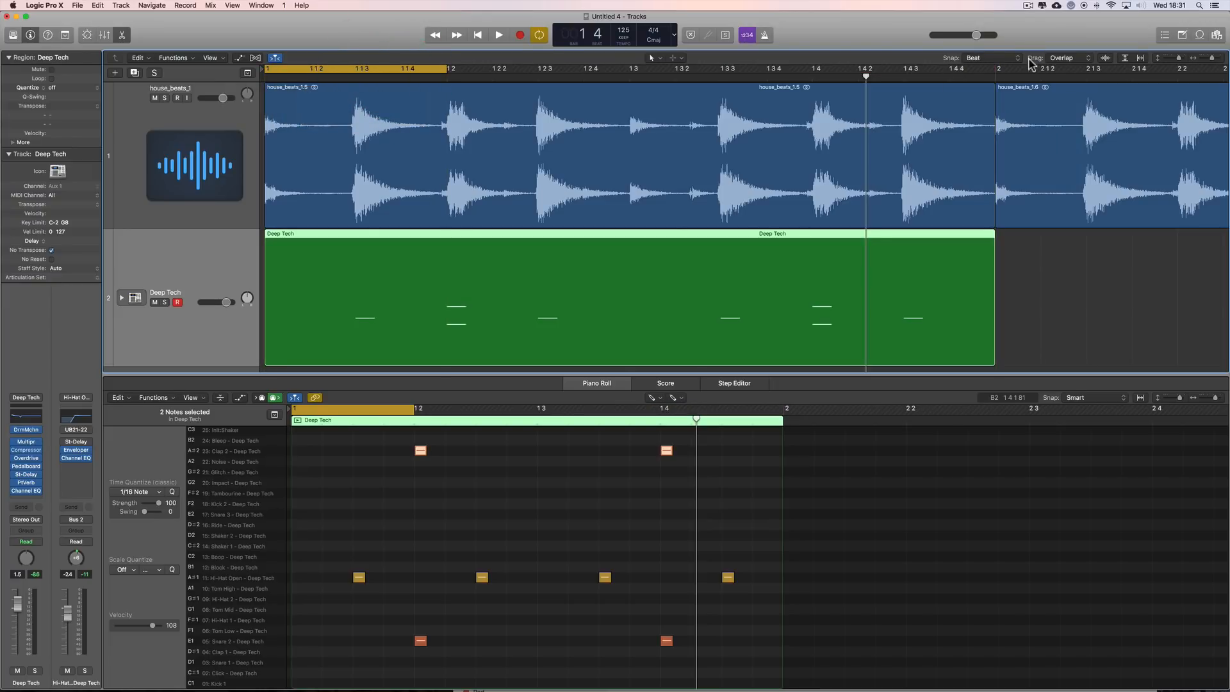
# Set the Tracks area snap to Division, shorten the cycle range to end at 1 1 3, and play that section repeatedly.
pyautogui.click(990, 57)
pyautogui.click(1002, 66)
pyautogui.moveTo(444, 69); pyautogui.dragTo(355, 71)
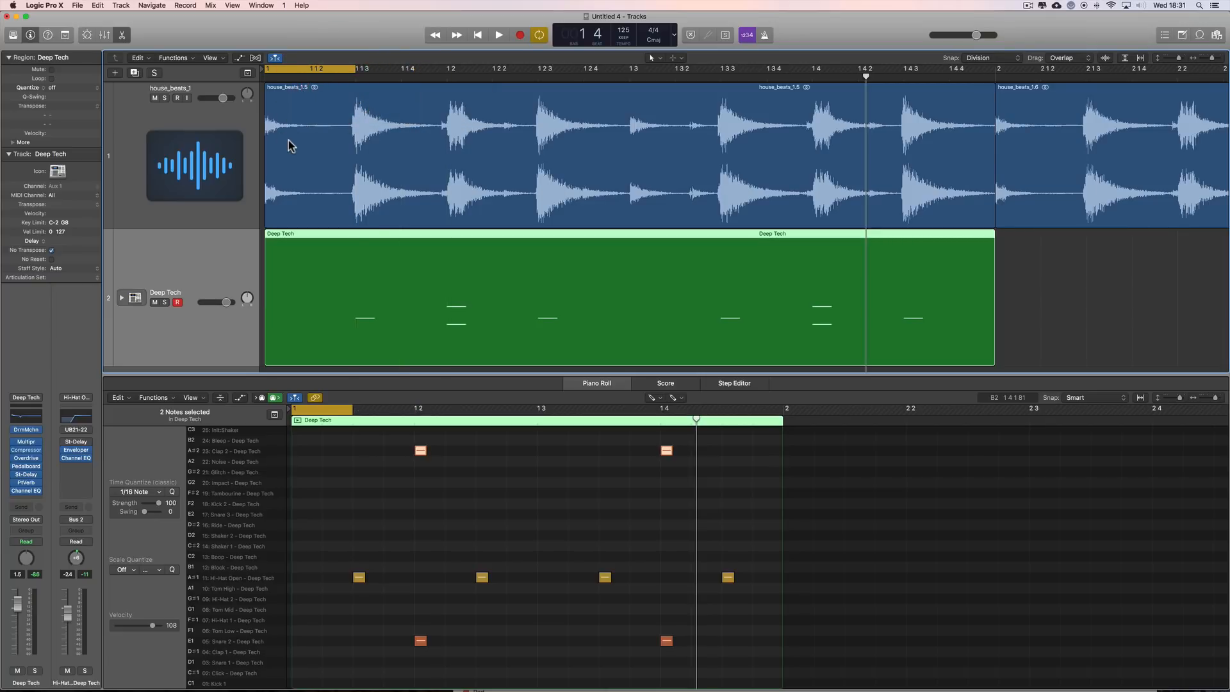
pyautogui.press('space')
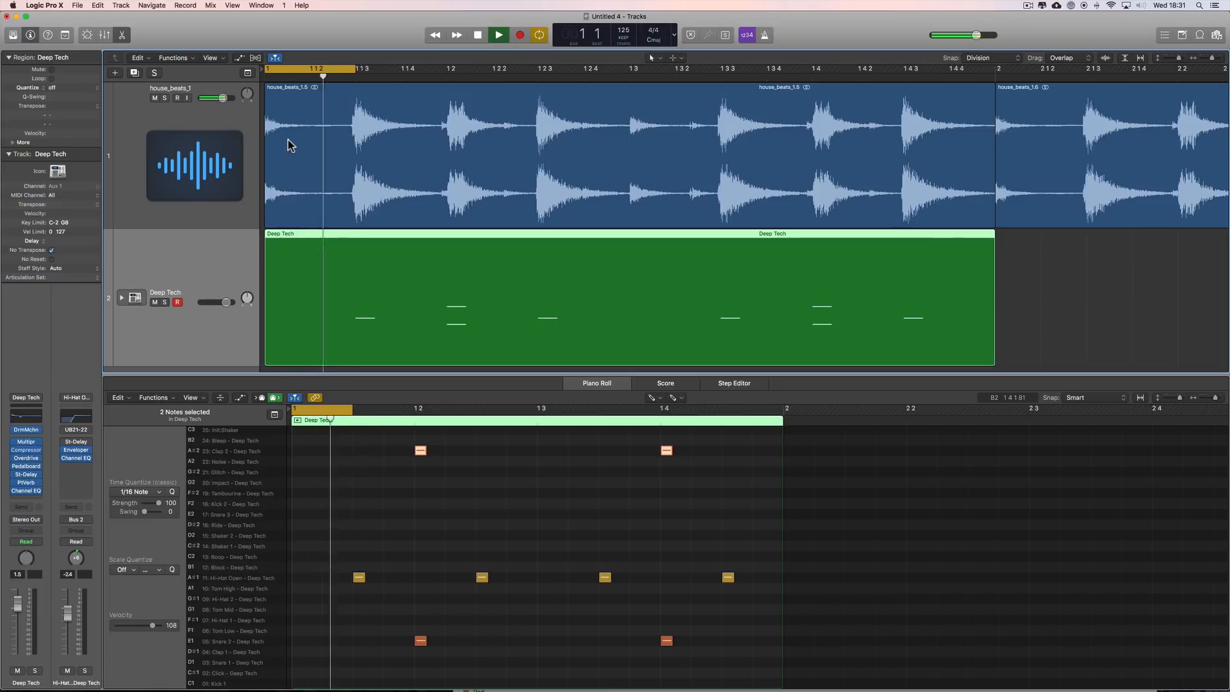
pyautogui.press('space')
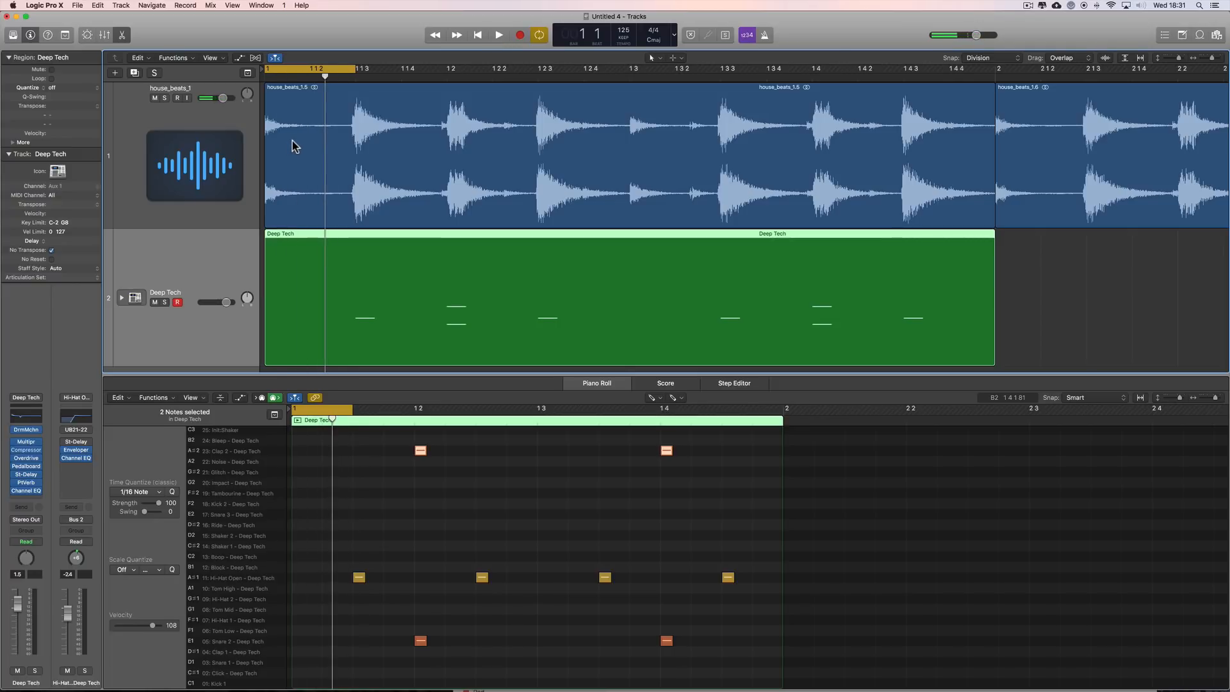
pyautogui.press('space')
pyautogui.press('space')
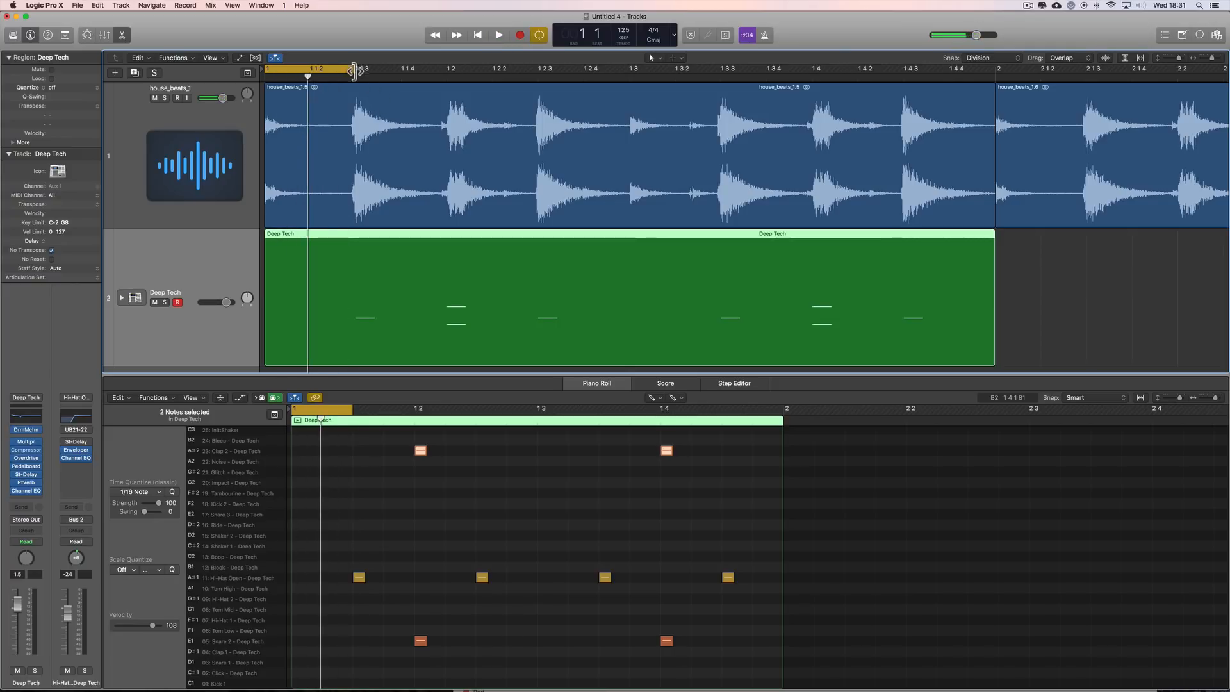
# Extend the cycle range over all of bar 1 and draw Hi-Hat 2 notes on beats 1, 2, 3 and 4.
pyautogui.moveTo(354, 71); pyautogui.dragTo(995, 128)
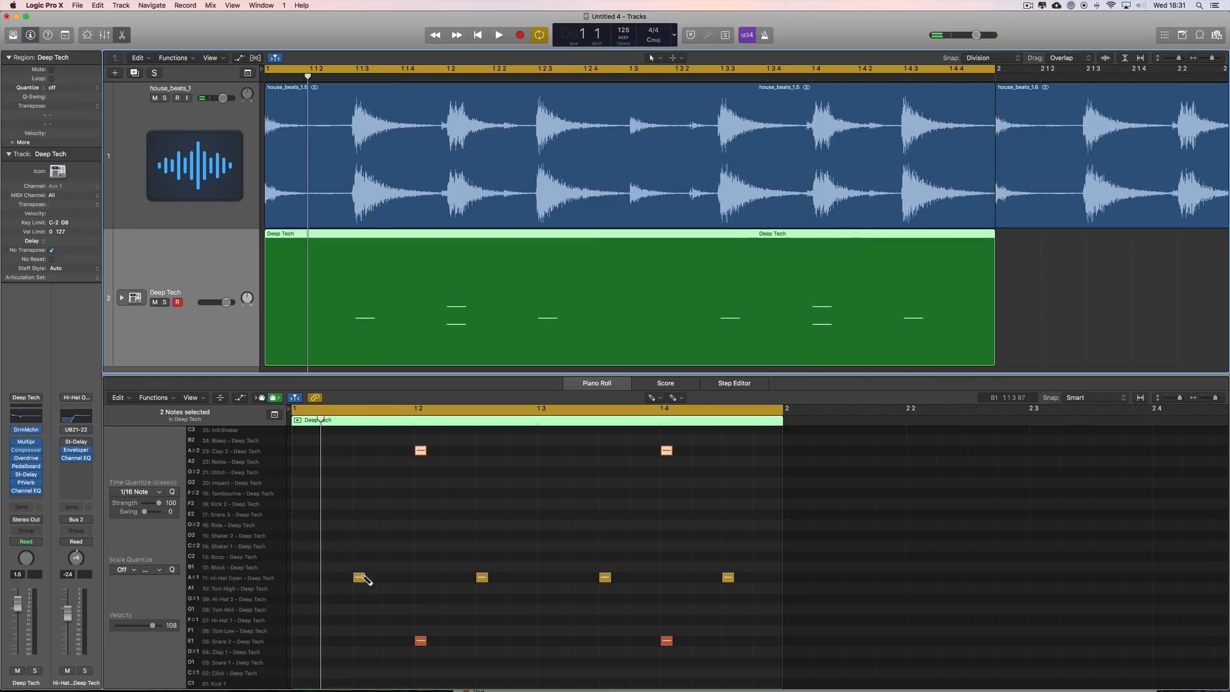
pyautogui.click(242, 617)
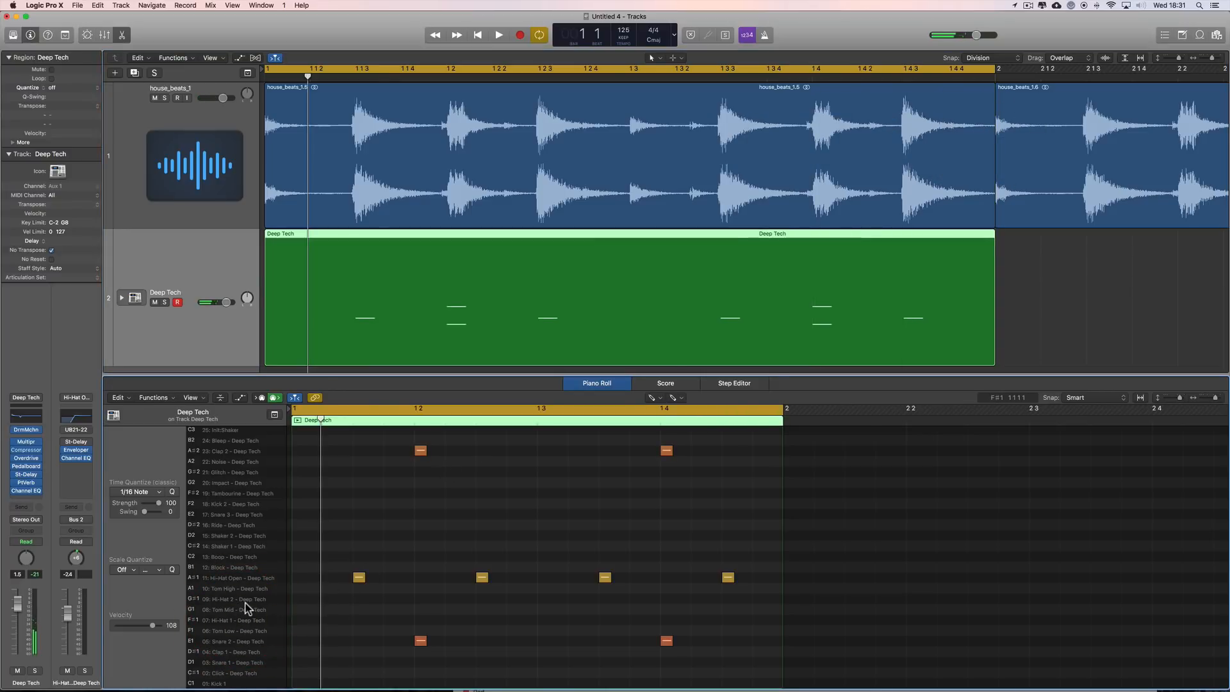
pyautogui.click(297, 598)
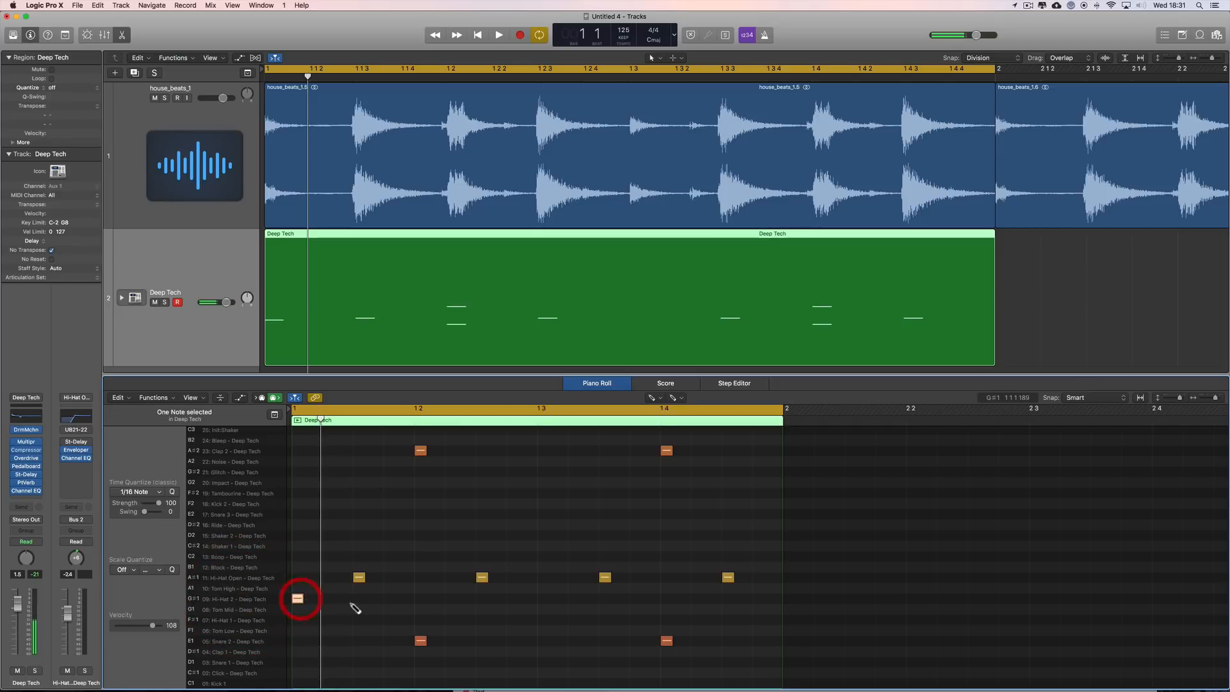
pyautogui.click(421, 599)
pyautogui.click(544, 599)
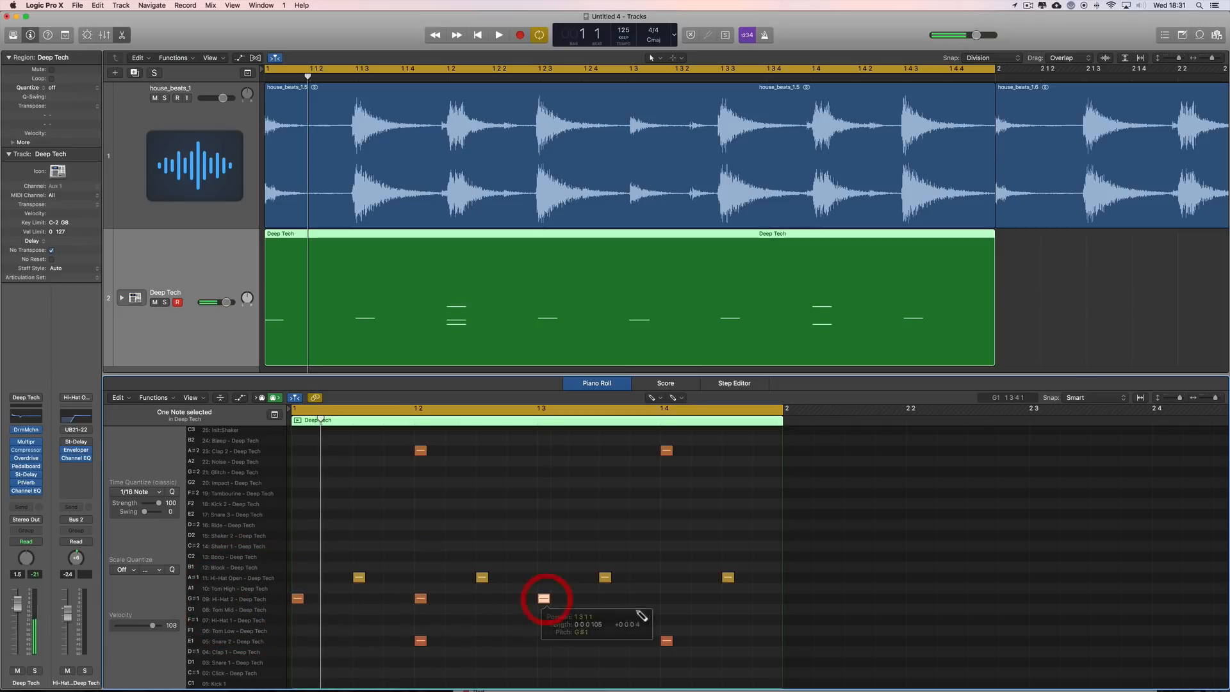
pyautogui.click(667, 599)
# Play the pattern against the loop while lowering the house_beats_1 track's volume to about -10 dB.
pyautogui.press('space')
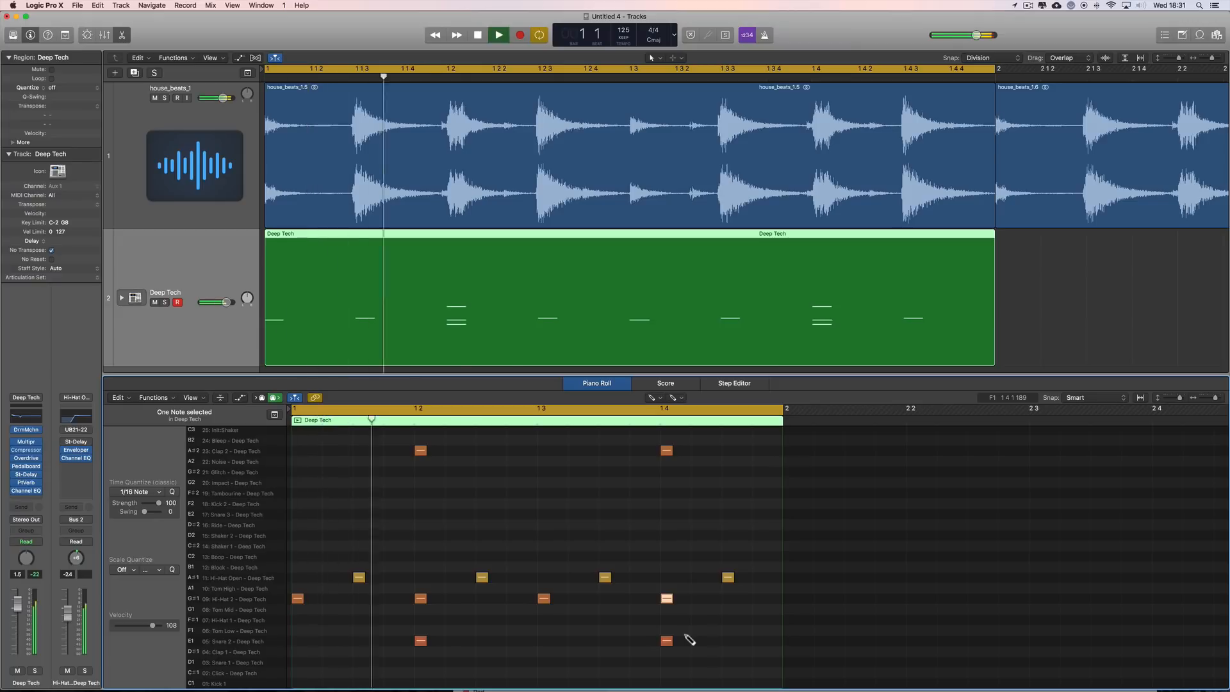
pyautogui.moveTo(222, 99); pyautogui.dragTo(212, 98)
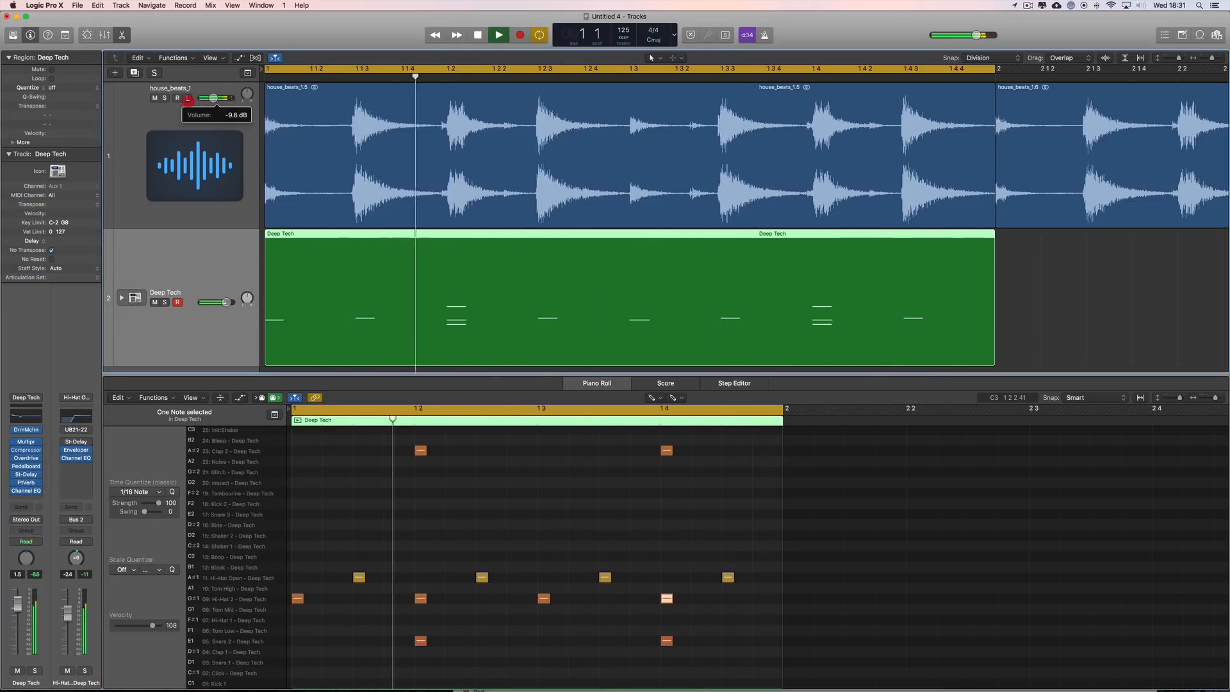
pyautogui.press('space')
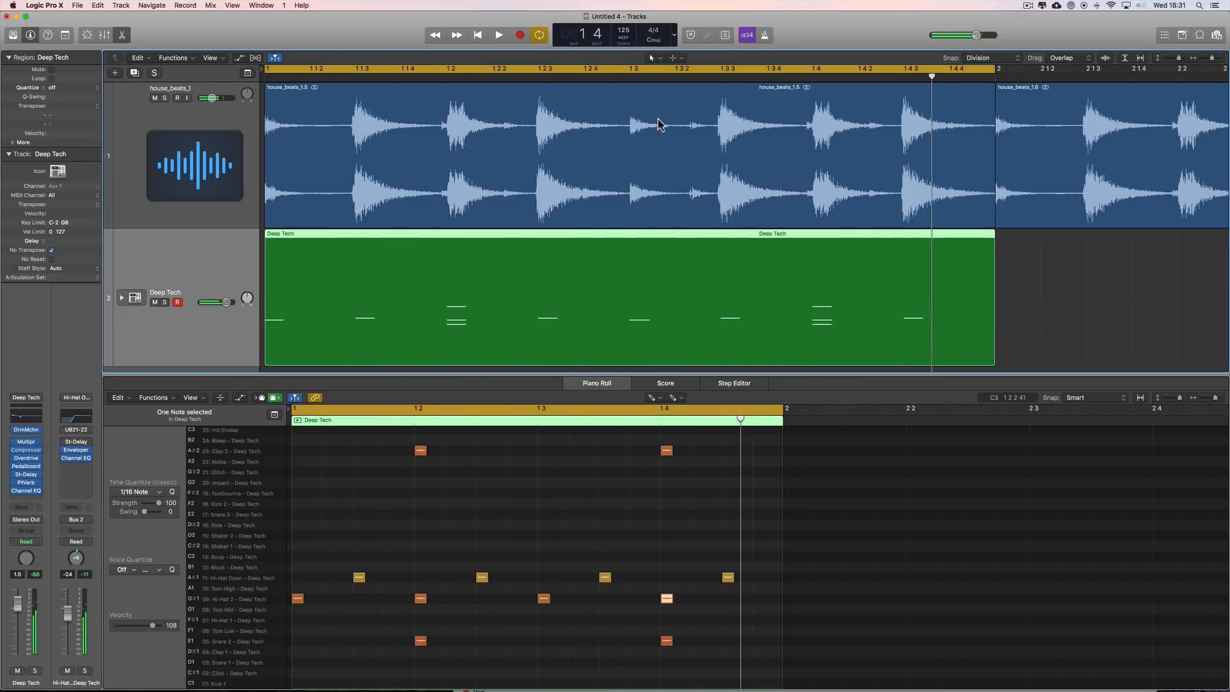
# Check the loop's hits on beats 2 and 3 with the playhead, and audition the four Hi-Hat 2 notes one by one.
pyautogui.click(631, 102)
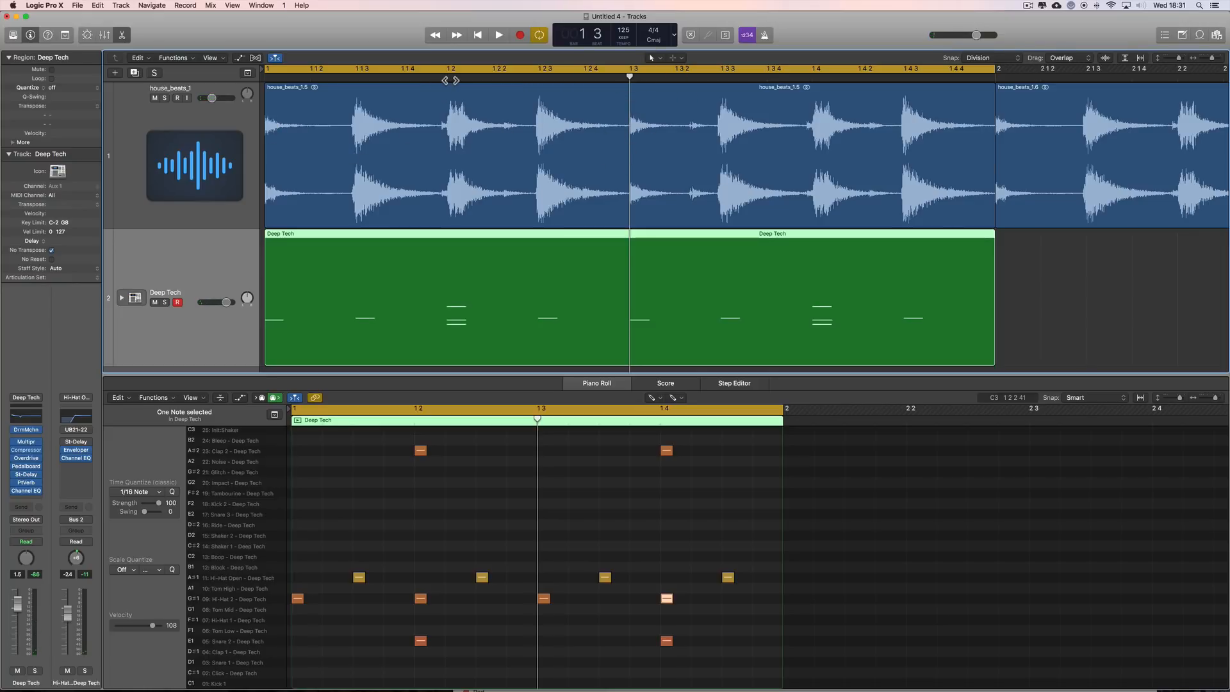
pyautogui.click(449, 82)
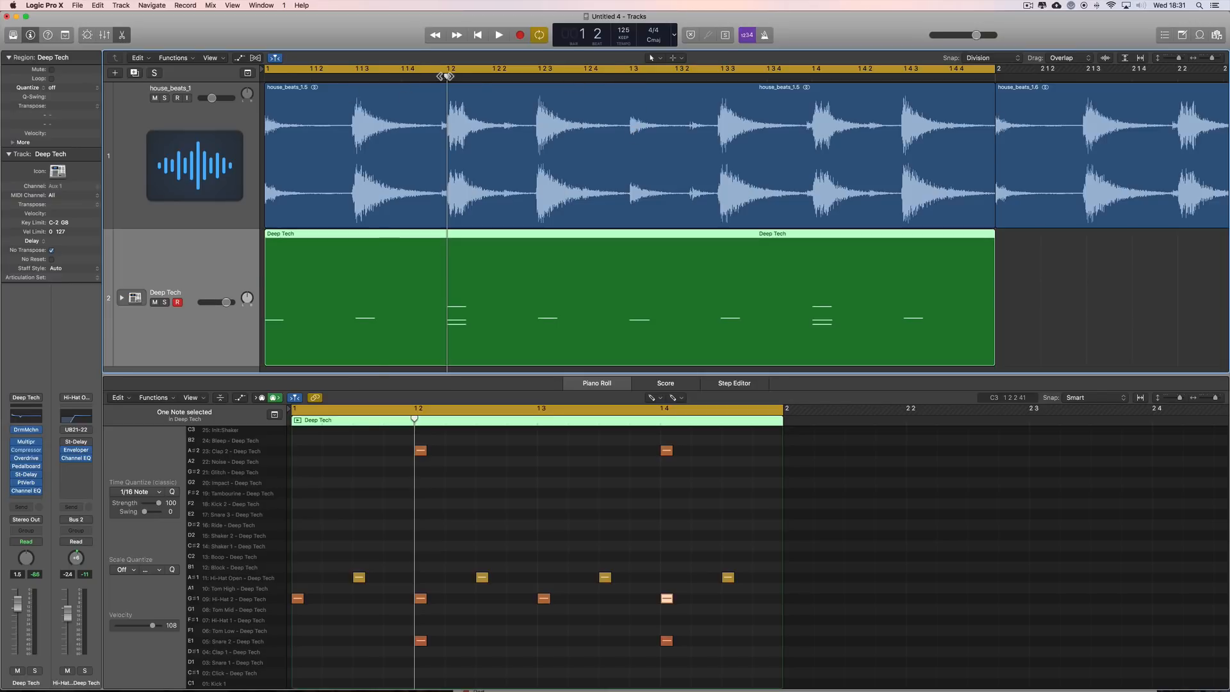
pyautogui.moveTo(446, 76); pyautogui.dragTo(630, 122)
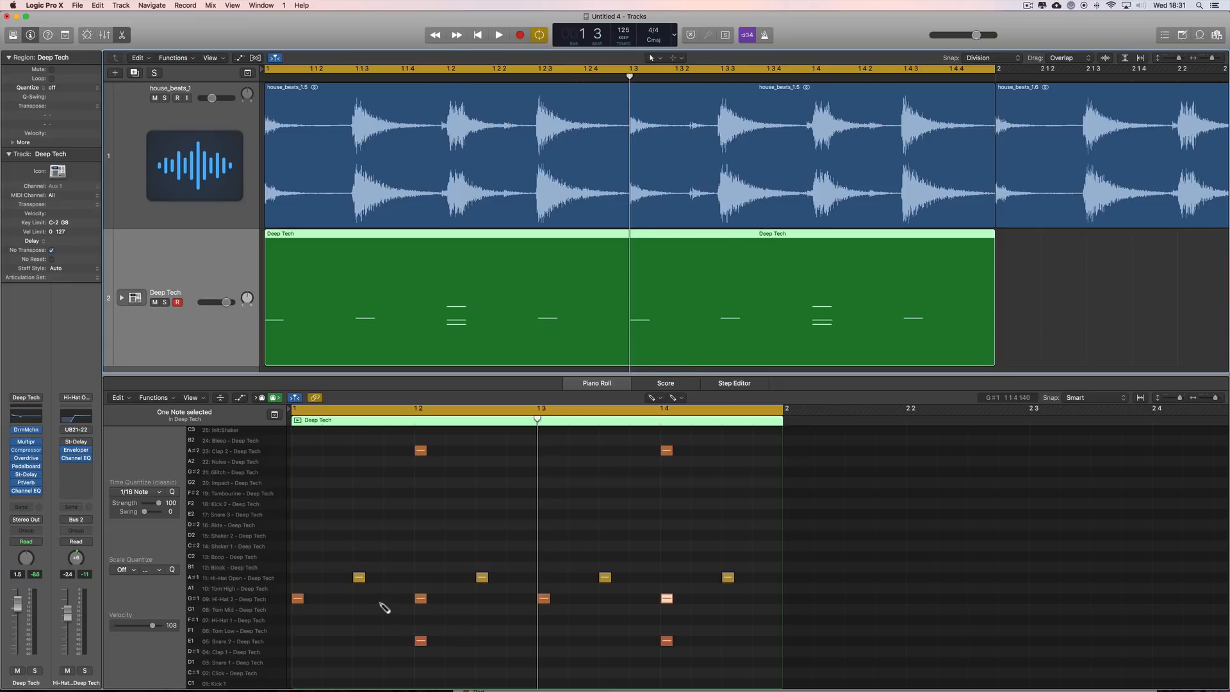
pyautogui.click(298, 599)
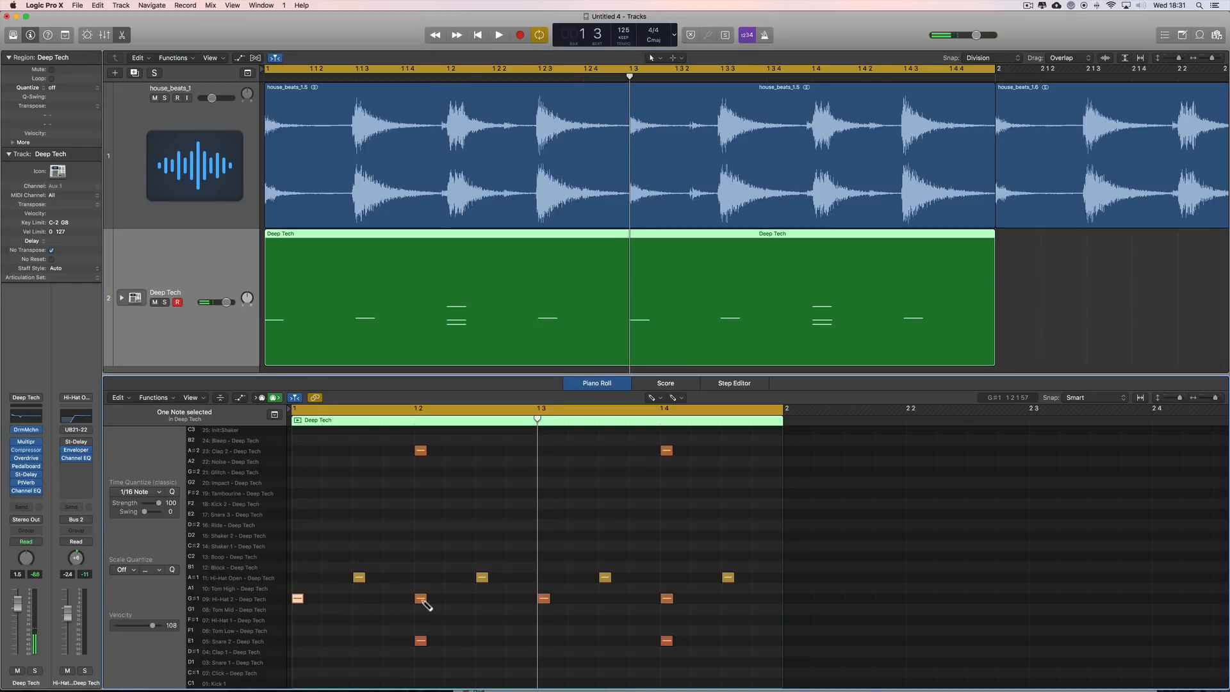
pyautogui.click(420, 598)
pyautogui.click(544, 599)
pyautogui.click(666, 598)
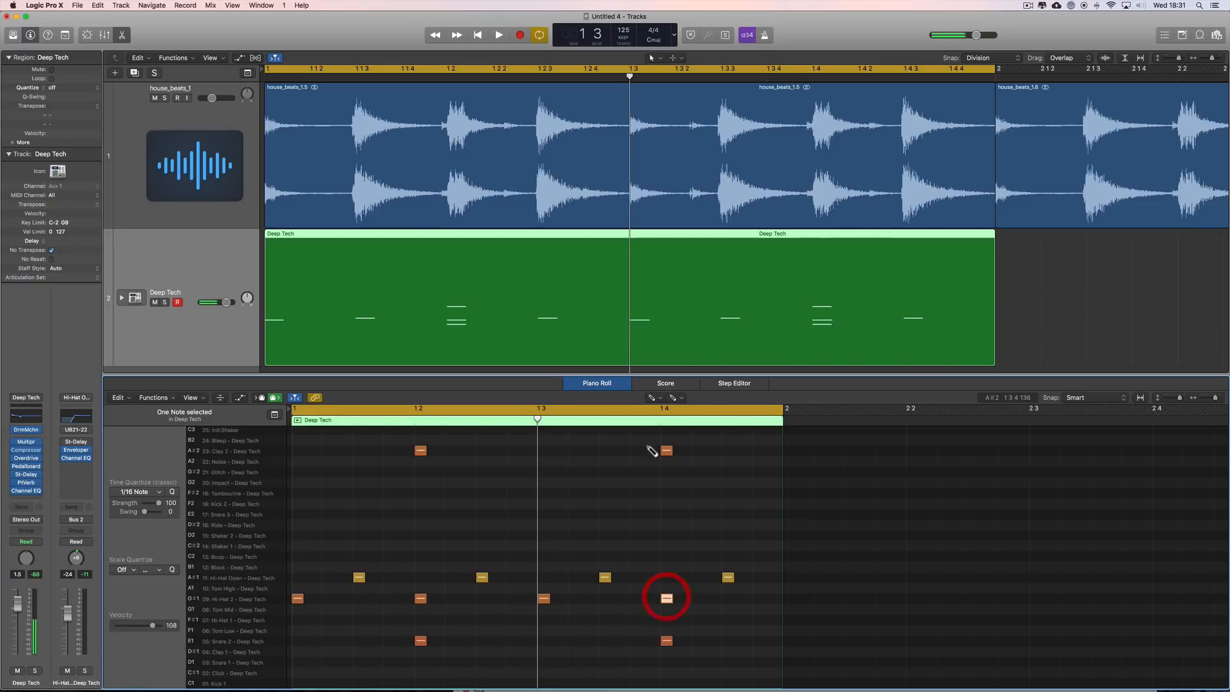
# Draw a Hi-Hat 2 note on the second sixteenth of beat 3, set its velocity to 69, and switch to the Pointer tool.
pyautogui.moveTo(634, 76); pyautogui.dragTo(689, 95)
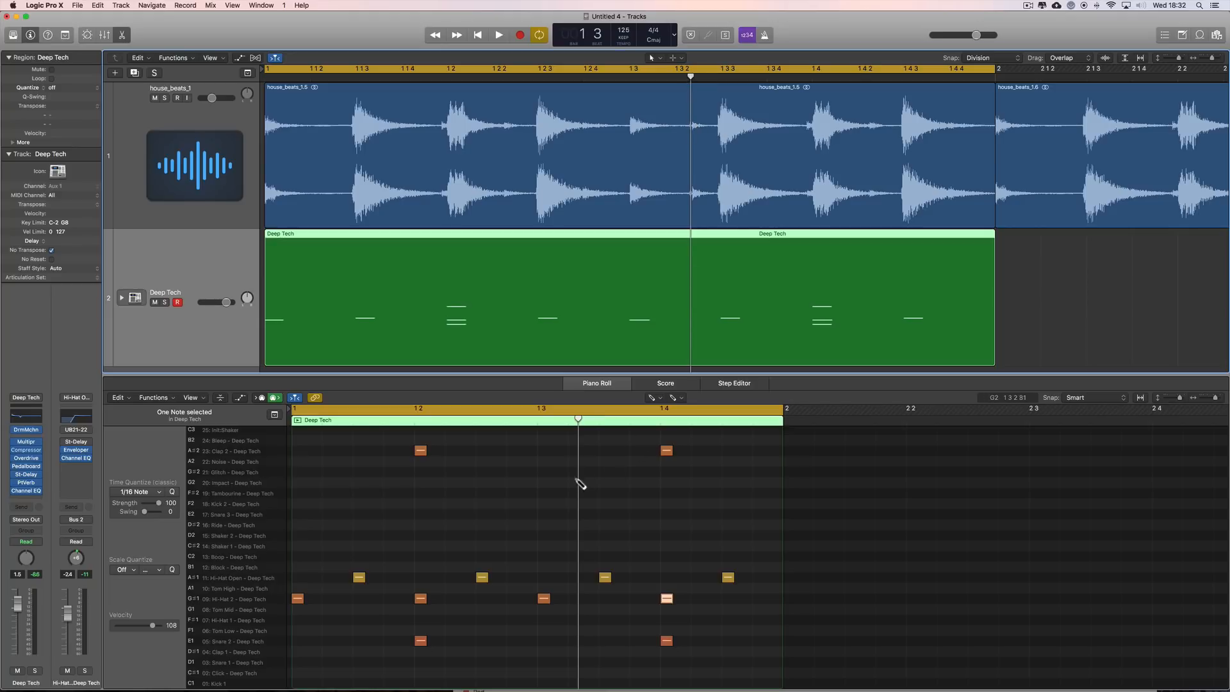
pyautogui.click(1215, 399)
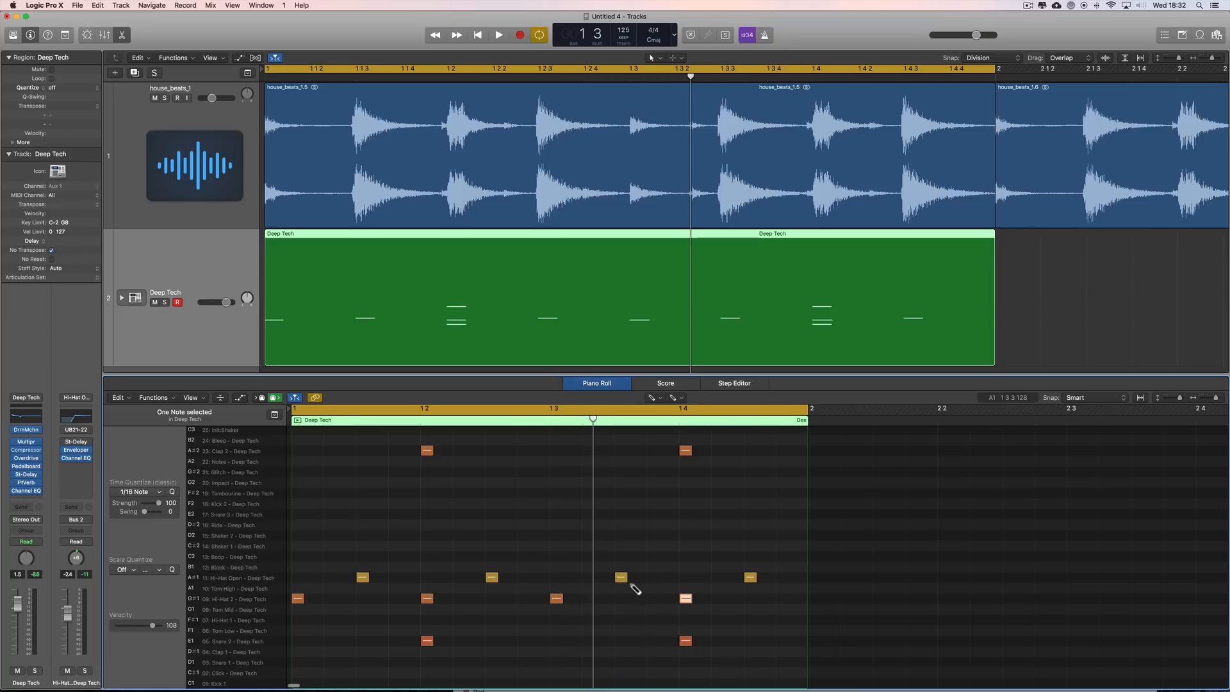
pyautogui.click(598, 599)
pyautogui.moveTo(153, 626); pyautogui.dragTo(140, 626)
pyautogui.press('t')
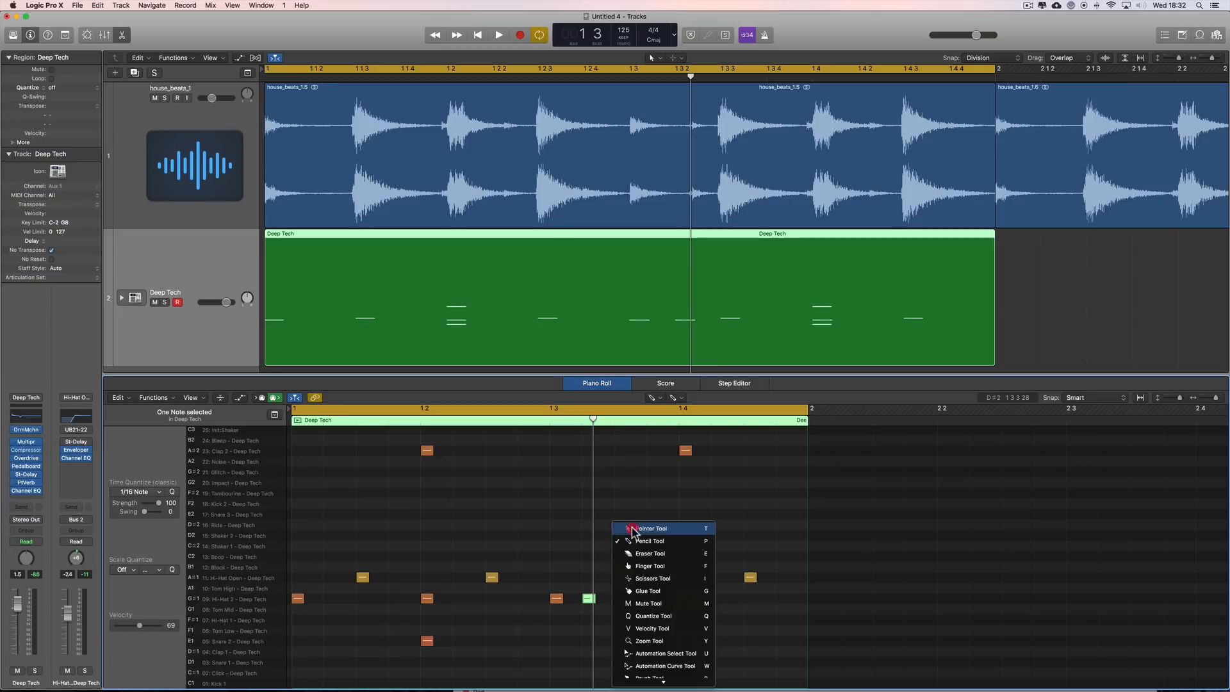
pyautogui.click(633, 530)
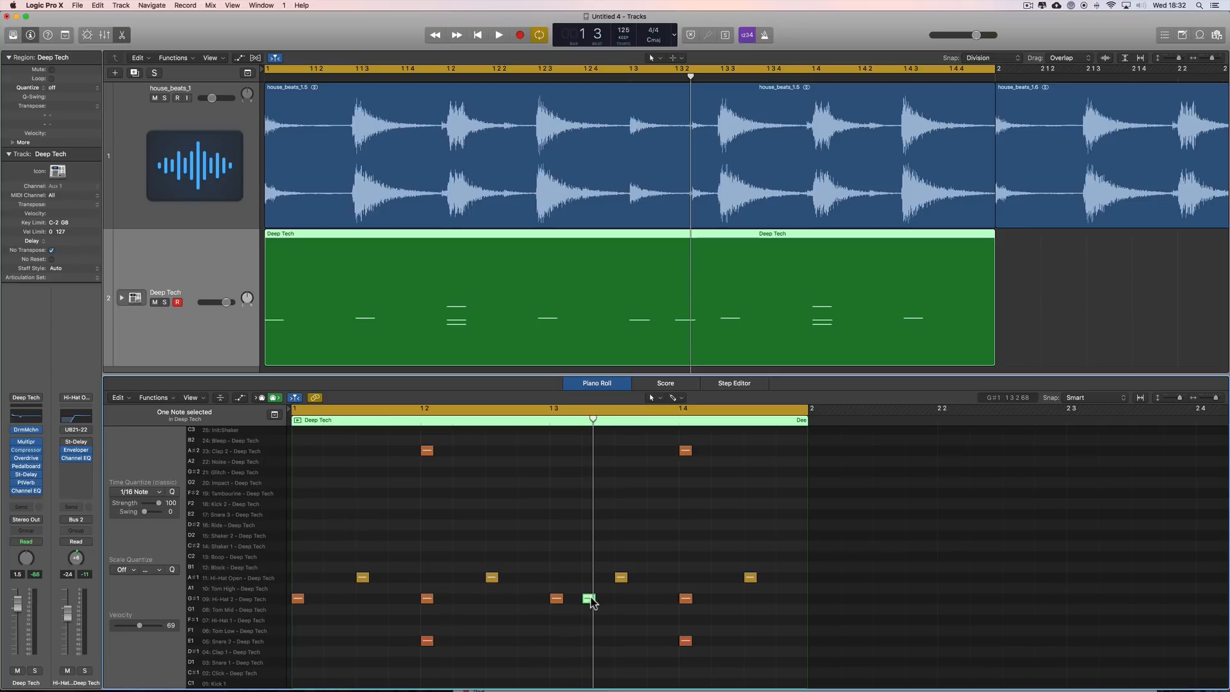
# Align the playhead with the start of the quiet hit between beat 3 and 1 3 3 in the loop.
pyautogui.click(1216, 401)
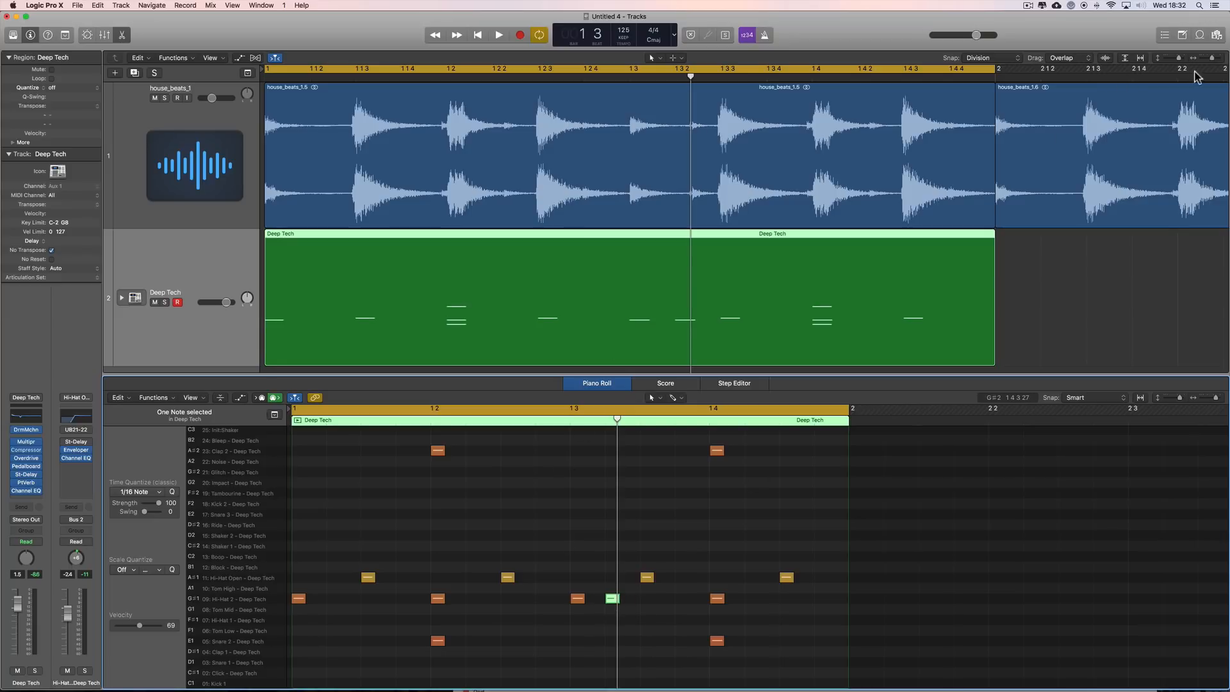
pyautogui.click(1218, 58)
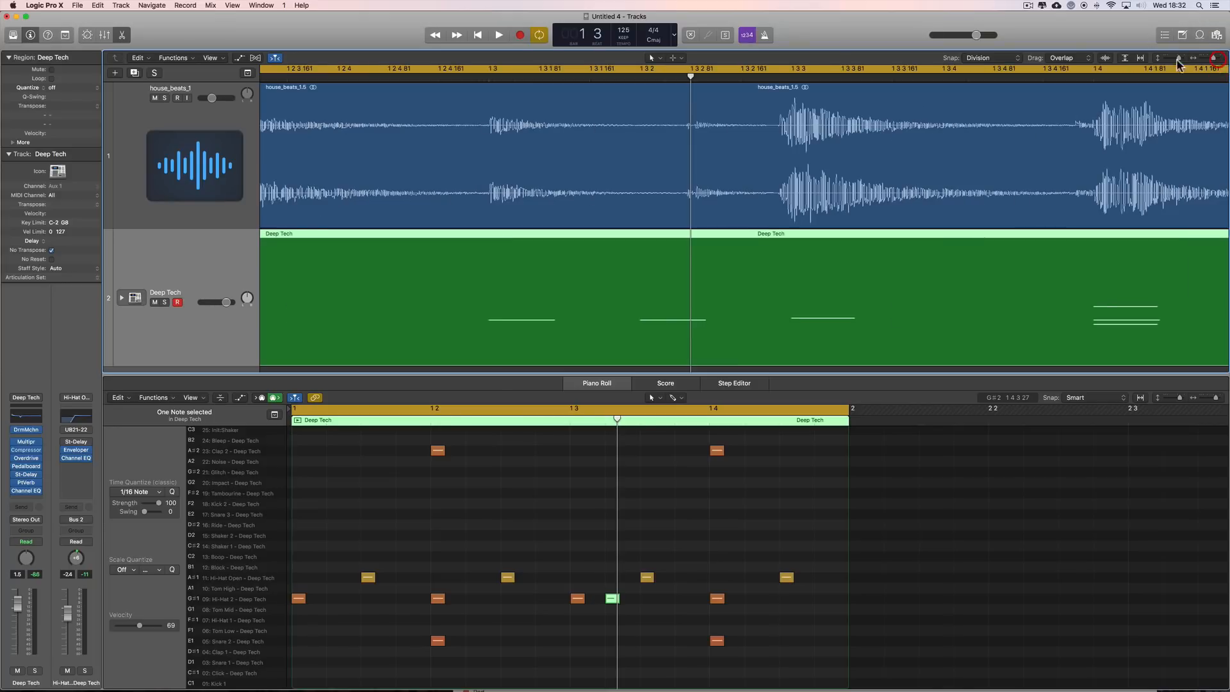
pyautogui.click(1218, 58)
pyautogui.moveTo(694, 79); pyautogui.dragTo(698, 78)
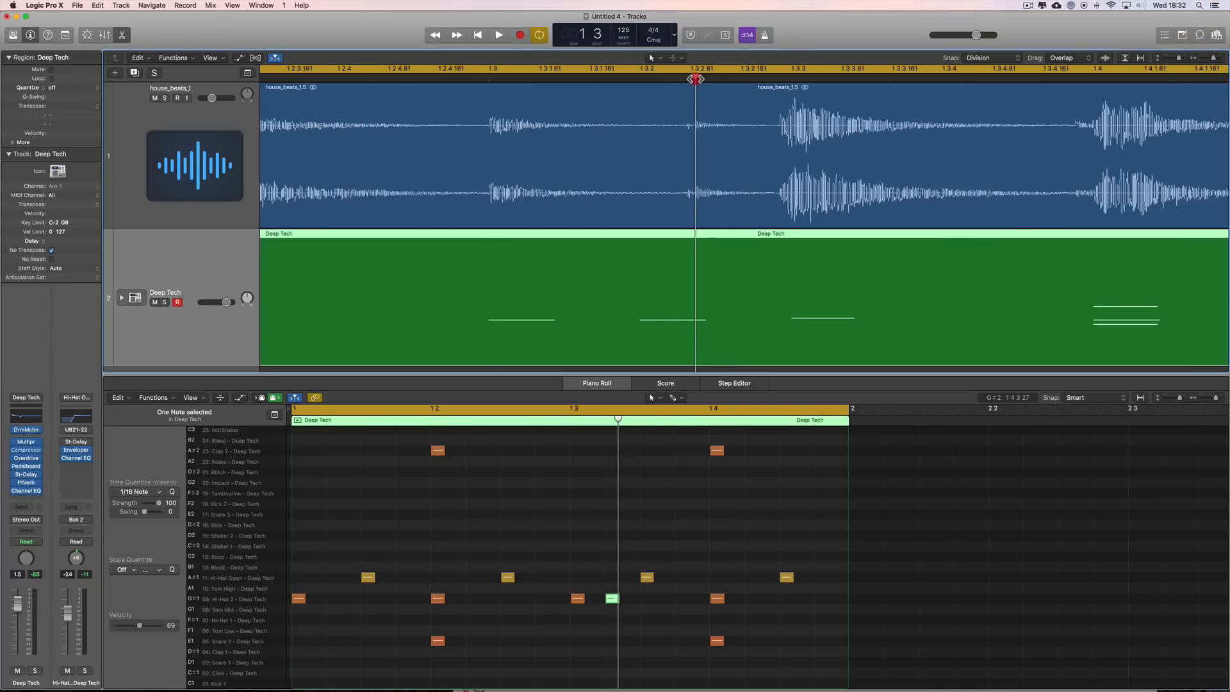
# Try 1/16 Swing C, D and E quantizing on the quiet Hi-Hat 2 note after beat 3, and move it back to its original position.
pyautogui.click(144, 492)
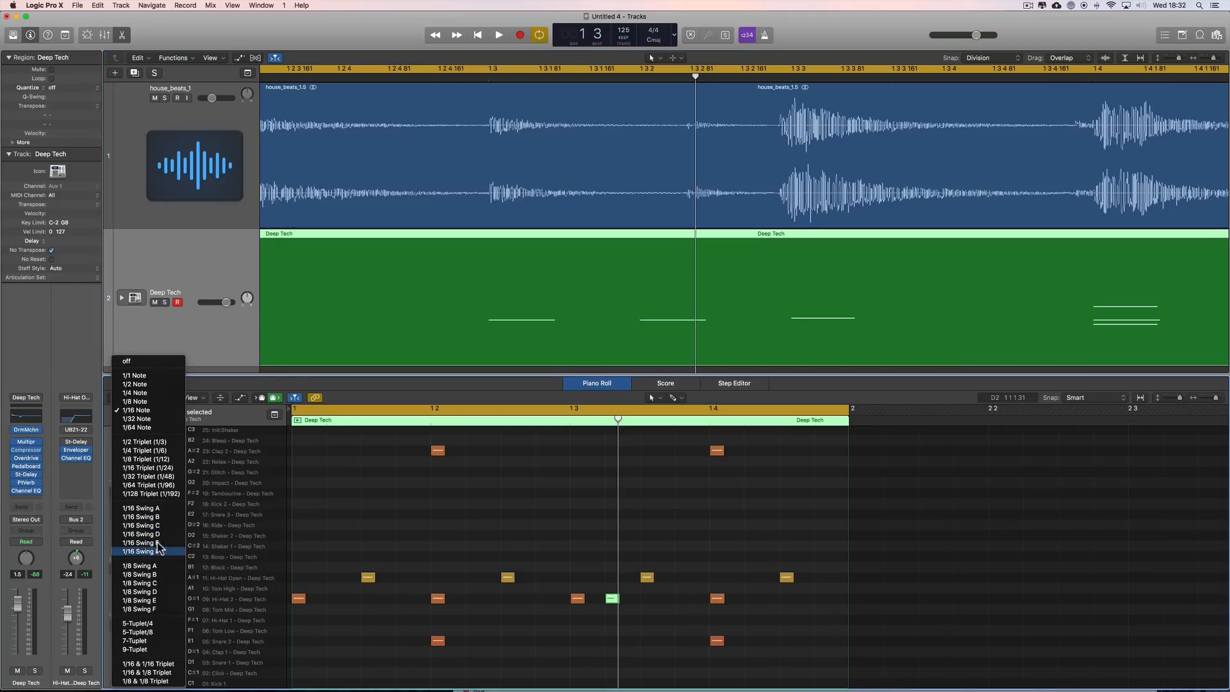
pyautogui.click(156, 526)
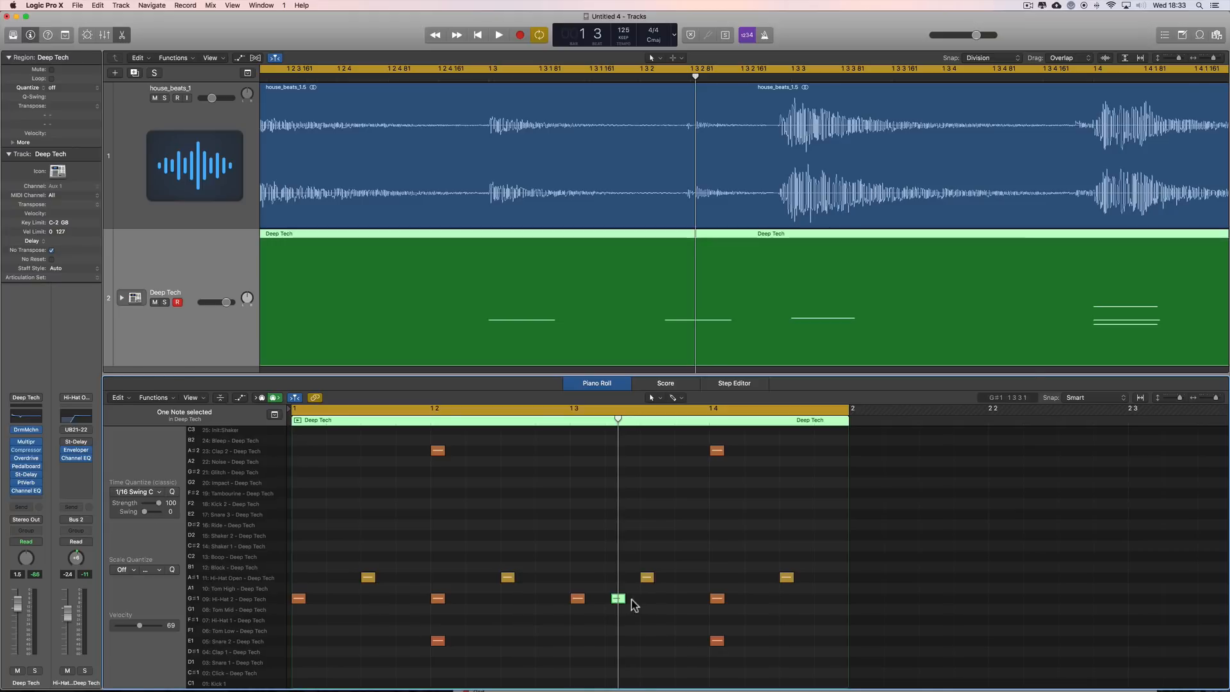
pyautogui.click(159, 498)
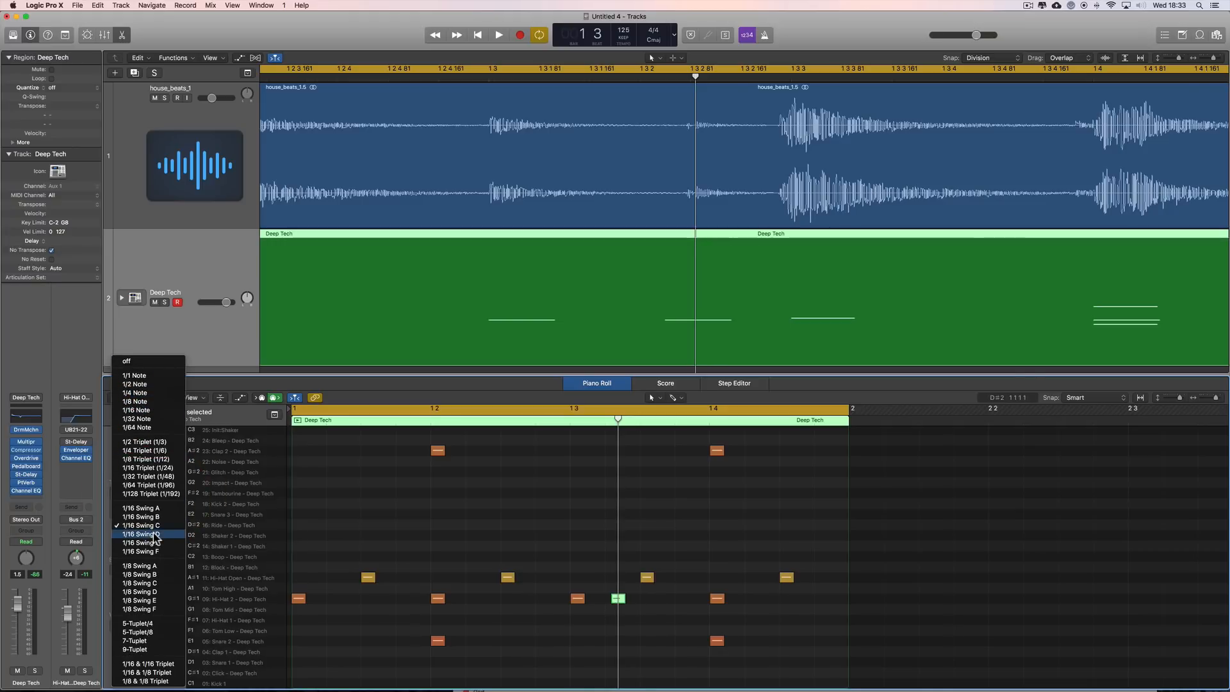
pyautogui.click(154, 535)
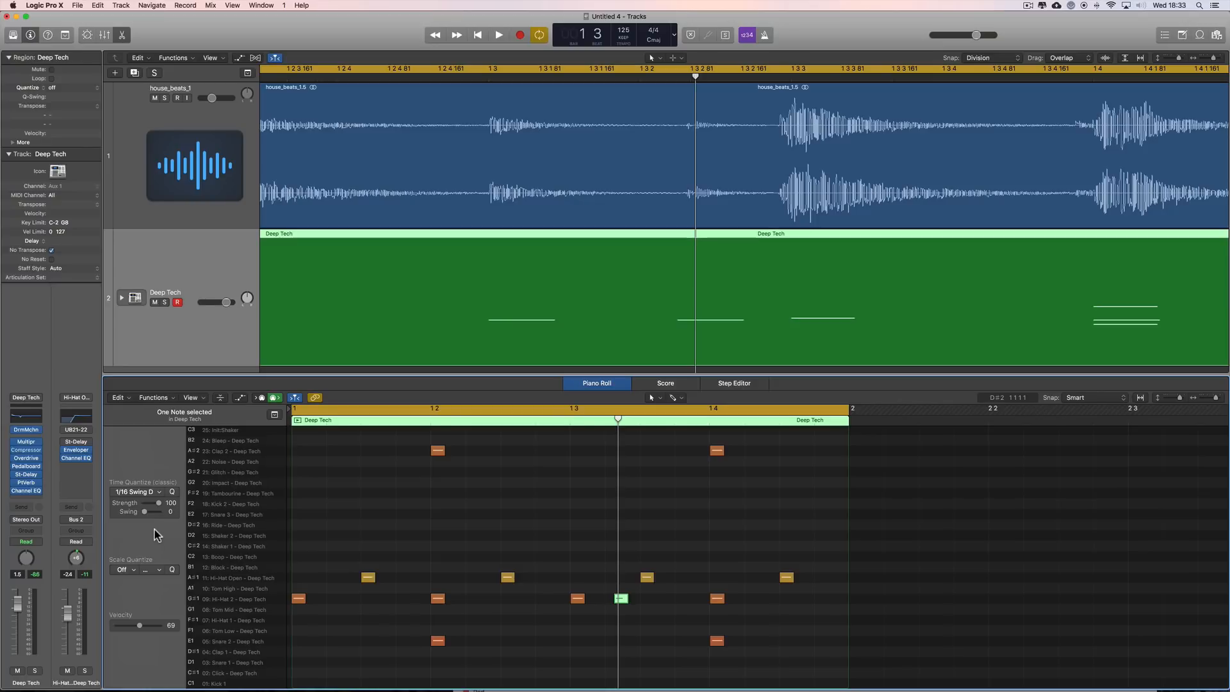
pyautogui.click(158, 498)
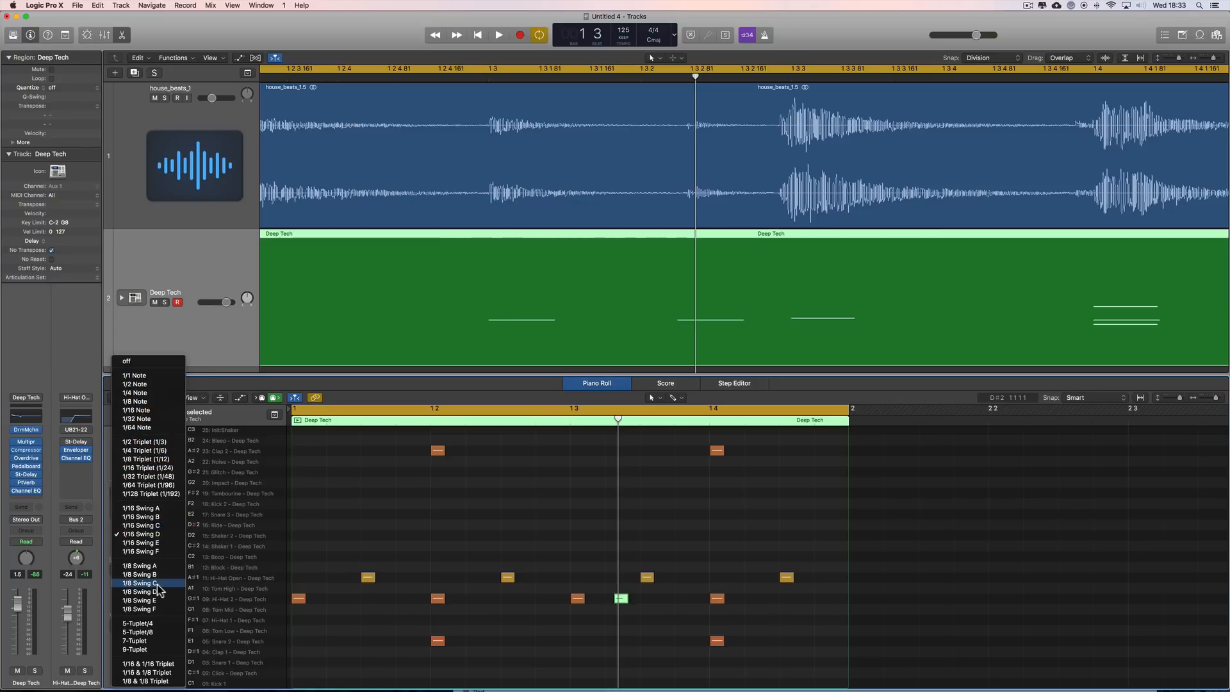
pyautogui.click(159, 544)
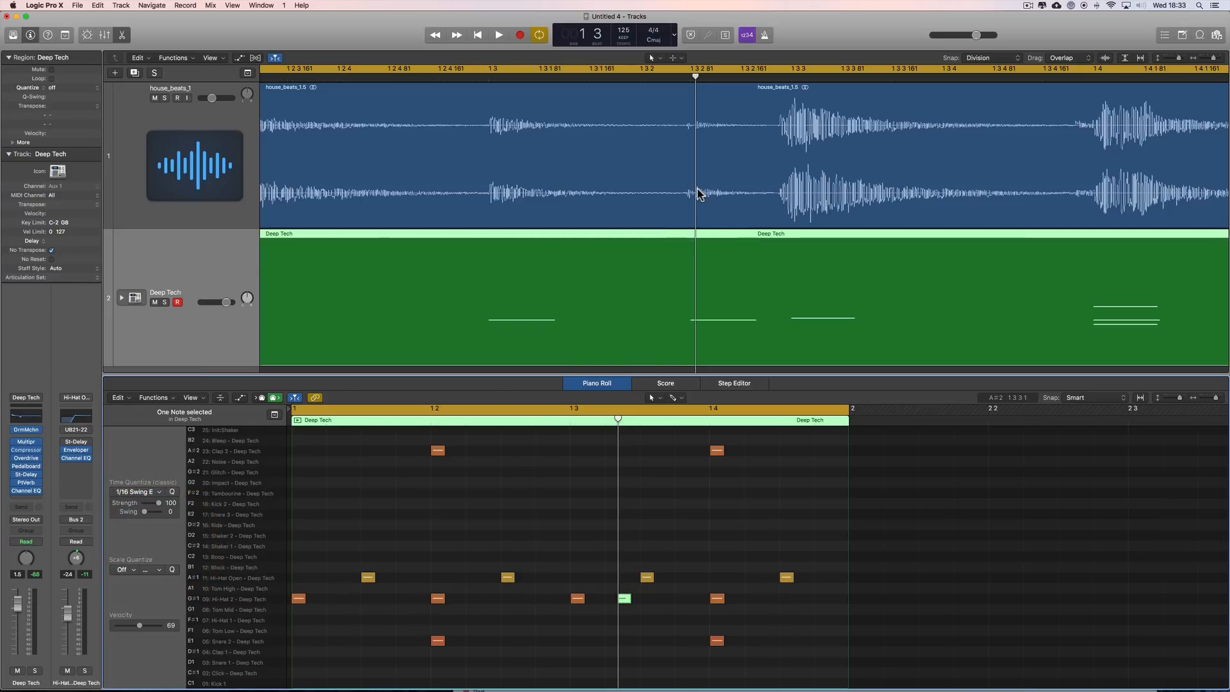
pyautogui.click(1204, 57)
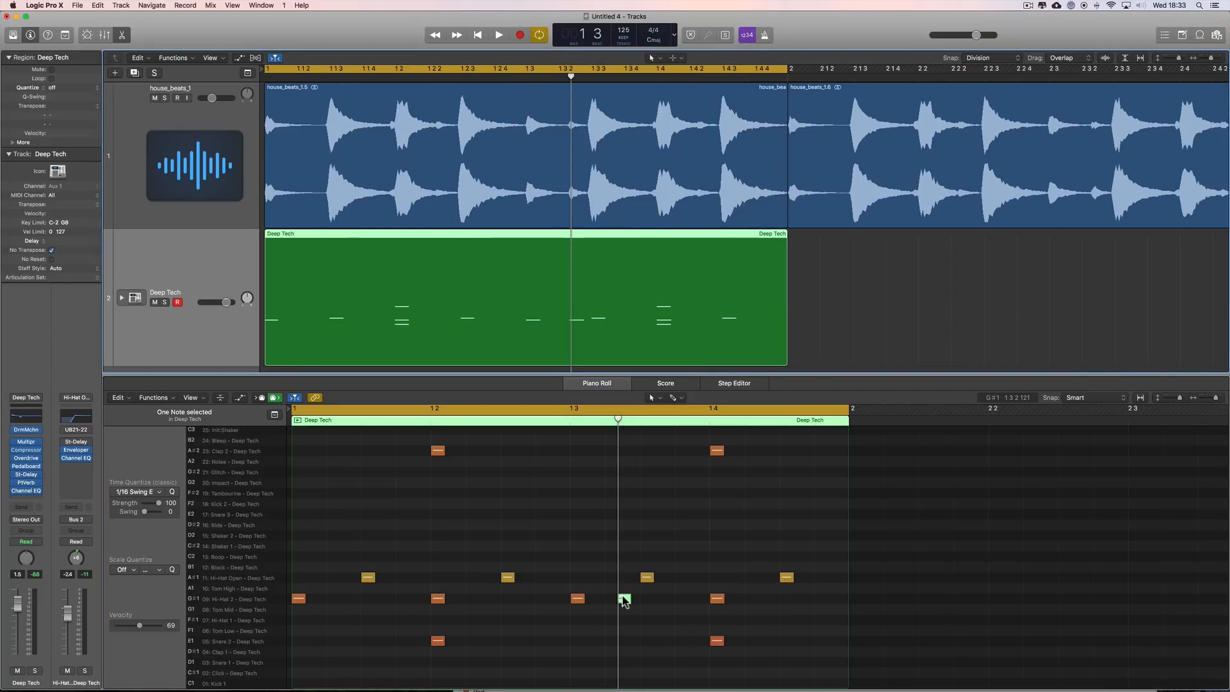
pyautogui.moveTo(625, 599); pyautogui.dragTo(612, 601)
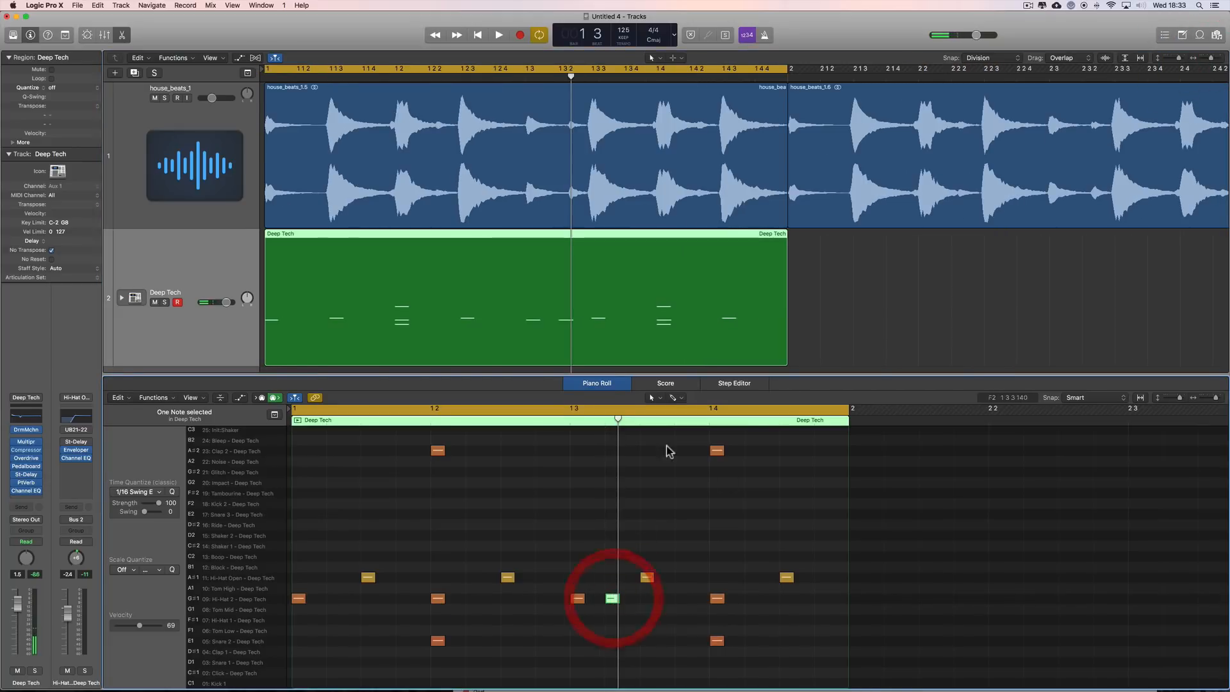
# Open the house_beats_1.5 region in the Audio Track Editor and turn on Flex for the house_beats_1 track.
pyautogui.click(596, 139)
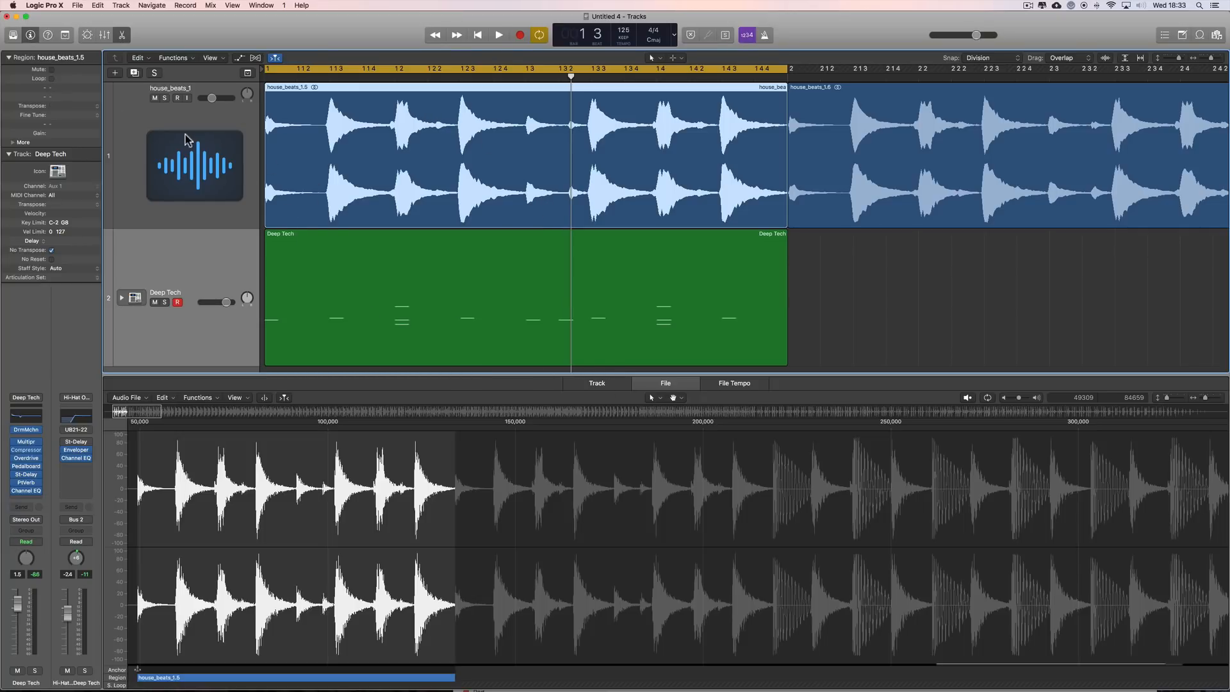
pyautogui.click(612, 384)
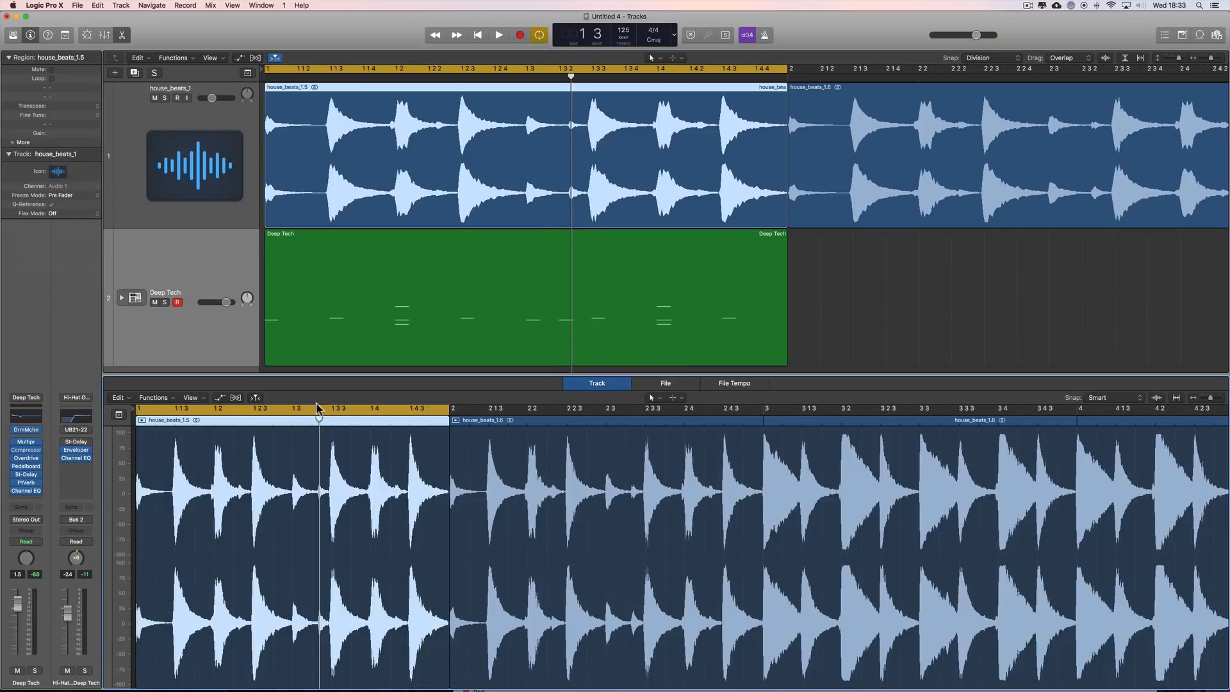
pyautogui.click(236, 398)
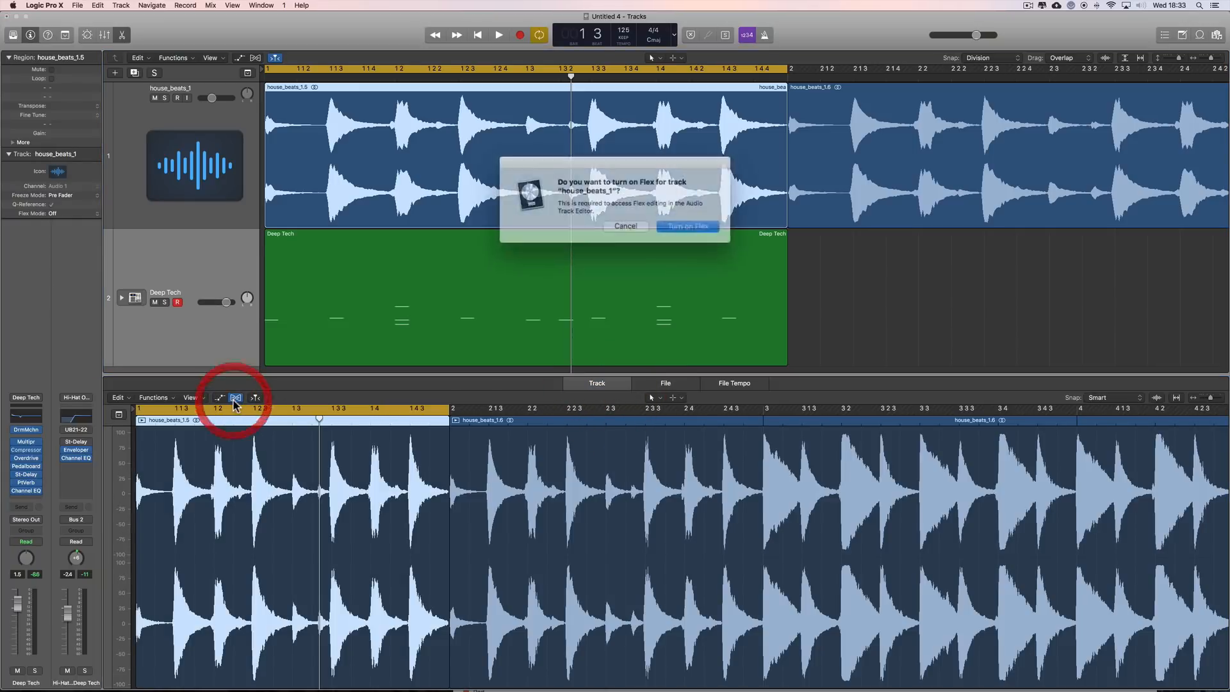
pyautogui.click(678, 227)
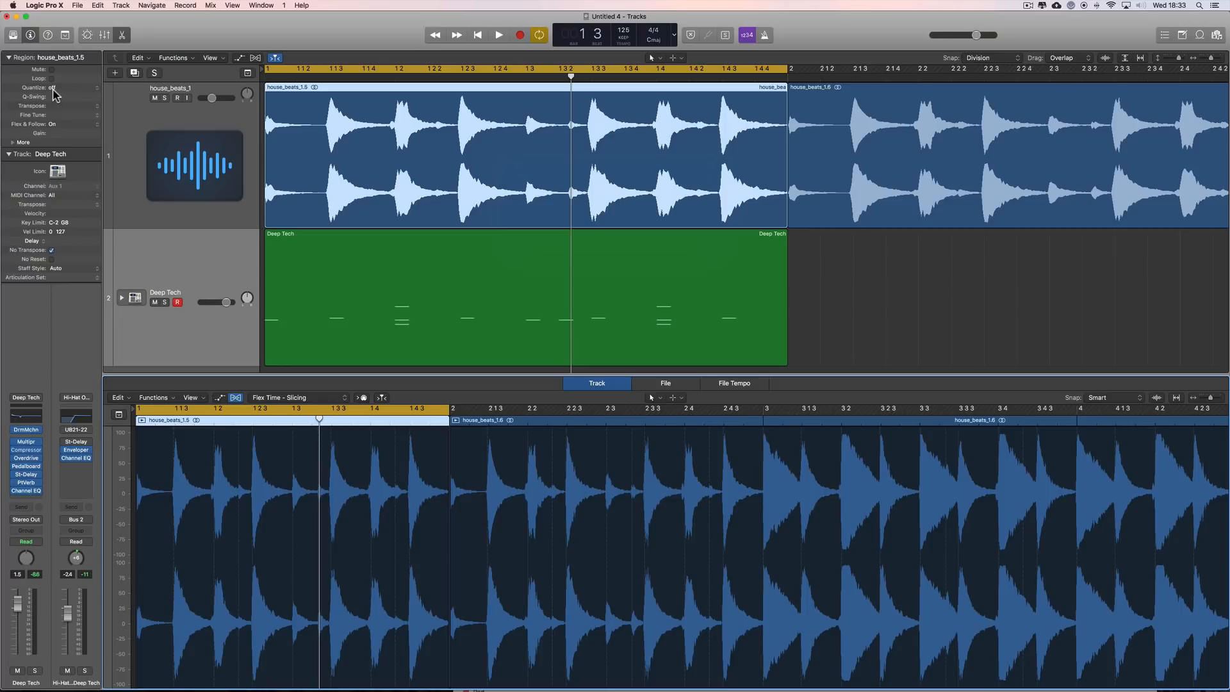
pyautogui.click(54, 95)
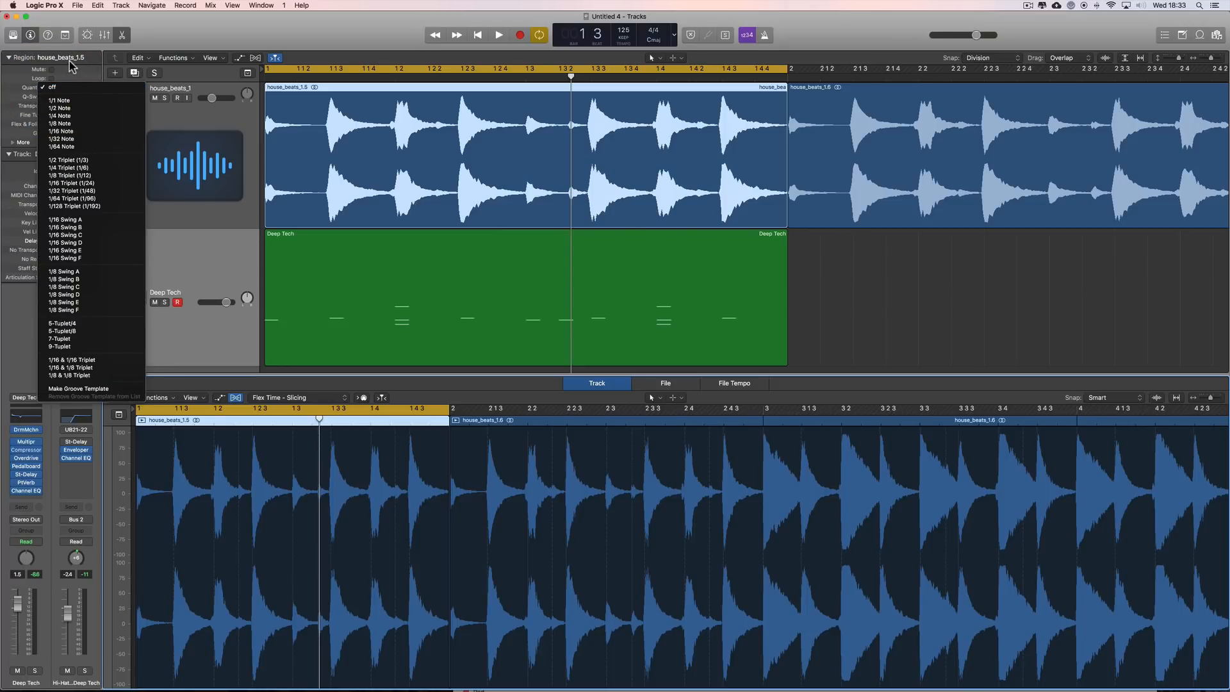
pyautogui.click(71, 70)
pyautogui.click(850, 232)
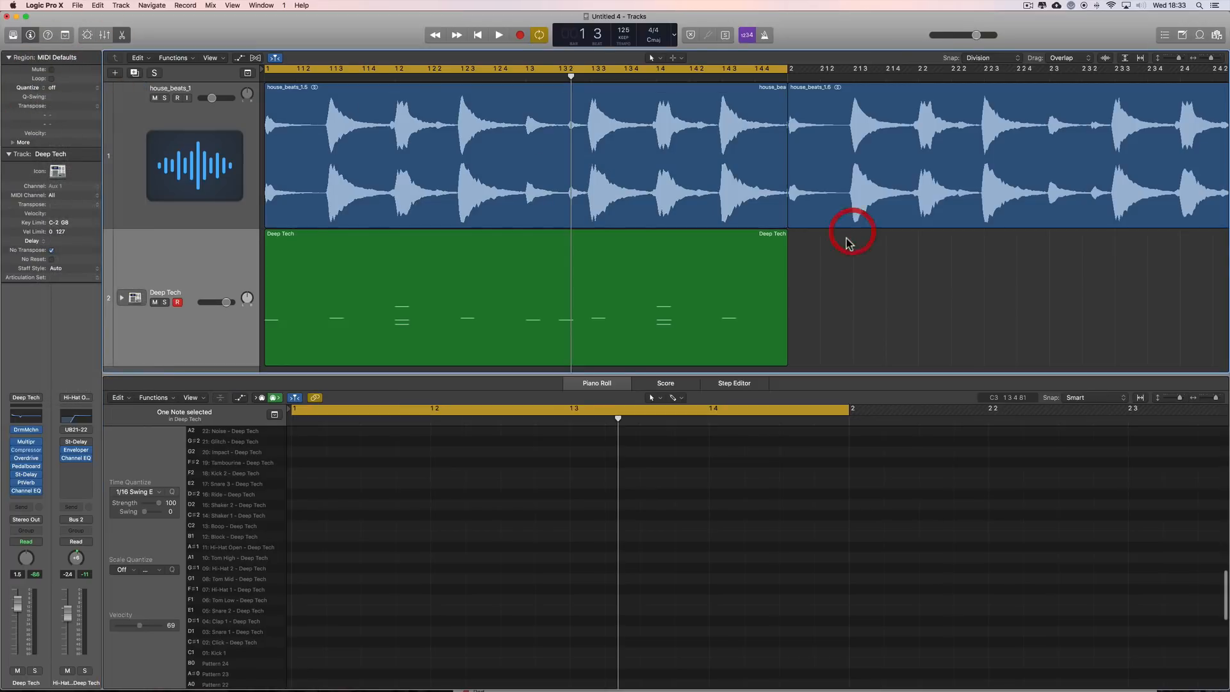
# Make a groove template from the house_beats_1.5 region through its Quantize setting.
pyautogui.click(692, 136)
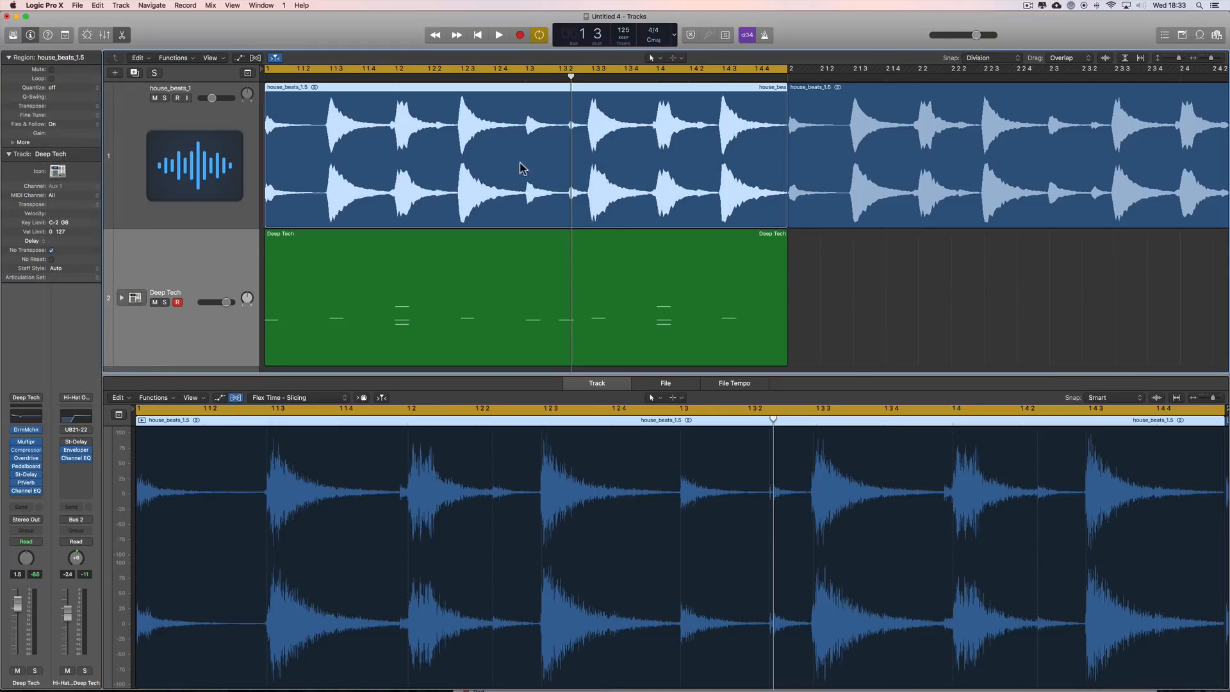
pyautogui.click(97, 89)
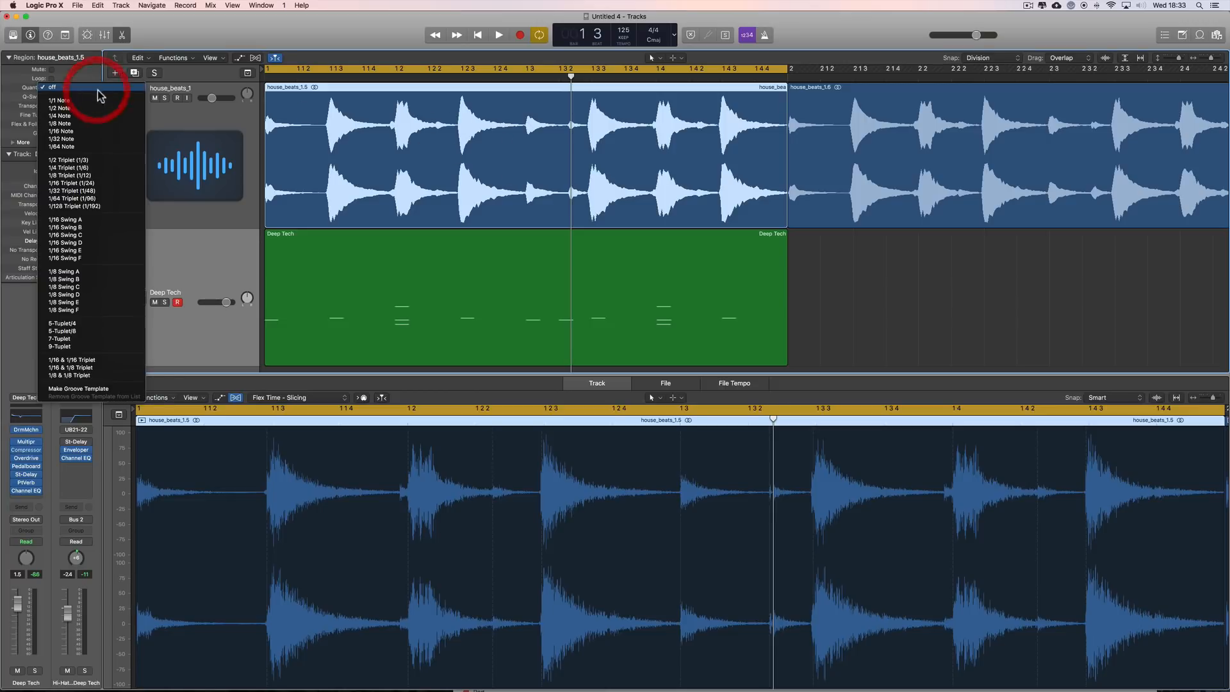
pyautogui.click(91, 390)
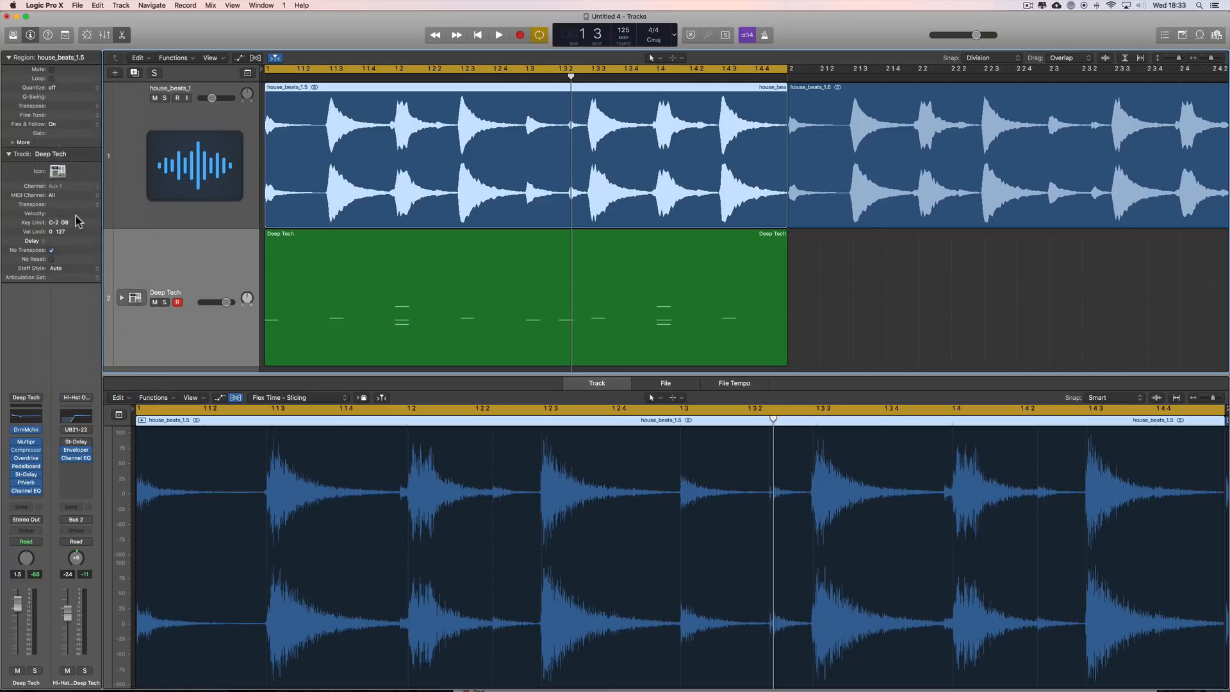
pyautogui.click(97, 89)
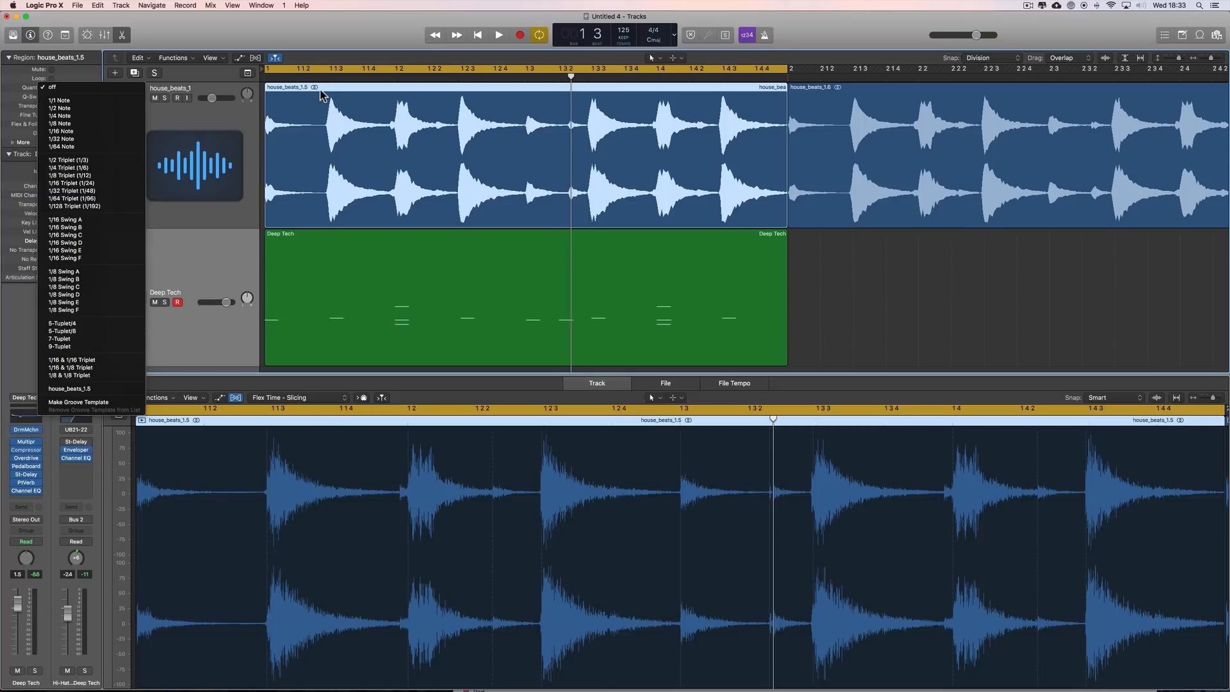
# Open the Deep Tech region in the Piano Roll and quantize all its notes to the house_beats_1.5 groove template.
pyautogui.click(459, 259)
pyautogui.doubleClick(455, 255)
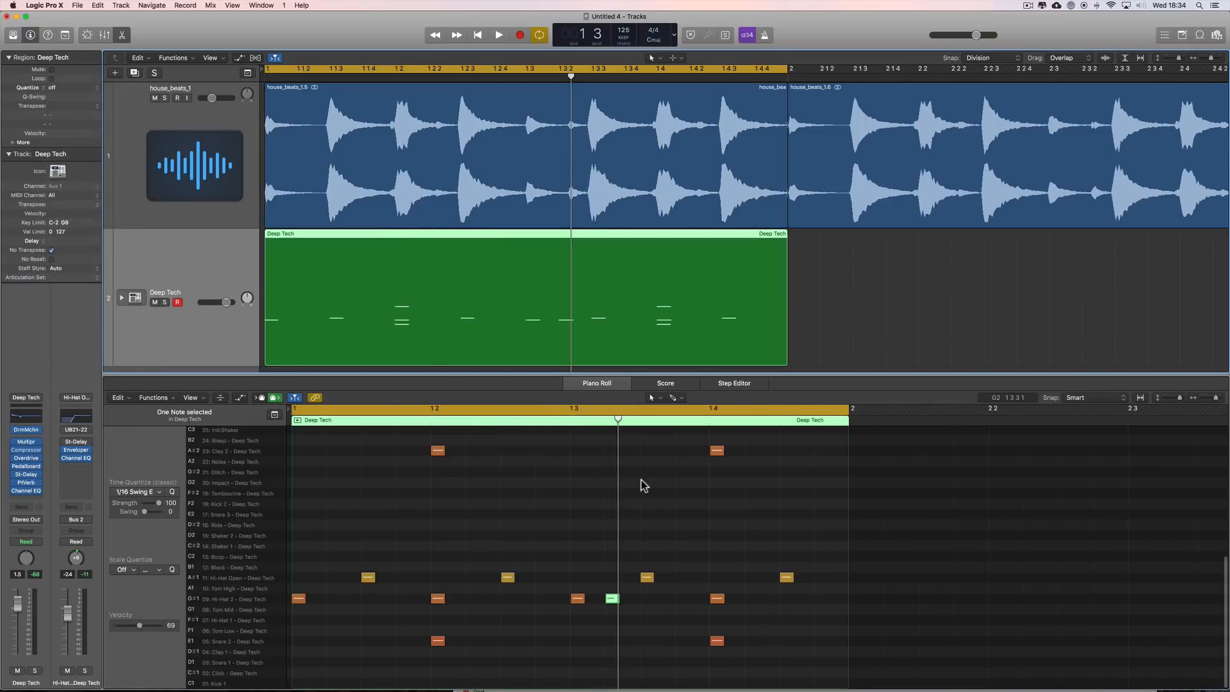
pyautogui.click(590, 511)
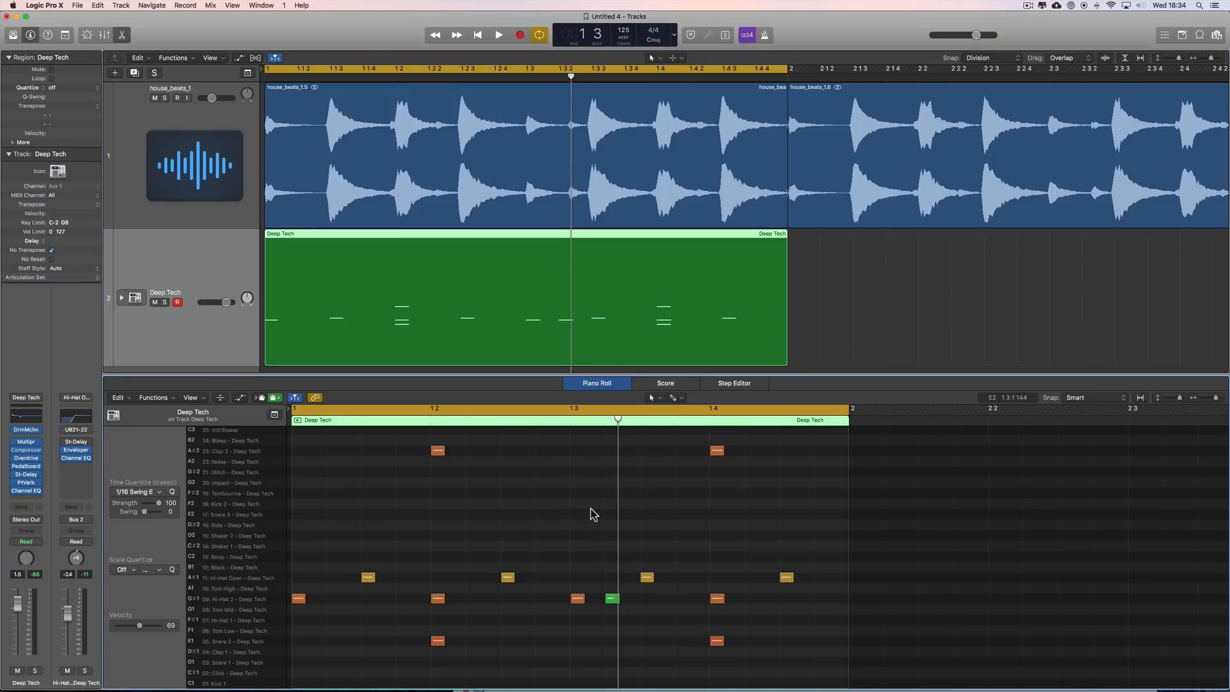
pyautogui.press('super+a')
pyautogui.click(156, 491)
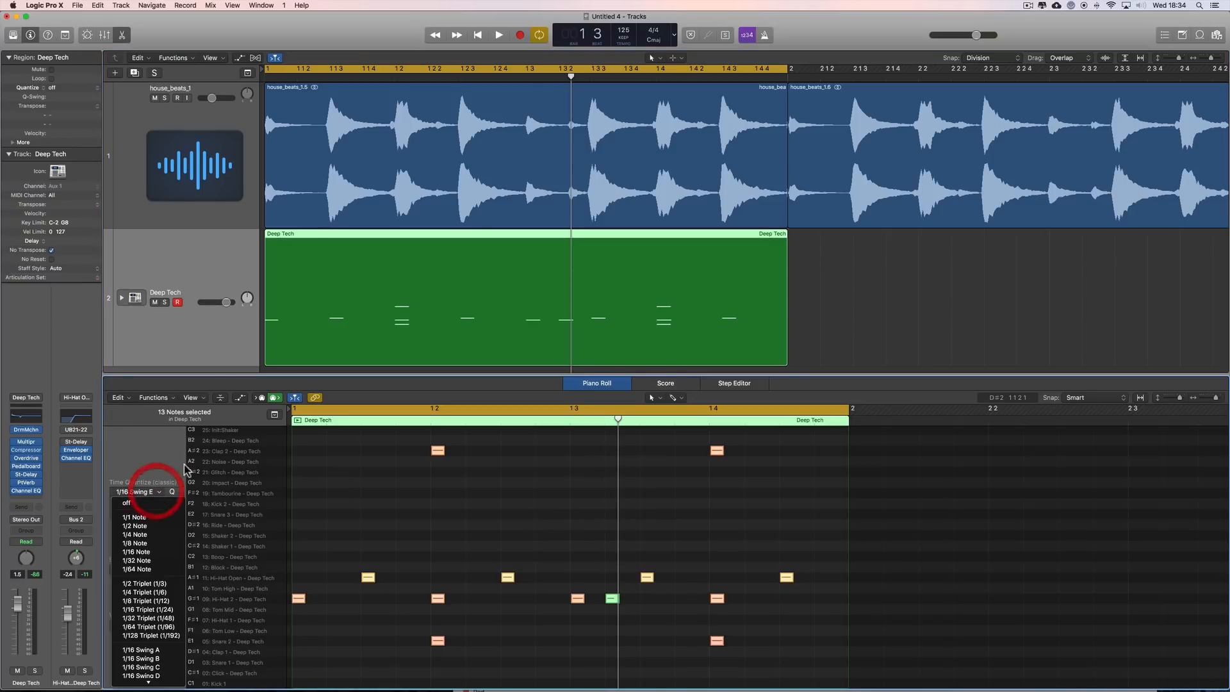
pyautogui.scroll(-5, 147, 560)
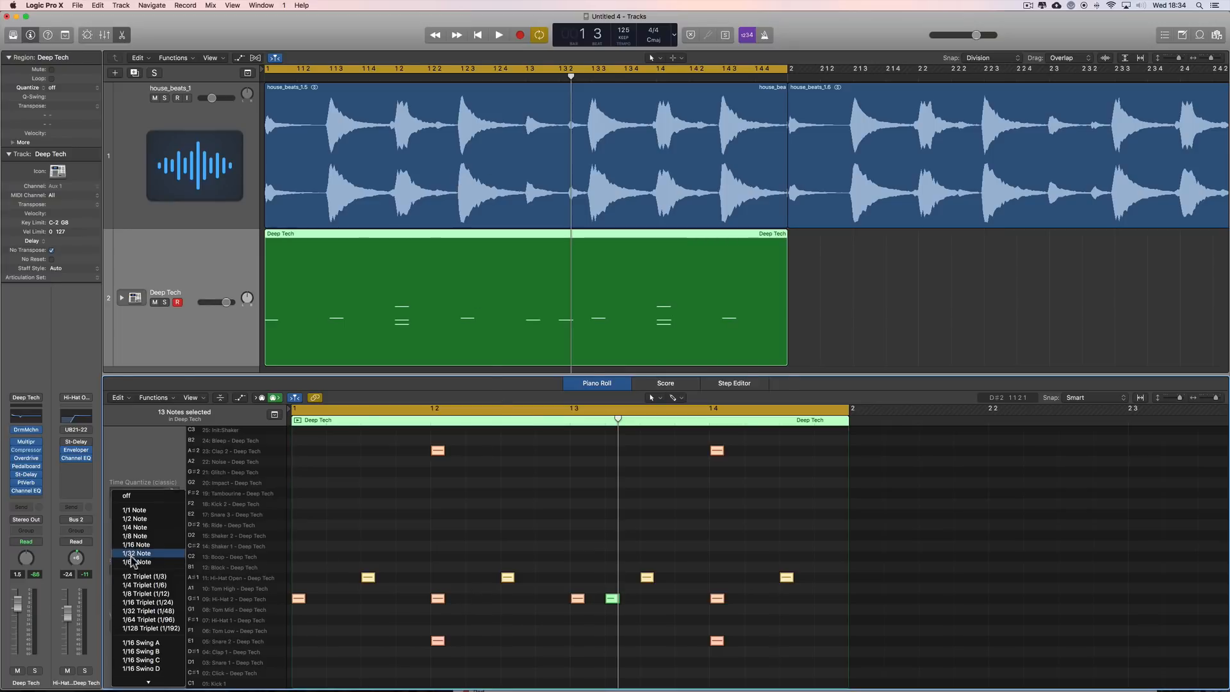
pyautogui.click(165, 681)
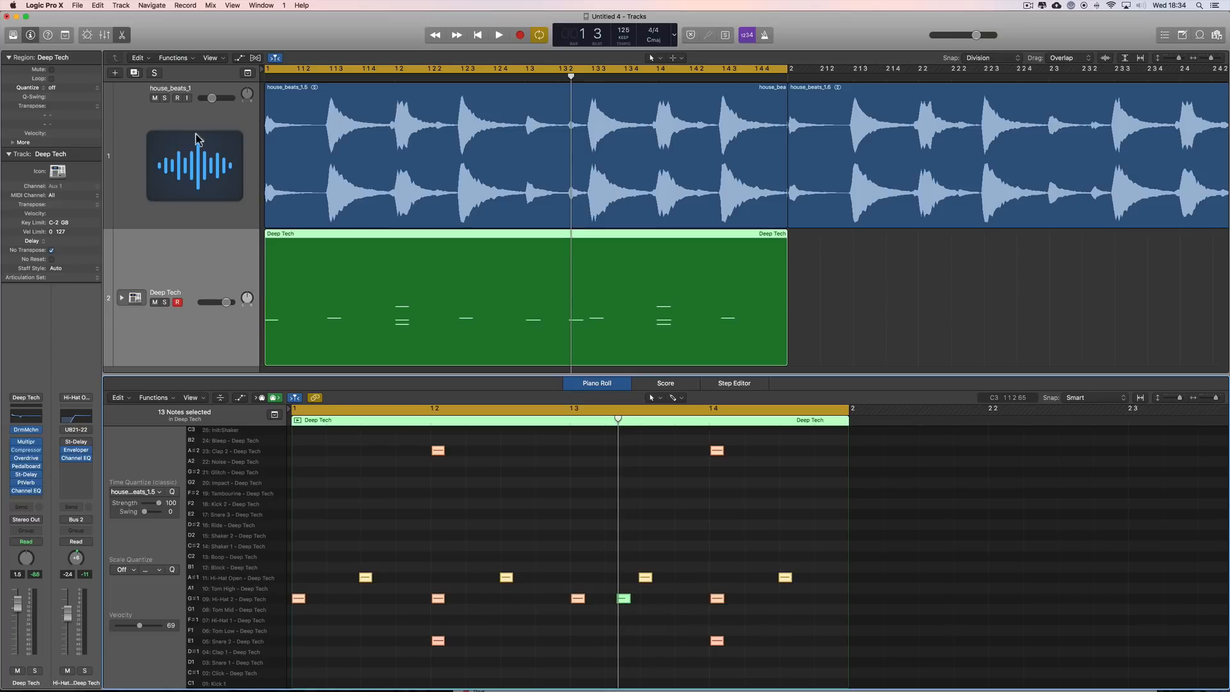
# Lower the house_beats_1 track's volume slightly and play the loop together with the groove-quantized Deep Tech beat.
pyautogui.click(204, 98)
pyautogui.press('space')
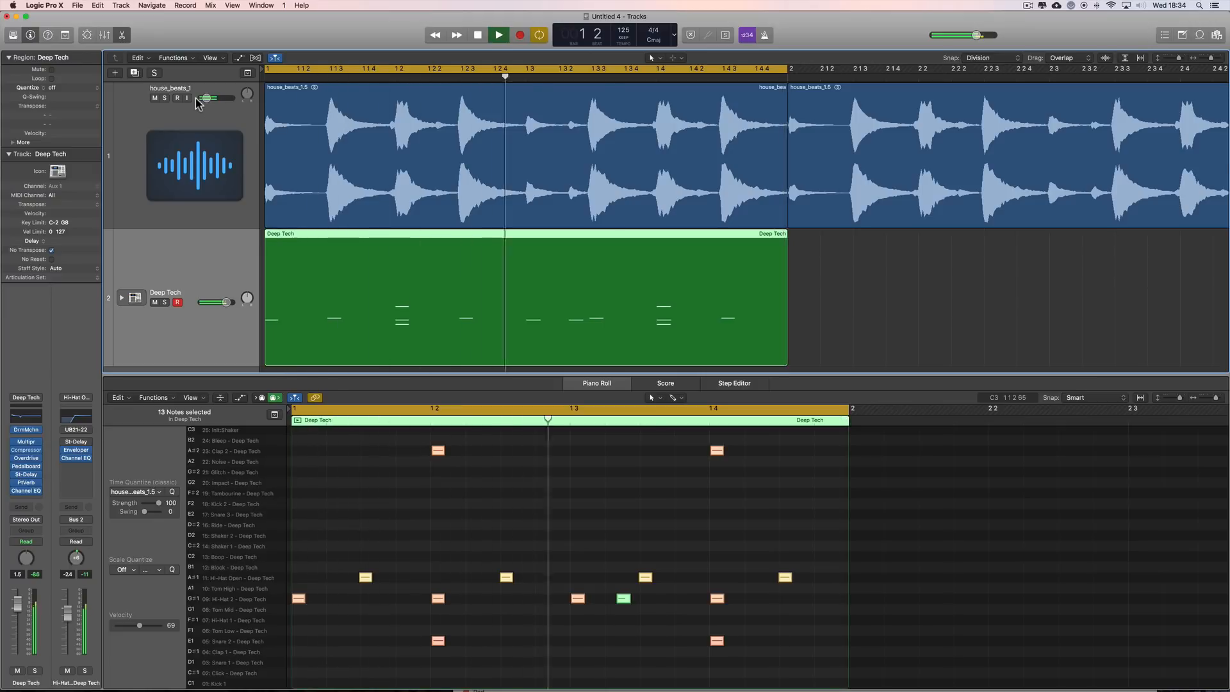
pyautogui.click(641, 422)
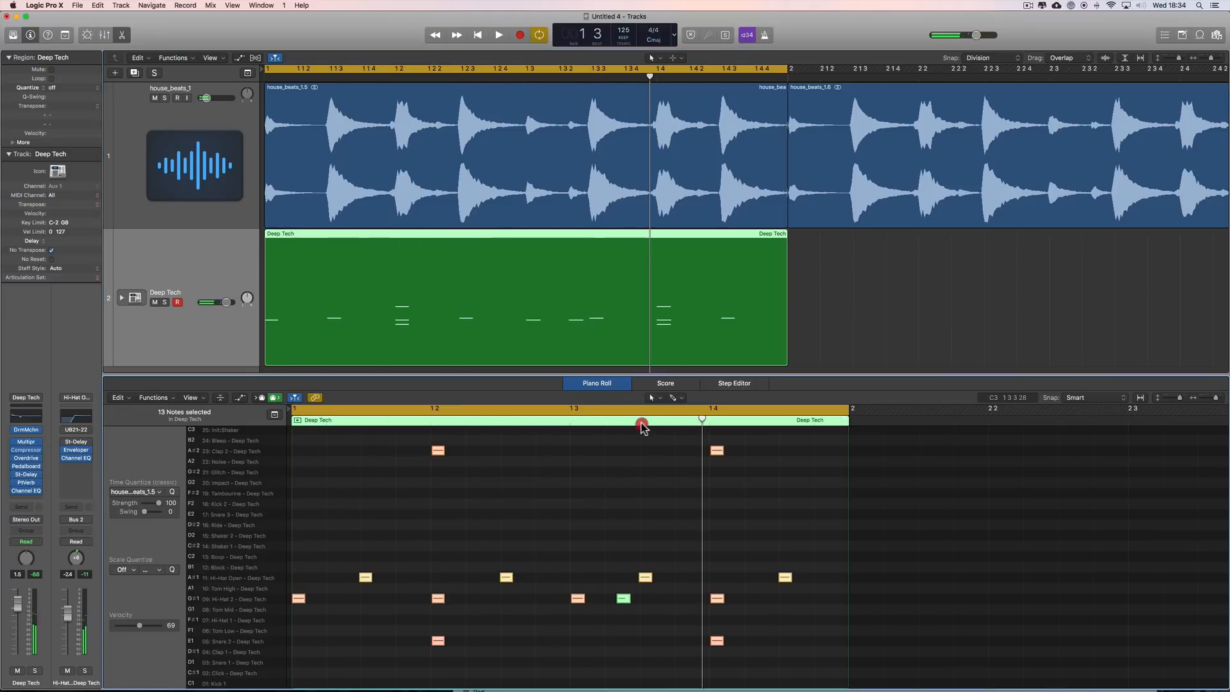
# Compare the timing of the quantized Hi-Hat Open notes with the loop's hits in bar 1, using the playhead.
pyautogui.click(1218, 398)
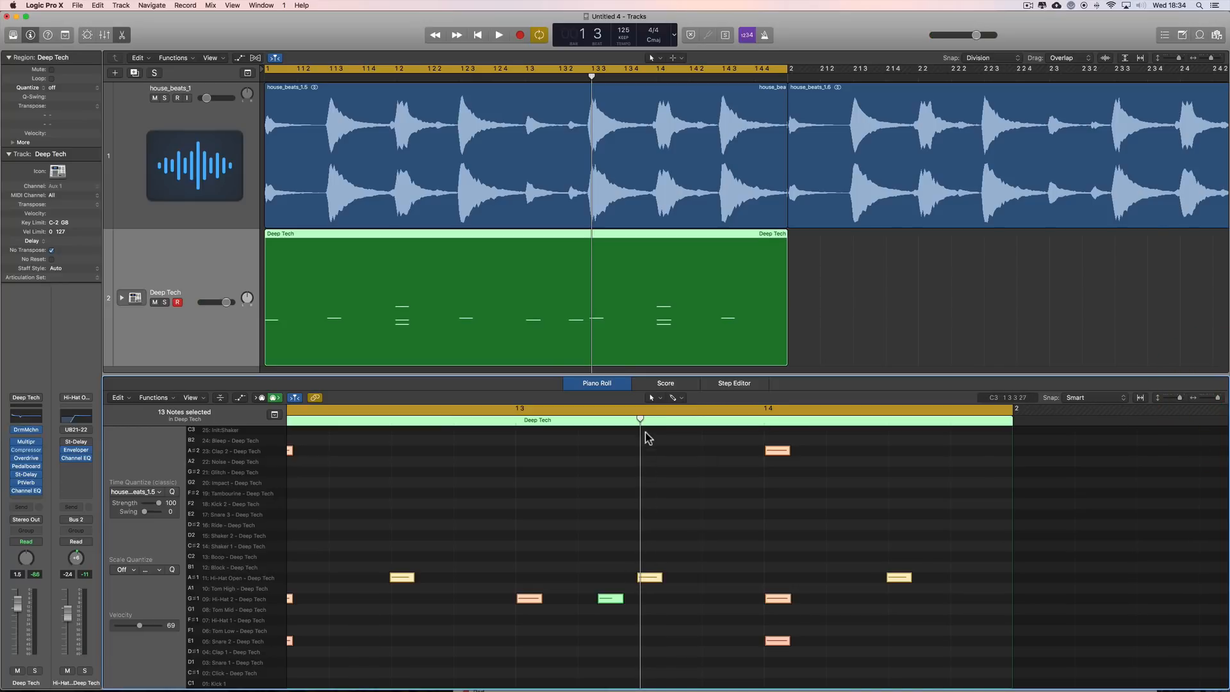
pyautogui.moveTo(641, 420); pyautogui.dragTo(393, 453)
pyautogui.hscroll(-5, 481, 501)
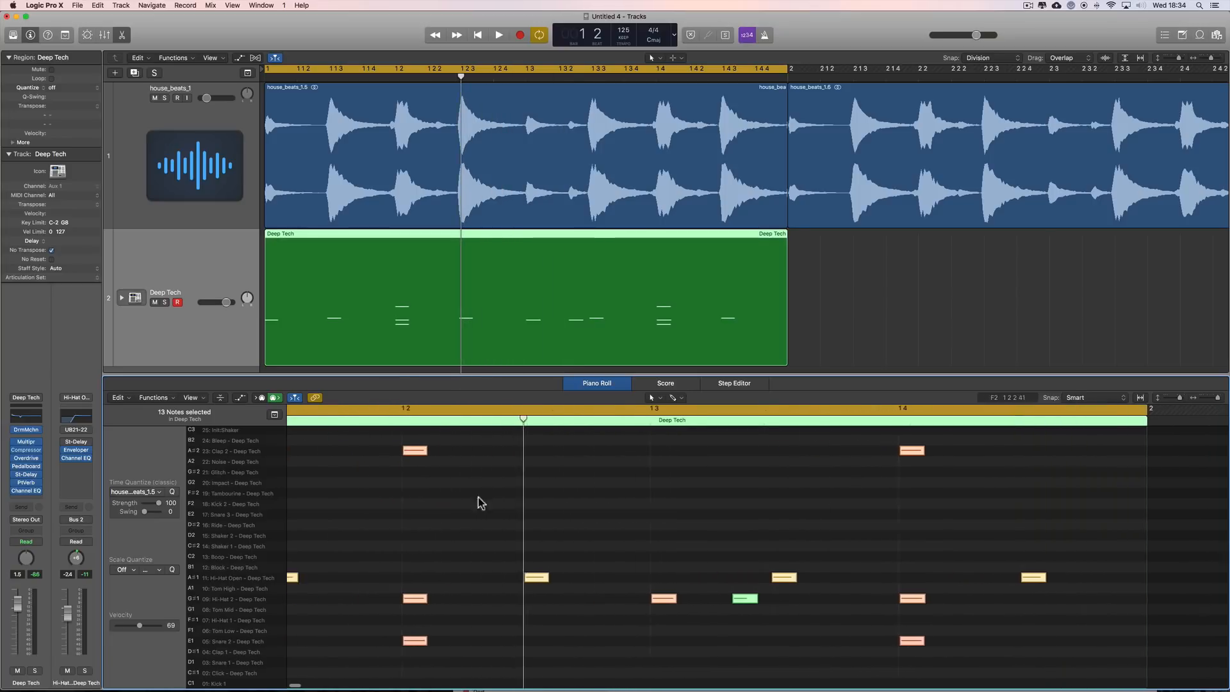
pyautogui.moveTo(667, 422); pyautogui.dragTo(413, 441)
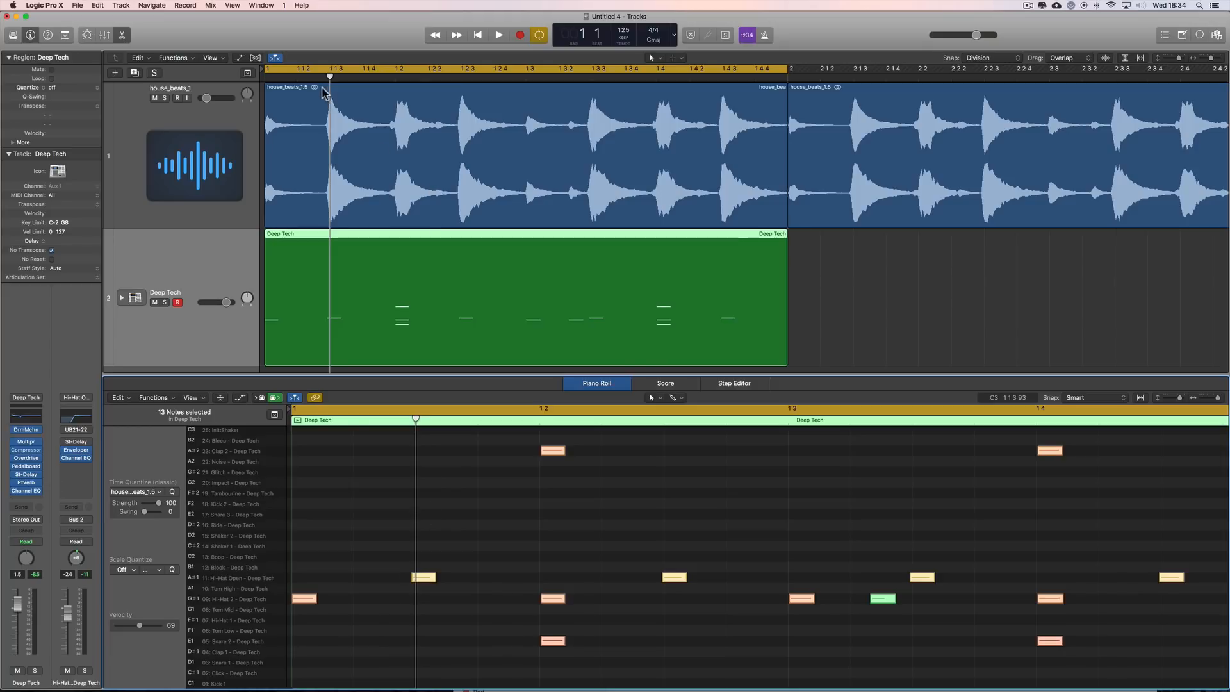
pyautogui.click(1216, 59)
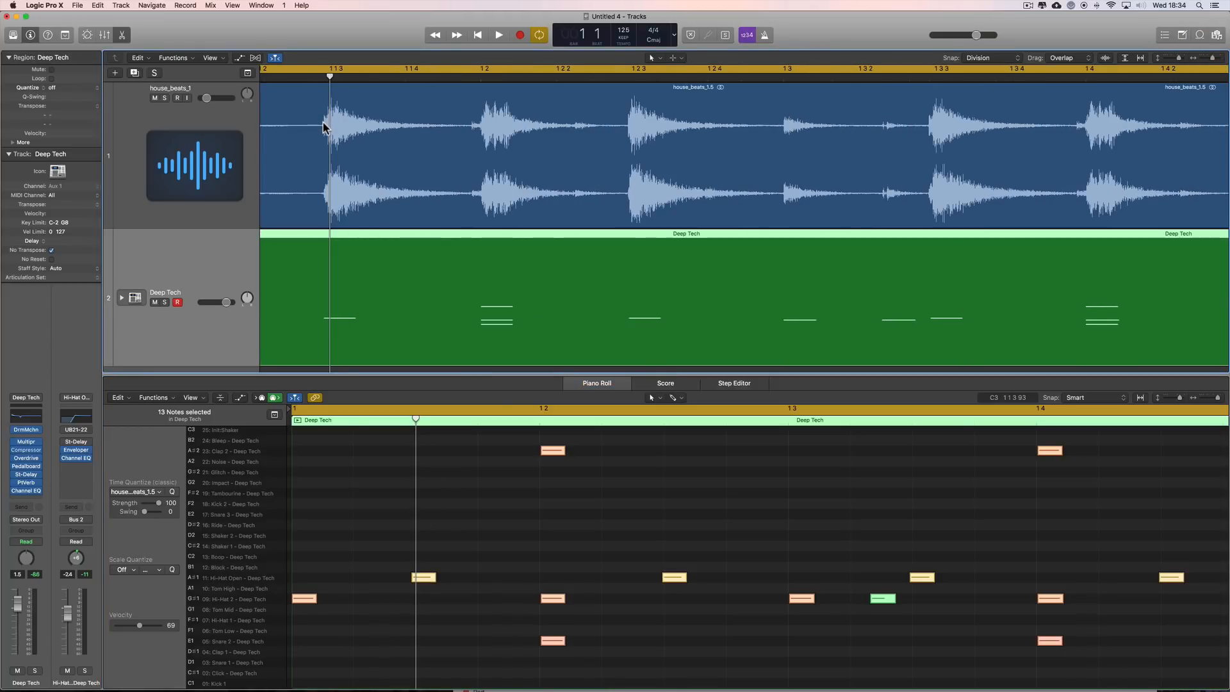
pyautogui.moveTo(344, 79); pyautogui.dragTo(934, 119)
pyautogui.hscroll(3, 878, 135)
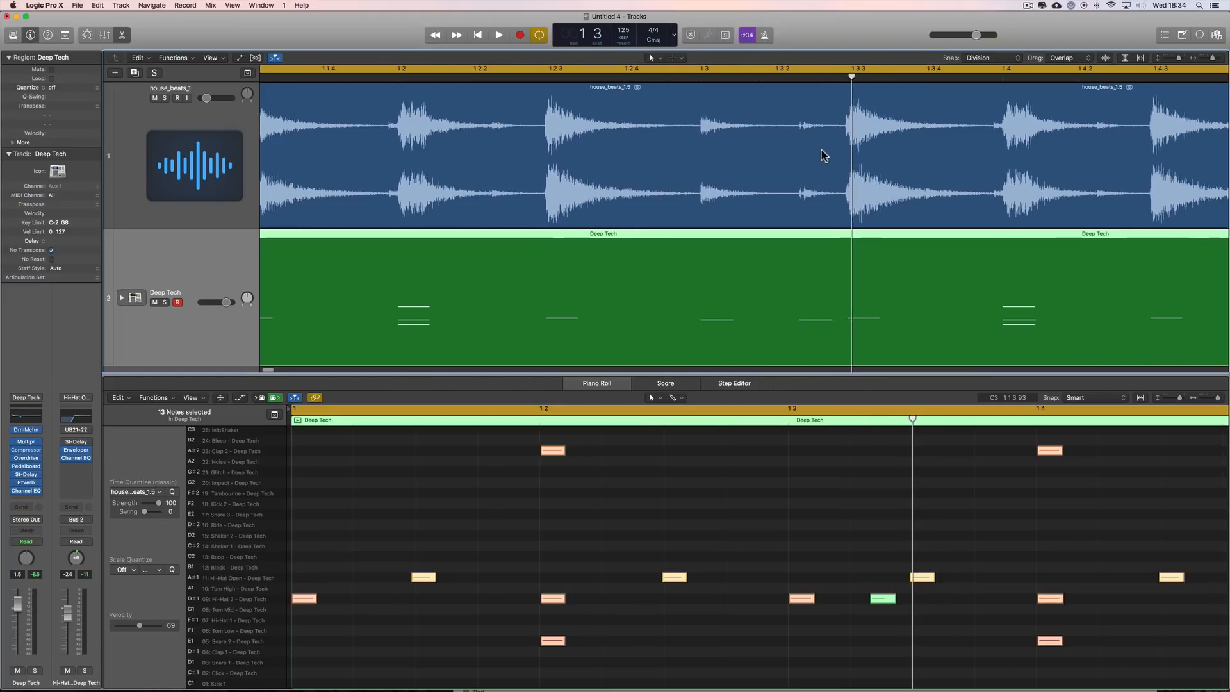
pyautogui.moveTo(852, 78); pyautogui.dragTo(851, 121)
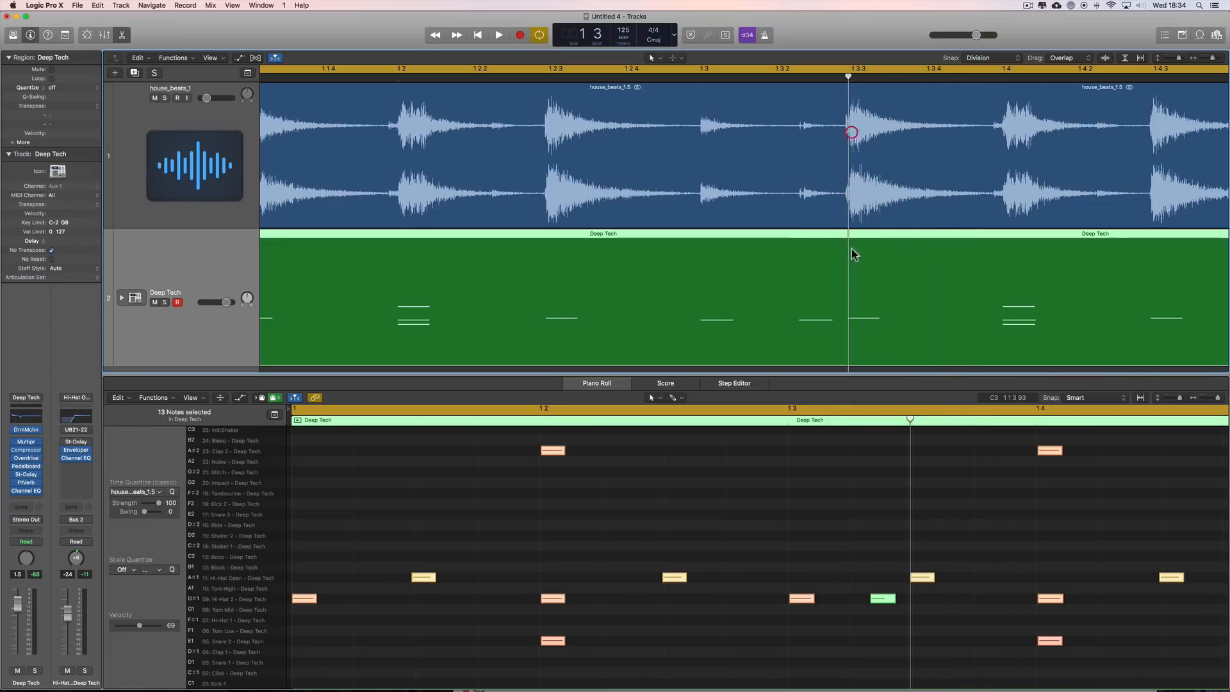
# Select the quiet Hi-Hat 2 note after beat 3 and switch to the Pencil tool.
pyautogui.click(616, 561)
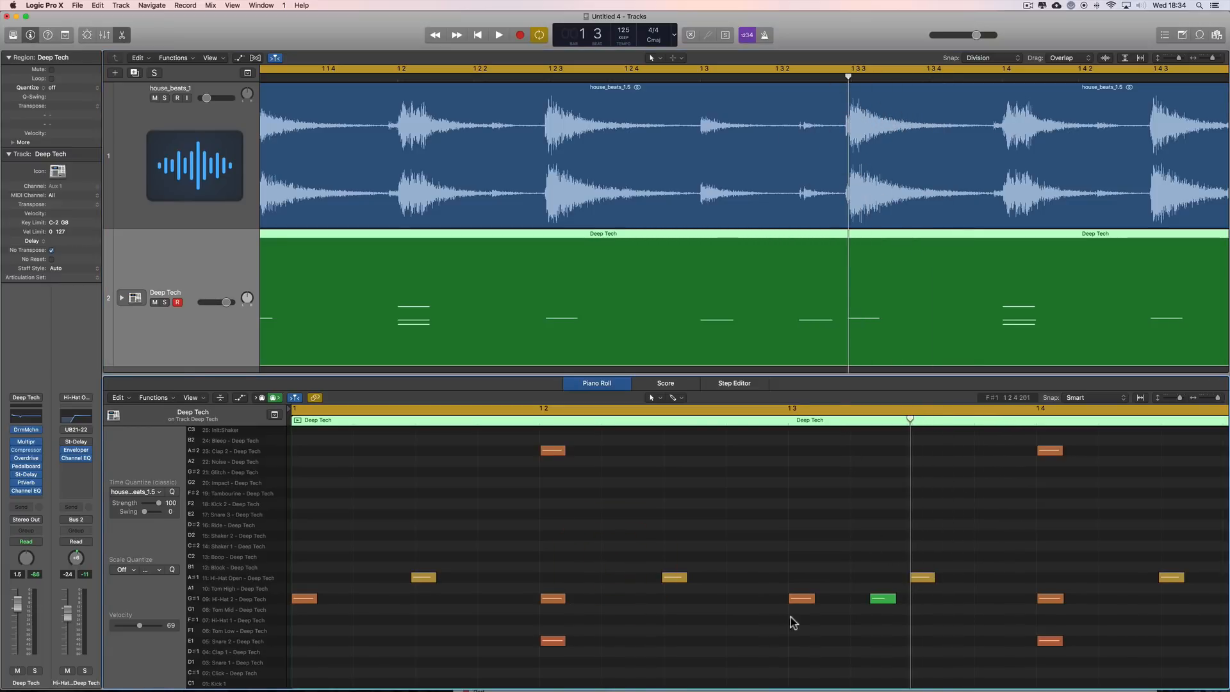
pyautogui.click(884, 602)
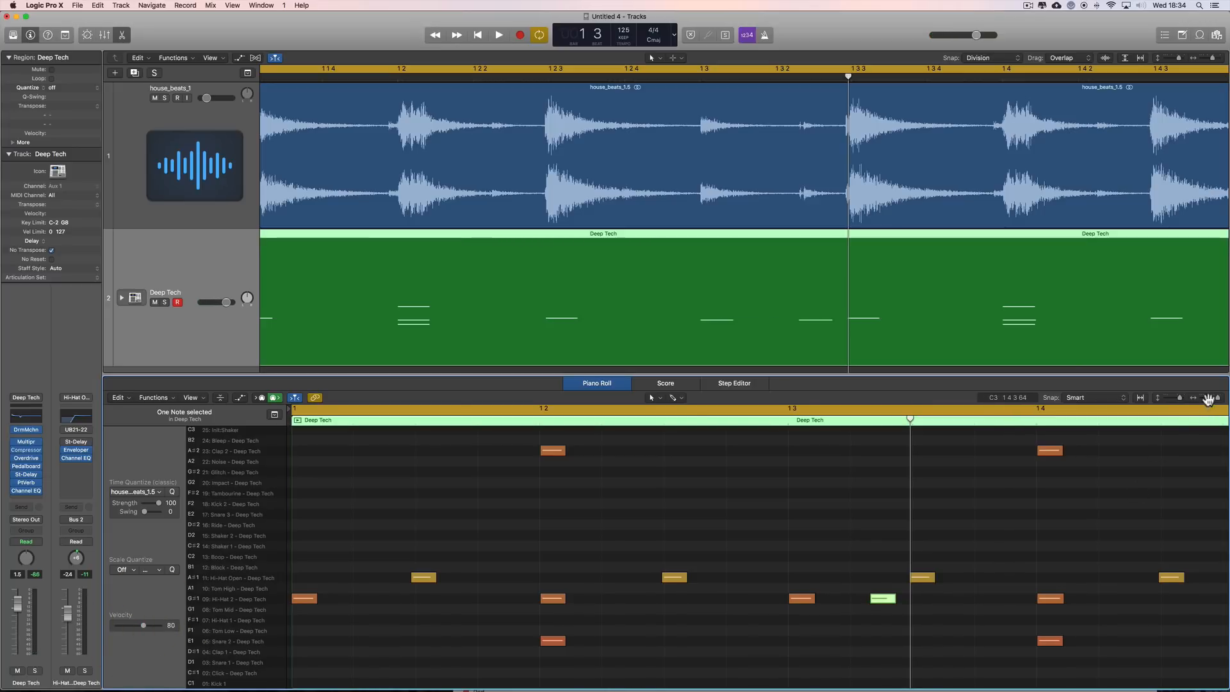
pyautogui.moveTo(1216, 398); pyautogui.dragTo(1199, 384)
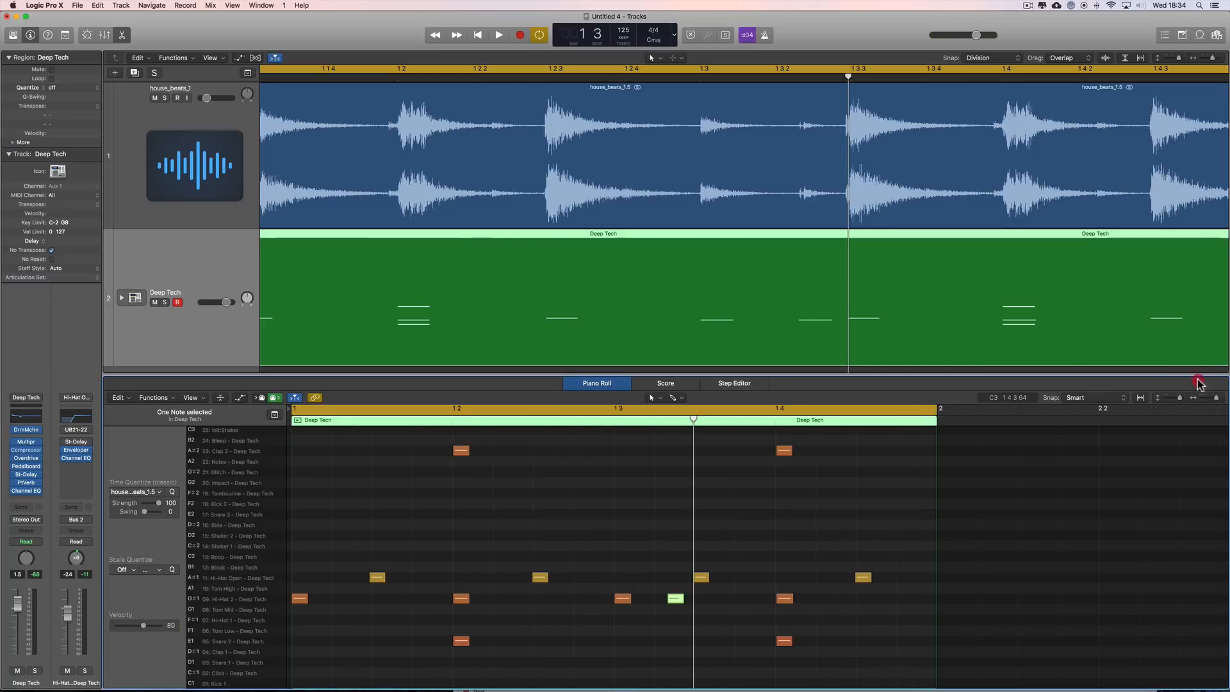
pyautogui.click(1203, 59)
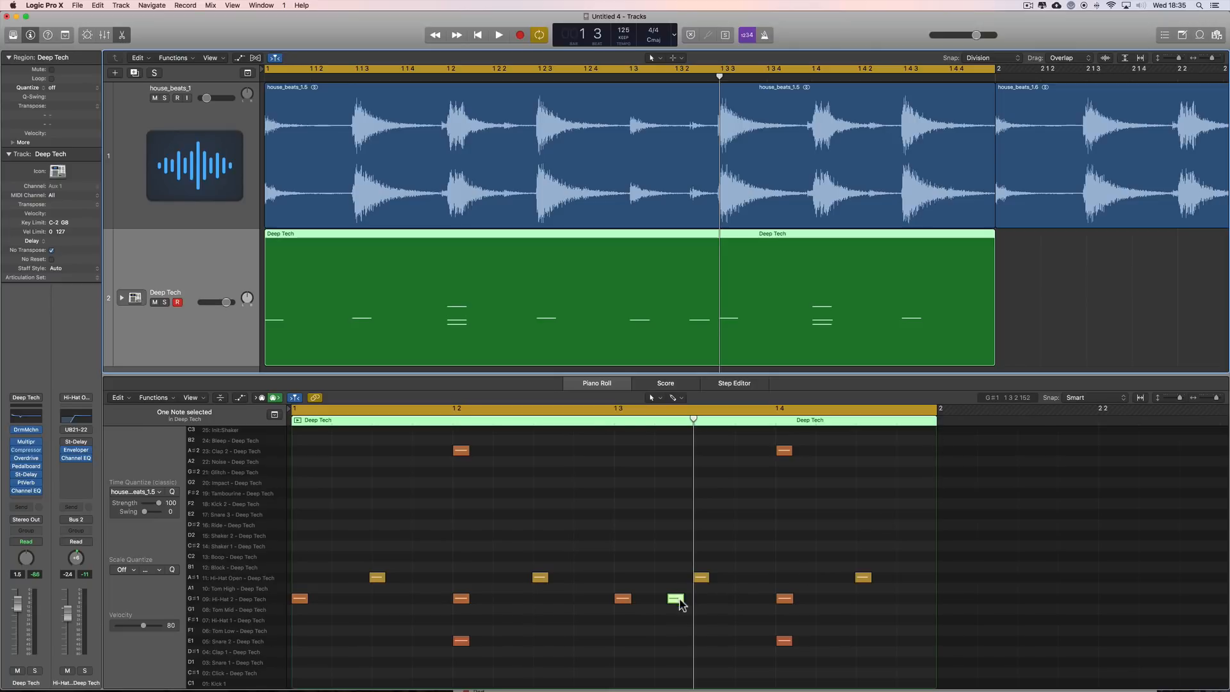
pyautogui.click(671, 598)
pyautogui.click(675, 596)
pyautogui.click(674, 601)
pyautogui.click(675, 601)
pyautogui.rightClick(726, 619)
pyautogui.click(737, 629)
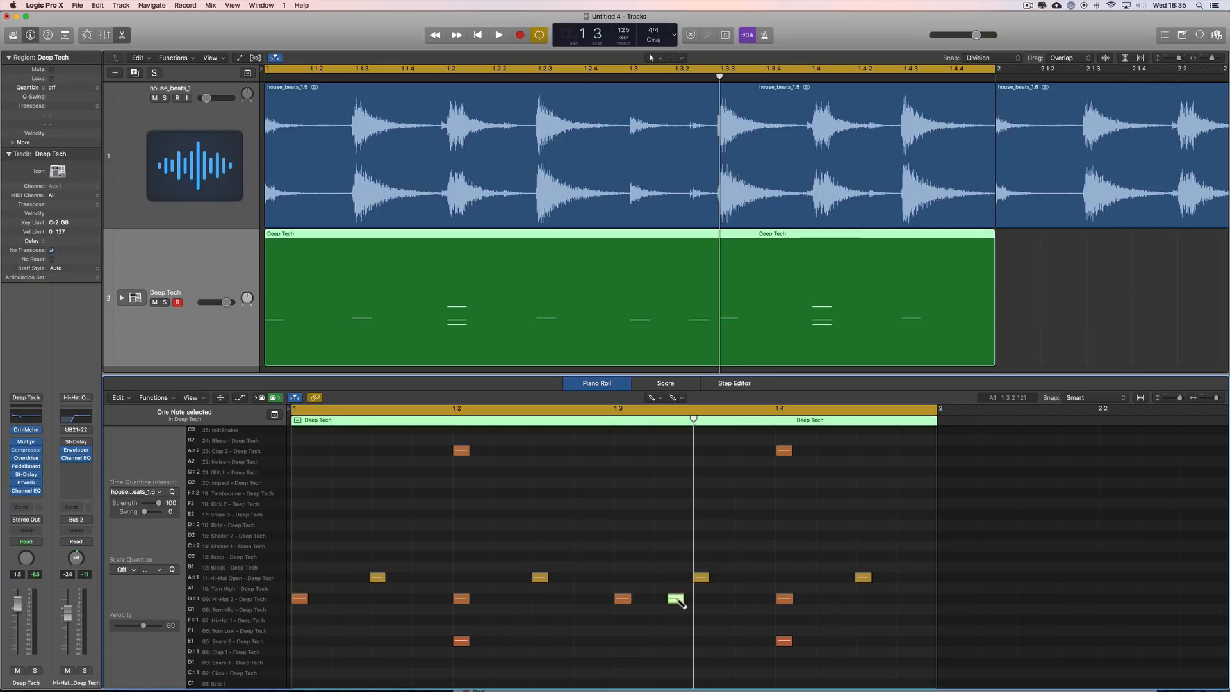
pyautogui.click(742, 600)
pyautogui.moveTo(743, 600); pyautogui.dragTo(756, 599)
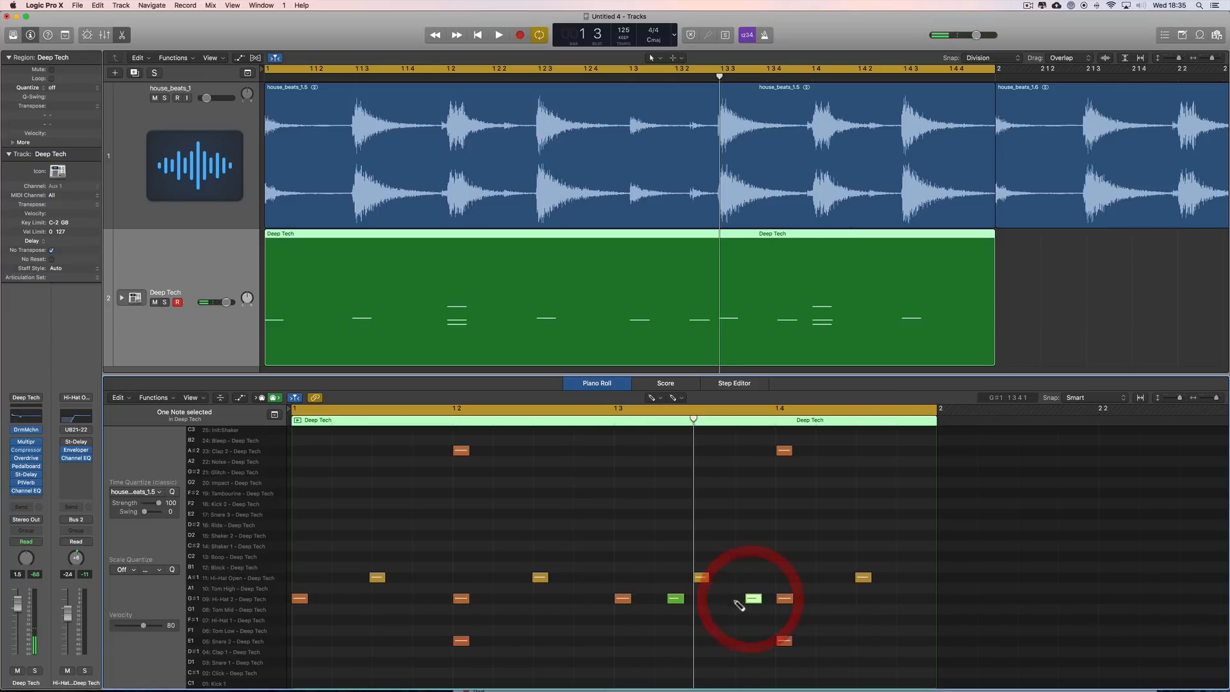
pyautogui.press('Delete')
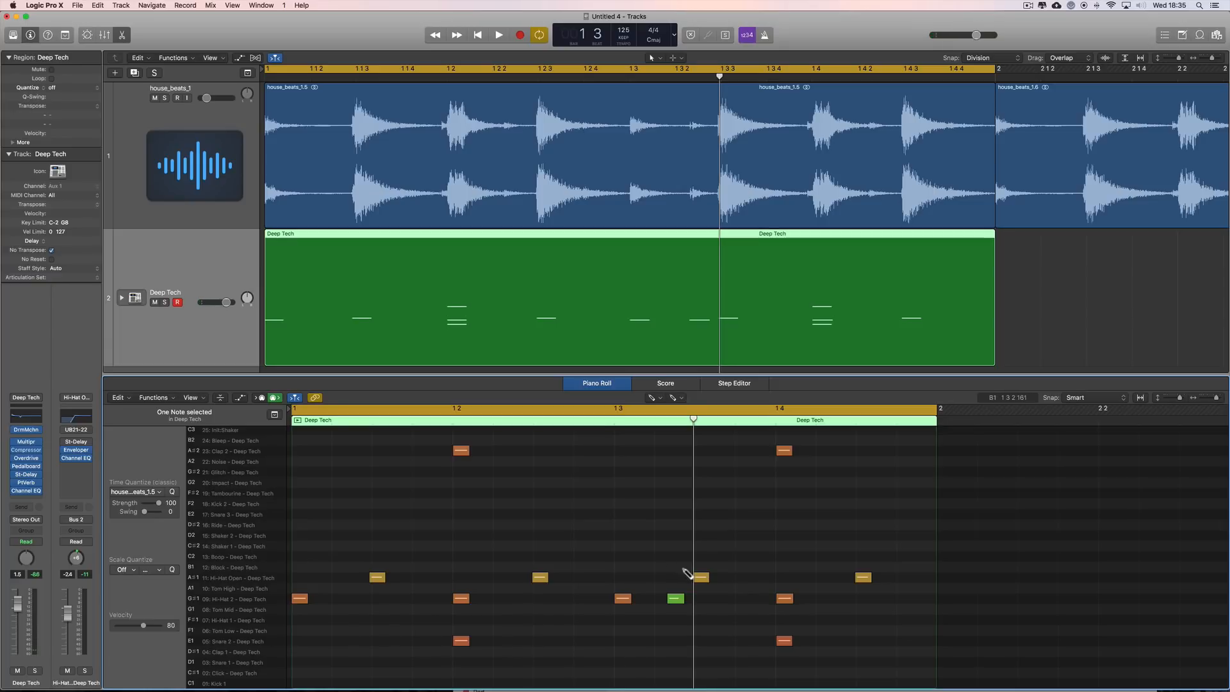
# Select the quiet Hi-Hat 2 note after beat 3, play the loop and set the house_beats_1 track's volume to -12.2 dB.
pyautogui.click(676, 598)
pyautogui.press('space')
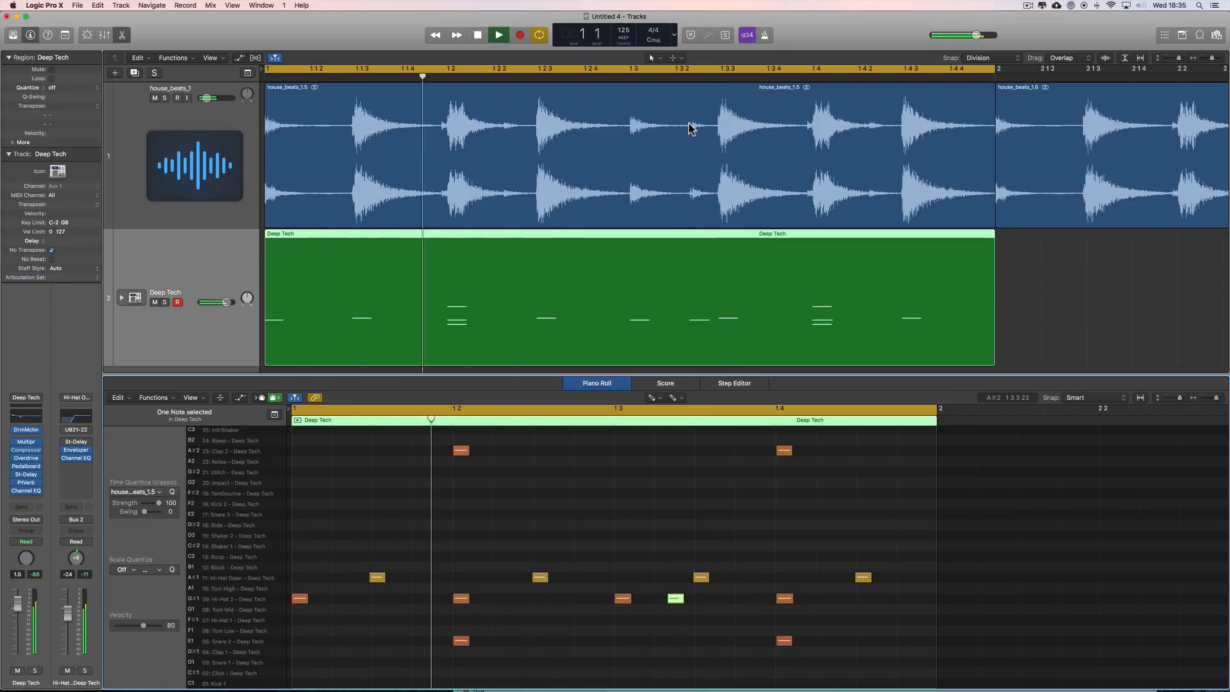
pyautogui.click(226, 97)
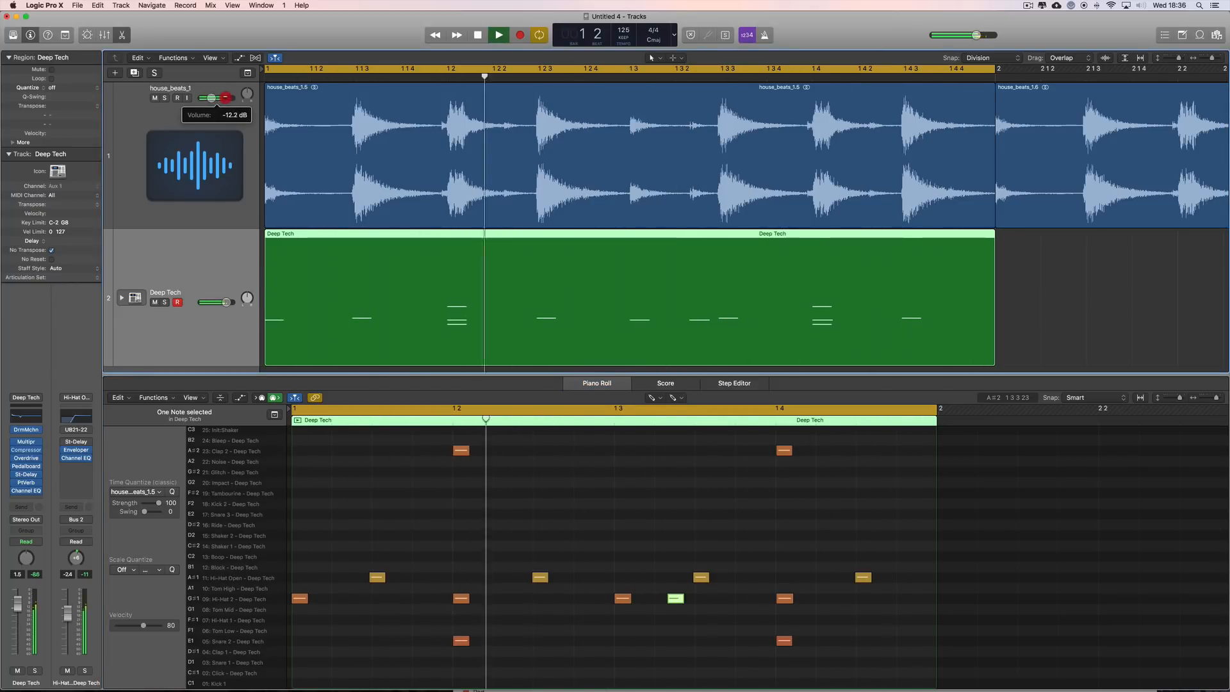
# Draw a Hi-Hat 2 note at the loop's quiet hit after beat 4 and quantize it to the house_beats_1.5 groove.
pyautogui.click(871, 80)
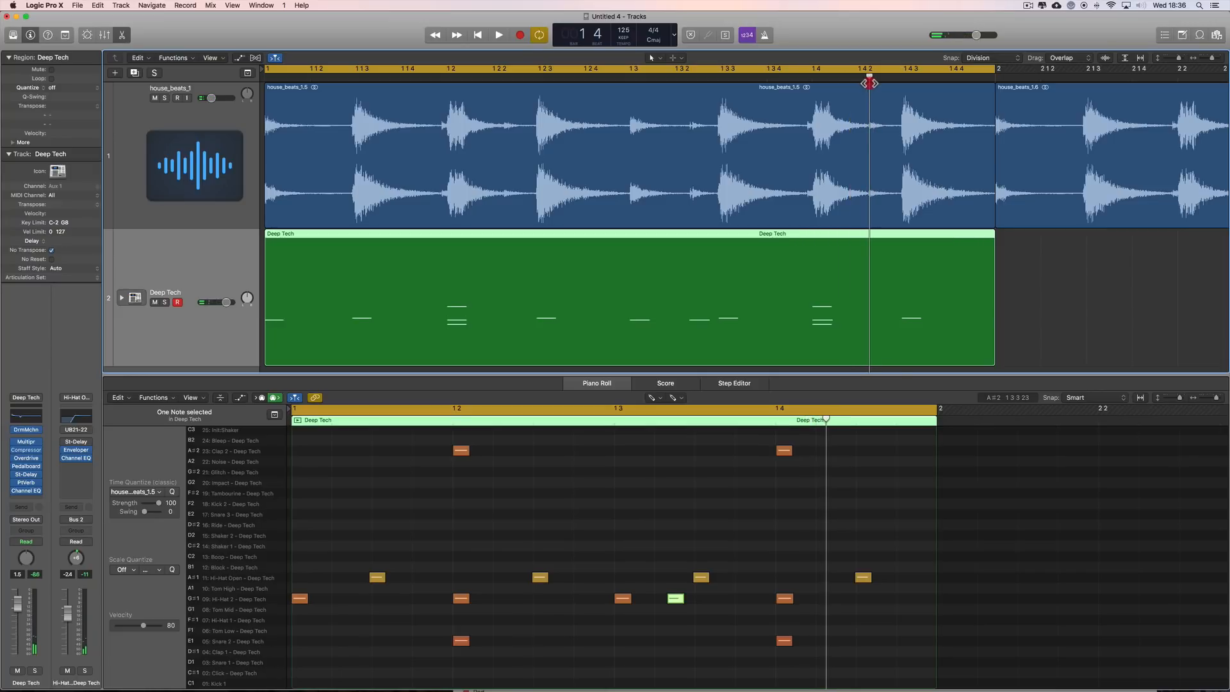
pyautogui.click(869, 80)
pyautogui.click(825, 598)
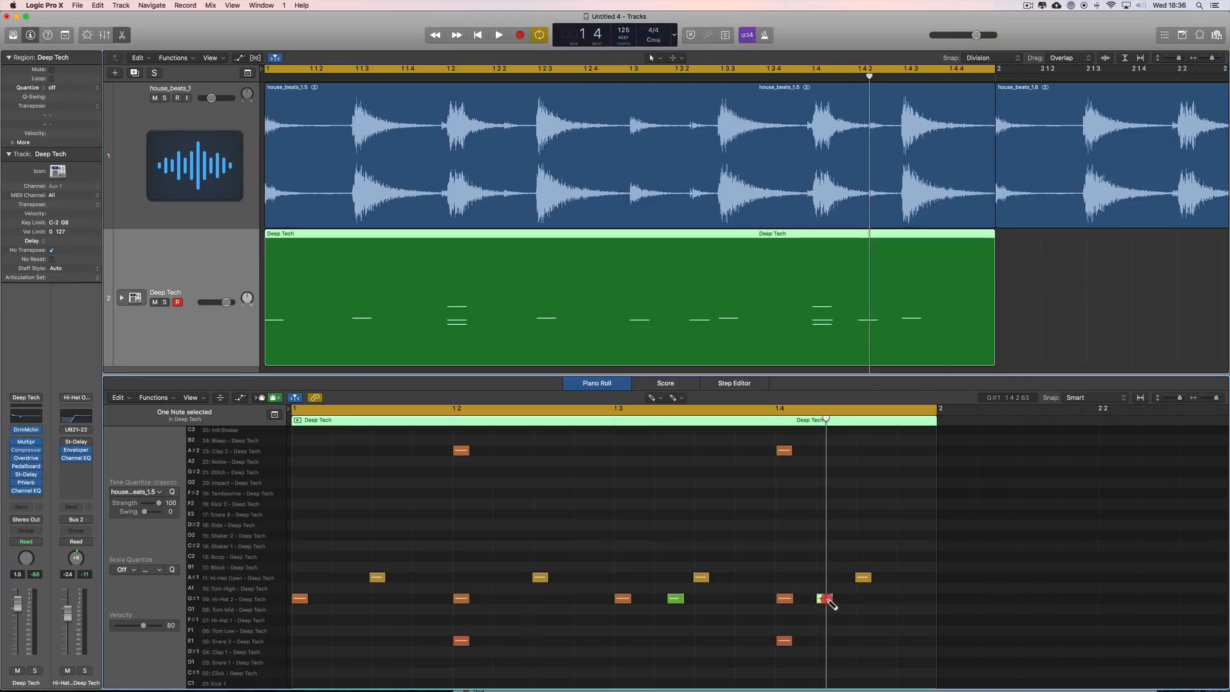
pyautogui.click(171, 493)
# Draw a Hi-Hat 2 note at the loop's quiet hit after beat 2 and quantize it to the house_beats_1.5 groove.
pyautogui.click(505, 80)
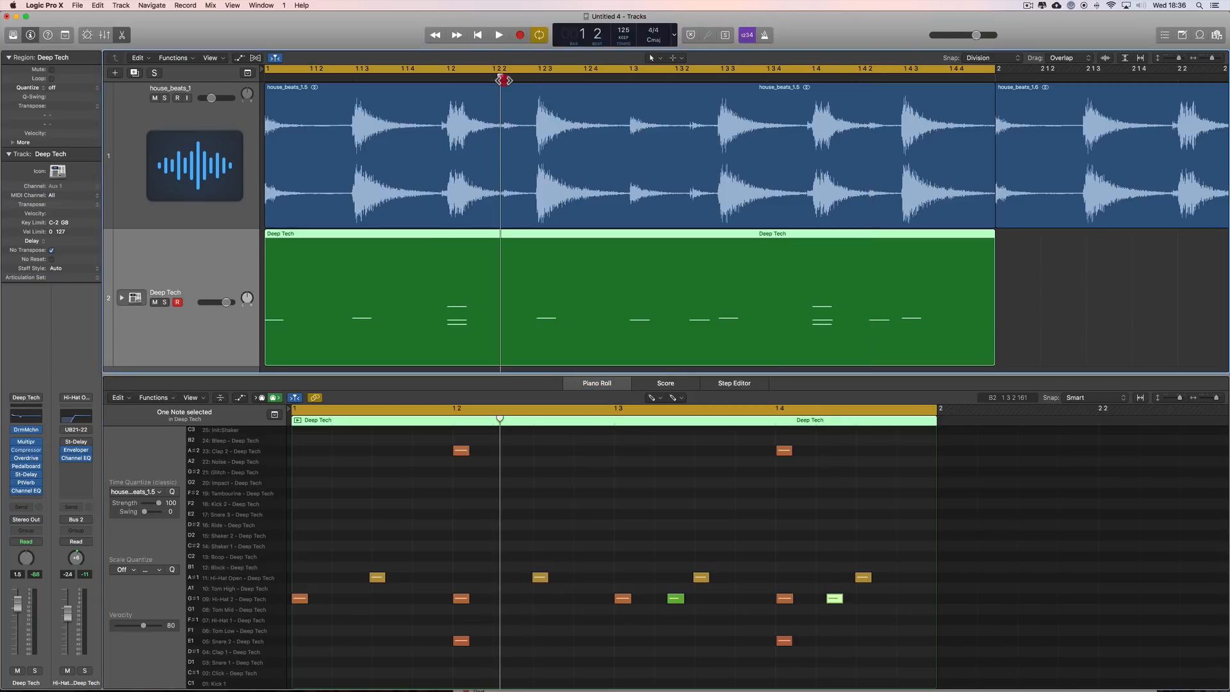
pyautogui.moveTo(502, 80); pyautogui.dragTo(504, 80)
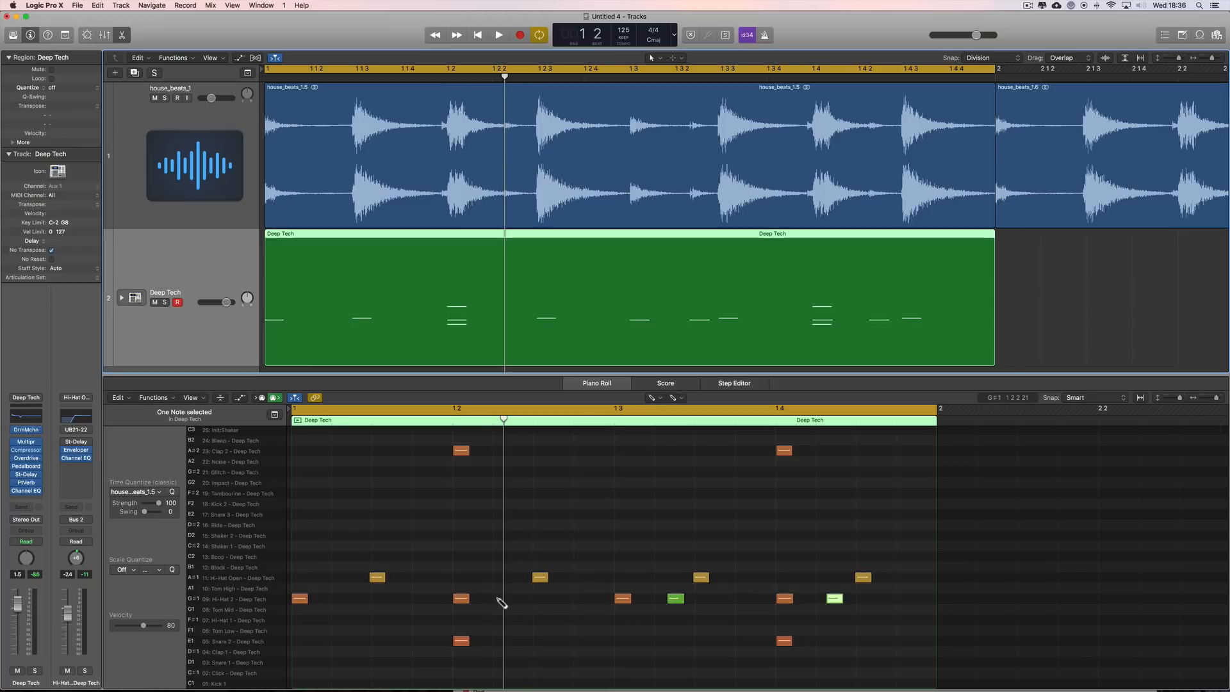
pyautogui.click(503, 599)
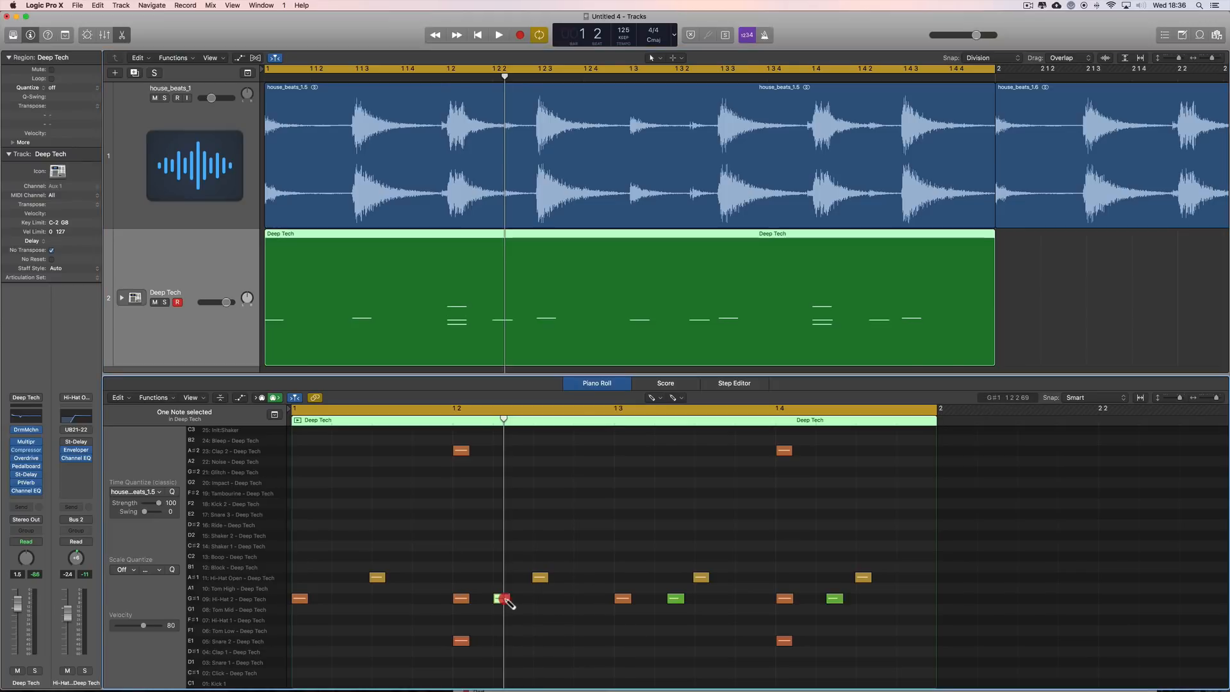
pyautogui.click(171, 492)
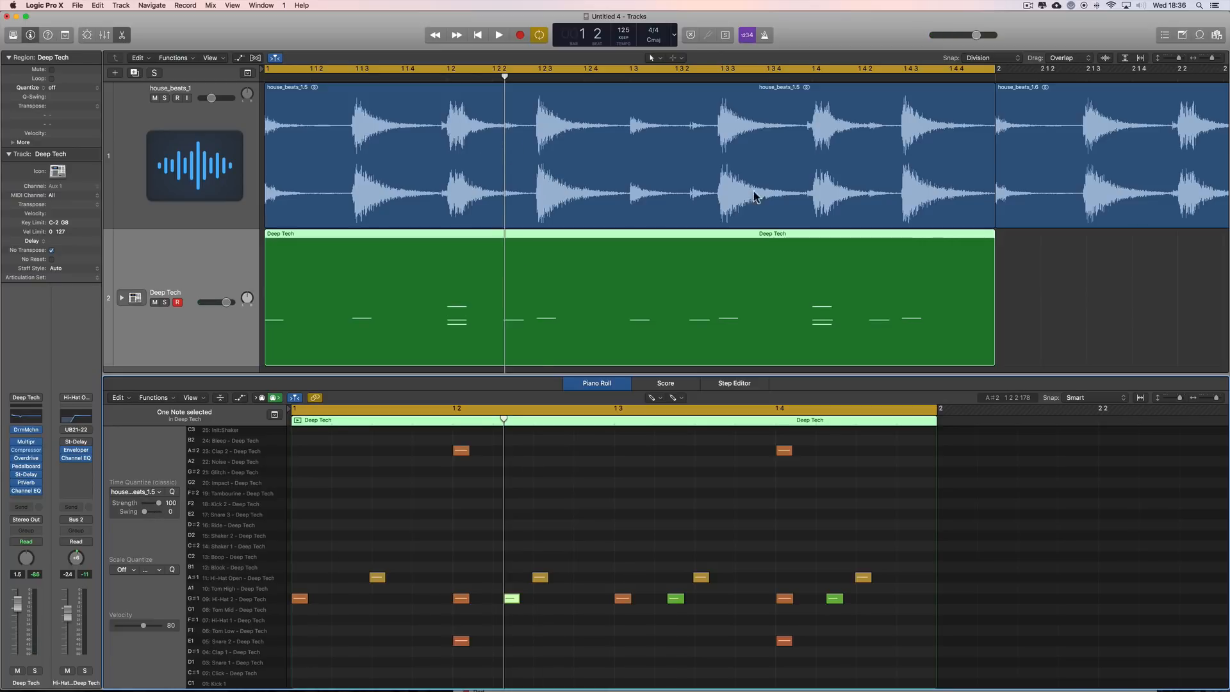
# Play the beat along with the loop, stop playback and turn down the house_beats_1 track's volume.
pyautogui.press('space')
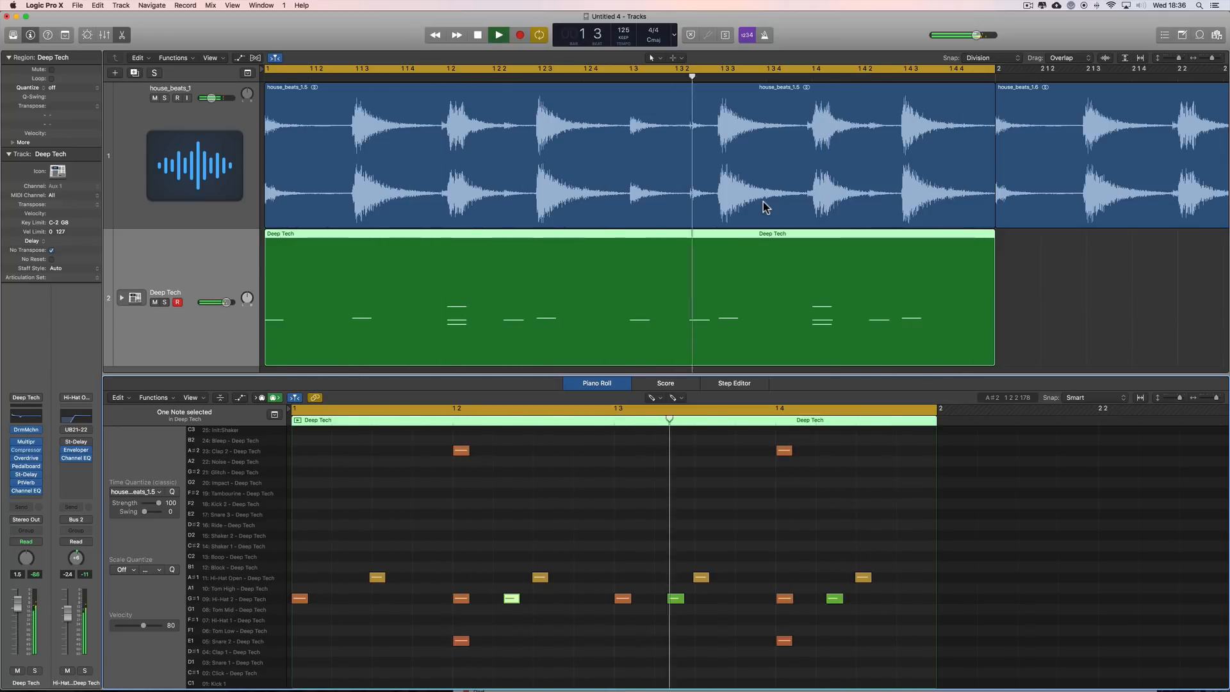
pyautogui.press('space')
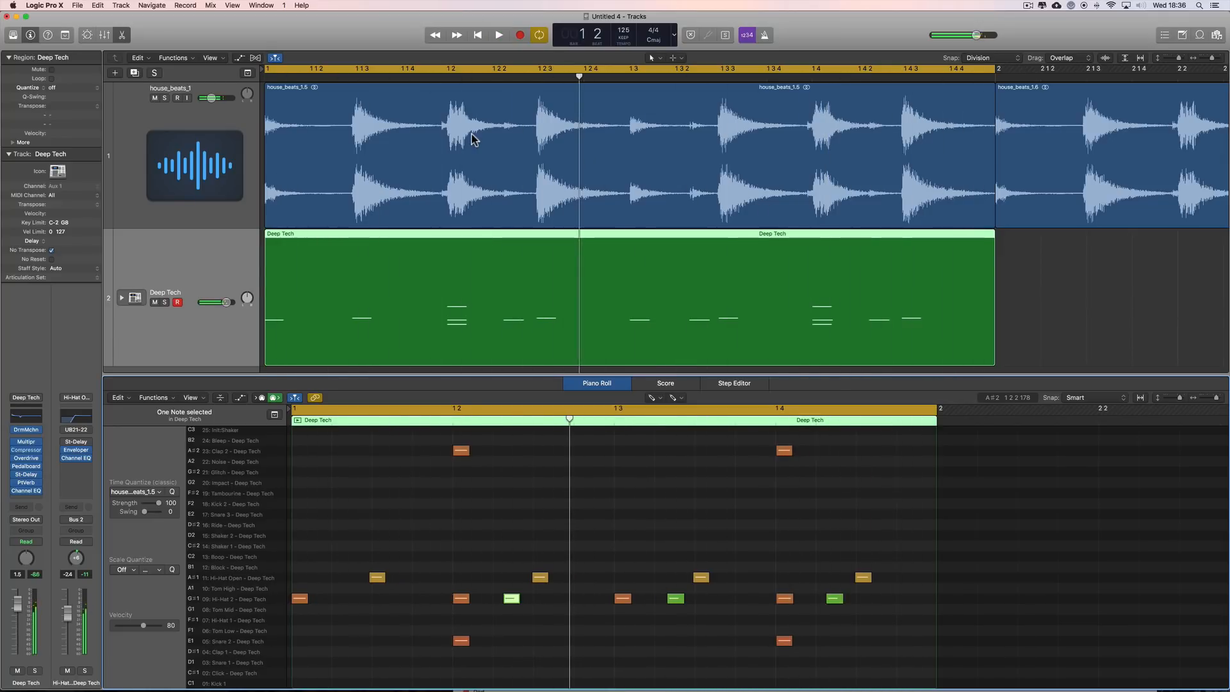
pyautogui.moveTo(198, 93); pyautogui.dragTo(181, 101)
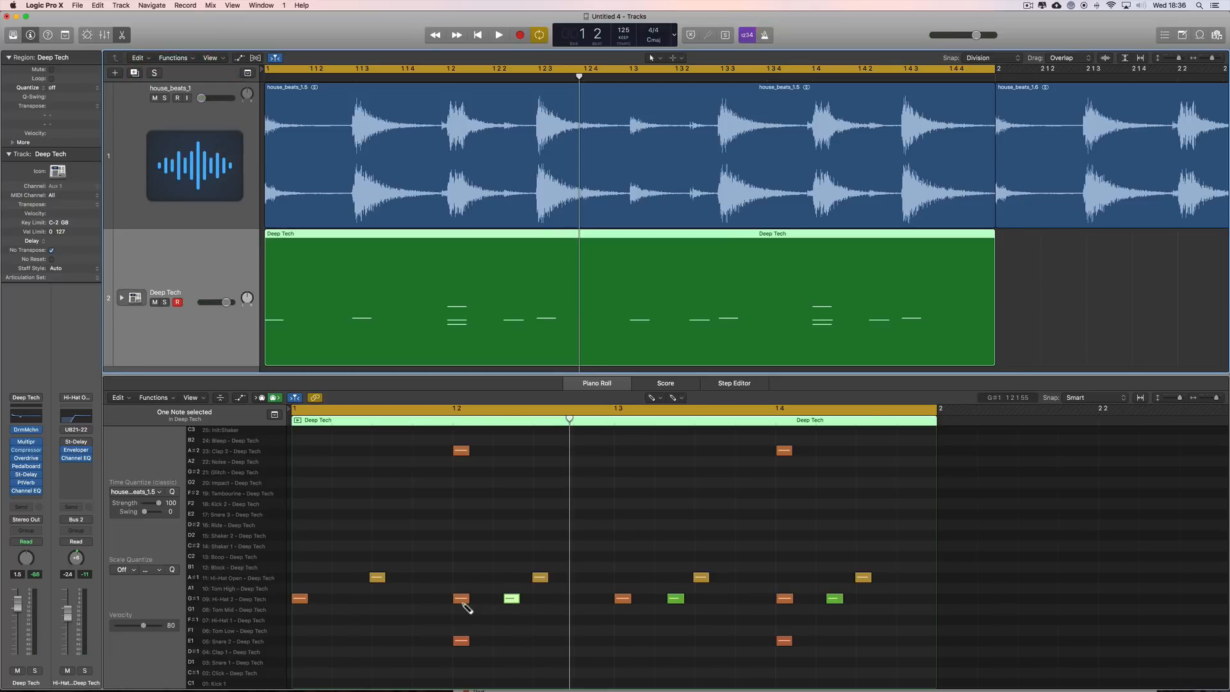
# Audition the Hi-Hat Open and Hi-Hat 2 notes in bar 1 and play the beat along with the loop.
pyautogui.click(539, 579)
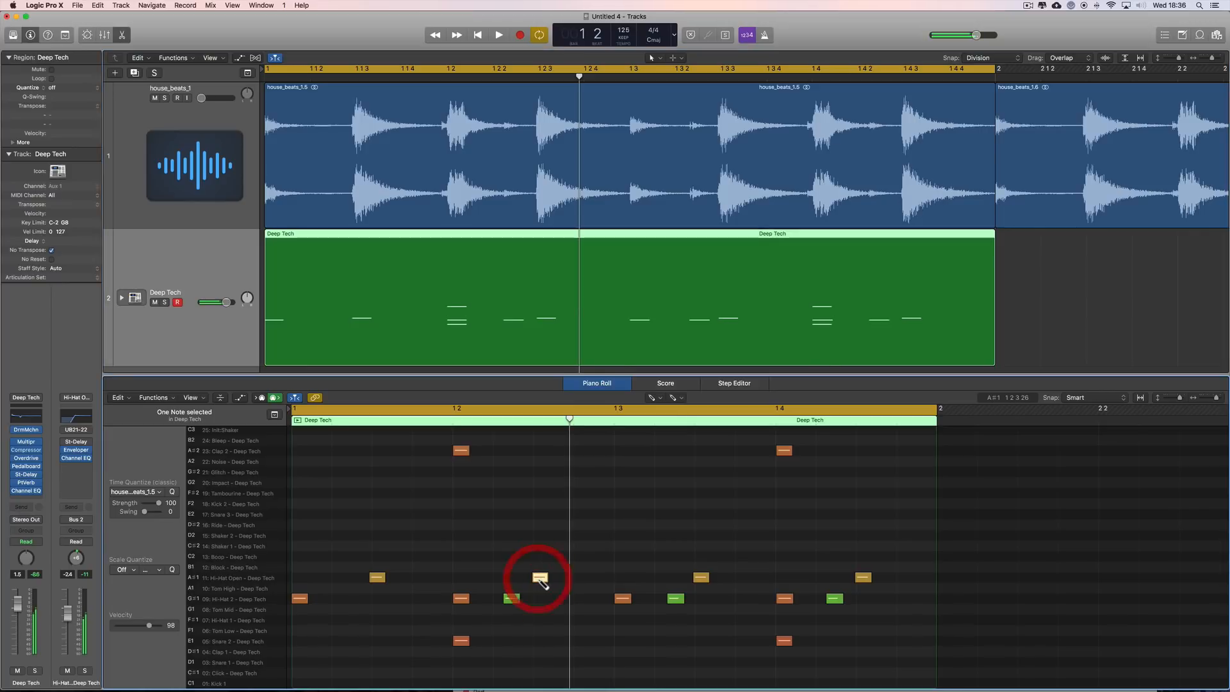
pyautogui.click(623, 598)
pyautogui.click(677, 597)
pyautogui.click(701, 577)
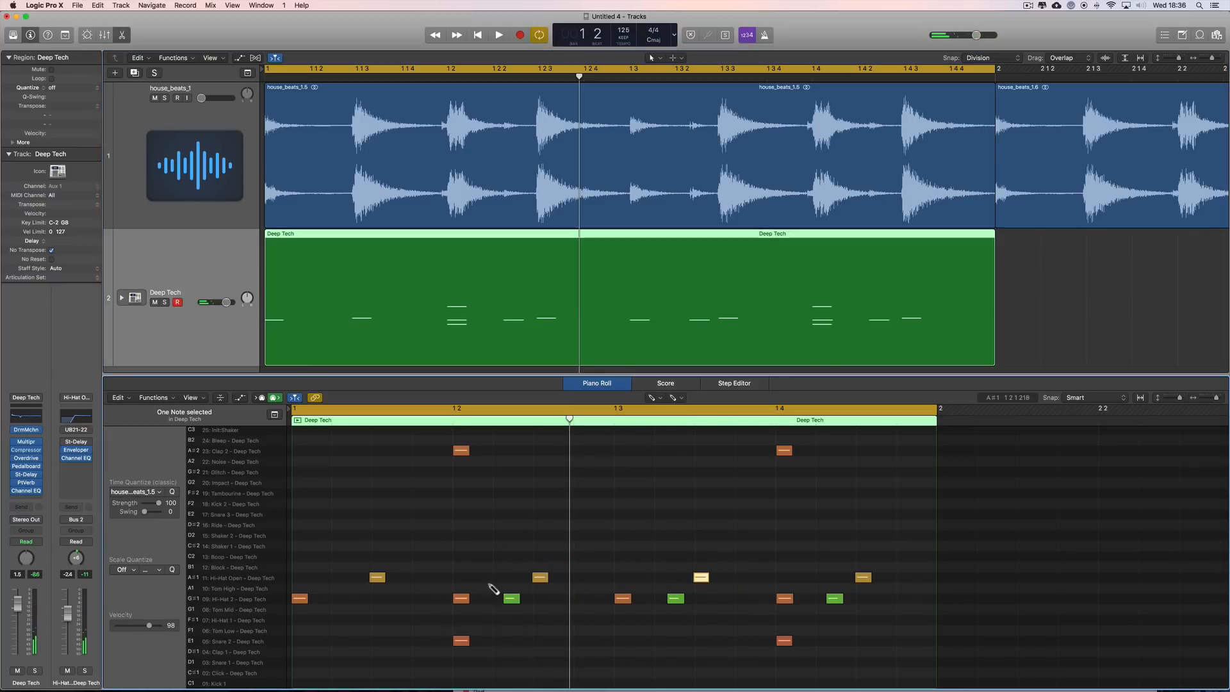
pyautogui.click(464, 600)
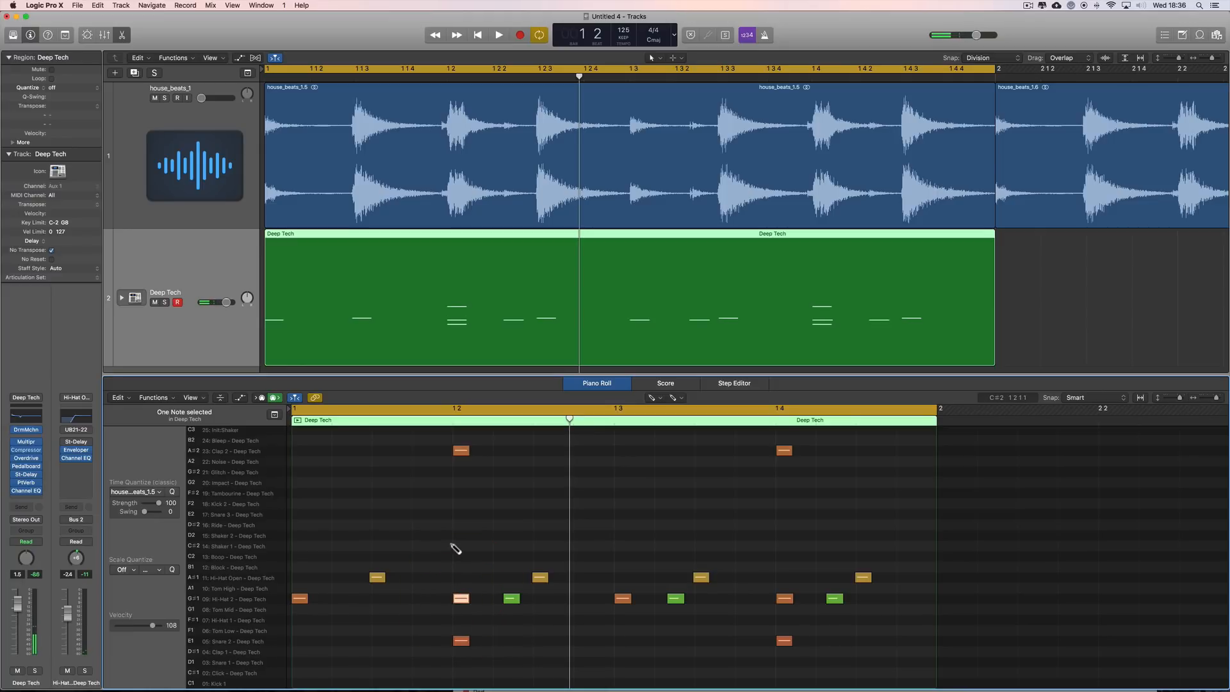
pyautogui.click(539, 578)
pyautogui.press('space')
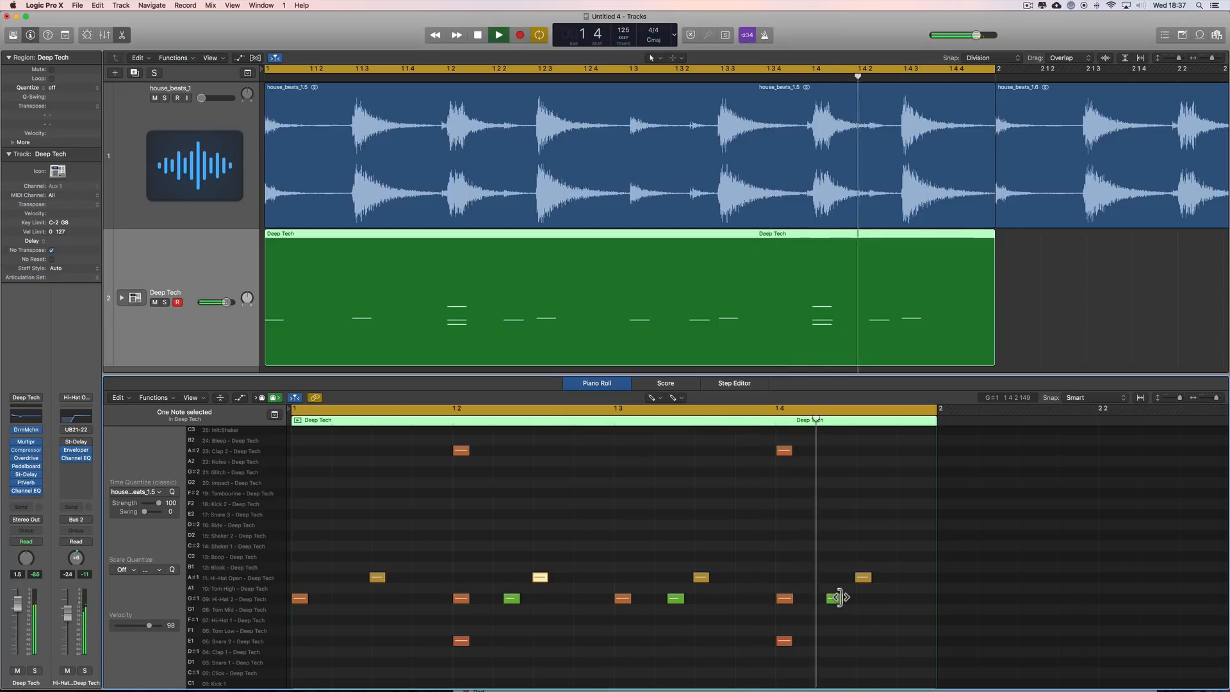
pyautogui.press('space')
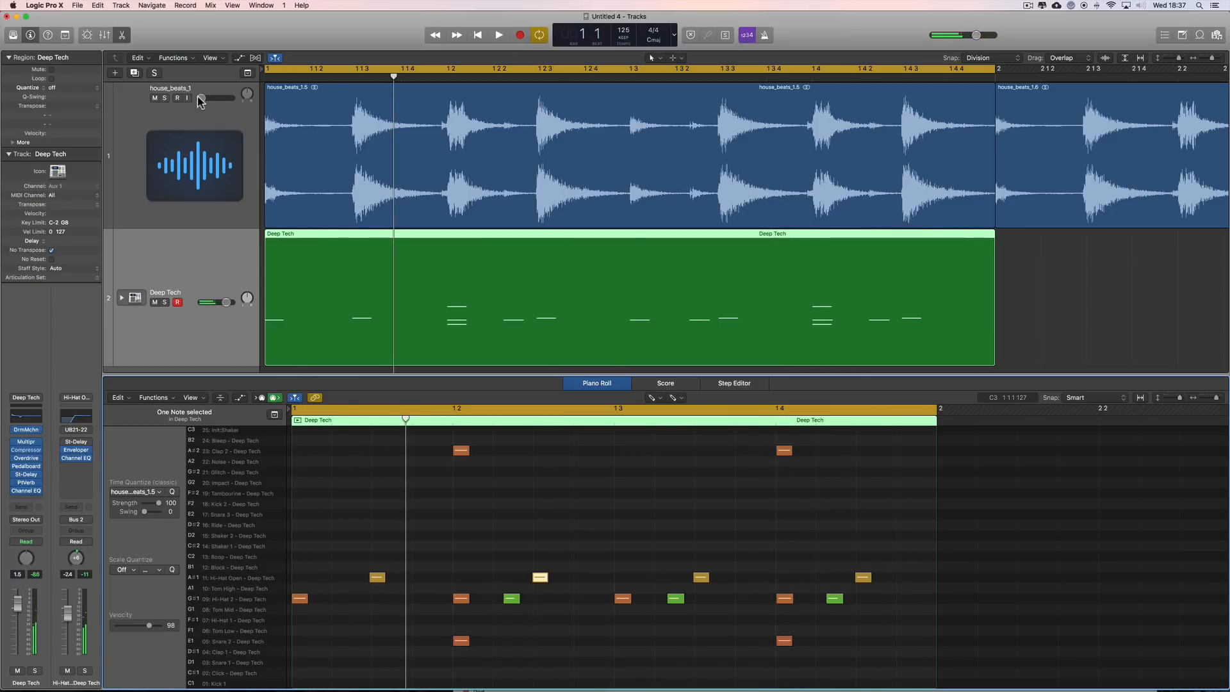
# Set the house_beats_1 track's volume to -2.9 dB, mute the Deep Tech track and play the loop on its own.
pyautogui.moveTo(200, 101); pyautogui.dragTo(221, 98)
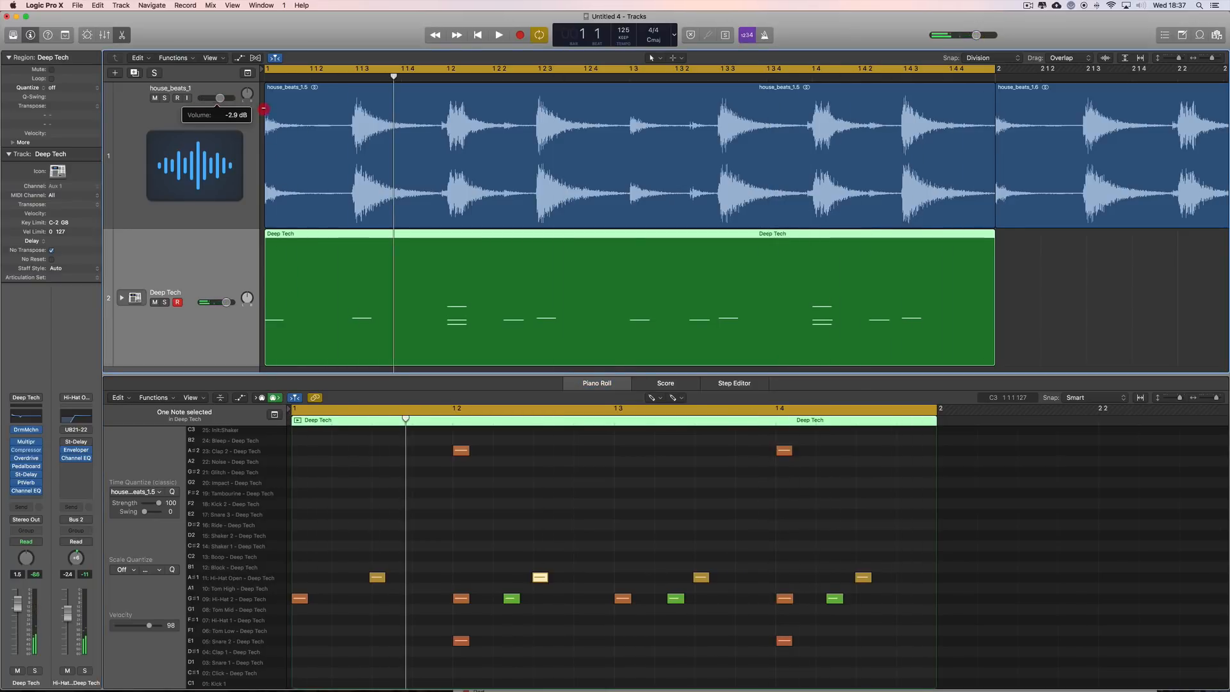
pyautogui.click(156, 303)
pyautogui.press('space')
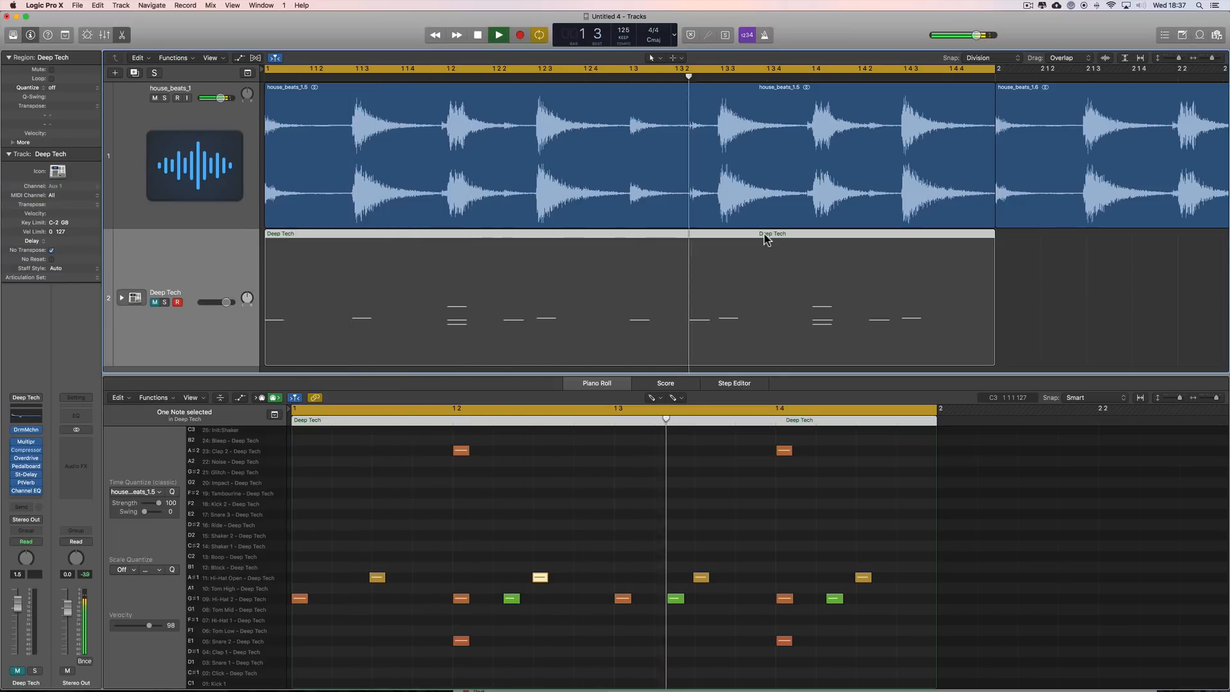
pyautogui.press('space')
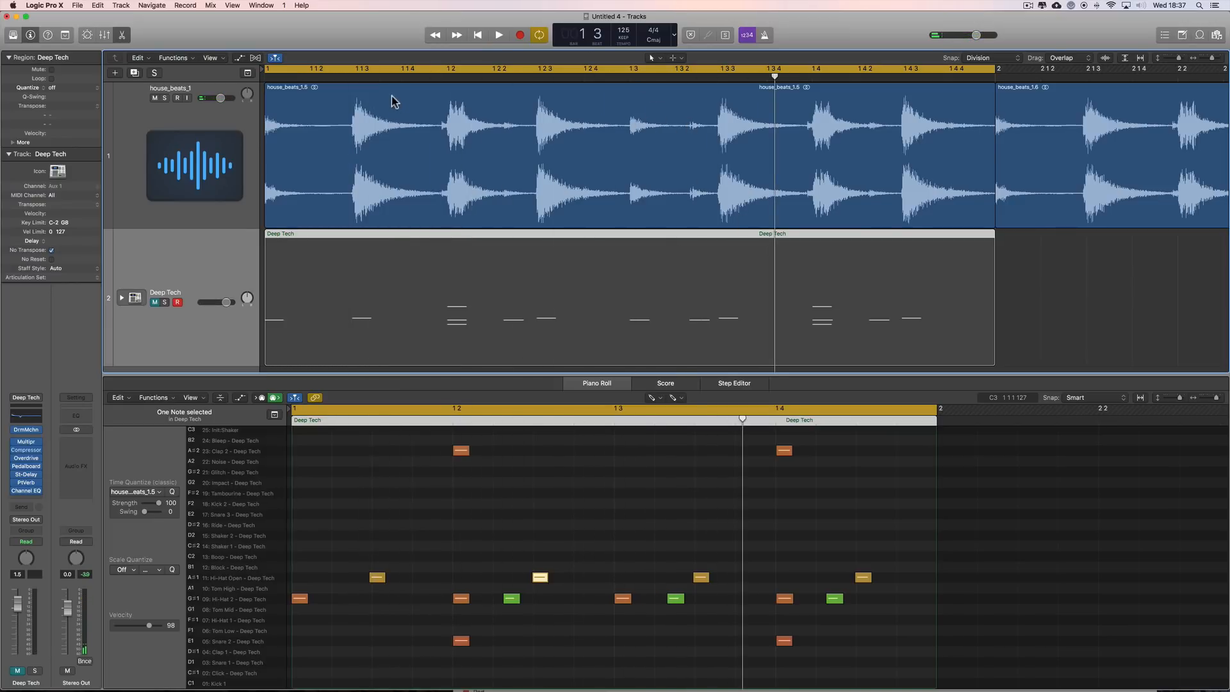
pyautogui.press('space')
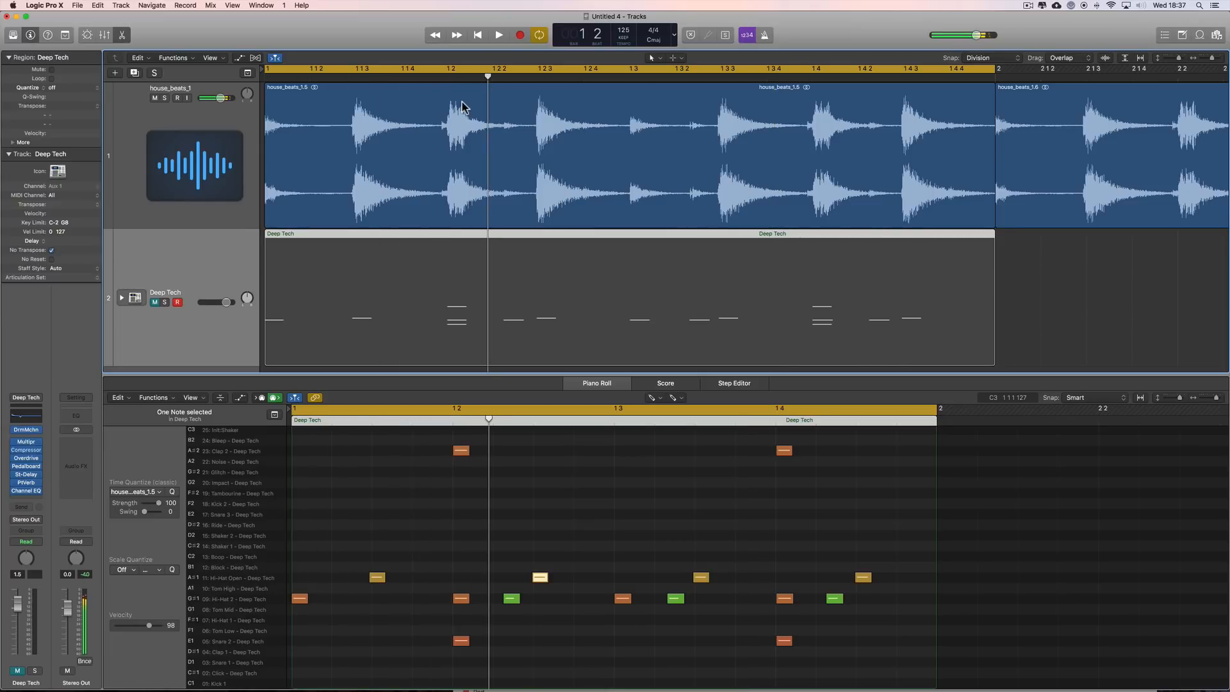
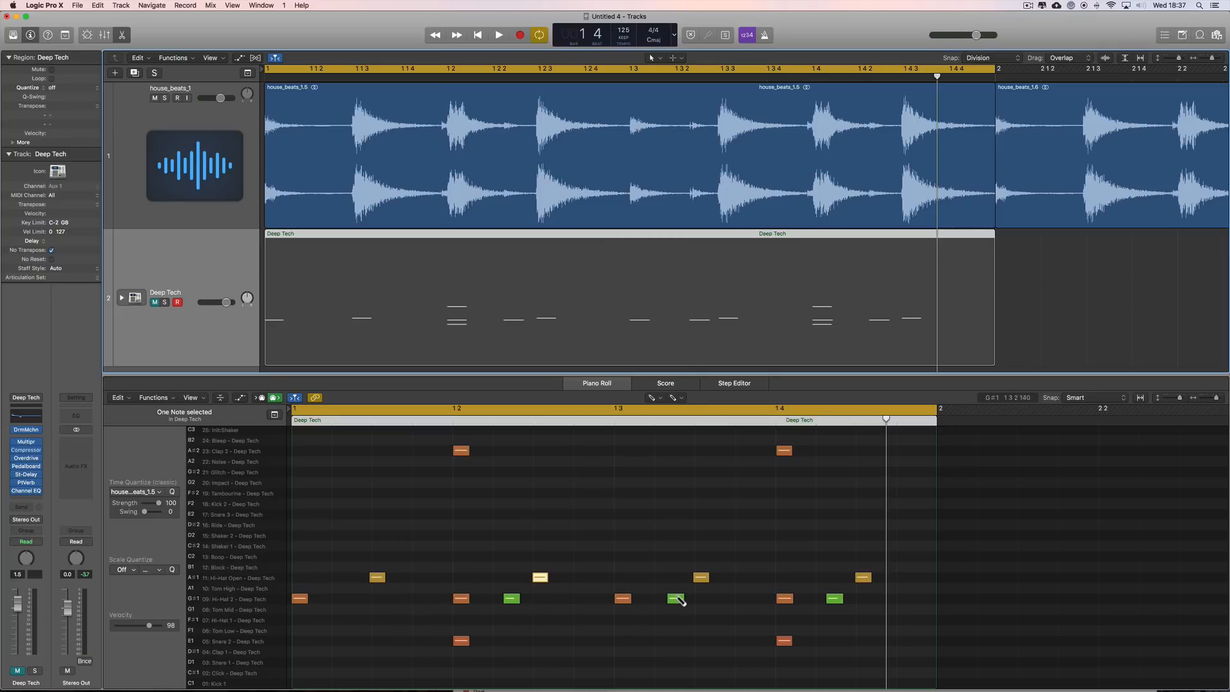
# Unmute Deep Tech and draw Clap 2 notes on beat 3 and at the quiet hit after it, quantized to the house_beats_1.5 groove.
pyautogui.click(622, 451)
pyautogui.click(703, 451)
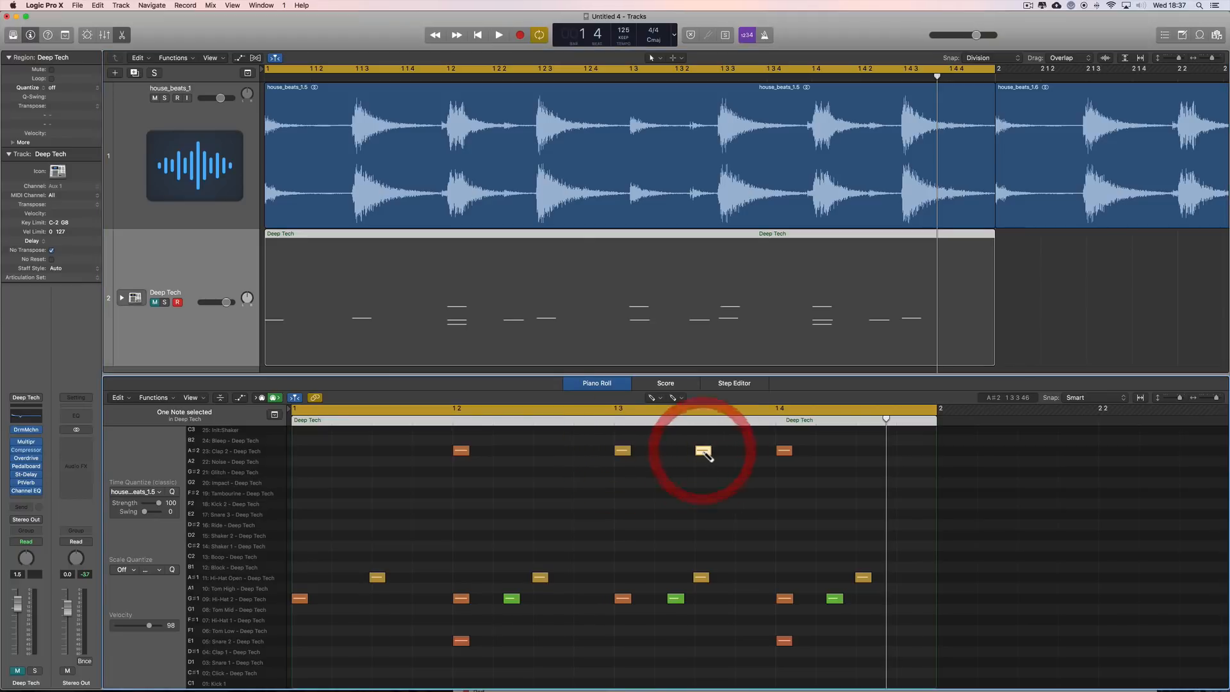
pyautogui.click(155, 303)
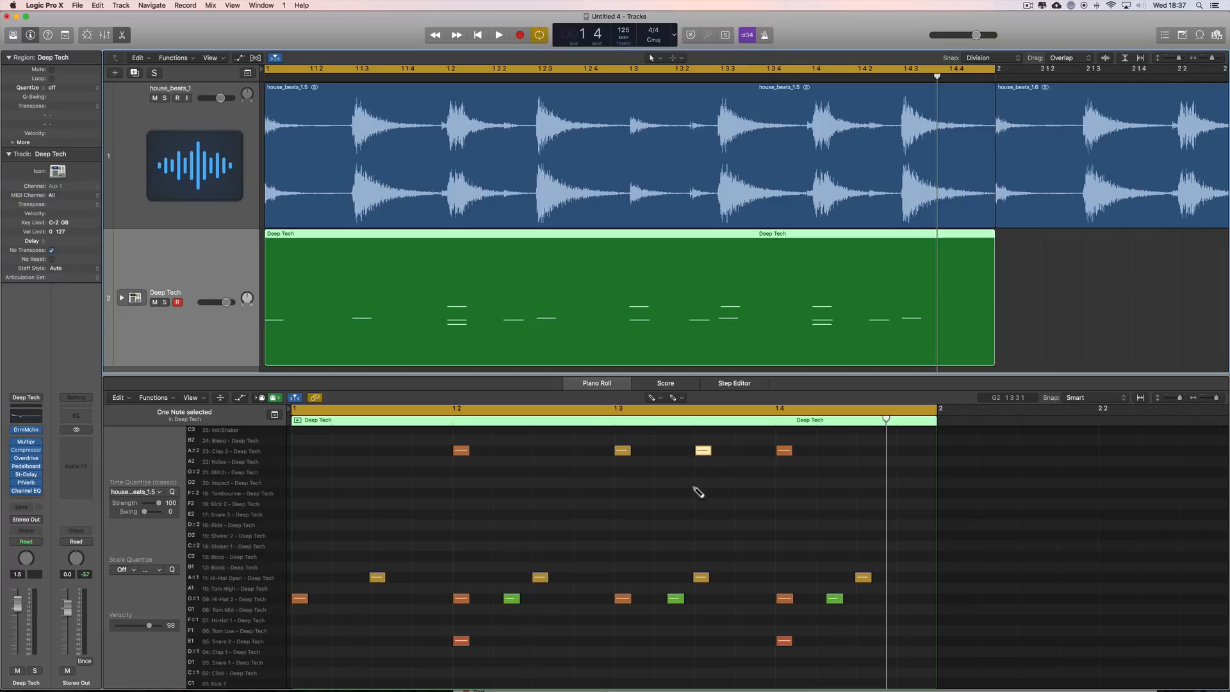
pyautogui.moveTo(700, 450); pyautogui.dragTo(674, 457)
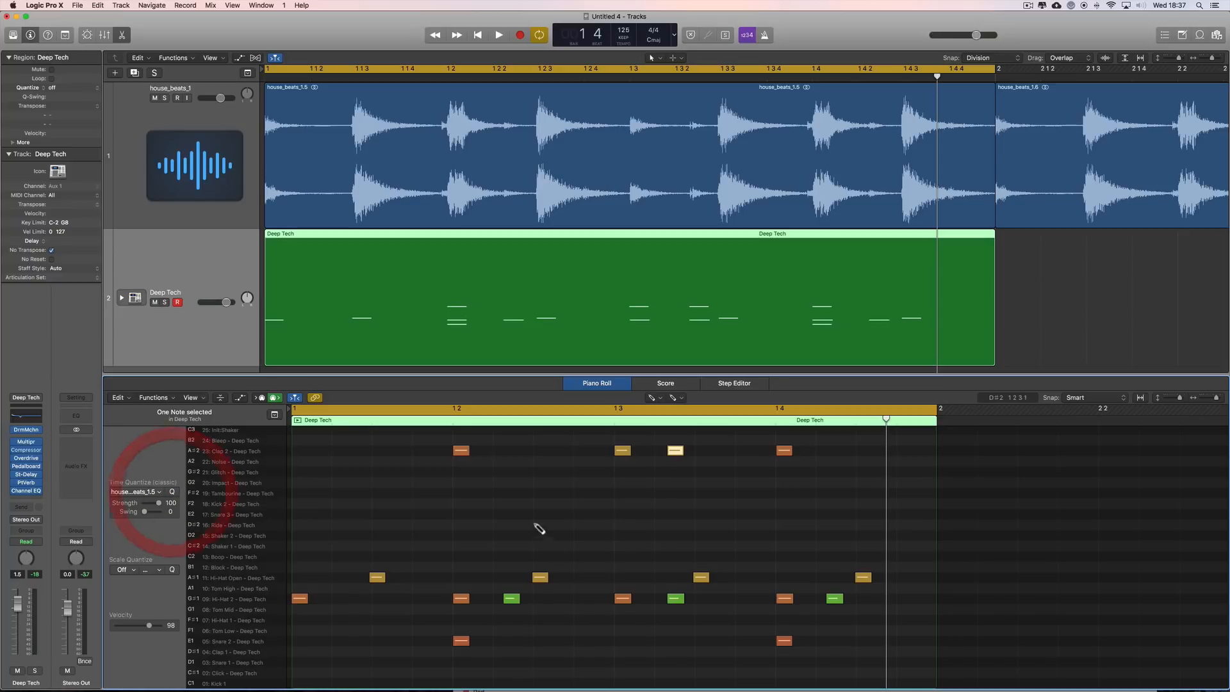
# Select the two new Clap 2 notes around beat 3, set their velocity to 50 and play the beat.
pyautogui.press('t')
pyautogui.click(620, 502)
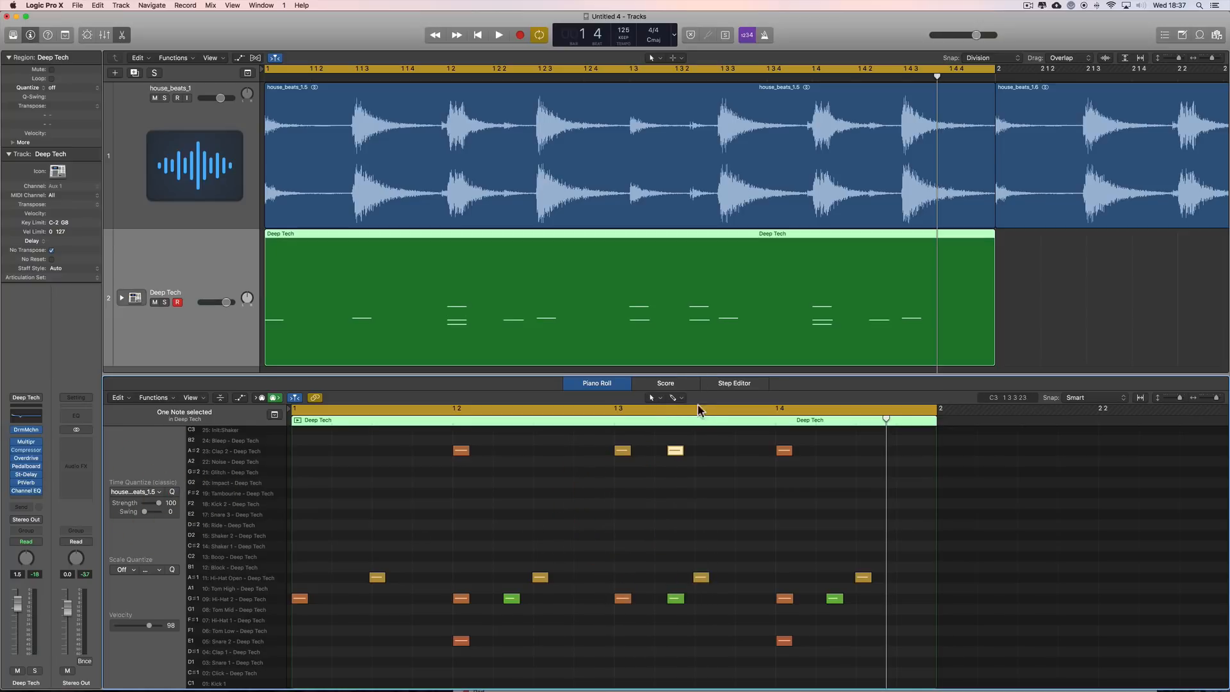
pyautogui.keyDown('shift'); pyautogui.click(622, 450); pyautogui.keyUp('shift')
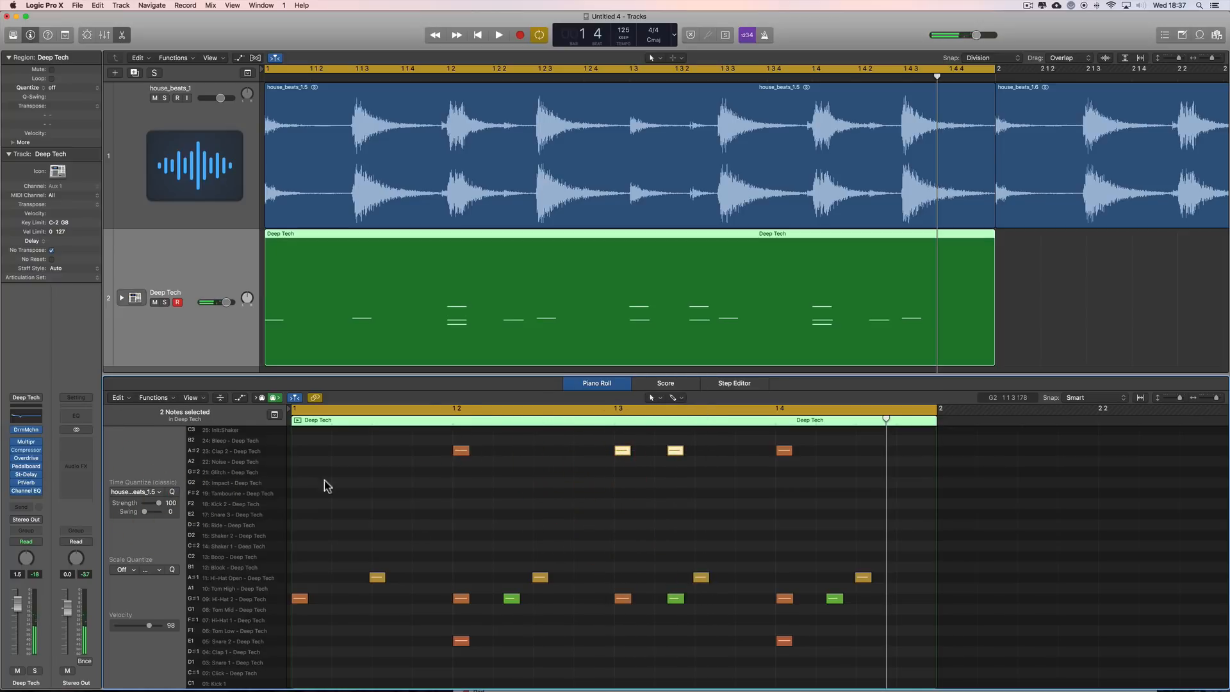
pyautogui.click(134, 626)
pyautogui.press('space')
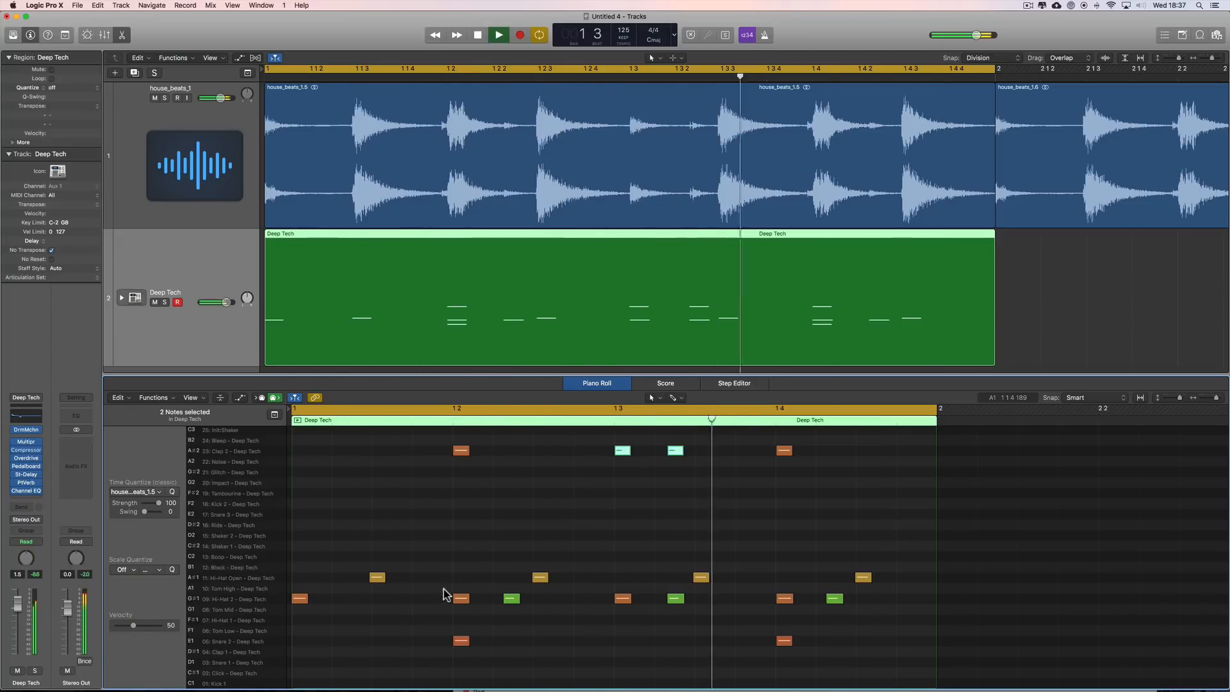
# Solo the Deep Tech track and the house_beats_1 track in turn and play bar 1 to compare the beat with the loop.
pyautogui.click(165, 303)
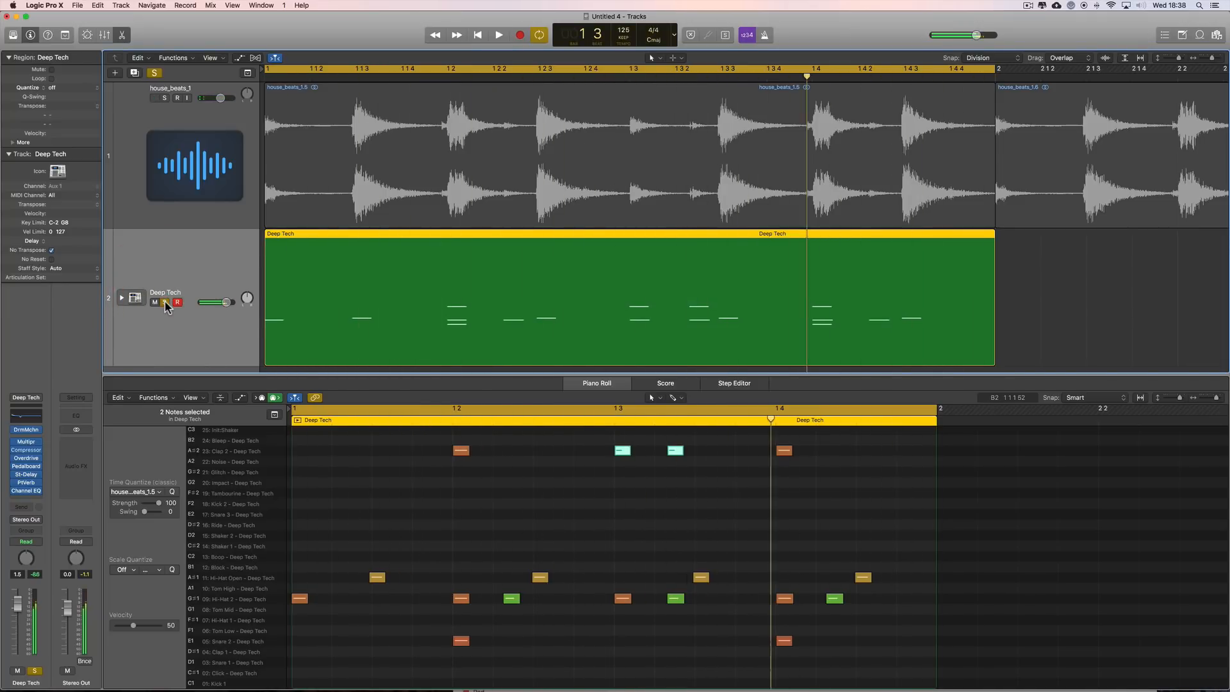
pyautogui.click(165, 303)
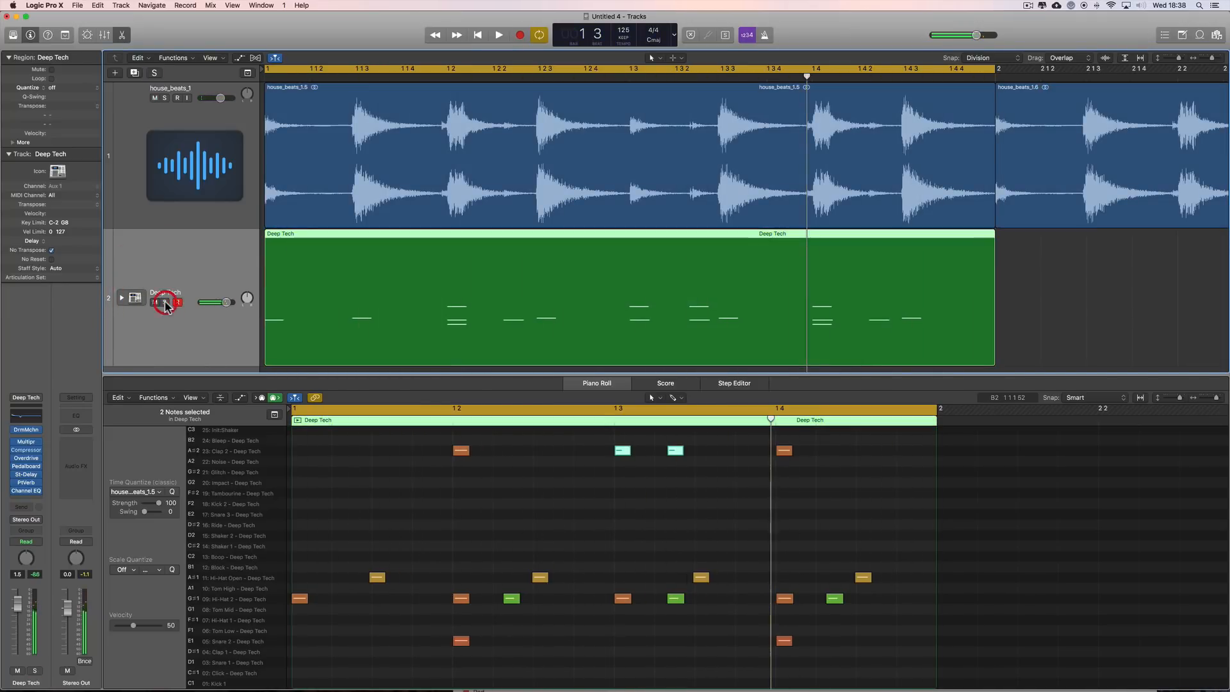
pyautogui.click(165, 99)
pyautogui.press('space')
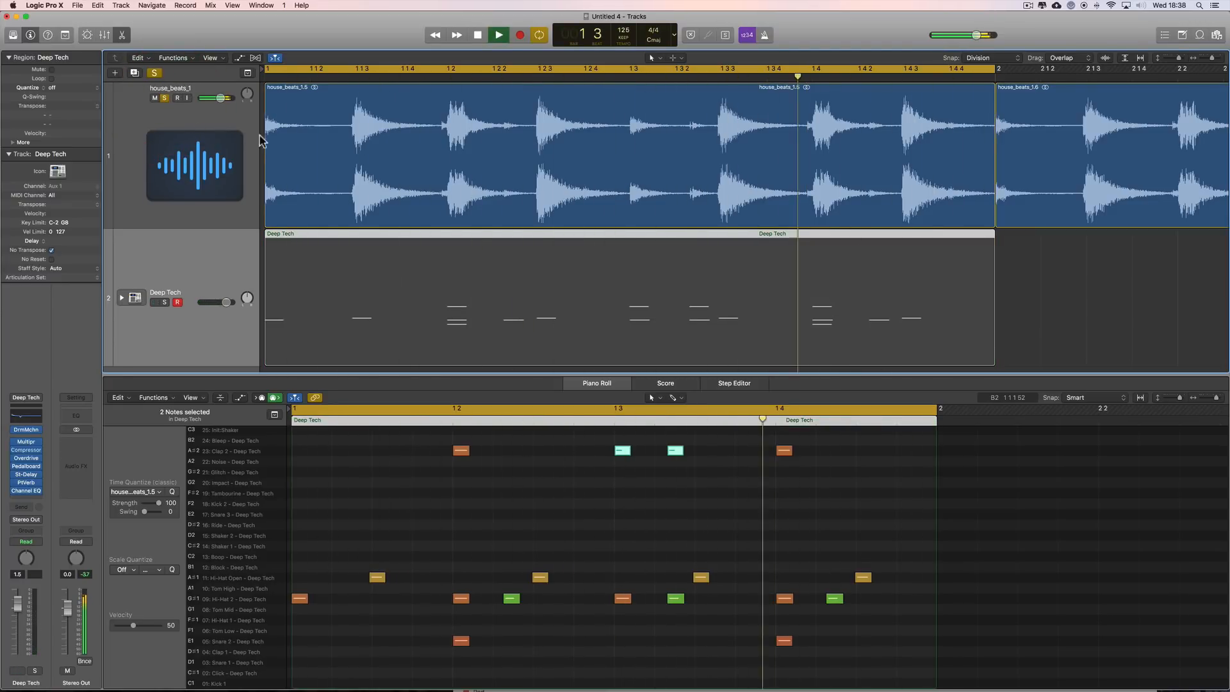
pyautogui.press('space')
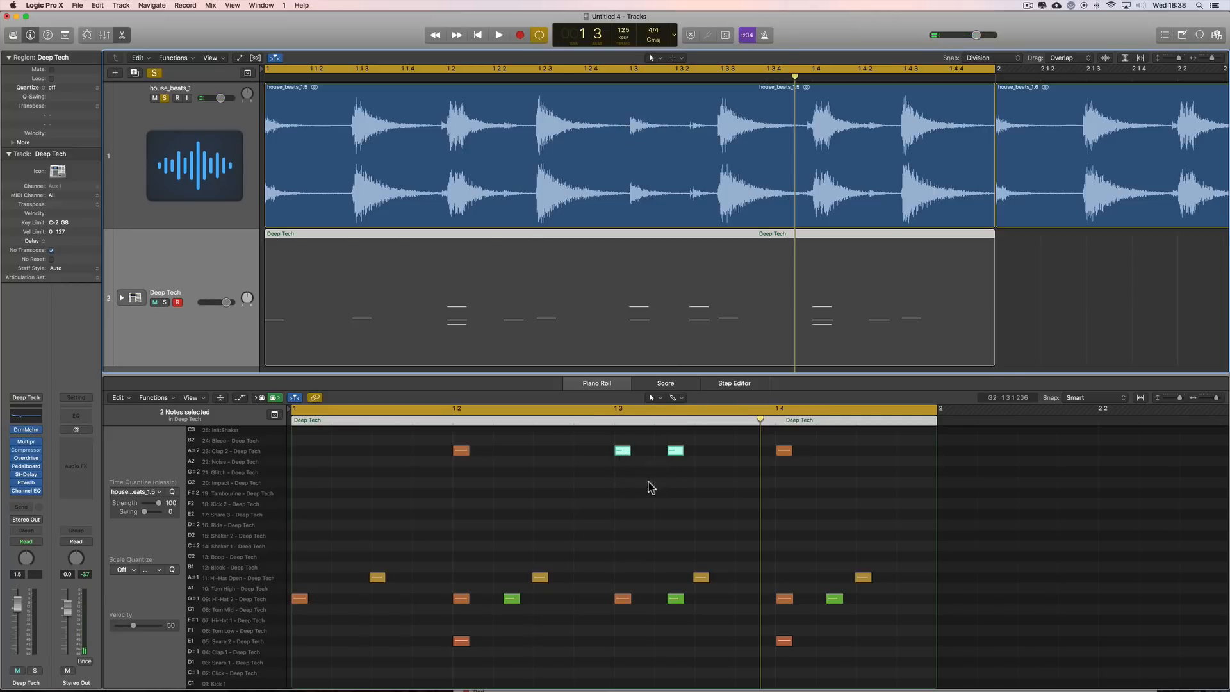
pyautogui.click(798, 516)
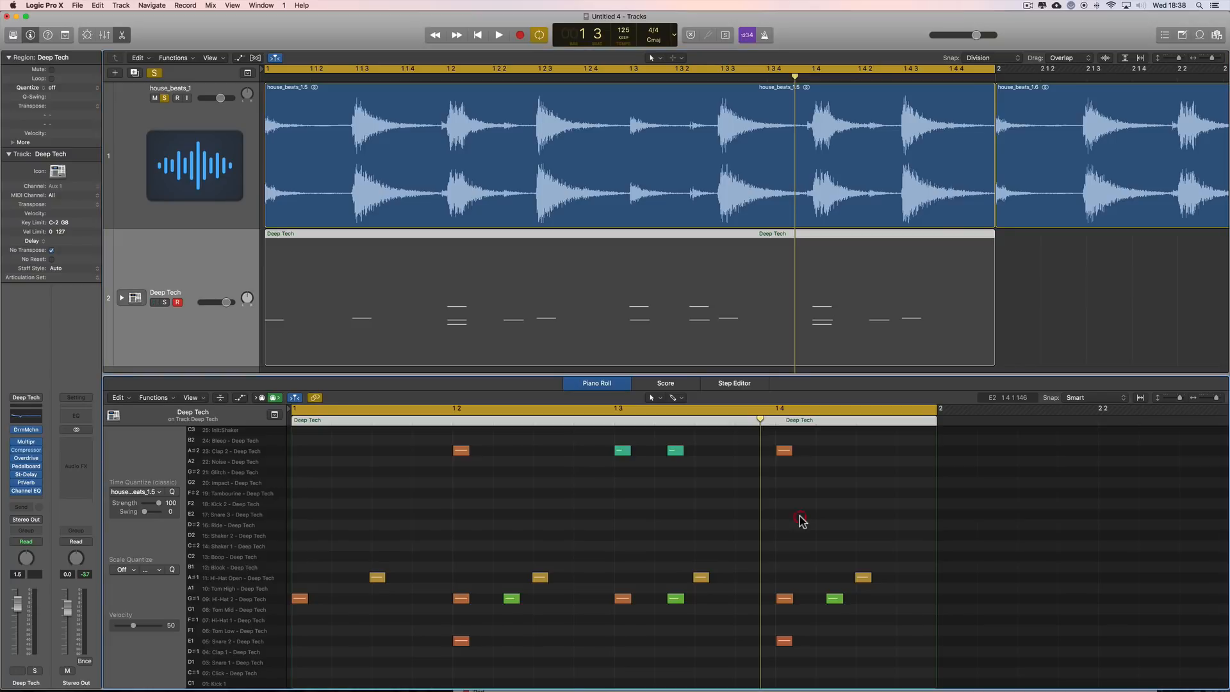
pyautogui.press('space')
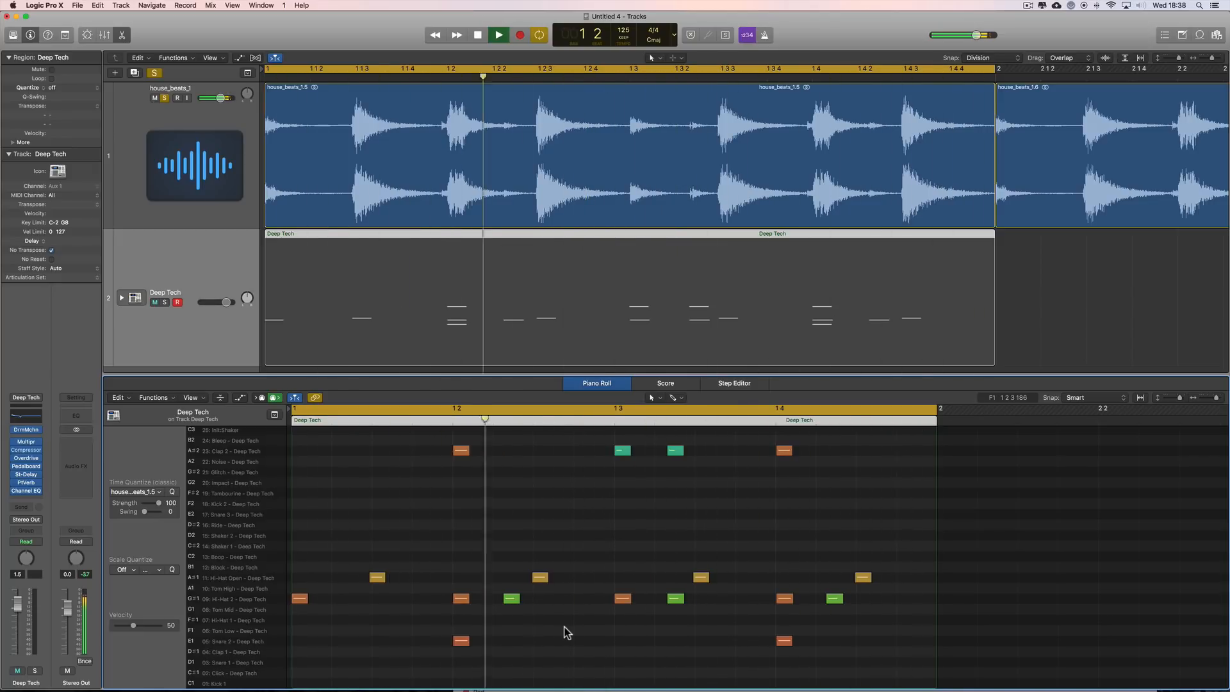
pyautogui.press('space')
# Move the cycle range to bar 2, play the soloed house_beats_1 loop there and turn its solo off.
pyautogui.moveTo(1215, 59); pyautogui.dragTo(1208, 60)
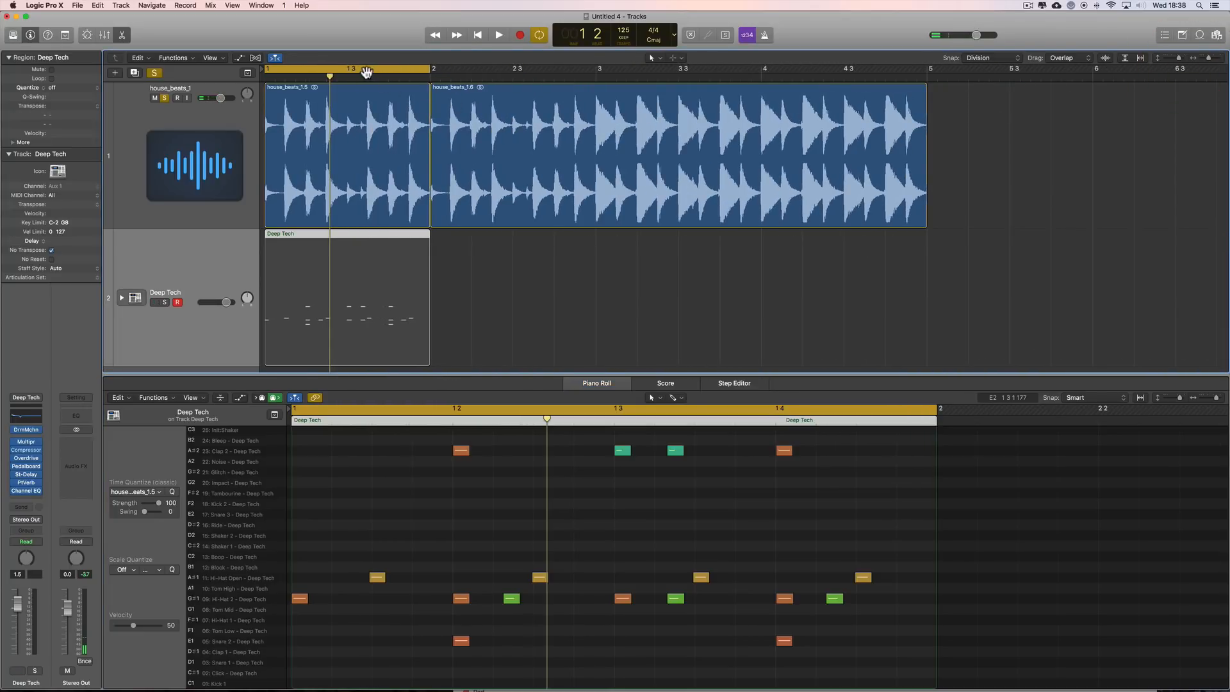
pyautogui.moveTo(365, 72); pyautogui.dragTo(531, 73)
pyautogui.press('space')
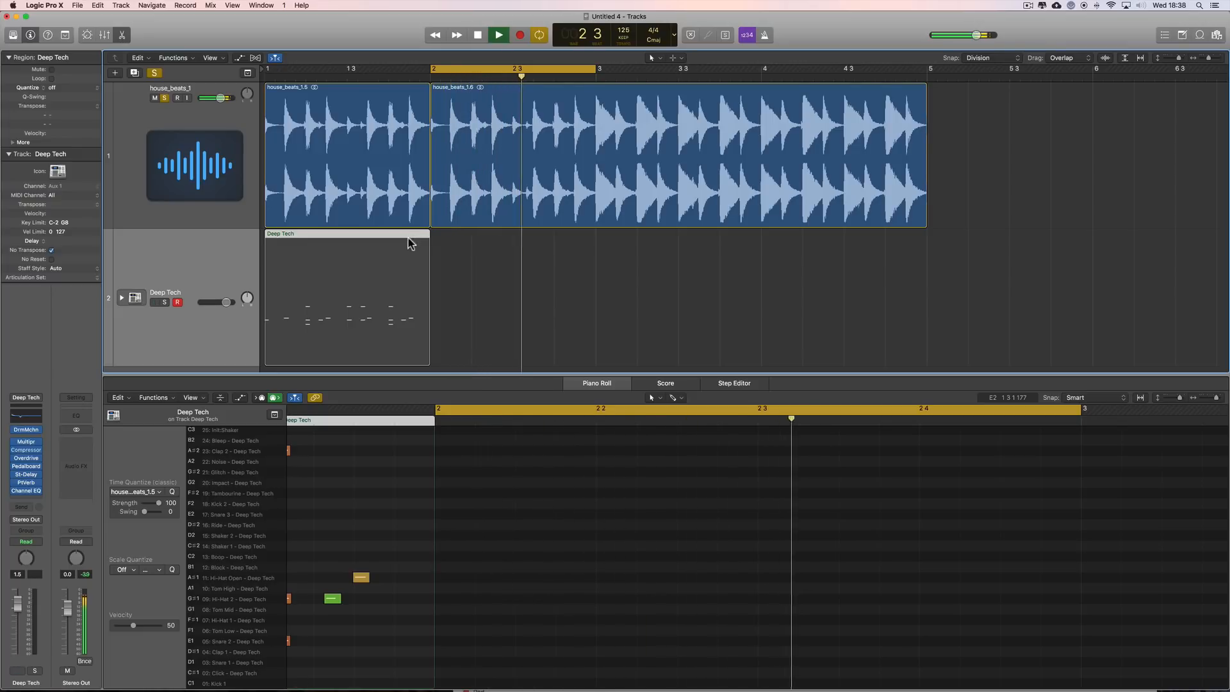
pyautogui.press('space')
pyautogui.click(165, 98)
# Copy the bar 1 Deep Tech region to bar 2, set the Tracks area's snap to Beat and play the bar.
pyautogui.click(294, 269)
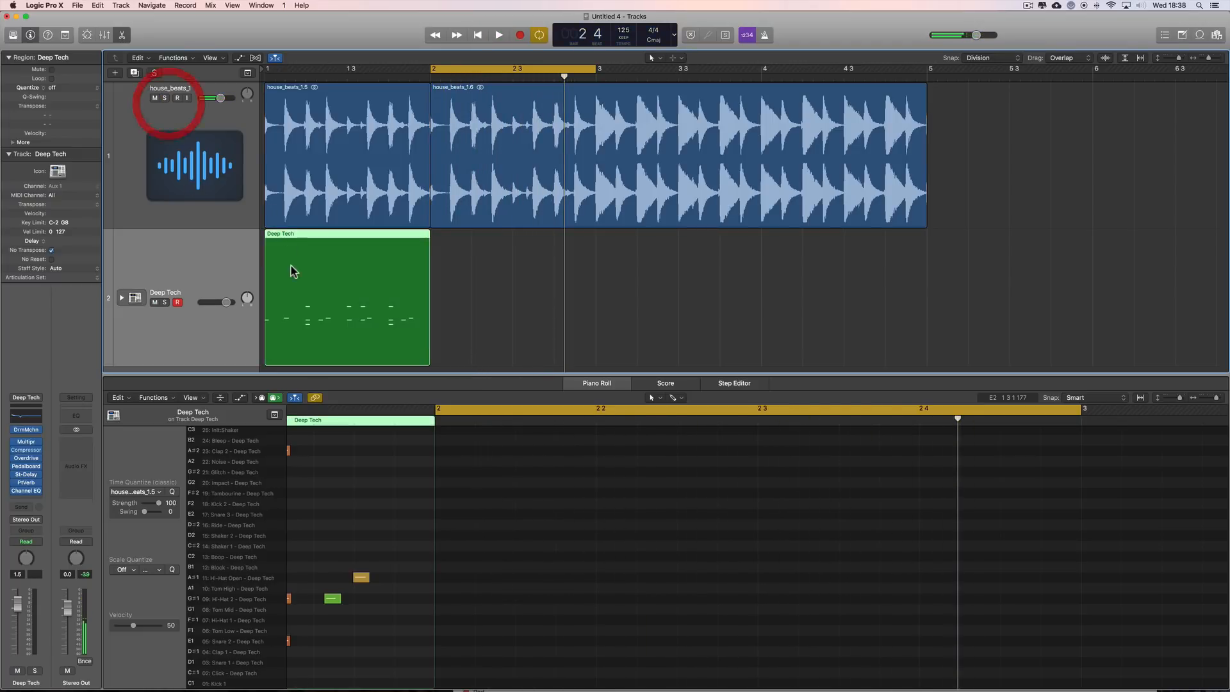
pyautogui.moveTo(314, 236); pyautogui.dragTo(480, 236)
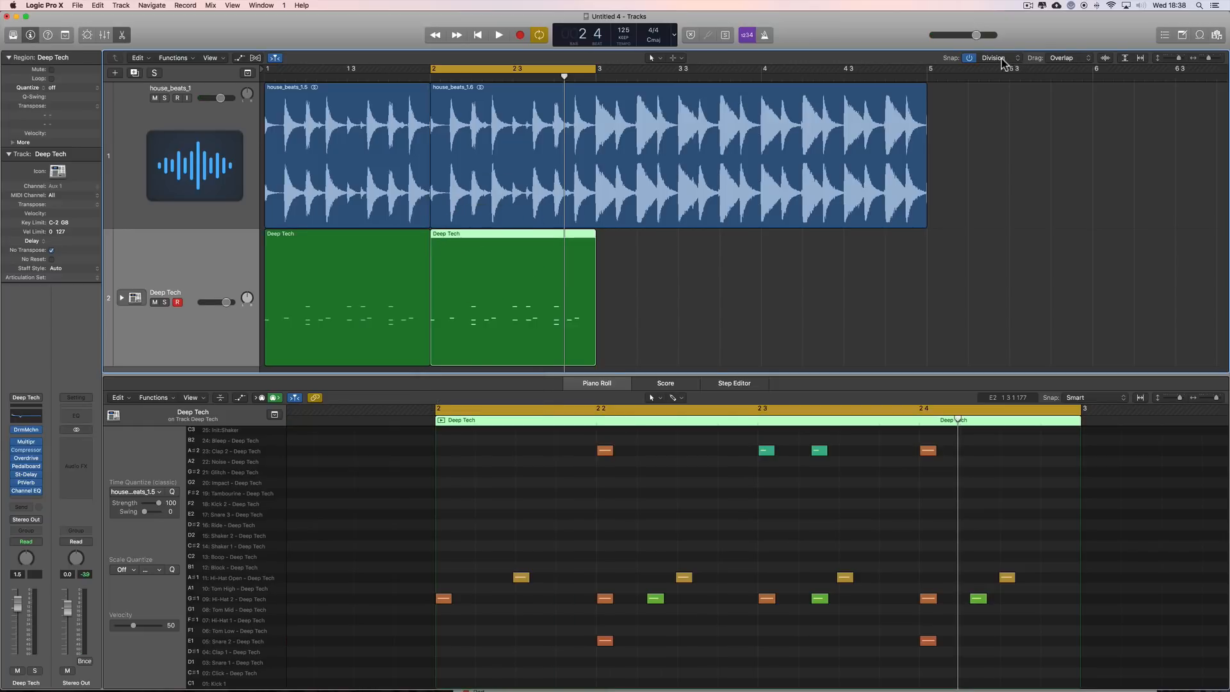
pyautogui.click(1002, 59)
pyautogui.click(979, 49)
pyautogui.press('space')
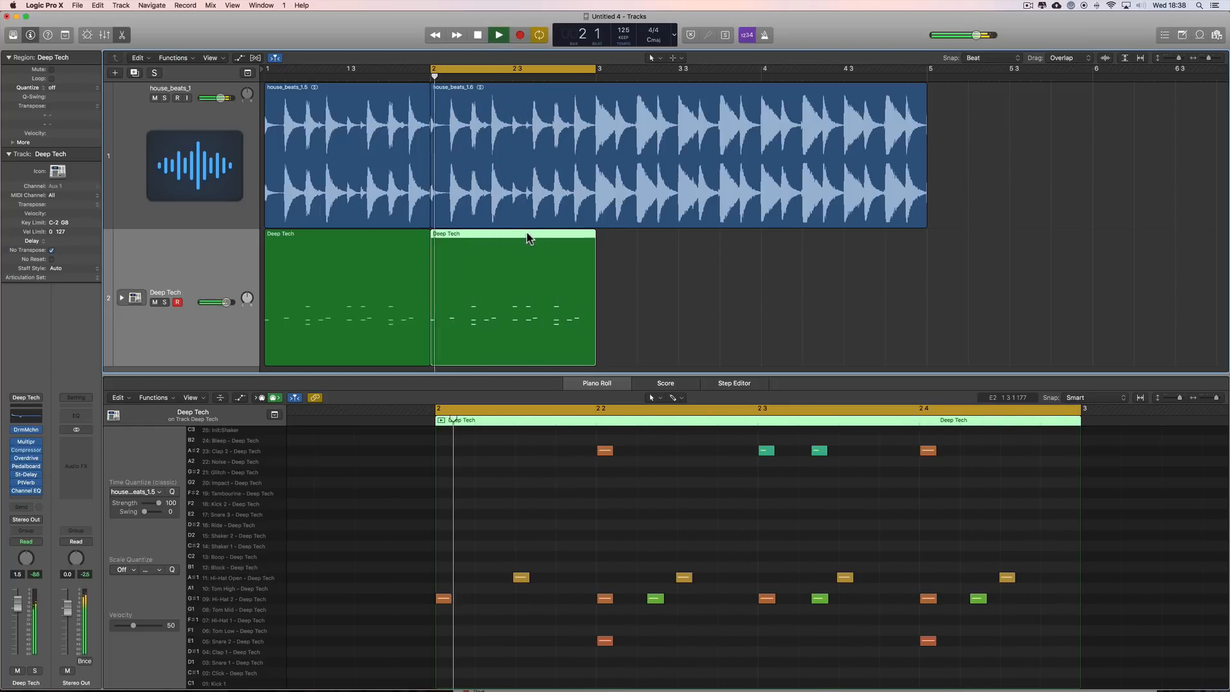
pyautogui.press('space')
# Move the cycle range to bar 3, listen to the loop there and copy the Deep Tech region to bar 3.
pyautogui.moveTo(522, 71); pyautogui.dragTo(680, 71)
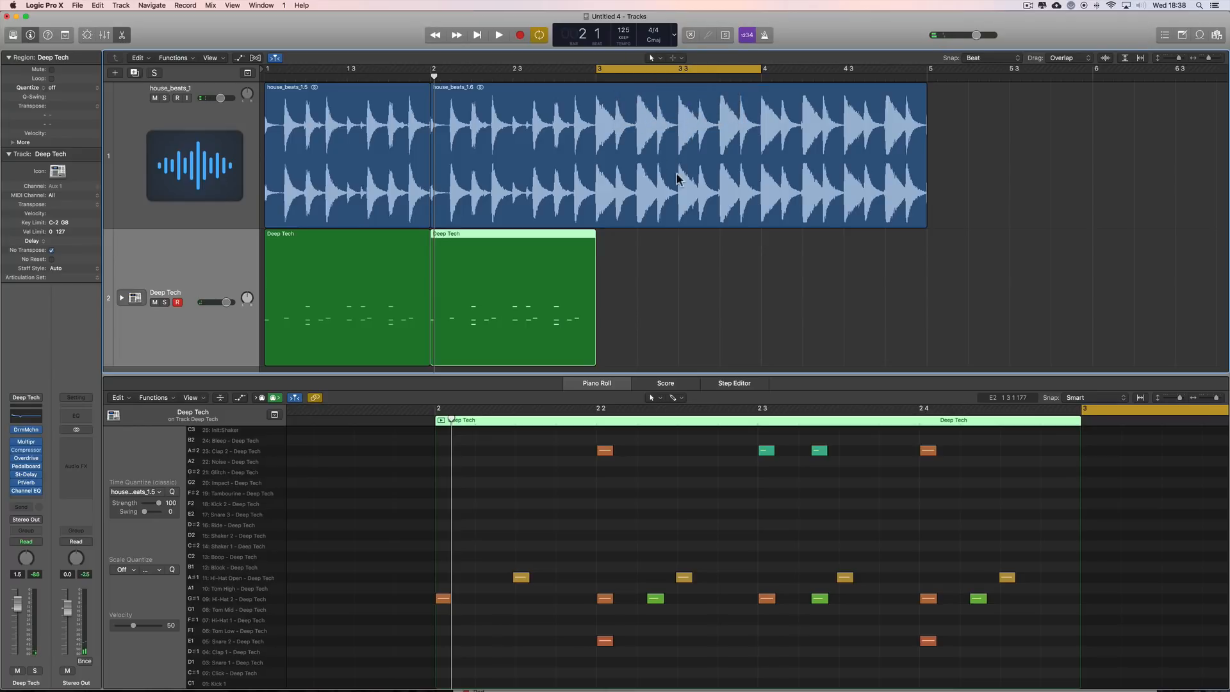
pyautogui.press('space')
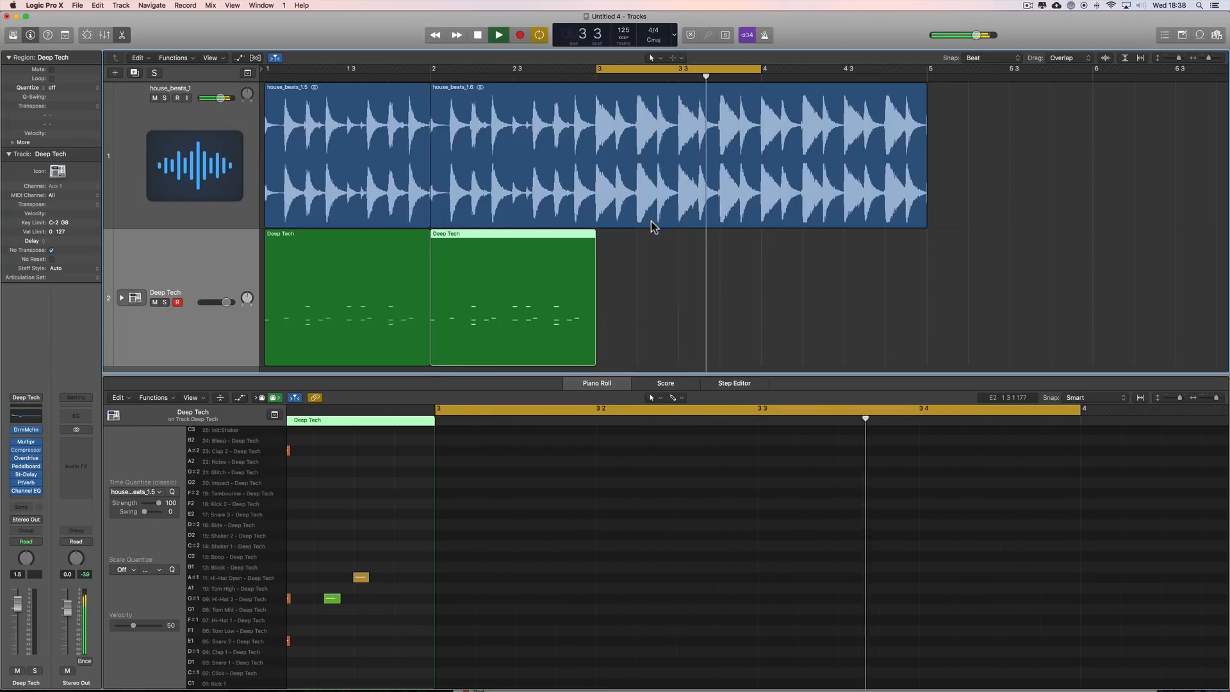
pyautogui.press('space')
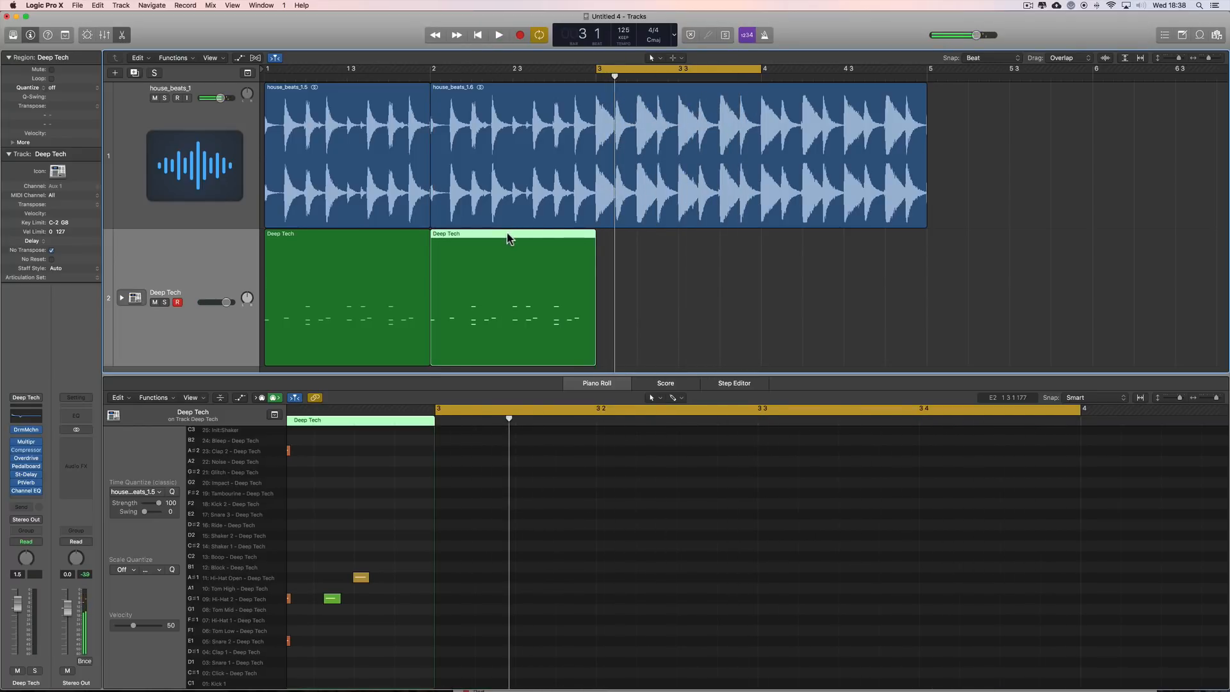
pyautogui.moveTo(508, 239); pyautogui.dragTo(674, 241)
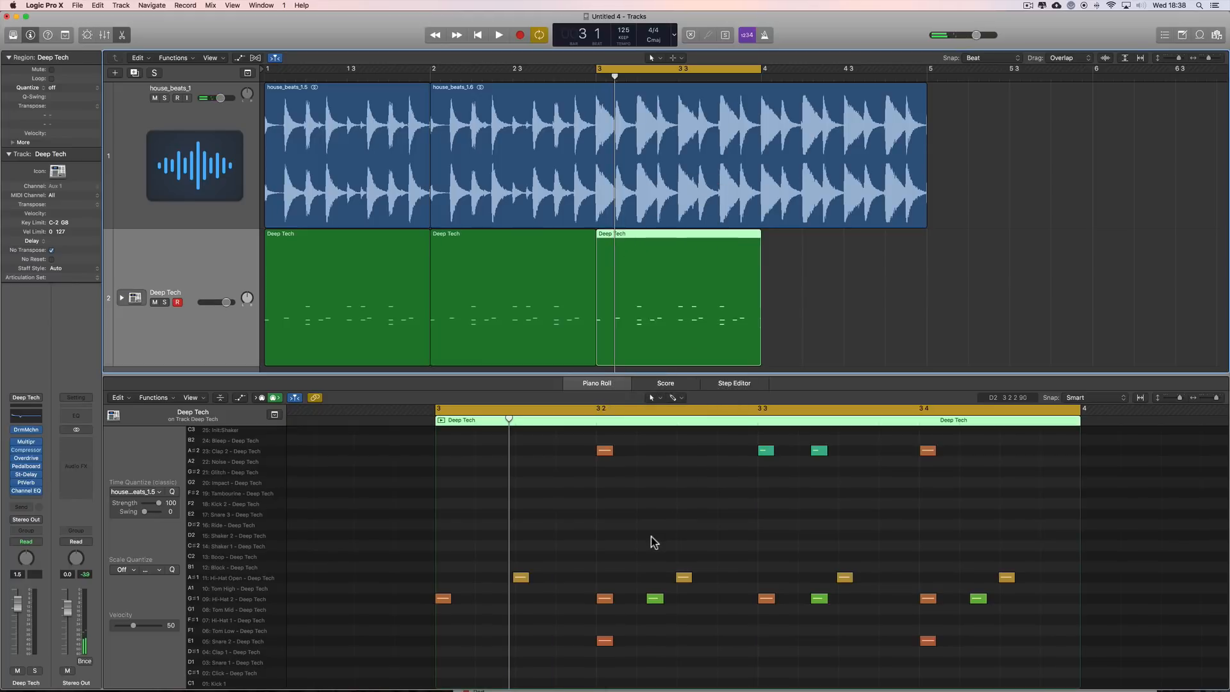
# Draw Kick 1 notes on all four beats of bar 3, set their velocity to 100 and play the bar.
pyautogui.rightClick(628, 538)
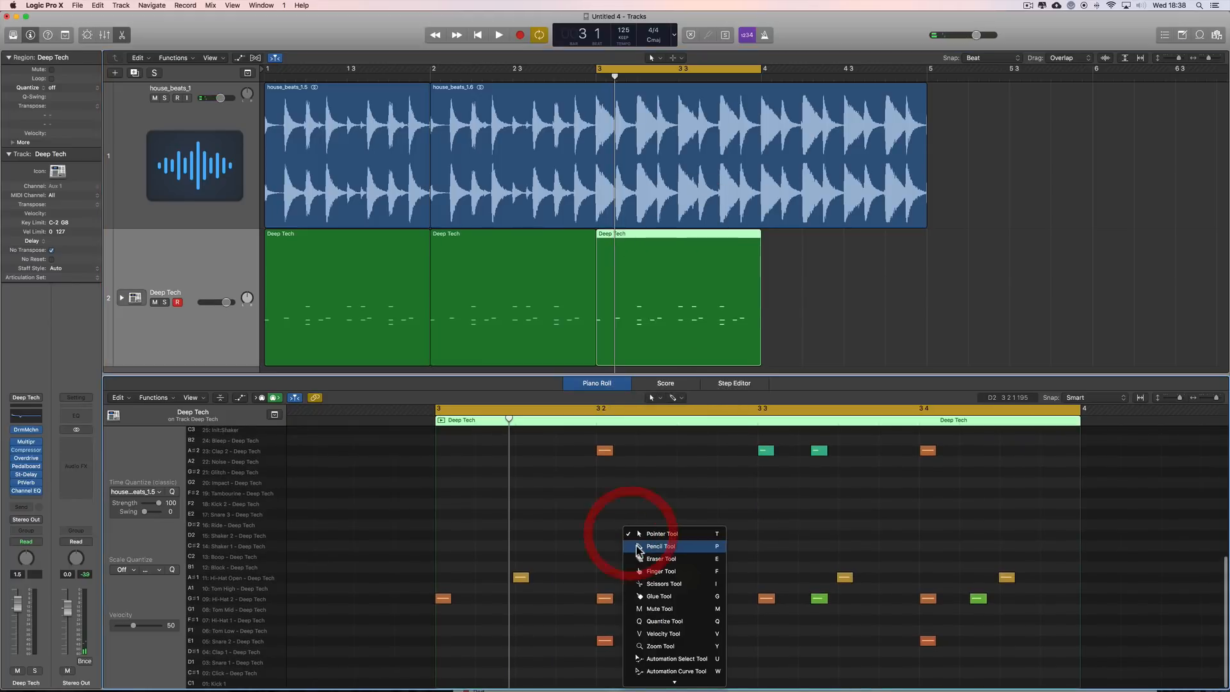
pyautogui.click(448, 682)
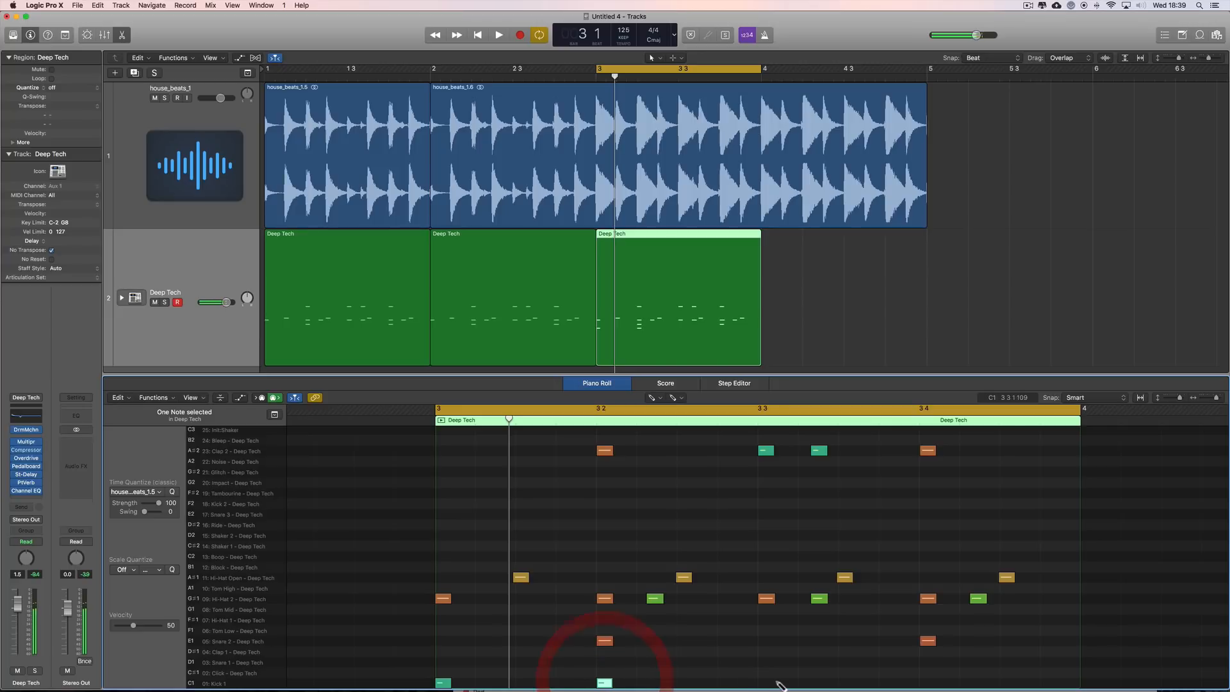
pyautogui.click(222, 684)
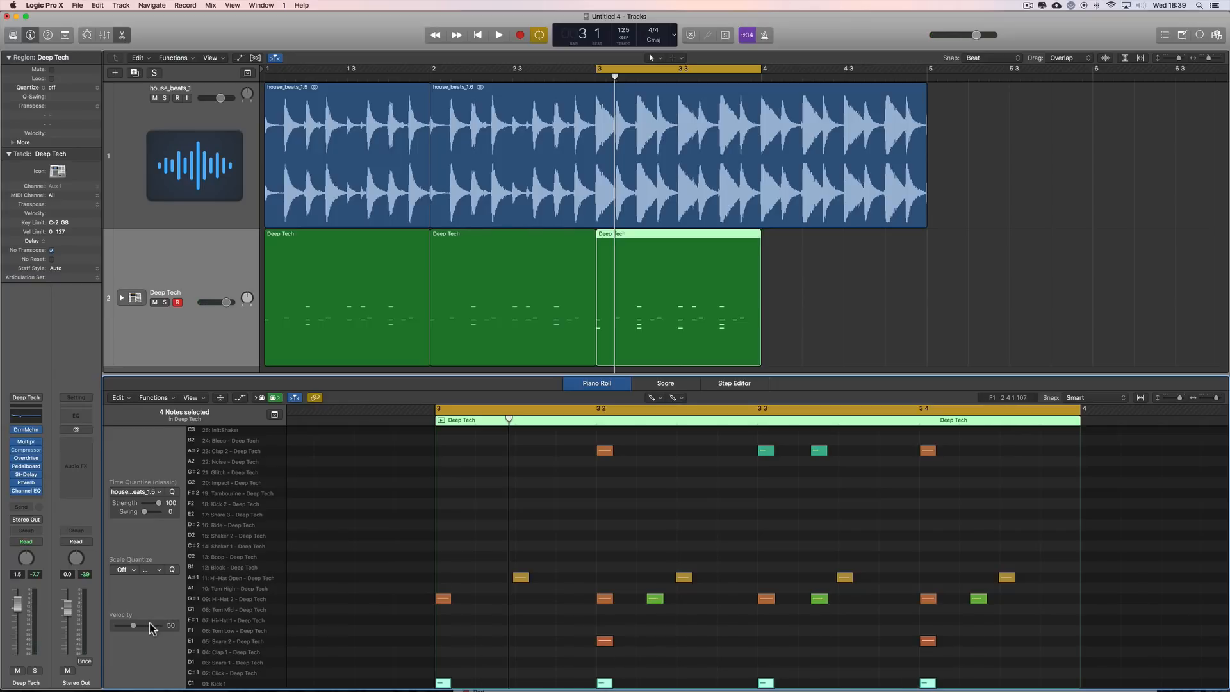
pyautogui.moveTo(152, 628); pyautogui.dragTo(148, 629)
pyautogui.press('space')
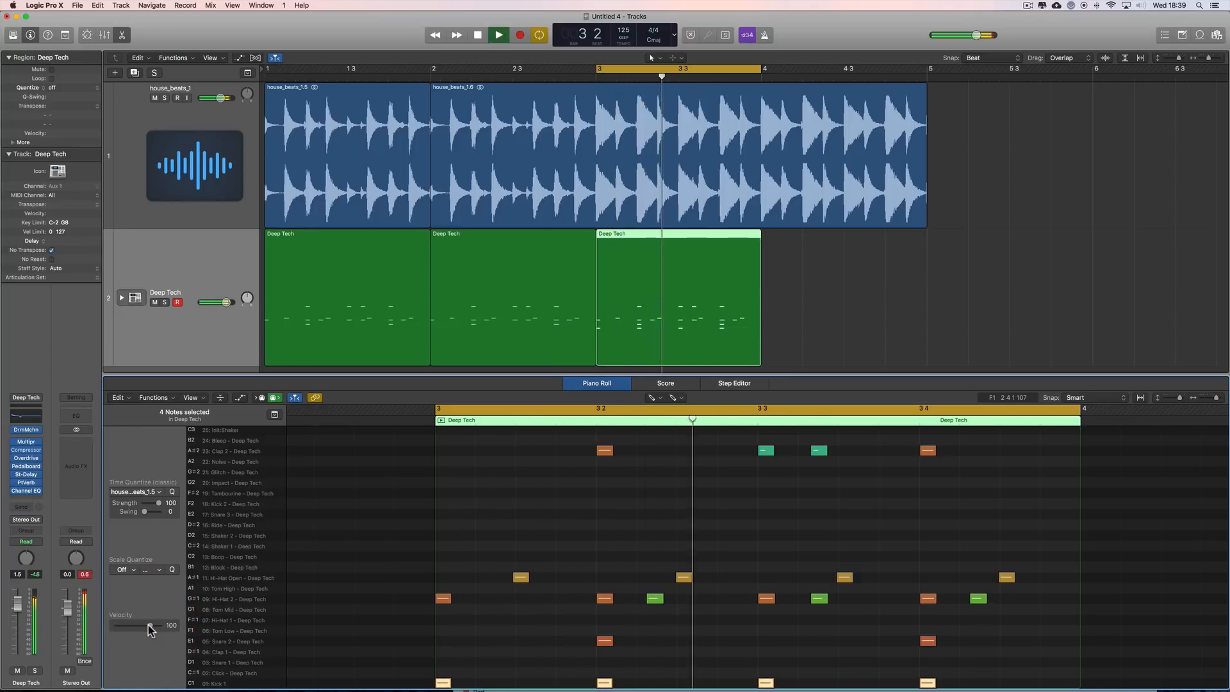
# Play bar 3 with house_beats_1 soloed and with Deep Tech soloed to compare them, turning each solo off again.
pyautogui.press('space')
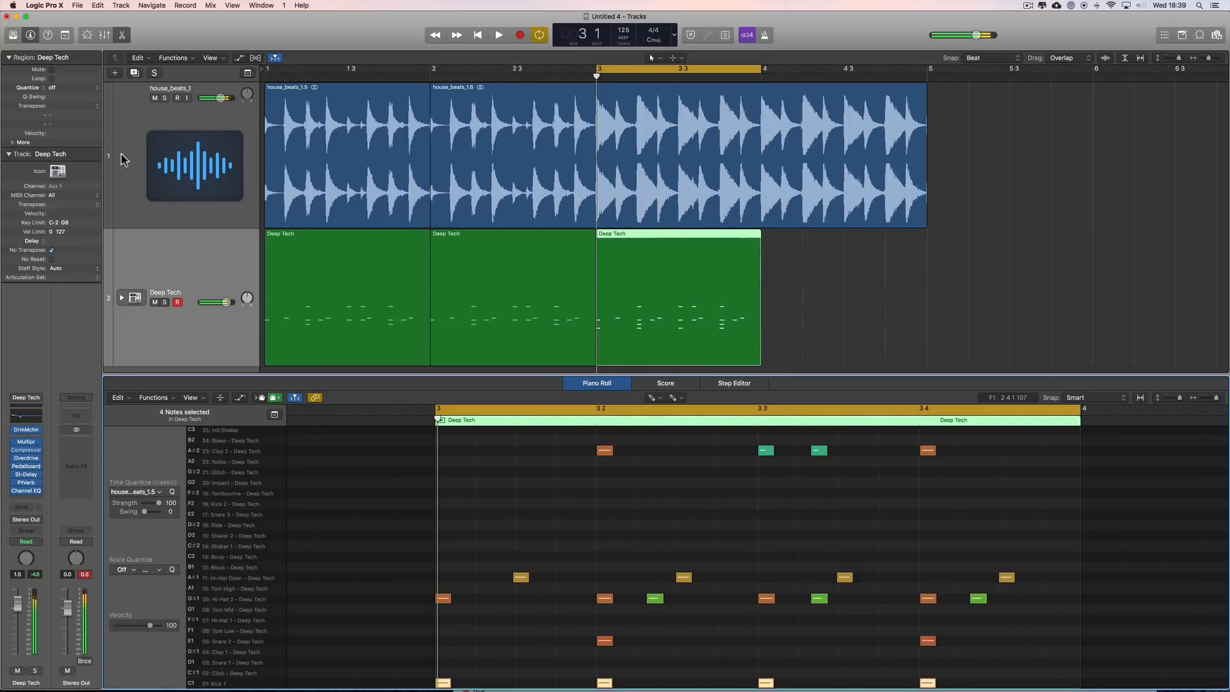
pyautogui.click(165, 98)
pyautogui.press('space')
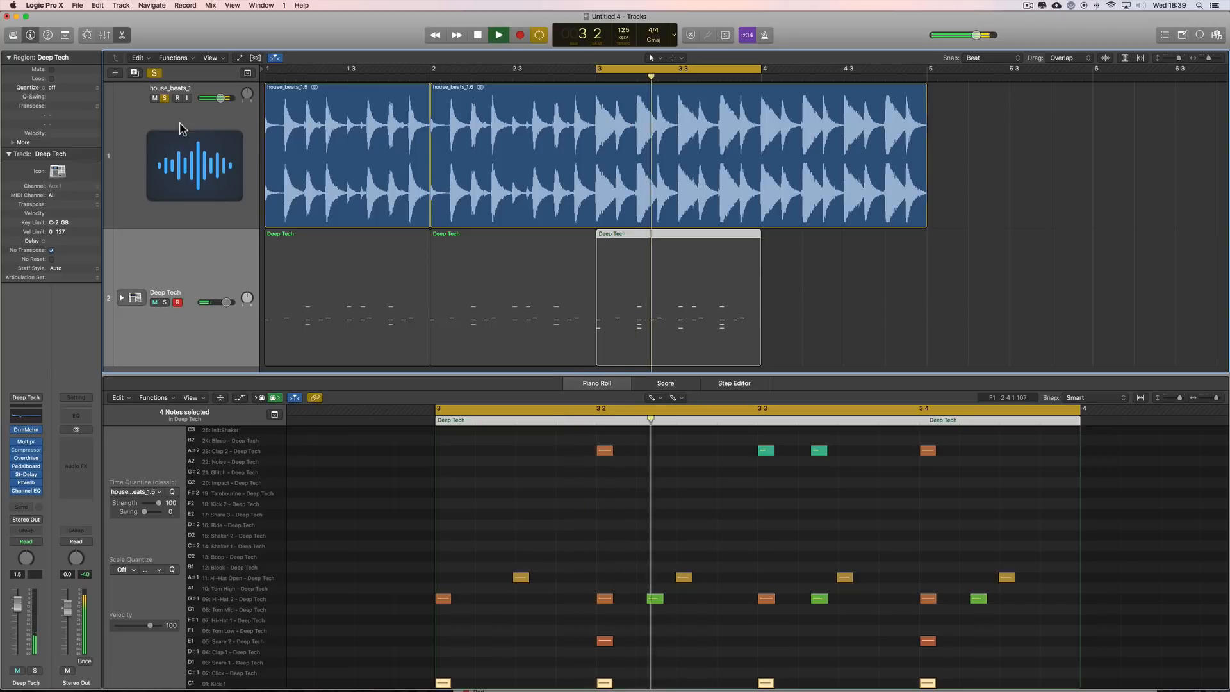
pyautogui.press('space')
pyautogui.click(165, 98)
pyautogui.click(165, 303)
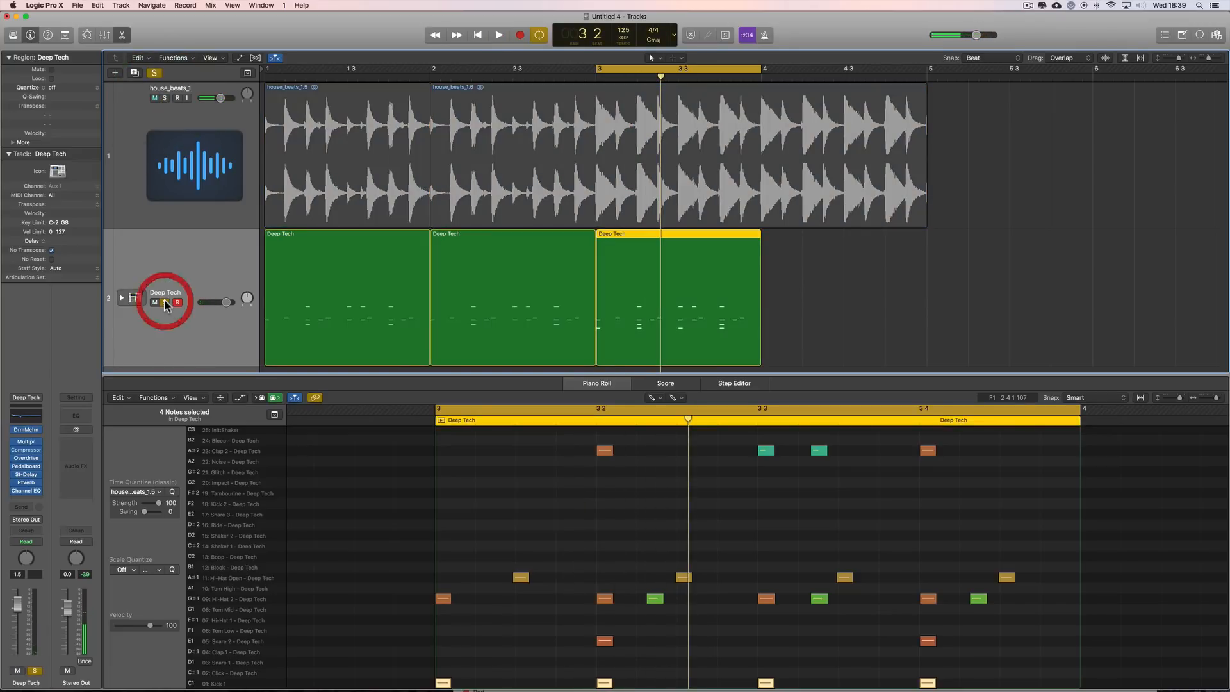
pyautogui.press('space')
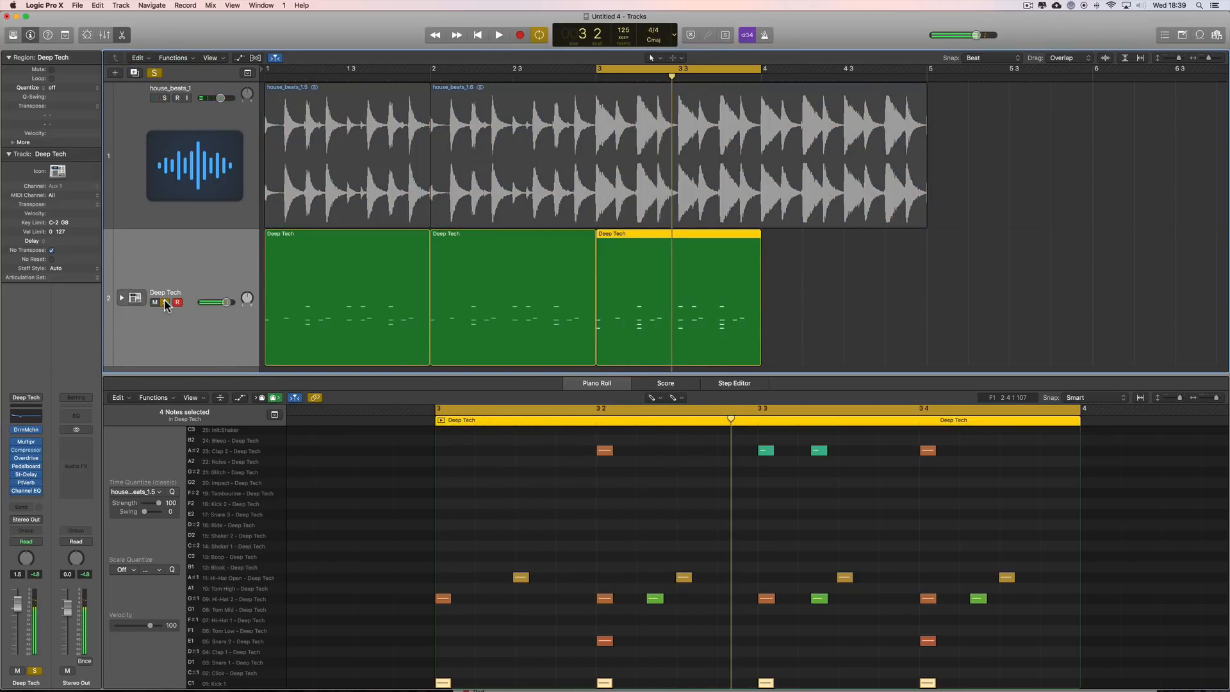
pyautogui.click(166, 303)
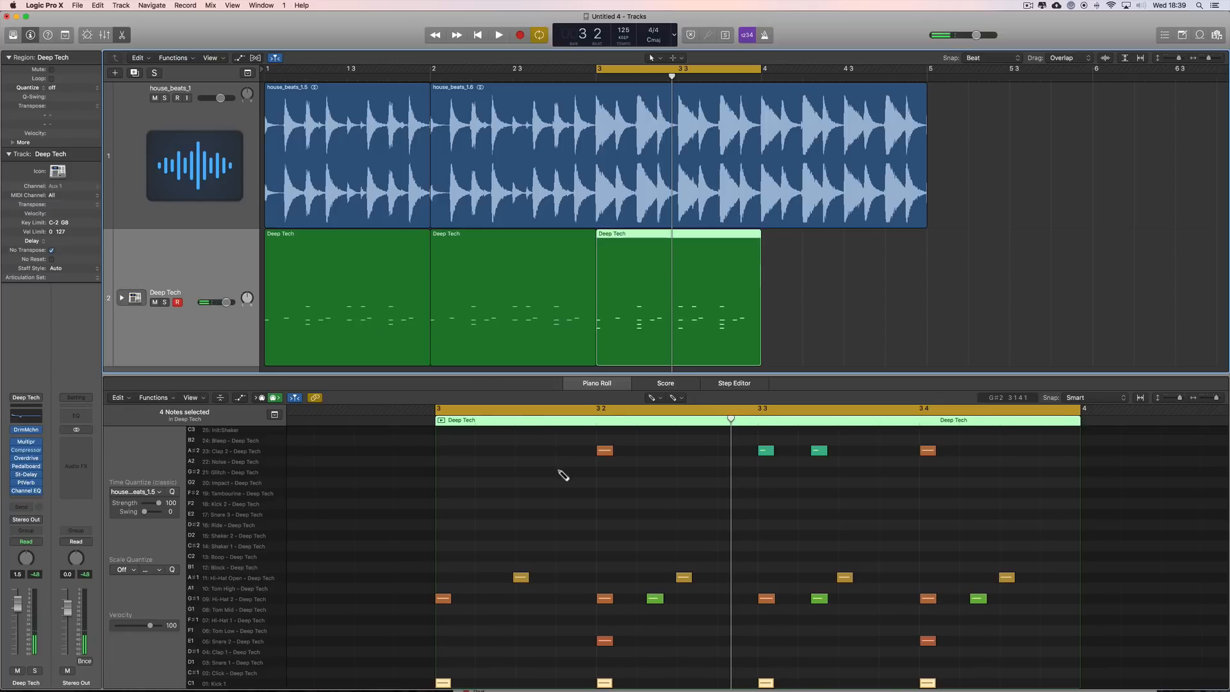
# Move the cycle range to bar 4, play the loop there and copy the bar 3 Deep Tech region to bar 4.
pyautogui.hscroll(1, 563, 475)
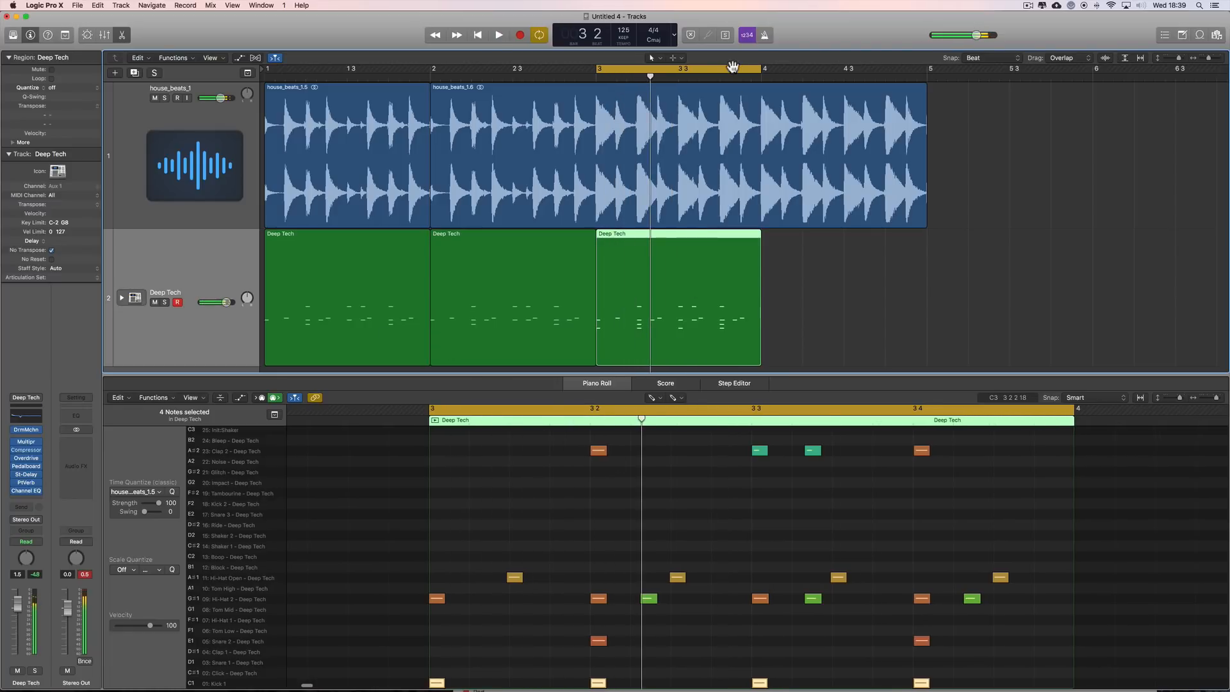
pyautogui.moveTo(751, 71); pyautogui.dragTo(892, 69)
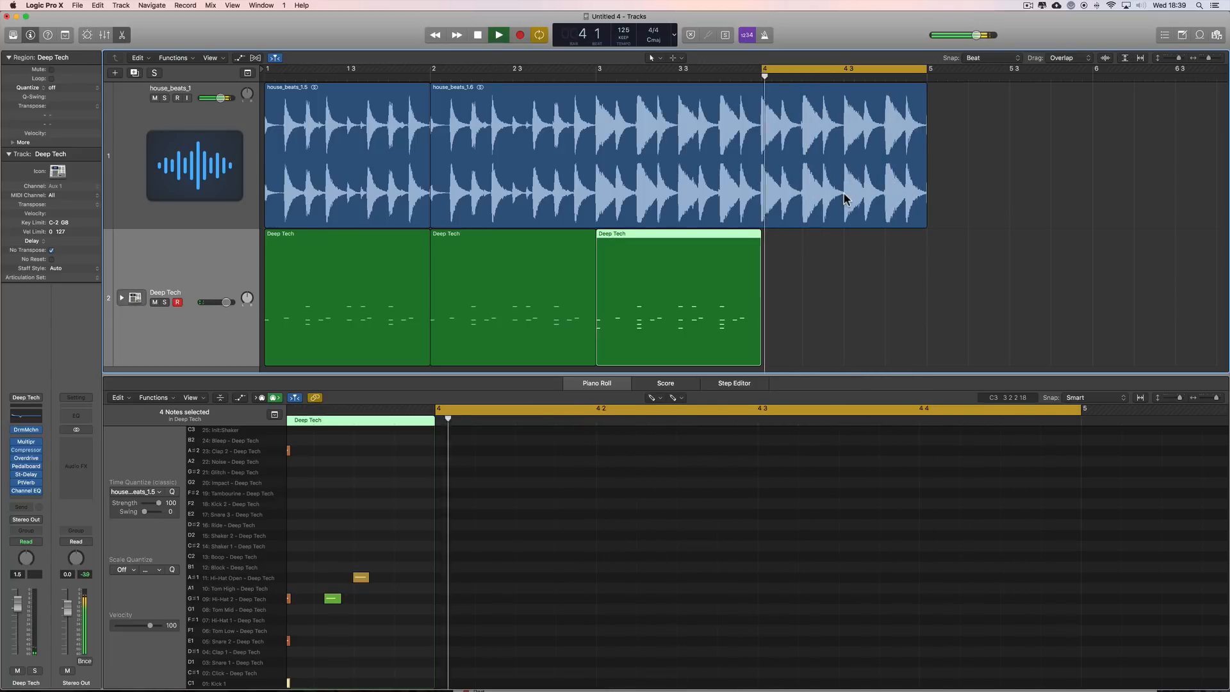
pyautogui.press('space')
pyautogui.moveTo(659, 236); pyautogui.dragTo(817, 236)
# Extend the cycle range over bars 1 to 4 and select all four Deep Tech regions.
pyautogui.moveTo(762, 73); pyautogui.dragTo(267, 73)
pyautogui.moveTo(1211, 57); pyautogui.dragTo(1208, 58)
pyautogui.moveTo(626, 278); pyautogui.dragTo(332, 298)
pyautogui.click(444, 321)
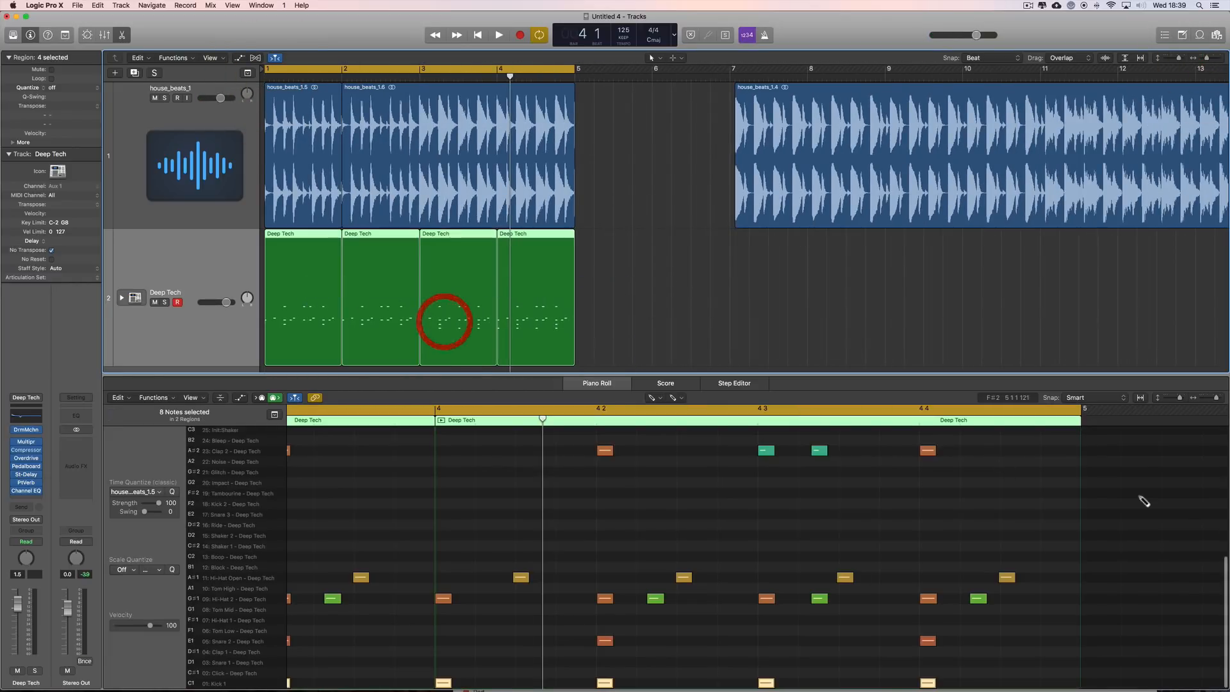
# Fit the four Deep Tech bars in the Piano Roll and play the beat from the start.
pyautogui.moveTo(1207, 401); pyautogui.dragTo(1204, 402)
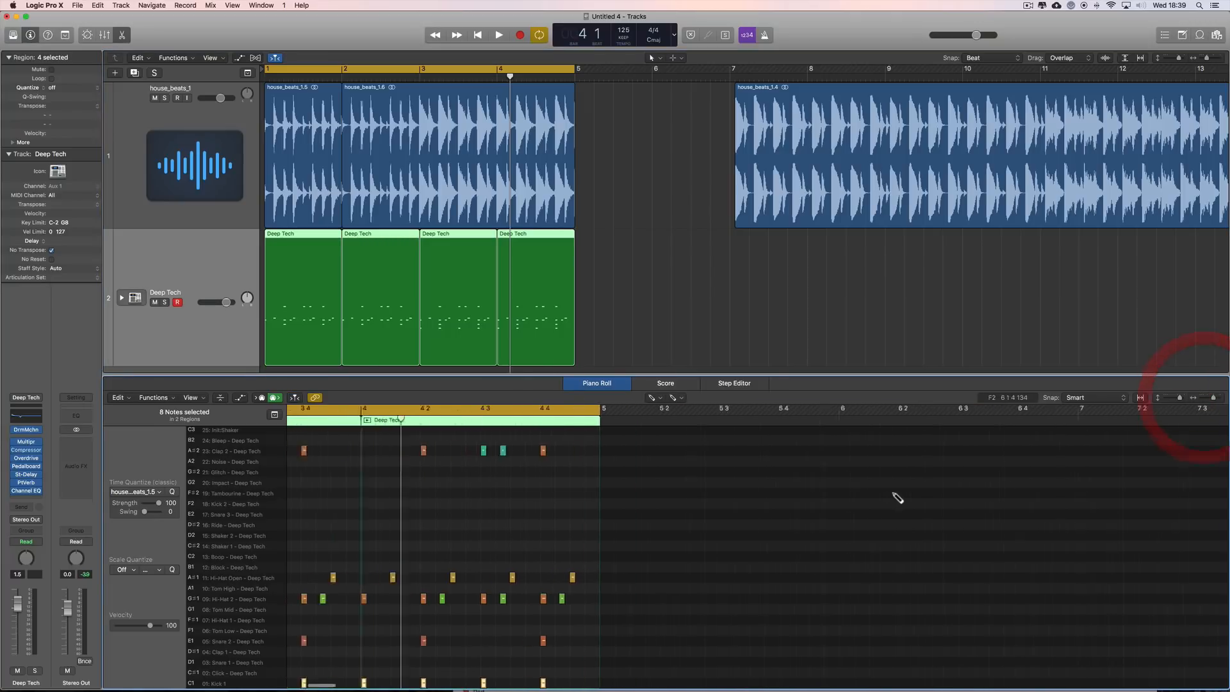
pyautogui.hscroll(-5, 901, 498)
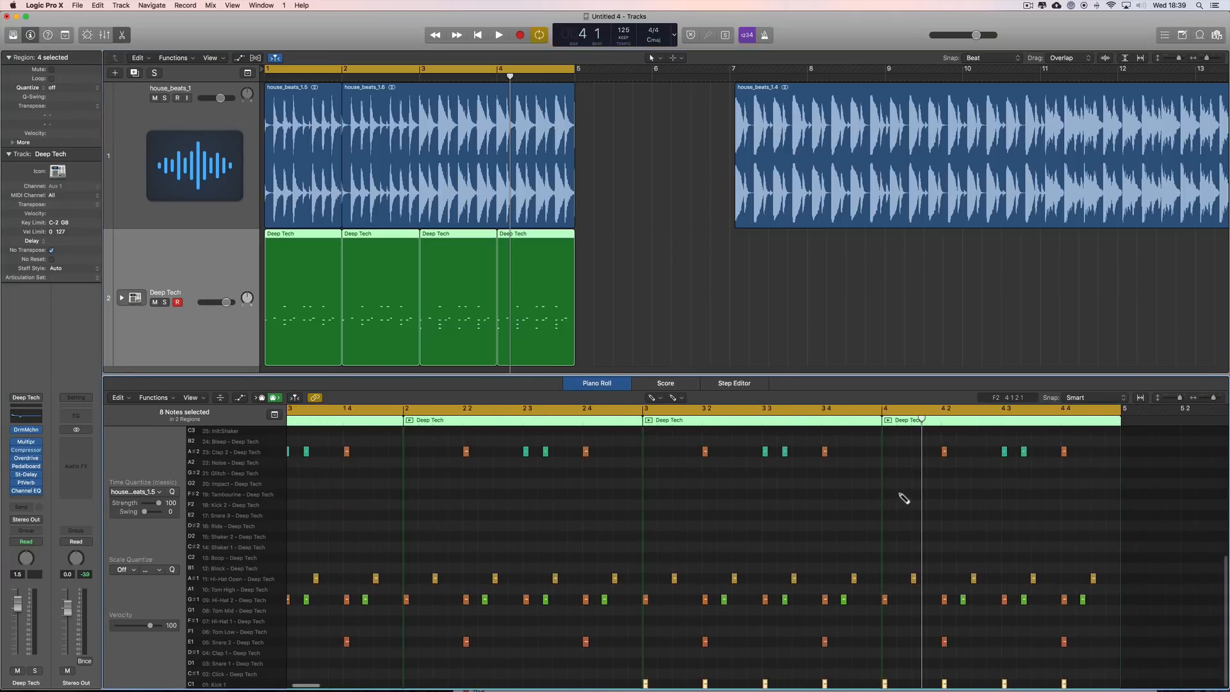
pyautogui.hscroll(-3, 904, 498)
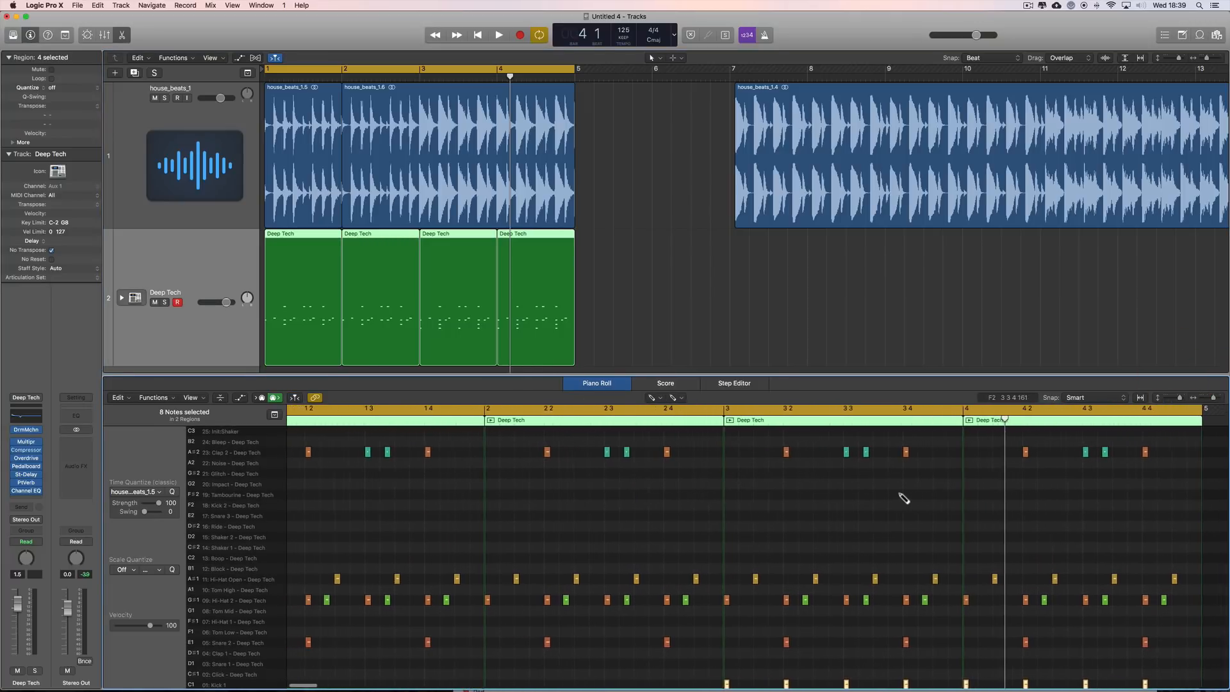
pyautogui.moveTo(1203, 401); pyautogui.dragTo(1200, 402)
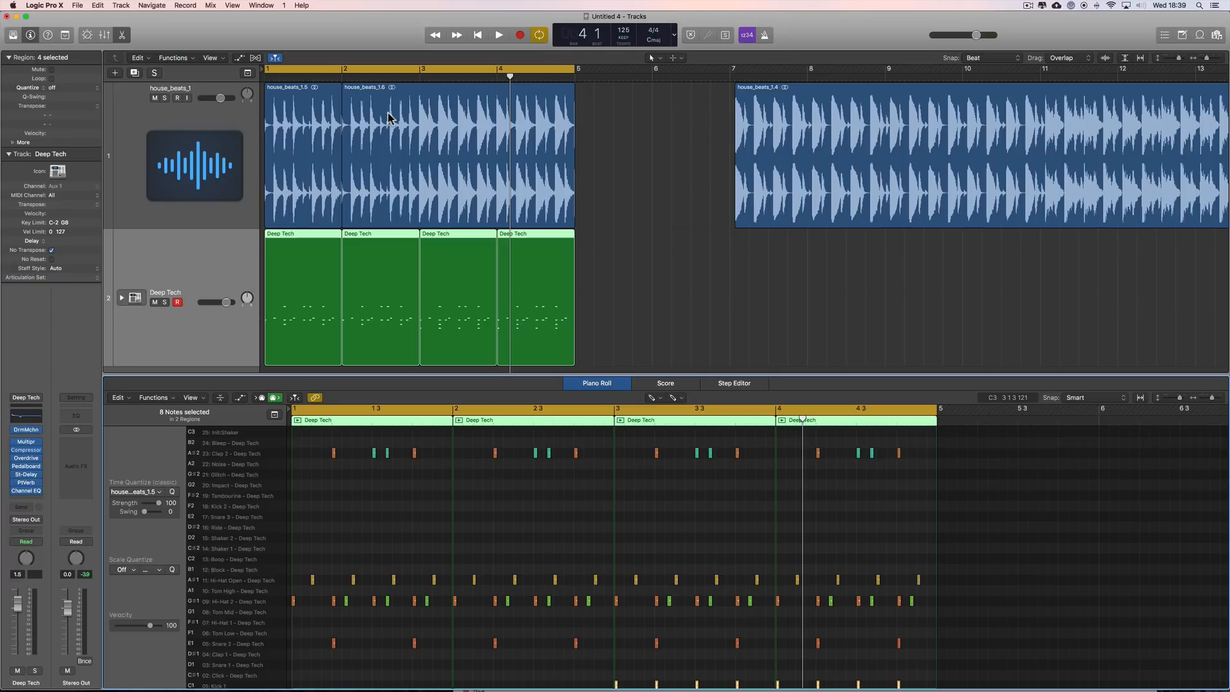
pyautogui.press('Return')
pyautogui.press('space')
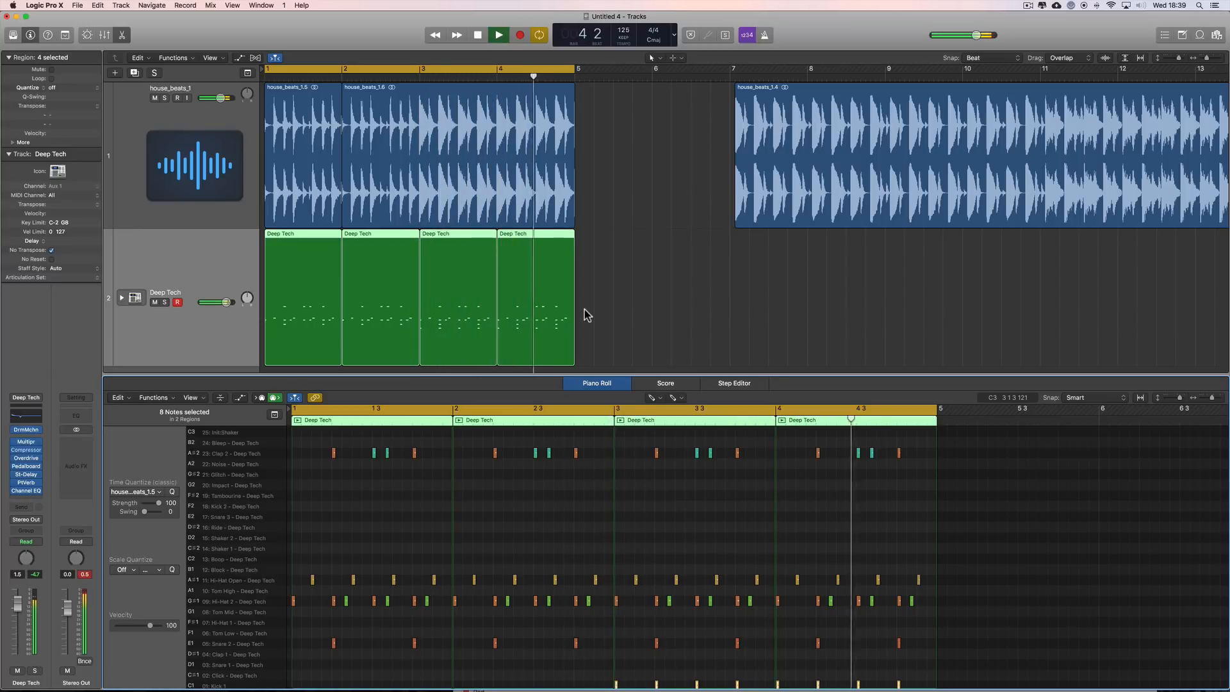
pyautogui.press('space')
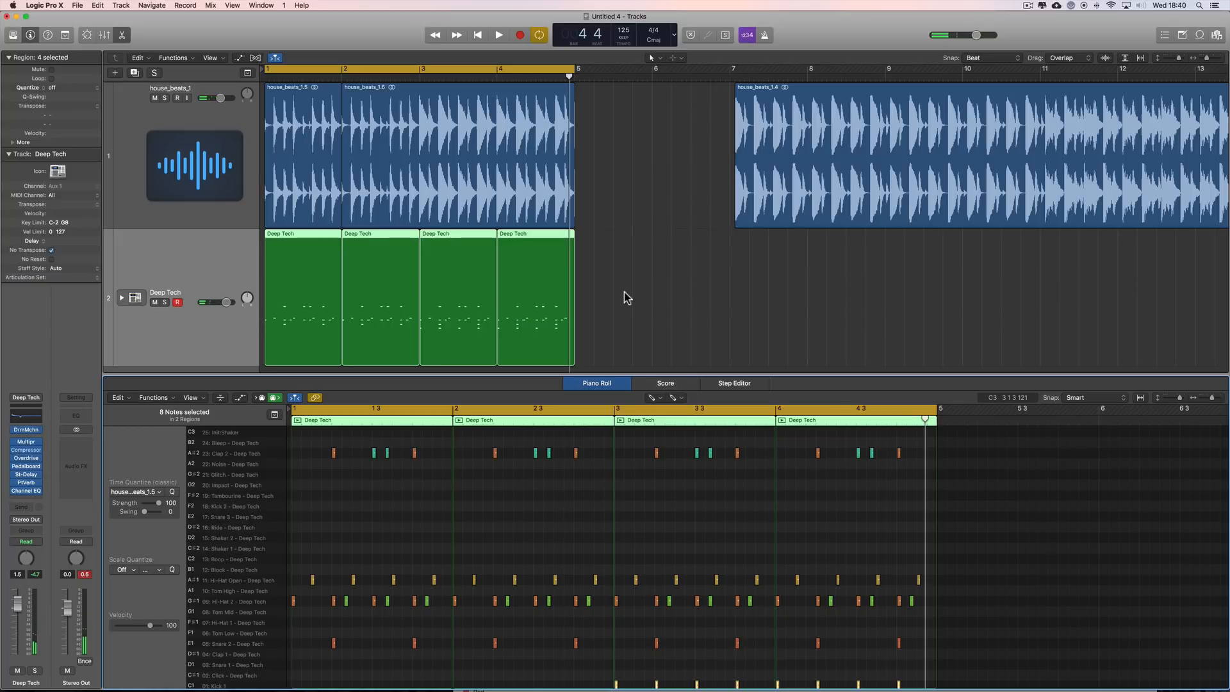
# Set the cycle range over the start of the house_beats_1.4 region at bar 7 and listen to it.
pyautogui.hscroll(3, 633, 290)
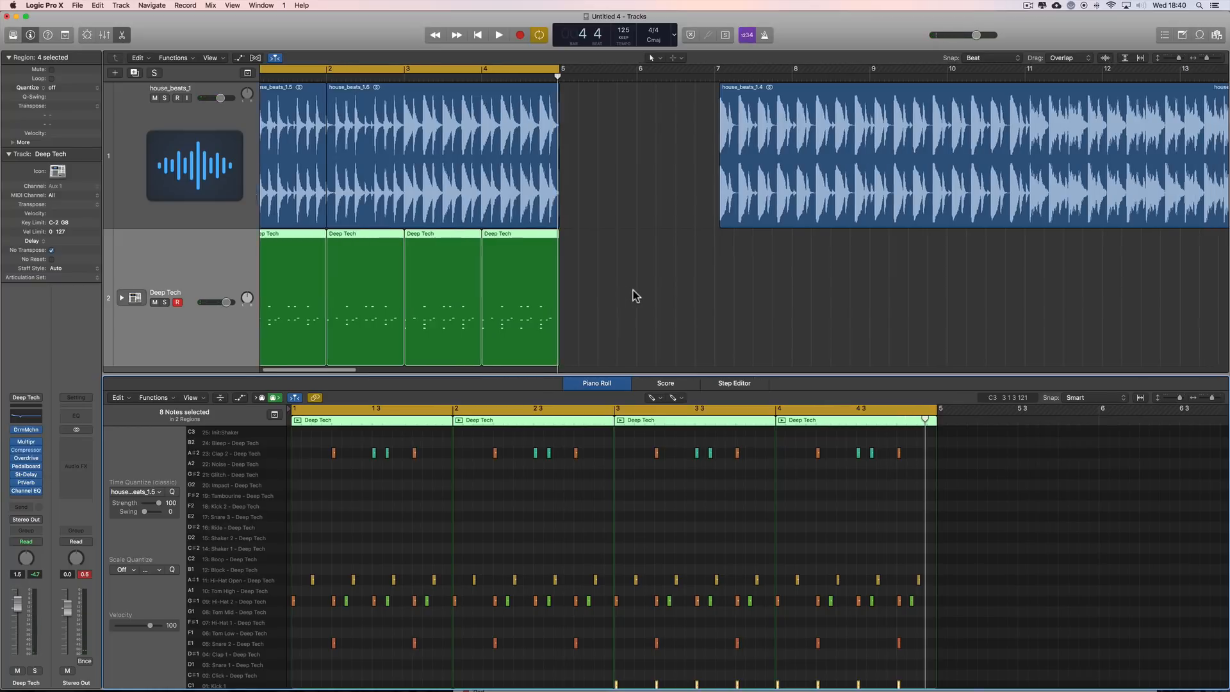
pyautogui.moveTo(738, 90); pyautogui.dragTo(998, 76)
pyautogui.press('space')
pyautogui.hscroll(2, 971, 221)
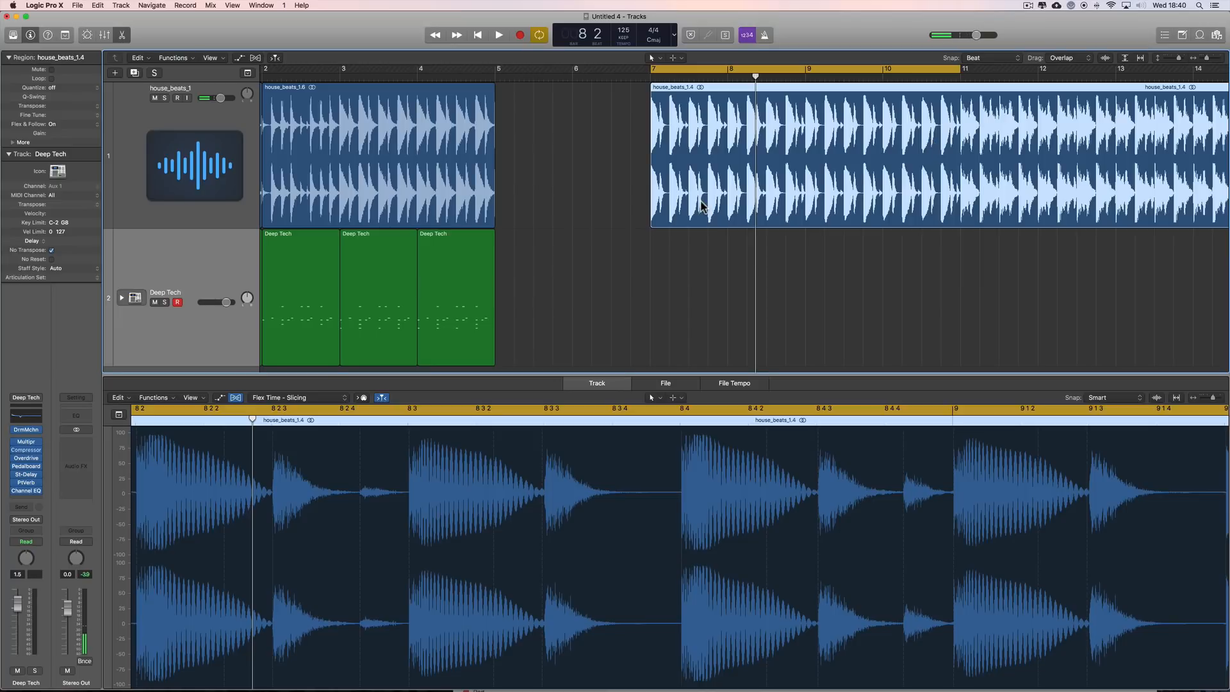
# Split the house_beats_1.4 region at bar 8 with the Scissors tool and select the resulting bar 7 piece with the Pointer tool.
pyautogui.press('super+Right')
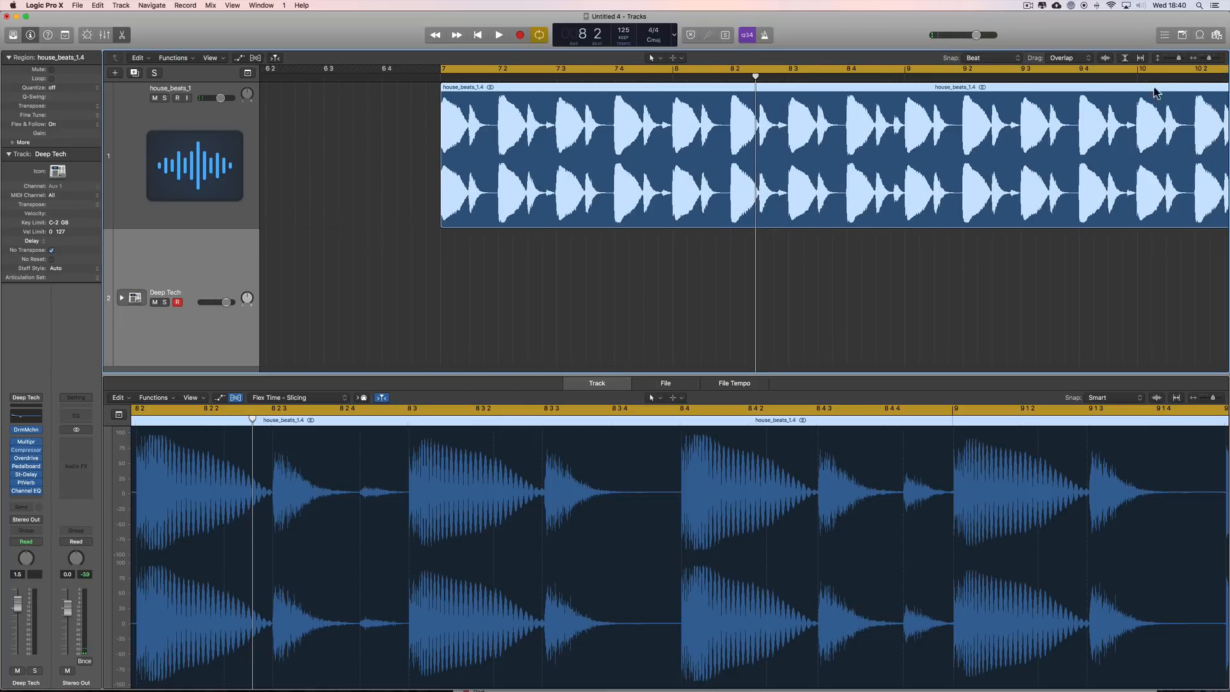
pyautogui.click(122, 36)
pyautogui.press('t')
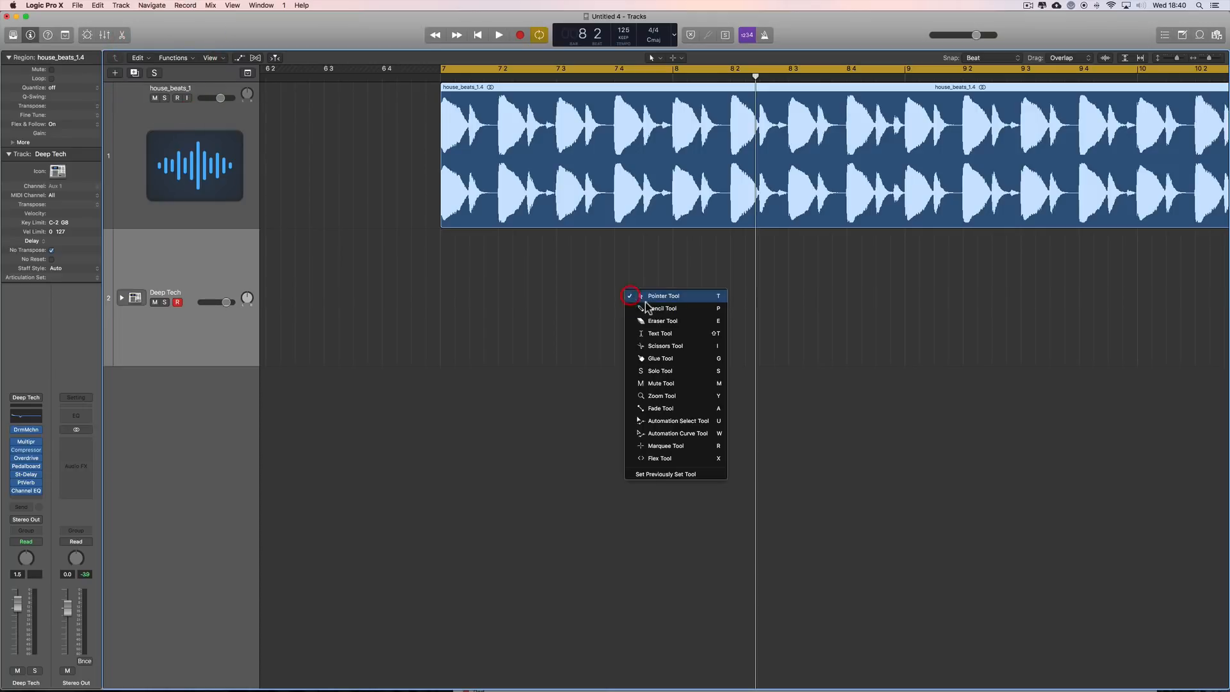
pyautogui.click(649, 346)
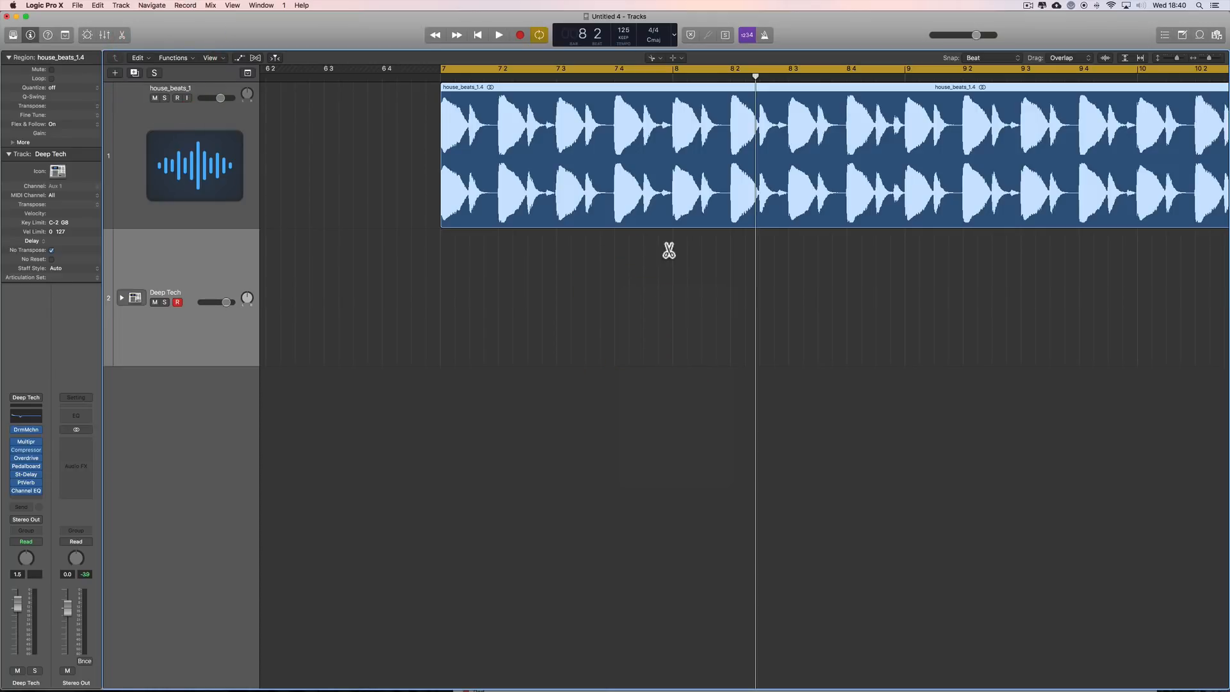
pyautogui.click(672, 106)
pyautogui.press('t')
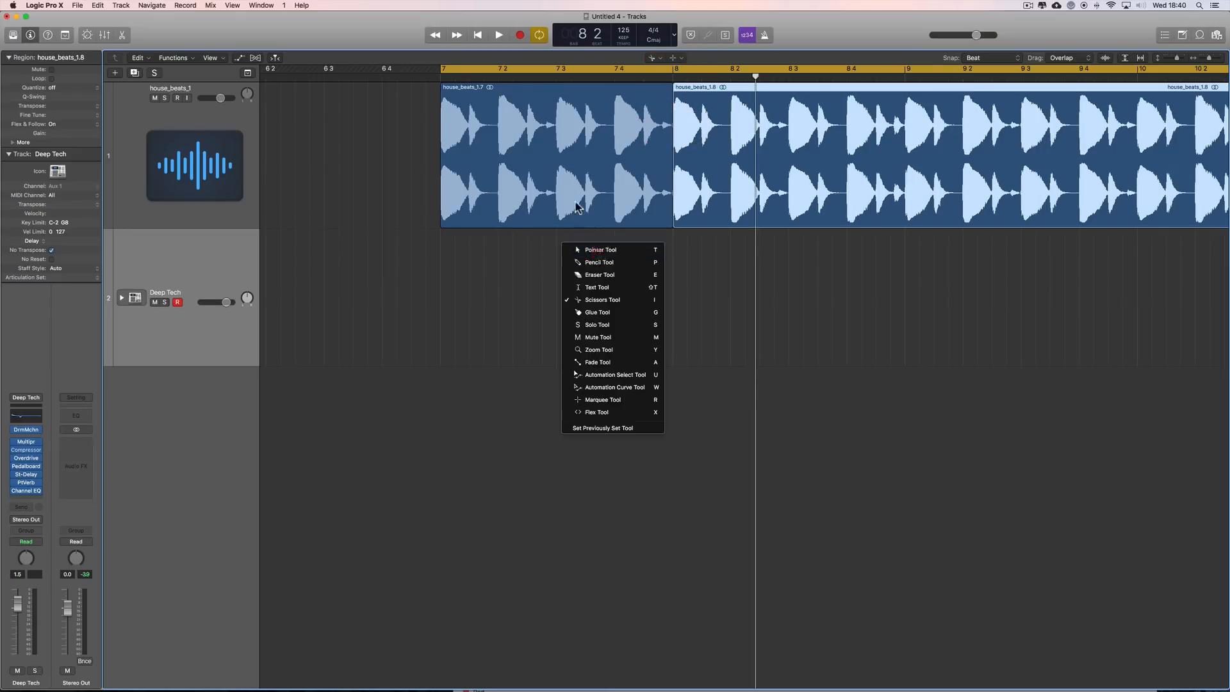
pyautogui.press('t')
pyautogui.click(573, 145)
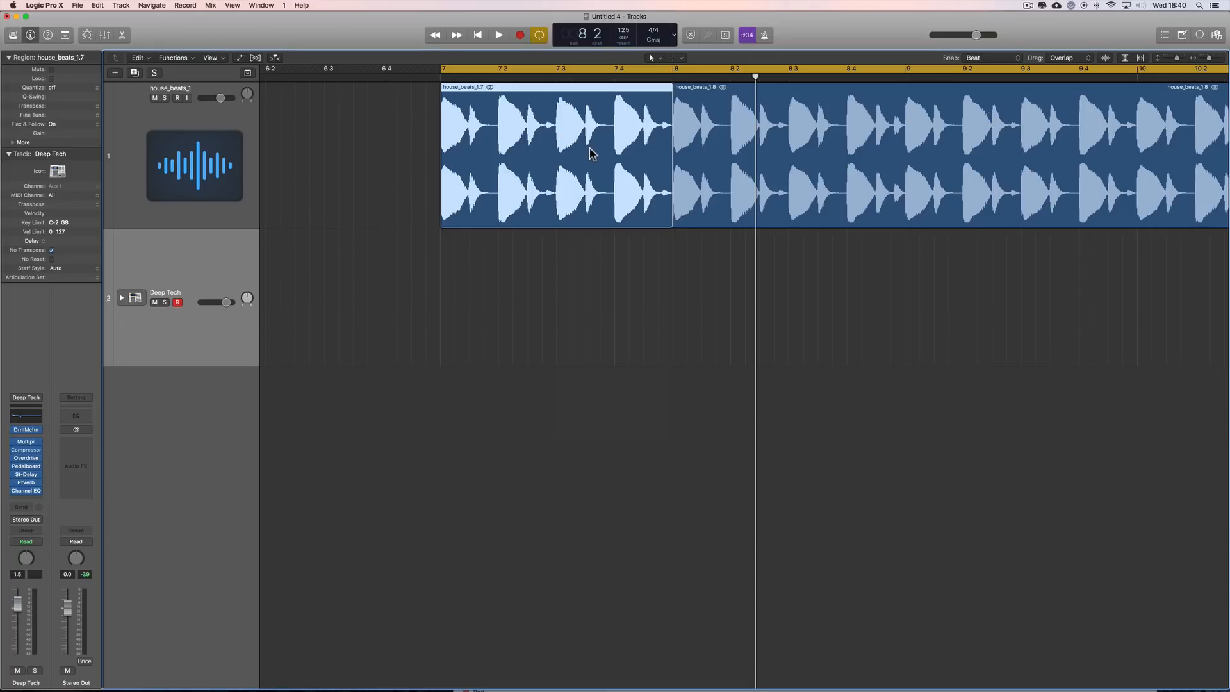
# Draw an empty one-bar region on the Deep Tech track at bar 7 with the Pencil tool.
pyautogui.click(1209, 58)
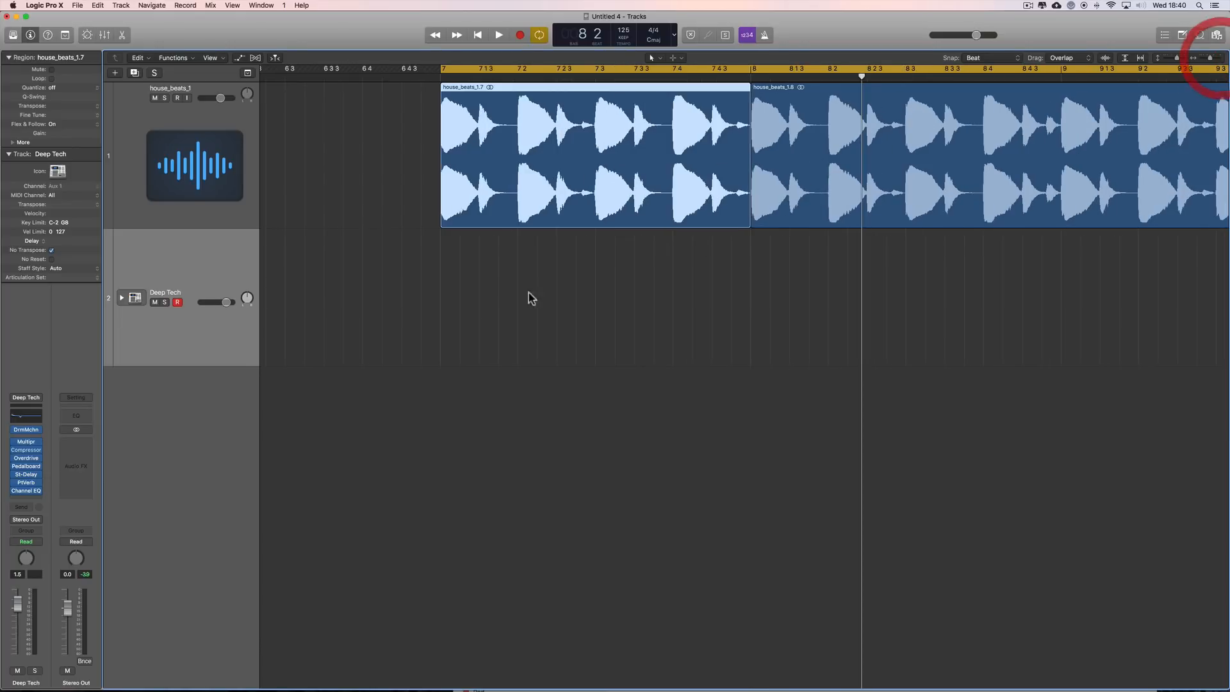
pyautogui.rightClick(454, 296)
pyautogui.click(475, 316)
pyautogui.click(457, 290)
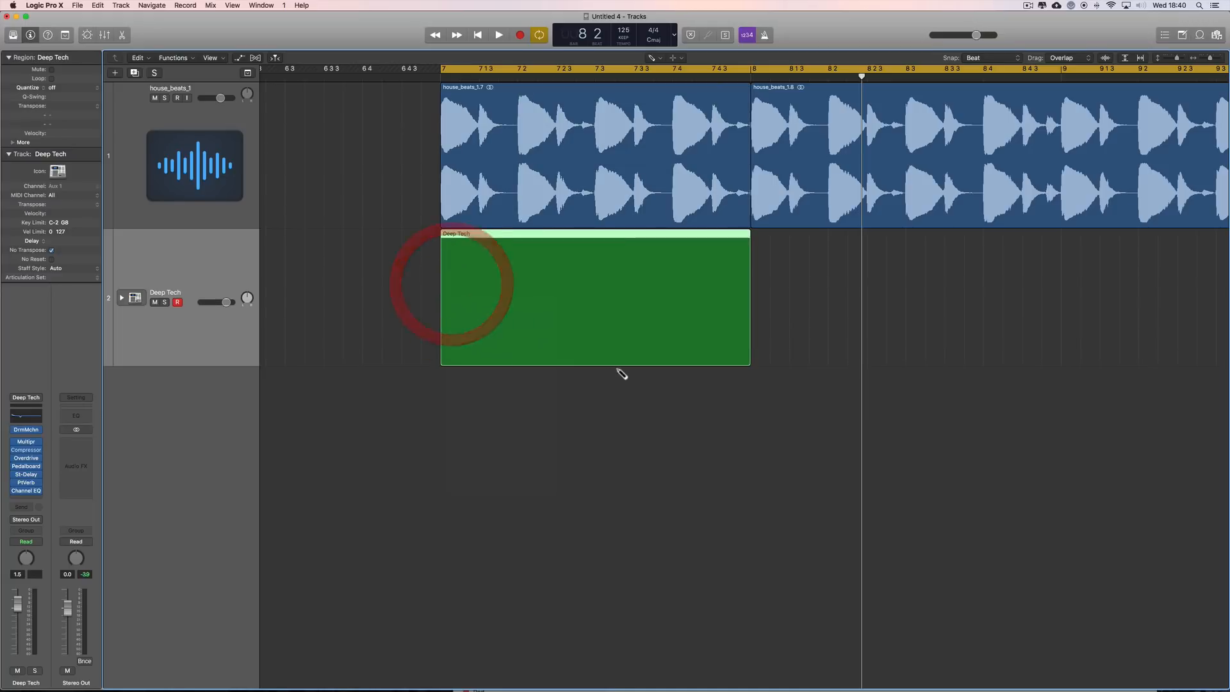
pyautogui.click(1210, 58)
pyautogui.click(1211, 58)
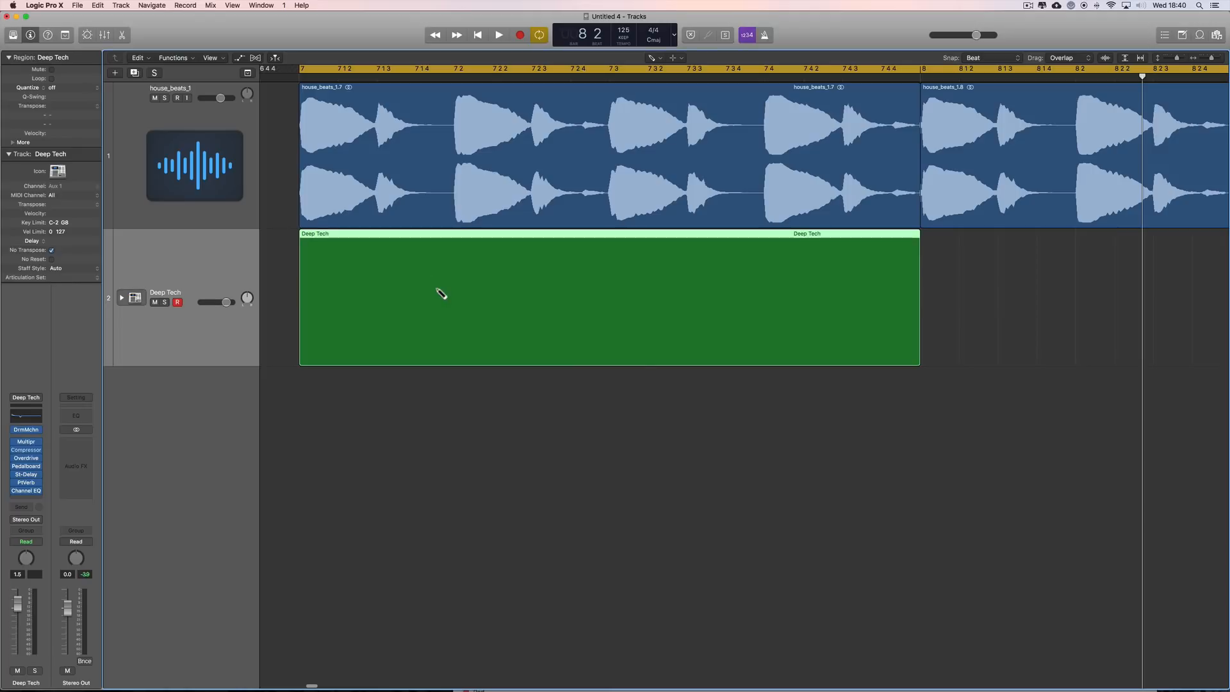
# Return to the Pointer tool, select the new Deep Tech region, cycle bar 7 only and play it.
pyautogui.press('t')
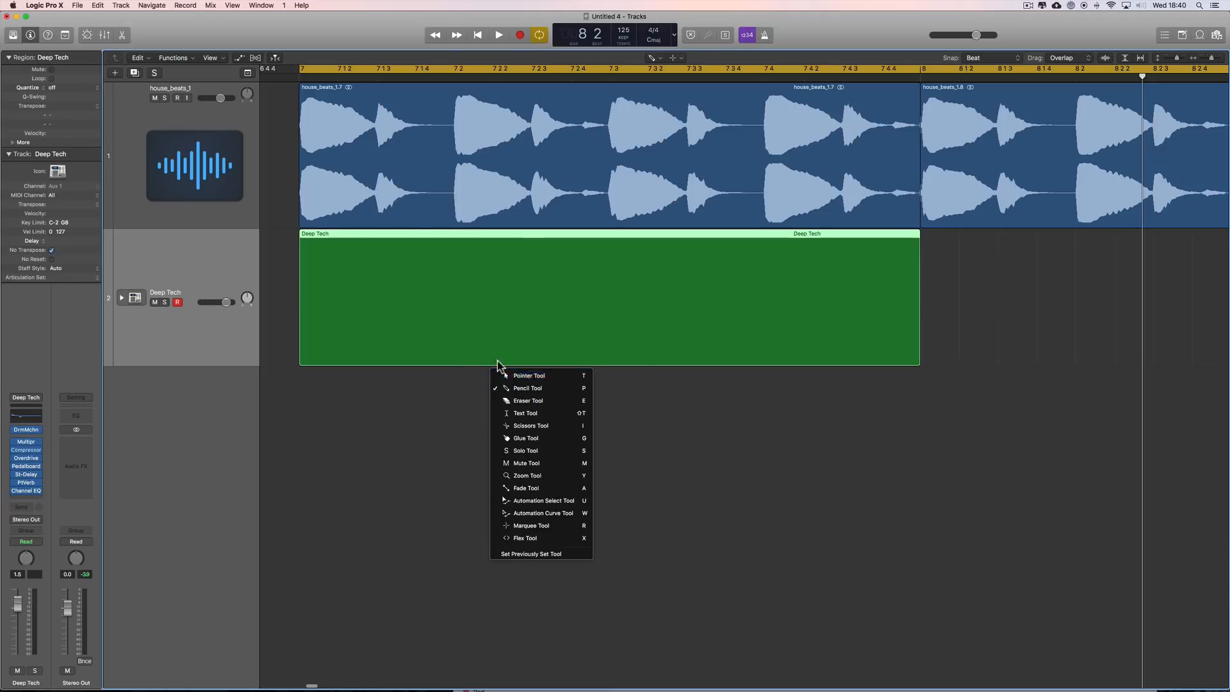
pyautogui.press('t')
pyautogui.click(503, 294)
pyautogui.press('space')
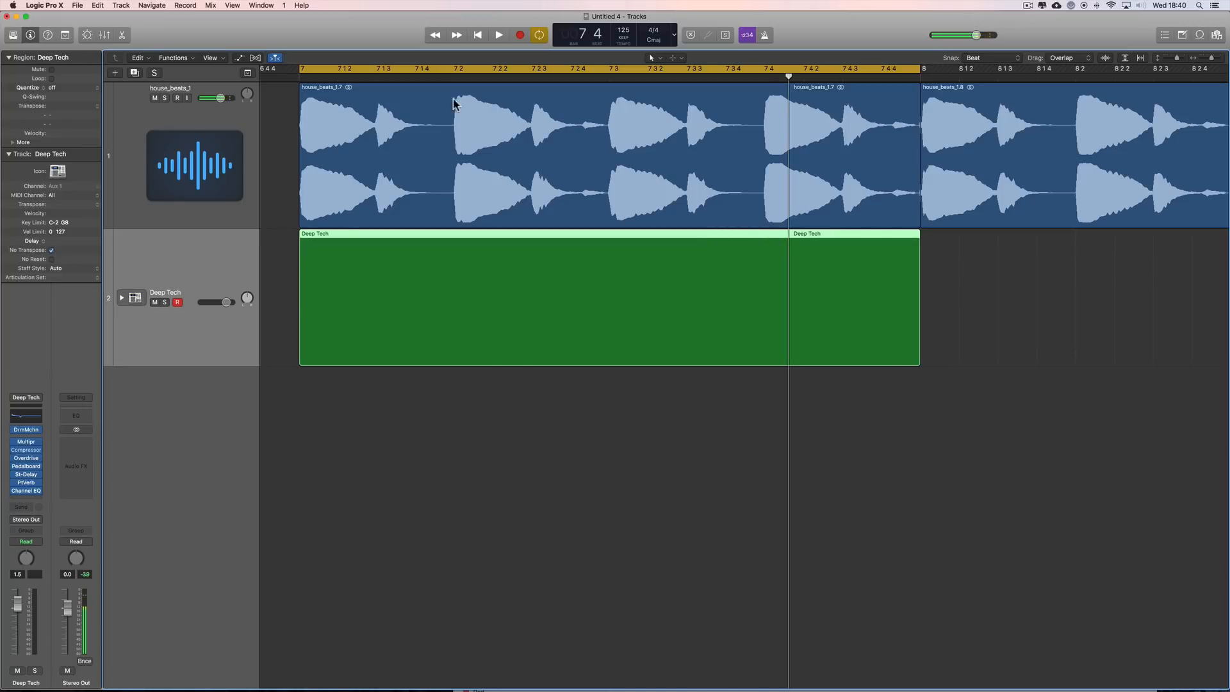
# Open the bar 7 Deep Tech region in the Piano Roll and draw Kick 1 notes on all four beats.
pyautogui.doubleClick(447, 248)
pyautogui.scroll(-5, 384, 621)
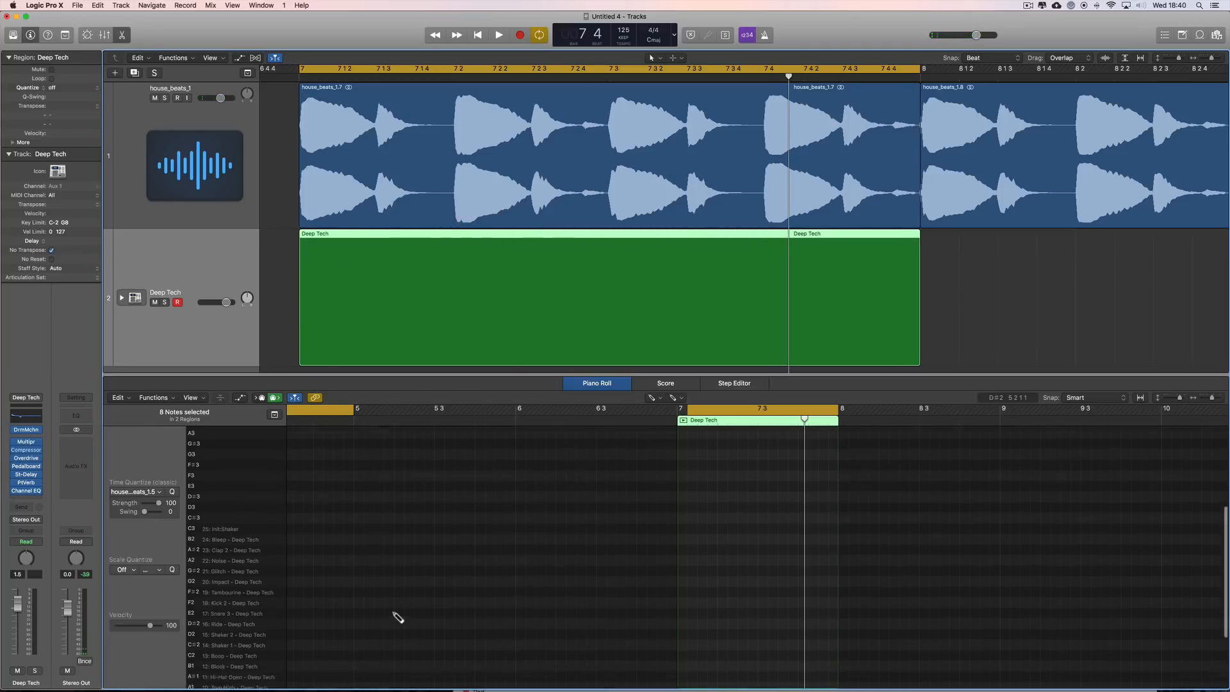
pyautogui.click(1220, 399)
pyautogui.click(1220, 398)
pyautogui.click(1220, 397)
pyautogui.hscroll(-3, 1101, 436)
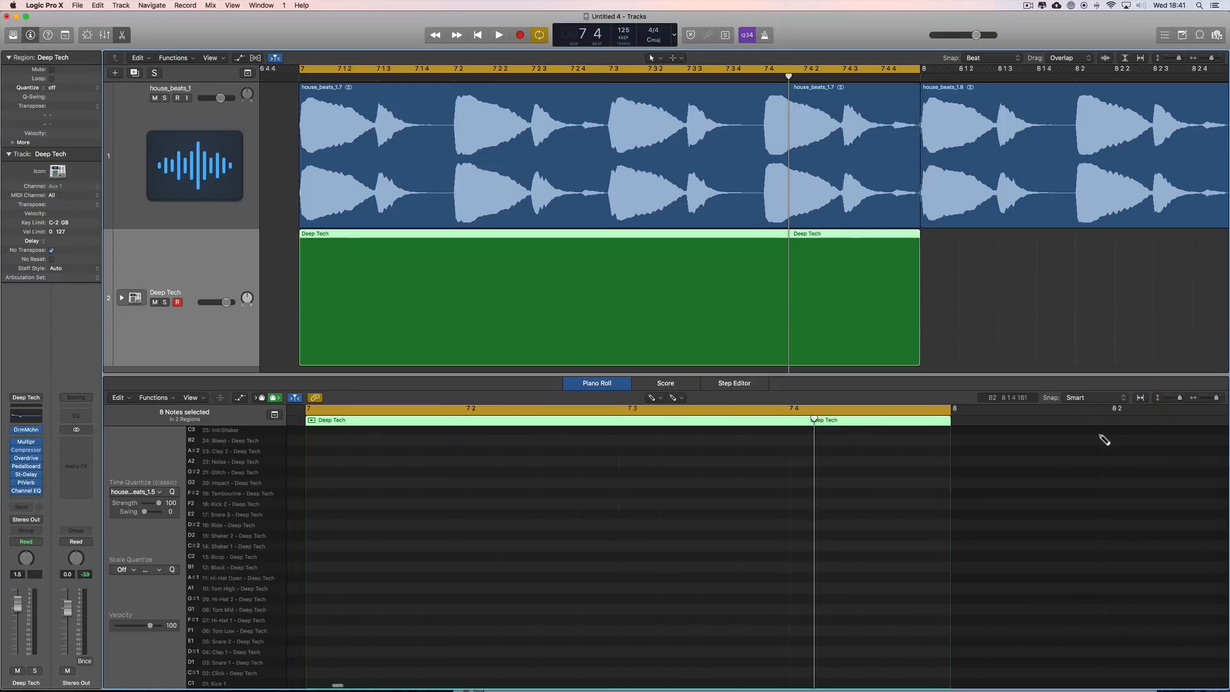
pyautogui.hscroll(2, 1101, 436)
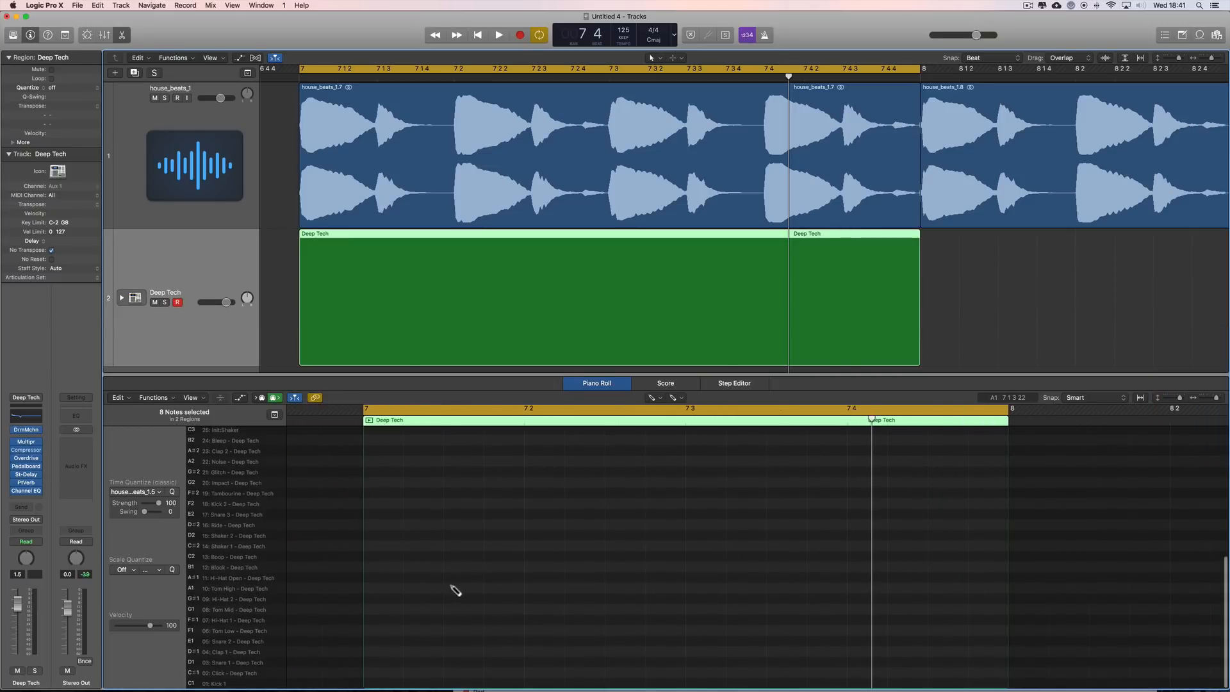
pyautogui.click(383, 684)
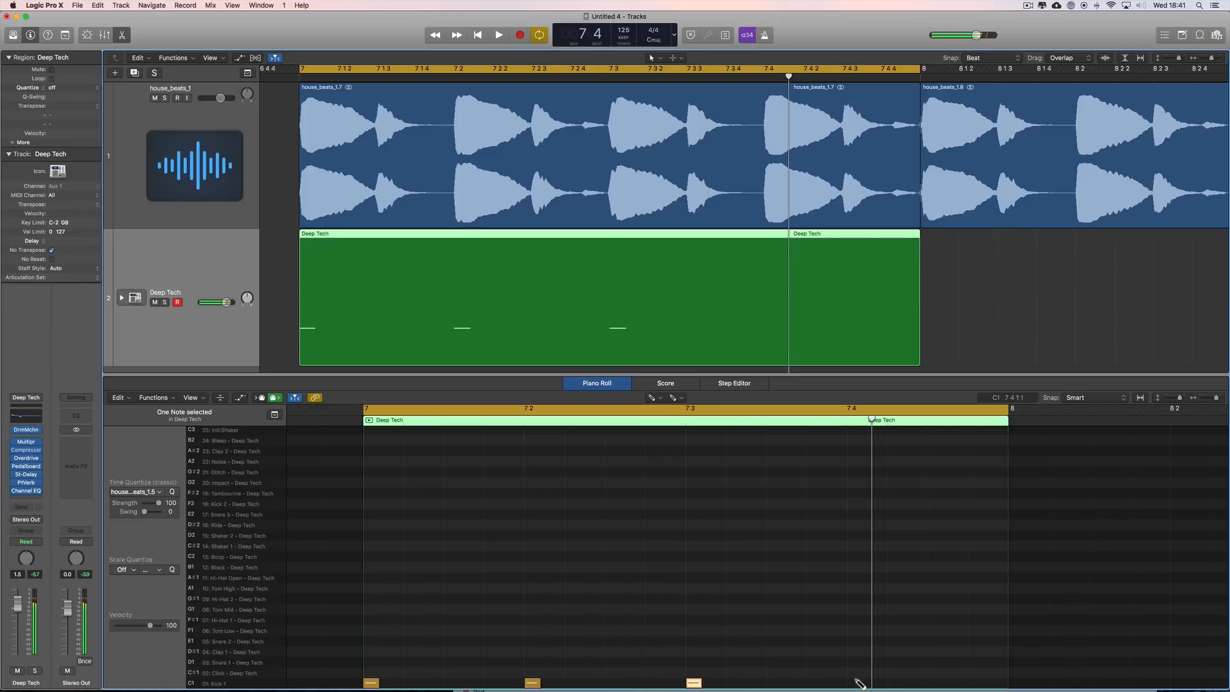
# Set the velocity of the four bar 7 kick notes to 105 with the Pointer tool and play the bar.
pyautogui.rightClick(495, 517)
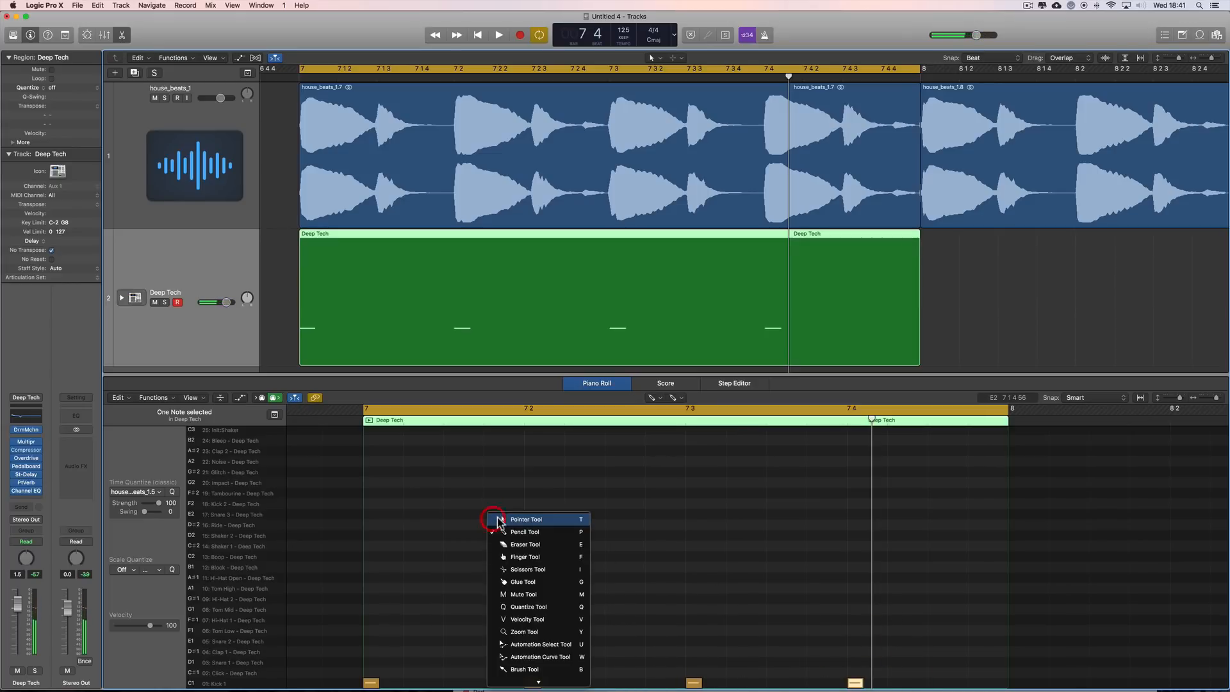
pyautogui.click(498, 521)
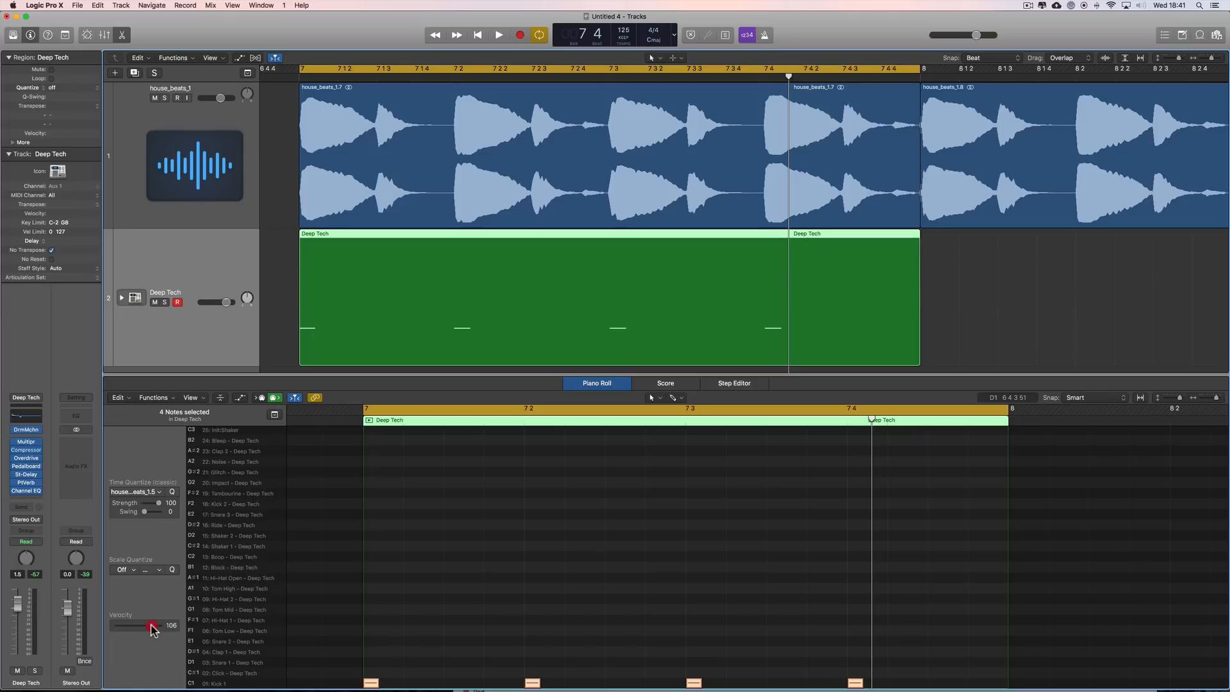
pyautogui.moveTo(152, 629); pyautogui.dragTo(152, 629)
pyautogui.press('space')
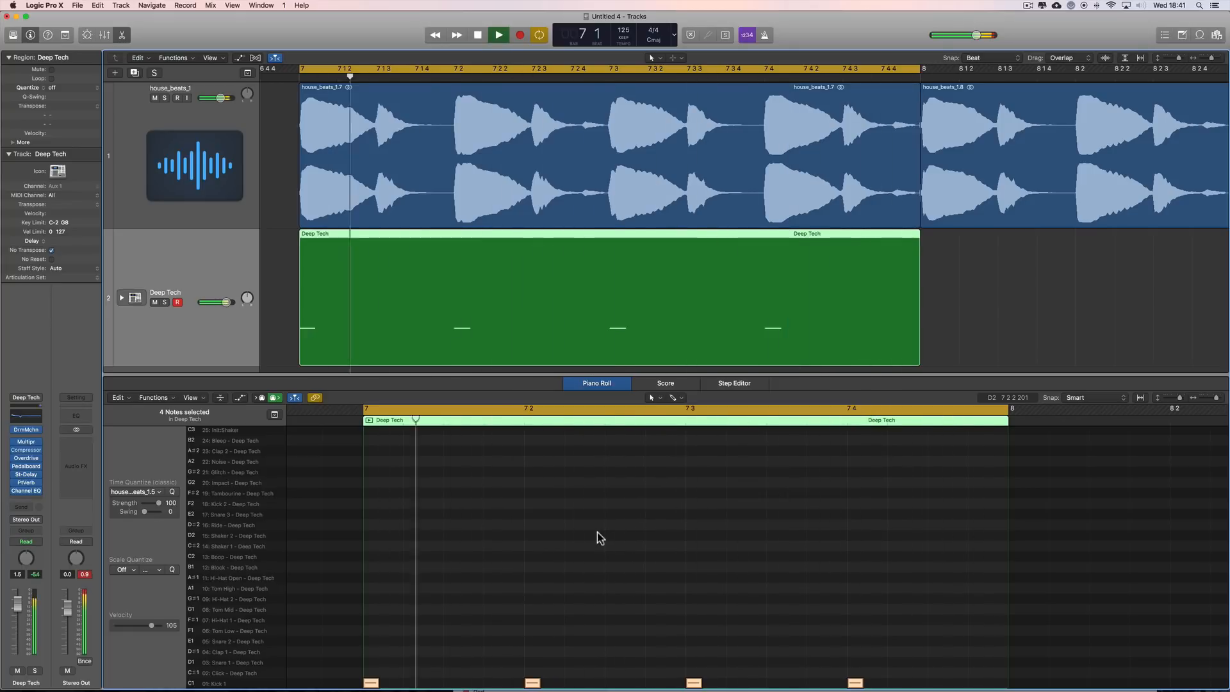
pyautogui.press('space')
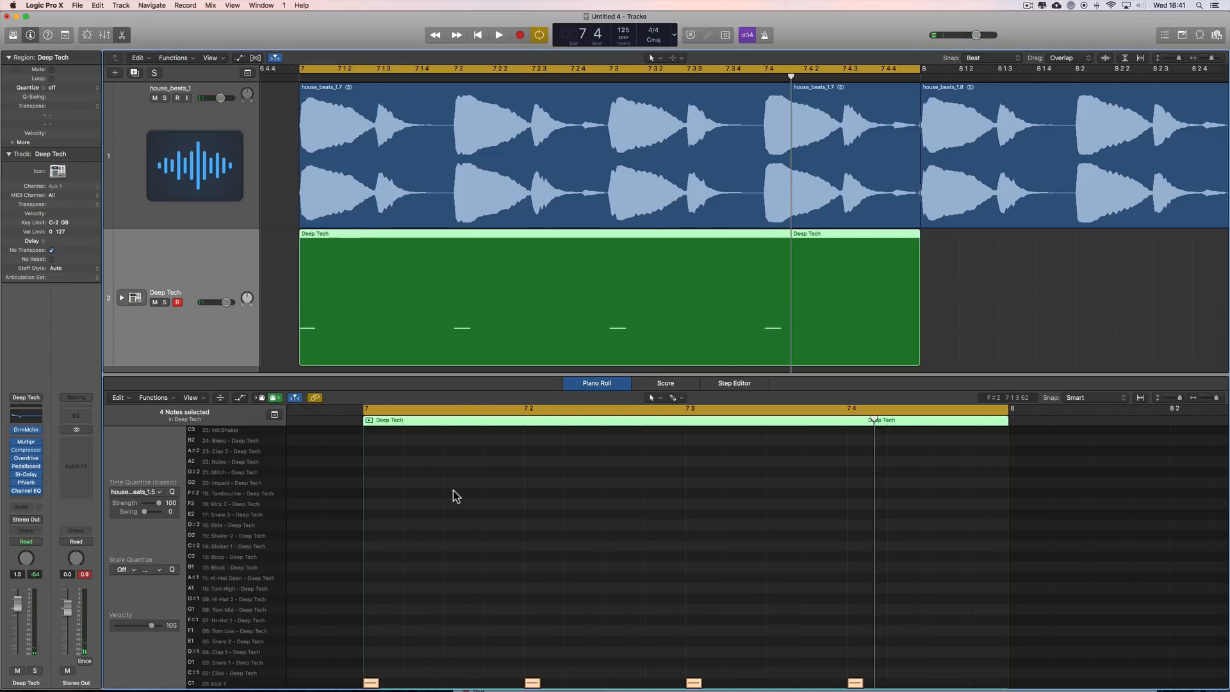
pyautogui.press('space')
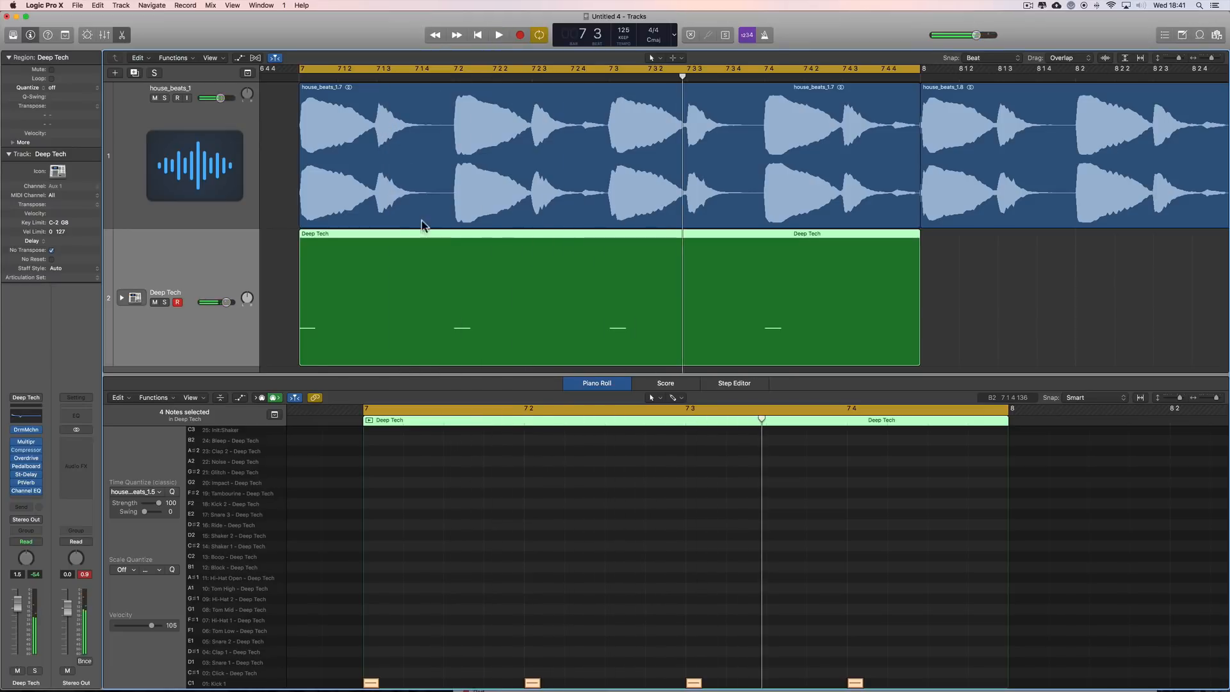
# Audition the hi-hat sounds, draw Hi-Hat Open notes on the four offbeats of bar 7 with the Pencil tool, and play the bar.
pyautogui.press('t')
pyautogui.click(441, 602)
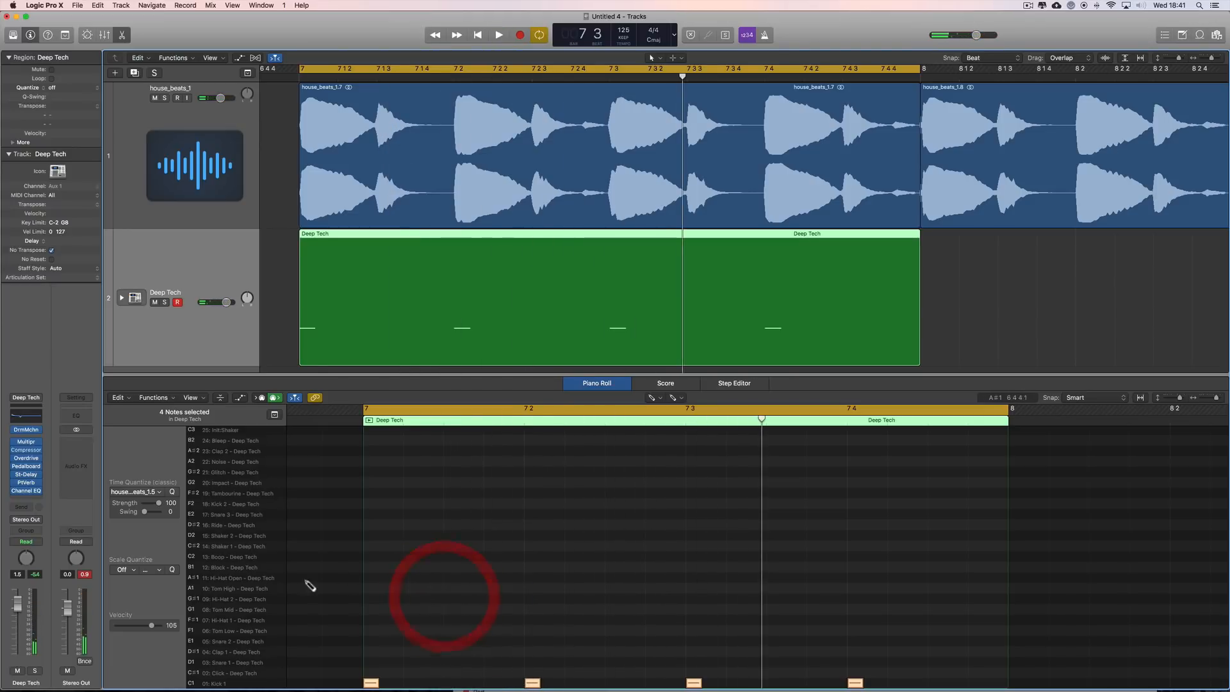
pyautogui.click(241, 596)
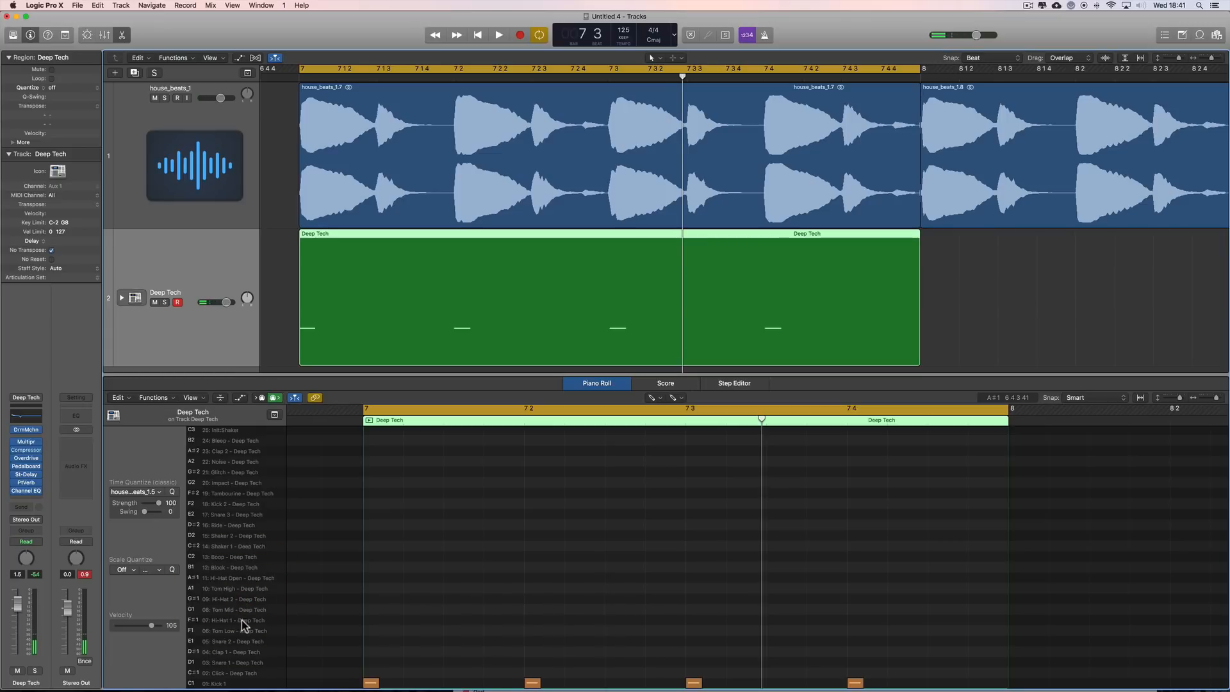
pyautogui.click(244, 575)
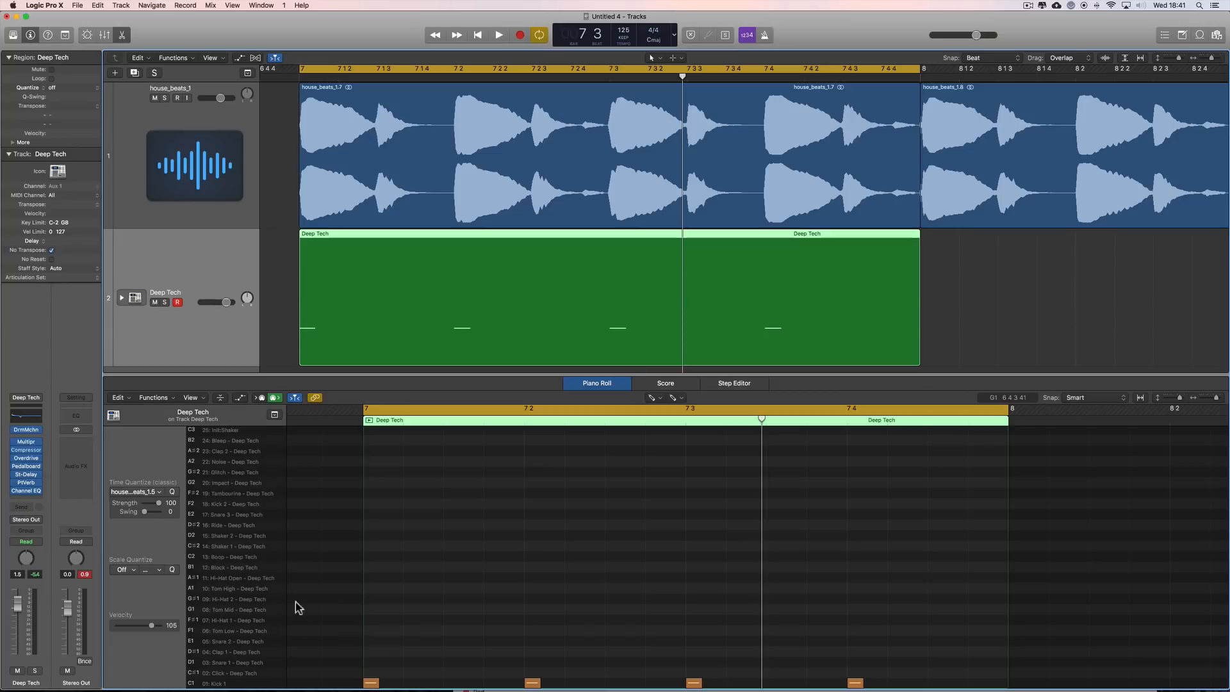
pyautogui.click(244, 580)
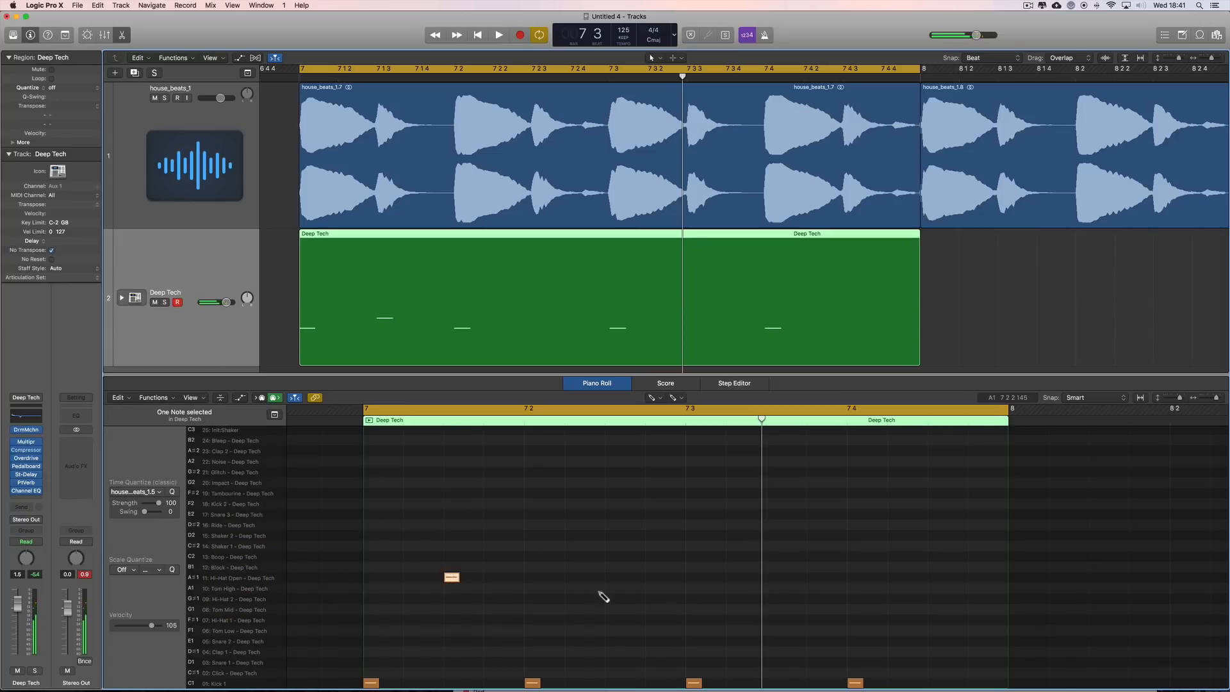
pyautogui.click(613, 577)
pyautogui.click(774, 577)
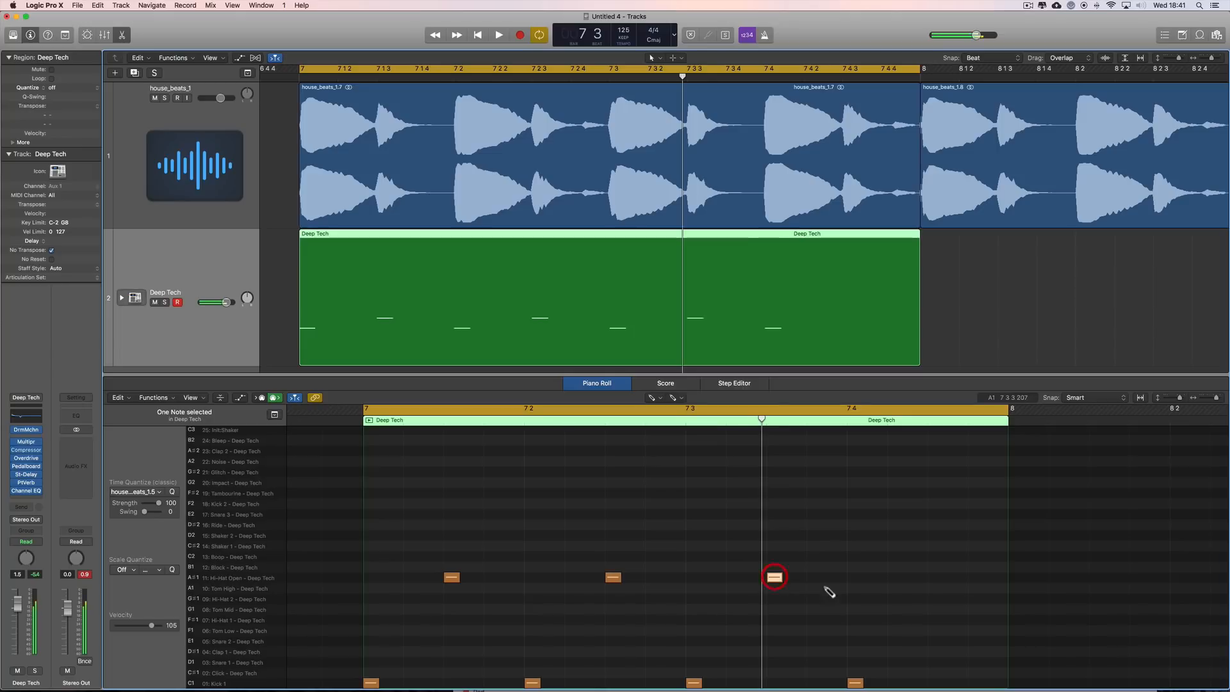
pyautogui.click(936, 577)
pyautogui.press('space')
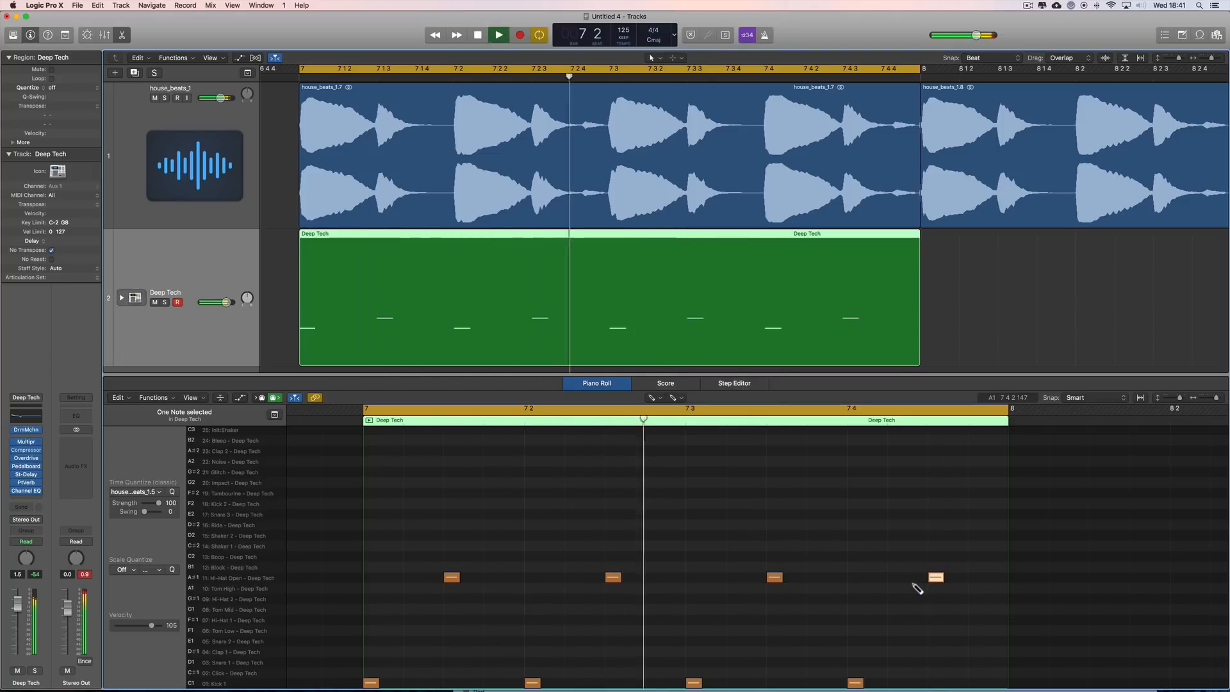
pyautogui.press('space')
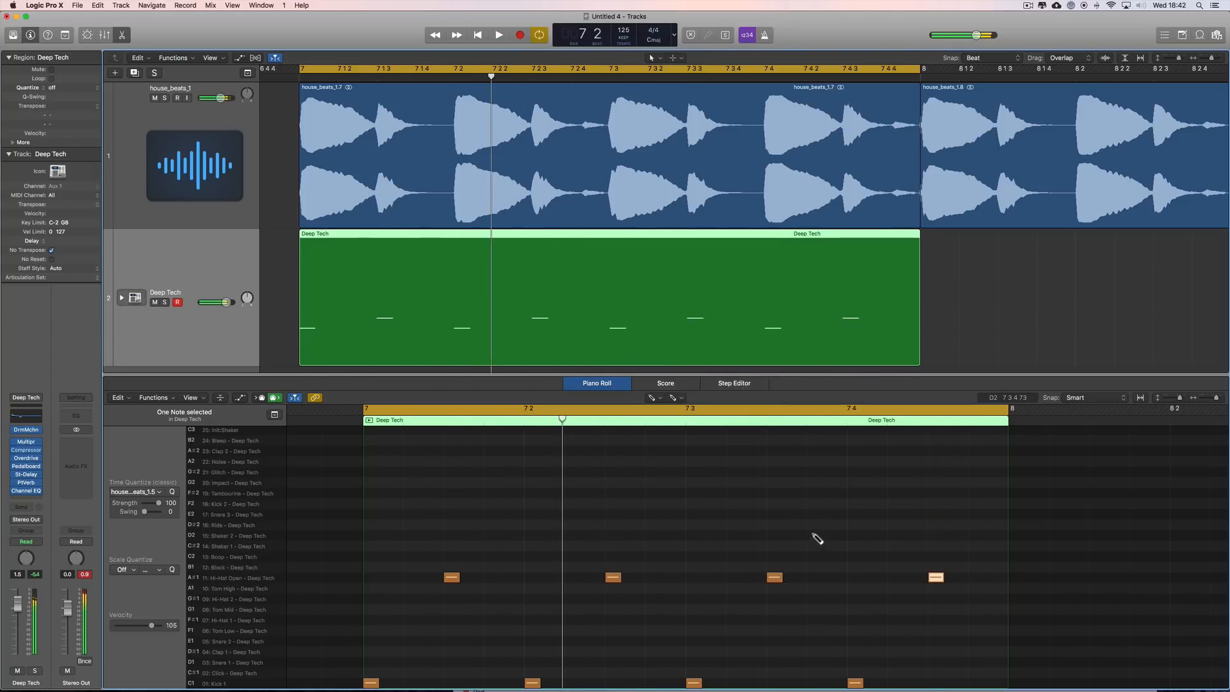
# Insert a Channel EQ on the house_beats_1 track and cut its low shelf by 24 dB at 740 Hz during playback.
pyautogui.click(176, 116)
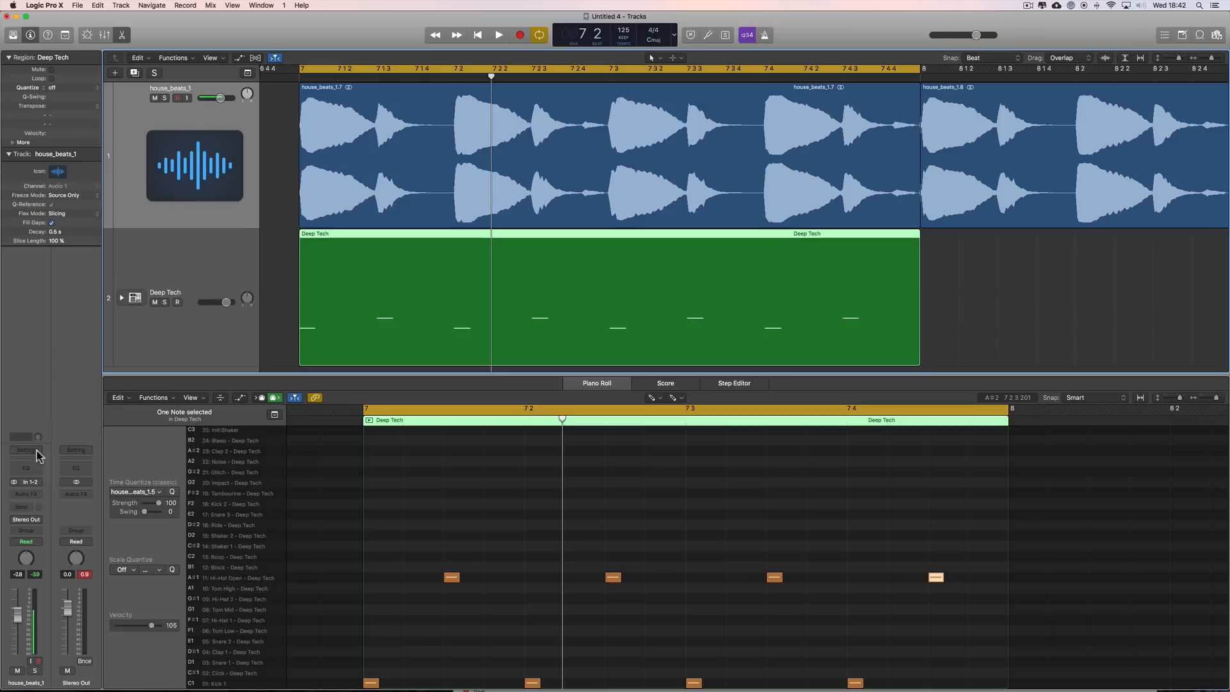
pyautogui.click(28, 469)
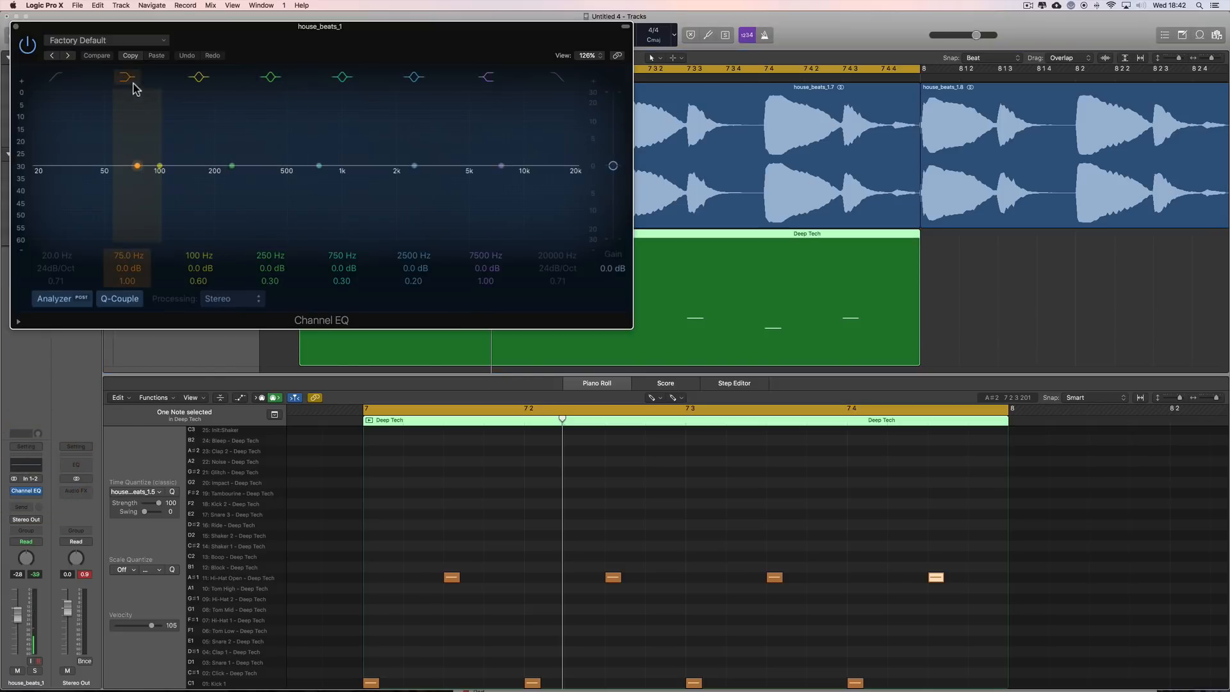
pyautogui.moveTo(136, 163); pyautogui.dragTo(331, 280)
pyautogui.press('space')
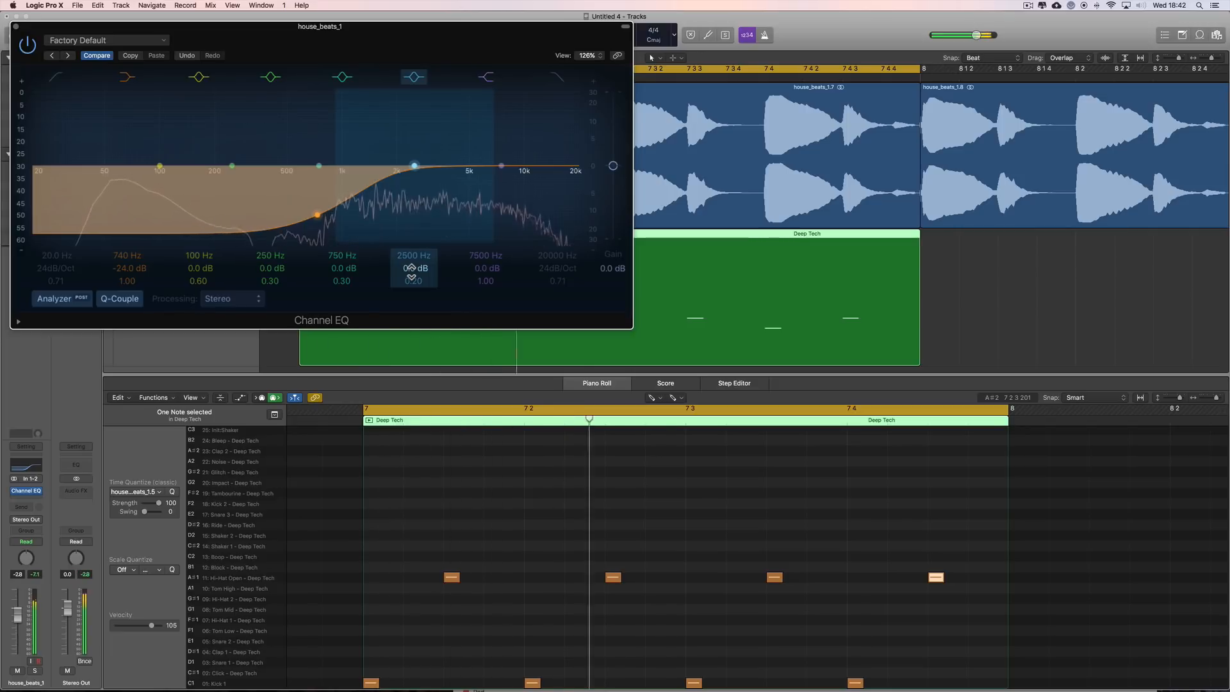
pyautogui.moveTo(84, 25); pyautogui.dragTo(301, 281)
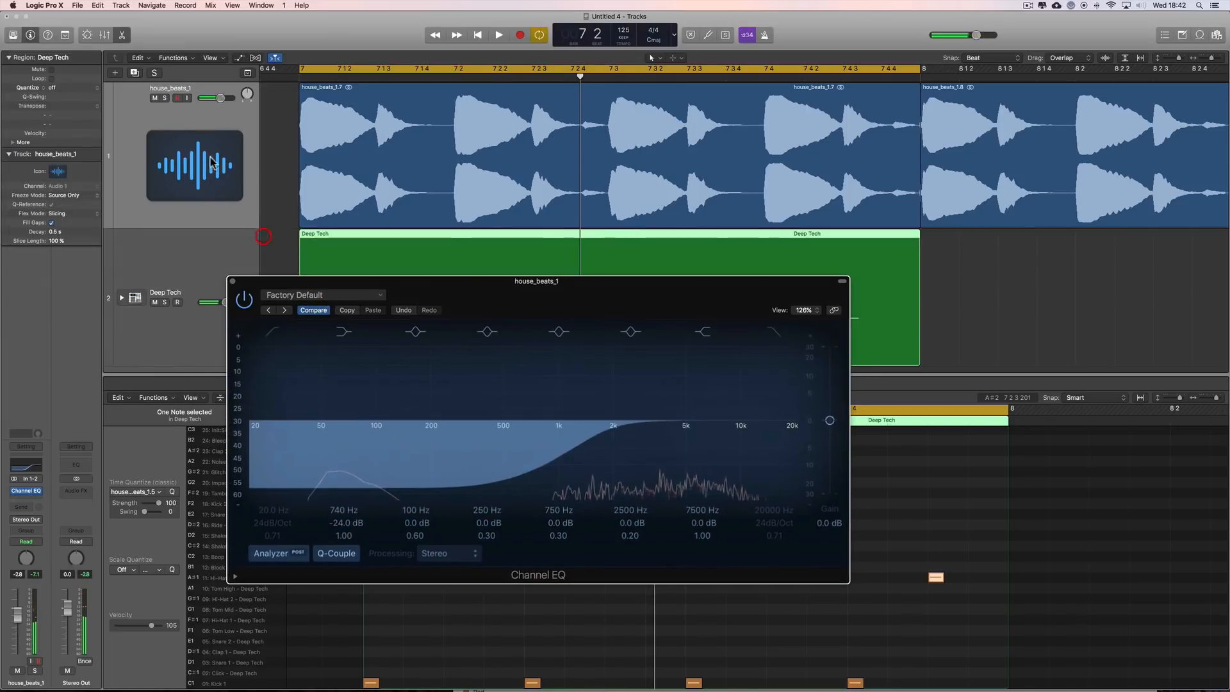
# Solo house_beats_1, raise the Channel EQ gain to +5.0 dB, and listen for the faint hits in bar 7.
pyautogui.click(164, 97)
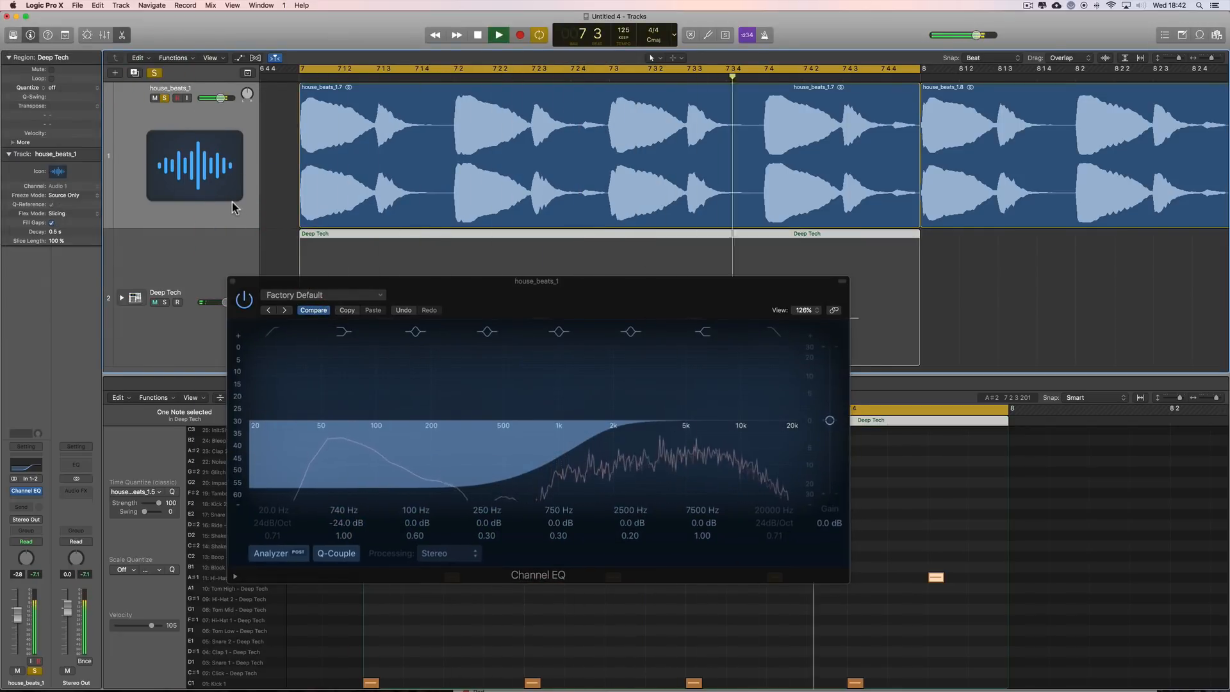
pyautogui.moveTo(830, 420); pyautogui.dragTo(829, 408)
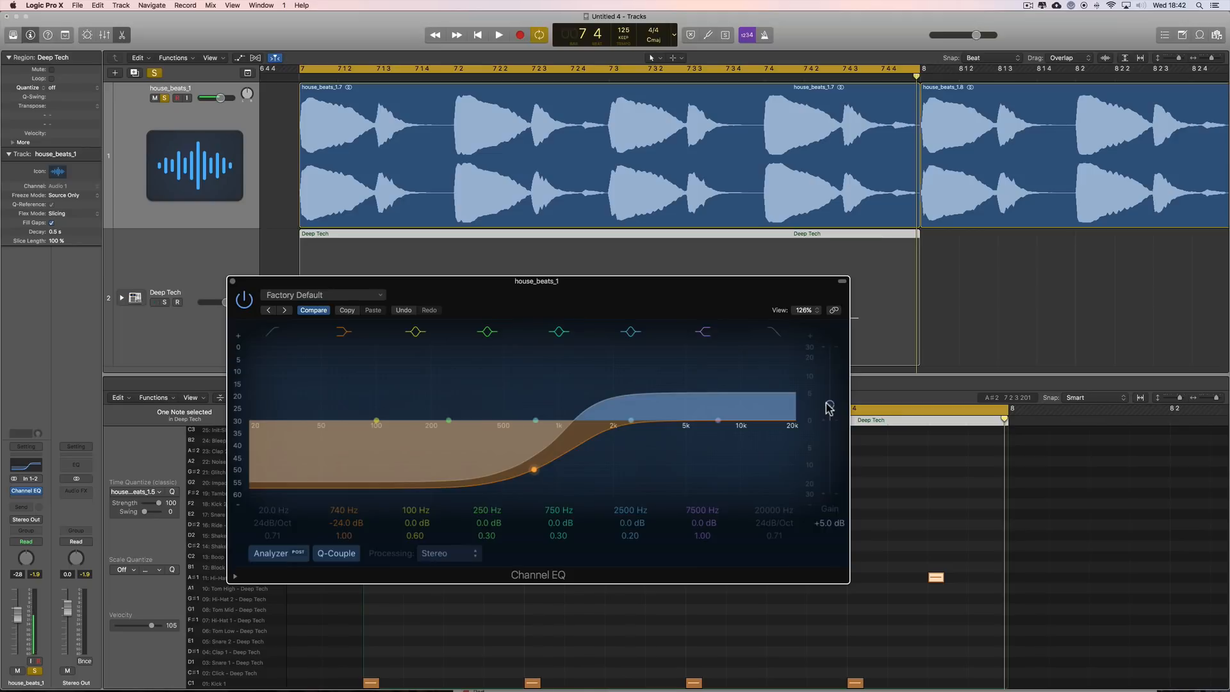
pyautogui.click(584, 86)
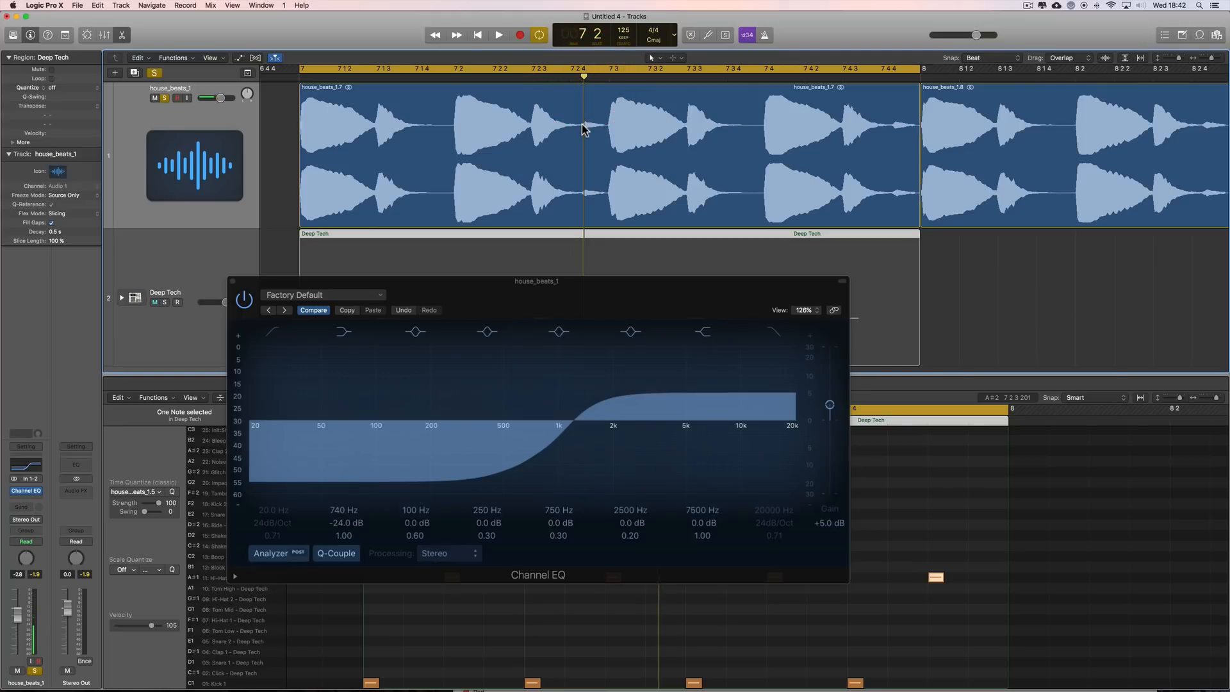
pyautogui.moveTo(584, 79); pyautogui.dragTo(896, 139)
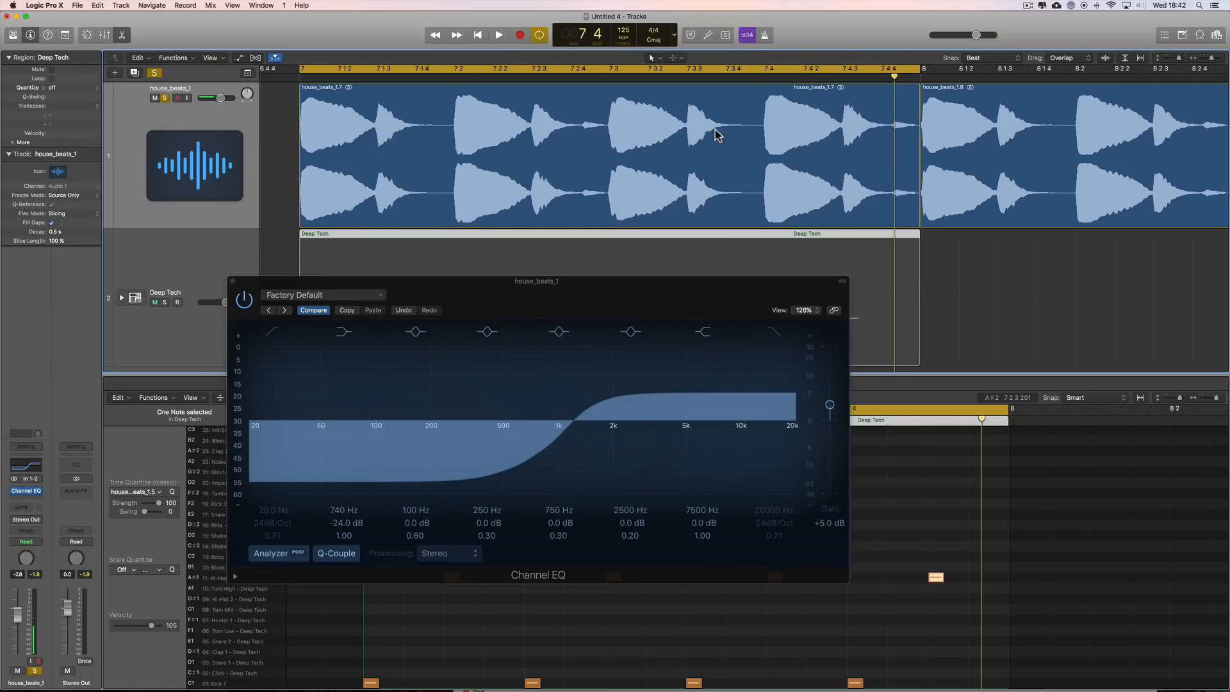
pyautogui.press('space')
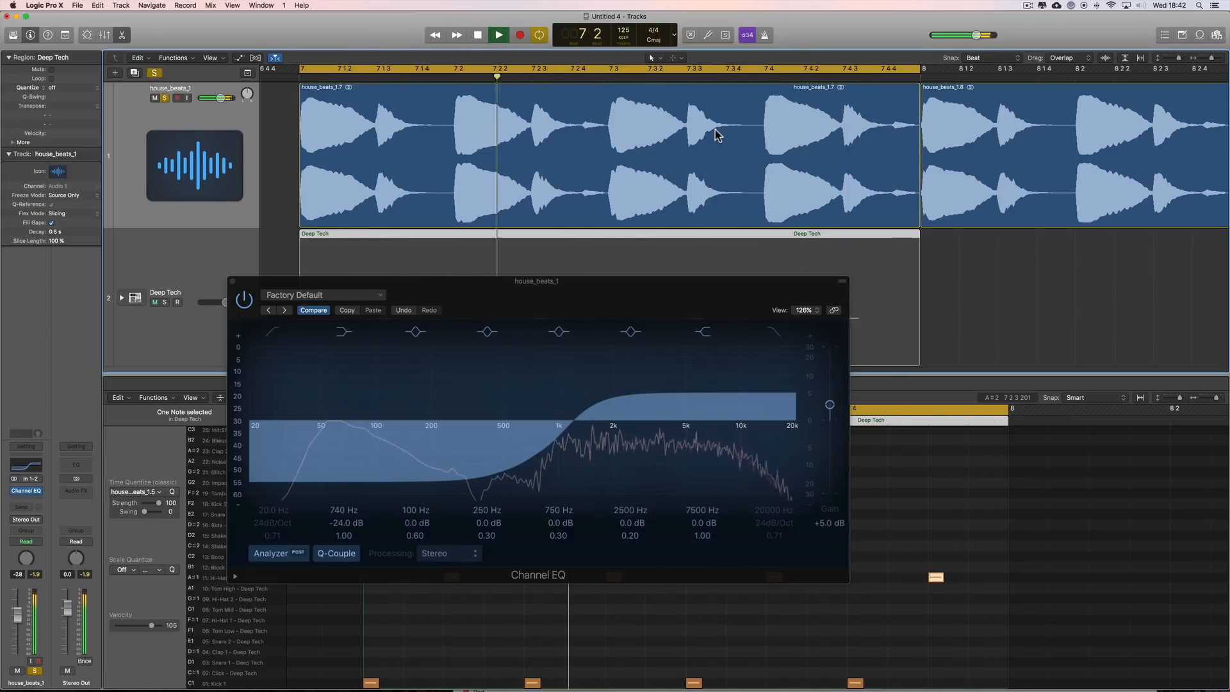
pyautogui.press('space')
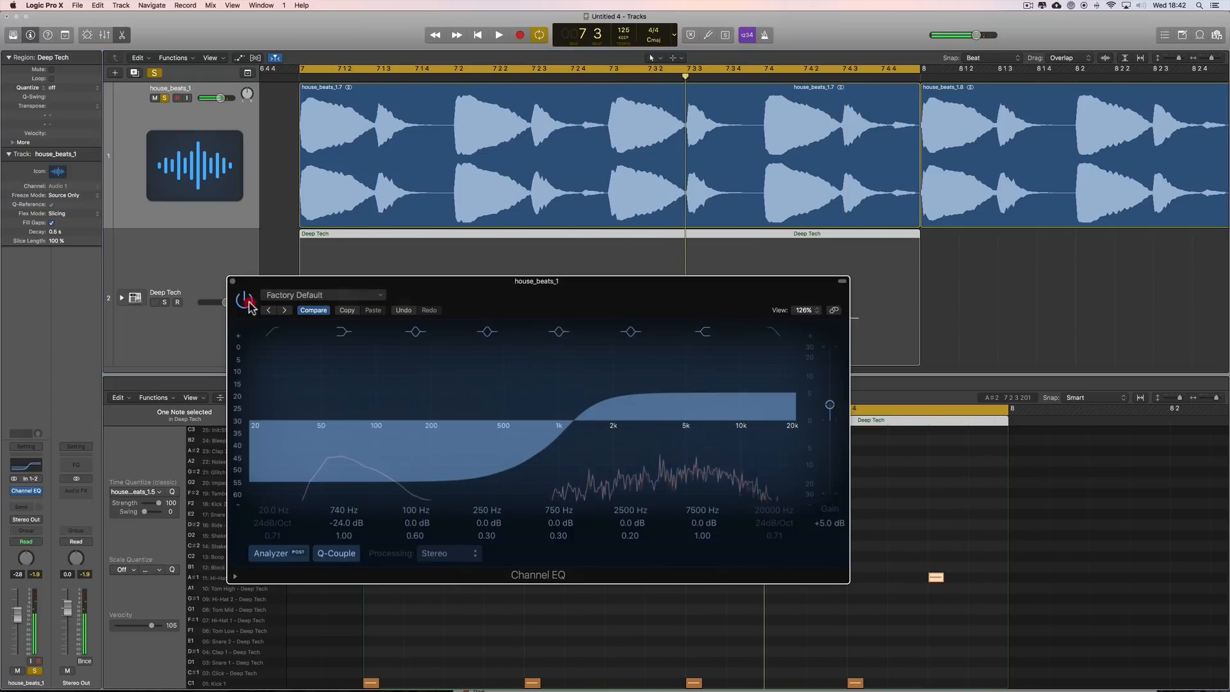
# Bypass and close the Channel EQ, place the playhead on the faint hit before beat 3, and unsolo house_beats_1.
pyautogui.click(237, 293)
pyautogui.click(233, 282)
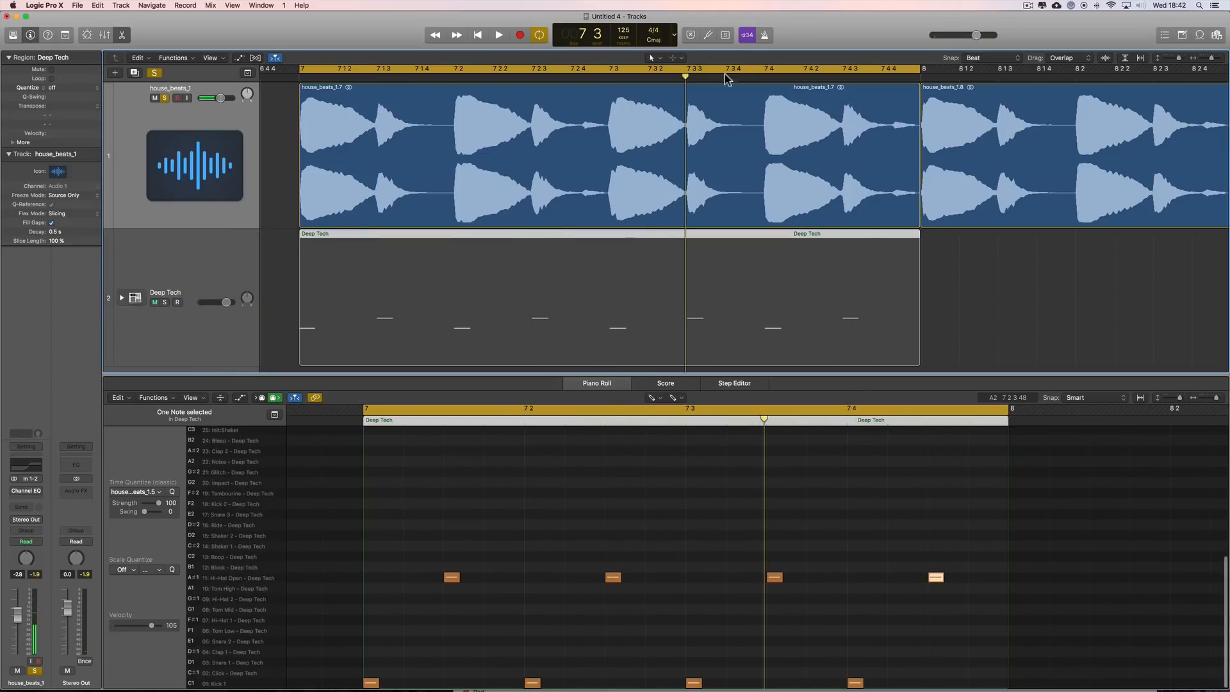
pyautogui.moveTo(686, 76); pyautogui.dragTo(584, 89)
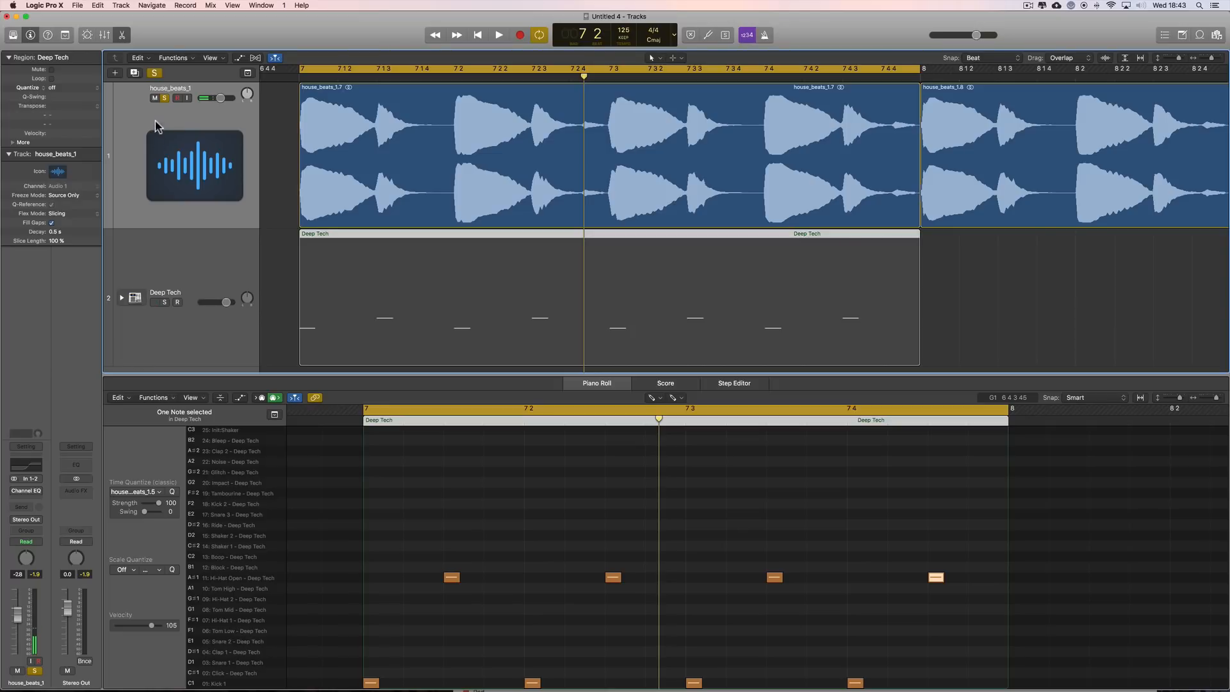
pyautogui.click(164, 98)
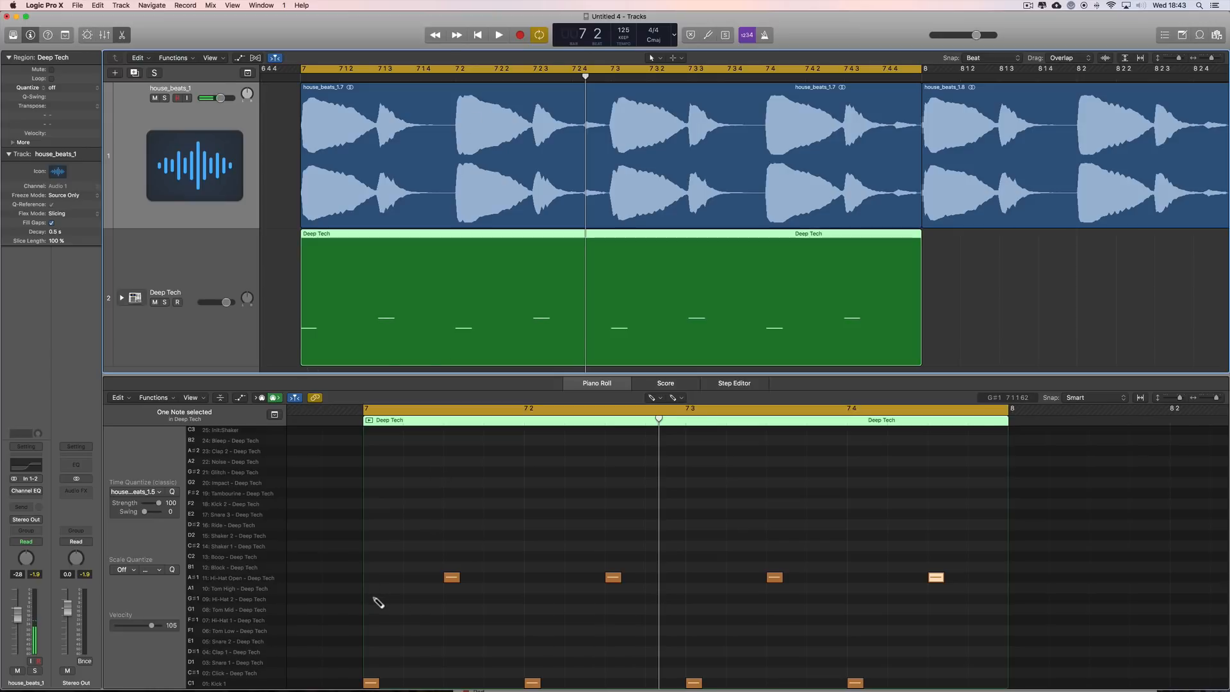
# Draw Hi-Hat 2 notes on all four beats of bar 7 and set their velocity to 89.
pyautogui.click(239, 602)
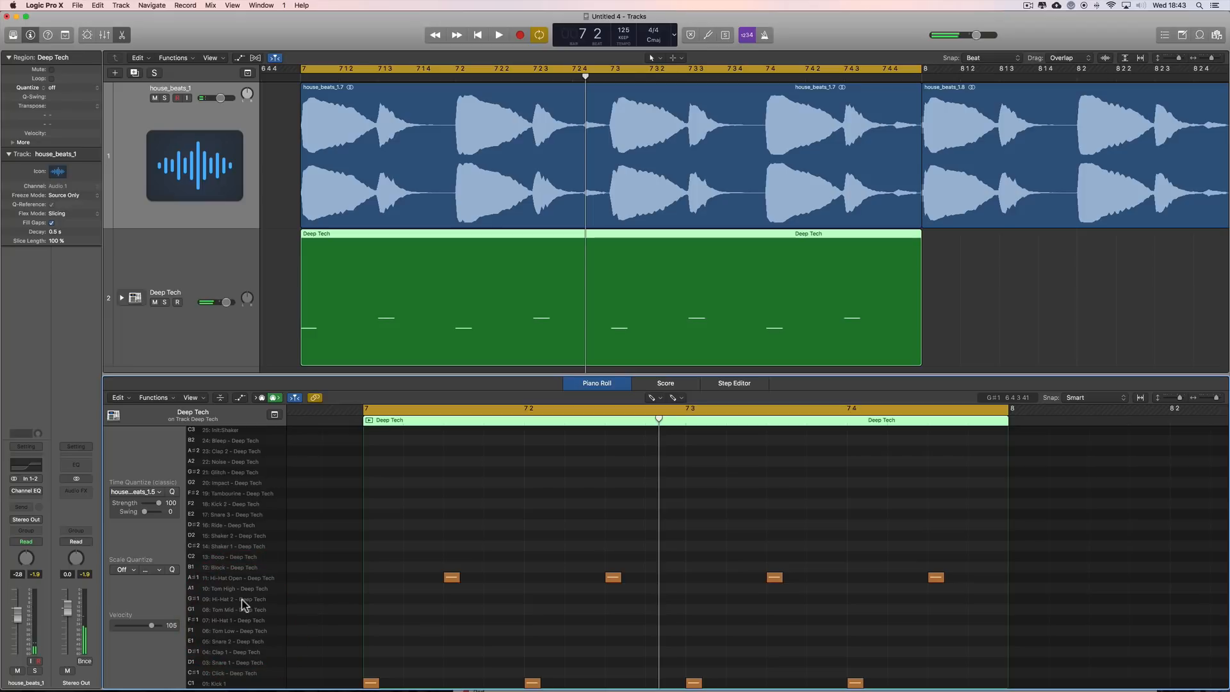
pyautogui.click(377, 600)
pyautogui.click(532, 599)
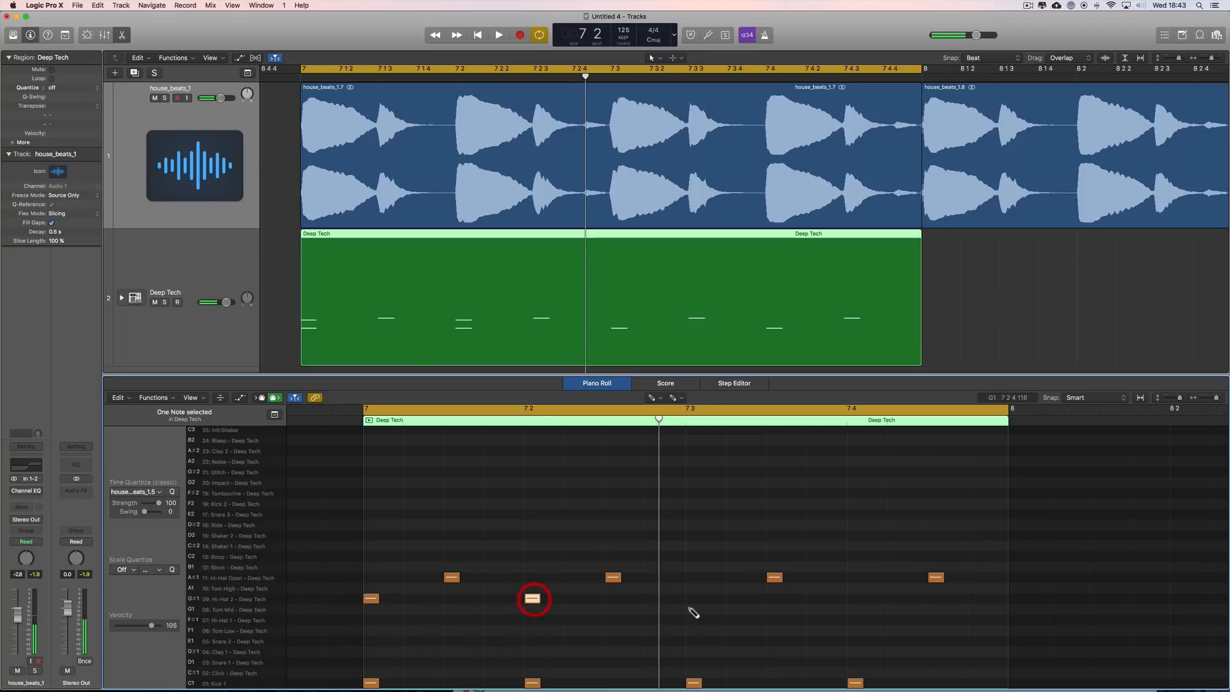
pyautogui.click(694, 599)
pyautogui.click(856, 598)
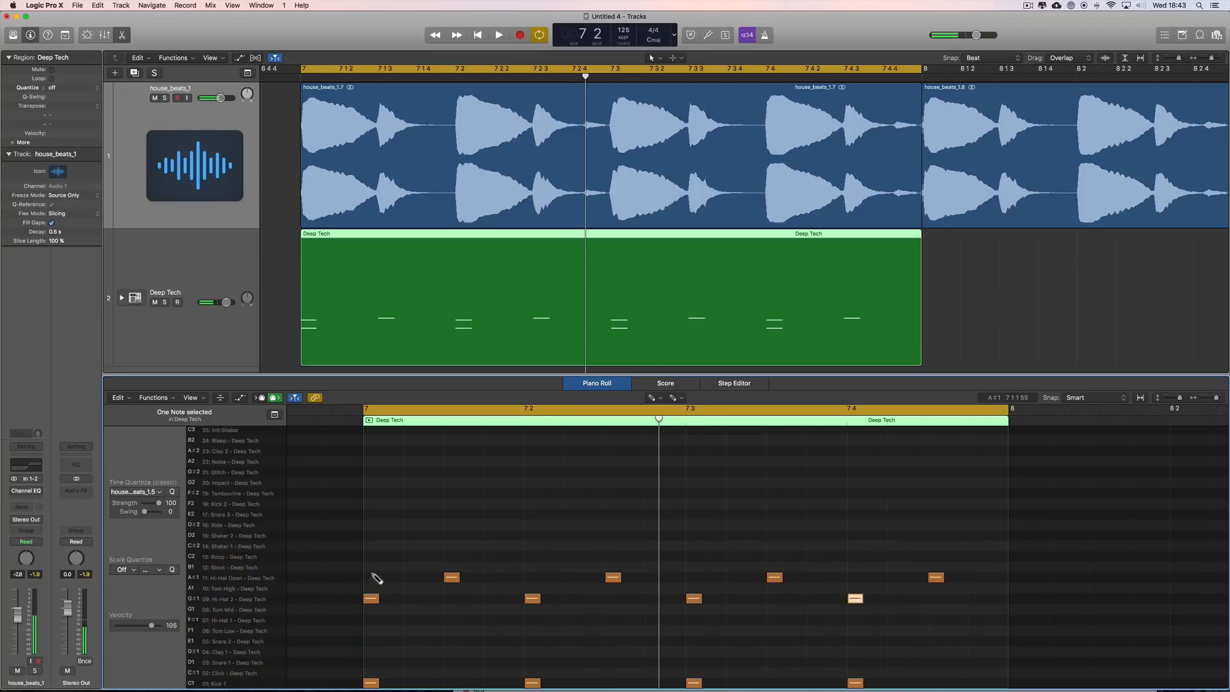
pyautogui.click(239, 603)
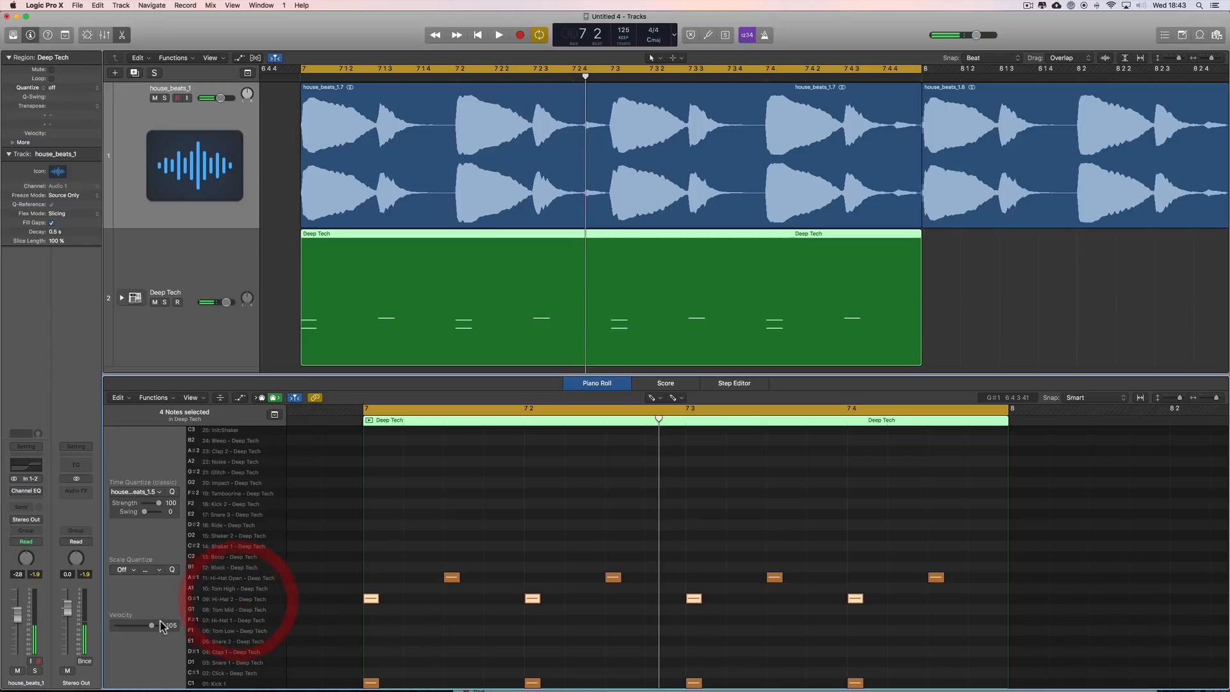
pyautogui.moveTo(152, 626); pyautogui.dragTo(147, 627)
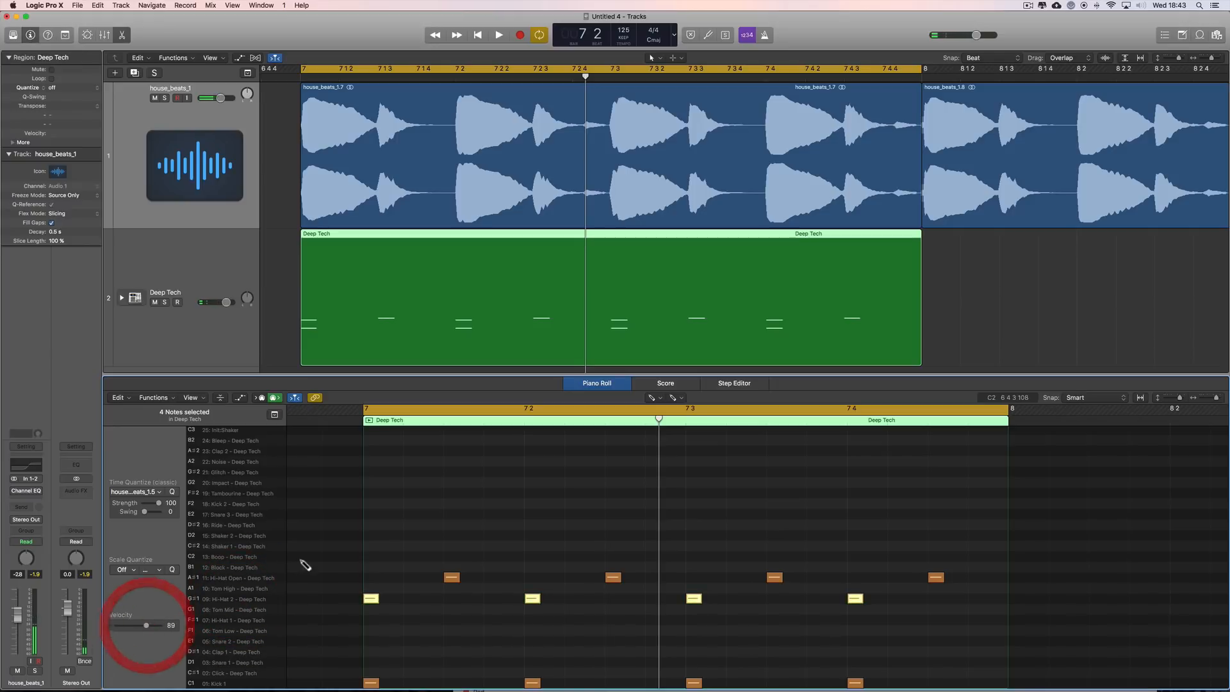
# Return to the Pointer tool and set the velocity of the four bar 7 Hi-Hat Open notes to 86.
pyautogui.rightClick(444, 513)
pyautogui.click(461, 516)
pyautogui.click(442, 489)
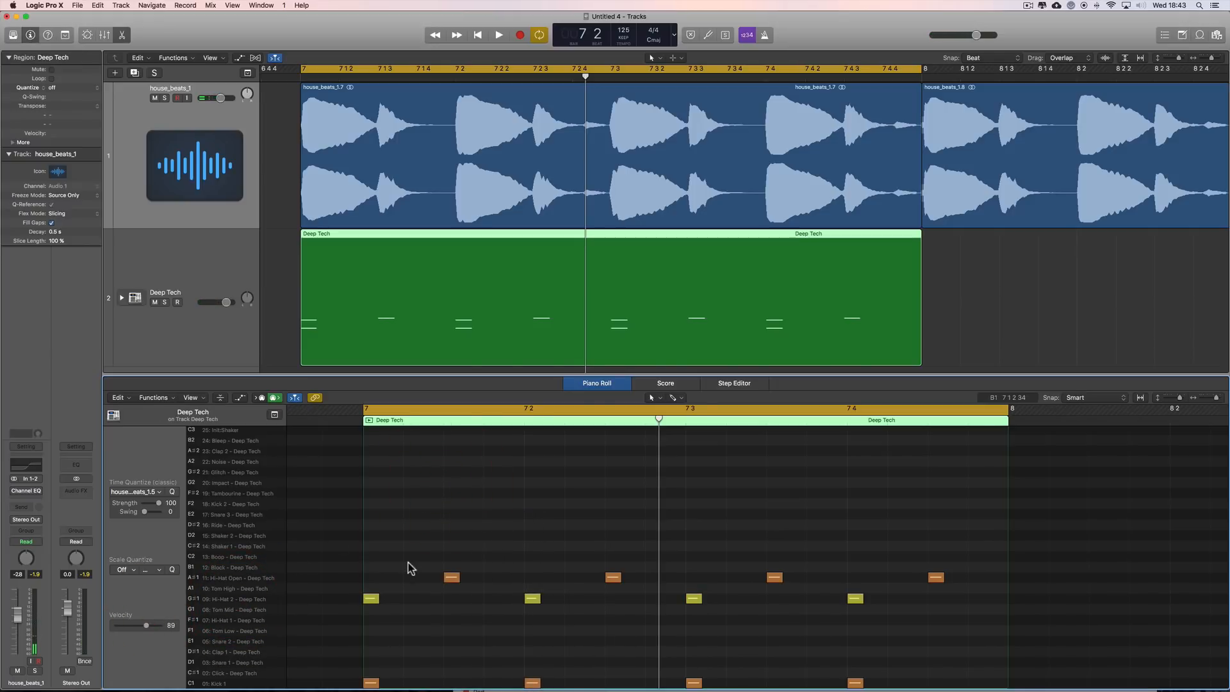
pyautogui.moveTo(408, 563); pyautogui.dragTo(948, 594)
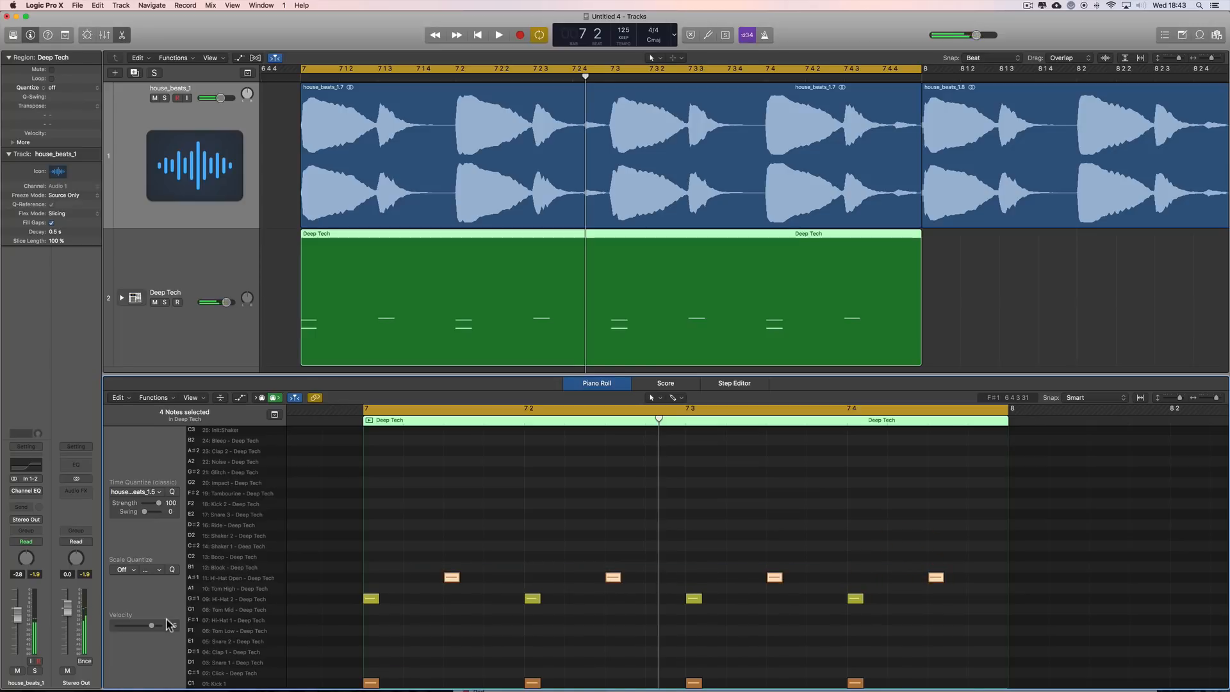
pyautogui.moveTo(153, 626); pyautogui.dragTo(147, 626)
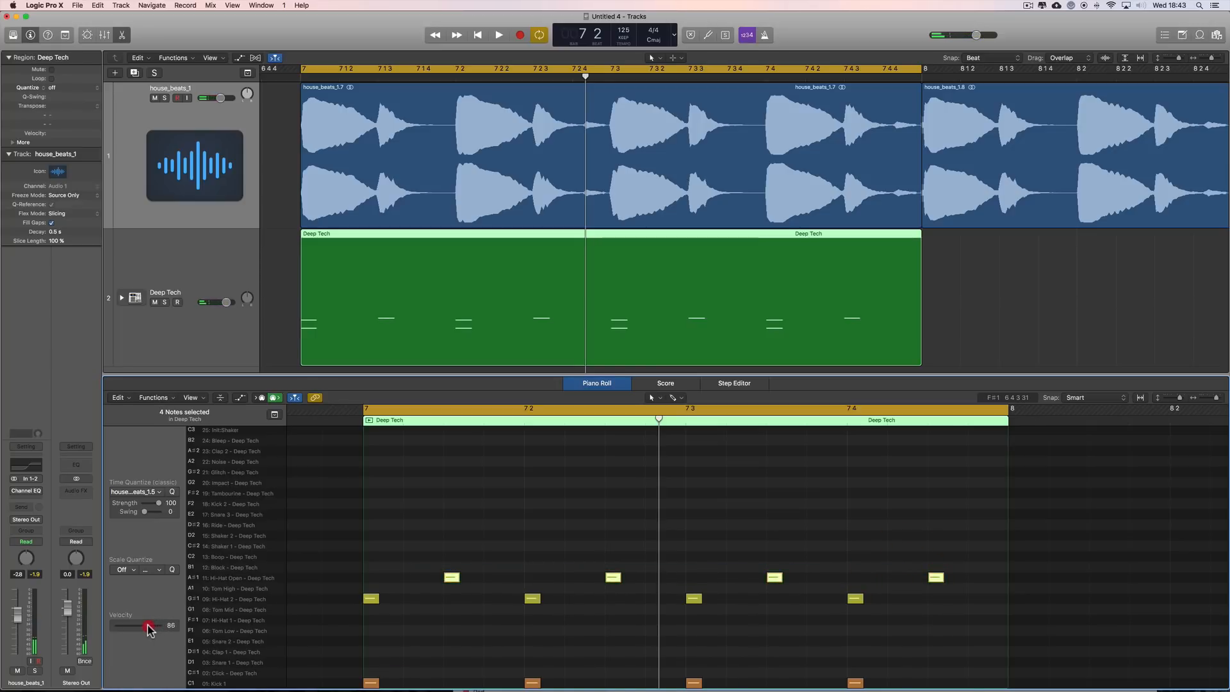
pyautogui.click(413, 536)
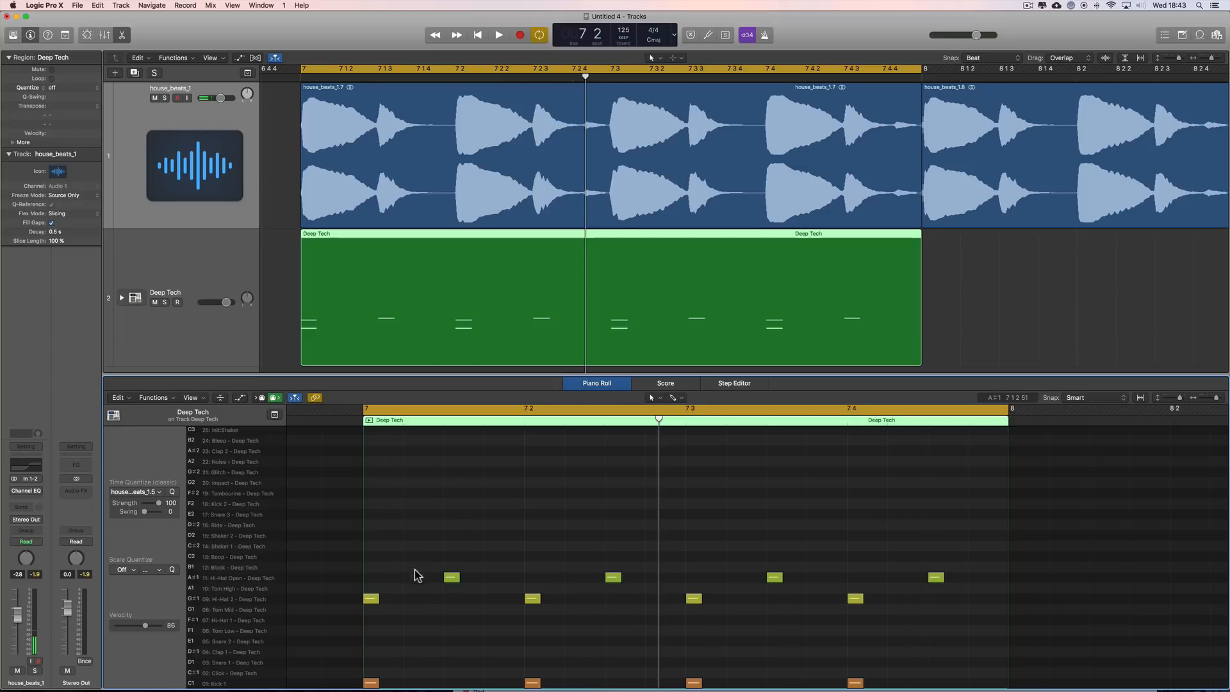
pyautogui.moveTo(585, 75)
pyautogui.mouseDown()
pyautogui.moveTo(500, 77)
pyautogui.moveTo(585, 80)
pyautogui.moveTo(511, 90)
pyautogui.moveTo(584, 98)
pyautogui.mouseUp()
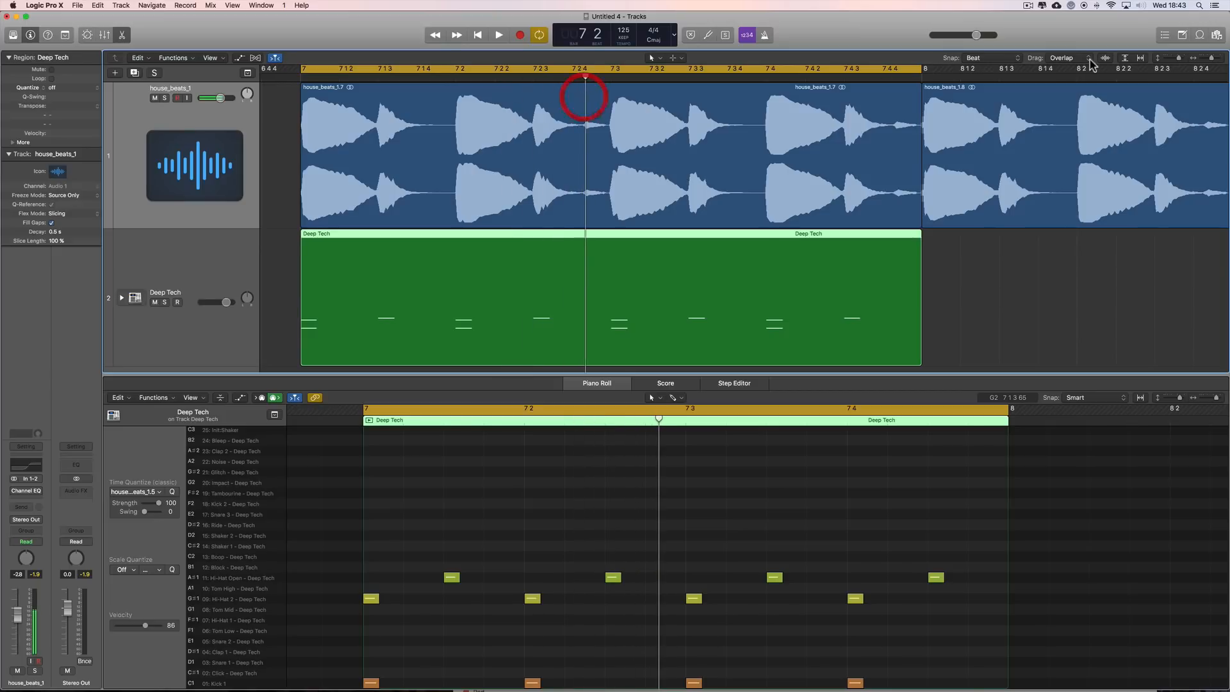
# Add a Hi-Hat 2 note to the Deep Tech region at 7 2 4, alongside the small audio hit before beat 3.
pyautogui.click(1213, 58)
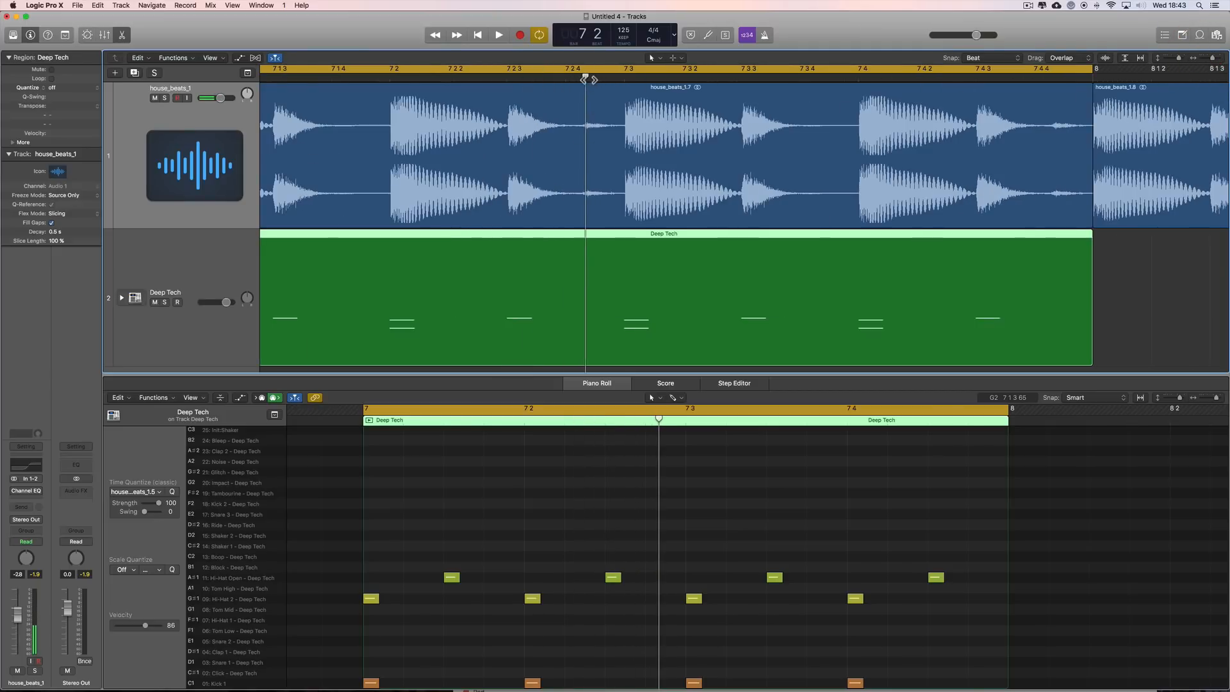
pyautogui.click(583, 80)
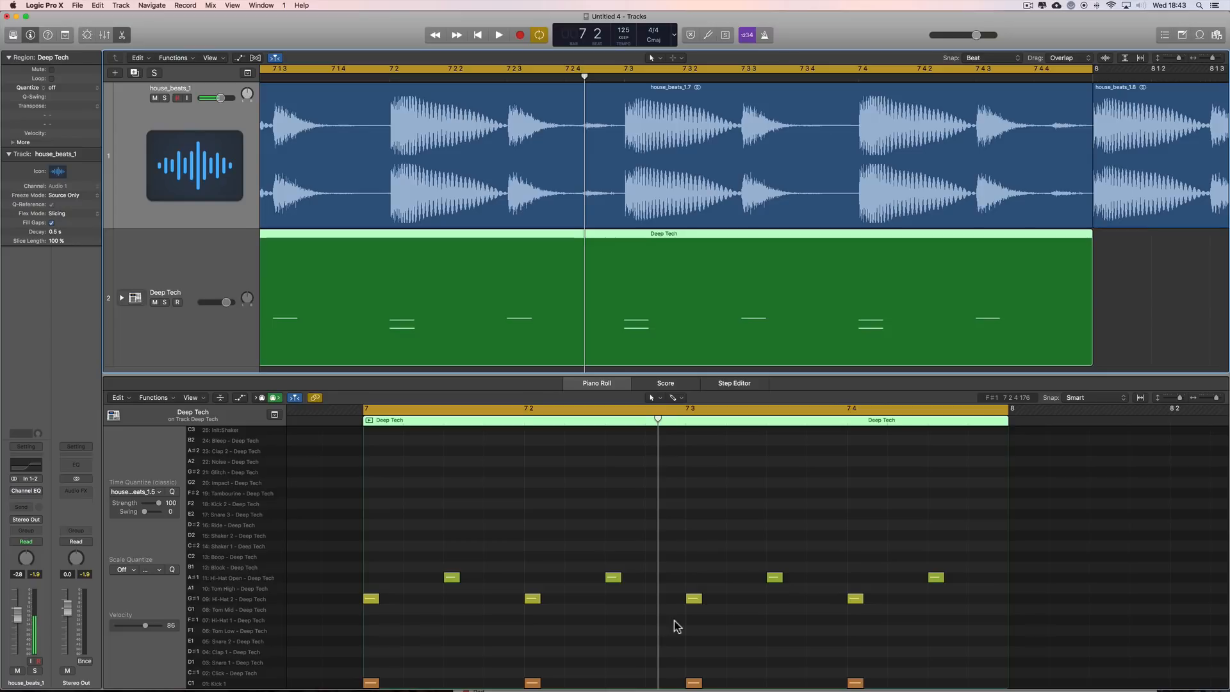
pyautogui.rightClick(652, 627)
pyautogui.click(679, 639)
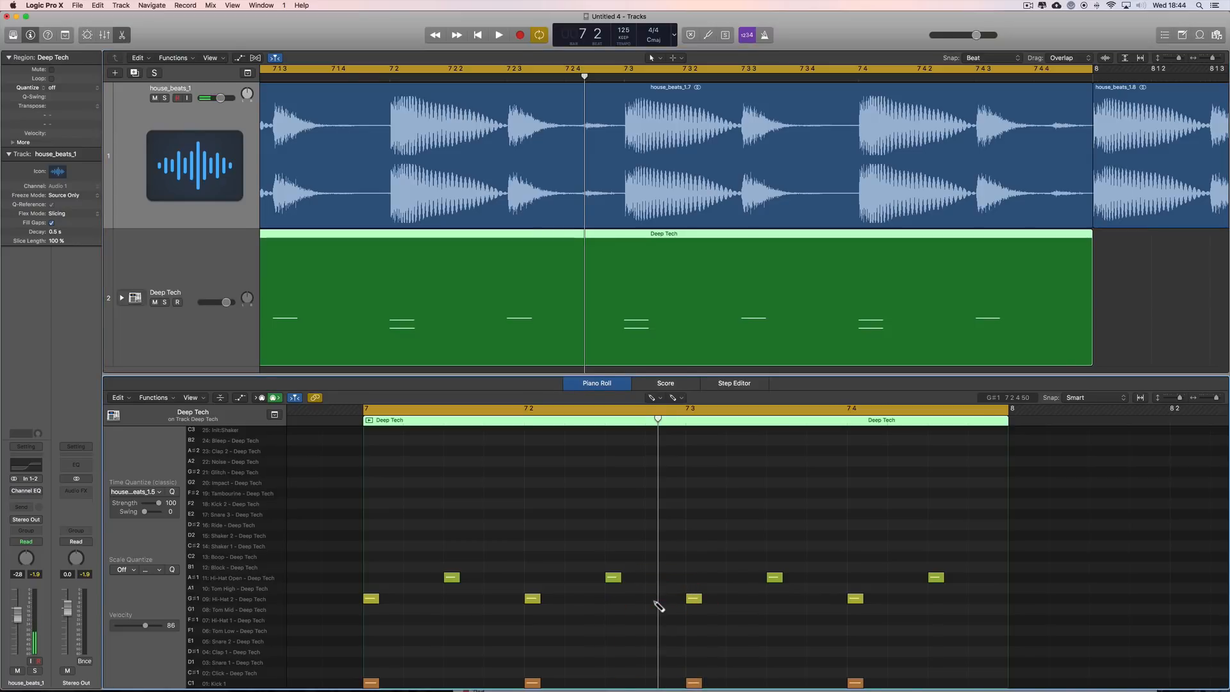
pyautogui.click(653, 599)
pyautogui.moveTo(657, 600); pyautogui.dragTo(657, 599)
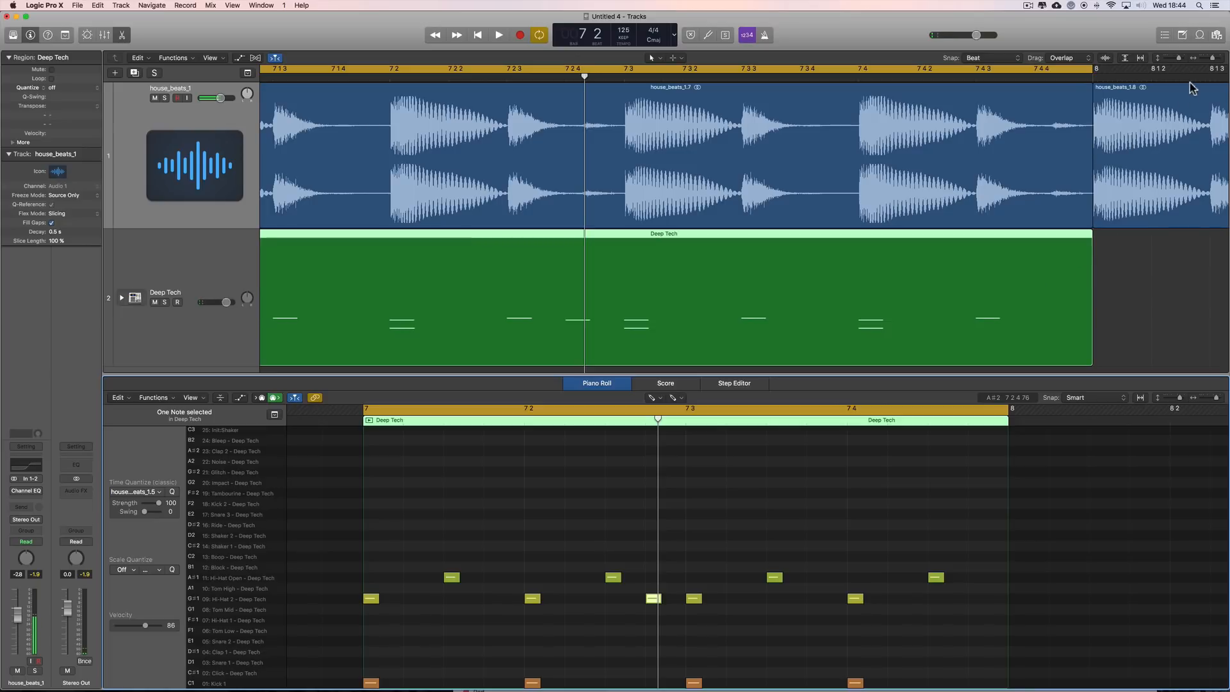
# Make a groove template from the house_beats_1.7 audio region and check the quantize list for it.
pyautogui.click(1203, 62)
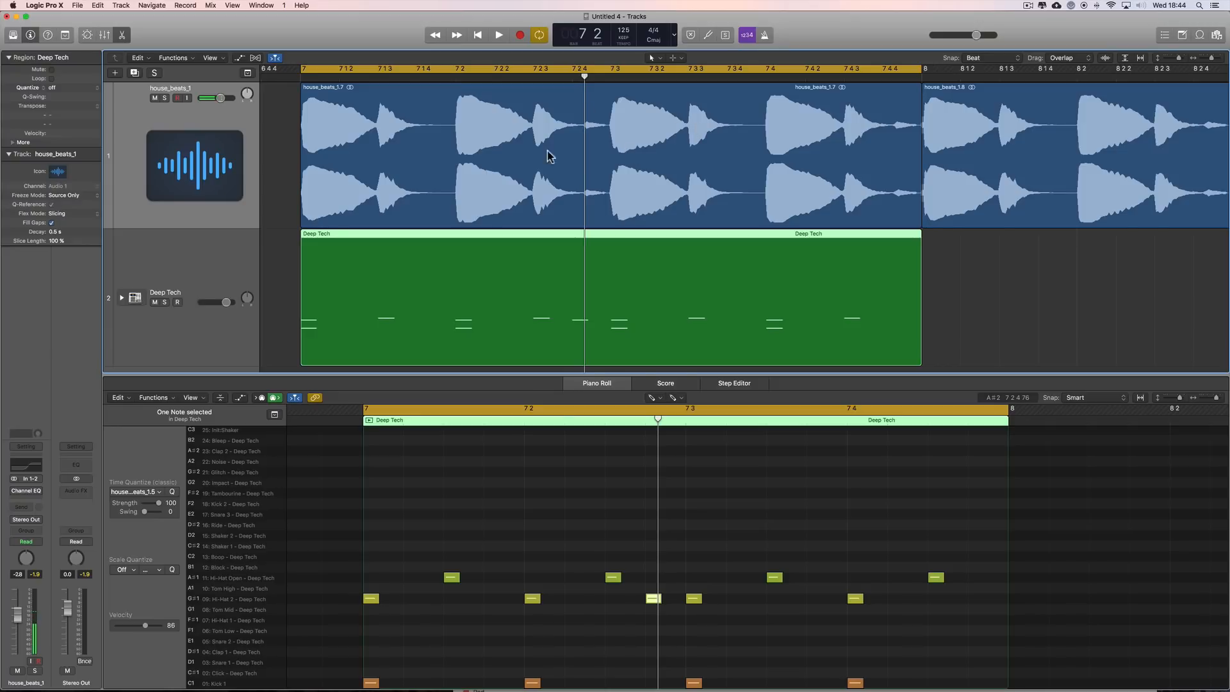
pyautogui.hscroll(-1, 468, 158)
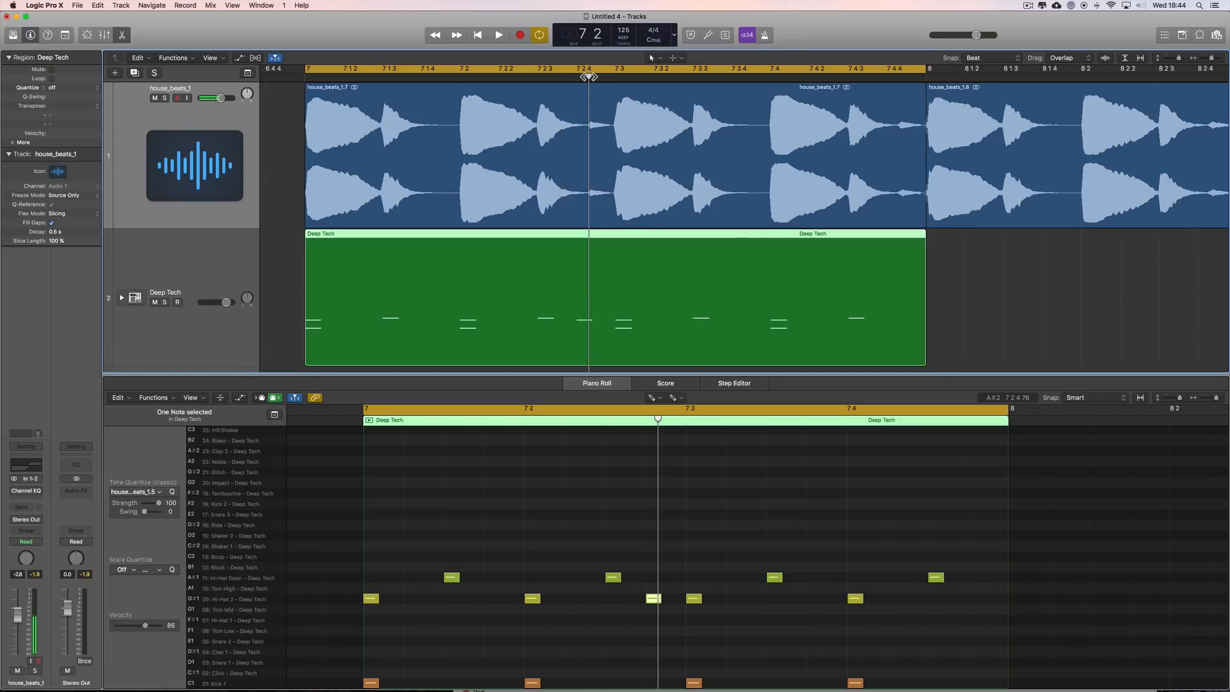
pyautogui.hscroll(-1, 496, 147)
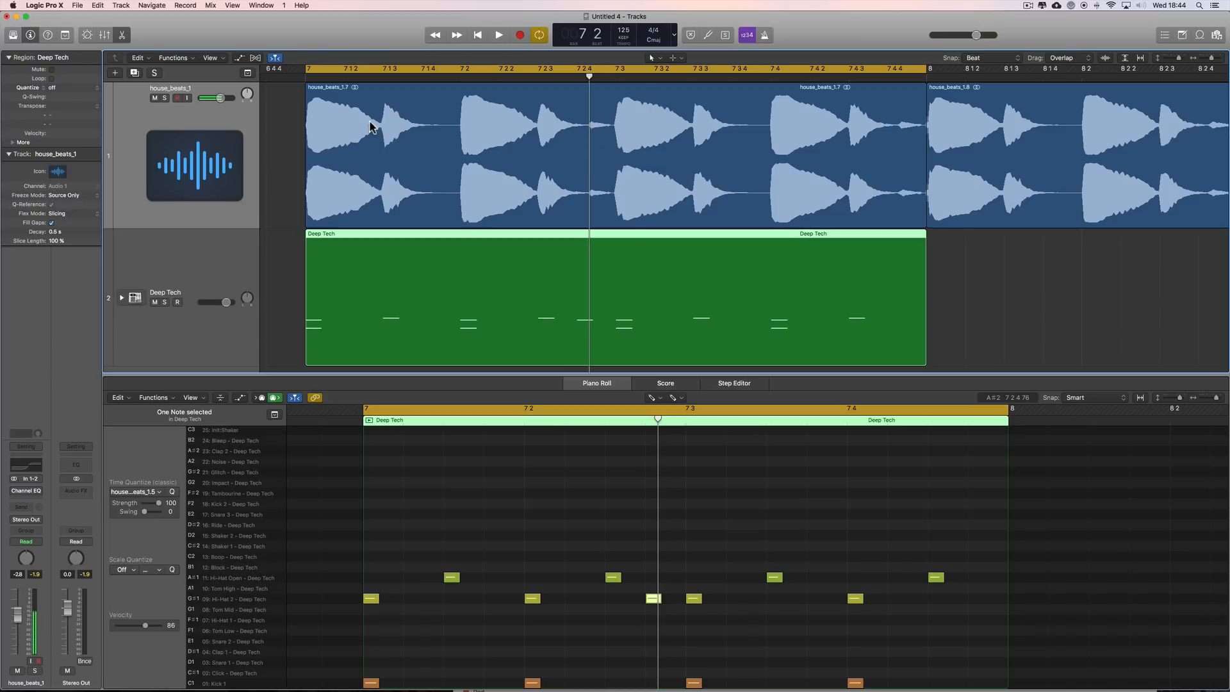
pyautogui.click(595, 113)
pyautogui.click(95, 90)
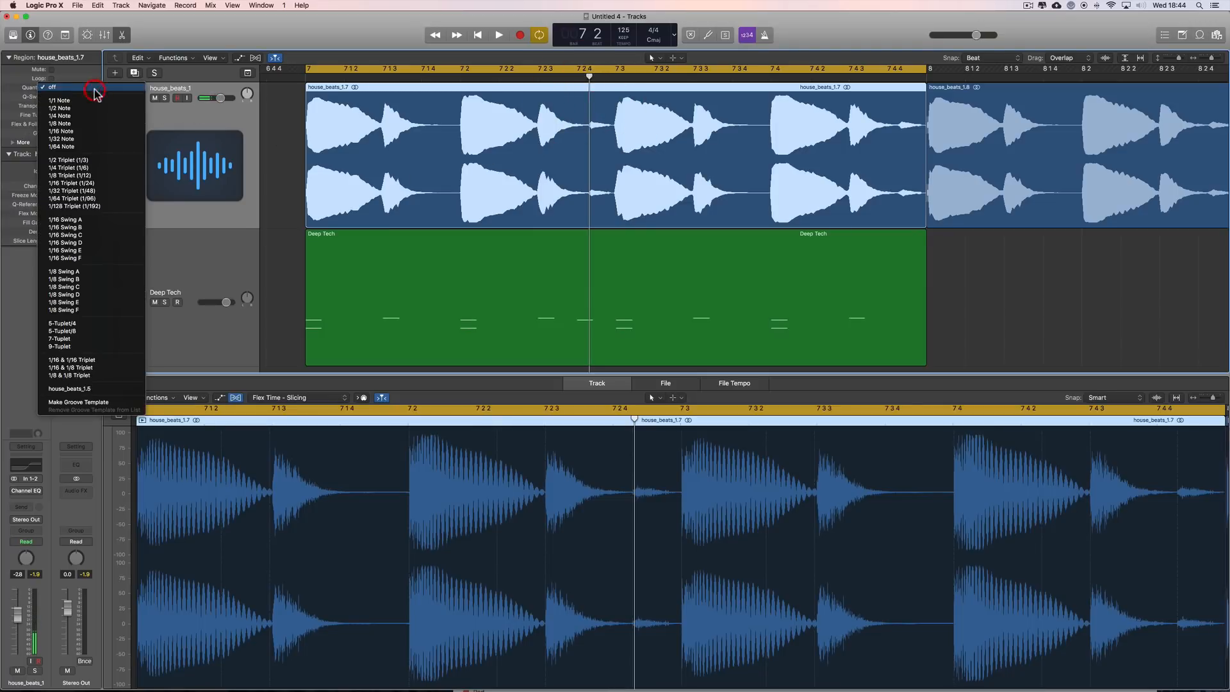
pyautogui.click(95, 402)
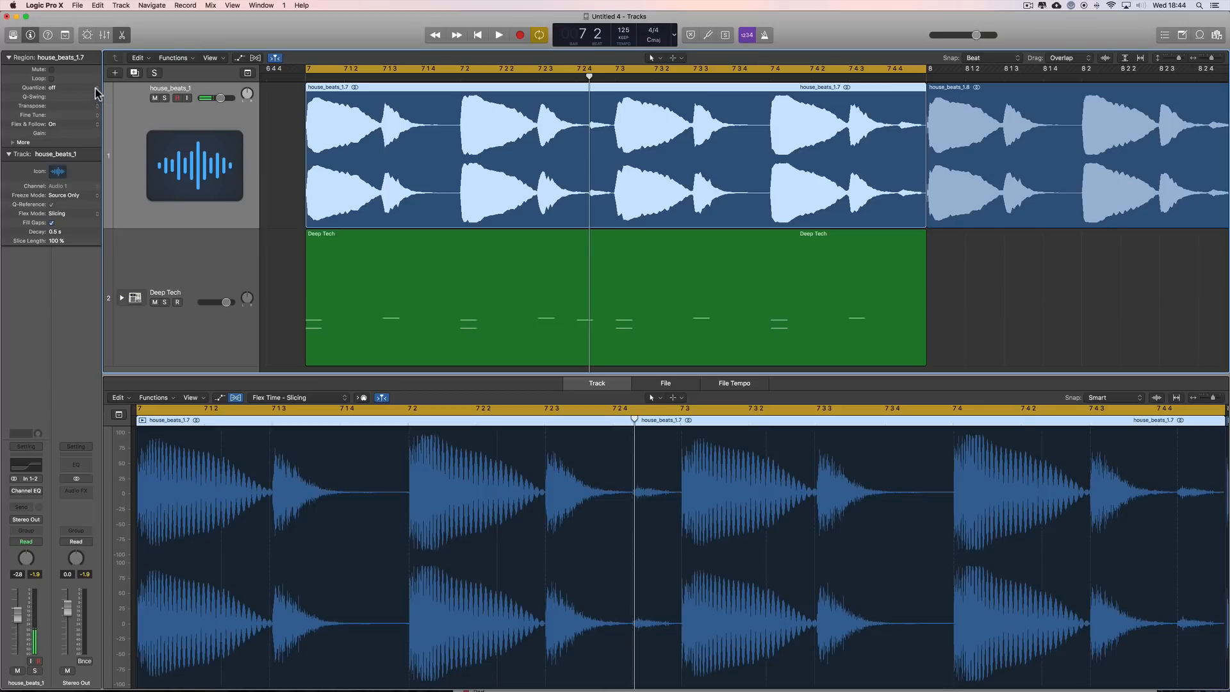
pyautogui.click(95, 89)
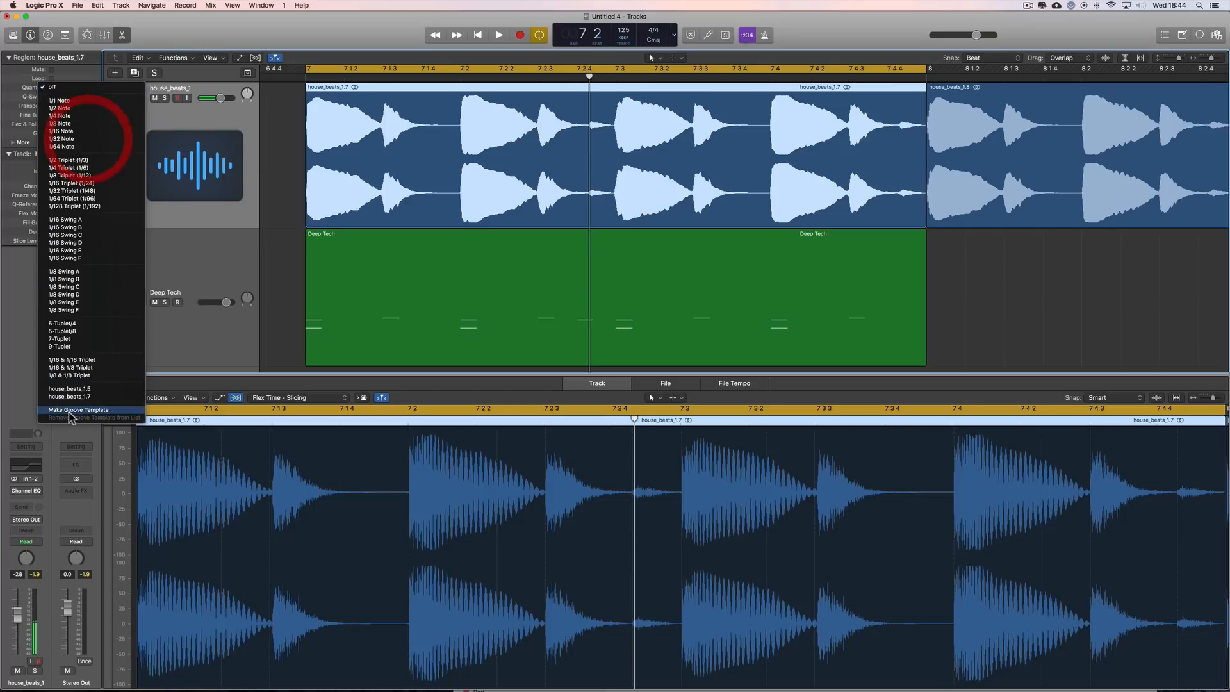
# Quantize the new Hi-Hat 2 note in the Deep Tech region with the house_beats_1.7 groove template.
pyautogui.click(502, 275)
pyautogui.click(502, 276)
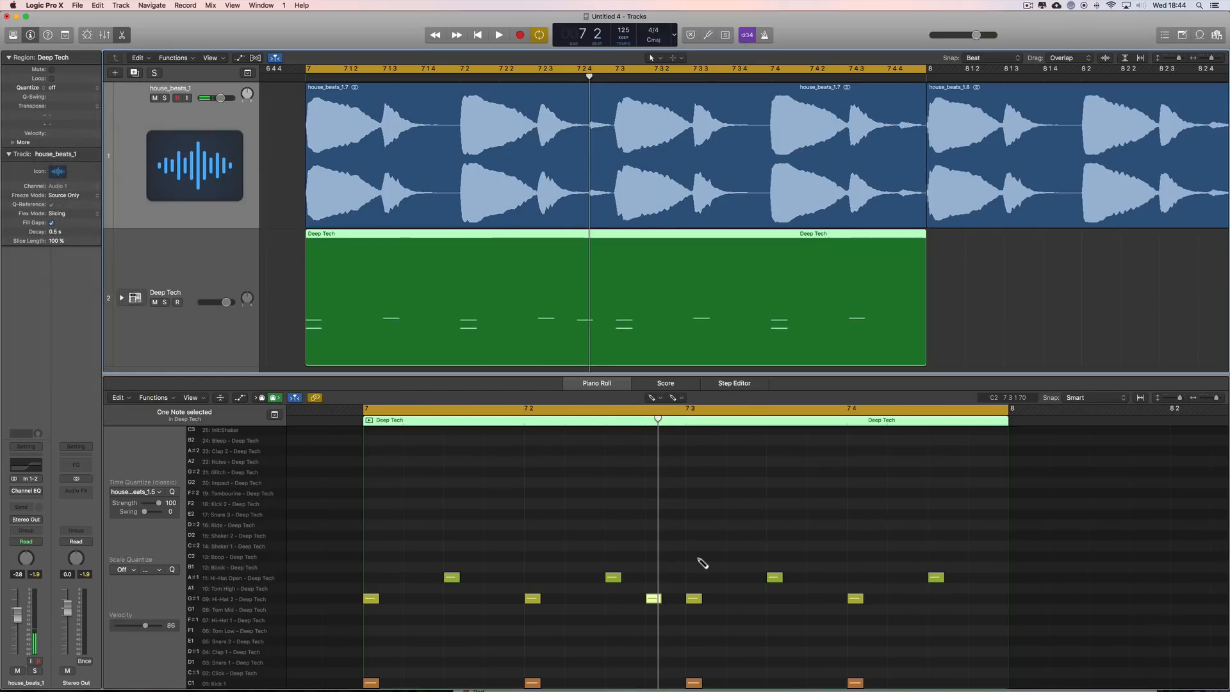
pyautogui.press('t')
pyautogui.press('t')
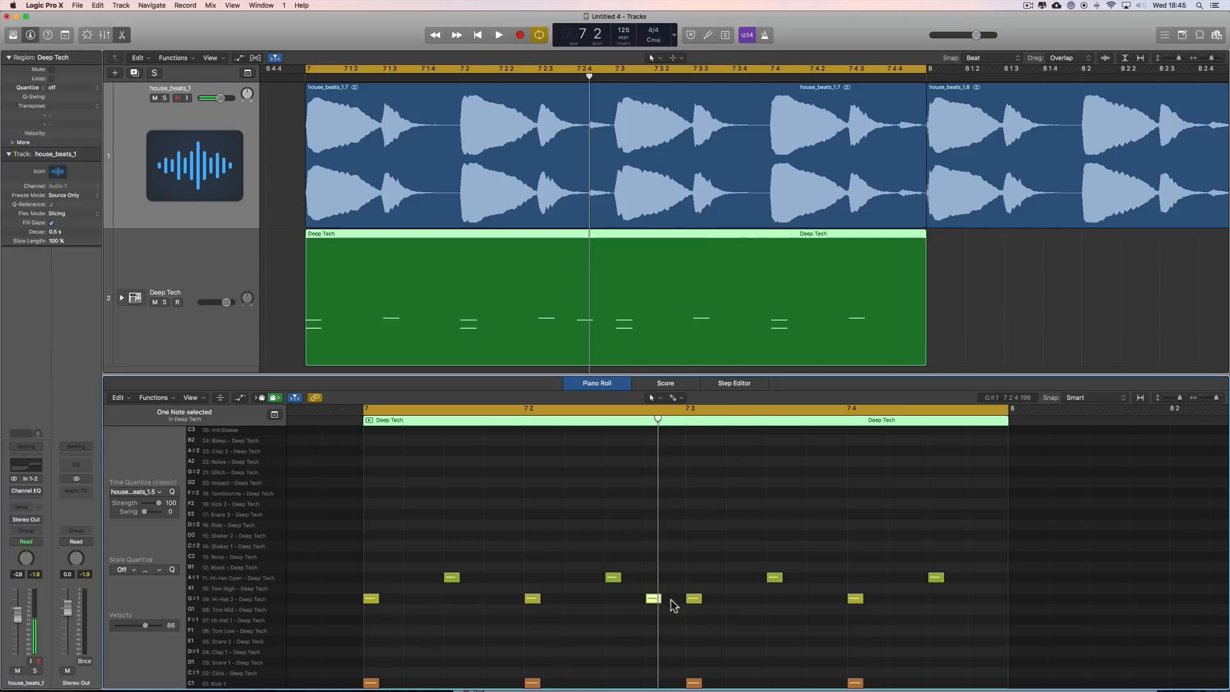
pyautogui.click(161, 492)
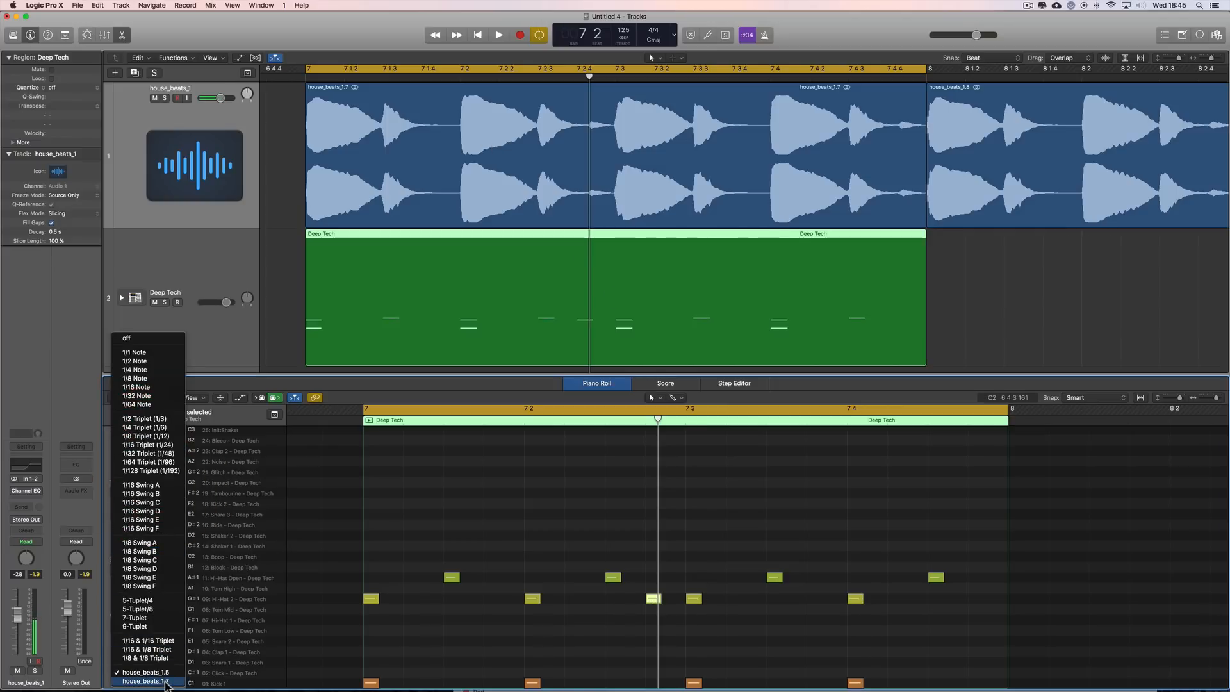
pyautogui.click(165, 683)
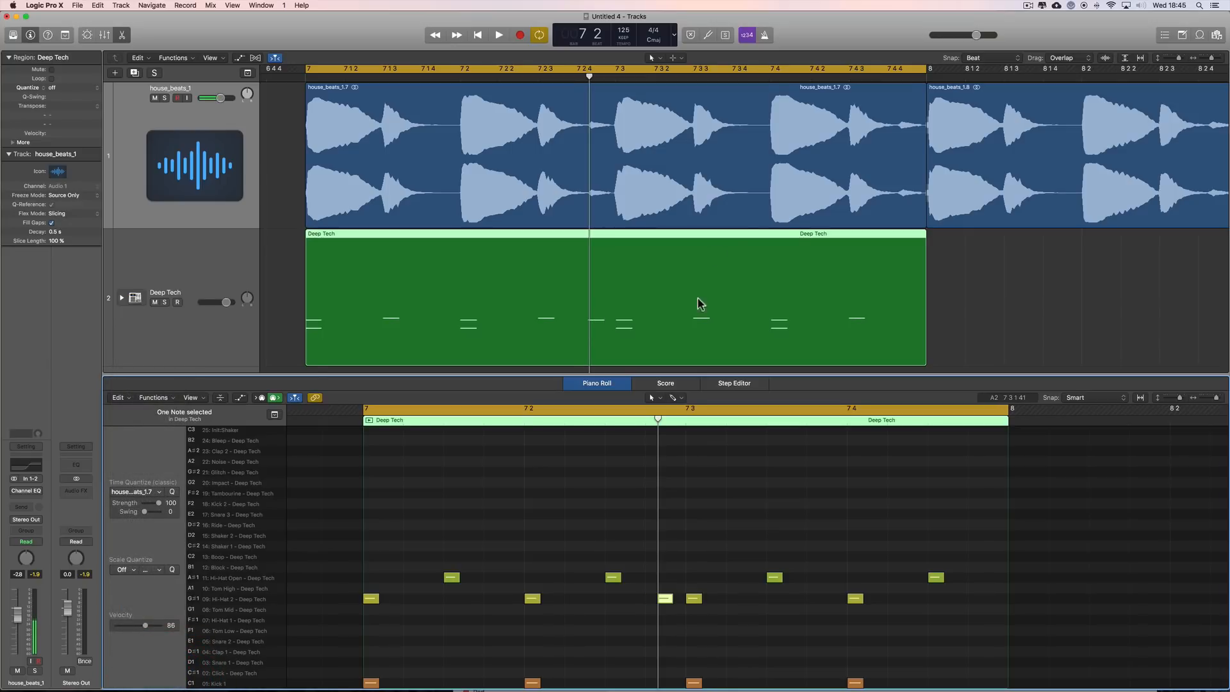
# Add another Hi-Hat 2 note at 7 4 4 and quantize it to the house_beats_1.7 groove.
pyautogui.hscroll(-1, 698, 304)
pyautogui.click(901, 69)
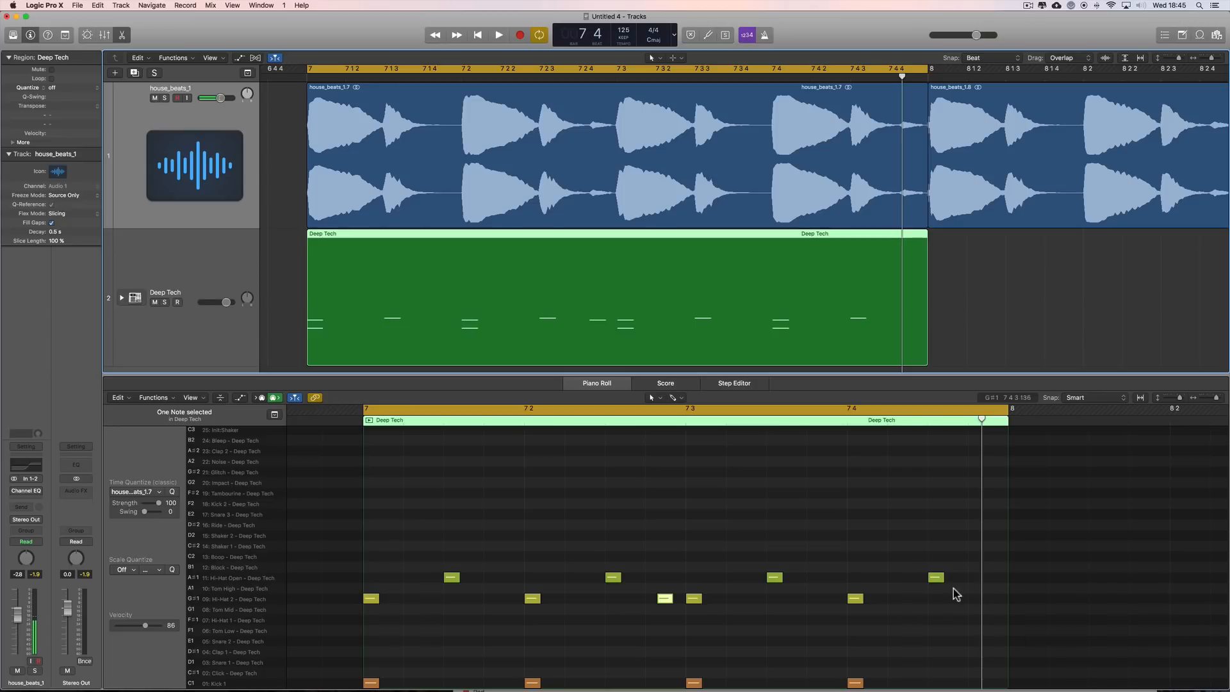
pyautogui.rightClick(980, 609)
pyautogui.click(967, 609)
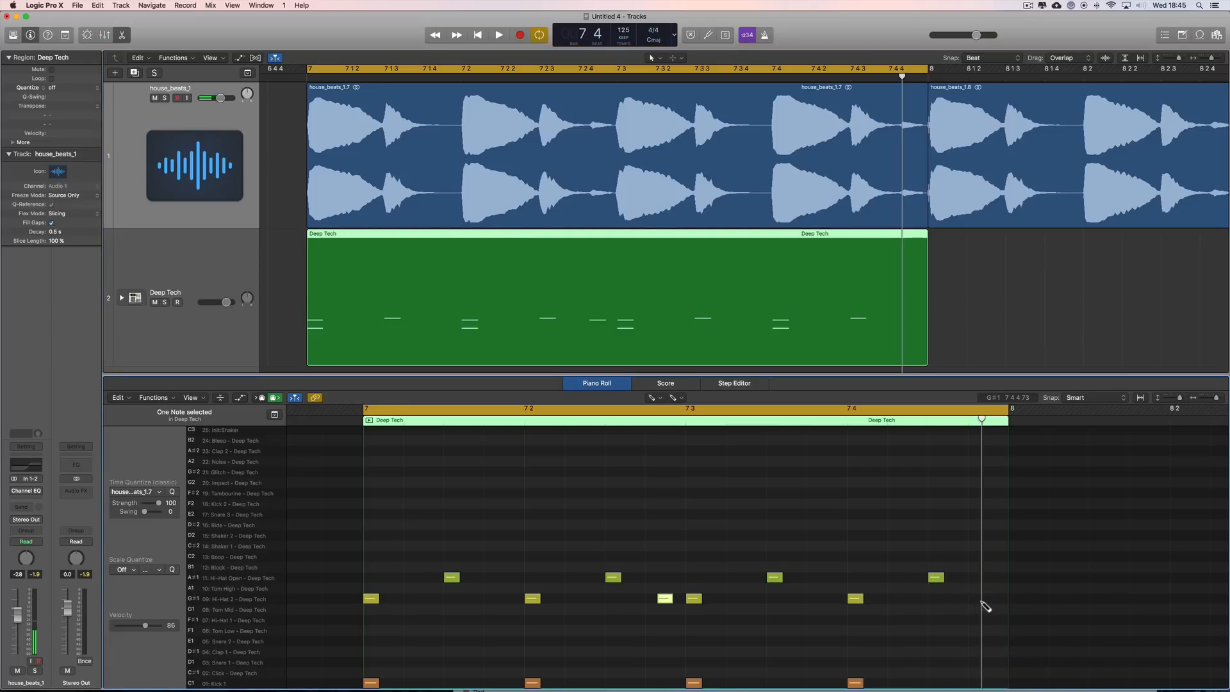
pyautogui.click(976, 598)
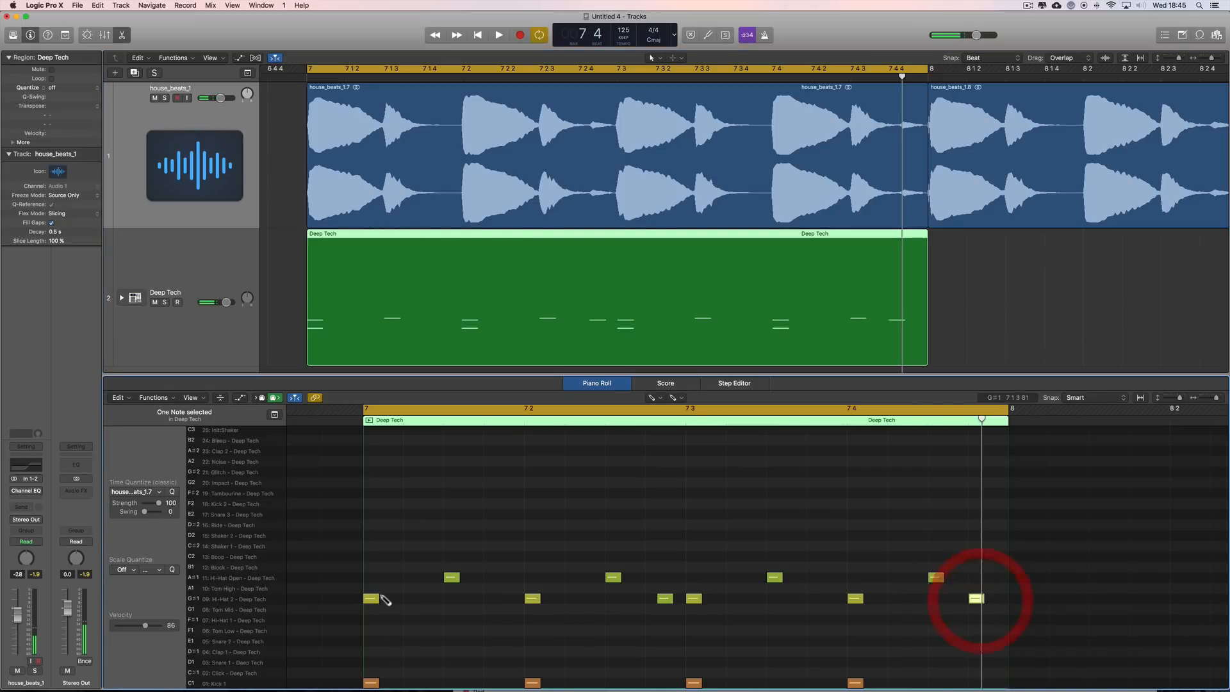
pyautogui.click(172, 492)
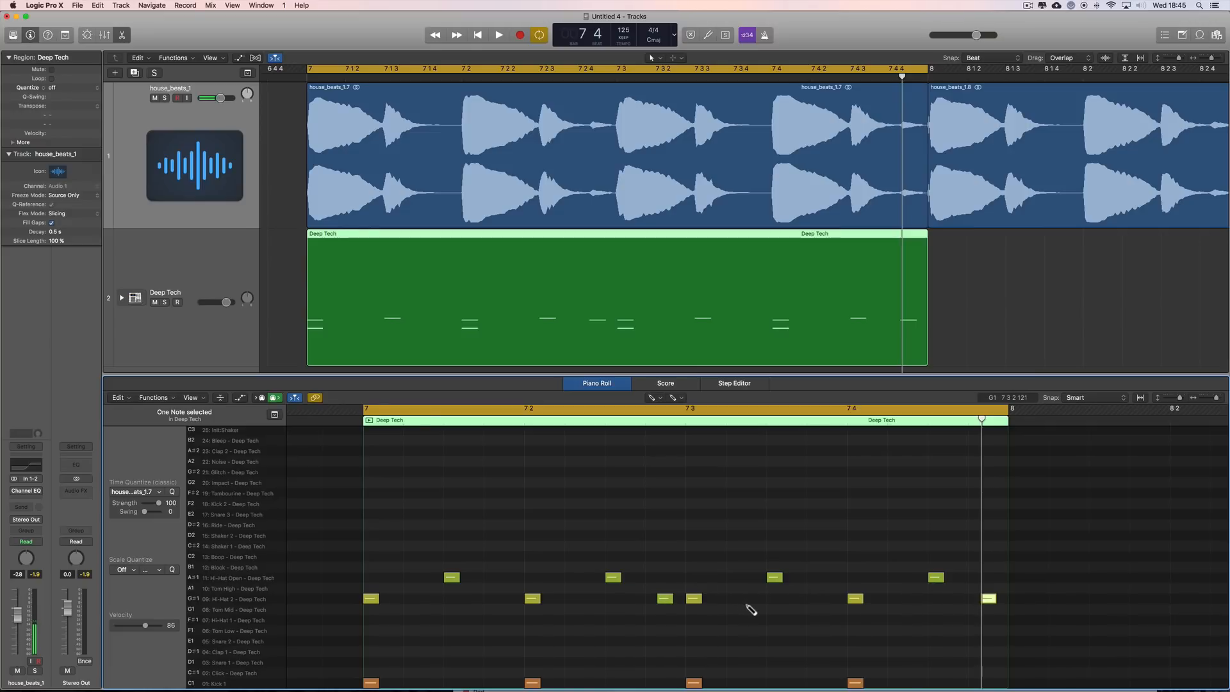
# Lower the house_beats_1 track volume to about -16 dB and listen to it together with the Deep Tech pattern.
pyautogui.press('space')
pyautogui.moveTo(220, 98); pyautogui.dragTo(191, 99)
pyautogui.press('space')
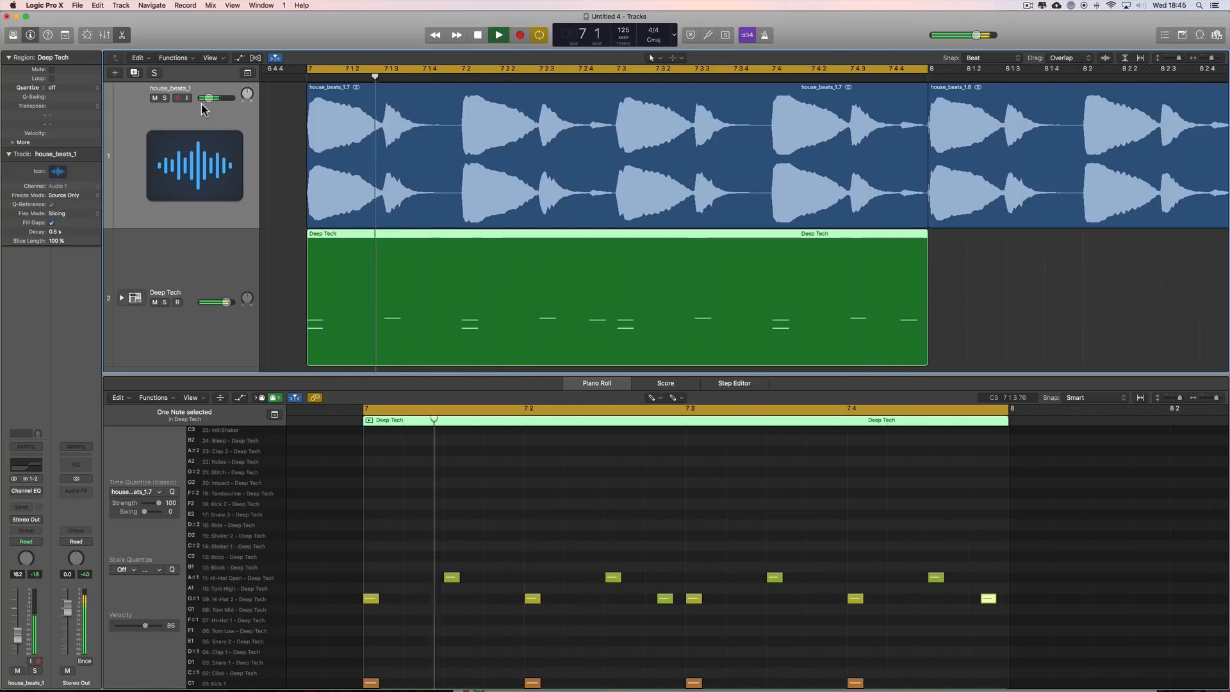
pyautogui.press('space')
# Solo the house_beats_1 track, set its volume to -2.8 dB and listen to the loop.
pyautogui.click(165, 98)
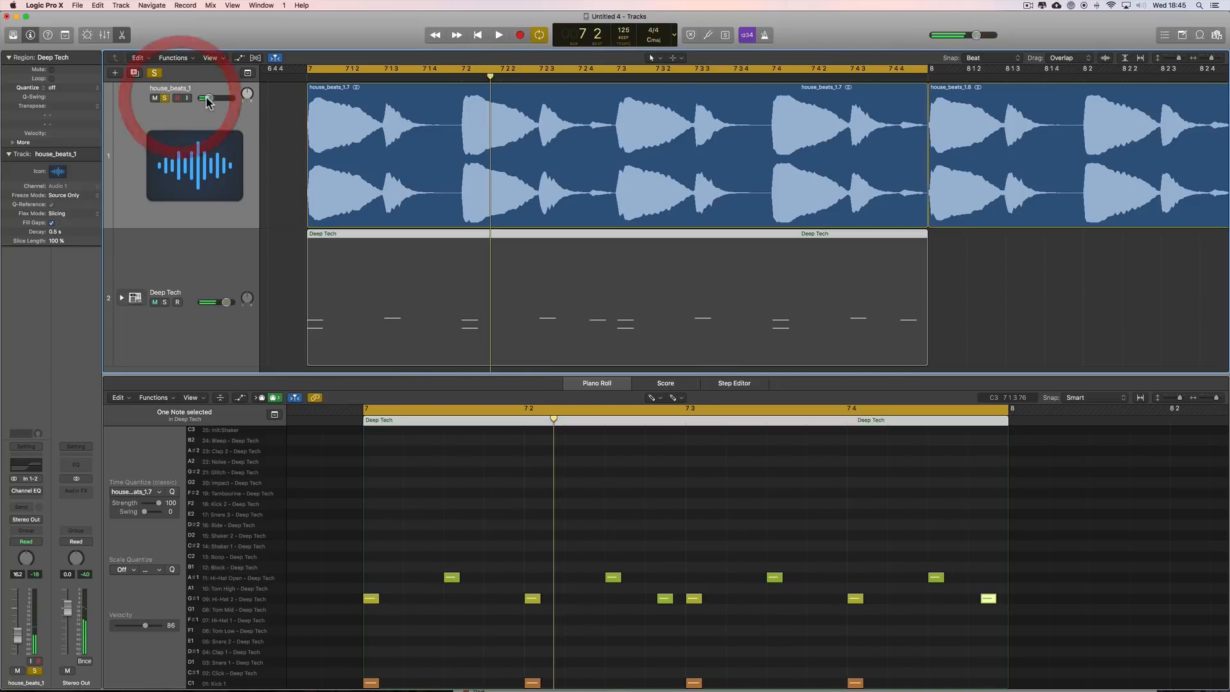
pyautogui.moveTo(209, 98); pyautogui.dragTo(220, 98)
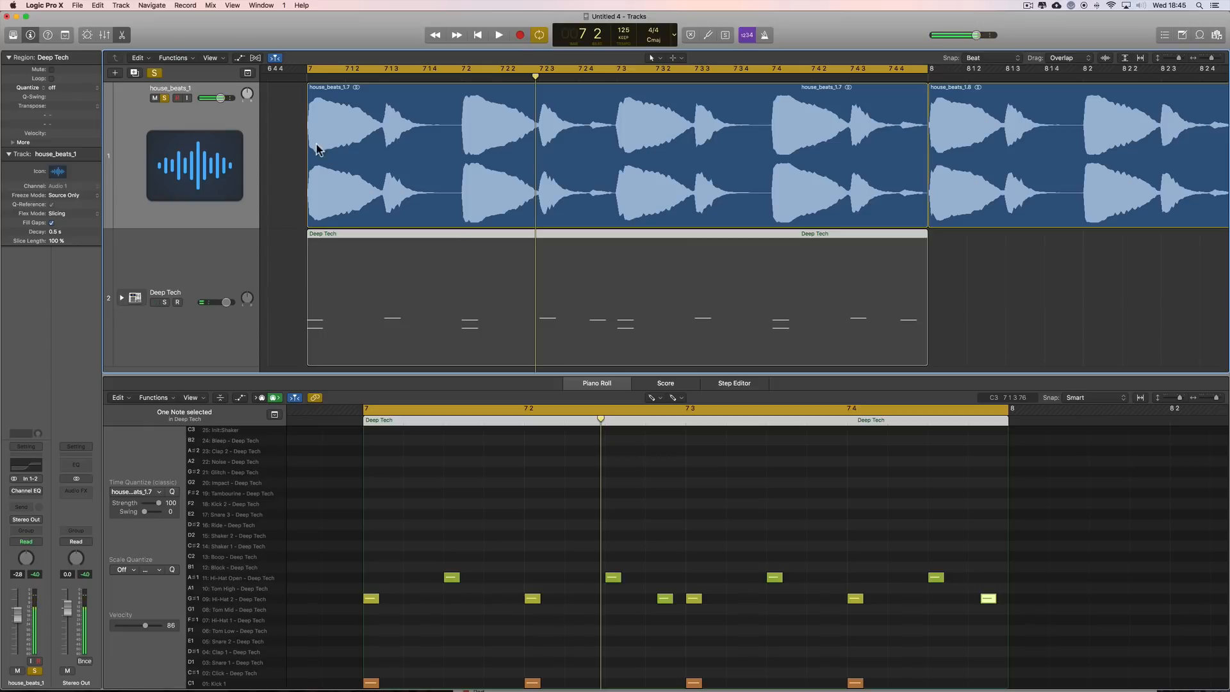
pyautogui.press('space')
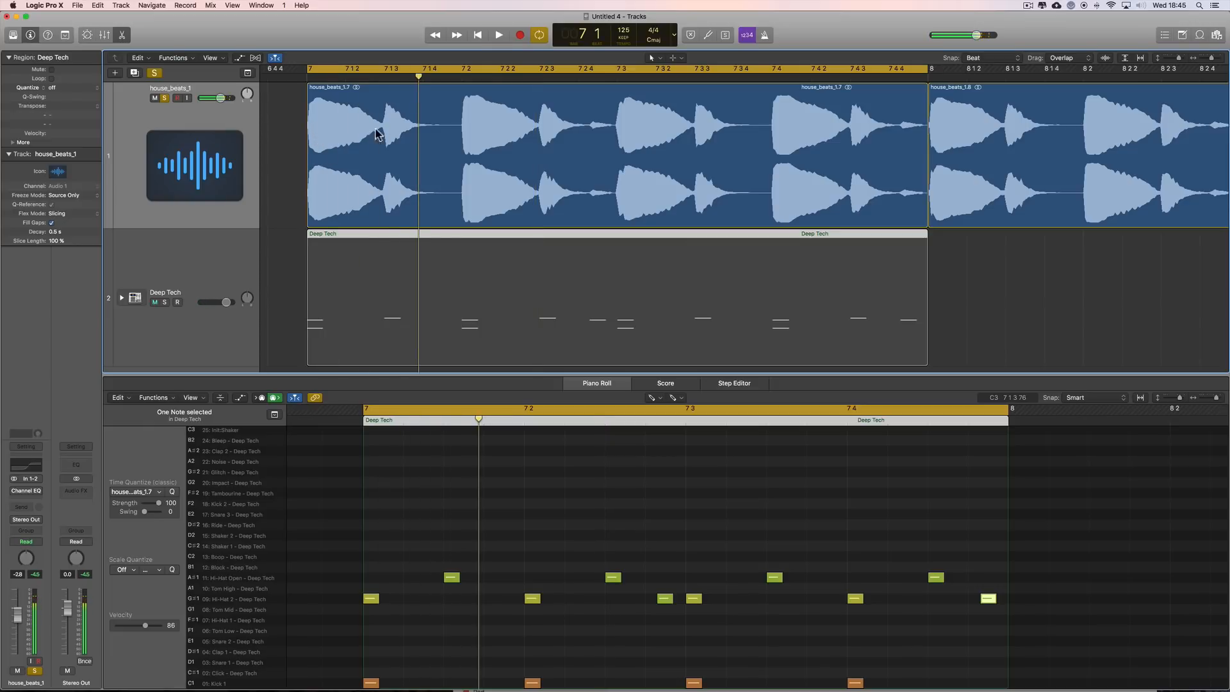
# Add a Hi-Hat 2 note at 7 1 2 in the Deep Tech region and quantize it to the house_beats_1.7 groove.
pyautogui.click(384, 78)
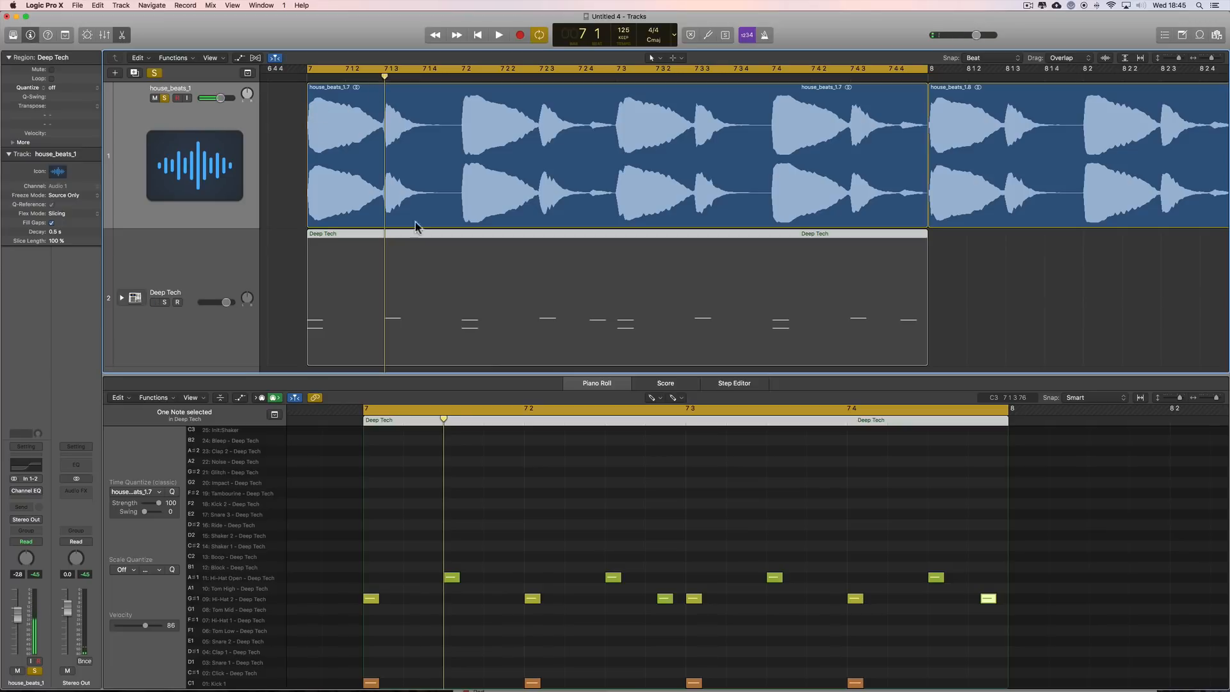
pyautogui.click(378, 600)
pyautogui.click(345, 79)
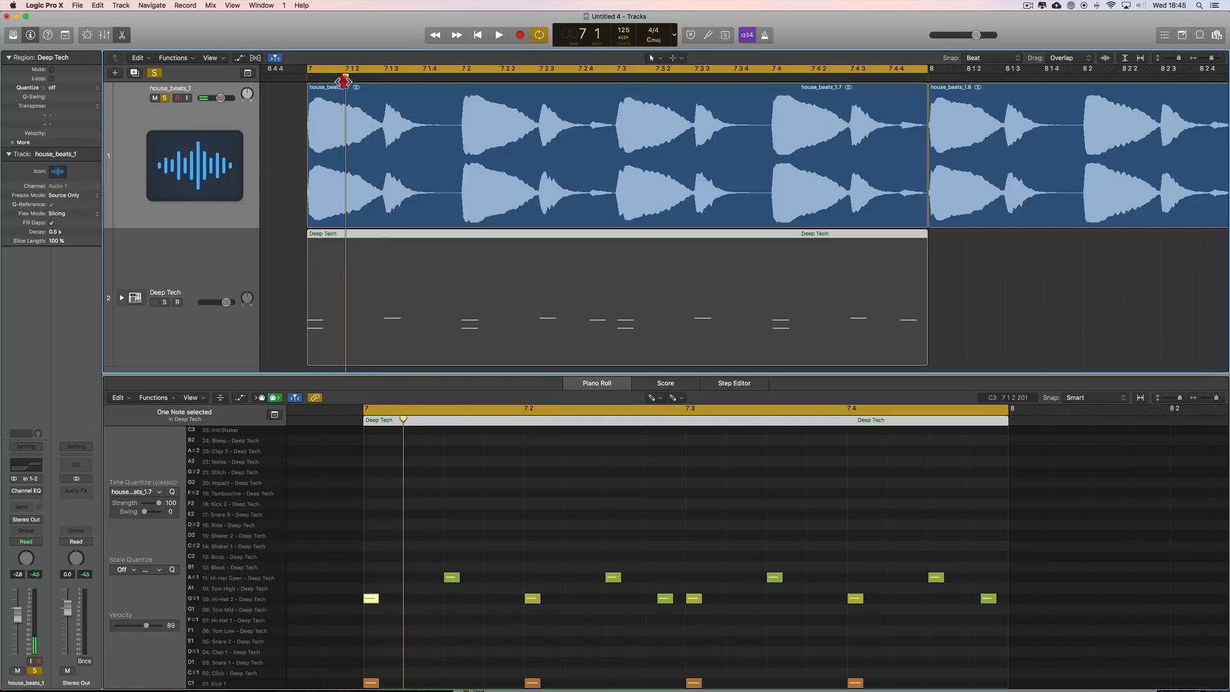
pyautogui.click(422, 601)
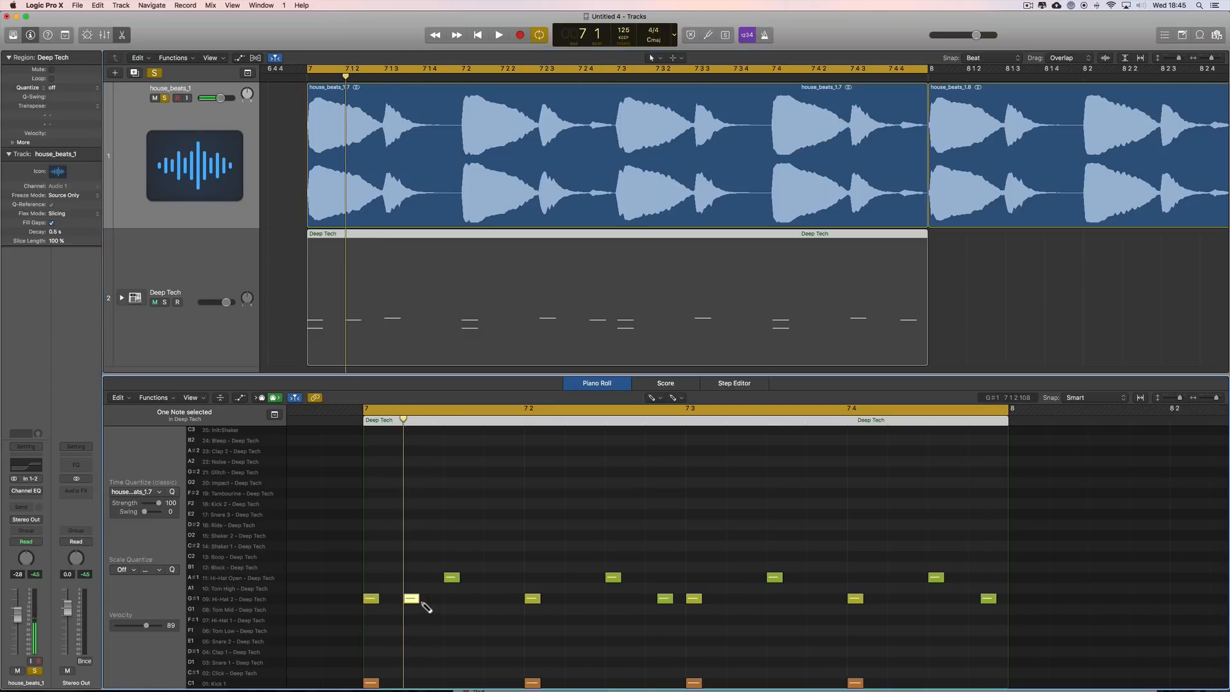
pyautogui.click(172, 492)
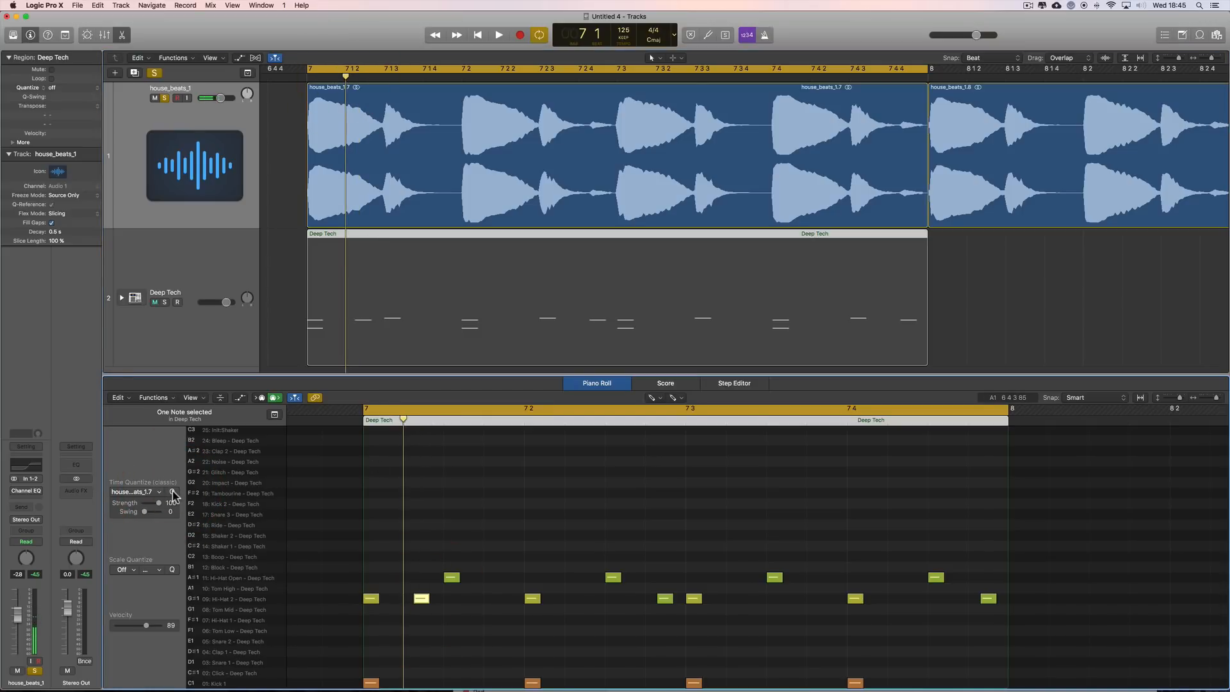
# Unsolo the house_beats_1 track and lower its volume to about -35 dB to hear the Deep Tech pattern.
pyautogui.click(167, 98)
pyautogui.moveTo(220, 98); pyautogui.dragTo(158, 101)
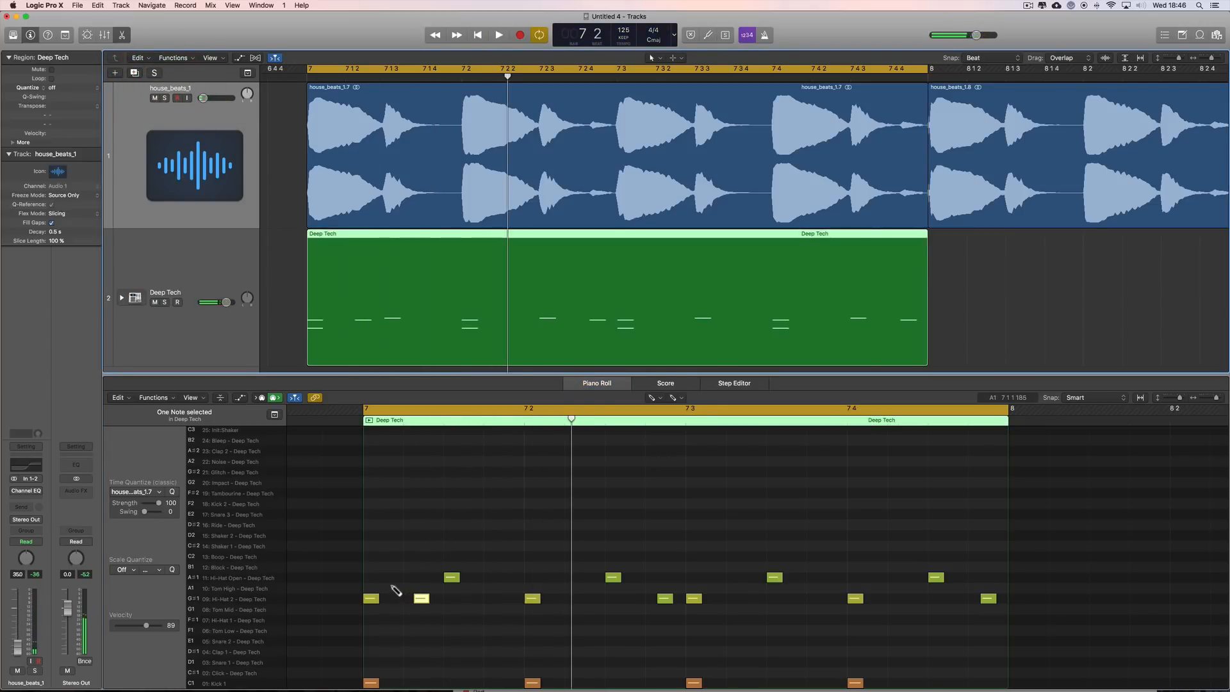
# Raise the velocity of all four Hi-Hat Open notes to 119.
pyautogui.click(452, 577)
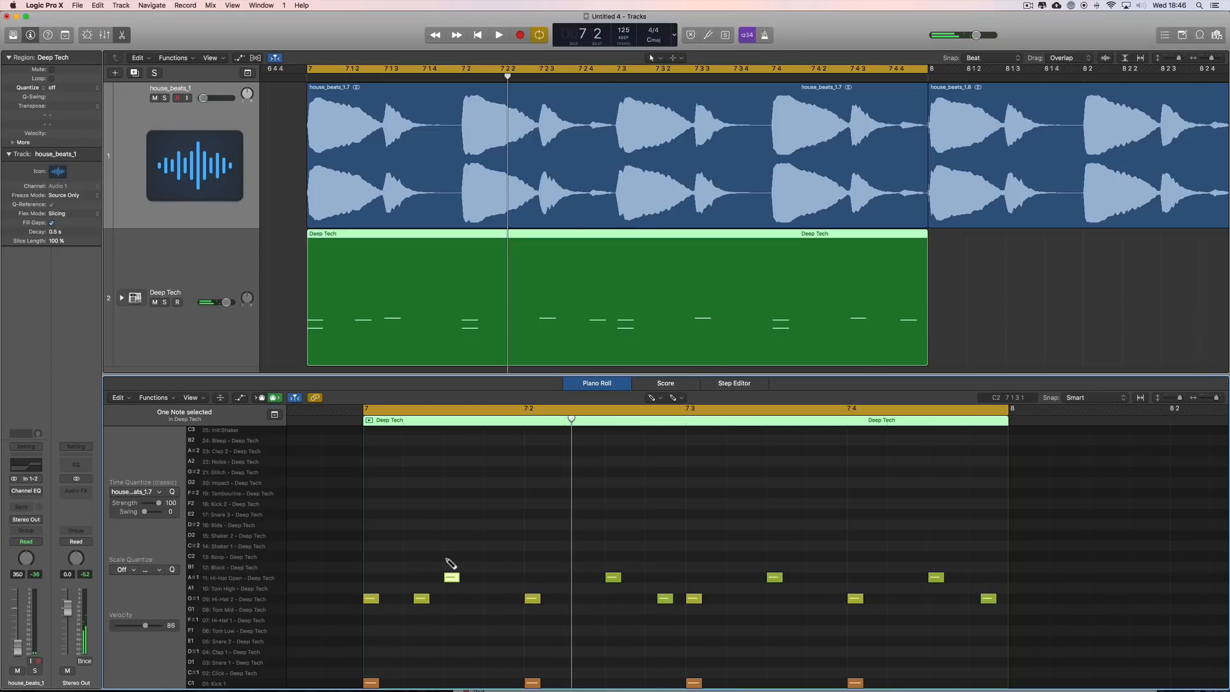
pyautogui.click(268, 578)
pyautogui.moveTo(145, 626); pyautogui.dragTo(158, 628)
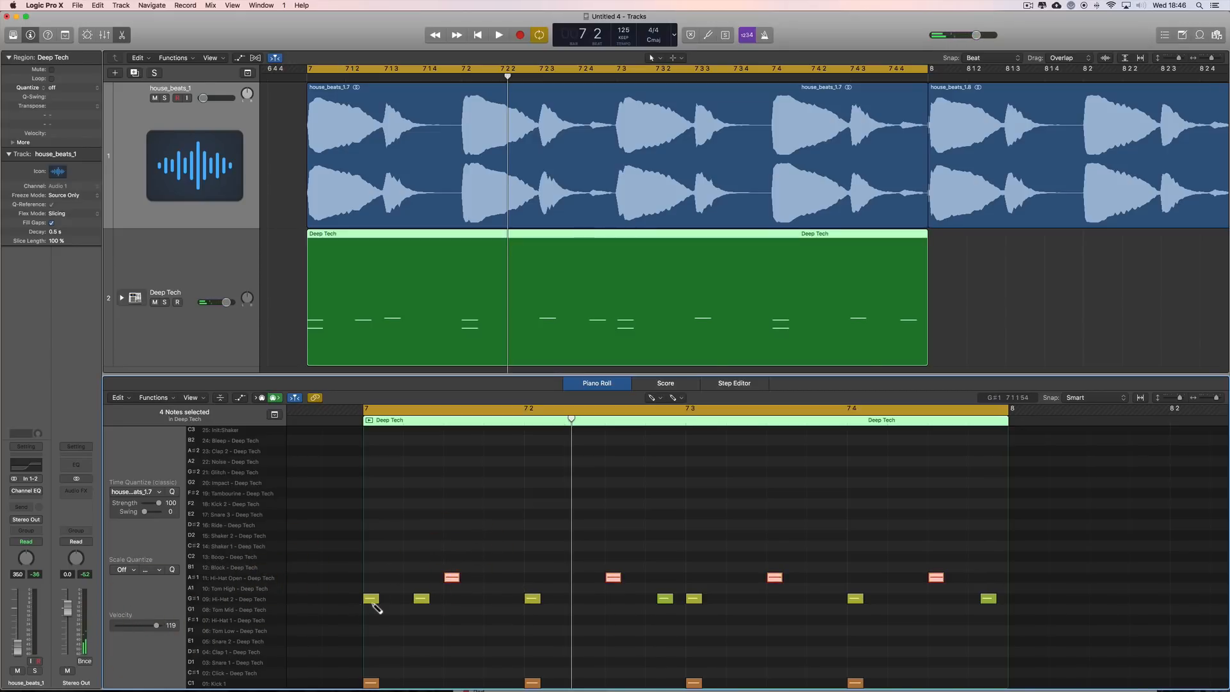
# Audition the first Hi-Hat 2 and Hi-Hat Open notes and play back the Deep Tech pattern.
pyautogui.click(371, 599)
pyautogui.click(421, 598)
pyautogui.click(453, 577)
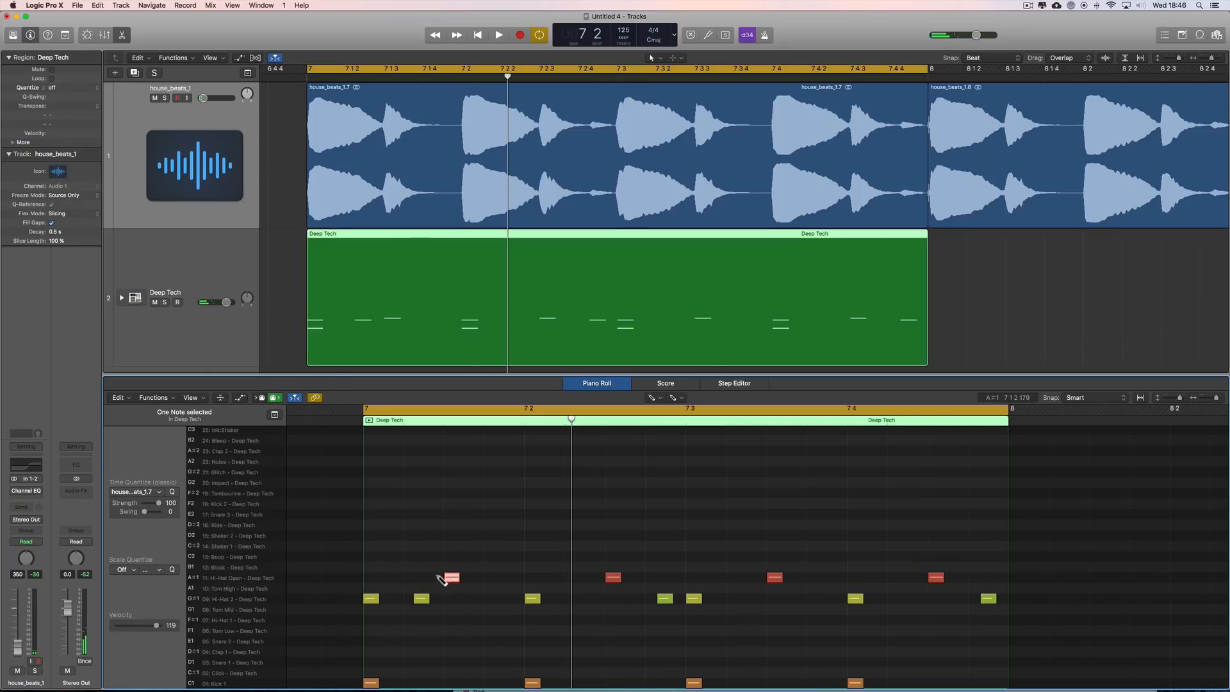
pyautogui.press('space')
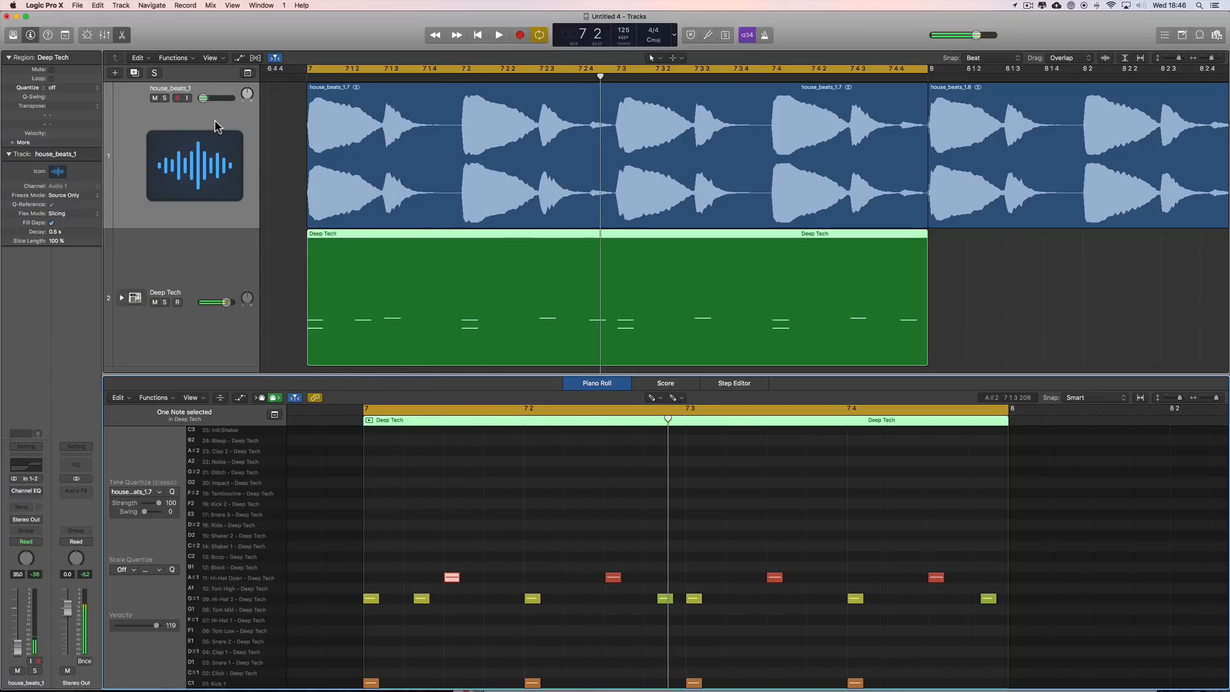
# Raise the house_beats_1 track volume to about 0.3 dB, solo the track and play its loop.
pyautogui.moveTo(203, 98); pyautogui.dragTo(225, 98)
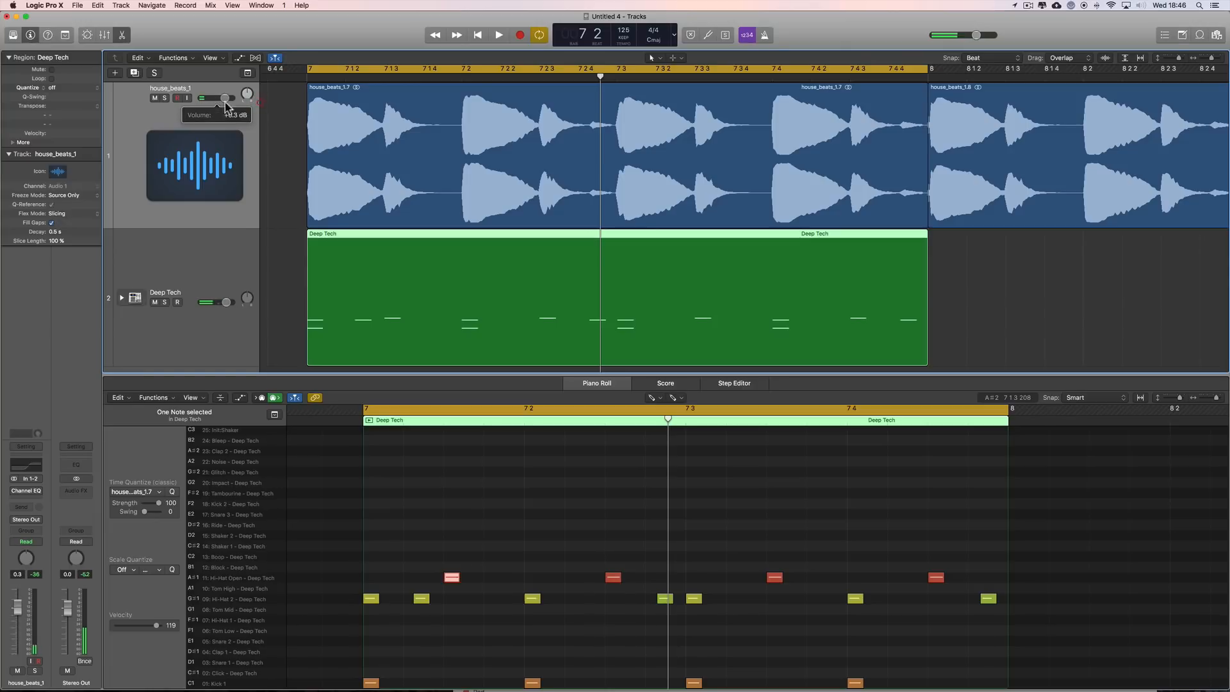
pyautogui.click(166, 99)
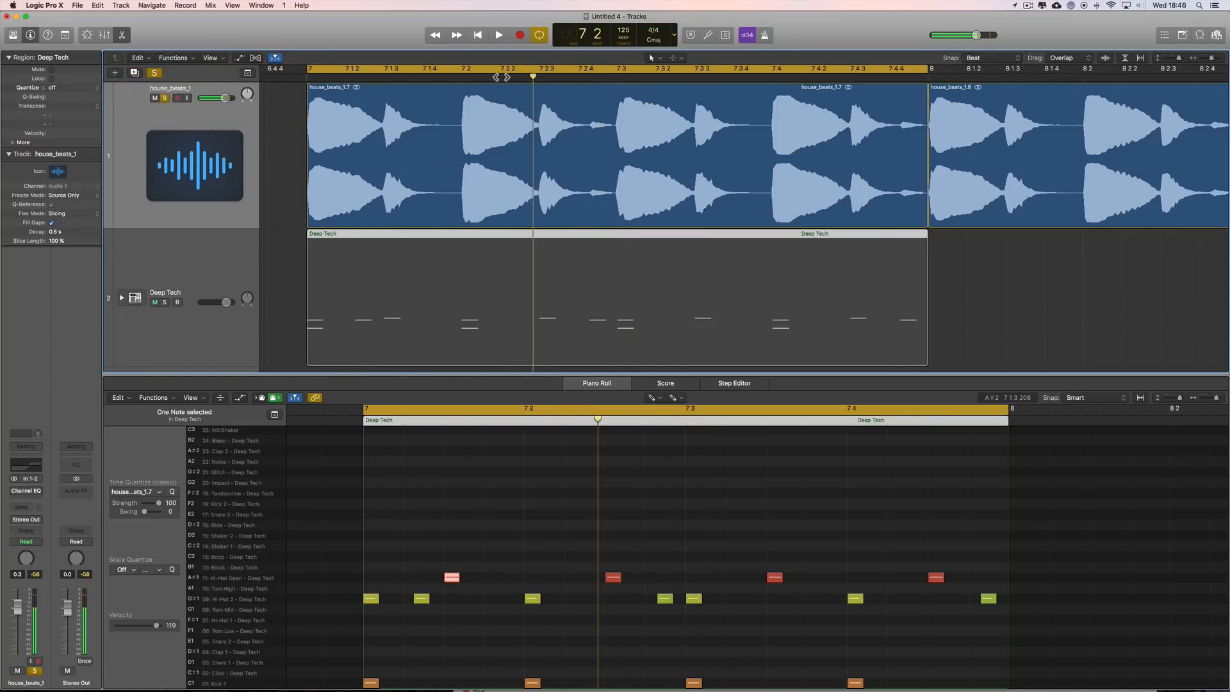
pyautogui.press('space')
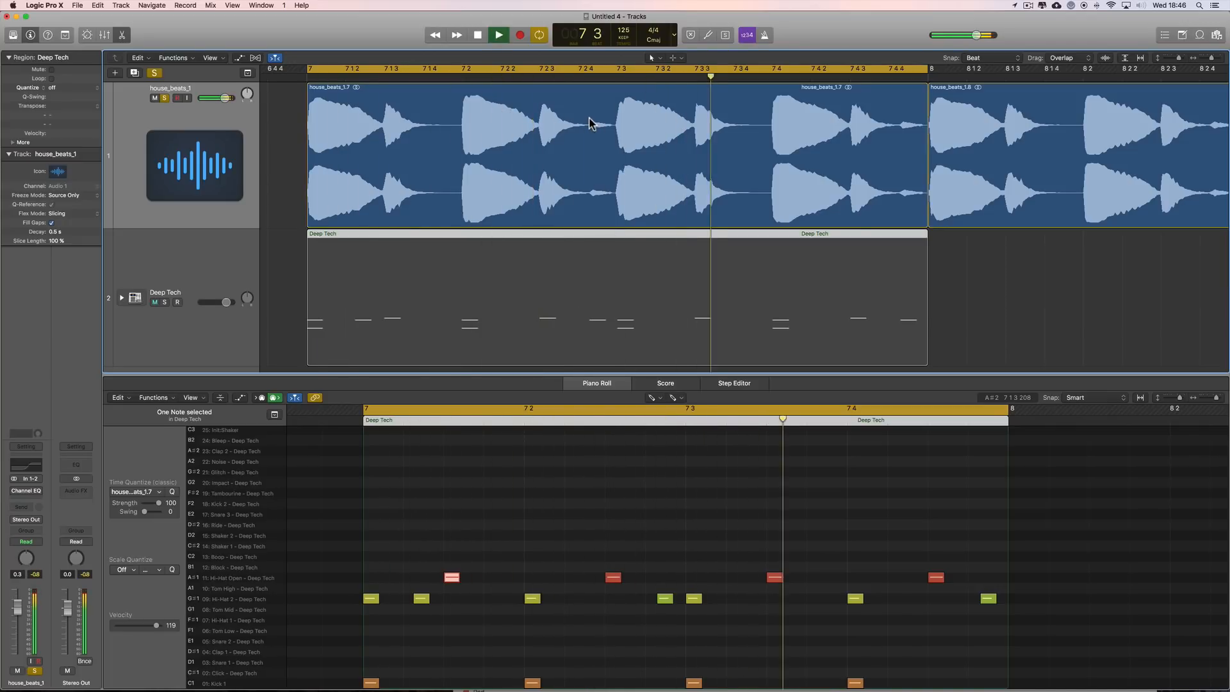
pyautogui.press('space')
pyautogui.hscroll(1, 546, 104)
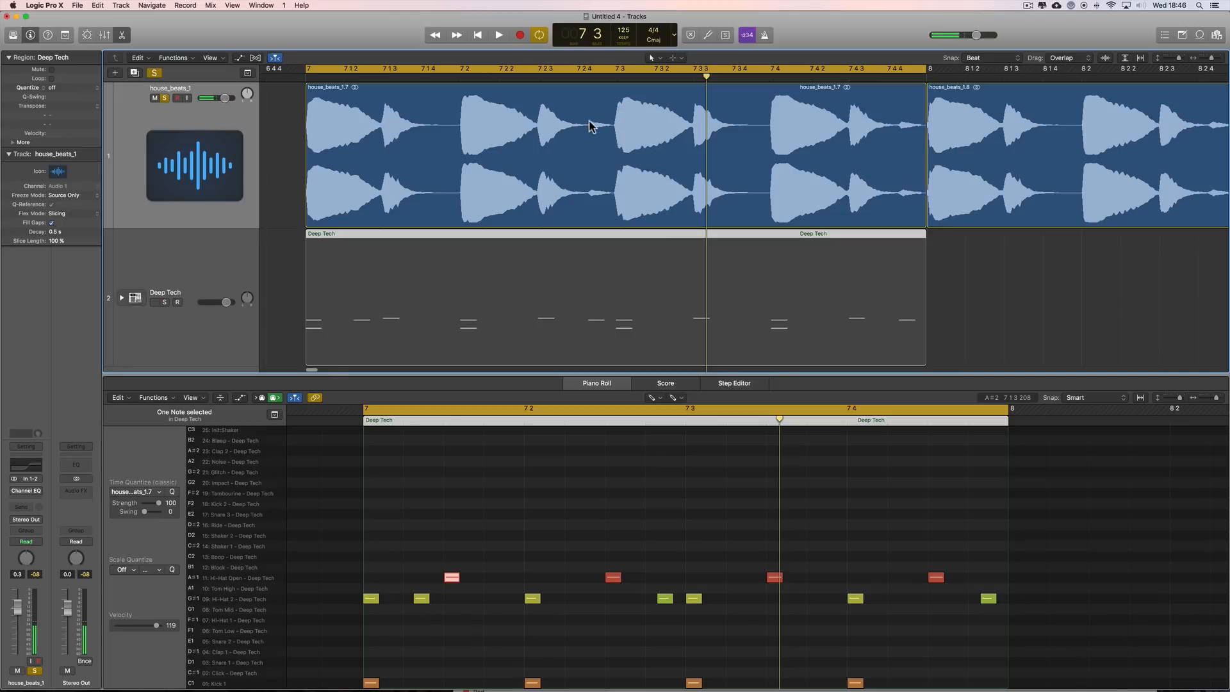
# Add a Hi-Hat 2 note at 7 3 2, set its velocity to 63 and quantize it to the house_beats_1.7 groove.
pyautogui.press('space')
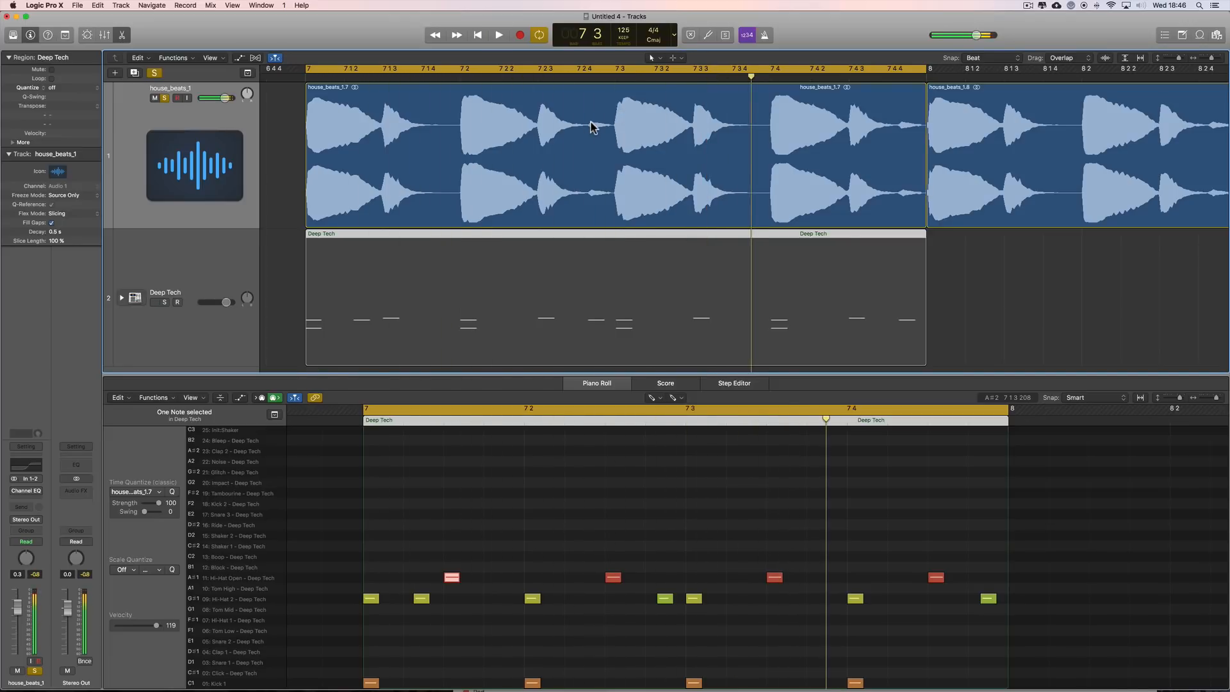
pyautogui.press('space')
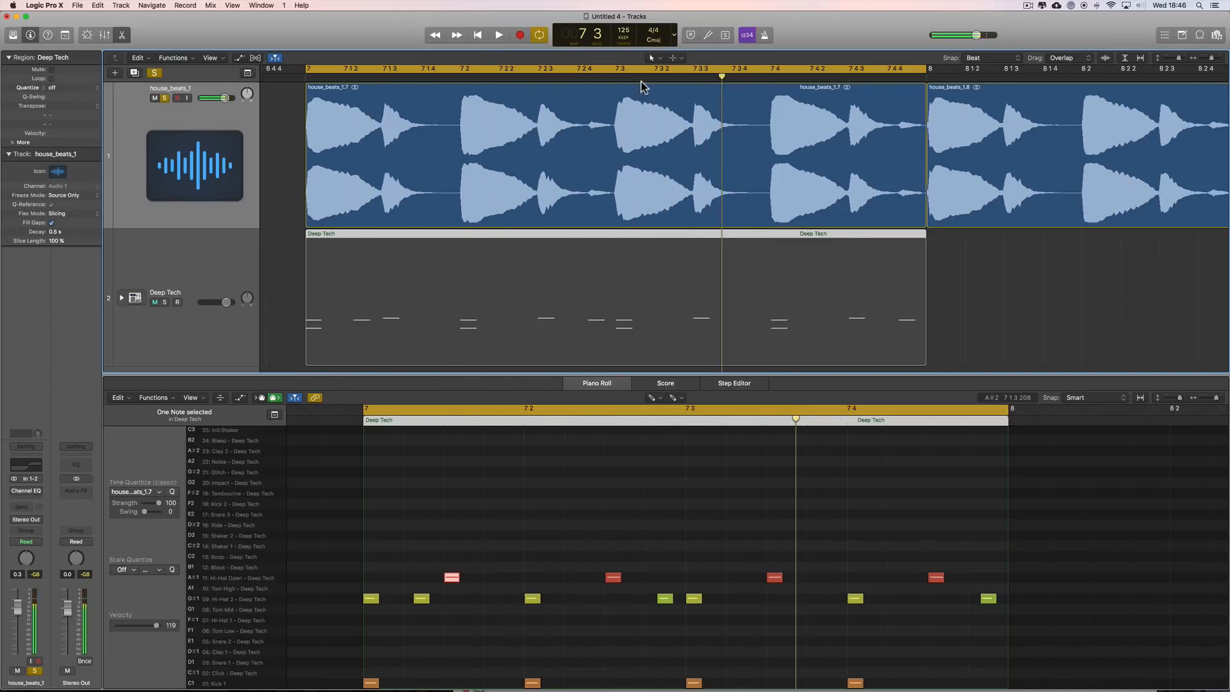
pyautogui.click(641, 82)
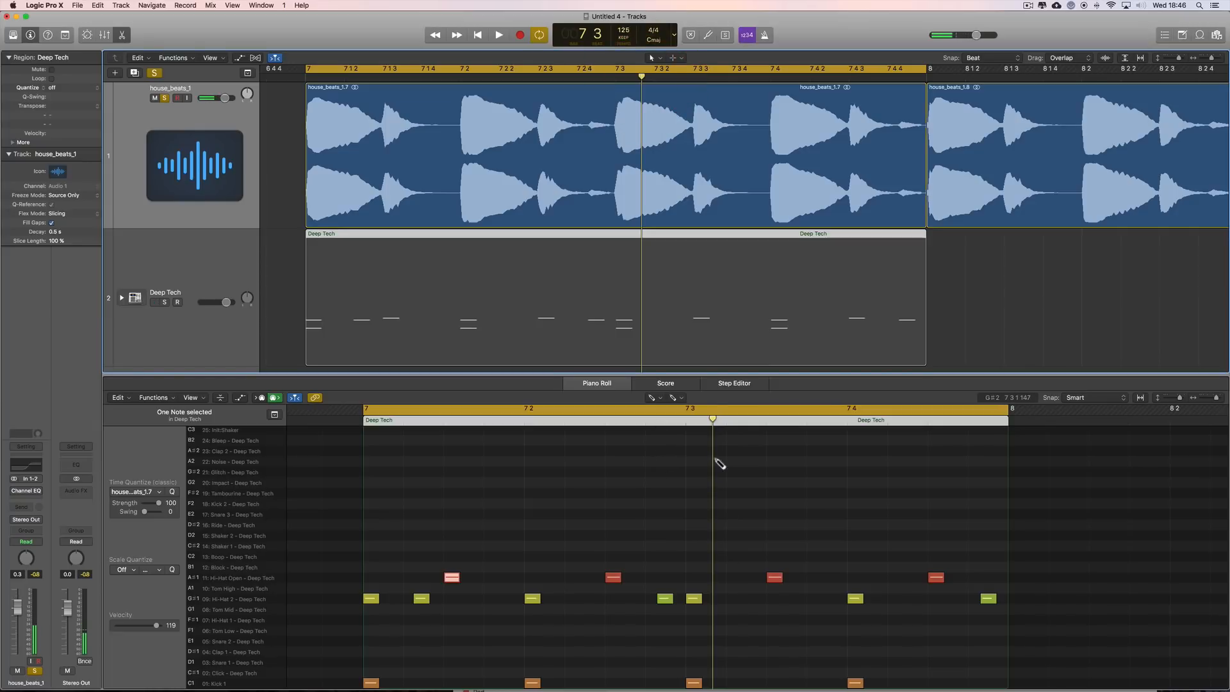
pyautogui.click(648, 77)
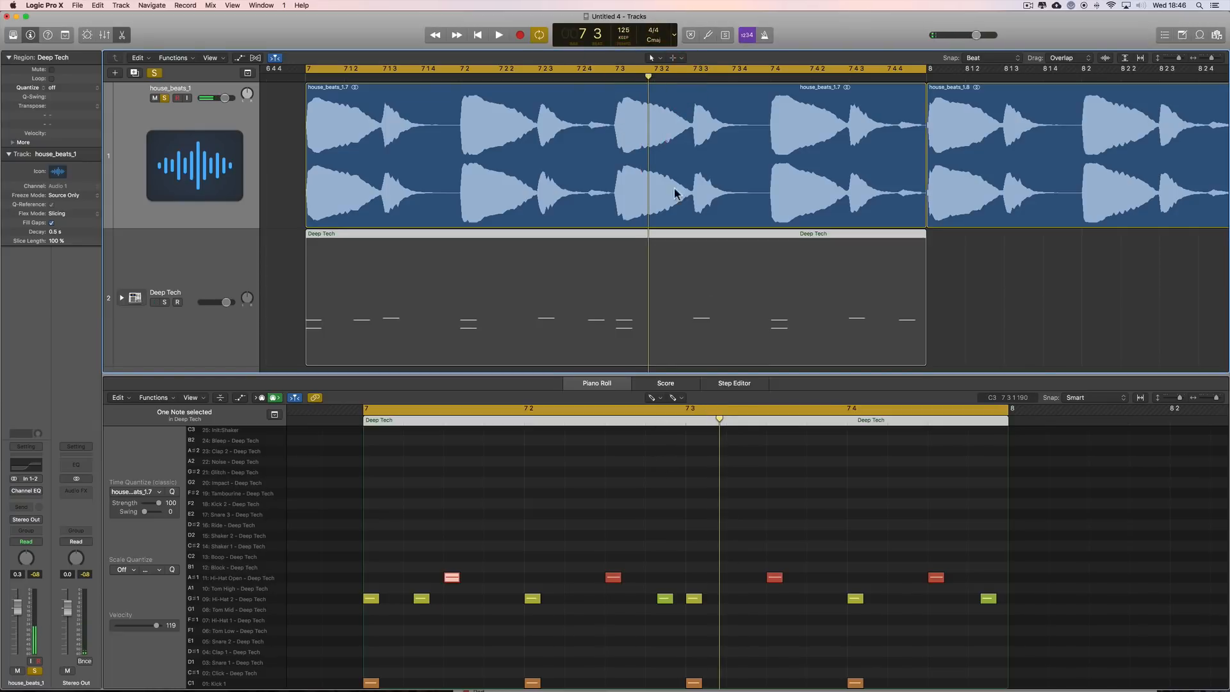
pyautogui.click(733, 599)
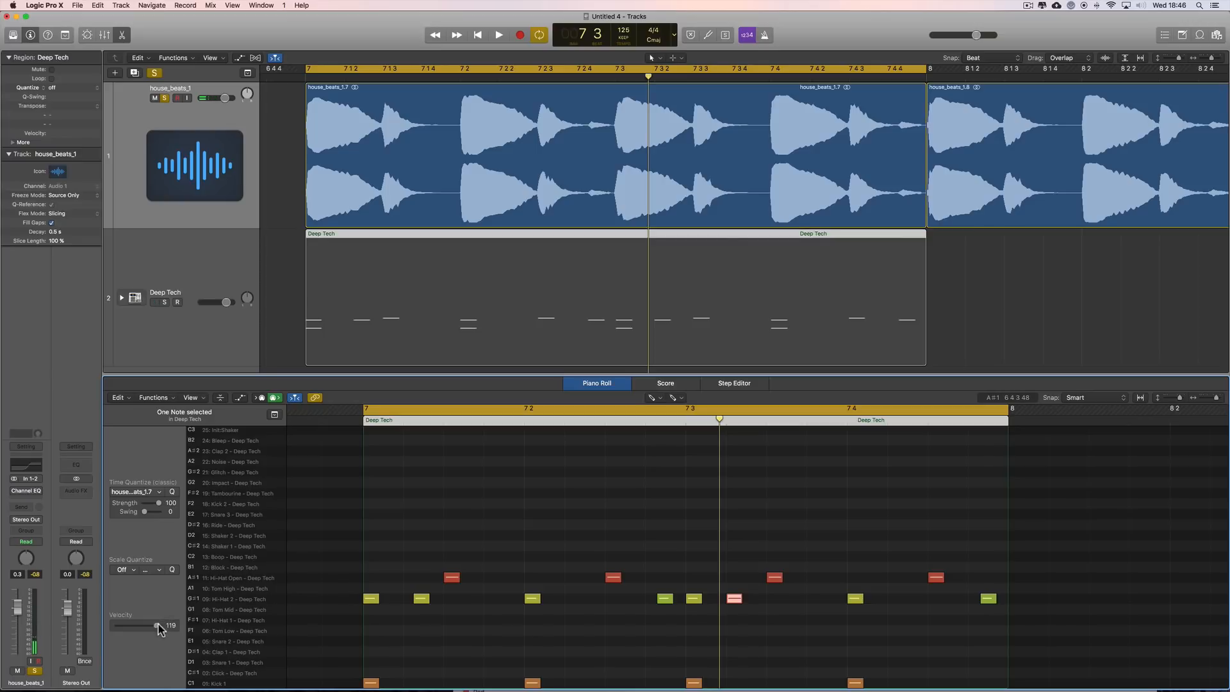
pyautogui.moveTo(159, 627); pyautogui.dragTo(145, 627)
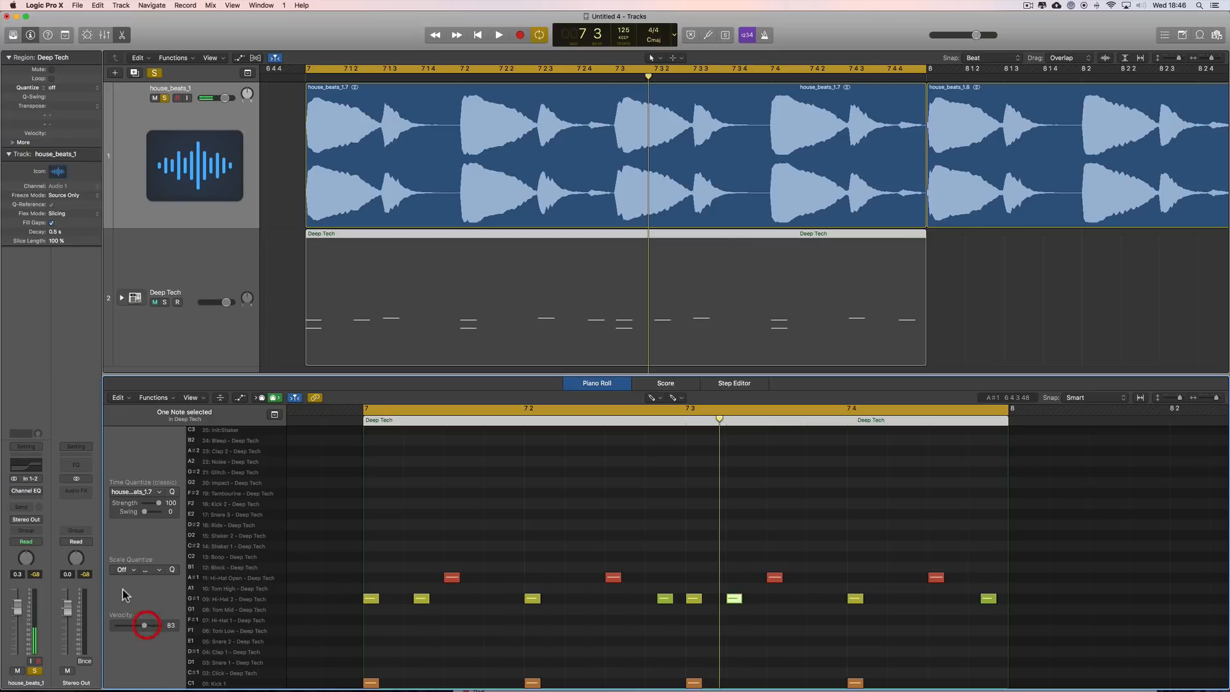
pyautogui.click(173, 492)
# Unsolo house_beats_1 and play the Deep Tech pattern with the audio loop muted and unmuted to compare them.
pyautogui.press('space')
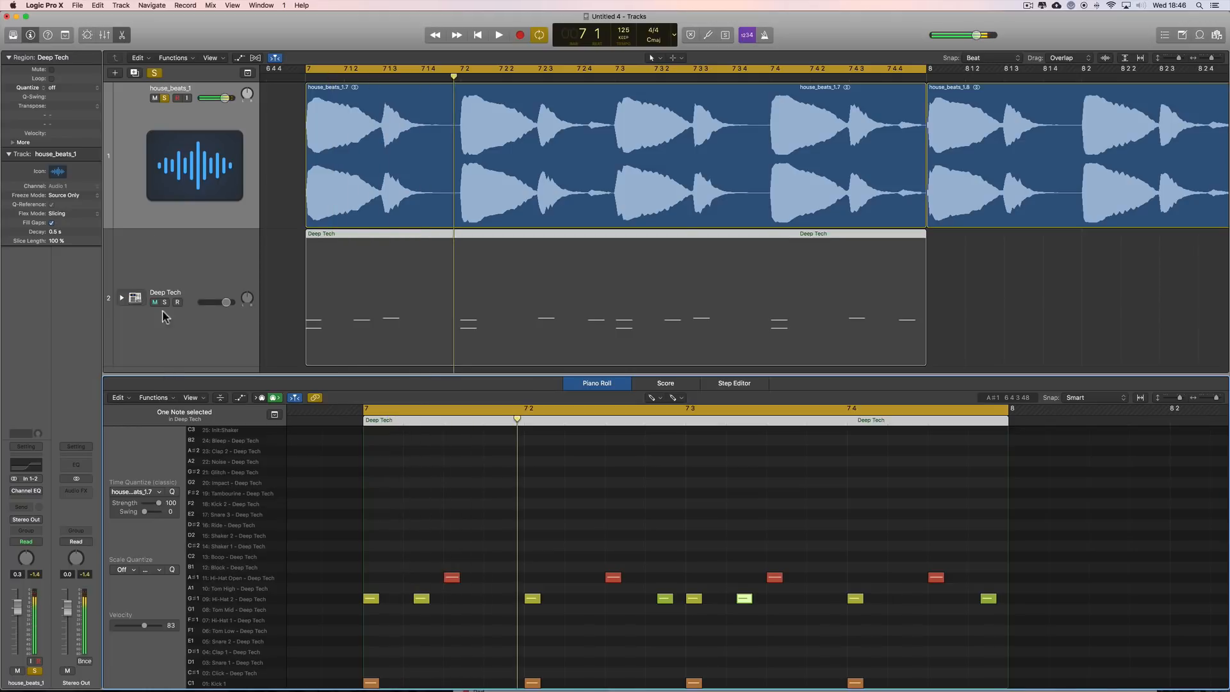
pyautogui.click(164, 99)
pyautogui.click(155, 98)
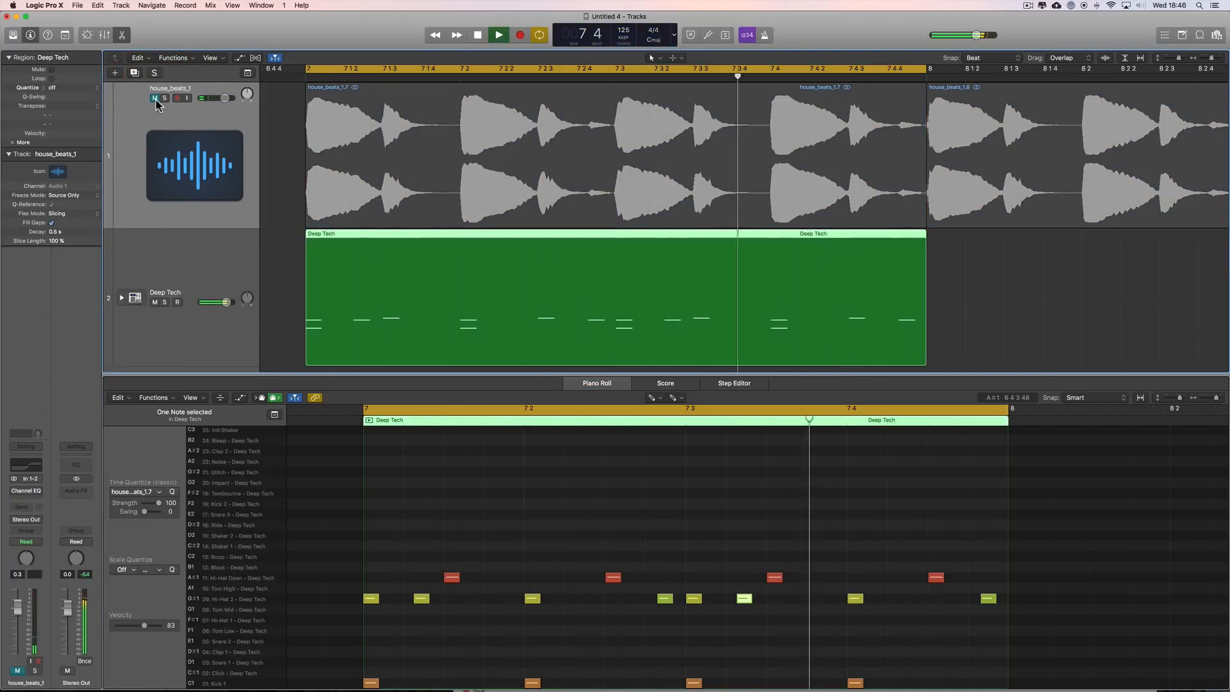
pyautogui.press('space')
pyautogui.click(155, 99)
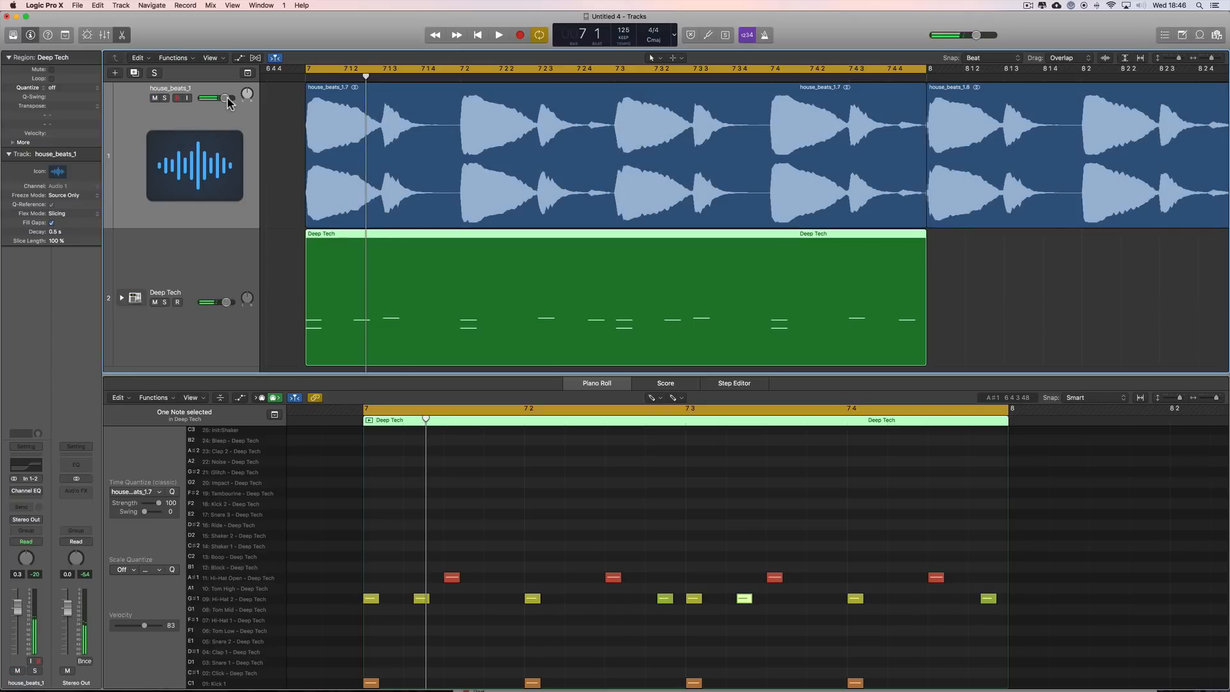
pyautogui.press('space')
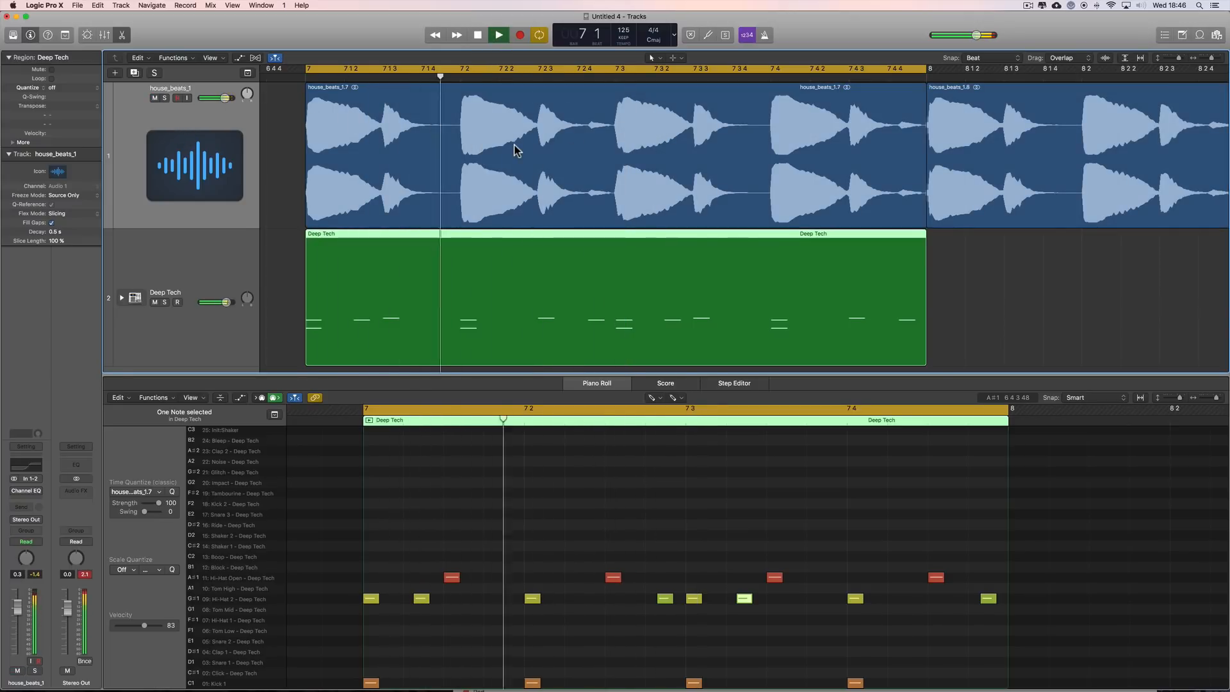
pyautogui.press('space')
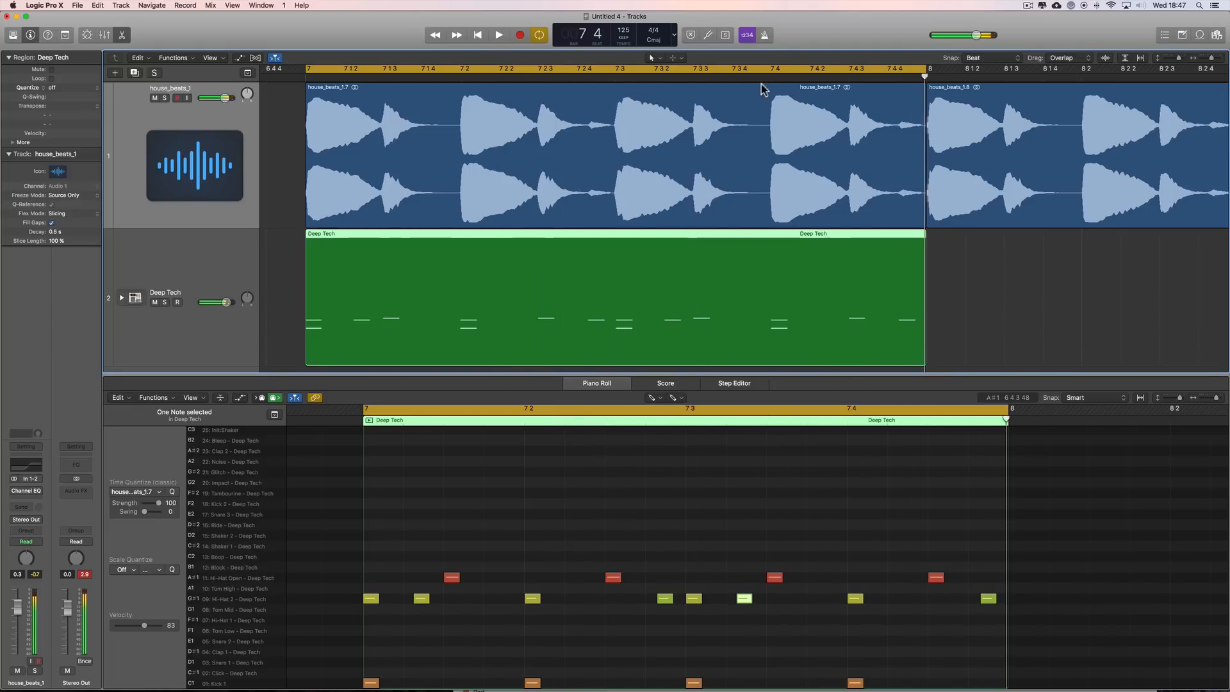
# Add a Hi-Hat 2 note at 7 4 2 and quantize it to the house_beats_1.7 groove.
pyautogui.click(811, 76)
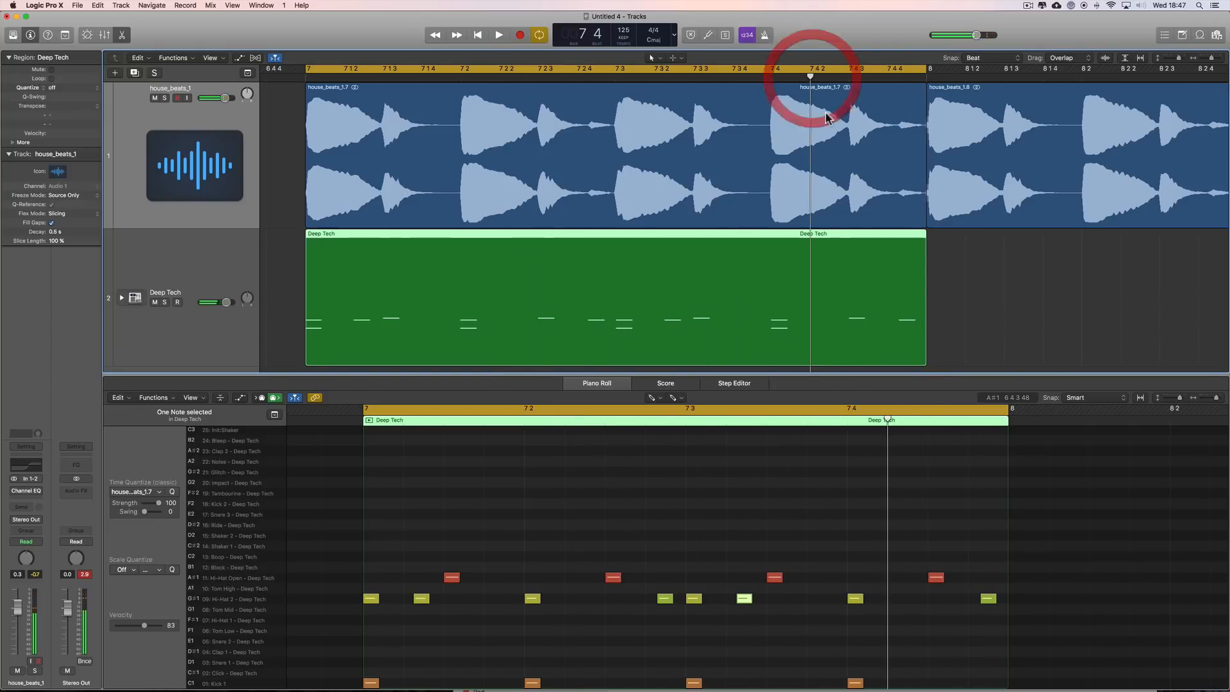
pyautogui.click(897, 600)
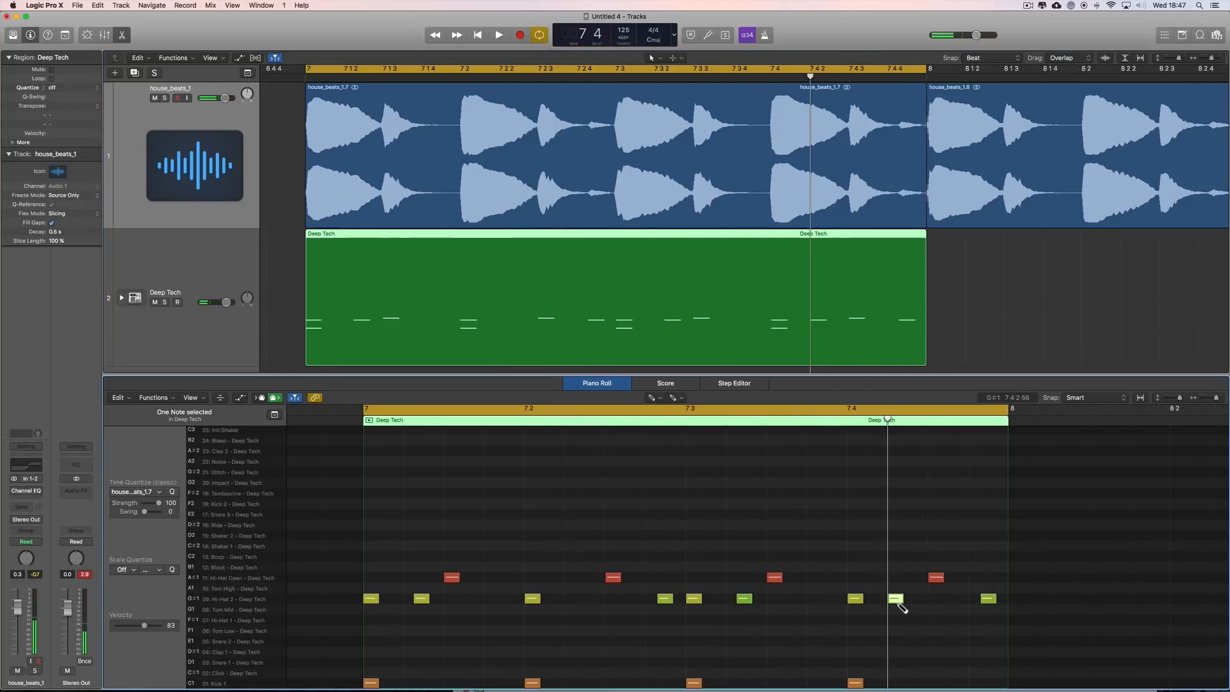
pyautogui.click(172, 491)
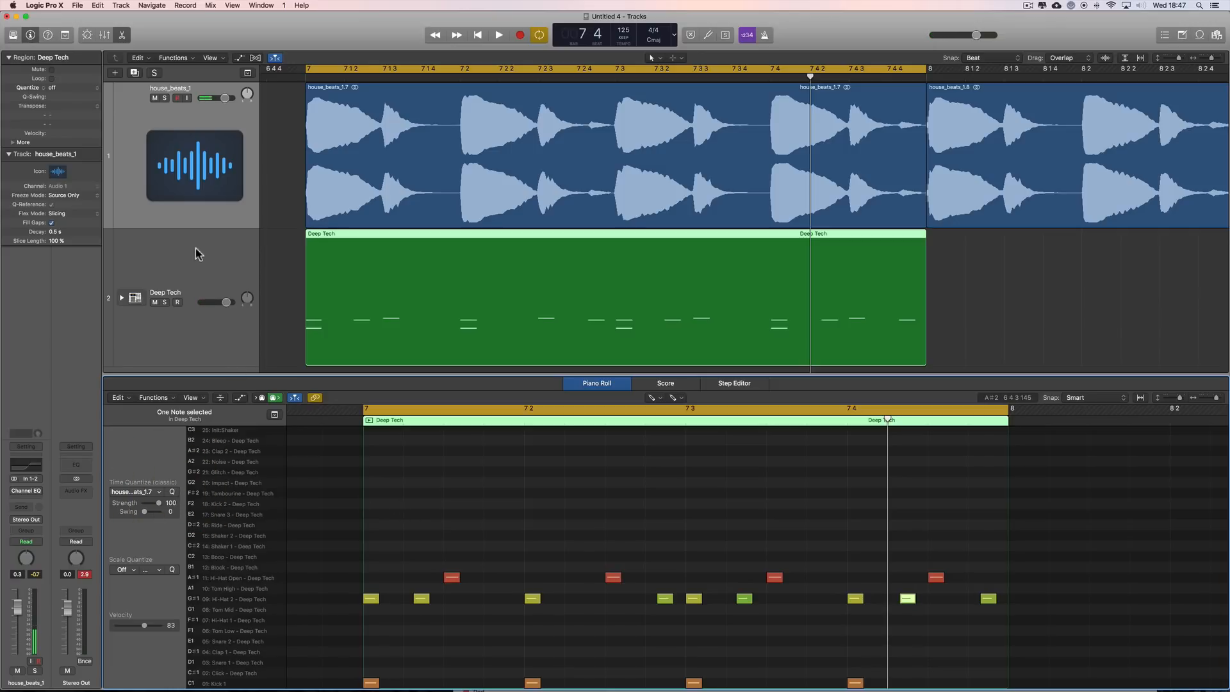
# Solo the Deep Tech track and play its pattern, and switch the solo to house_beats_1.
pyautogui.click(166, 303)
pyautogui.press('space')
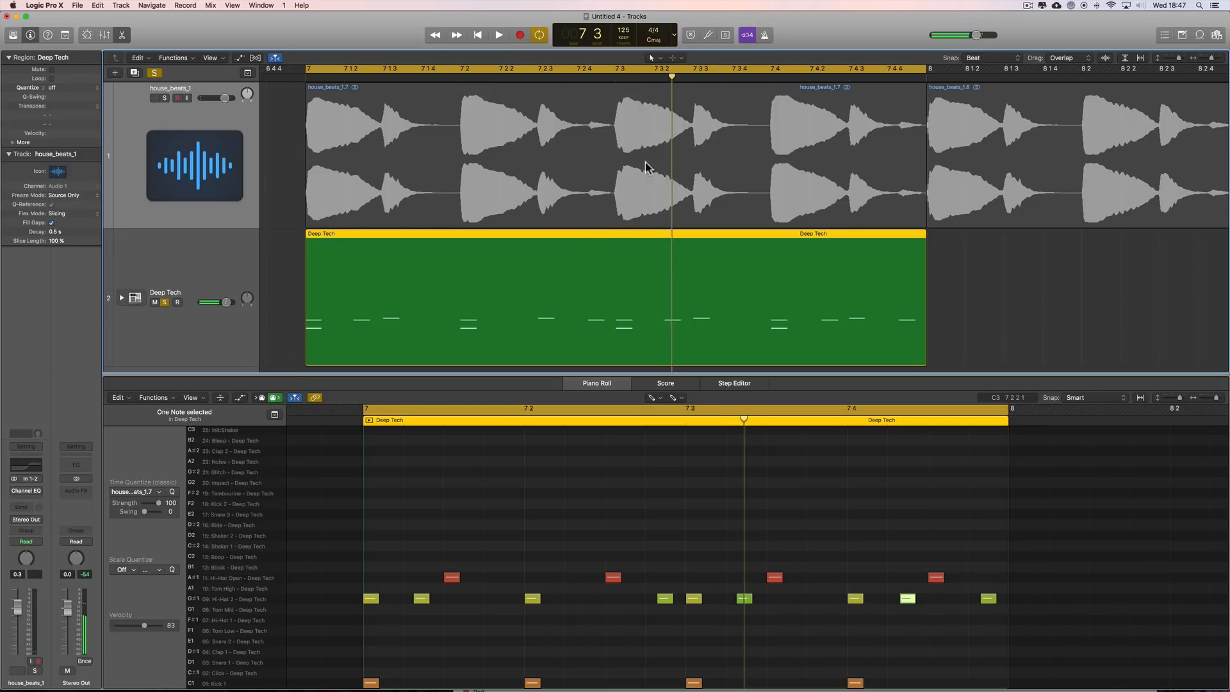
pyautogui.click(165, 98)
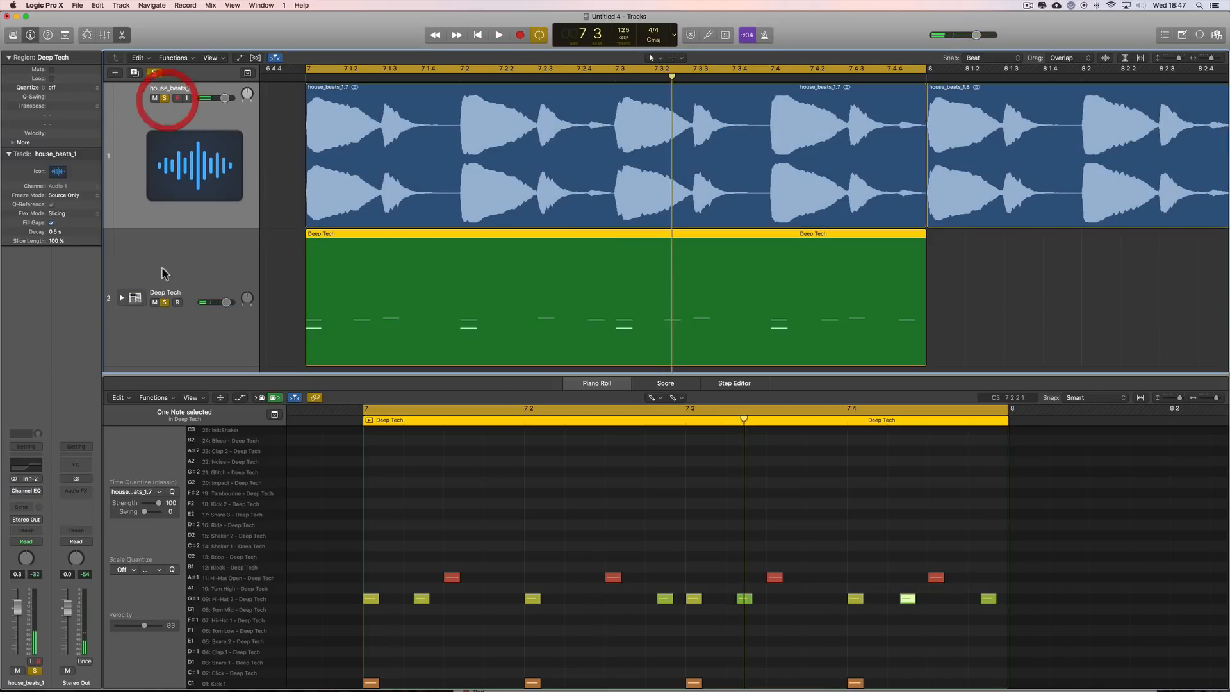
pyautogui.click(165, 303)
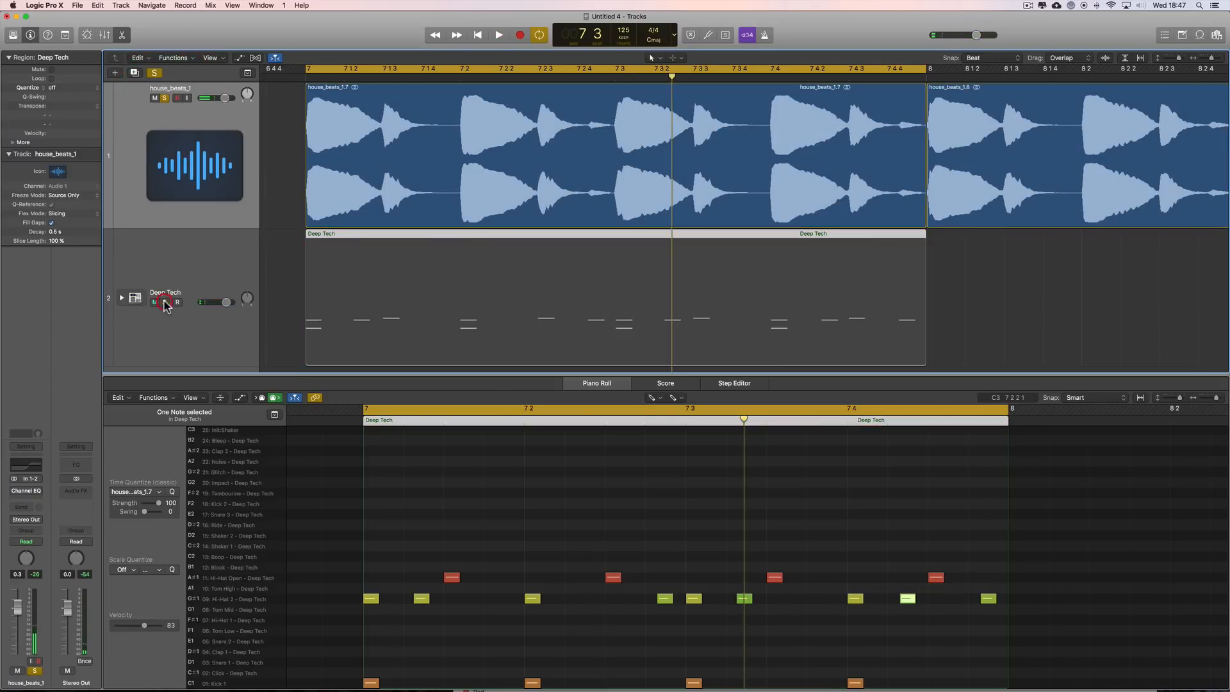
# Enable the Channel EQ on house_beats_1 and replay the soloed loop to locate its remaining quiet hi-hat hits.
pyautogui.click(26, 489)
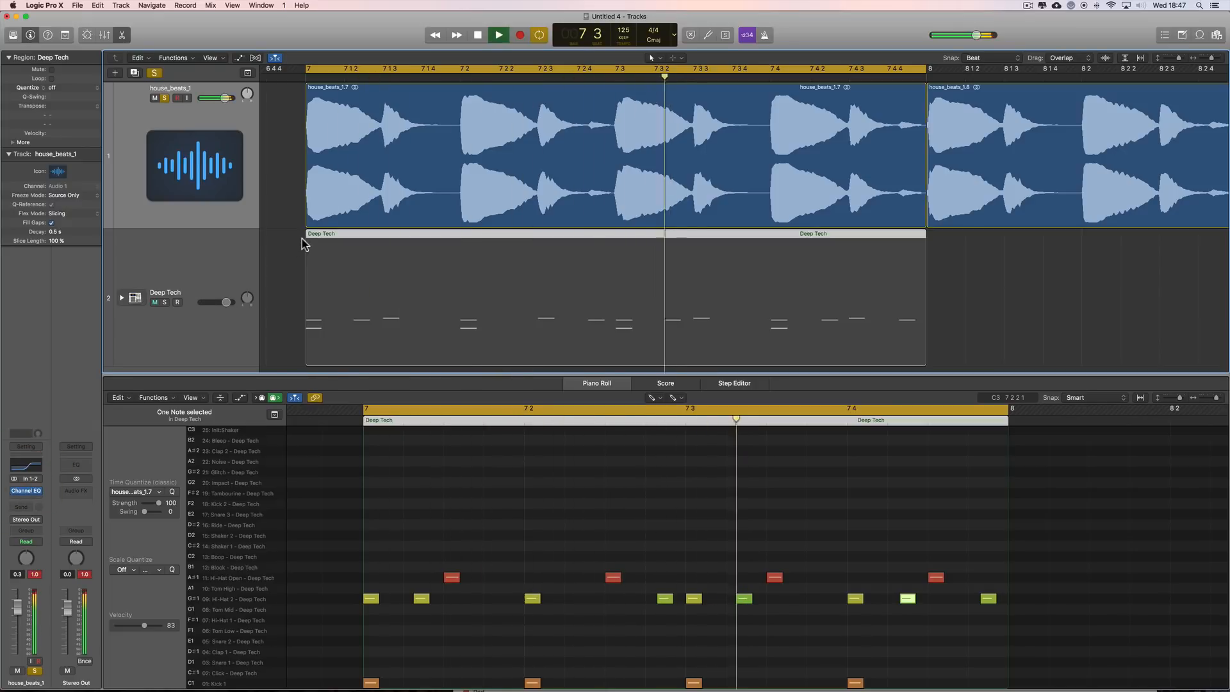
pyautogui.press('space')
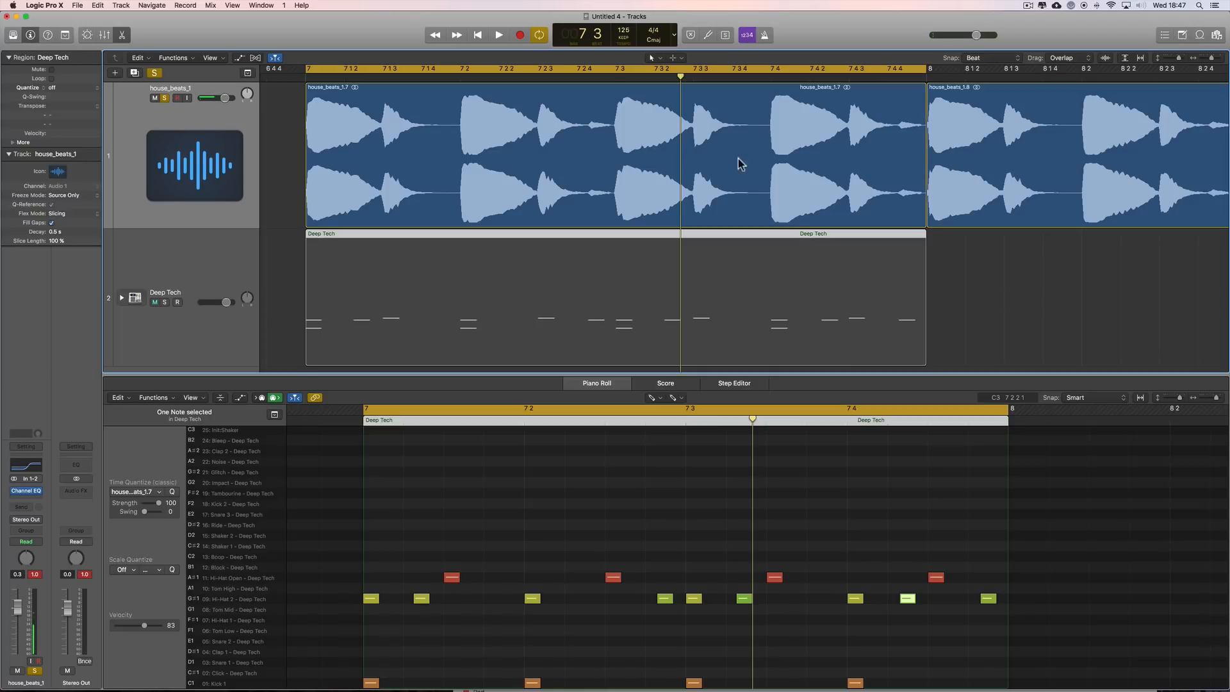
pyautogui.press('space')
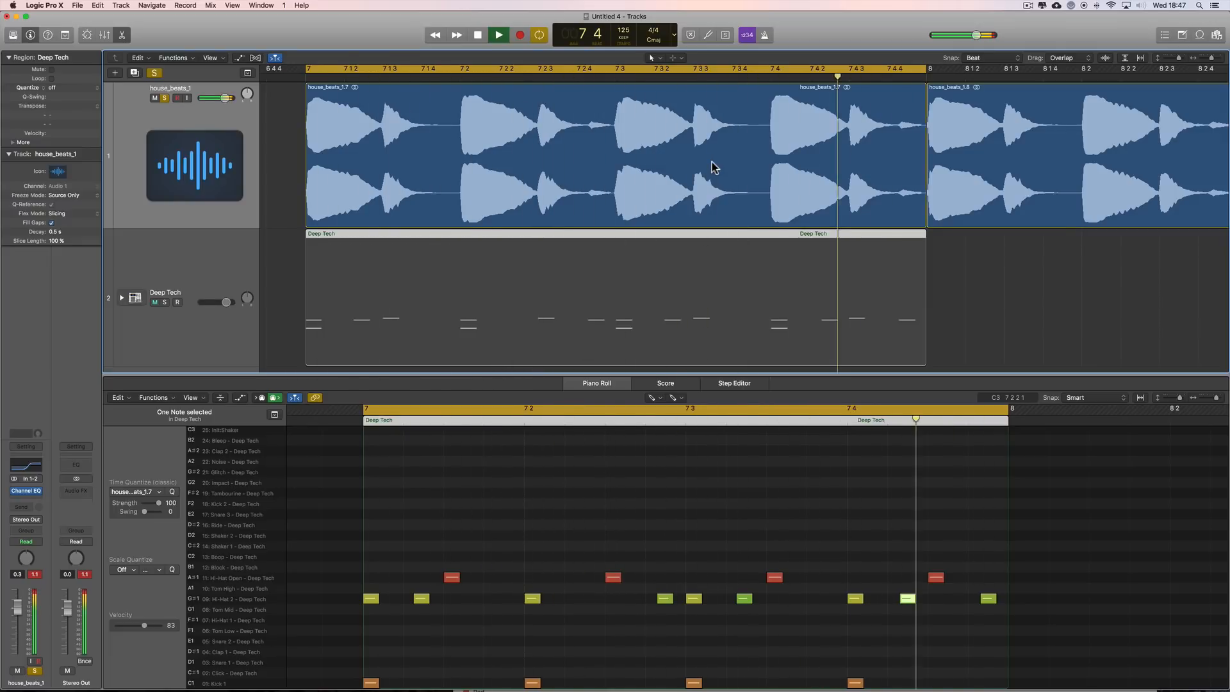
pyautogui.press('space')
pyautogui.click(808, 96)
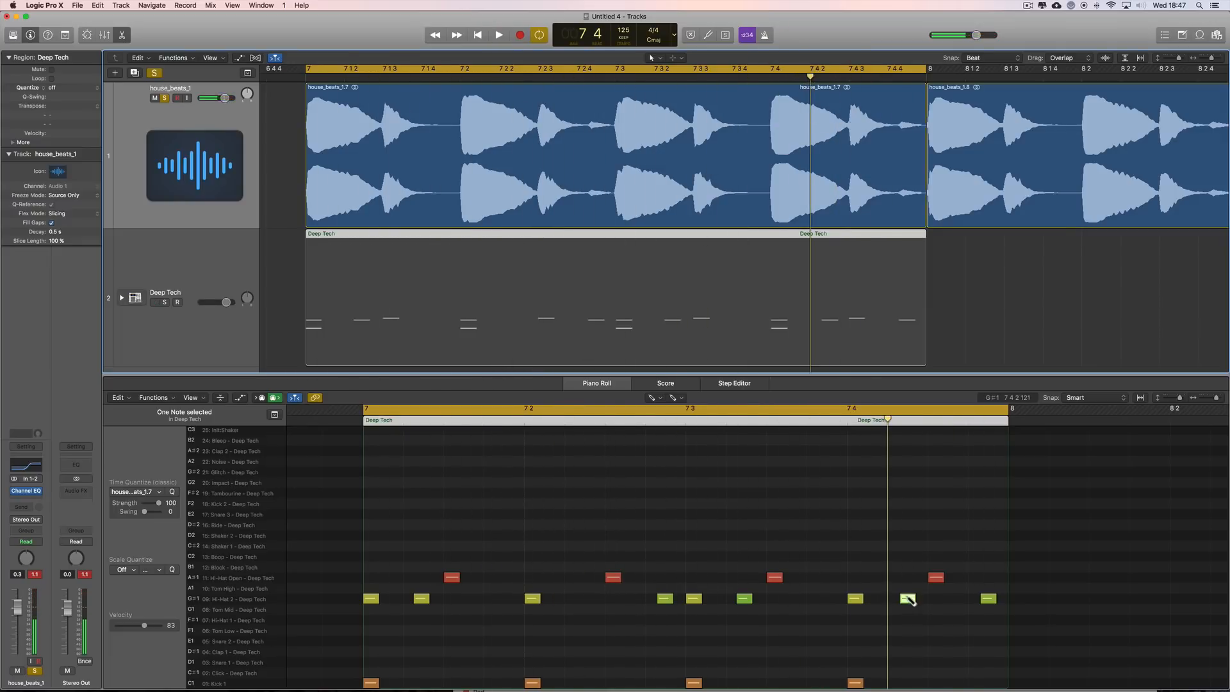
pyautogui.press('space')
pyautogui.press('space')
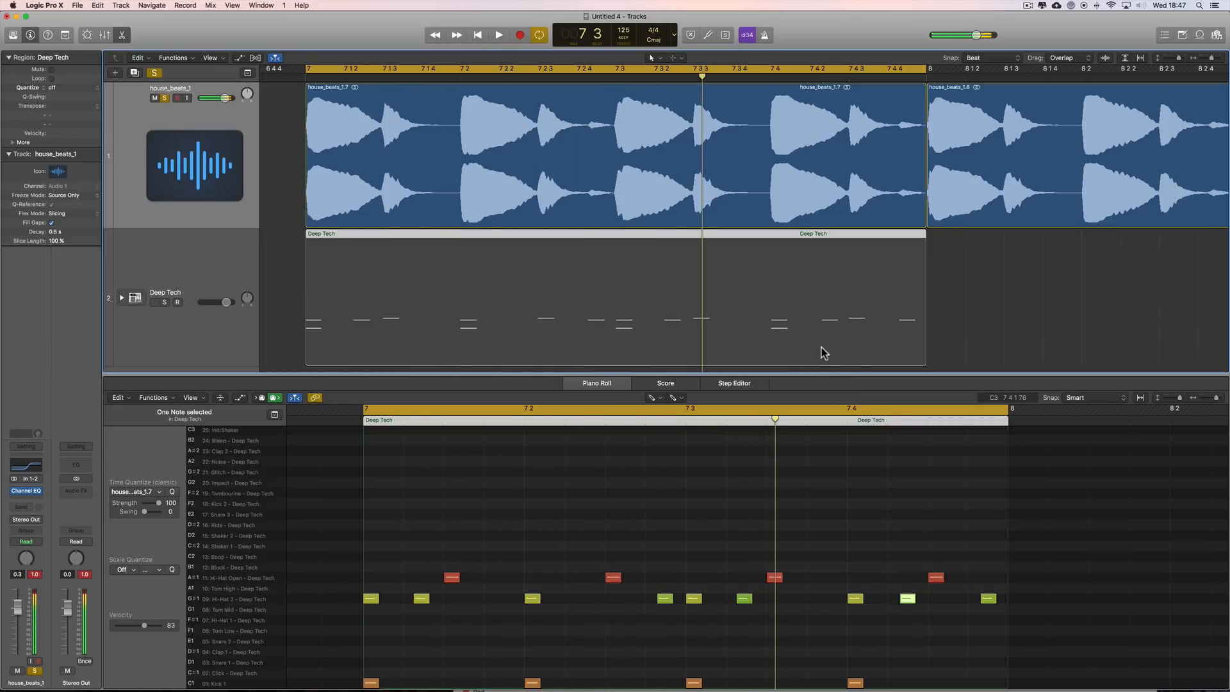
pyautogui.press('space')
pyautogui.press('space')
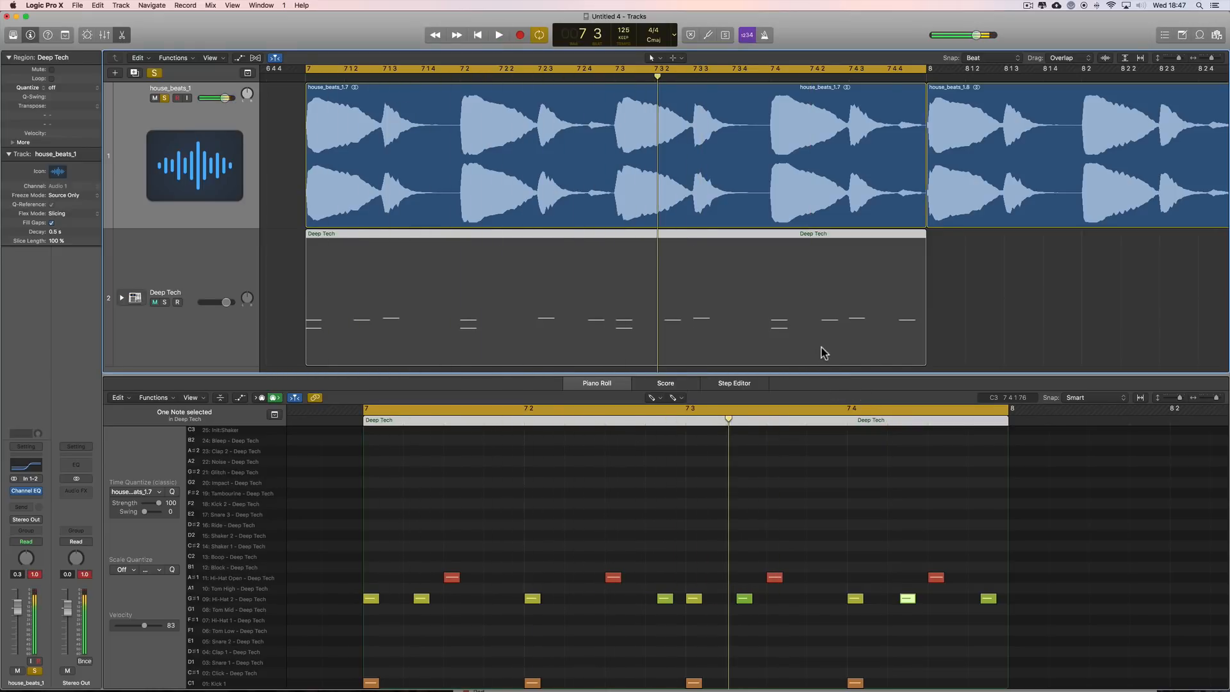
# Add a Hi-Hat 2 note at 7 2 2 and quantize it to the house_beats_1.7 groove.
pyautogui.click(506, 79)
pyautogui.click(573, 598)
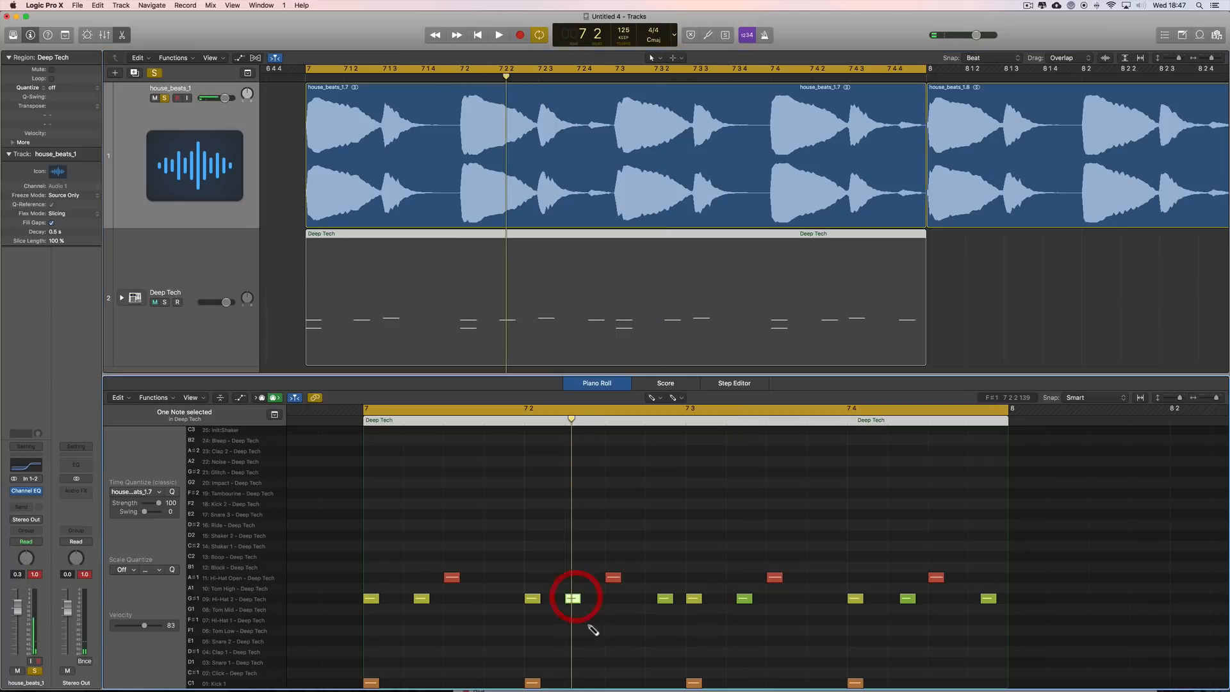
pyautogui.click(174, 493)
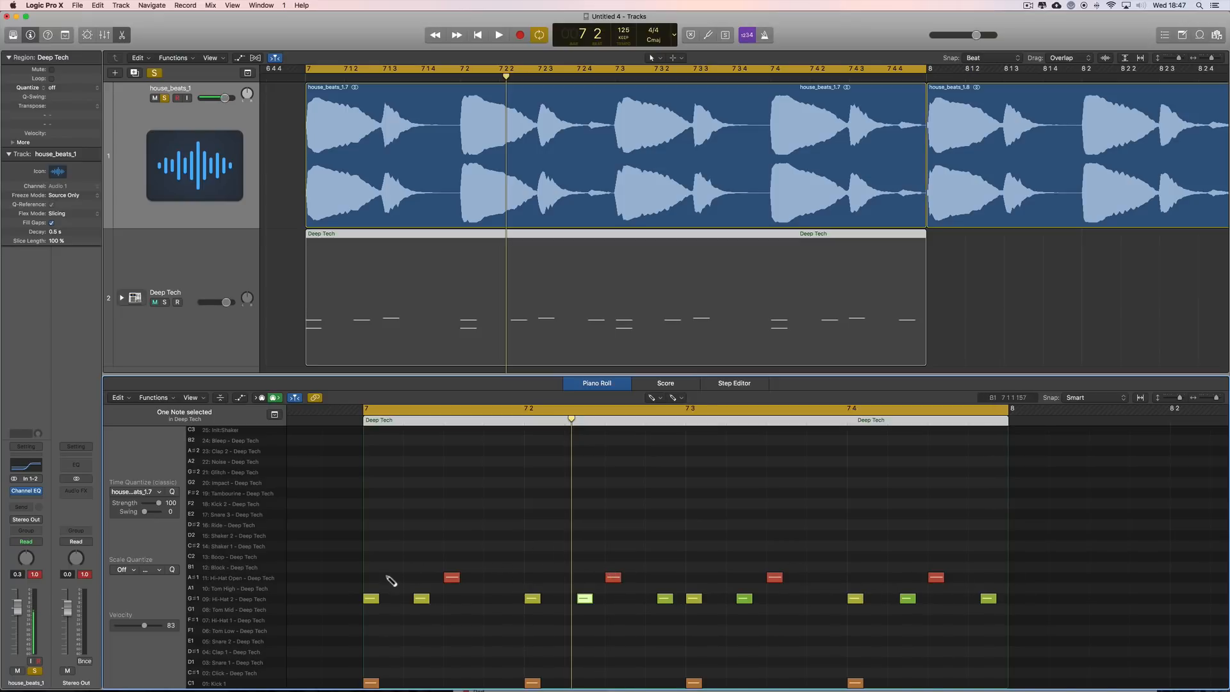
# Unsolo house_beats_1, lower its volume to about -9.2 dB and compare the combined playback with the soloed loop.
pyautogui.press('space')
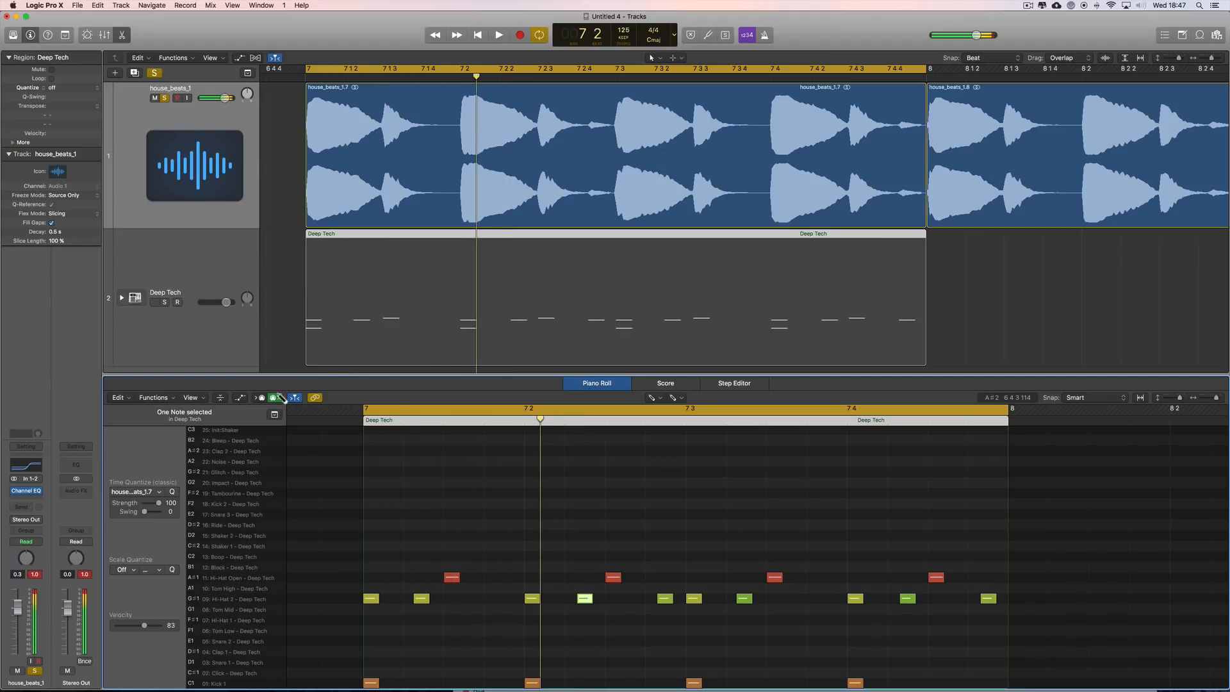
pyautogui.click(165, 98)
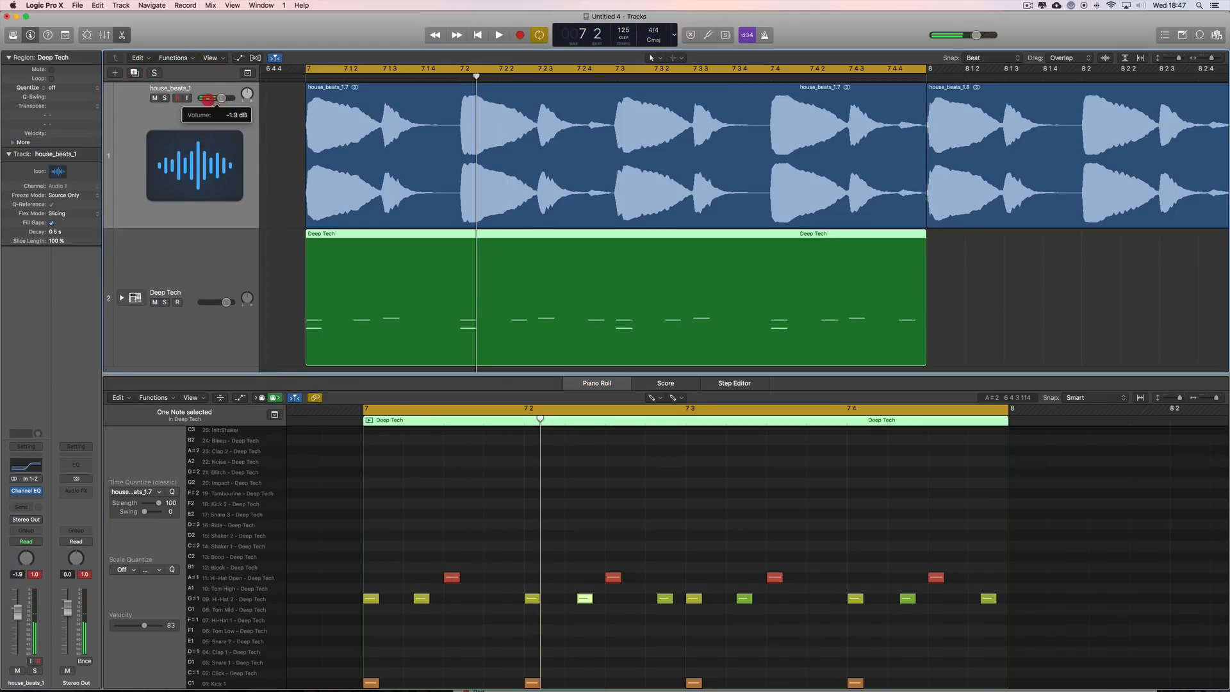
pyautogui.moveTo(224, 98); pyautogui.dragTo(182, 101)
pyautogui.press('space')
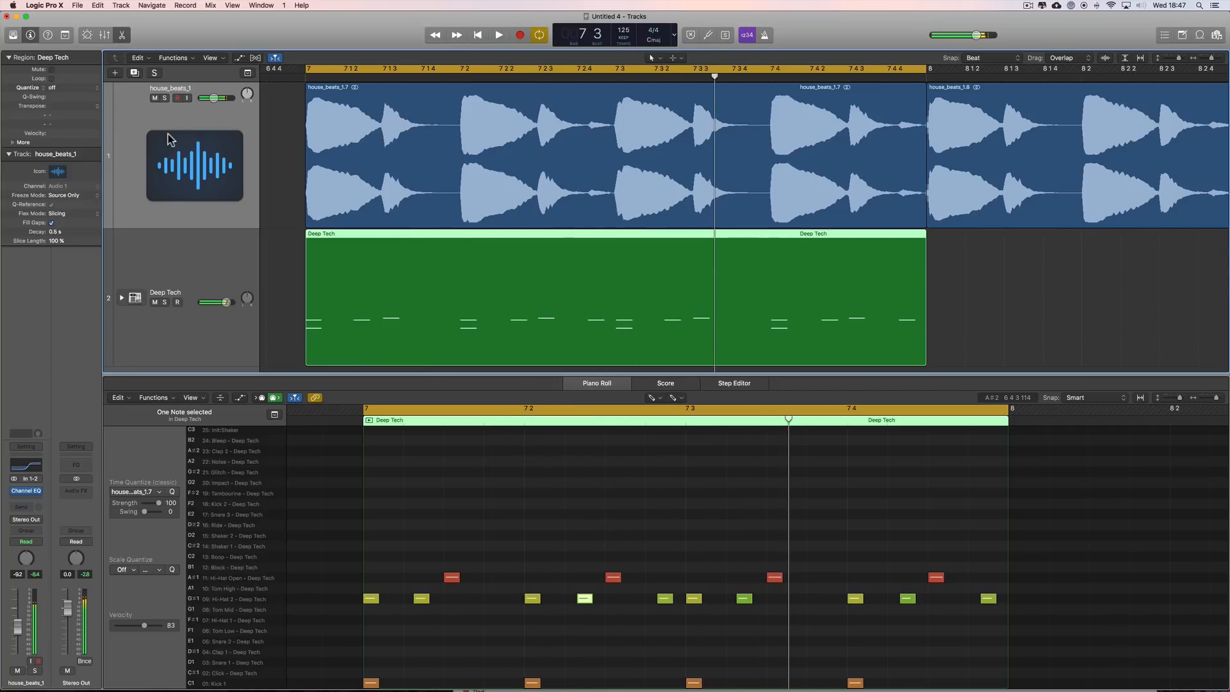
pyautogui.click(164, 98)
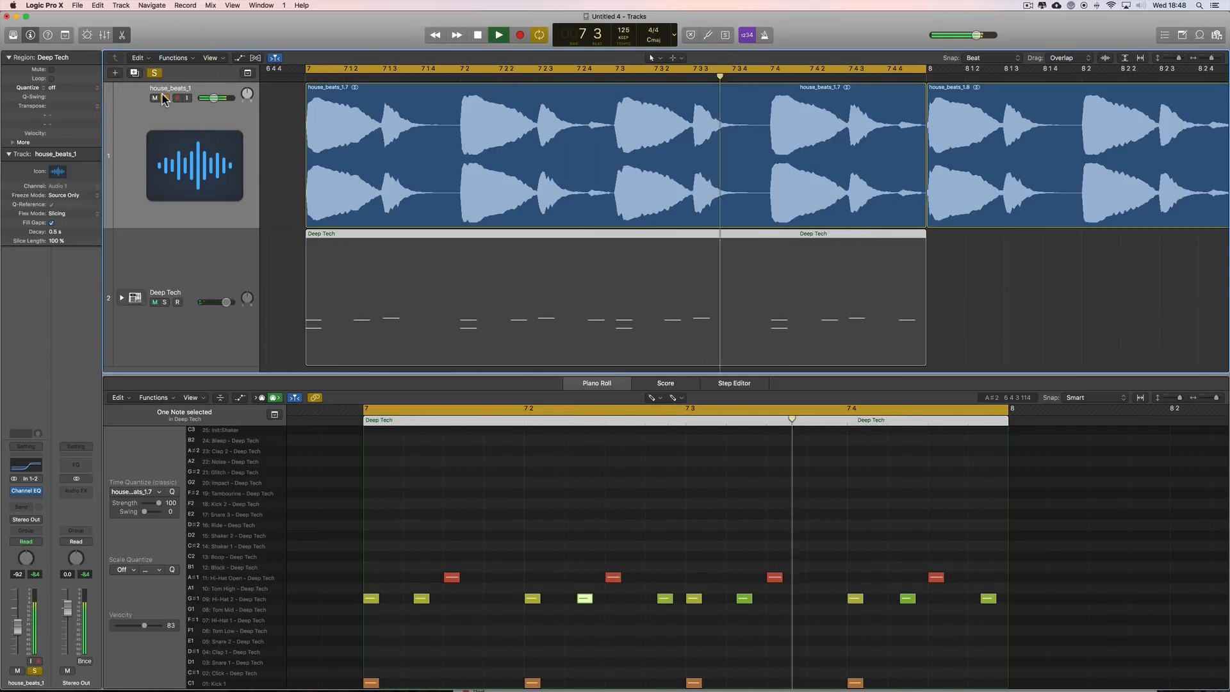
pyautogui.click(166, 99)
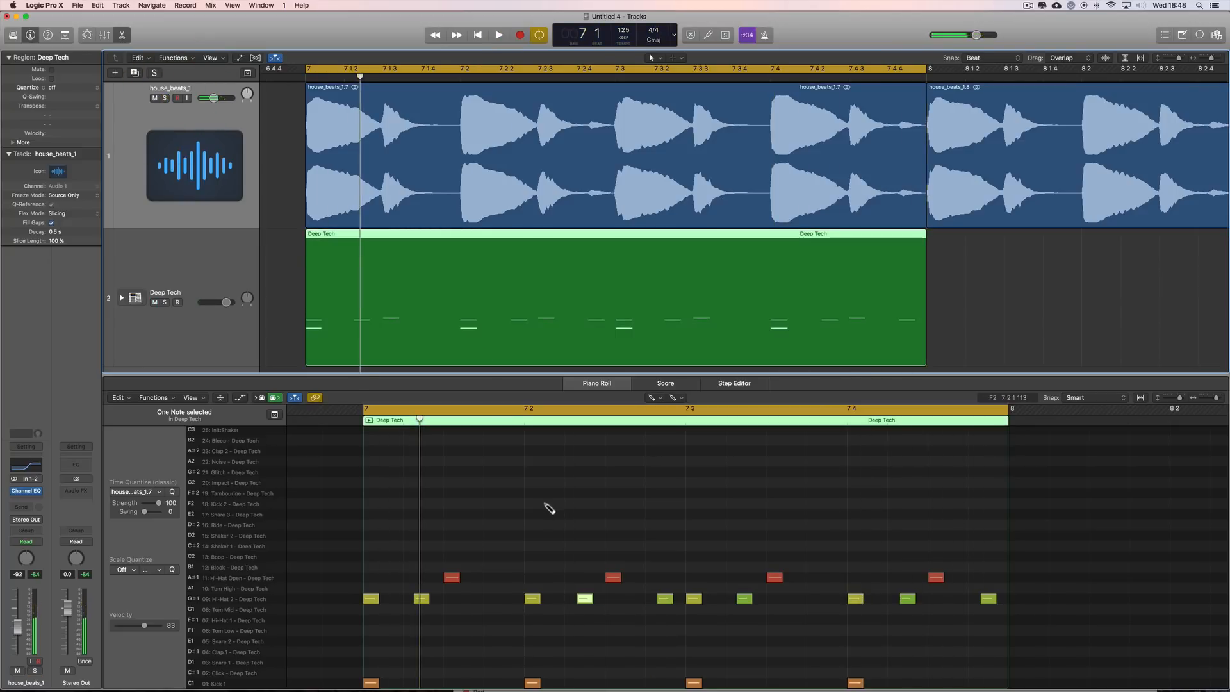
# Select all Hi-Hat 2 notes, solo the Deep Tech track and play back the pattern.
pyautogui.click(265, 600)
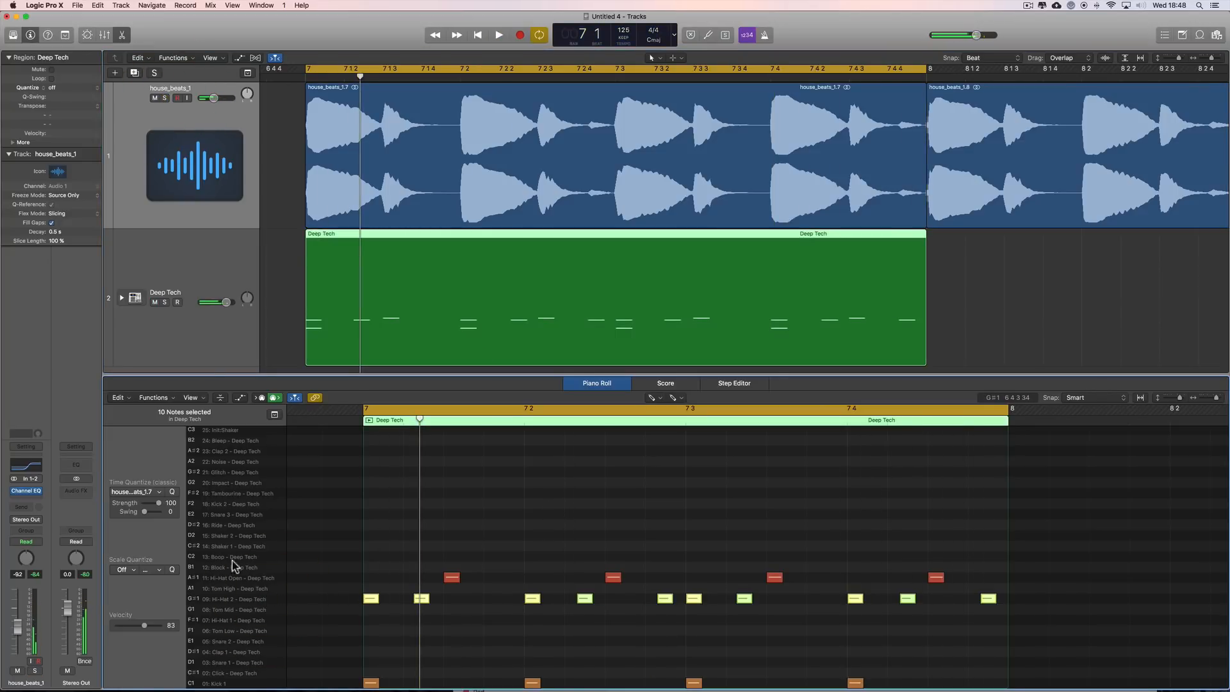
pyautogui.click(165, 302)
pyautogui.press('space')
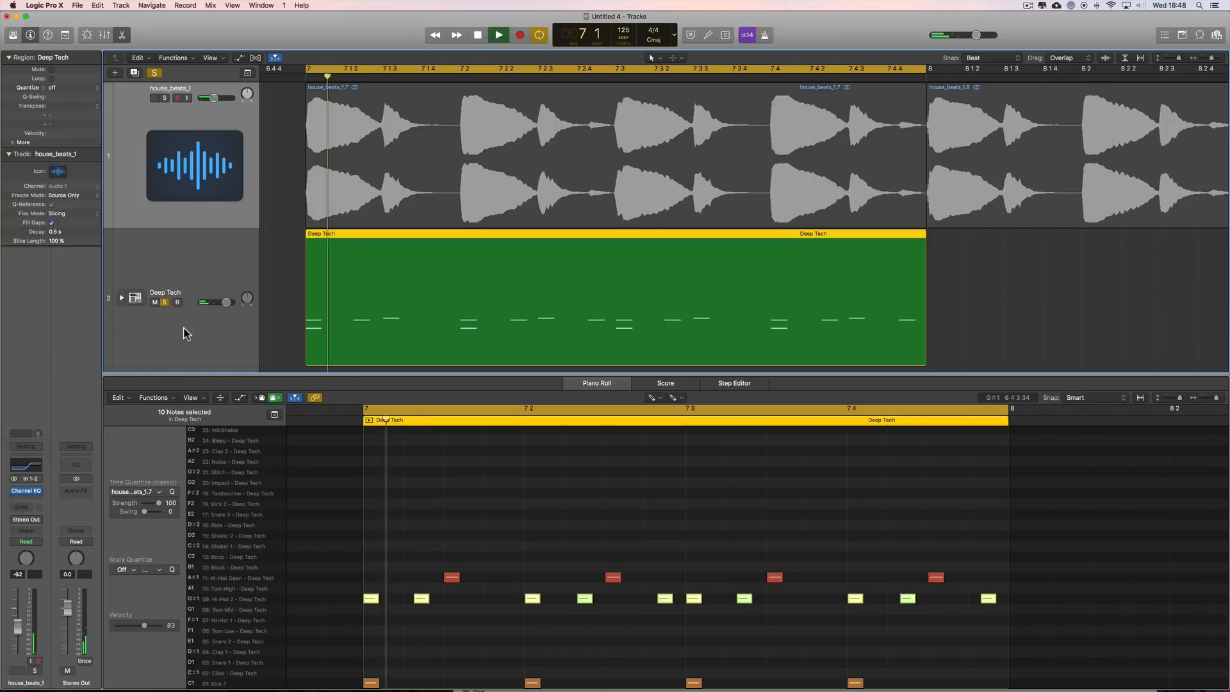
pyautogui.press('space')
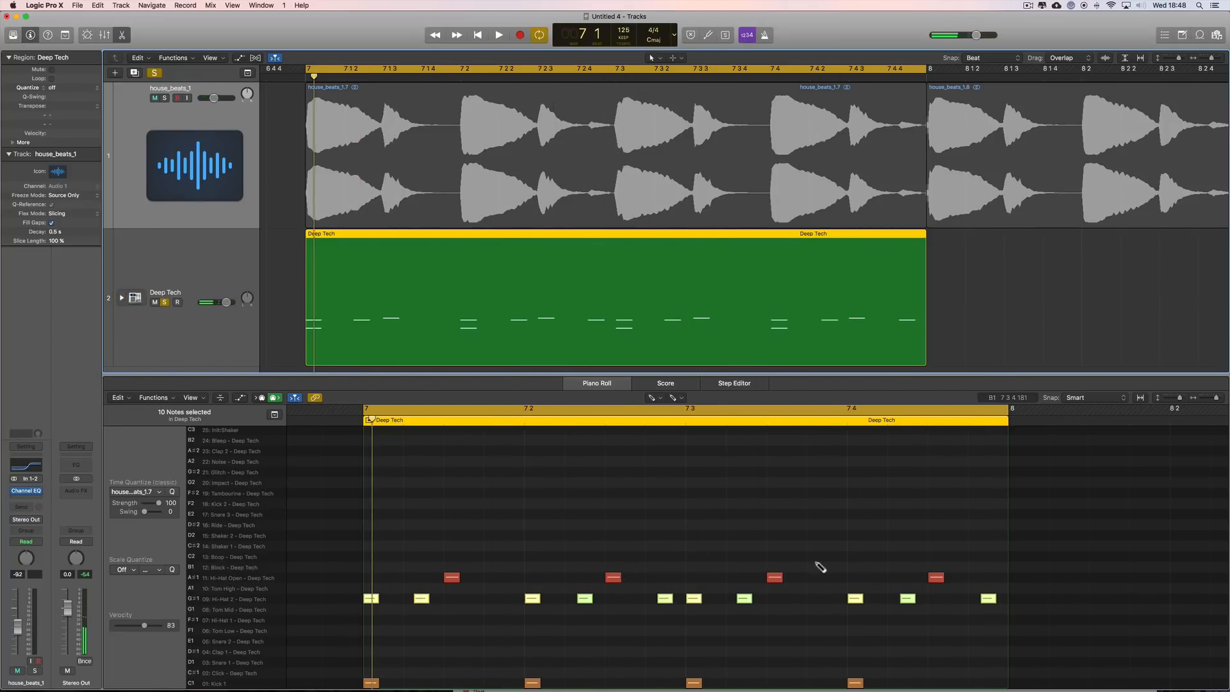
# Duplicate the Hi-Hat 2 notes onto the Shaker 2 row at the same positions and play back the layered pattern.
pyautogui.click(249, 599)
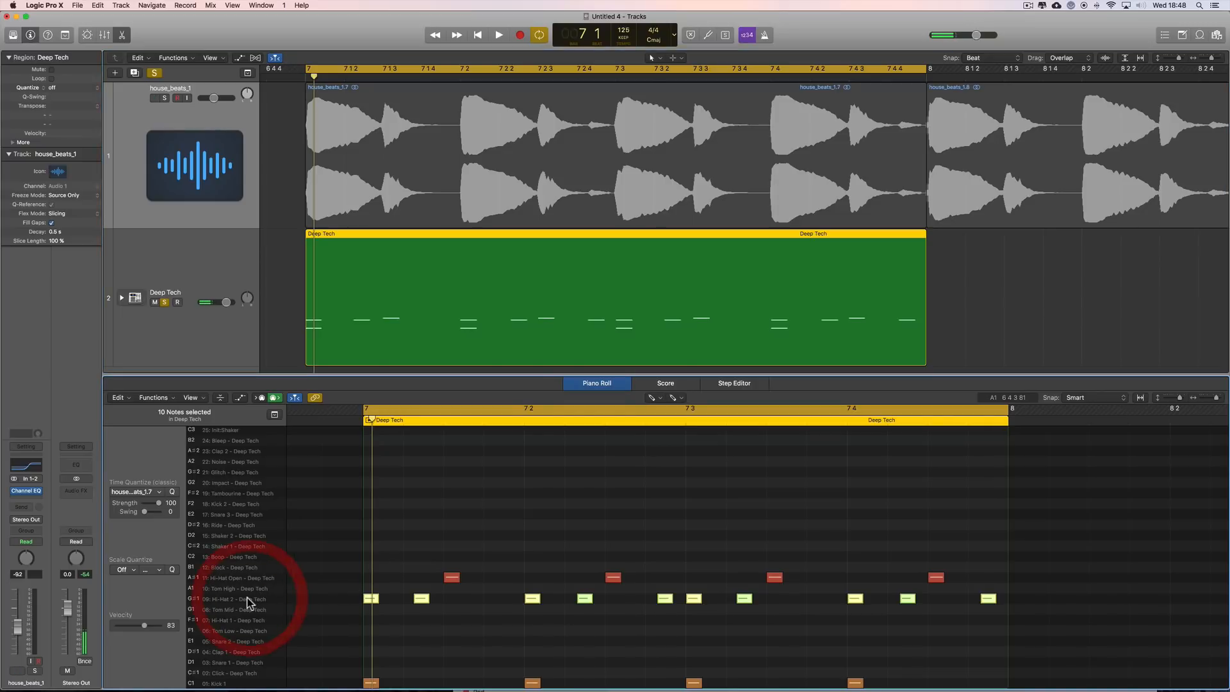
pyautogui.rightClick(401, 555)
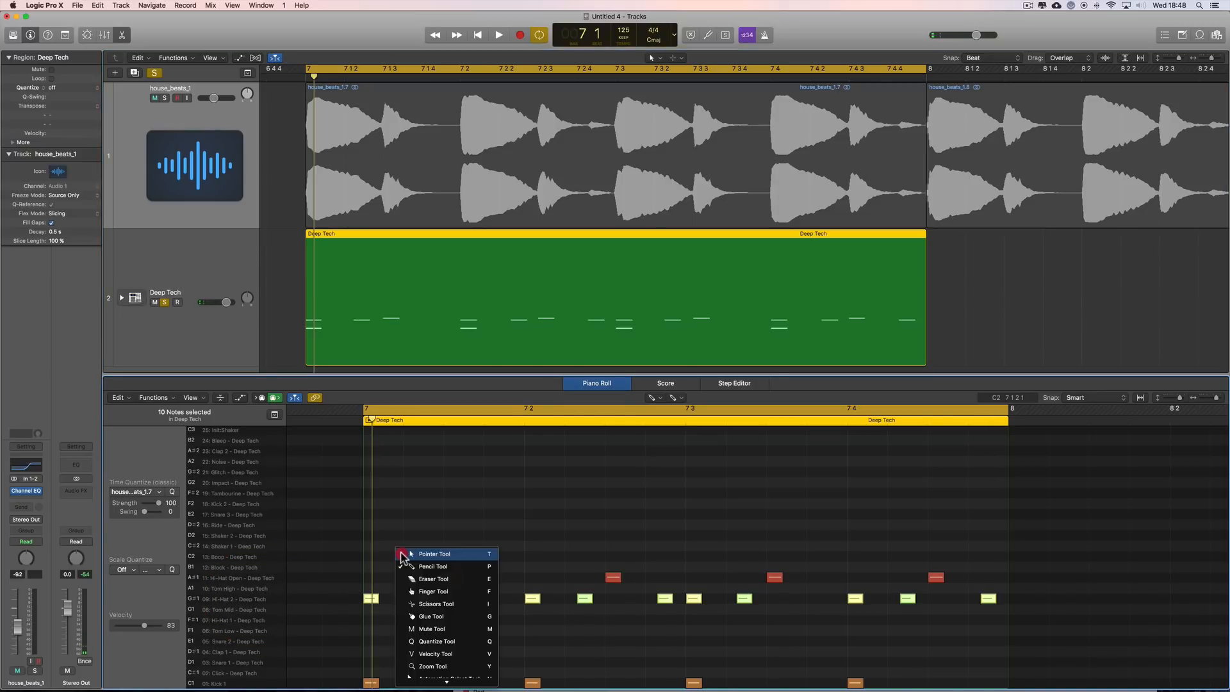
pyautogui.press('t')
pyautogui.moveTo(371, 599); pyautogui.dragTo(375, 543)
pyautogui.press('space')
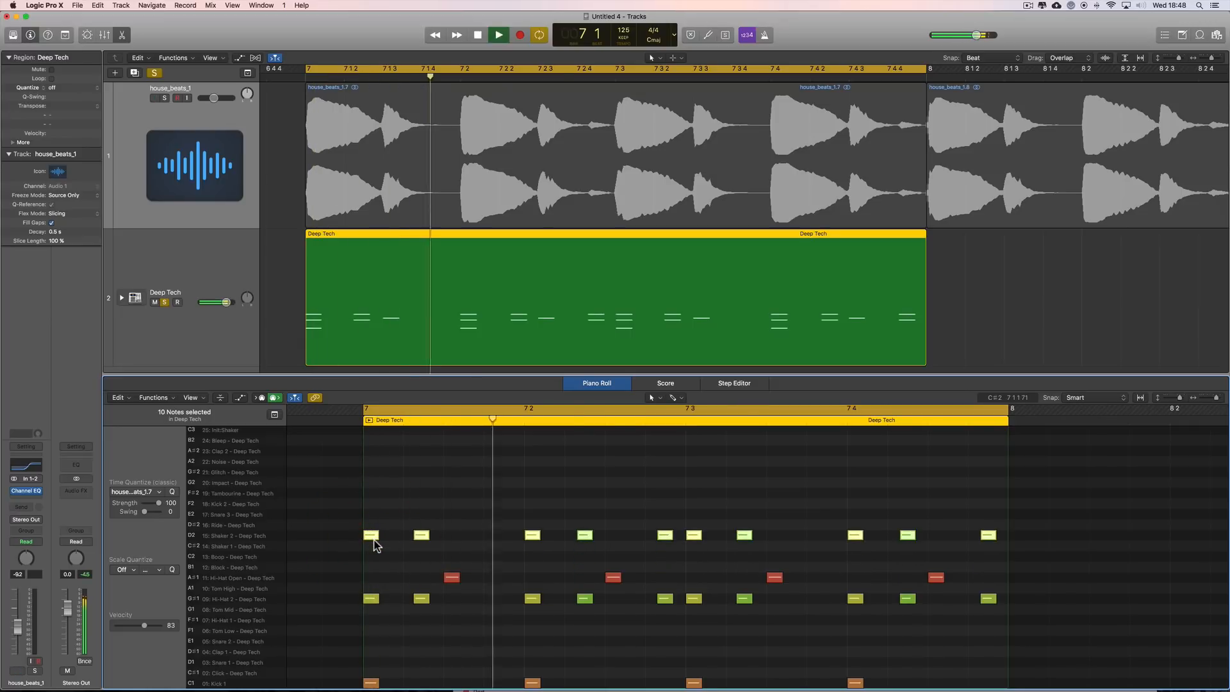
pyautogui.click(243, 537)
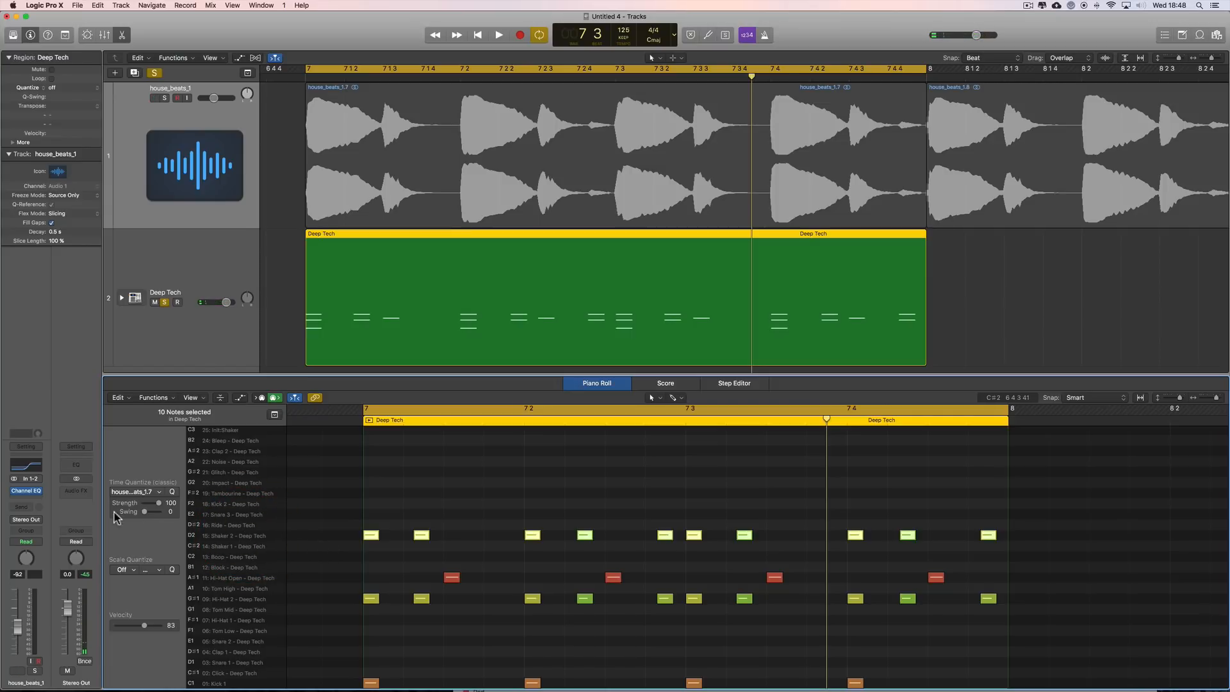
# Open Drum Machine Designer for the Deep Tech track and display the Shaker 2 sound controls.
pyautogui.click(204, 246)
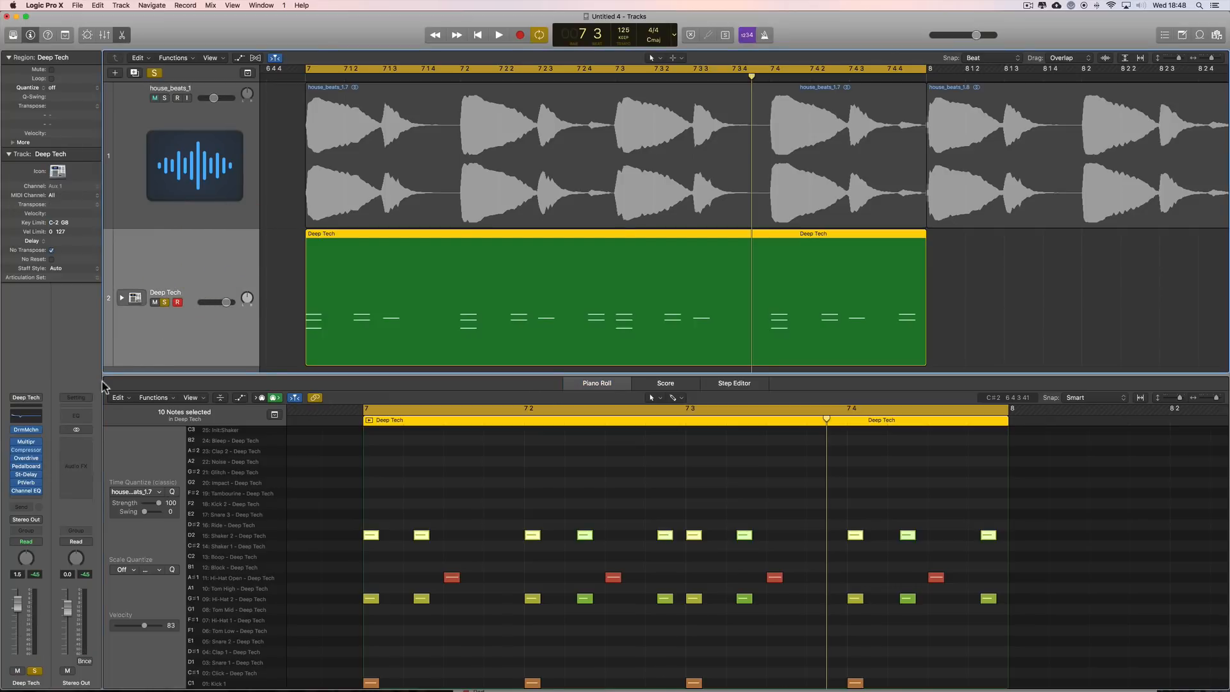
pyautogui.click(31, 431)
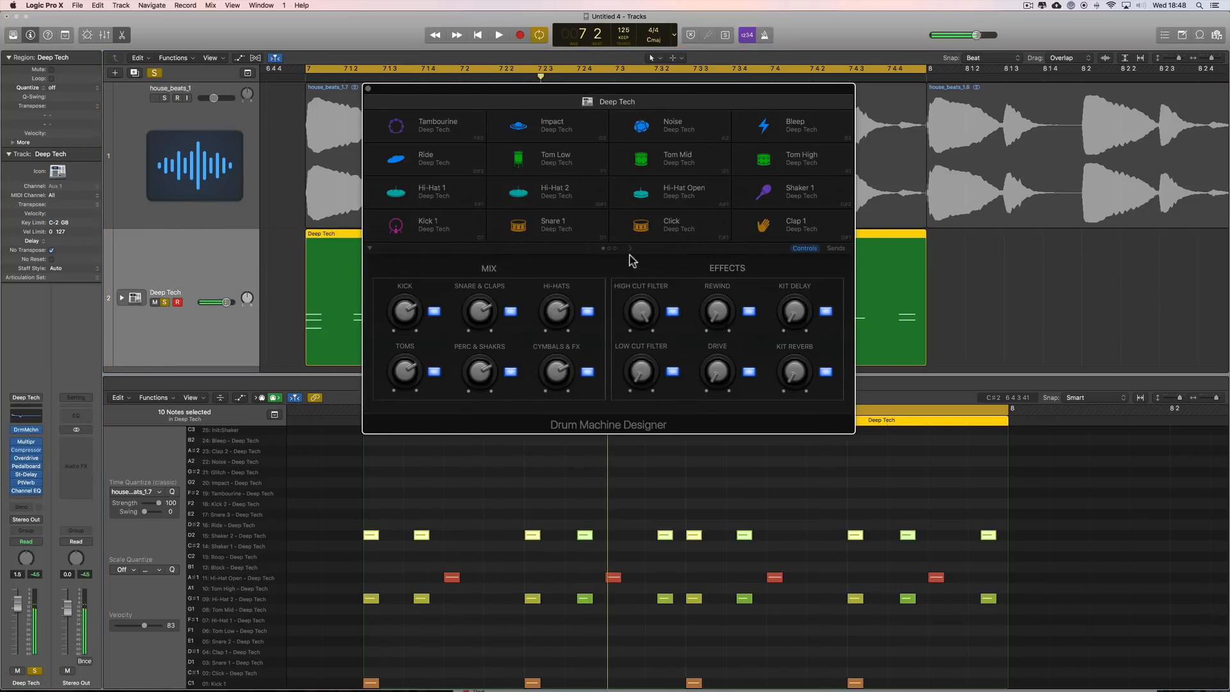
pyautogui.click(630, 248)
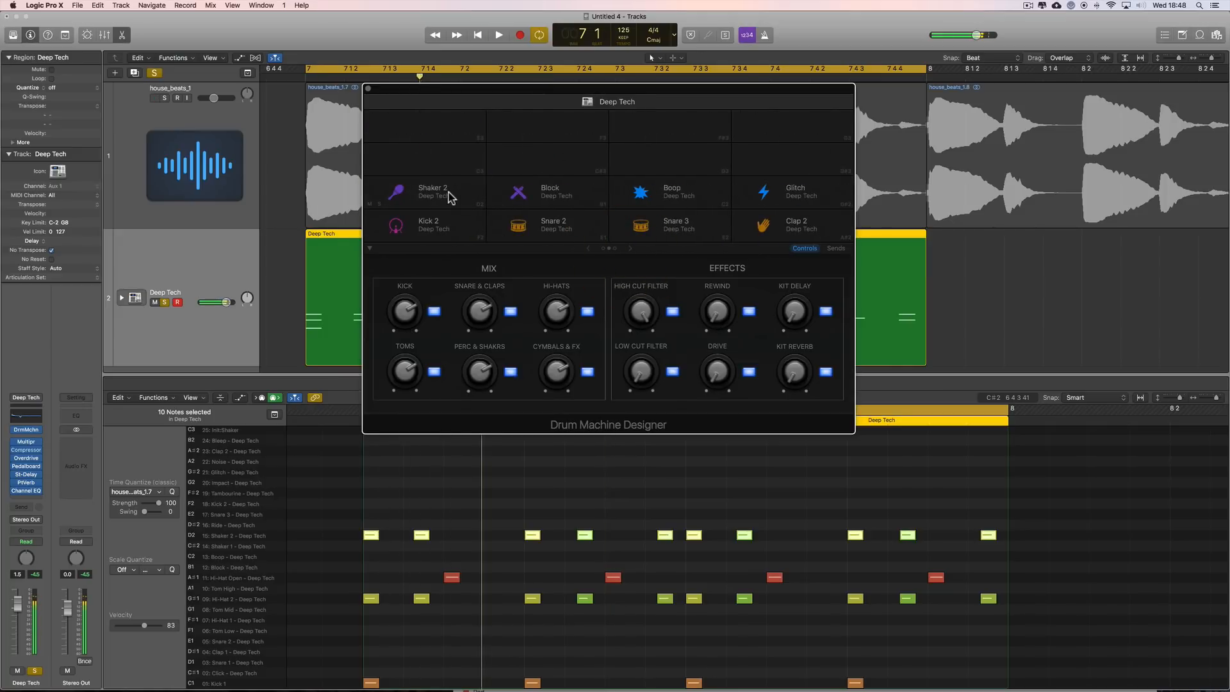
pyautogui.click(449, 195)
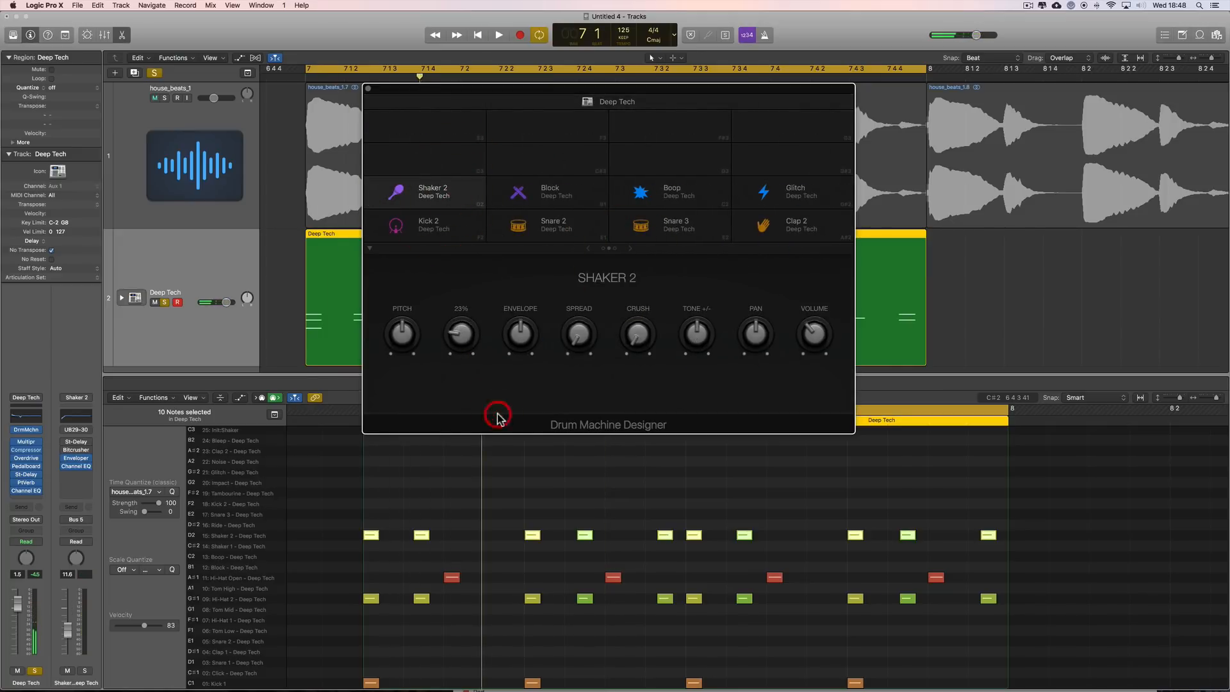
# Try a Shaker 2 length of about 20% while playing the soloed pattern.
pyautogui.press('space')
pyautogui.moveTo(451, 335); pyautogui.dragTo(577, 340)
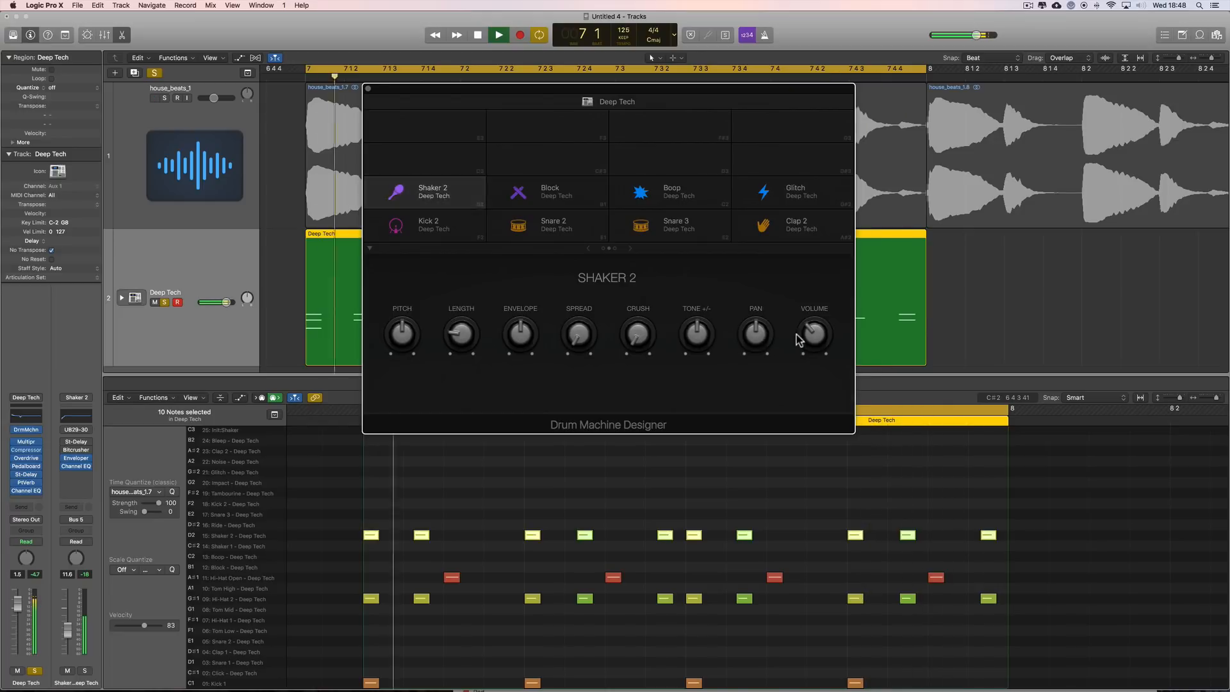
pyautogui.press('space')
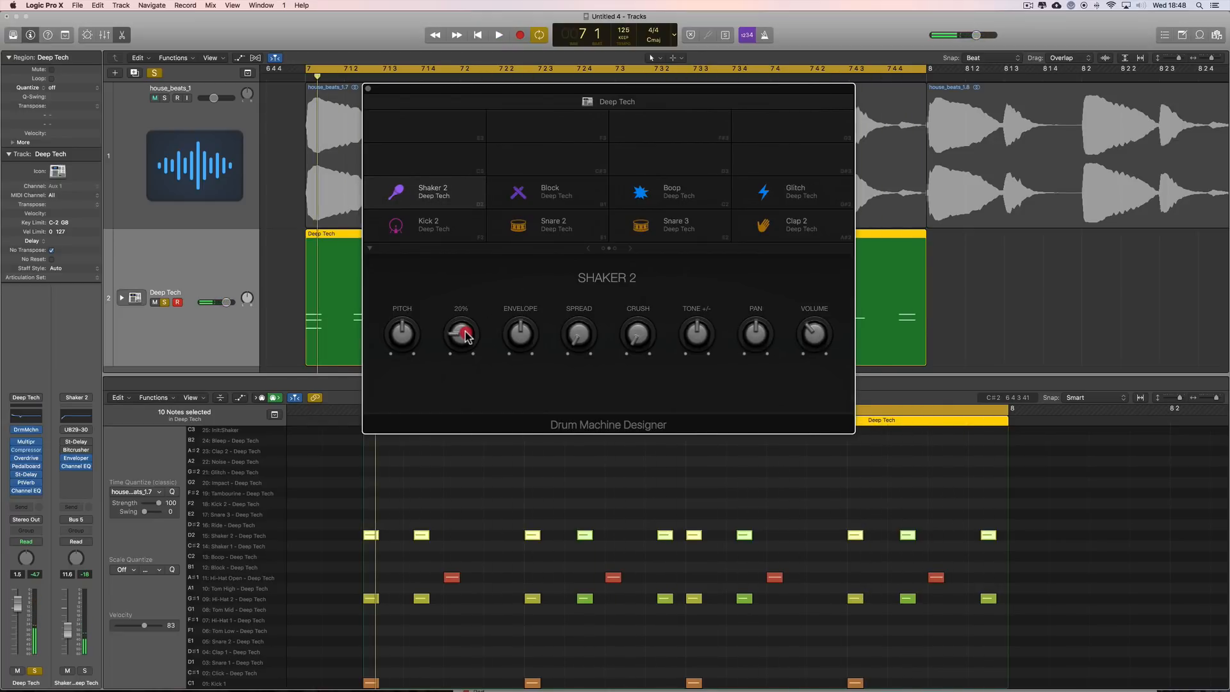
pyautogui.moveTo(467, 337); pyautogui.dragTo(440, 314)
pyautogui.moveTo(465, 336); pyautogui.dragTo(467, 337)
pyautogui.press('space')
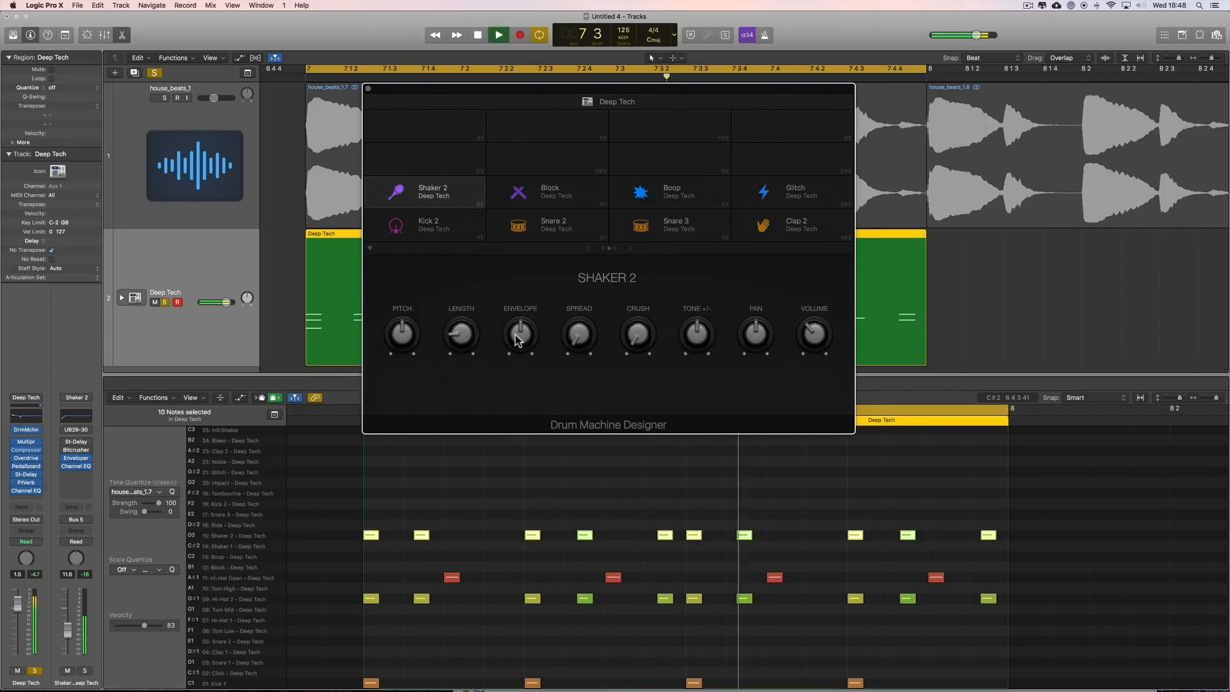
pyautogui.press('space')
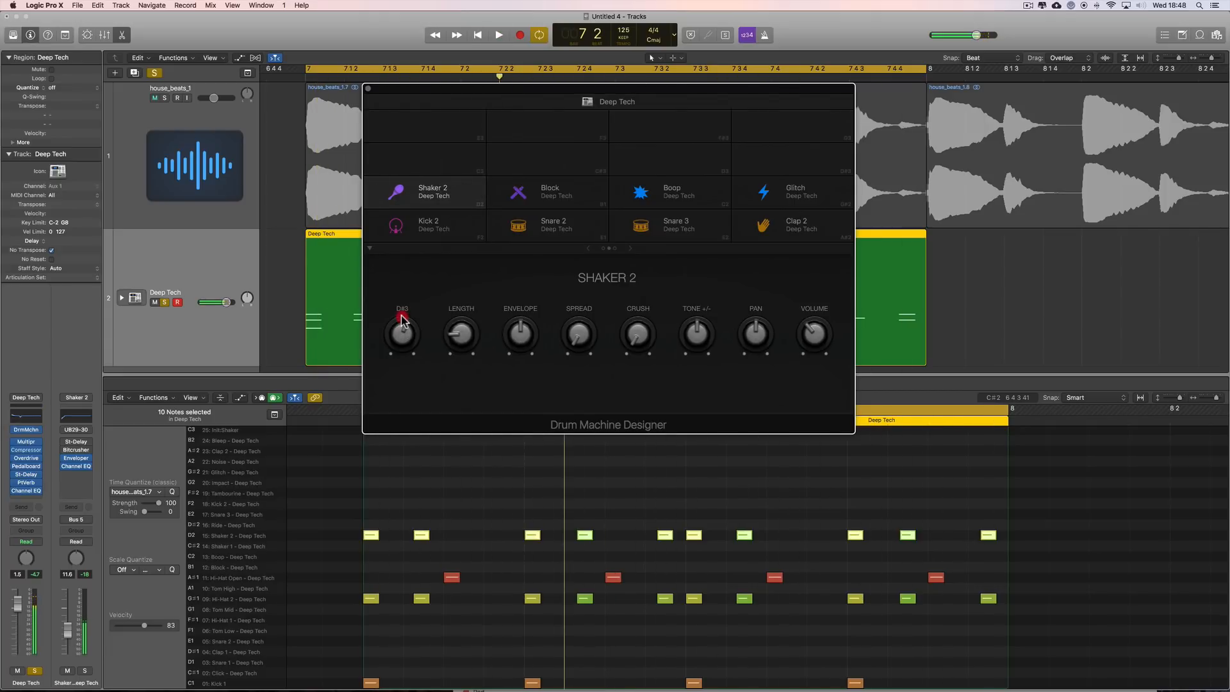
# Raise Shaker 2's pitch to F 2 and its volume to -5.0 dB during playback.
pyautogui.moveTo(402, 321); pyautogui.dragTo(405, 340)
pyautogui.press('space')
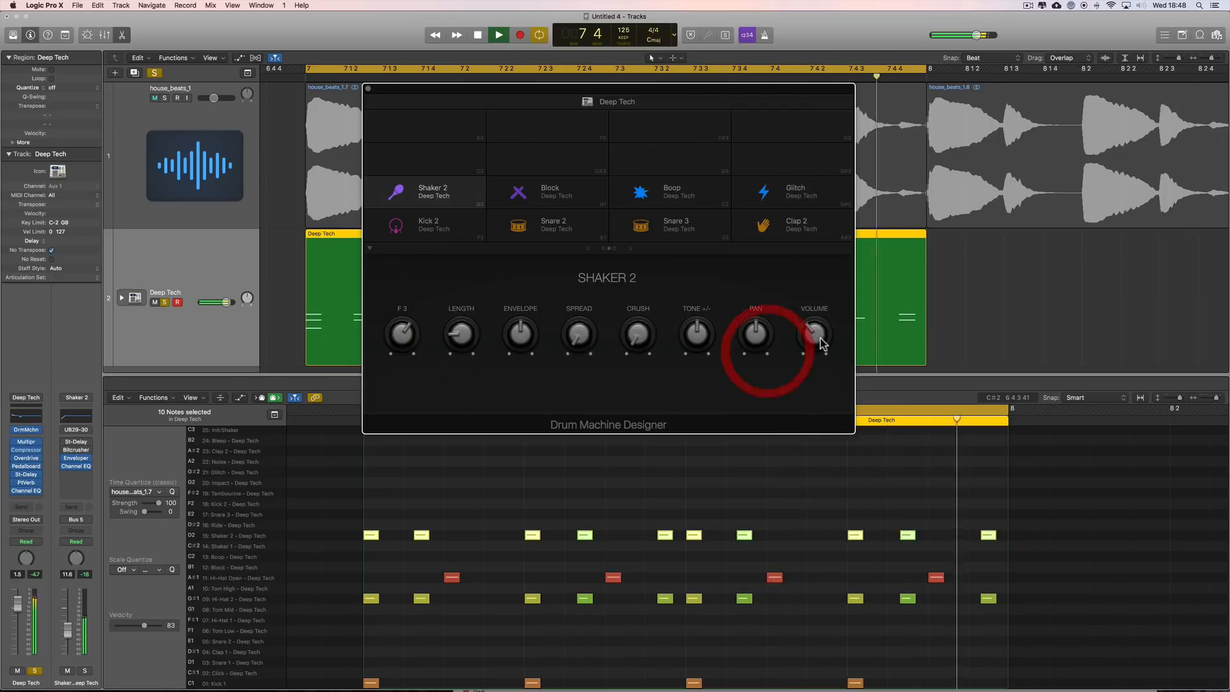
pyautogui.moveTo(822, 344); pyautogui.dragTo(728, 333)
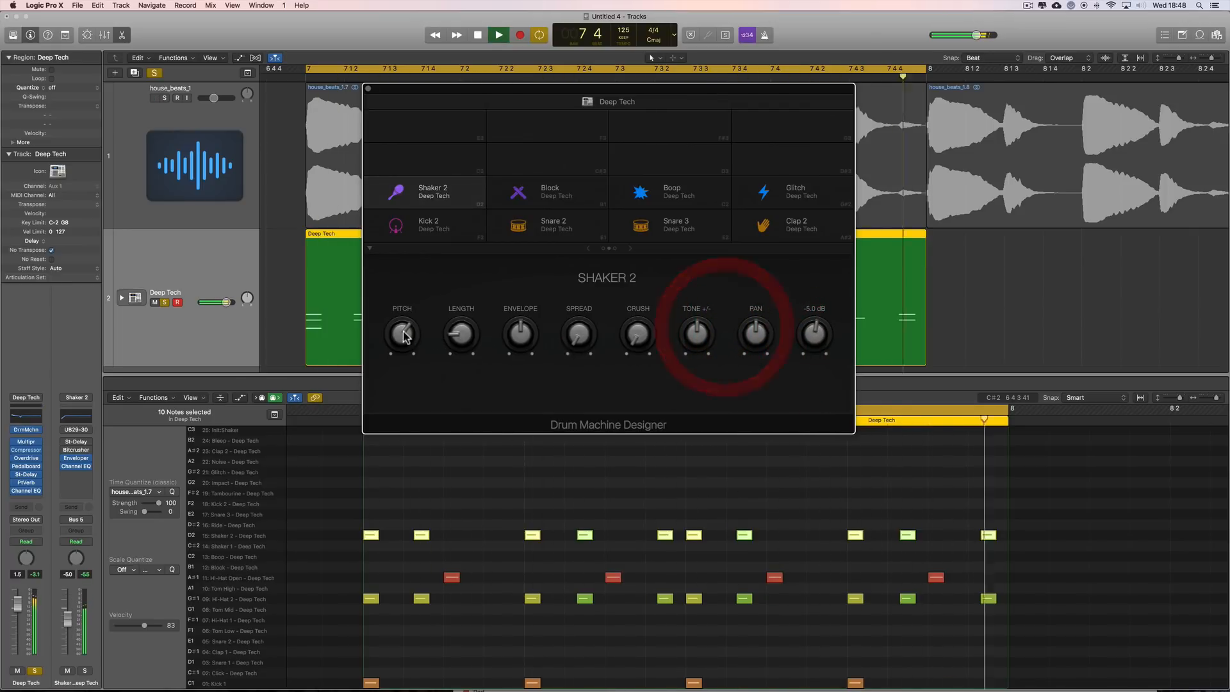
# Raise Shaker 2's pitch further, shorten its length to 7% and listen to the pattern.
pyautogui.moveTo(404, 337); pyautogui.dragTo(462, 339)
pyautogui.press('space')
pyautogui.press('space')
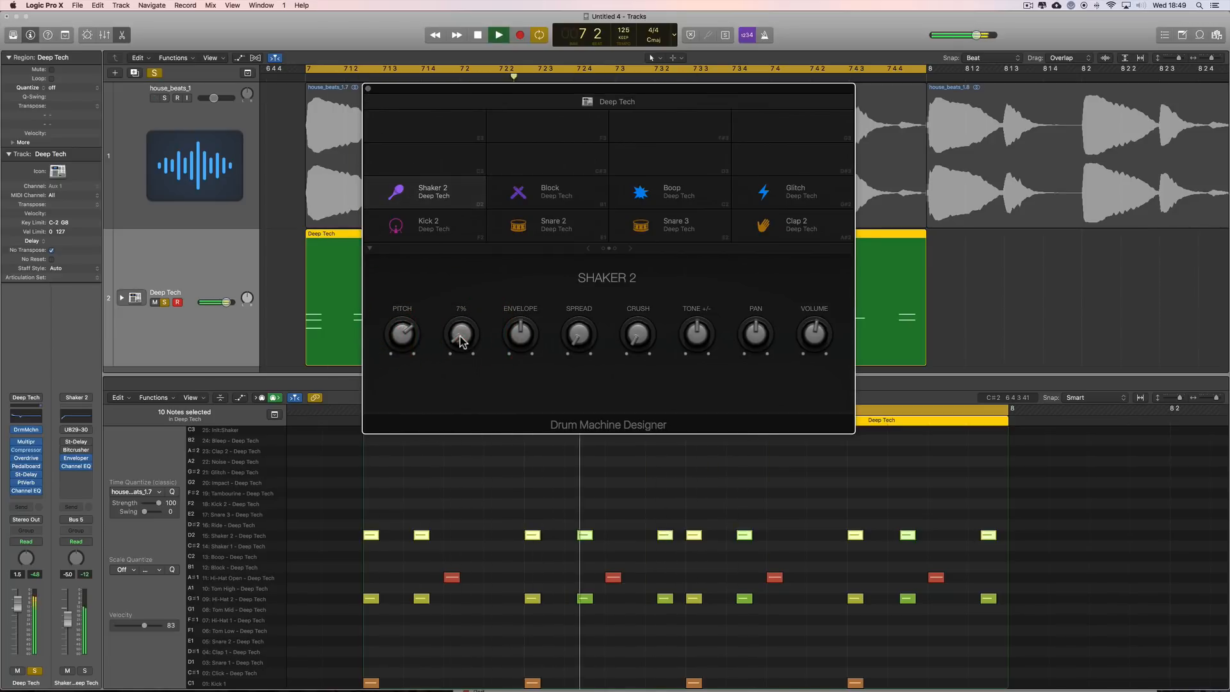
pyautogui.press('space')
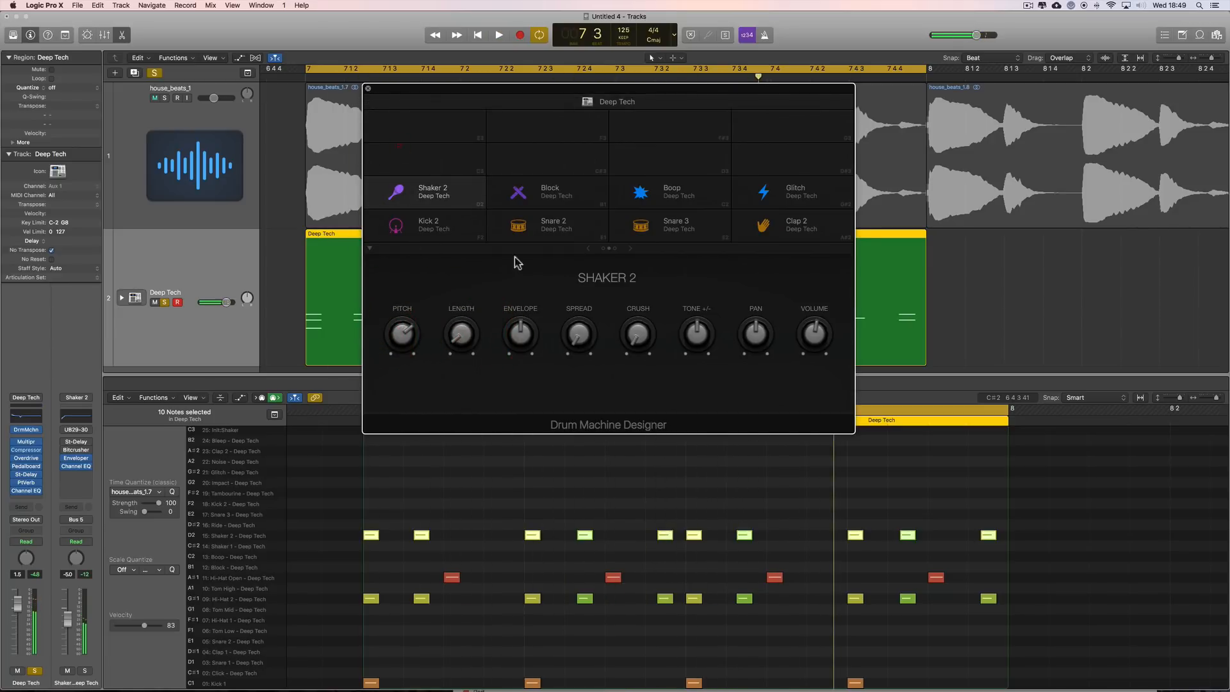
# Close Drum Machine Designer, unsolo Deep Tech and lower house_beats_1 to about -12.8 dB while both tracks play.
pyautogui.press('super+w')
pyautogui.click(164, 303)
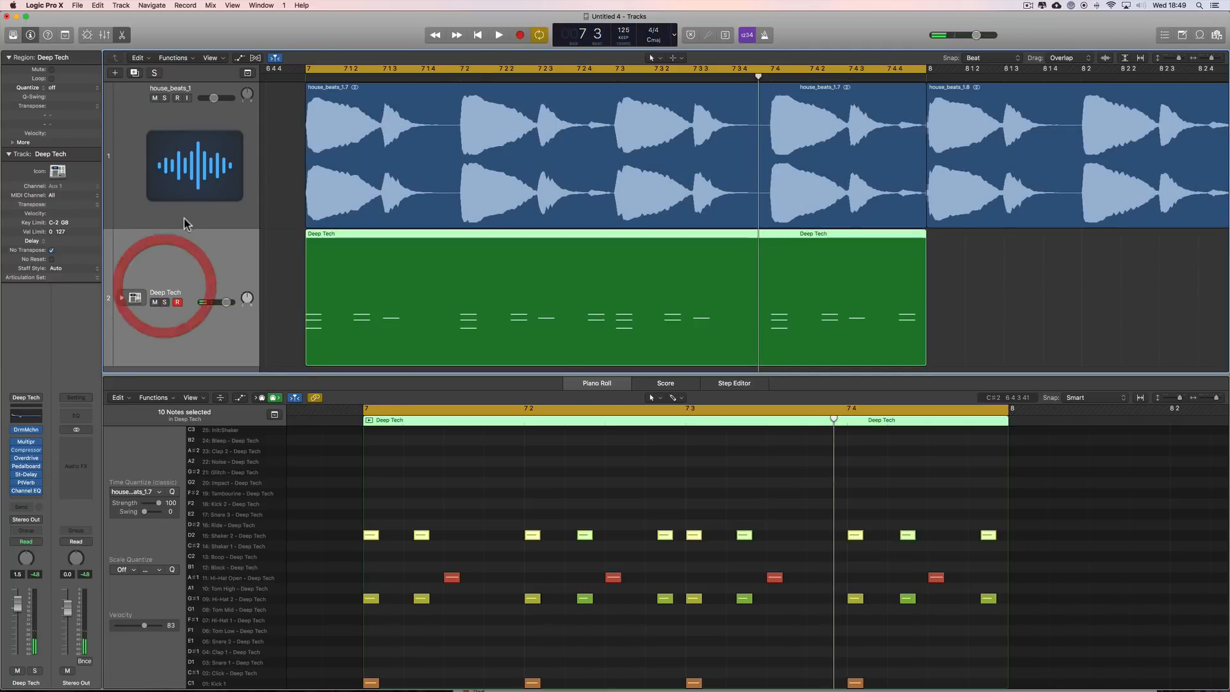
pyautogui.press('space')
pyautogui.moveTo(214, 99); pyautogui.dragTo(210, 98)
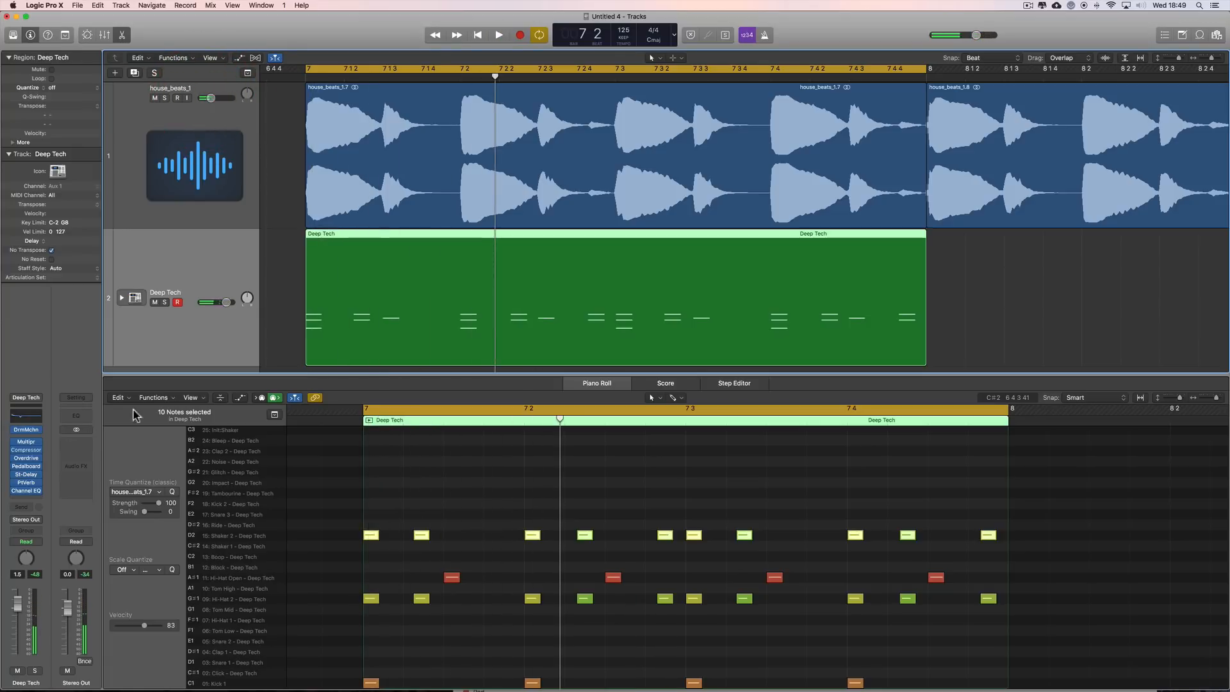
# Bypass the Channel EQ on house_beats_1, solo the track and raise its volume to about -4.5 dB during playback.
pyautogui.click(162, 209)
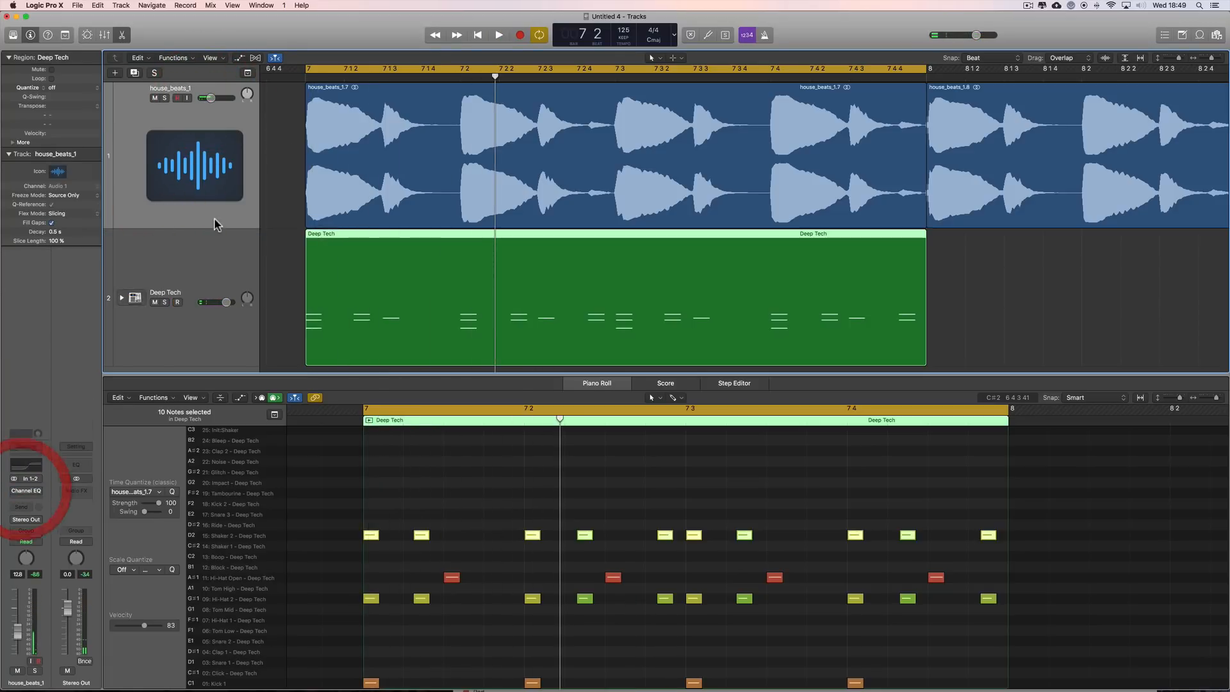
pyautogui.click(168, 98)
pyautogui.press('space')
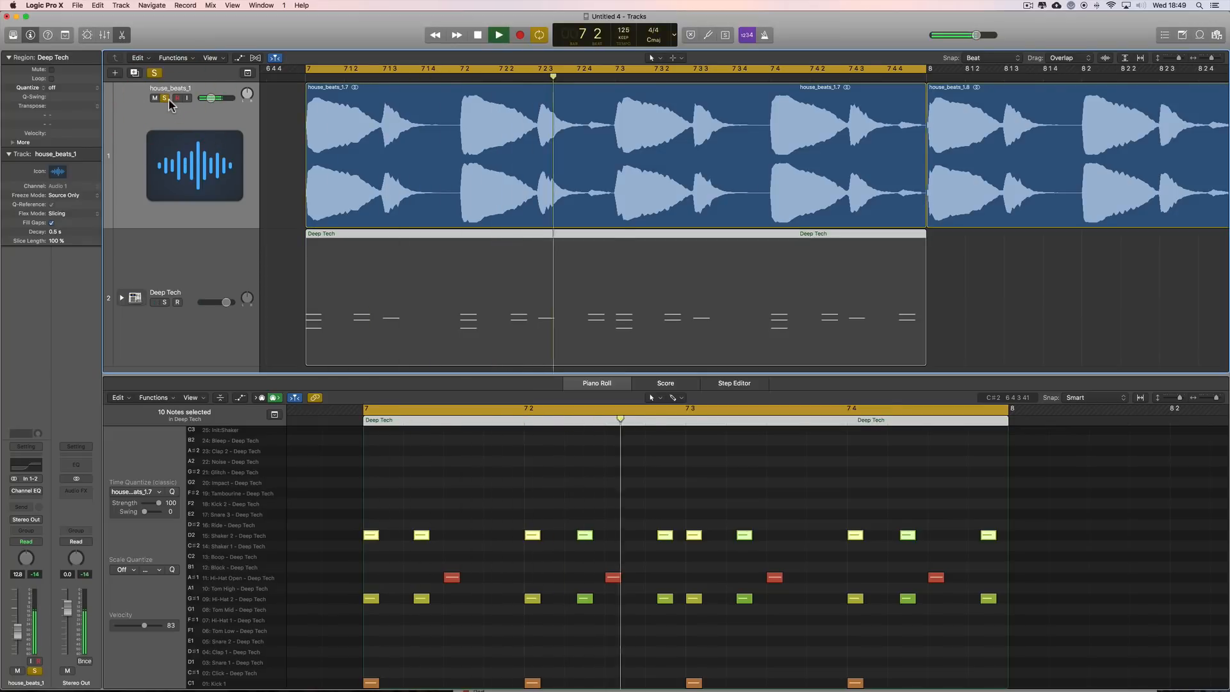
pyautogui.moveTo(211, 98); pyautogui.dragTo(236, 98)
# Add Clap 2 notes at 7 2 and 7 4 with velocity 103, and unsolo house_beats_1.
pyautogui.rightClick(512, 476)
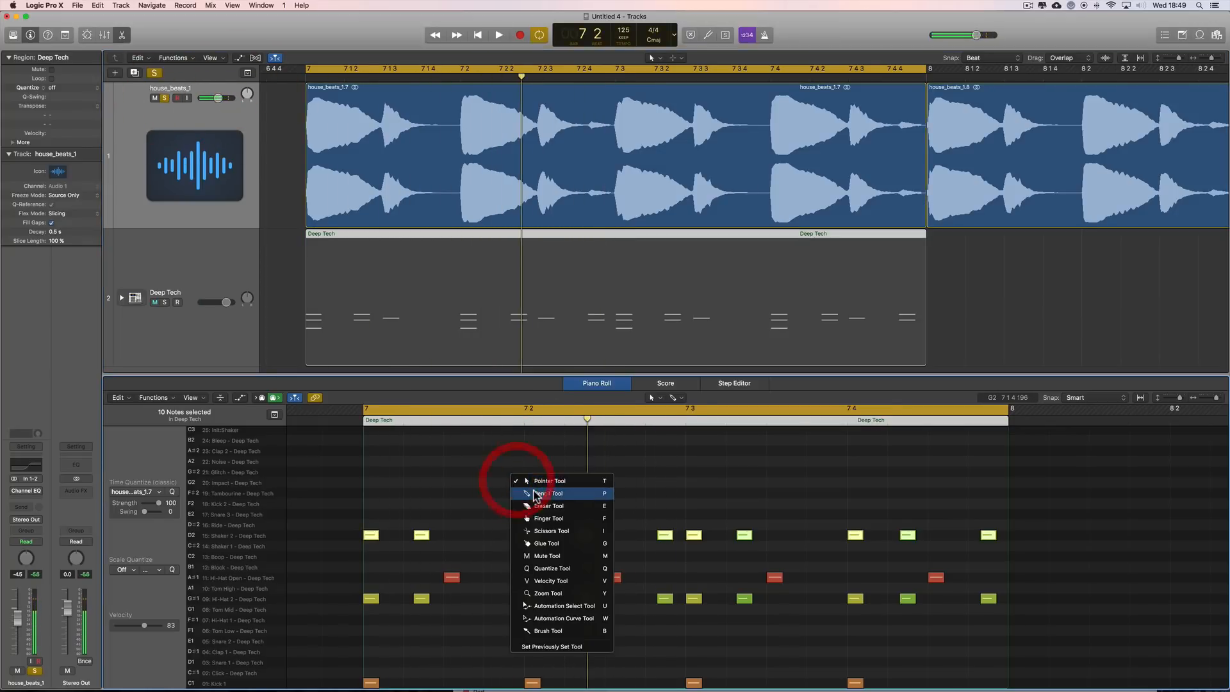
pyautogui.click(536, 494)
pyautogui.click(534, 452)
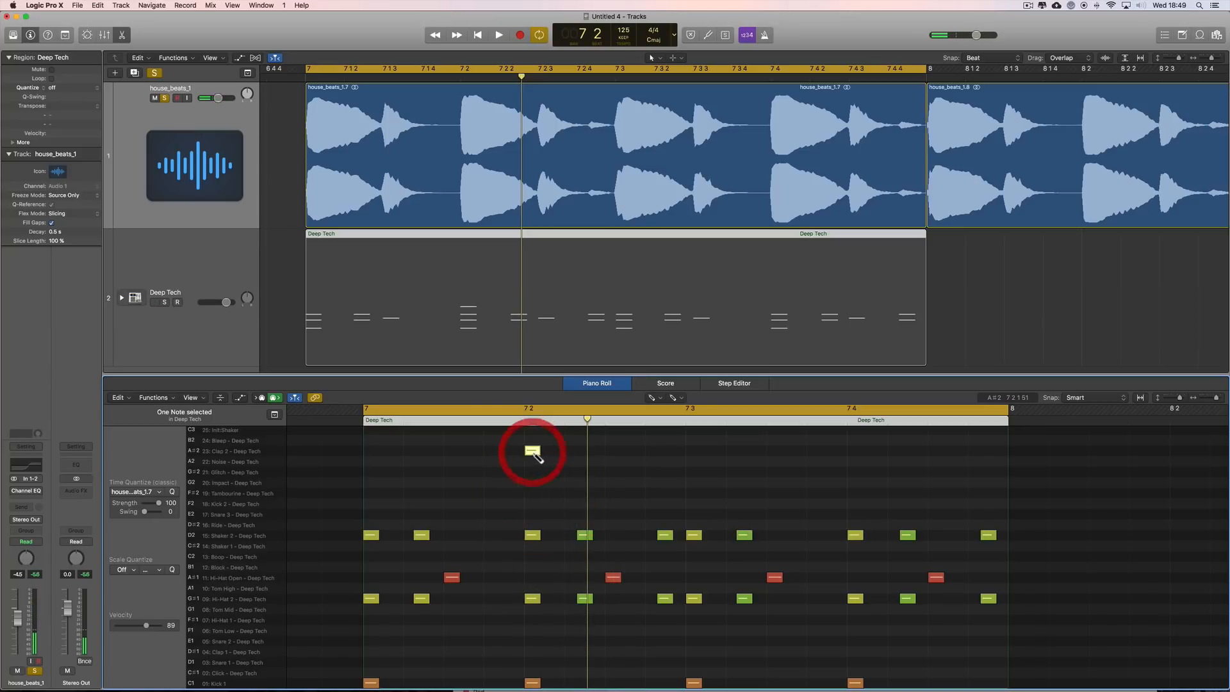
pyautogui.click(164, 98)
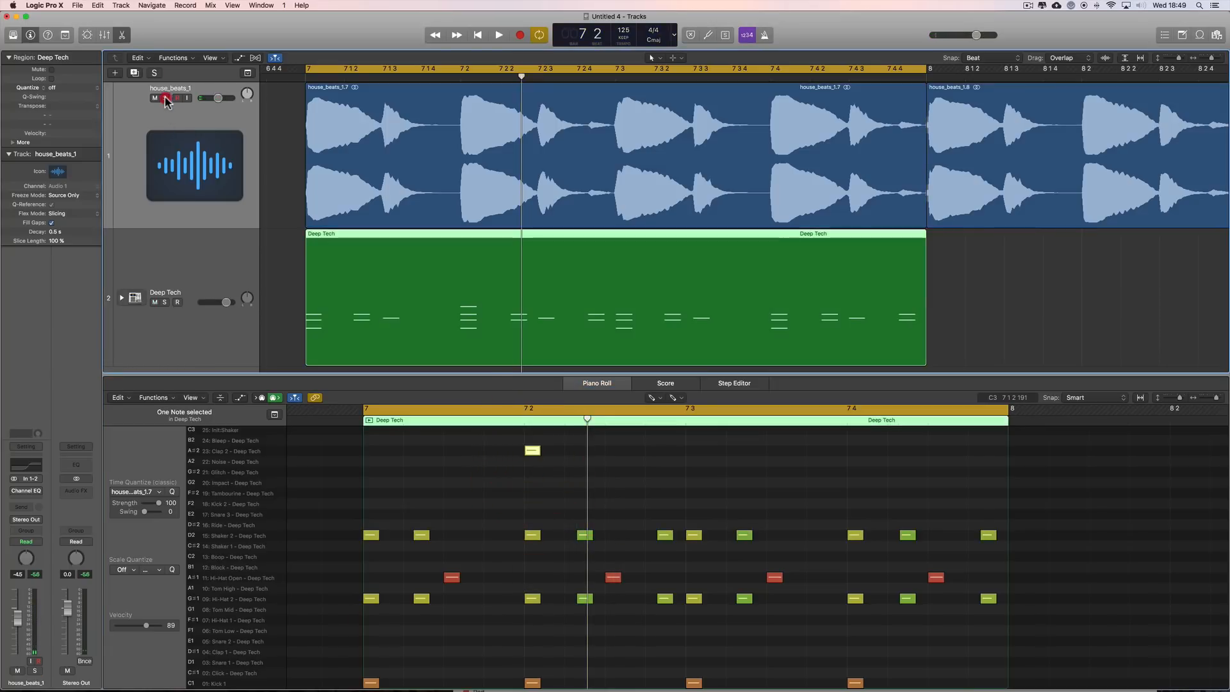
pyautogui.click(531, 451)
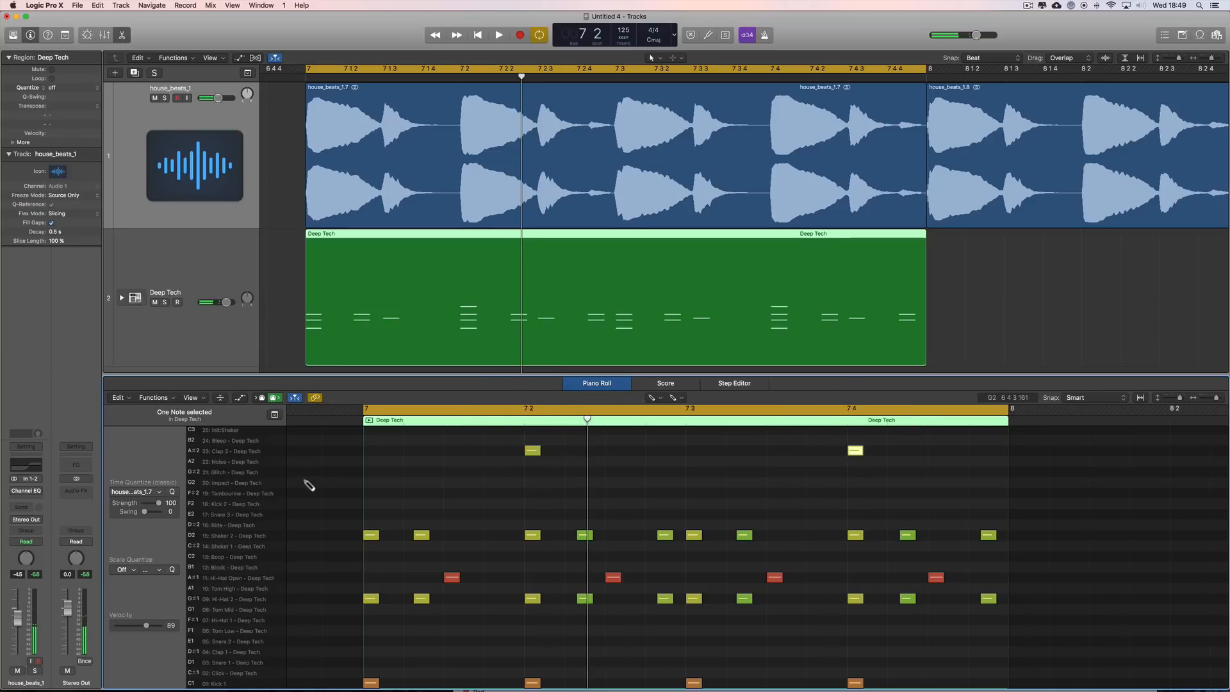
pyautogui.click(246, 451)
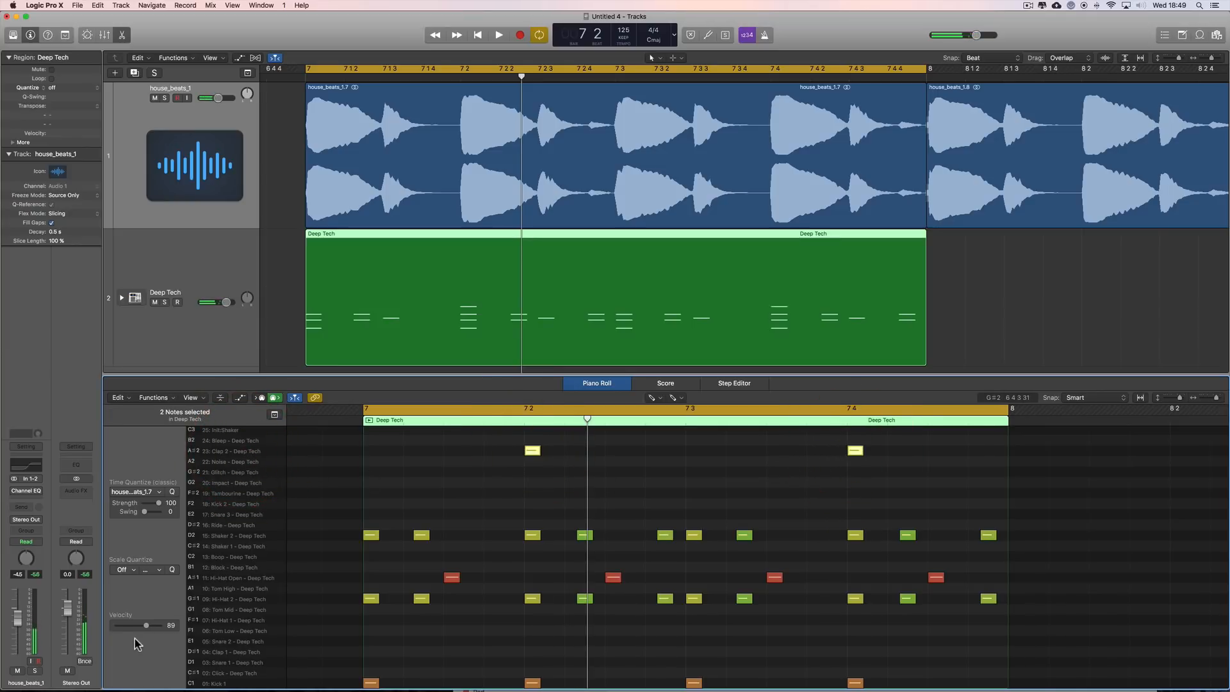
pyautogui.moveTo(147, 627); pyautogui.dragTo(152, 627)
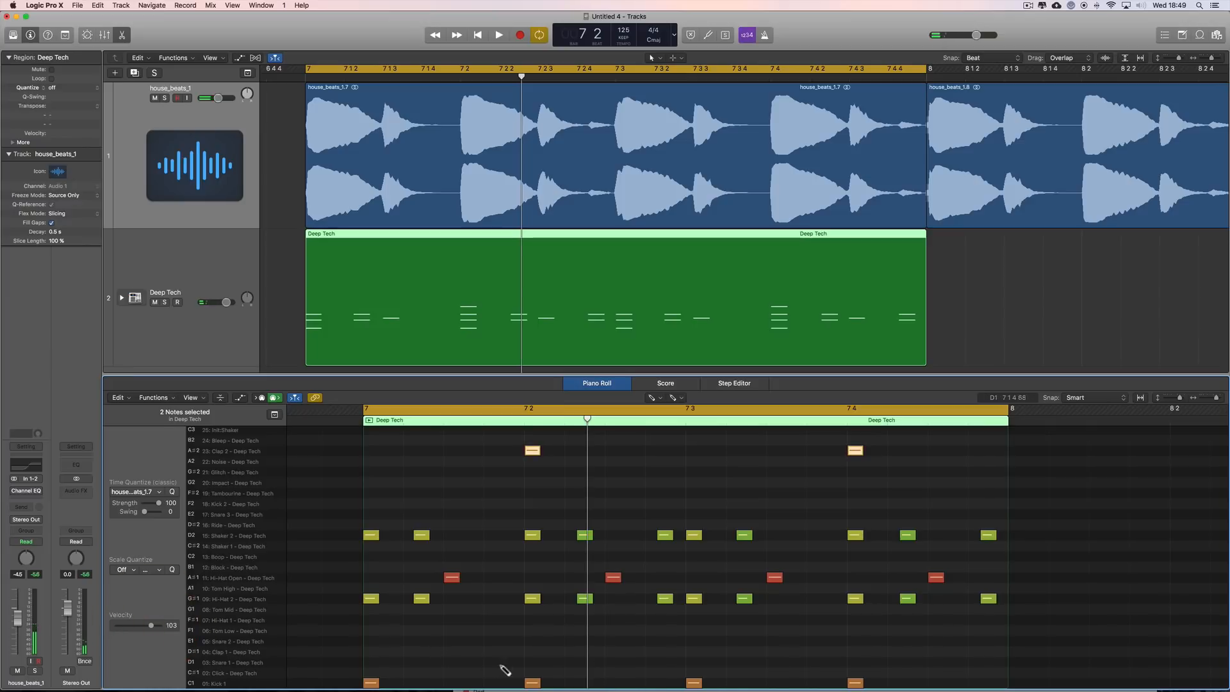
# Place Snare 2 notes at 7 2 and 7 4 and play the pattern together with house_beats_1.
pyautogui.click(532, 662)
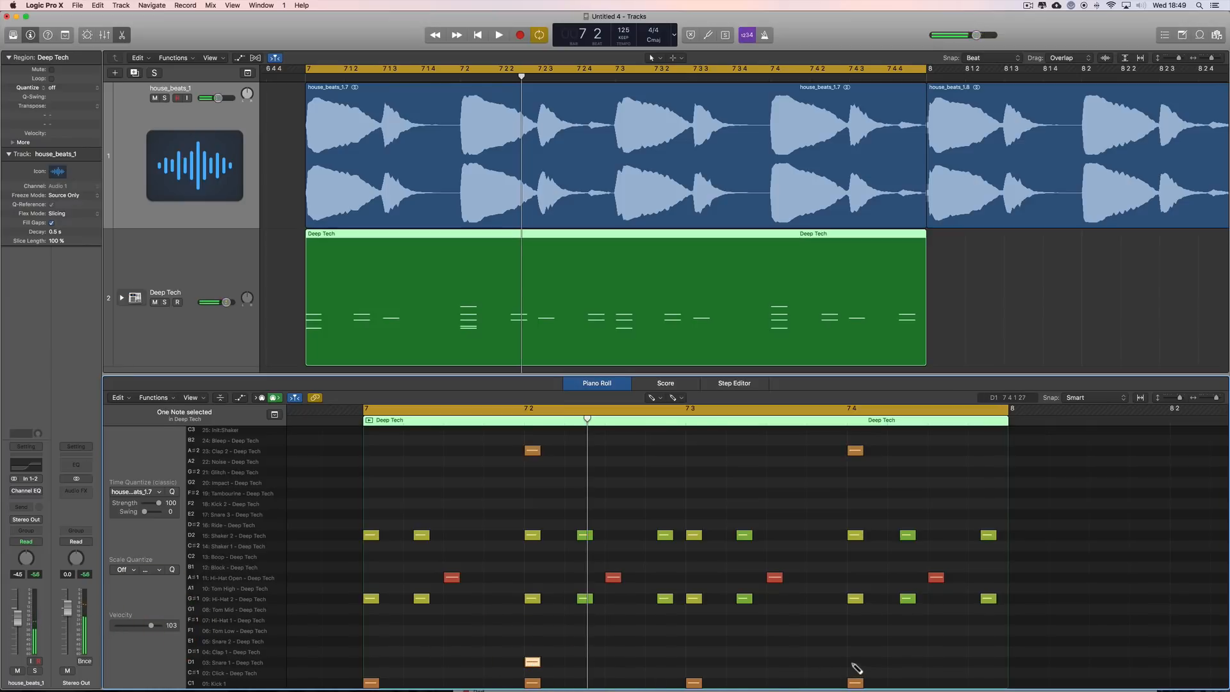
pyautogui.moveTo(855, 666); pyautogui.dragTo(855, 640)
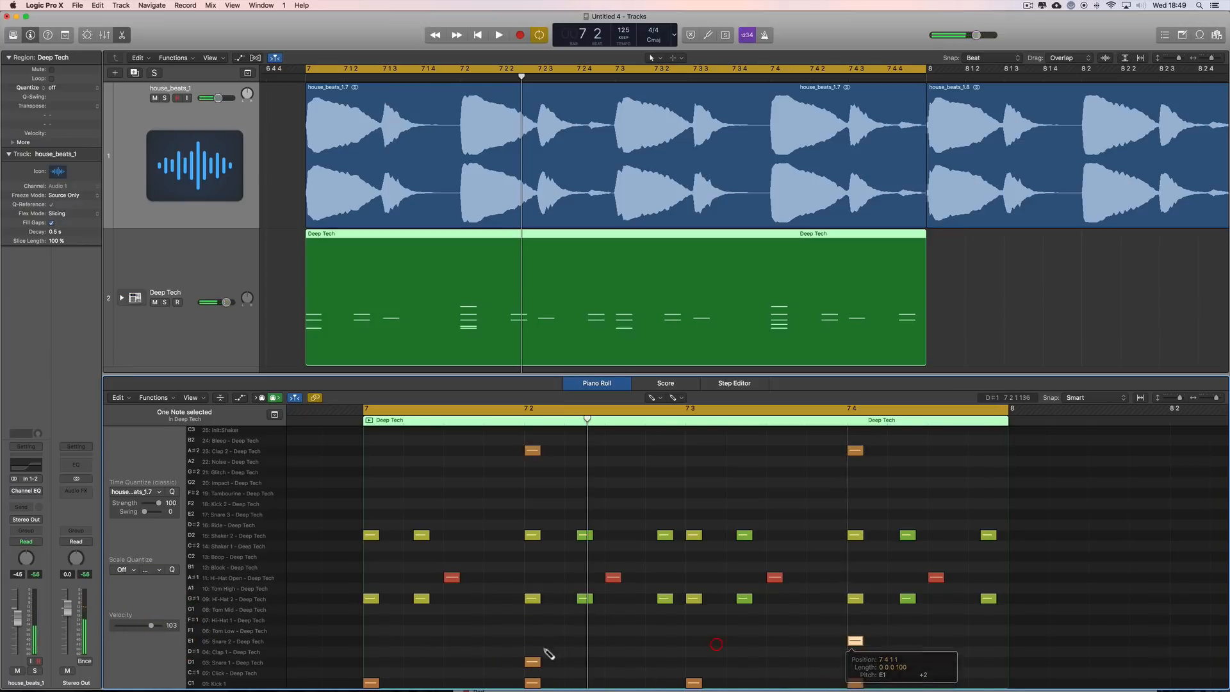
pyautogui.moveTo(532, 663); pyautogui.dragTo(533, 640)
pyautogui.press('space')
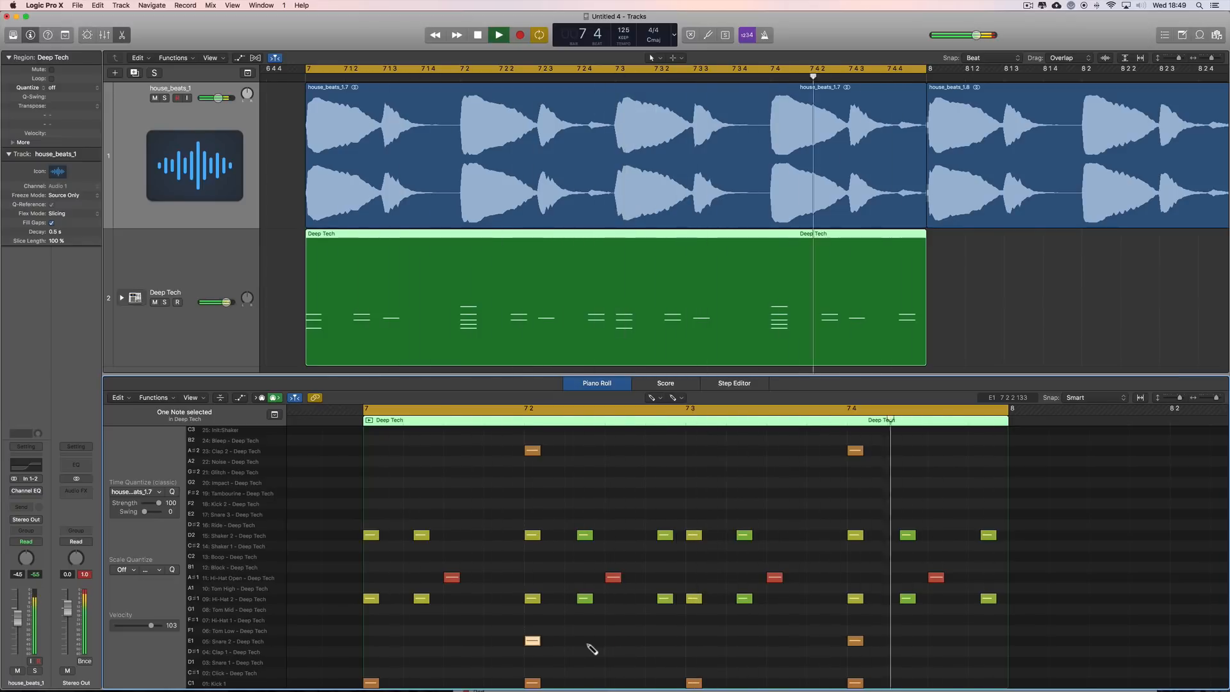
pyautogui.press('space')
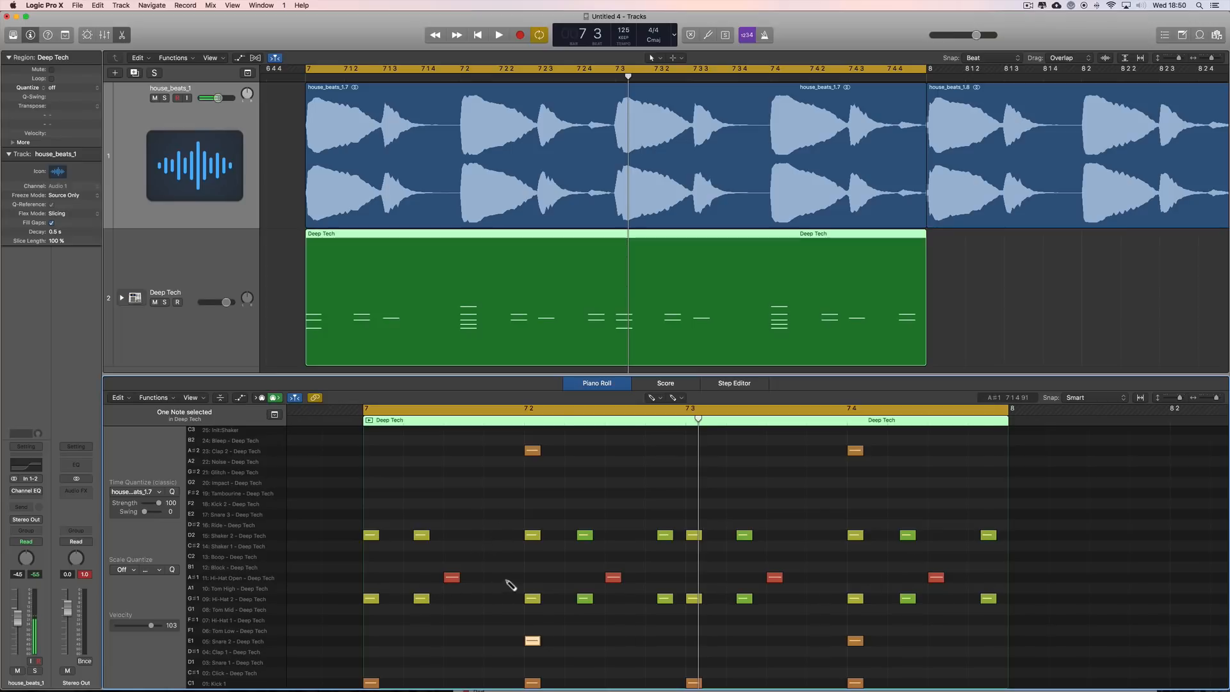
pyautogui.press('space')
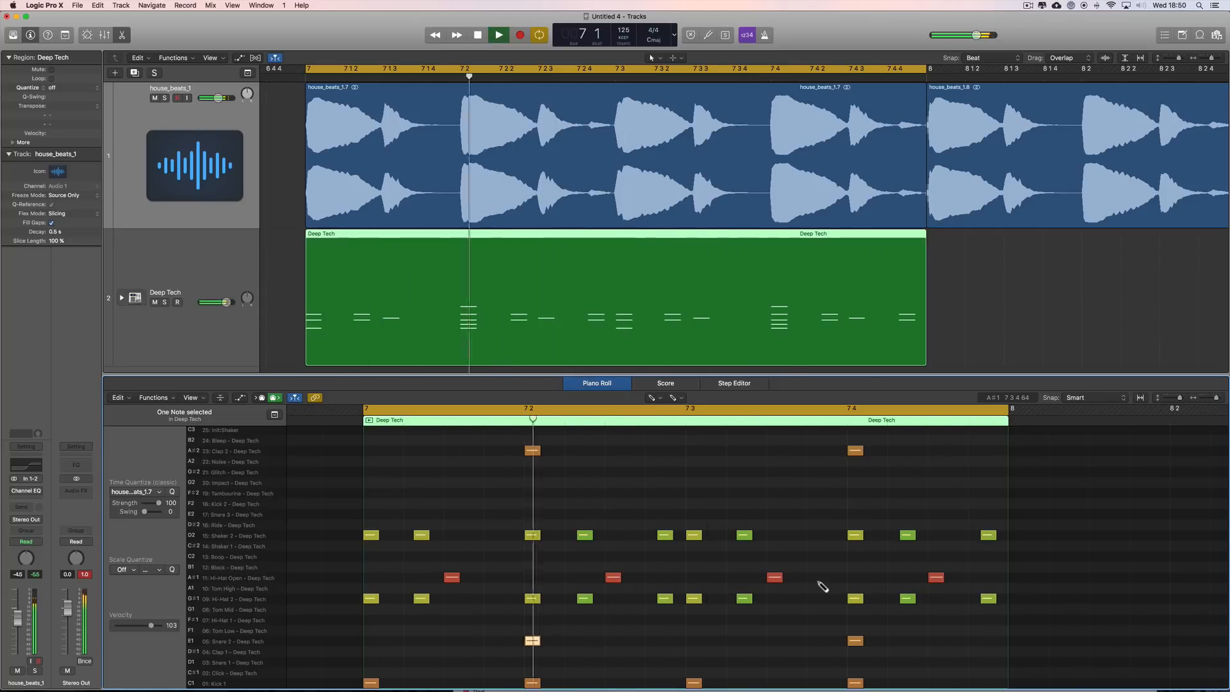
pyautogui.press('space')
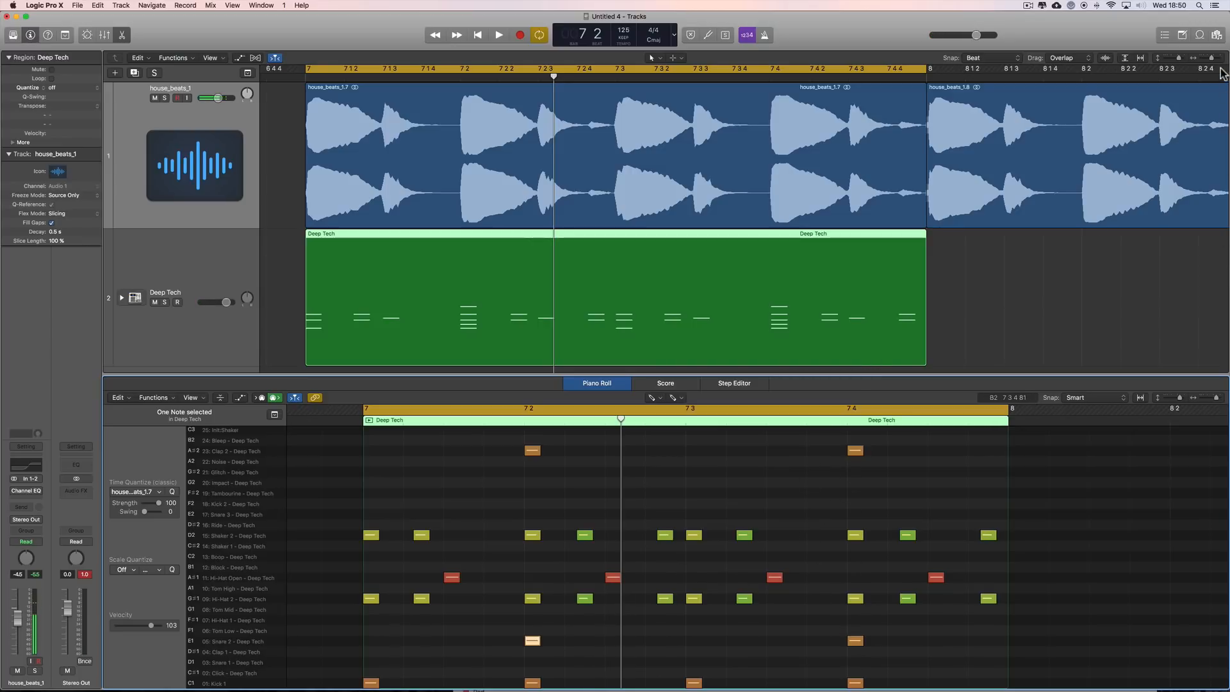
# Move the one-bar cycle range to bar 8, over the start of the house_beats_1.8 region.
pyautogui.moveTo(1211, 61); pyautogui.dragTo(1207, 59)
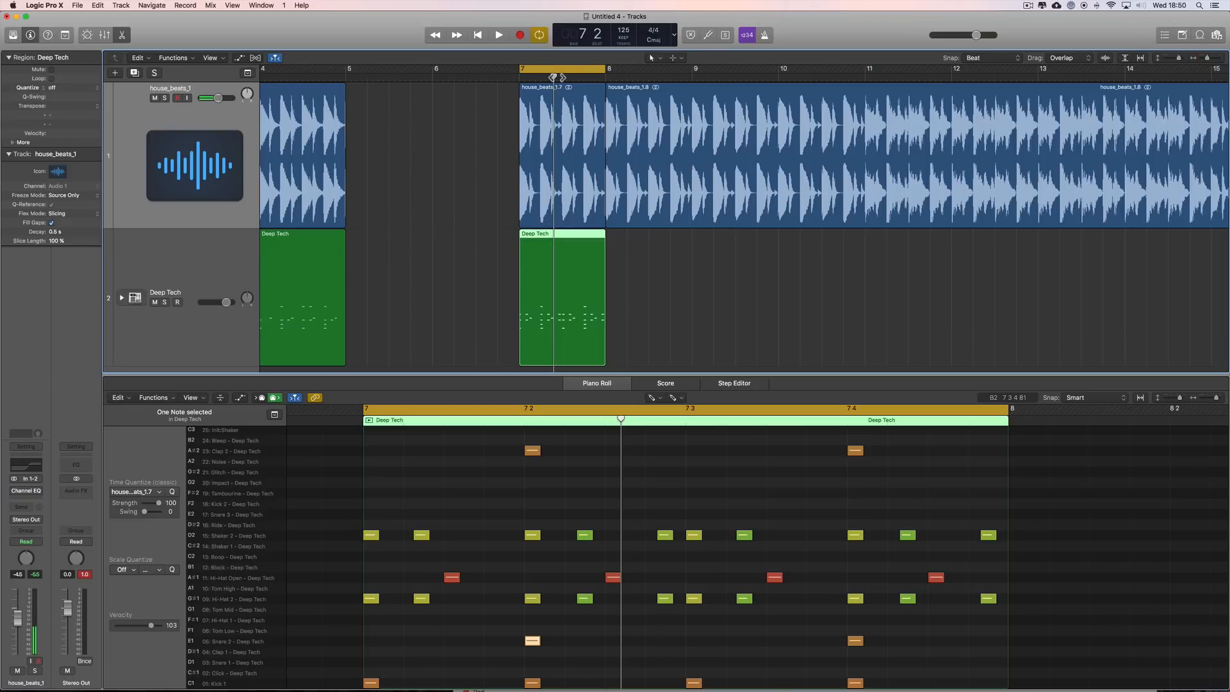
pyautogui.moveTo(553, 69); pyautogui.dragTo(641, 72)
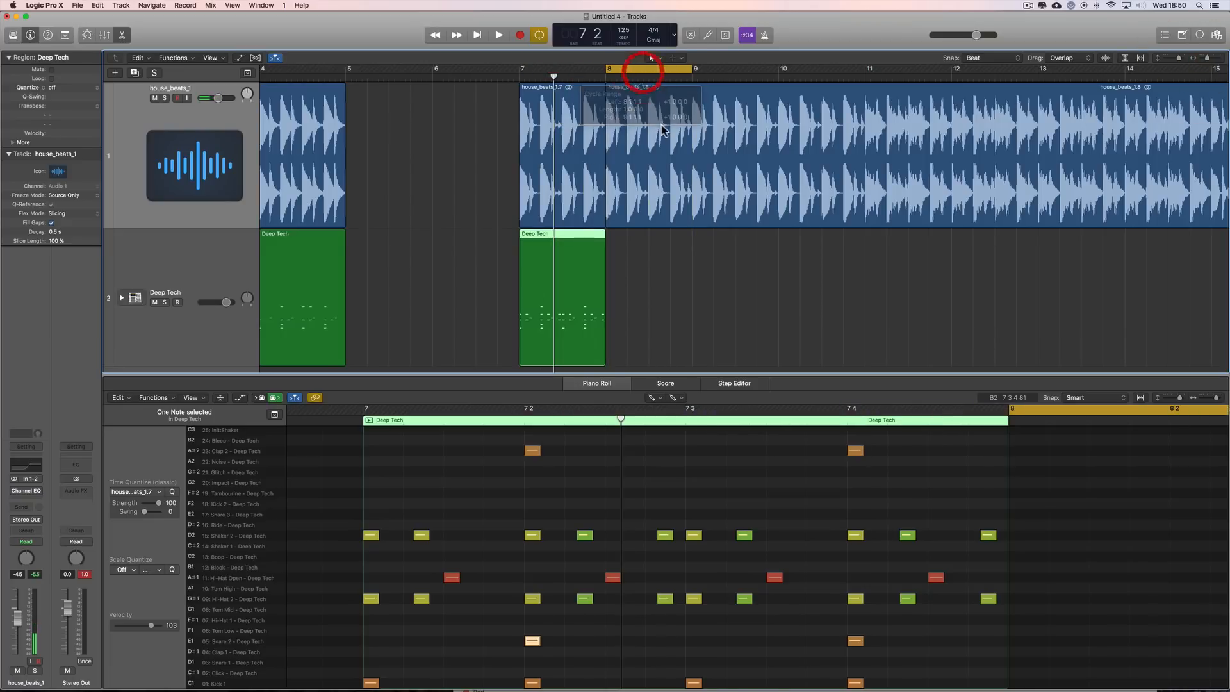
pyautogui.moveTo(1217, 59); pyautogui.dragTo(1210, 59)
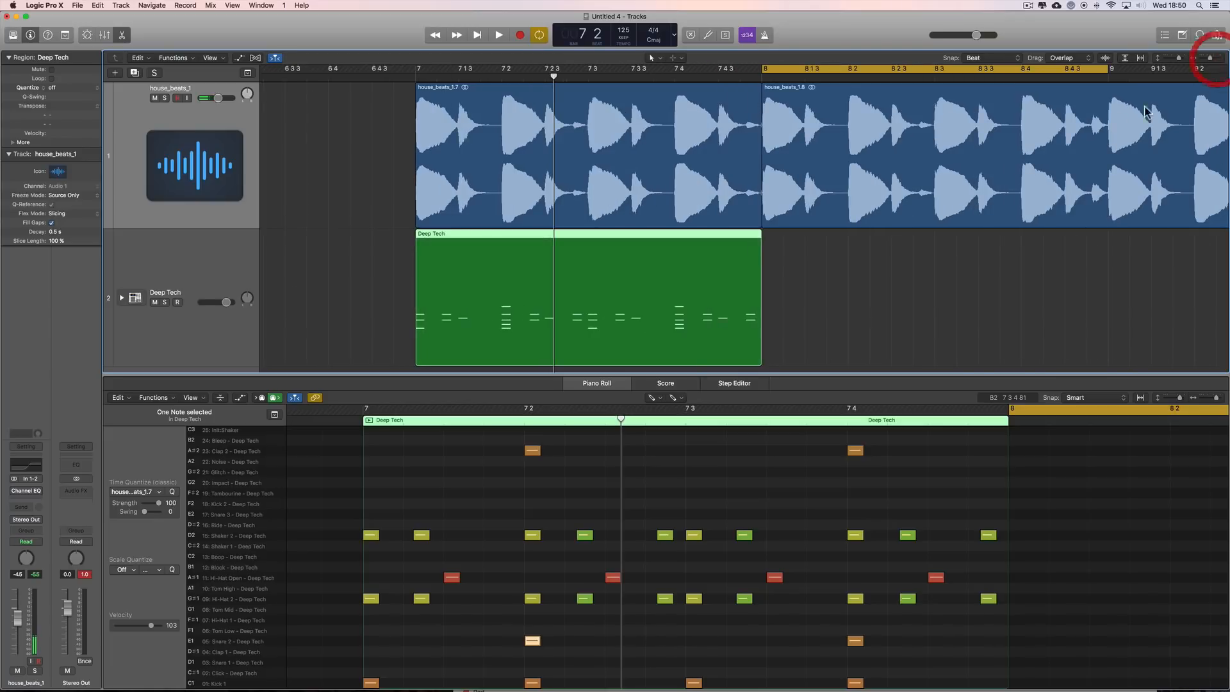
# Copy the Deep Tech region from bar 7 to bar 8, under house_beats_1.8.
pyautogui.click(748, 75)
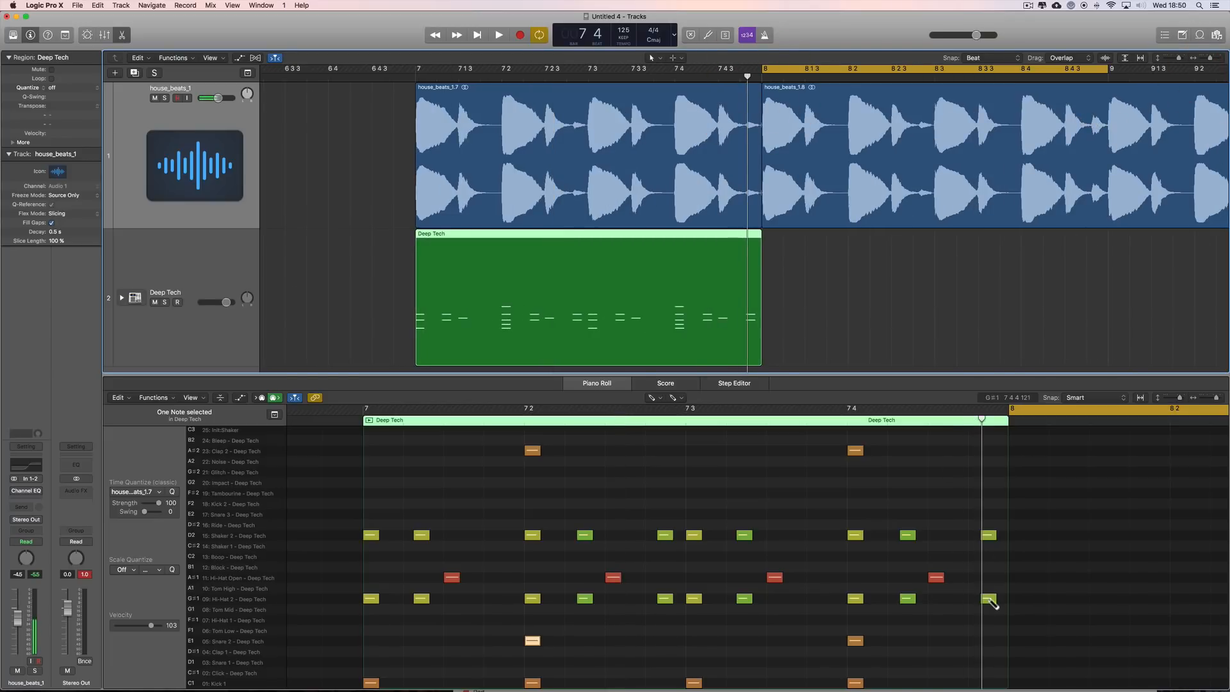
pyautogui.hscroll(1, 992, 589)
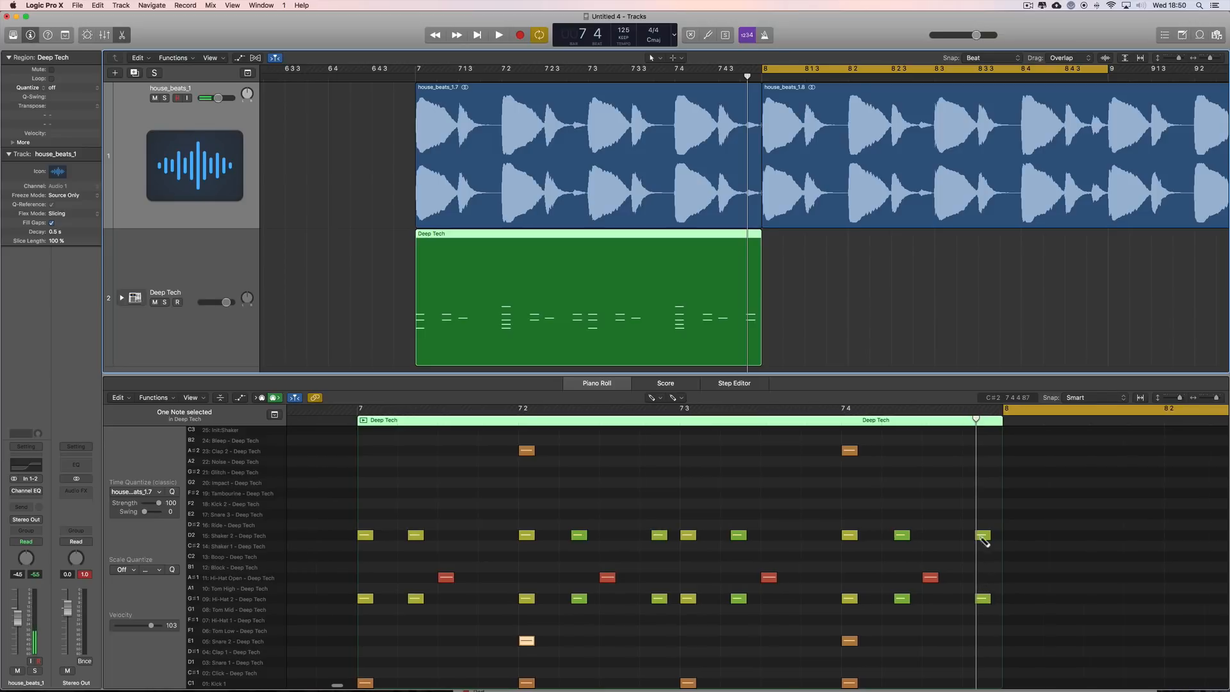
pyautogui.hscroll(5, 990, 575)
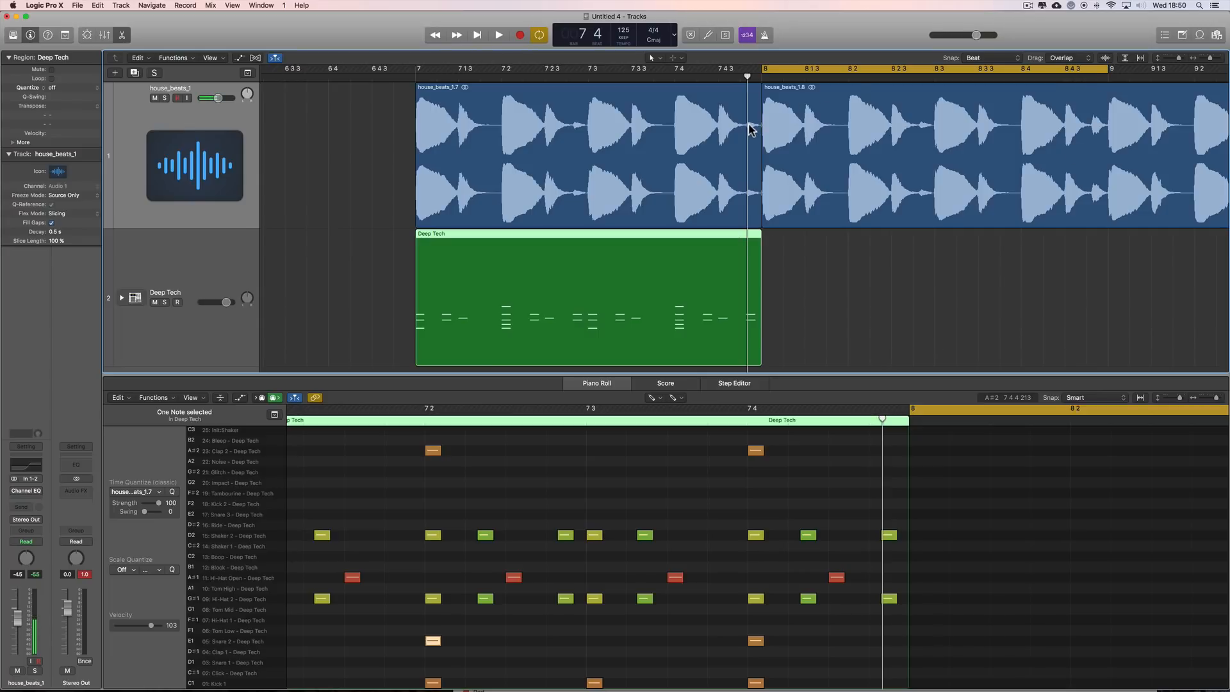
pyautogui.moveTo(749, 76); pyautogui.dragTo(1092, 122)
pyautogui.hscroll(3, 949, 134)
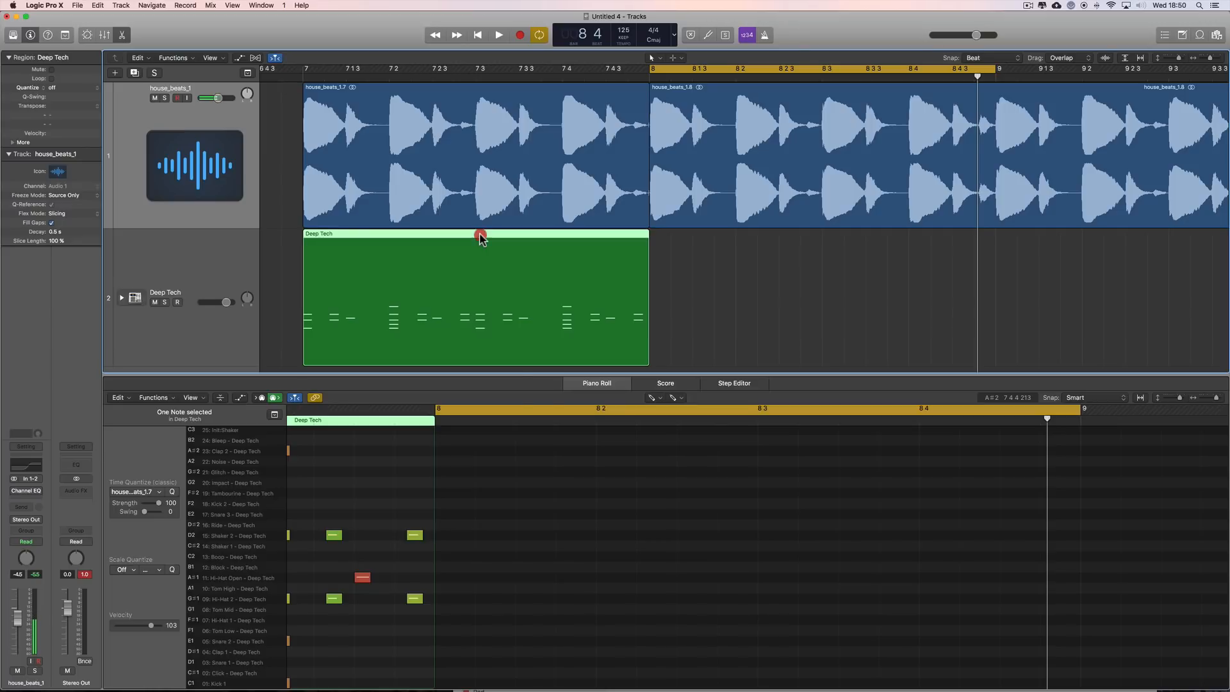
pyautogui.moveTo(481, 237); pyautogui.dragTo(824, 249)
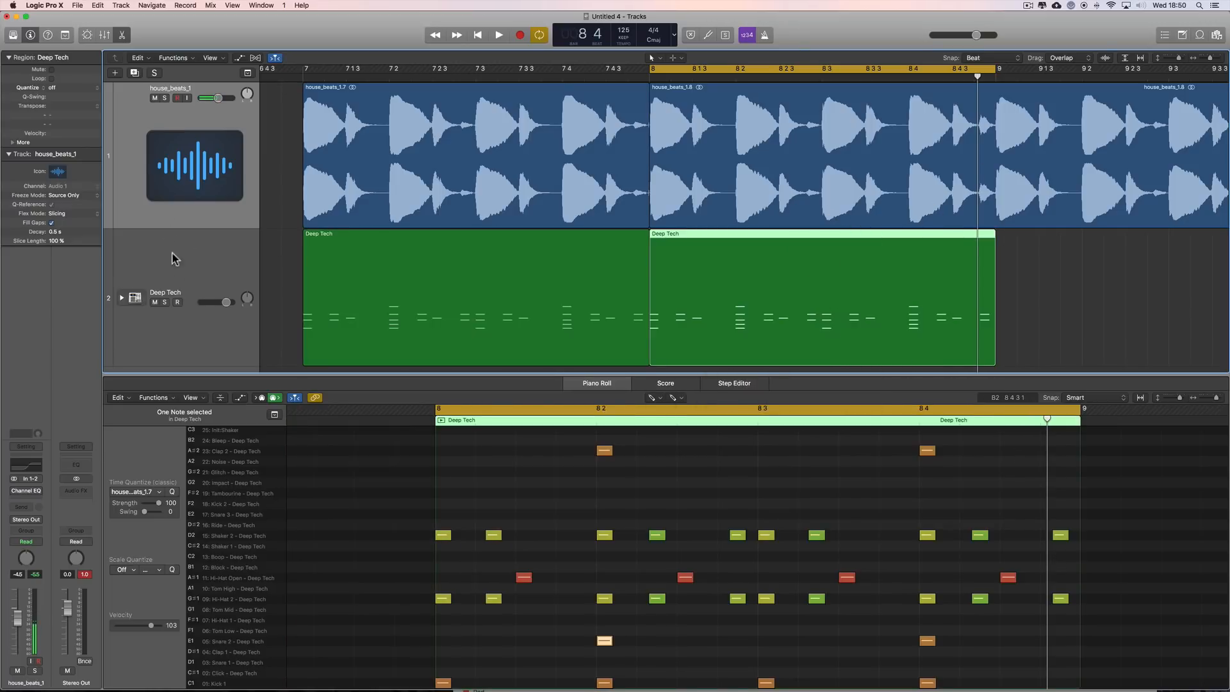
# Solo house_beats_1 and listen to bar 8 for differences from the copied pattern.
pyautogui.click(164, 98)
pyautogui.press('space')
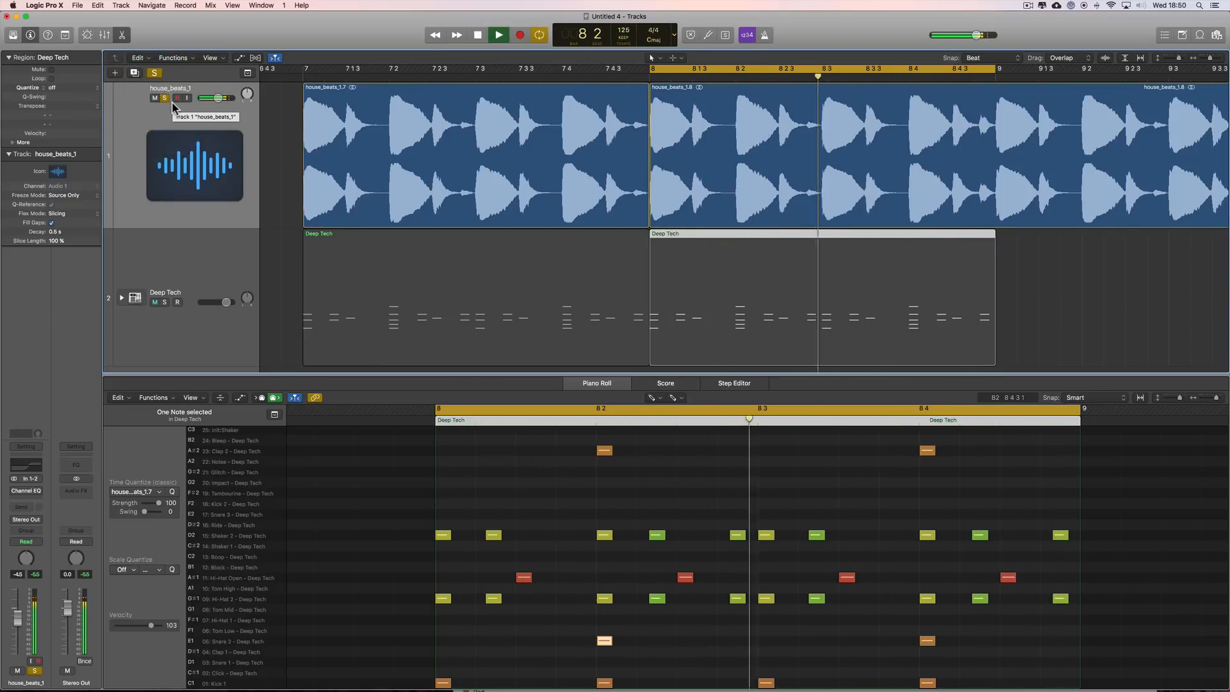
pyautogui.press('space')
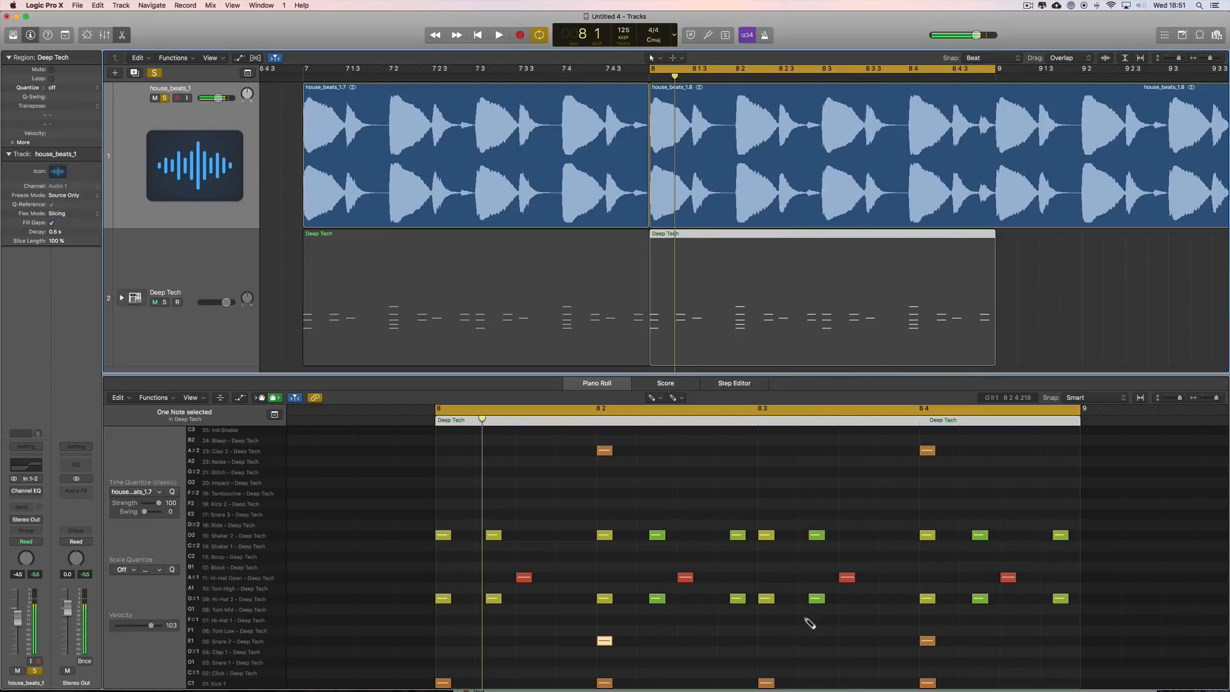
# With house_beats_1 unsoloed, add a Snare 1 note near the end of bar 8 and quantize it to the house_beats_1.7 groove.
pyautogui.click(1063, 643)
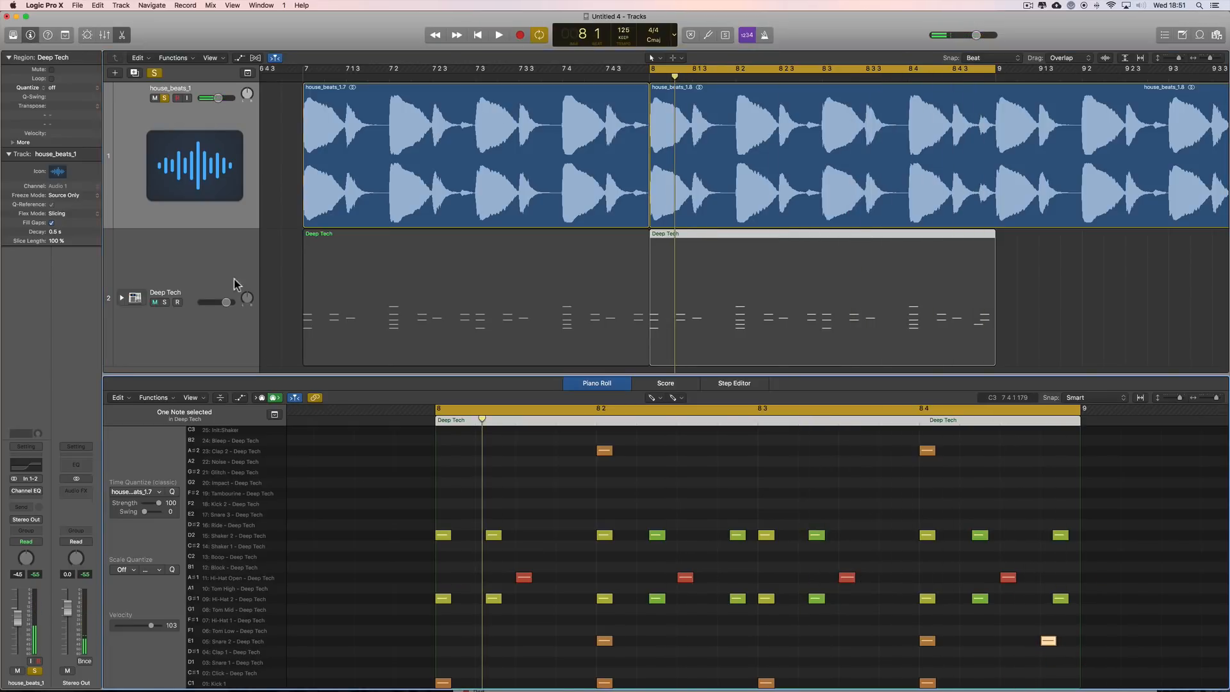
pyautogui.click(164, 99)
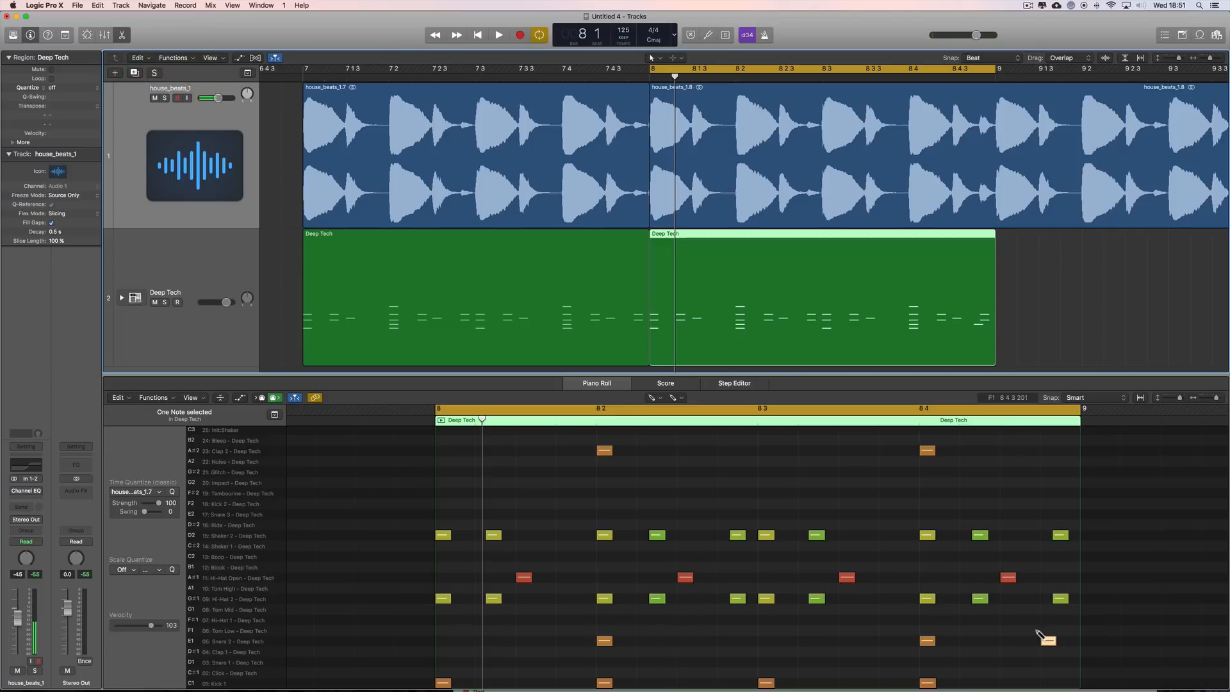
pyautogui.moveTo(1049, 643); pyautogui.dragTo(1049, 662)
pyautogui.click(171, 493)
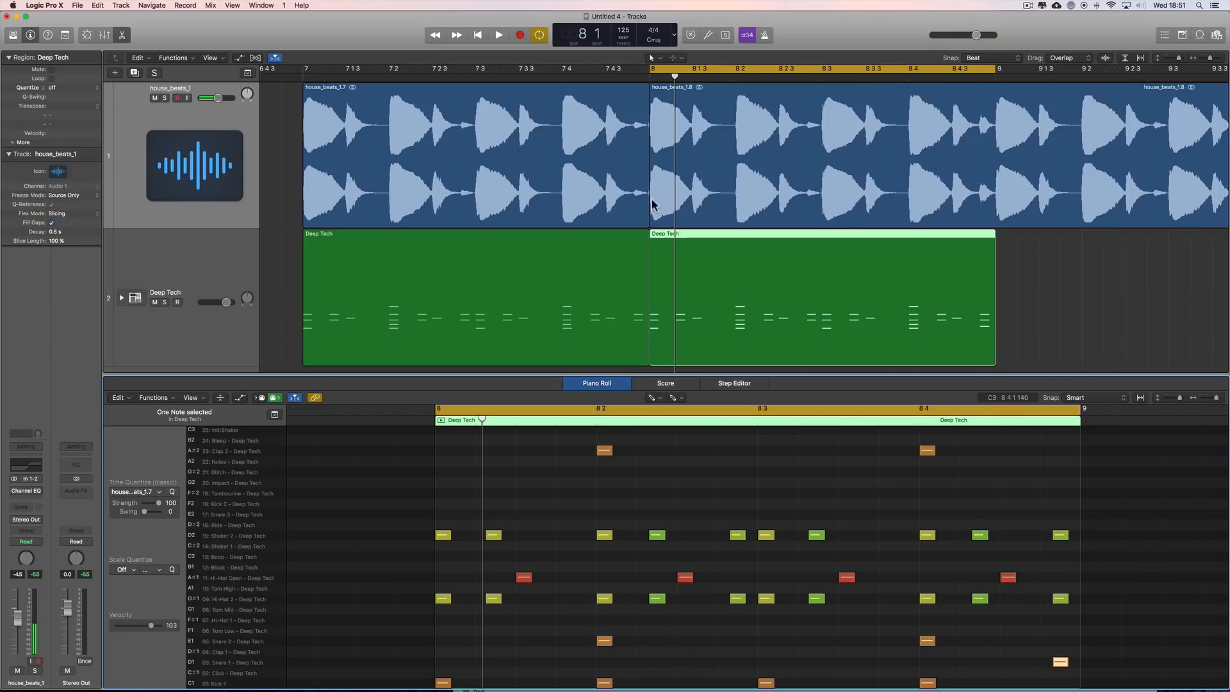
# Solo house_beats_1 and replay bar 8 several times, examining the waveform and the extra hits around beat 4.
pyautogui.click(164, 99)
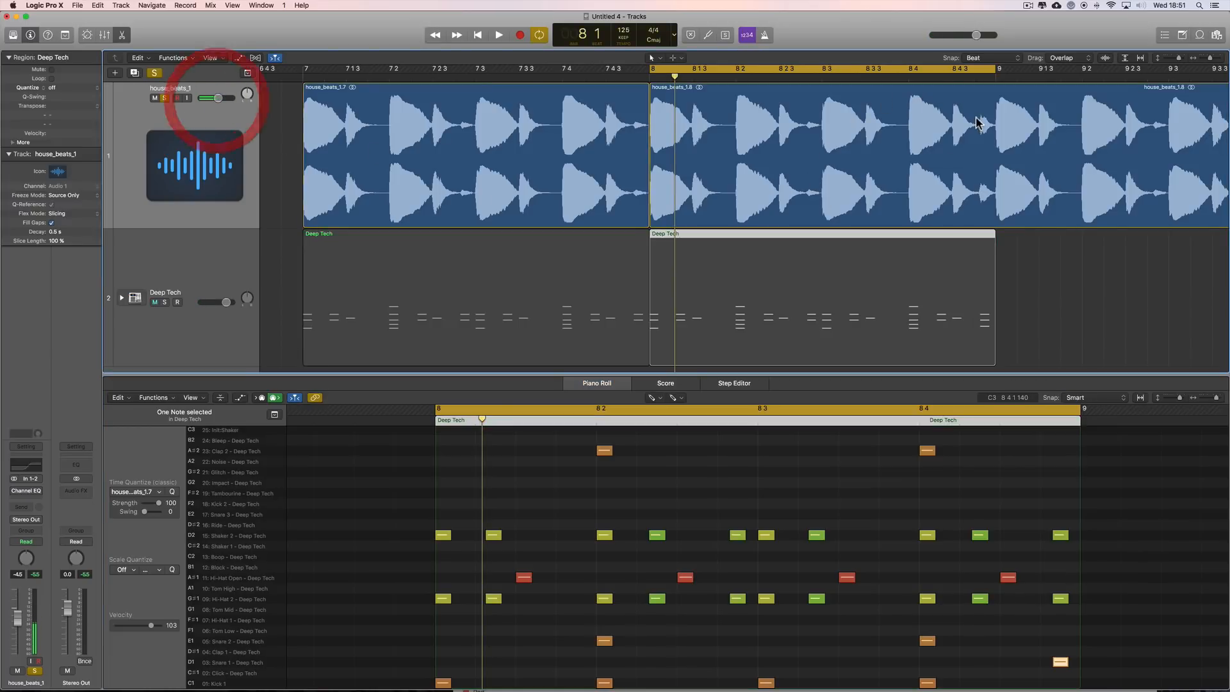
pyautogui.hscroll(3, 821, 97)
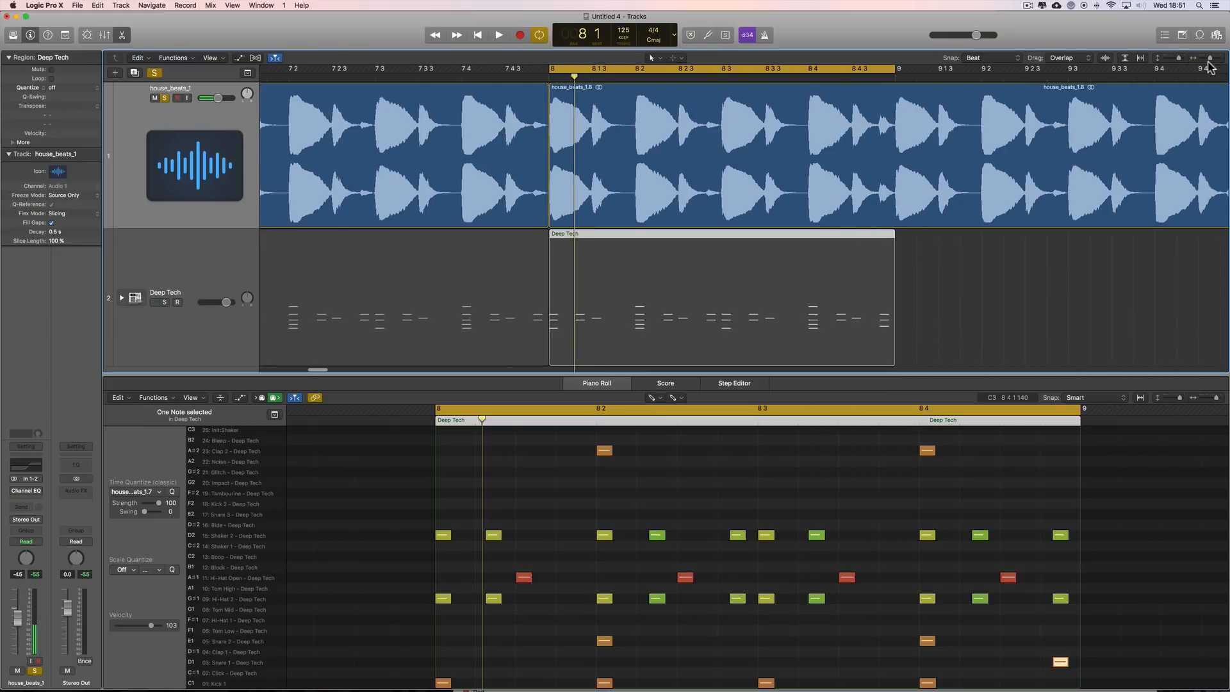
pyautogui.click(1215, 58)
pyautogui.press('space')
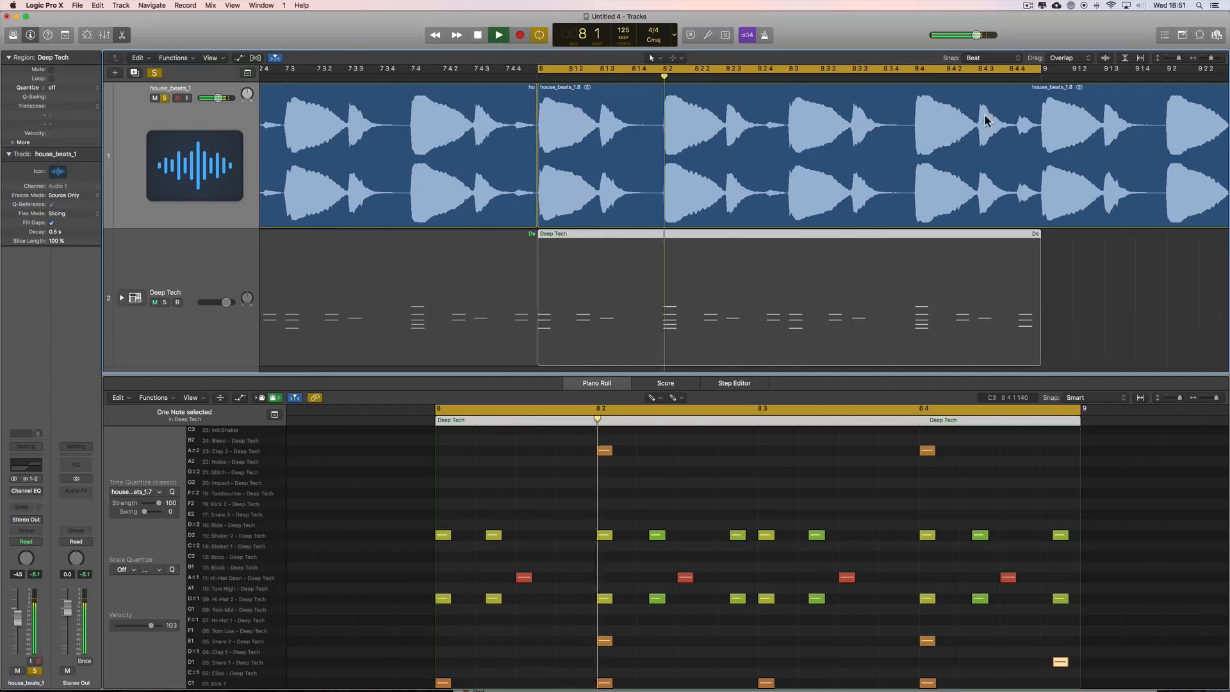
pyautogui.hscroll(2, 1017, 127)
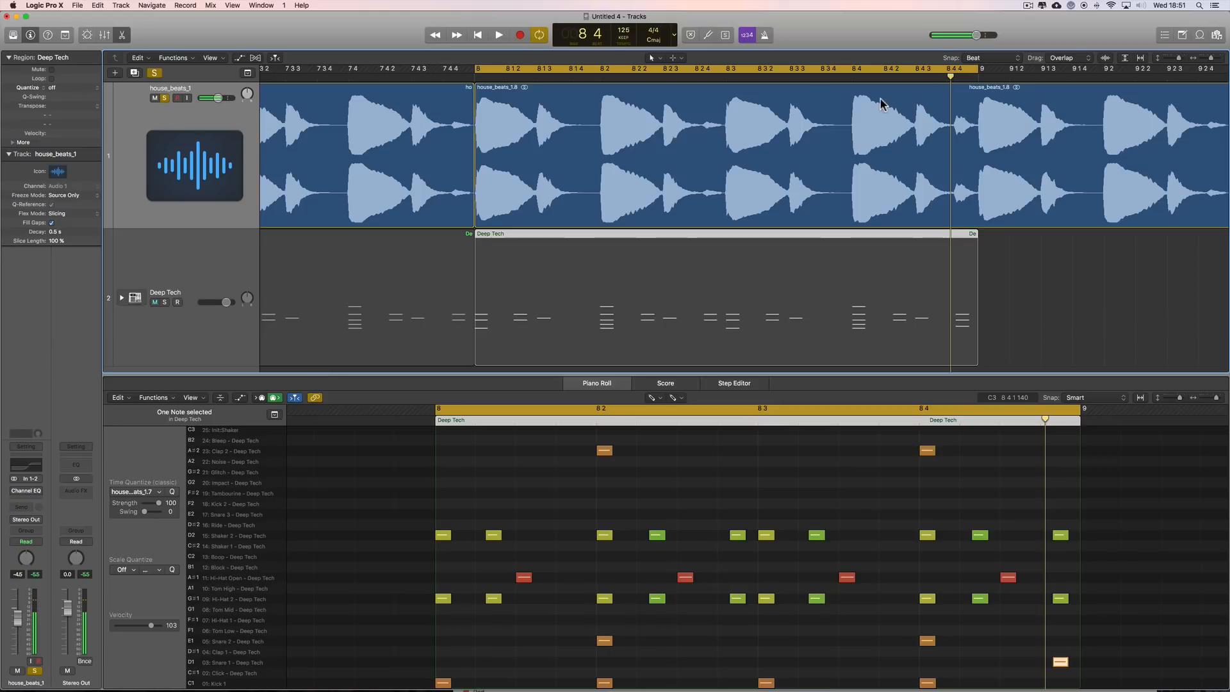
pyautogui.press('space')
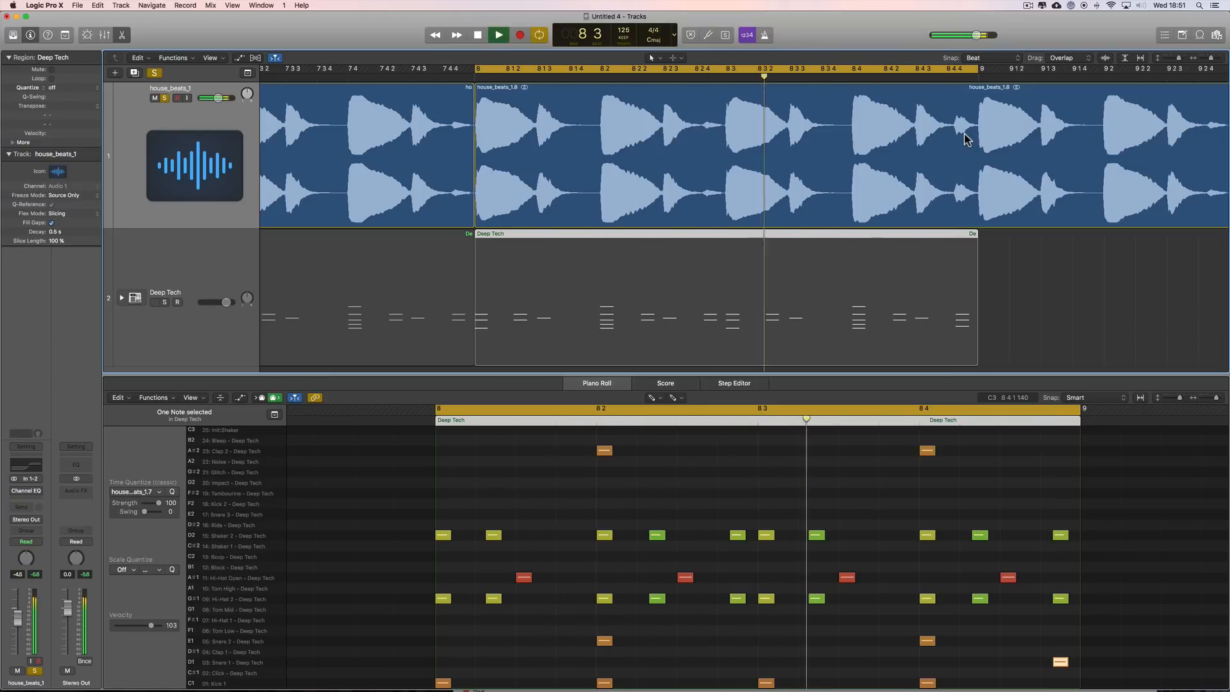
pyautogui.press('space')
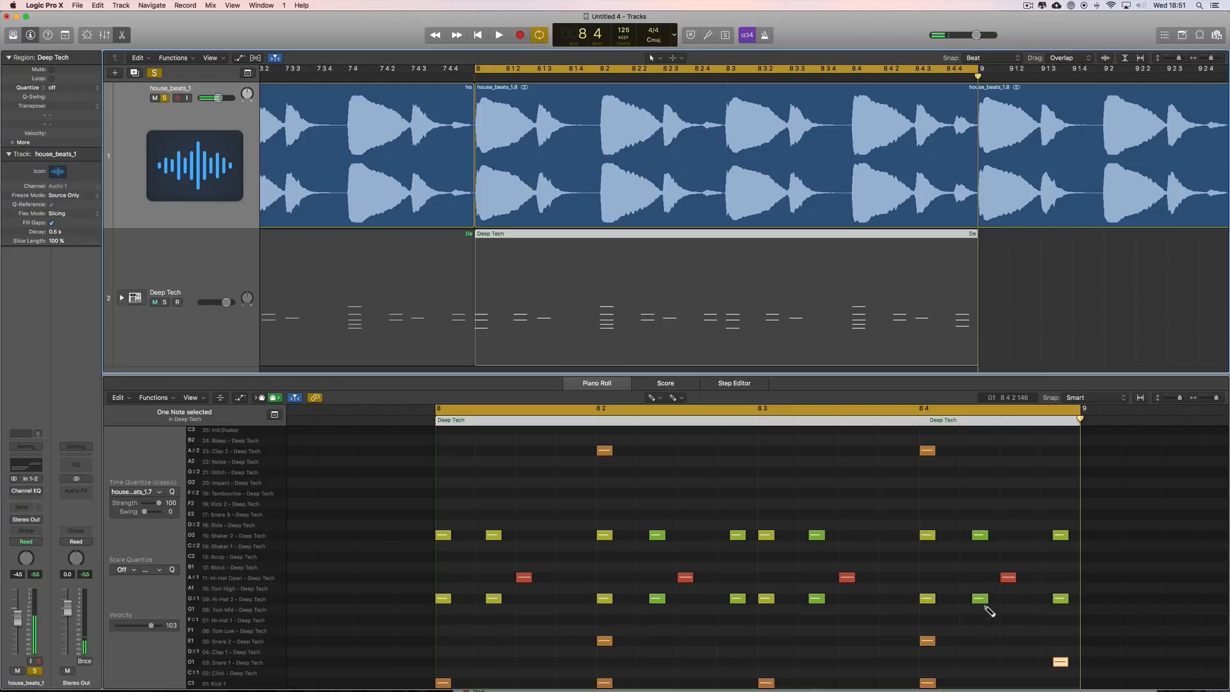
pyautogui.press('space')
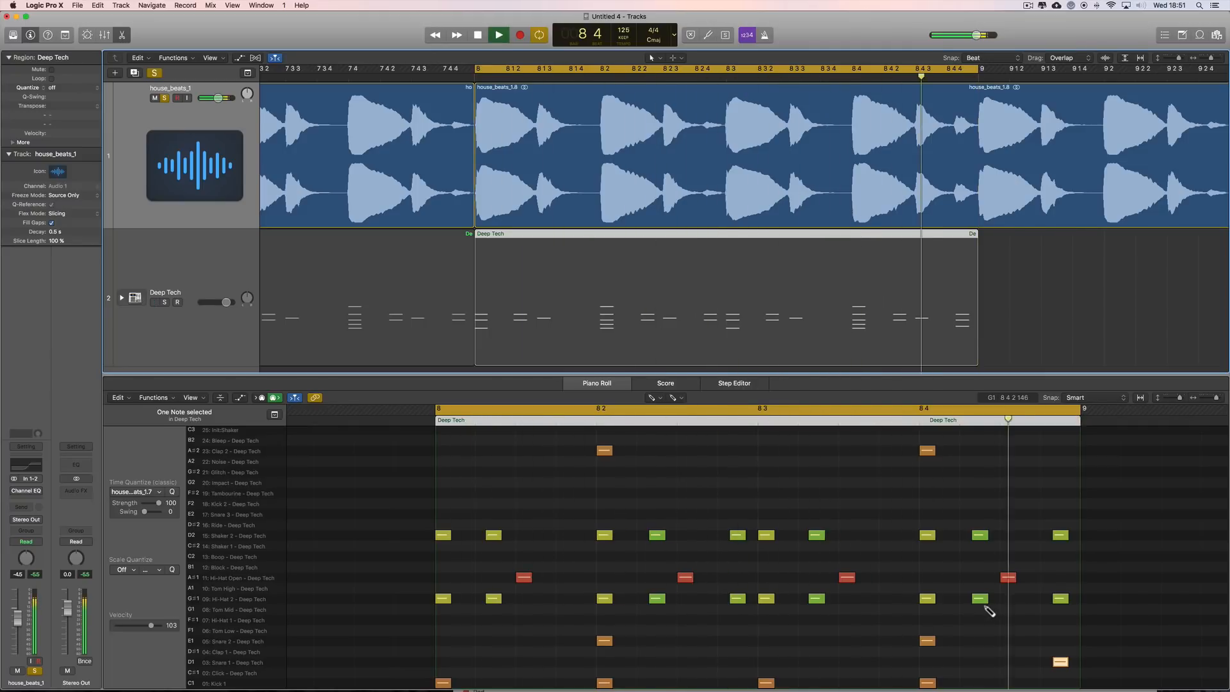
pyautogui.press('space')
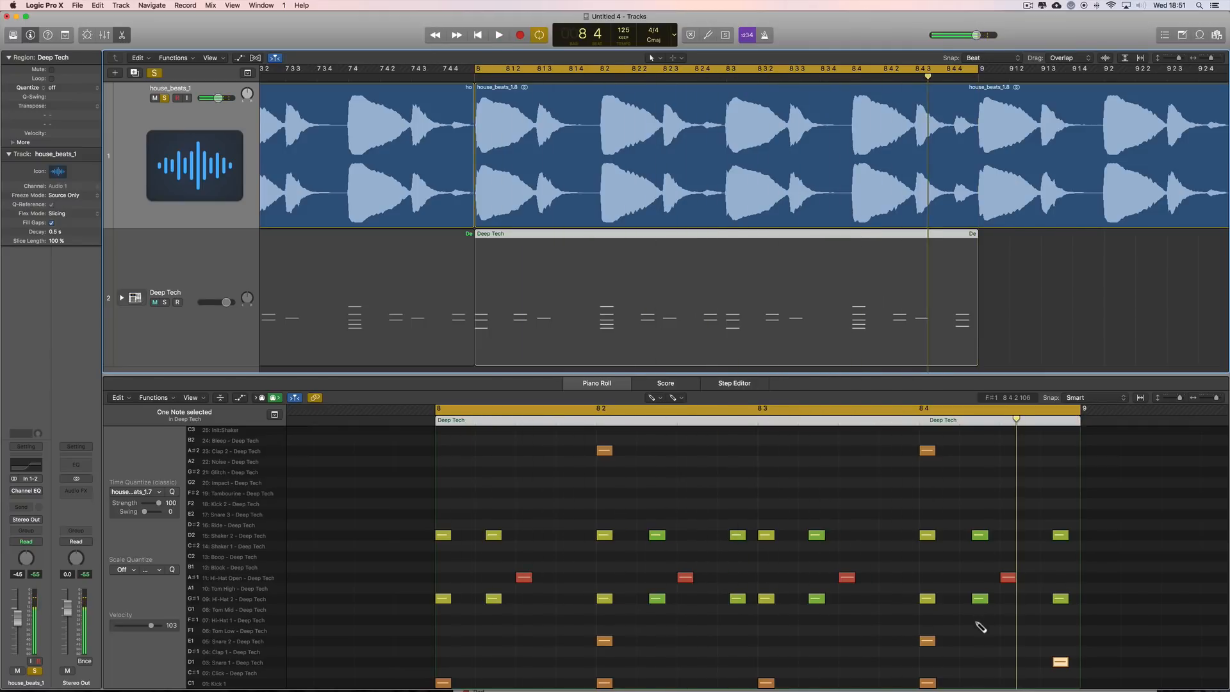
# Unsolo house_beats_1 and add a groove-quantized Clap 2 note just after 8 4 with velocity 61.
pyautogui.click(929, 451)
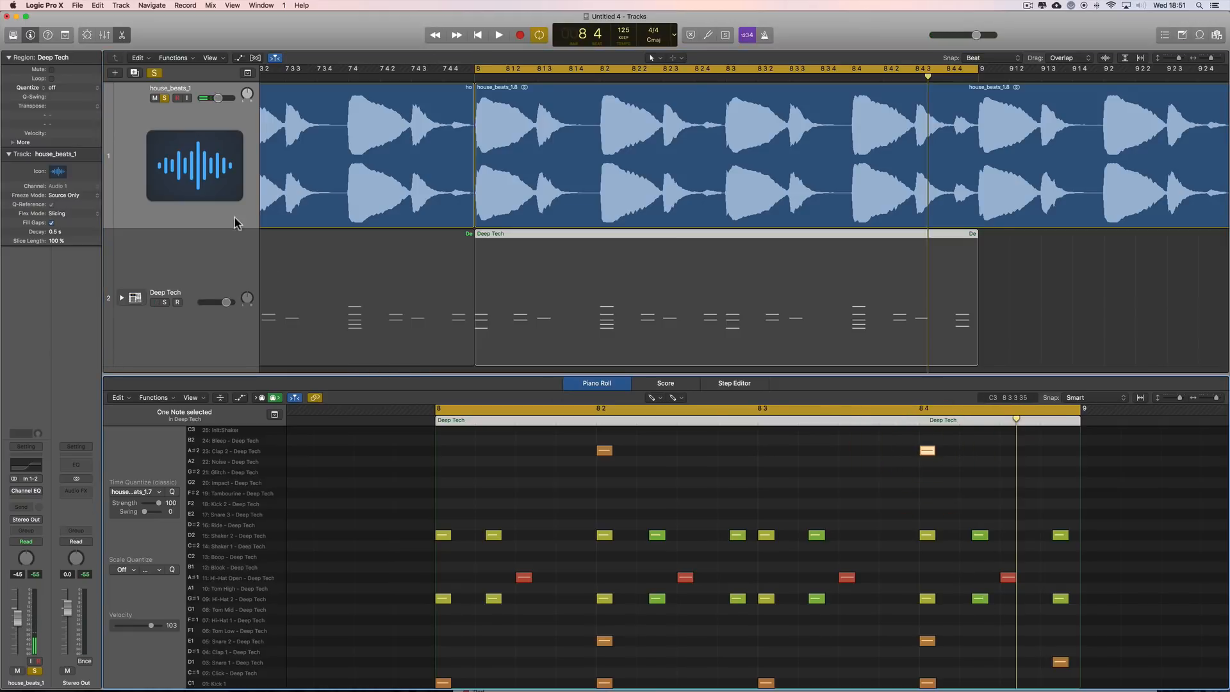
pyautogui.click(164, 98)
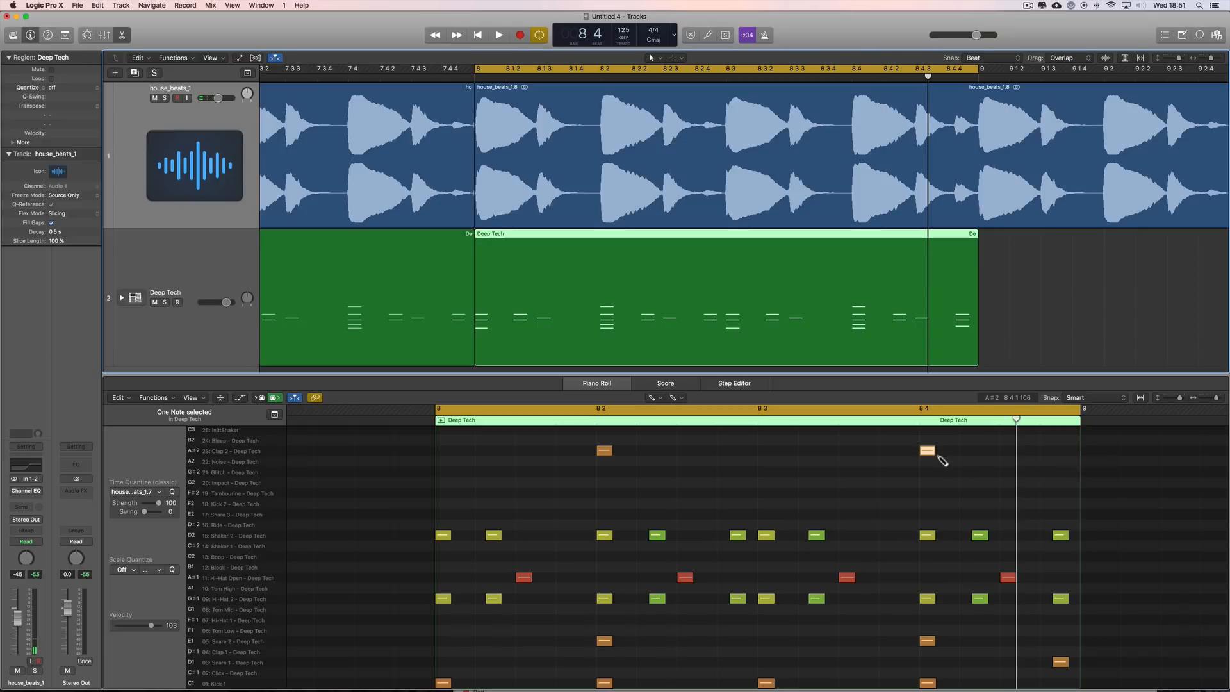
pyautogui.click(928, 451)
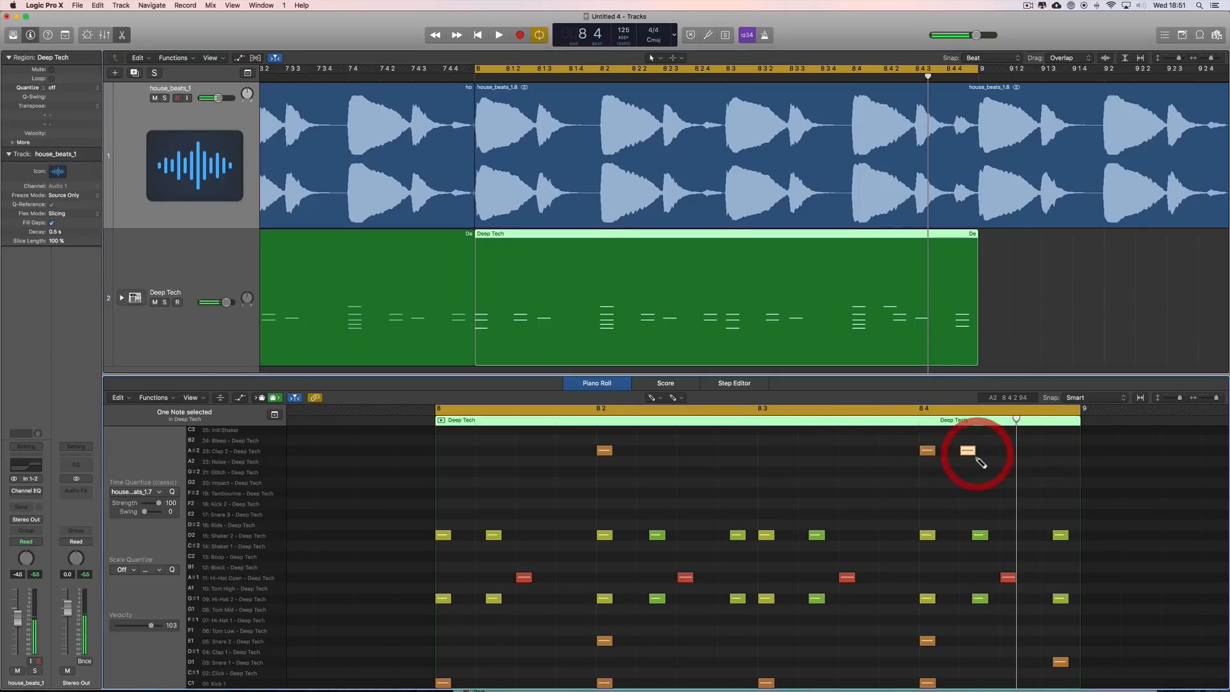
pyautogui.click(173, 492)
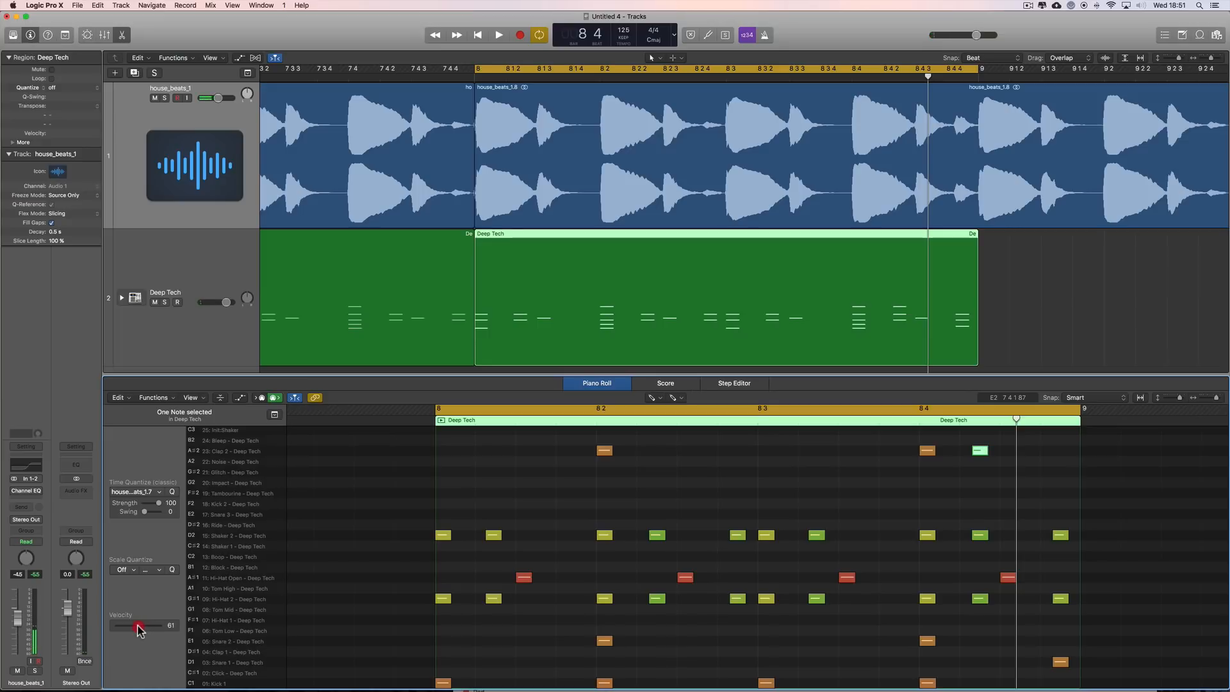
# Play bar 8 and compare house_beats_1 with the Deep Tech pattern, ending with only Deep Tech soloed.
pyautogui.press('space')
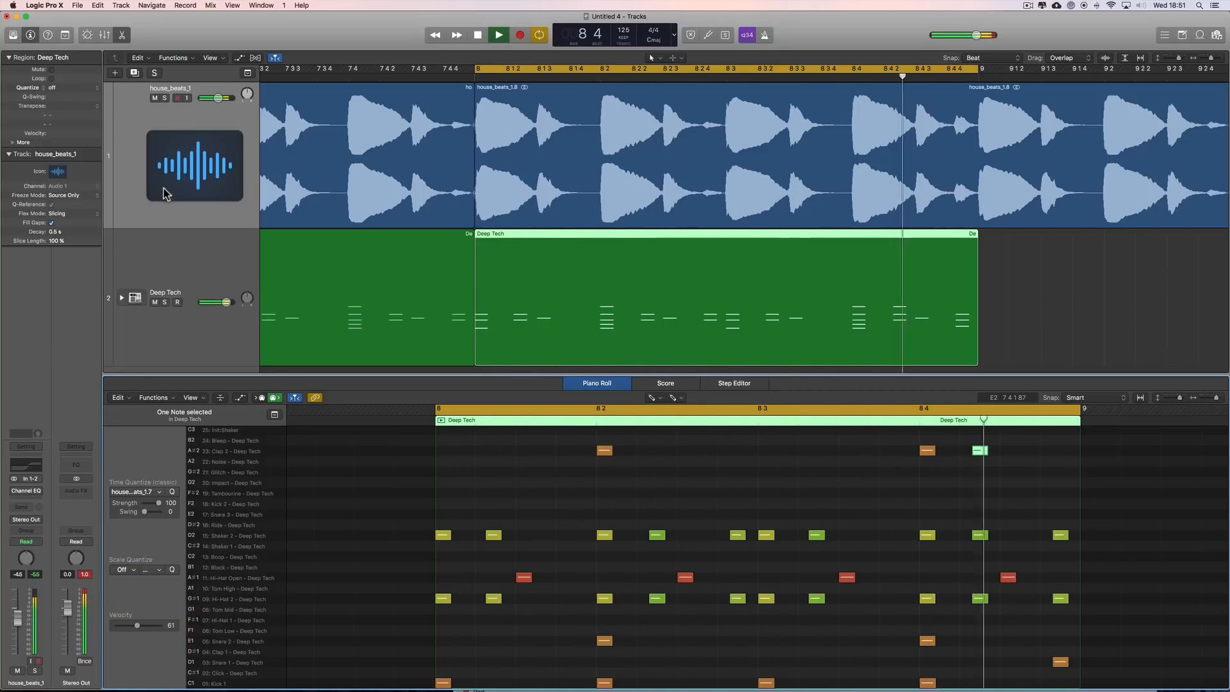
pyautogui.click(164, 97)
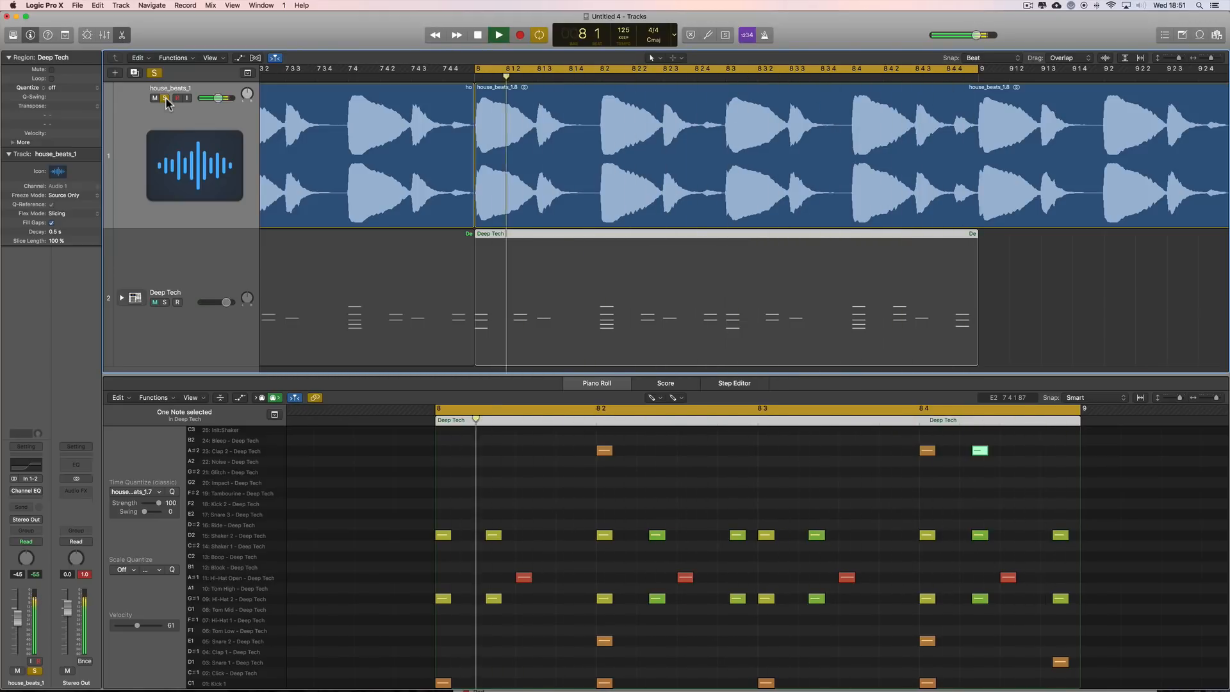
pyautogui.click(164, 301)
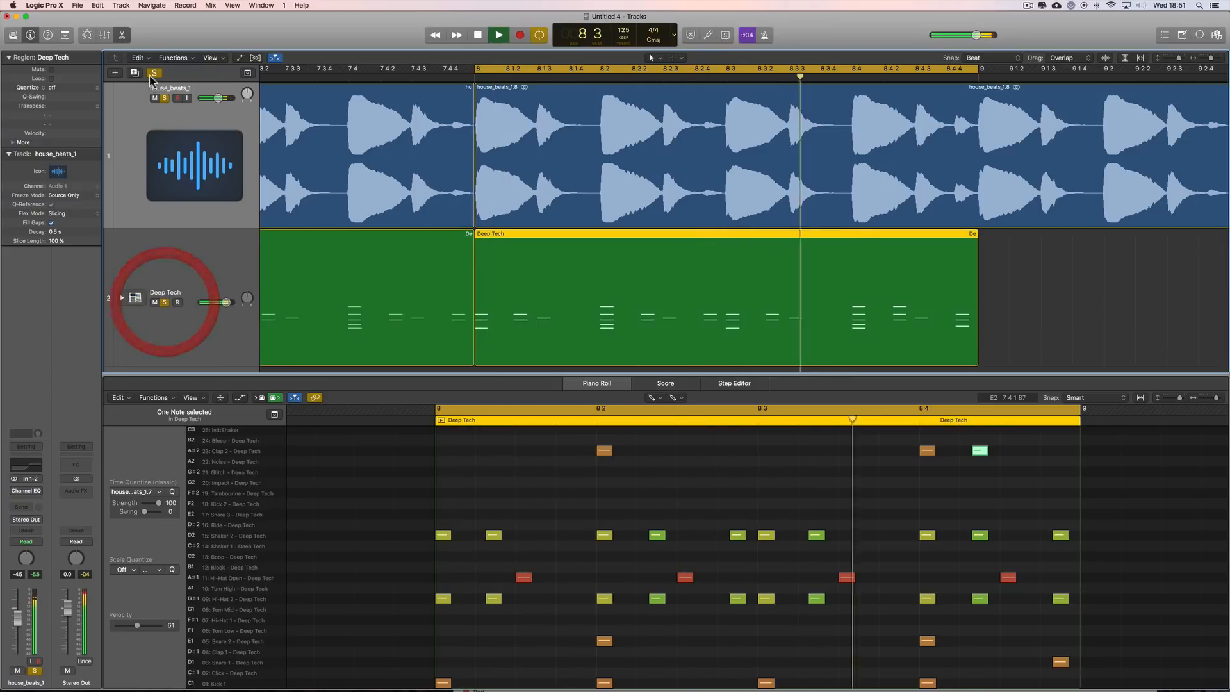
pyautogui.click(164, 98)
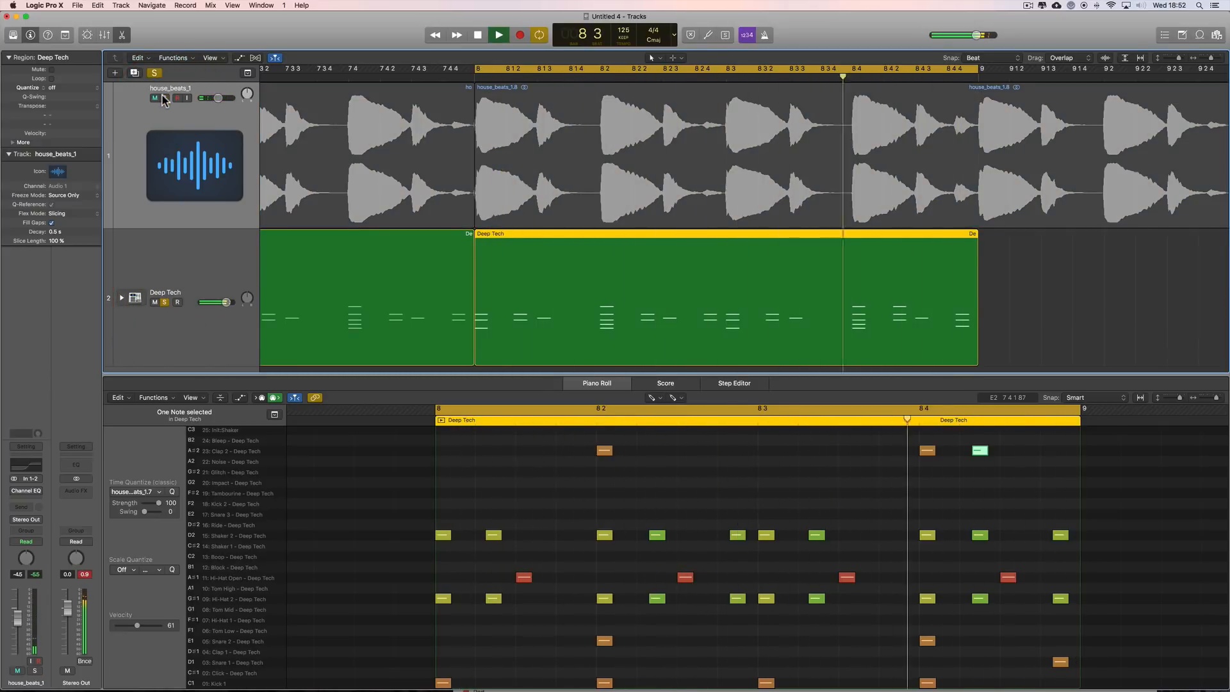
pyautogui.press('space')
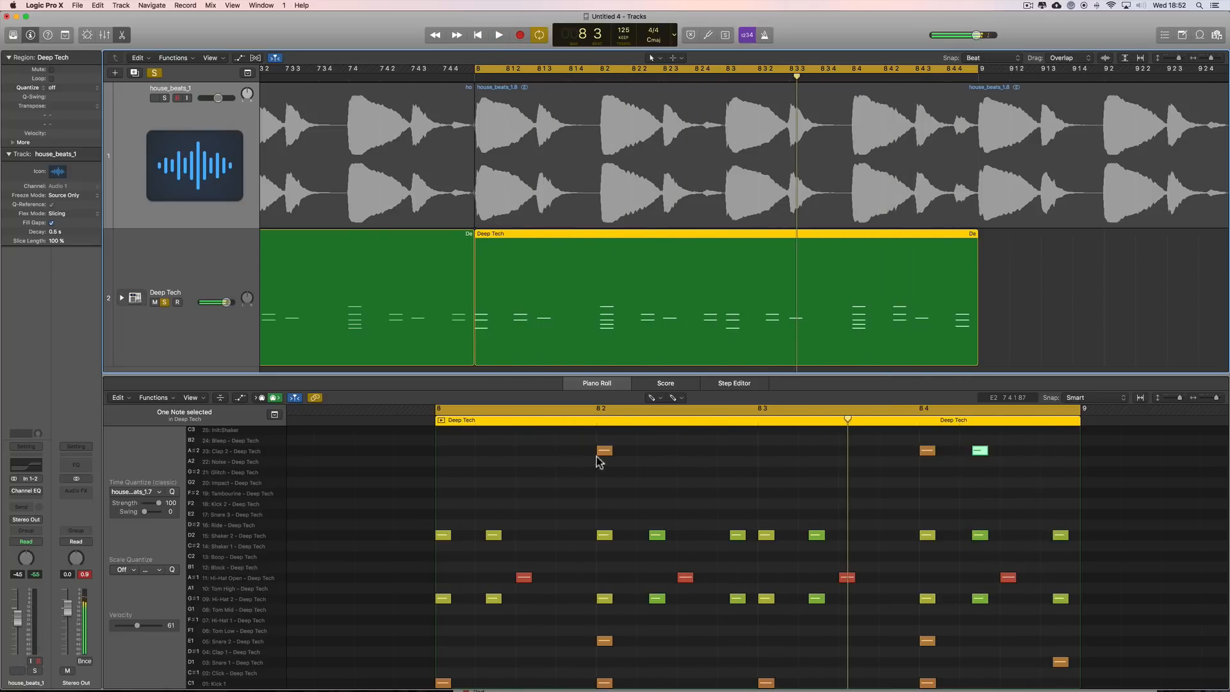
# Switch to the Pointer tool and select the Shaker 2, Hi-Hat 2 and Snare 1 notes at the end of bar 8.
pyautogui.hscroll(3, 654, 513)
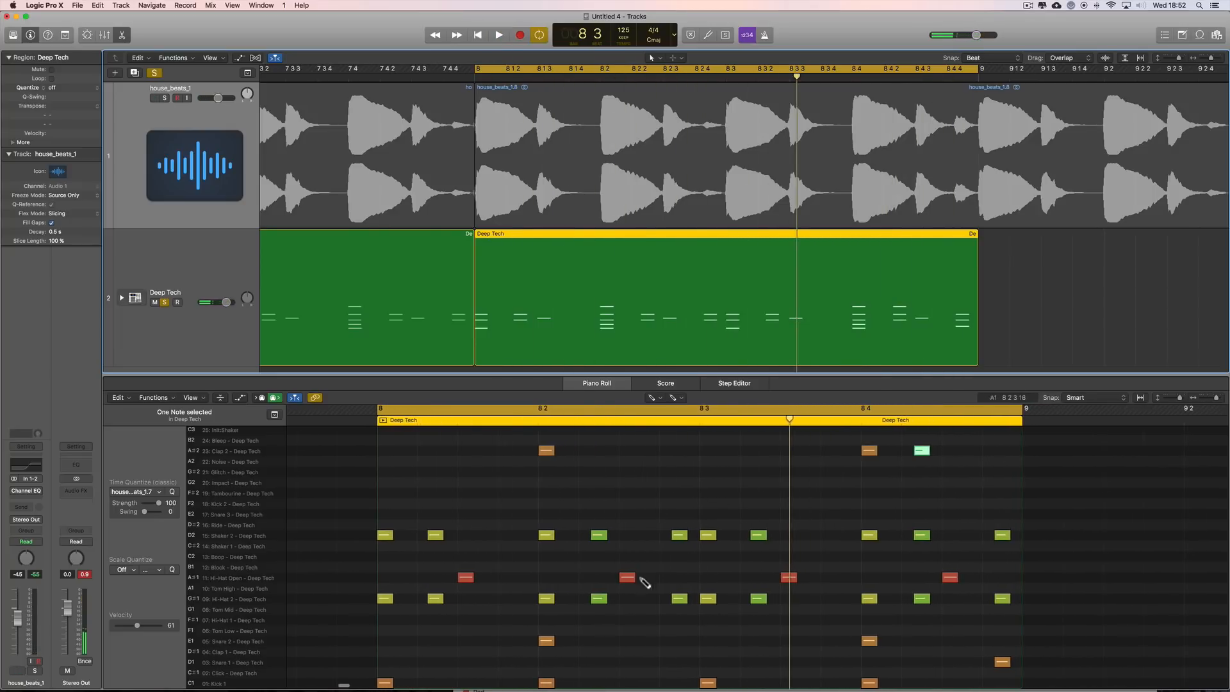
pyautogui.press('t')
pyautogui.click(667, 505)
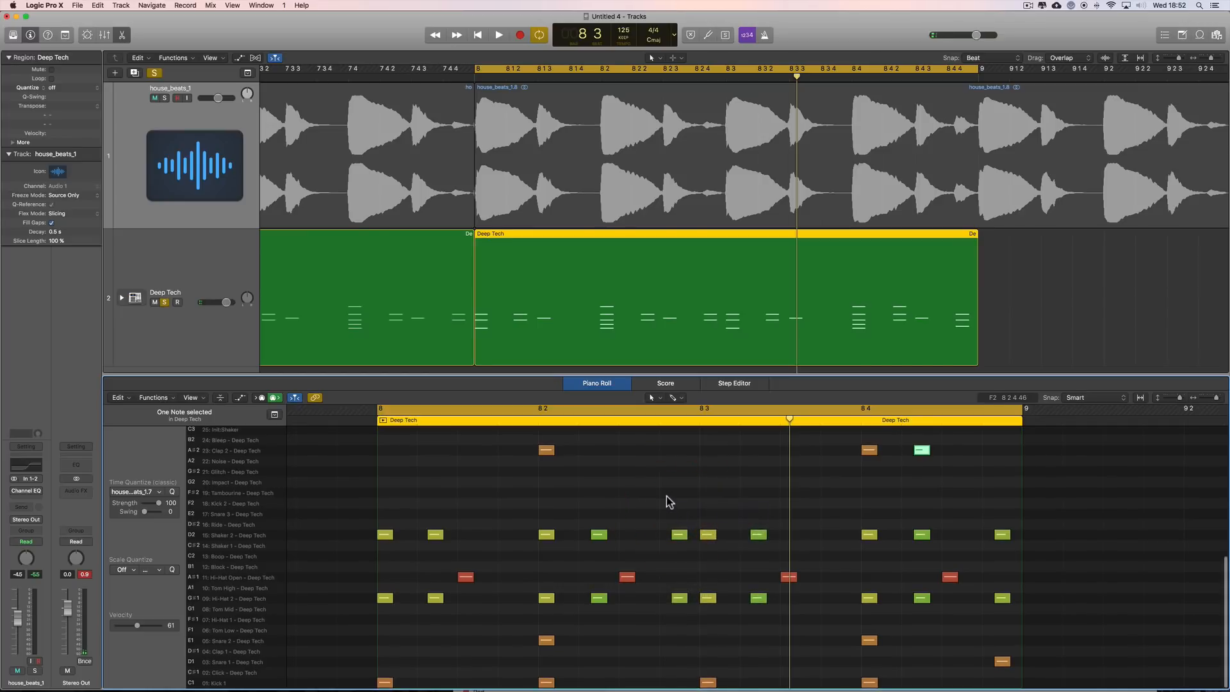
pyautogui.moveTo(988, 527); pyautogui.dragTo(1012, 684)
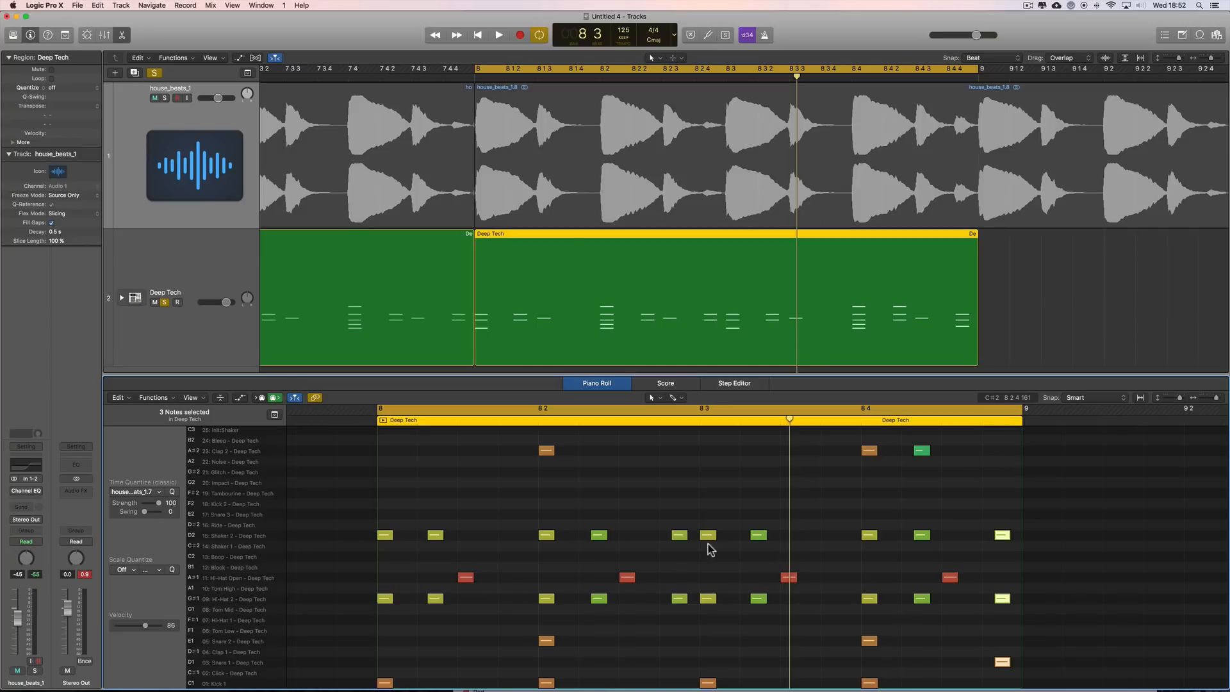
# Solo house_beats_1 together with Deep Tech and play bar 8 to compare their timing.
pyautogui.click(165, 98)
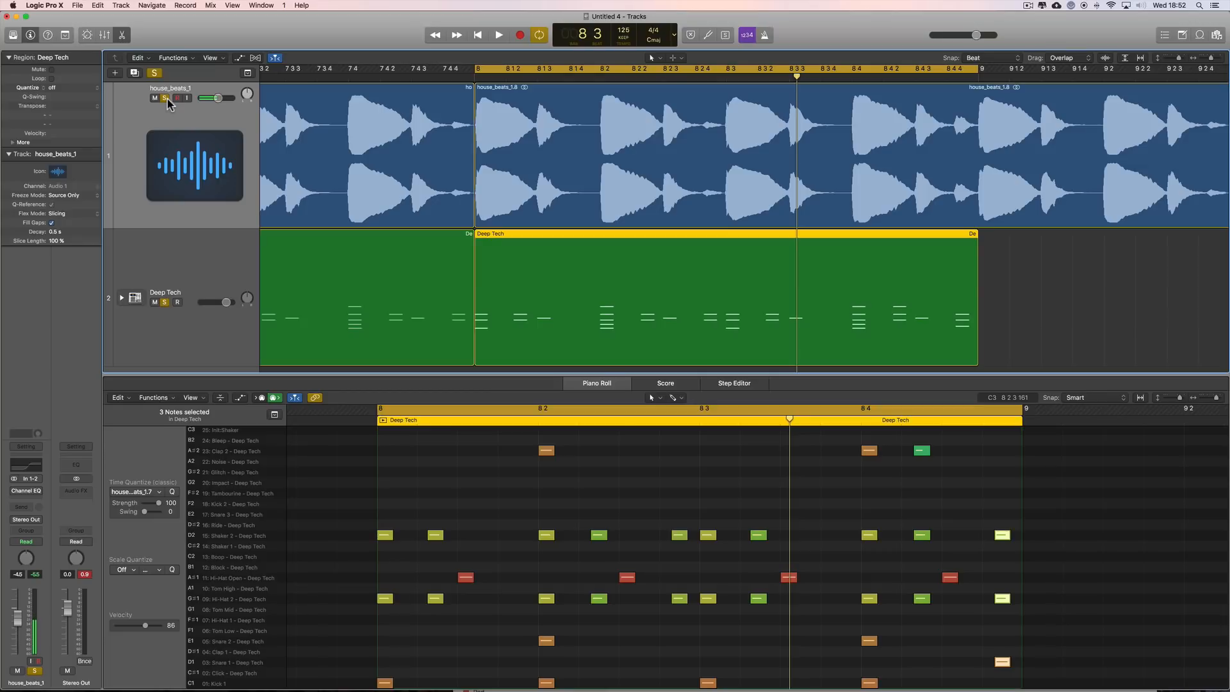
pyautogui.press('space')
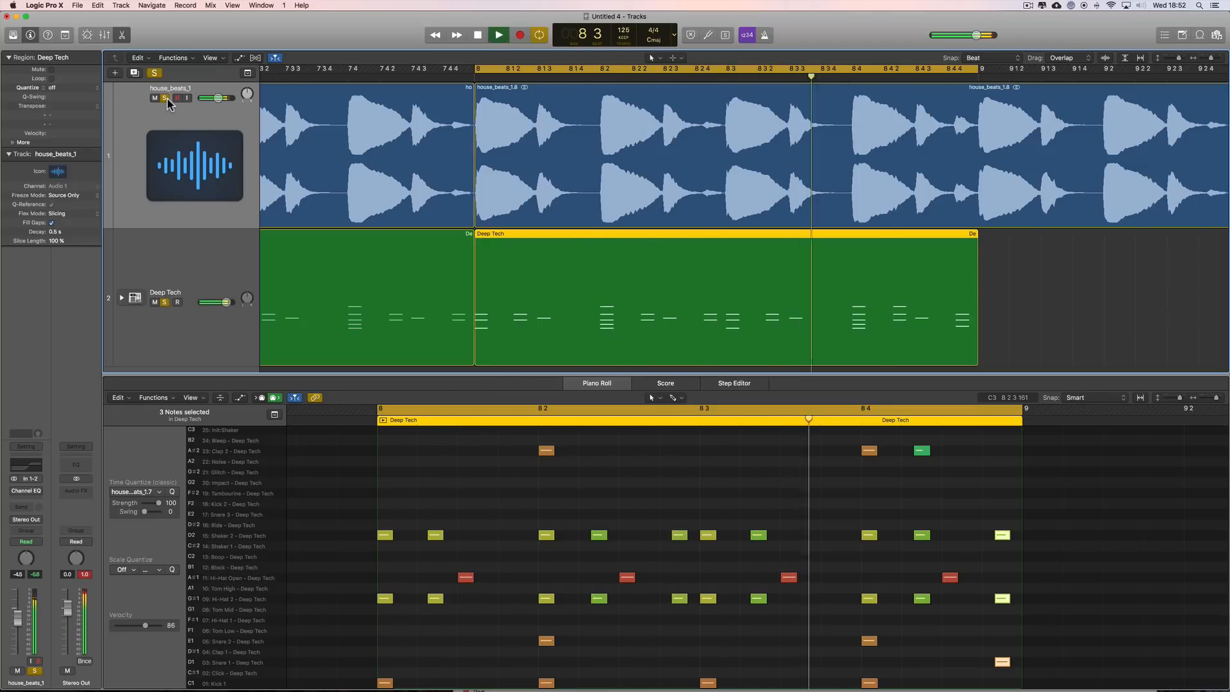
pyautogui.press('space')
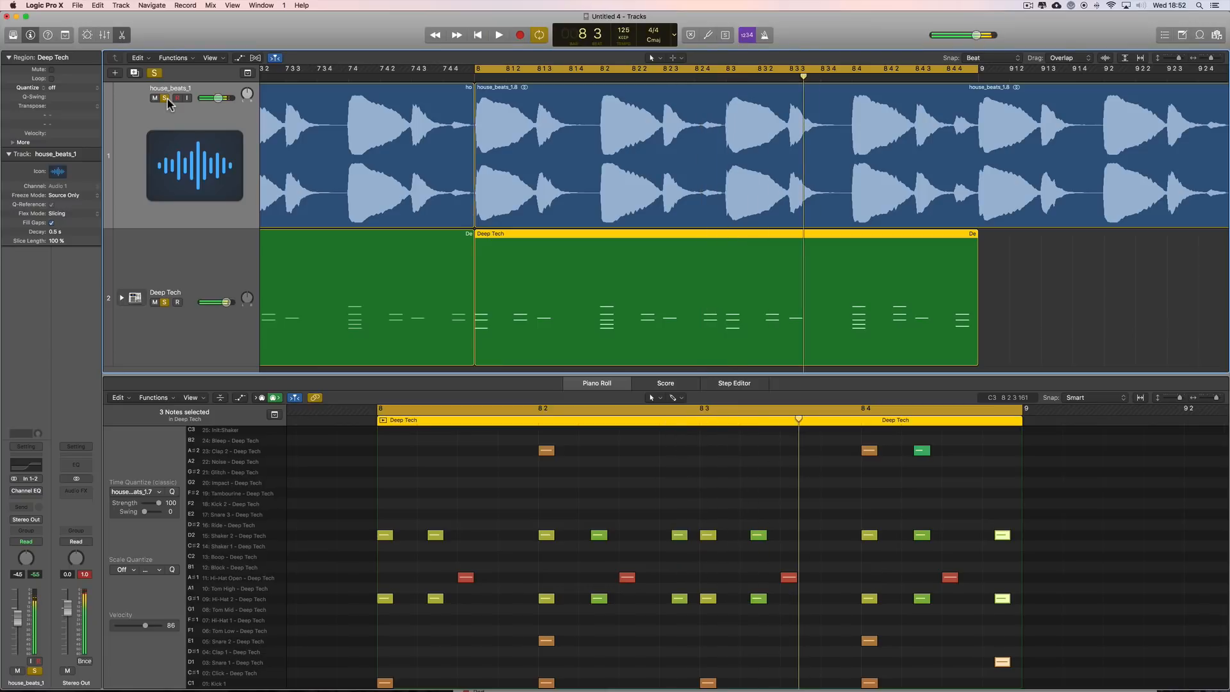
# Select all Hi-Hat 2 and Shaker 2 notes in the bar 8 region and play the bar.
pyautogui.click(259, 601)
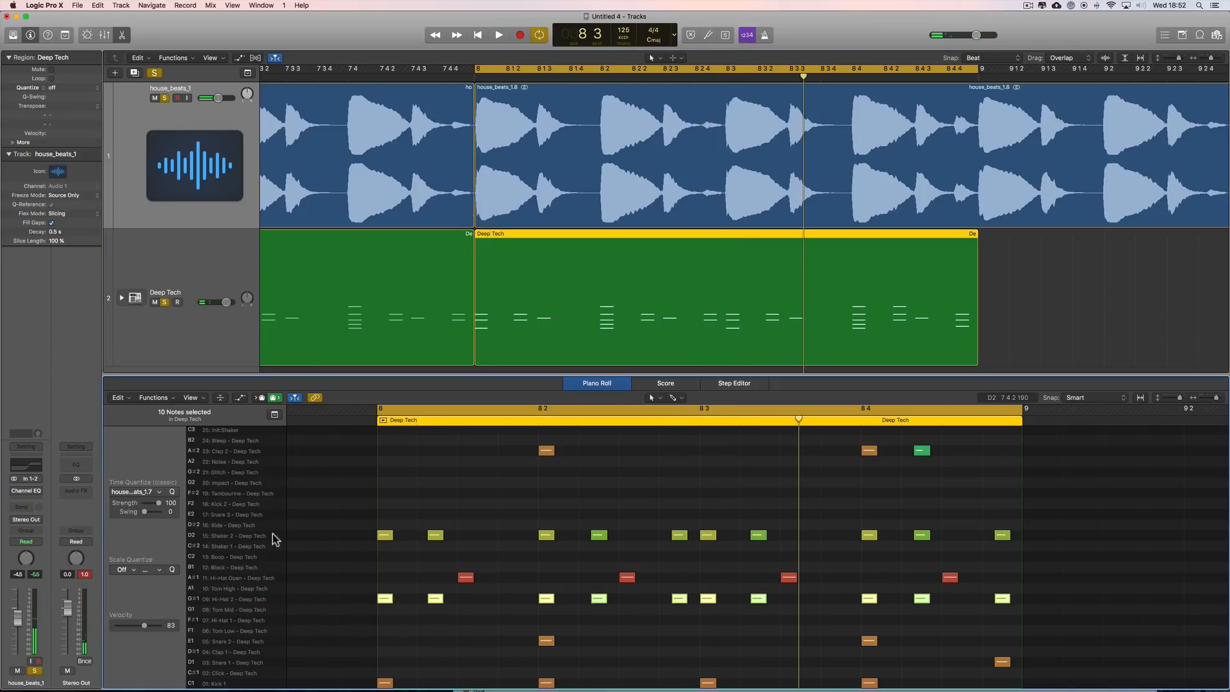
pyautogui.keyDown('shift'); pyautogui.click(246, 534); pyautogui.keyUp('shift')
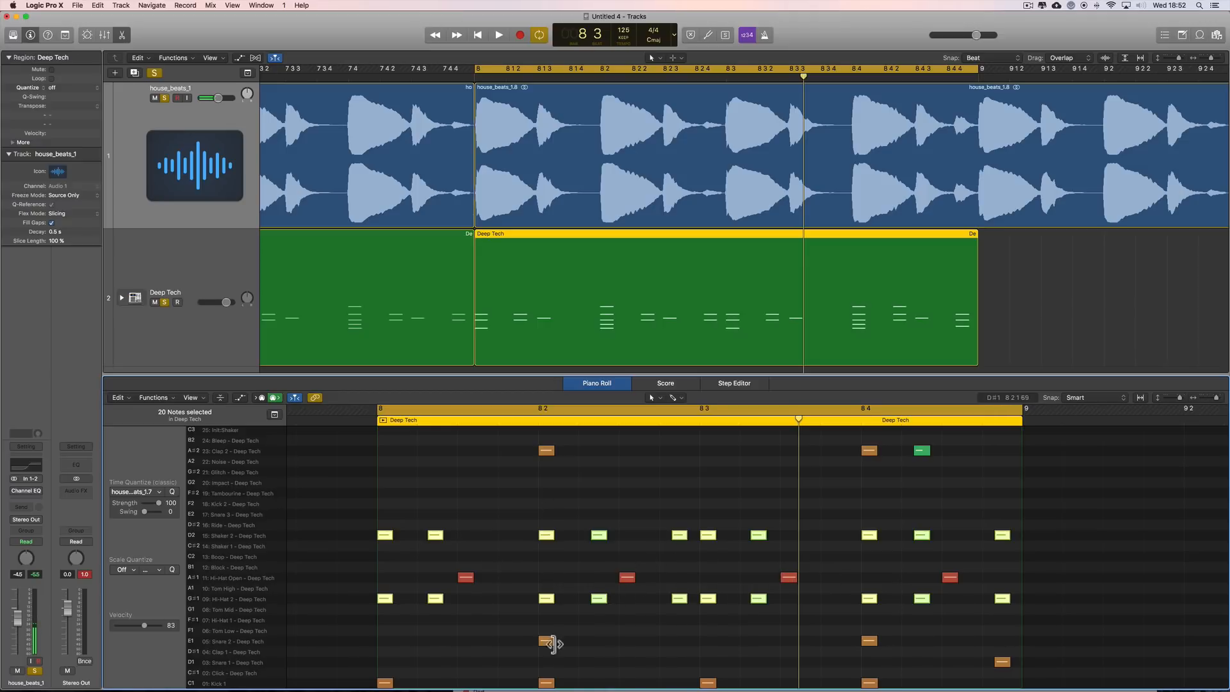
pyautogui.press('space')
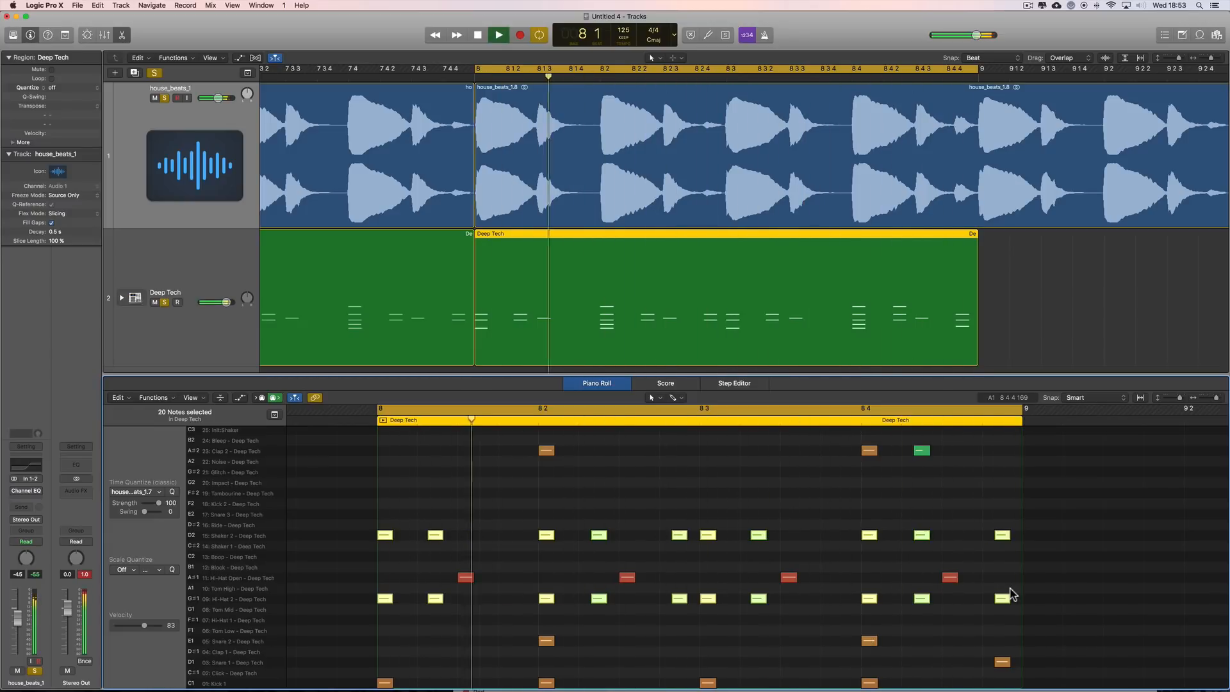
pyautogui.press('space')
# Move the cycle range to bar 9 and play the house_beats_1 loop there.
pyautogui.hscroll(3, 1038, 221)
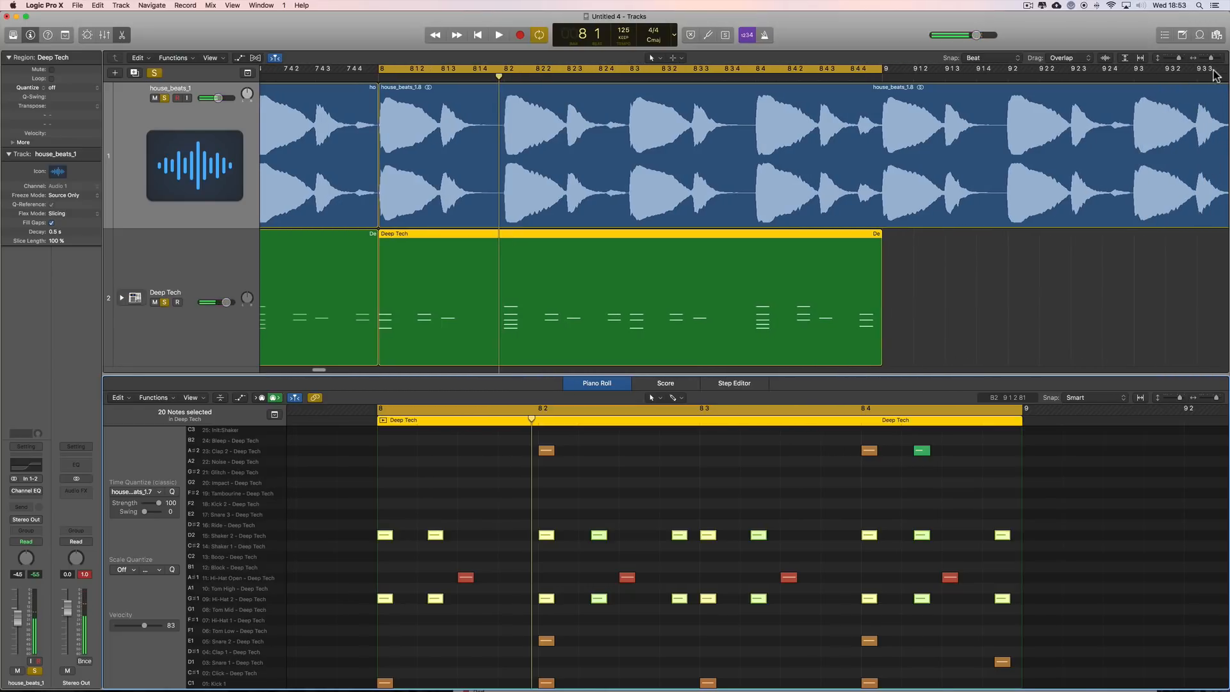
pyautogui.moveTo(1211, 58); pyautogui.dragTo(1207, 58)
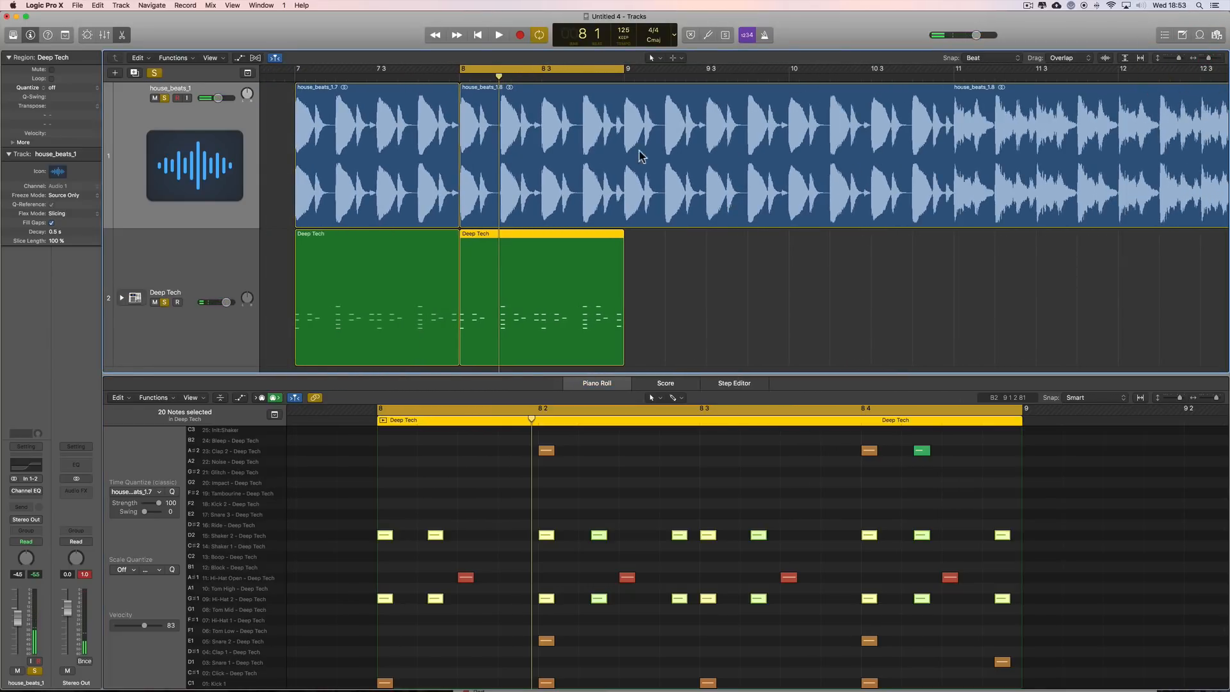
pyautogui.moveTo(518, 69); pyautogui.dragTo(678, 72)
pyautogui.press('space')
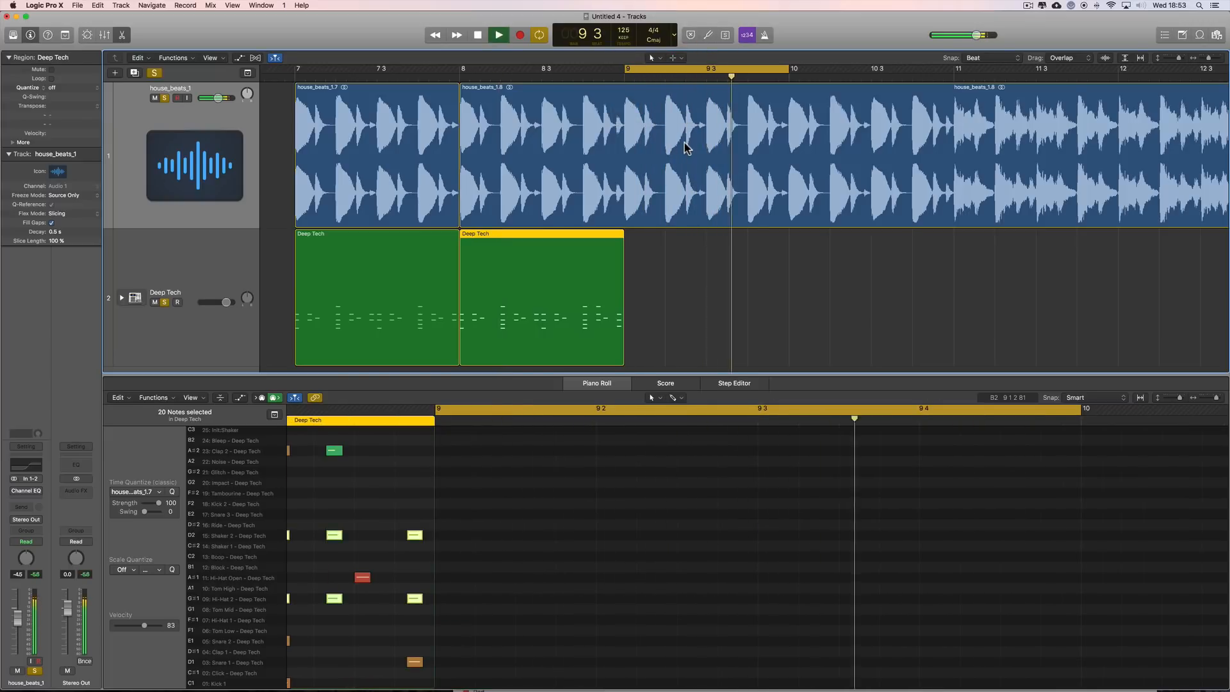
pyautogui.press('space')
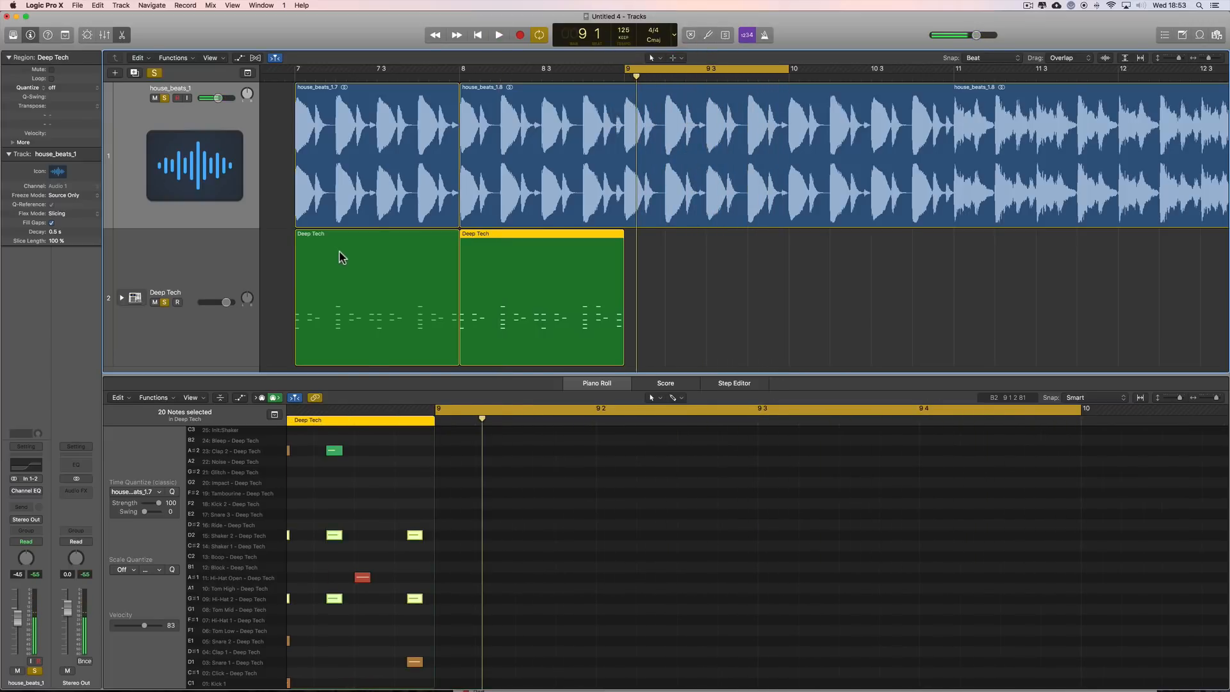
# Copy the bar 7 Deep Tech region to bar 9 and the bar 8 region to bar 10.
pyautogui.click(341, 258)
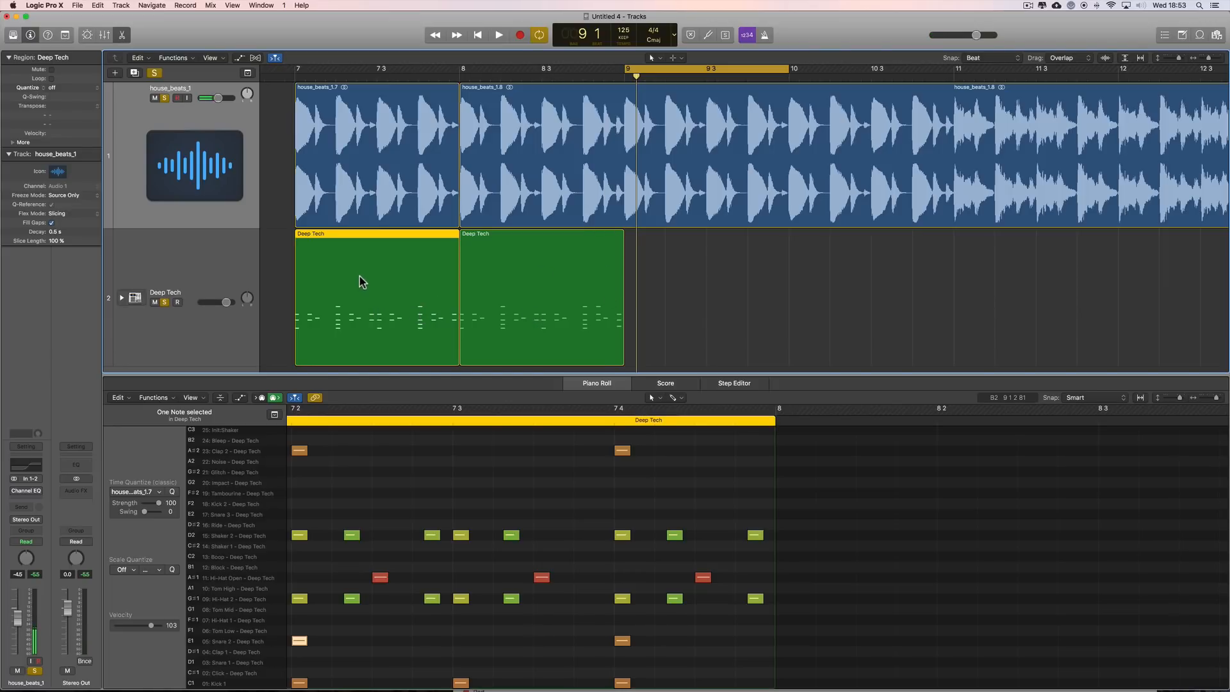
pyautogui.moveTo(334, 241); pyautogui.dragTo(661, 256)
pyautogui.moveTo(734, 66); pyautogui.dragTo(898, 67)
pyautogui.click(525, 278)
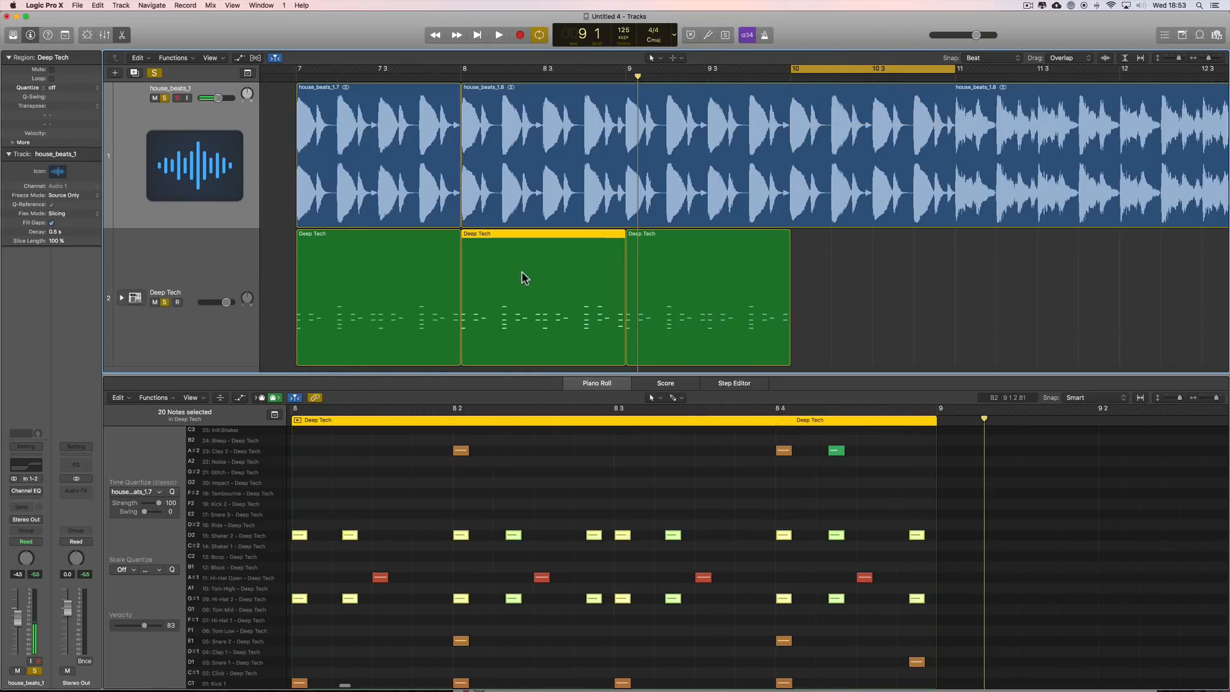
pyautogui.moveTo(512, 242); pyautogui.dragTo(857, 250)
pyautogui.hscroll(-1, 888, 253)
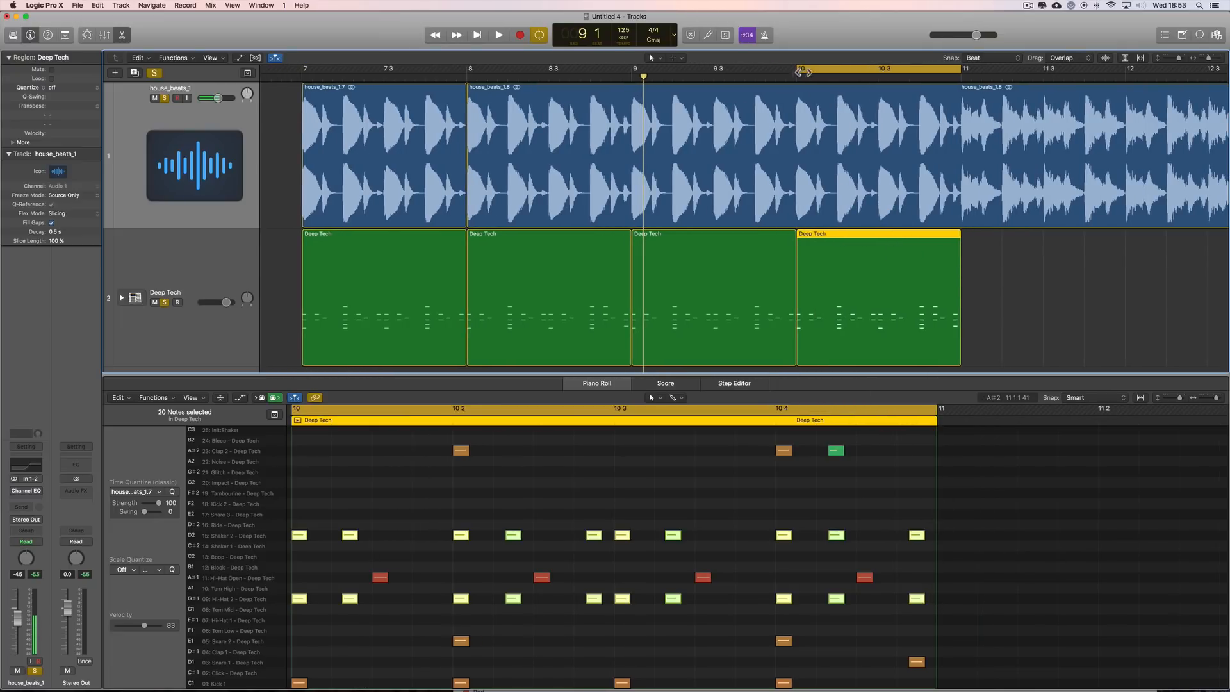
# Cycle bars 7 to 10, unsolo both tracks, and play them together while lowering the house_beats_1 volume to about -15.4 dB.
pyautogui.moveTo(799, 70); pyautogui.dragTo(276, 71)
pyautogui.click(164, 98)
pyautogui.click(164, 302)
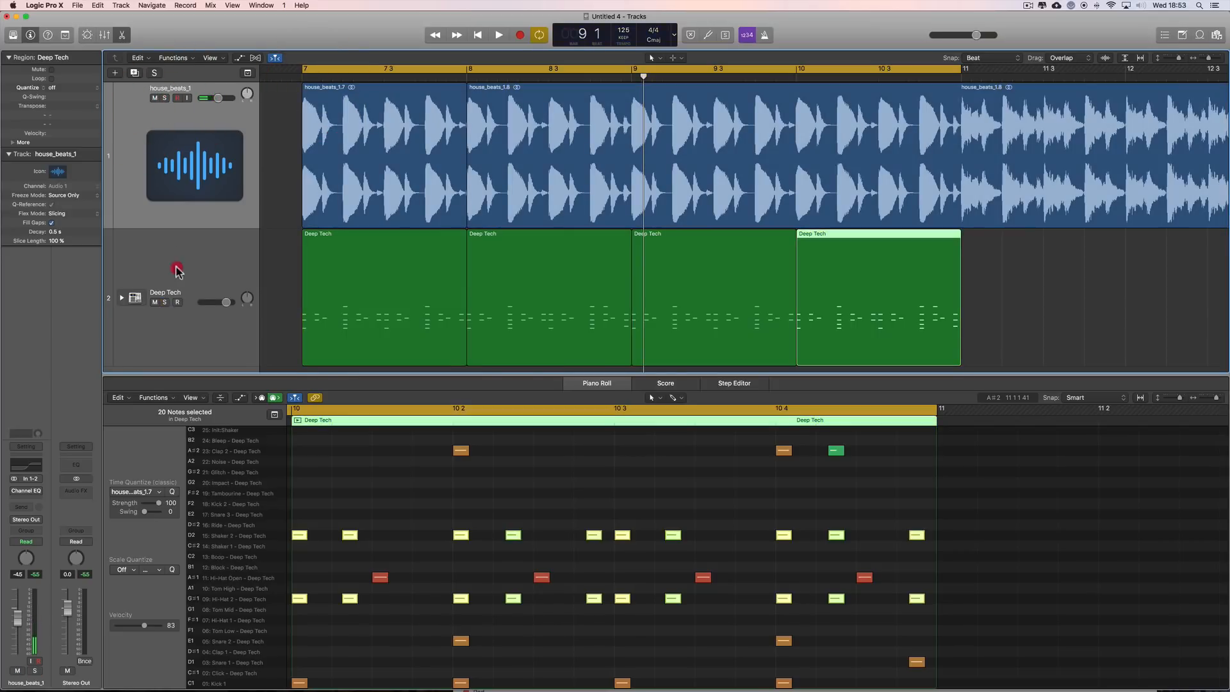
pyautogui.press('space')
pyautogui.moveTo(219, 99)
pyautogui.mouseDown()
pyautogui.moveTo(235, 100)
pyautogui.moveTo(188, 101)
pyautogui.moveTo(220, 98)
pyautogui.moveTo(210, 98)
pyautogui.mouseUp()
# Split the house_beats_1 region at bar 11 with the Scissors tool.
pyautogui.hscroll(5, 934, 171)
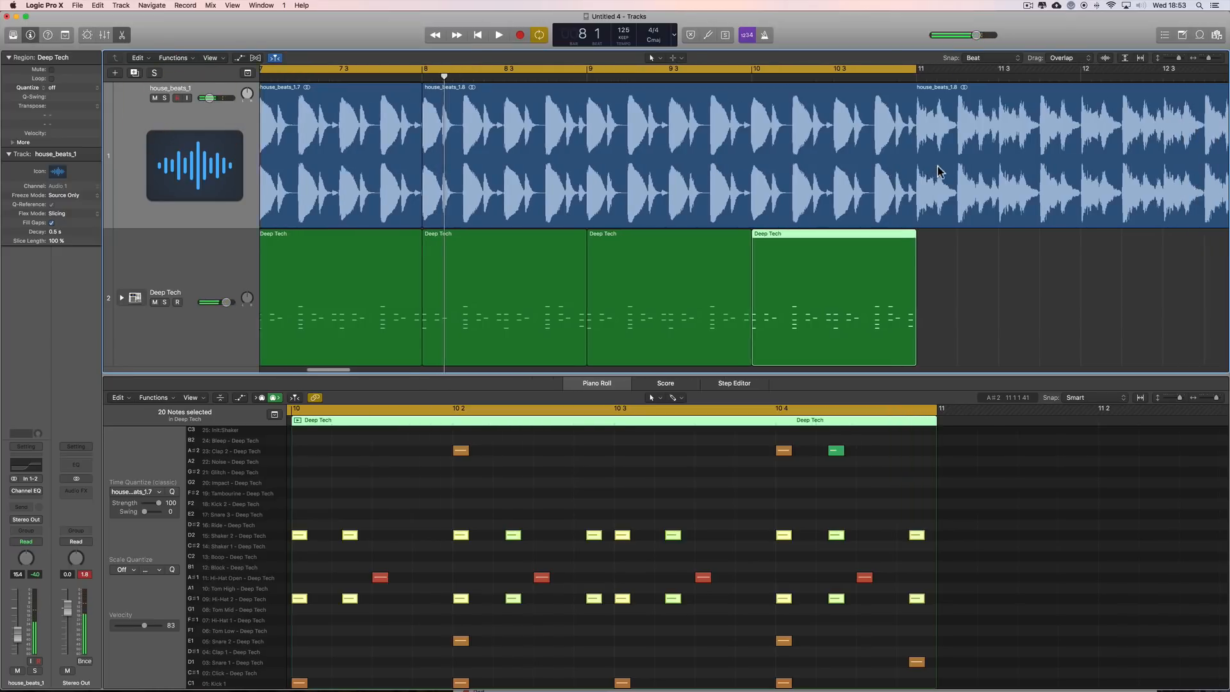
pyautogui.hscroll(2, 935, 172)
pyautogui.rightClick(763, 280)
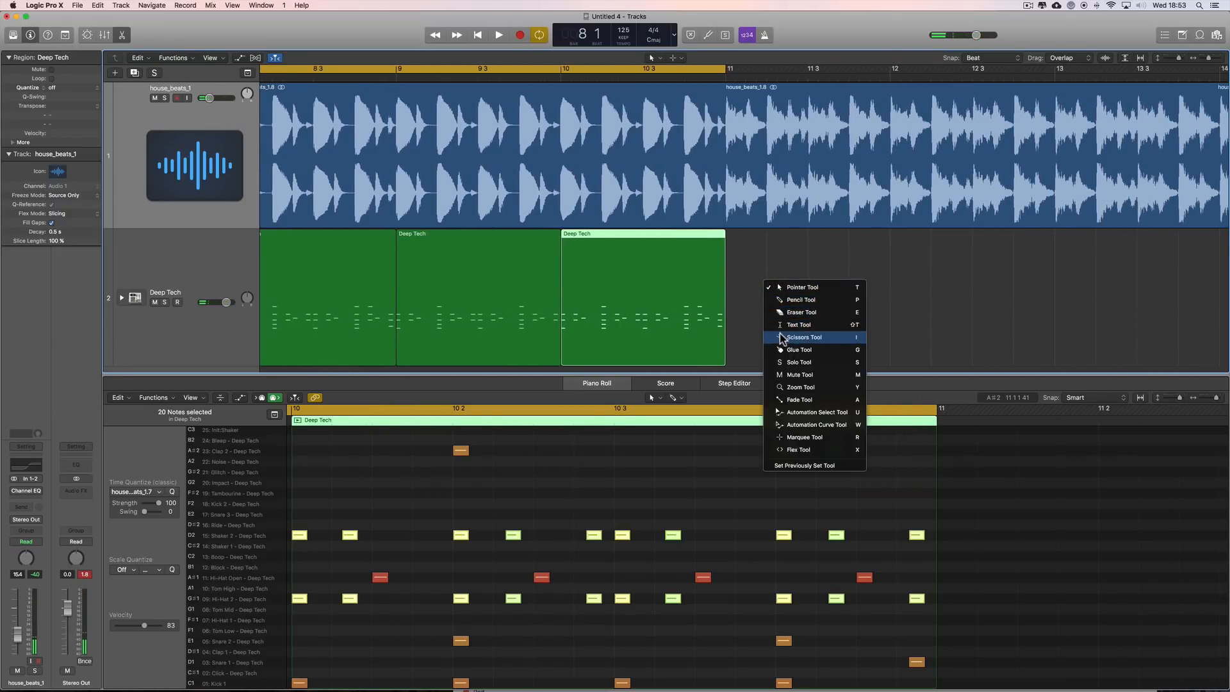
pyautogui.click(780, 333)
pyautogui.click(726, 115)
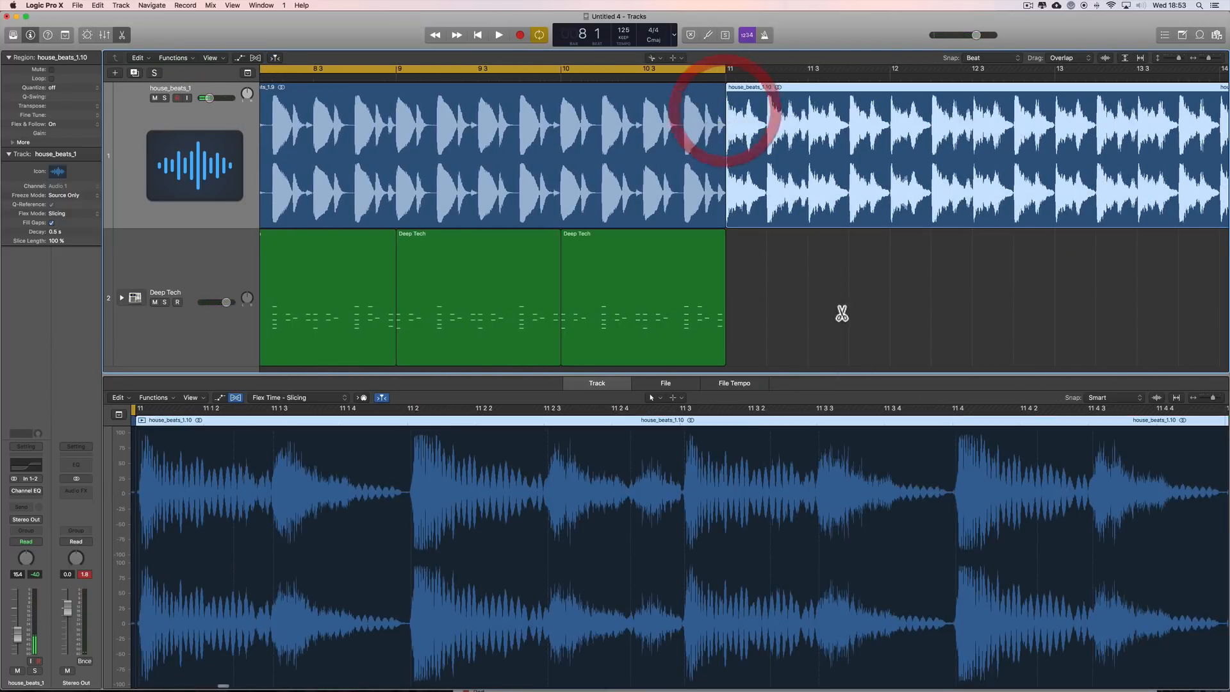
# Switch back to the Pointer tool and move the split-off house_beats_1 region from bar 11 to bar 12.
pyautogui.rightClick(839, 305)
pyautogui.click(847, 307)
pyautogui.hscroll(4, 768, 101)
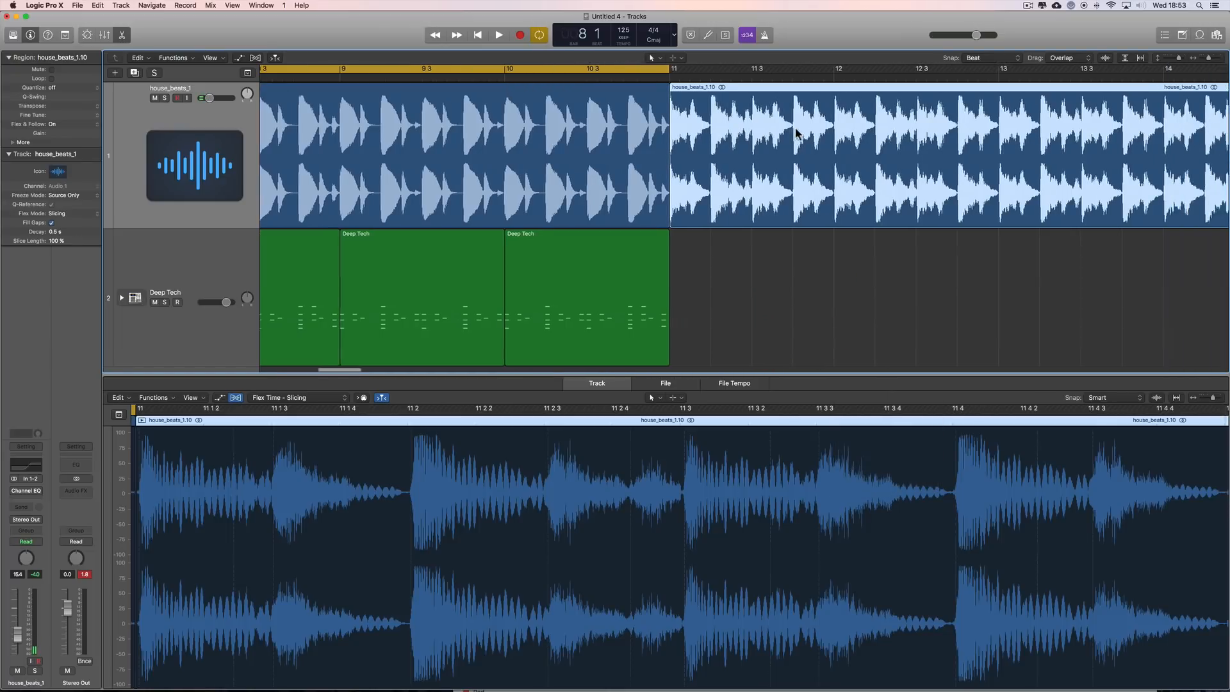
pyautogui.moveTo(679, 89); pyautogui.dragTo(856, 95)
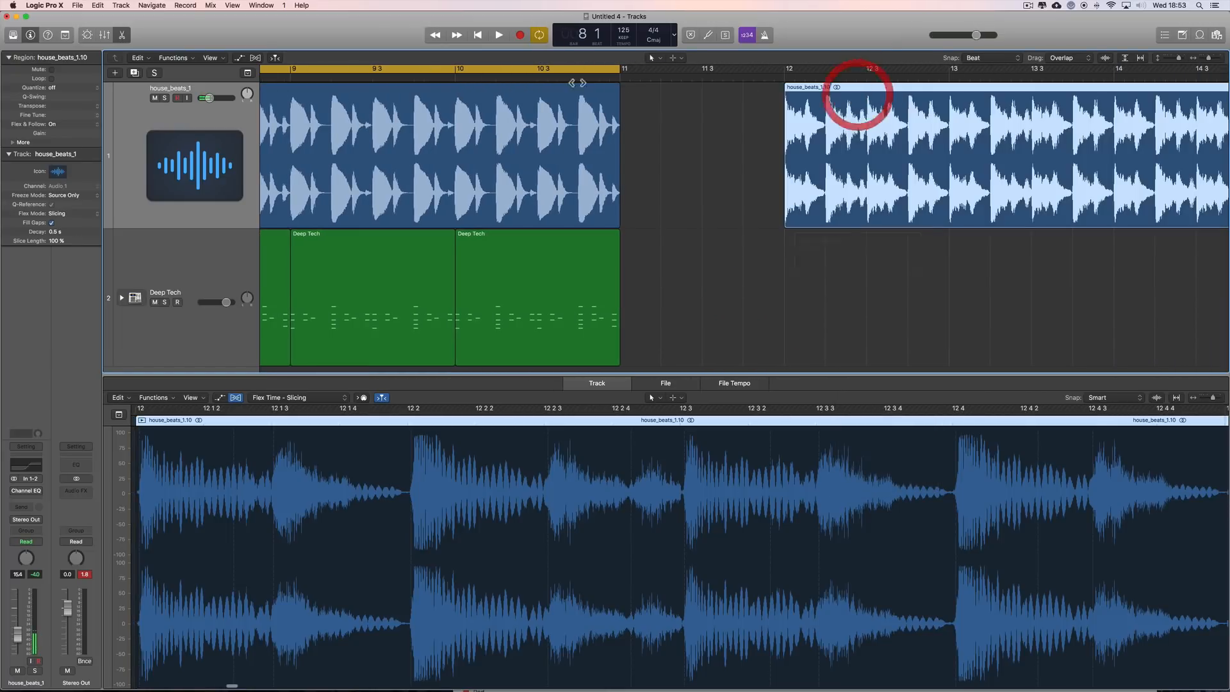
# Set the cycle range from bar 12 to bar 16 and play it while raising the house_beats_1 volume to about -3.4 dB.
pyautogui.moveTo(474, 68); pyautogui.dragTo(1165, 103)
pyautogui.moveTo(1209, 57); pyautogui.dragTo(1208, 57)
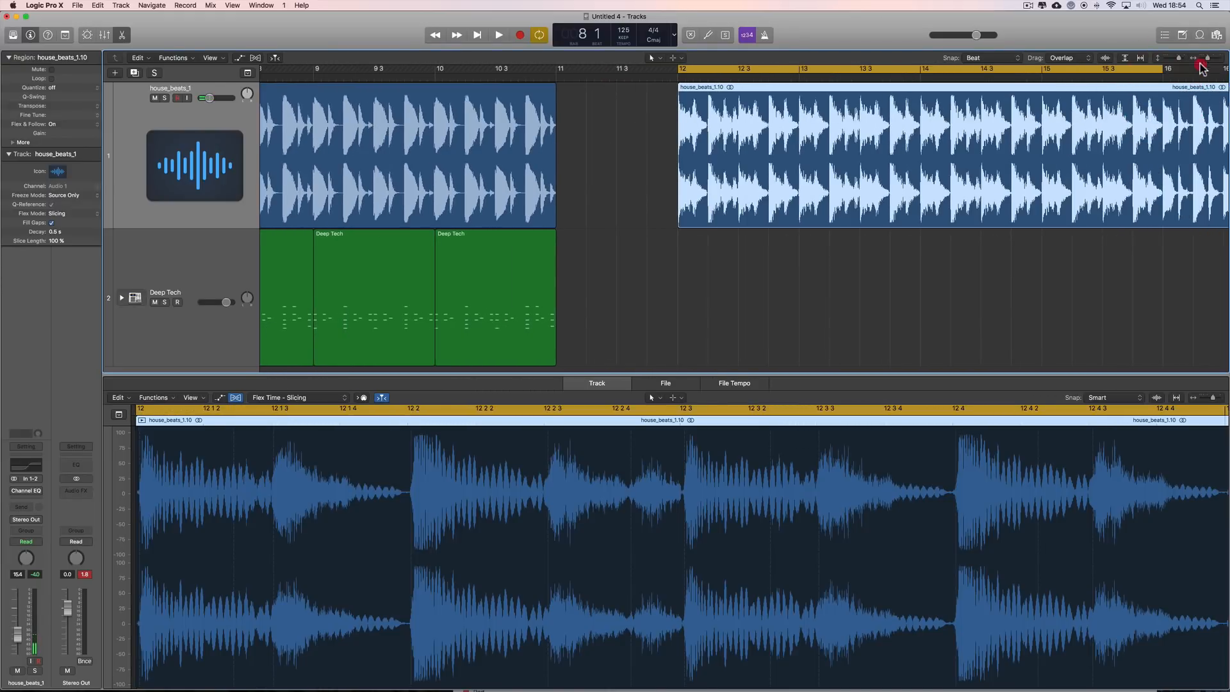
pyautogui.hscroll(5, 1048, 191)
pyautogui.press('space')
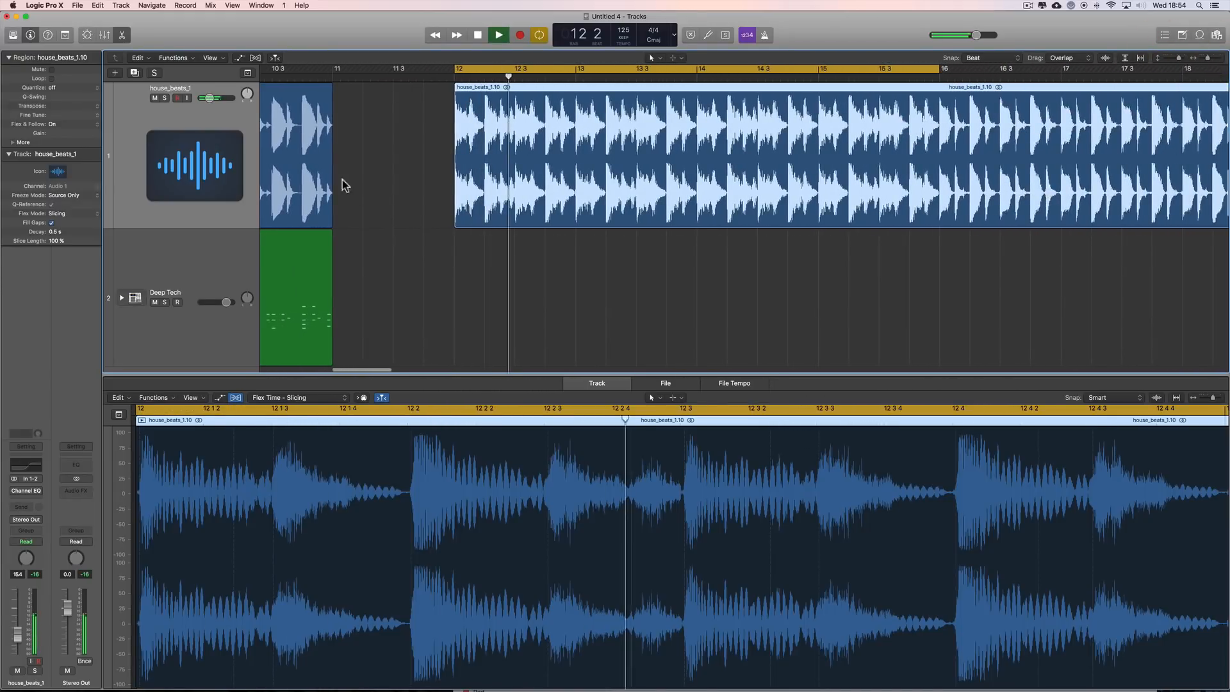
pyautogui.moveTo(211, 98); pyautogui.dragTo(246, 102)
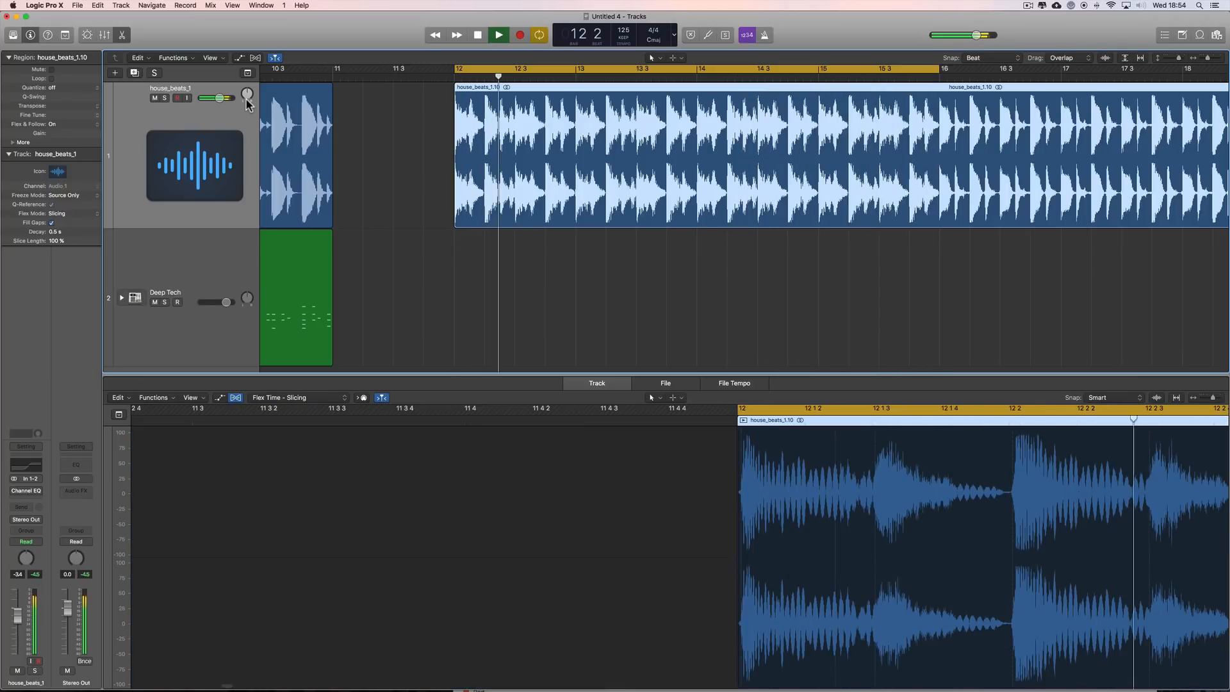
pyautogui.press('space')
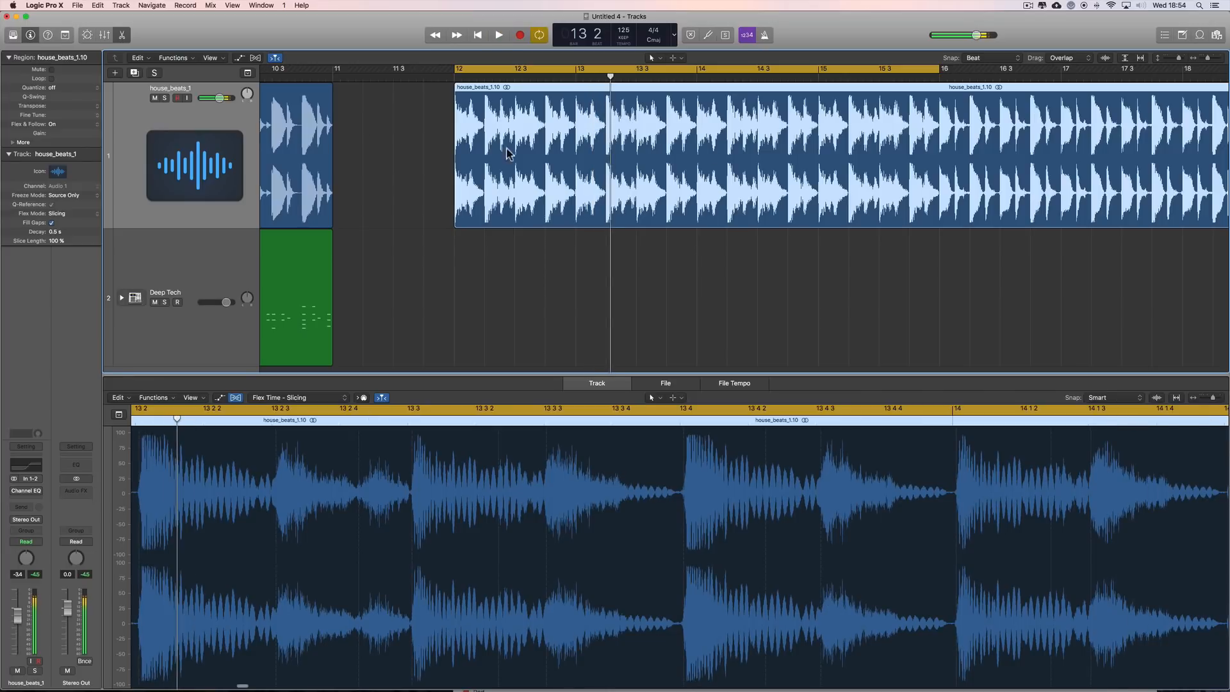
# Play house_beats_1 from bar 12 and examine its waveform beat by beat.
pyautogui.click(1220, 58)
pyautogui.click(1219, 59)
pyautogui.hscroll(-4, 748, 194)
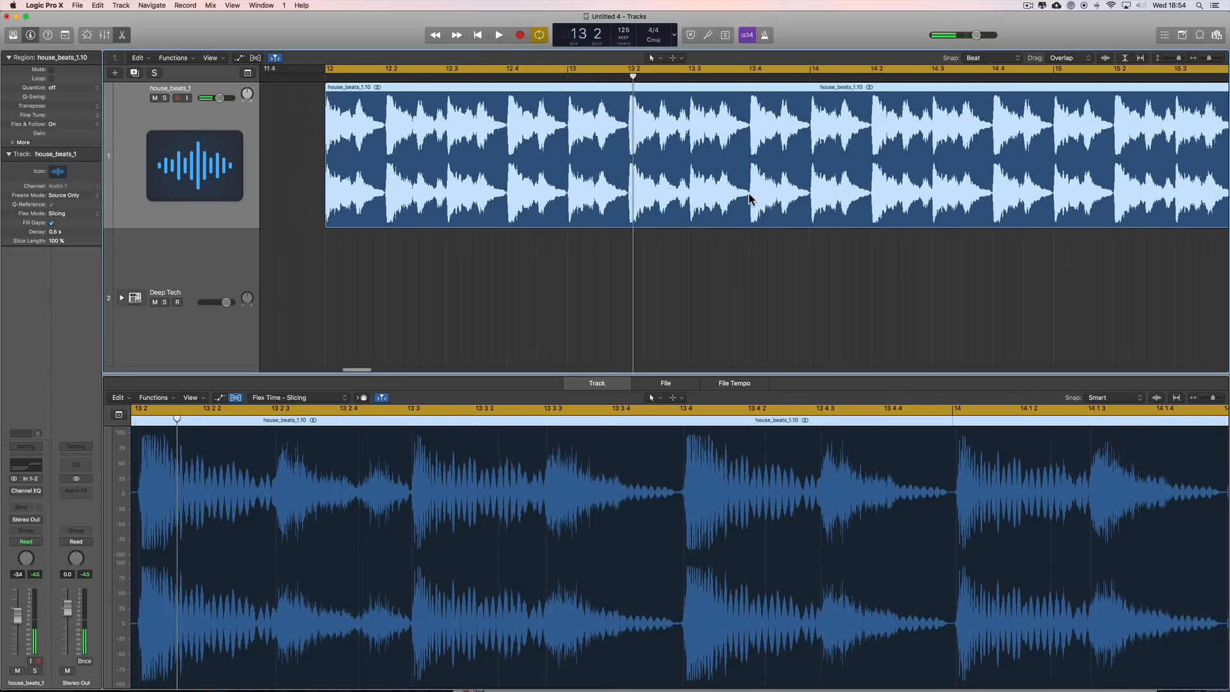
pyautogui.click(1221, 61)
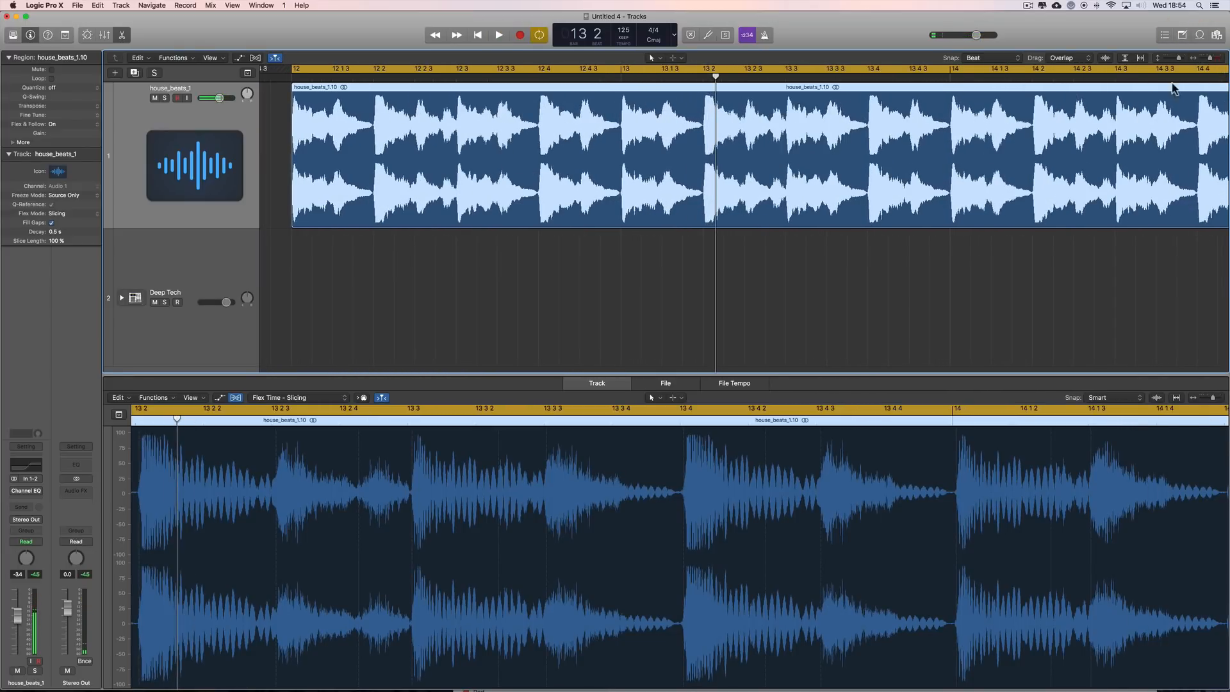
pyautogui.hscroll(-5, 710, 261)
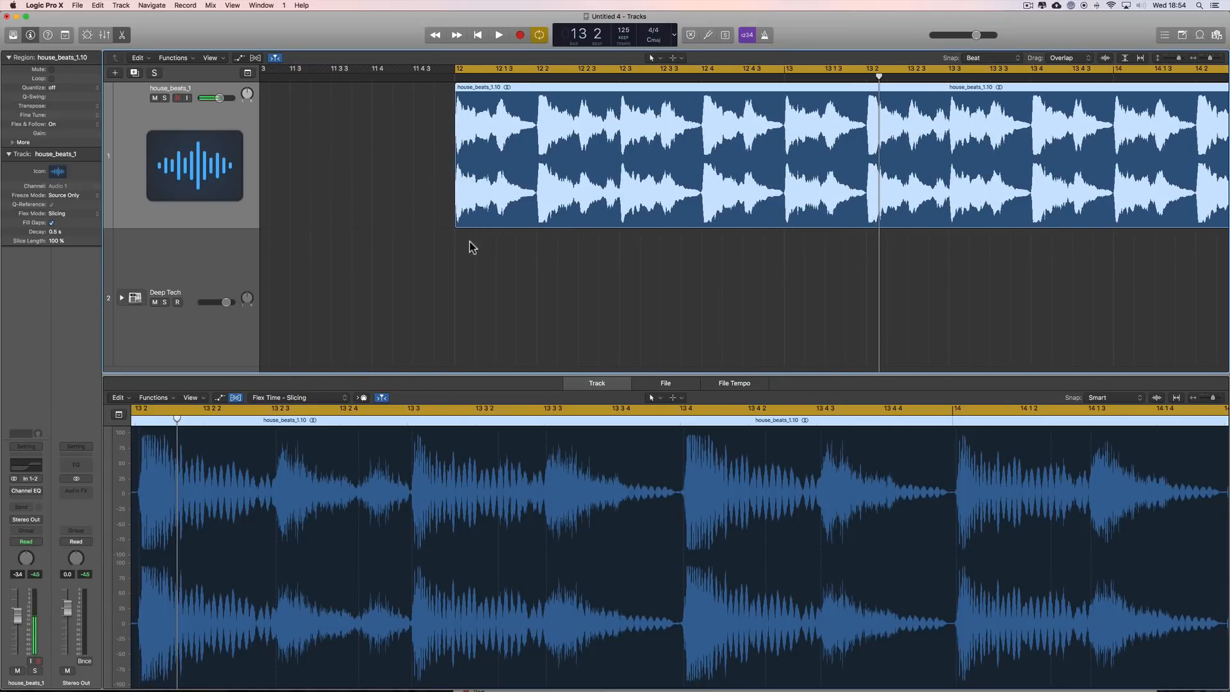
pyautogui.press('space')
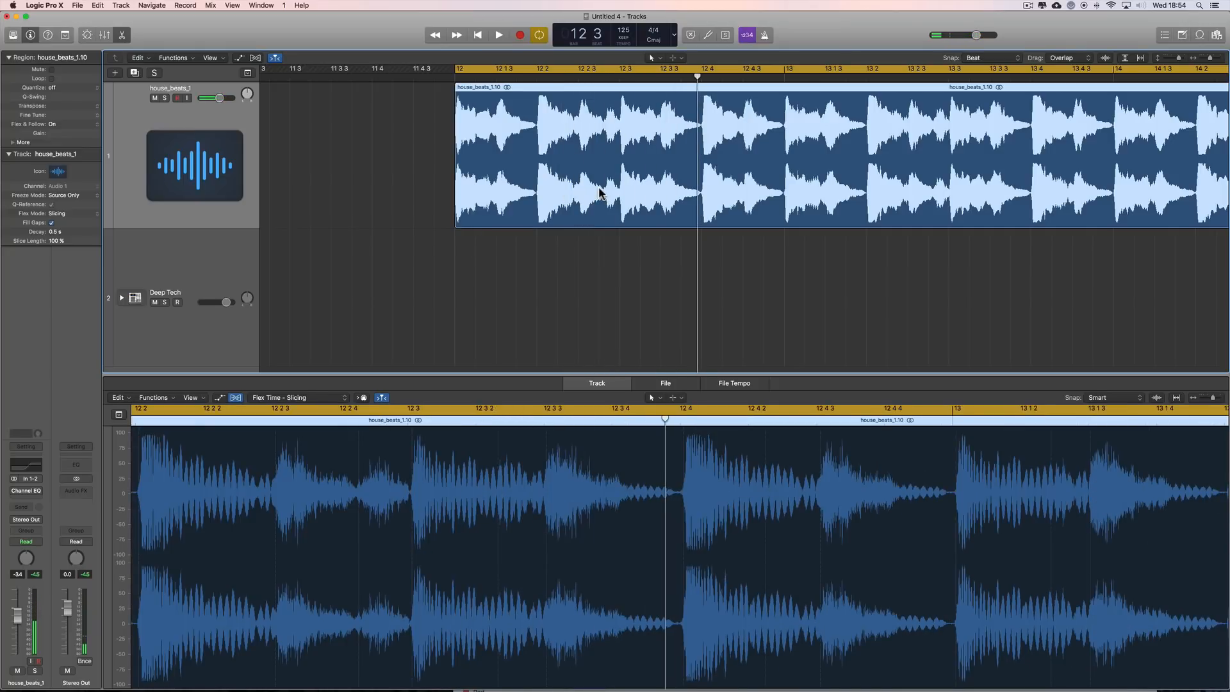
pyautogui.press('space')
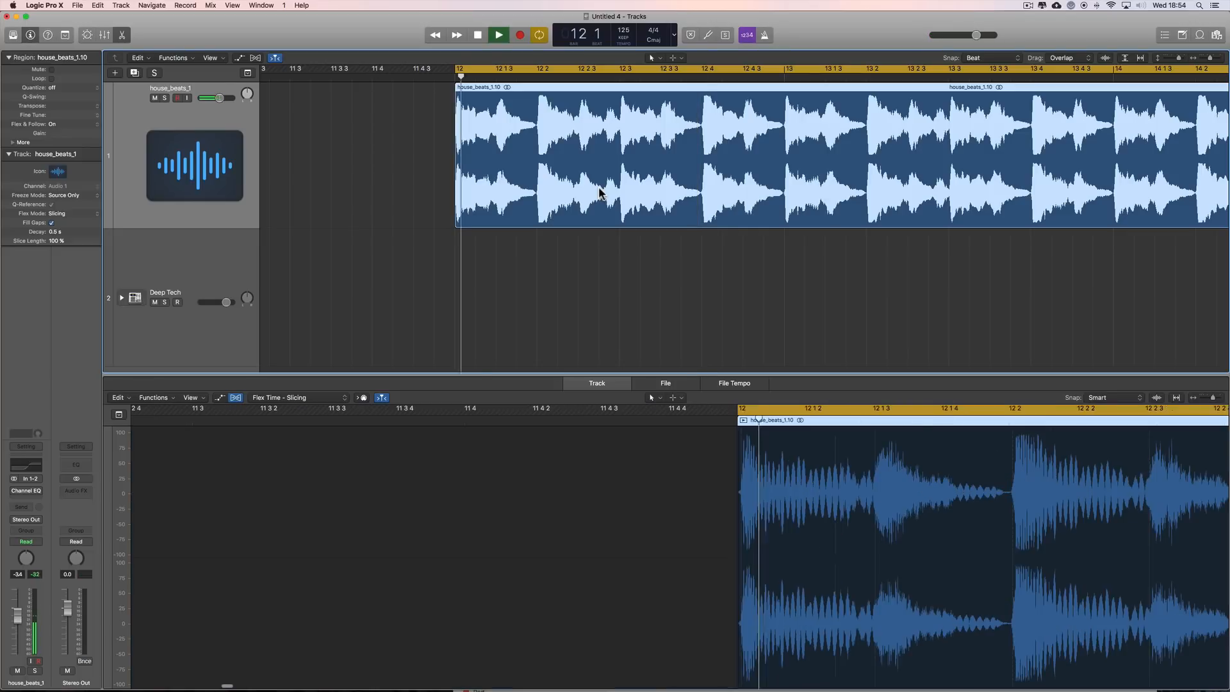
# Create an empty one-bar region on the Deep Tech track at bar 12 with the Pencil tool.
pyautogui.rightClick(478, 275)
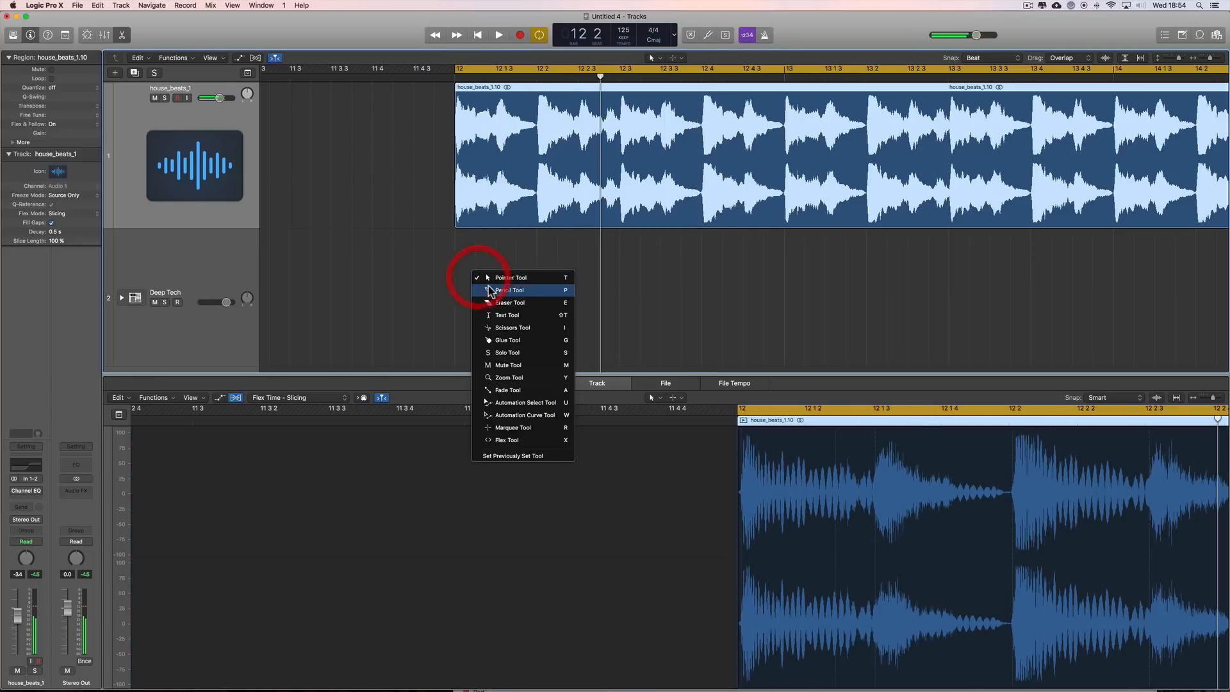
pyautogui.click(480, 290)
pyautogui.click(471, 282)
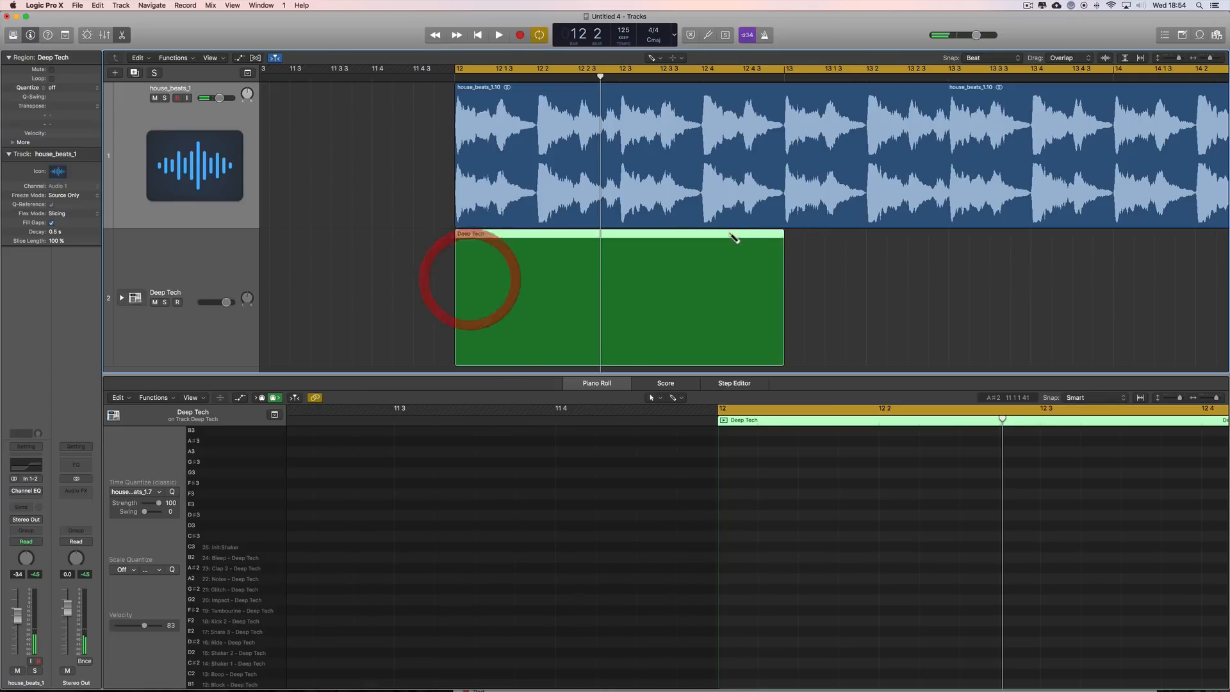
# Split house_beats_1 at bar 13 and set the cycle range to the new bar 12 Deep Tech region.
pyautogui.rightClick(814, 260)
pyautogui.click(815, 275)
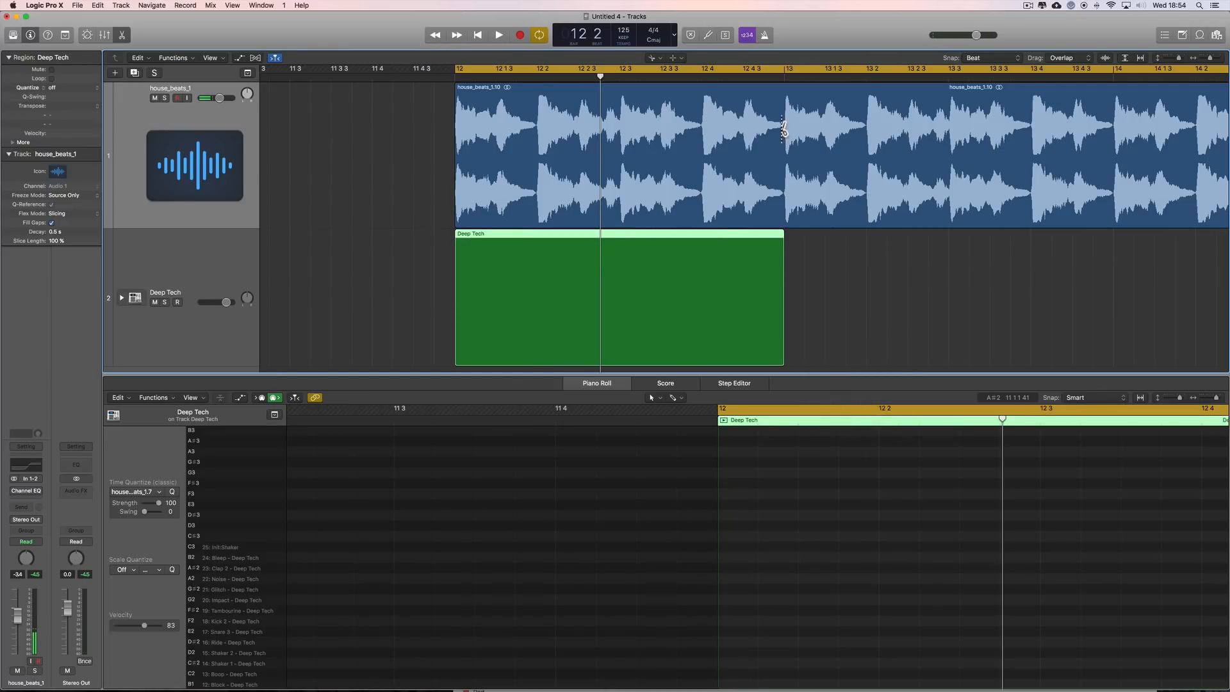
pyautogui.click(784, 125)
pyautogui.rightClick(847, 277)
pyautogui.click(760, 273)
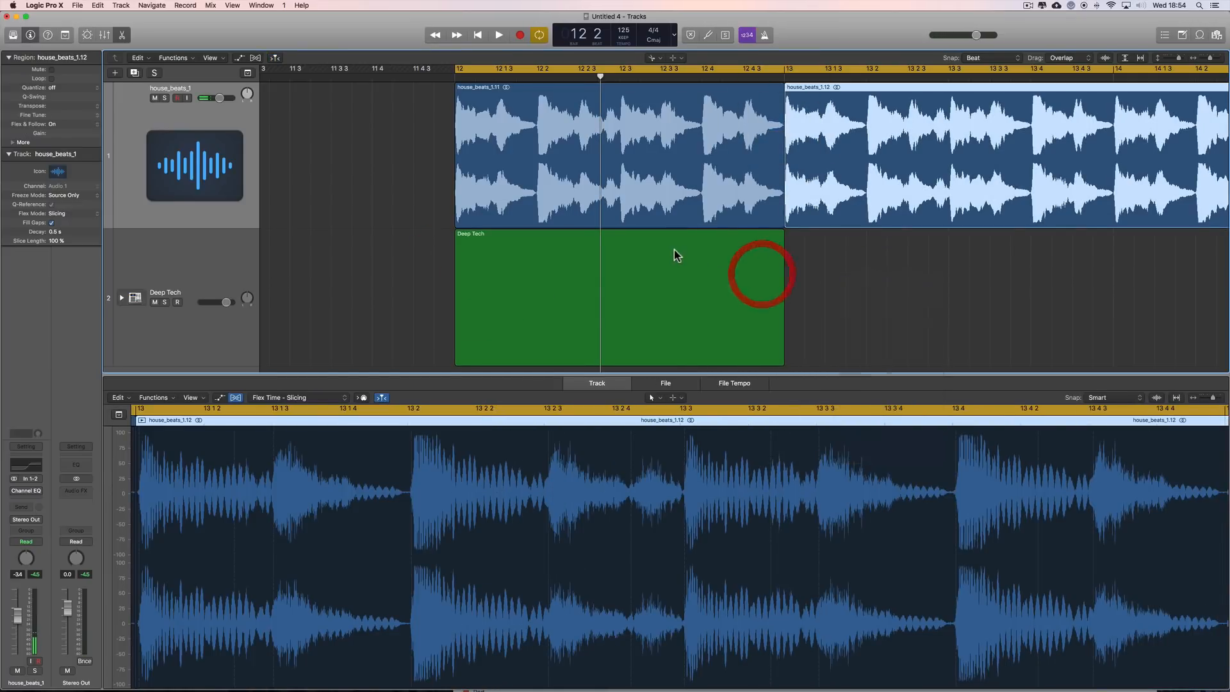
pyautogui.press('super+u')
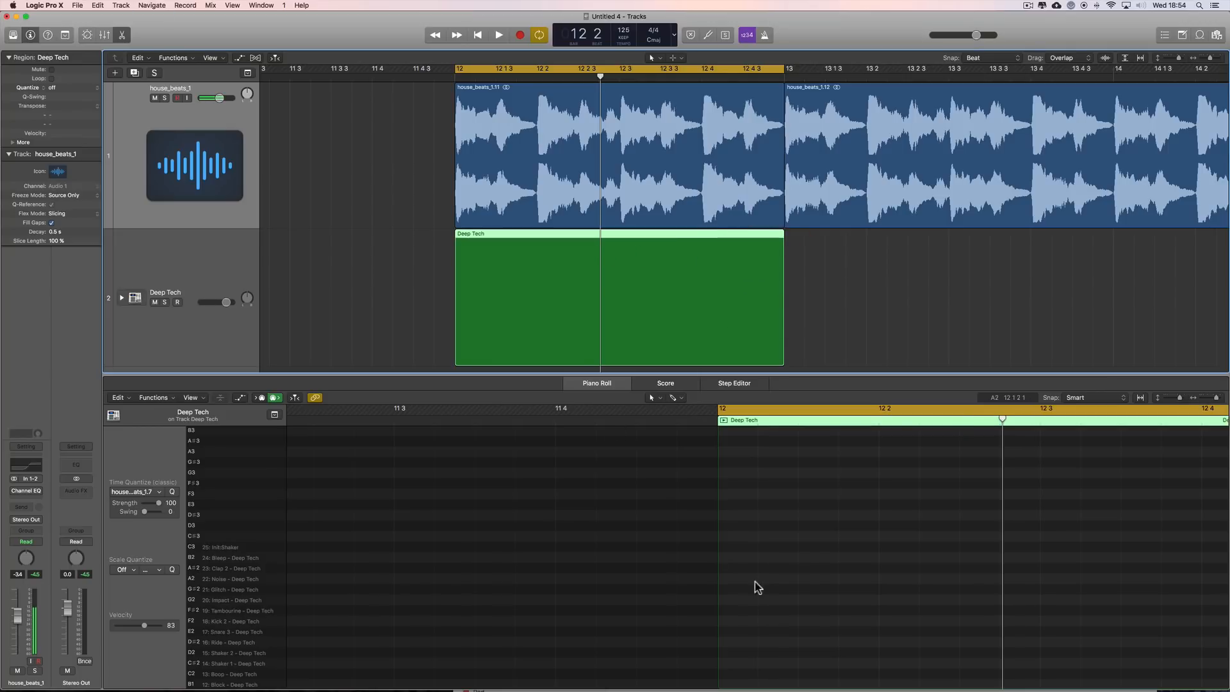
# Pencil in Kick 1 notes on all four beats of bar 12 and set their velocity to 105.
pyautogui.hscroll(10, 758, 587)
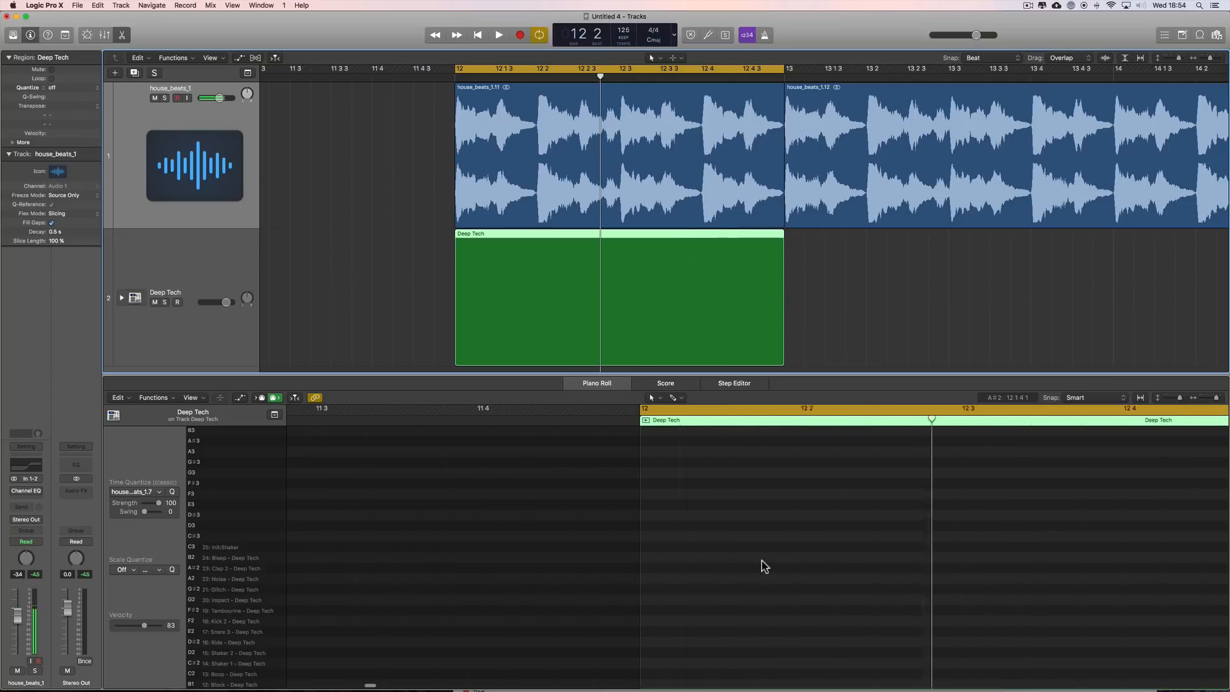
pyautogui.rightClick(531, 581)
pyautogui.click(540, 591)
pyautogui.scroll(-5, 366, 632)
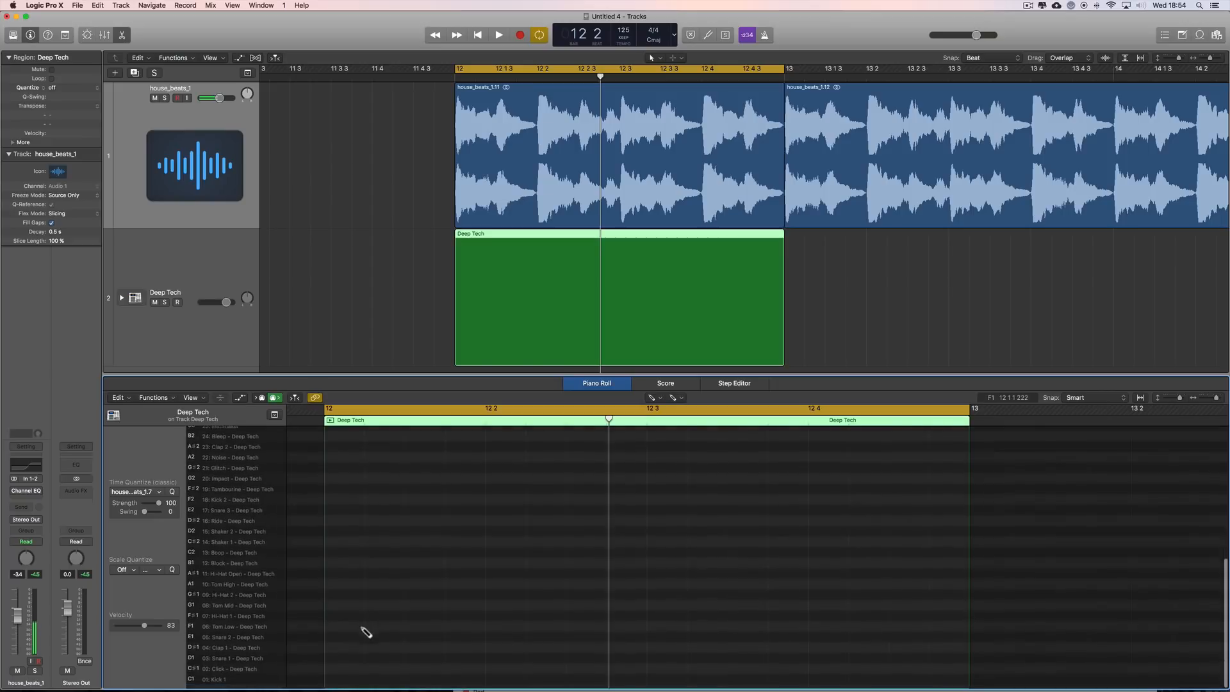
pyautogui.click(332, 683)
pyautogui.click(493, 683)
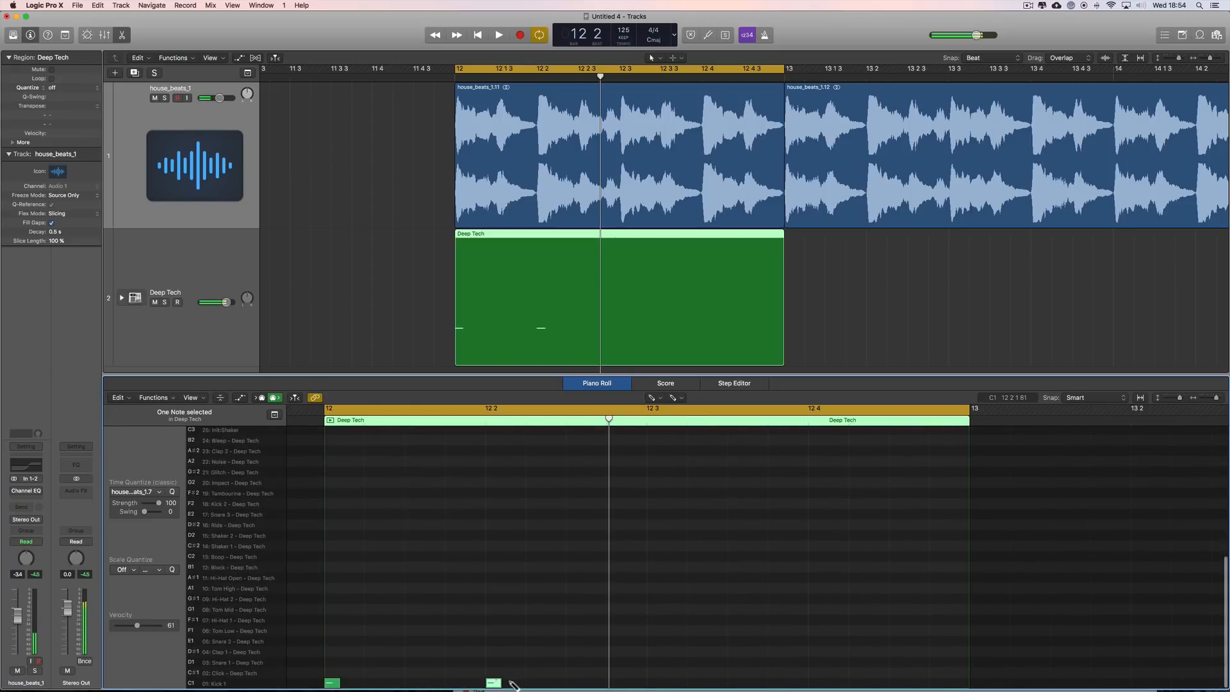
pyautogui.click(655, 684)
pyautogui.click(816, 683)
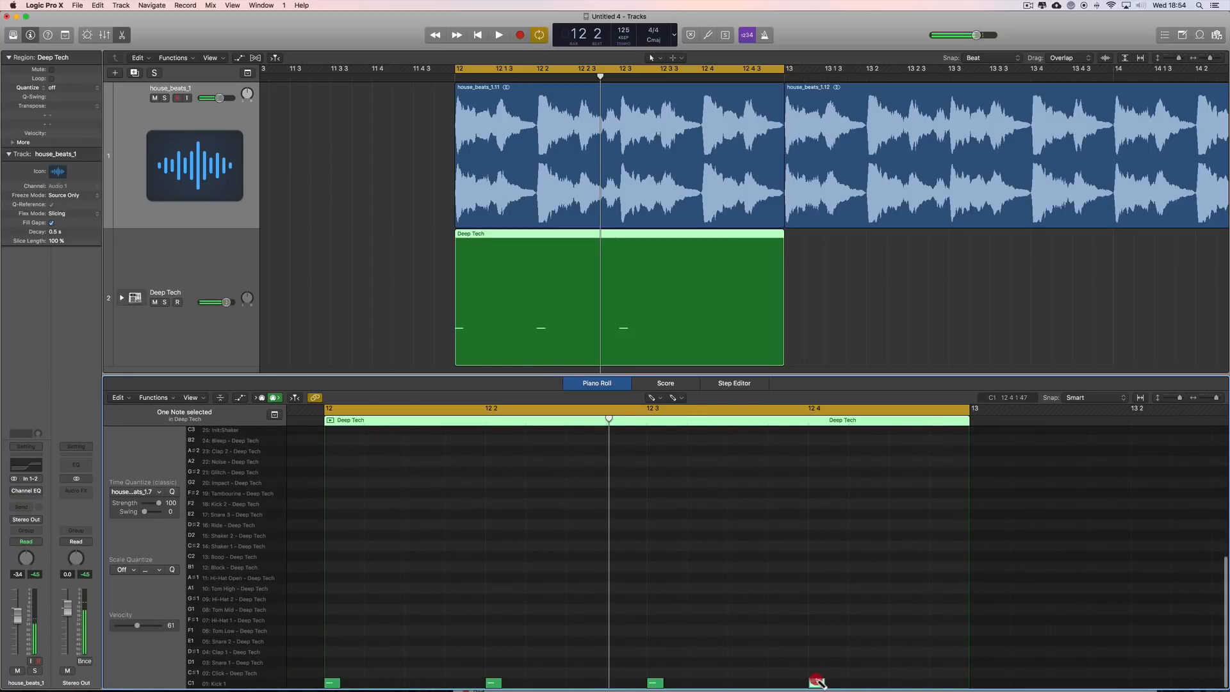
pyautogui.click(223, 685)
pyautogui.moveTo(137, 626); pyautogui.dragTo(156, 626)
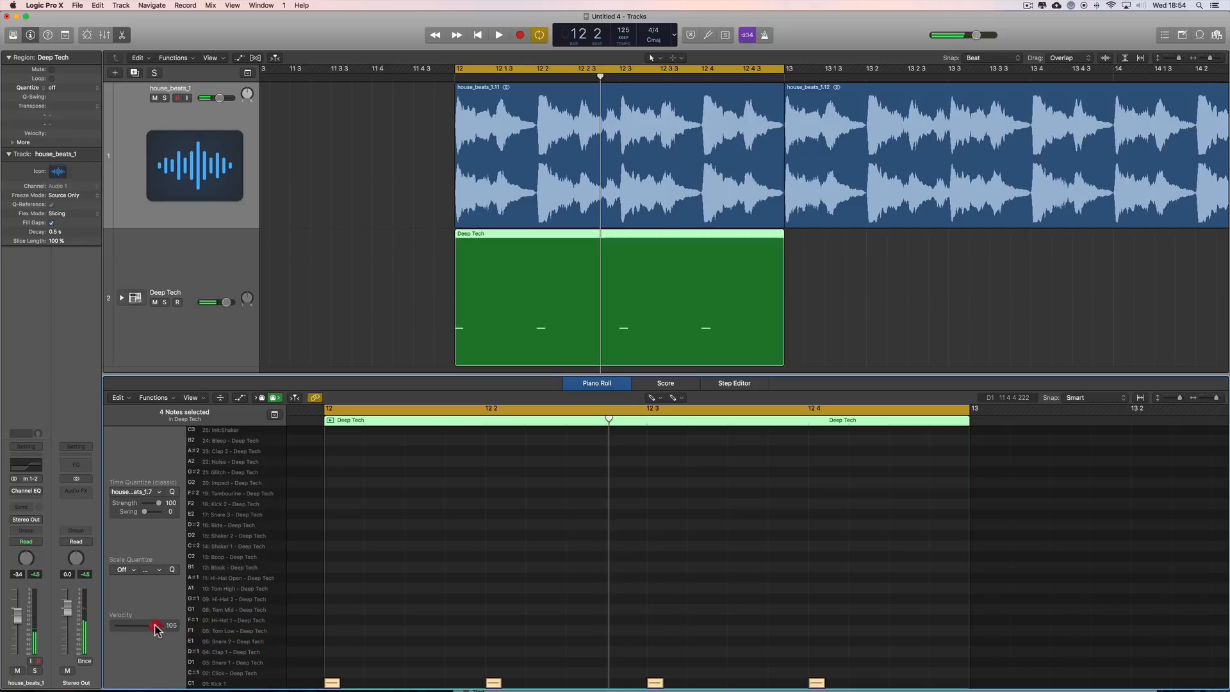
# Pencil in Hi-Hat Open notes on the offbeat after each of the four beats in bar 12, and play the pattern.
pyautogui.click(413, 577)
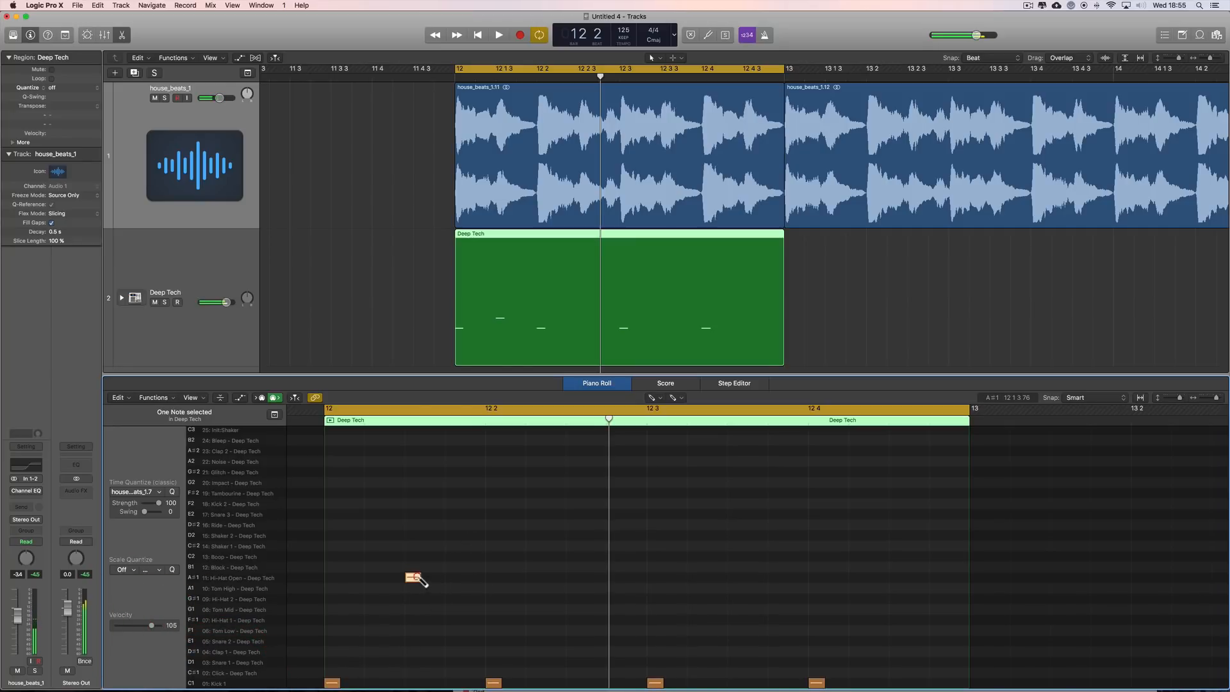
pyautogui.click(574, 577)
pyautogui.click(736, 577)
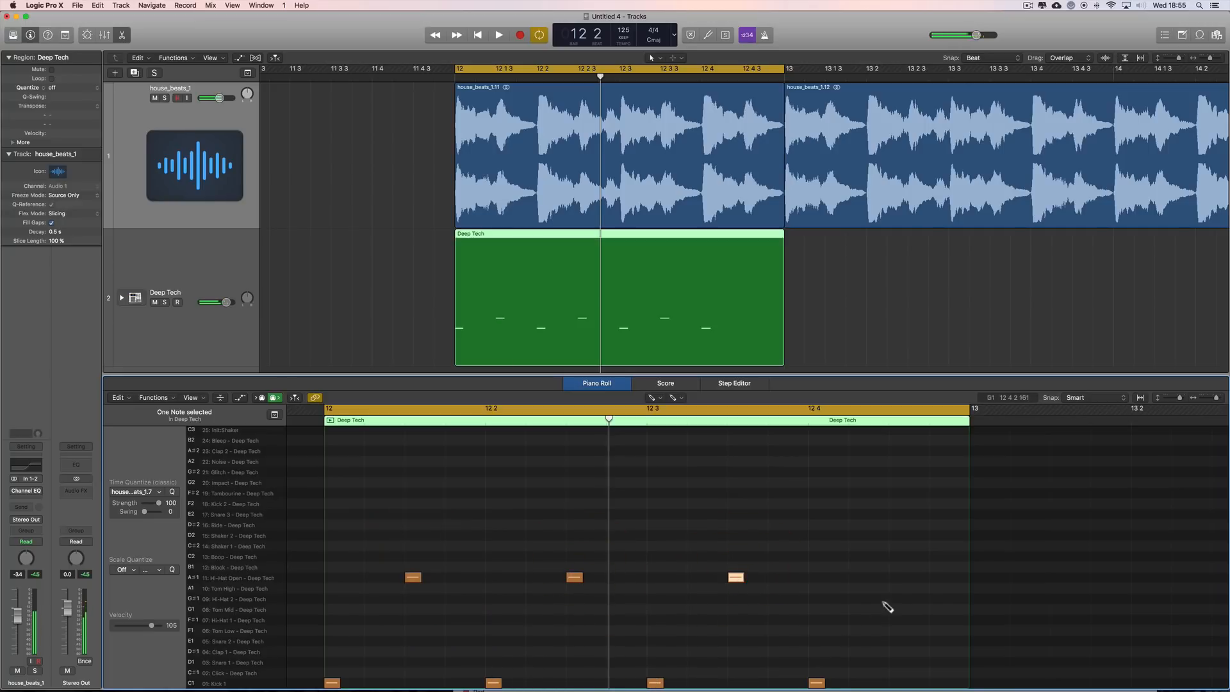
pyautogui.click(898, 577)
pyautogui.press('space')
pyautogui.press('space')
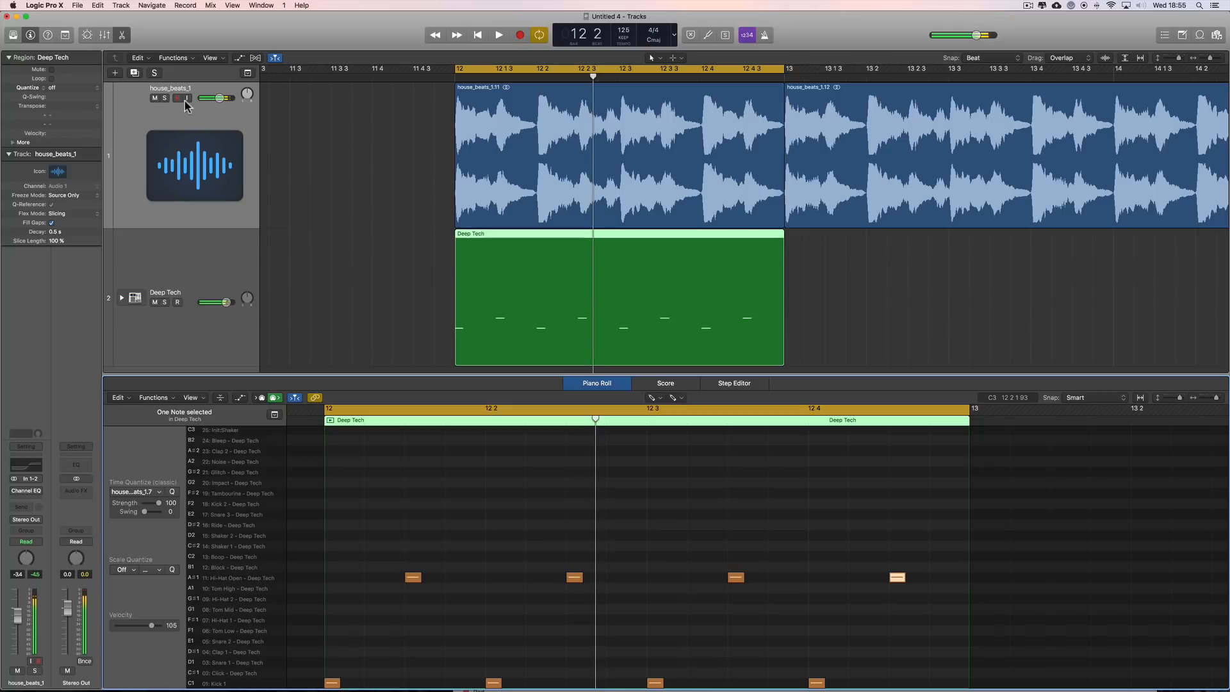
# Lower the house_beats_1 track's volume to about -11.3 dB and play bar 12 against the Deep Tech notes.
pyautogui.moveTo(218, 101); pyautogui.dragTo(212, 99)
pyautogui.press('space')
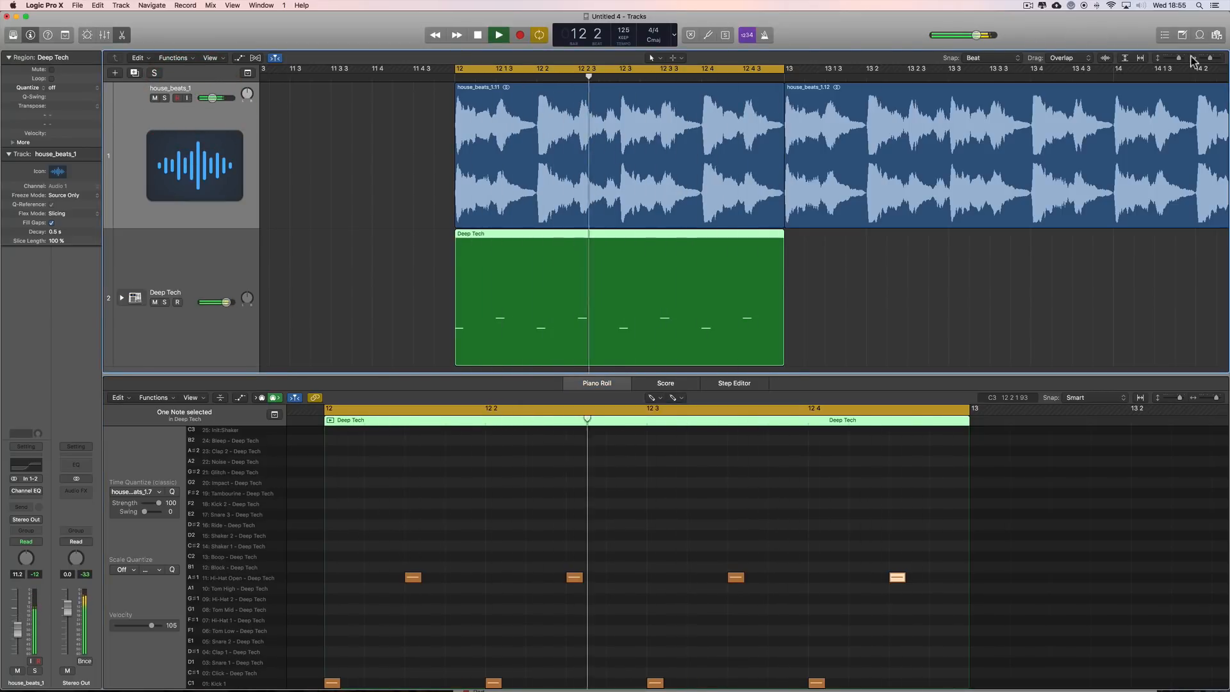
pyautogui.click(1218, 61)
pyautogui.press('space')
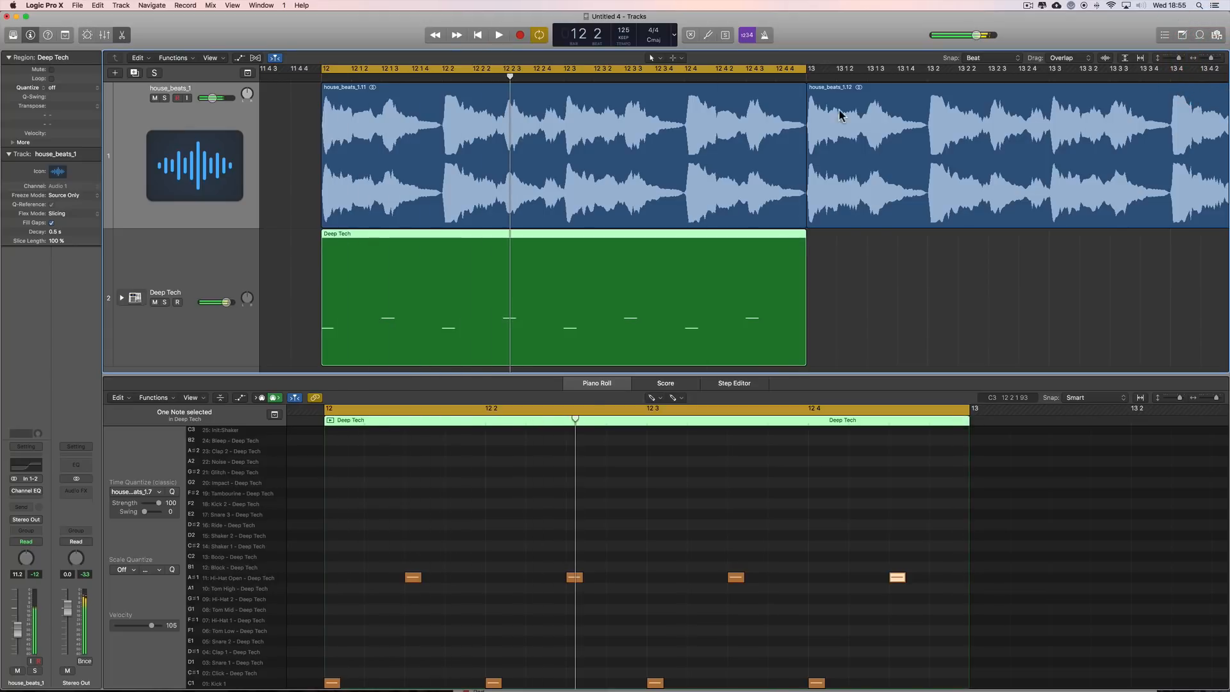
# Place the playhead on the small hit near 12 1 2 in house_beats_1 and play from there up to beat 2.
pyautogui.hscroll(-3, 705, 129)
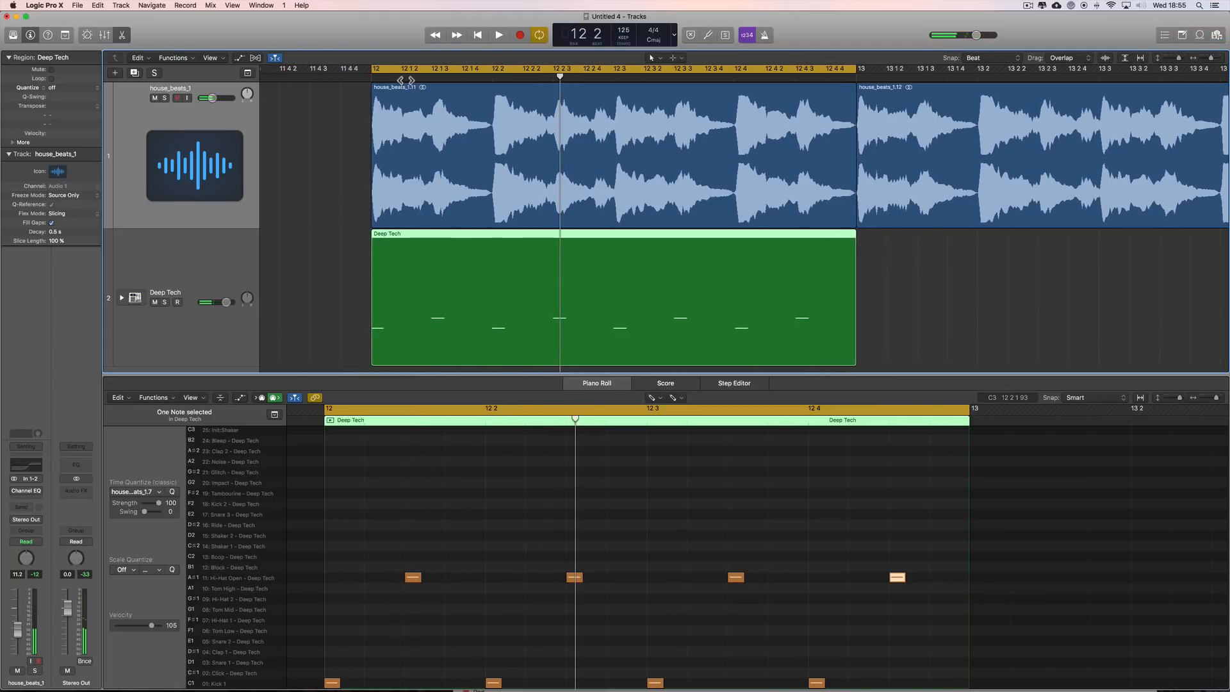
pyautogui.moveTo(406, 80); pyautogui.dragTo(411, 81)
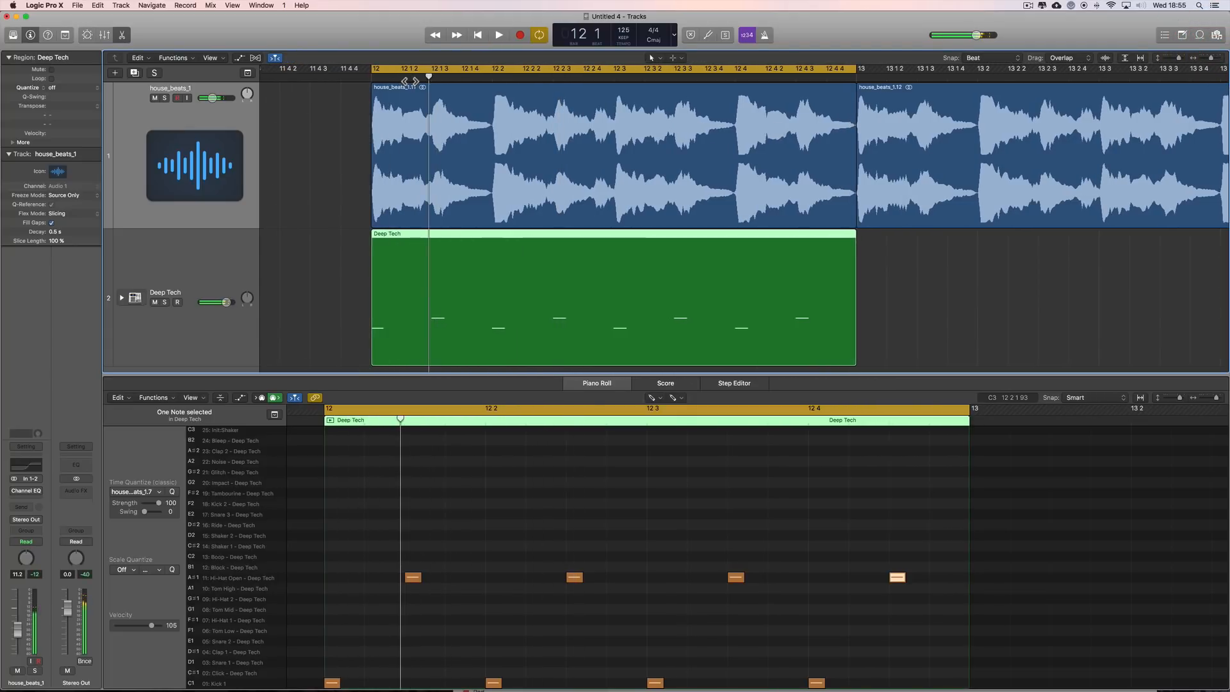
pyautogui.click(412, 77)
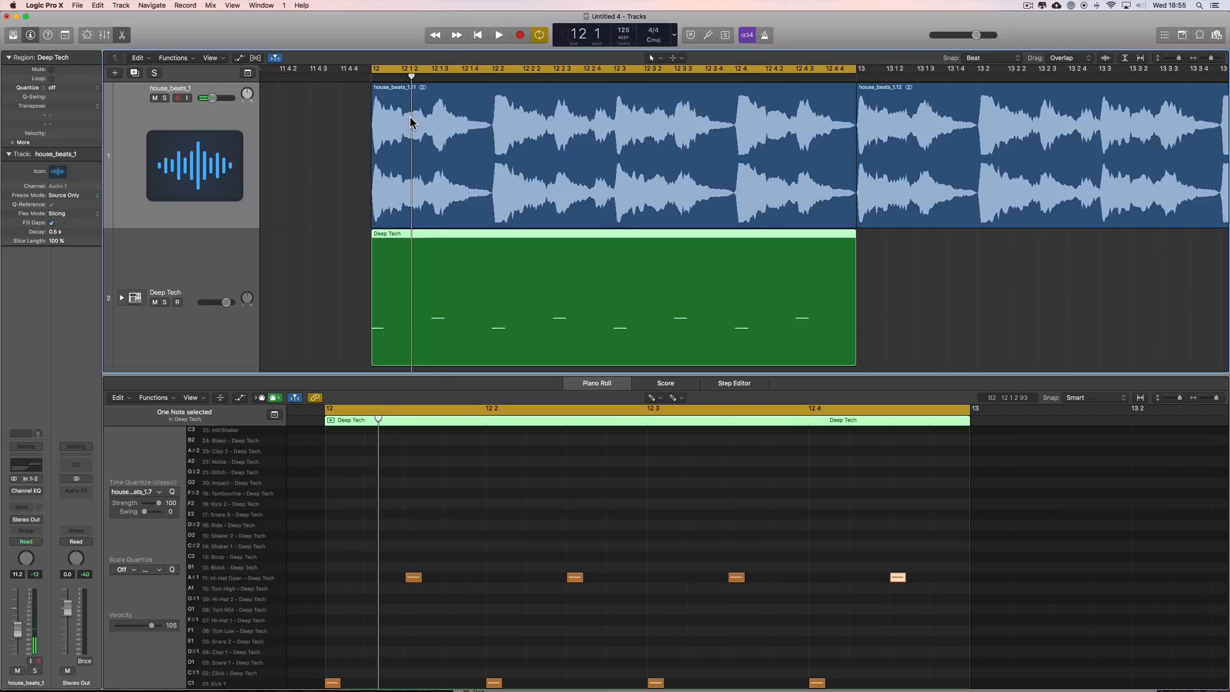
pyautogui.press('space')
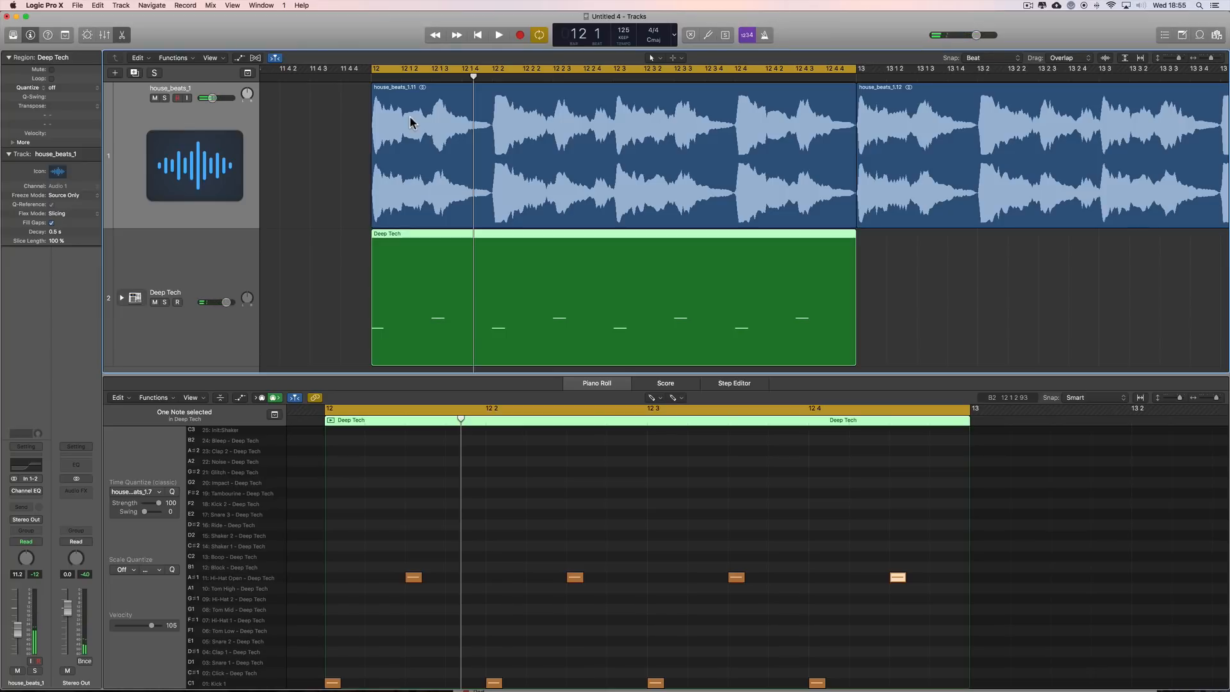
pyautogui.press('space')
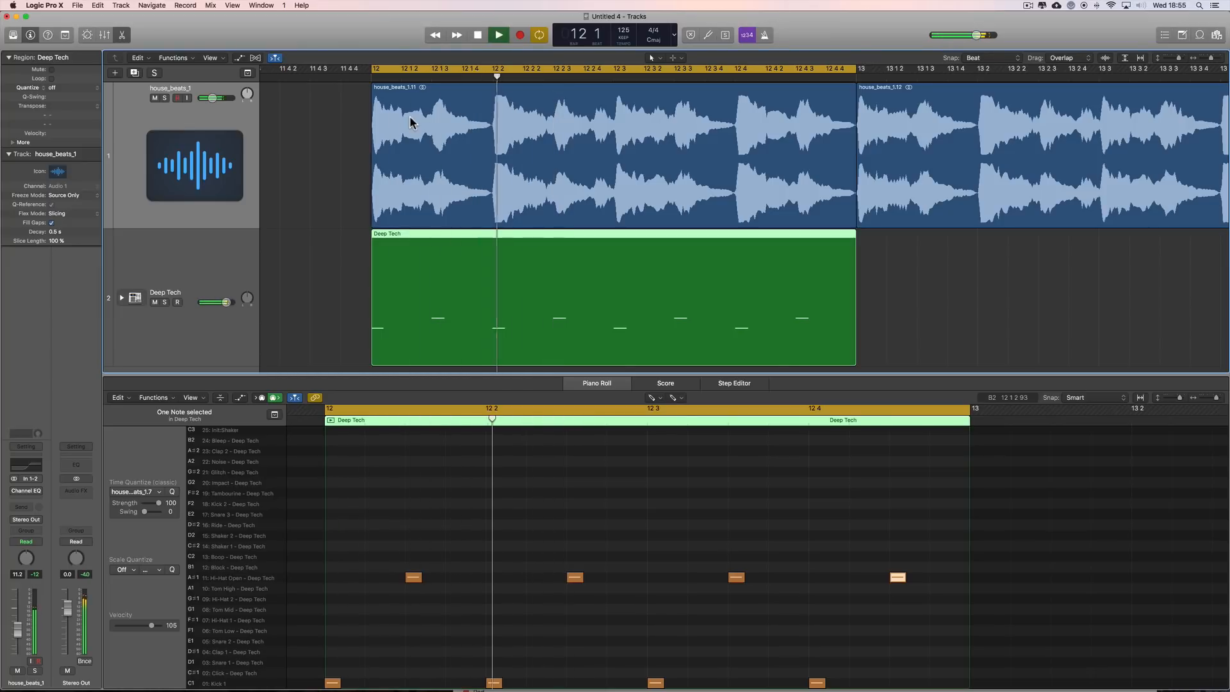
pyautogui.press('space')
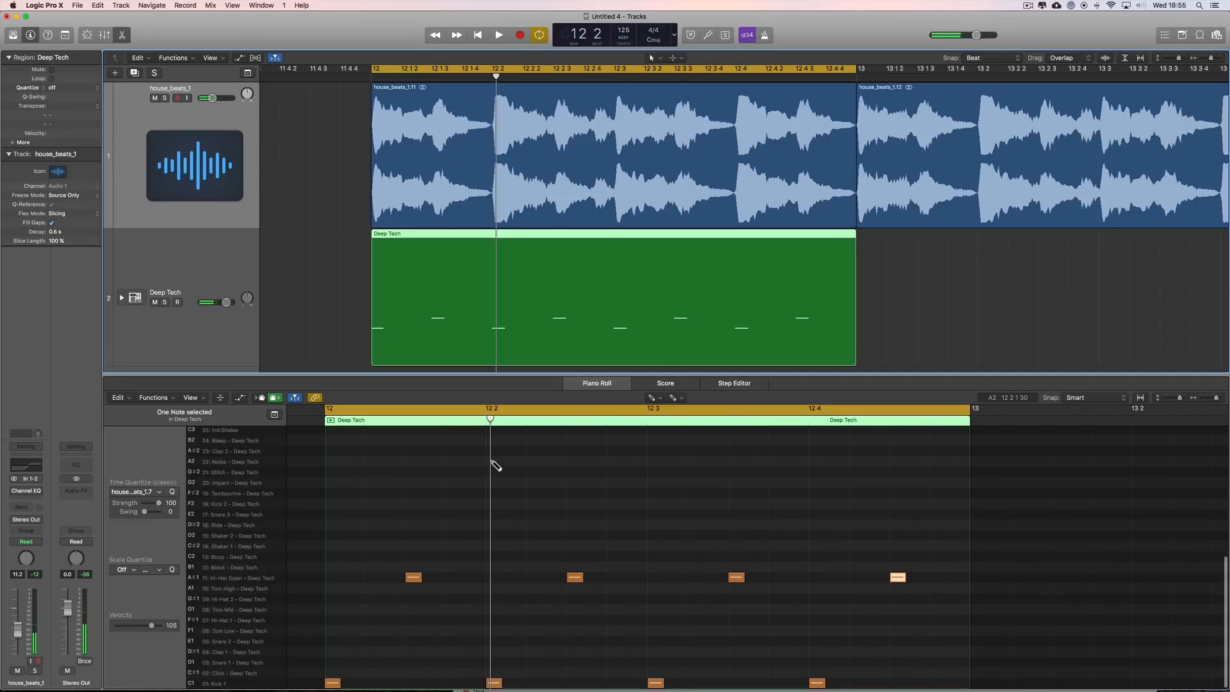
# Pencil in Clap 2 notes on beats 2 and 4 of bar 12 and play the pattern.
pyautogui.click(494, 451)
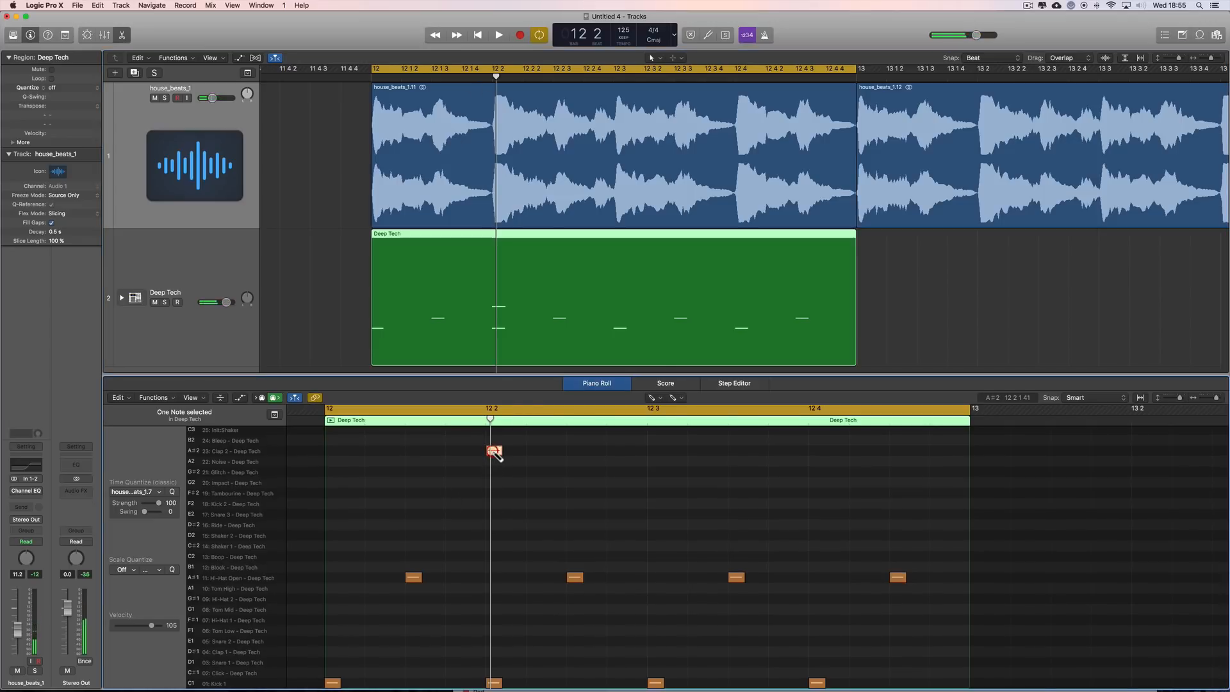
pyautogui.click(824, 451)
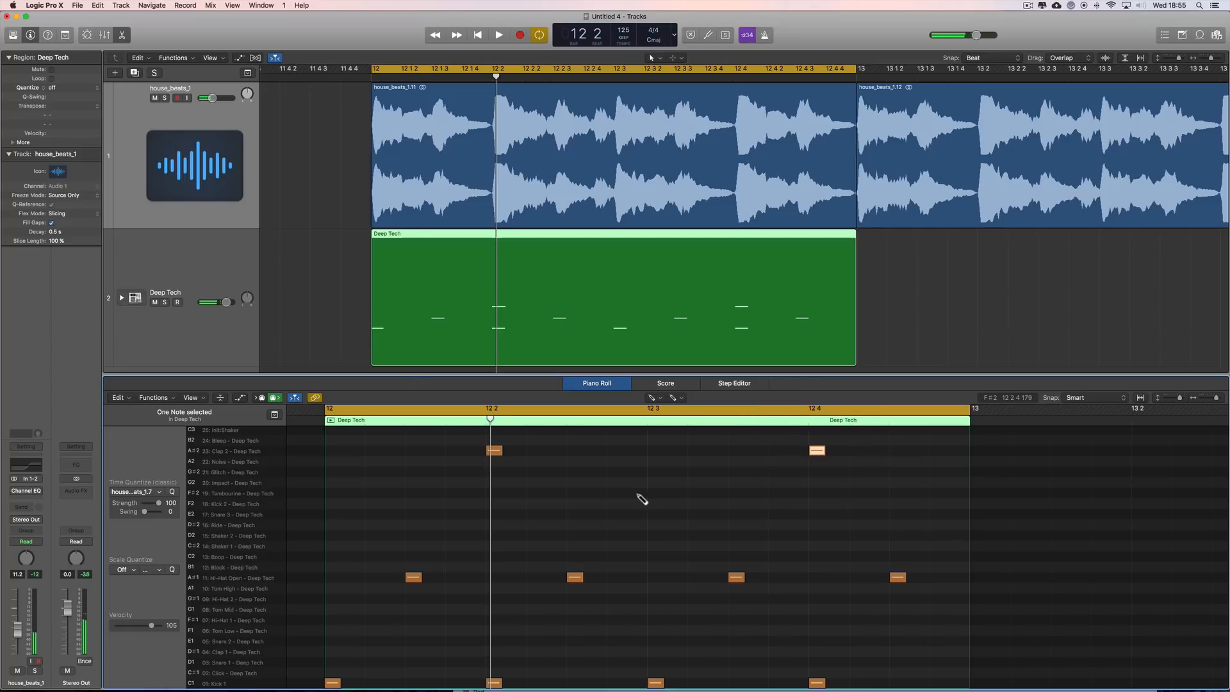
pyautogui.press('space')
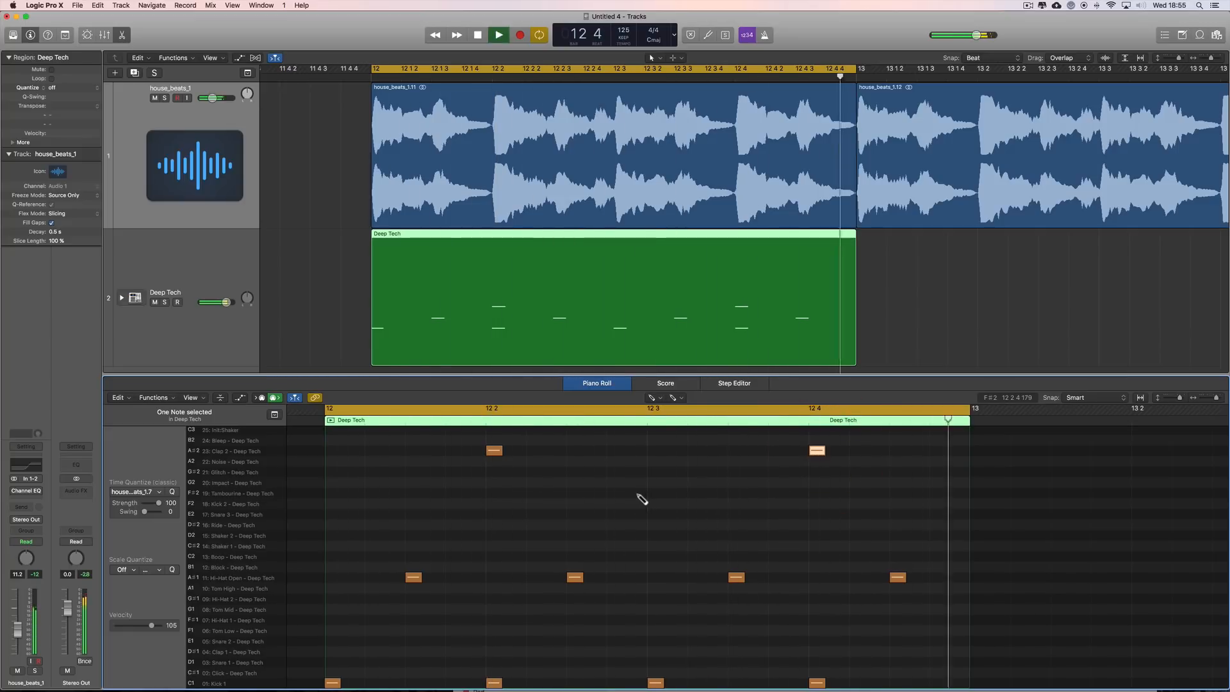
pyautogui.press('space')
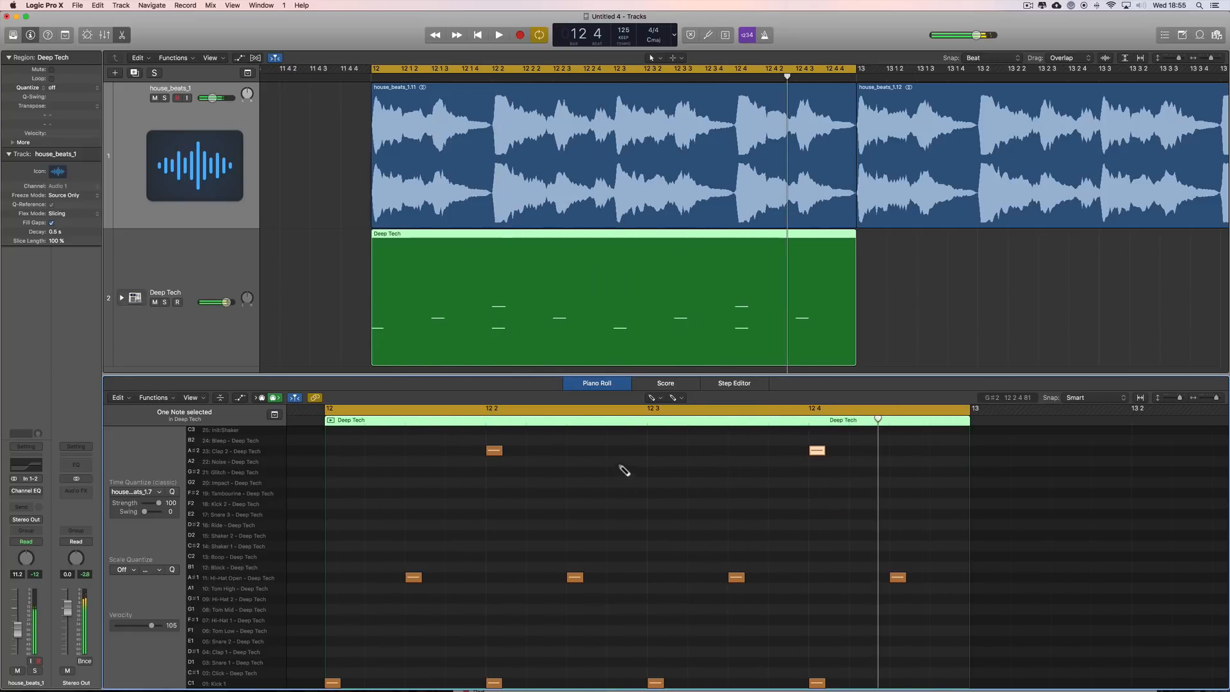
# Loop only the first beat of bar 12 and pencil in a Clap 2 note at the small hit near 12 1 2.
pyautogui.click(423, 71)
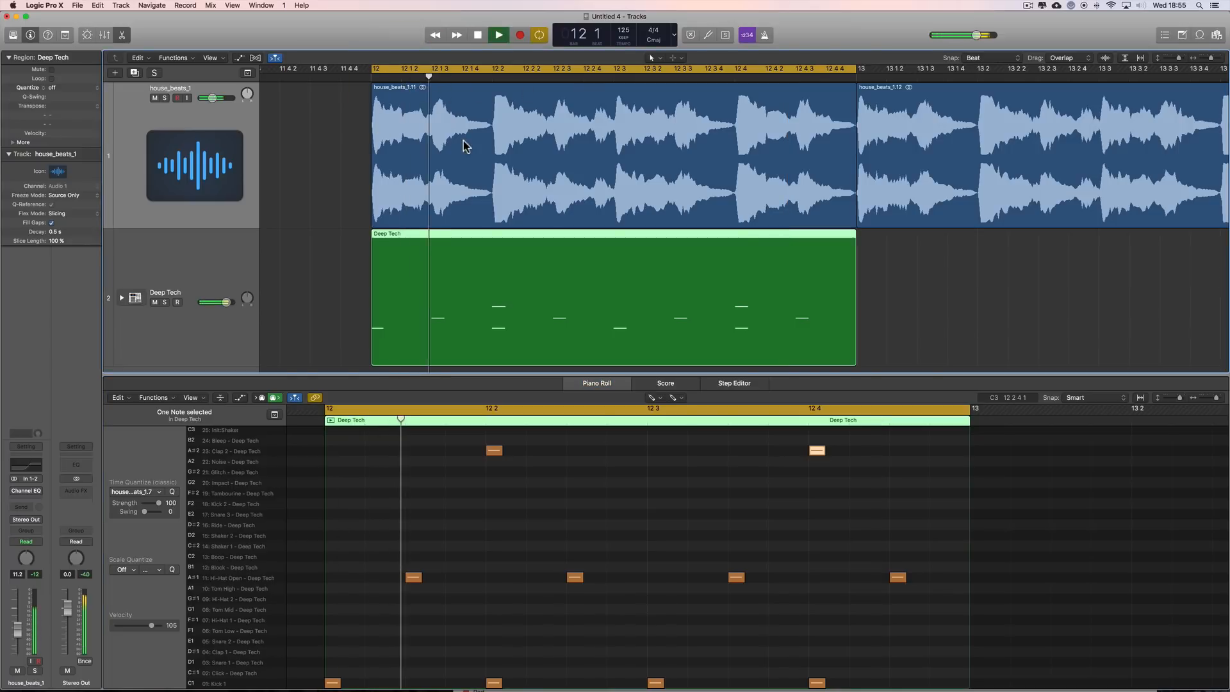
pyautogui.click(431, 70)
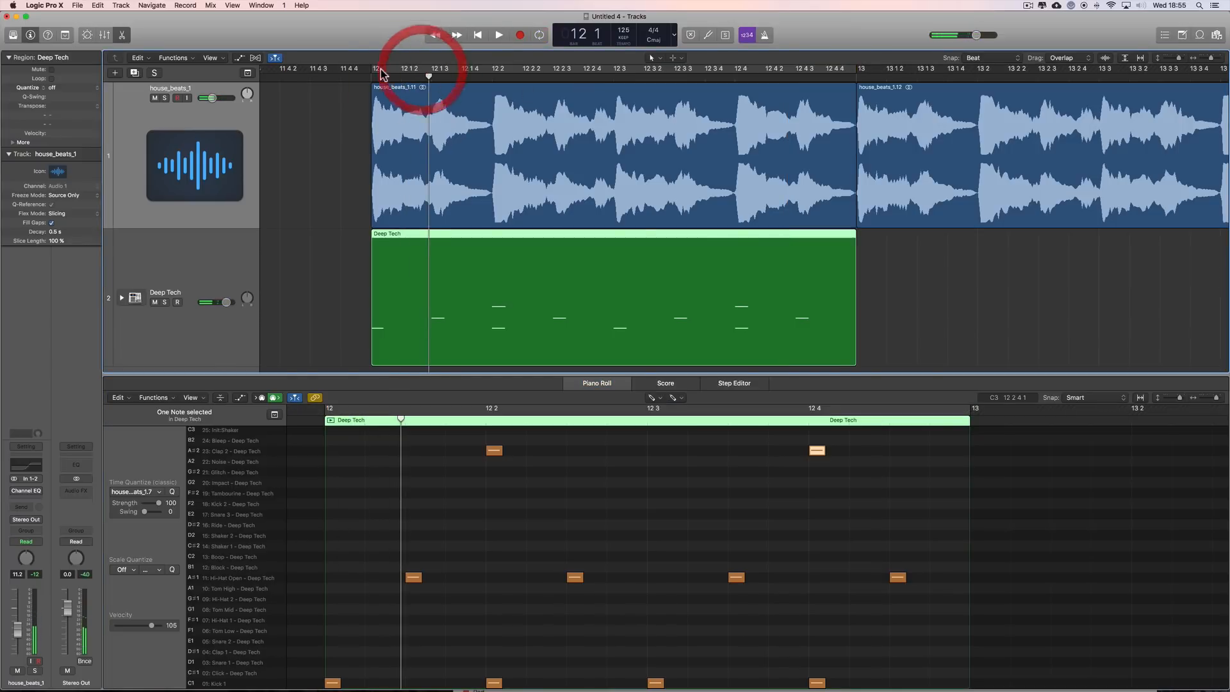
pyautogui.moveTo(375, 74); pyautogui.dragTo(493, 72)
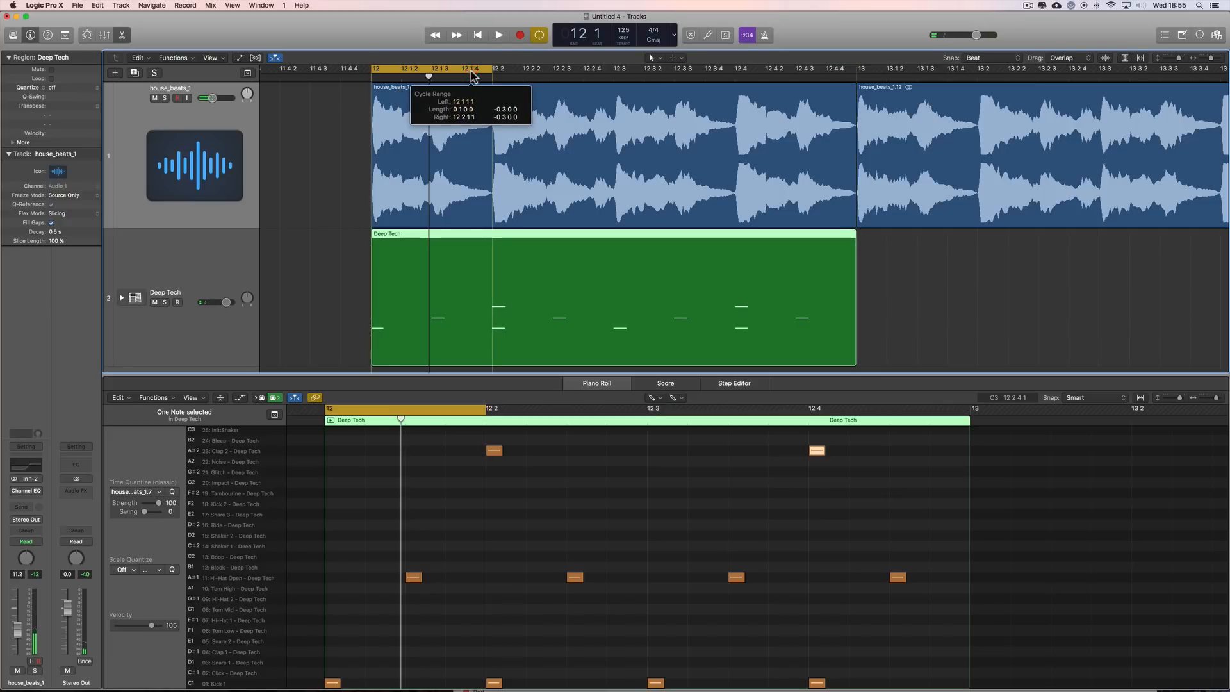
pyautogui.press('space')
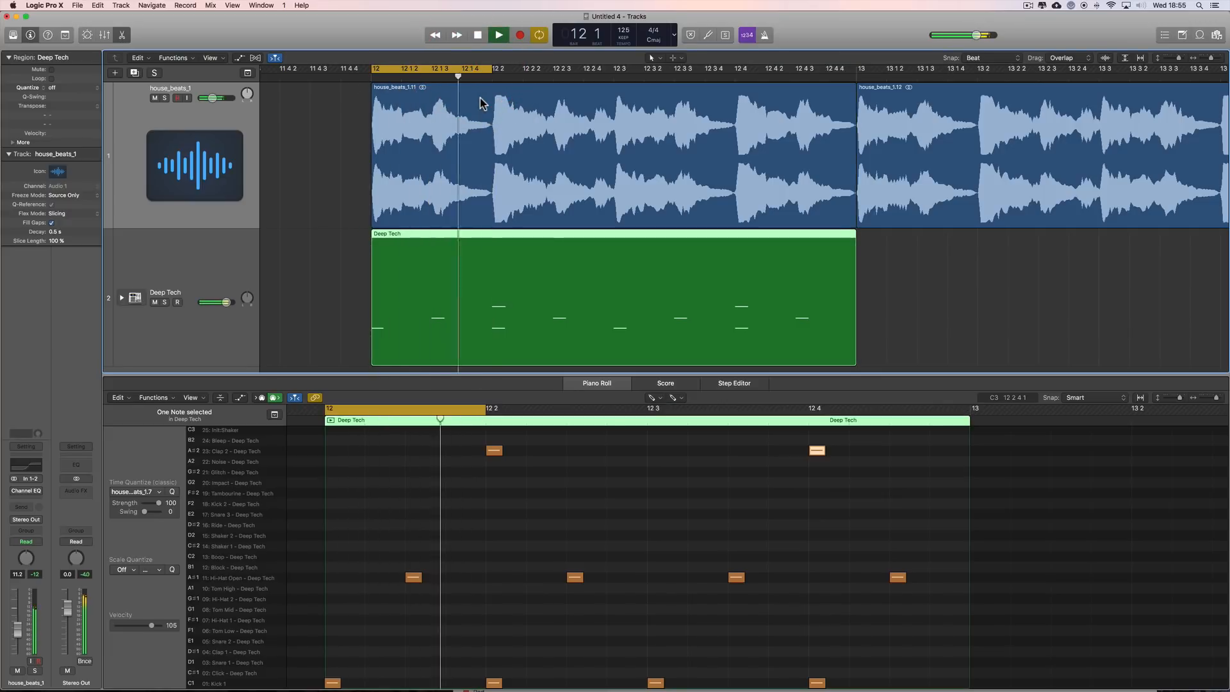
pyautogui.press('space')
pyautogui.press('space')
pyautogui.press('space')
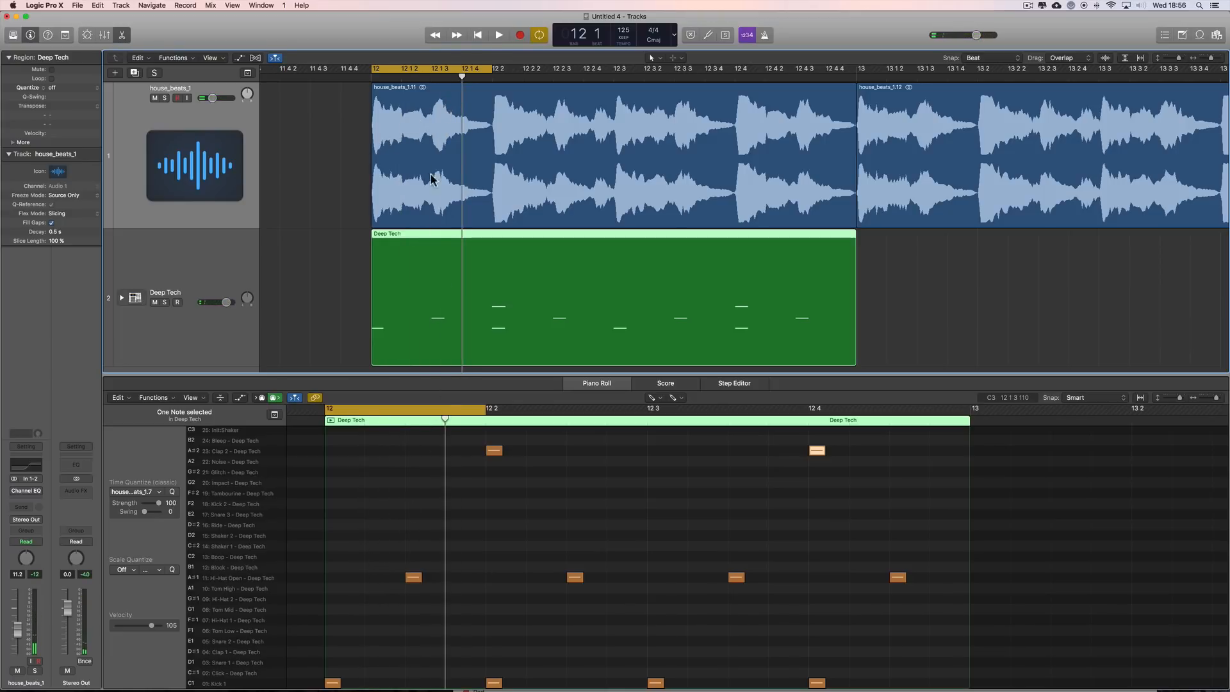
pyautogui.moveTo(460, 75); pyautogui.dragTo(412, 205)
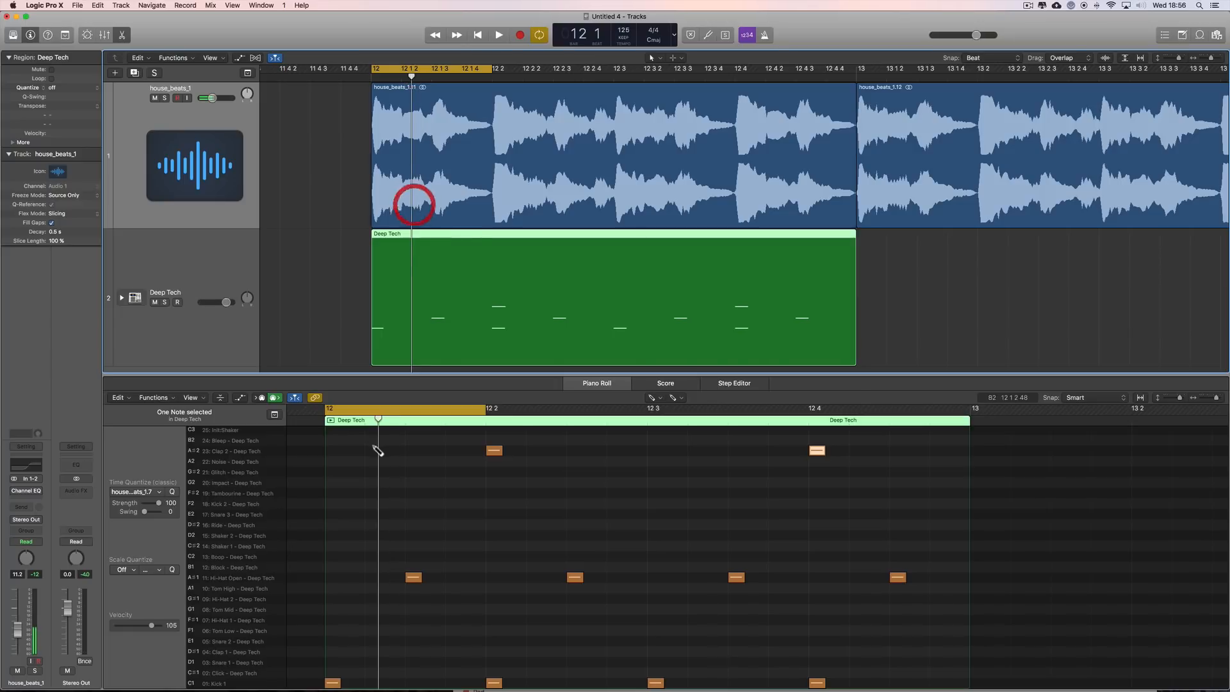
pyautogui.click(380, 451)
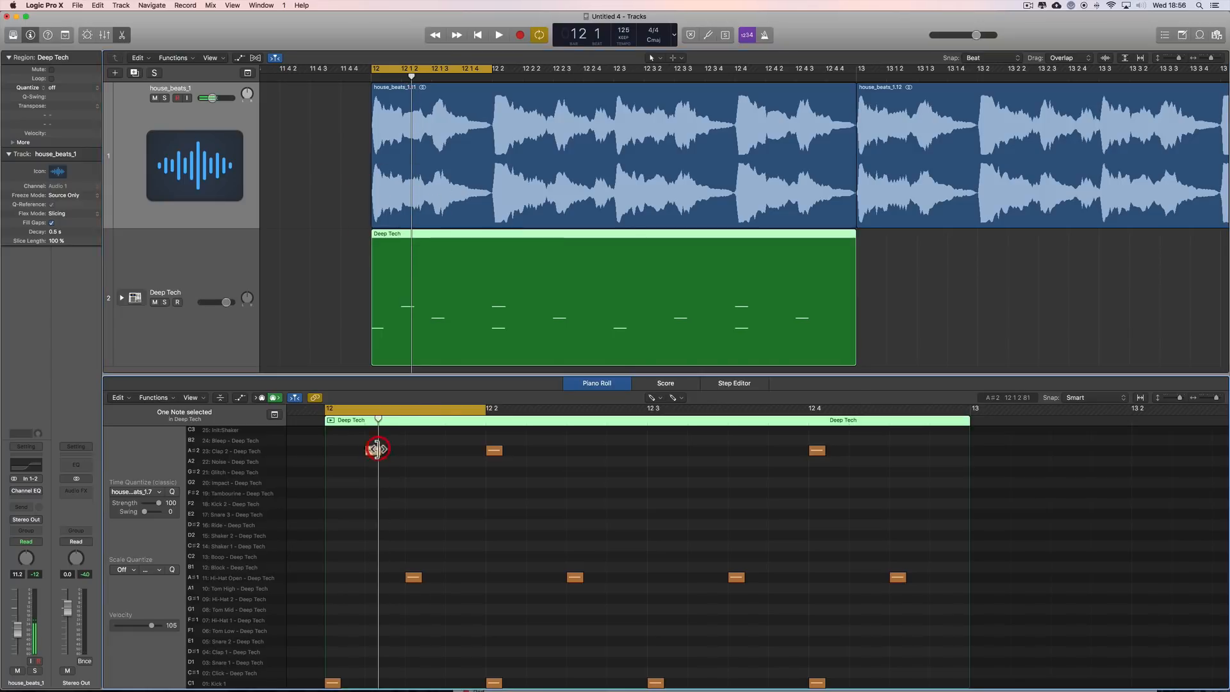
# Extend the cycle range to the whole of bar 12 and make a groove template from the house_beats_1.11 region.
pyautogui.rightClick(975, 288)
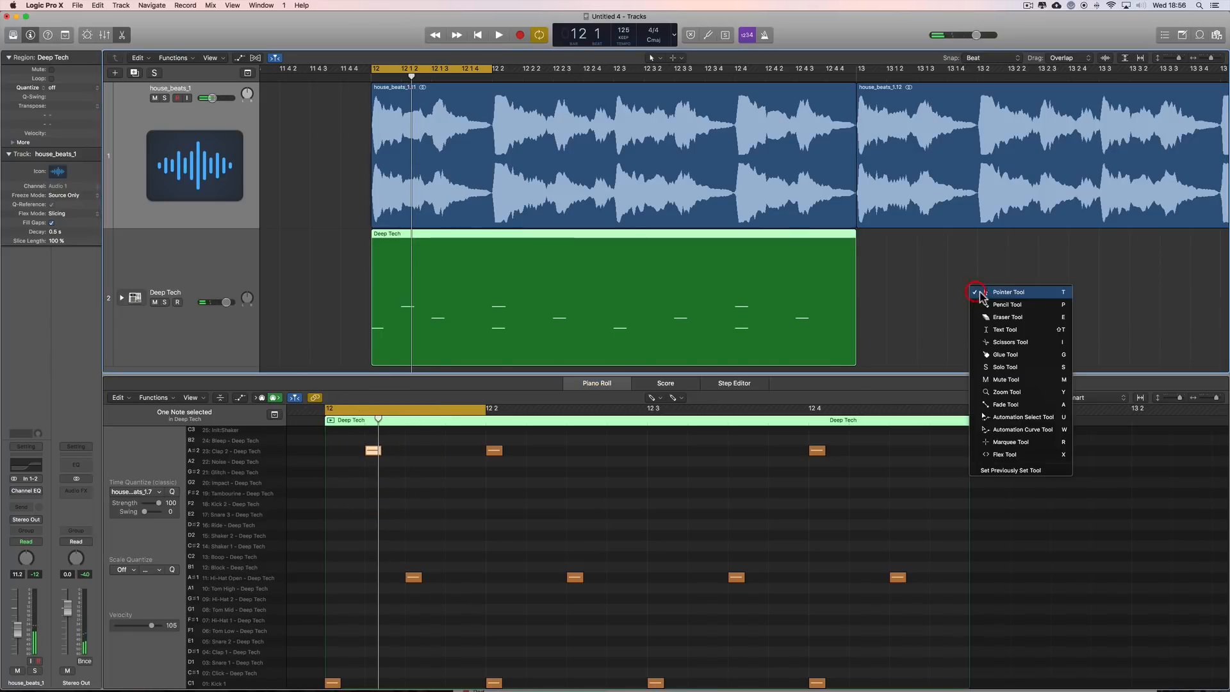
pyautogui.click(974, 289)
pyautogui.click(599, 145)
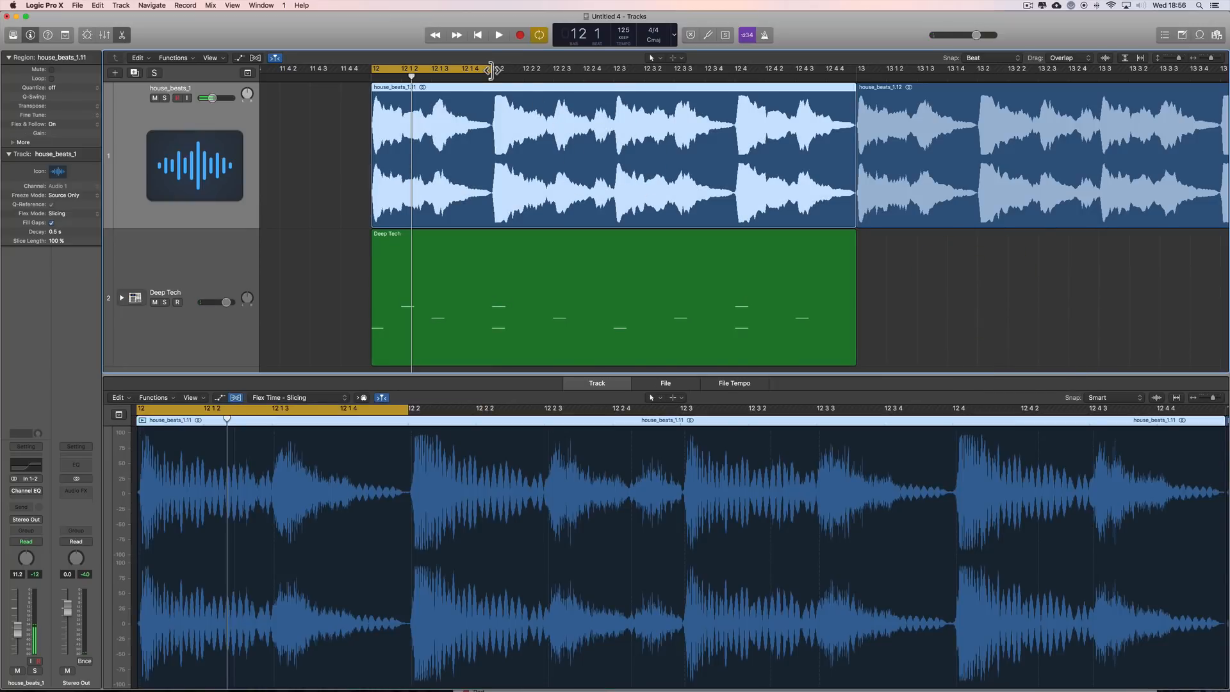
pyautogui.moveTo(490, 69); pyautogui.dragTo(860, 68)
pyautogui.click(660, 144)
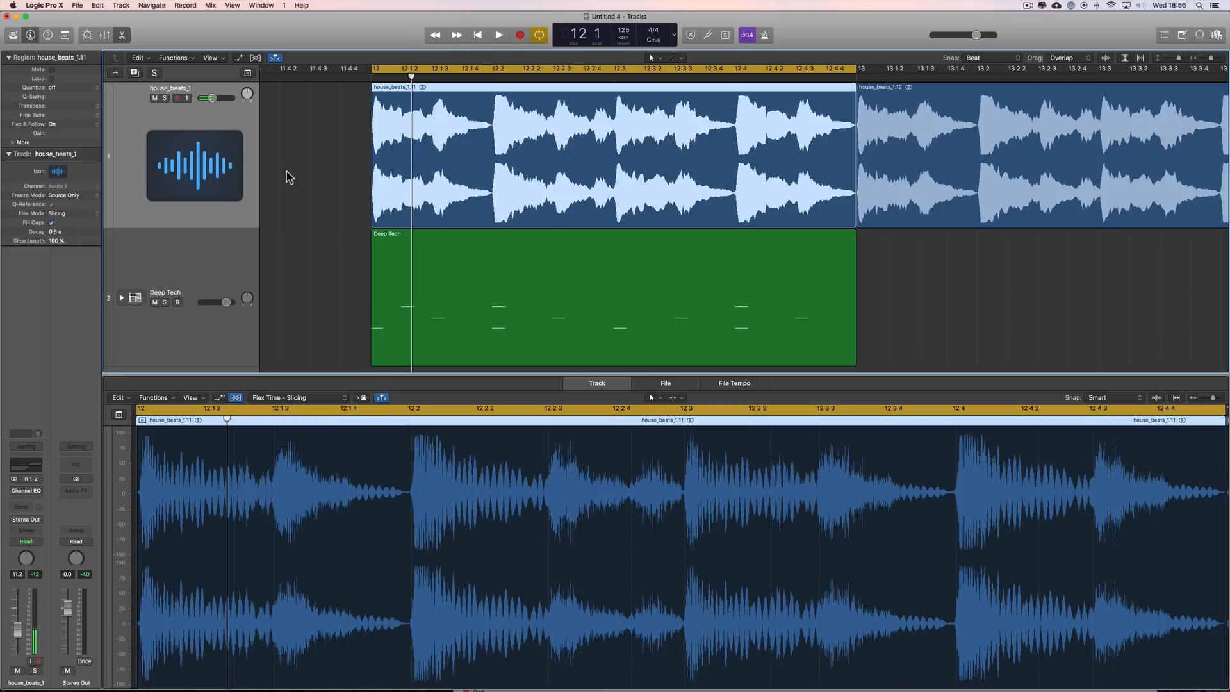
pyautogui.click(94, 91)
pyautogui.click(82, 404)
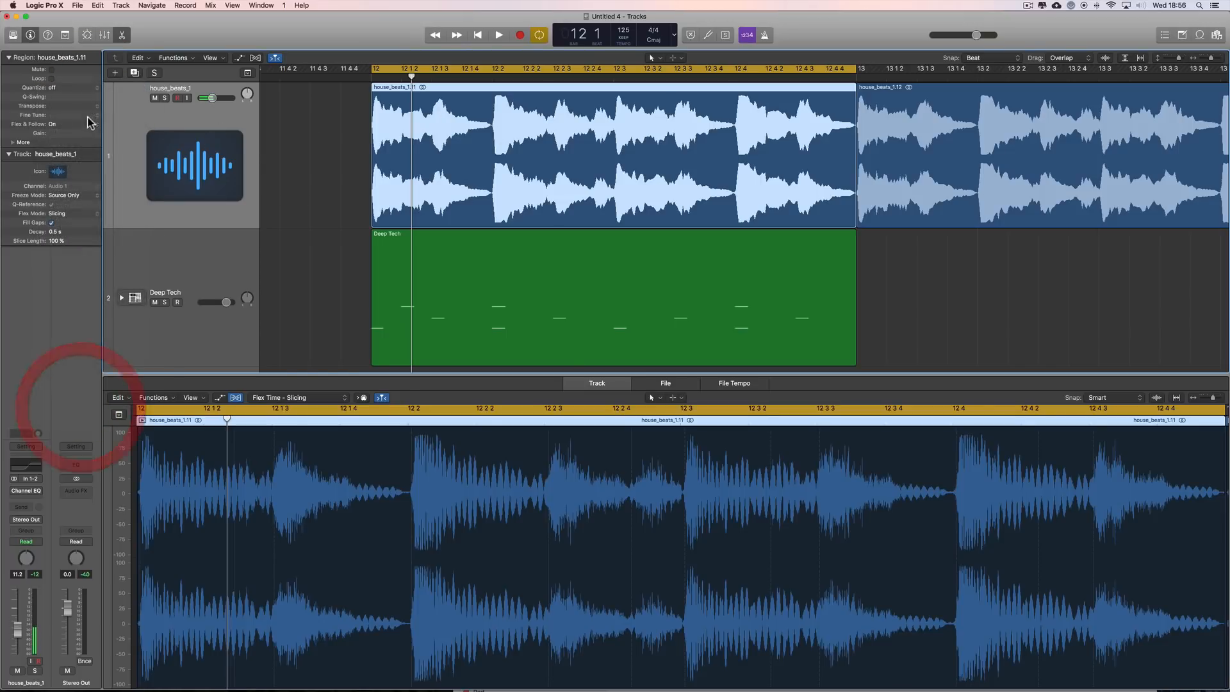
pyautogui.click(94, 88)
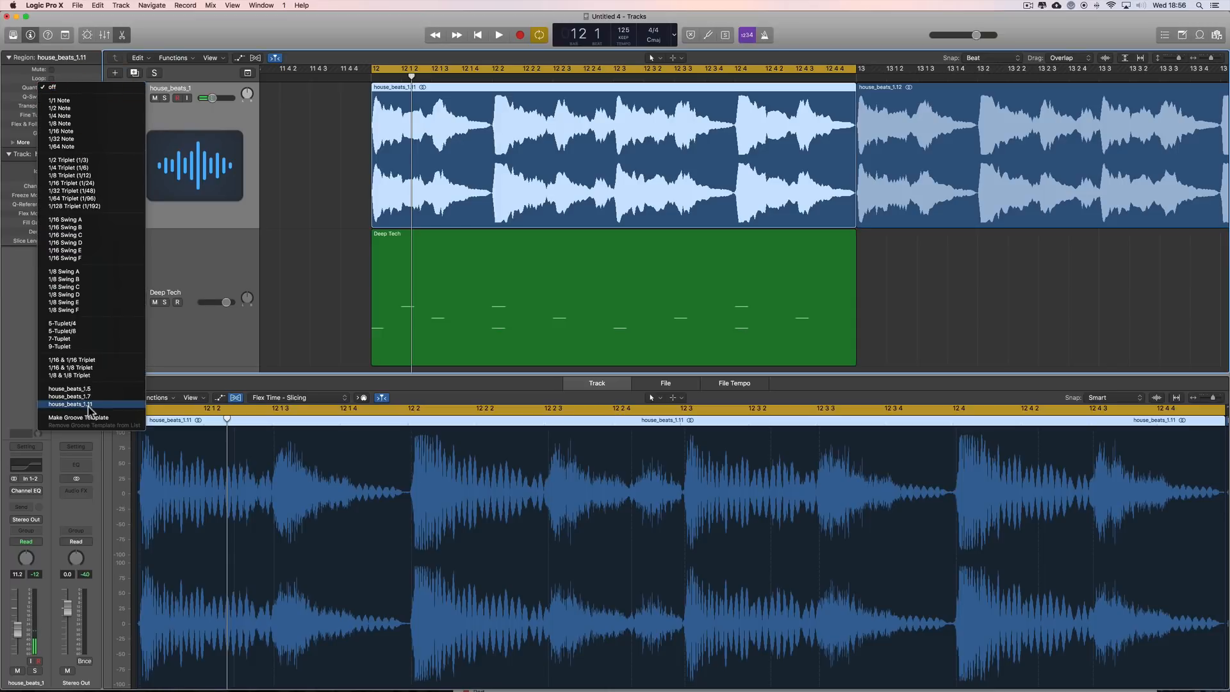
# Quantize the first-beat Clap 2 note in the bar 12 Deep Tech region to the house_beats_1.11 groove.
pyautogui.click(542, 289)
pyautogui.click(543, 290)
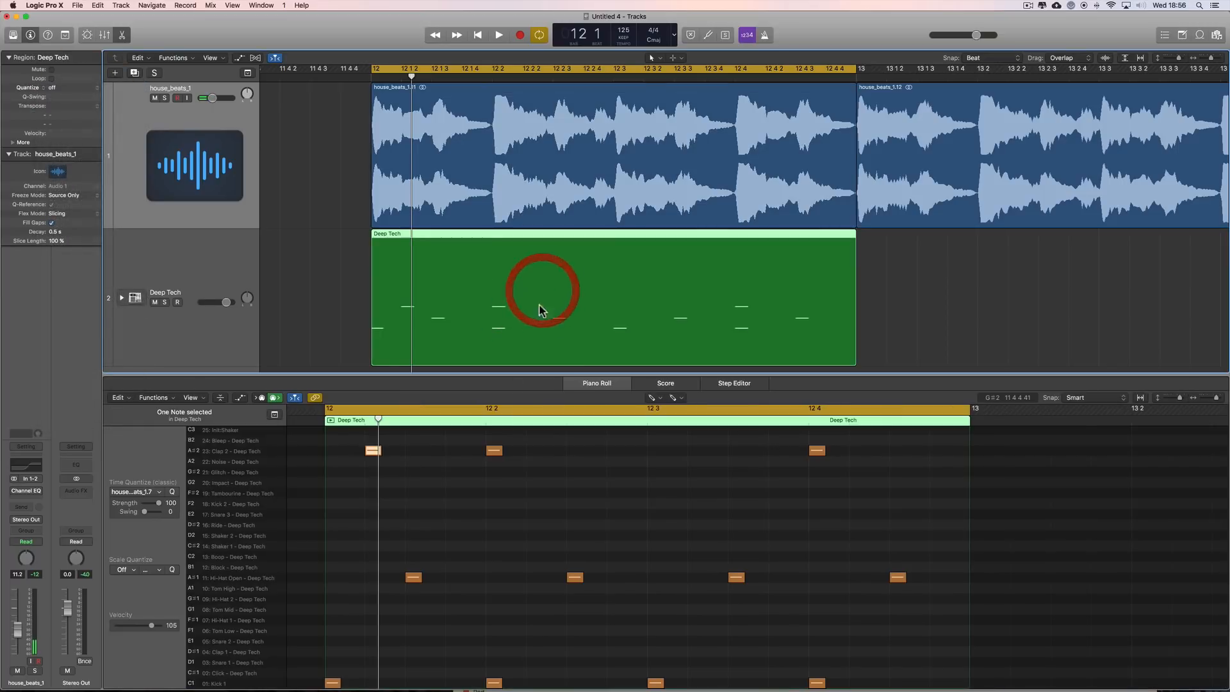
pyautogui.scroll(2, 387, 469)
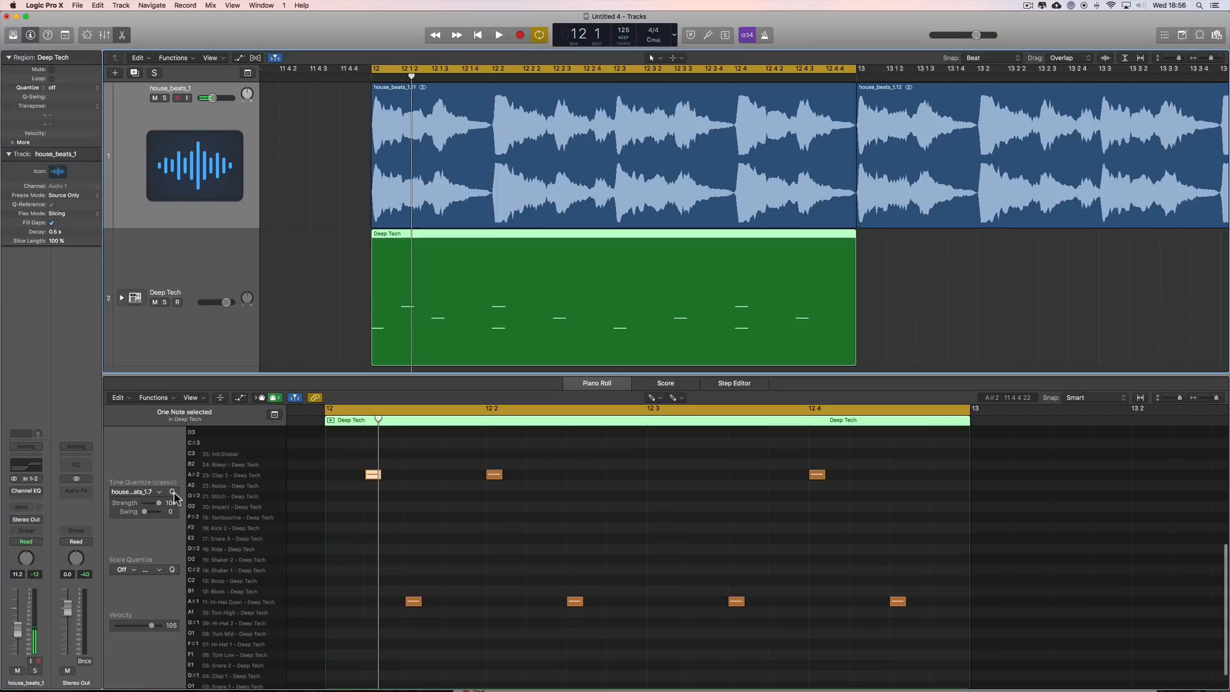
pyautogui.click(159, 492)
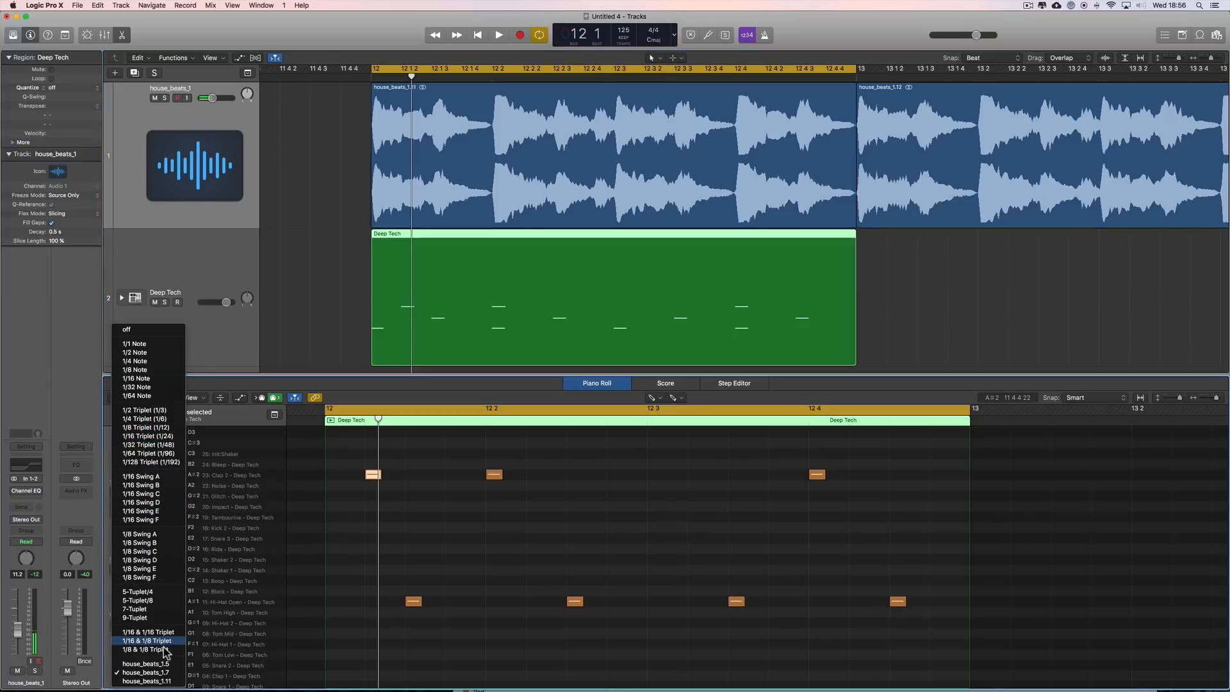
pyautogui.click(170, 682)
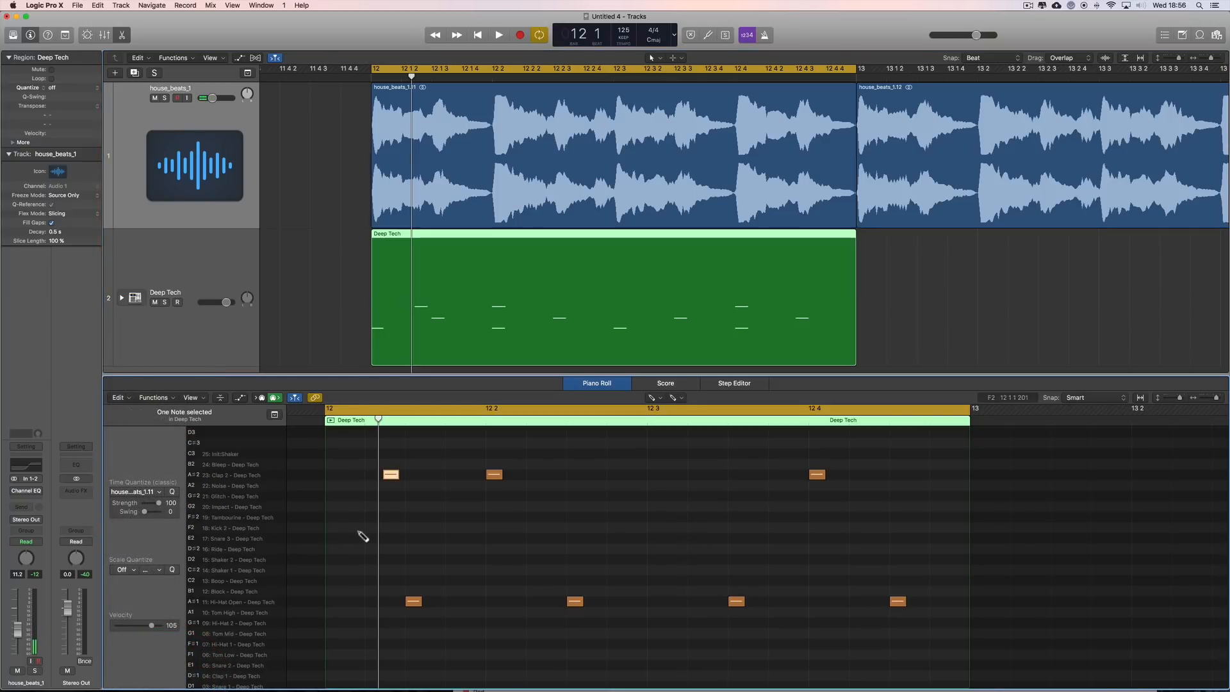
# Play bar 12 with the quantized clap and raise the house_beats_1 track's volume to about -5.8 dB.
pyautogui.doubleClick(381, 421)
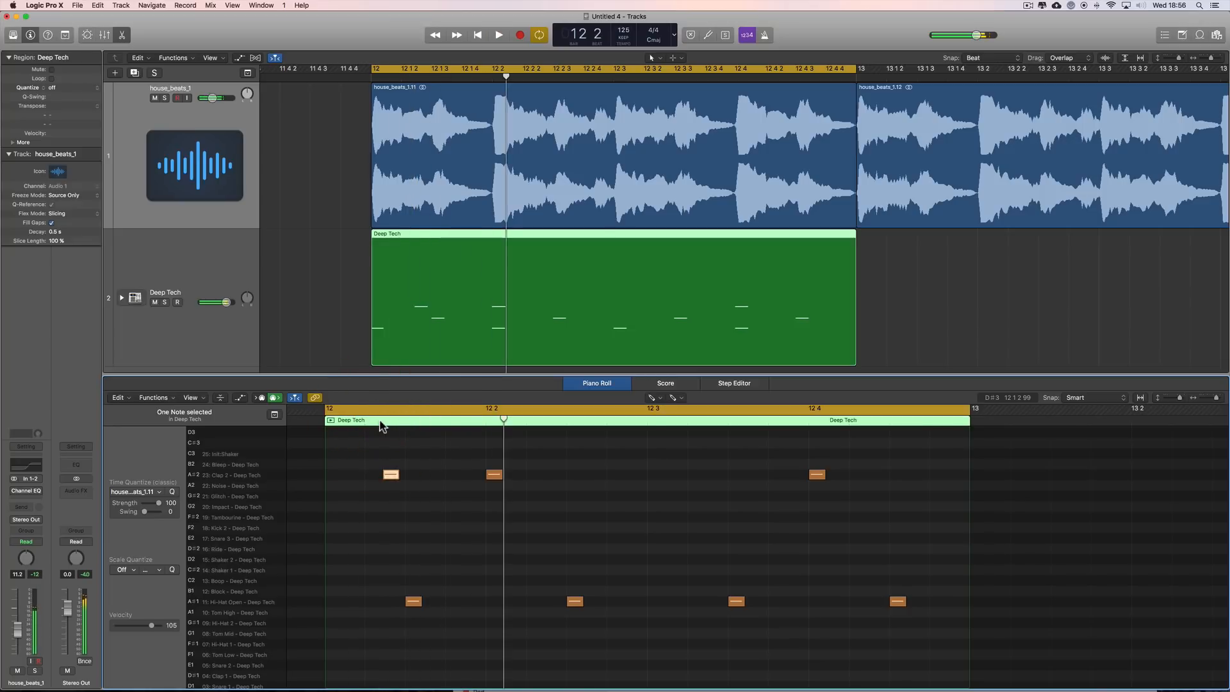
pyautogui.moveTo(211, 103); pyautogui.dragTo(254, 101)
pyautogui.press('space')
pyautogui.press('space')
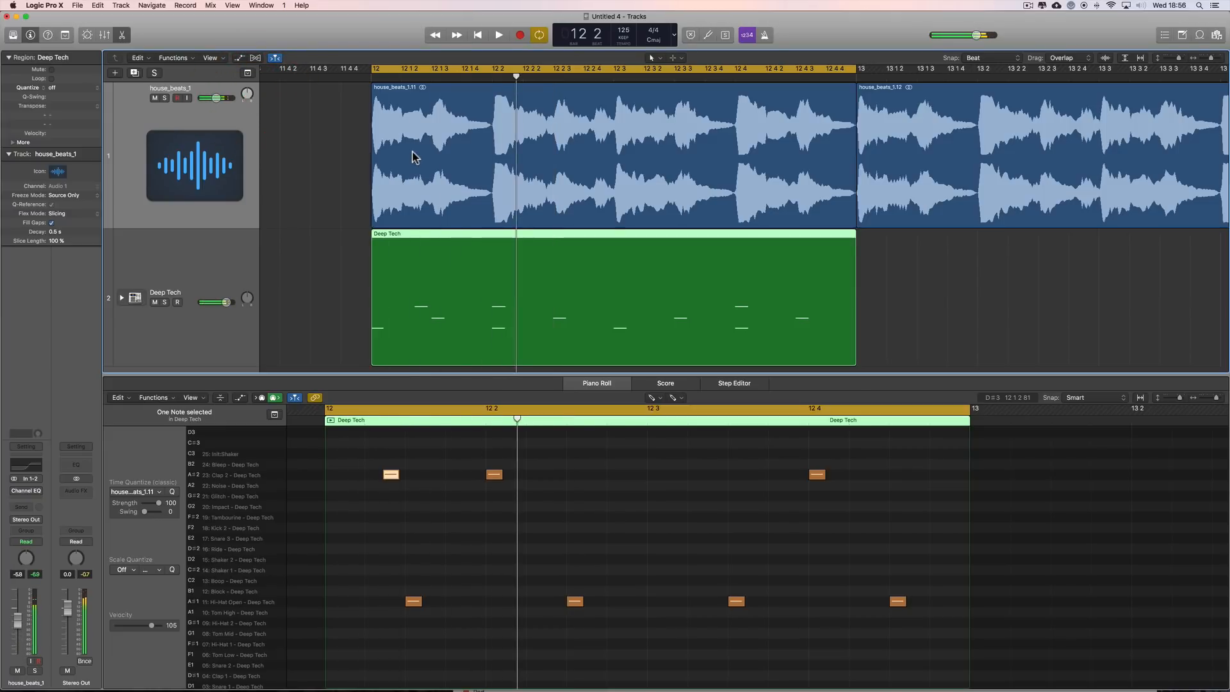
# Add a Clap 2 note near 12 2 4 in the bar 12 Deep Tech region, quantize it to the house_beats_1.11 groove and play it.
pyautogui.press('space')
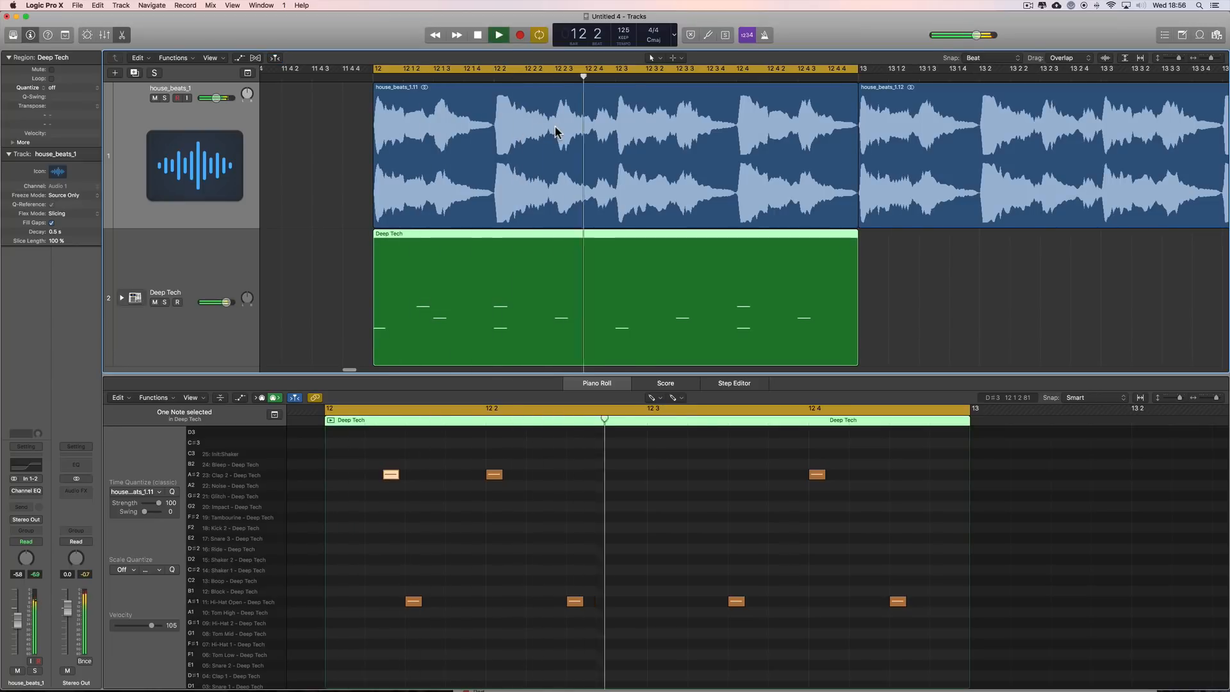
pyautogui.click(596, 77)
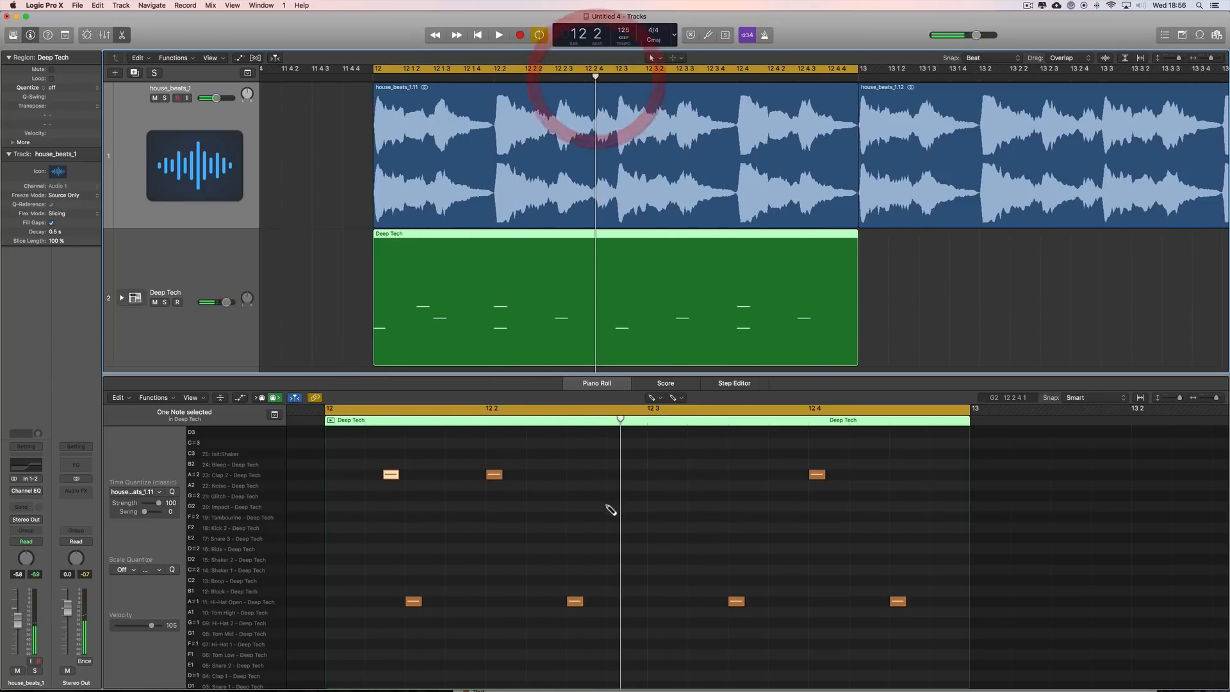
pyautogui.click(615, 475)
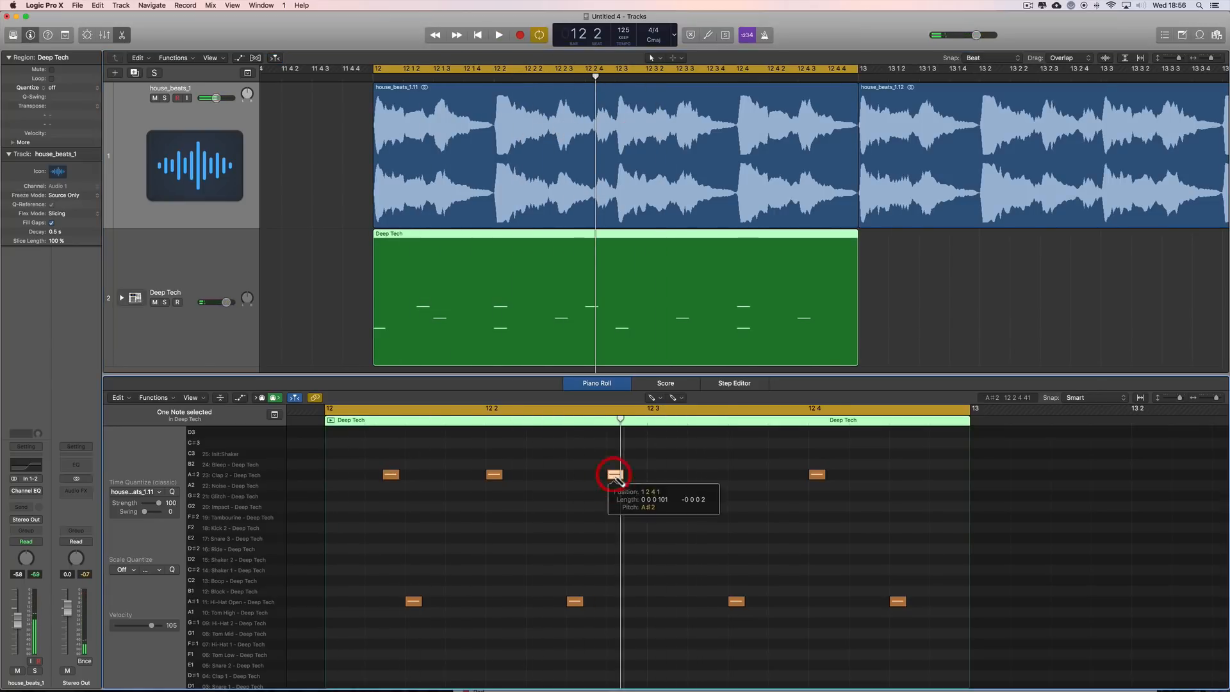
pyautogui.click(170, 492)
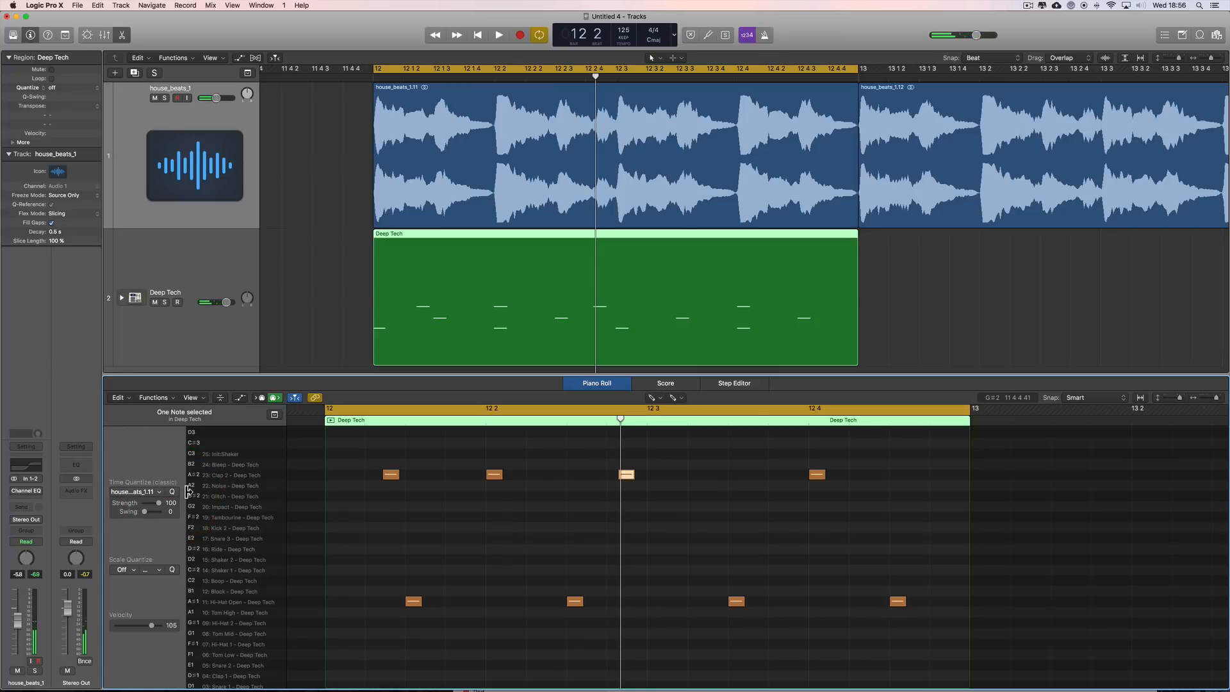
pyautogui.press('space')
pyautogui.press('space')
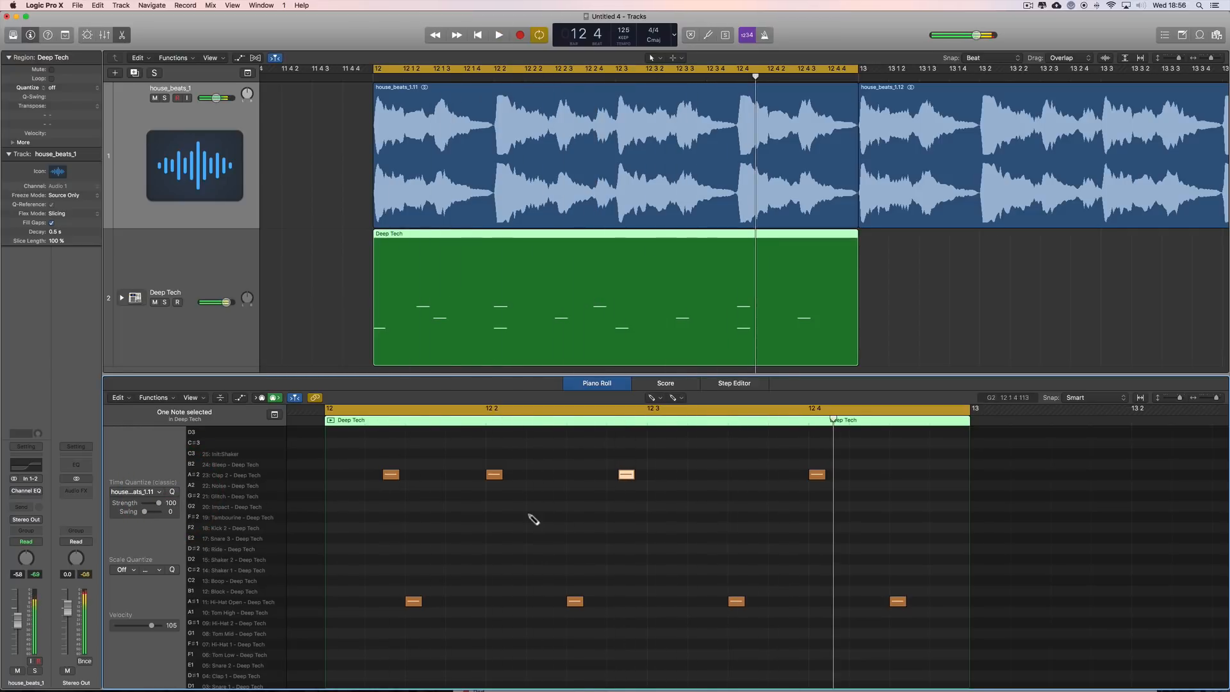
# Locate the small hit near 12 3 2, add a Clap 2 note there and quantize it to the house_beats_1.11 groove.
pyautogui.moveTo(756, 78); pyautogui.dragTo(675, 93)
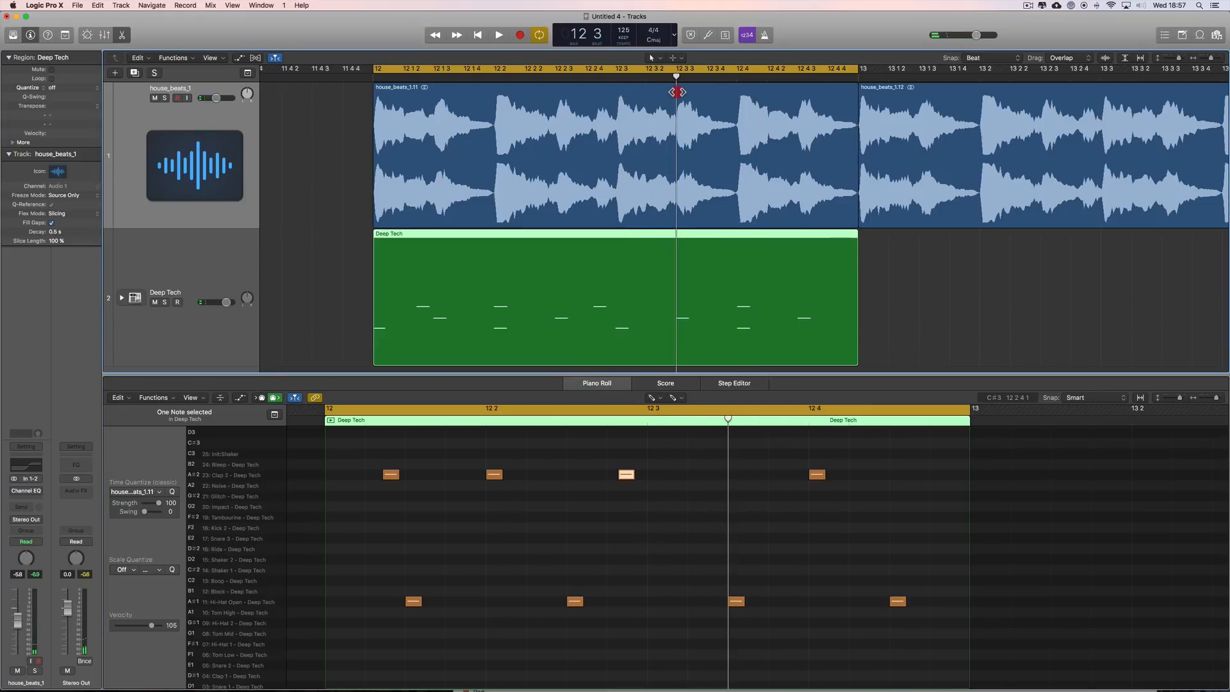
pyautogui.press('space')
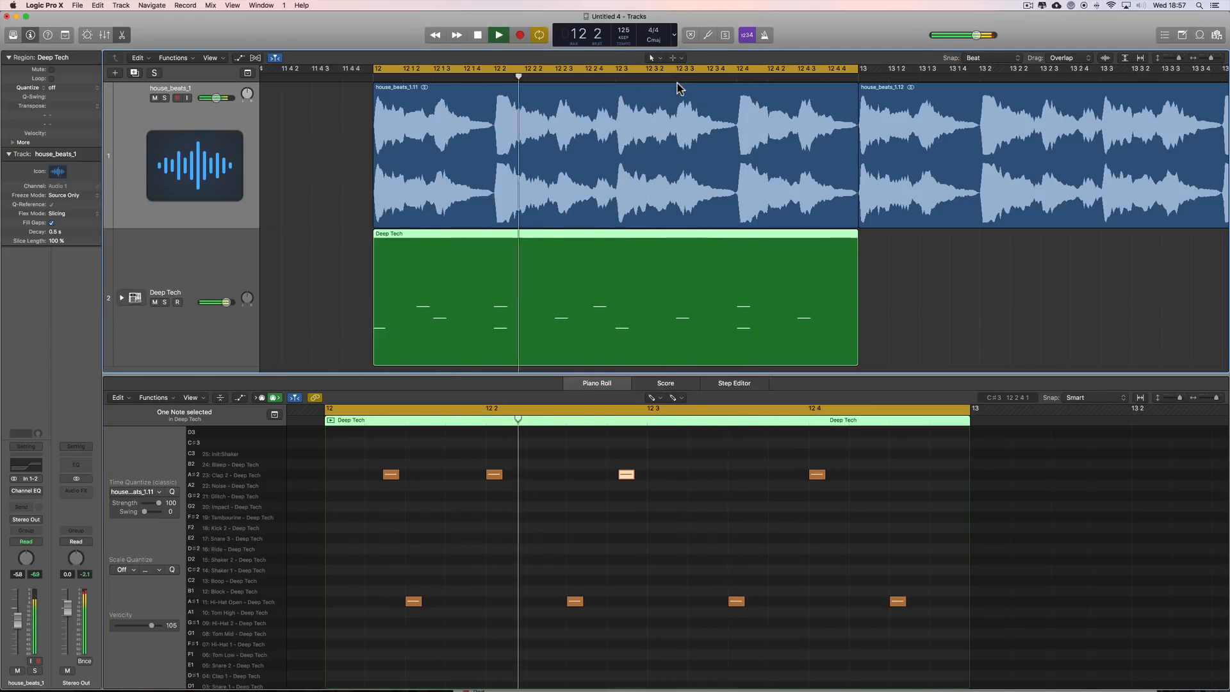
pyautogui.press('space')
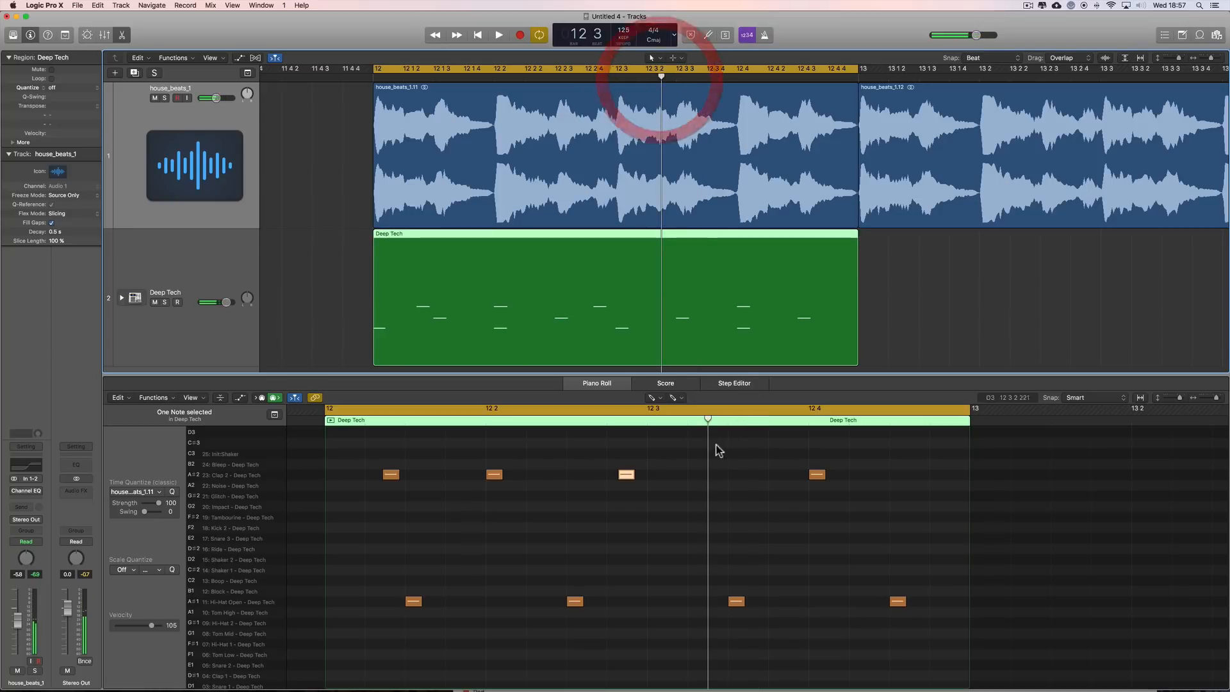
pyautogui.click(705, 477)
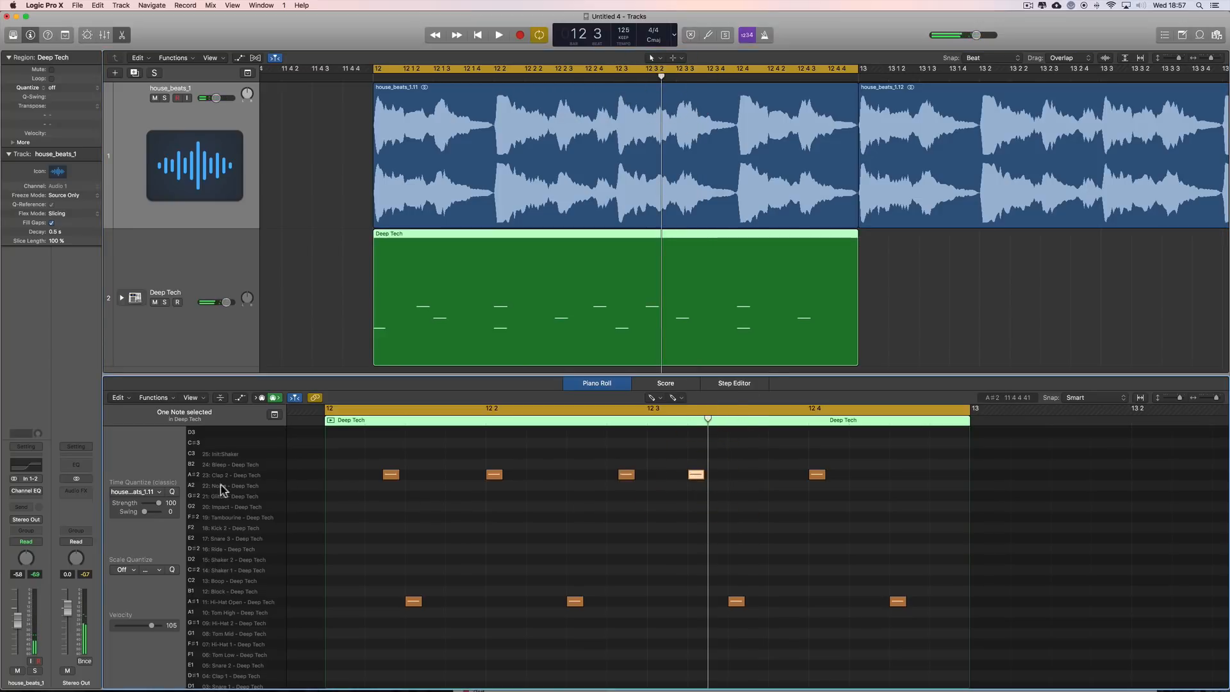
pyautogui.click(173, 493)
# Play bar 12 with the added claps and raise the Deep Tech track's volume to about 5.6 dB.
pyautogui.press('space')
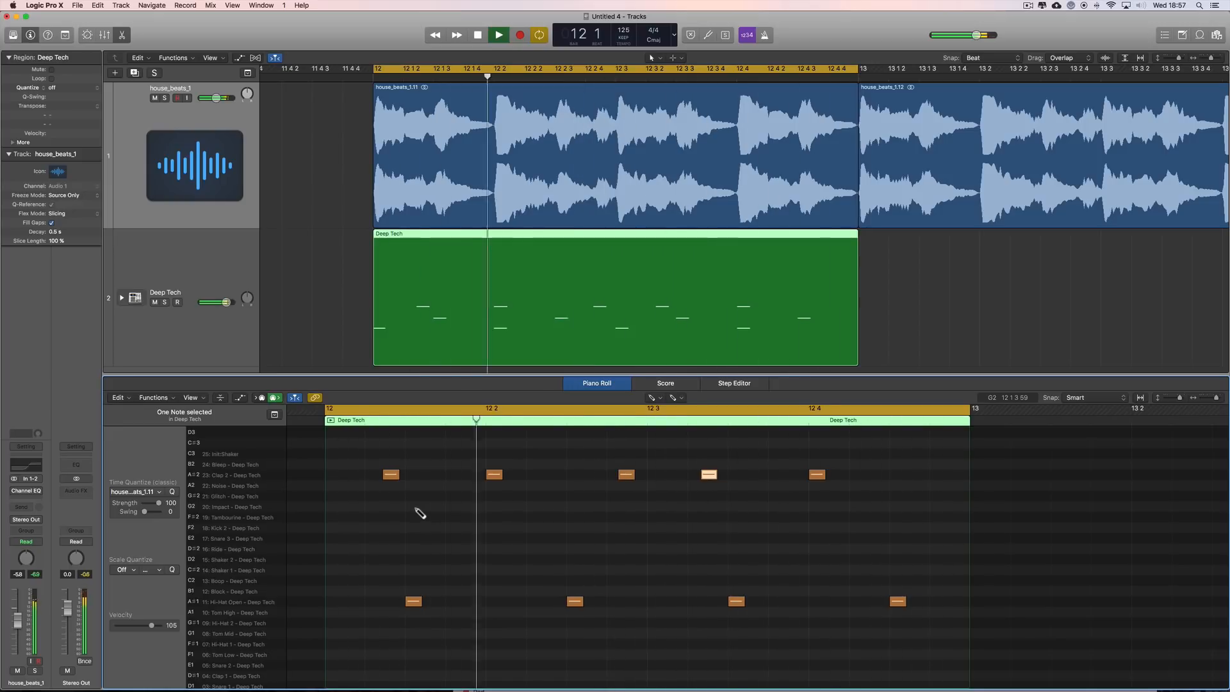
pyautogui.press('space')
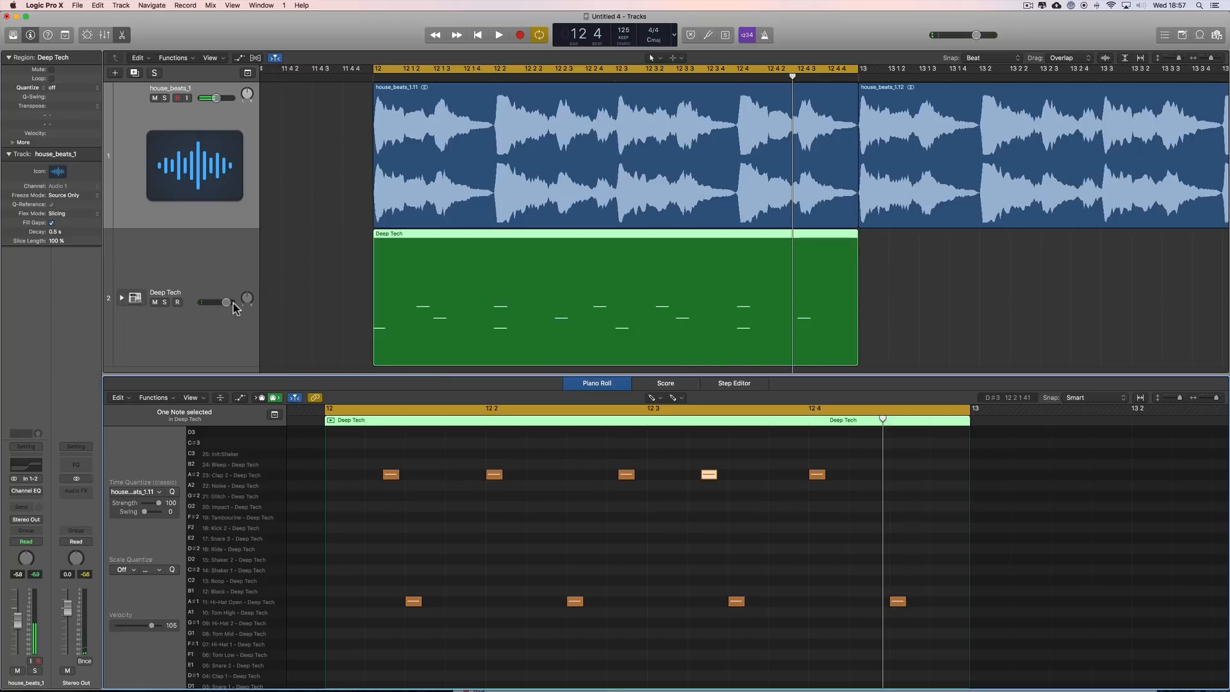
pyautogui.moveTo(233, 305); pyautogui.dragTo(247, 302)
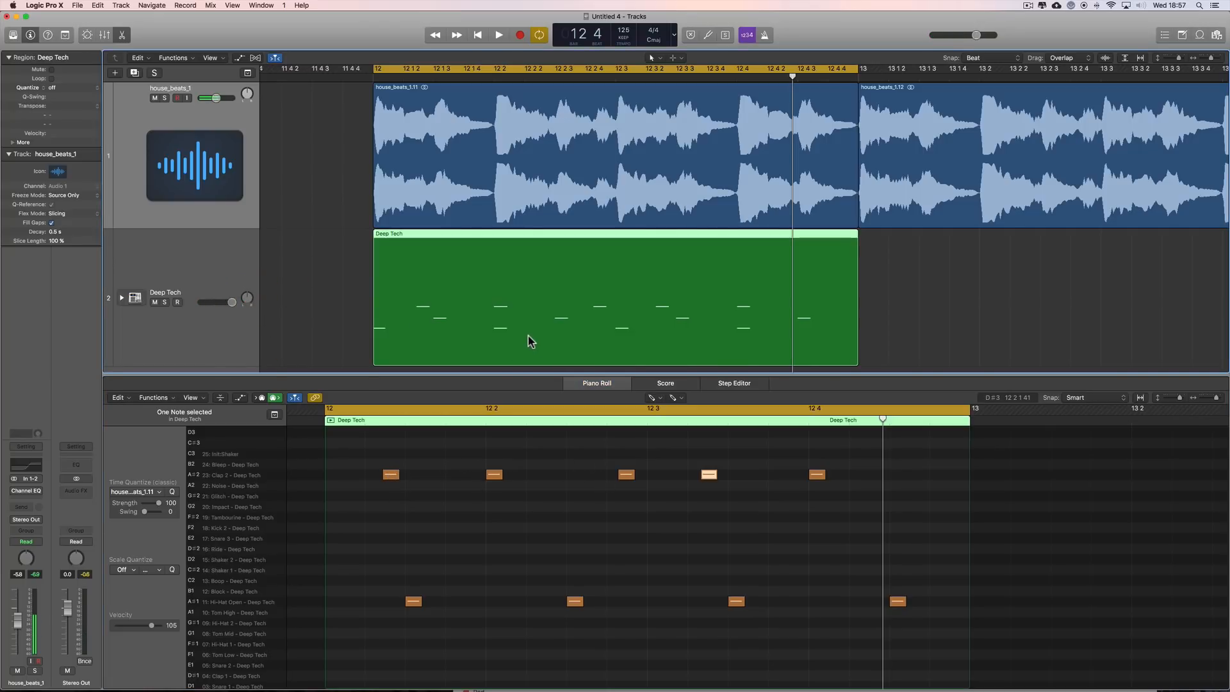
pyautogui.press('space')
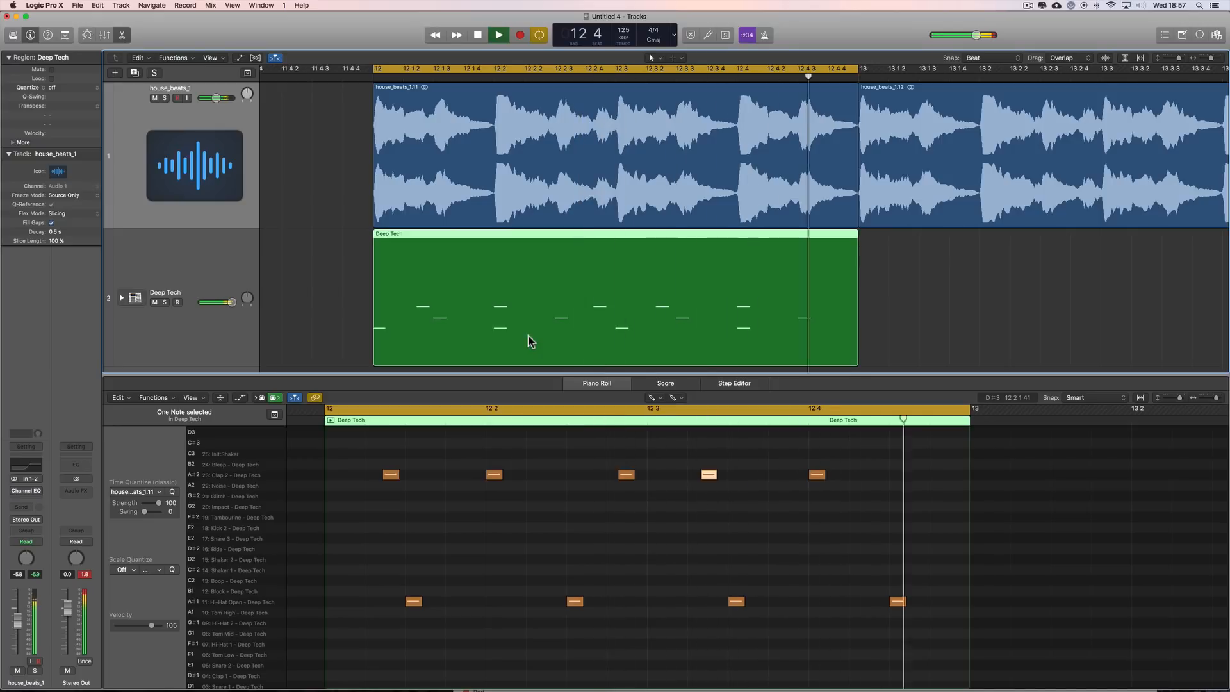
pyautogui.press('space')
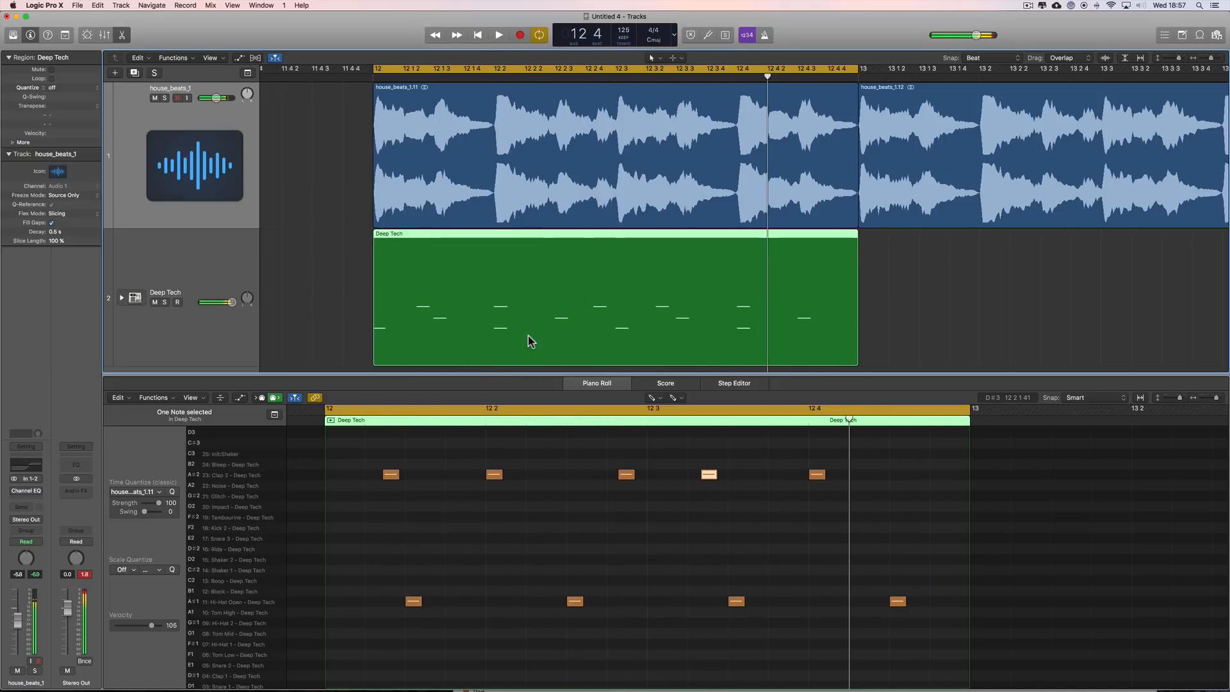
pyautogui.press('space')
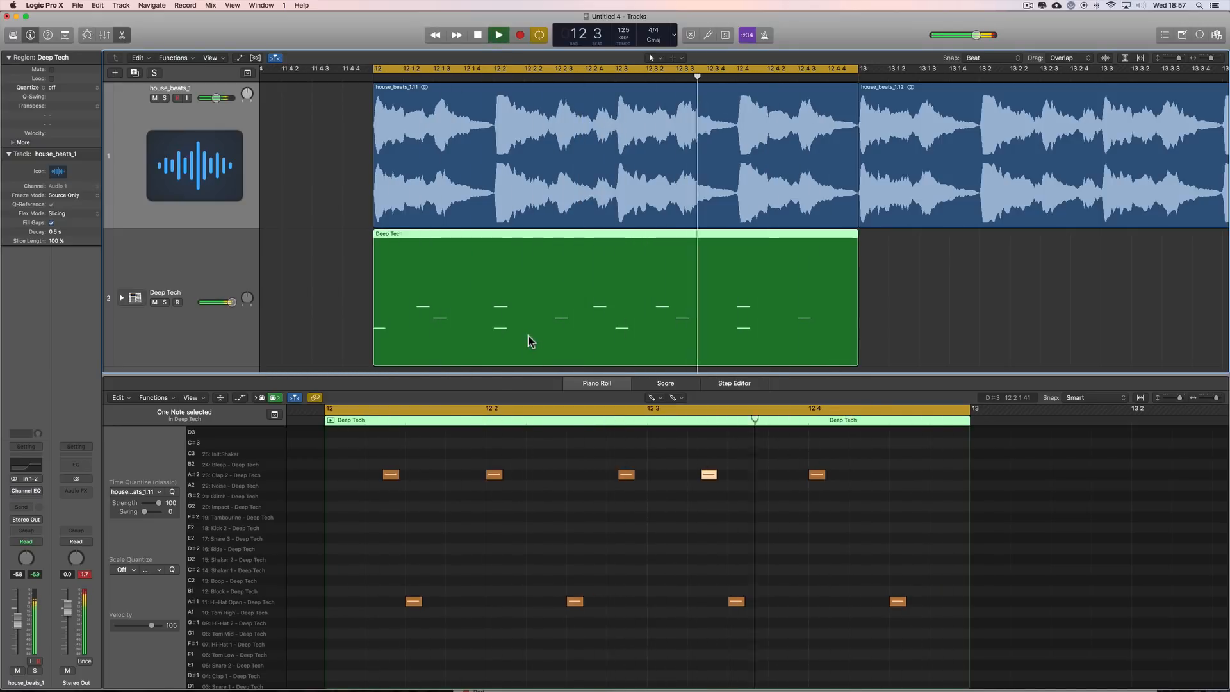
pyautogui.press('space')
pyautogui.scroll(-2, 529, 340)
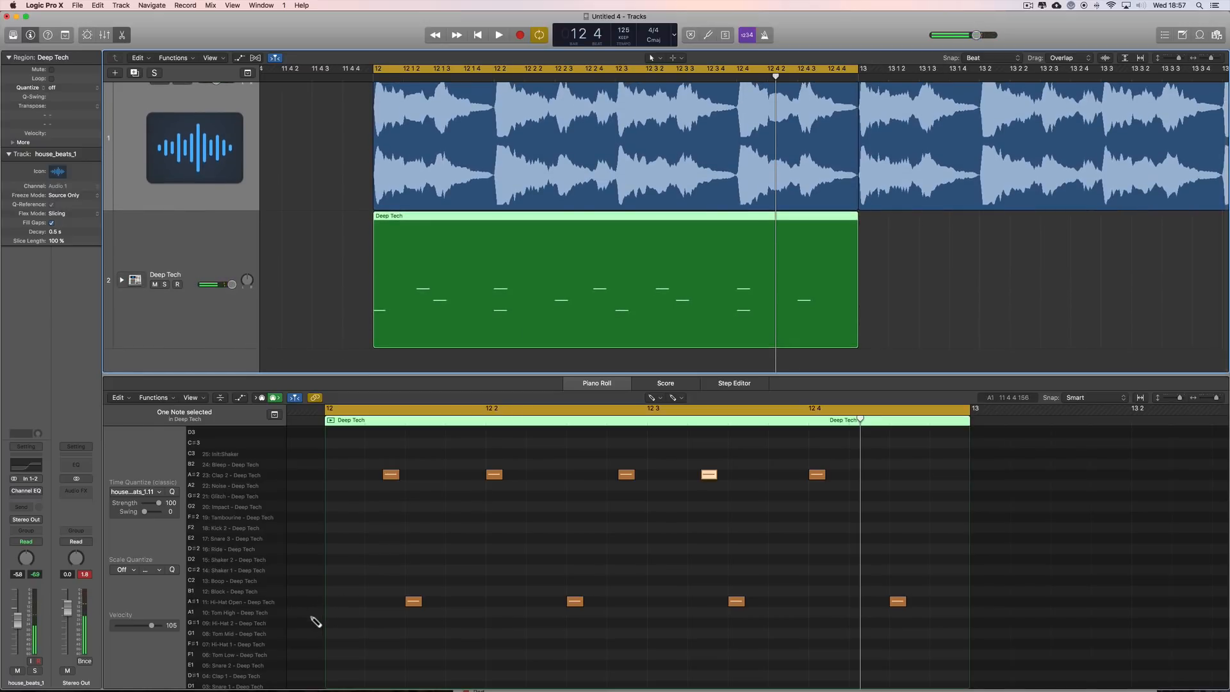
# Pencil in Hi-Hat 1 notes on all four beats of bar 12 in the Deep Tech region.
pyautogui.click(337, 646)
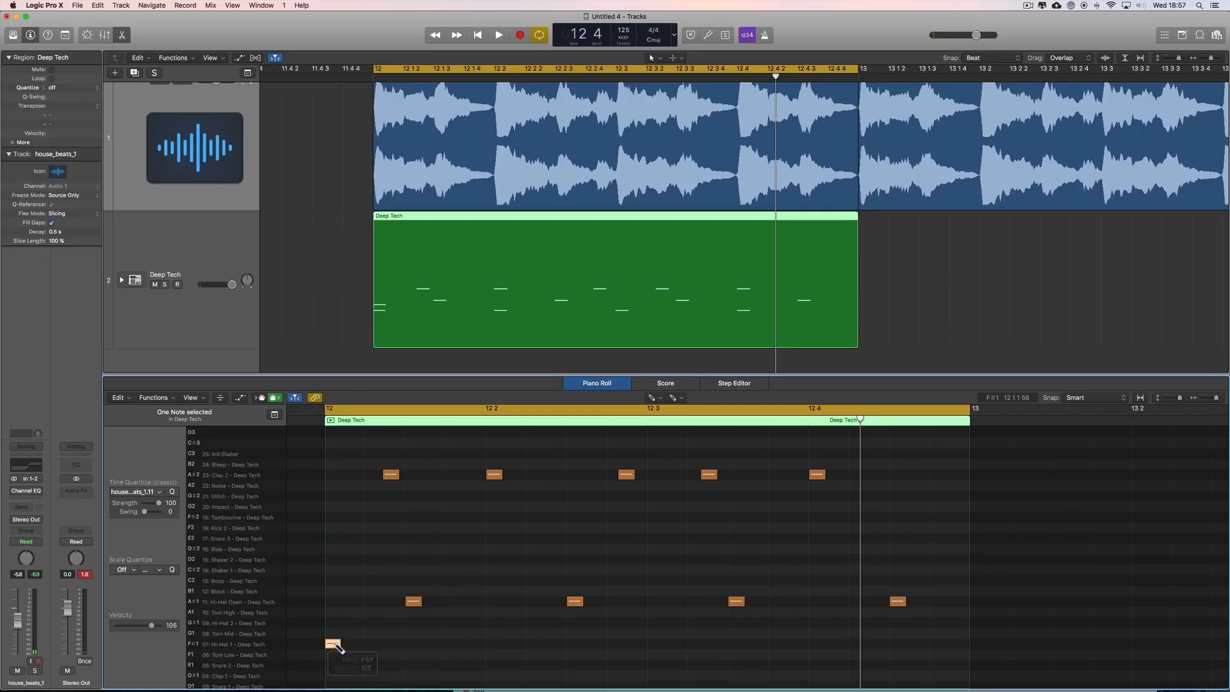
pyautogui.click(230, 251)
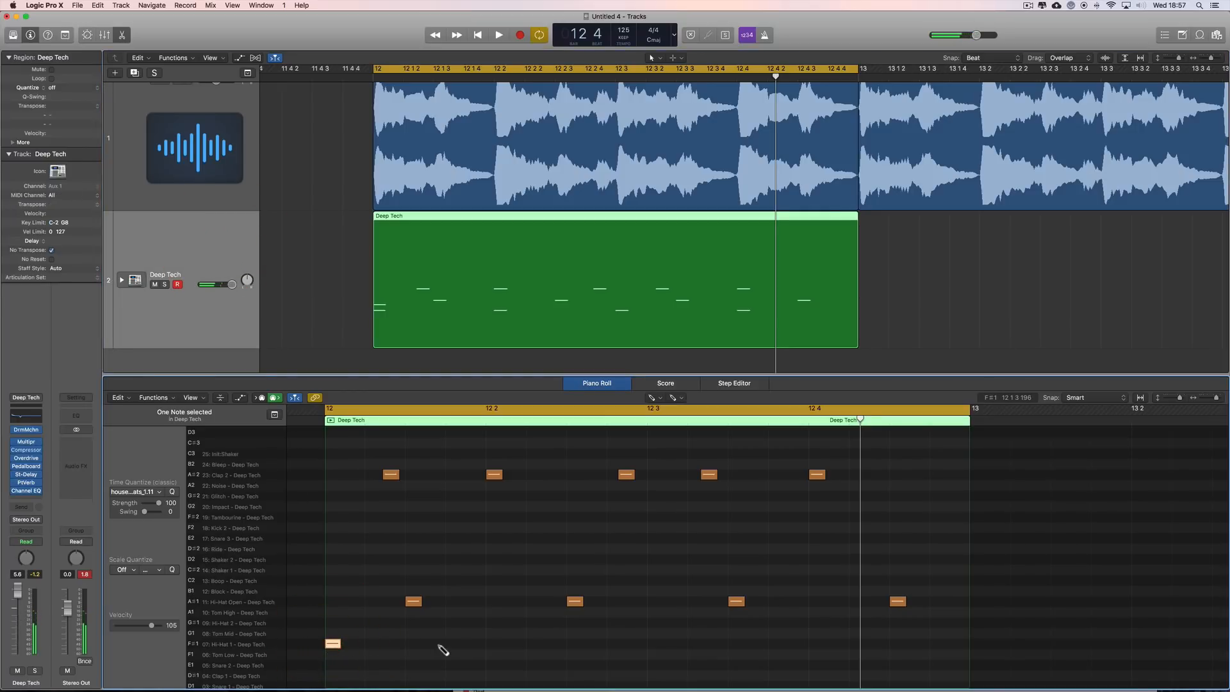
pyautogui.click(495, 644)
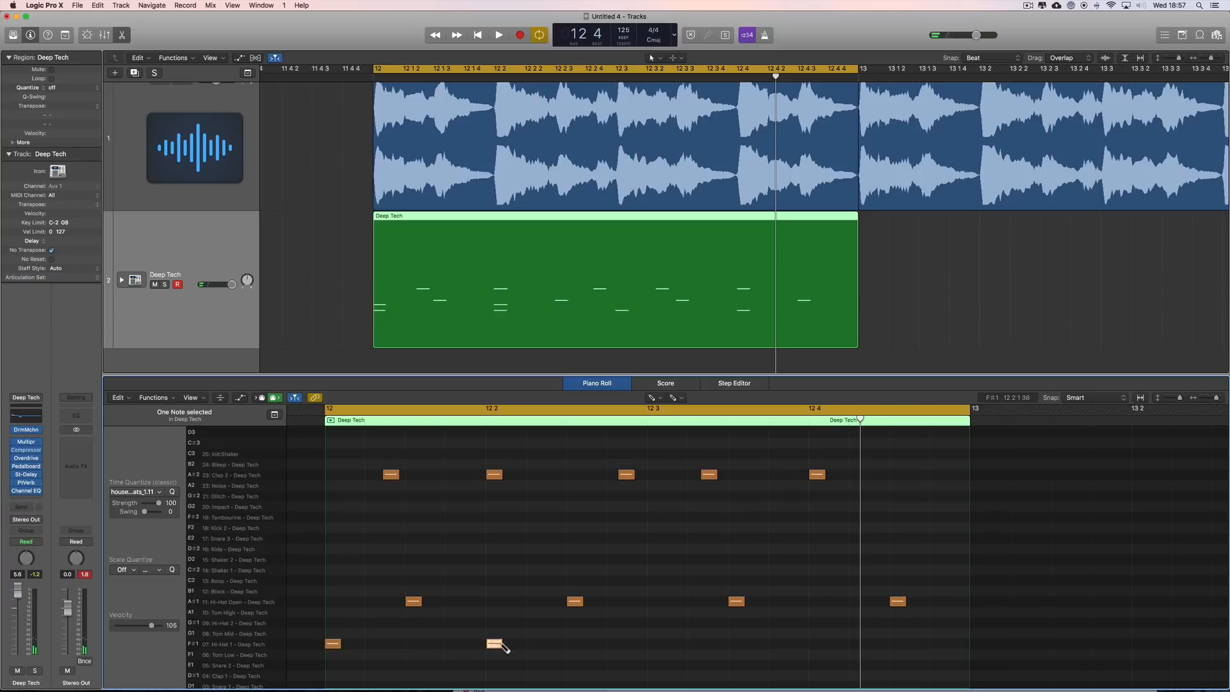
pyautogui.click(663, 644)
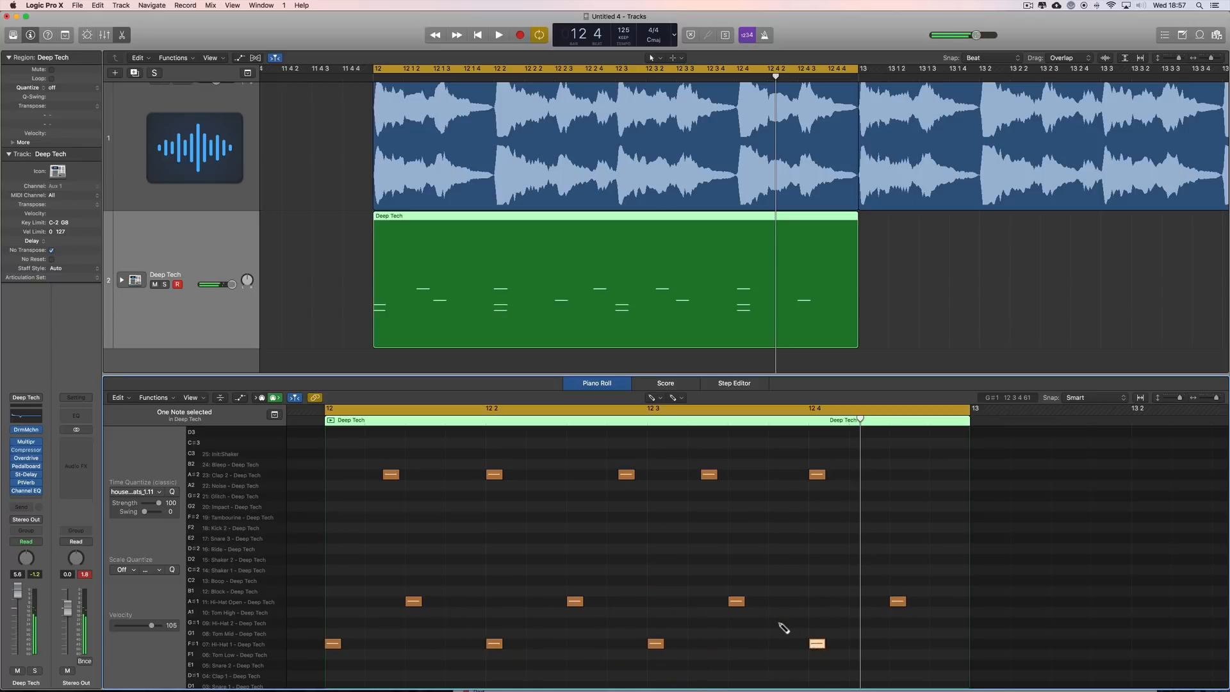
pyautogui.click(423, 644)
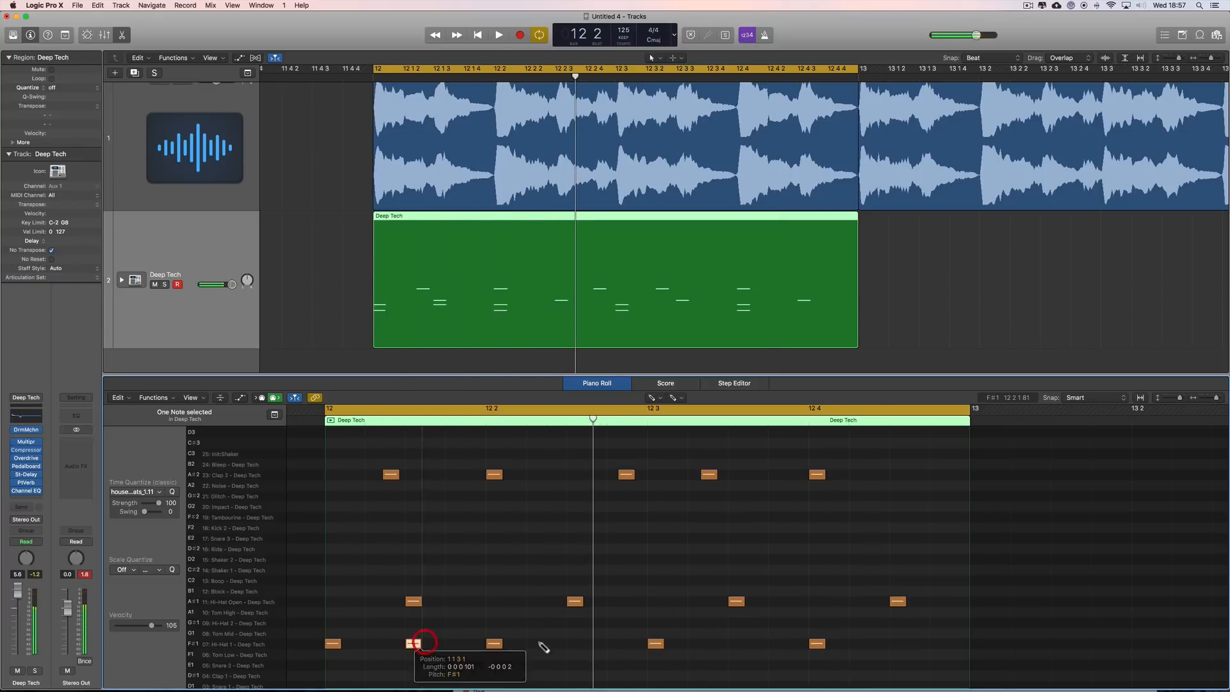
pyautogui.click(575, 644)
pyautogui.click(737, 644)
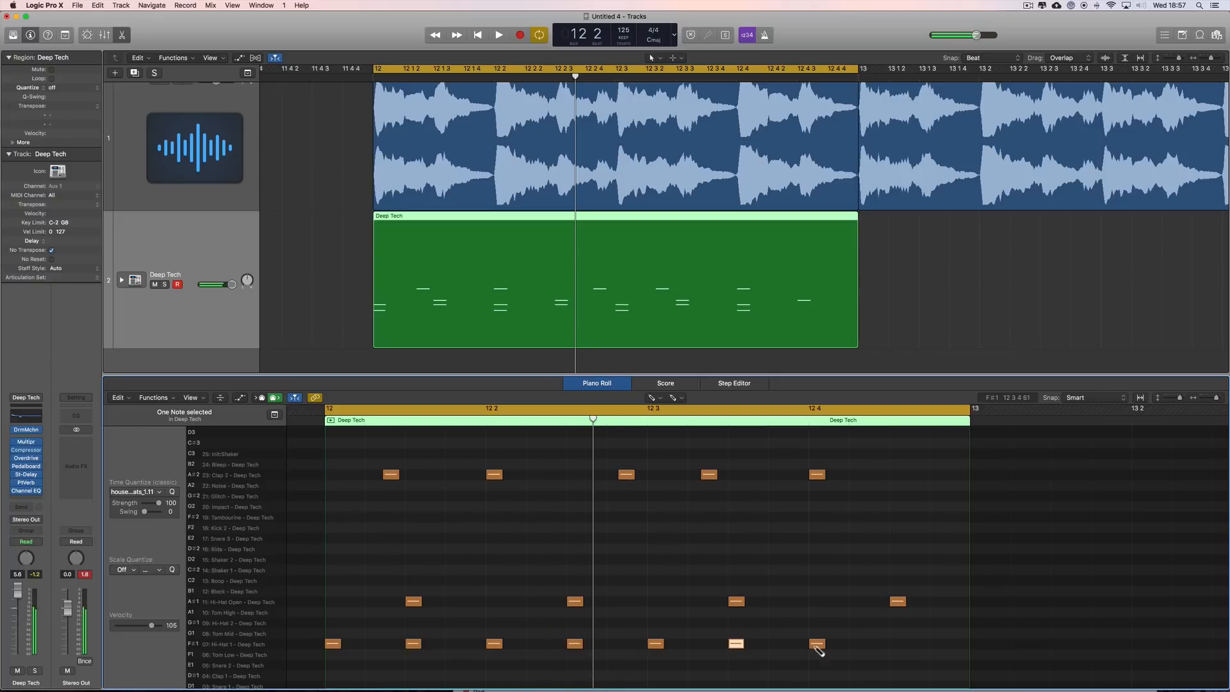
pyautogui.click(736, 644)
pyautogui.click(414, 644)
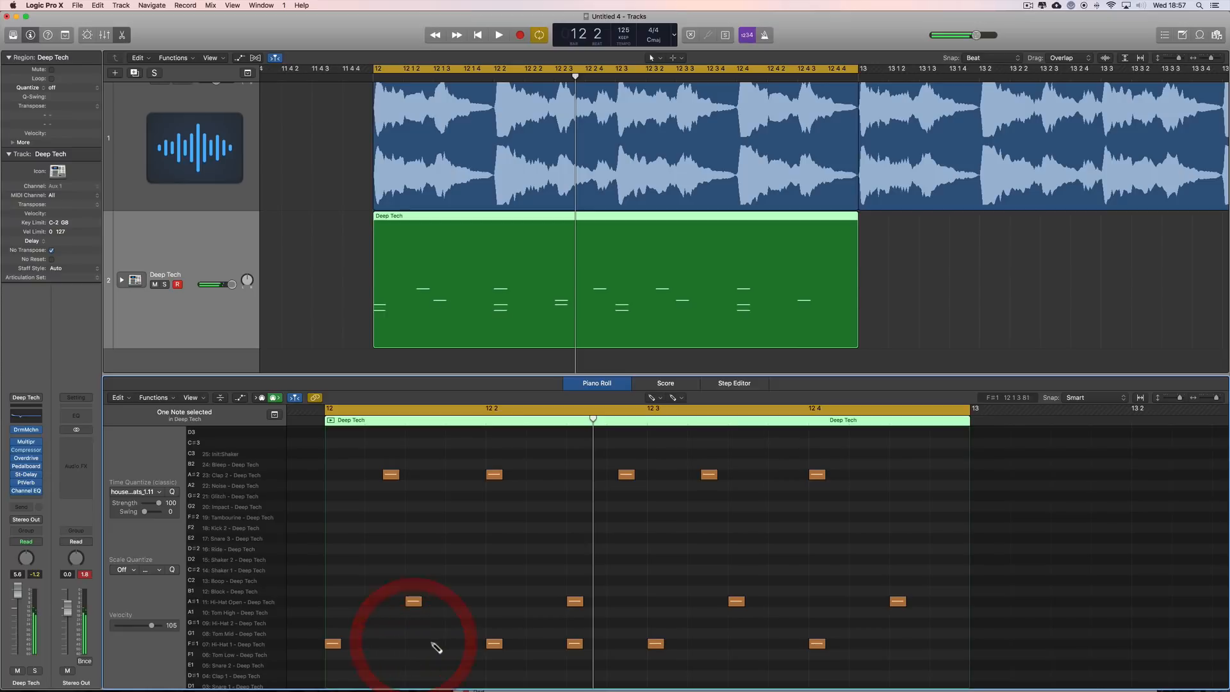
pyautogui.click(575, 644)
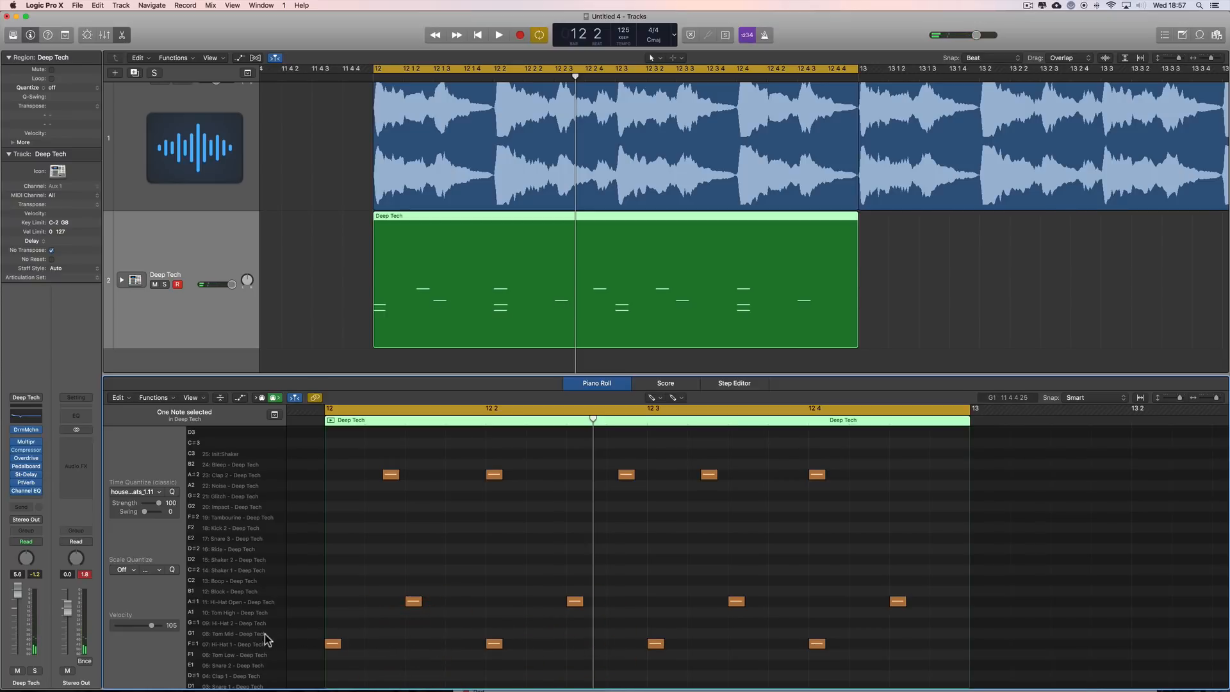
# Move all four Hi-Hat 1 notes up to the Hi-Hat 2 row and play bar 12 with the new sound.
pyautogui.click(256, 646)
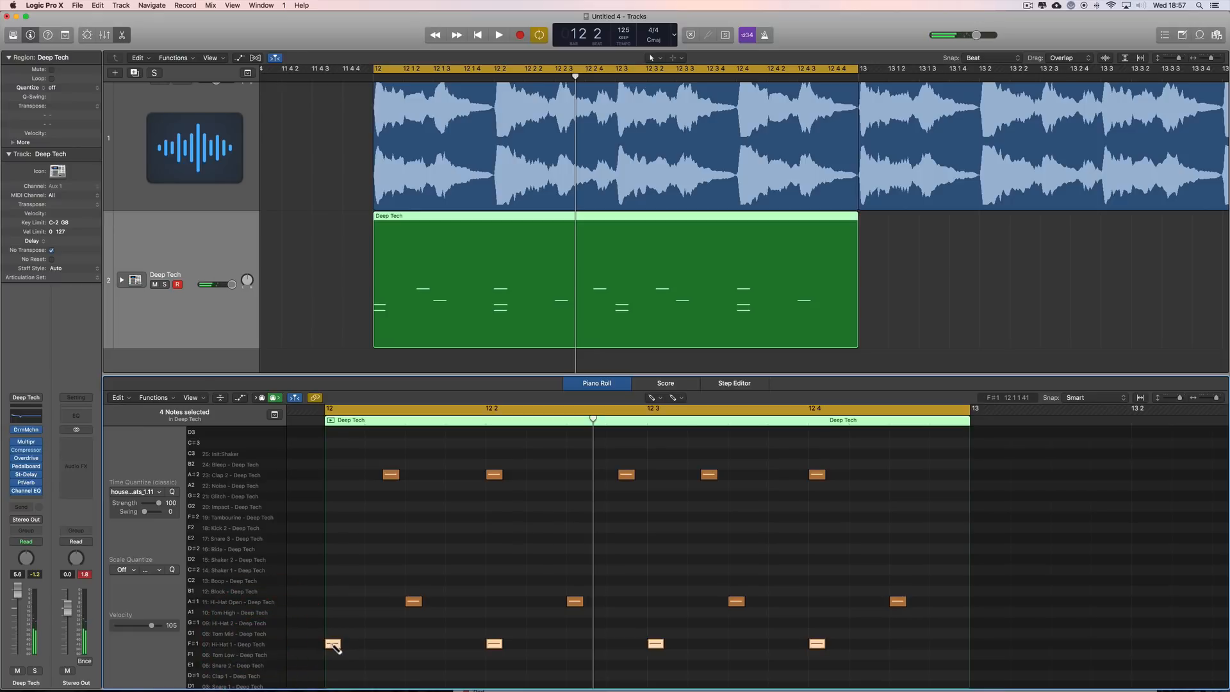
pyautogui.moveTo(334, 646); pyautogui.dragTo(343, 635)
pyautogui.press('space')
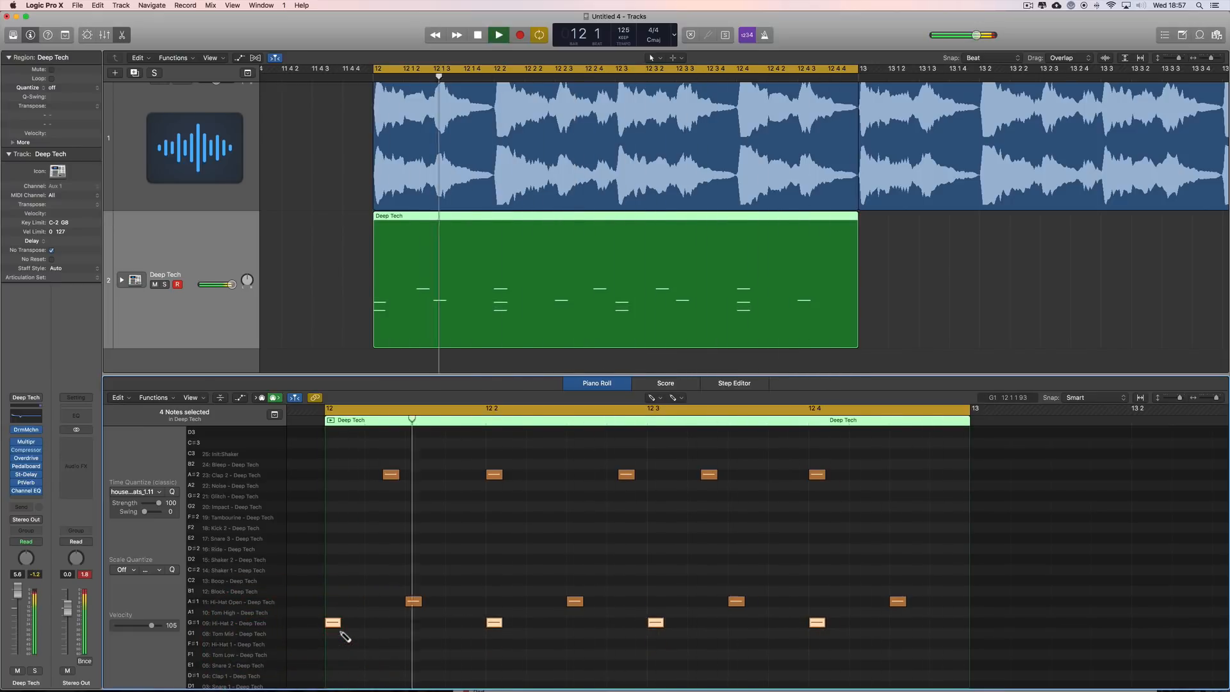
pyautogui.press('space')
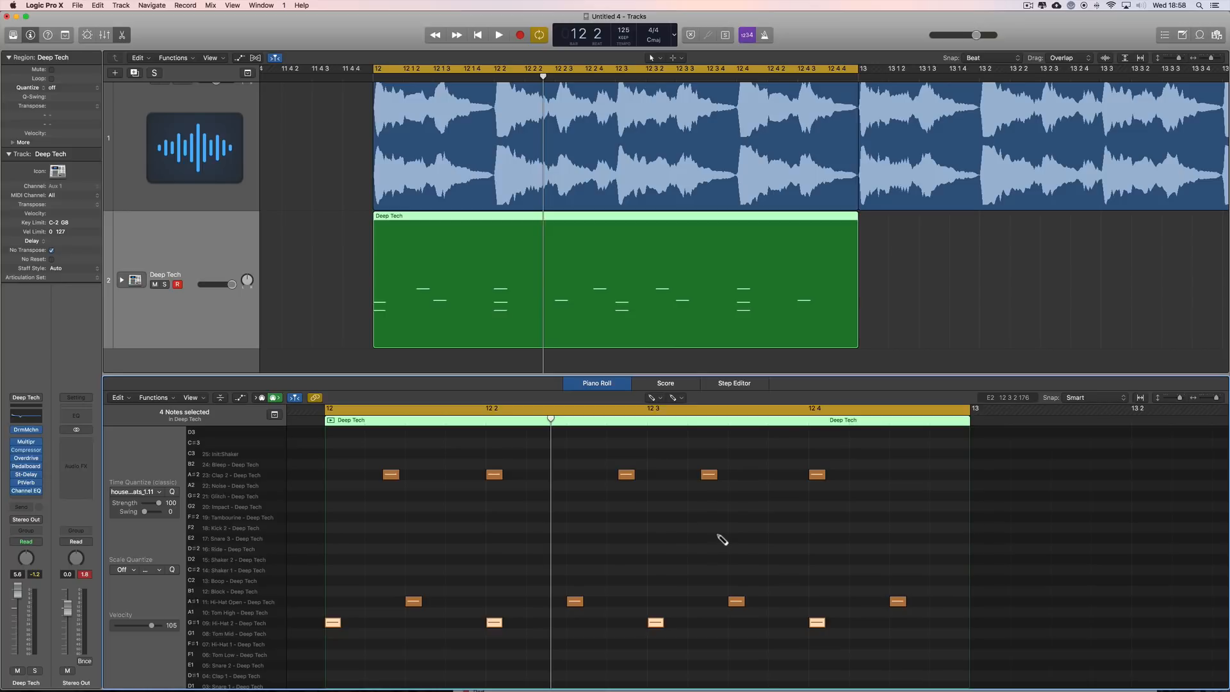
pyautogui.press('space')
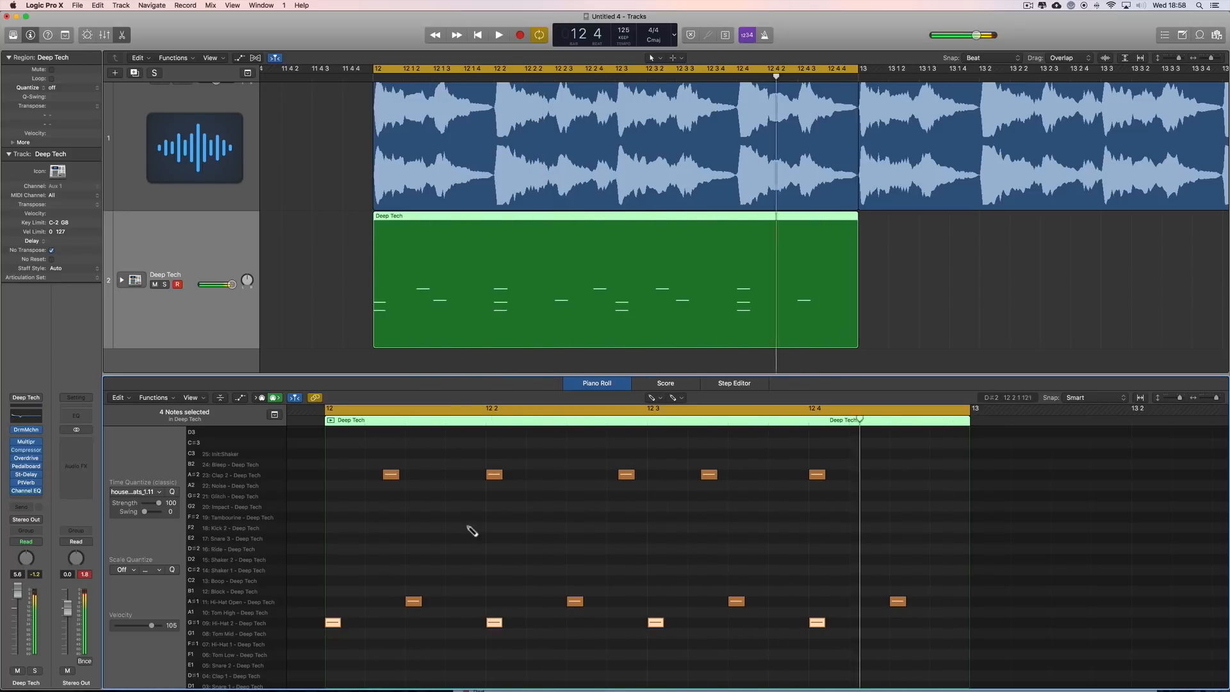
# Set the Deep Tech track's volume to about +4.0 dB and lower the house_beats_1 track's volume.
pyautogui.moveTo(228, 286); pyautogui.dragTo(226, 286)
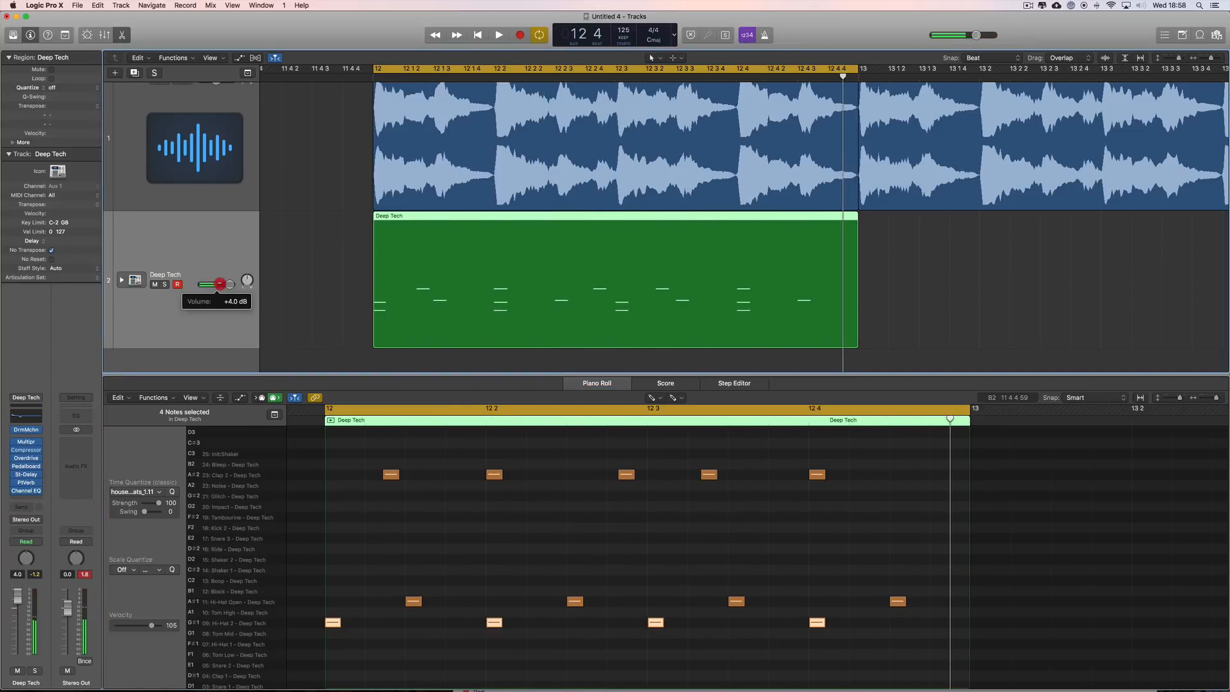
pyautogui.scroll(2, 216, 103)
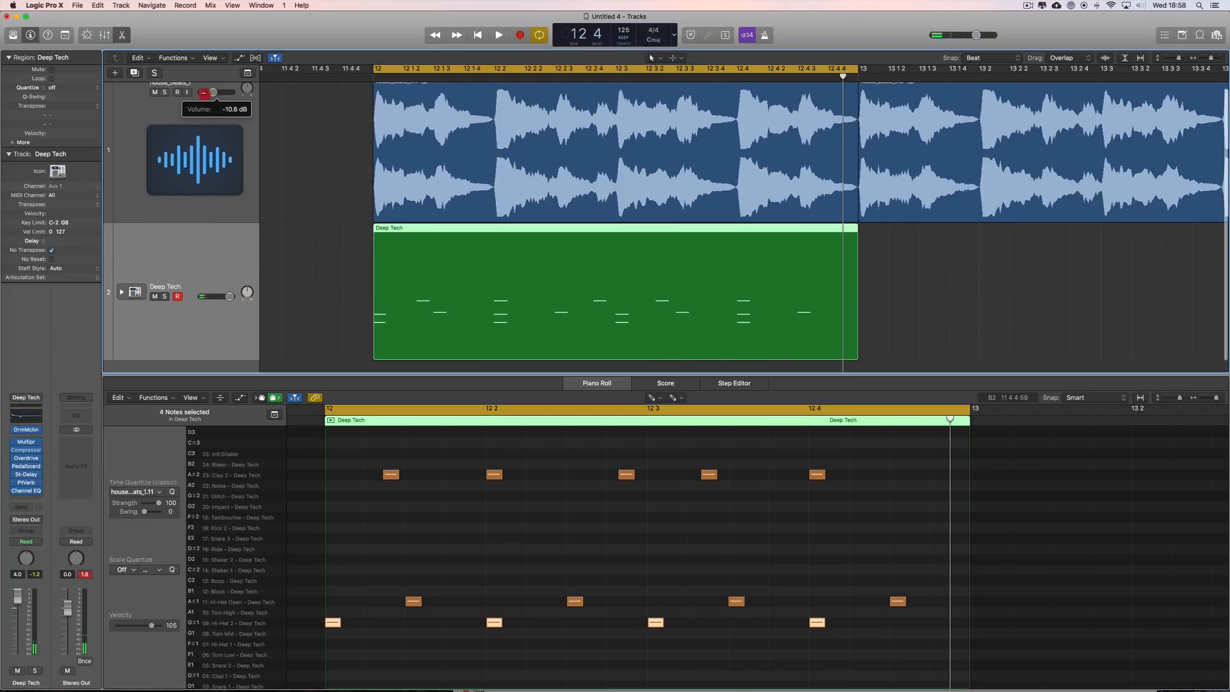
pyautogui.moveTo(216, 95)
pyautogui.mouseDown()
pyautogui.moveTo(207, 92)
pyautogui.moveTo(251, 95)
pyautogui.moveTo(200, 94)
pyautogui.mouseUp()
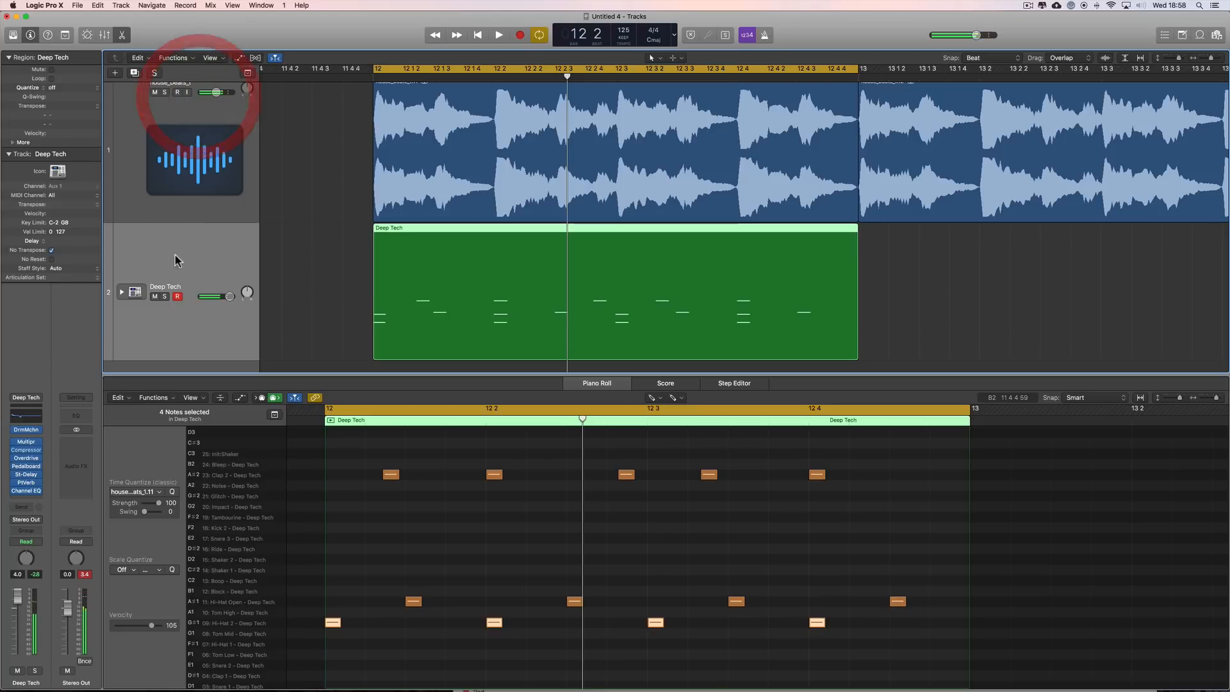
# Open the Clap 2 controls in Drum Machine Designer, lower its pitch, turn its envelope down to minimum and play the result.
pyautogui.click(26, 430)
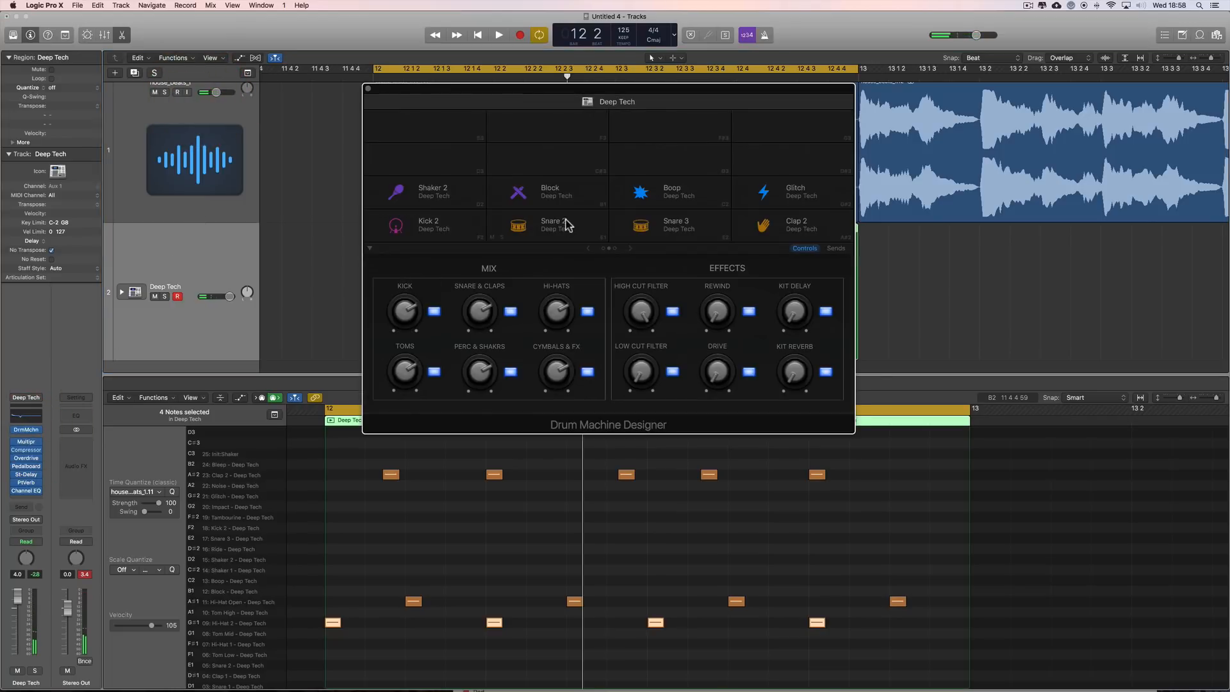
pyautogui.click(766, 224)
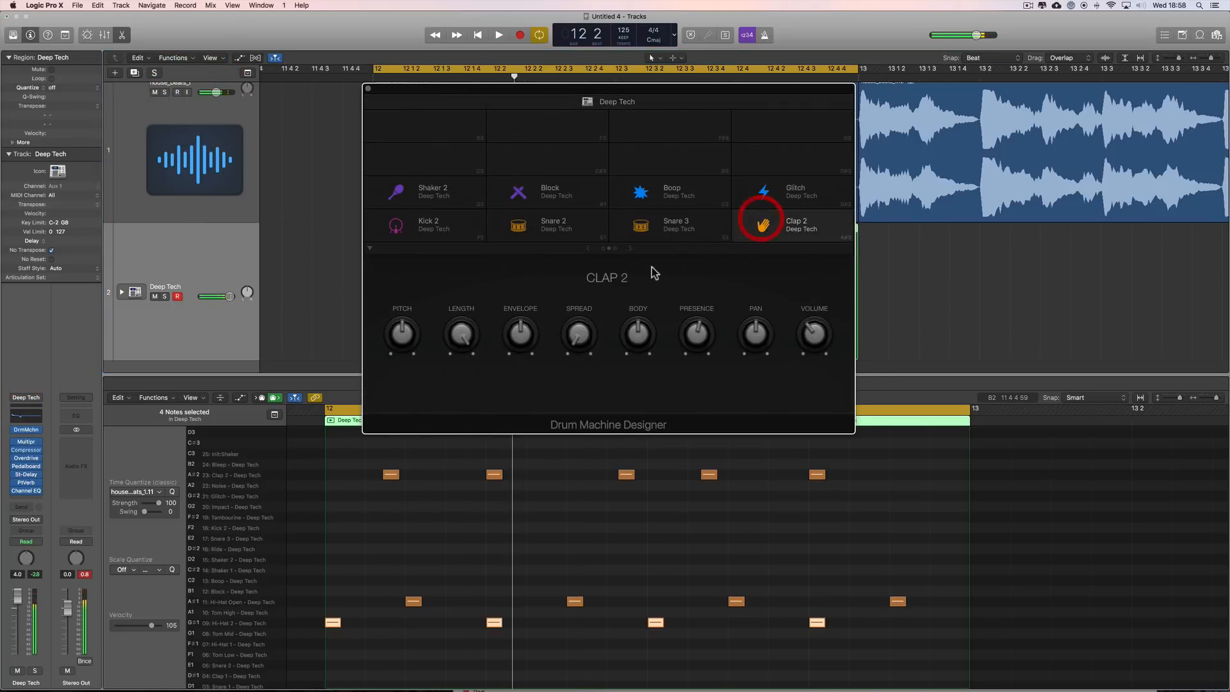
pyautogui.moveTo(415, 332)
pyautogui.mouseDown()
pyautogui.moveTo(412, 357)
pyautogui.moveTo(404, 330)
pyautogui.mouseUp()
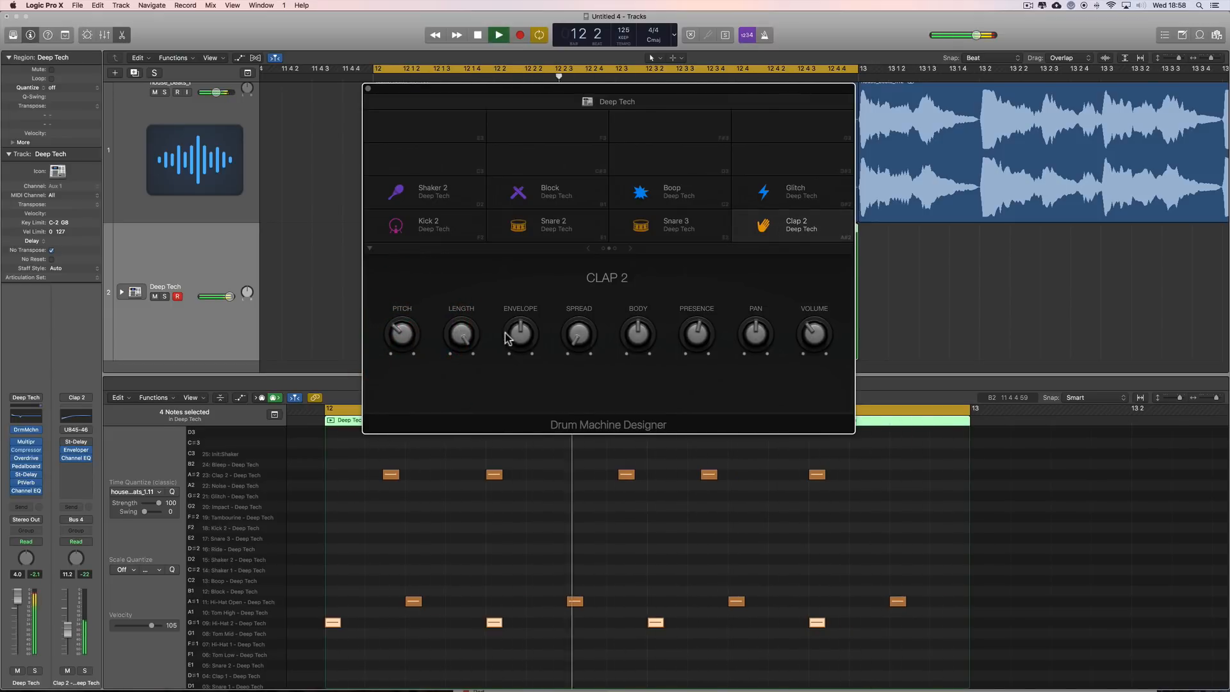
pyautogui.moveTo(522, 337); pyautogui.dragTo(546, 411)
pyautogui.press('space')
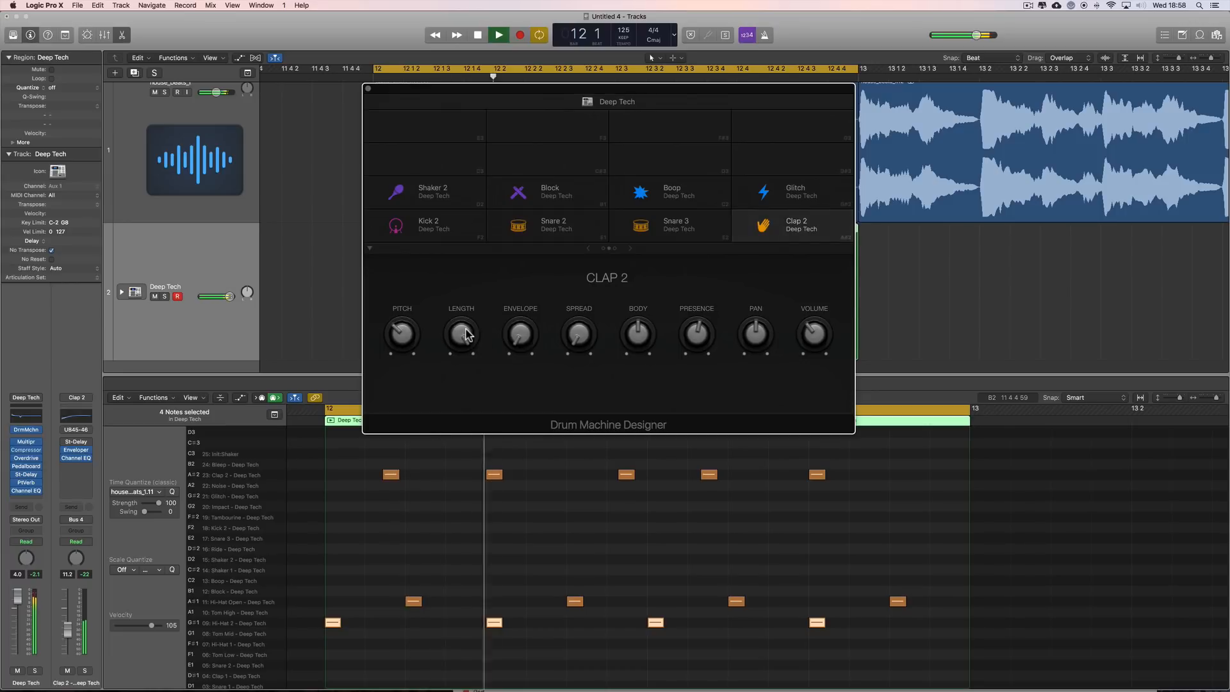
# Adjust Clap 2's length, stop playback and close Drum Machine Designer.
pyautogui.moveTo(461, 336)
pyautogui.mouseDown()
pyautogui.moveTo(472, 382)
pyautogui.moveTo(473, 351)
pyautogui.mouseUp()
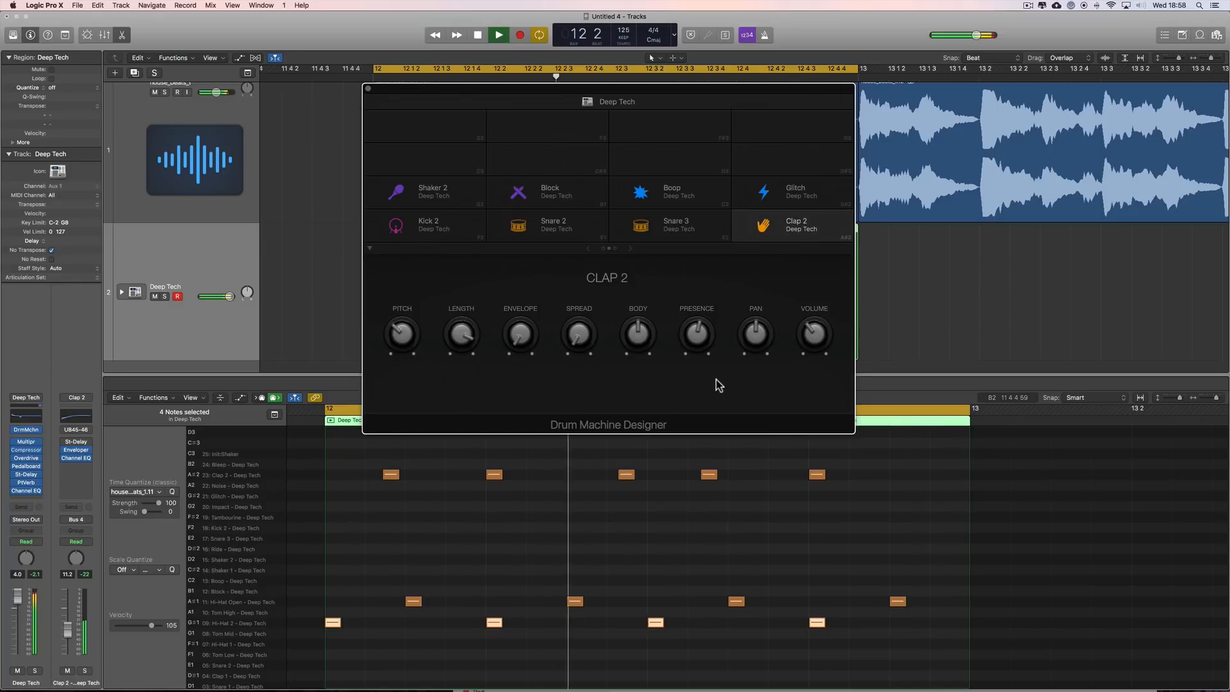
pyautogui.press('space')
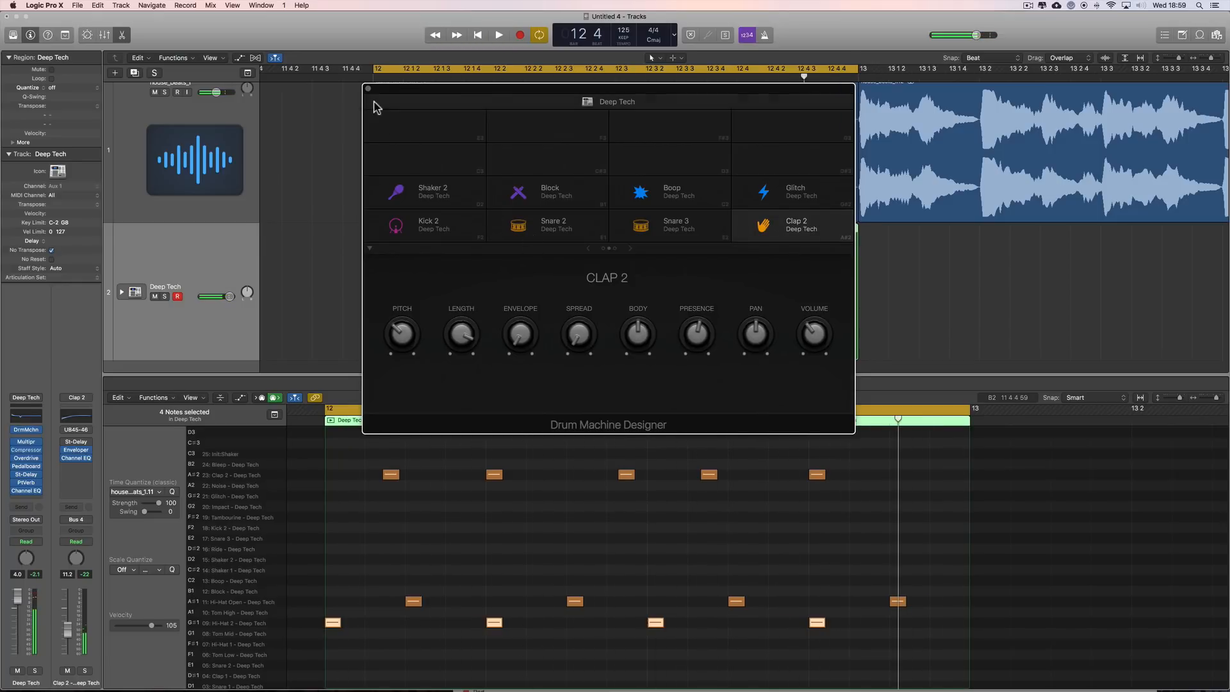
pyautogui.press('super+w')
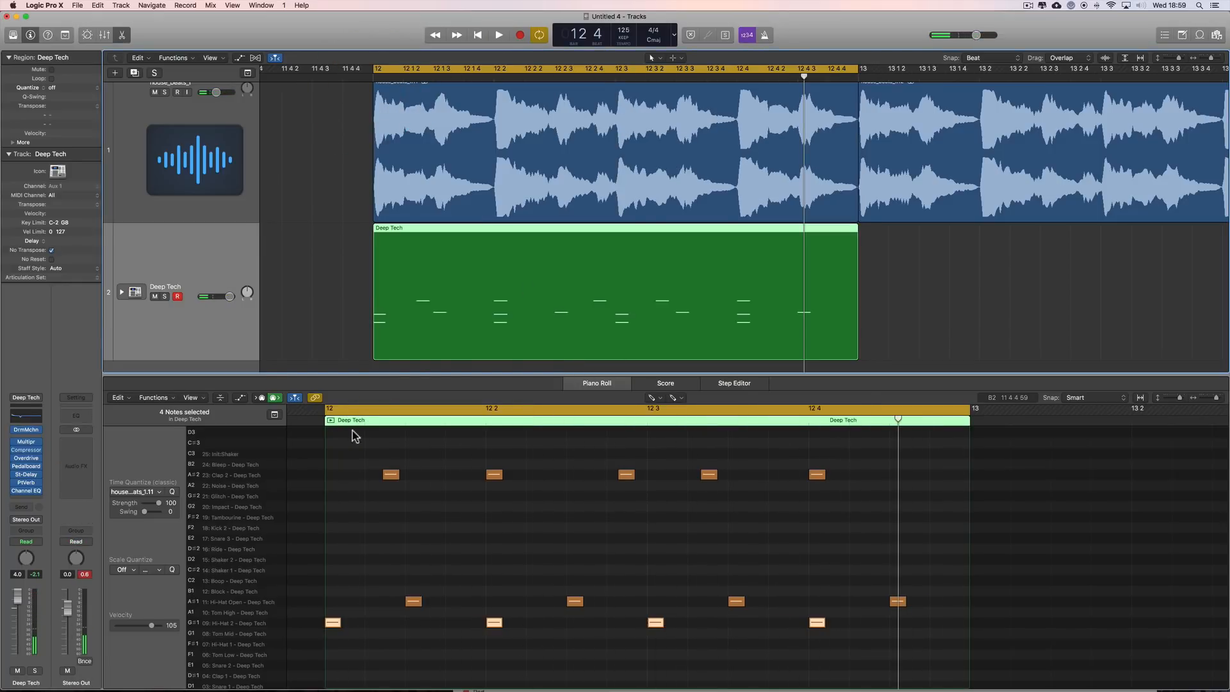
# Bring the whole bar 12 Deep Tech pattern into view and play it together with the house_beats_1 loop.
pyautogui.scroll(-2, 455, 599)
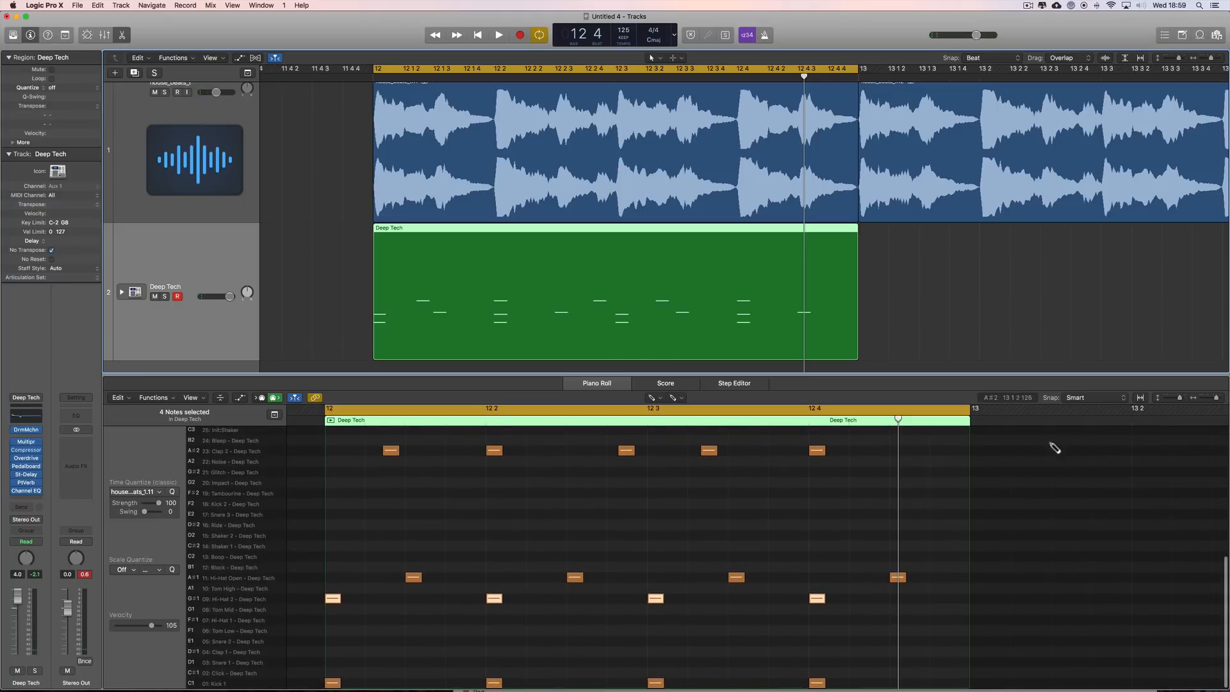
pyautogui.moveTo(1180, 398); pyautogui.dragTo(1177, 397)
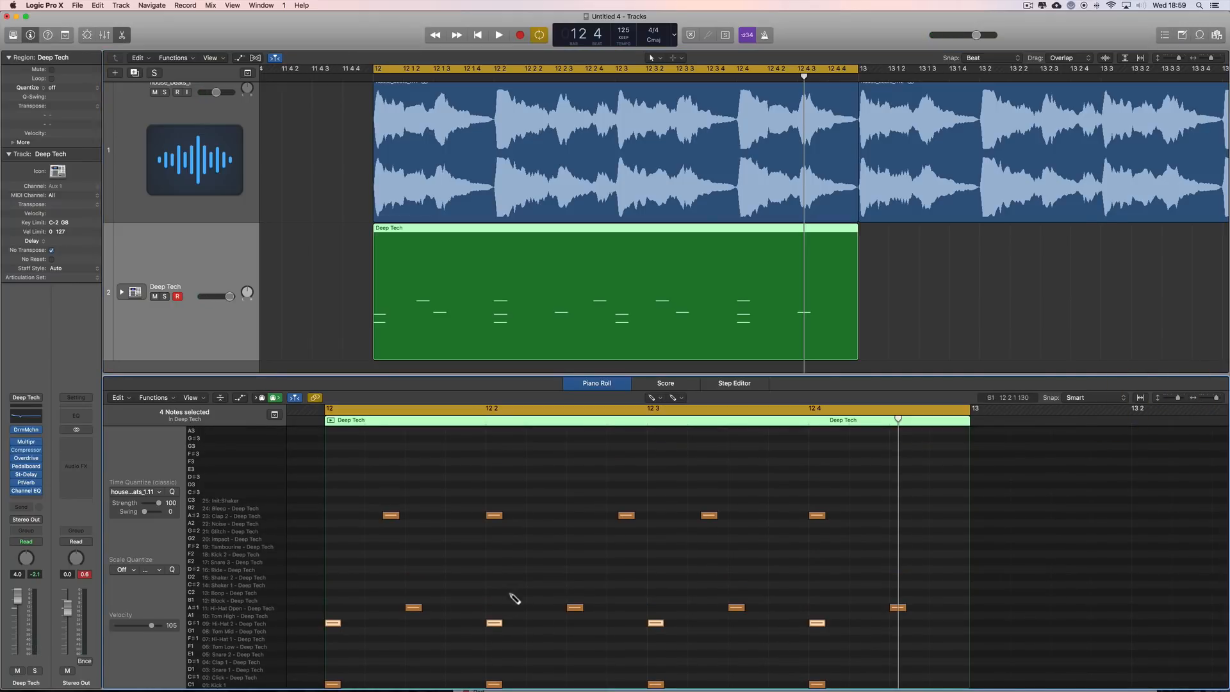
pyautogui.scroll(-2, 511, 590)
pyautogui.press('space')
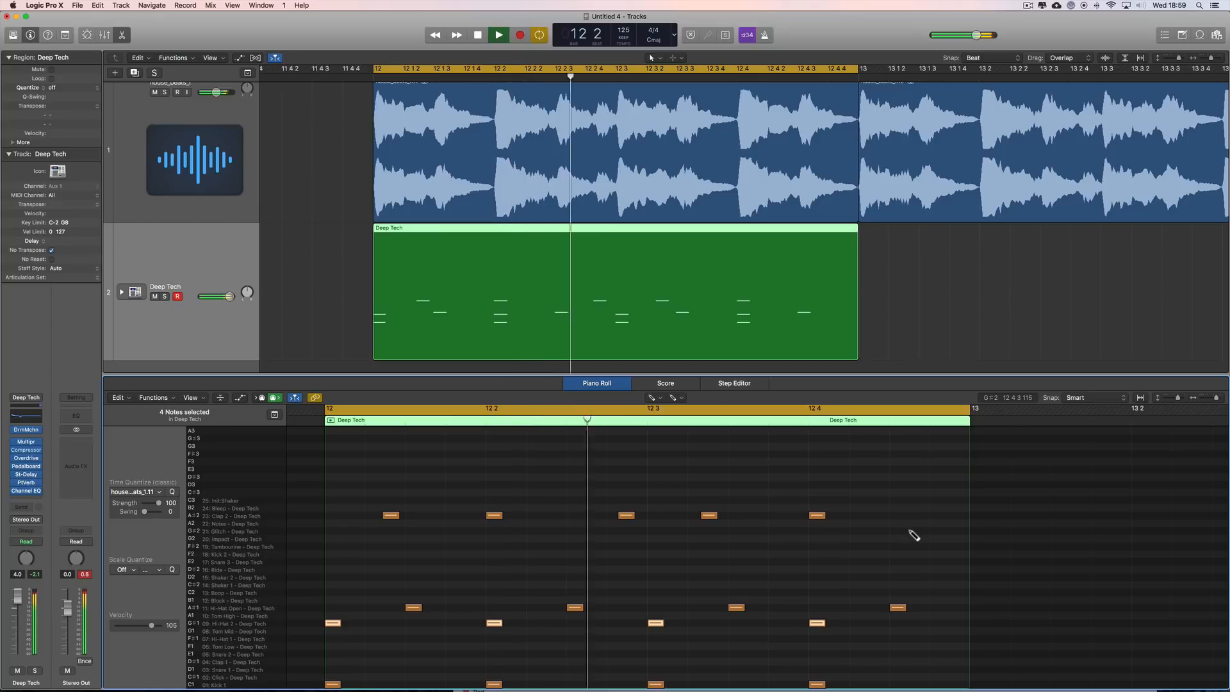
pyautogui.click(1202, 58)
pyautogui.click(1203, 58)
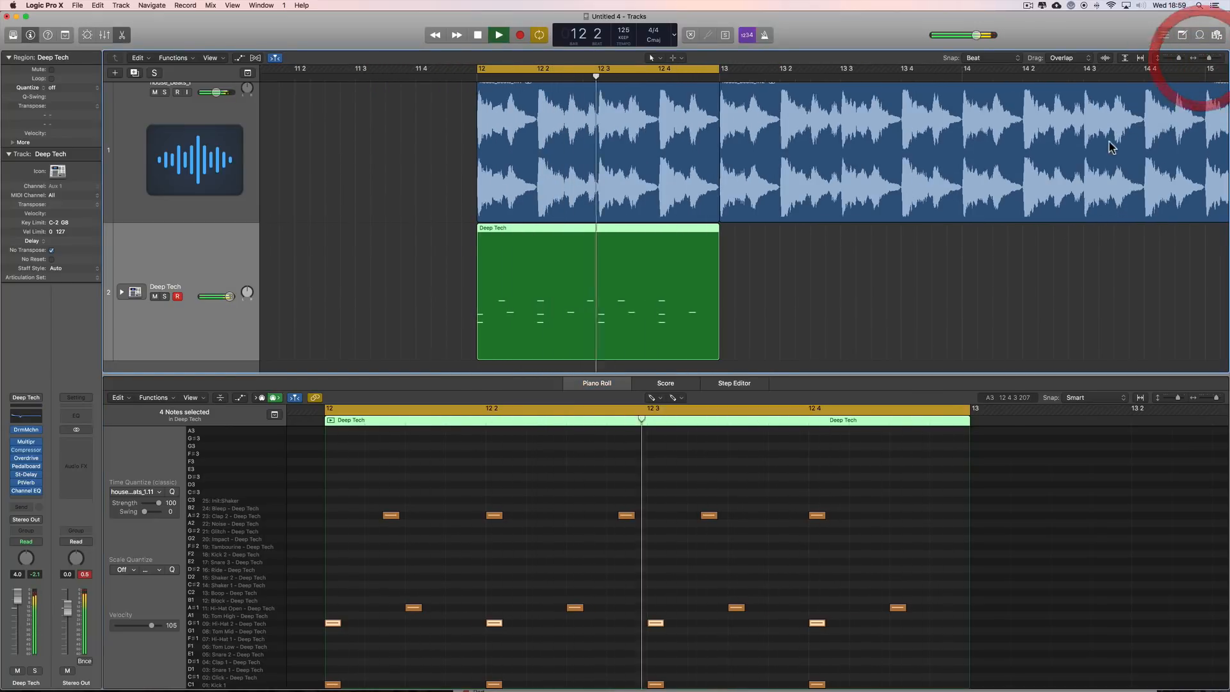
pyautogui.press('space')
# Move the one-bar cycle range to bar 13 and listen to the house_beats_1 loop there.
pyautogui.hscroll(10, 464, 99)
pyautogui.hscroll(-6, 459, 96)
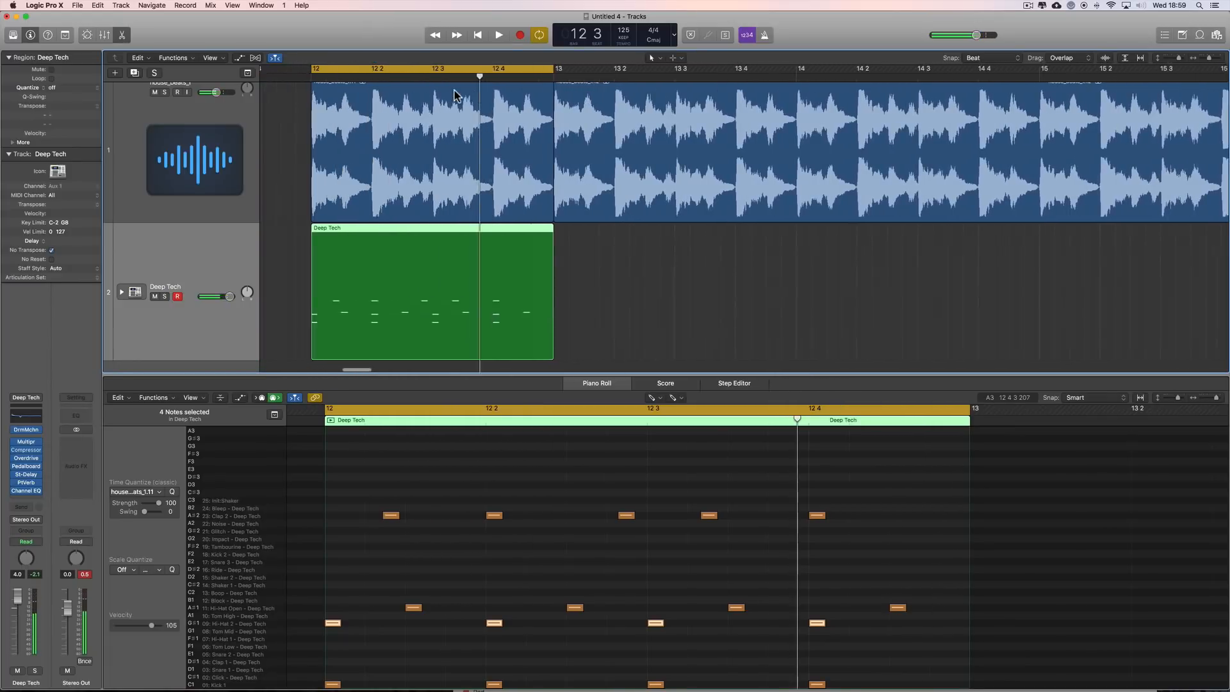
pyautogui.moveTo(464, 68); pyautogui.dragTo(706, 69)
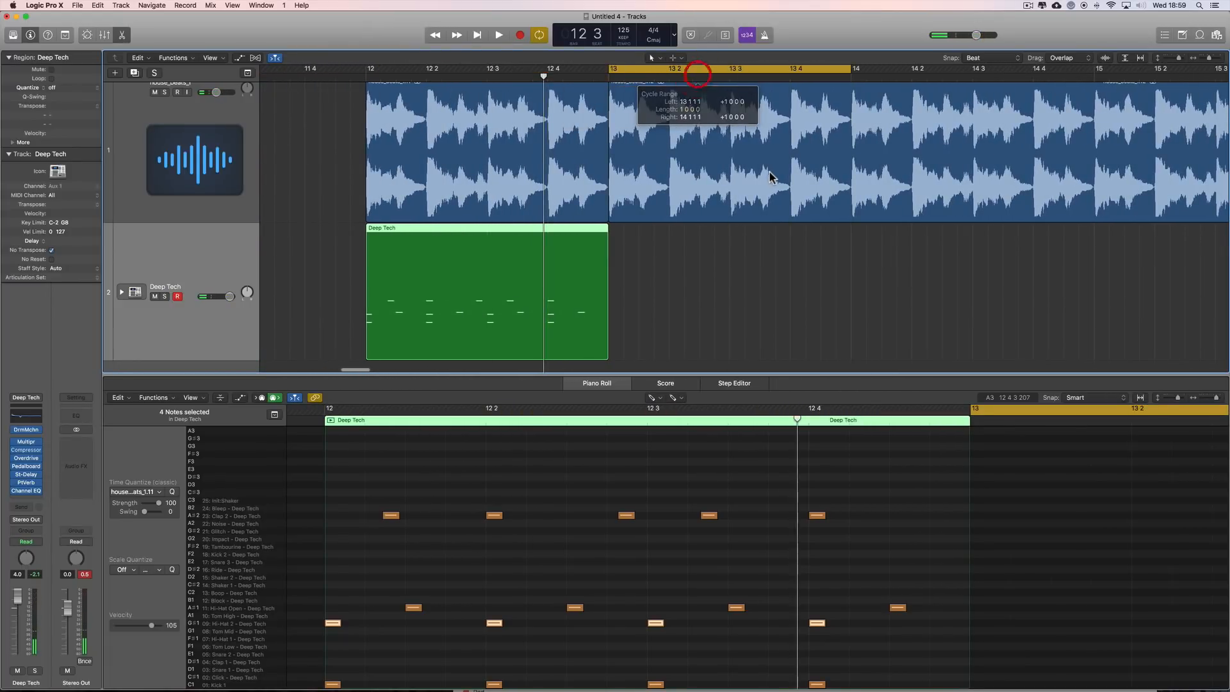
pyautogui.press('space')
pyautogui.hscroll(3, 771, 180)
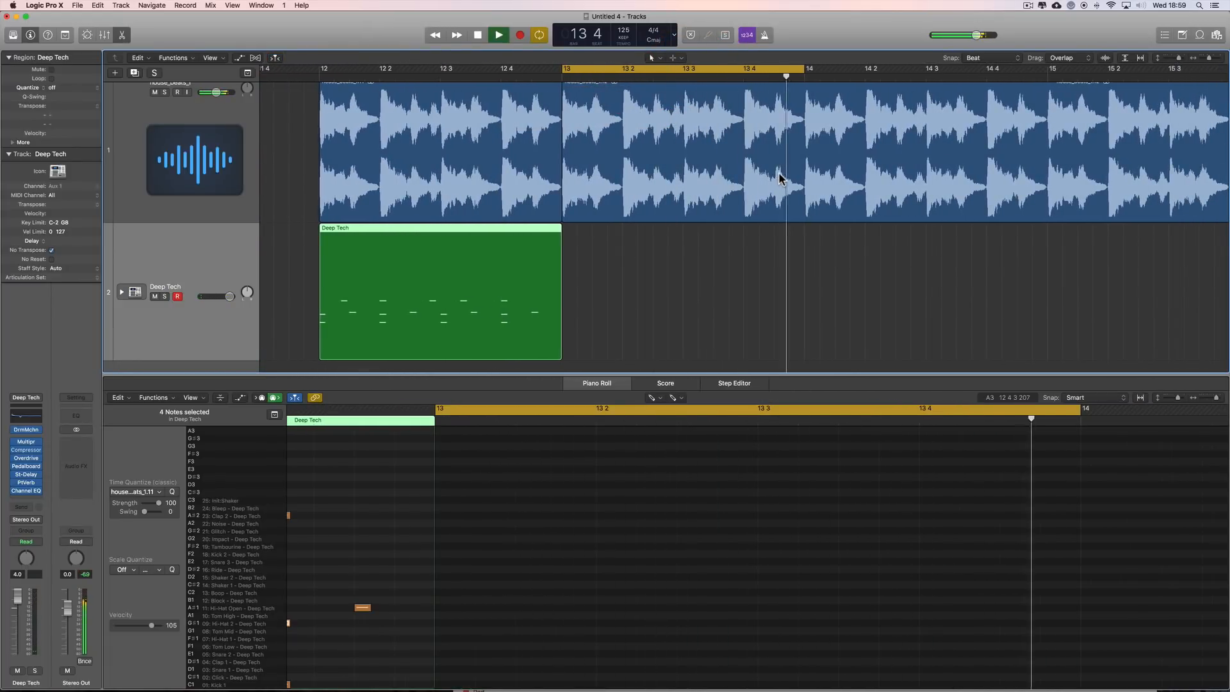
pyautogui.press('space')
# Listen to bars 14 and 15 of the house_beats_1 loop one after the other by shifting the one-bar cycle range.
pyautogui.moveTo(647, 69); pyautogui.dragTo(871, 78)
pyautogui.press('space')
pyautogui.hscroll(10, 871, 77)
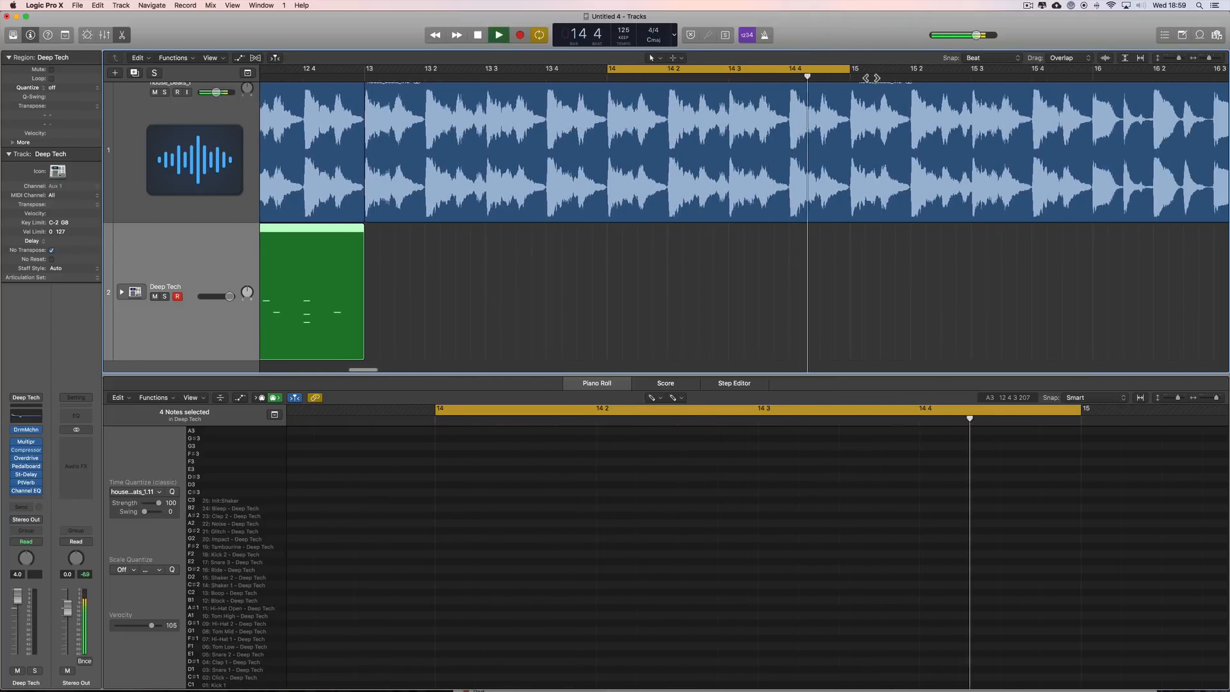
pyautogui.press('space')
pyautogui.moveTo(651, 71); pyautogui.dragTo(887, 75)
pyautogui.click(1206, 58)
pyautogui.press('space')
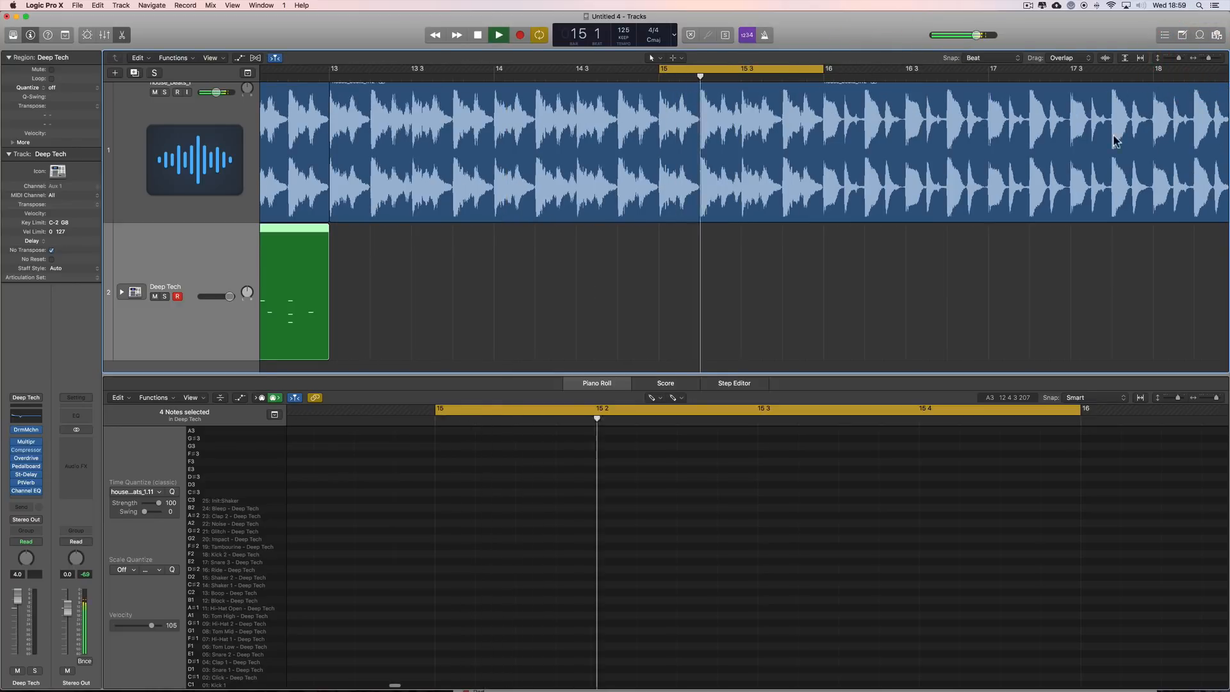
pyautogui.press('space')
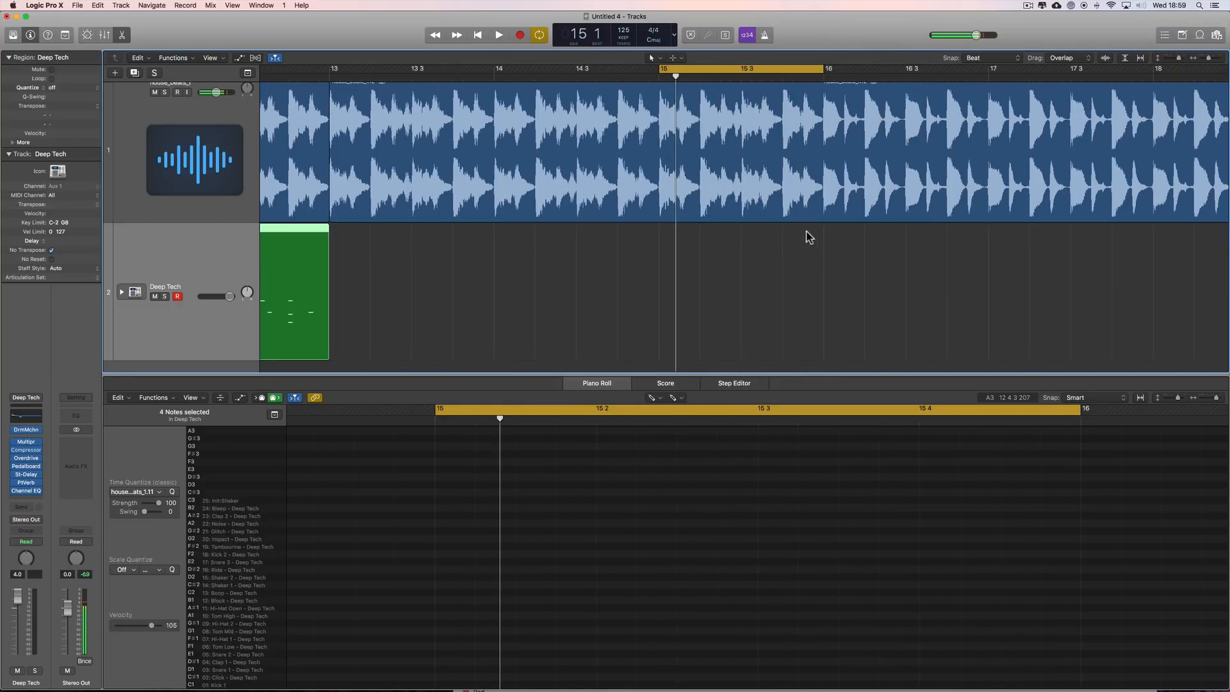
# Move the cycle range to start at bar 16 and extend it to four bars, ending at bar 20.
pyautogui.moveTo(742, 71); pyautogui.dragTo(897, 75)
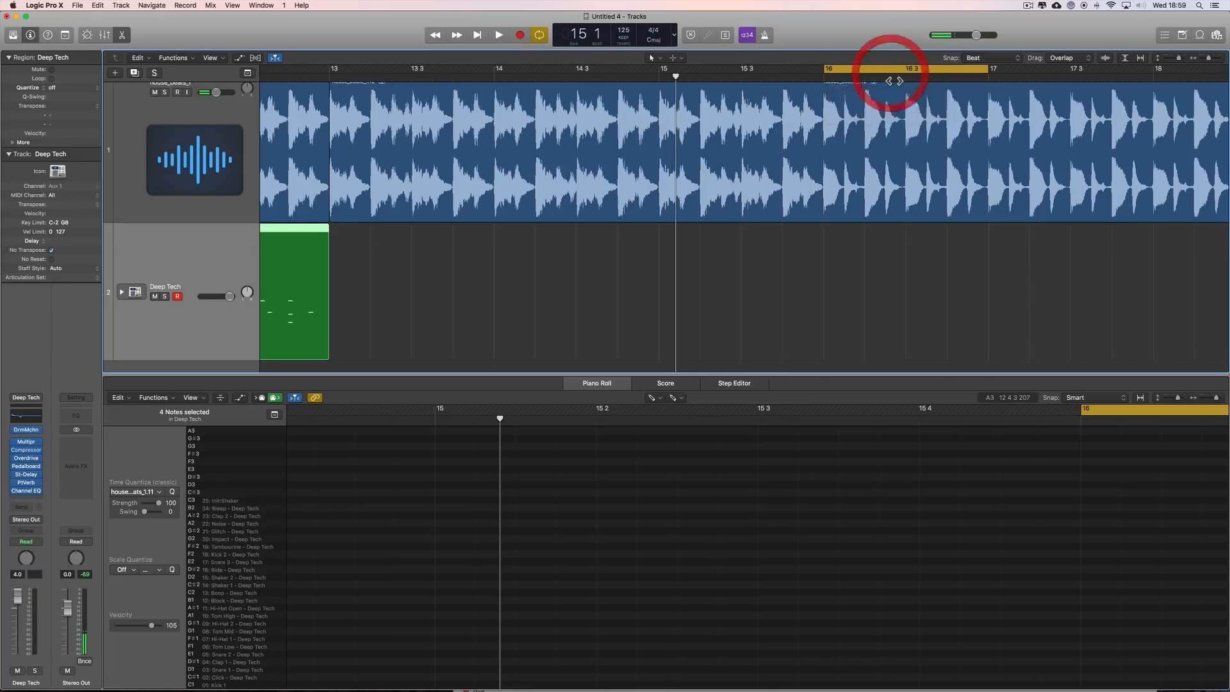
pyautogui.hscroll(5, 848, 88)
pyautogui.moveTo(616, 69); pyautogui.dragTo(925, 121)
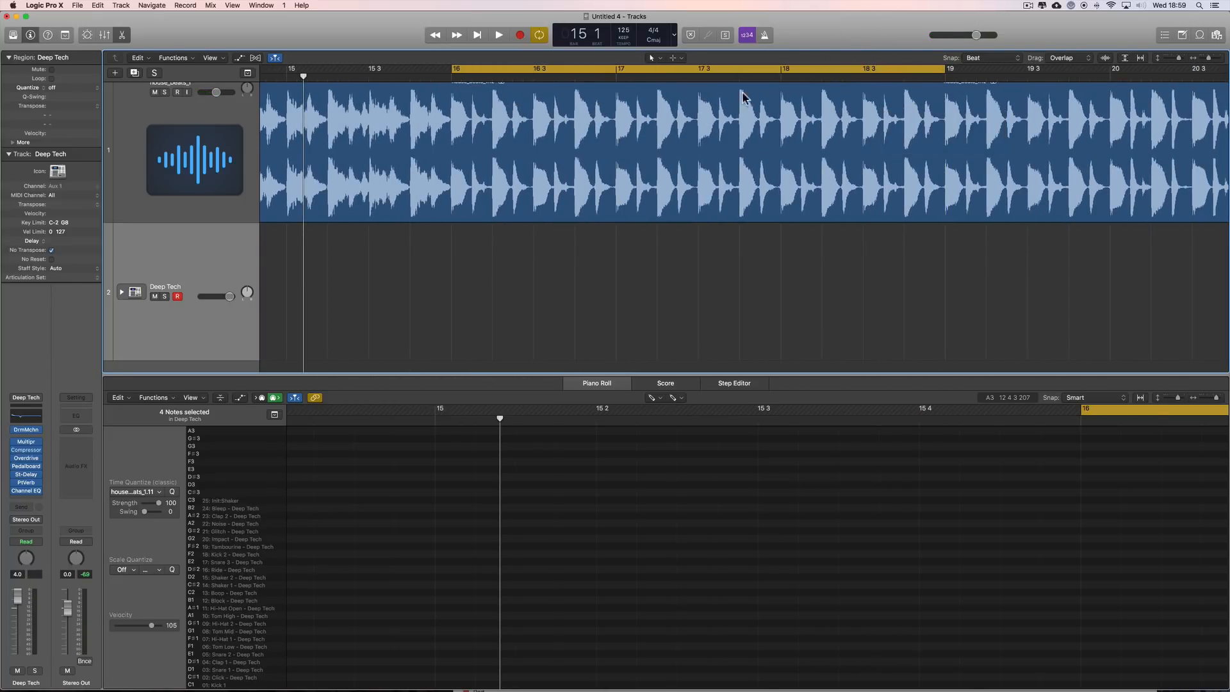
pyautogui.moveTo(942, 73); pyautogui.dragTo(1109, 106)
# Split the house_beats_1 audio at bar 16 with the Scissors tool, return to the Pointer tool and play the new groove.
pyautogui.rightClick(452, 260)
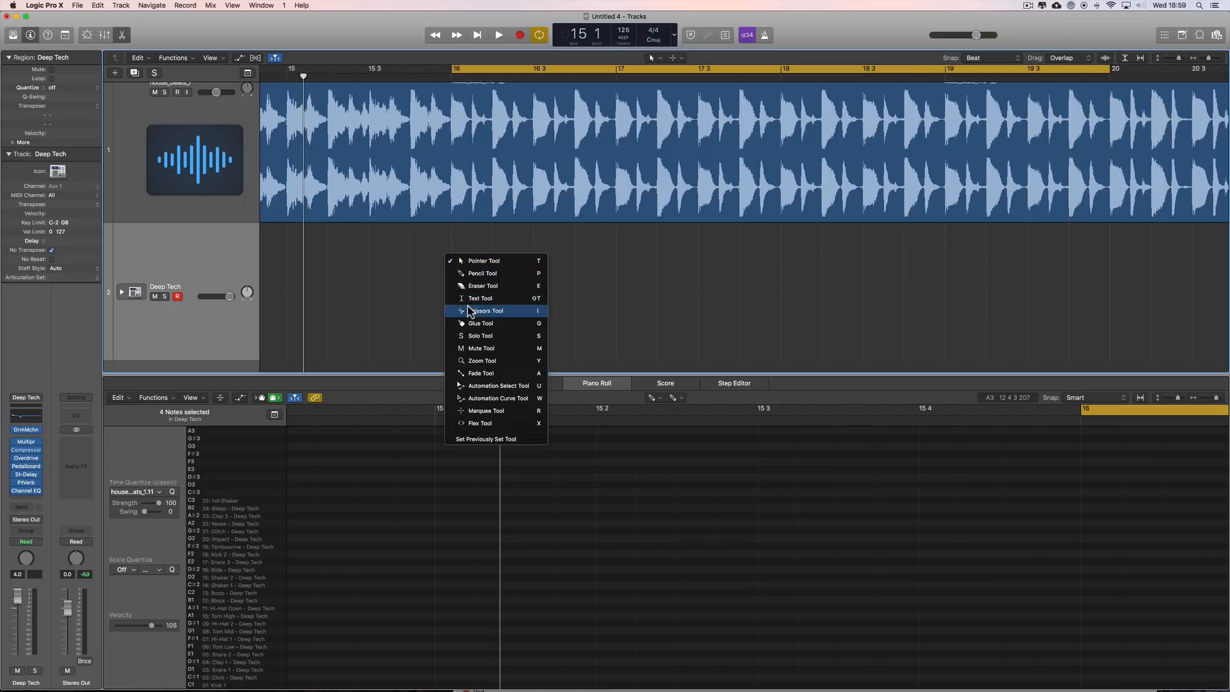
pyautogui.click(472, 303)
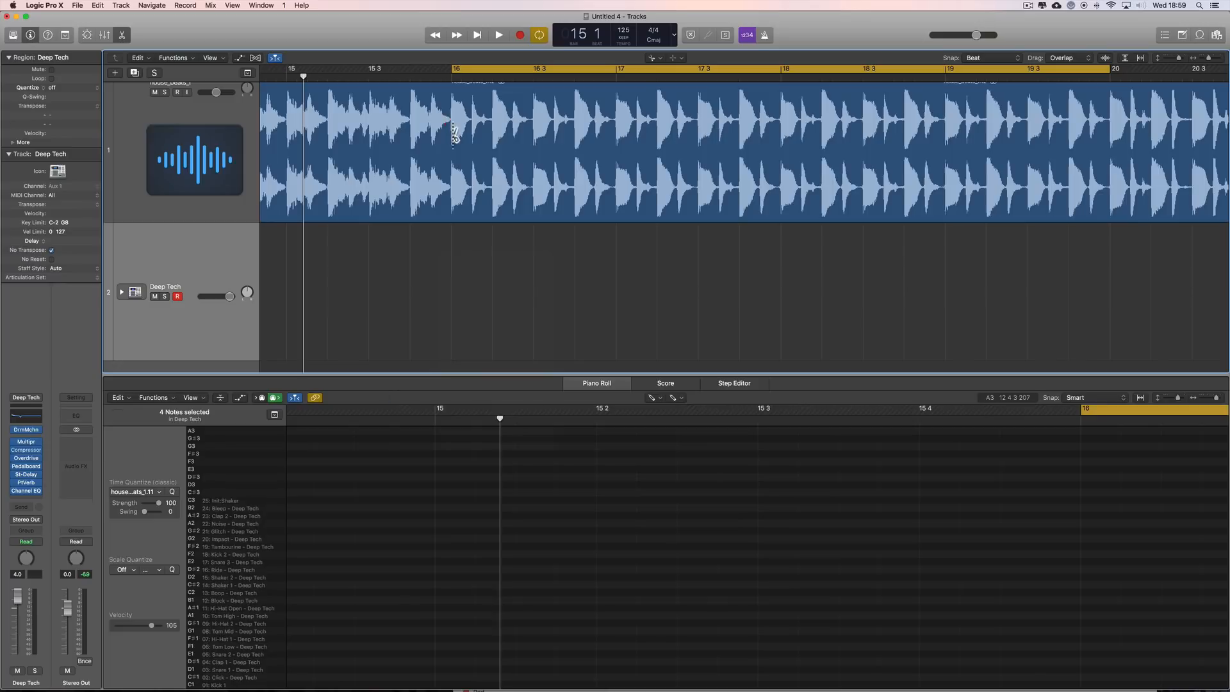
pyautogui.click(454, 135)
pyautogui.press('space')
pyautogui.rightClick(564, 277)
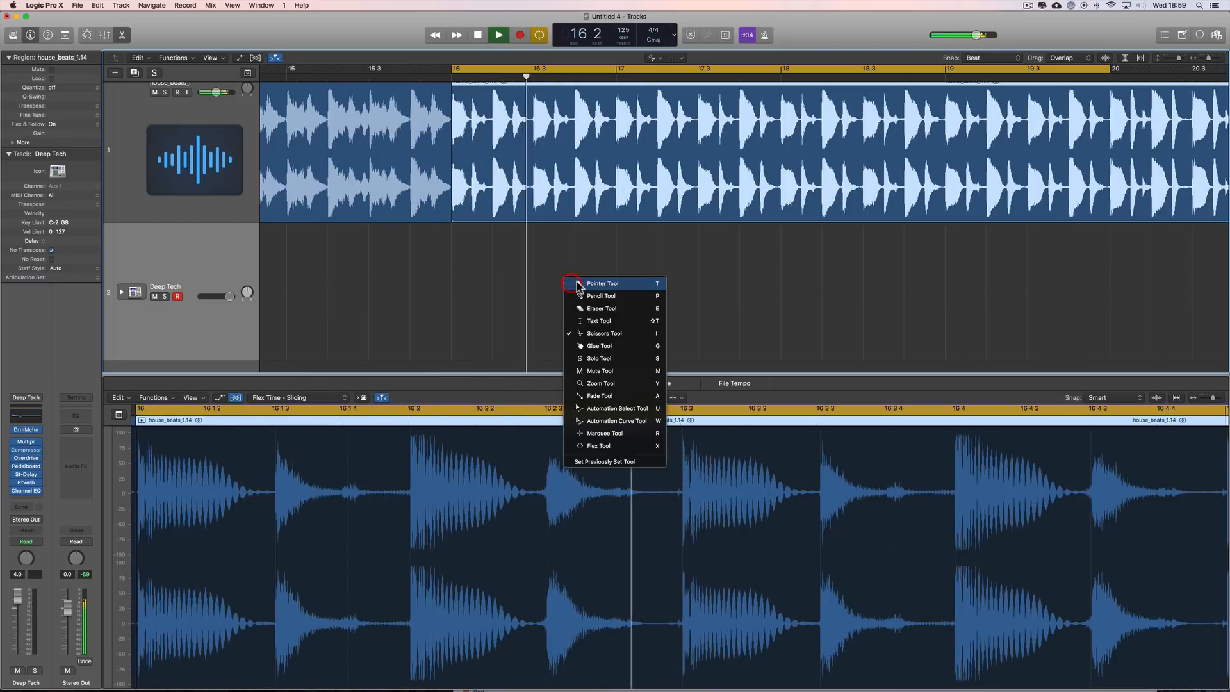
pyautogui.click(574, 279)
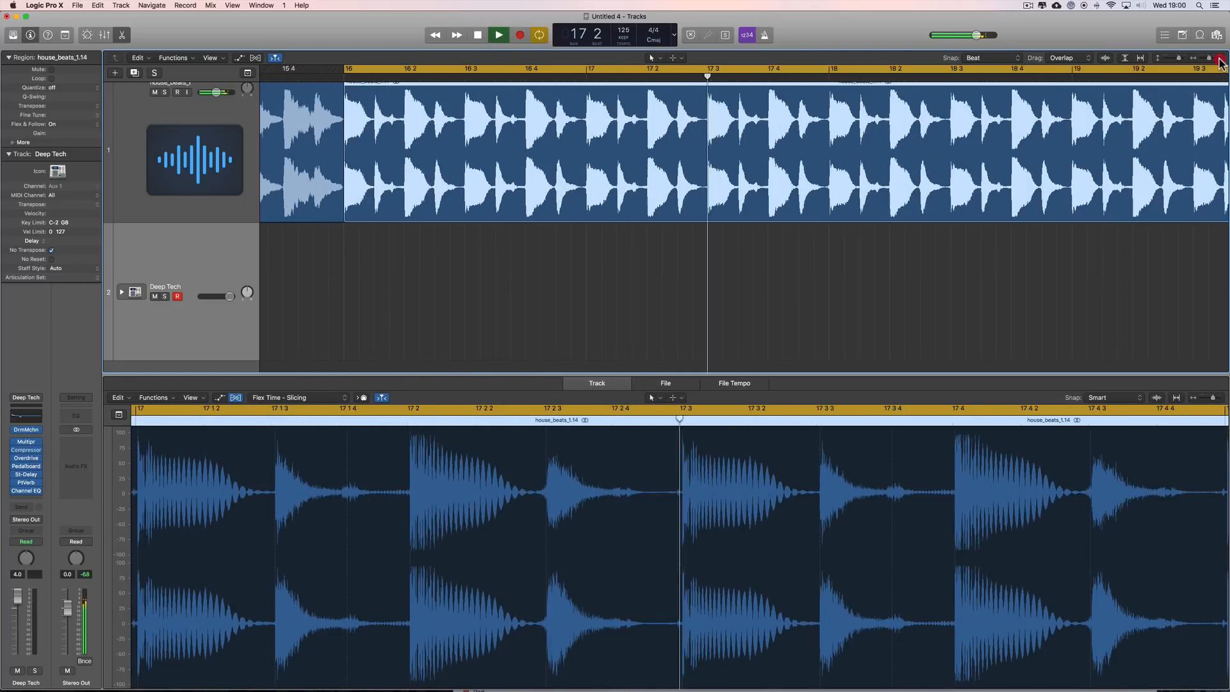
pyautogui.press('super+Right')
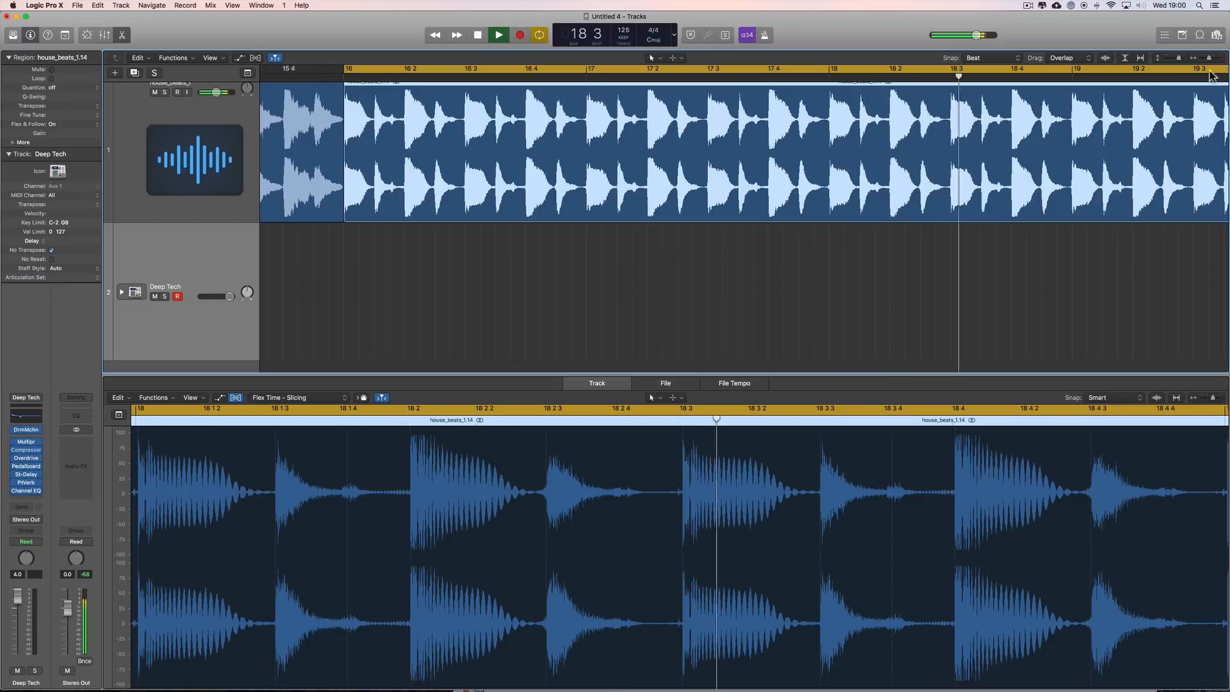
pyautogui.press('space')
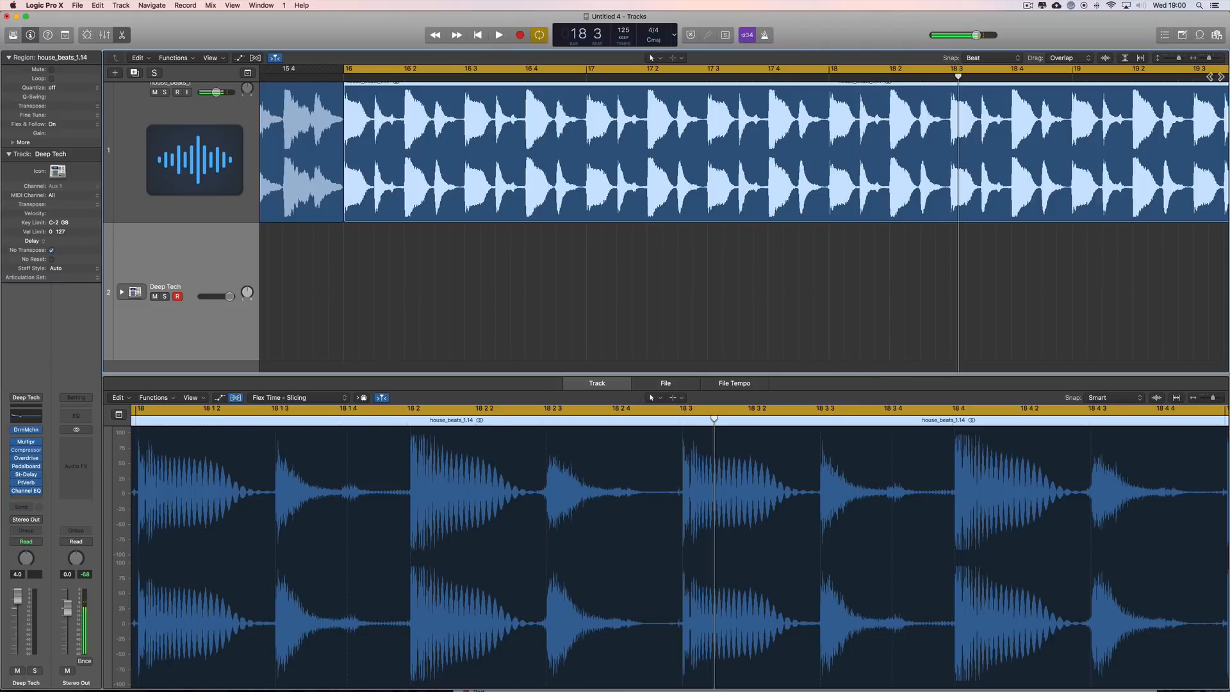
# Split the house_beats_1 audio at bar 17 with the Scissors tool and return to the Pointer tool.
pyautogui.rightClick(573, 282)
pyautogui.click(575, 326)
pyautogui.click(587, 122)
pyautogui.rightClick(685, 286)
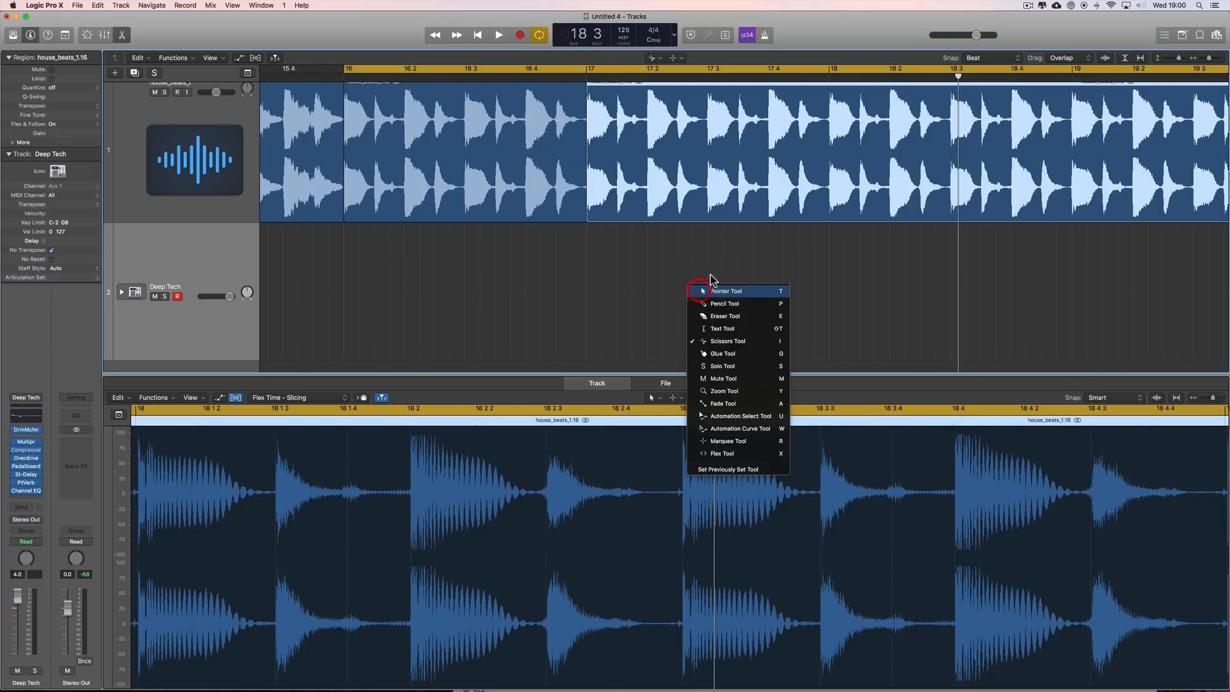
pyautogui.click(711, 291)
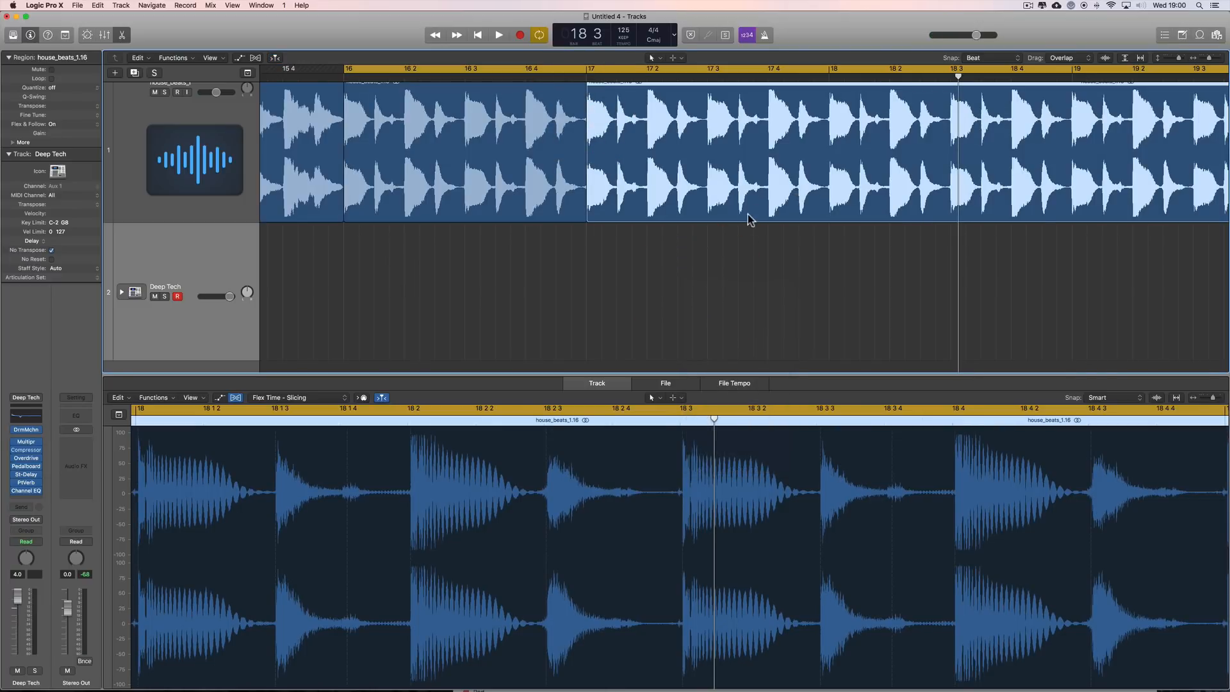
# Select both house_beats_1 regions from bar 16 onward and move them one bar later, with the cycle range starting at bar 17.
pyautogui.click(1202, 58)
pyautogui.click(1201, 59)
pyautogui.click(1201, 58)
pyautogui.click(1199, 59)
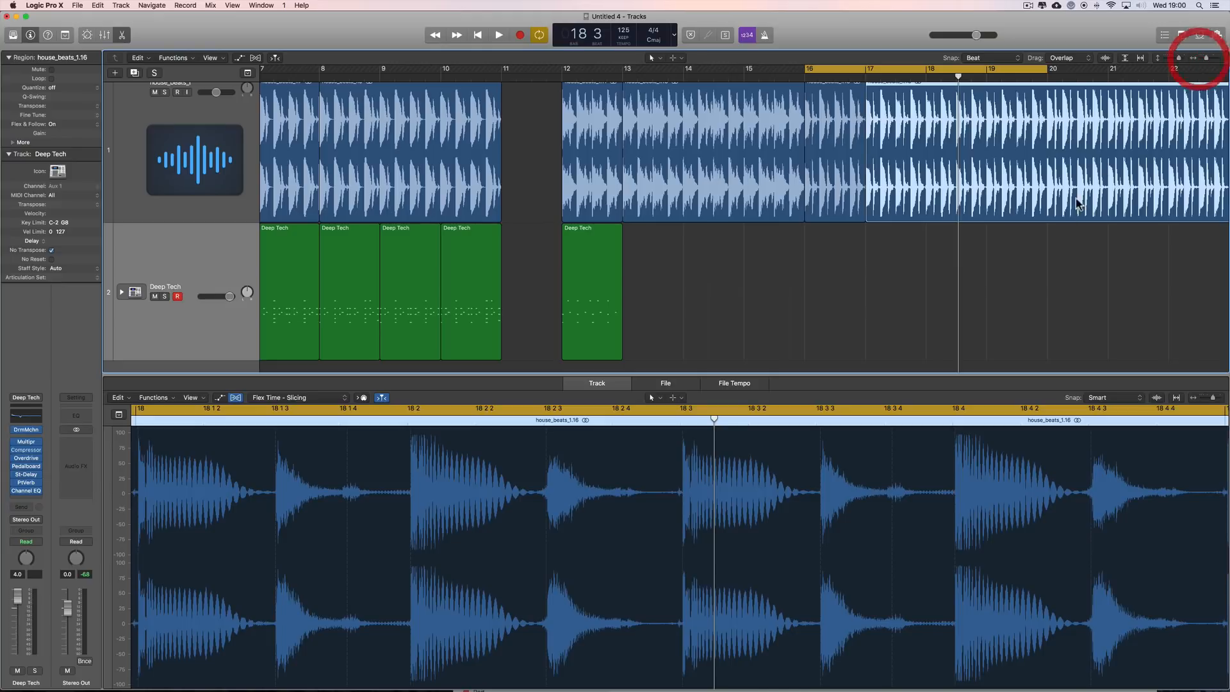
pyautogui.hscroll(5, 1076, 204)
pyautogui.keyDown('shift'); pyautogui.click(722, 129); pyautogui.keyUp('shift')
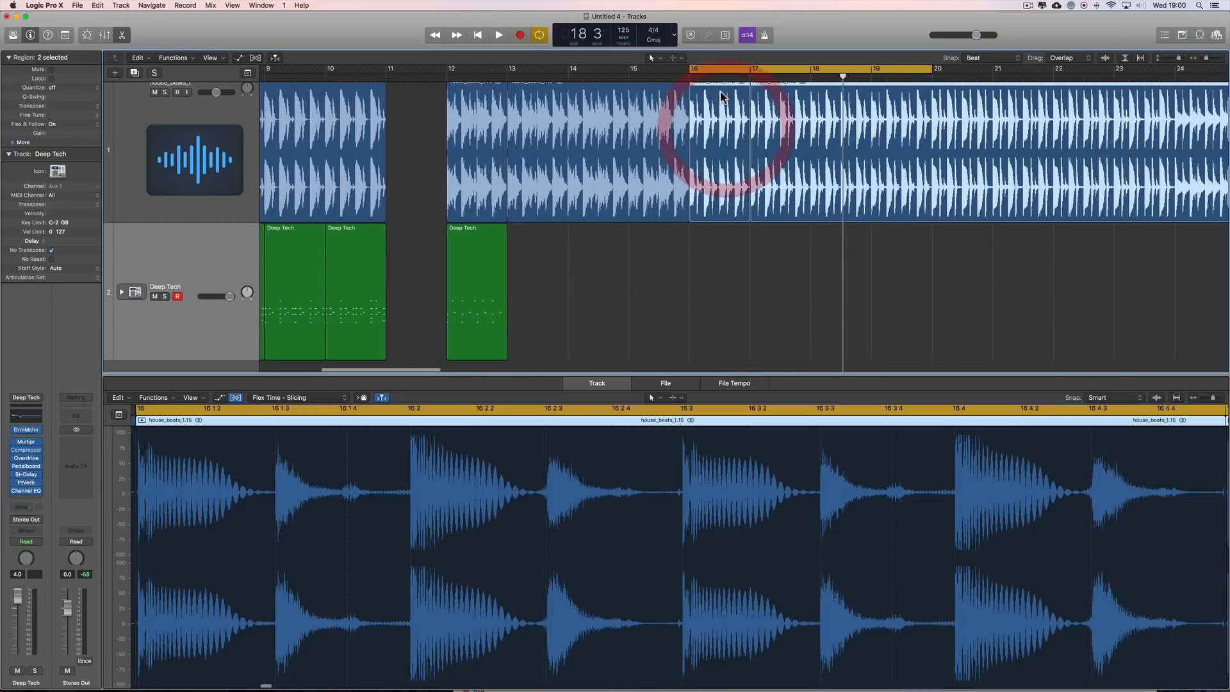
pyautogui.moveTo(721, 96); pyautogui.dragTo(794, 71)
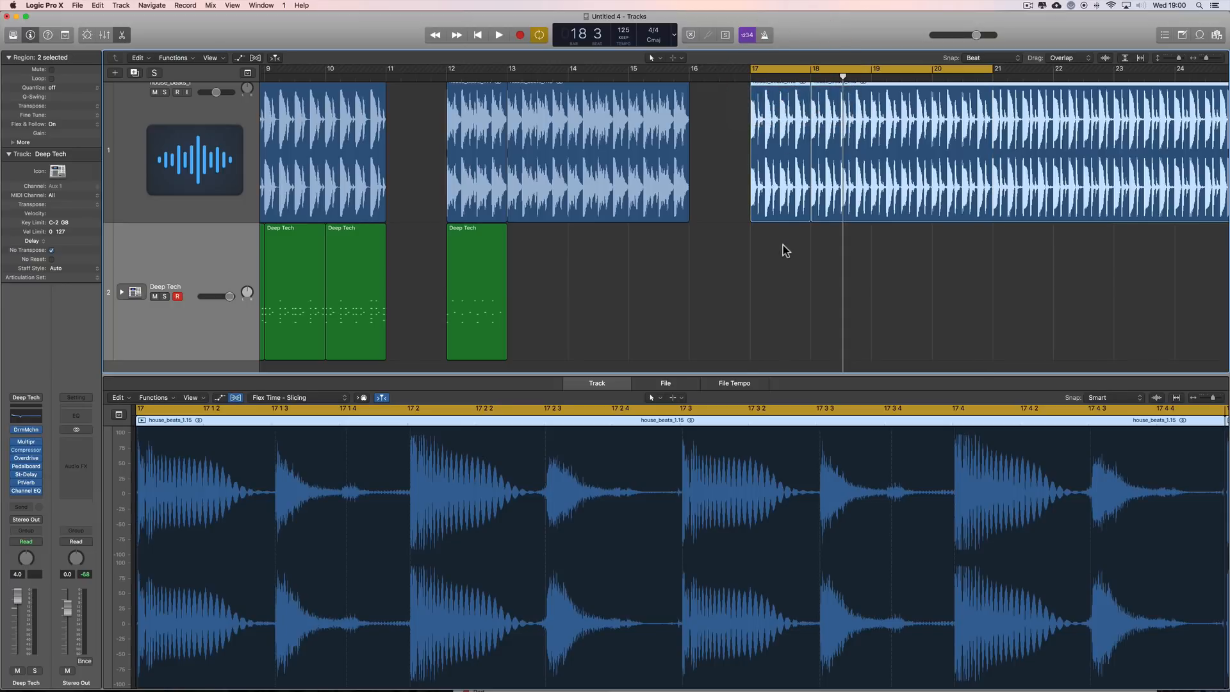
# Select the one-bar house_beats_1 region at bar 17 and listen to its groove.
pyautogui.click(781, 227)
pyautogui.click(780, 147)
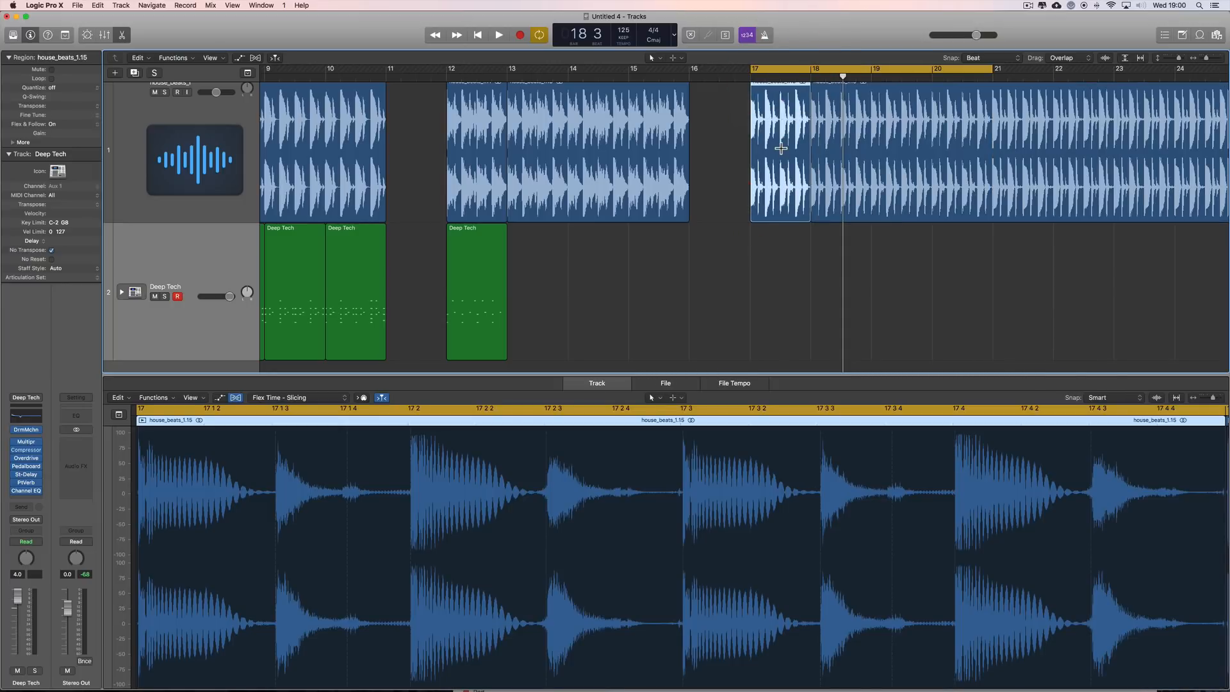
pyautogui.press('space')
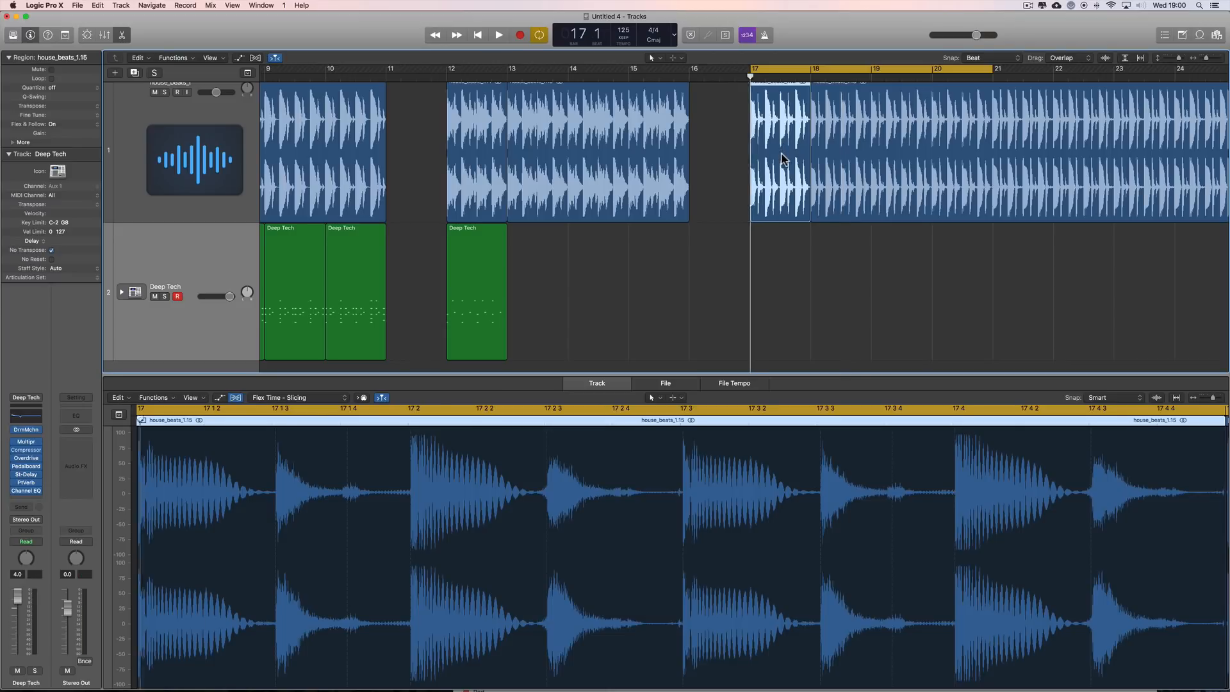
pyautogui.hscroll(3, 962, 141)
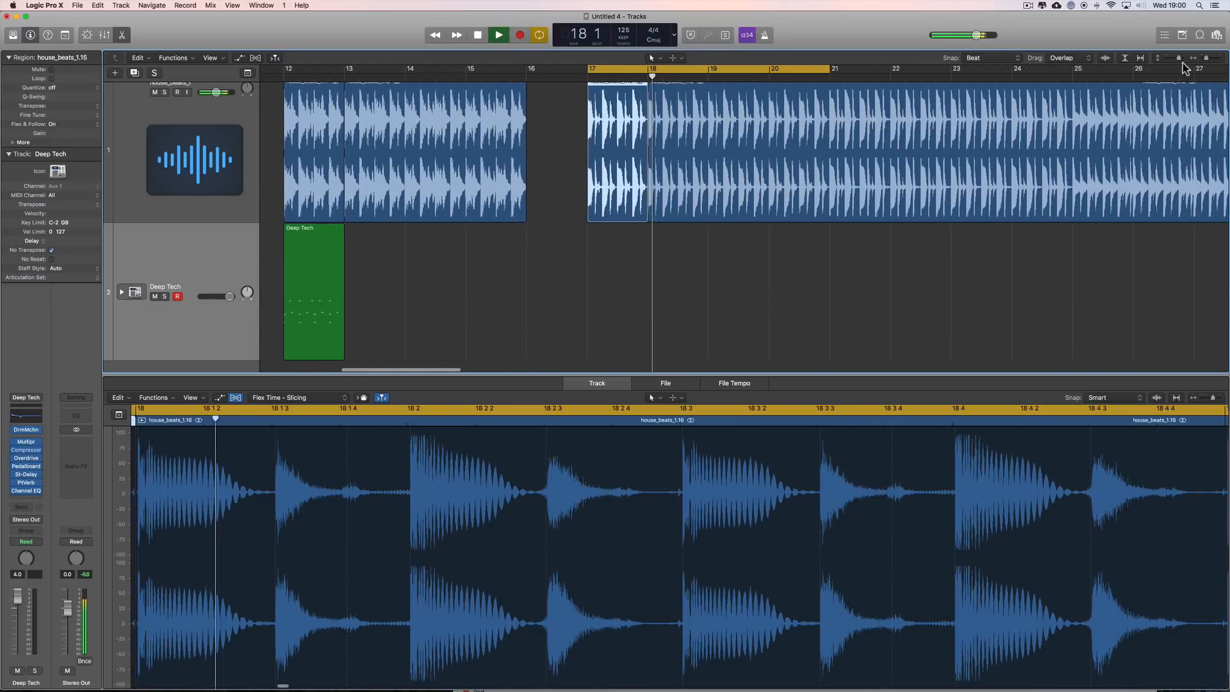
pyautogui.click(1216, 59)
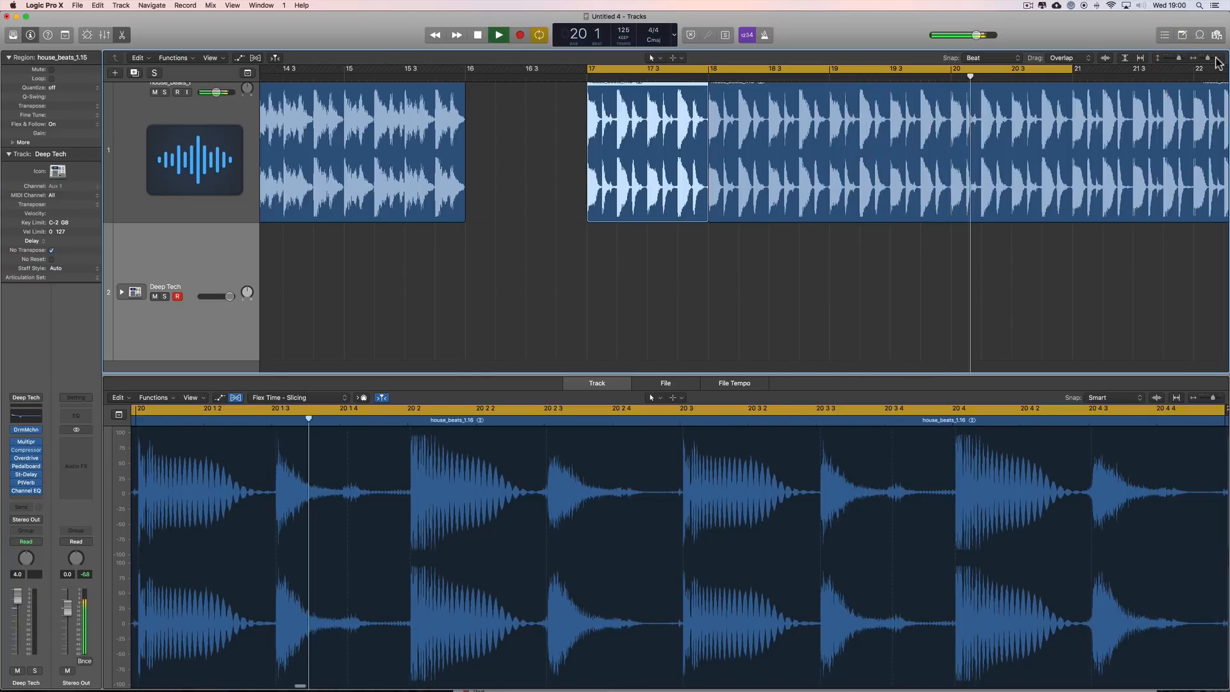
pyautogui.press('space')
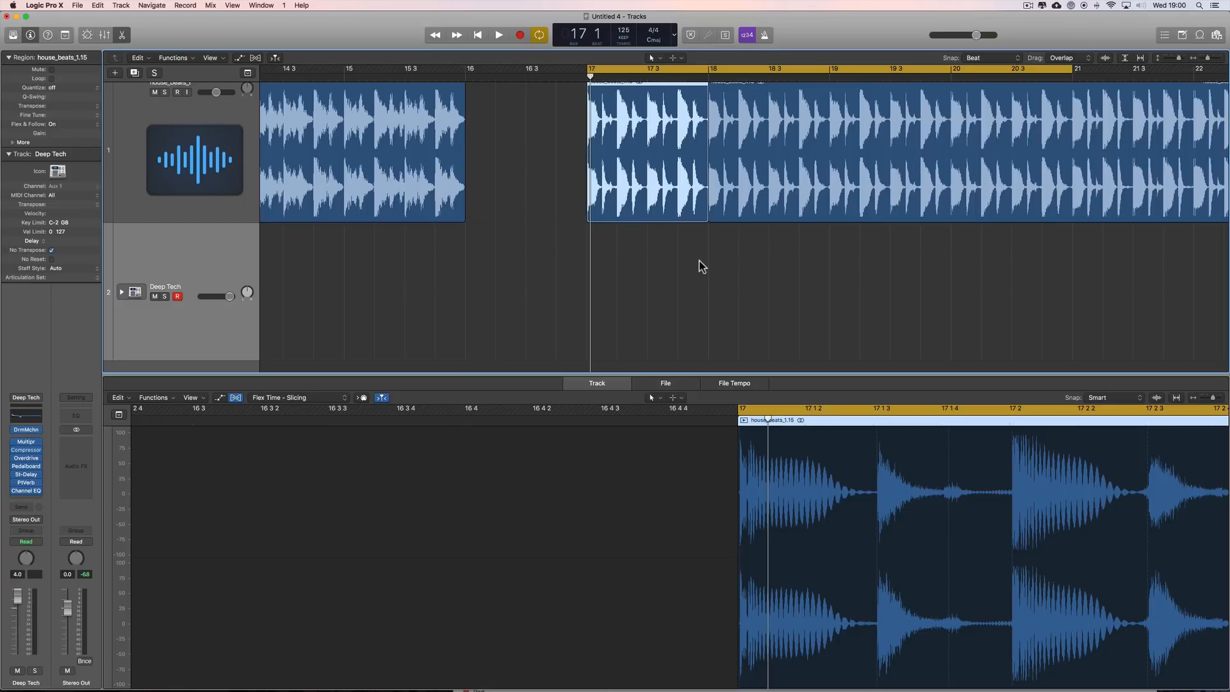
pyautogui.press('space')
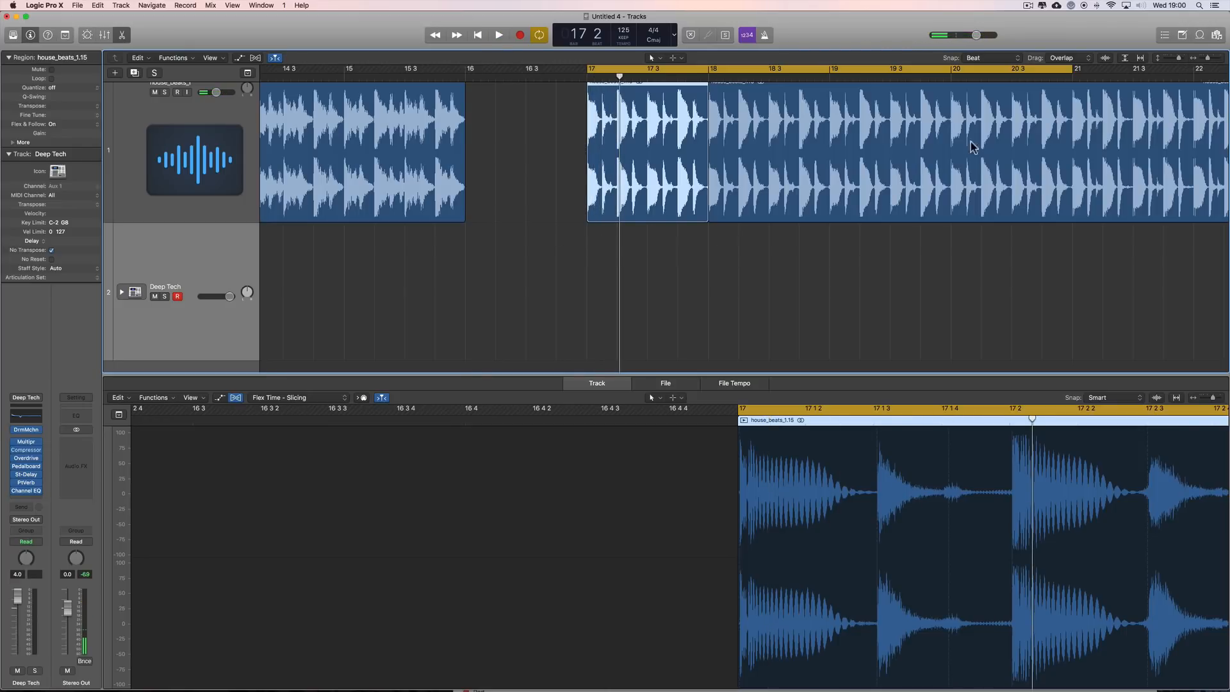
# Create an empty one-bar MIDI region on the Deep Tech track at bar 17 with the Pencil tool.
pyautogui.press('super+Right')
pyautogui.press('super+Right')
pyautogui.press('super+Right')
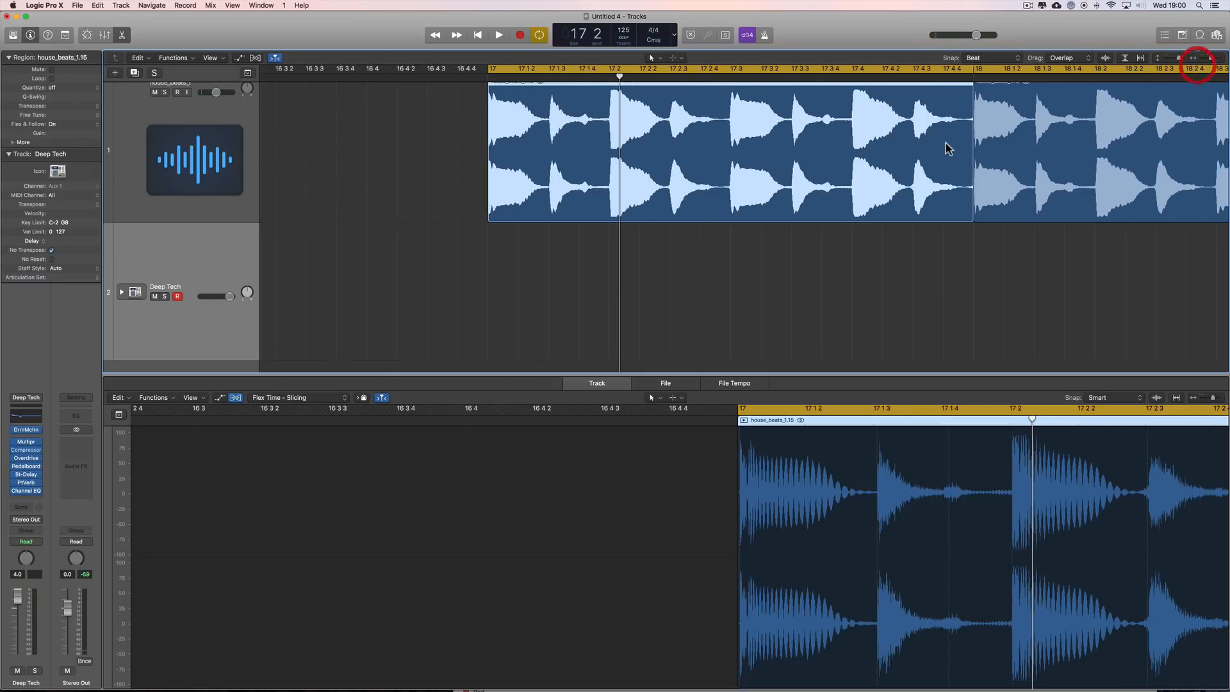
pyautogui.rightClick(415, 276)
pyautogui.click(425, 288)
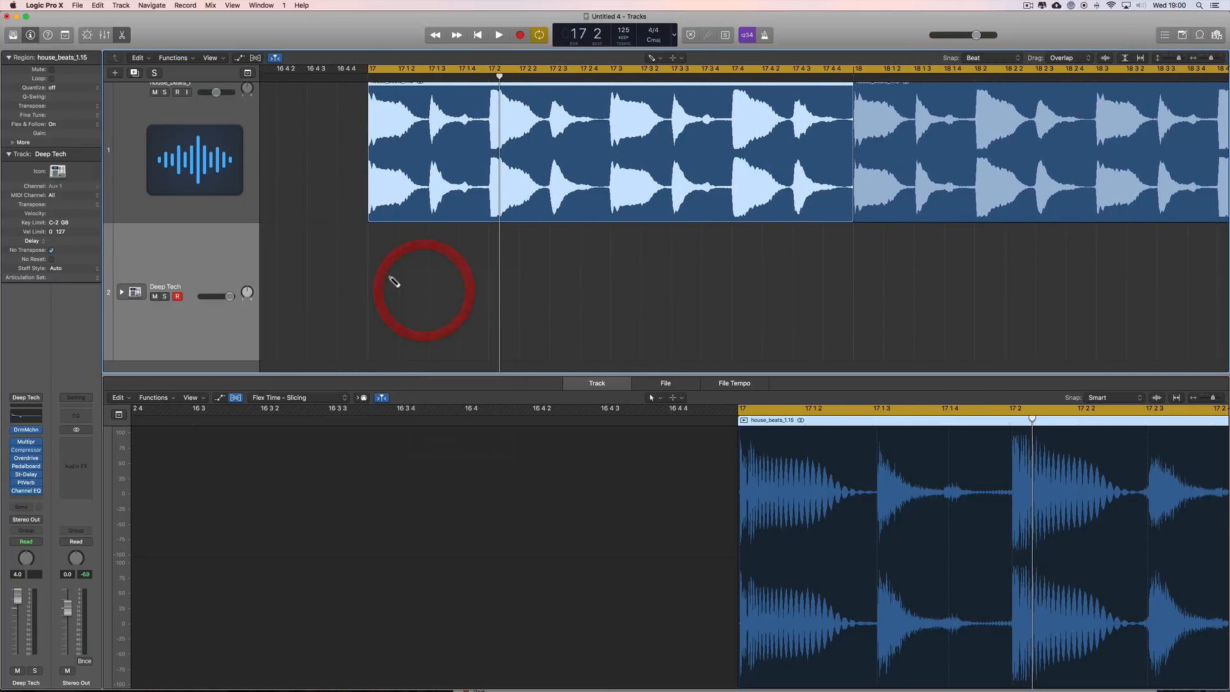
pyautogui.click(390, 278)
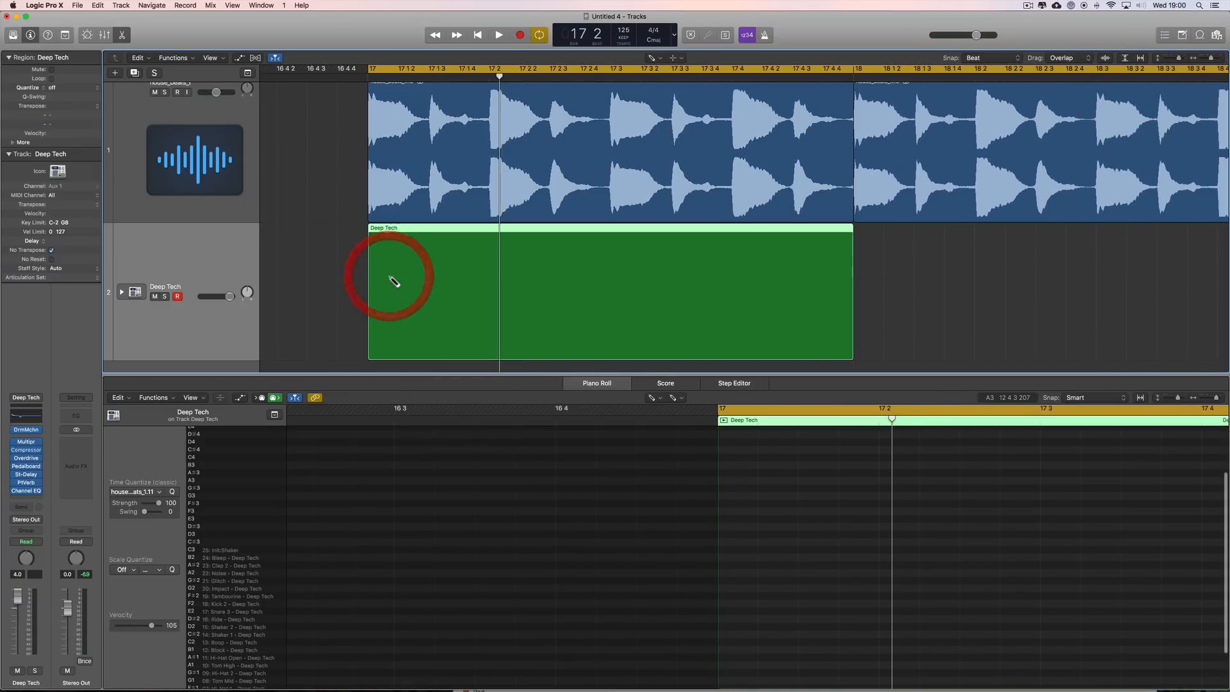
# Switch the Tracks area back to the Pointer tool.
pyautogui.rightClick(913, 289)
pyautogui.click(1029, 282)
pyautogui.hscroll(5, 898, 464)
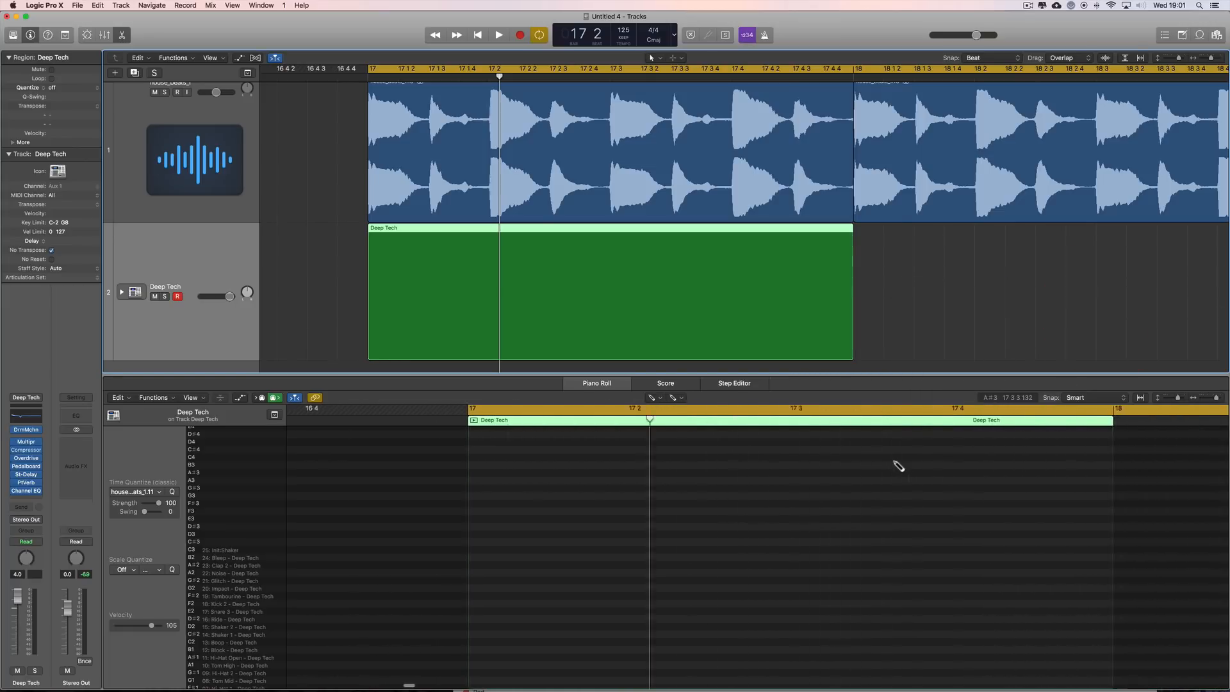
pyautogui.hscroll(2, 899, 465)
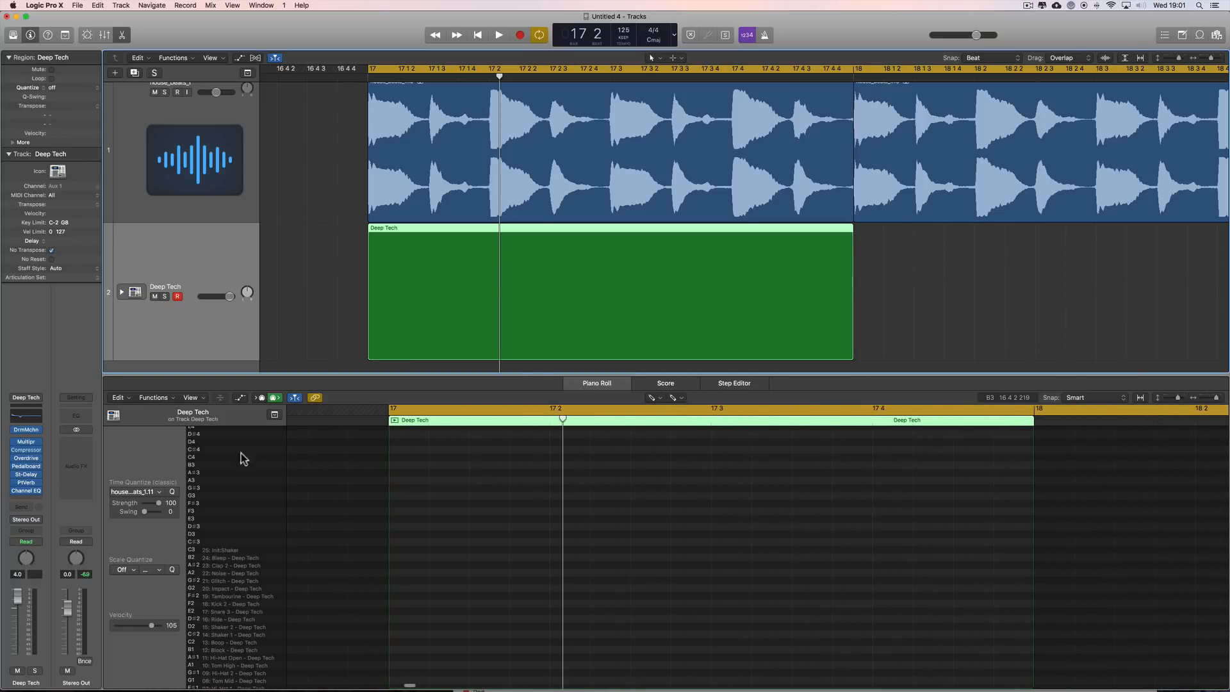
pyautogui.click(212, 257)
pyautogui.click(196, 398)
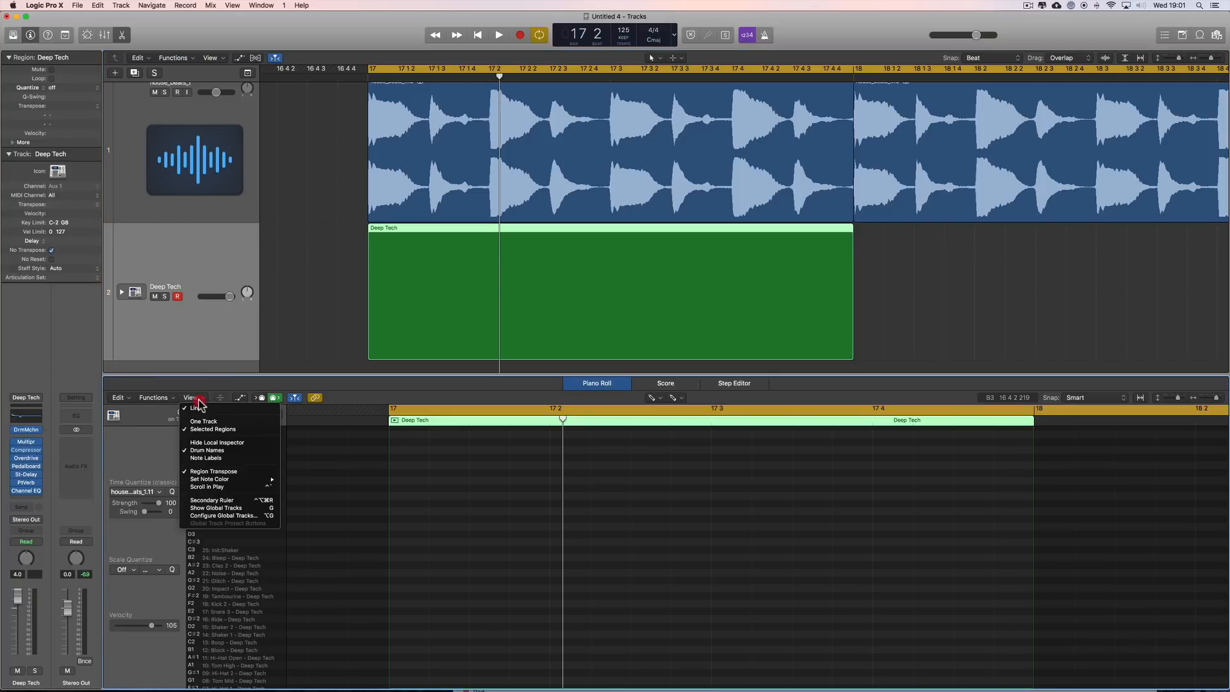
pyautogui.click(362, 407)
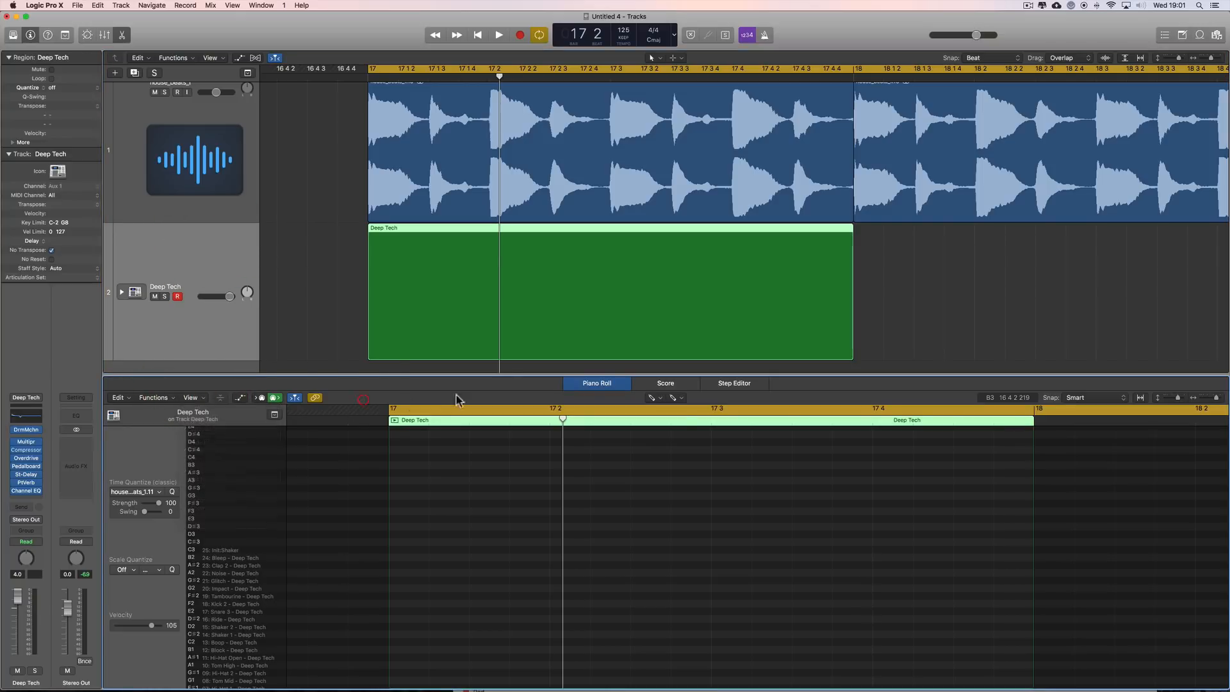
# Draw Kick 1 notes on all four beats of bar 17 in the Deep Tech region.
pyautogui.click(1181, 398)
pyautogui.press('space')
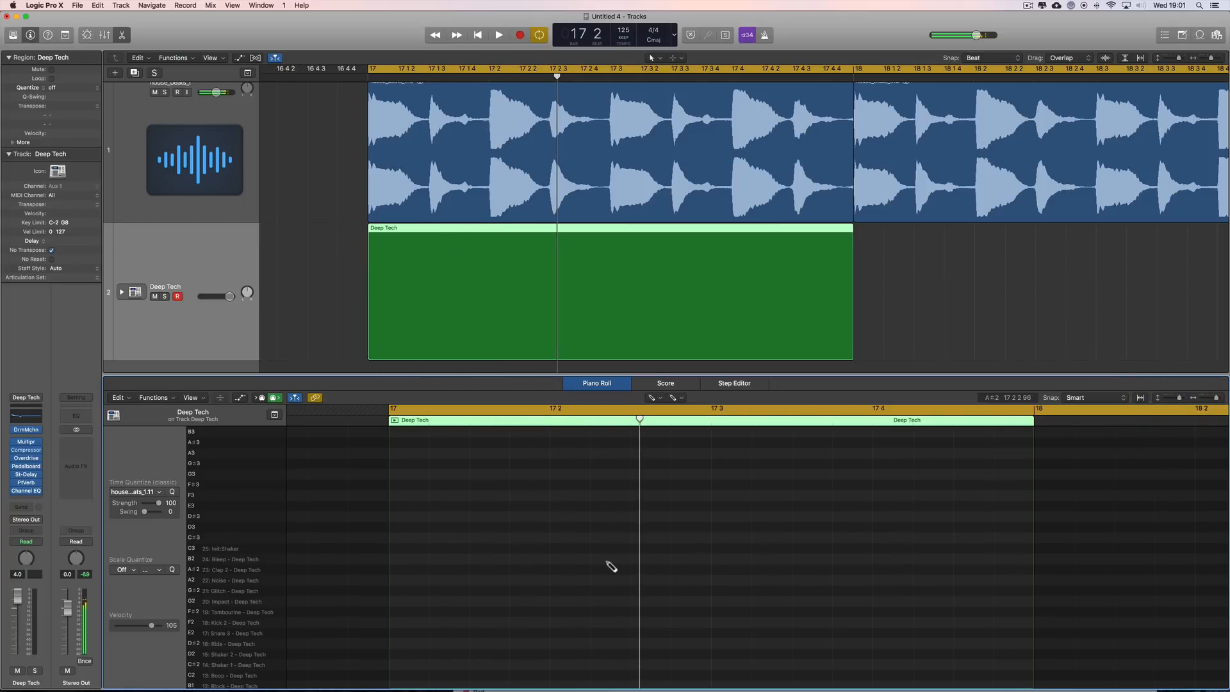
pyautogui.scroll(-5, 462, 624)
pyautogui.click(397, 683)
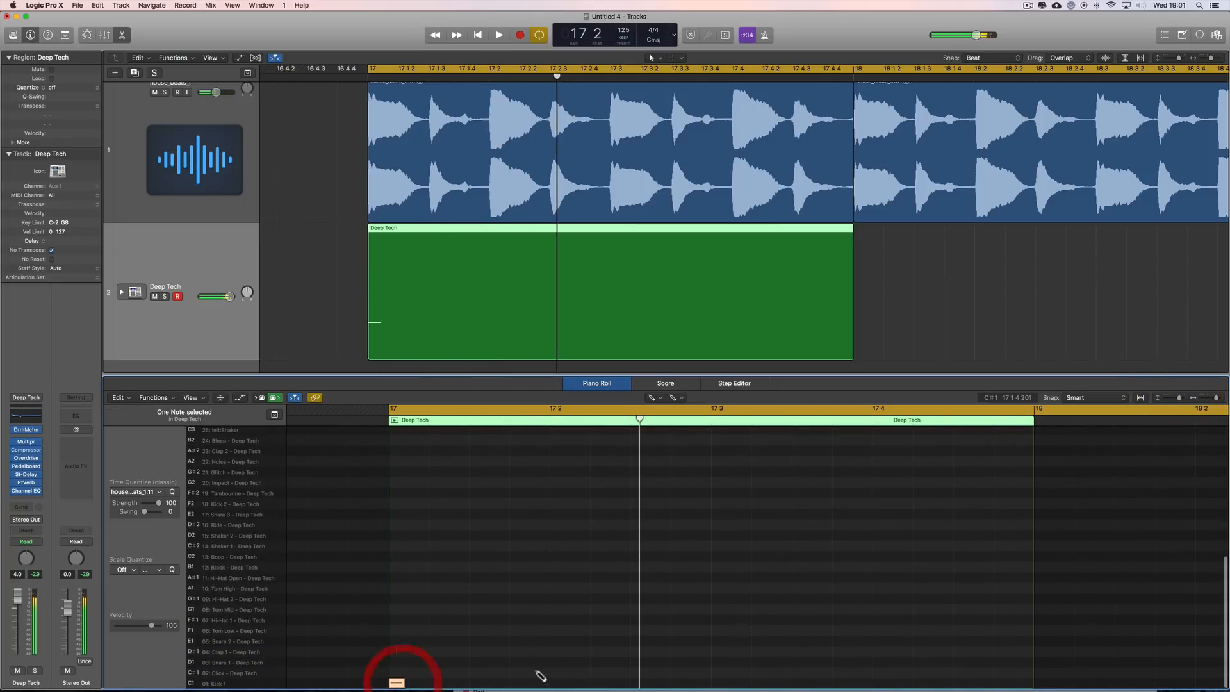
pyautogui.click(558, 683)
pyautogui.click(720, 683)
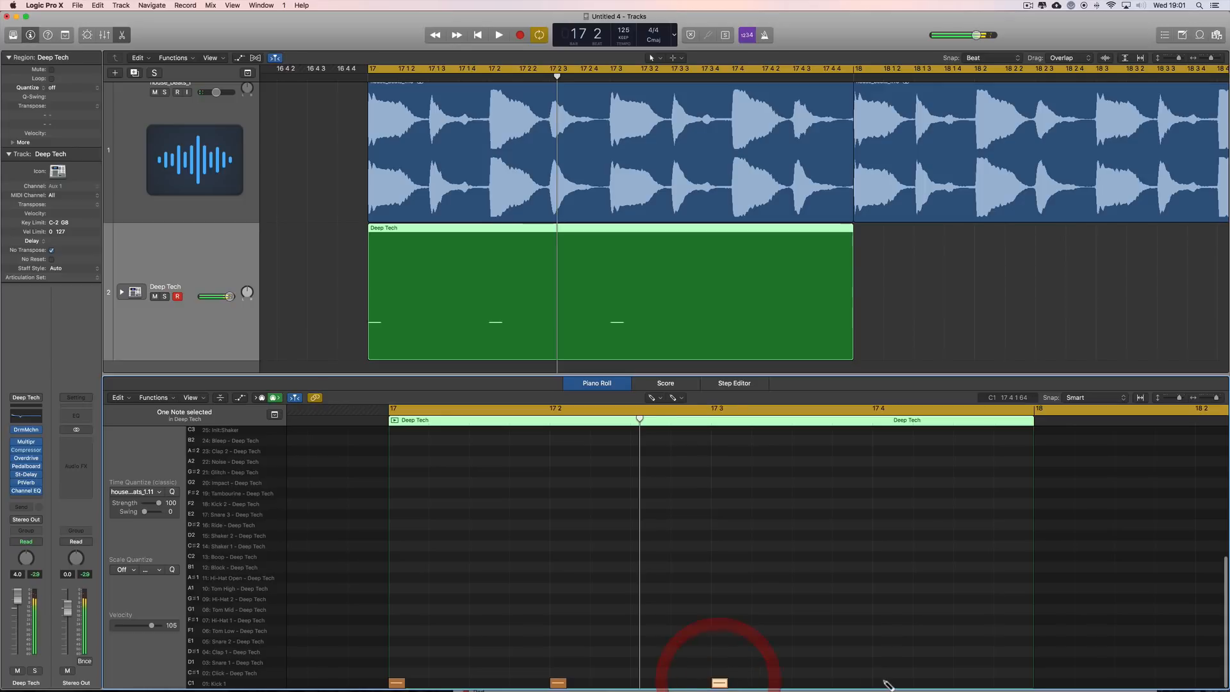
pyautogui.click(882, 682)
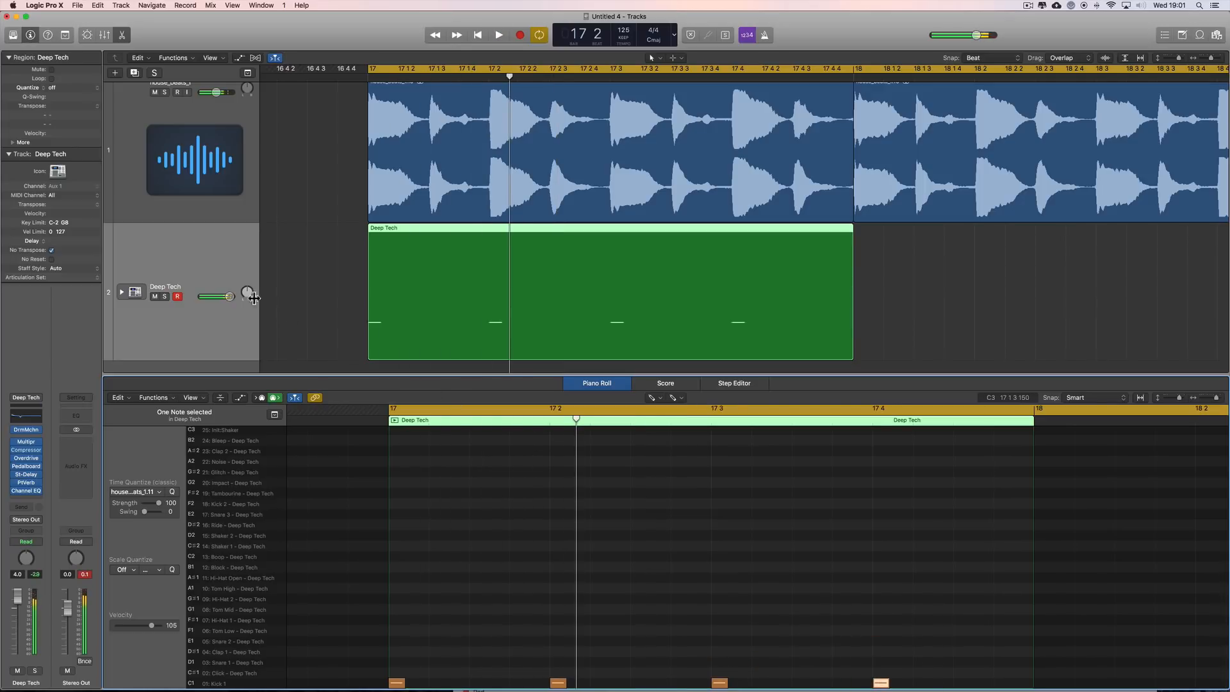
# Reset the Deep Tech track volume to 0.0 dB and listen to the kick pattern against the audio loop.
pyautogui.keyDown('alt'); pyautogui.click(212, 297); pyautogui.keyUp('alt')
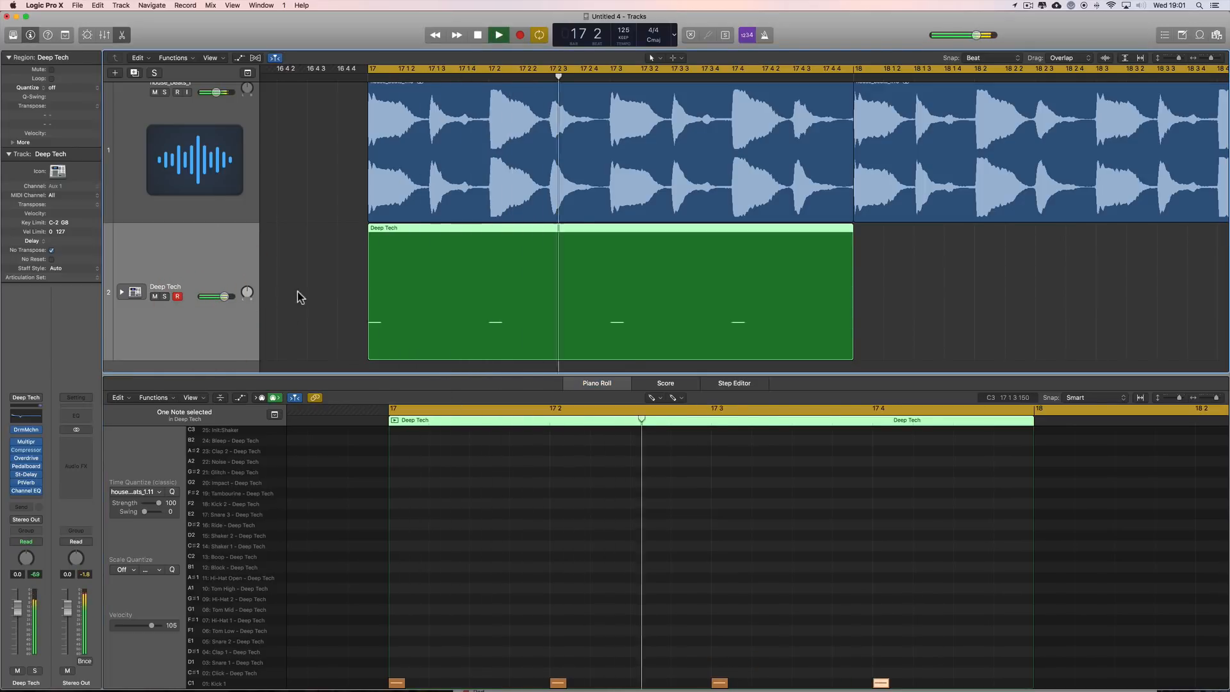
pyautogui.press('space')
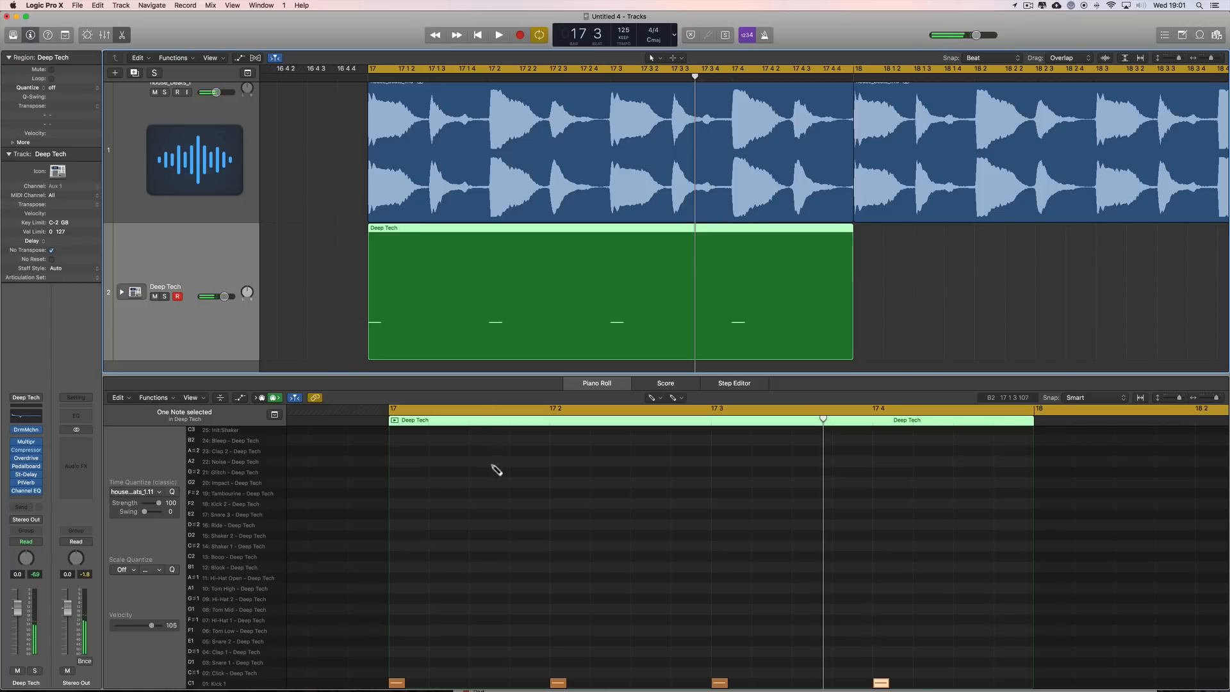
pyautogui.press('space')
pyautogui.press('space')
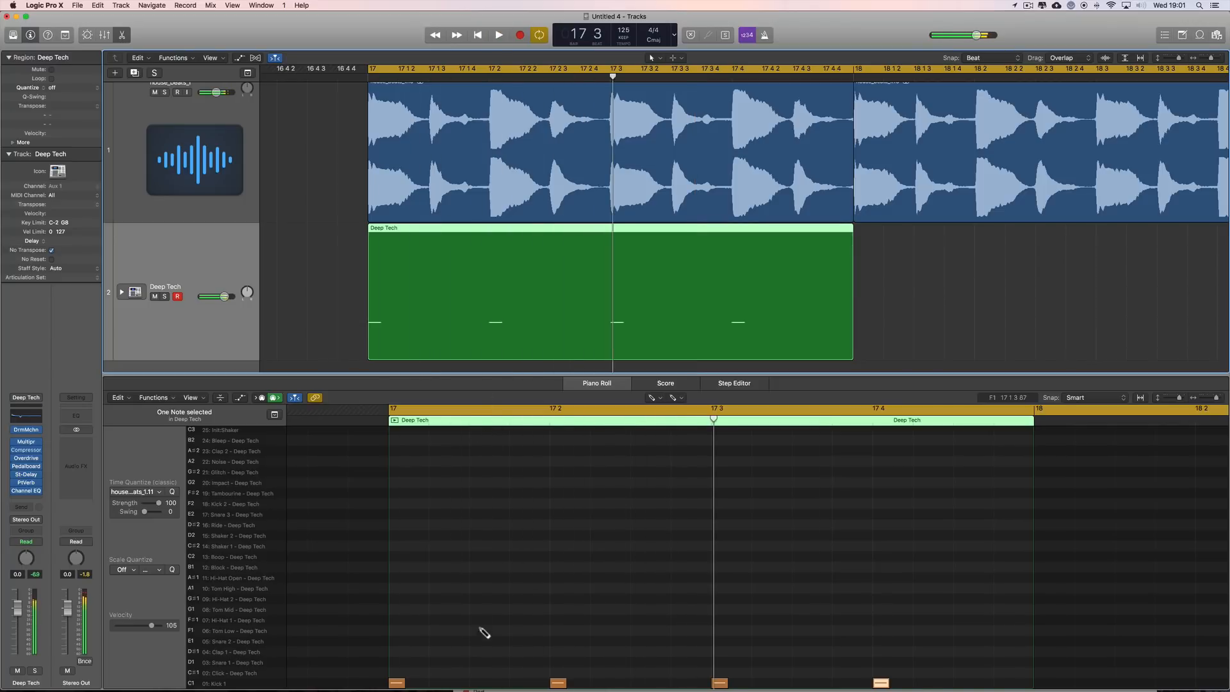
# Draw Shaker 2 notes on the off-beat after each of the four kicks in bar 17 and play the pattern.
pyautogui.click(477, 577)
pyautogui.moveTo(480, 581); pyautogui.dragTo(480, 537)
pyautogui.click(658, 536)
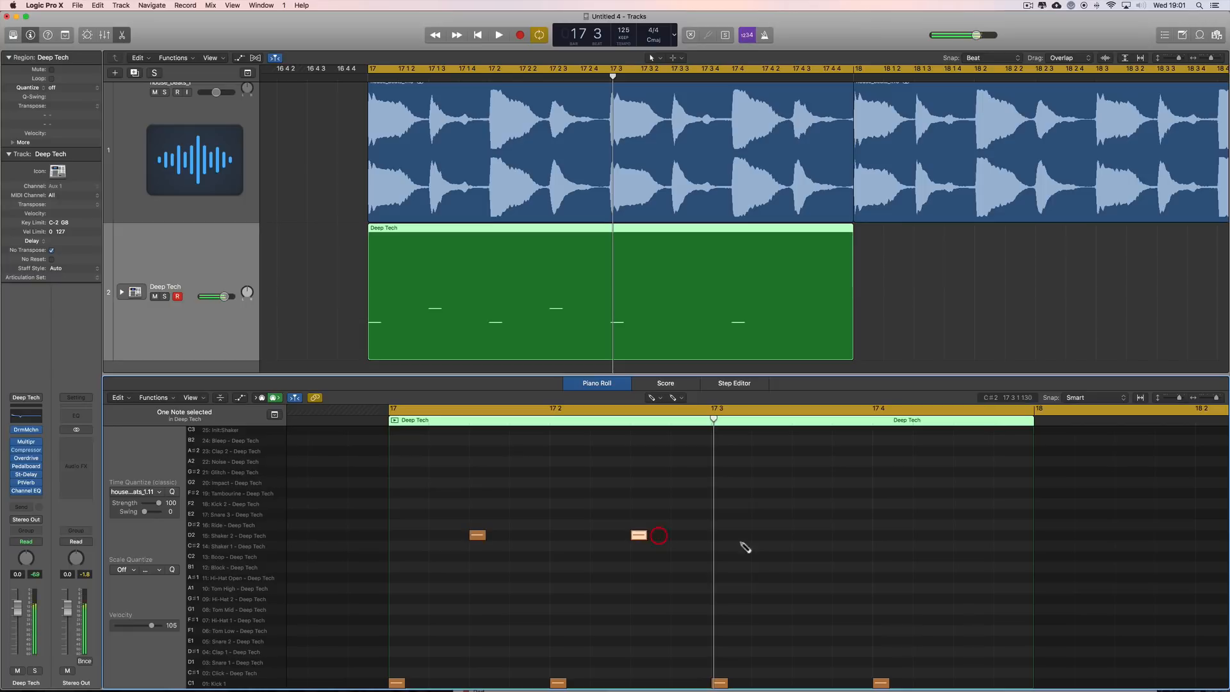
pyautogui.click(809, 537)
pyautogui.click(955, 537)
pyautogui.press('space')
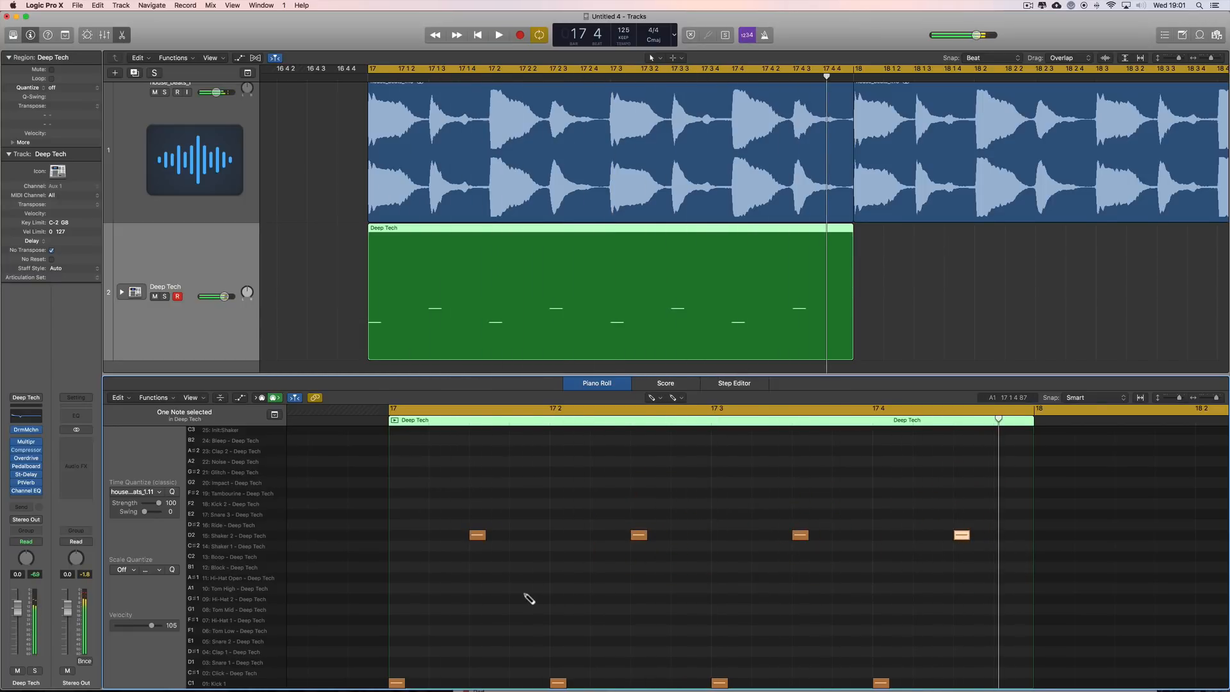
# Solo the house_beats_1 track and listen repeatedly to its bar 17 groove.
pyautogui.click(165, 92)
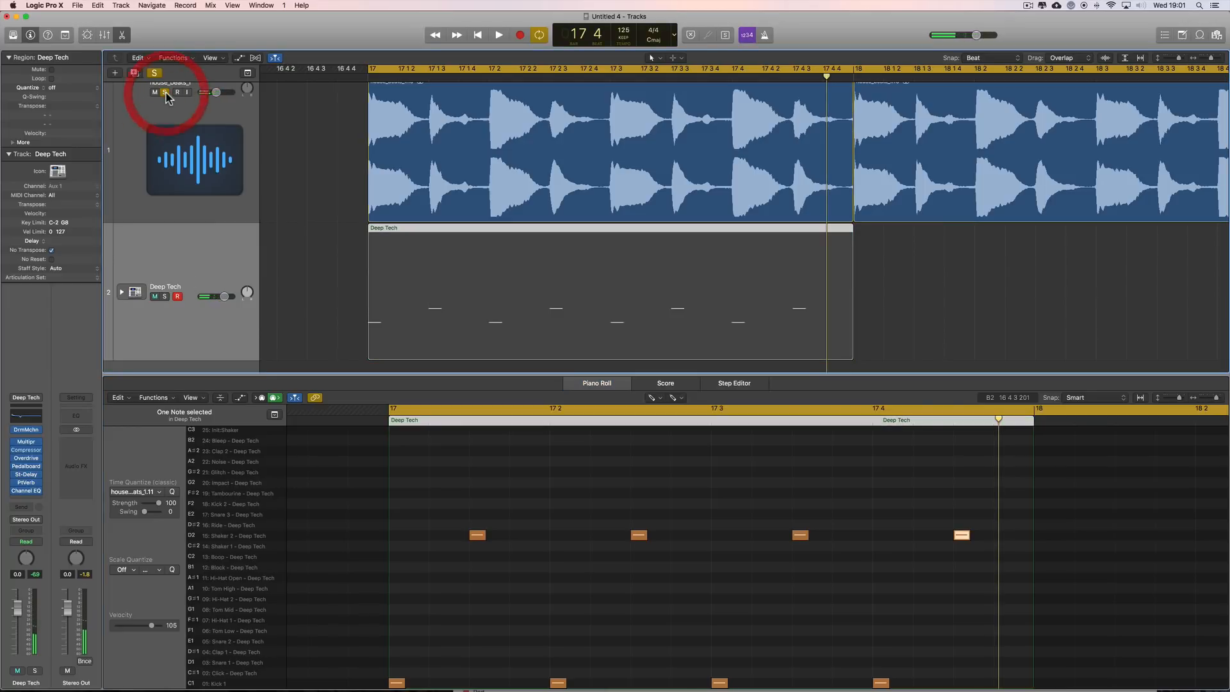
pyautogui.press('space')
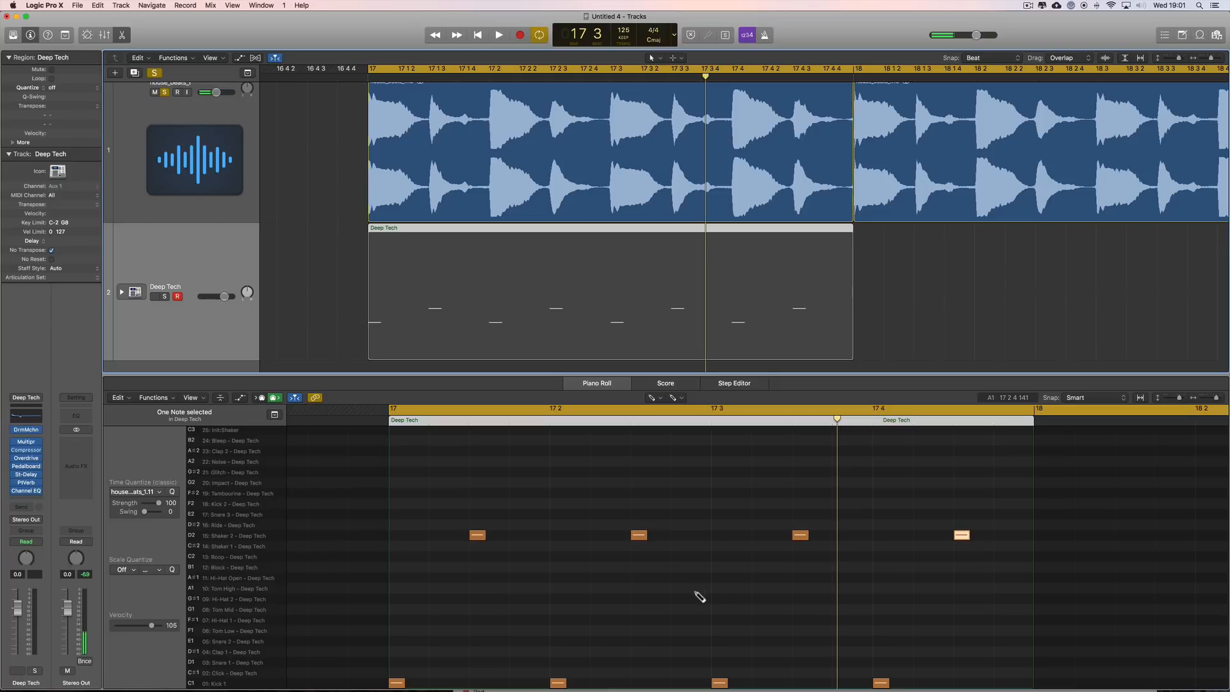
pyautogui.press('space')
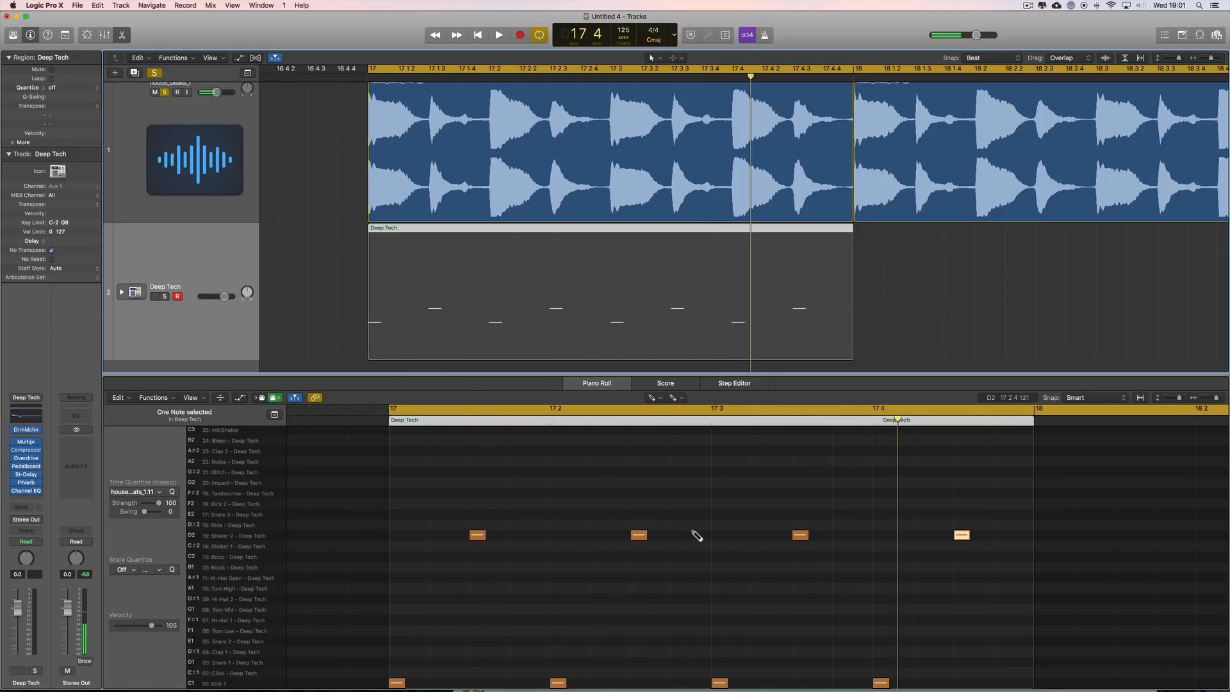
pyautogui.press('space')
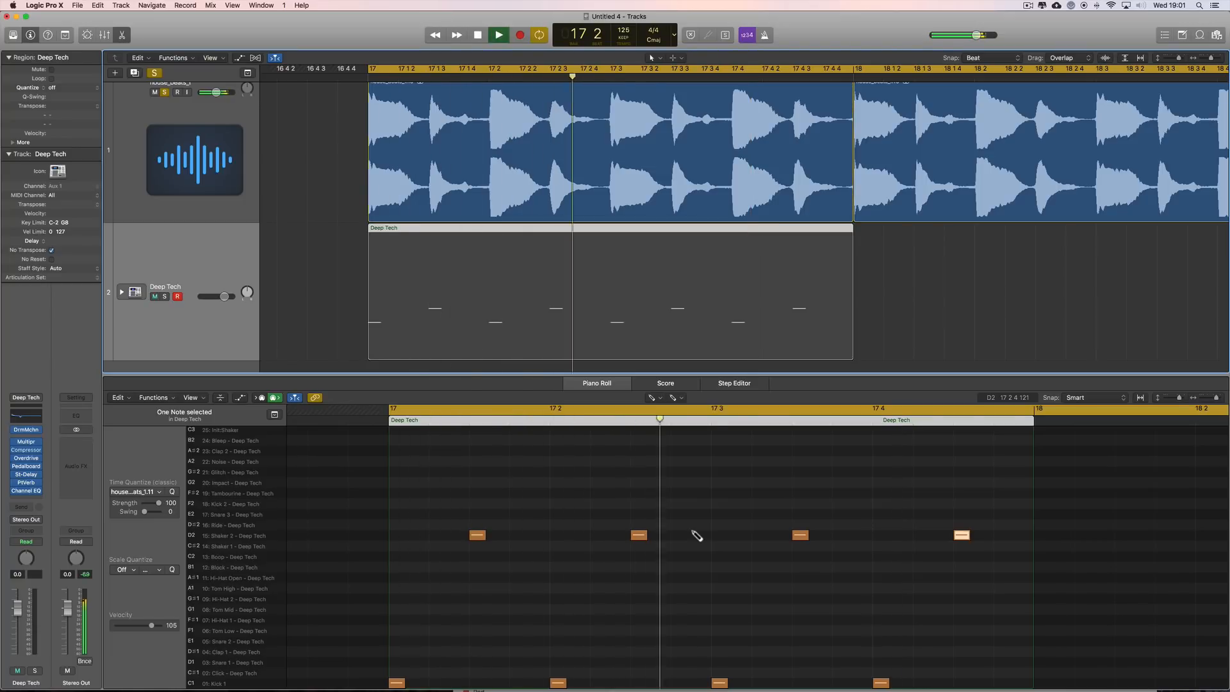
pyautogui.press('space')
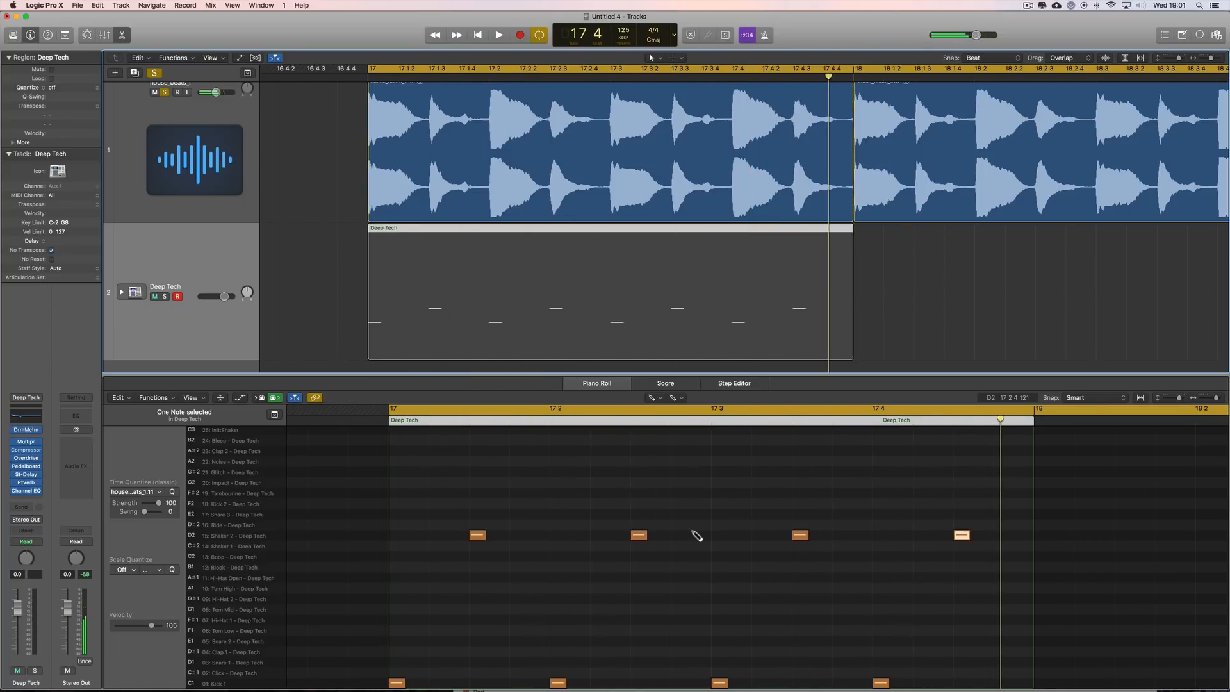
pyautogui.press('space')
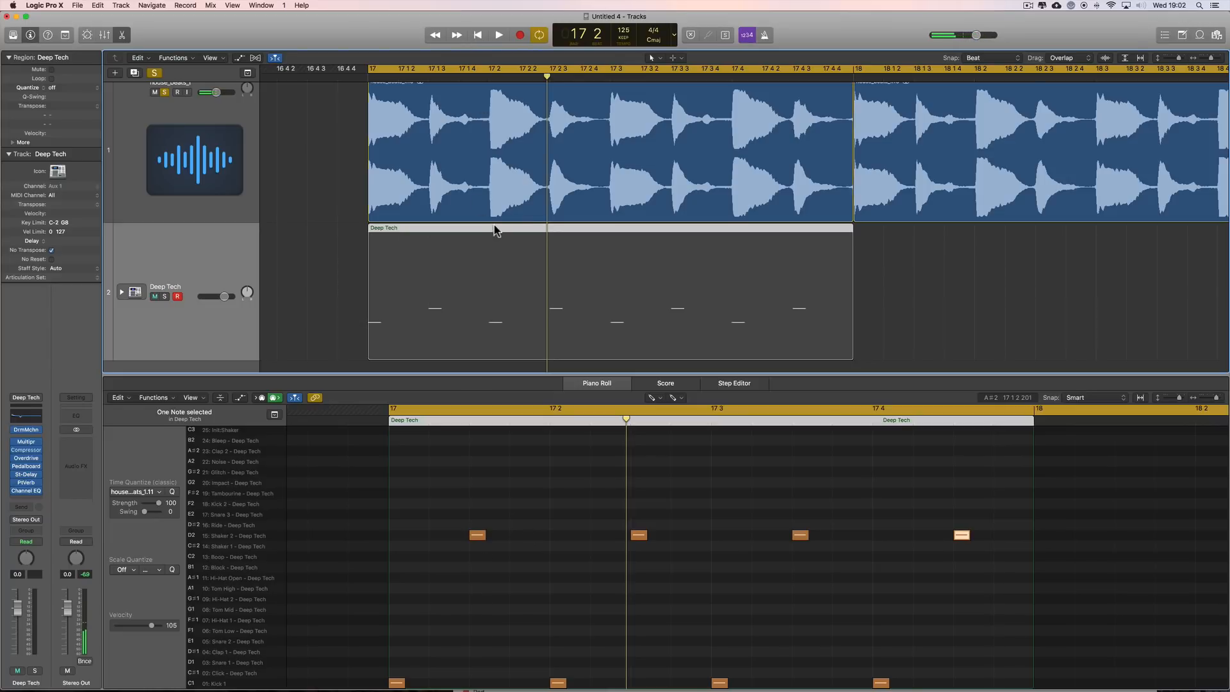
# Unsolo house_beats_1 and place Clap 2 notes on beats 2 and 4 of bar 17 in the Deep Tech region.
pyautogui.click(557, 461)
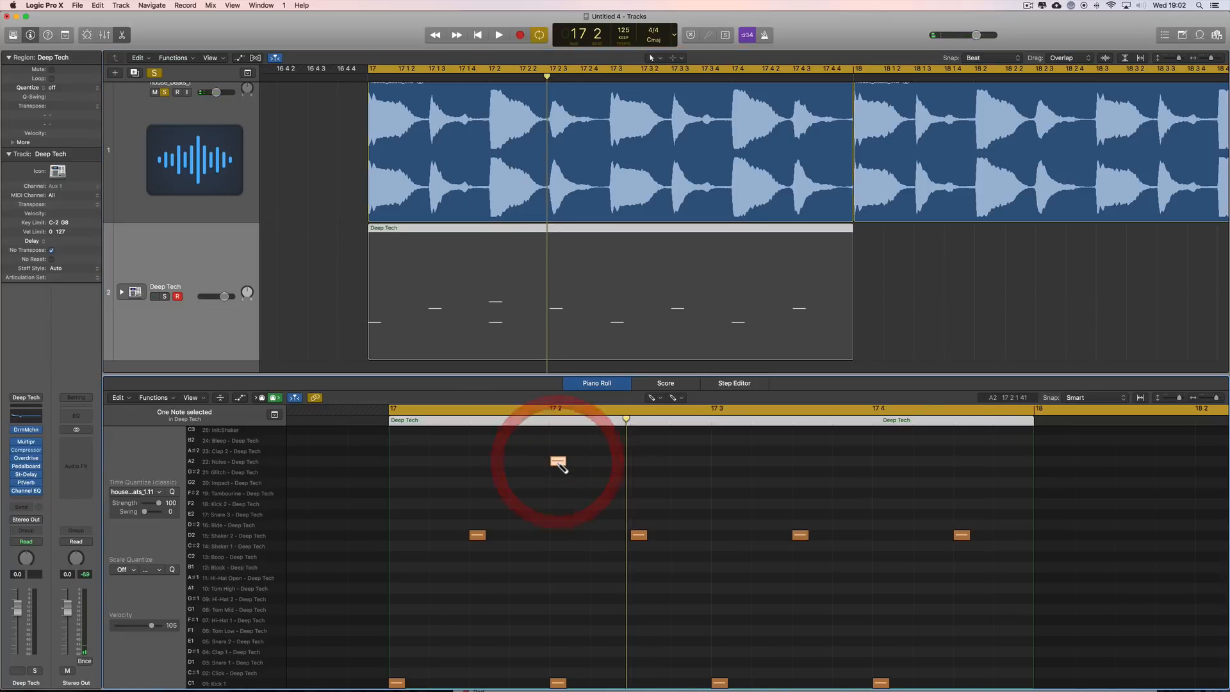
pyautogui.moveTo(558, 461); pyautogui.dragTo(557, 461)
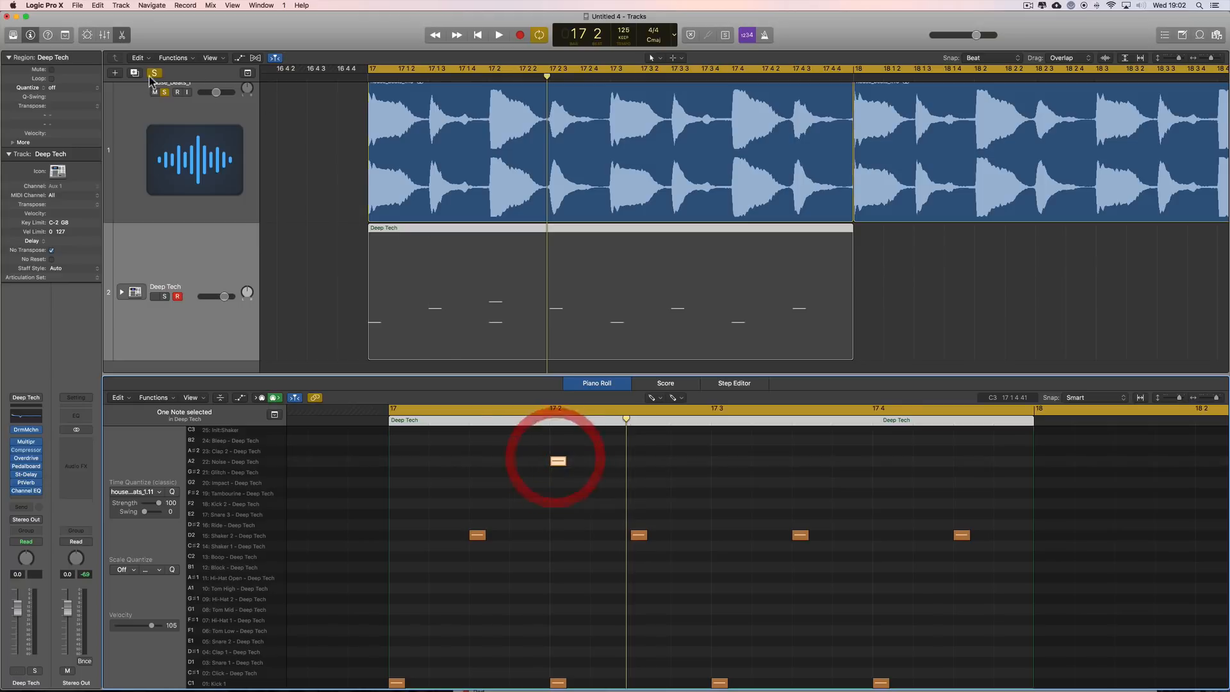
pyautogui.click(166, 93)
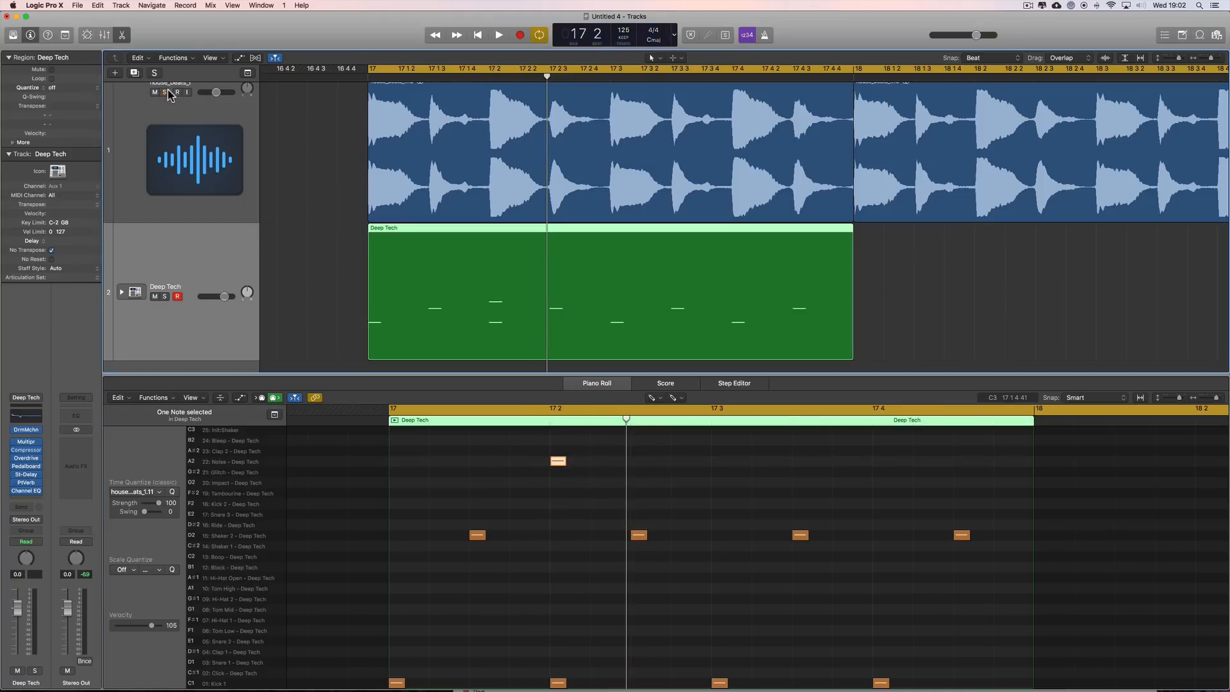
pyautogui.click(558, 461)
pyautogui.moveTo(558, 463); pyautogui.dragTo(560, 455)
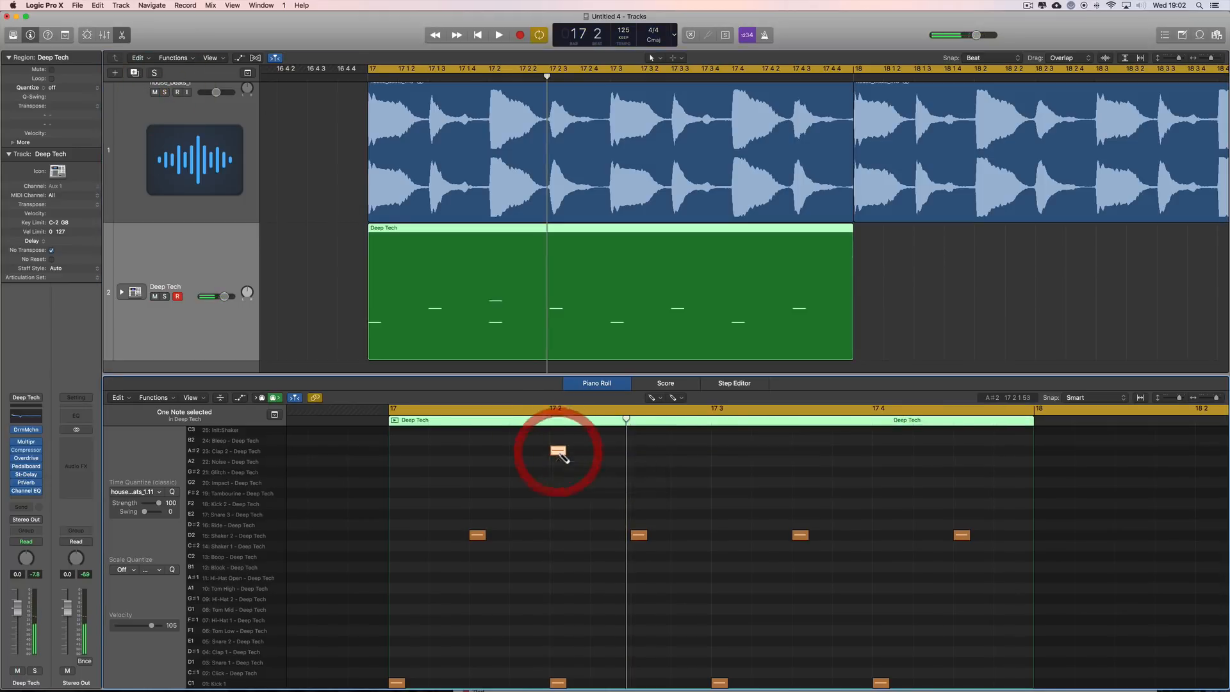
pyautogui.keyDown('super'); pyautogui.click(881, 450); pyautogui.keyUp('super')
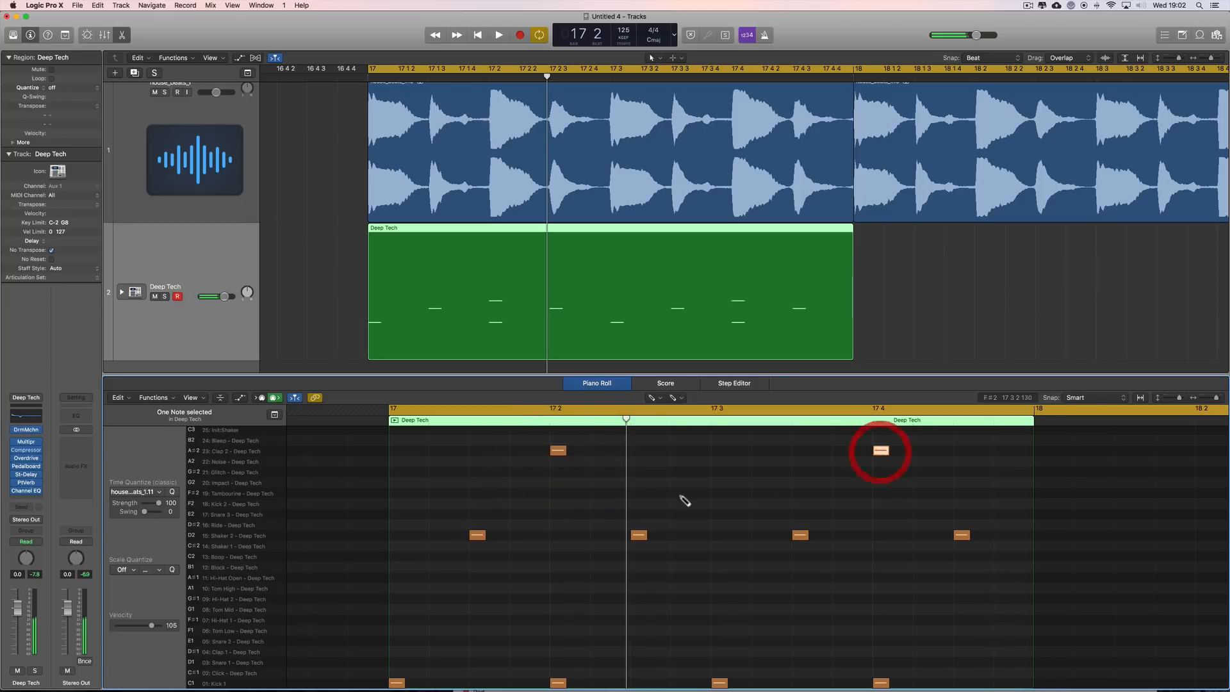
# In Drum Machine Designer, set Clap 2's length to 82% and raise its volume to the knob's centre position, then close the window.
pyautogui.click(29, 429)
pyautogui.click(783, 229)
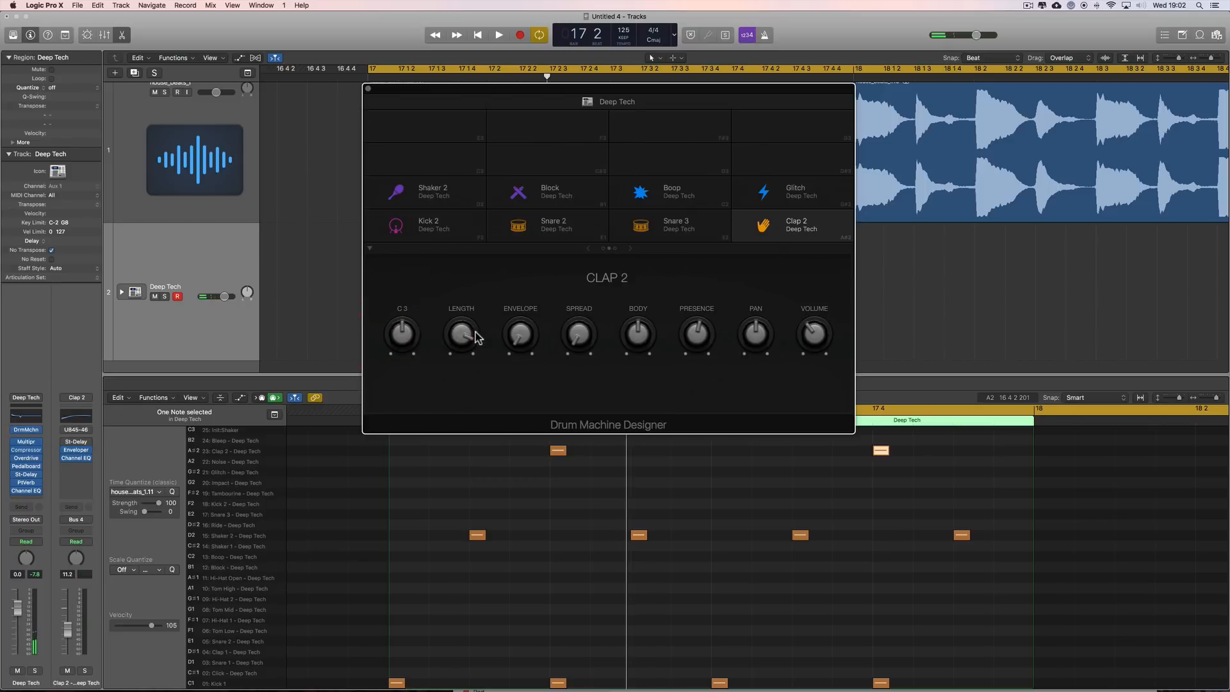
pyautogui.click(466, 344)
pyautogui.press('space')
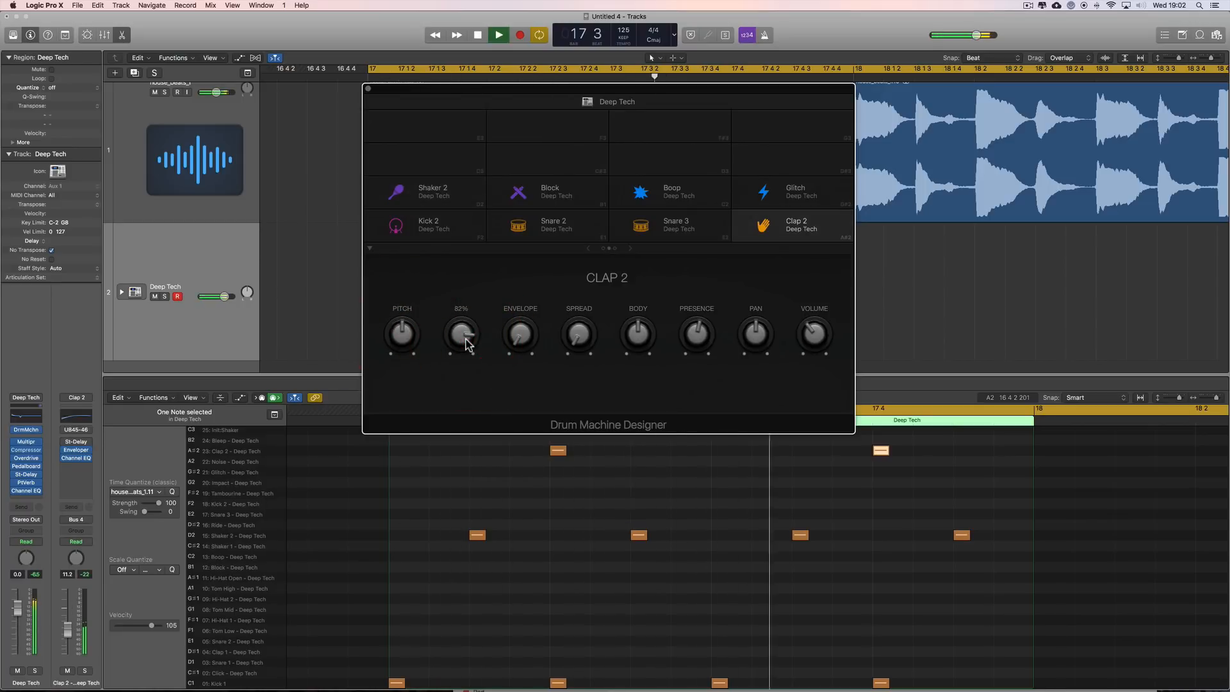
pyautogui.press('space')
pyautogui.click(813, 314)
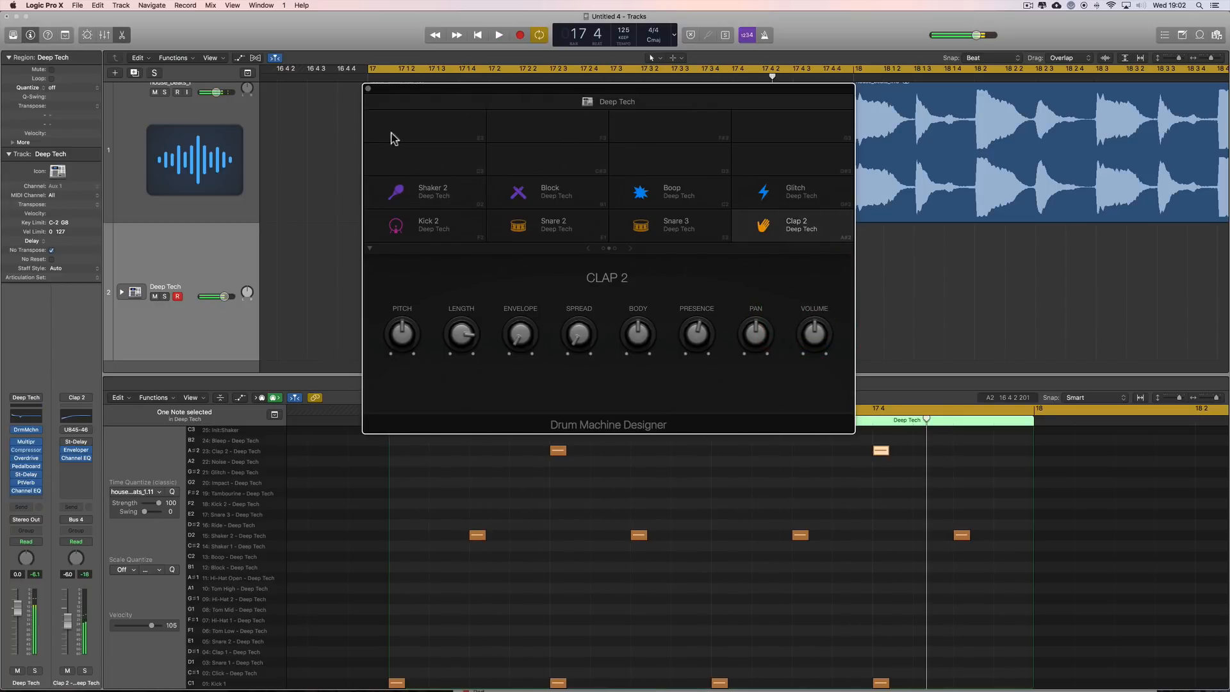
pyautogui.click(367, 89)
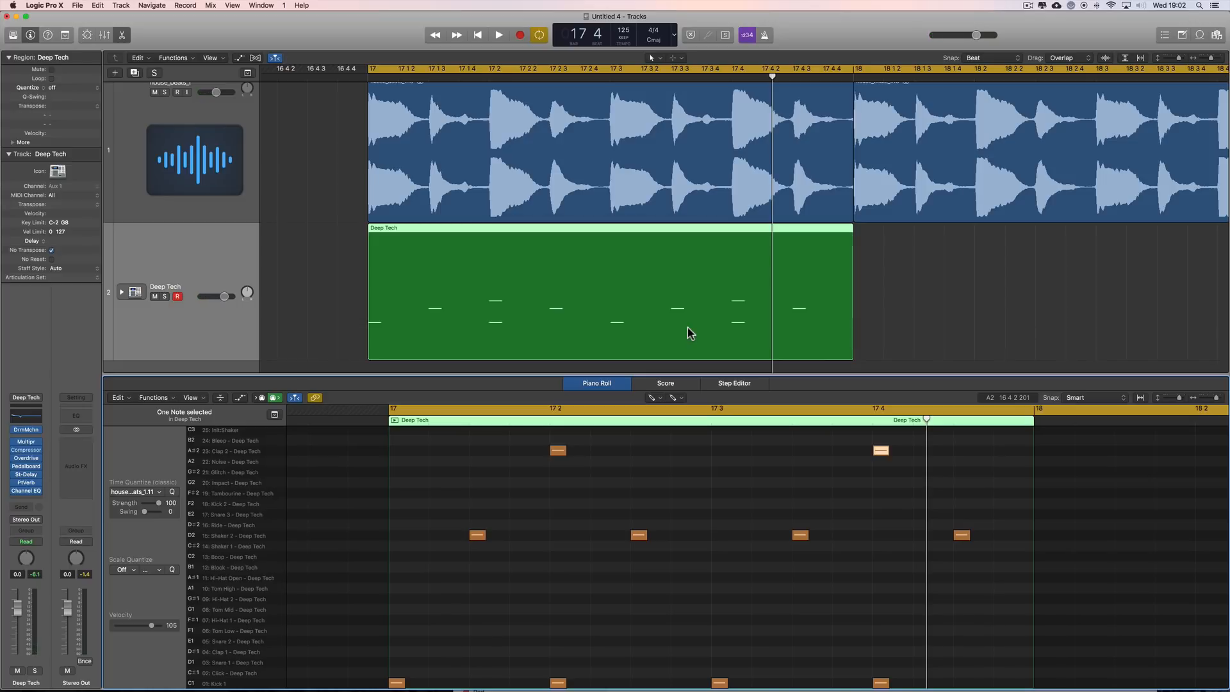
# Set the cycle range to beat 1 of bar 17 and audition the audio loop with the Deep Tech pattern.
pyautogui.press('space')
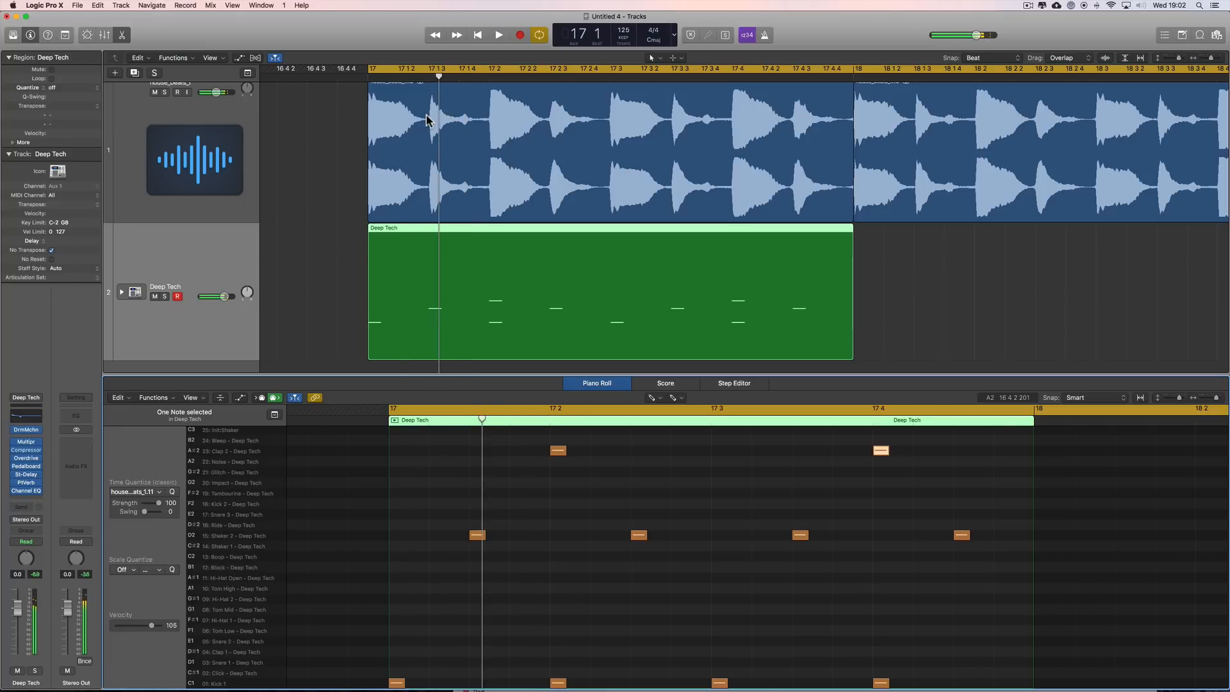
pyautogui.moveTo(379, 77); pyautogui.dragTo(470, 75)
pyautogui.press('space')
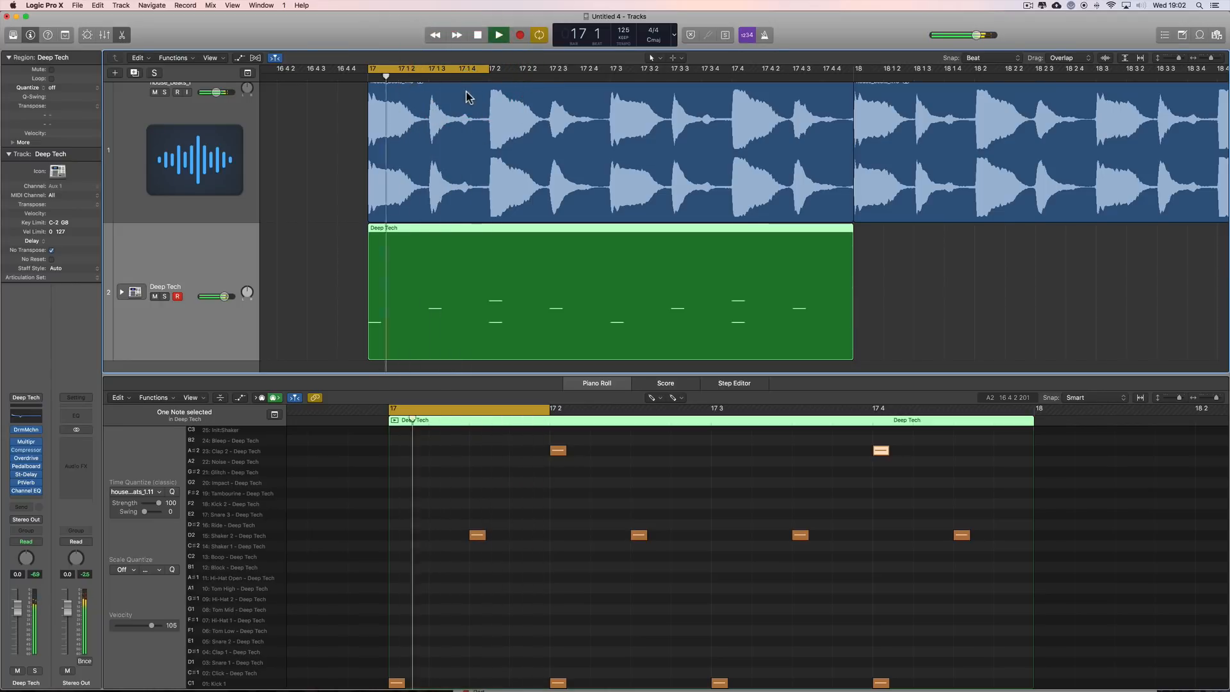
pyautogui.press('space')
# Add a Shaker 2 note to the Deep Tech region at 17 1 4, just before beat 2.
pyautogui.click(459, 78)
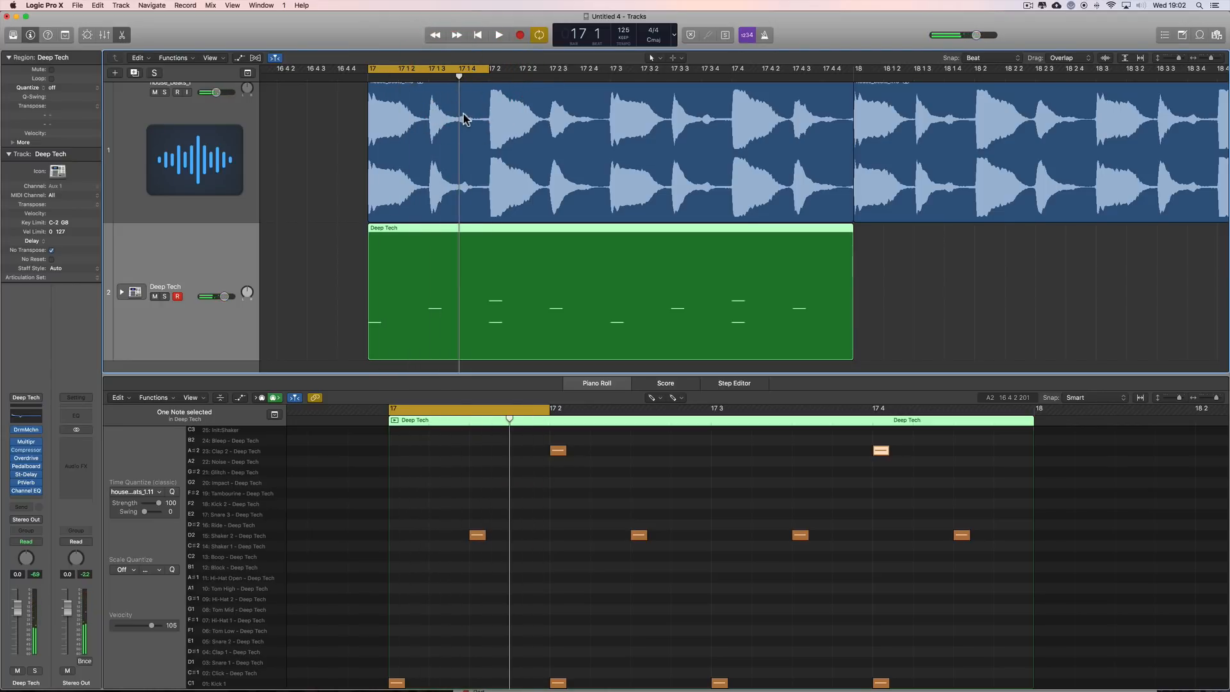
pyautogui.click(231, 537)
pyautogui.click(513, 536)
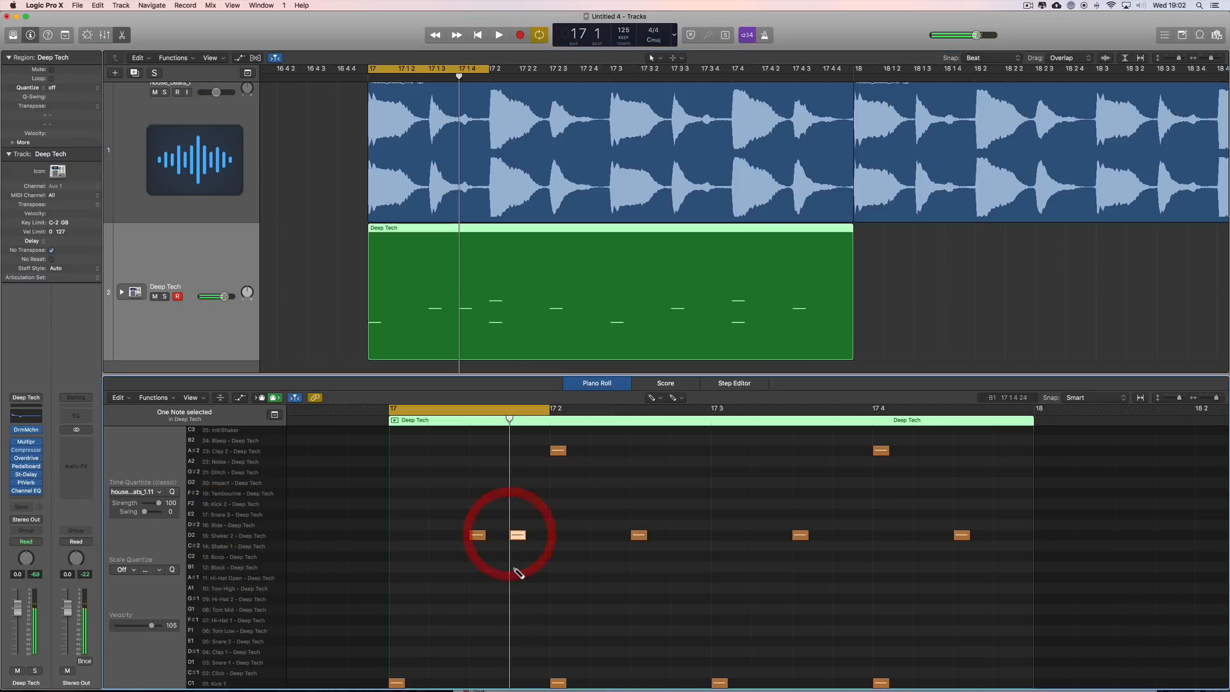
# Make a groove template from the first house_beats_1.15 audio region and check that it is listed as a quantize option.
pyautogui.rightClick(915, 250)
pyautogui.click(928, 247)
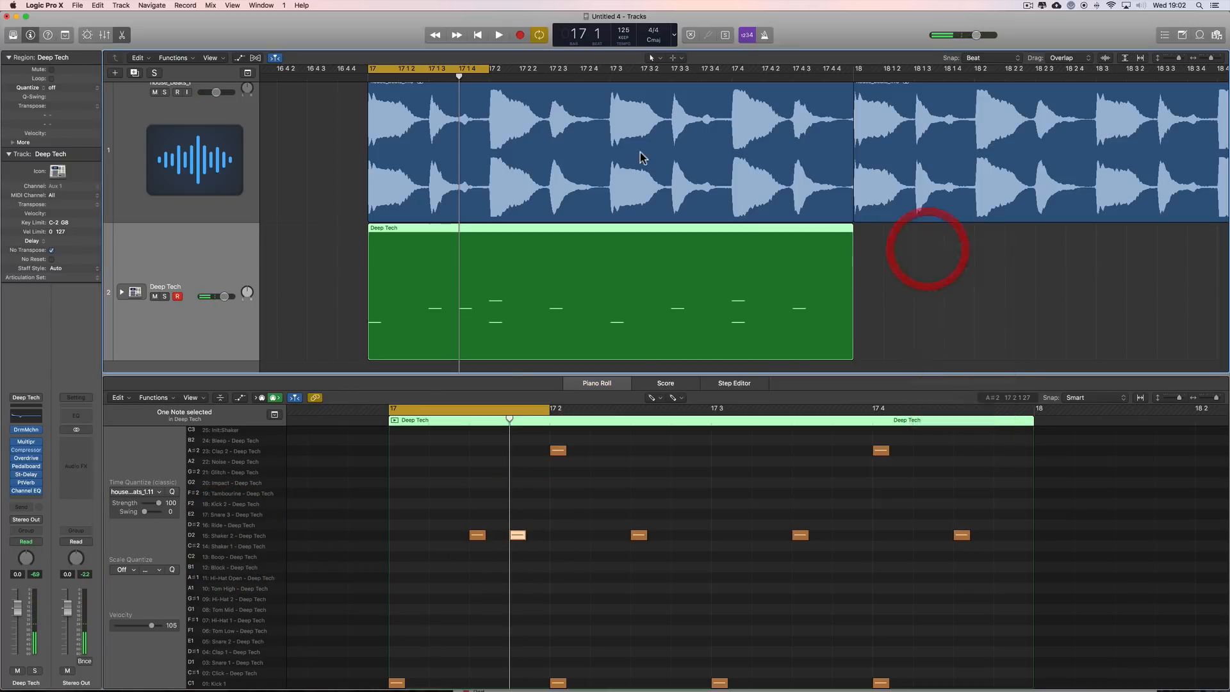
pyautogui.click(637, 151)
pyautogui.click(74, 88)
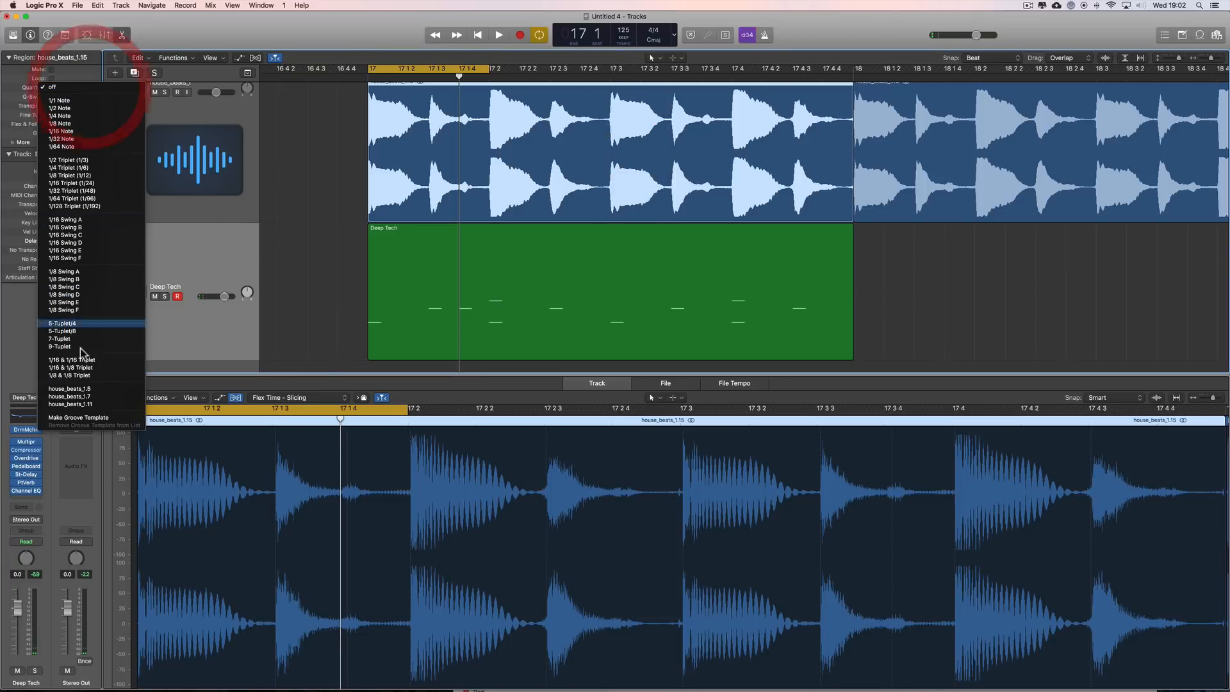
pyautogui.click(87, 417)
pyautogui.click(98, 87)
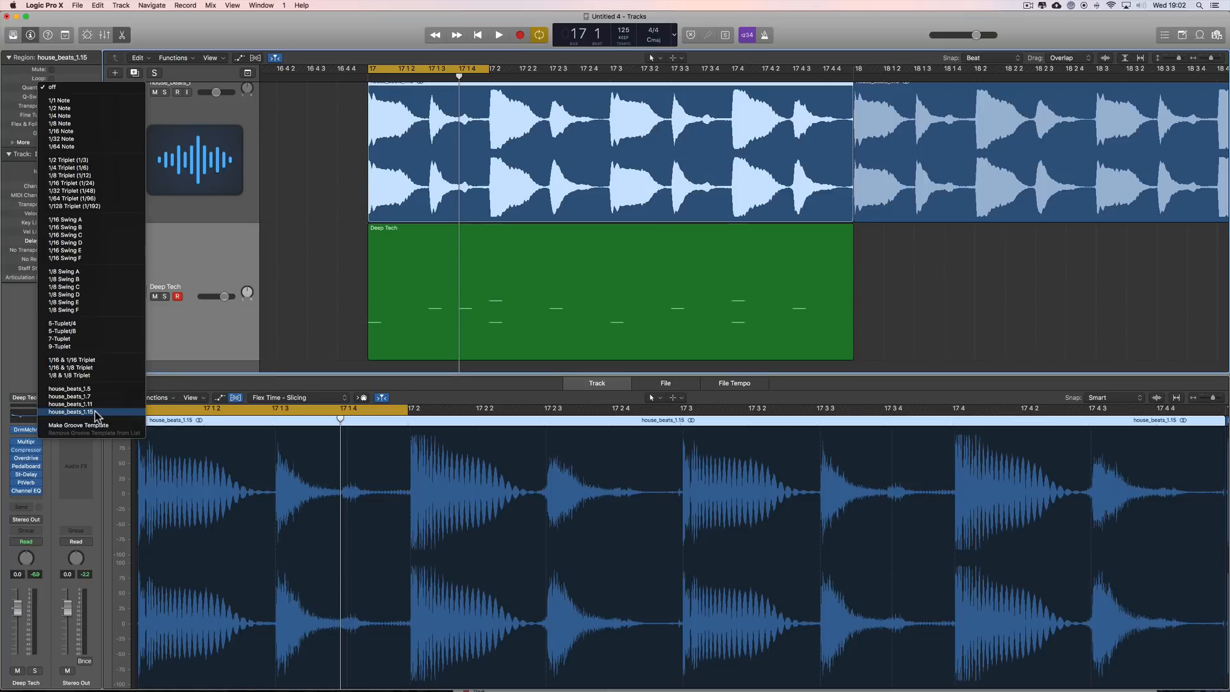
pyautogui.click(635, 295)
# Quantize all notes of the Deep Tech region with the house_beats_1.15 groove template.
pyautogui.click(633, 294)
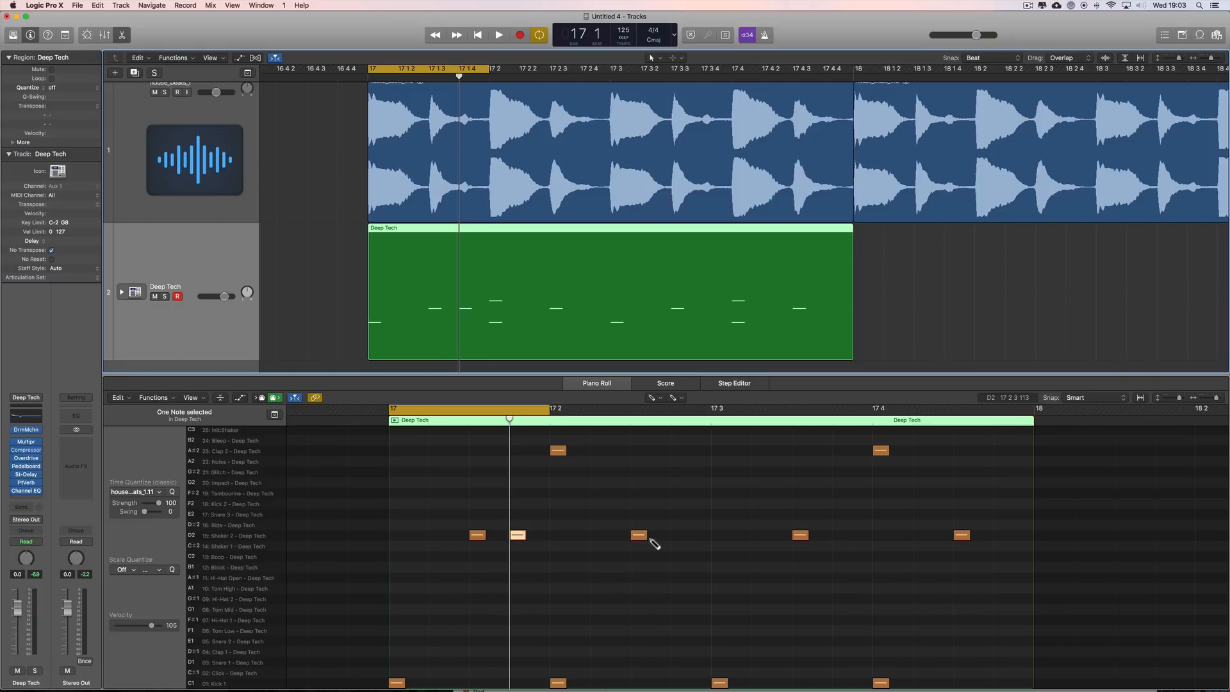
pyautogui.rightClick(423, 477)
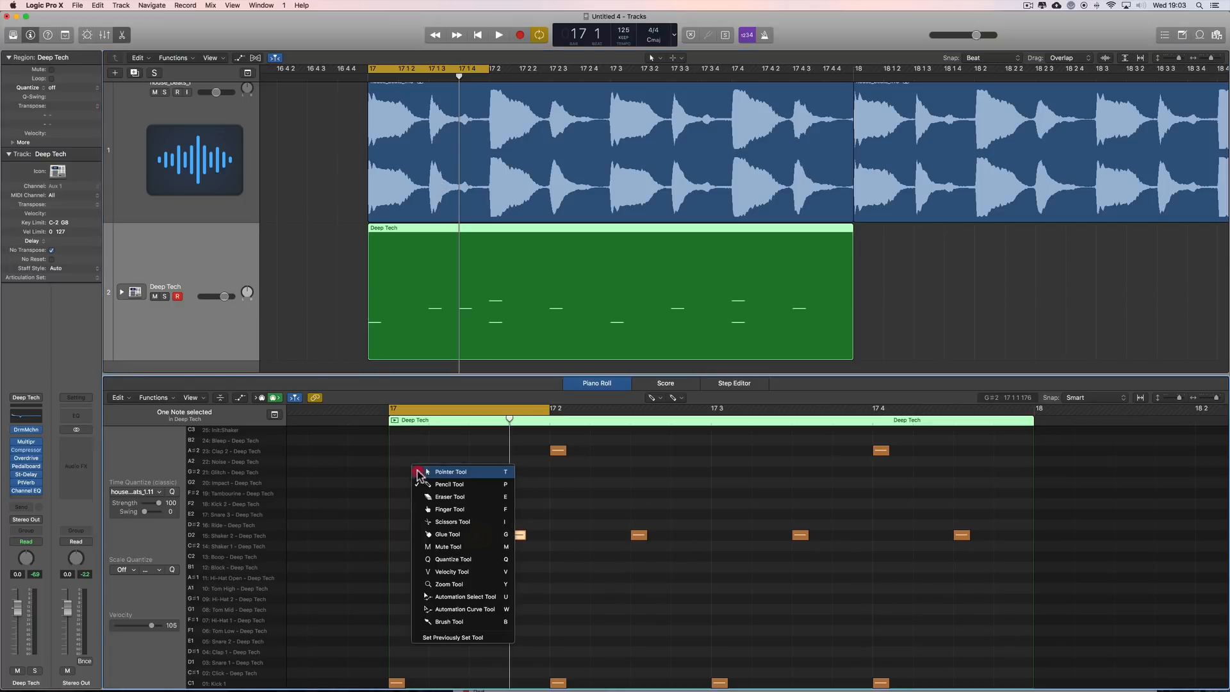
pyautogui.click(414, 456)
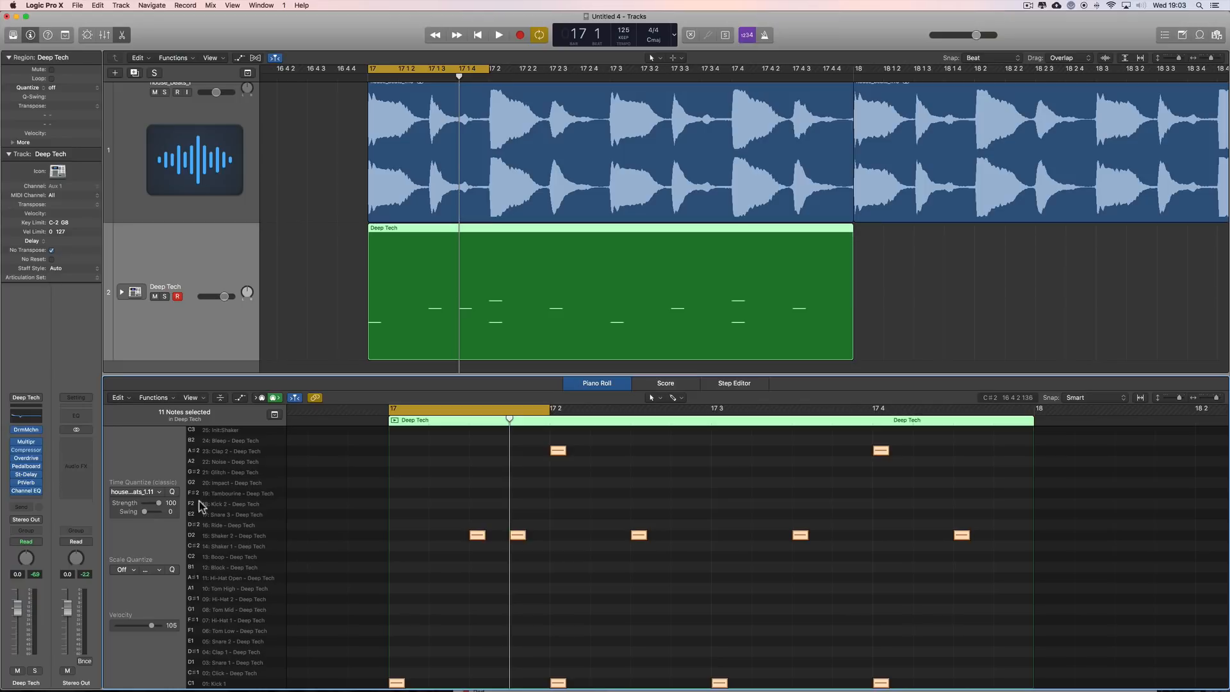
pyautogui.click(161, 493)
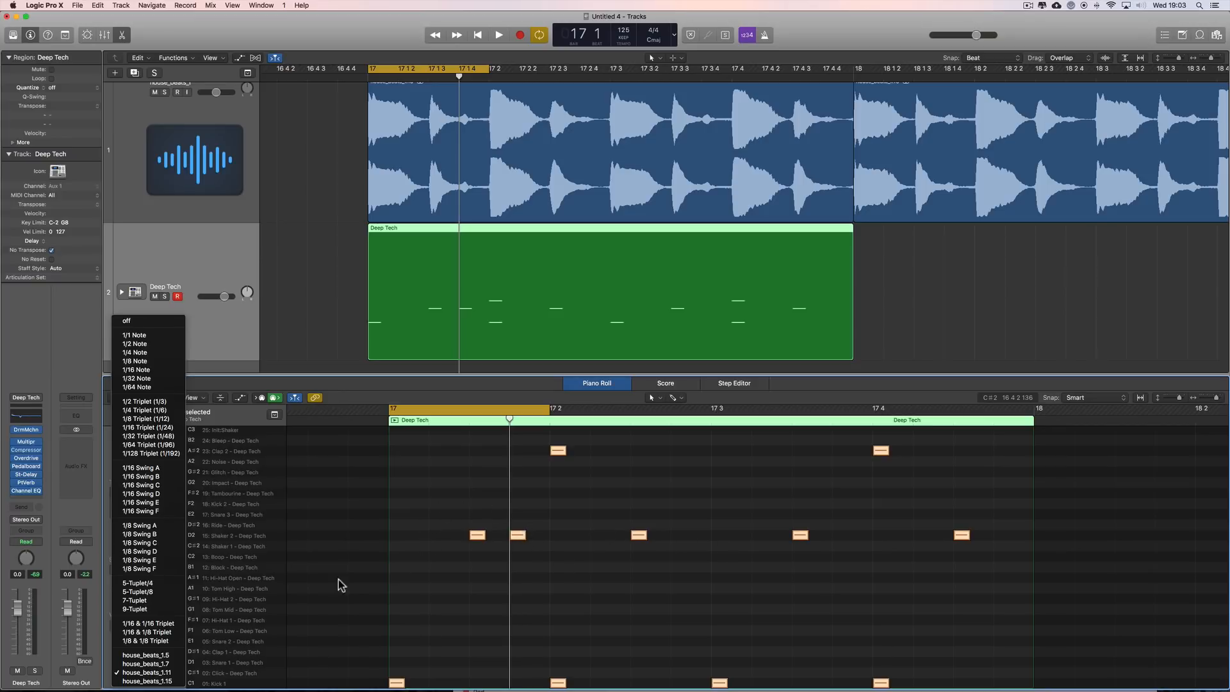
pyautogui.click(173, 681)
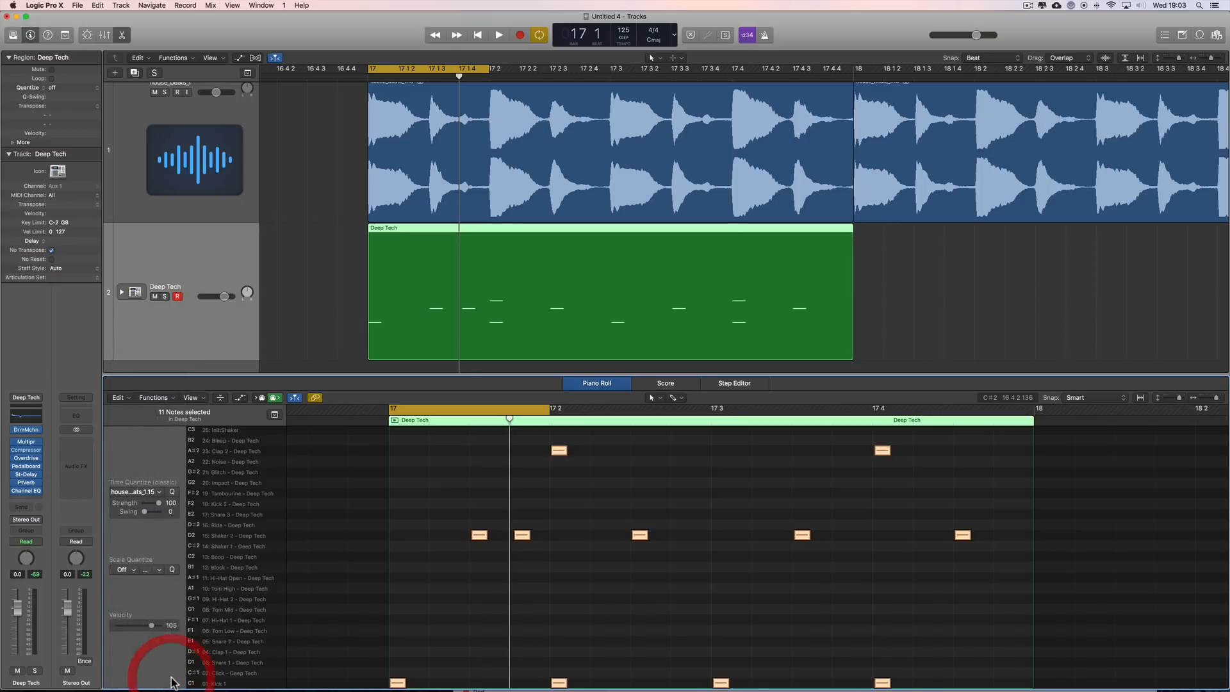
# Audition the quantized pattern and lower the Deep Tech track volume to -5.7 dB.
pyautogui.click(520, 536)
pyautogui.press('space')
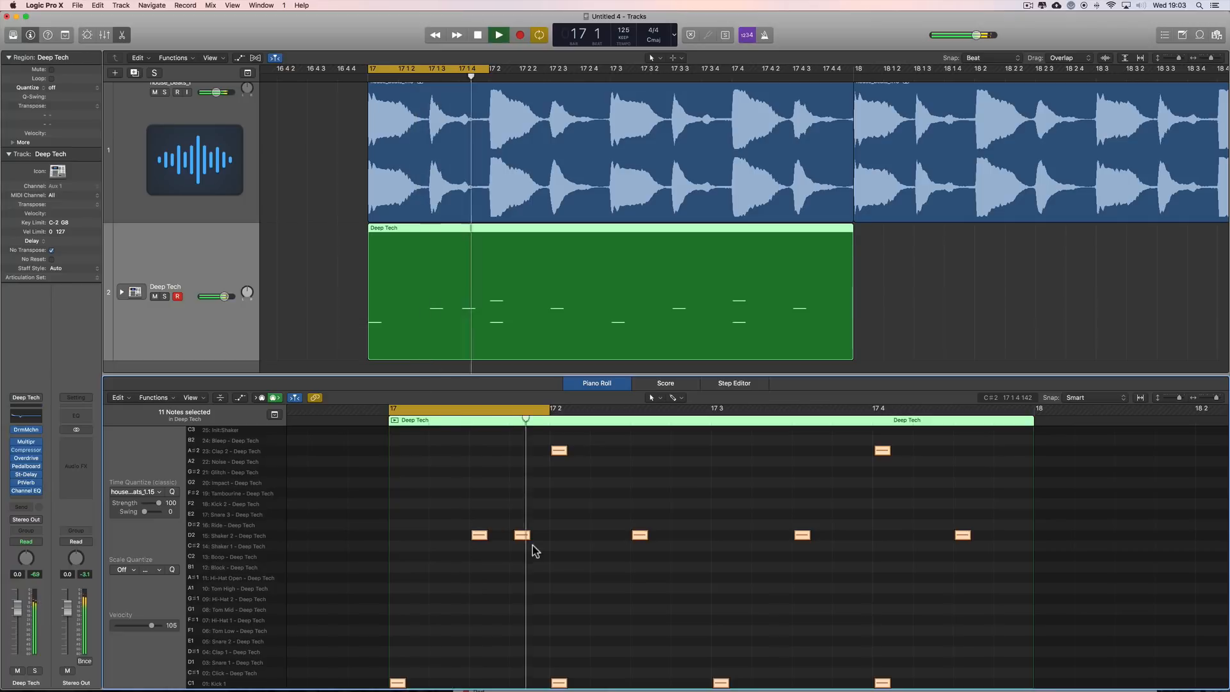
pyautogui.press('space')
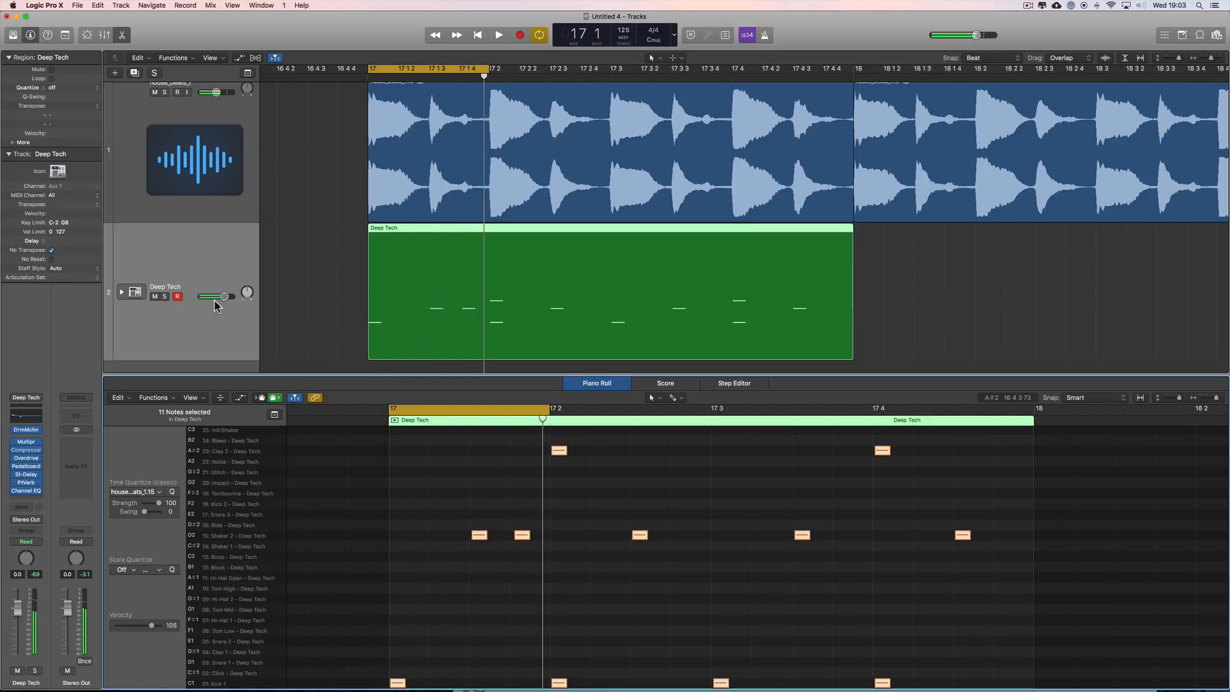
pyautogui.press('space')
pyautogui.moveTo(214, 299)
pyautogui.mouseDown()
pyautogui.moveTo(280, 305)
pyautogui.moveTo(234, 304)
pyautogui.mouseUp()
pyautogui.press('space')
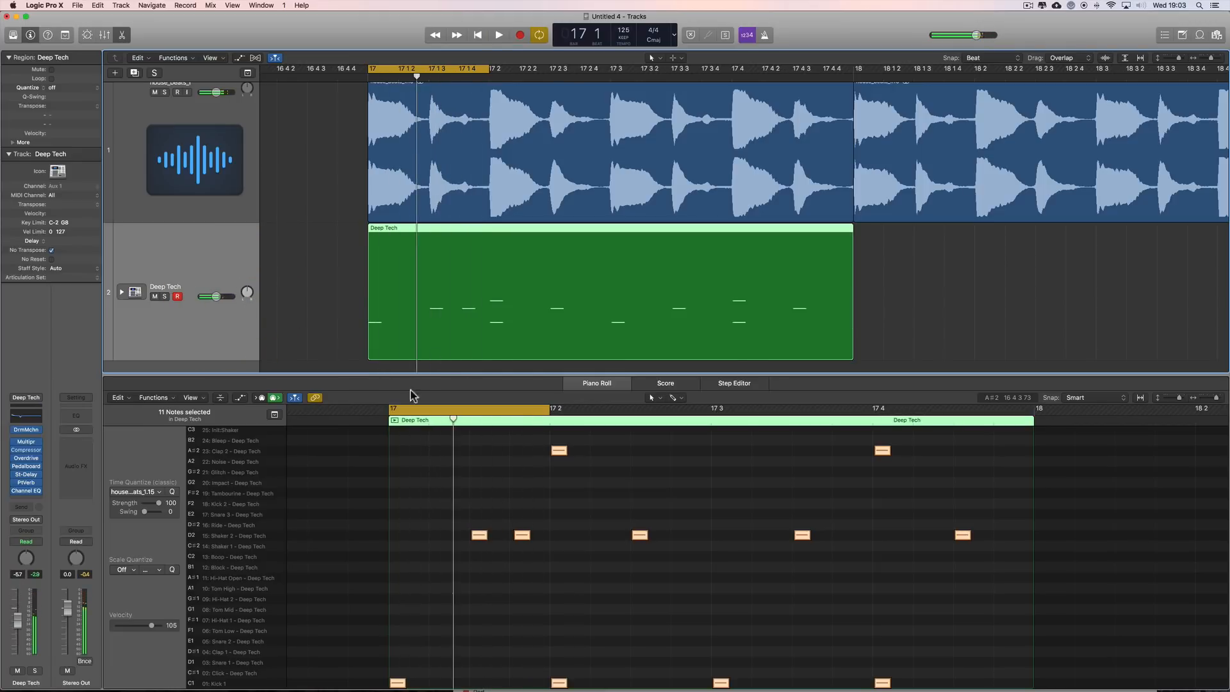
# Listen to beat 1 again and add a Shaker 2 note at 17 1 2 in the Deep Tech region.
pyautogui.press('space')
pyautogui.press('space')
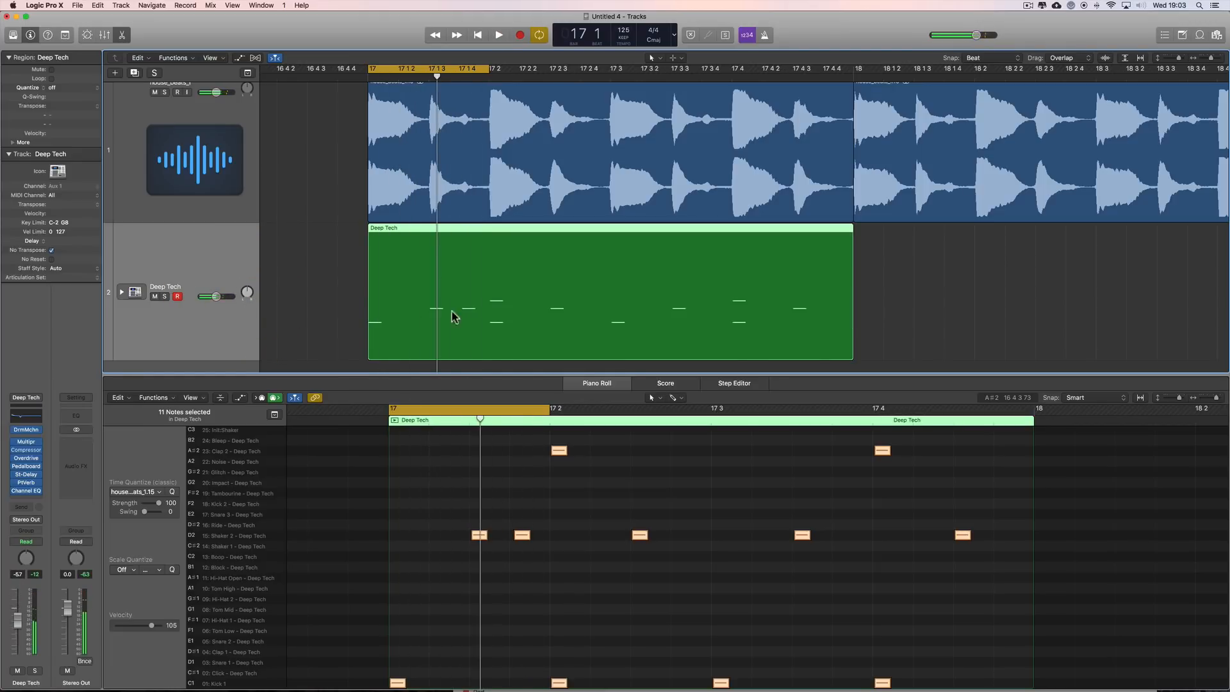
pyautogui.moveTo(436, 77); pyautogui.dragTo(388, 76)
pyautogui.rightClick(440, 557)
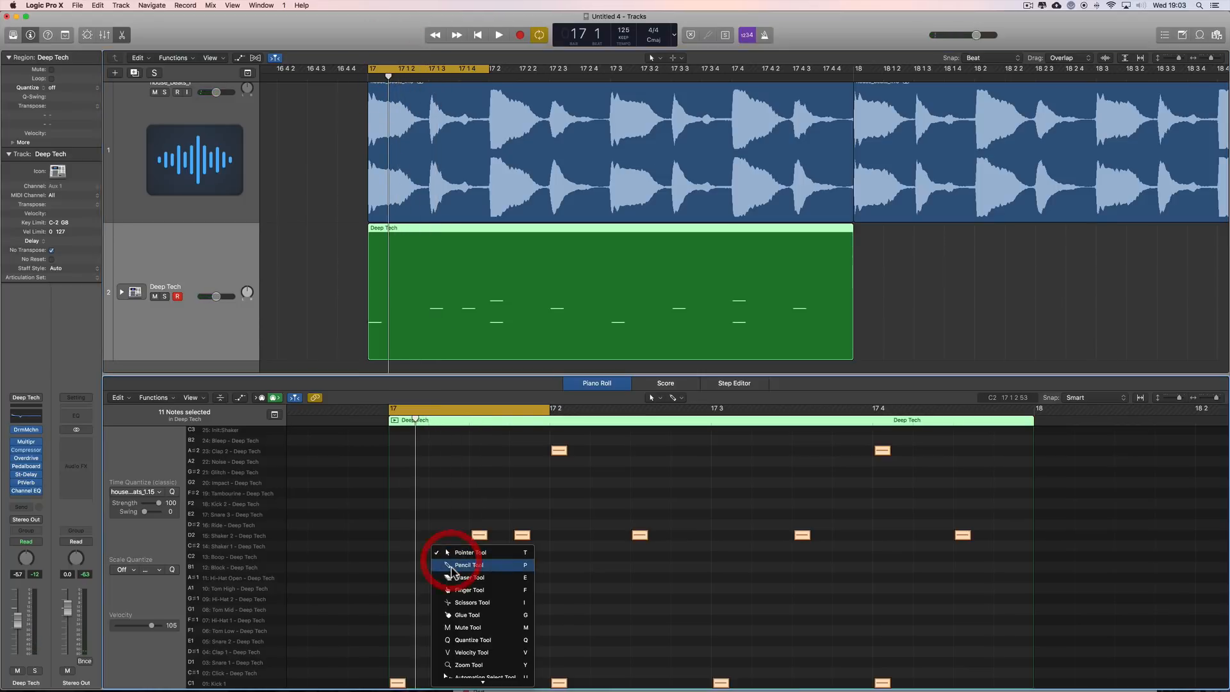
pyautogui.click(443, 569)
pyautogui.click(436, 535)
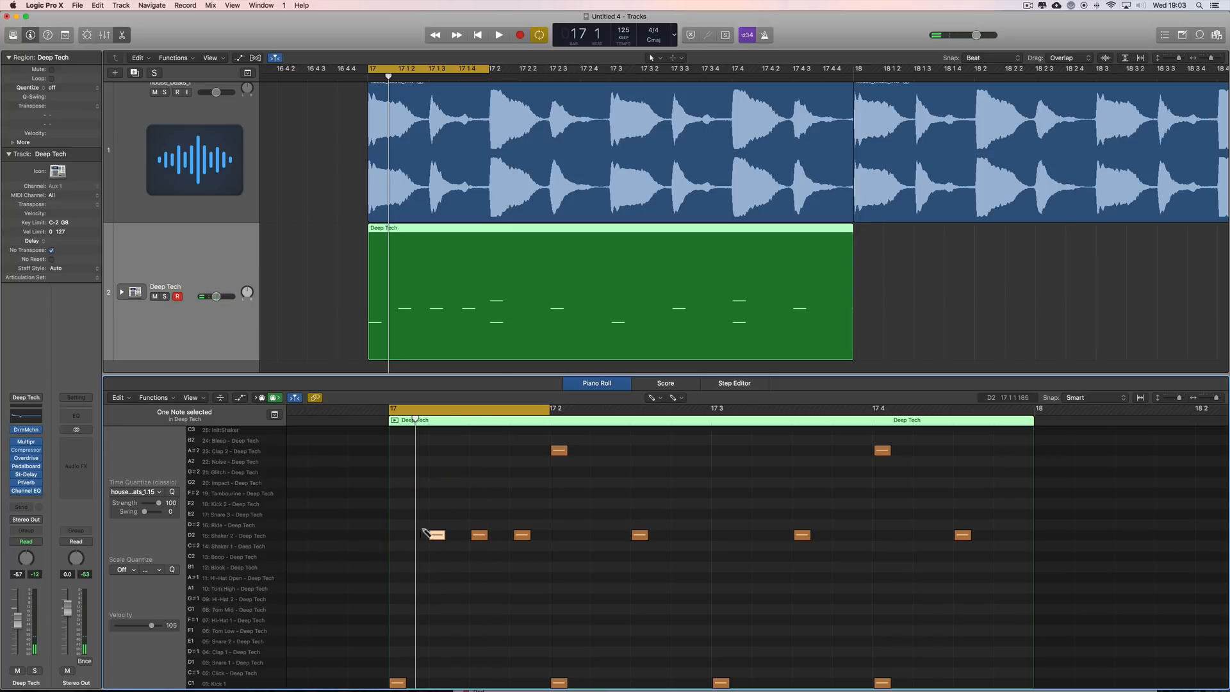
# Move the Shaker 2 notes at 17 1 2 and 17 1 4 down to Tom High (A1).
pyautogui.rightClick(453, 497)
pyautogui.click(457, 504)
pyautogui.click(436, 536)
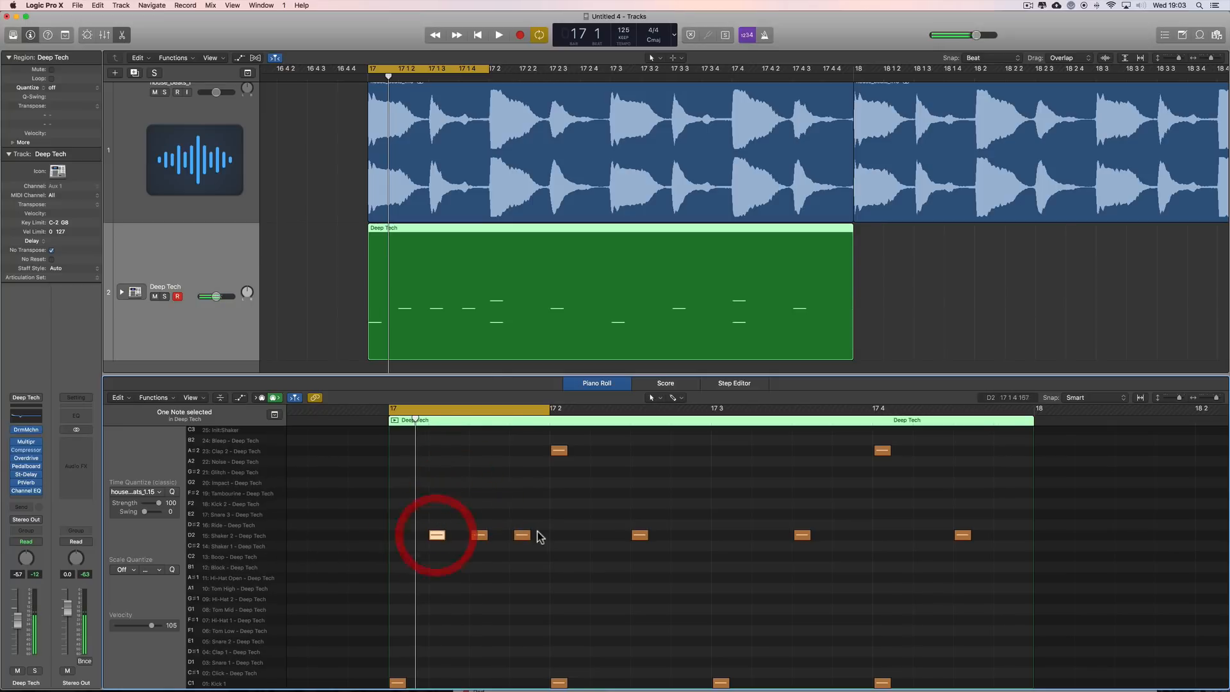
pyautogui.keyDown('shift'); pyautogui.click(524, 536); pyautogui.keyUp('shift')
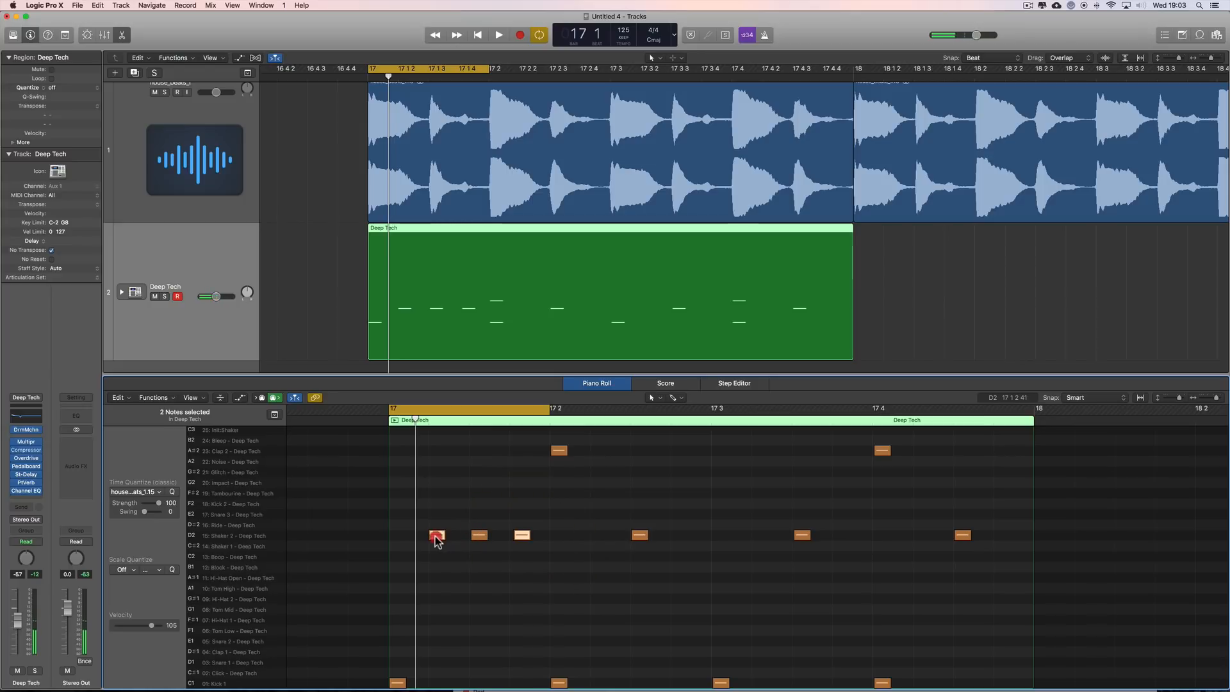
pyautogui.moveTo(435, 537); pyautogui.dragTo(436, 590)
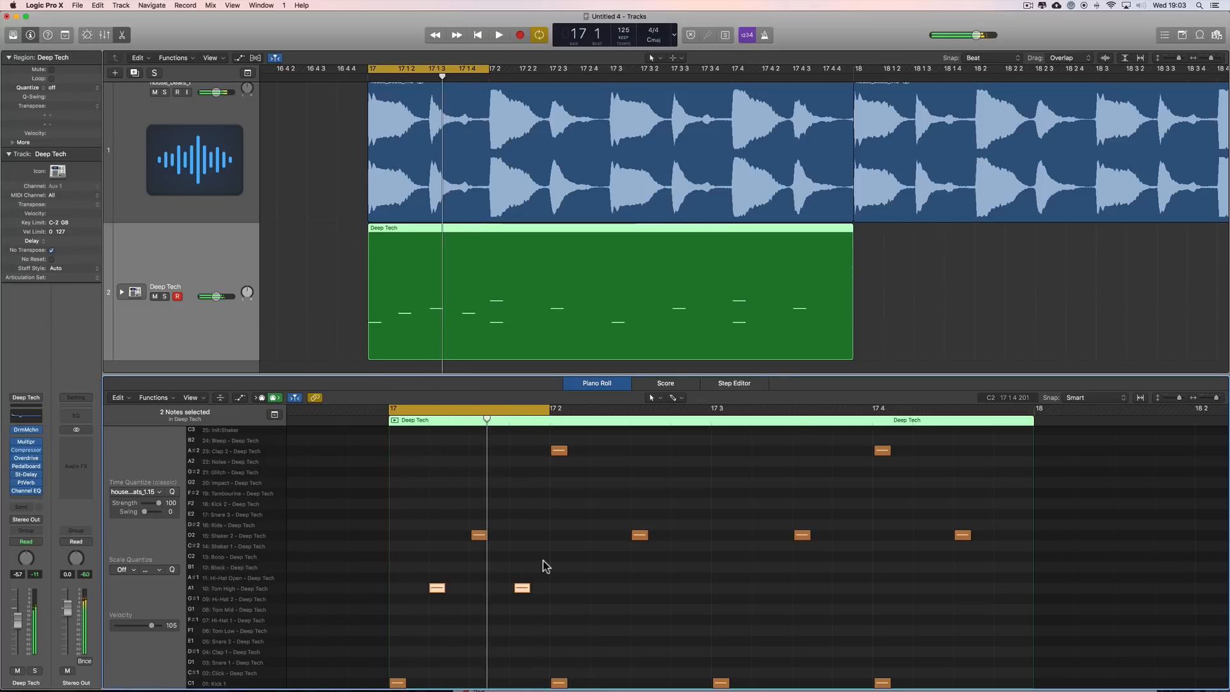
# Shift the first Tom High note to slightly after 17 1 2 and check the second one against the loop.
pyautogui.click(437, 588)
pyautogui.click(171, 492)
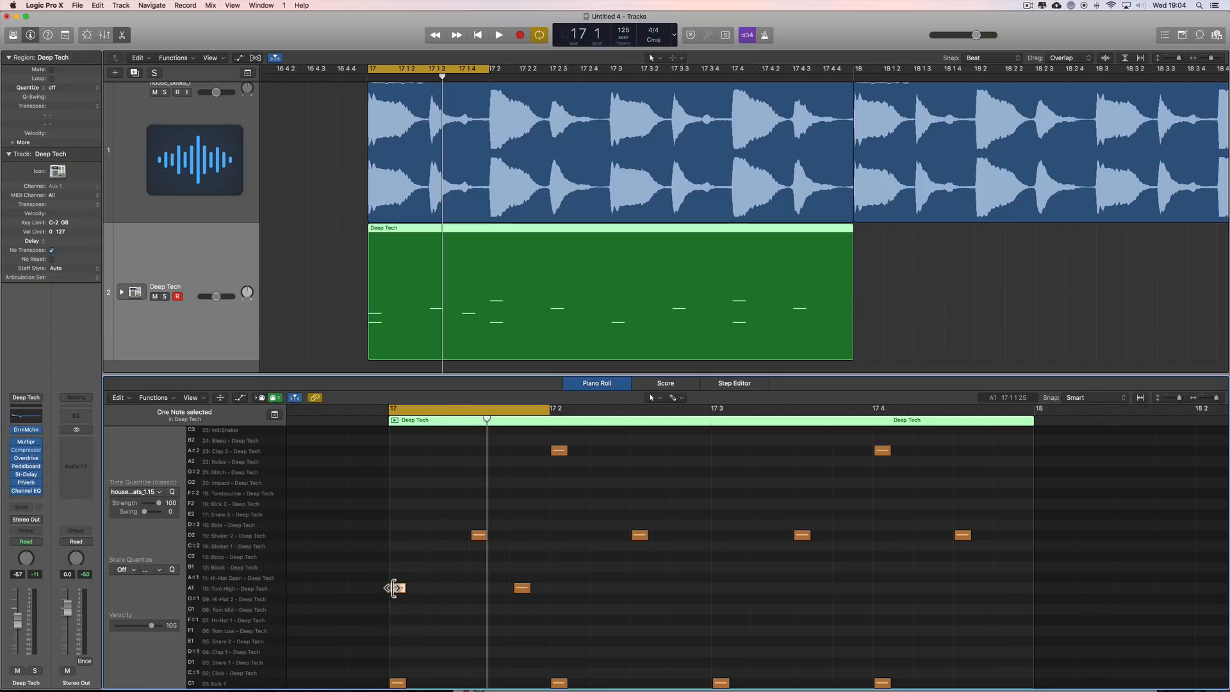
pyautogui.moveTo(398, 588); pyautogui.dragTo(444, 595)
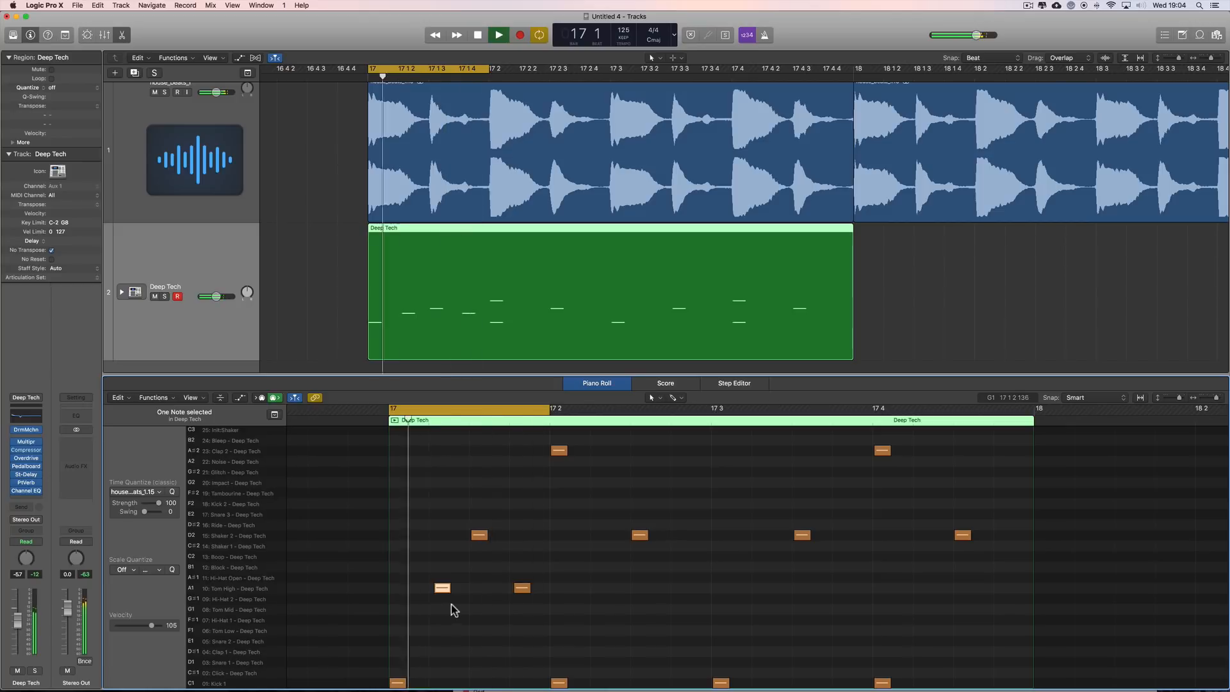
pyautogui.moveTo(519, 589); pyautogui.dragTo(521, 589)
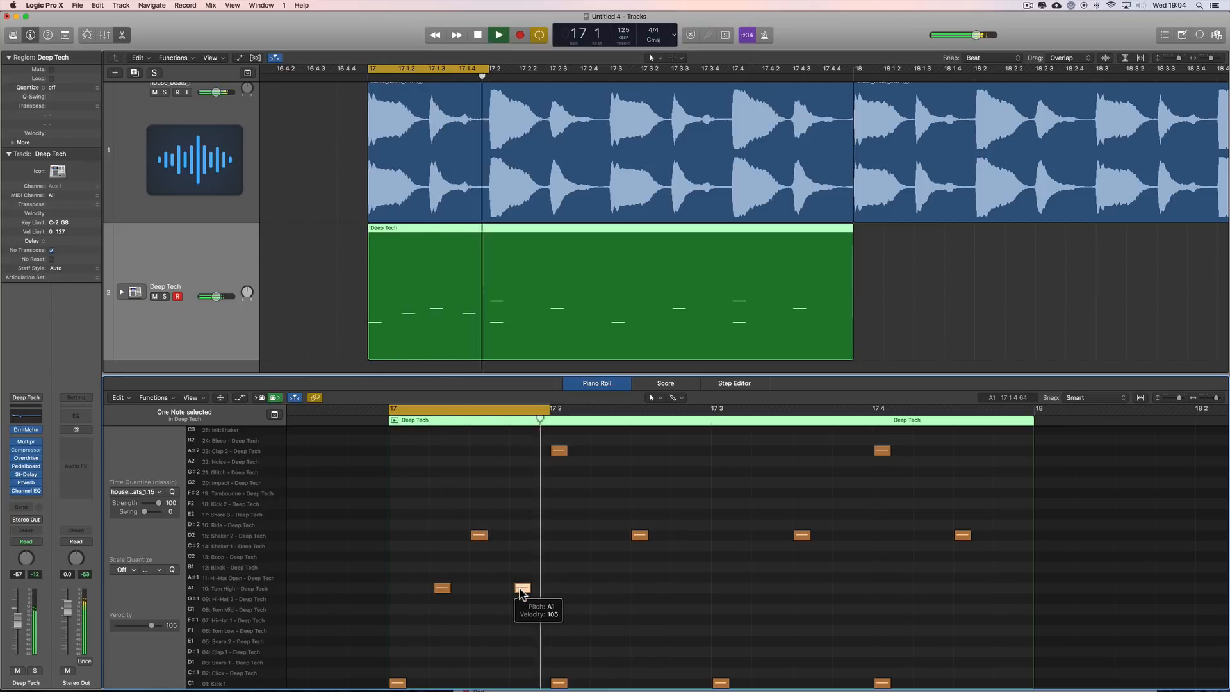
# Lower the Deep Tech track volume to -14.2 dB while auditioning beat 1.
pyautogui.press('space')
pyautogui.moveTo(216, 297)
pyautogui.mouseDown()
pyautogui.moveTo(164, 297)
pyautogui.moveTo(209, 296)
pyautogui.mouseUp()
pyautogui.press('space')
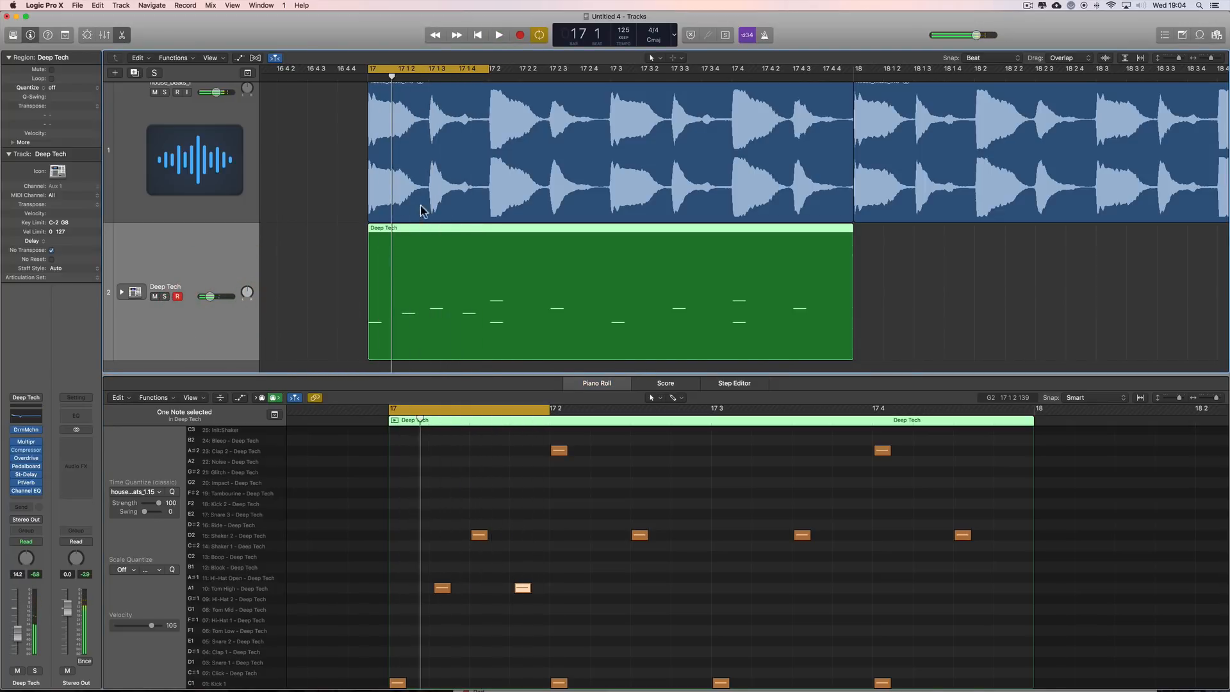
# Move the cycle range to beat 2 and on to beat 3 of bar 17, listening to the groove on each.
pyautogui.moveTo(434, 75); pyautogui.dragTo(552, 77)
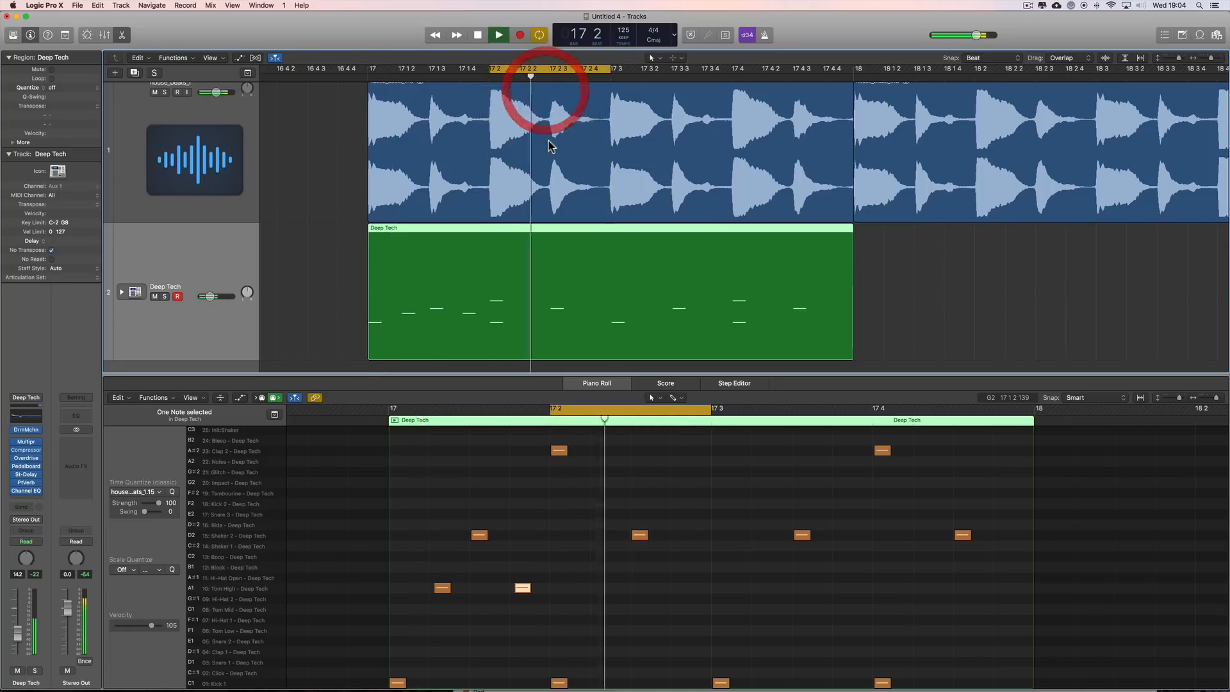
pyautogui.press('space')
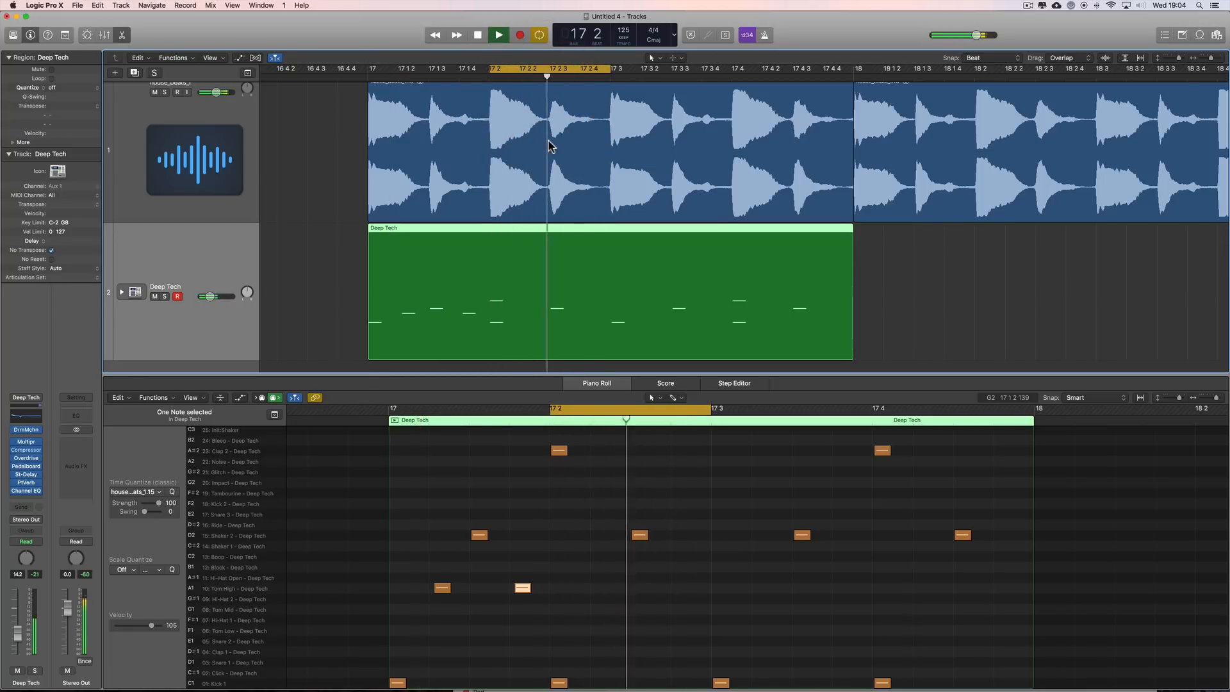
pyautogui.press('space')
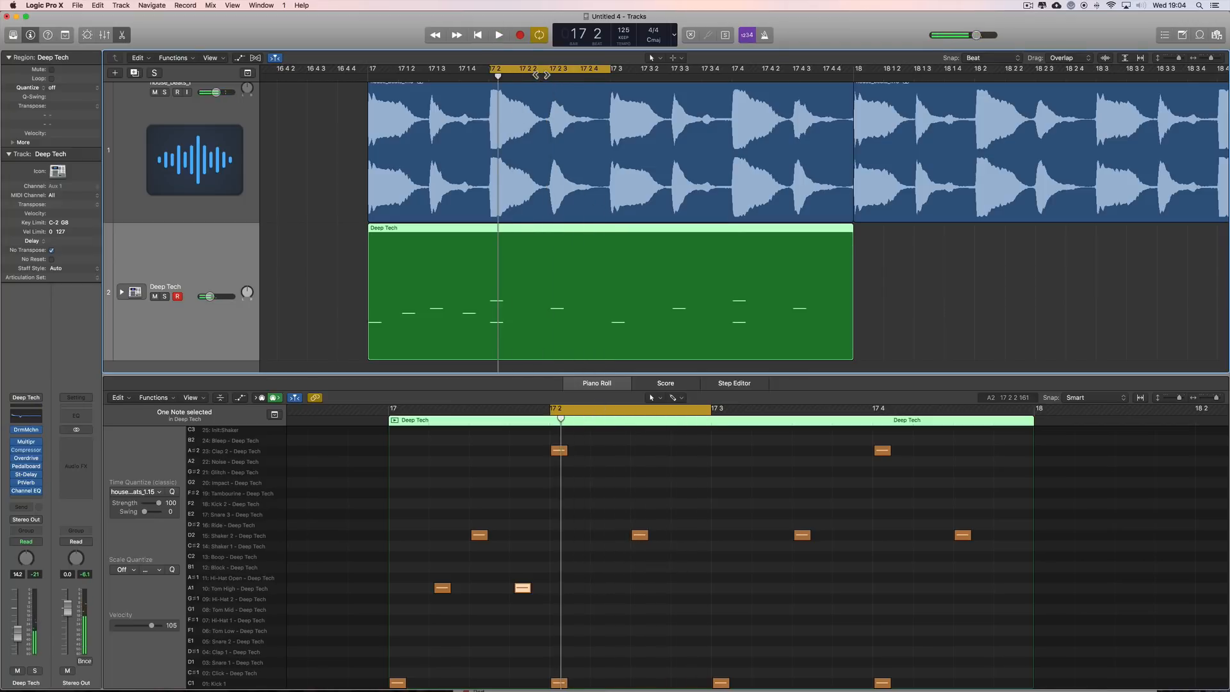
pyautogui.moveTo(571, 72); pyautogui.dragTo(646, 69)
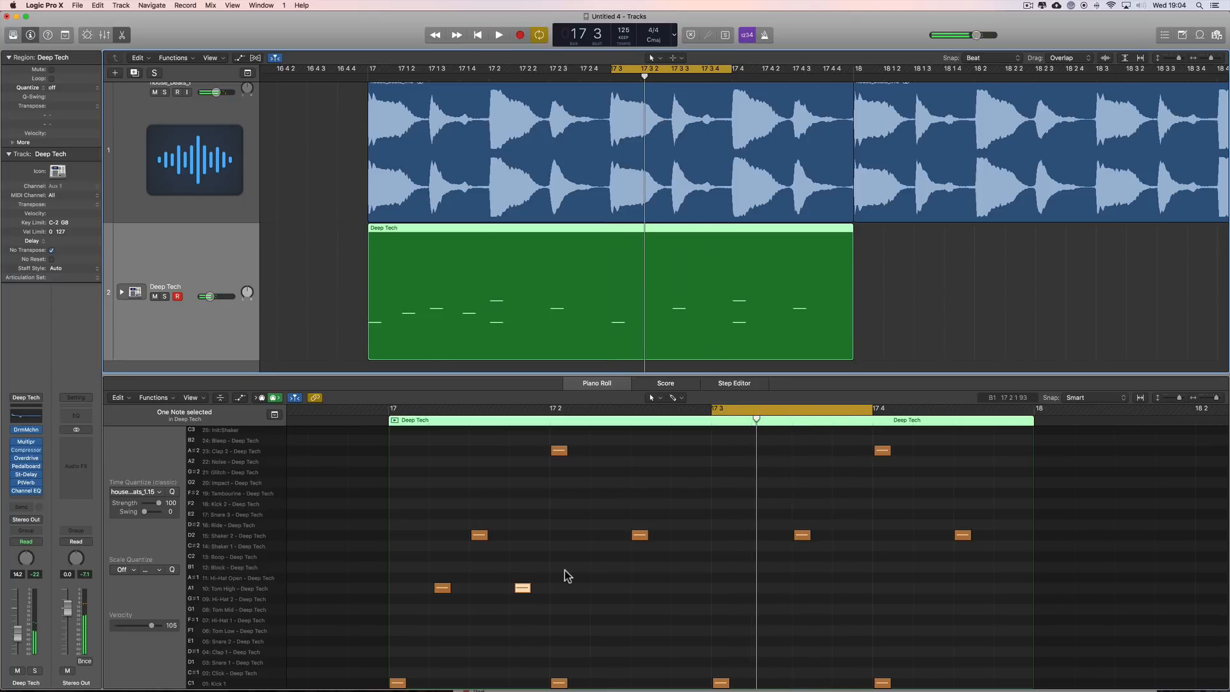
# Copy the two Tom High notes from beat 1 to beat 3, with the first copy at about 17 3 2.
pyautogui.moveTo(553, 573); pyautogui.dragTo(431, 604)
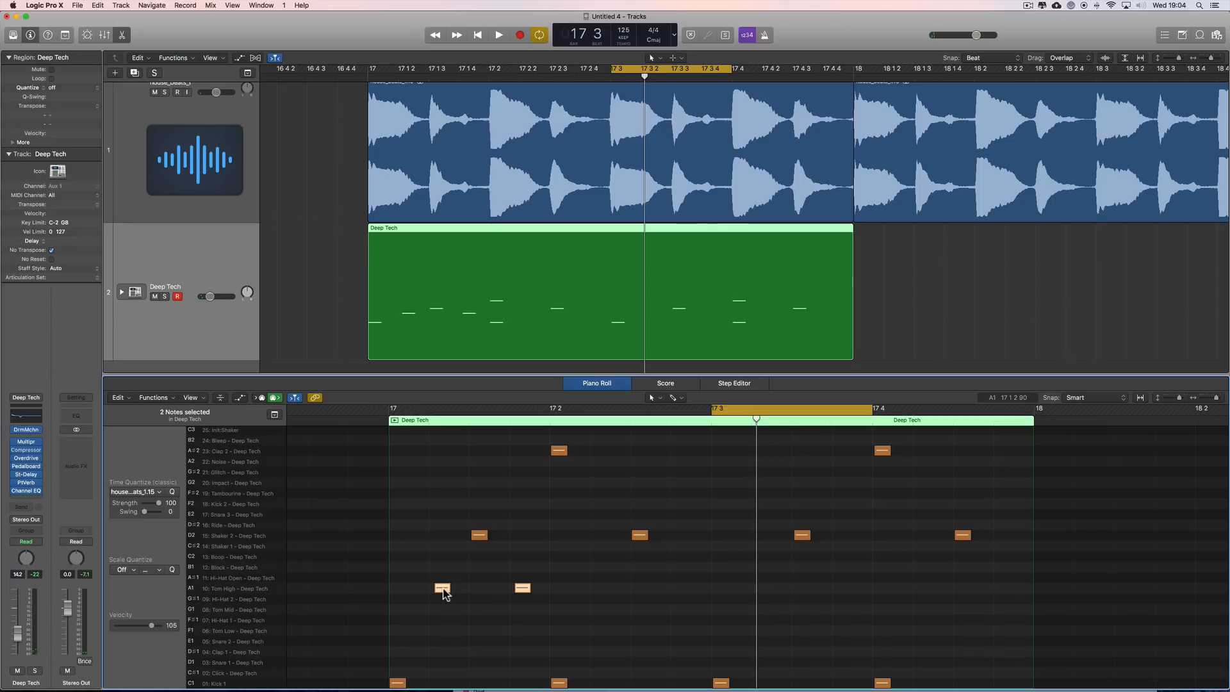
pyautogui.moveTo(444, 588); pyautogui.dragTo(766, 589)
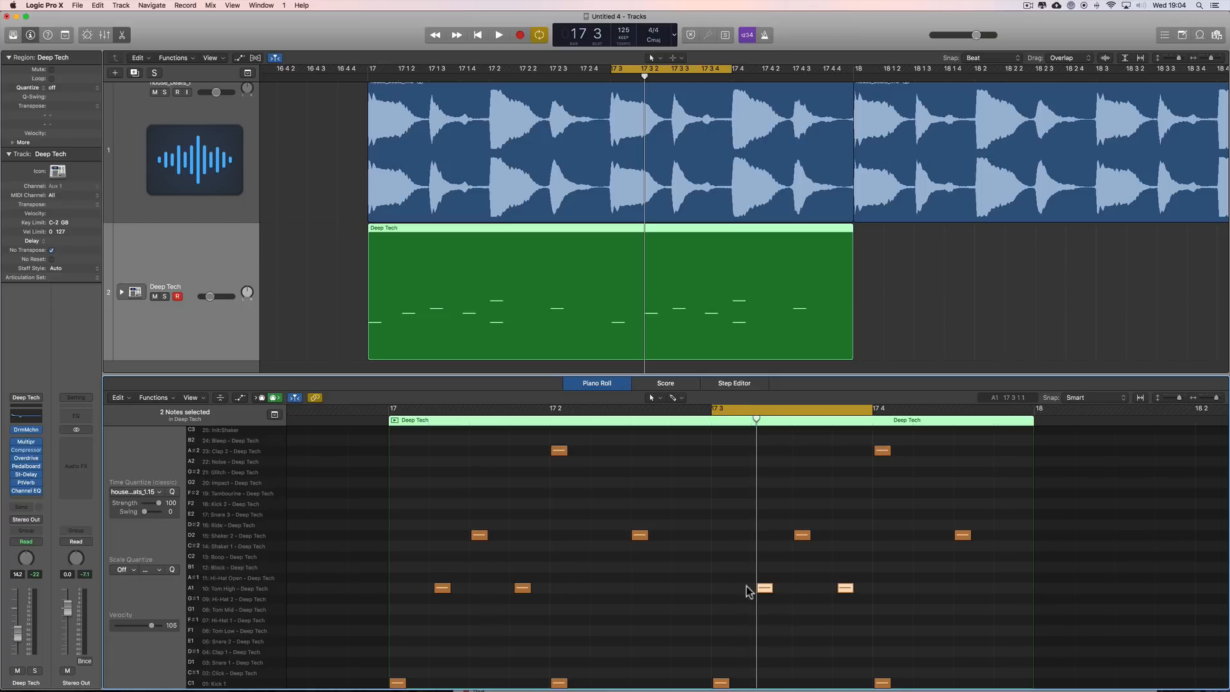
pyautogui.click(766, 588)
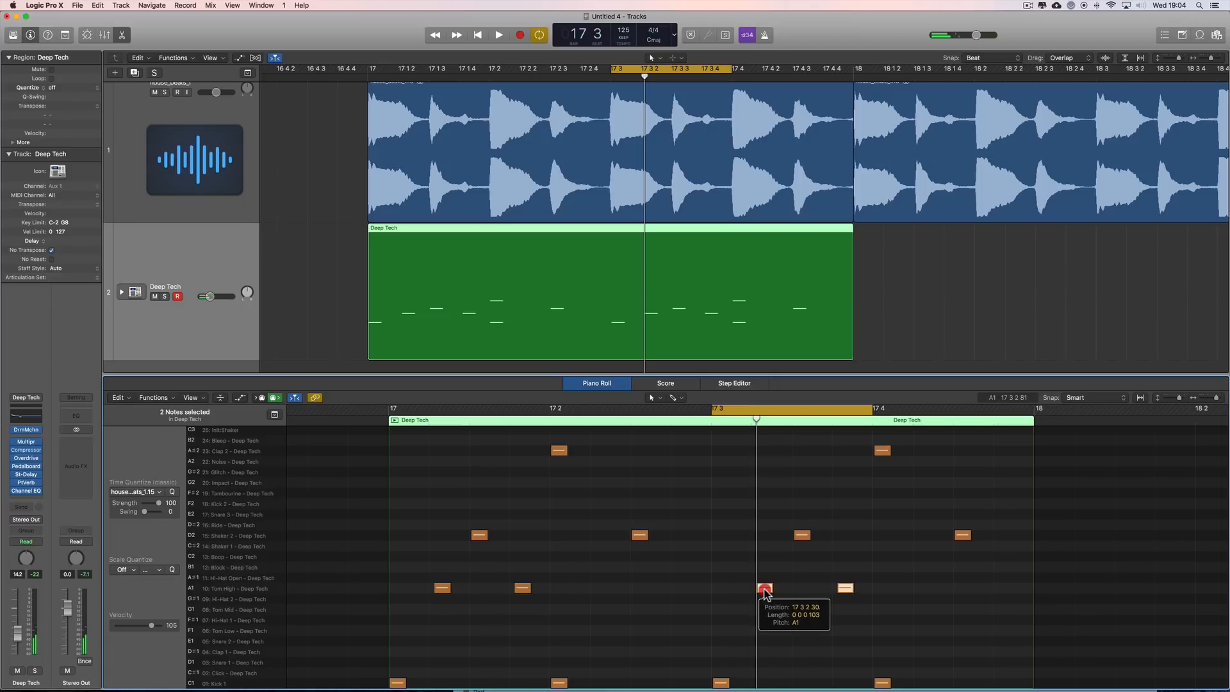
# Audition the copied tom notes on beat 3, move the cycle range to beat 4 and play it.
pyautogui.press('space')
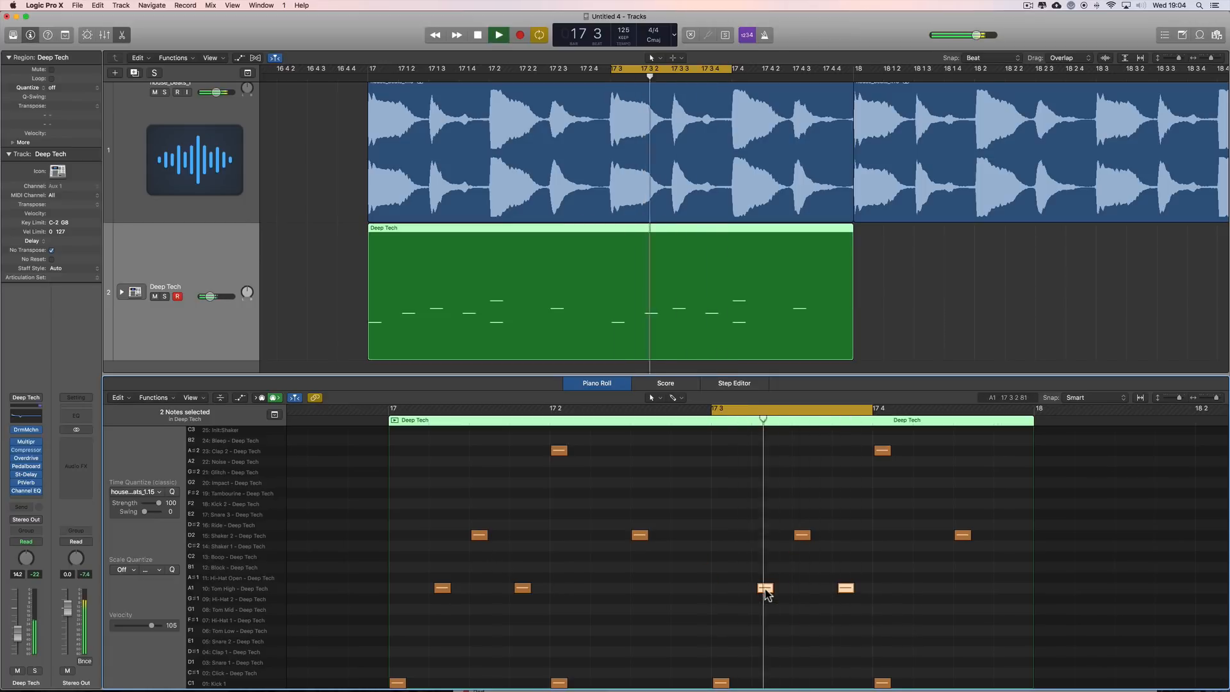
pyautogui.press('space')
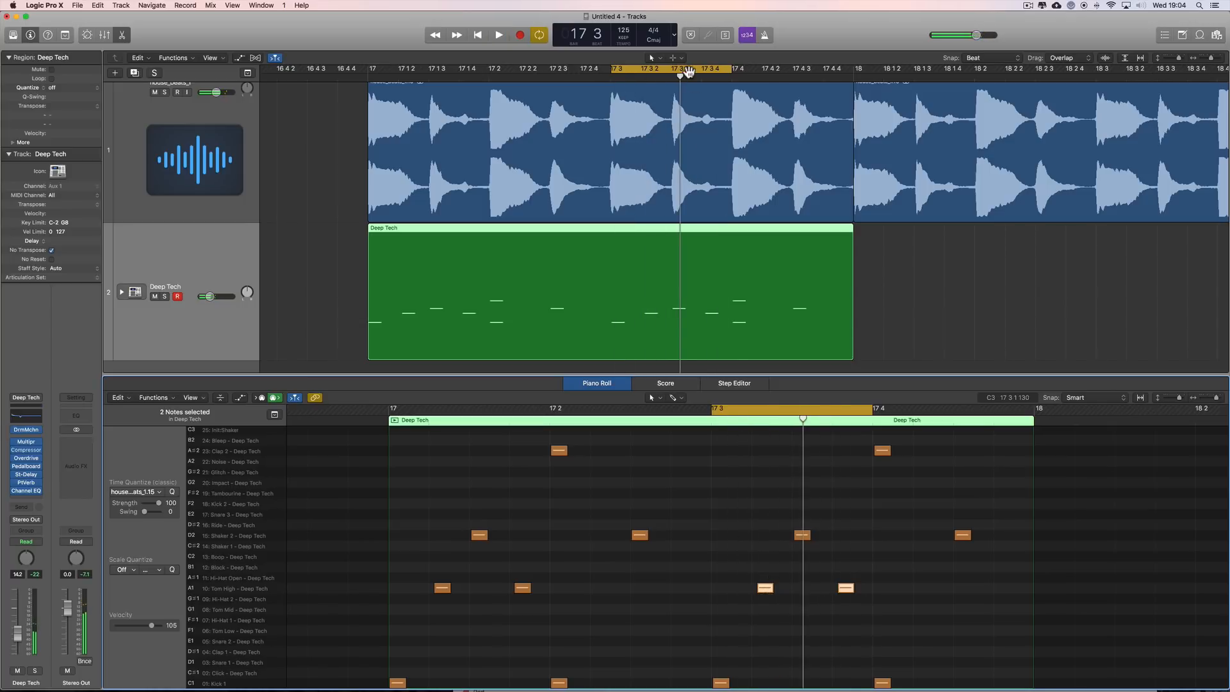
pyautogui.moveTo(689, 71); pyautogui.dragTo(778, 71)
pyautogui.press('space')
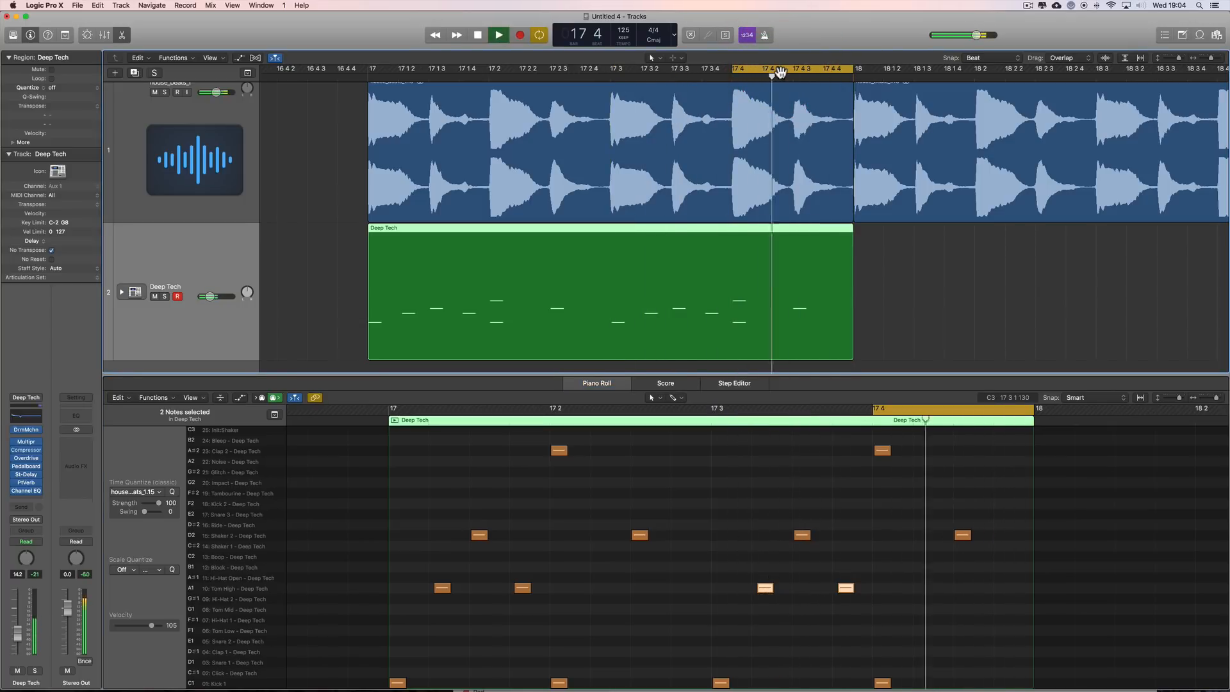
# Extend the cycle range to cover all of bar 17 and listen to the complete drum pattern.
pyautogui.press('space')
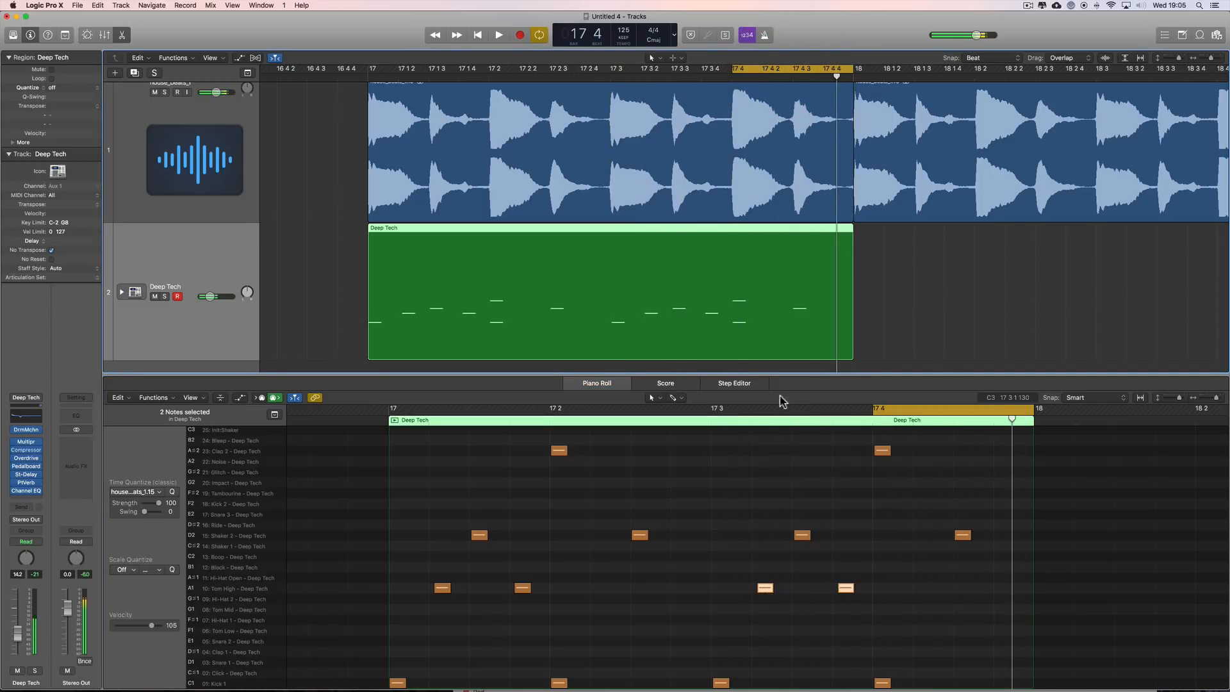
pyautogui.click(746, 459)
pyautogui.moveTo(736, 69); pyautogui.dragTo(385, 75)
pyautogui.press('space')
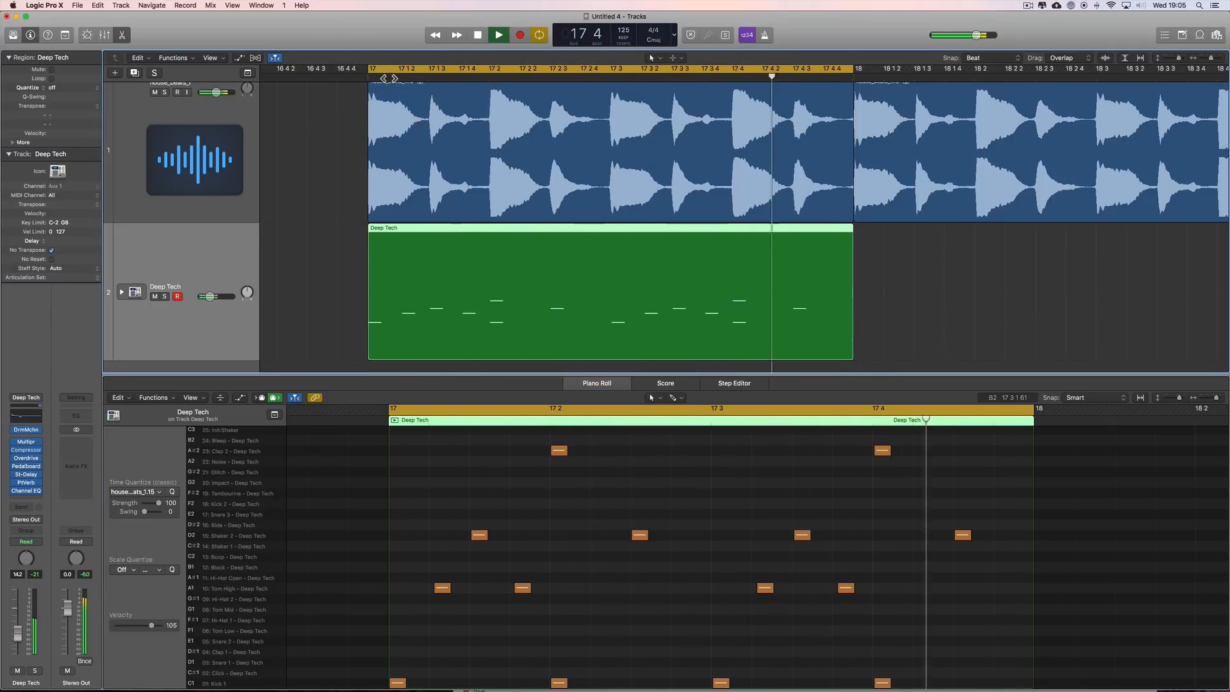
pyautogui.press('space')
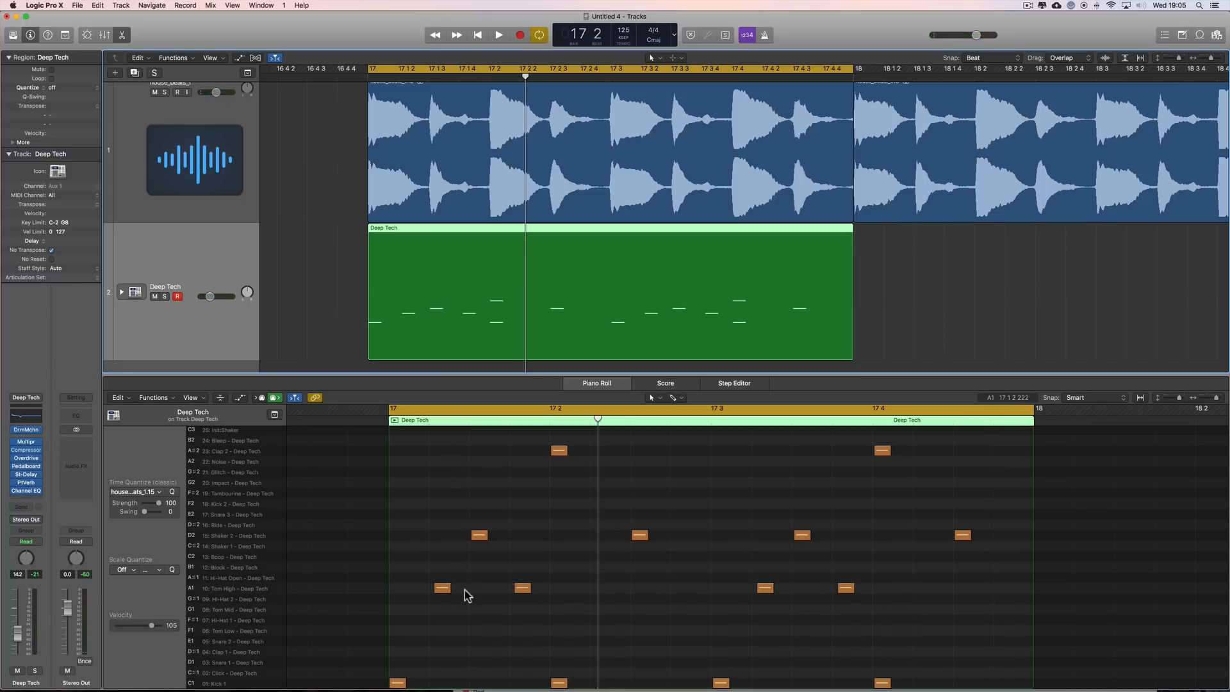
# Nudge all four Tom High notes in bar 17 together slightly later and play the bar.
pyautogui.click(441, 587)
pyautogui.click(521, 589)
pyautogui.click(255, 588)
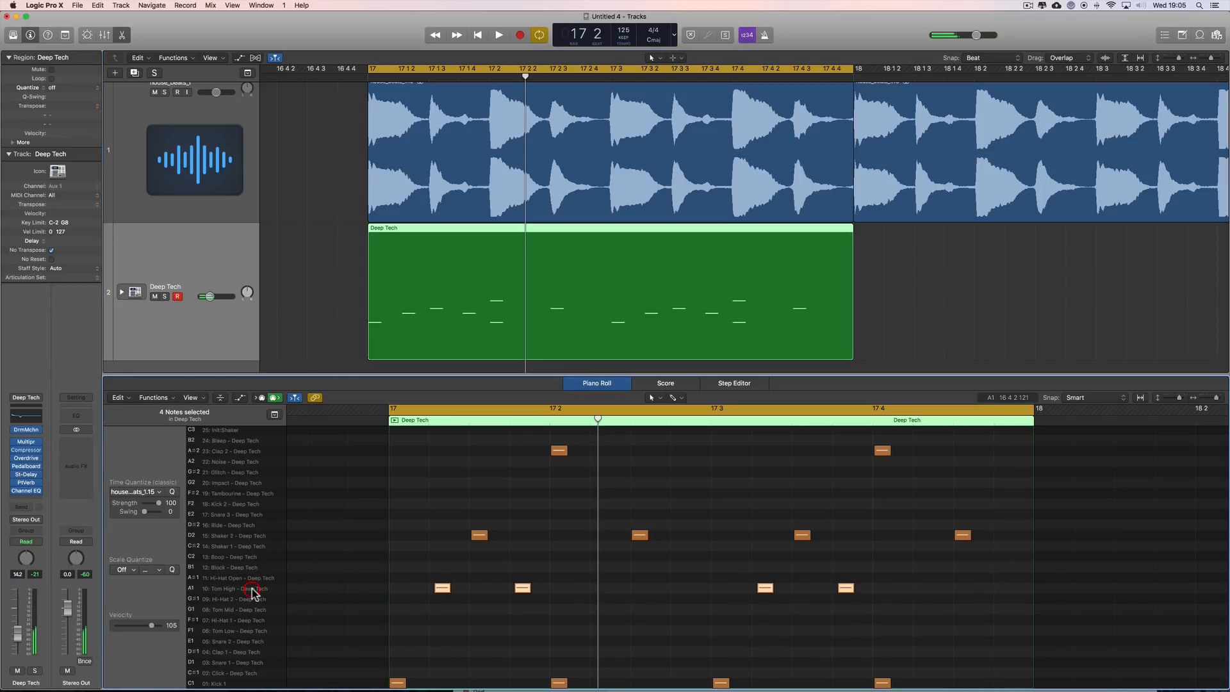
pyautogui.click(443, 589)
pyautogui.moveTo(442, 591); pyautogui.dragTo(444, 593)
pyautogui.press('space')
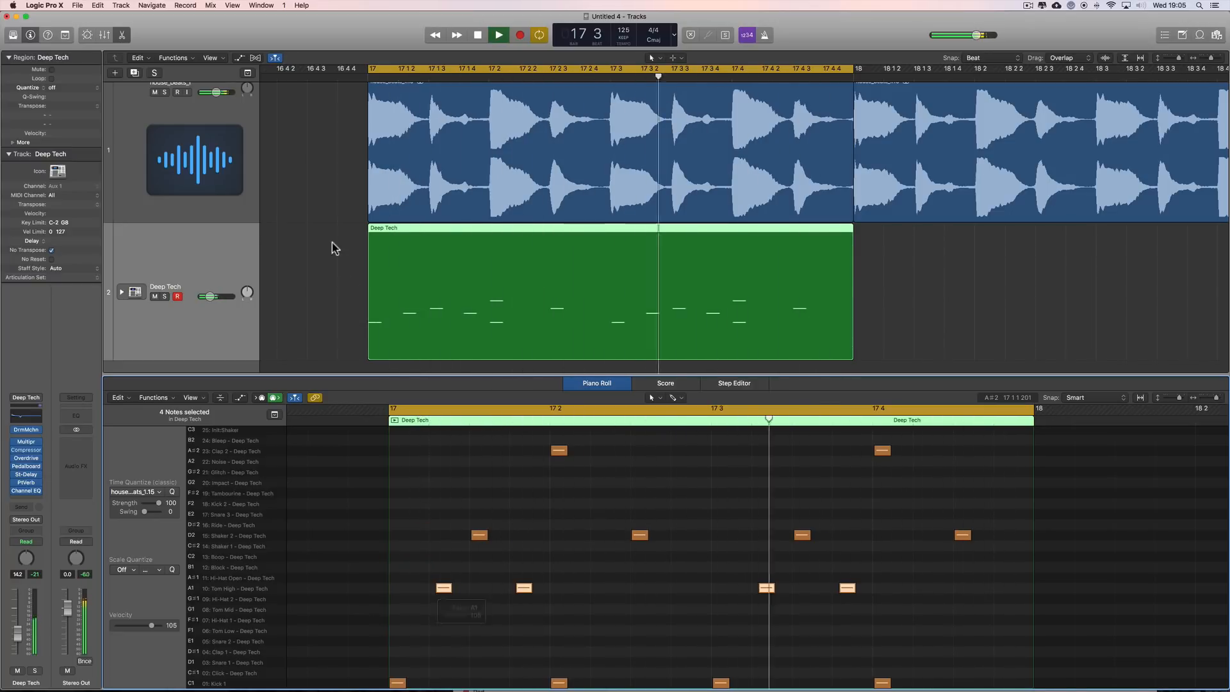
# Lower the Deep Tech track volume to -19.0 dB during playback, and reset it to its default of -5.5 dB.
pyautogui.moveTo(210, 296)
pyautogui.mouseDown()
pyautogui.moveTo(247, 300)
pyautogui.moveTo(192, 303)
pyautogui.mouseUp()
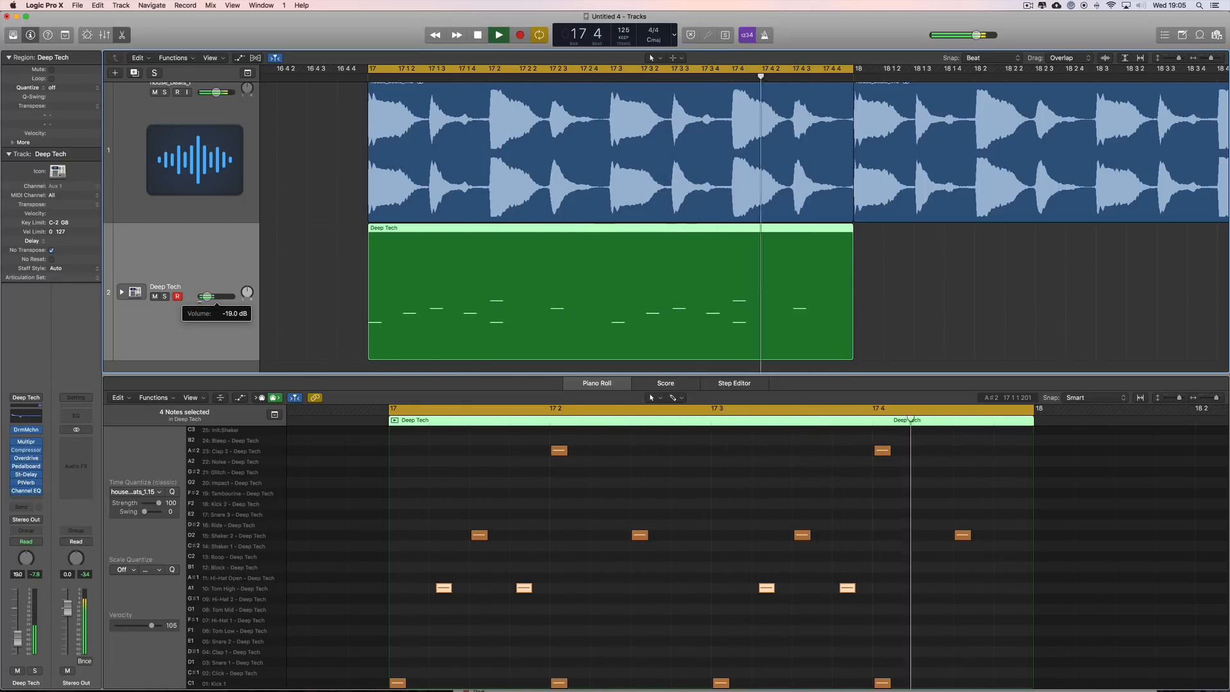
pyautogui.keyDown('alt'); pyautogui.click(200, 297); pyautogui.keyUp('alt')
pyautogui.press('space')
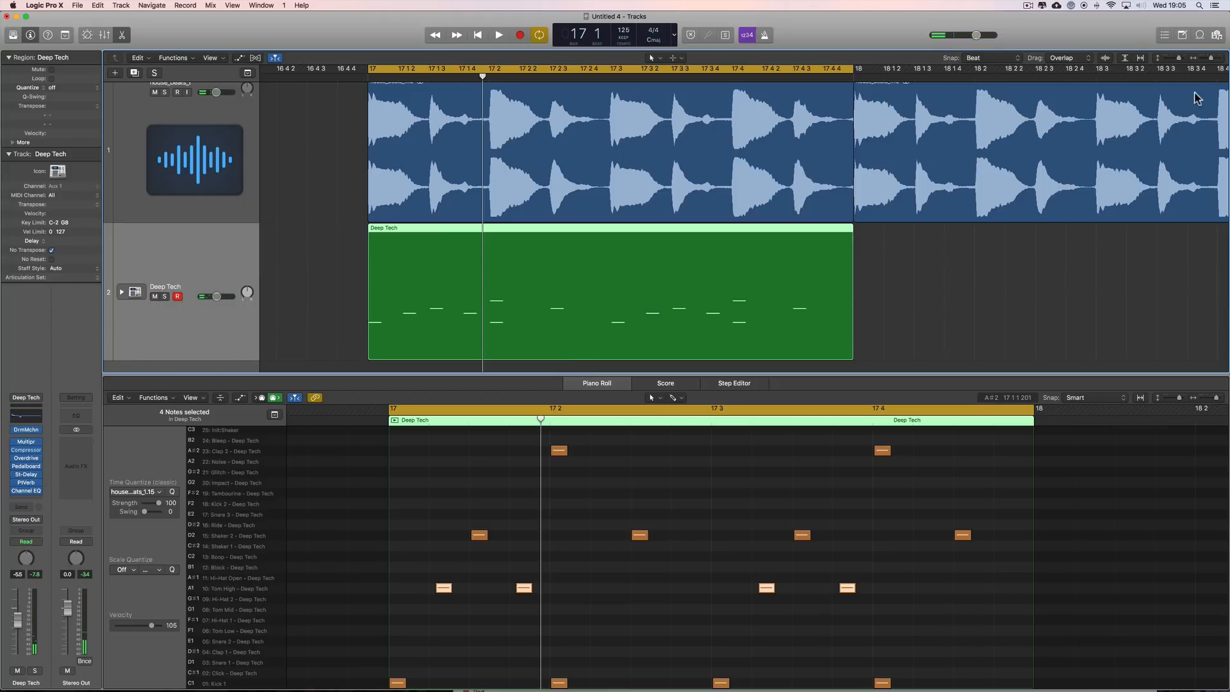
# Move the cycle range to bar 21 and listen to the house beat audio there.
pyautogui.moveTo(1205, 60); pyautogui.dragTo(1201, 60)
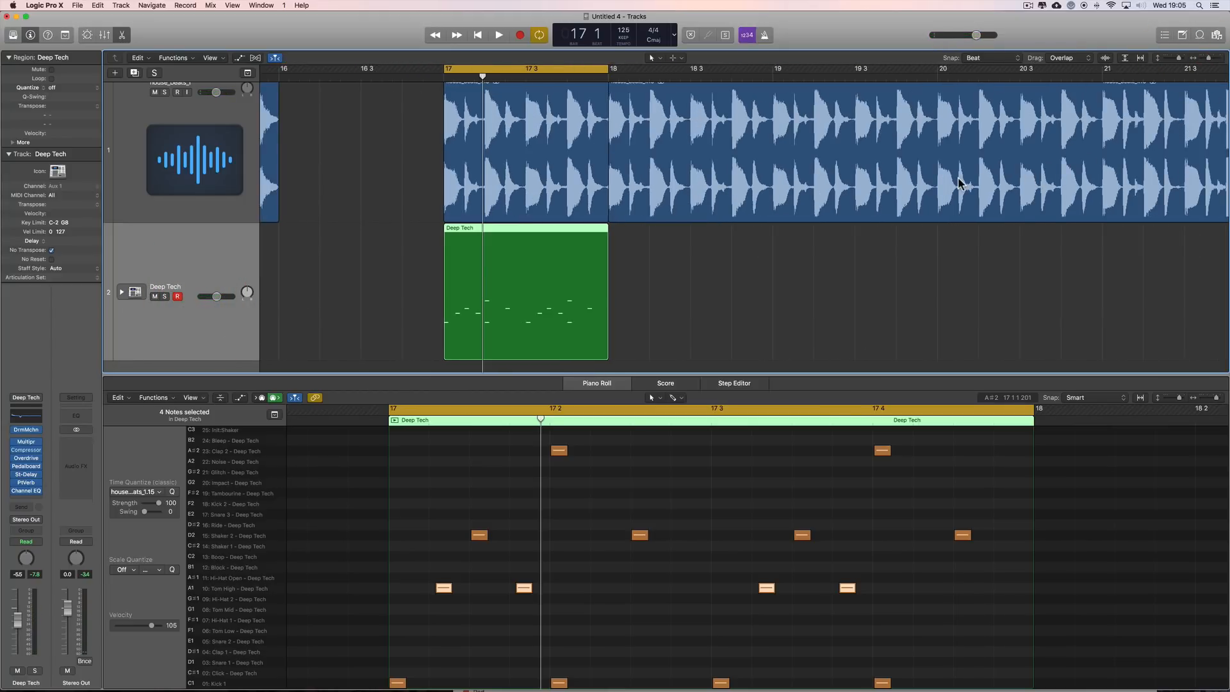
pyautogui.hscroll(3, 956, 185)
pyautogui.hscroll(2, 956, 185)
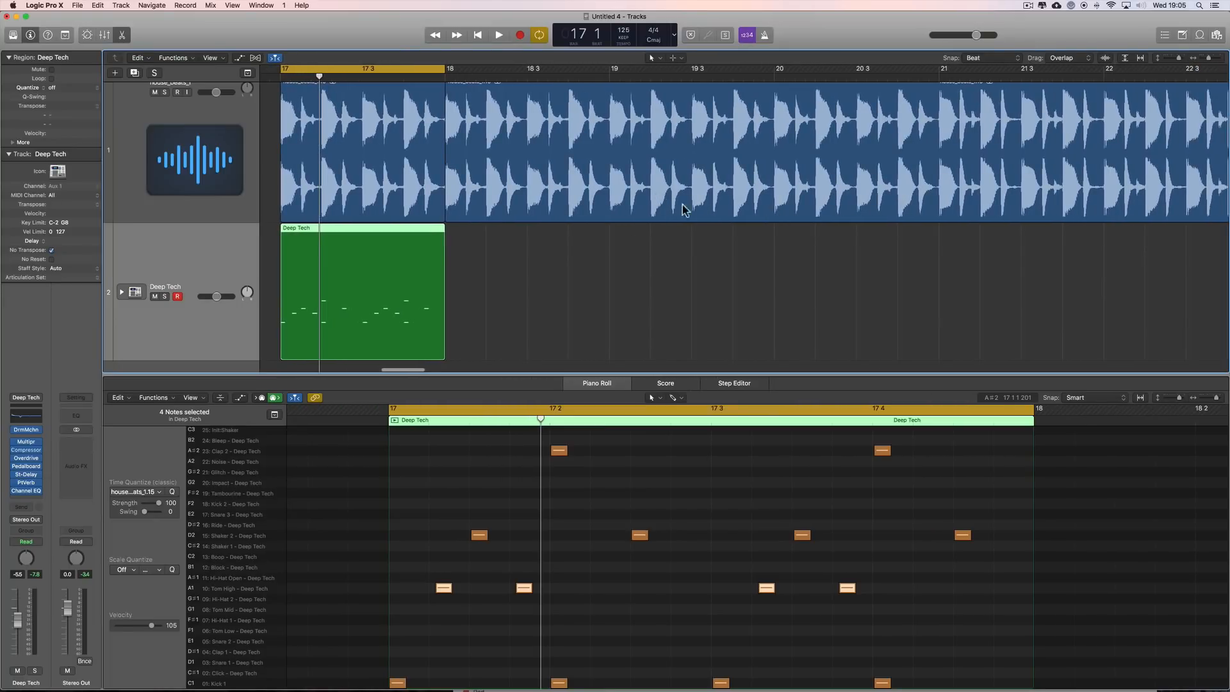
pyautogui.hscroll(2, 914, 153)
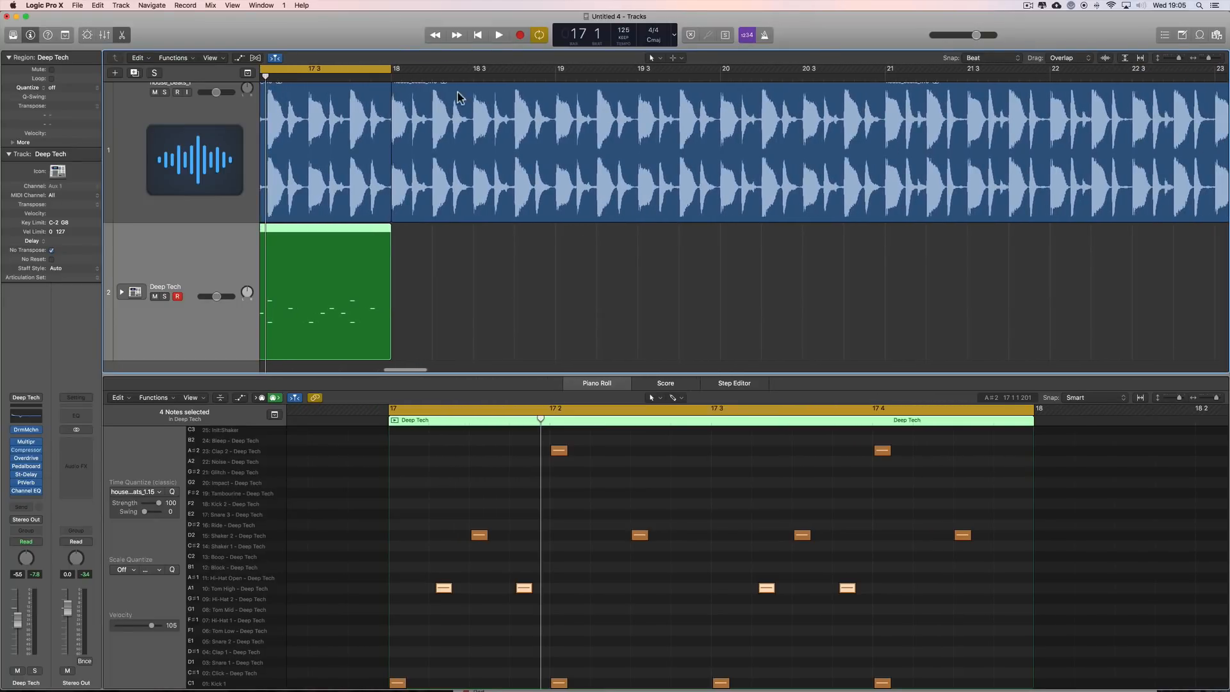
pyautogui.moveTo(349, 71); pyautogui.dragTo(989, 115)
pyautogui.press('space')
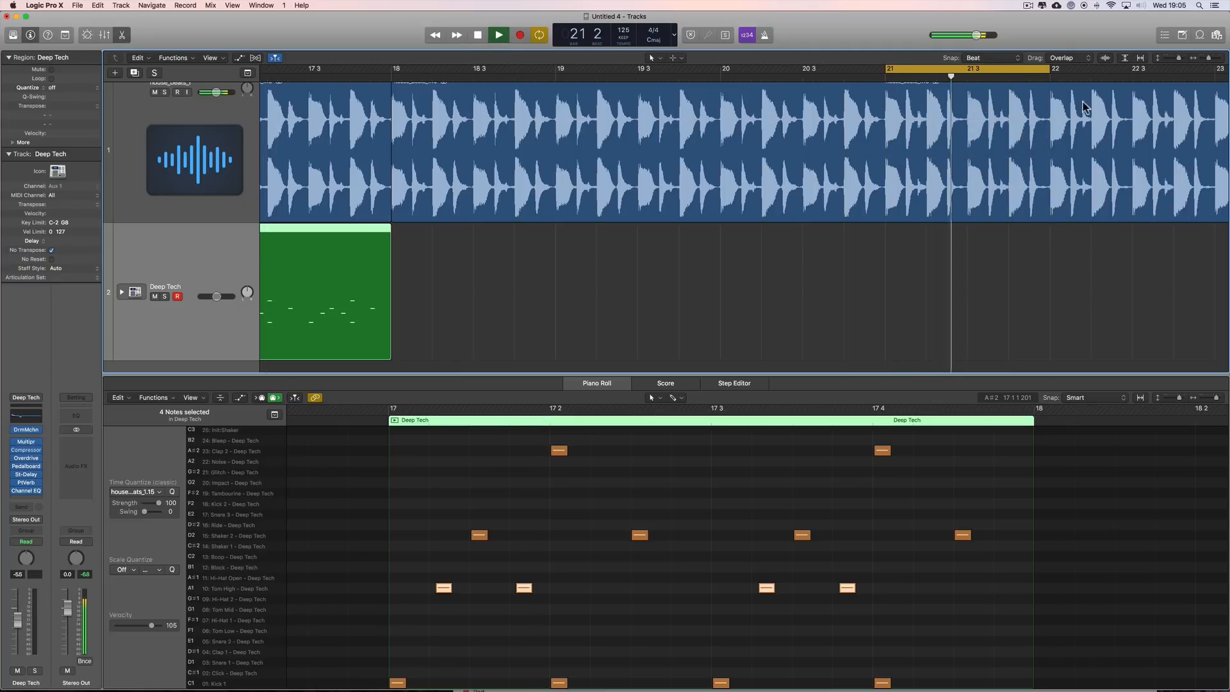
pyautogui.click(1218, 57)
pyautogui.press('space')
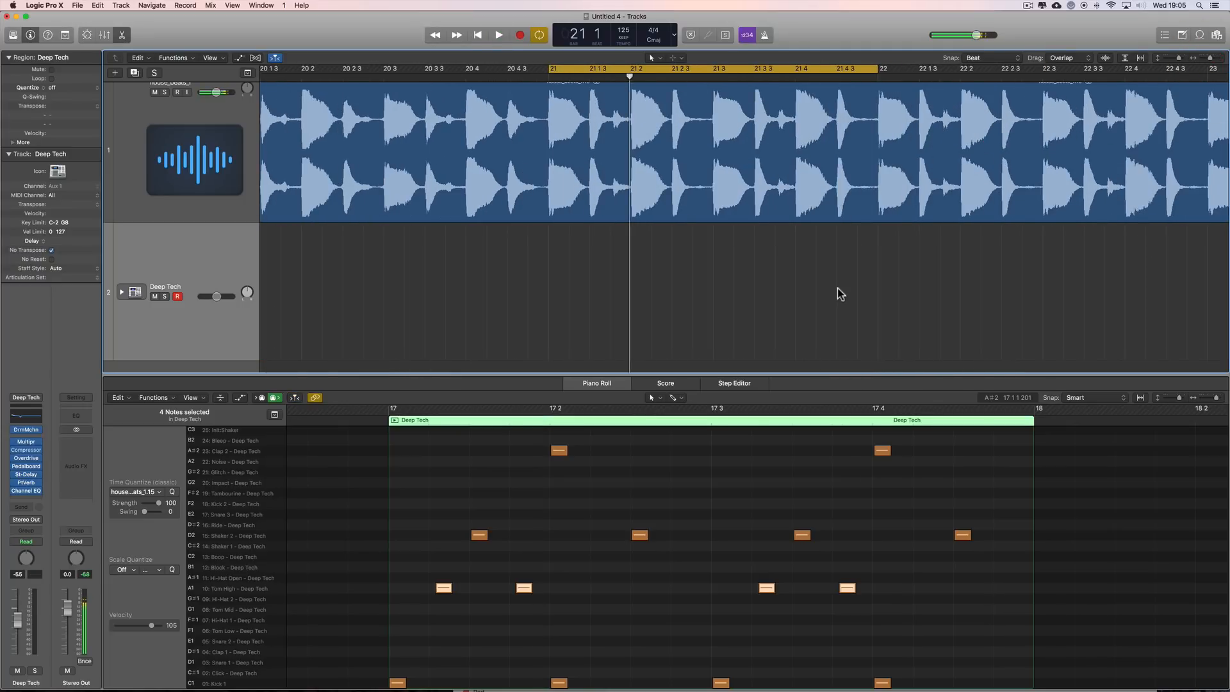
# Split the house beat audio region at bar 21 and move its second part to start at bar 22.
pyautogui.rightClick(548, 282)
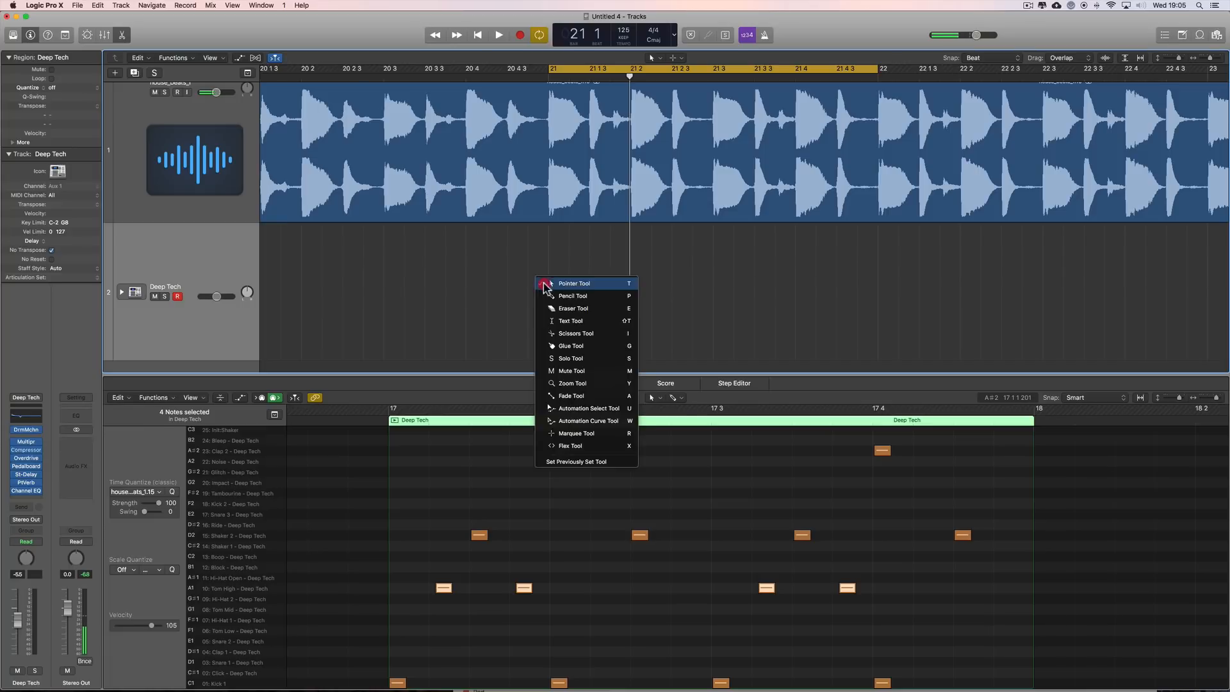
pyautogui.click(559, 334)
pyautogui.click(551, 146)
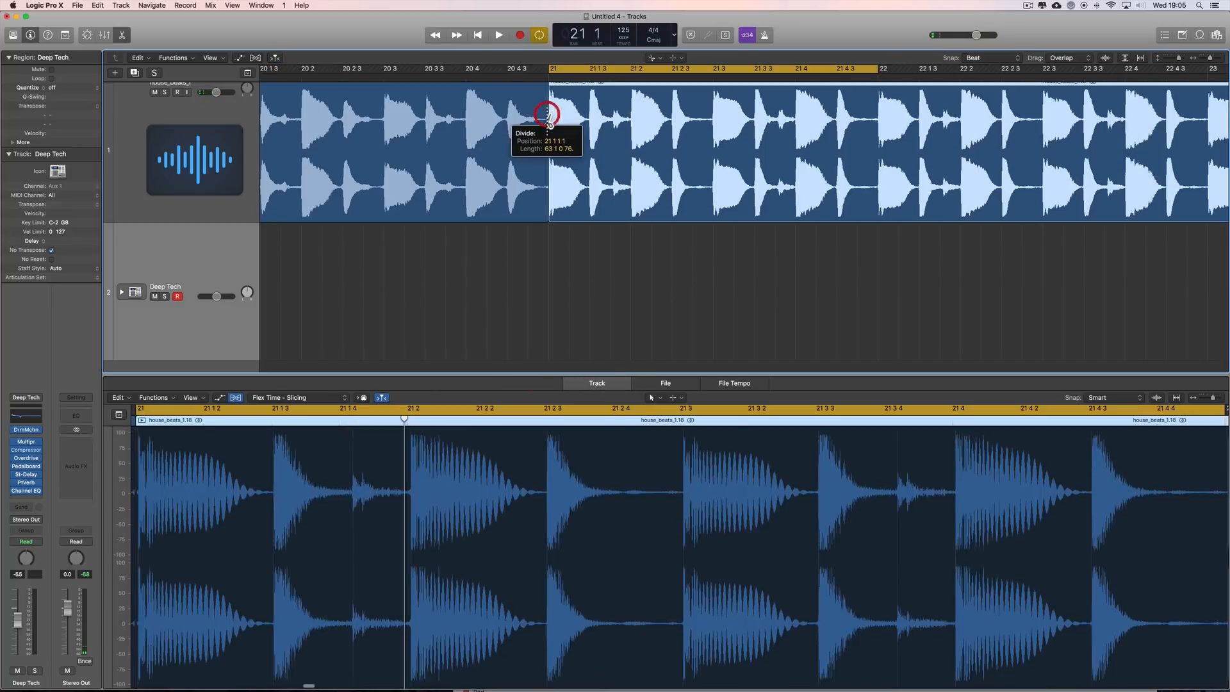
pyautogui.rightClick(837, 250)
pyautogui.click(827, 262)
pyautogui.moveTo(654, 128); pyautogui.dragTo(967, 124)
pyautogui.hscroll(5, 967, 123)
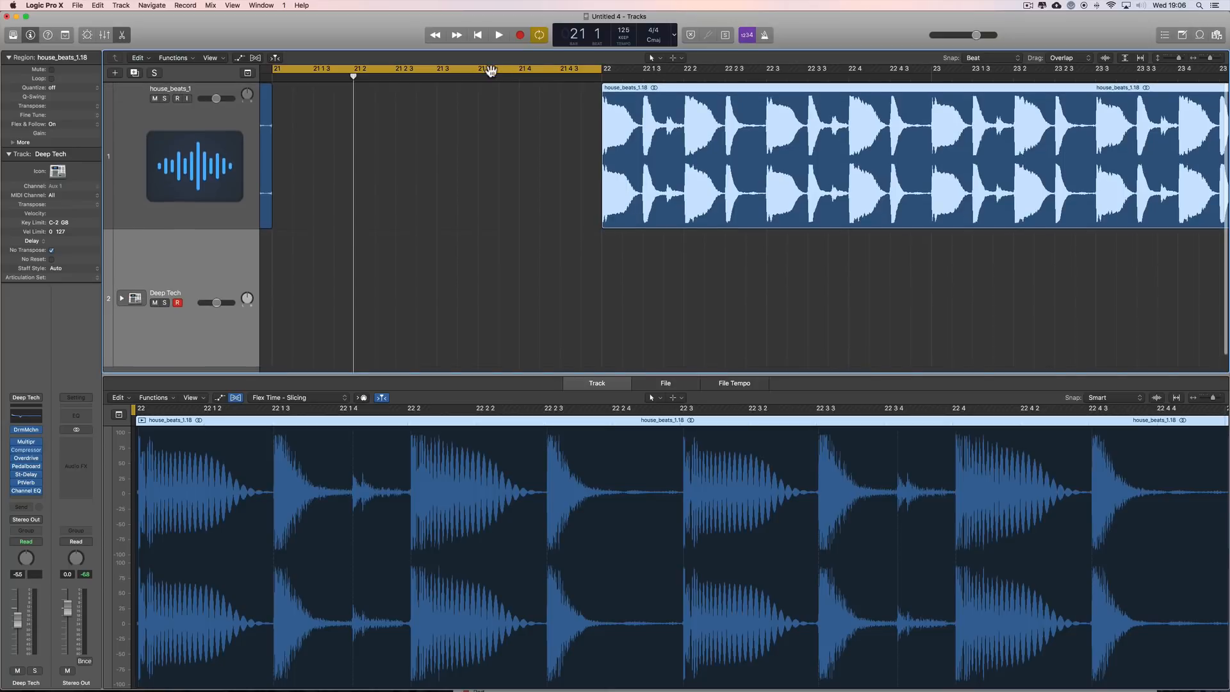
# Move the cycle range to bar 22 and split the audio region at bar 23 to isolate a one-bar loop.
pyautogui.moveTo(568, 72); pyautogui.dragTo(835, 87)
pyautogui.rightClick(888, 283)
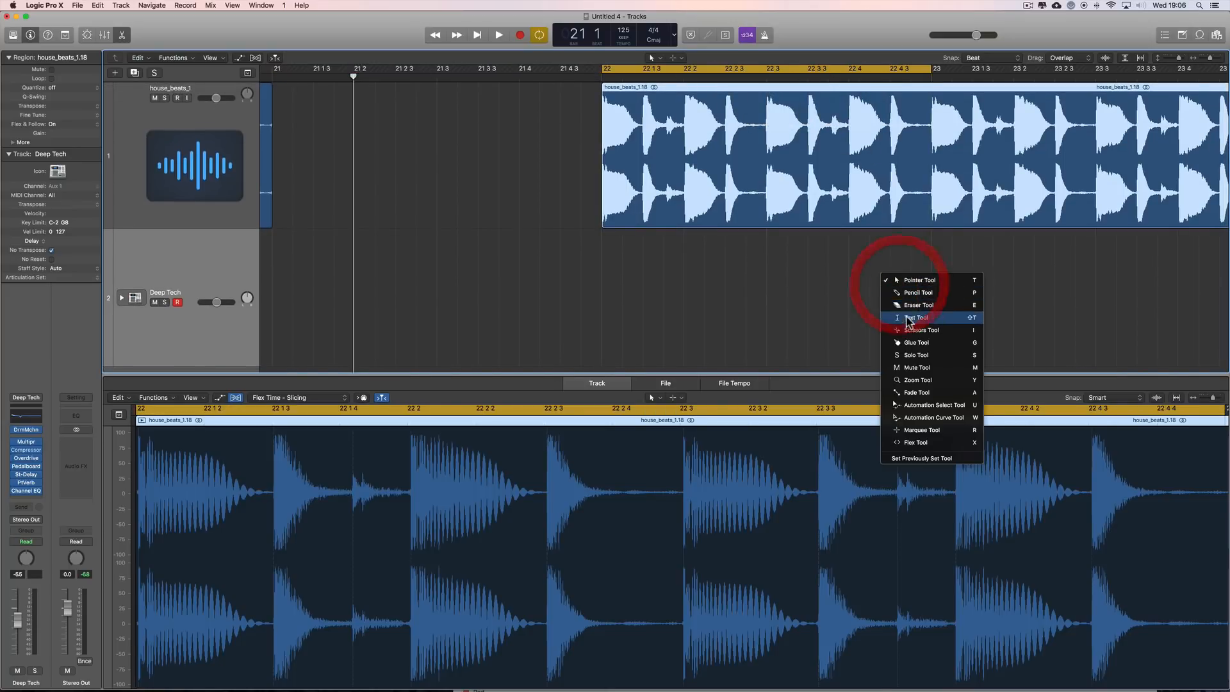
pyautogui.click(914, 331)
pyautogui.click(933, 144)
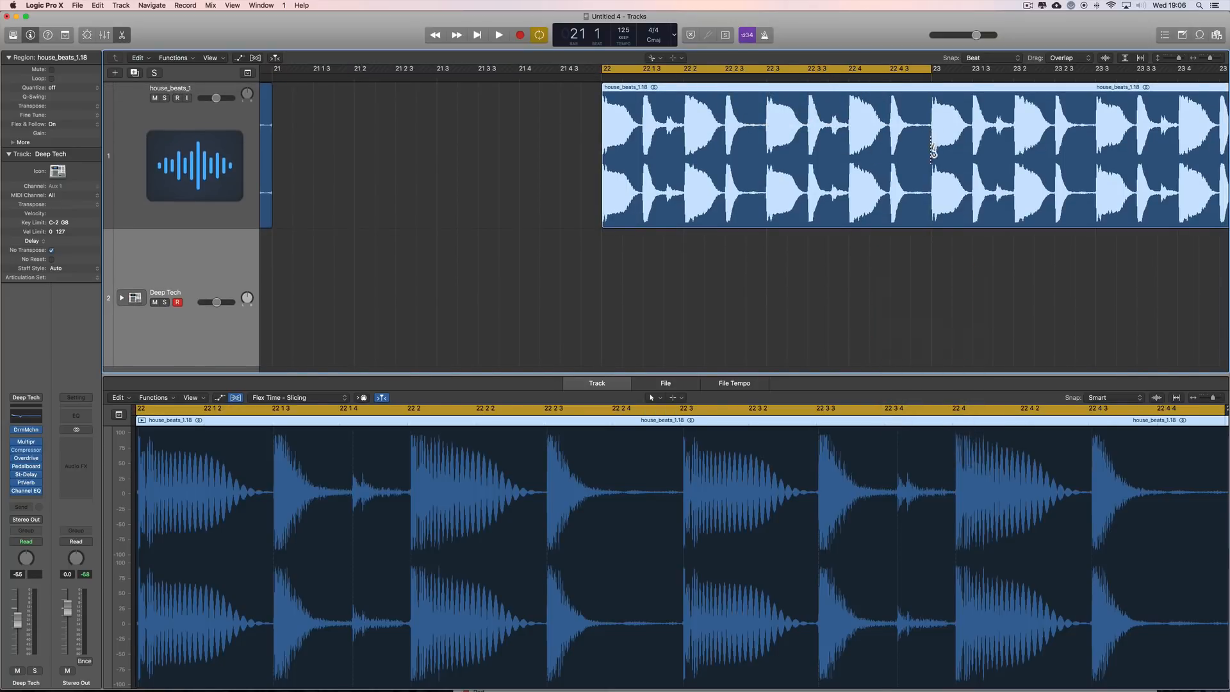
pyautogui.rightClick(859, 288)
pyautogui.click(869, 288)
pyautogui.click(789, 170)
pyautogui.press('space')
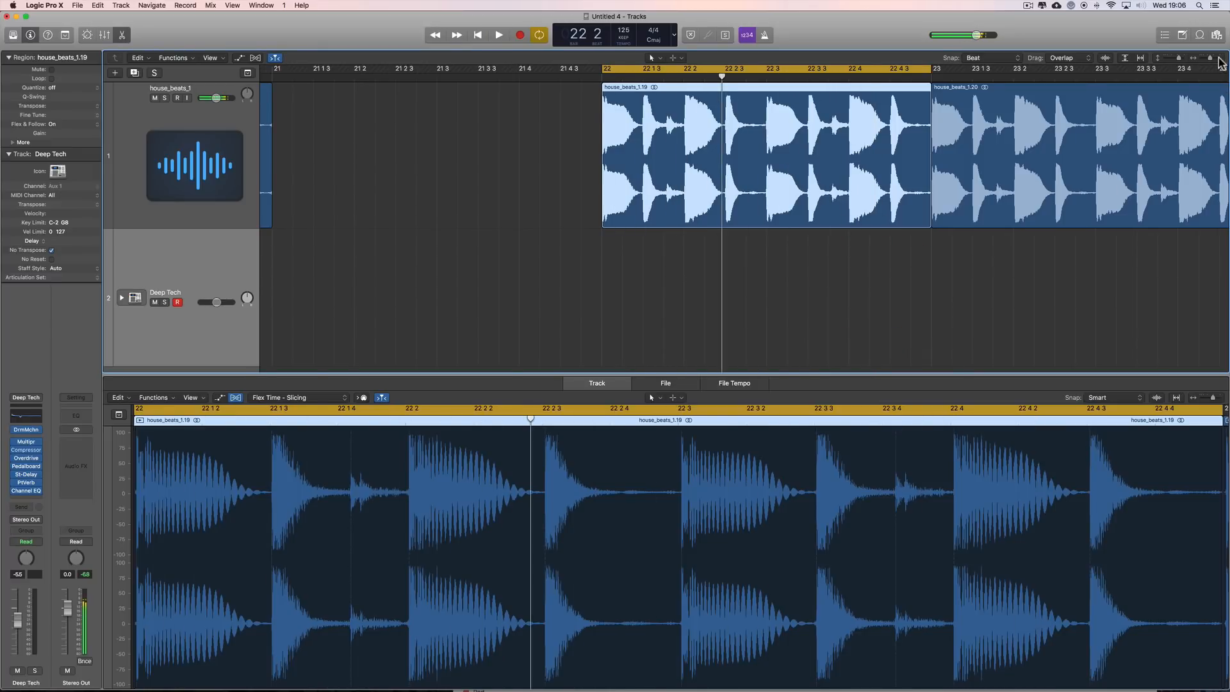
# Draw an empty one-bar MIDI region on the Deep Tech track at bar 22, beneath the isolated loop, and play it.
pyautogui.press('super+Right')
pyautogui.rightClick(453, 294)
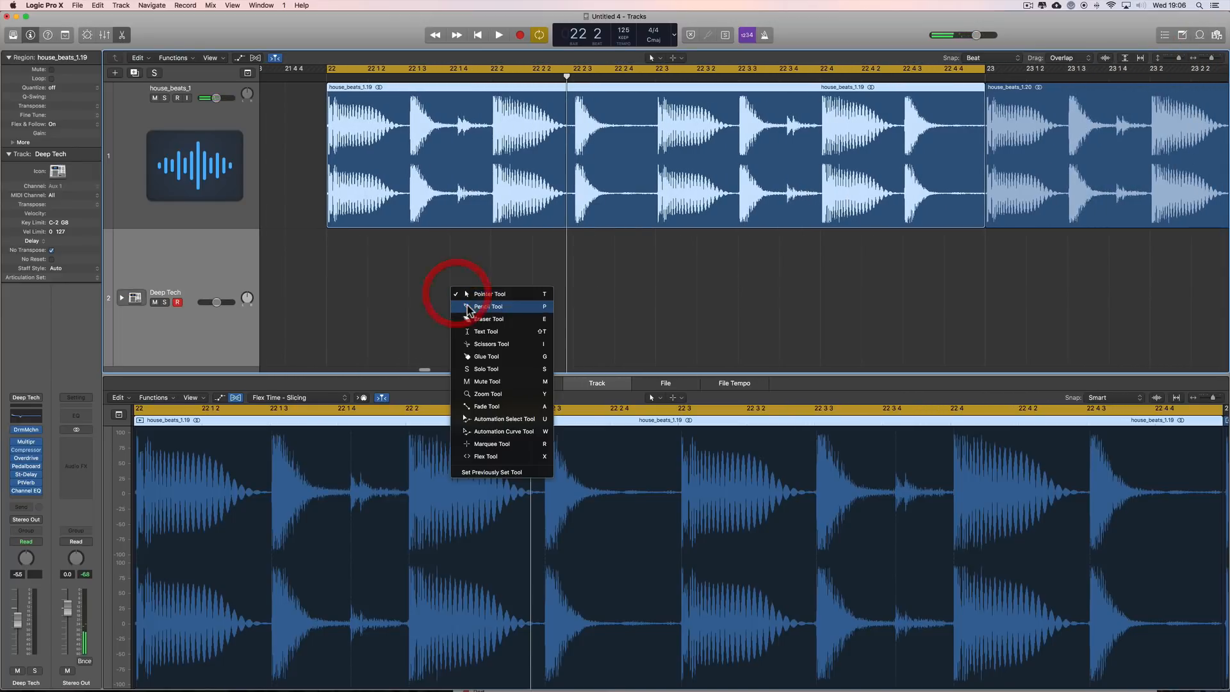
pyautogui.click(462, 306)
pyautogui.click(346, 275)
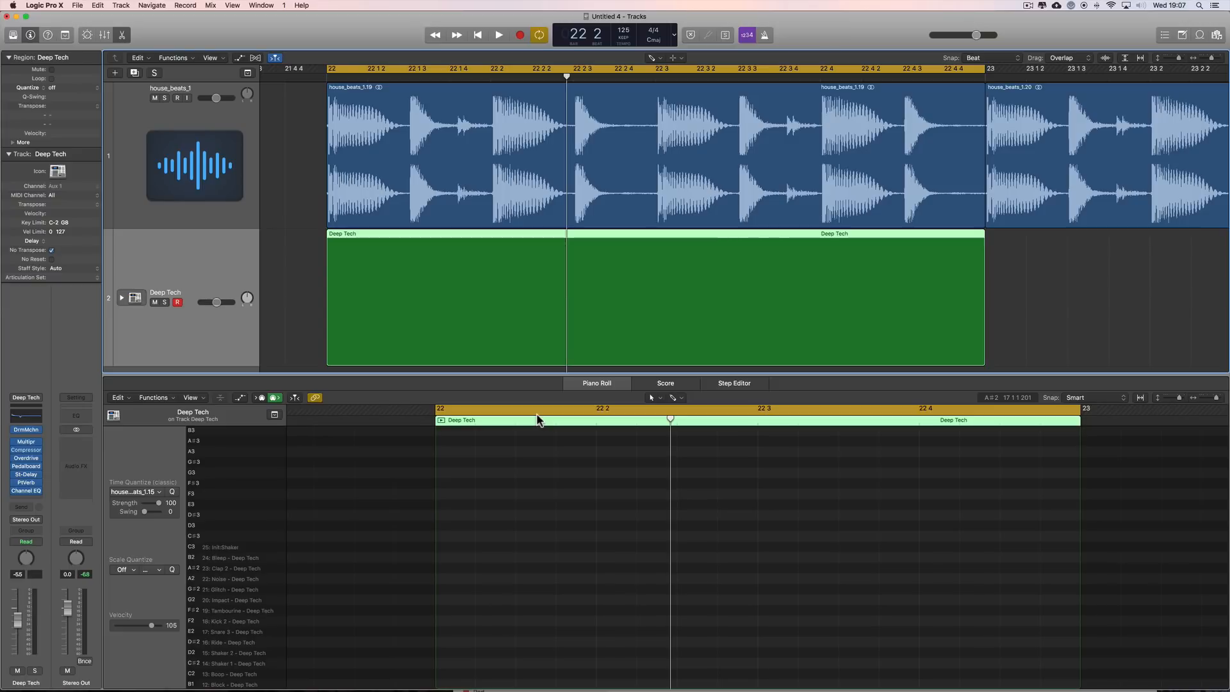
pyautogui.press('space')
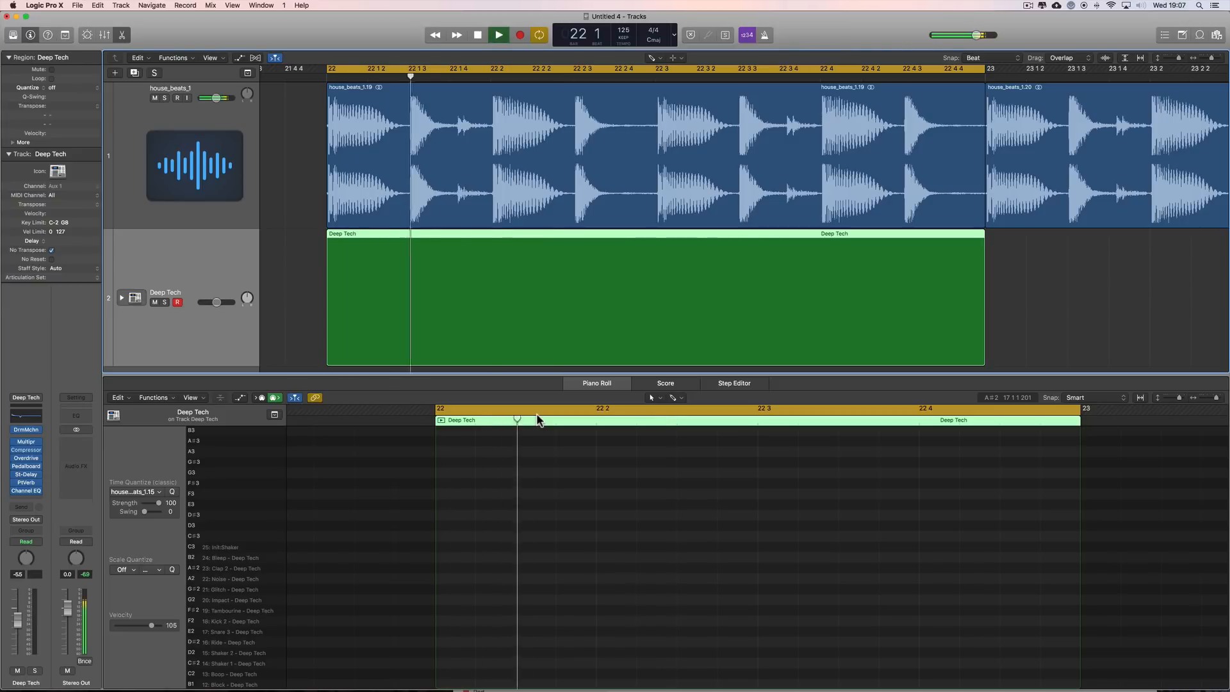
# Draw Kick 1 notes on beats 1 and 2 of bar 22 and a Hi-Hat Open note on the off-beat following each.
pyautogui.scroll(-5, 488, 578)
pyautogui.rightClick(493, 583)
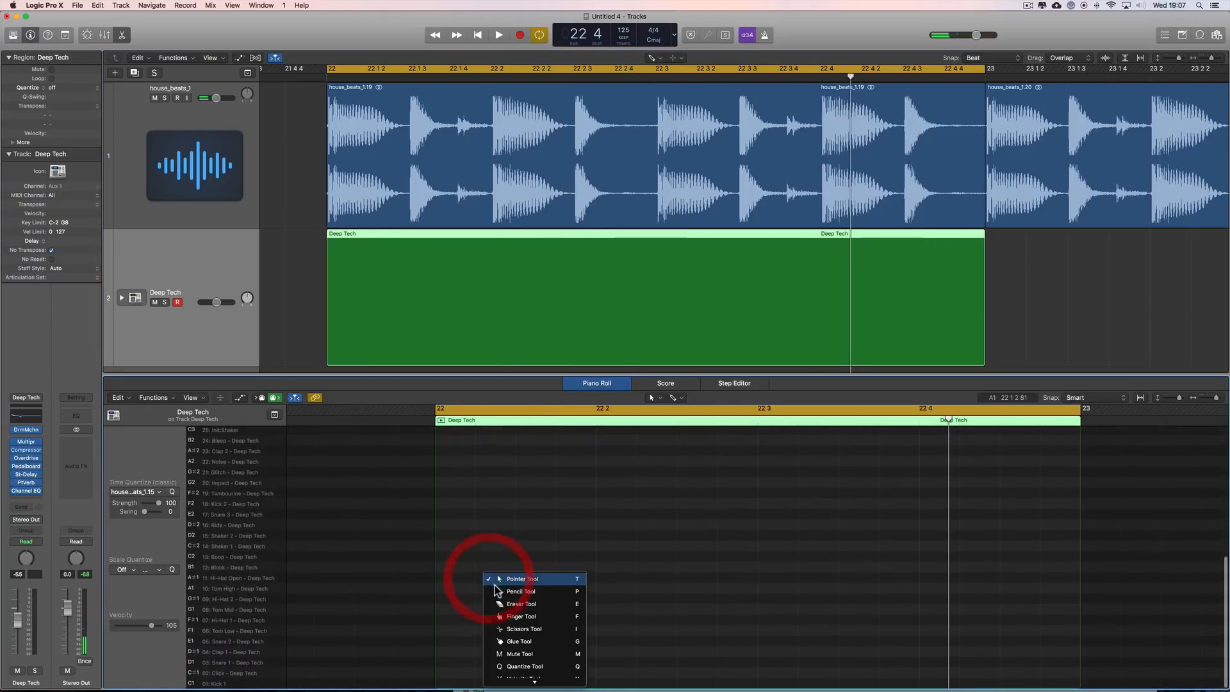
pyautogui.click(498, 591)
pyautogui.click(447, 683)
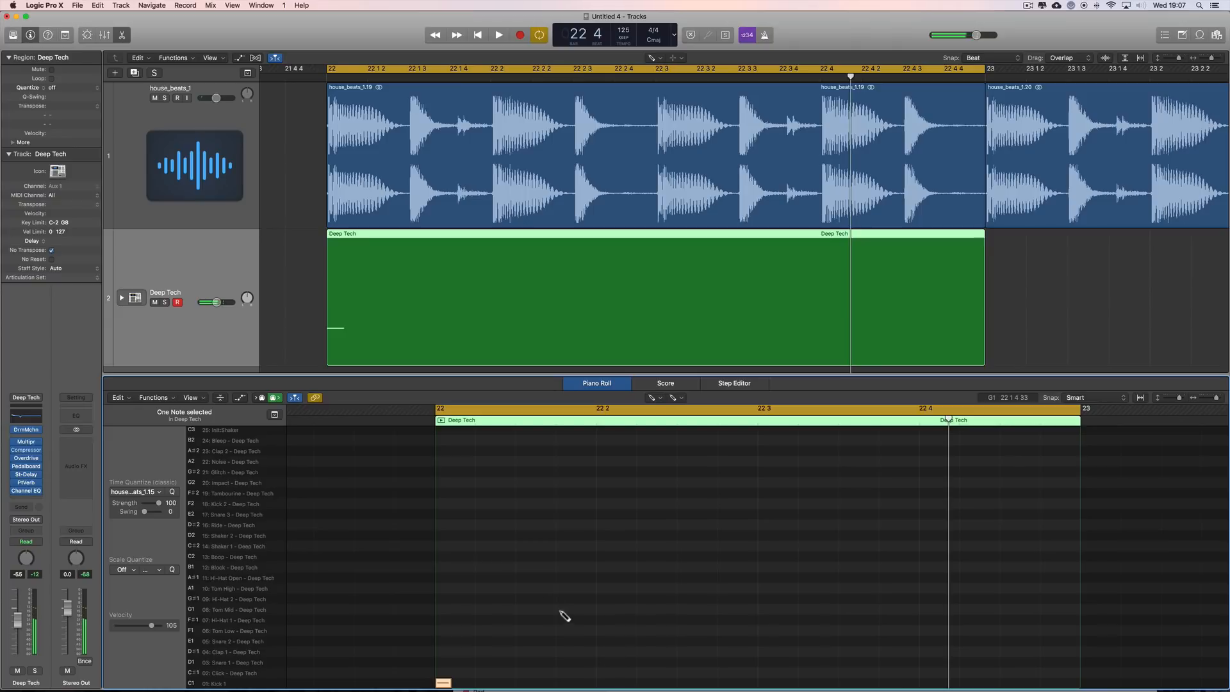
pyautogui.click(520, 557)
pyautogui.moveTo(522, 558); pyautogui.dragTo(522, 578)
pyautogui.click(600, 684)
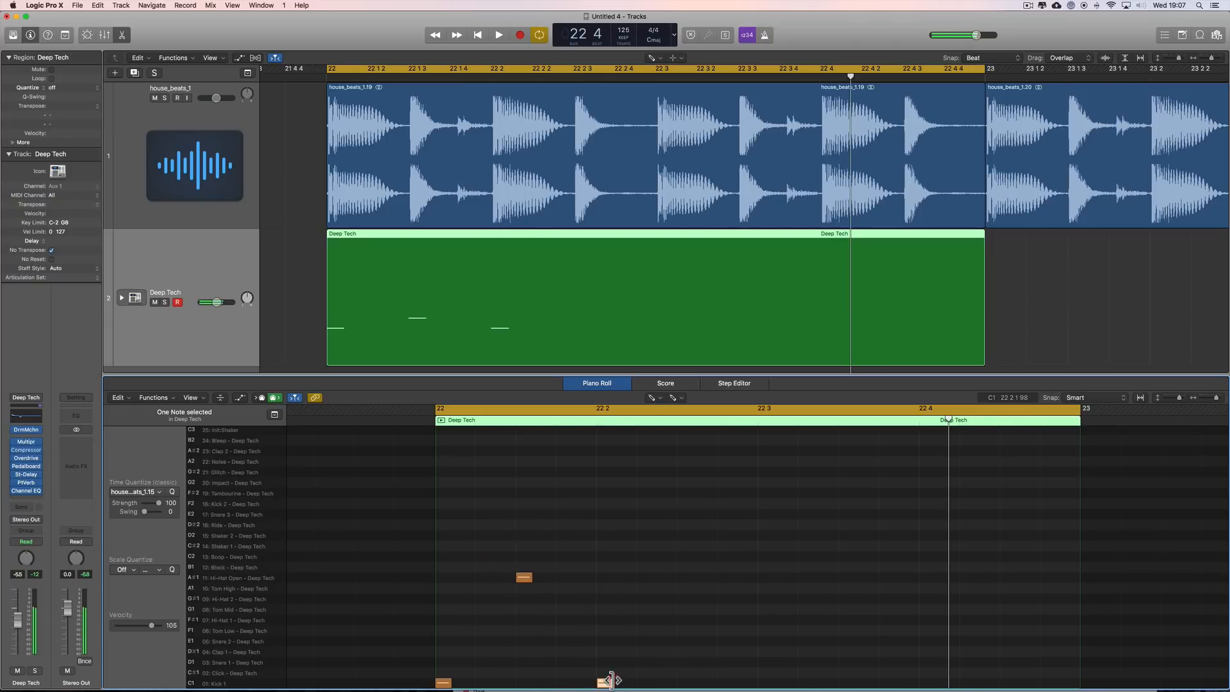
pyautogui.click(685, 556)
pyautogui.moveTo(685, 557); pyautogui.dragTo(685, 578)
# Continue the pattern with Kick 1 notes on beats 3 and 4 and a Hi-Hat Open note on each following off-beat.
pyautogui.click(776, 684)
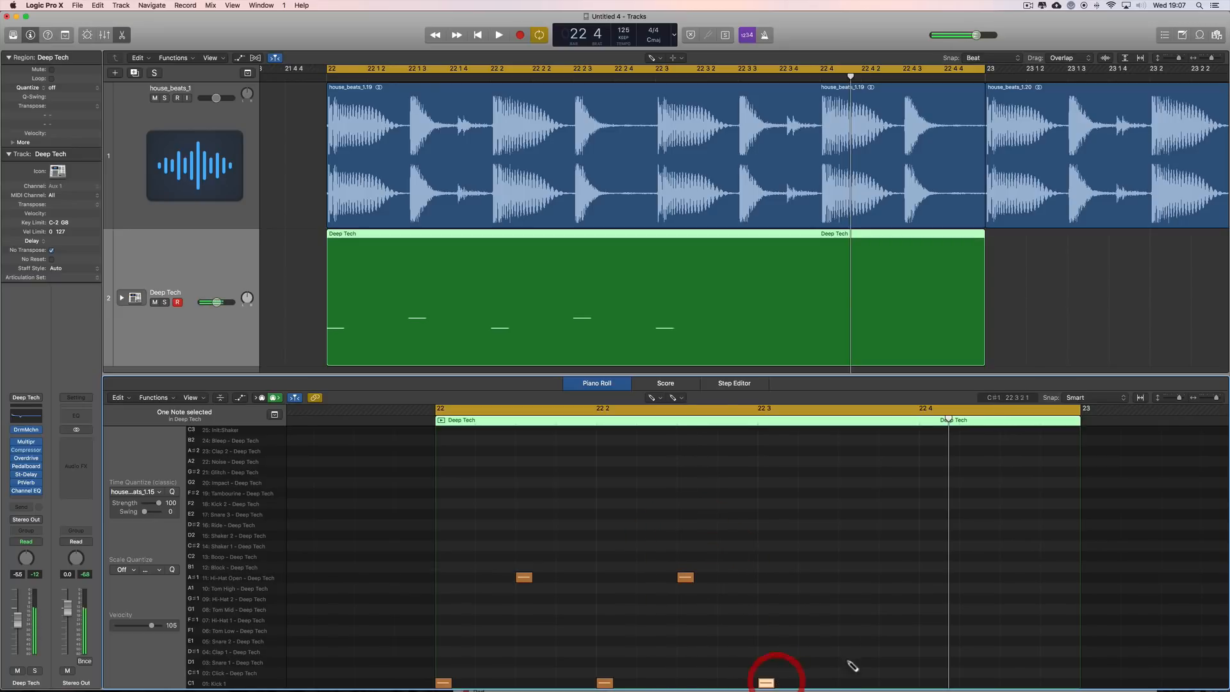
pyautogui.click(852, 577)
pyautogui.click(931, 683)
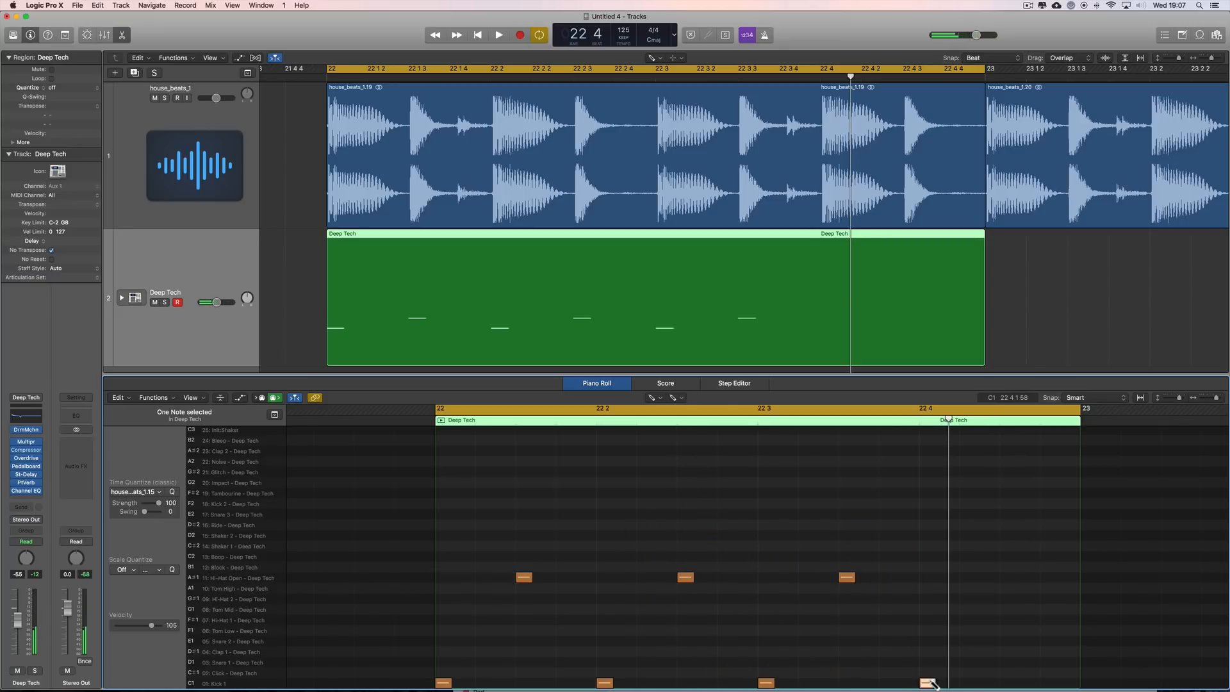
pyautogui.click(1009, 578)
# Play the new kick and hi-hat pattern against the loop and set the house_beats_1 track volume to -6.8 dB.
pyautogui.press('space')
pyautogui.moveTo(215, 98)
pyautogui.mouseDown()
pyautogui.moveTo(202, 101)
pyautogui.moveTo(215, 98)
pyautogui.mouseUp()
pyautogui.press('space')
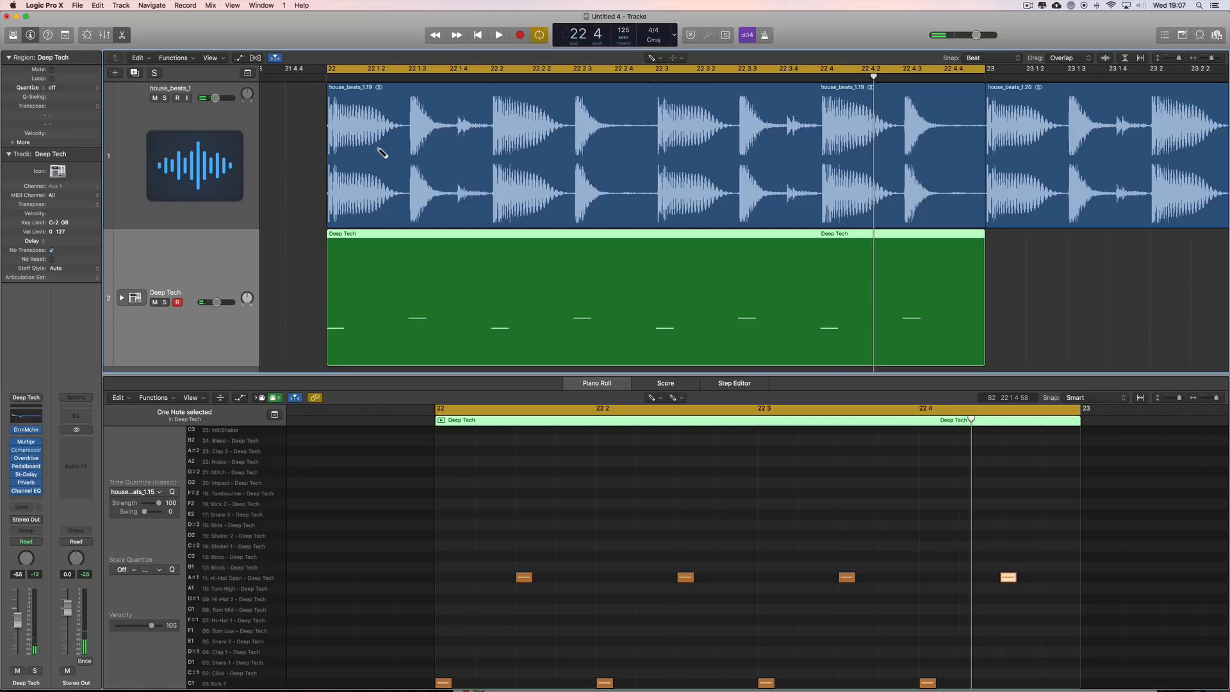
# Open and enable the Channel EQ on the house_beats_1 track and raise its gain to +11.0 dB during playback.
pyautogui.click(194, 130)
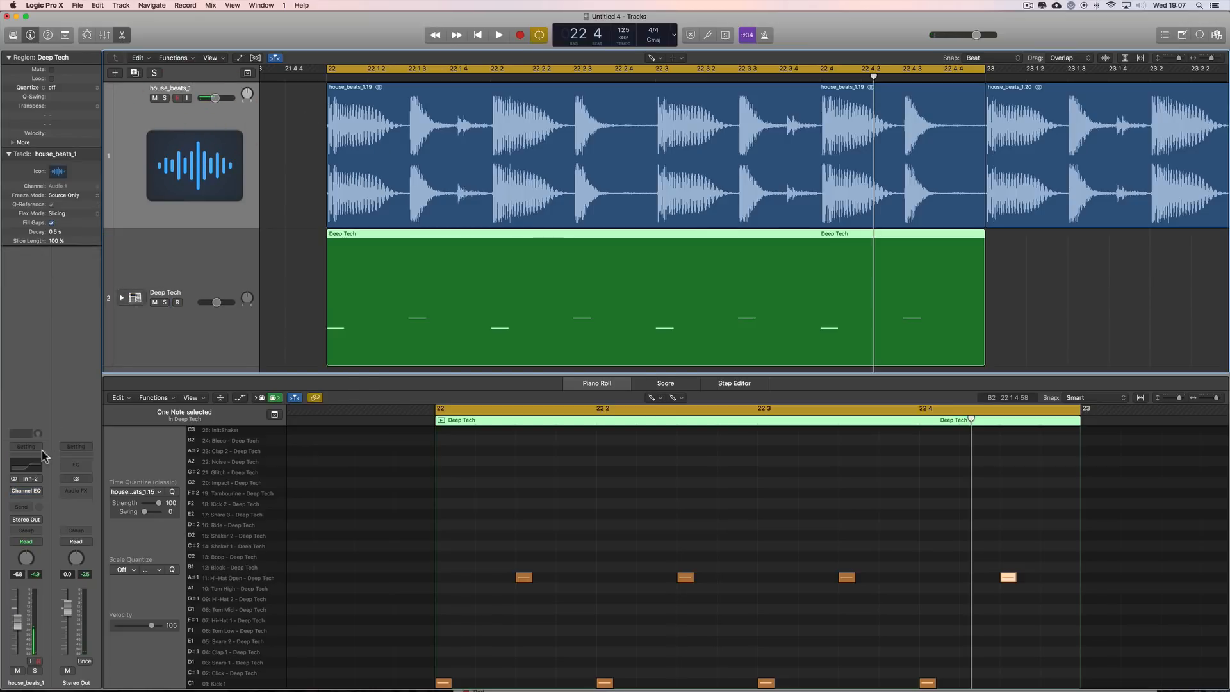
pyautogui.click(16, 492)
pyautogui.click(269, 453)
pyautogui.press('space')
pyautogui.moveTo(830, 406); pyautogui.dragTo(829, 386)
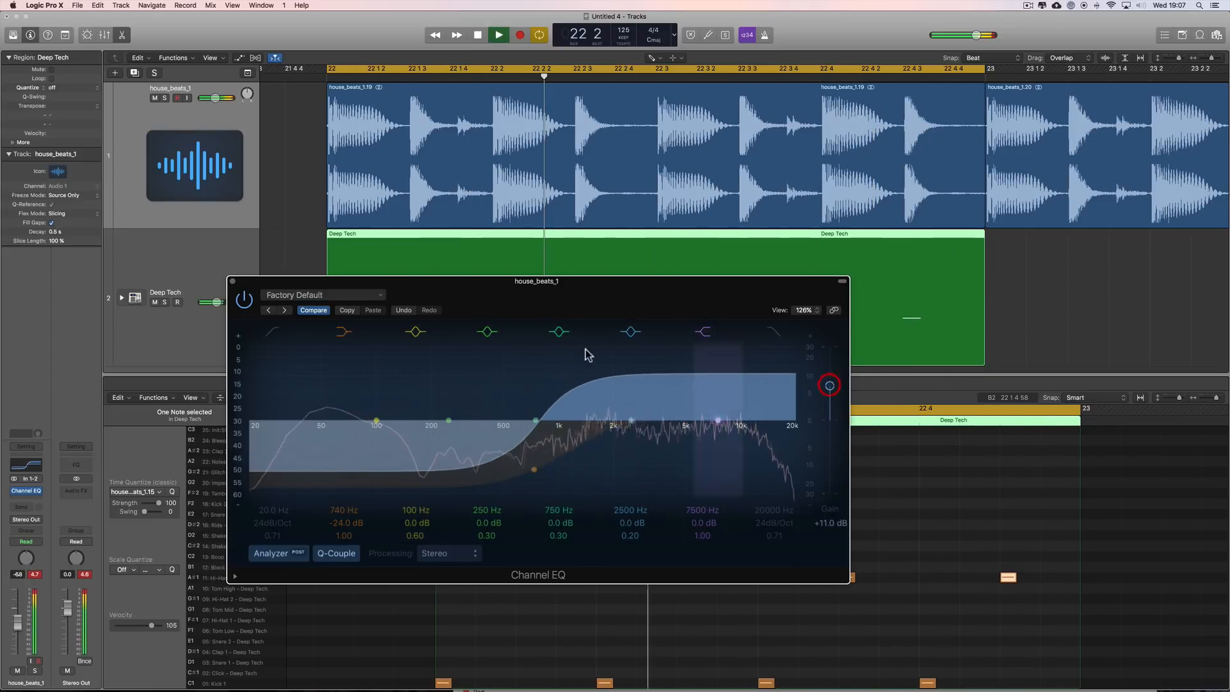
# Mute the Deep Tech track and set the Channel EQ gain on house_beats_1 to +12.5 dB.
pyautogui.click(154, 302)
pyautogui.press('space')
pyautogui.moveTo(830, 386); pyautogui.dragTo(830, 386)
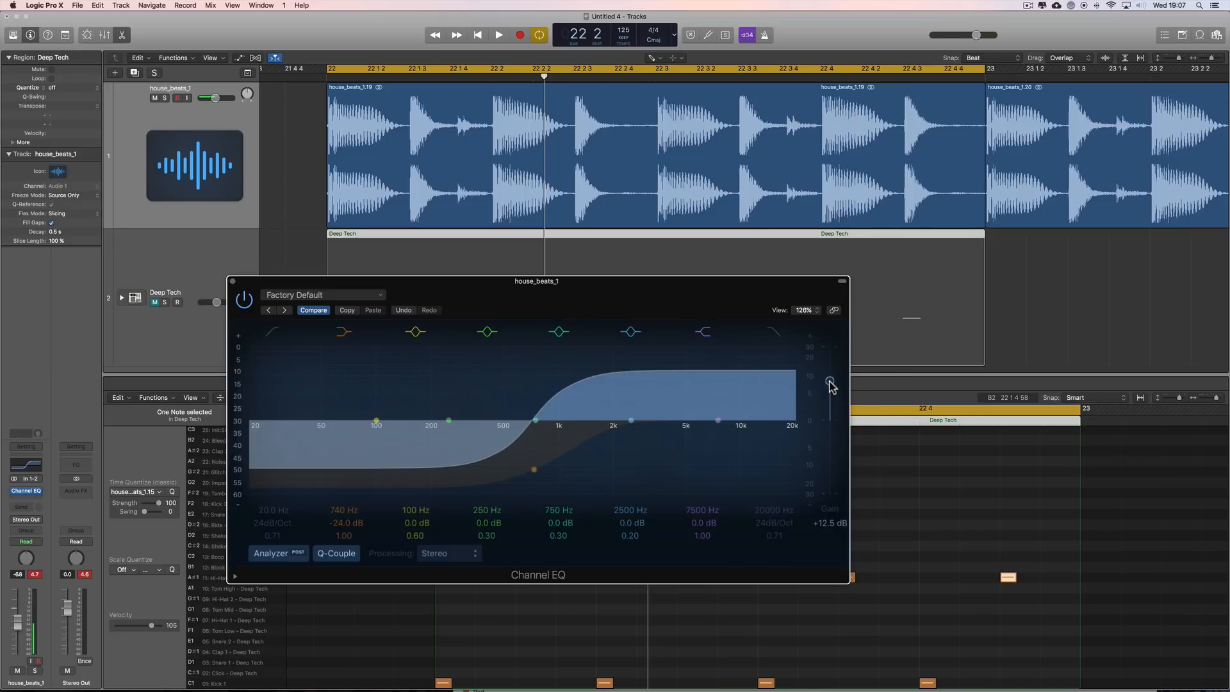
# Listen repeatedly to the filtered house beat loop in bar 22, and bypass and close its Channel EQ.
pyautogui.press('space')
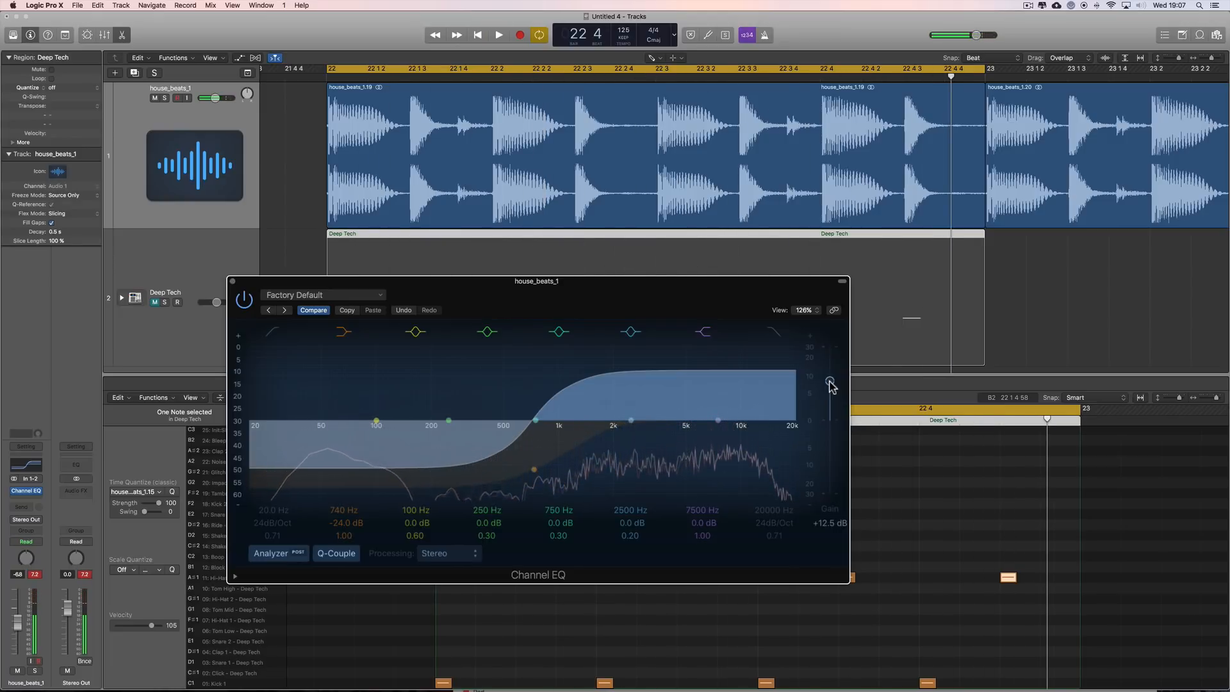
pyautogui.press('space')
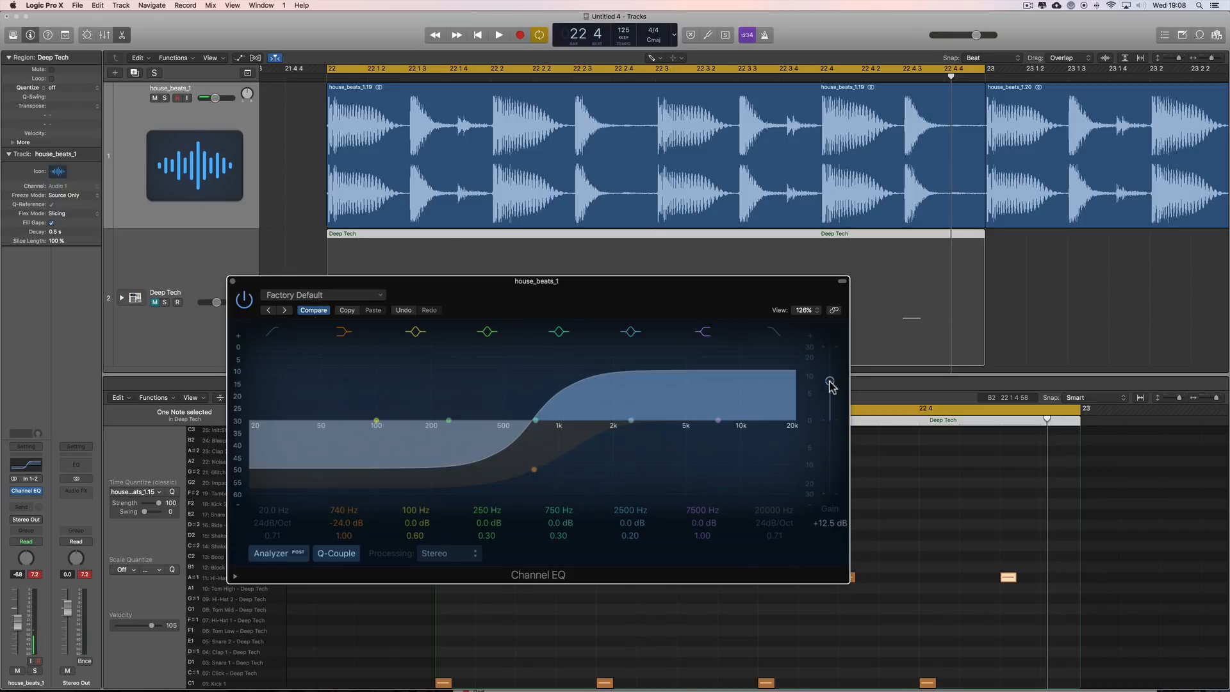
pyautogui.press('space')
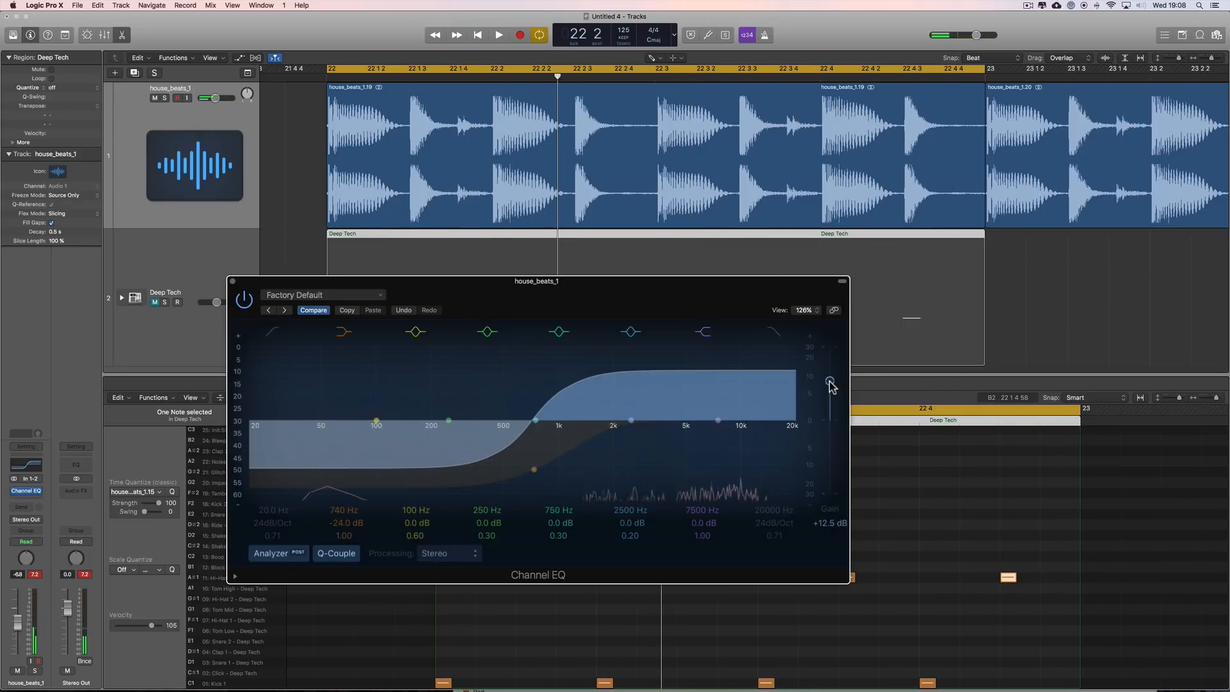
pyautogui.press('space')
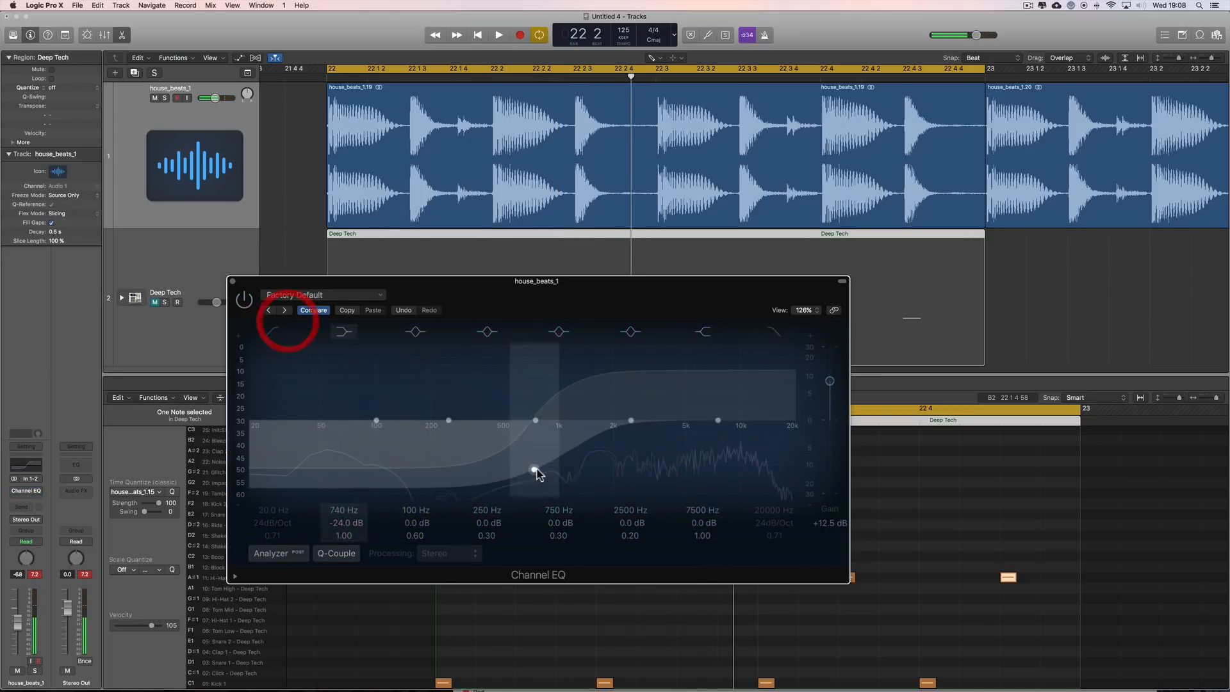
pyautogui.click(243, 298)
pyautogui.click(233, 282)
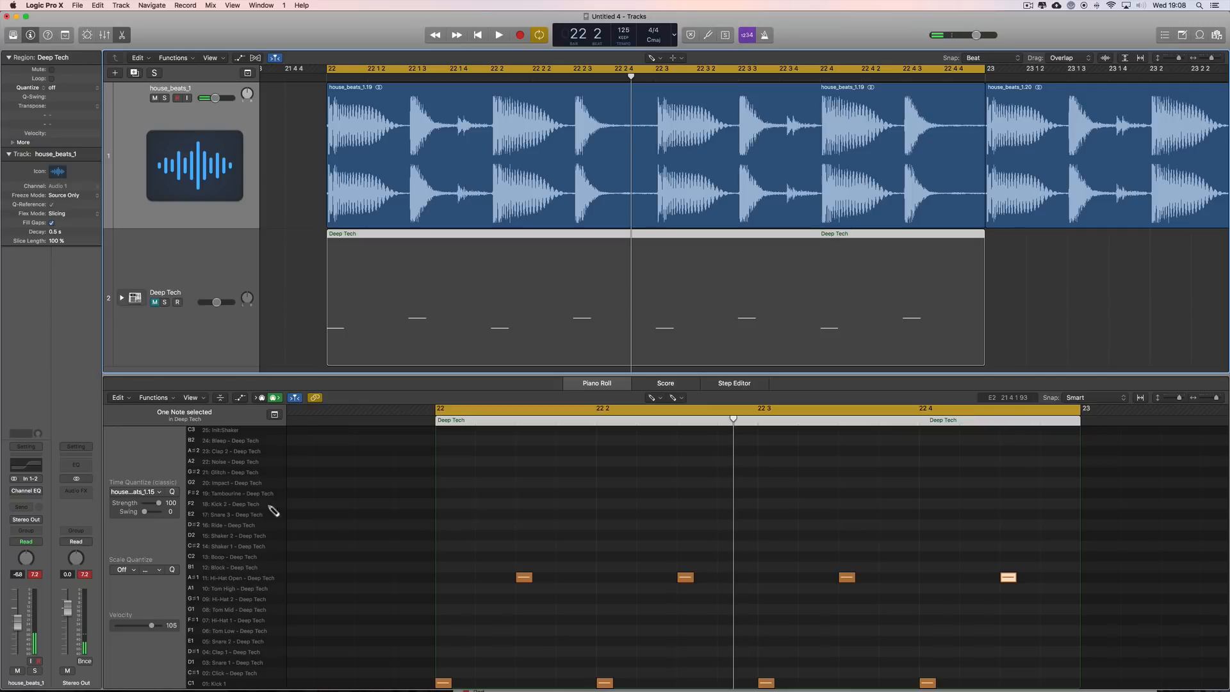
# Unmute the Deep Tech track and audition its Tambourine sound.
pyautogui.click(238, 498)
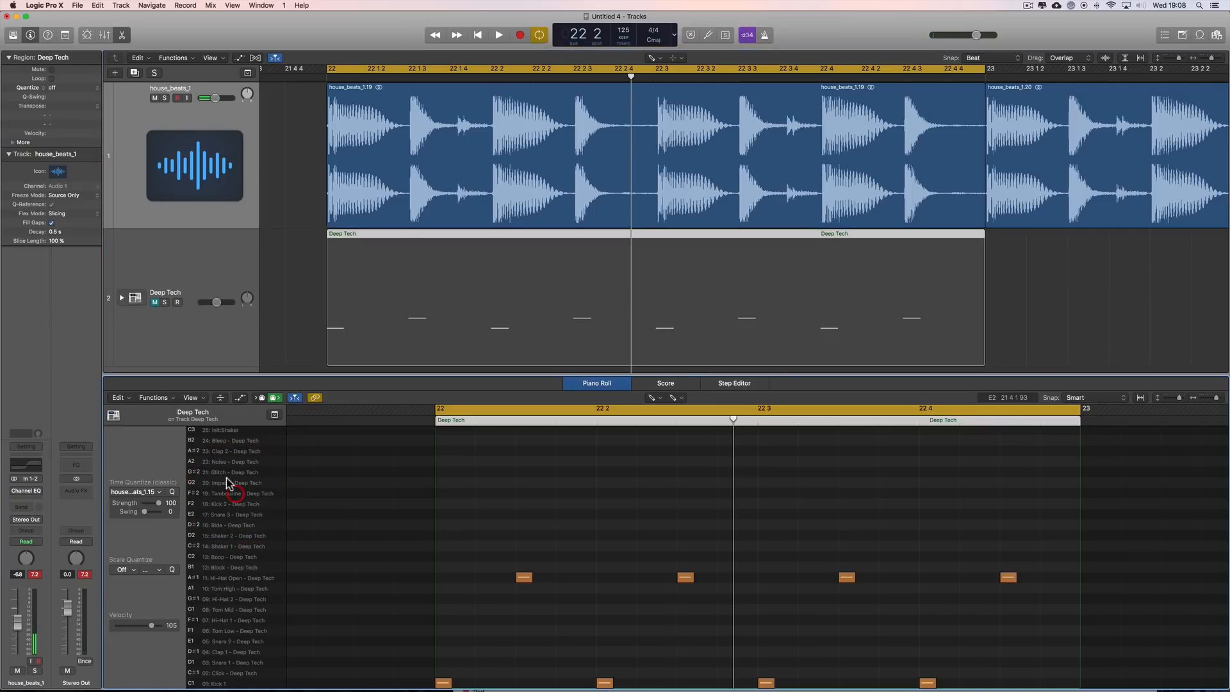
pyautogui.click(154, 302)
pyautogui.click(237, 495)
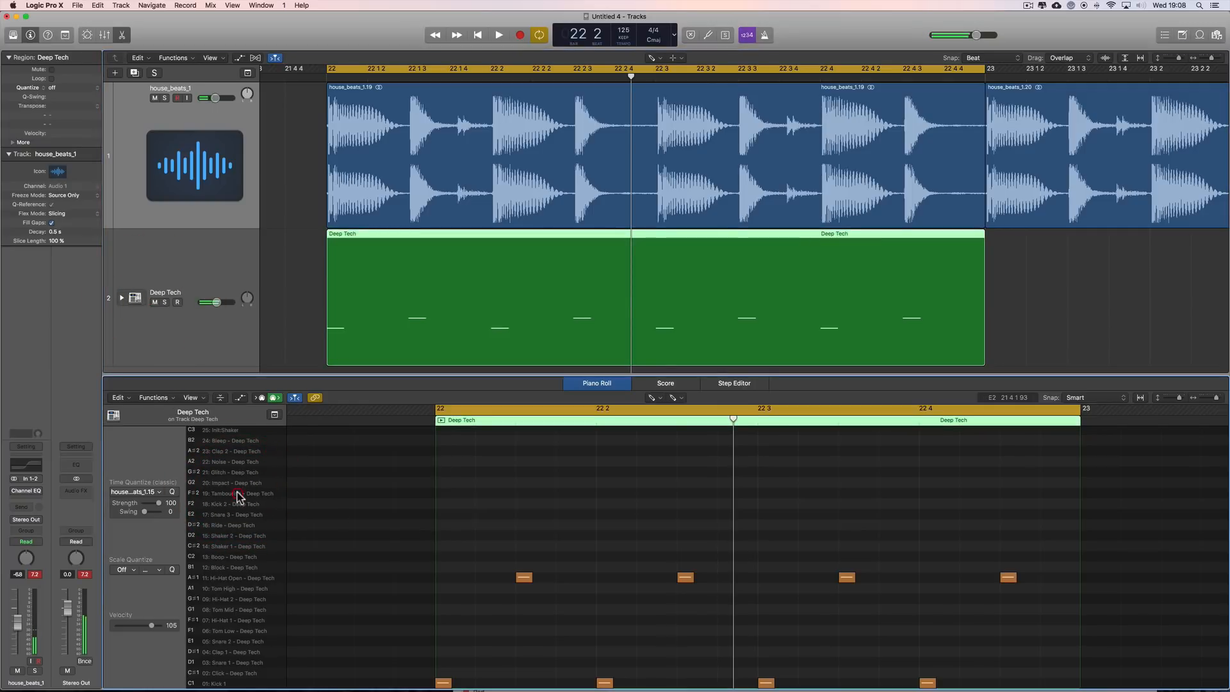
# Brush 1/16 Note tambourine hits on F#2 across all of bar 22 and shorten them to about half length.
pyautogui.rightClick(451, 501)
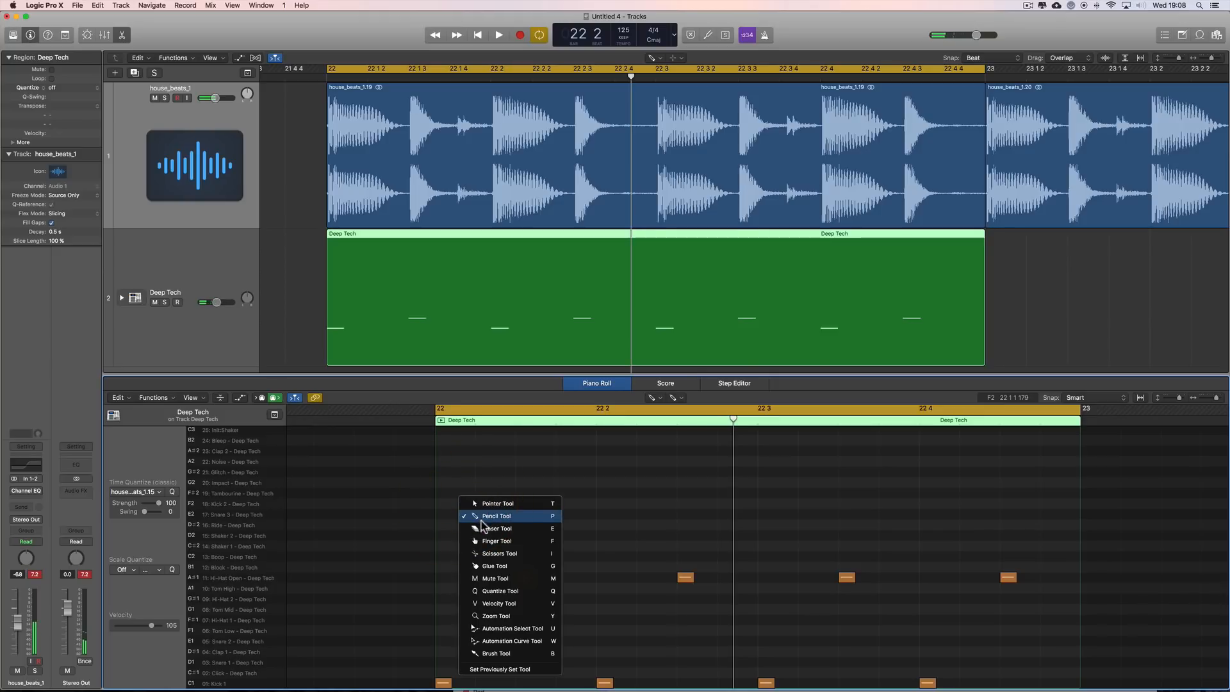
pyautogui.click(383, 611)
pyautogui.click(149, 492)
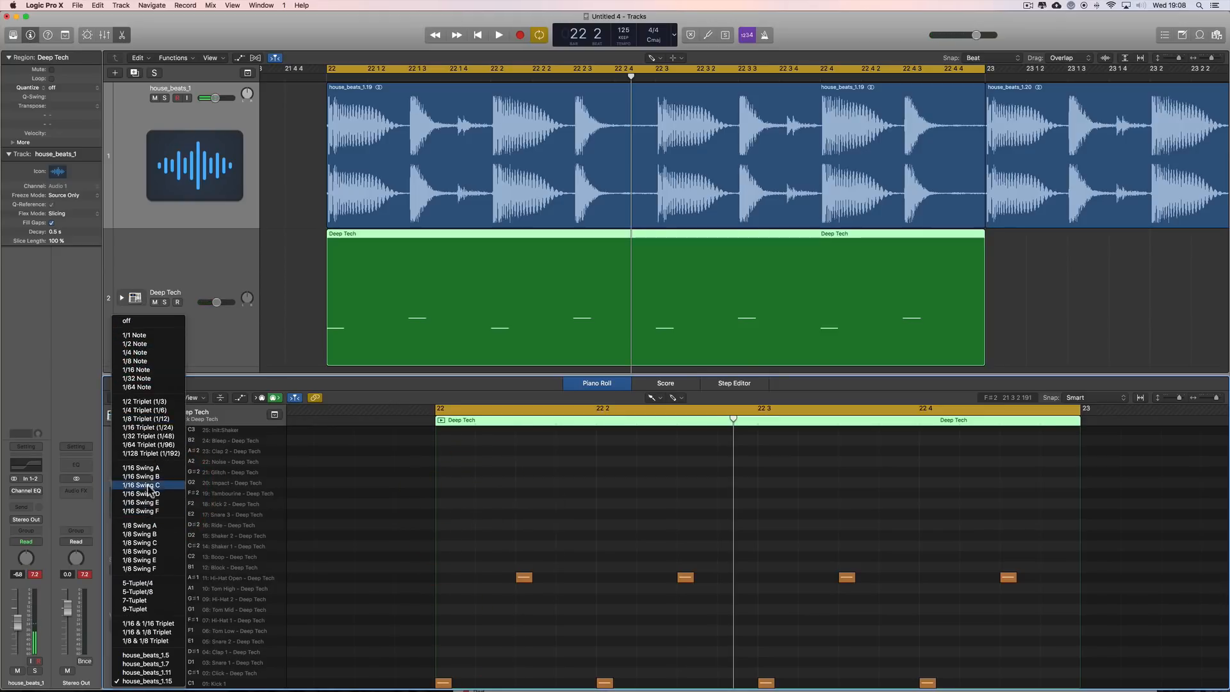
pyautogui.click(149, 371)
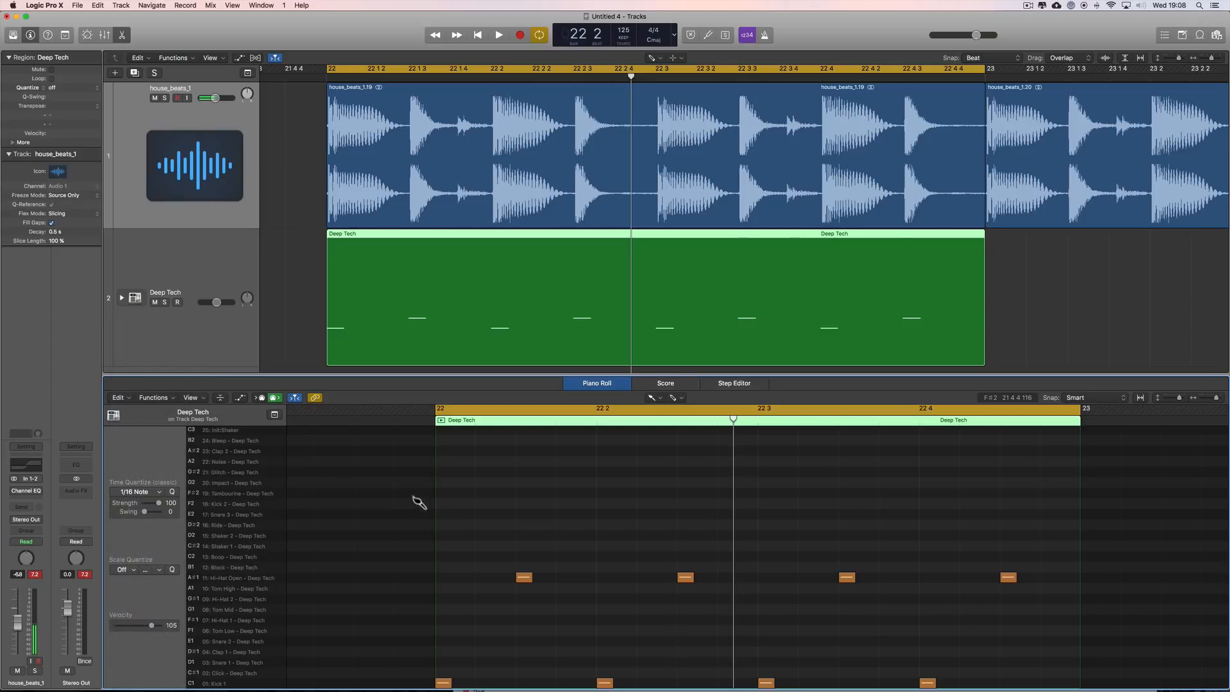
pyautogui.click(269, 494)
pyautogui.moveTo(453, 495)
pyautogui.mouseDown()
pyautogui.moveTo(1054, 499)
pyautogui.moveTo(987, 498)
pyautogui.mouseUp()
pyautogui.click(250, 495)
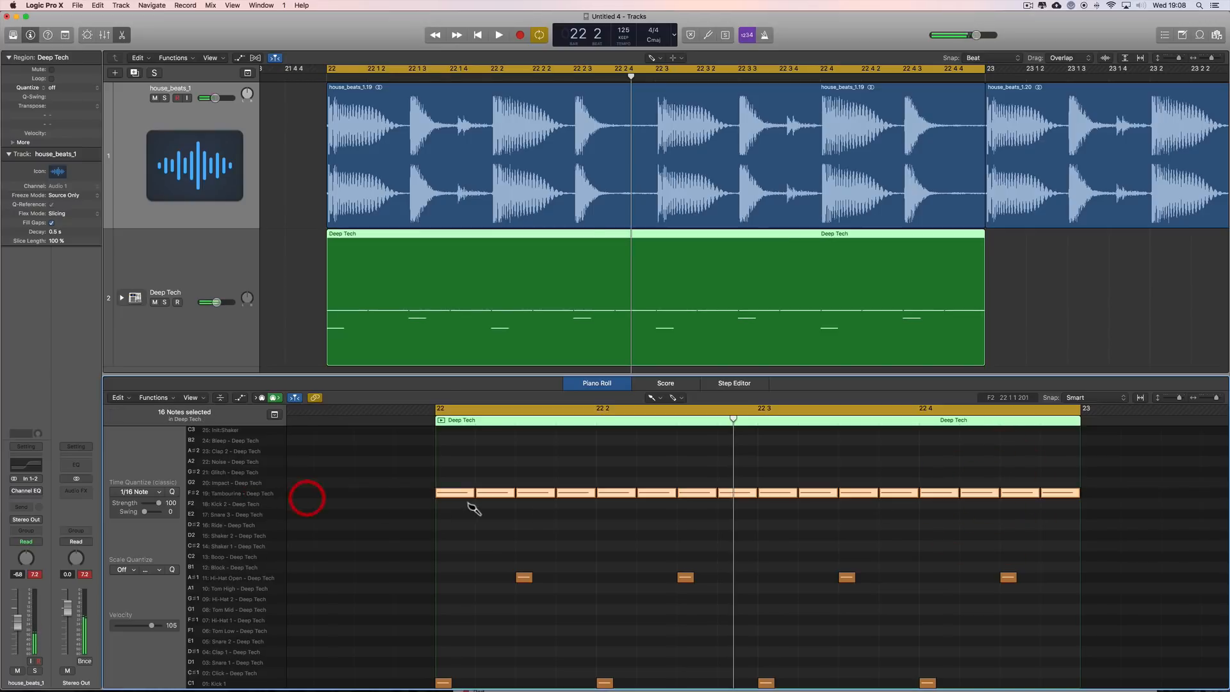
pyautogui.moveTo(472, 495); pyautogui.dragTo(450, 494)
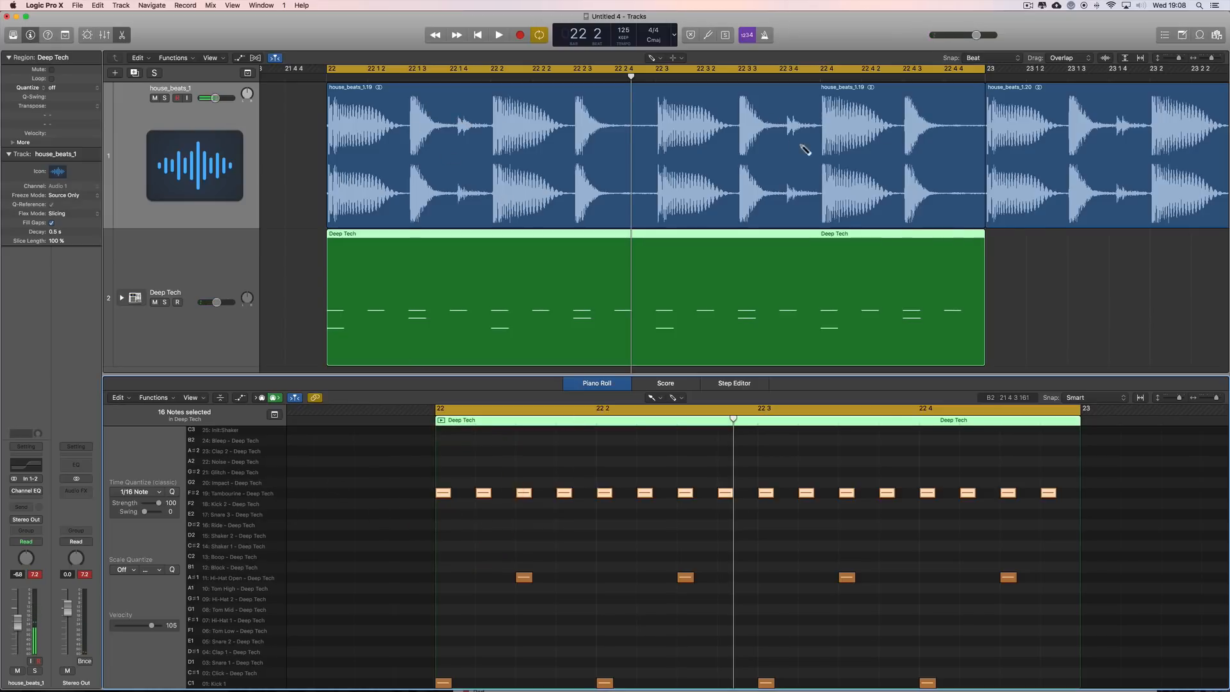
# Make a groove template from the house_beats_1.19 audio region in bar 22.
pyautogui.rightClick(1071, 254)
pyautogui.click(1069, 252)
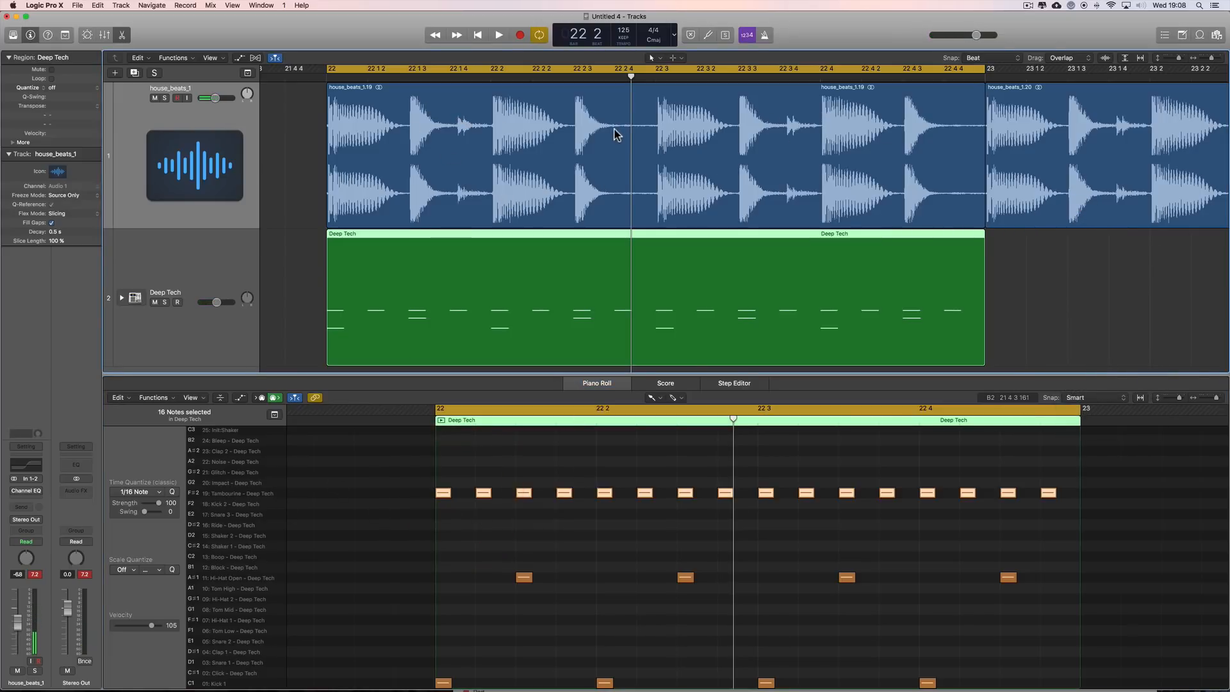
pyautogui.click(613, 130)
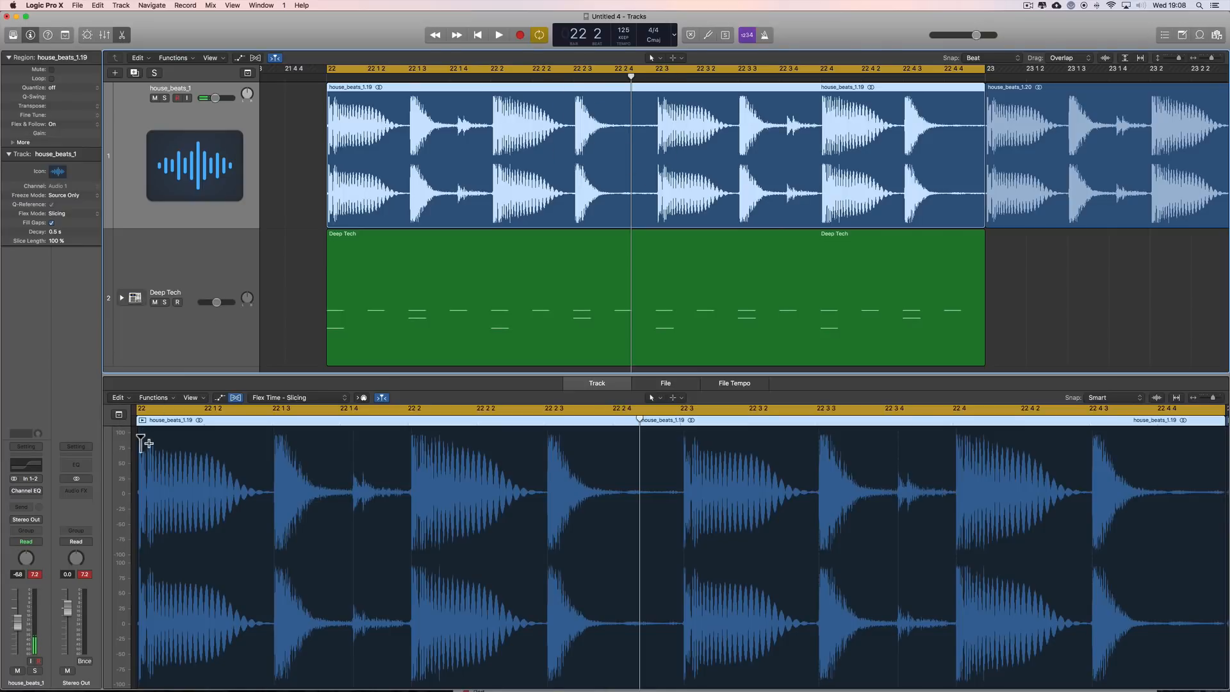
pyautogui.click(411, 287)
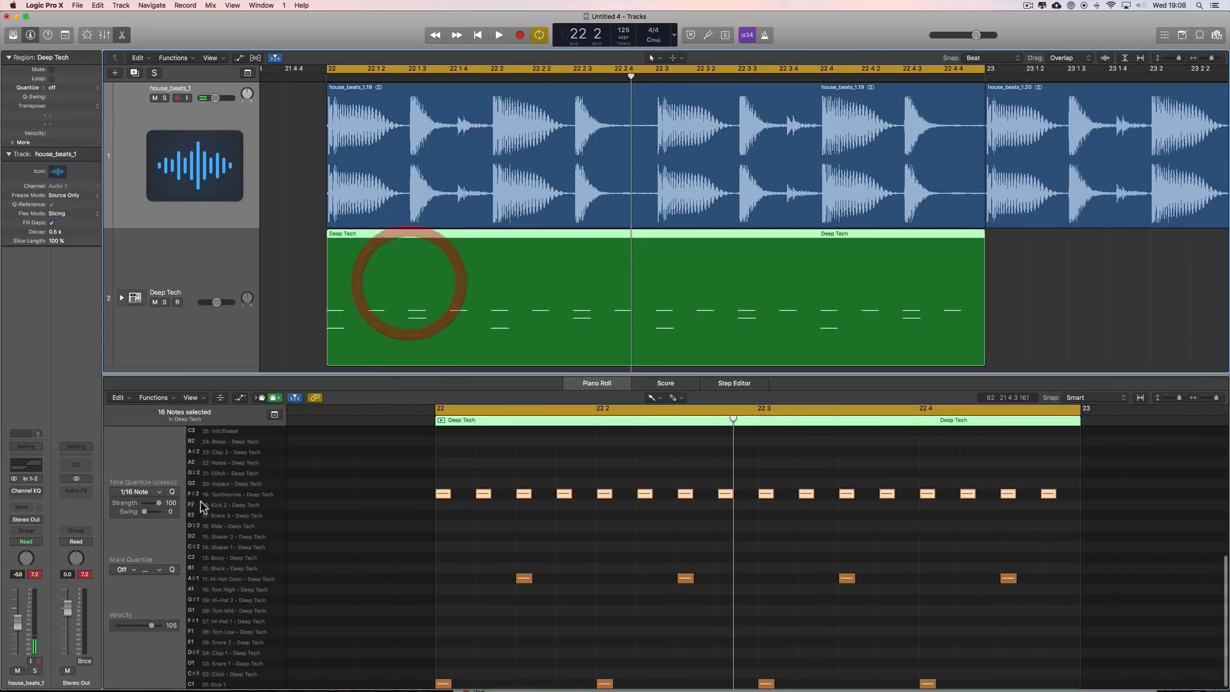
pyautogui.click(155, 497)
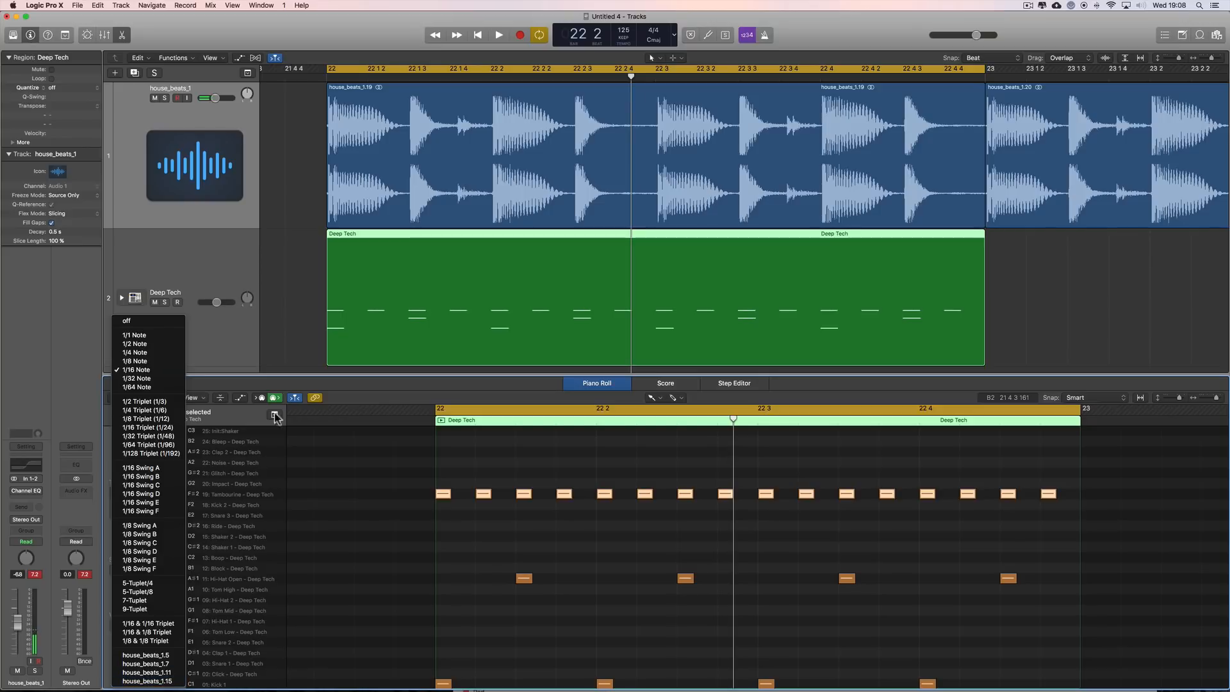
pyautogui.click(525, 108)
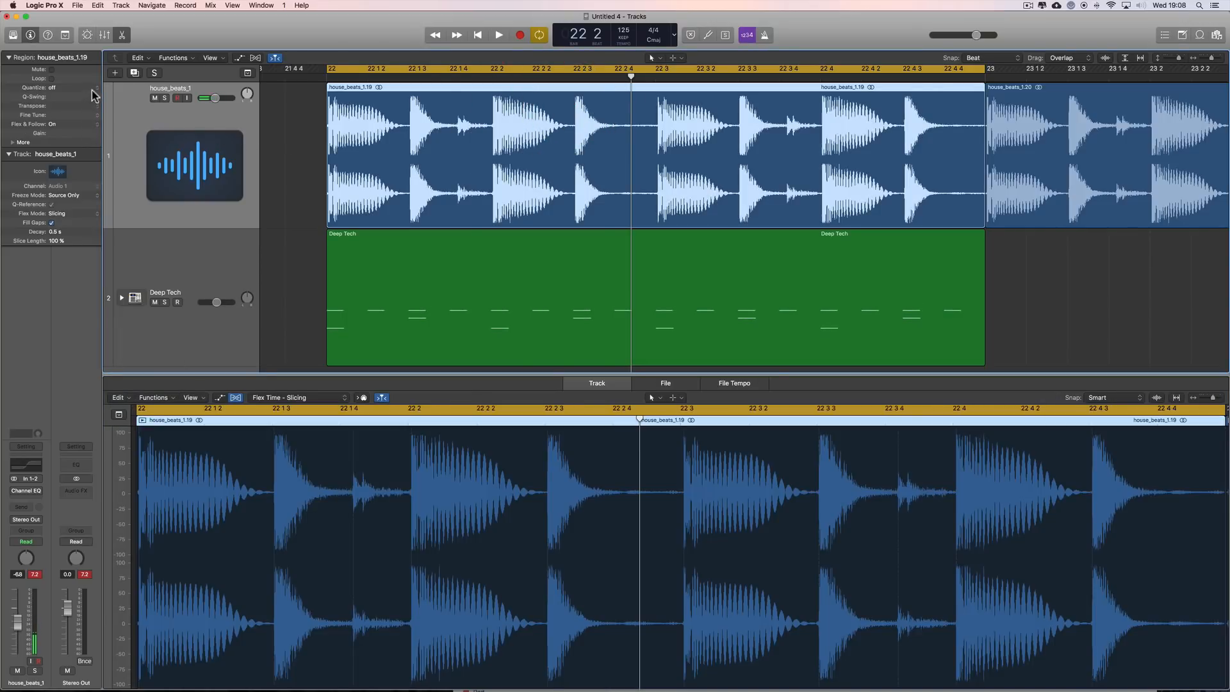
pyautogui.click(99, 89)
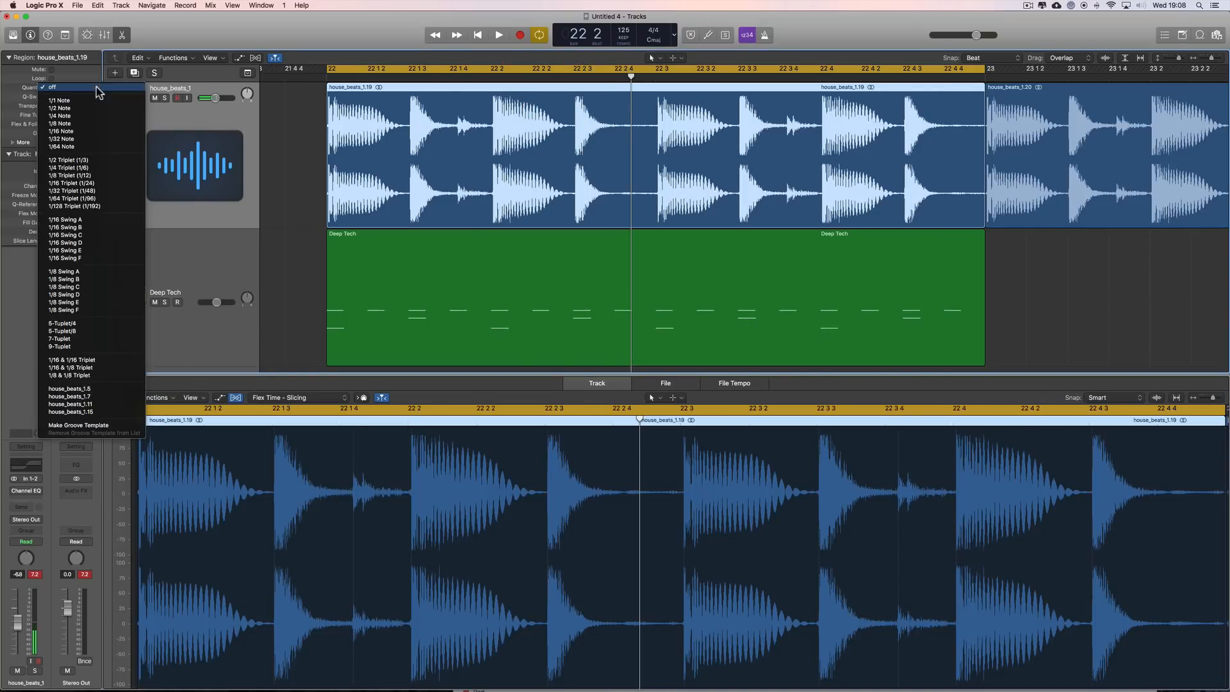
pyautogui.click(75, 427)
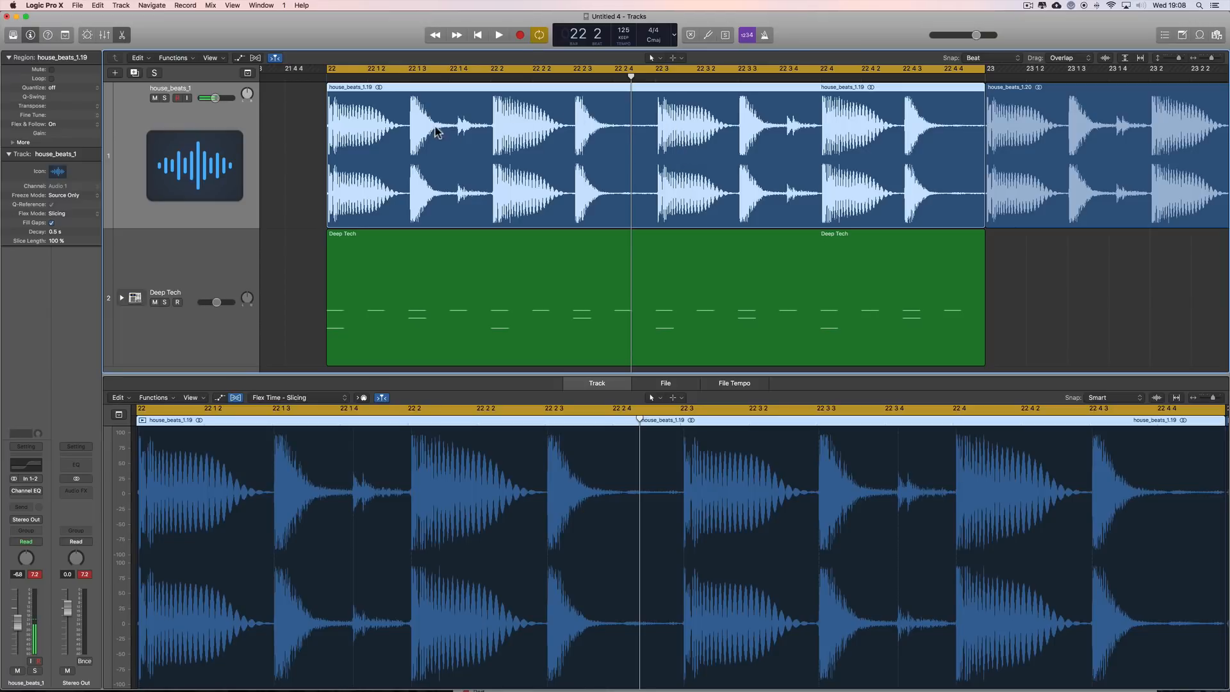
# Try quantizing the tambourine notes to the house_beats_1.19 groove, and undo the note shift.
pyautogui.click(557, 282)
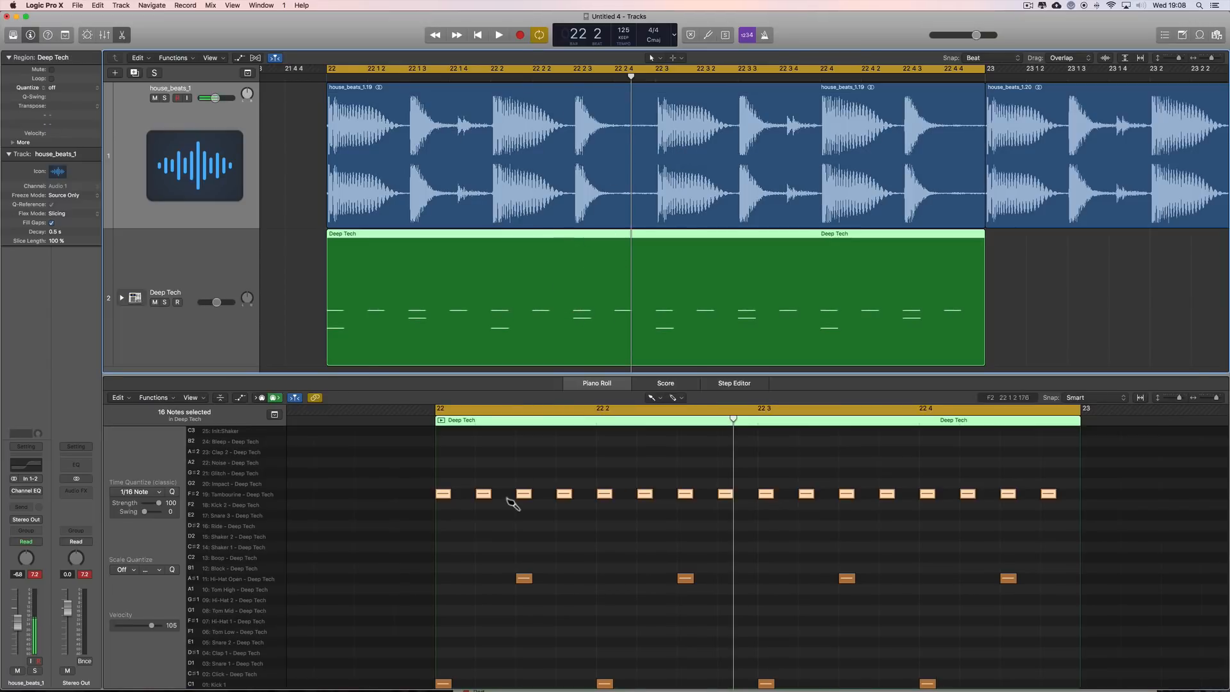
pyautogui.rightClick(539, 474)
pyautogui.click(538, 476)
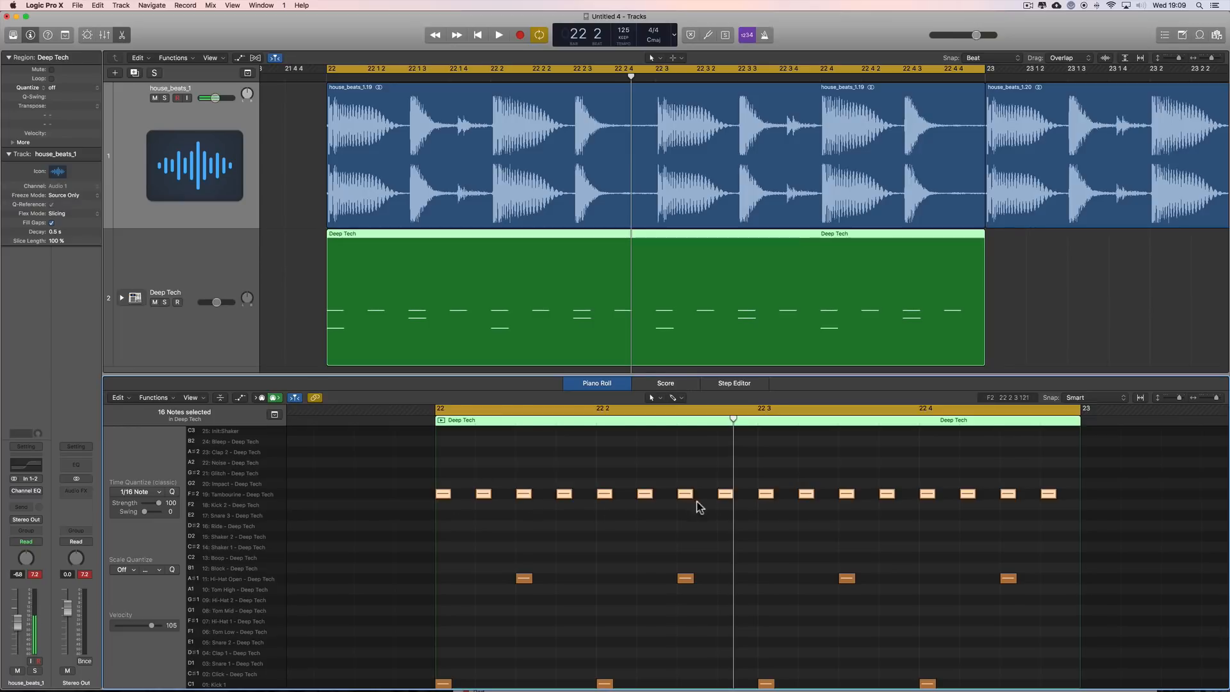
pyautogui.click(161, 493)
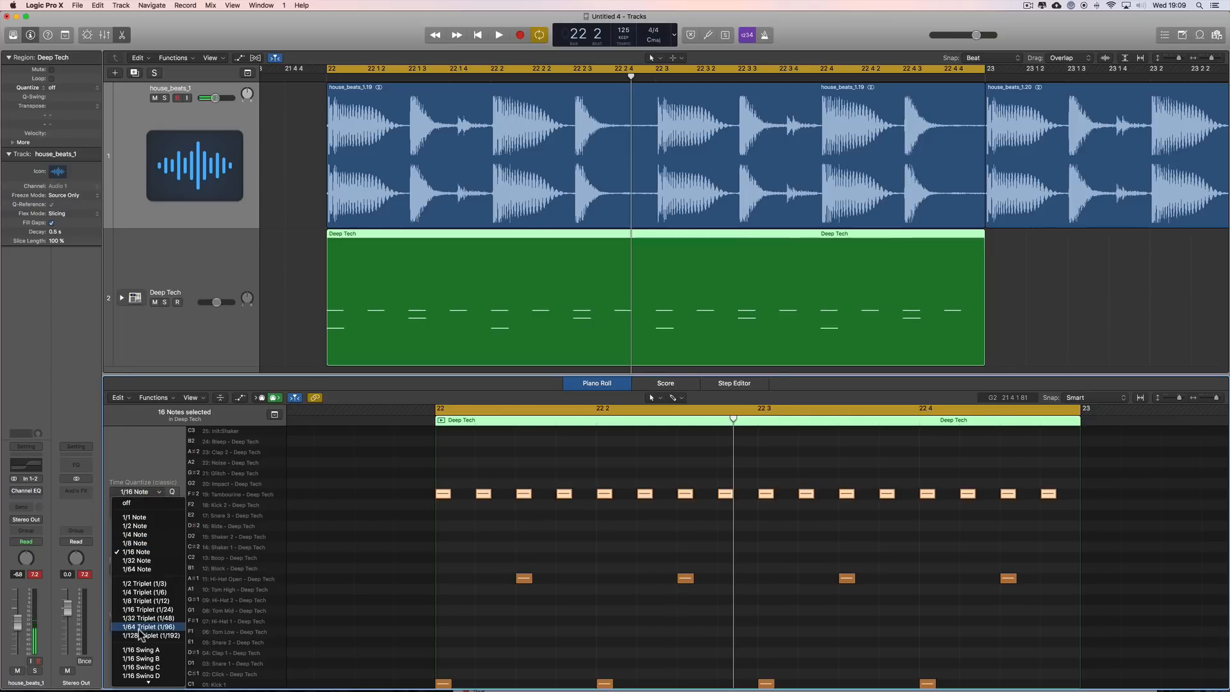
pyautogui.click(171, 680)
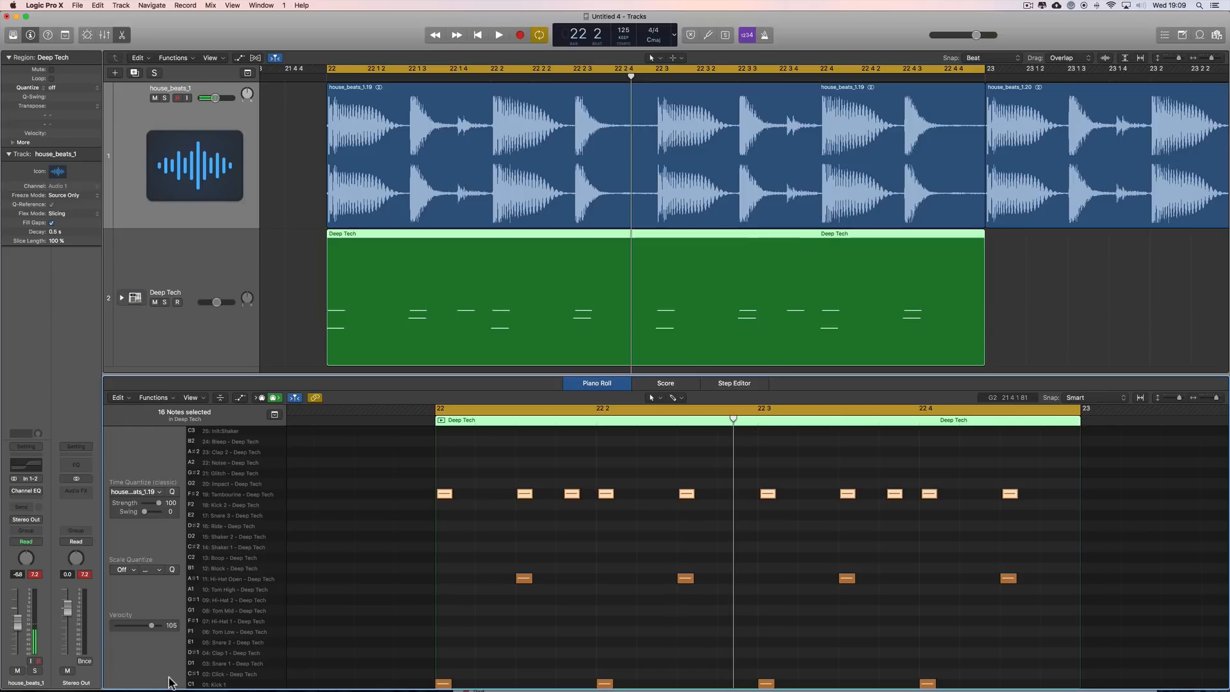
pyautogui.press('super+z')
pyautogui.click(486, 524)
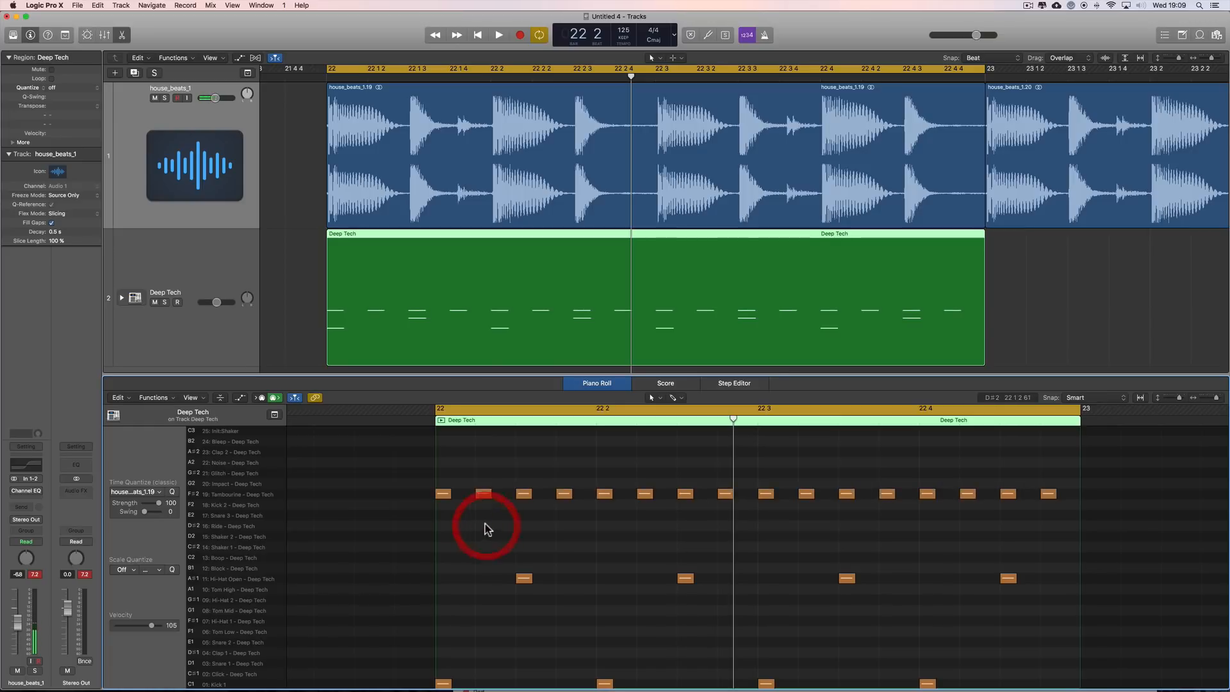
# Play a cycle over only the second beat of bar 22, and restore the cycle range to the whole bar.
pyautogui.click(617, 71)
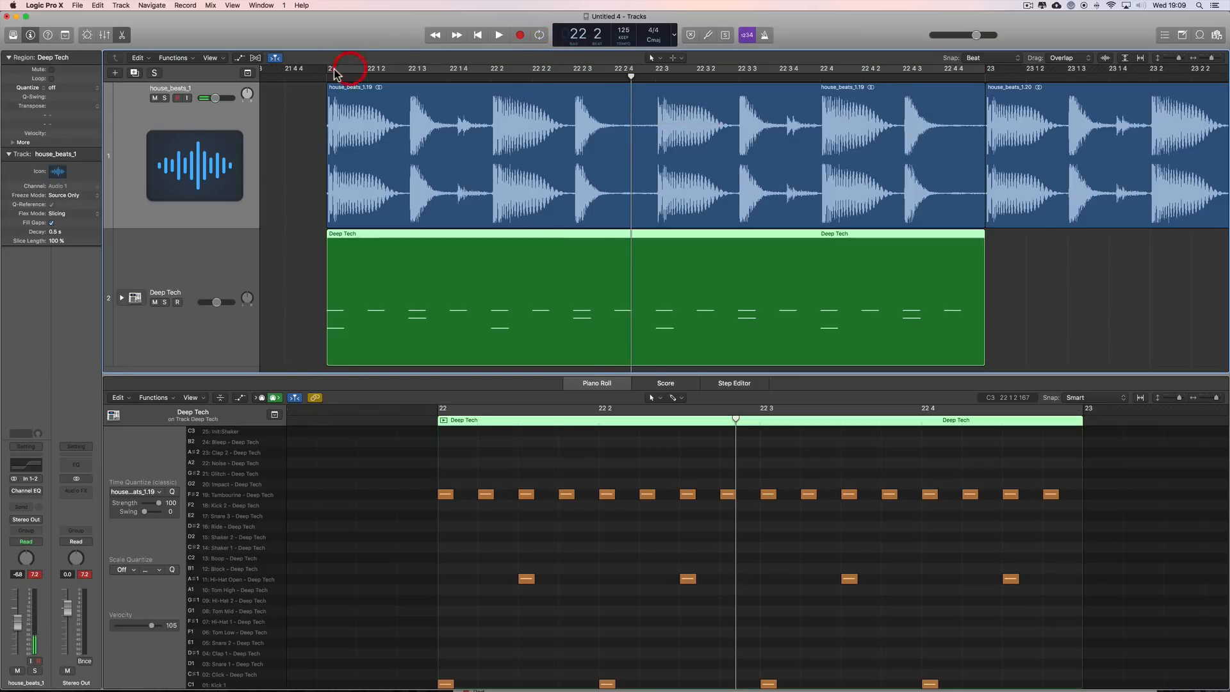
pyautogui.moveTo(340, 70); pyautogui.dragTo(549, 68)
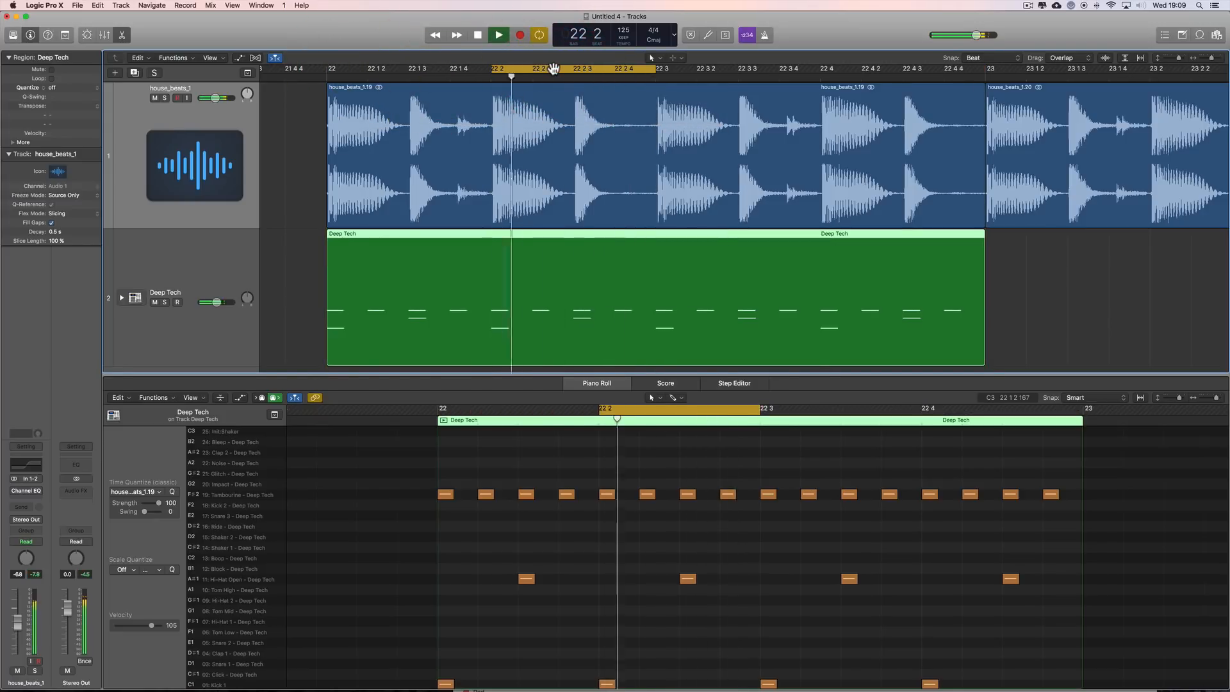
pyautogui.press('space')
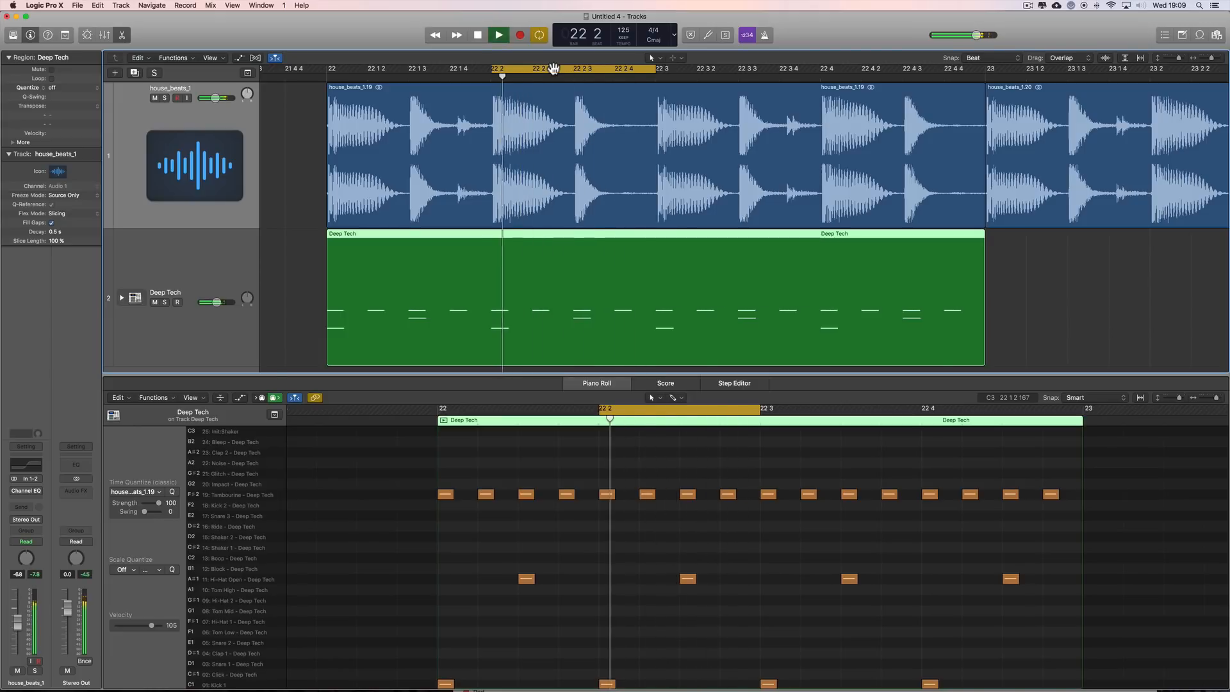
pyautogui.press('space')
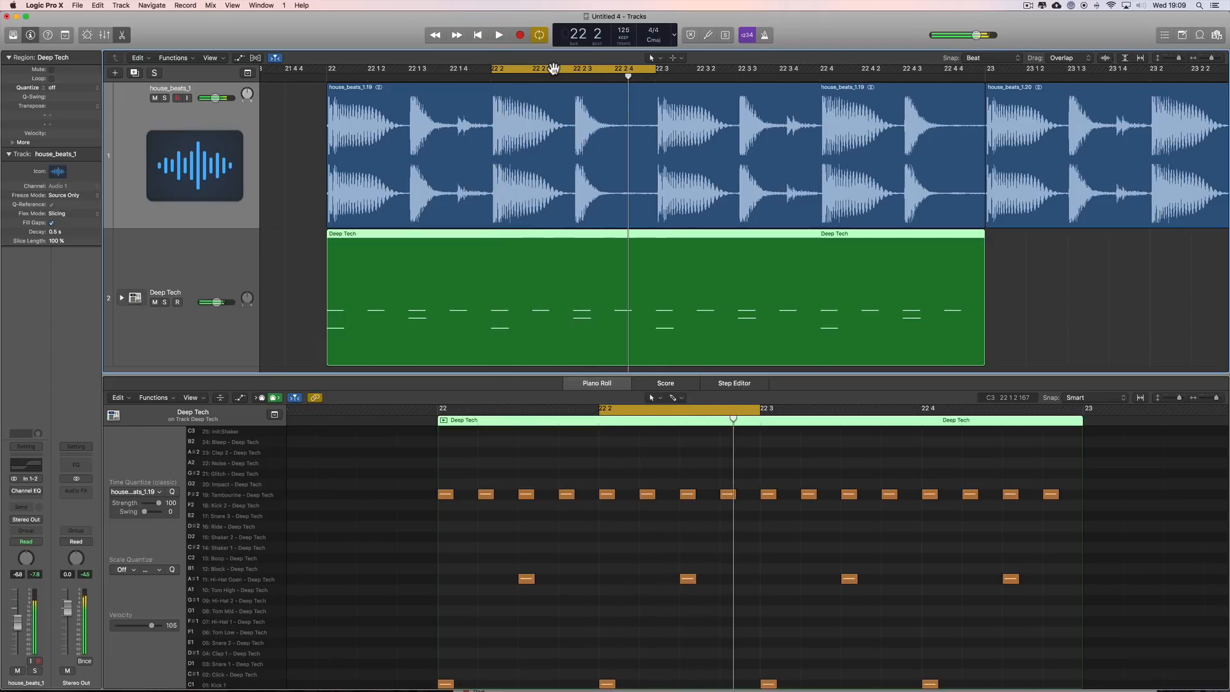
pyautogui.moveTo(549, 68); pyautogui.dragTo(387, 69)
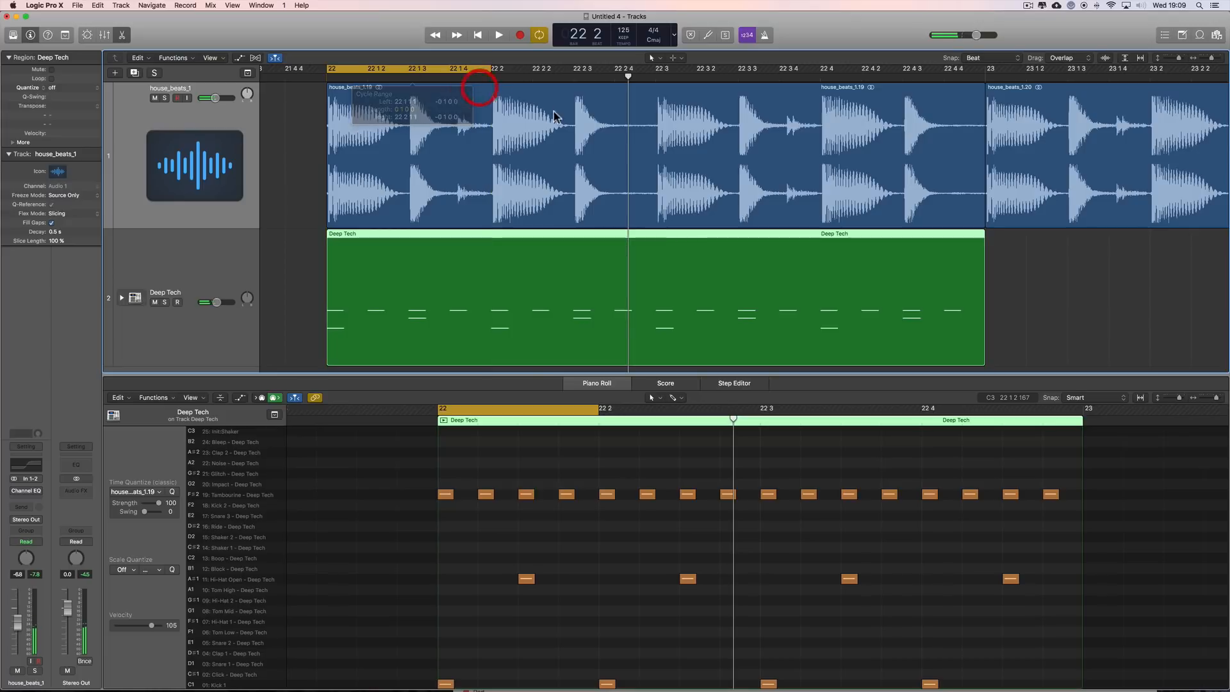
pyautogui.moveTo(490, 70); pyautogui.dragTo(939, 104)
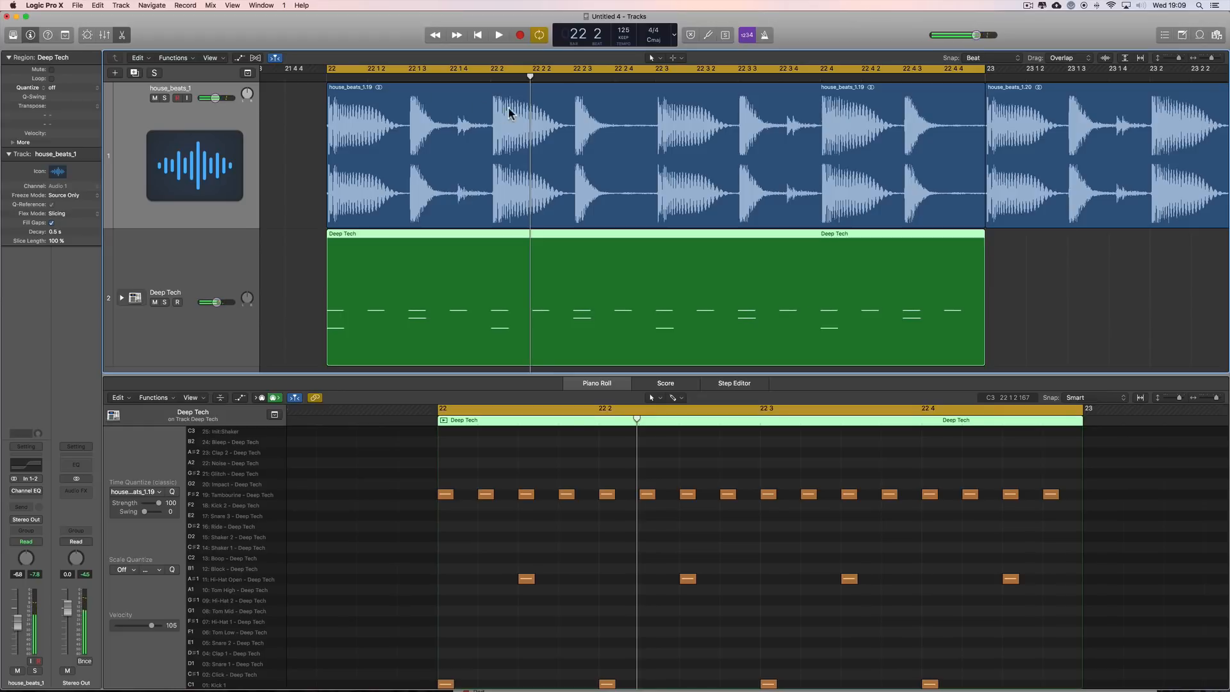
# Add Clap 1 notes to the Deep Tech pattern at 22 1 3 and 22 4 with the Pencil tool, and audition the clap.
pyautogui.click(410, 81)
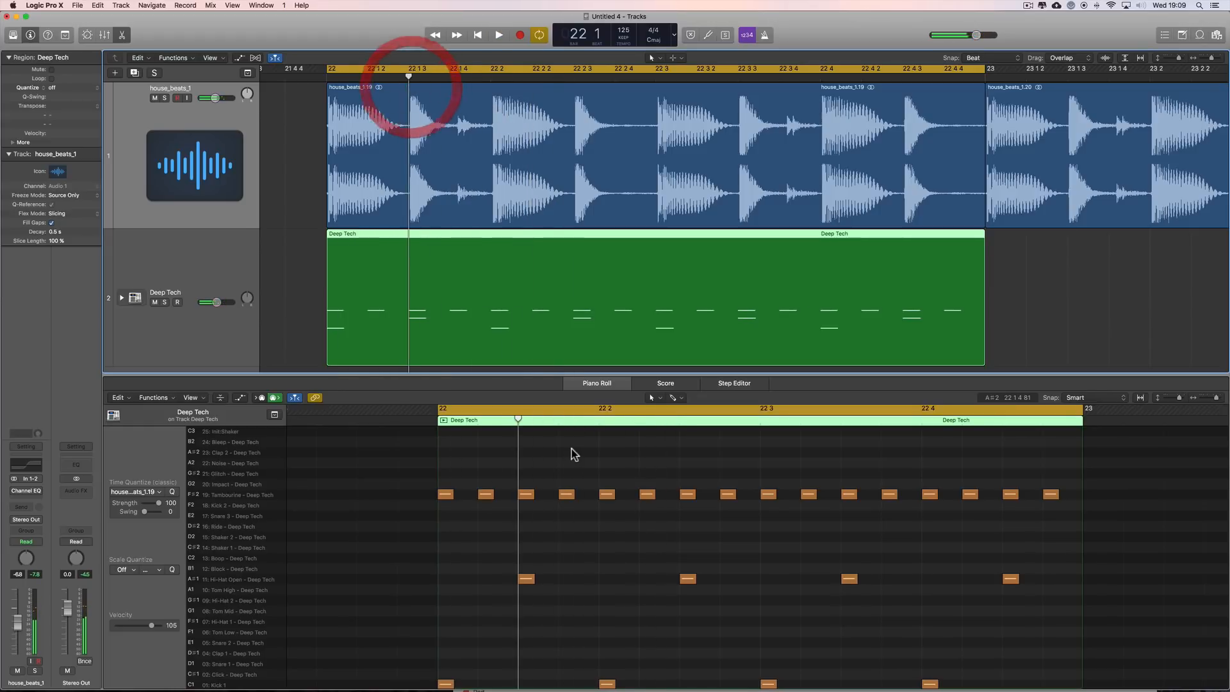
pyautogui.rightClick(581, 581)
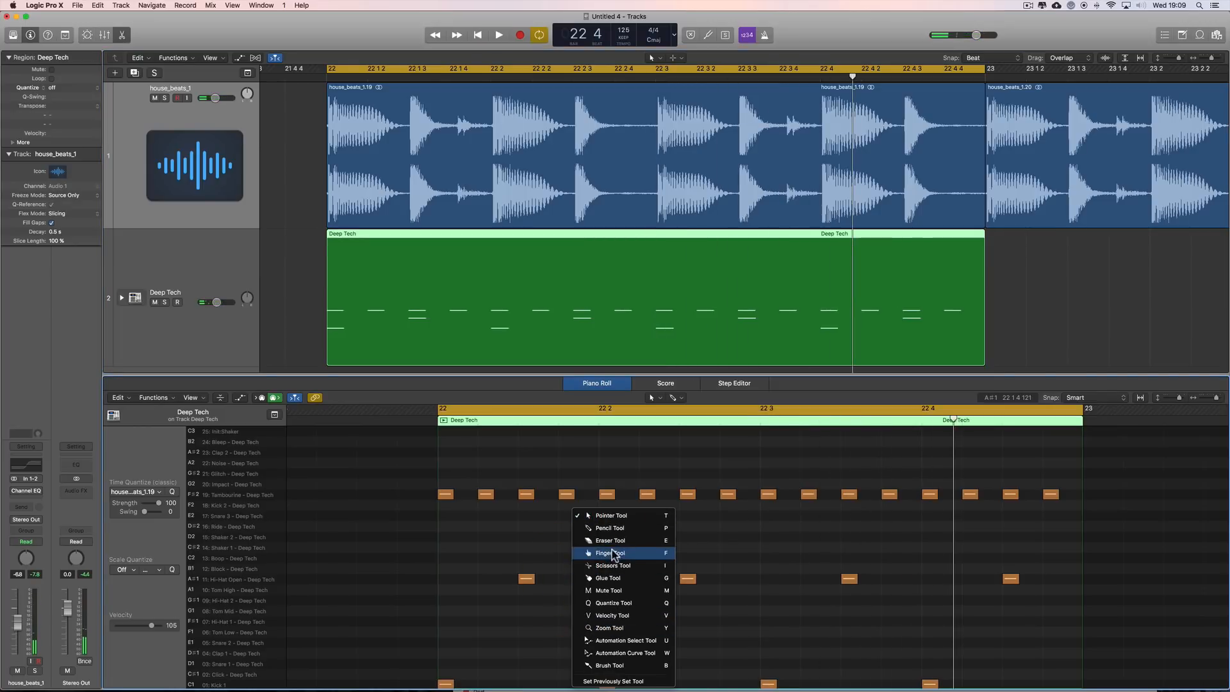
pyautogui.click(610, 528)
pyautogui.click(528, 663)
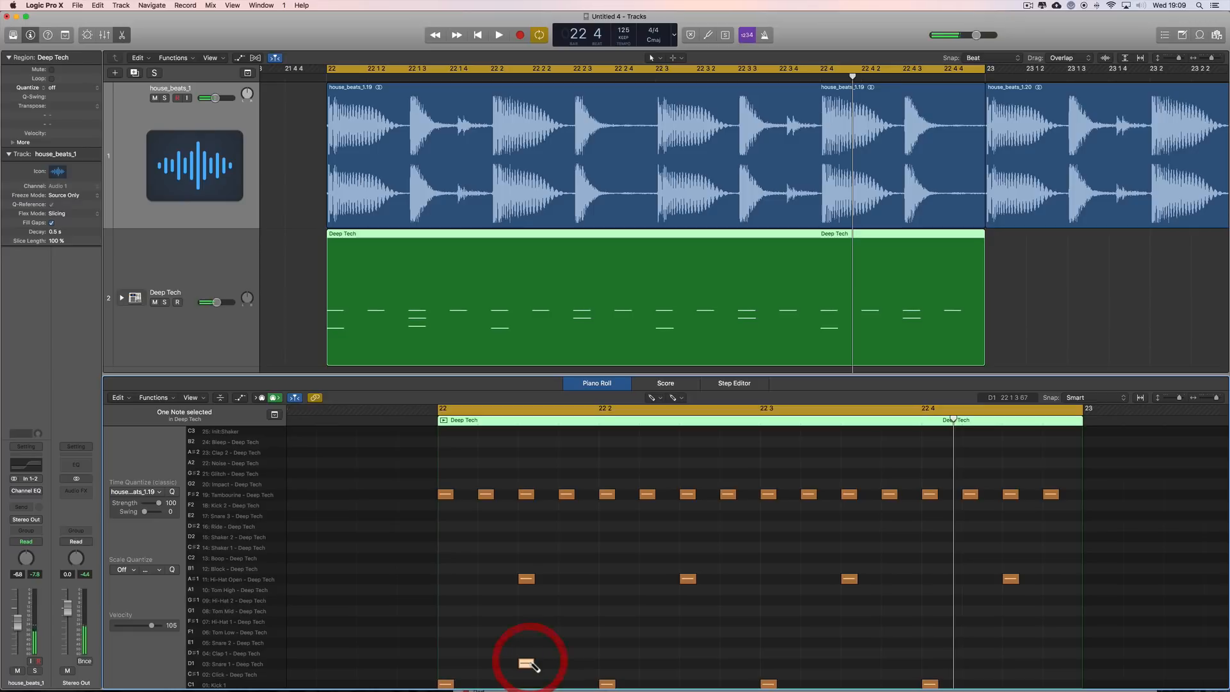
pyautogui.moveTo(532, 667); pyautogui.dragTo(530, 655)
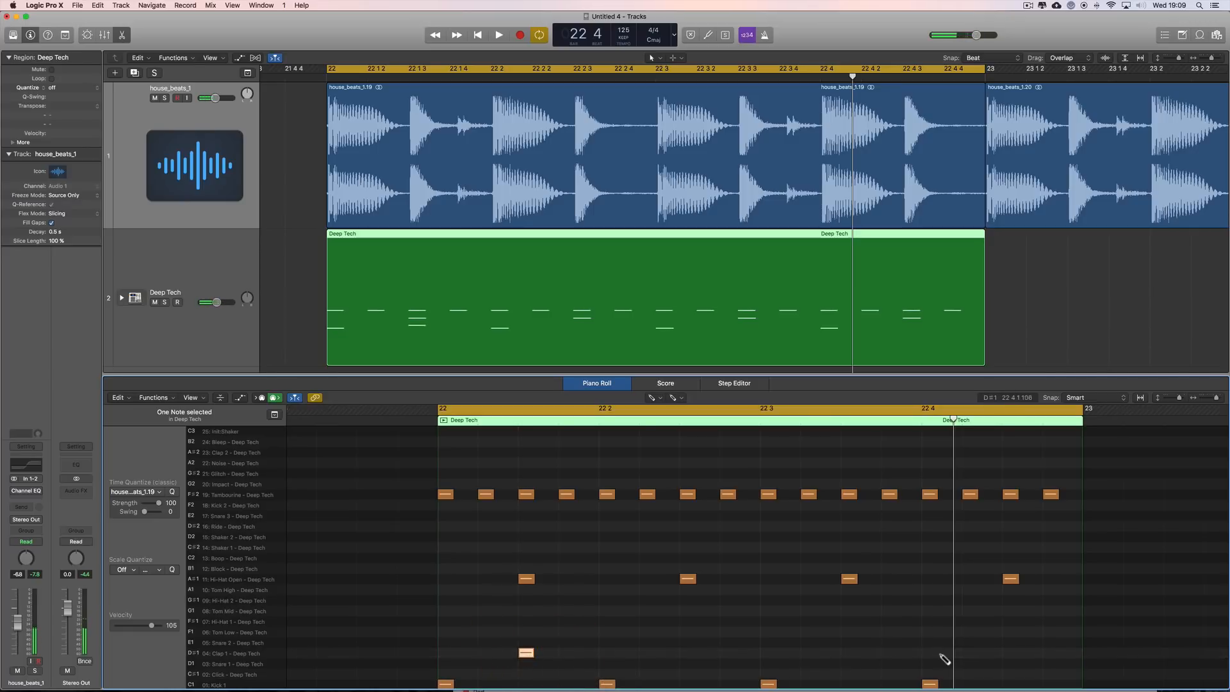
pyautogui.click(242, 653)
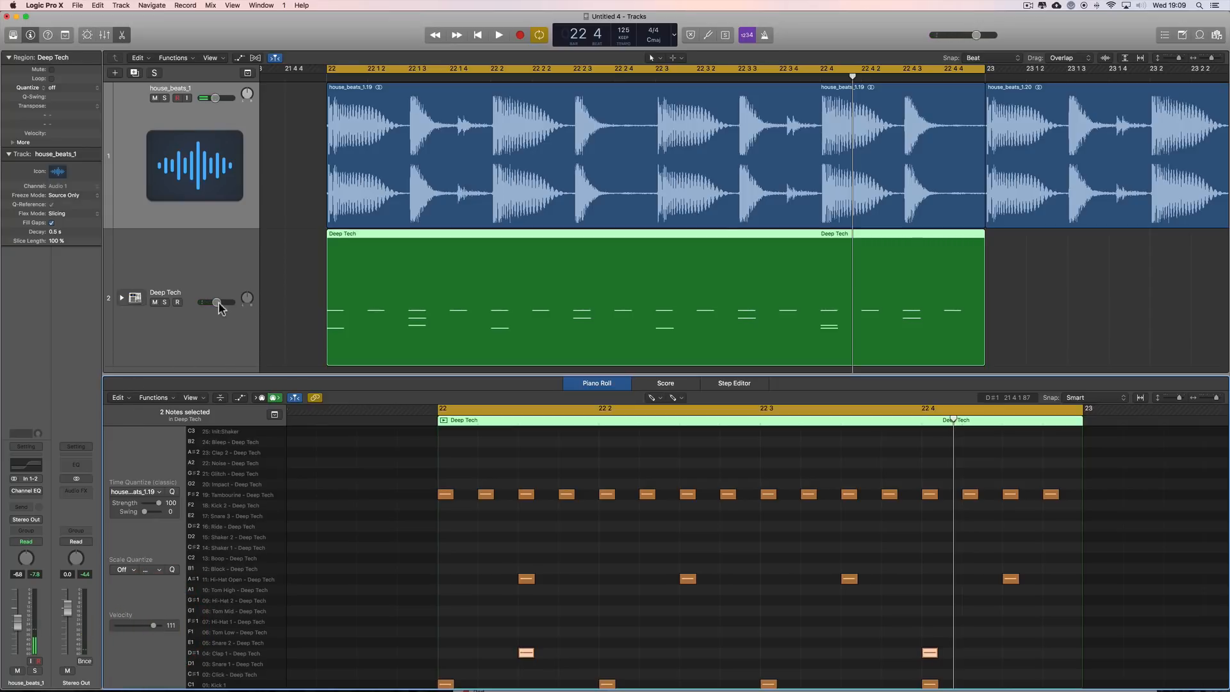
# Play the pattern against the house beat loop and raise the Deep Tech track volume slightly.
pyautogui.press('space')
pyautogui.moveTo(225, 304); pyautogui.dragTo(232, 305)
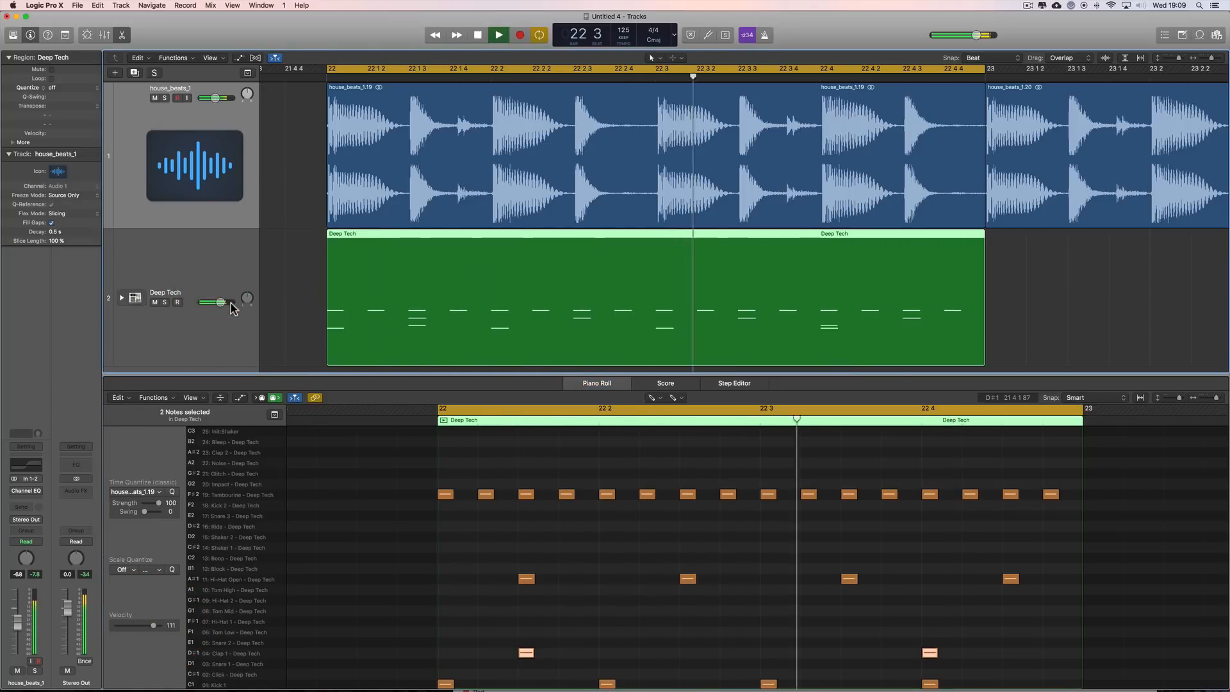
pyautogui.press('space')
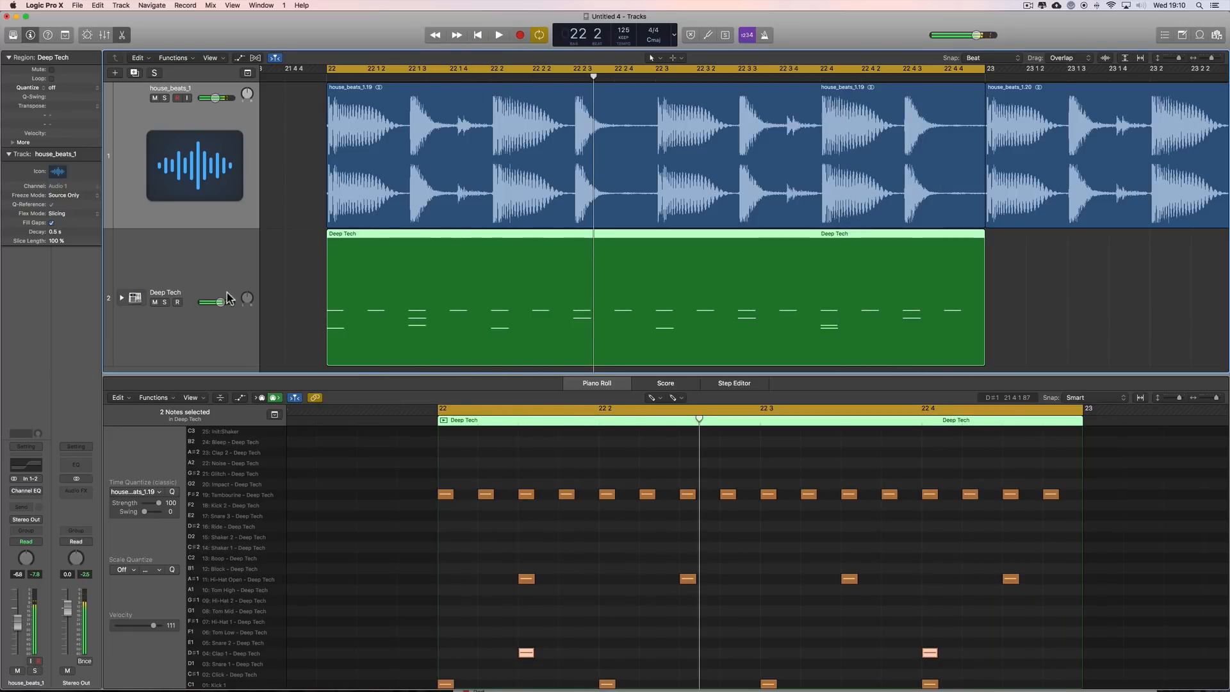
pyautogui.press('space')
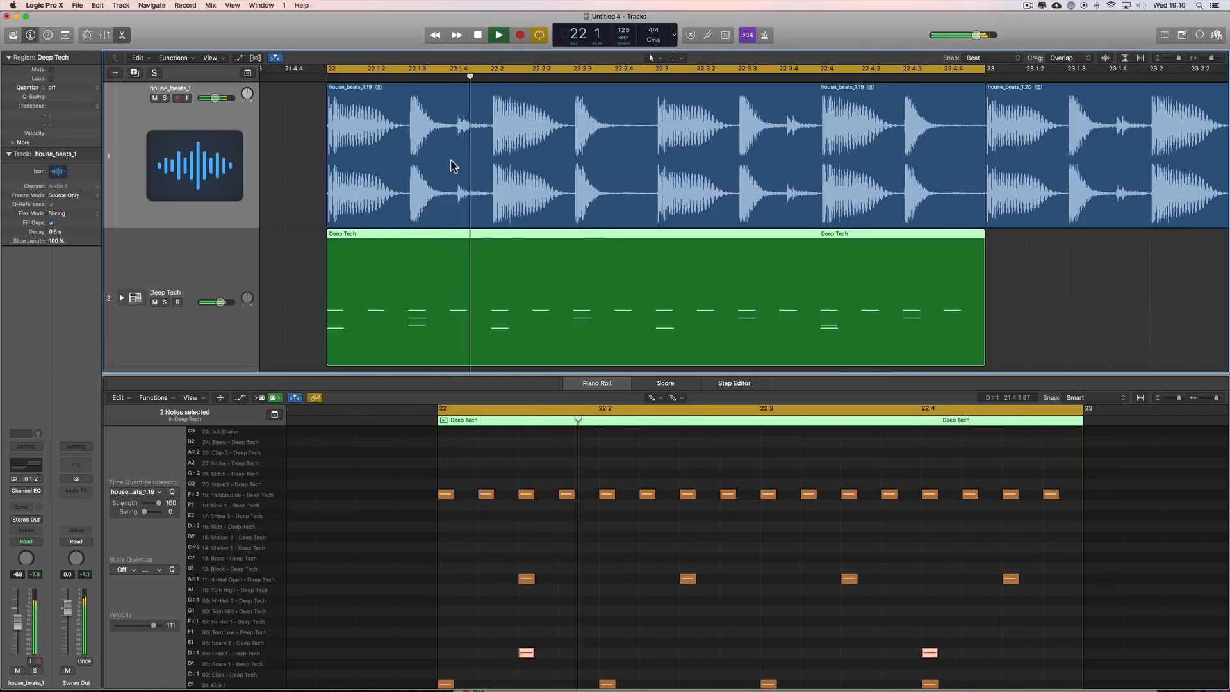
pyautogui.press('space')
# Move the playhead from 22 1 3 through to 22 2 to compare the loop's hits with the MIDI notes.
pyautogui.click(416, 75)
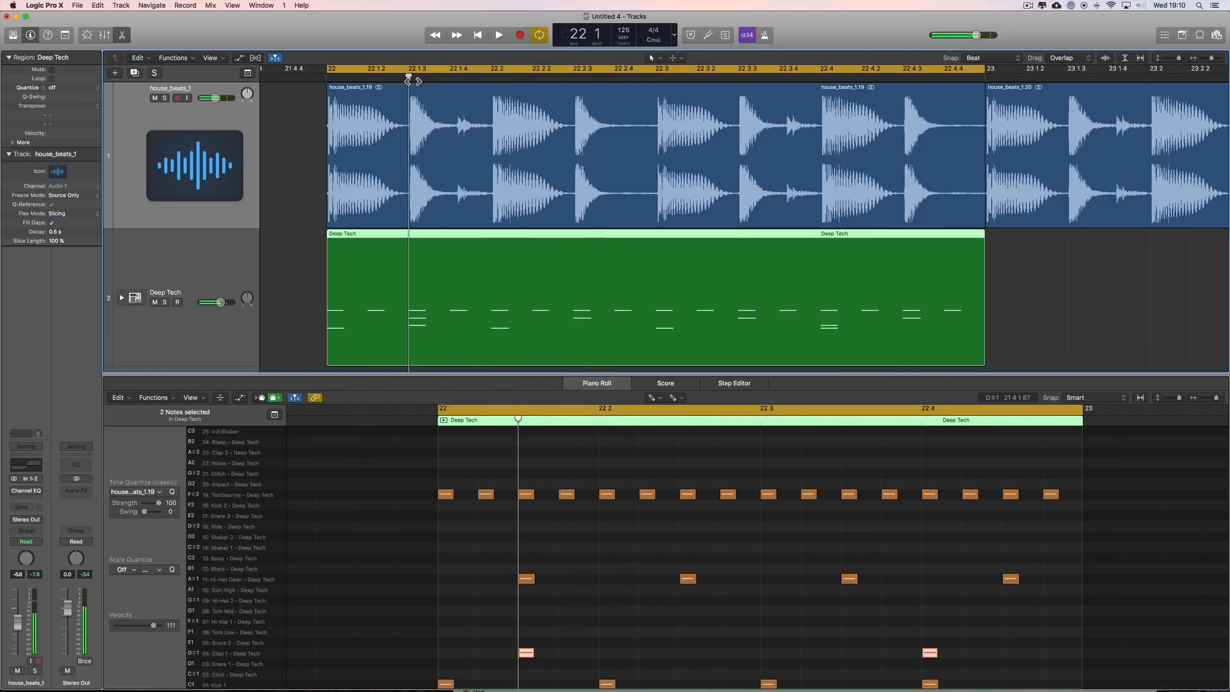
pyautogui.click(457, 77)
pyautogui.click(495, 77)
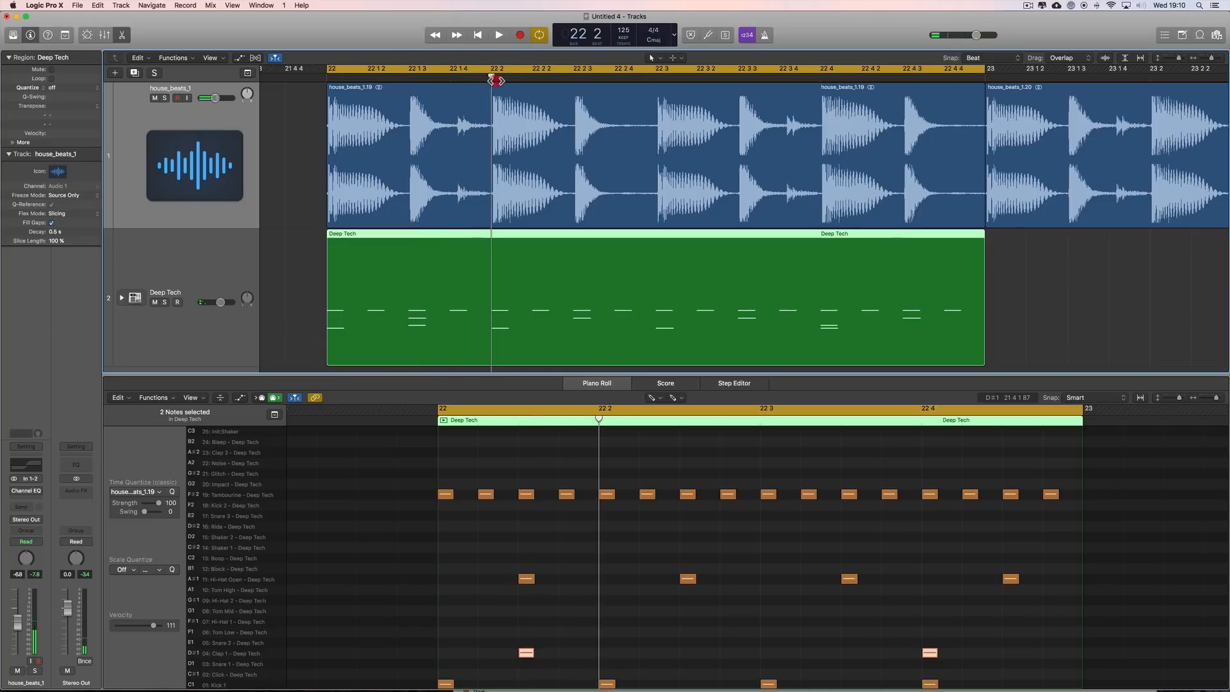
# Play the pattern with the house beat loop, and cycle playback over only the first beat of bar 22.
pyautogui.press('space')
pyautogui.press('space')
pyautogui.press('space')
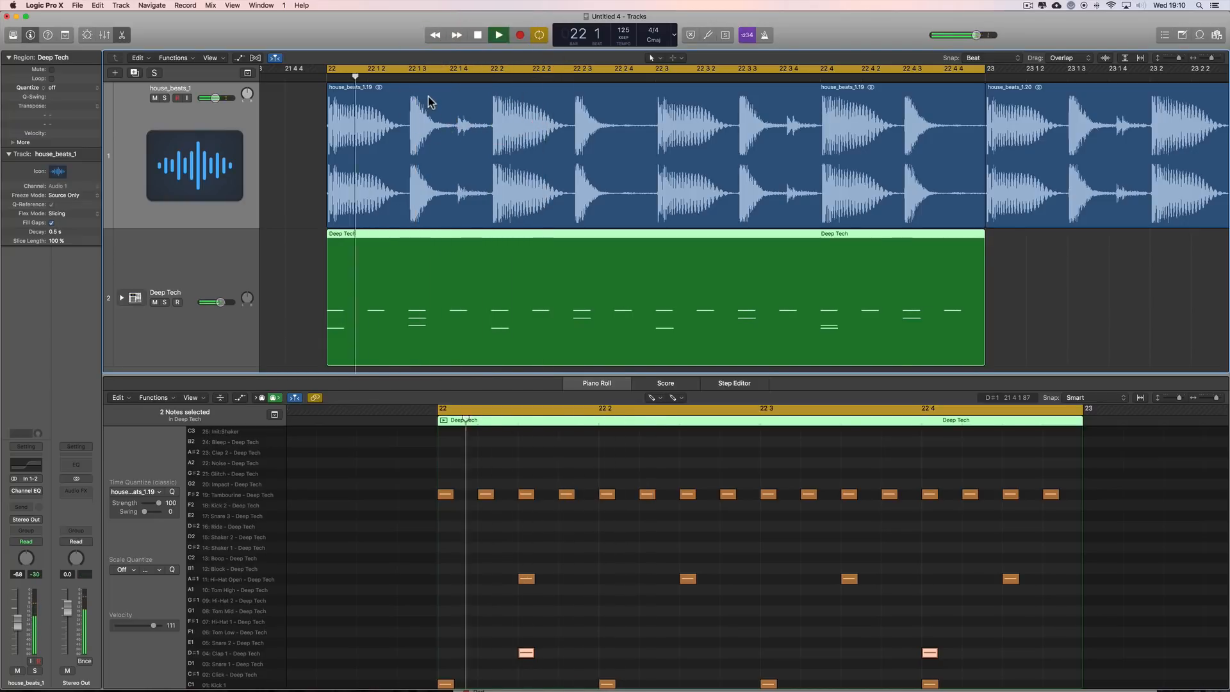
pyautogui.click(416, 75)
pyautogui.moveTo(340, 70); pyautogui.dragTo(475, 67)
pyautogui.press('space')
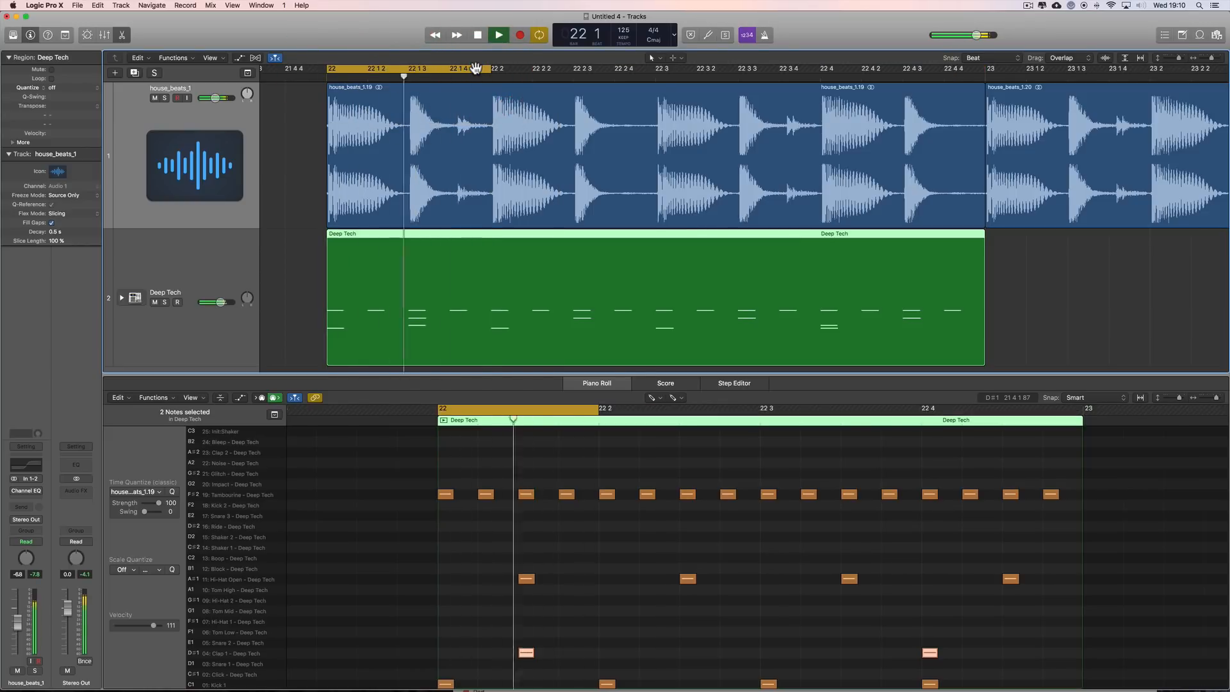
pyautogui.press('space')
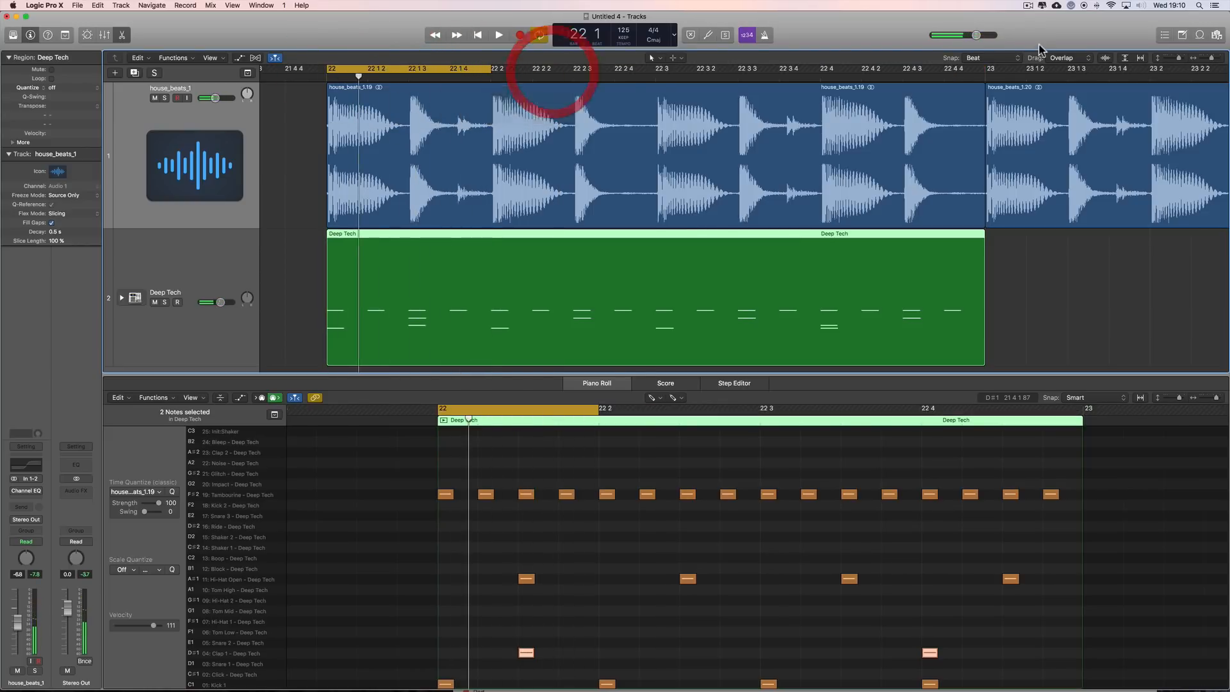
# Set the Tracks area snap to Division and play a one-beat cycle from 22 1 3 to 22 2 3.
pyautogui.click(1002, 58)
pyautogui.click(999, 64)
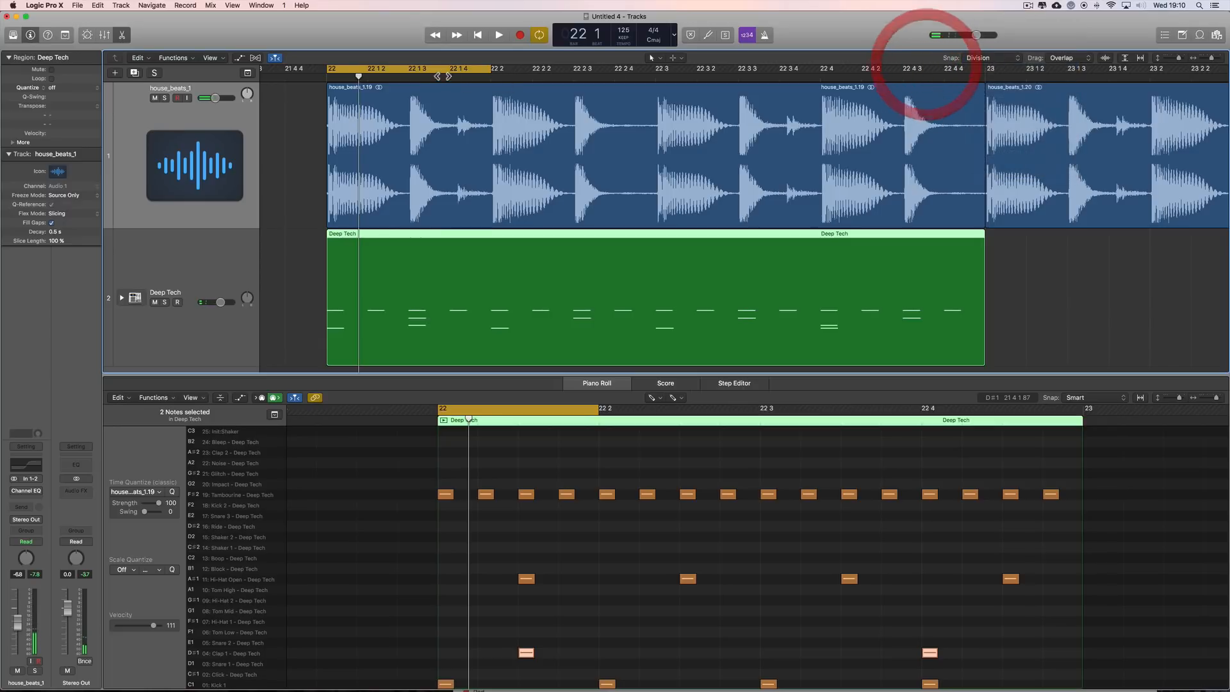
pyautogui.moveTo(420, 70); pyautogui.dragTo(502, 70)
pyautogui.press('space')
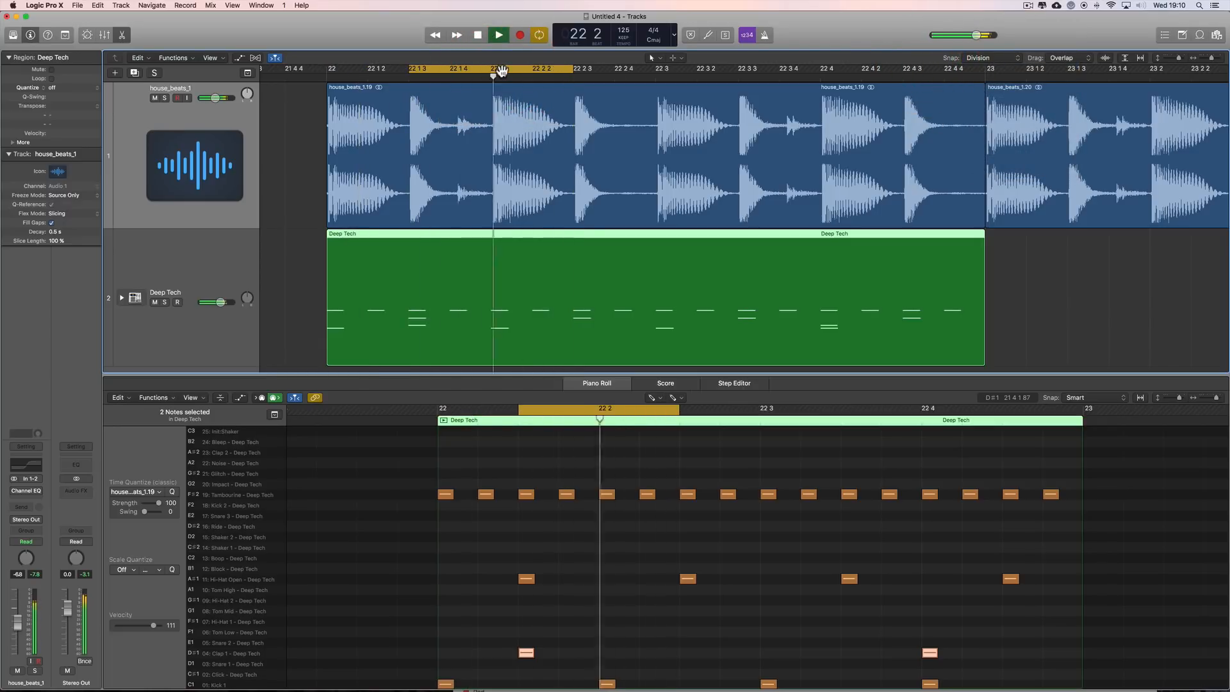
pyautogui.press('space')
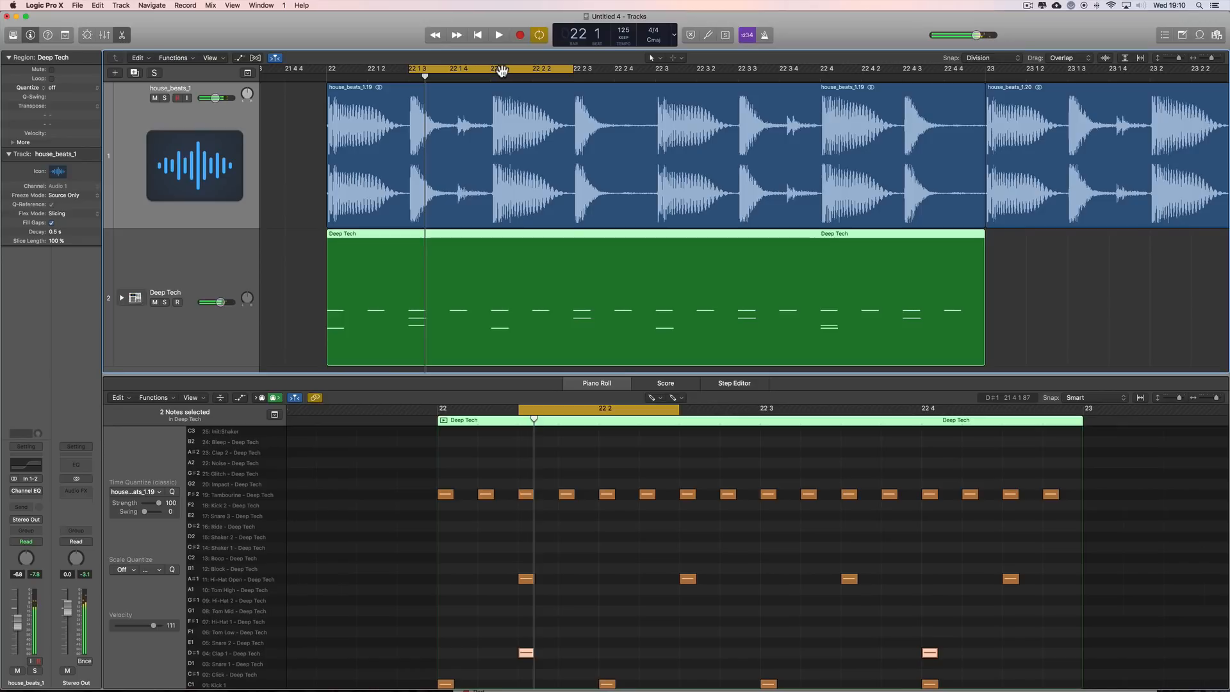
pyautogui.press('space')
pyautogui.press('space')
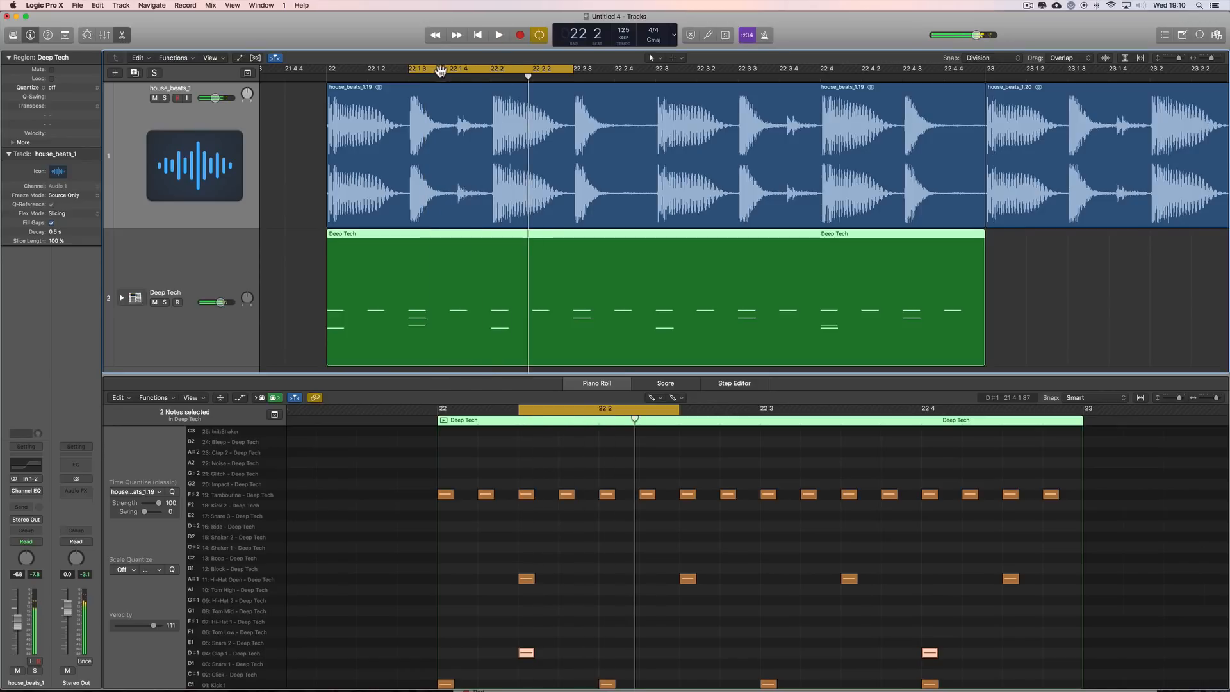
# Restore the cycle range to the whole of bar 22 and place the playhead at 22 1 3.
pyautogui.moveTo(440, 70); pyautogui.dragTo(396, 72)
pyautogui.moveTo(492, 70); pyautogui.dragTo(979, 119)
pyautogui.click(408, 74)
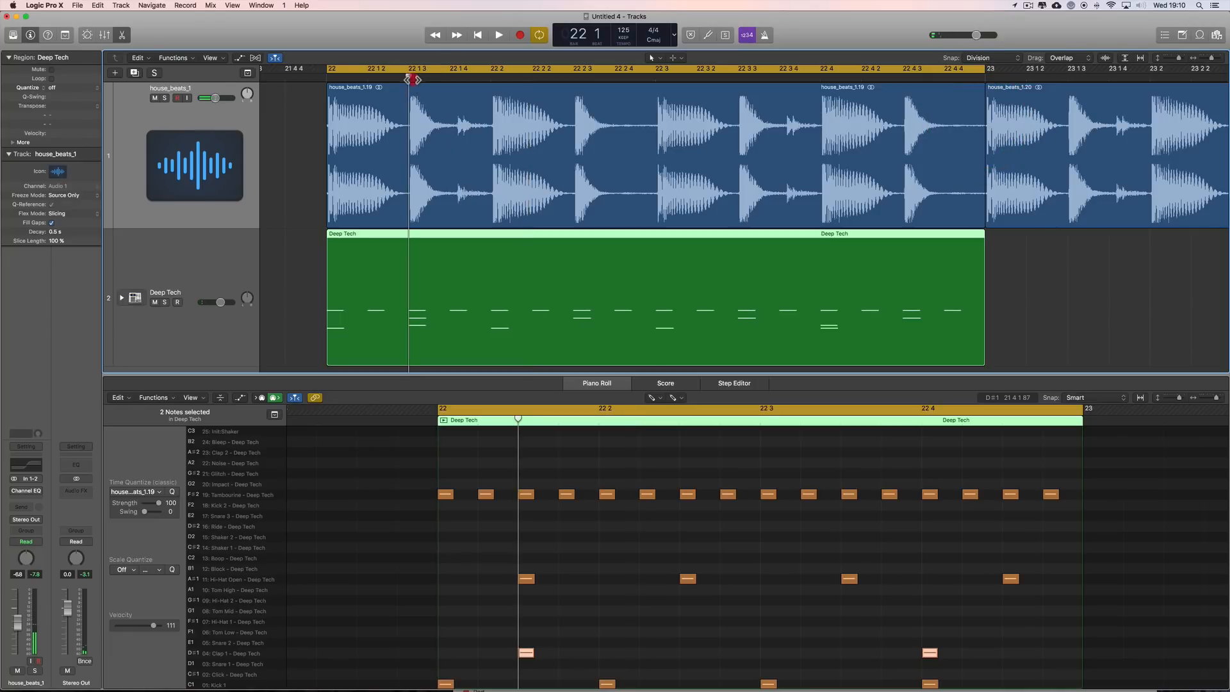
pyautogui.scroll(-1, 572, 538)
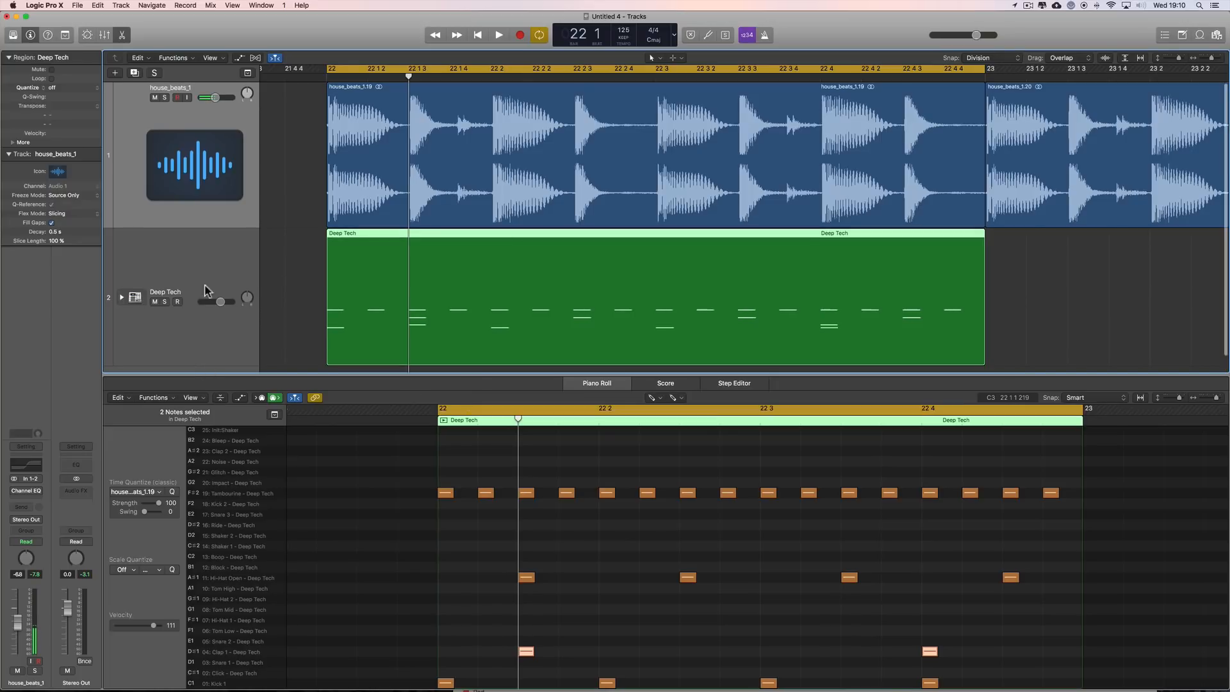
# Create one software instrument track below Deep Tech and load the Studio patch from the Percussion sounds.
pyautogui.click(198, 267)
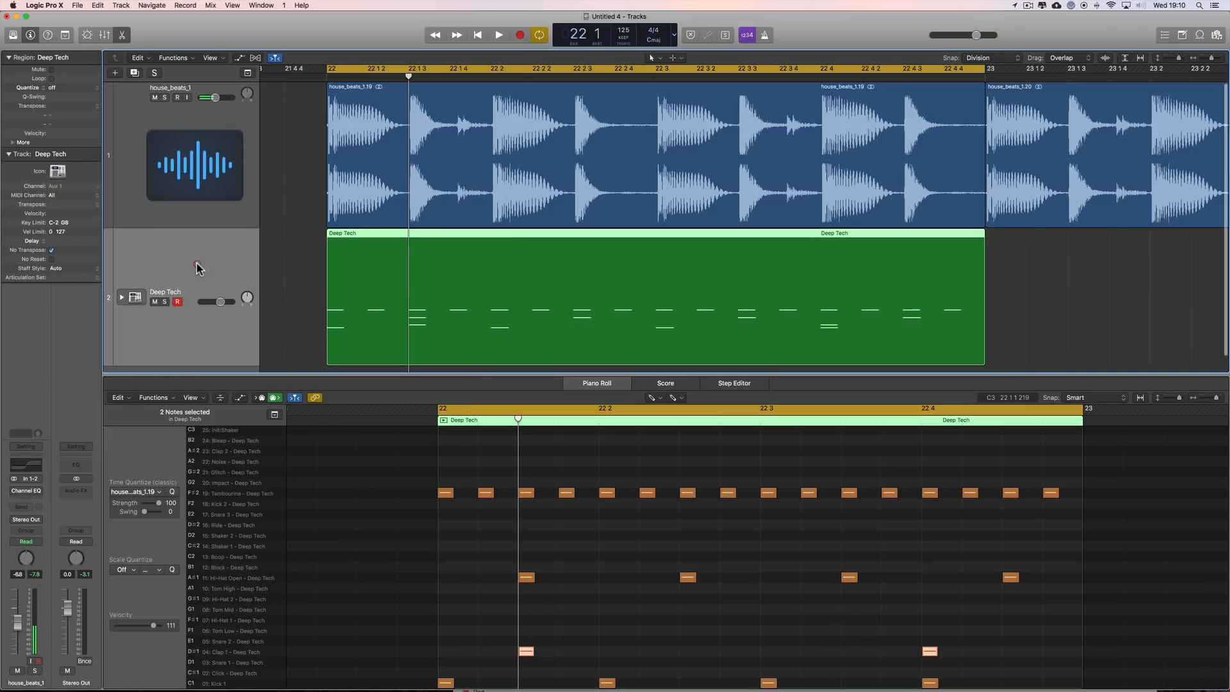
pyautogui.click(116, 73)
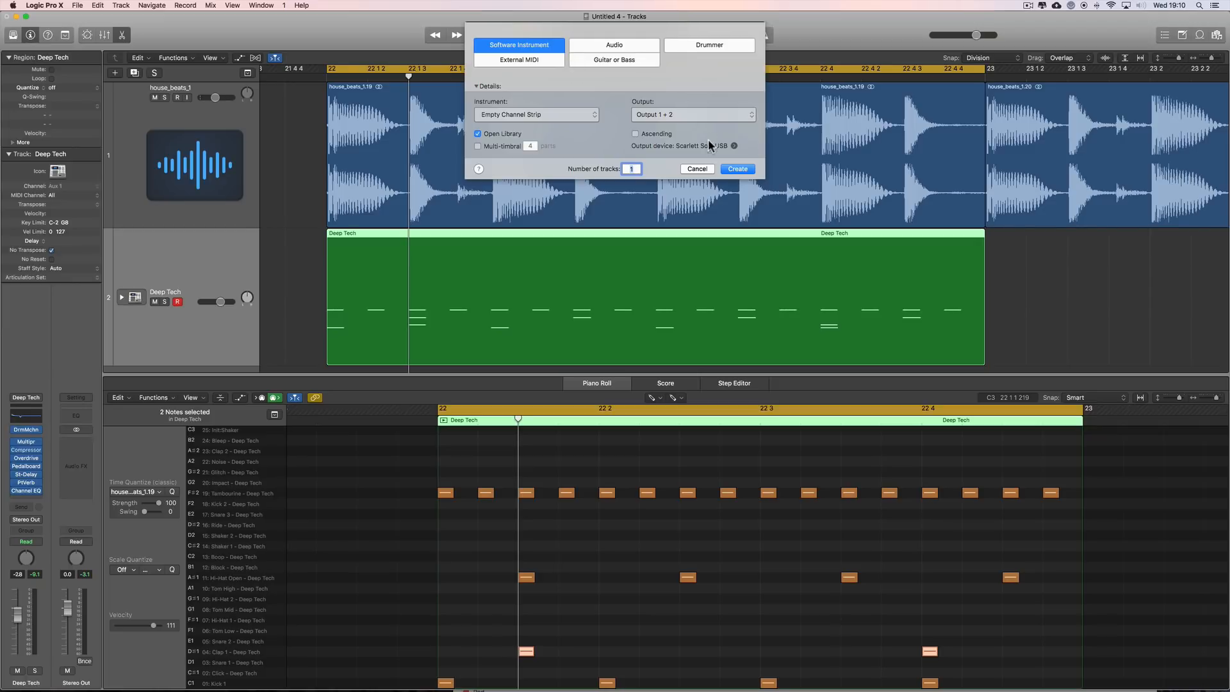
pyautogui.click(734, 168)
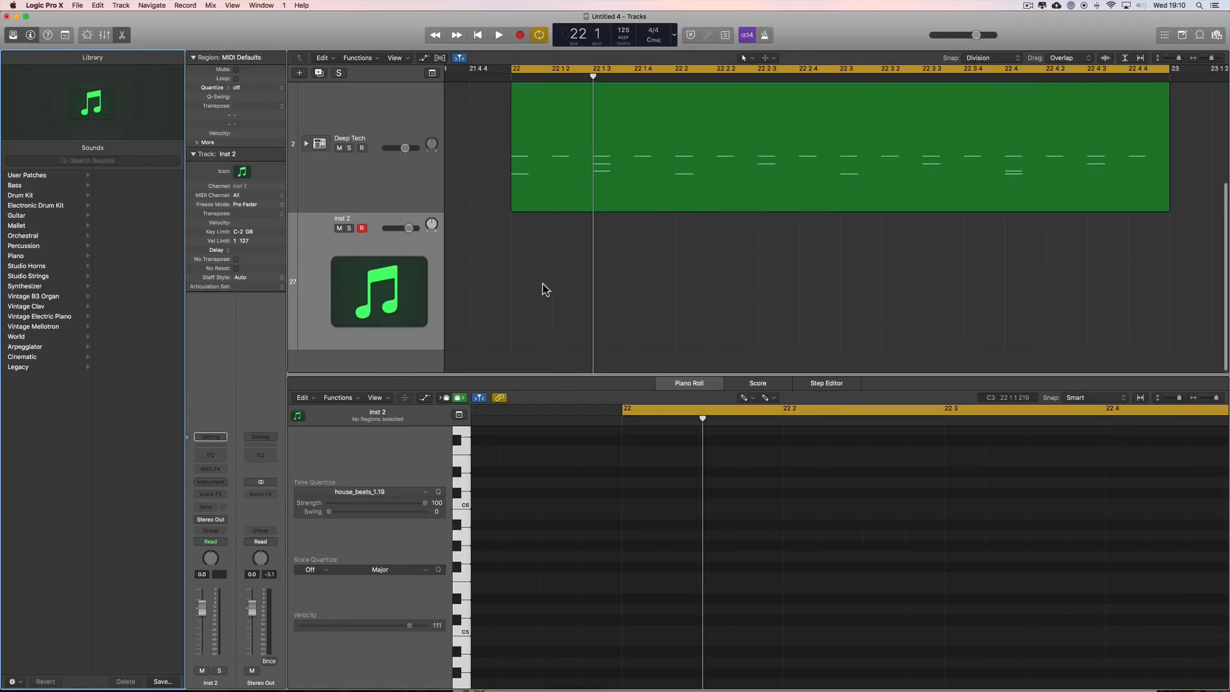
pyautogui.click(40, 248)
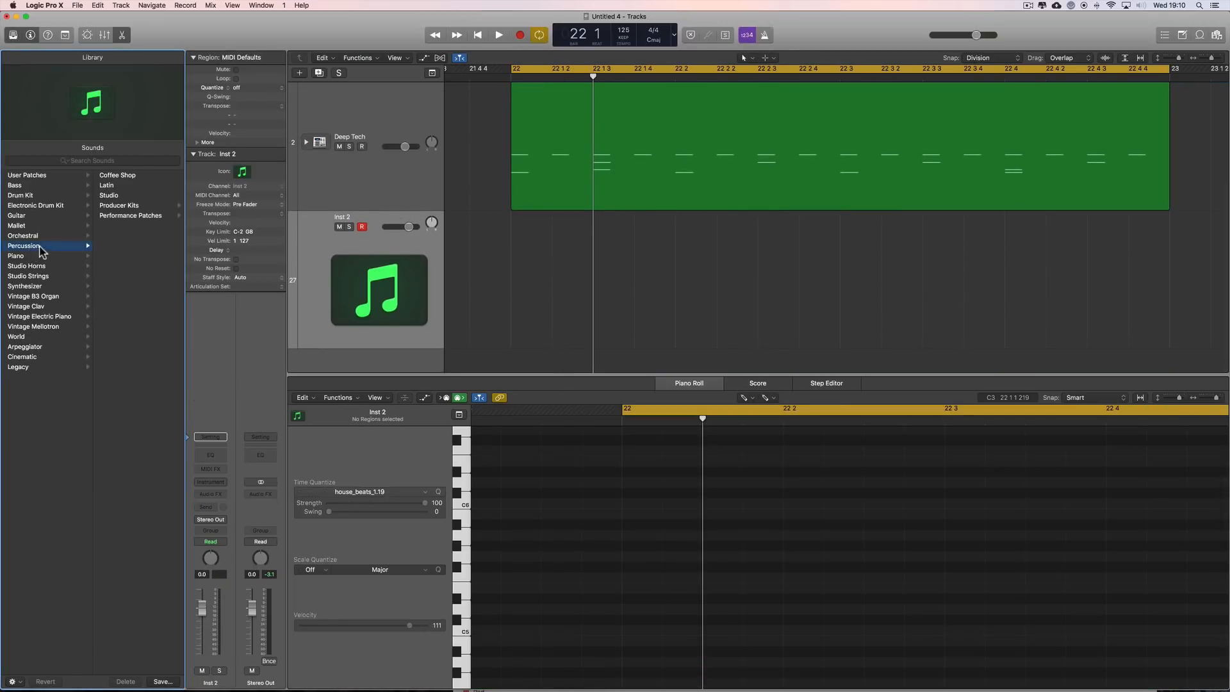
pyautogui.click(111, 195)
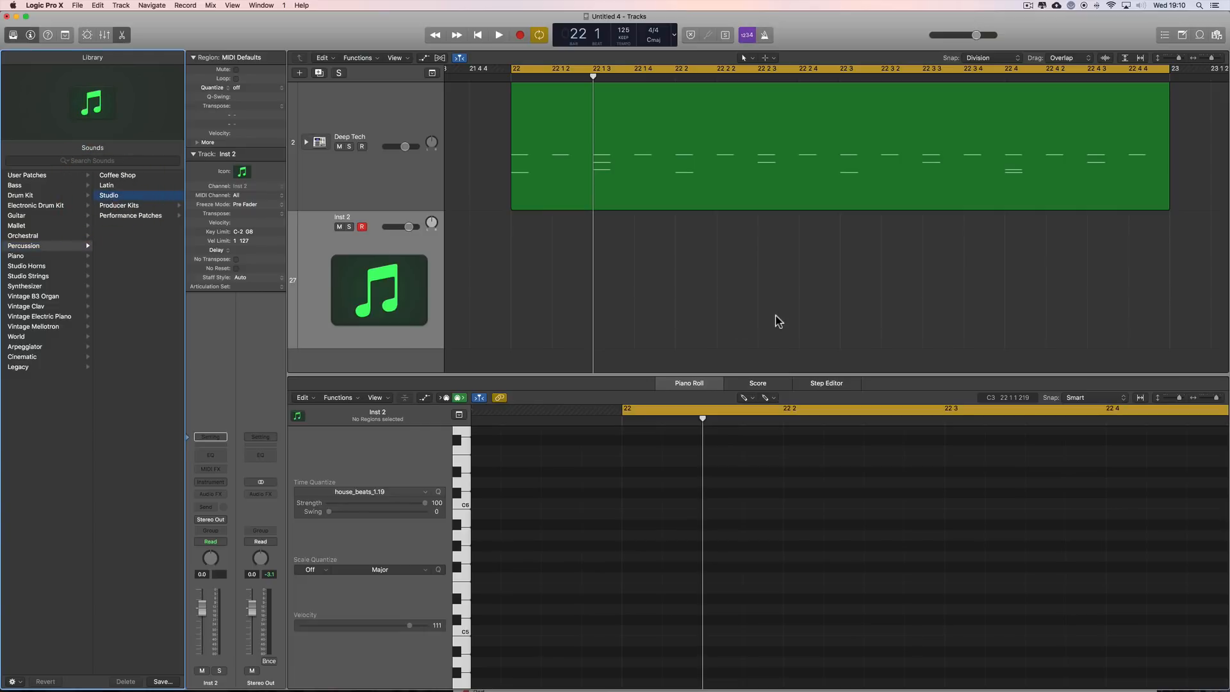
# Create an empty MIDI region at bar 22 on the Studio percussion track with the Pencil tool.
pyautogui.rightClick(542, 277)
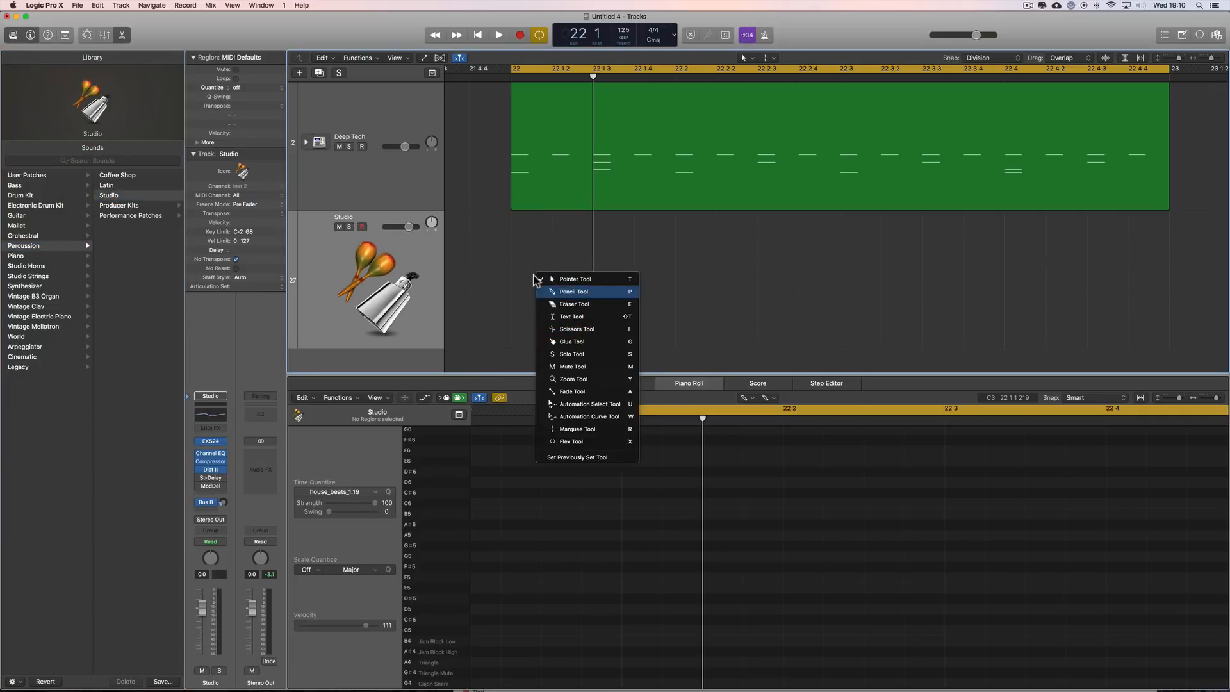
pyautogui.click(542, 286)
pyautogui.click(537, 279)
# Audition the Studio patch's percussion sounds, including the congas and bongos, and play part of bar 22 for comparison.
pyautogui.moveTo(434, 548)
pyautogui.mouseDown()
pyautogui.moveTo(435, 591)
pyautogui.moveTo(436, 580)
pyautogui.mouseUp()
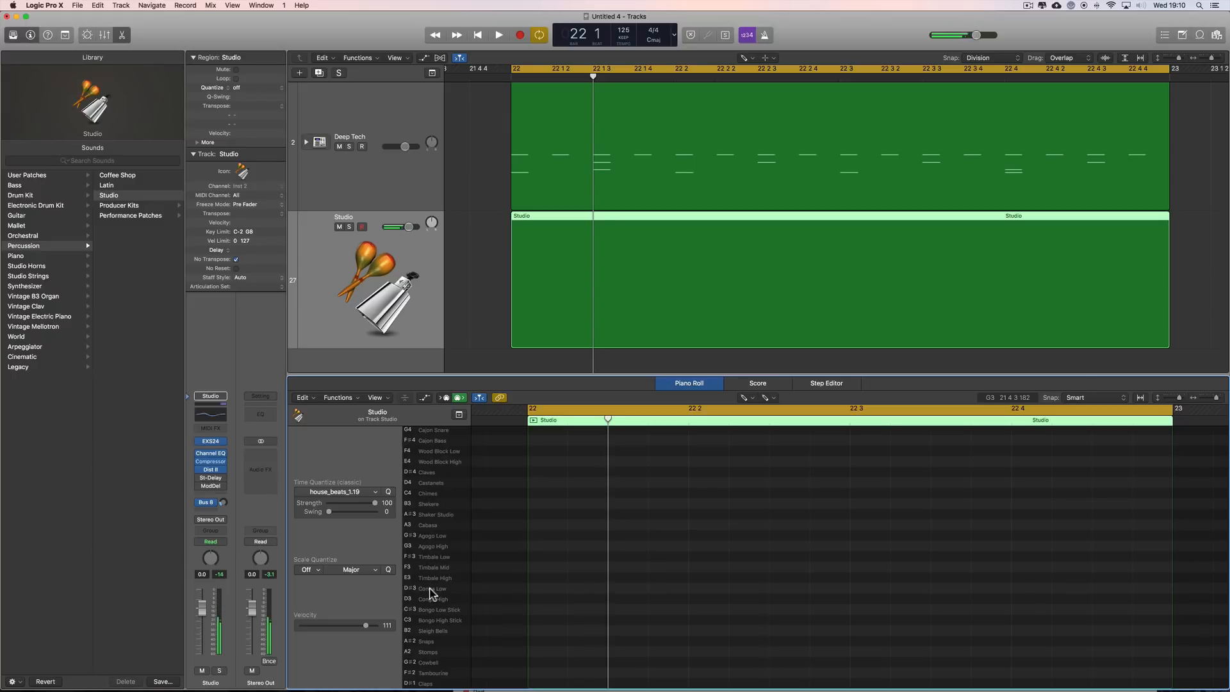
pyautogui.click(434, 515)
pyautogui.moveTo(432, 591); pyautogui.dragTo(440, 611)
pyautogui.press('space')
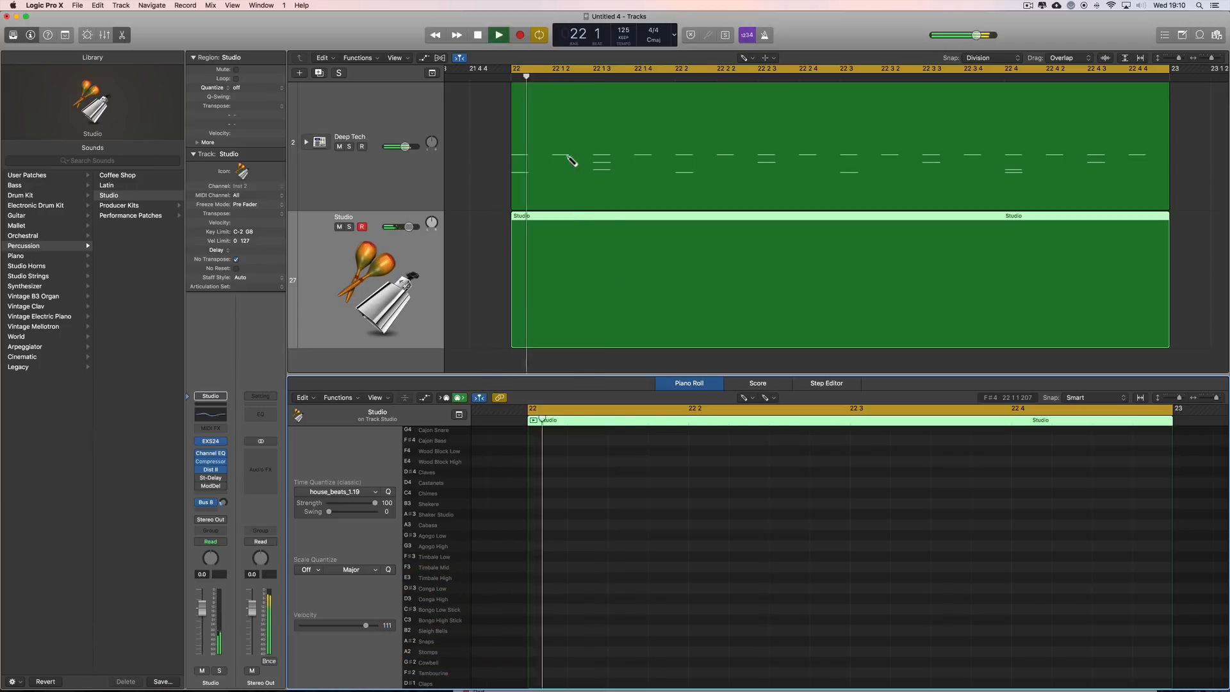
pyautogui.press('space')
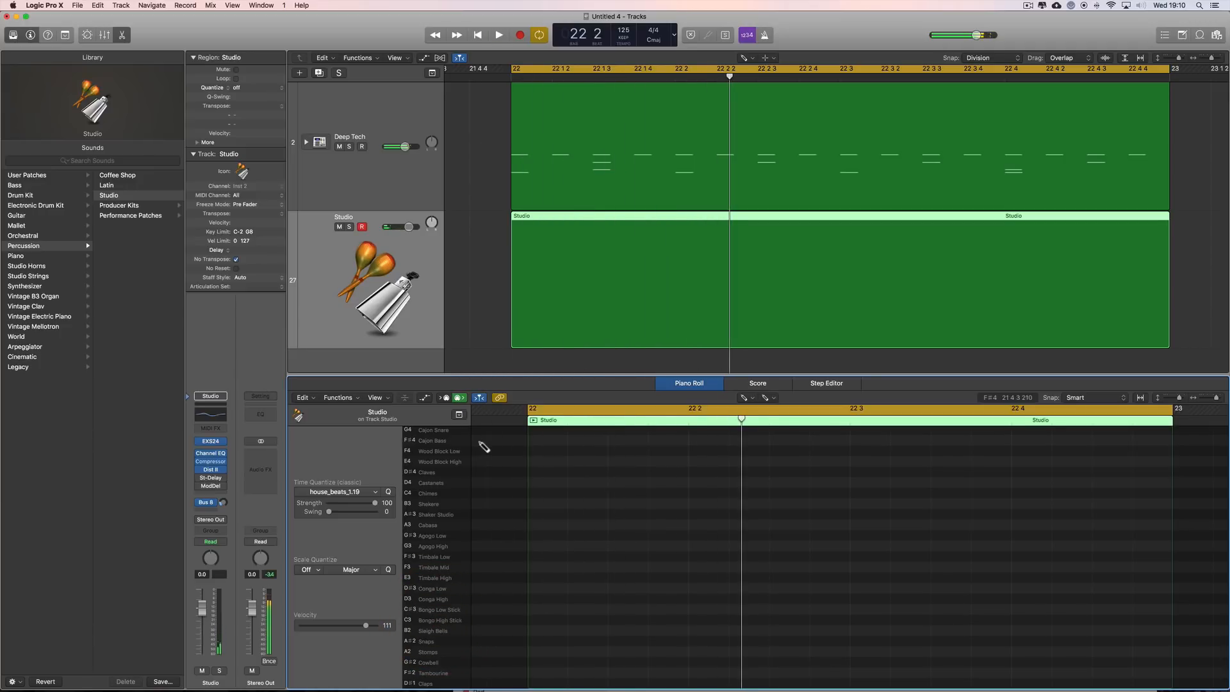
pyautogui.click(440, 614)
# Try the Latin percussion patch, replace it with the Coffee Shop patch, and audition the bongo sounds.
pyautogui.click(120, 185)
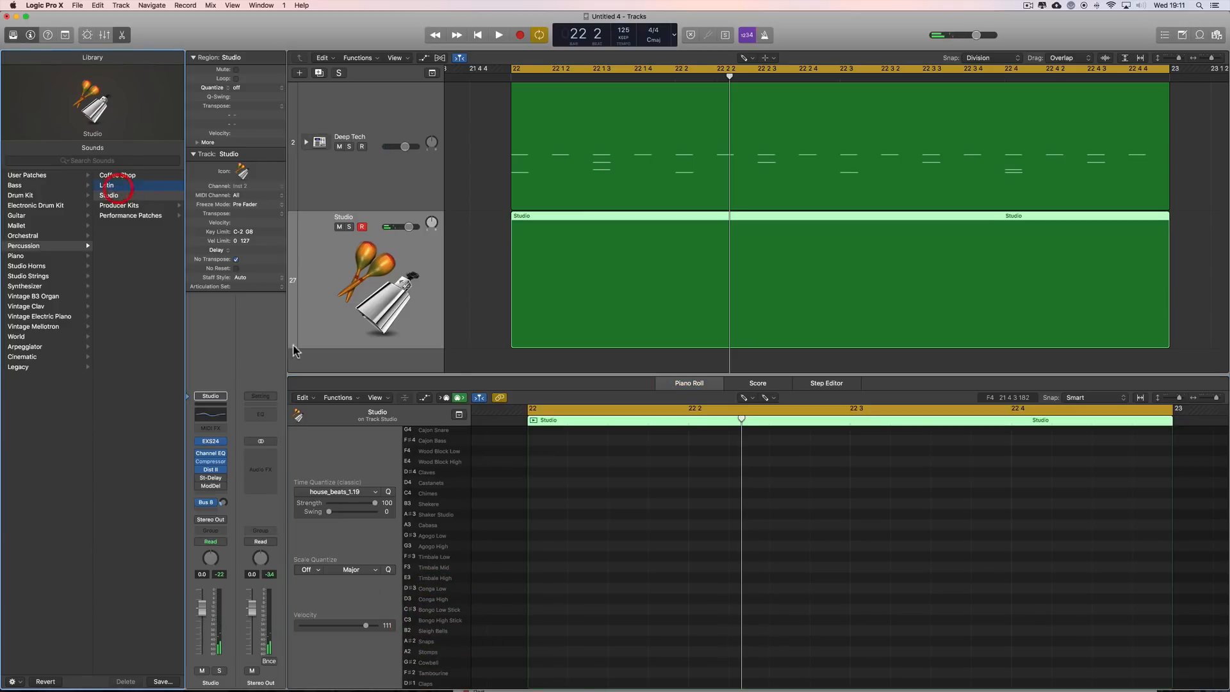
pyautogui.click(442, 621)
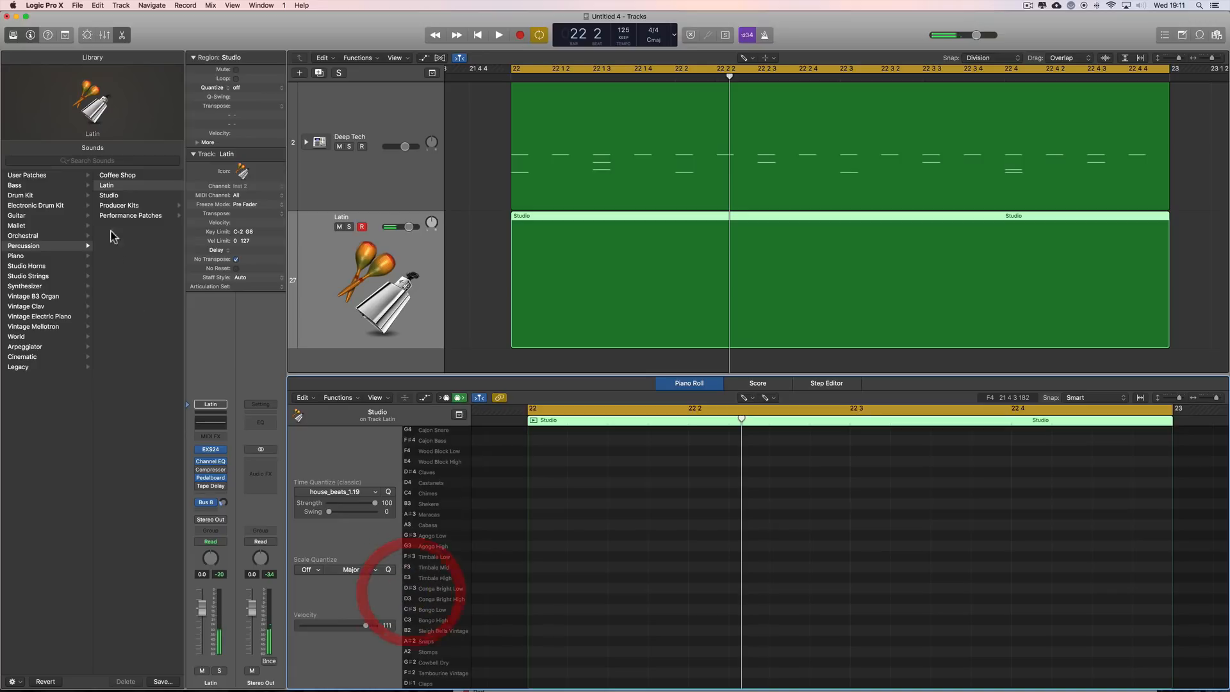
pyautogui.click(117, 177)
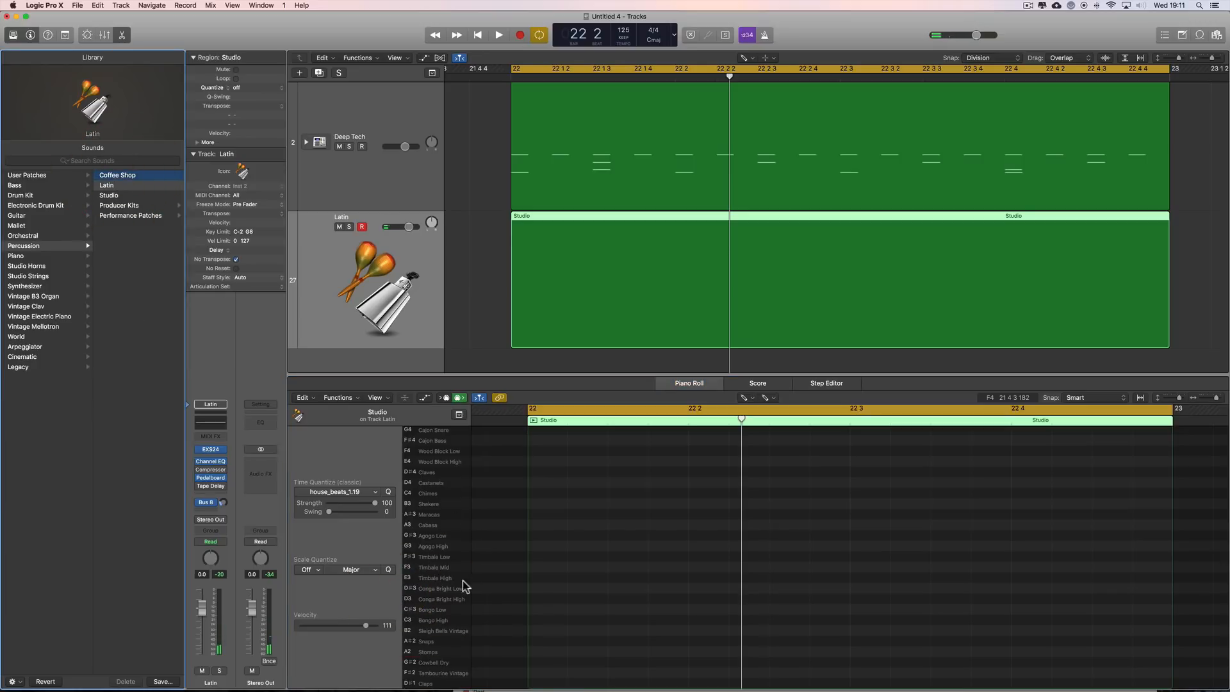
pyautogui.click(440, 612)
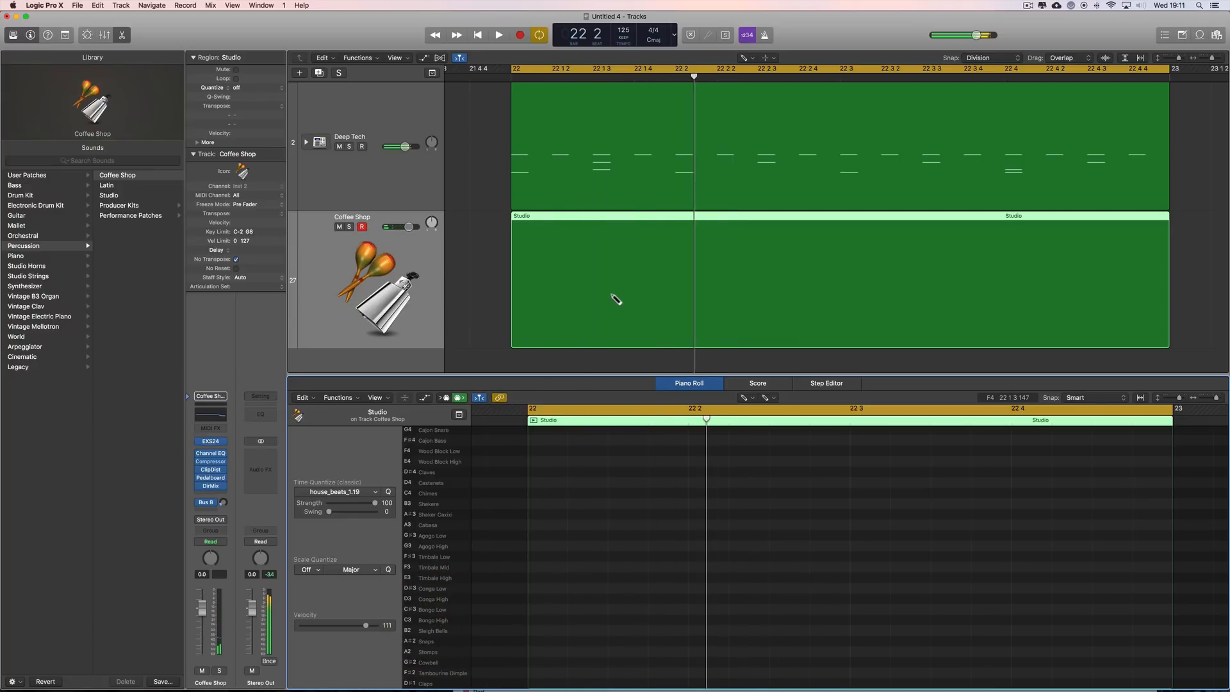
# Switch back to the Pointer tool in the Tracks area and place the playhead at 22 1 3.
pyautogui.rightClick(501, 264)
pyautogui.click(591, 255)
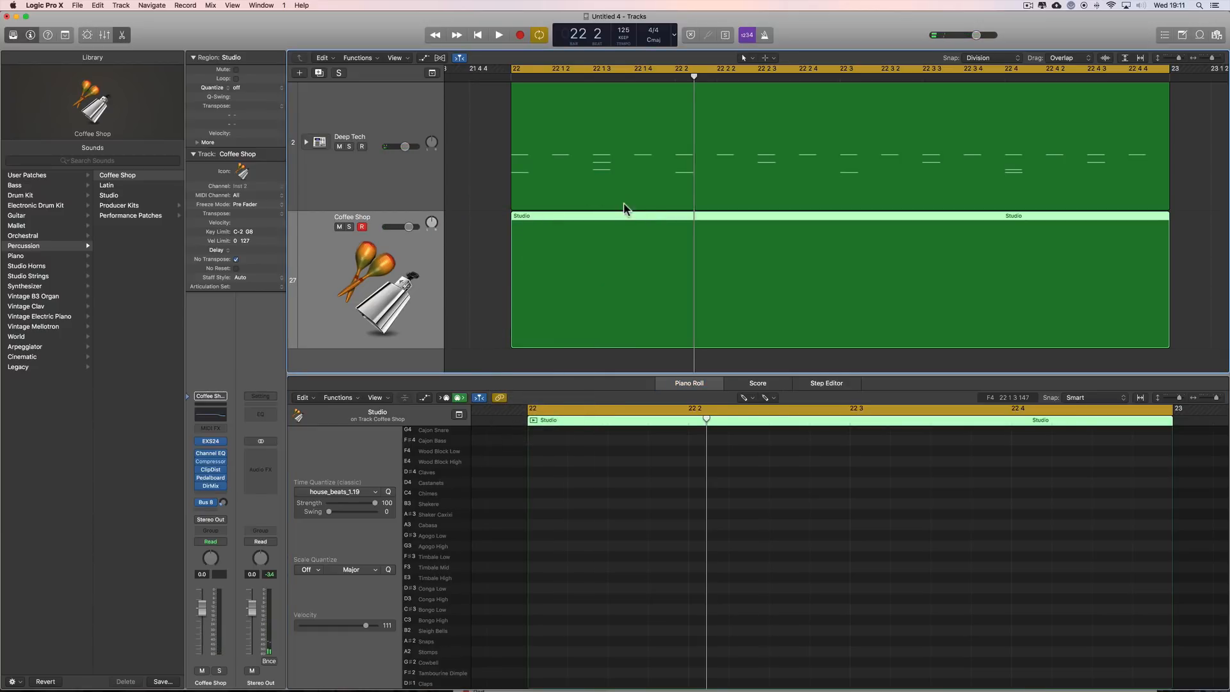
pyautogui.scroll(5, 624, 205)
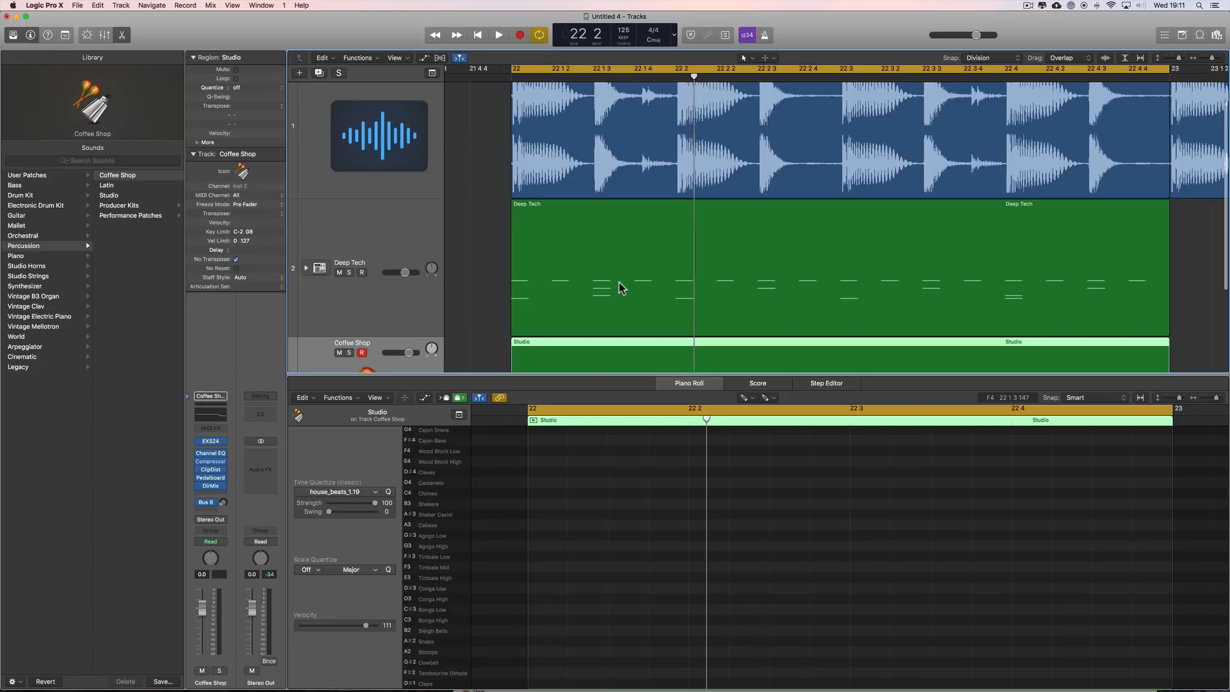
pyautogui.scroll(2, 640, 120)
pyautogui.click(593, 77)
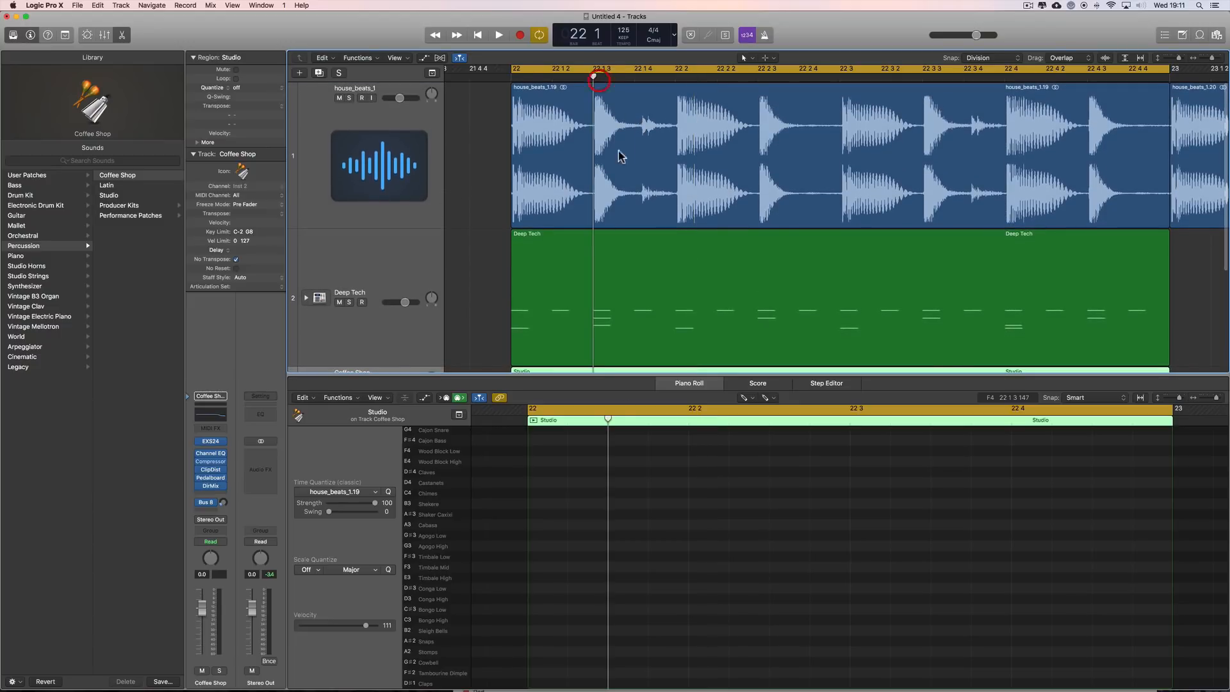
# Audition the bongos, and add Bongo High notes at 22 1 3 and 22 2 and a Conga High note at 22 1 4.
pyautogui.click(442, 615)
pyautogui.click(445, 618)
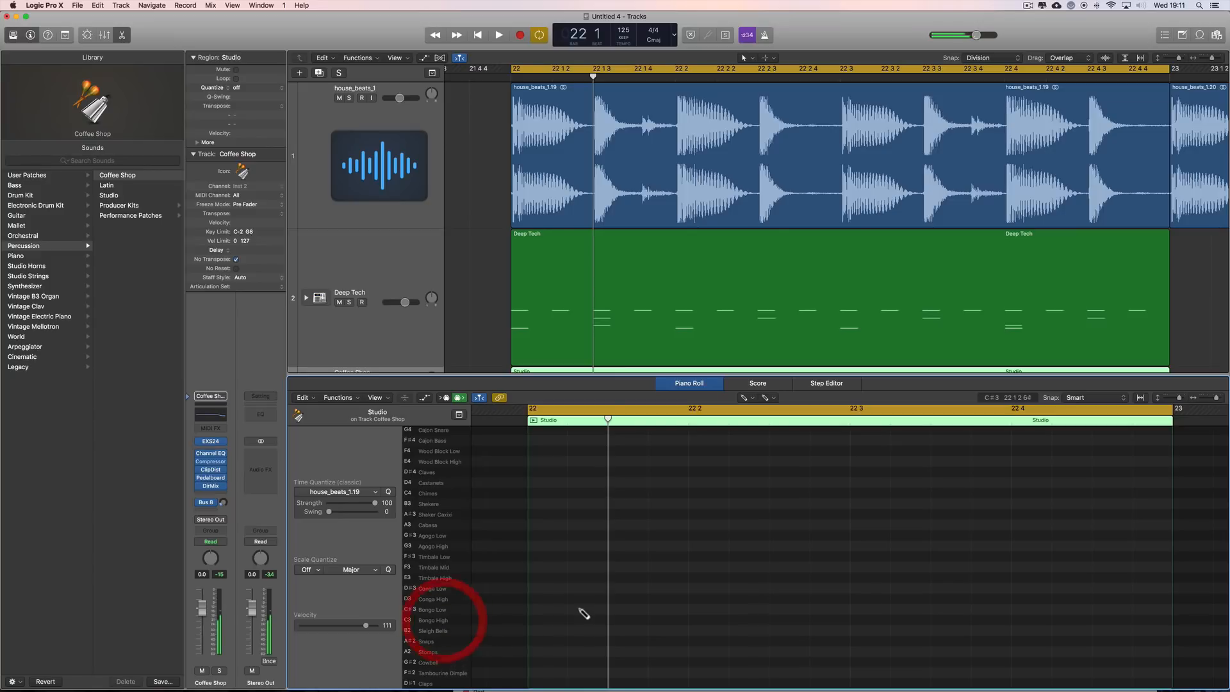
pyautogui.click(440, 620)
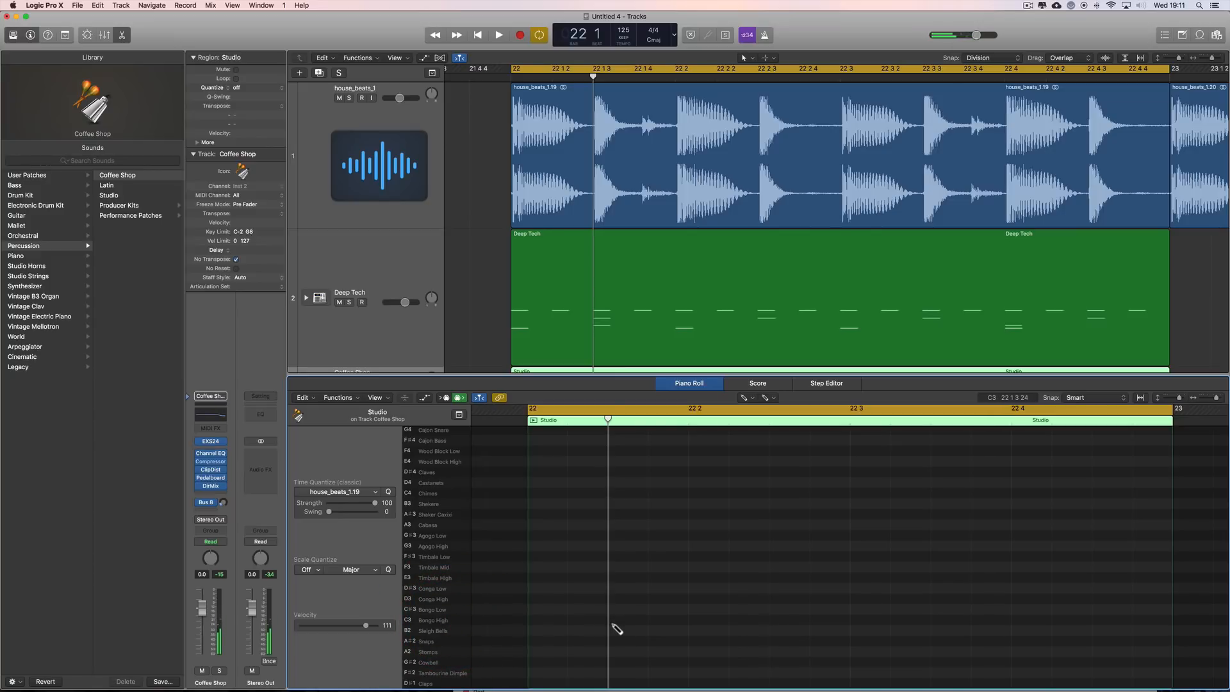
pyautogui.click(612, 622)
pyautogui.press('space')
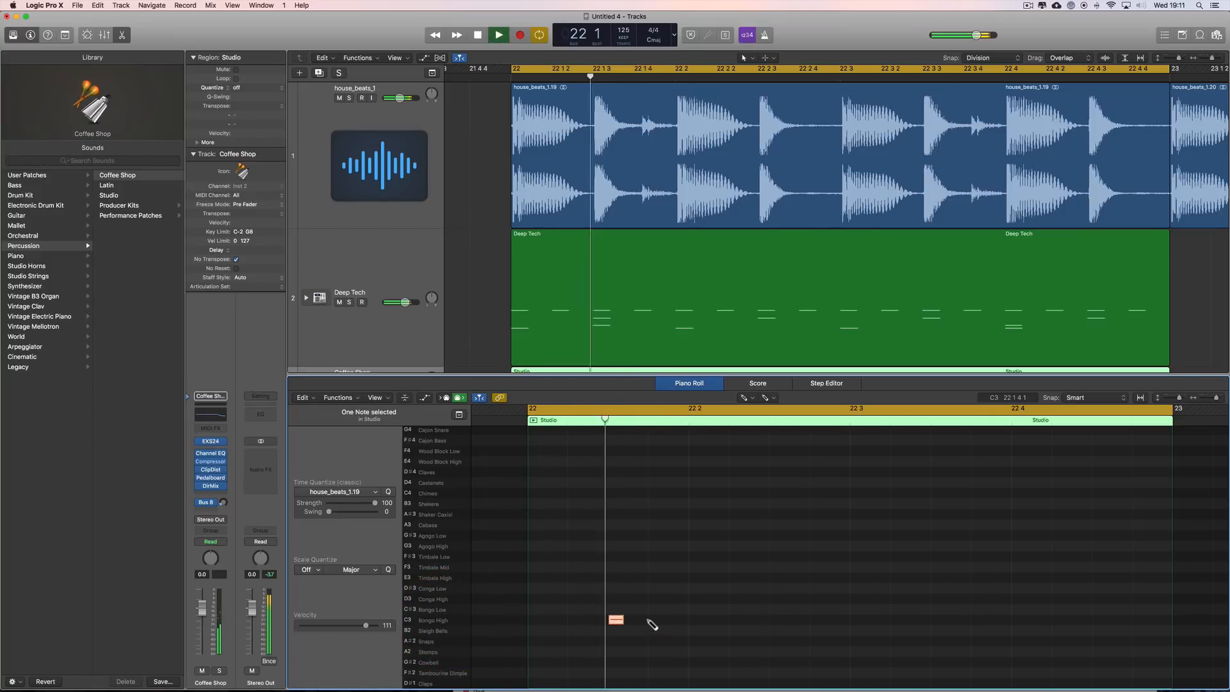
pyautogui.click(653, 600)
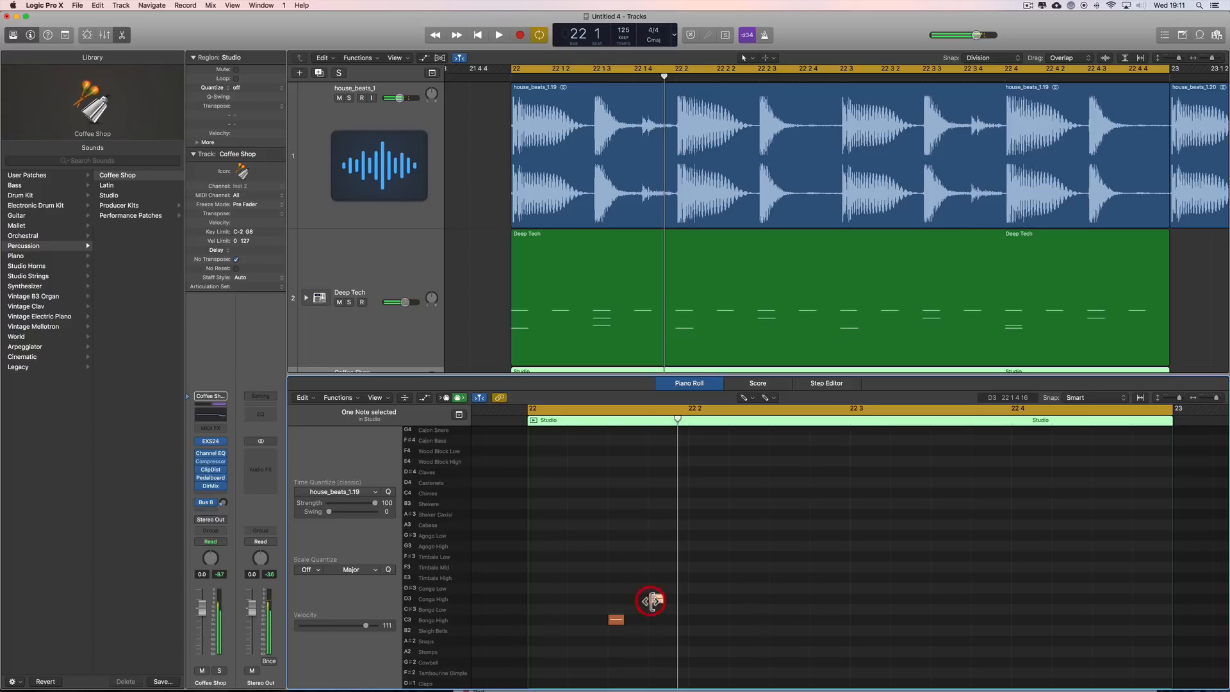
pyautogui.click(695, 620)
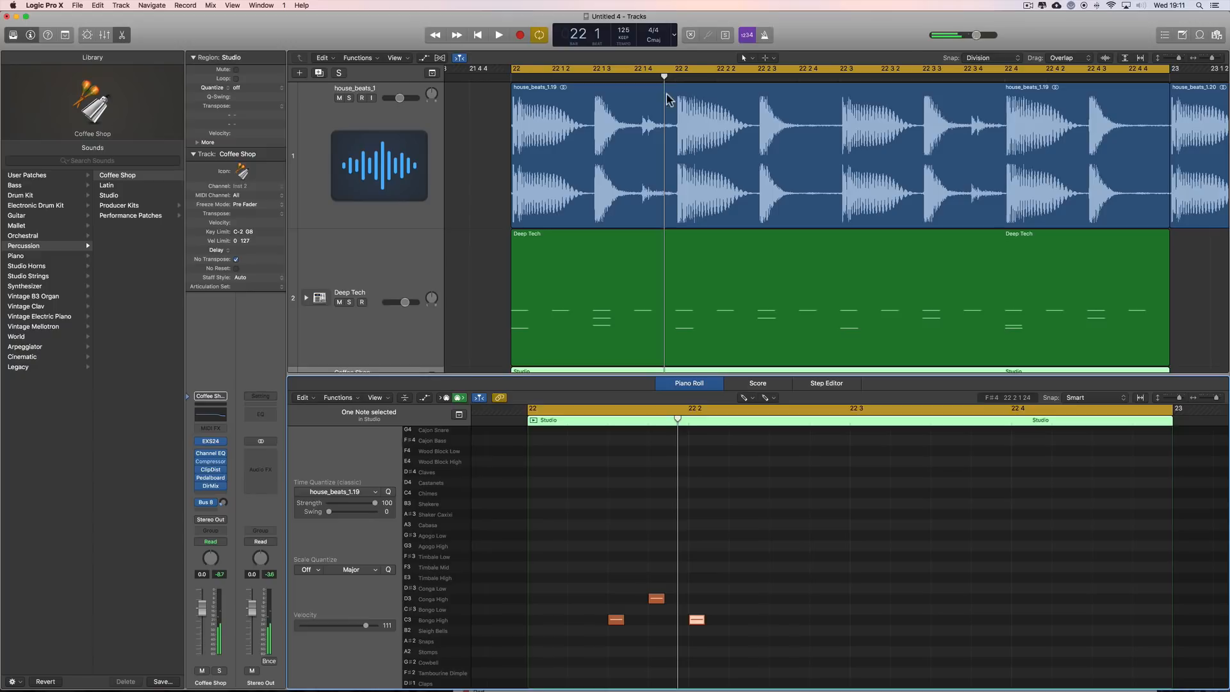
# Zoom in on the loop's waveform around 22 1 4 and play it with the new bongo and conga notes.
pyautogui.moveTo(676, 78); pyautogui.dragTo(641, 79)
pyautogui.click(1218, 58)
pyautogui.doubleClick(641, 78)
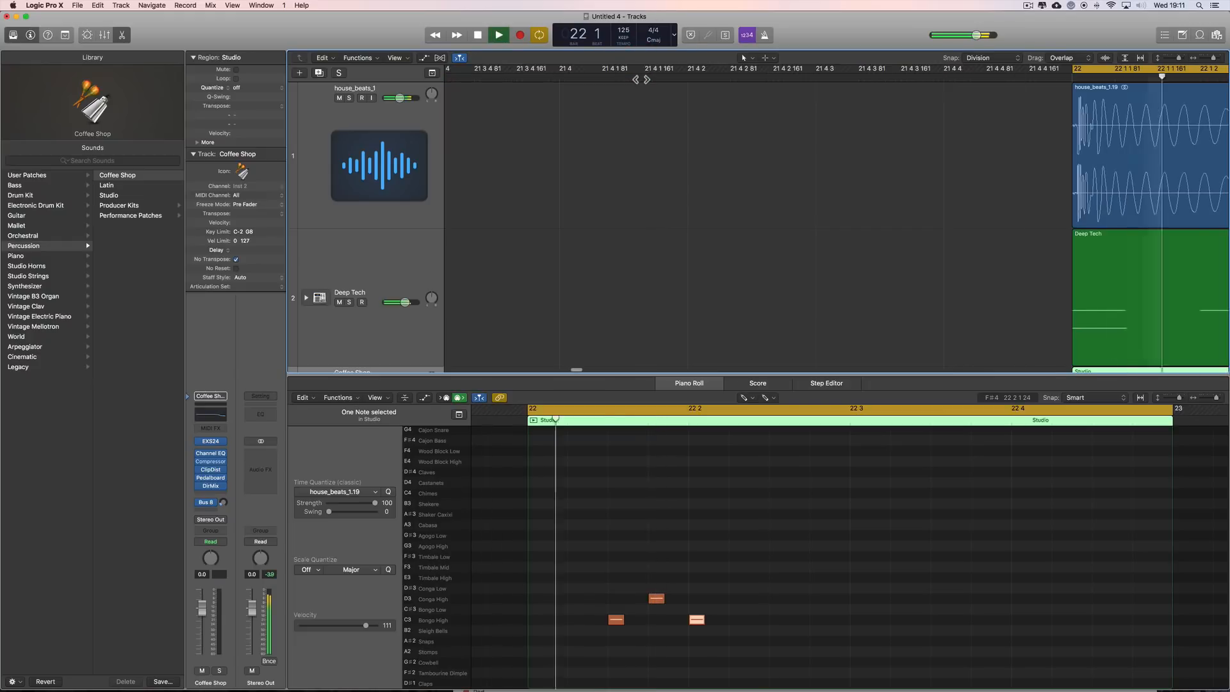
pyautogui.press('space')
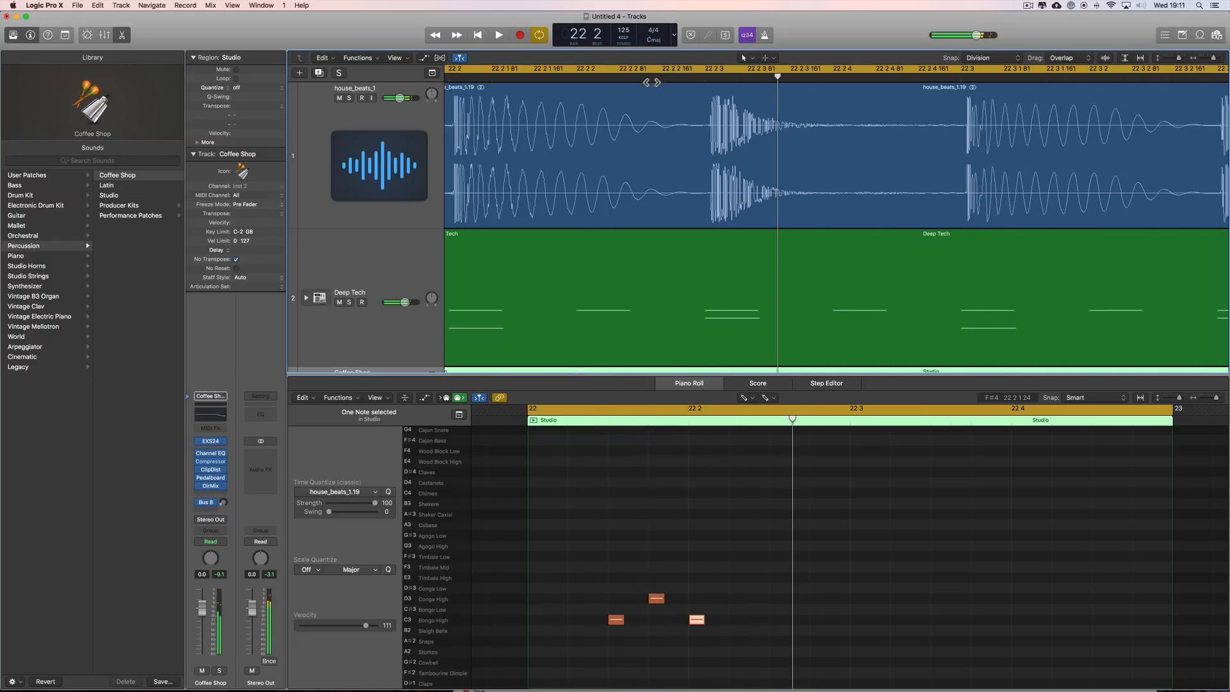
# Hide the Library and zoom the Tracks area out to fit all of bar 22.
pyautogui.click(1200, 58)
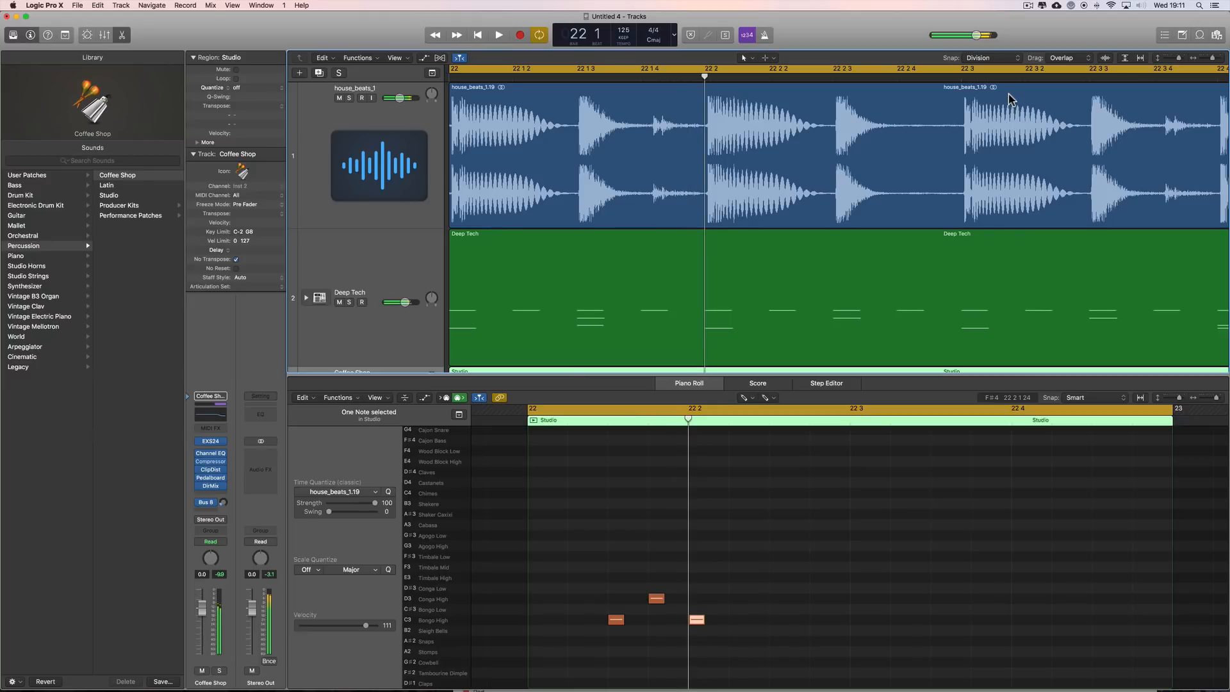
pyautogui.click(12, 36)
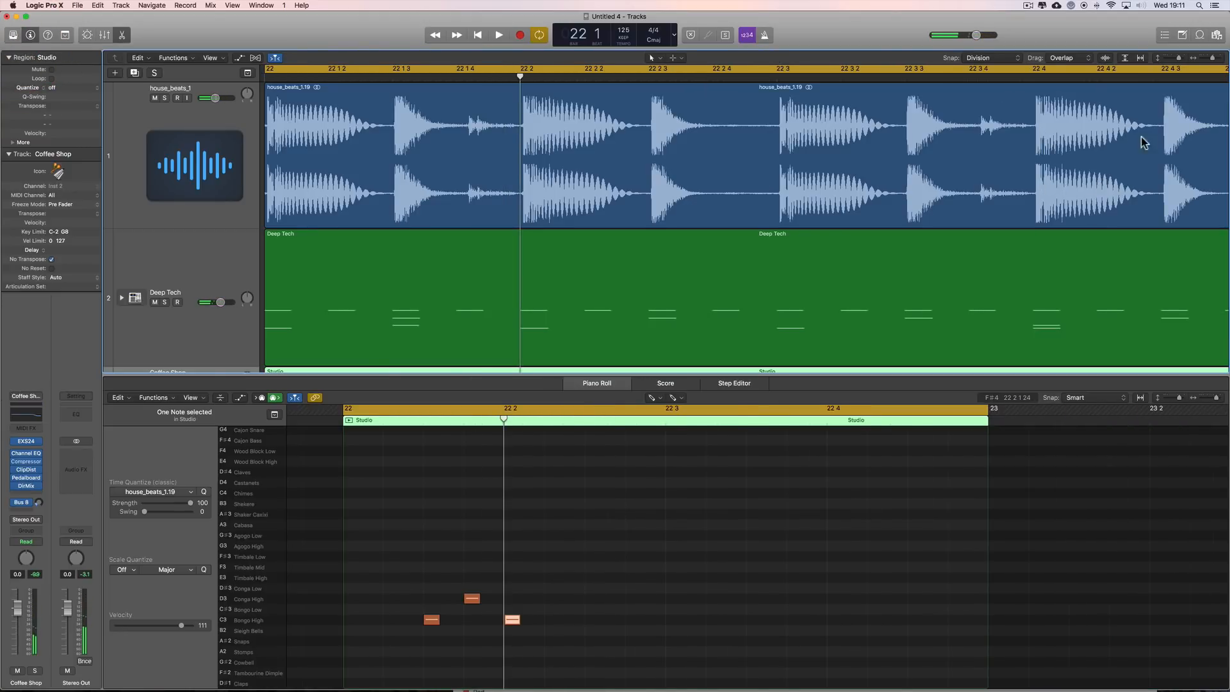
pyautogui.click(1204, 58)
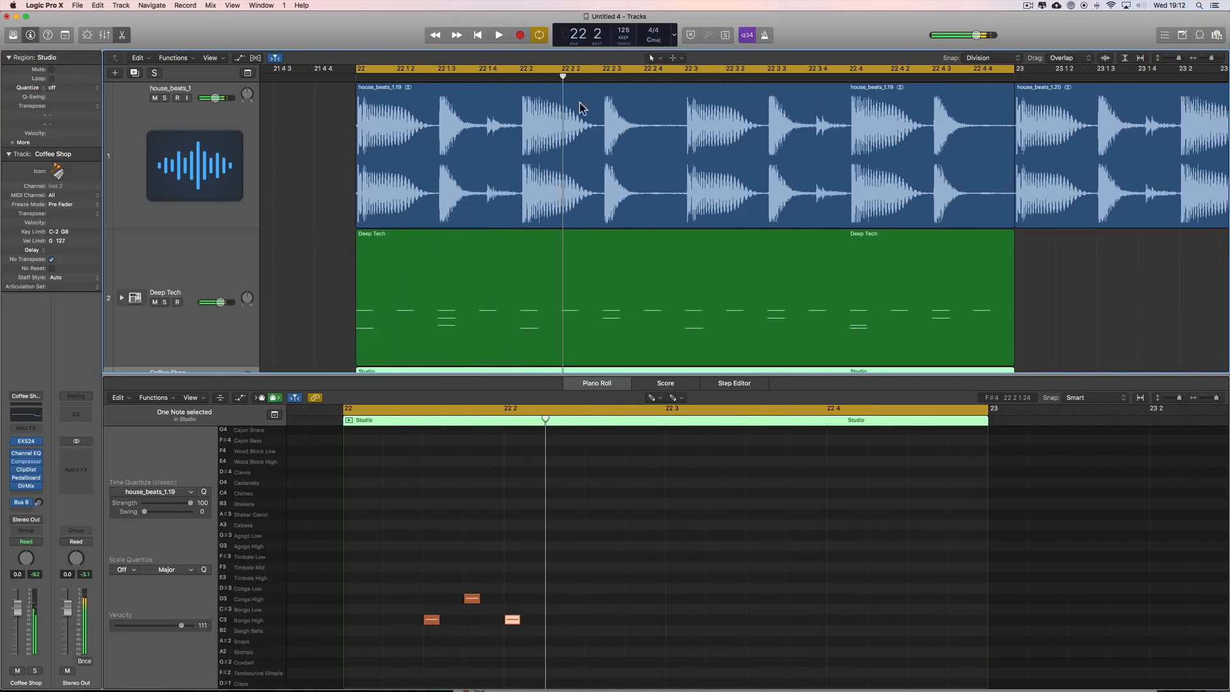
# Place the playhead at 22 1 4, quantize the Conga High note there to house_beats_1.19, and play the loop.
pyautogui.click(491, 80)
pyautogui.moveTo(490, 80); pyautogui.dragTo(489, 80)
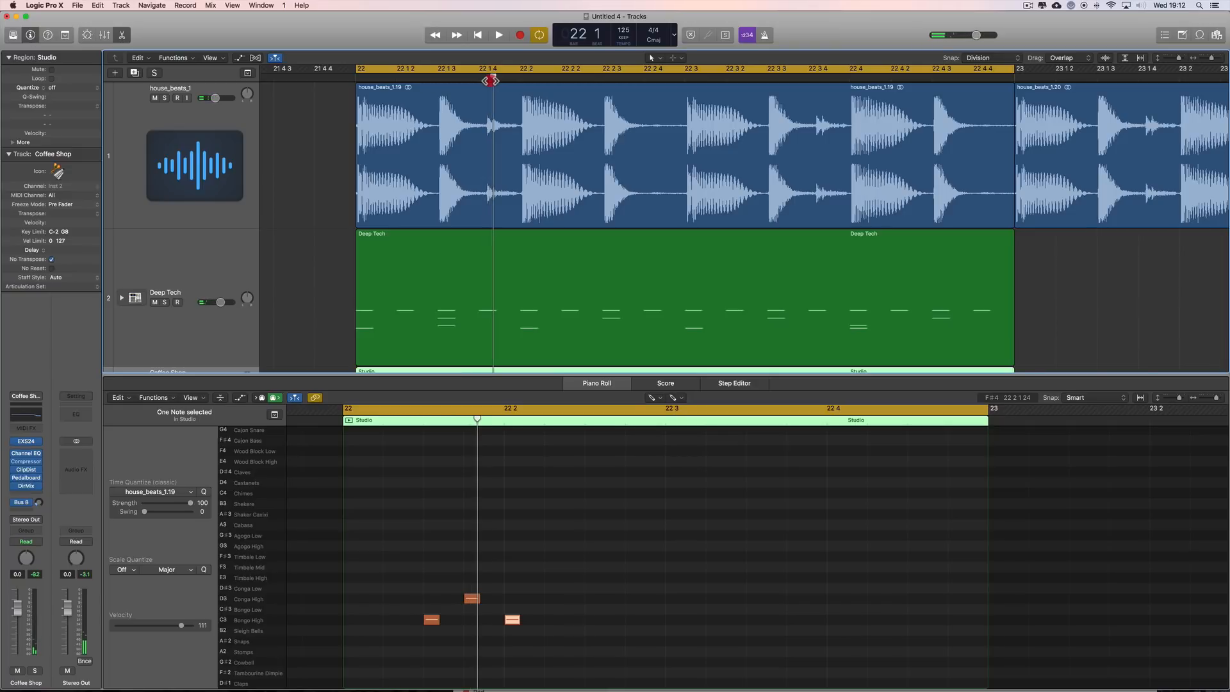
pyautogui.click(472, 600)
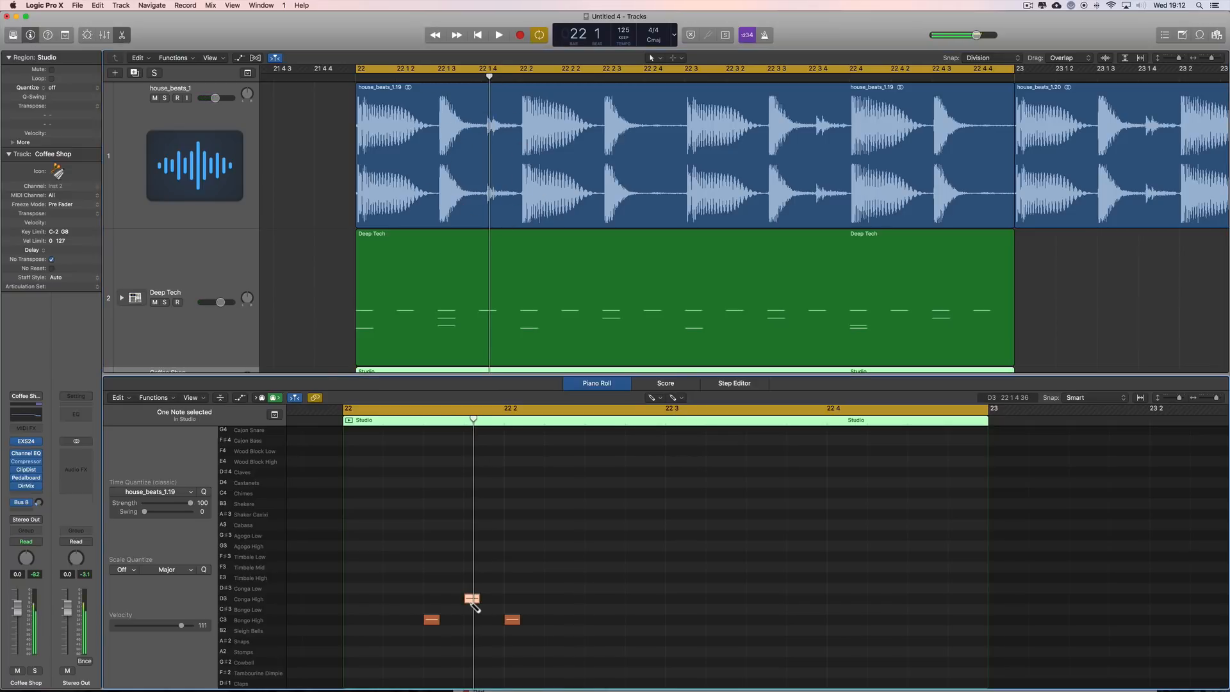
pyautogui.click(203, 493)
pyautogui.press('space')
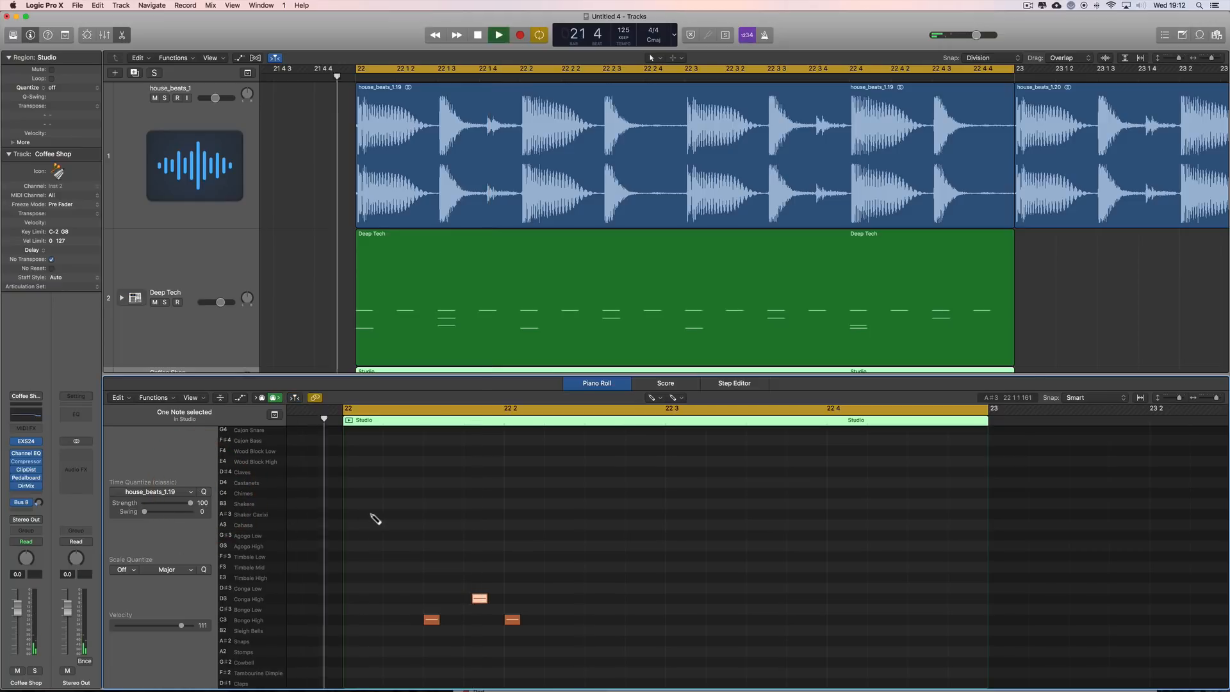
pyautogui.press('space')
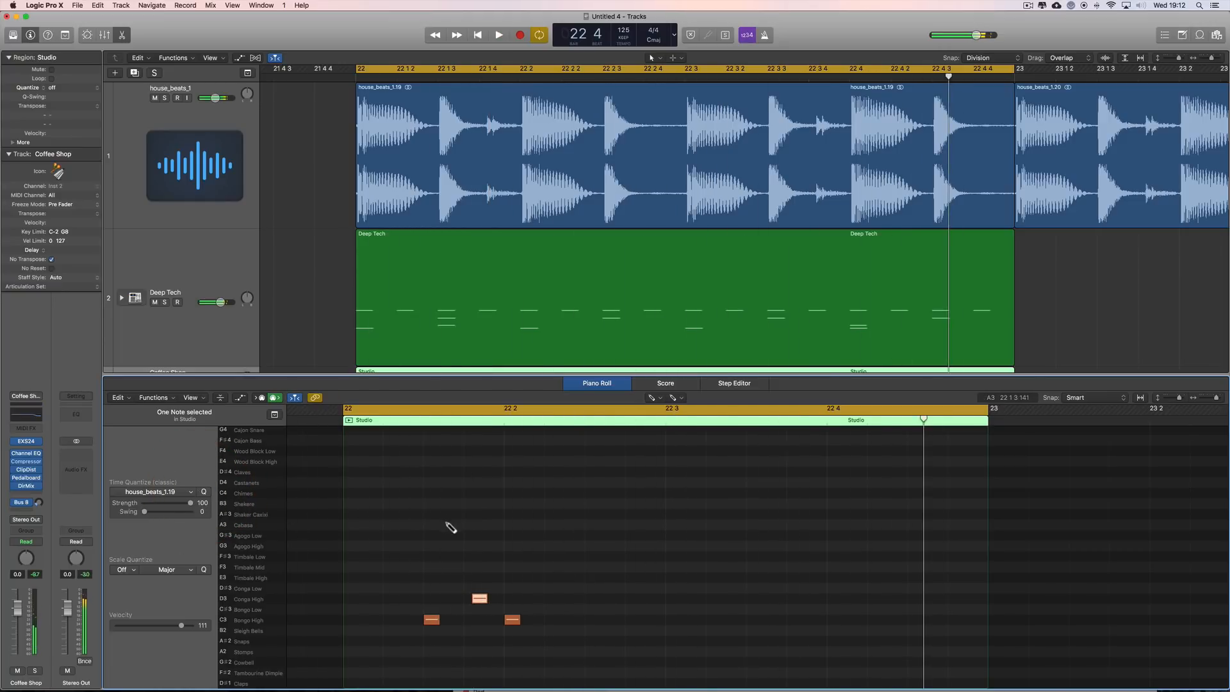
# Copy the three bongo and conga notes with the Pointer tool so the copies start at 22 3 4, and play the loop.
pyautogui.press('t')
pyautogui.press('t')
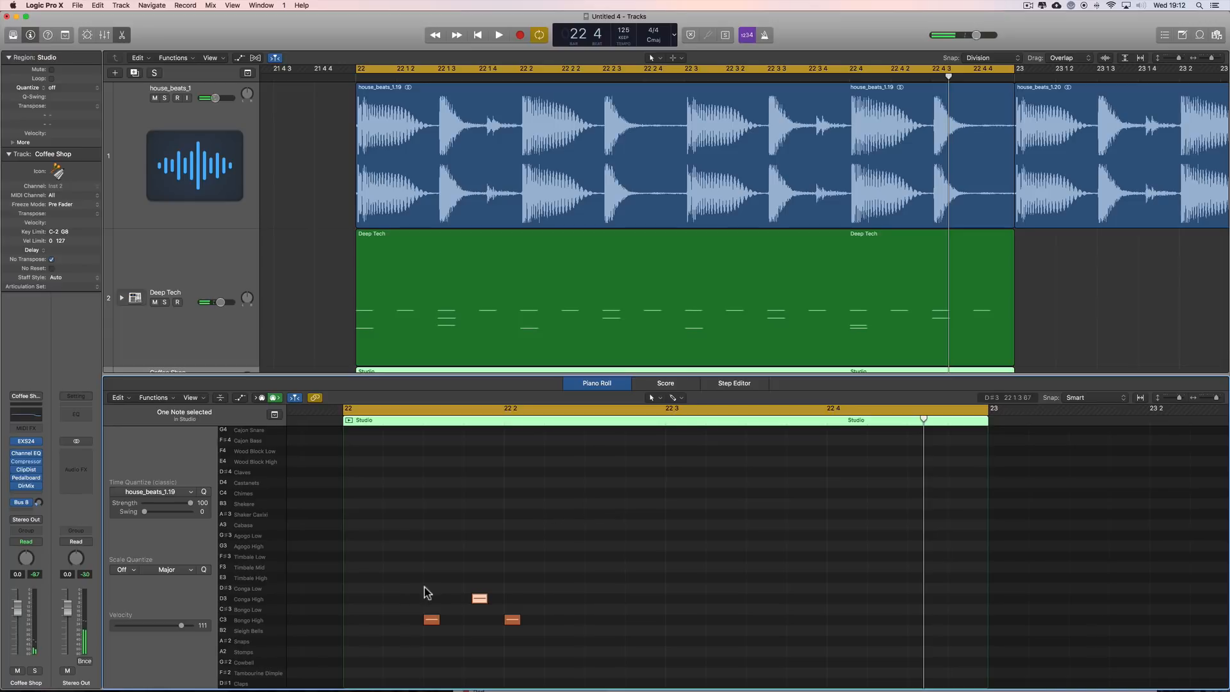
pyautogui.moveTo(394, 591); pyautogui.dragTo(557, 655)
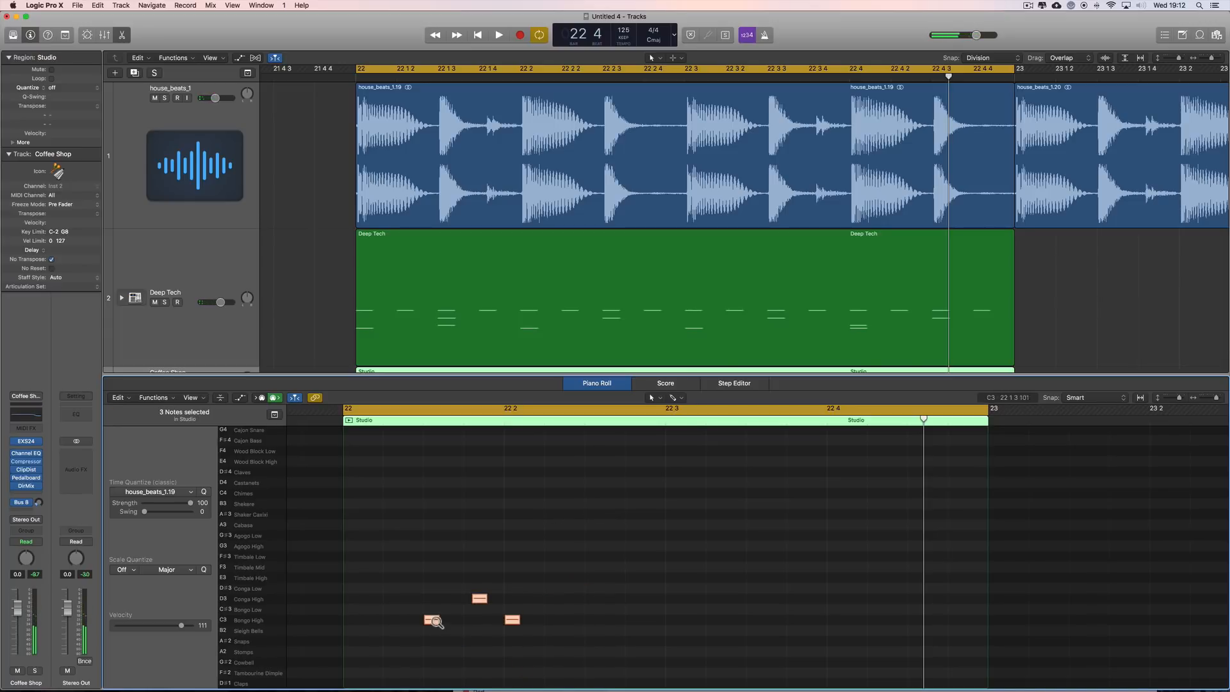
pyautogui.moveTo(434, 625); pyautogui.dragTo(796, 625)
pyautogui.press('space')
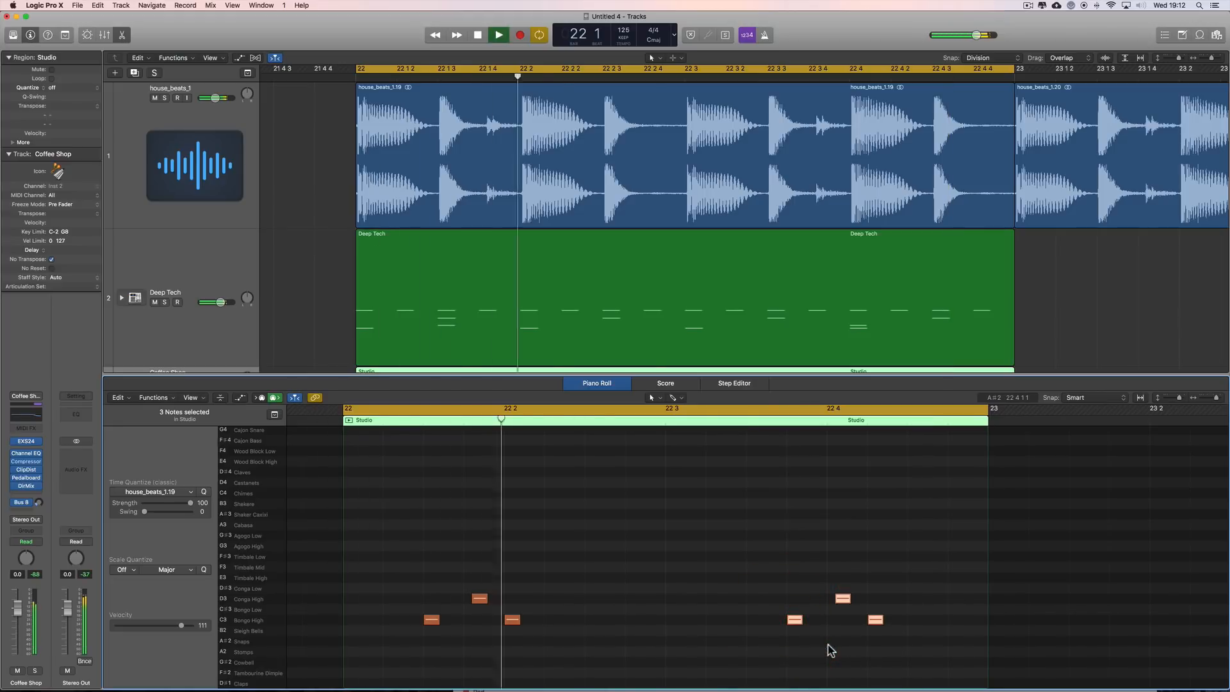
pyautogui.press('space')
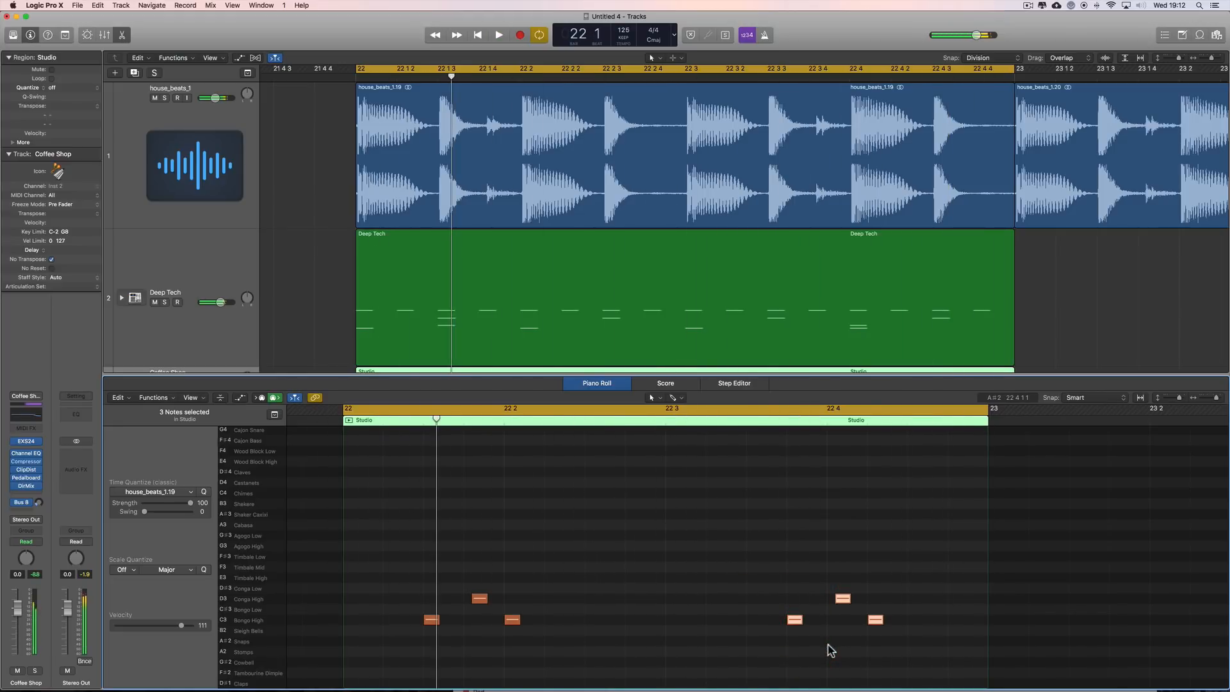
pyautogui.press('space')
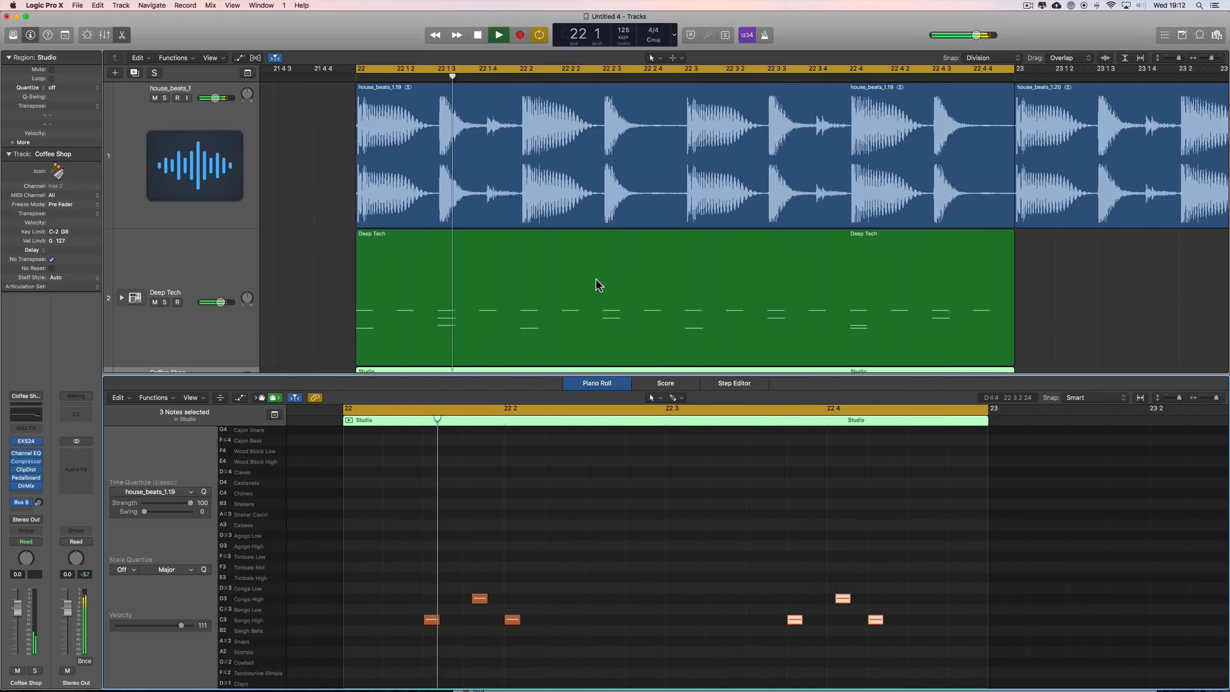
pyautogui.press('space')
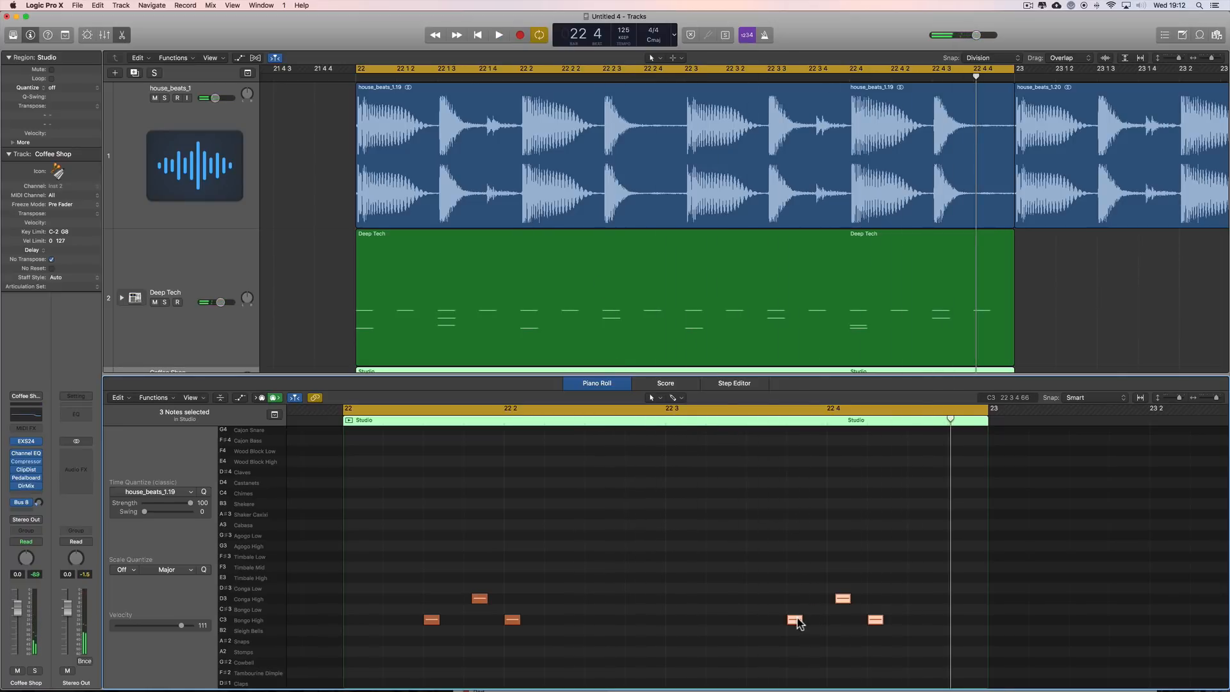
# Move the copied bongo and conga notes one sixteenth earlier to start at 22 3 3, and play the loop.
pyautogui.moveTo(798, 624); pyautogui.dragTo(754, 626)
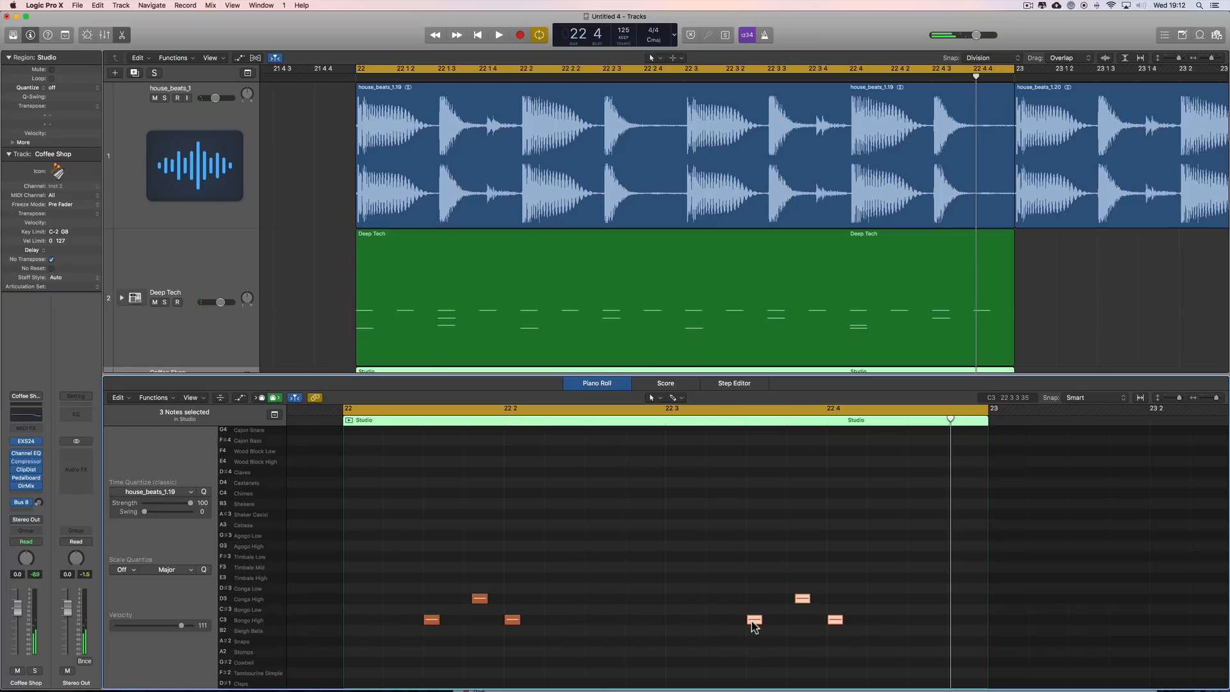
pyautogui.press('space')
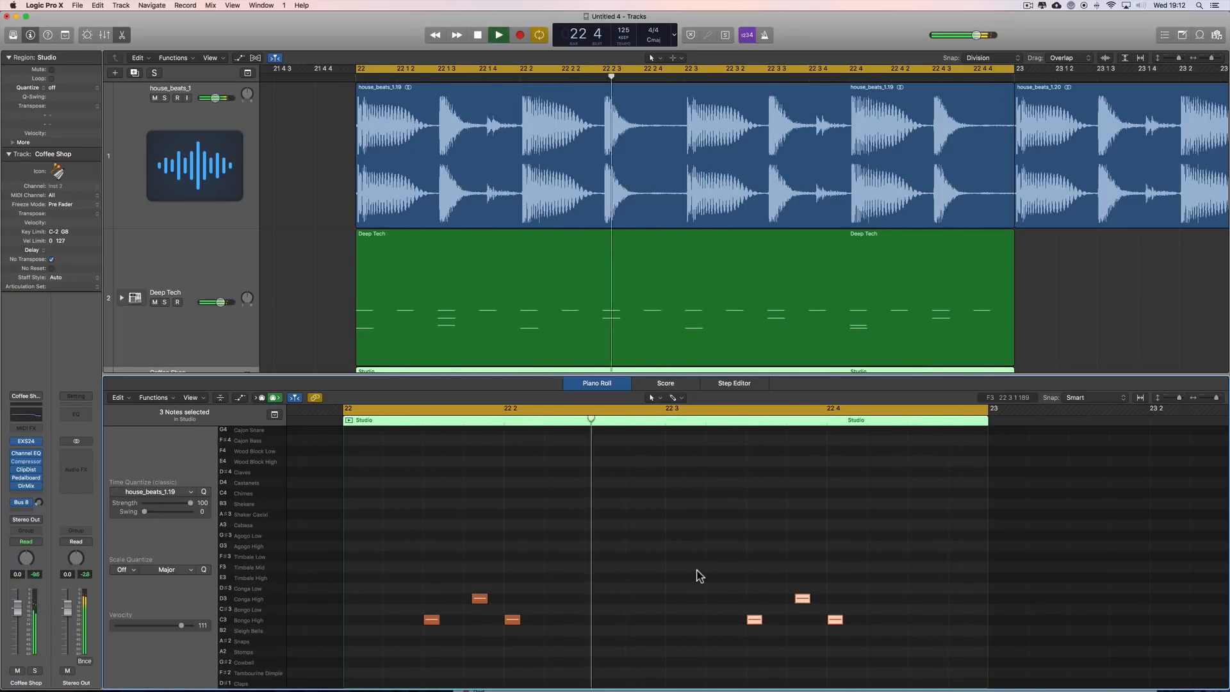
pyautogui.press('space')
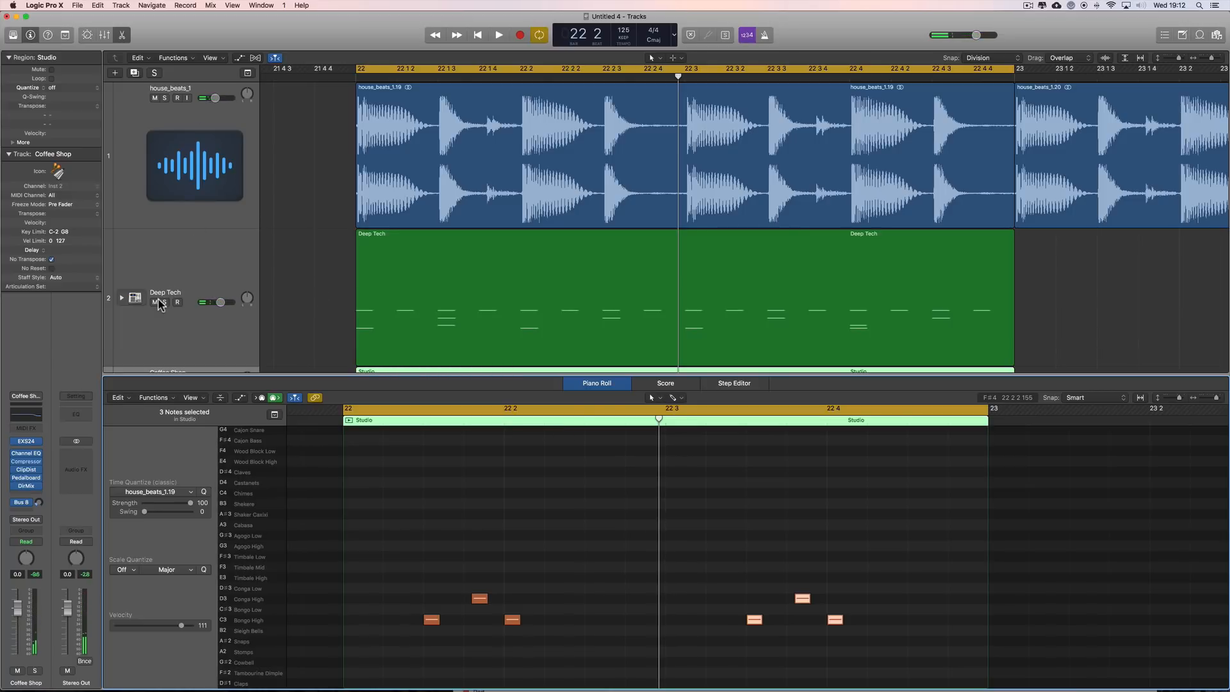
# Try a lower volume on the Deep Tech track during playback, and raise it slightly above its original level.
pyautogui.moveTo(213, 307); pyautogui.dragTo(188, 303)
pyautogui.press('space')
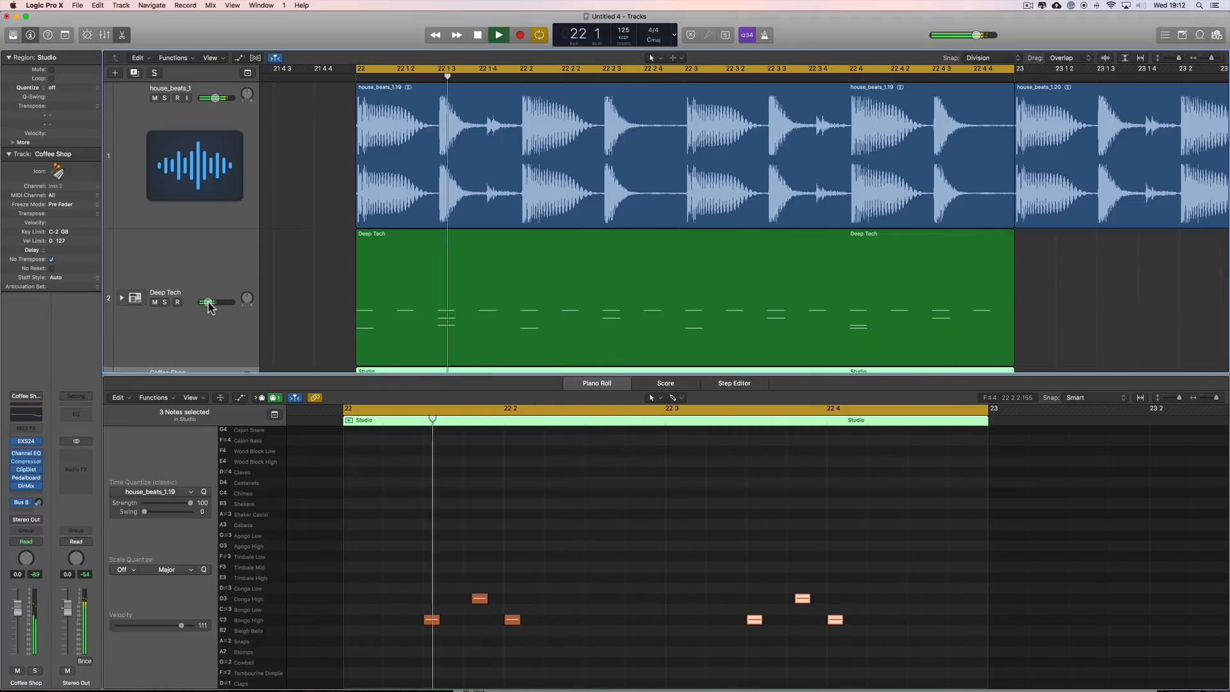
pyautogui.moveTo(209, 306); pyautogui.dragTo(269, 305)
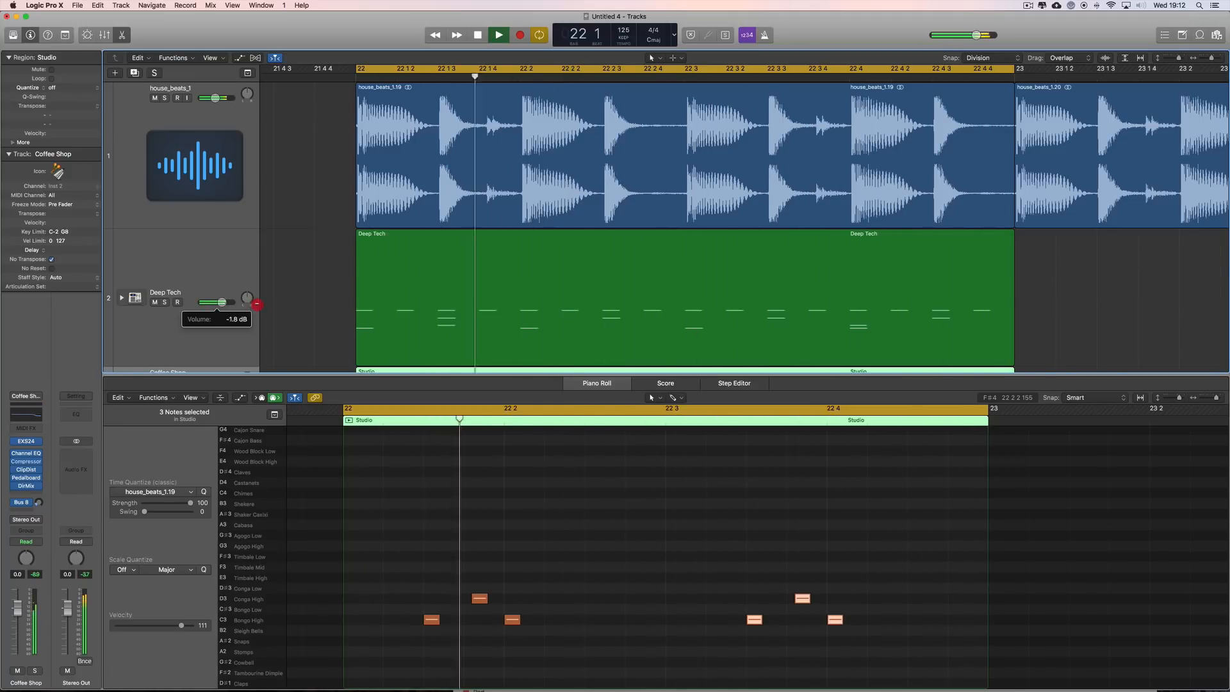
# Stop playback and set the velocity of all sixteen tambourine notes in the Deep Tech region to 60.
pyautogui.click(434, 280)
pyautogui.press('space')
pyautogui.moveTo(333, 471); pyautogui.dragTo(978, 513)
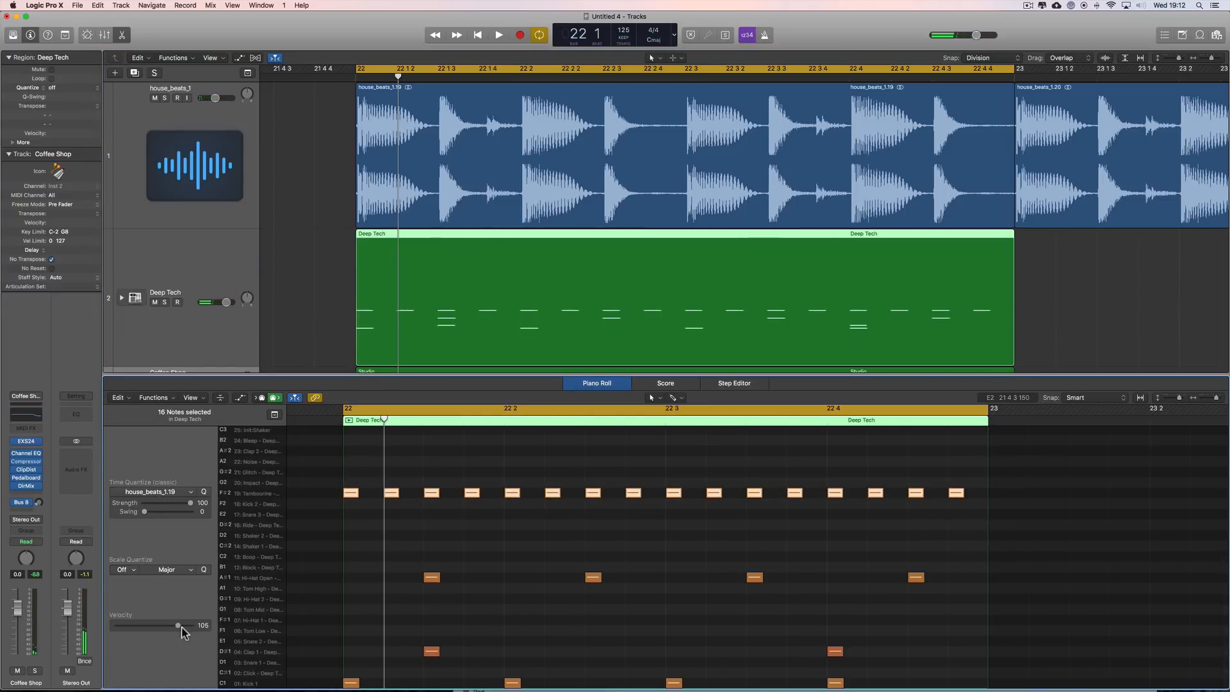
pyautogui.moveTo(173, 630); pyautogui.dragTo(148, 630)
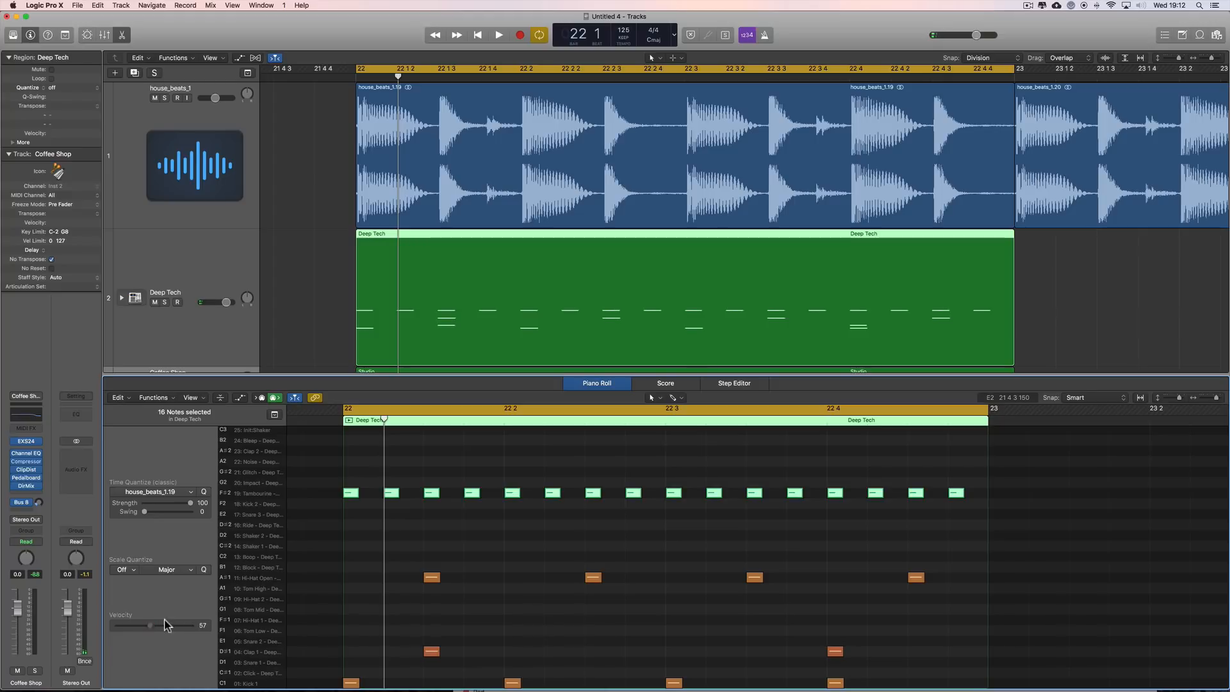
pyautogui.click(393, 446)
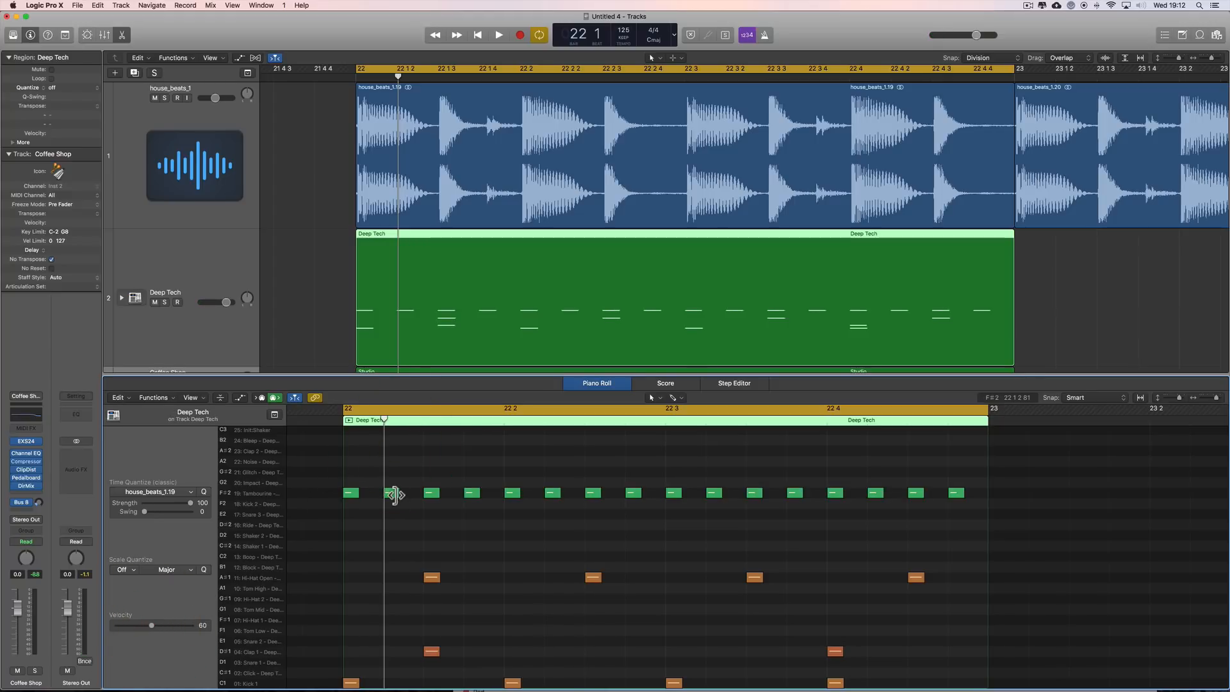
# Quantize the fourth-sixteenth tambourine note of every beat in bar 22 to house_beats_1.19.
pyautogui.click(472, 493)
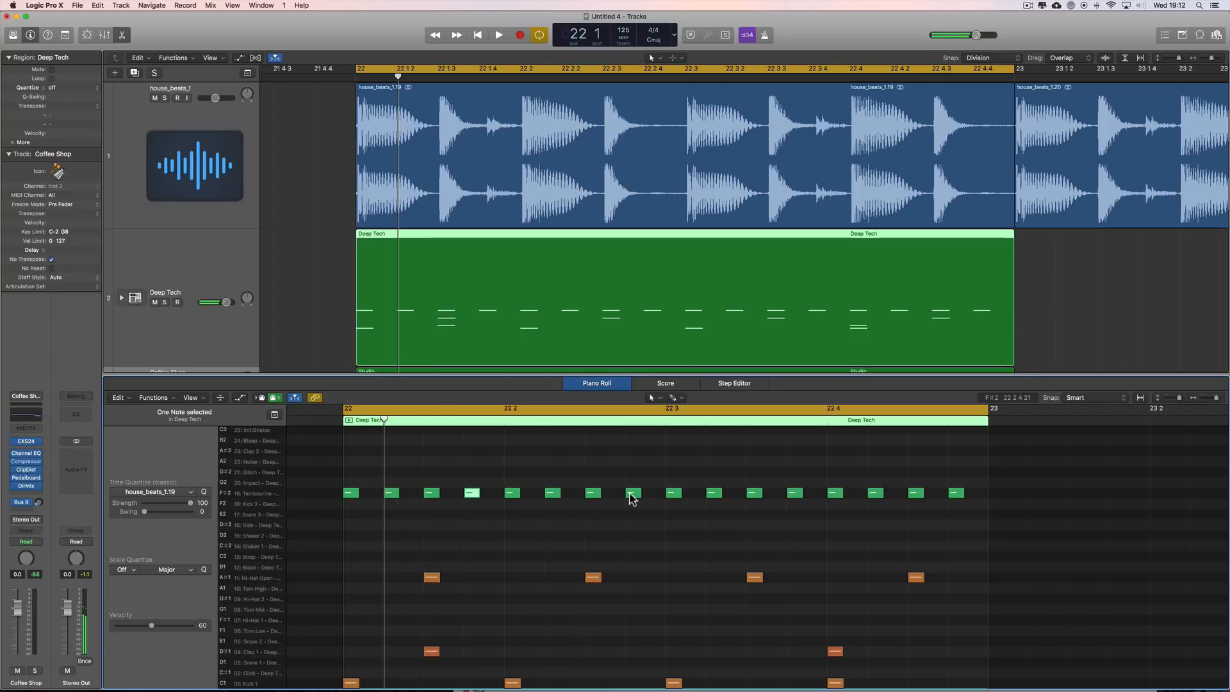
pyautogui.keyDown('shift'); pyautogui.click(632, 494); pyautogui.keyUp('shift')
pyautogui.keyDown('shift'); pyautogui.click(793, 493); pyautogui.keyUp('shift')
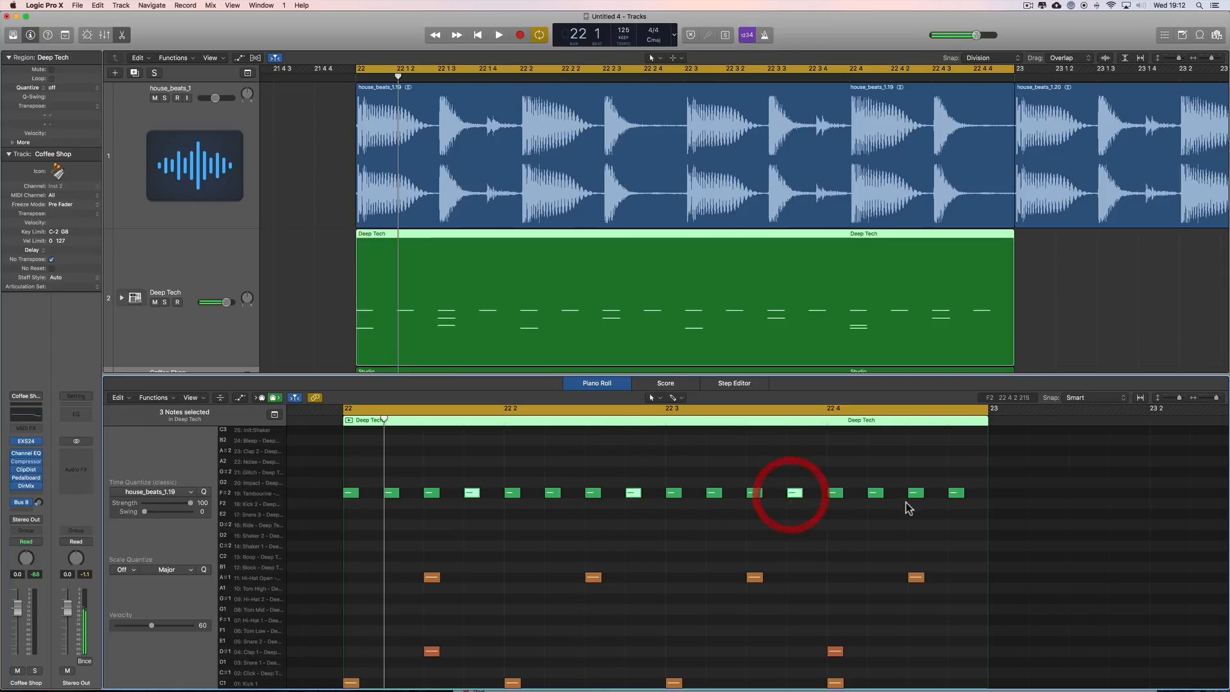
pyautogui.keyDown('shift'); pyautogui.click(955, 493); pyautogui.keyUp('shift')
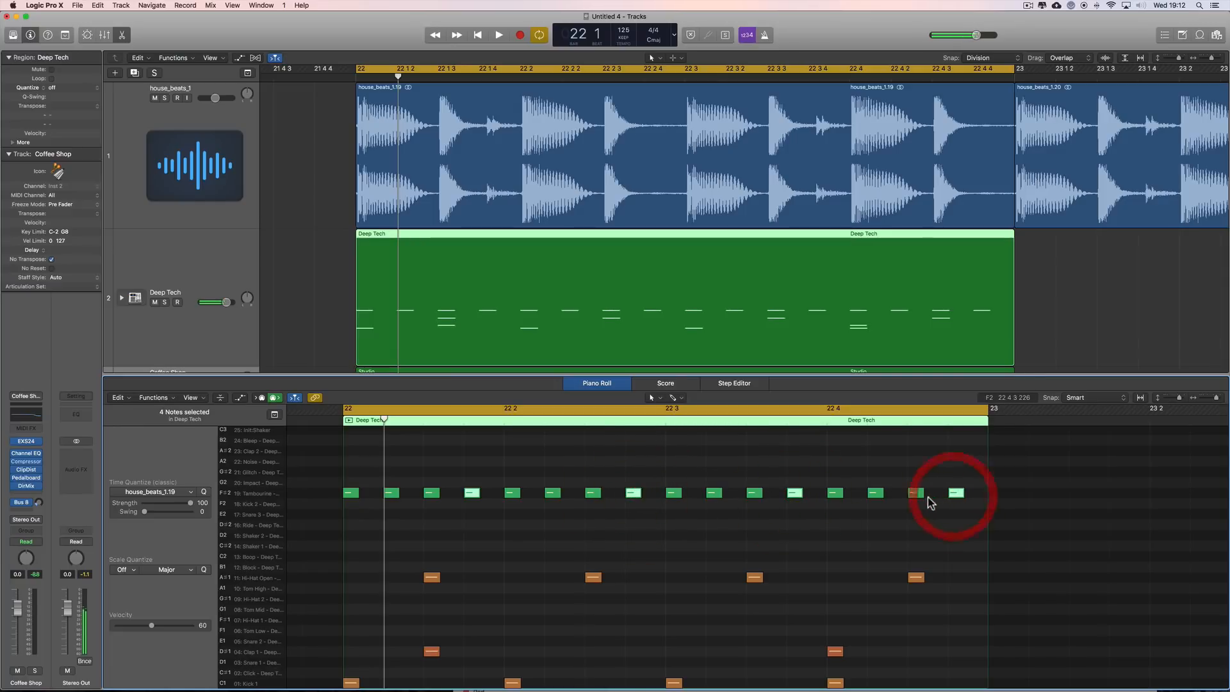
pyautogui.click(204, 492)
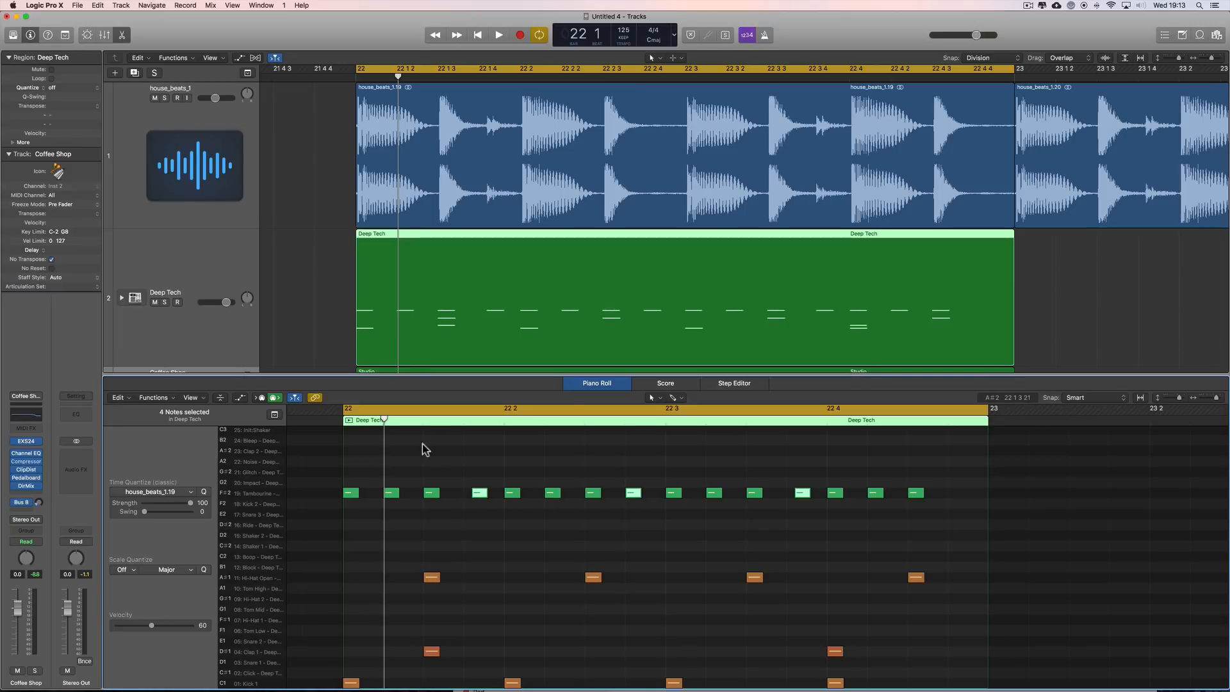
# Try quantizing the tambourine note at 22 1 2 to 1/16 Swing D.
pyautogui.moveTo(385, 420)
pyautogui.mouseDown()
pyautogui.moveTo(453, 422)
pyautogui.moveTo(383, 433)
pyautogui.mouseUp()
pyautogui.click(389, 493)
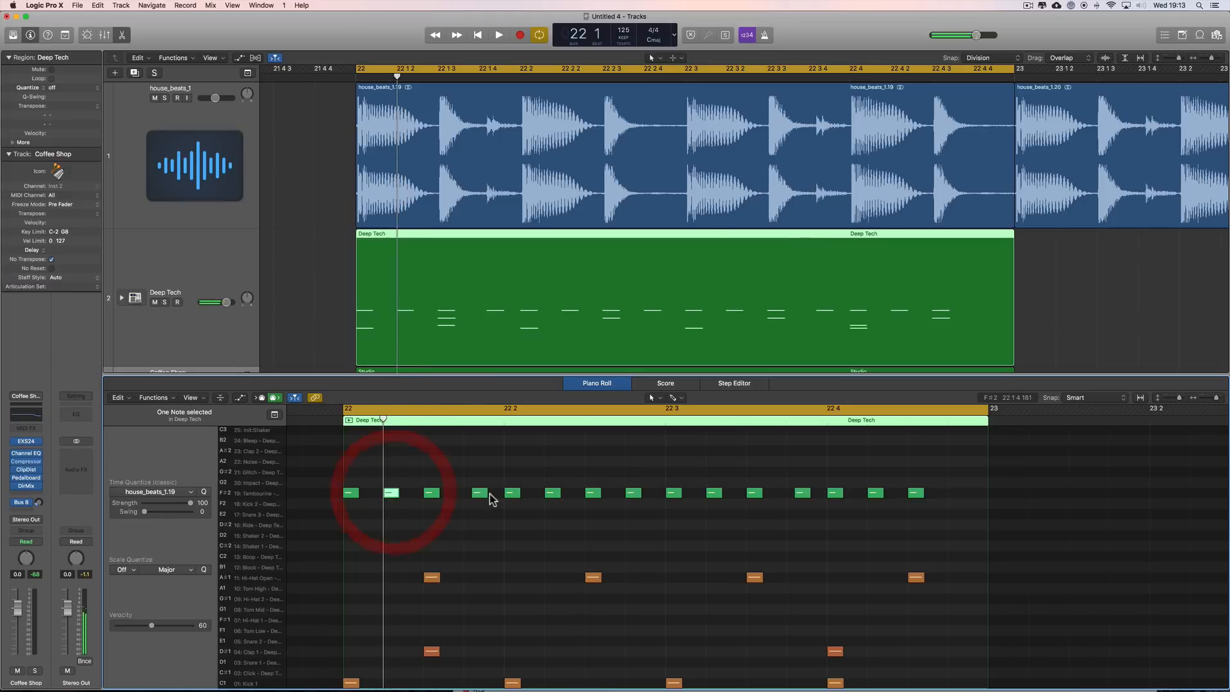
pyautogui.click(484, 494)
pyautogui.click(392, 493)
pyautogui.click(190, 492)
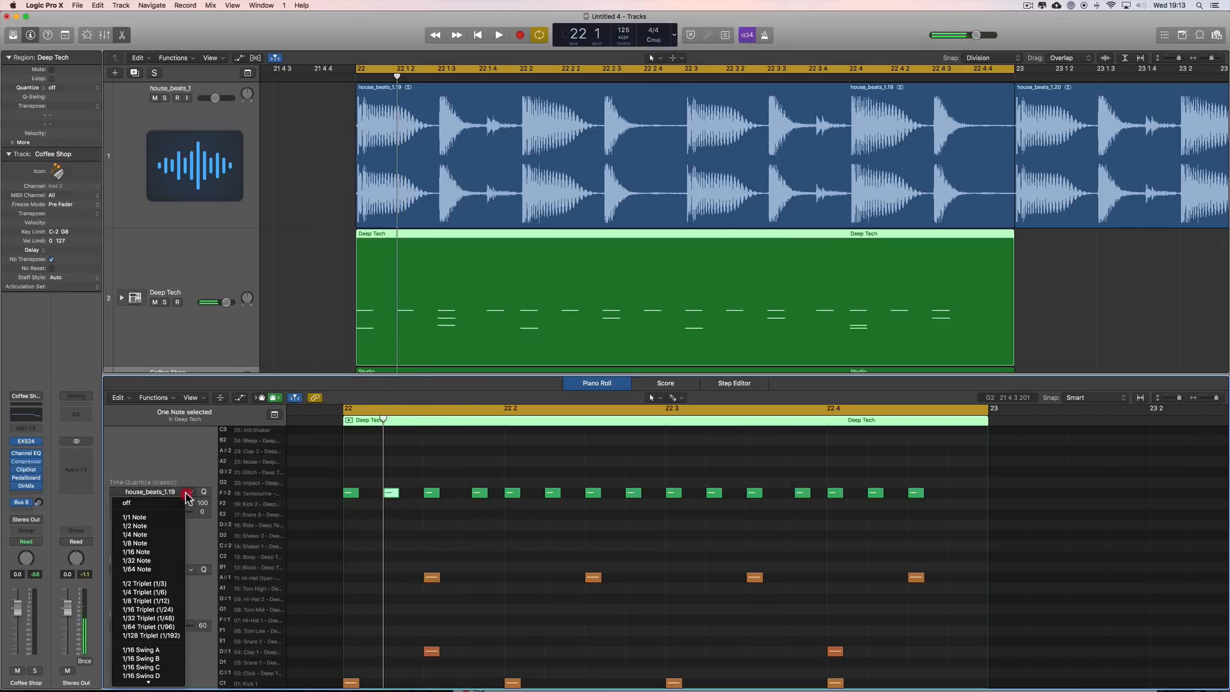
pyautogui.scroll(-5, 177, 522)
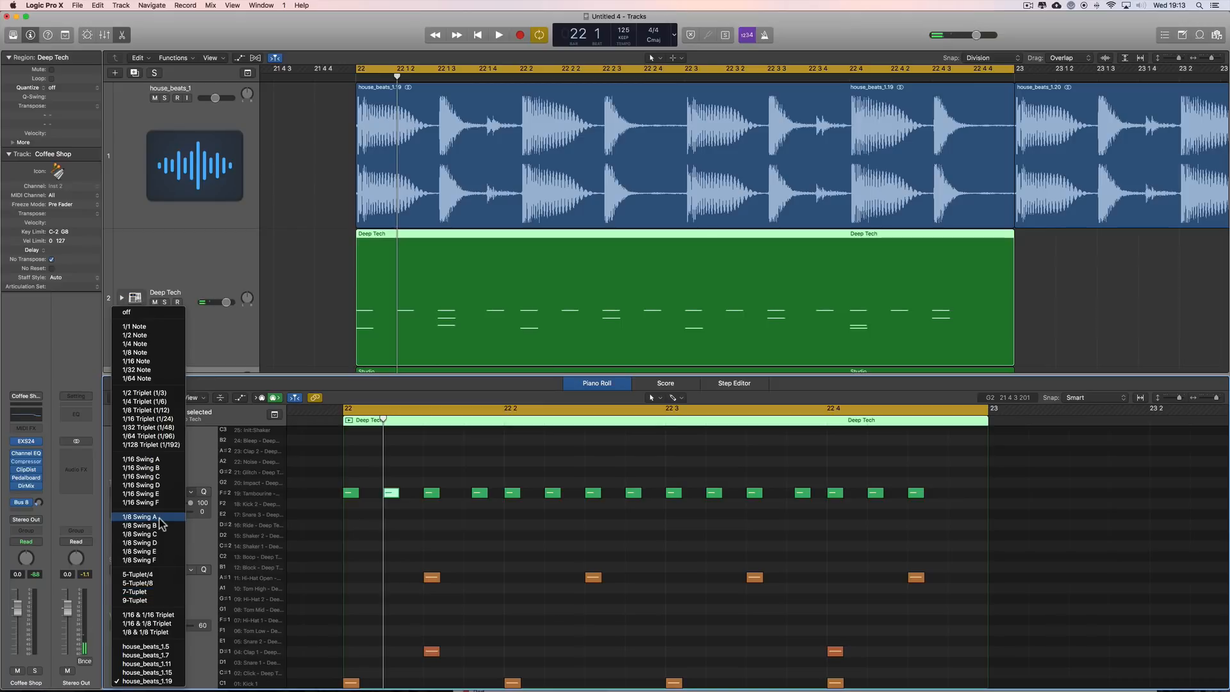
pyautogui.click(156, 486)
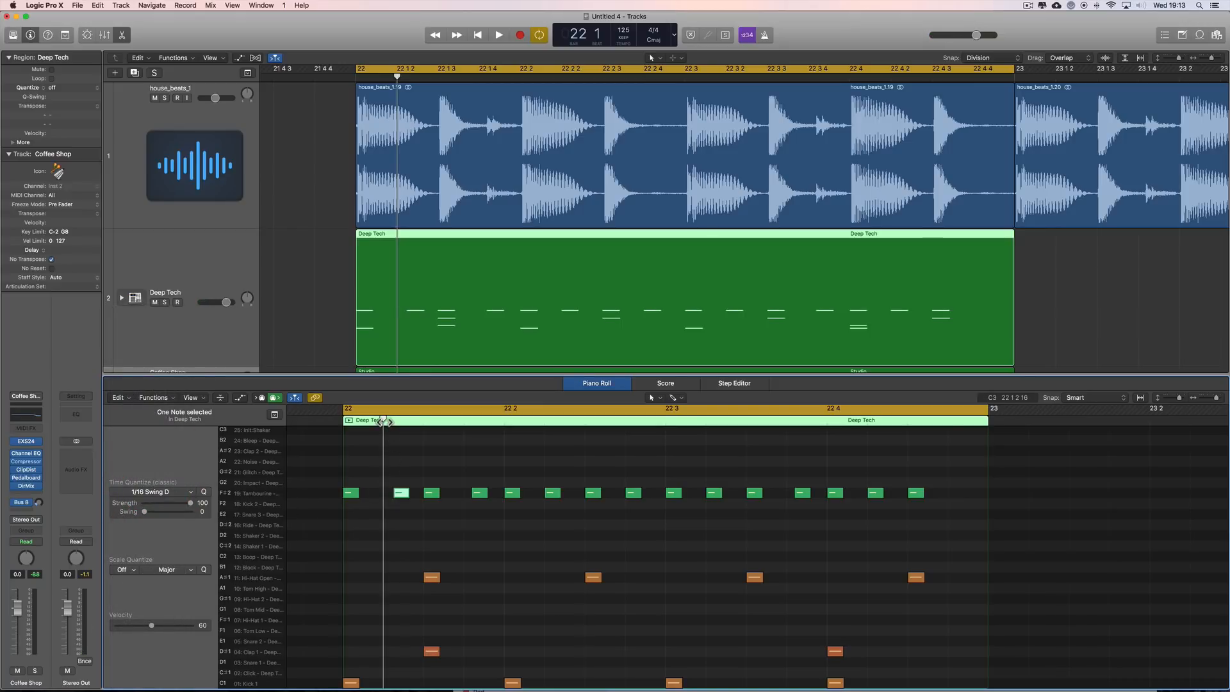
# Place the playhead just before 22 1 2 and quantize the tambourine note there to 1/16 Swing C.
pyautogui.moveTo(383, 422); pyautogui.dragTo(370, 423)
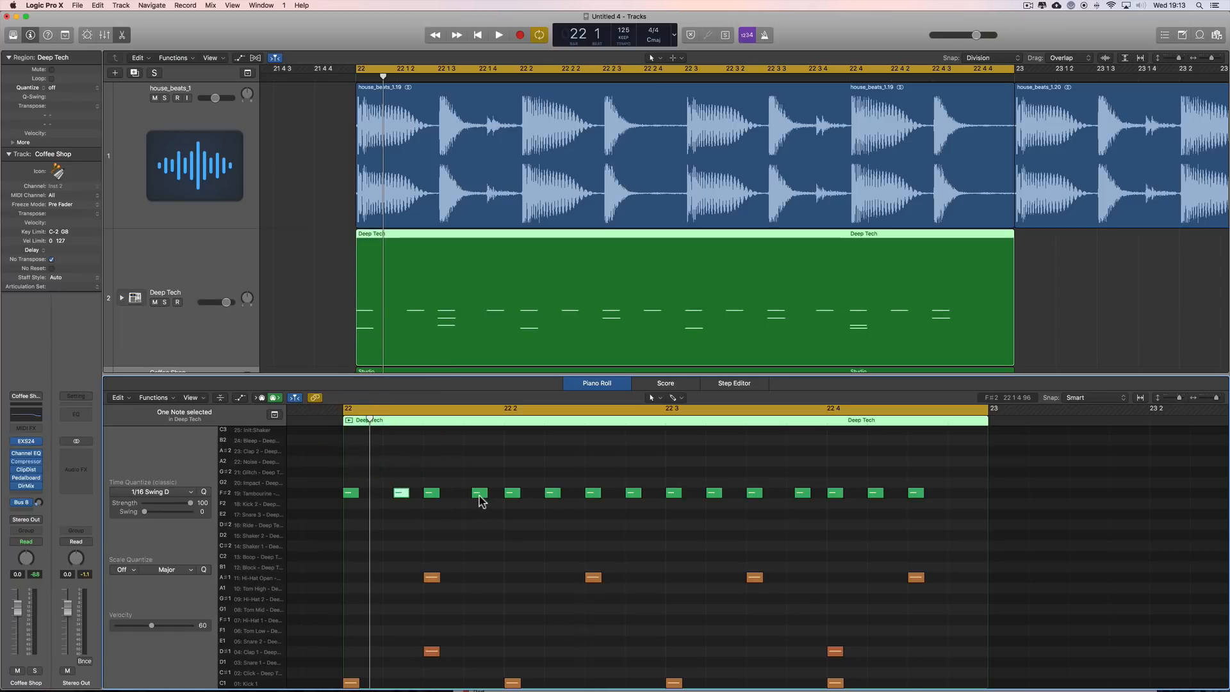
pyautogui.click(405, 496)
pyautogui.click(180, 492)
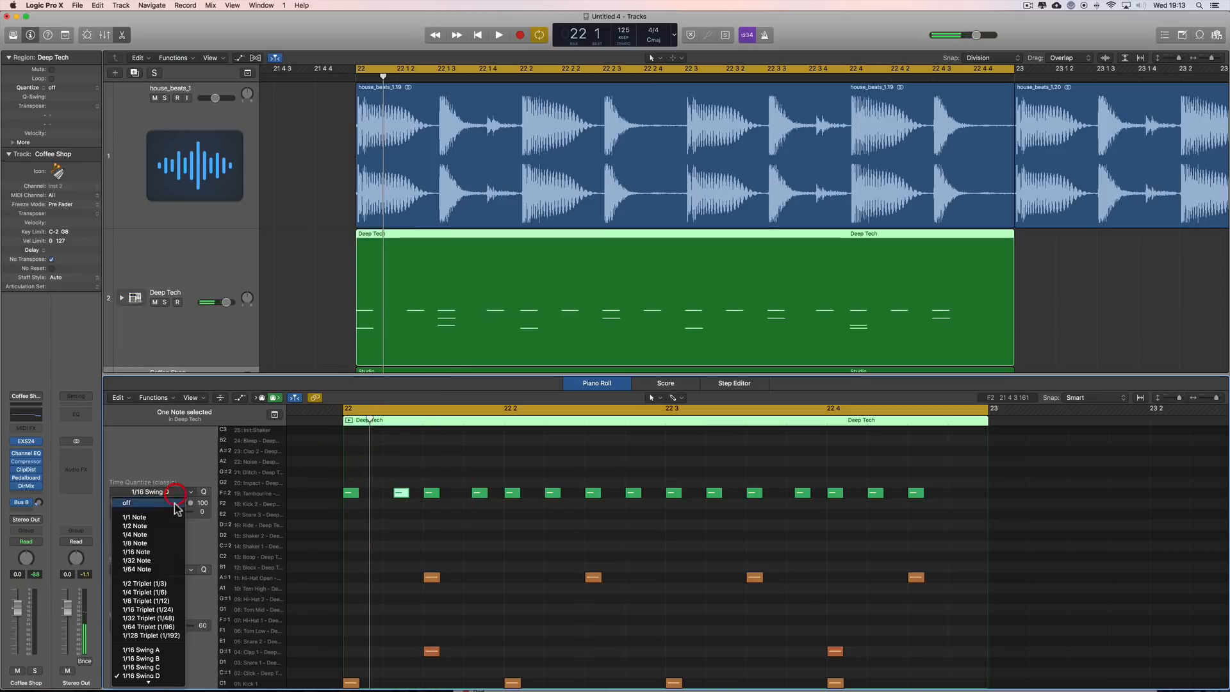
pyautogui.scroll(-5, 154, 615)
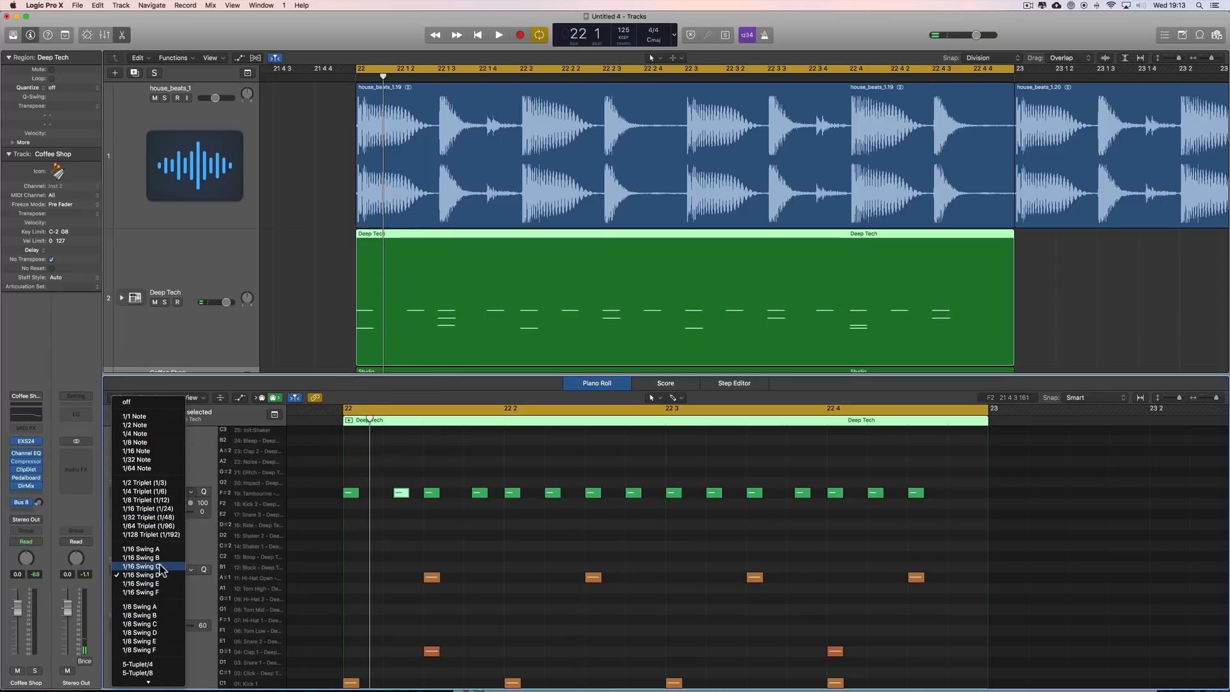
pyautogui.click(161, 566)
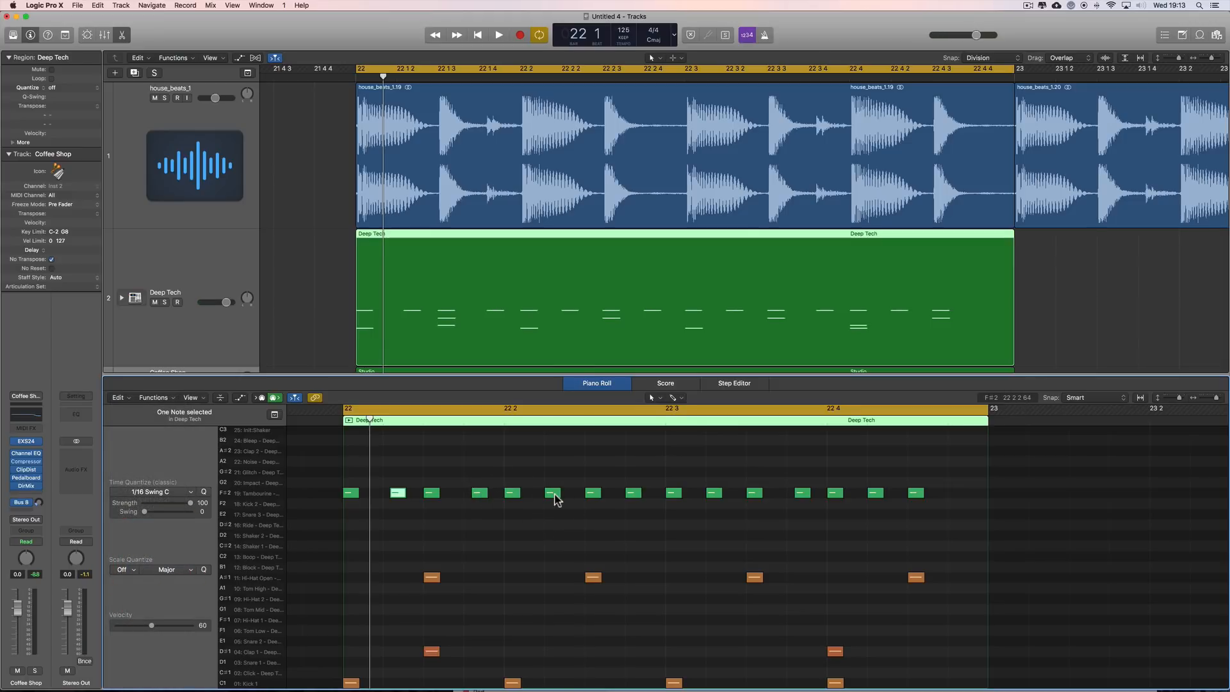
# Add the tambourine notes at 22 2 2, 22 2 4, 22 3 2 and 22 3 4 to the selection and quantize them to 1/16 Swing C.
pyautogui.keyDown('shift'); pyautogui.click(553, 494); pyautogui.keyUp('shift')
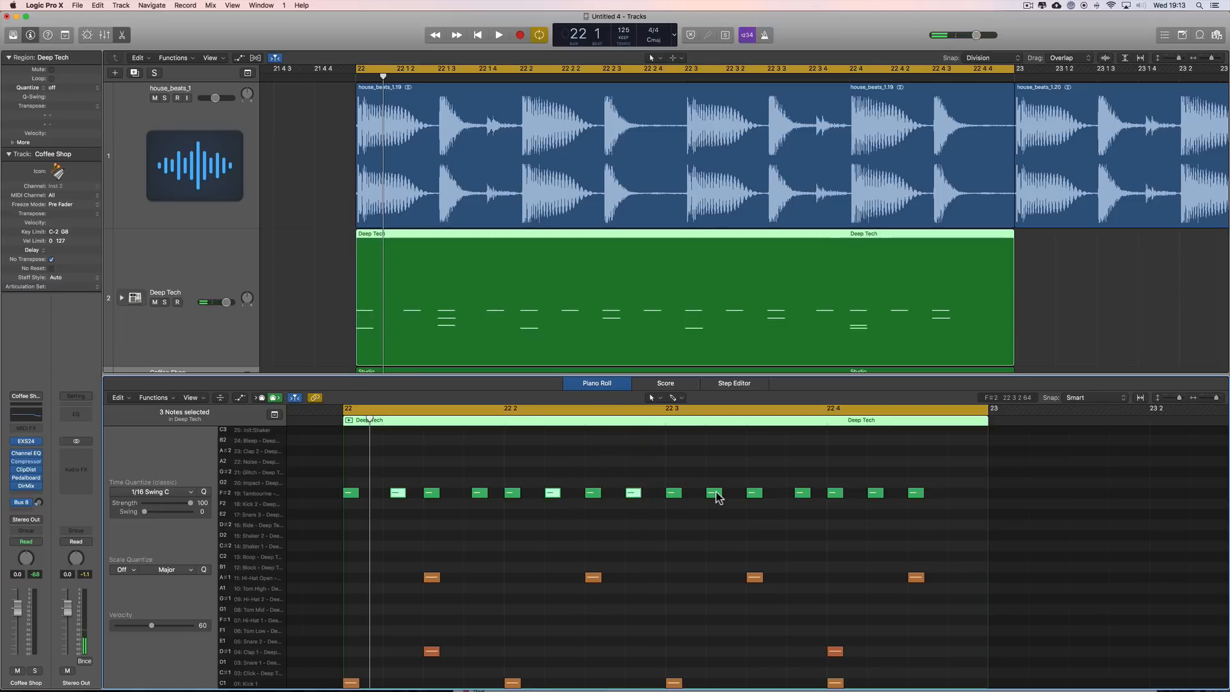
pyautogui.keyDown('shift'); pyautogui.click(715, 493); pyautogui.keyUp('shift')
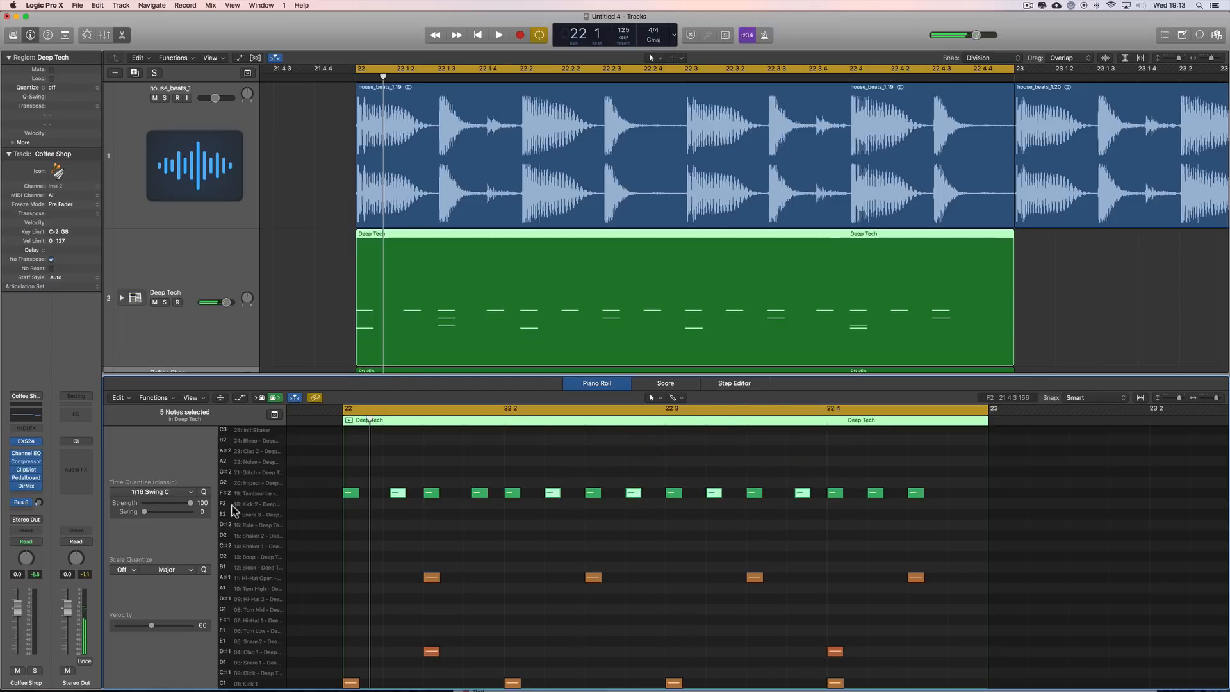
pyautogui.click(203, 493)
# Move the tambourine note at 22 4 3 to 22 4 4 and draw a new tambourine note at 22 4 3.
pyautogui.rightClick(931, 526)
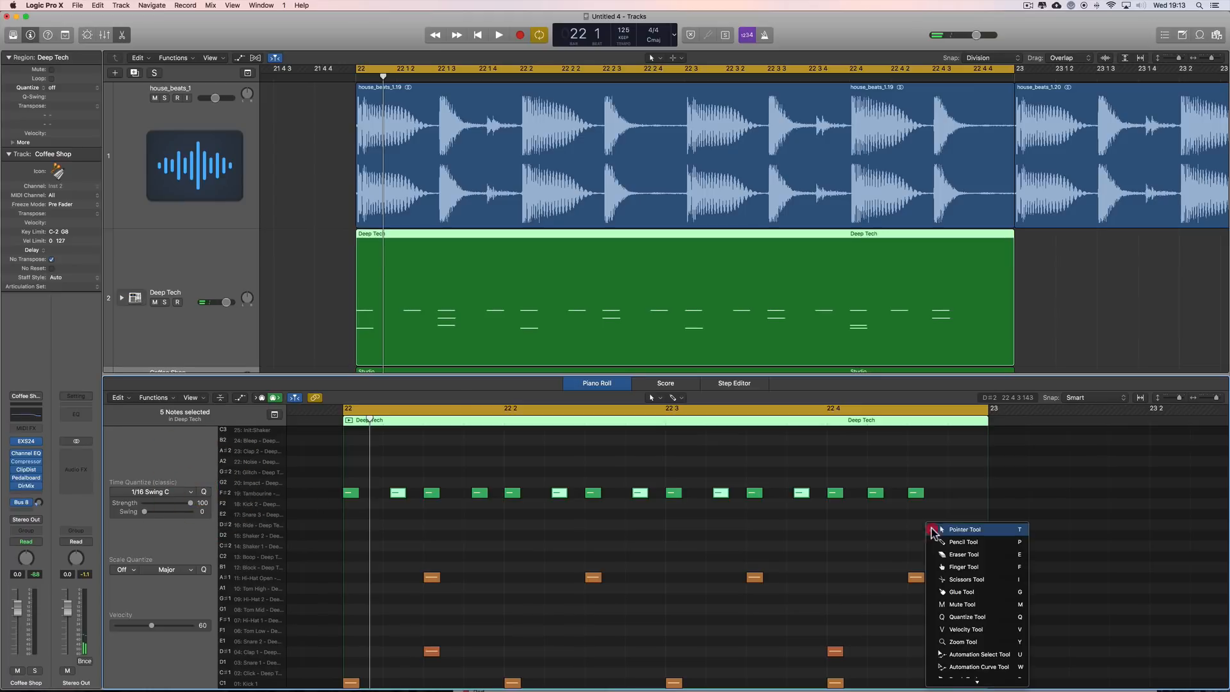
pyautogui.moveTo(916, 493); pyautogui.dragTo(958, 501)
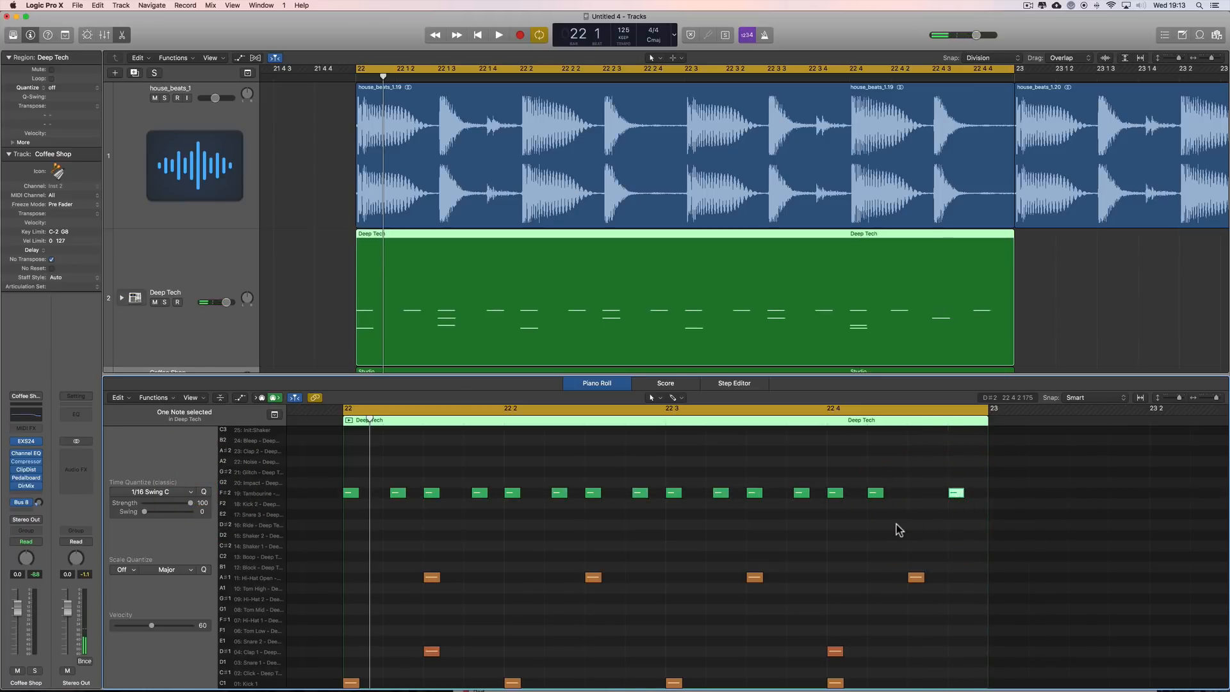
pyautogui.rightClick(905, 517)
pyautogui.click(913, 531)
pyautogui.click(917, 493)
pyautogui.rightClick(895, 531)
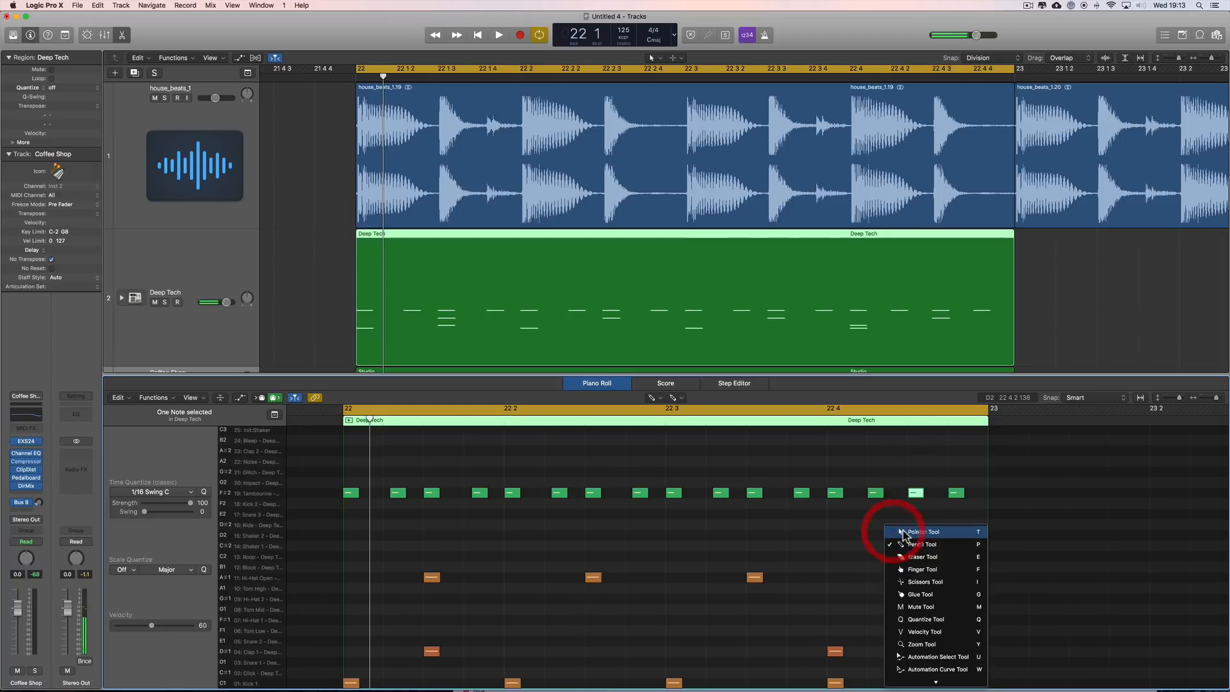
# Quantize the tambourine notes at 22 4 2 and 22 4 4 to 1/16 Swing C.
pyautogui.click(905, 532)
pyautogui.click(874, 494)
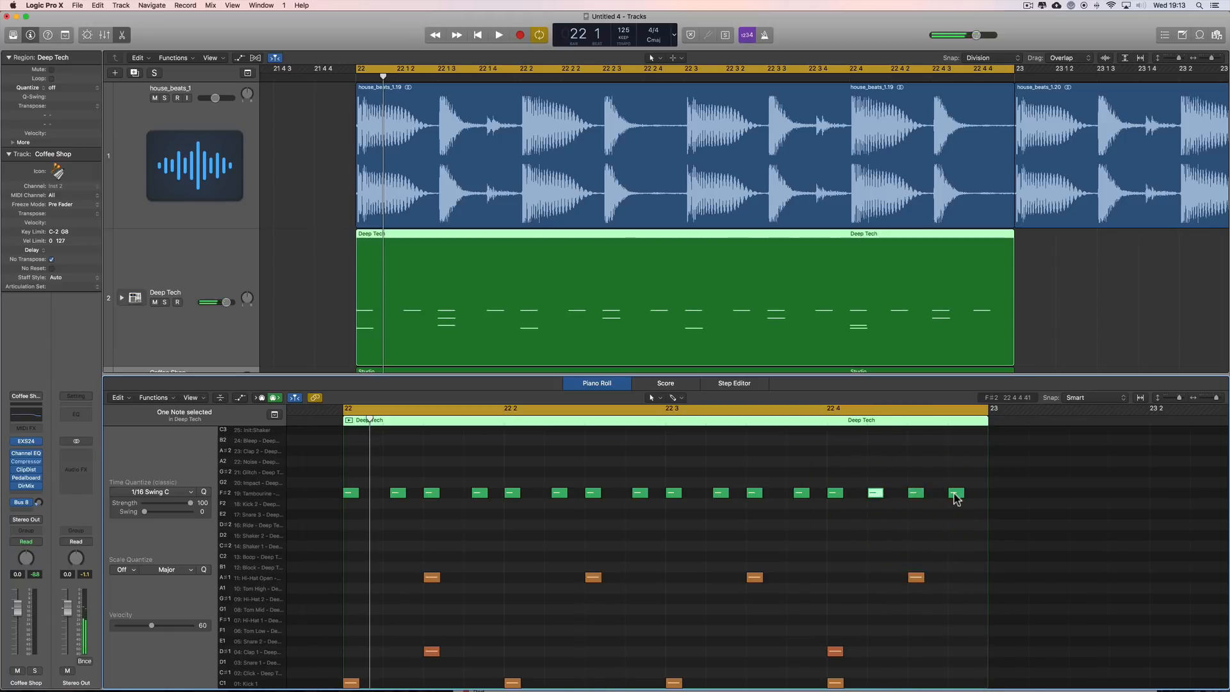
pyautogui.click(206, 492)
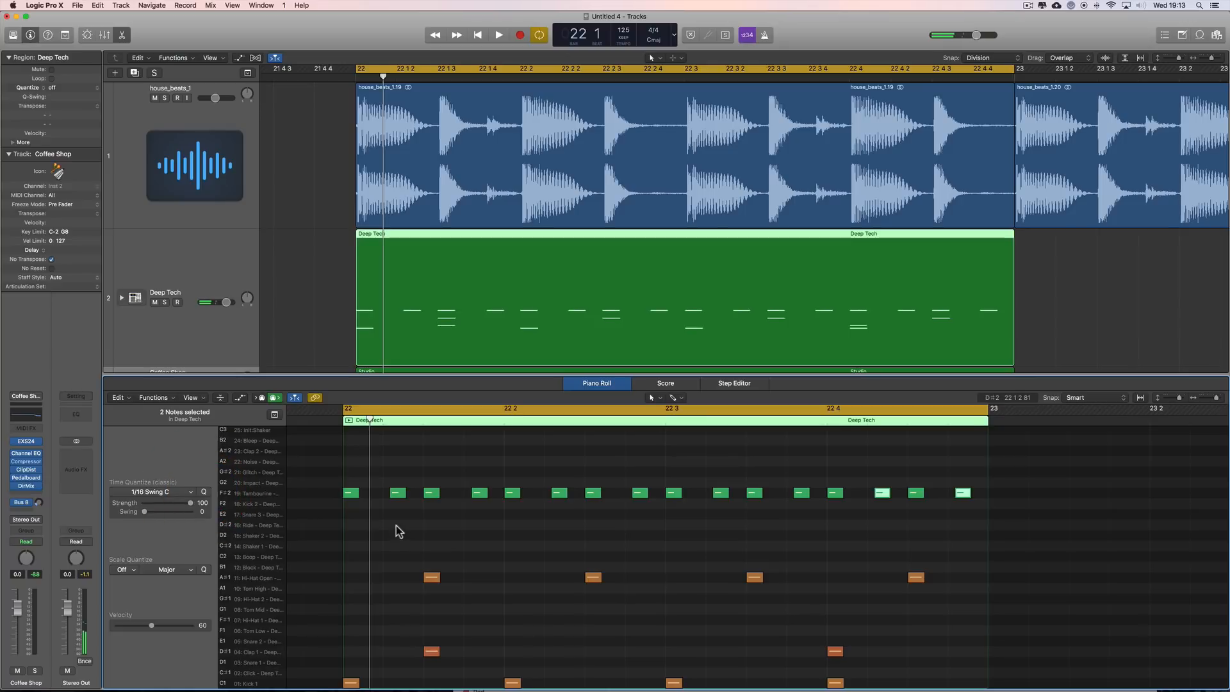
# Select the eight offbeat sixteenth tambourine notes across bar 22 and set their velocity to 31.
pyautogui.click(396, 495)
pyautogui.keyDown('shift'); pyautogui.click(479, 495); pyautogui.keyUp('shift')
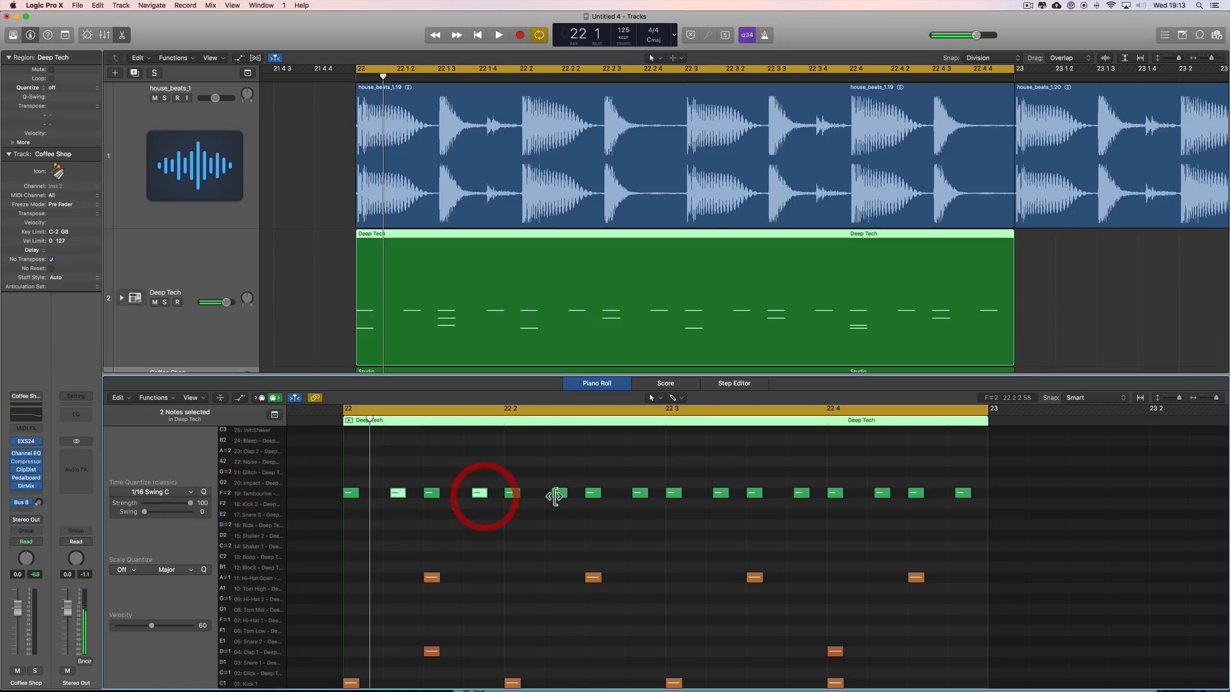
pyautogui.keyDown('shift'); pyautogui.click(558, 495); pyautogui.keyUp('shift')
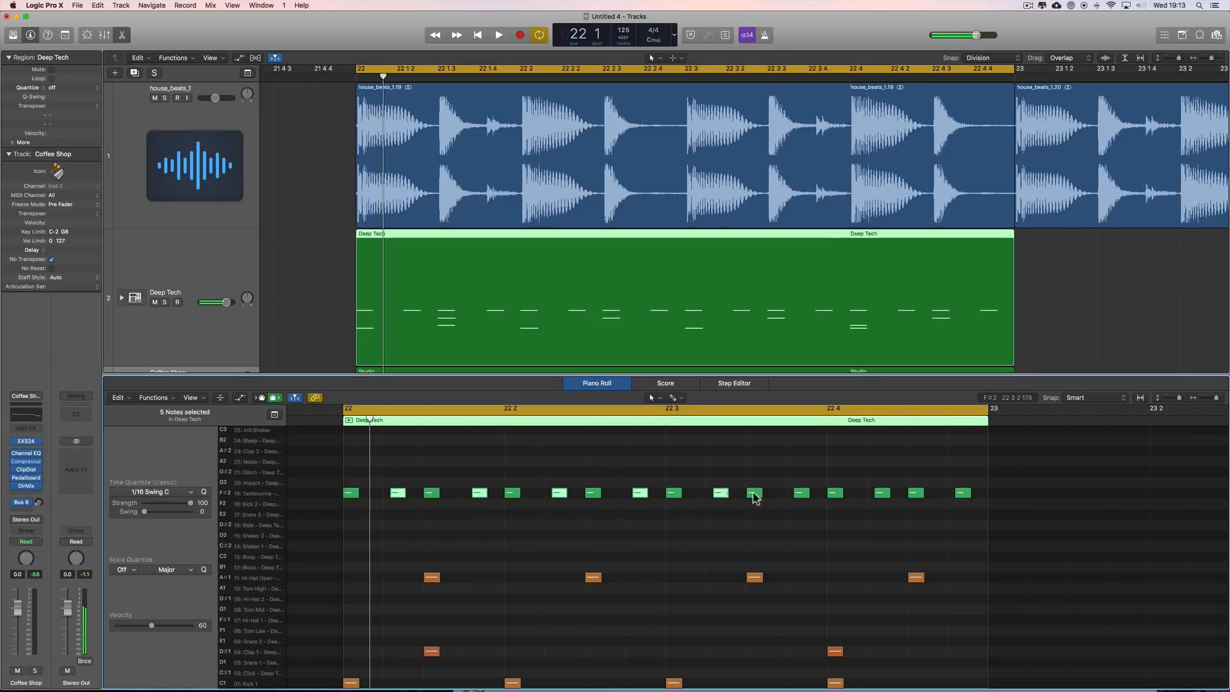
pyautogui.keyDown('shift'); pyautogui.click(881, 494); pyautogui.keyUp('shift')
pyautogui.keyDown('shift'); pyautogui.click(963, 493); pyautogui.keyUp('shift')
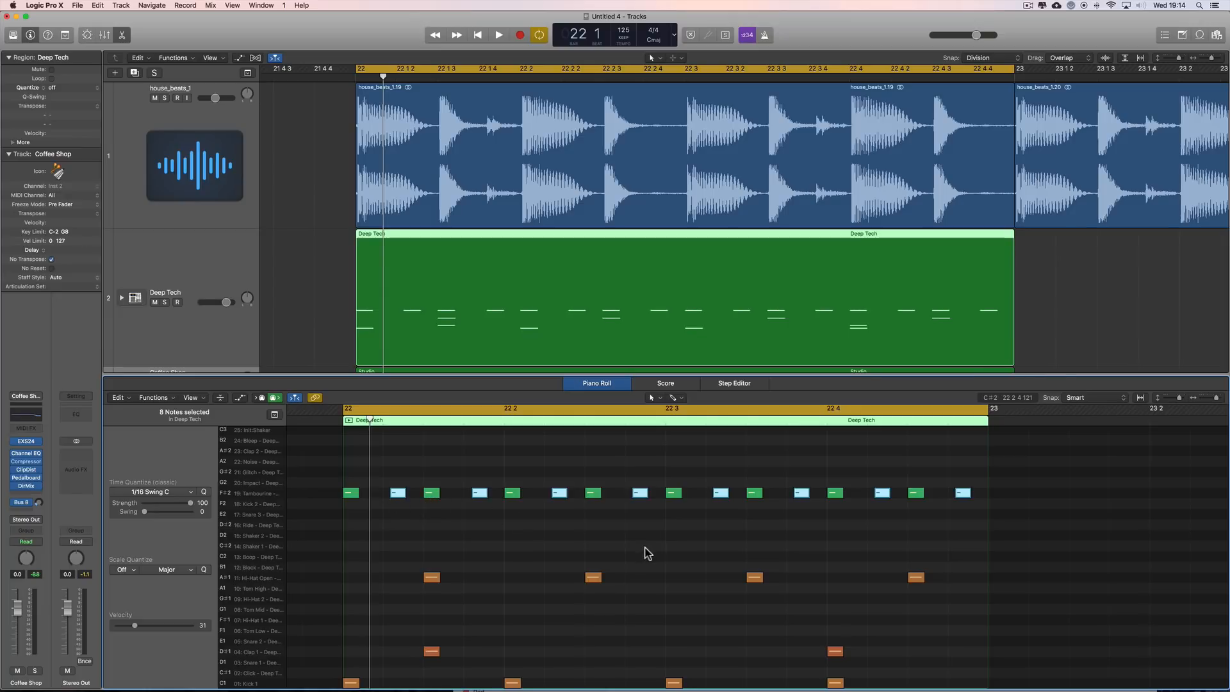
# Play bar 22 and compare the house_beats_1 loop on its own with the full mix.
pyautogui.press('space')
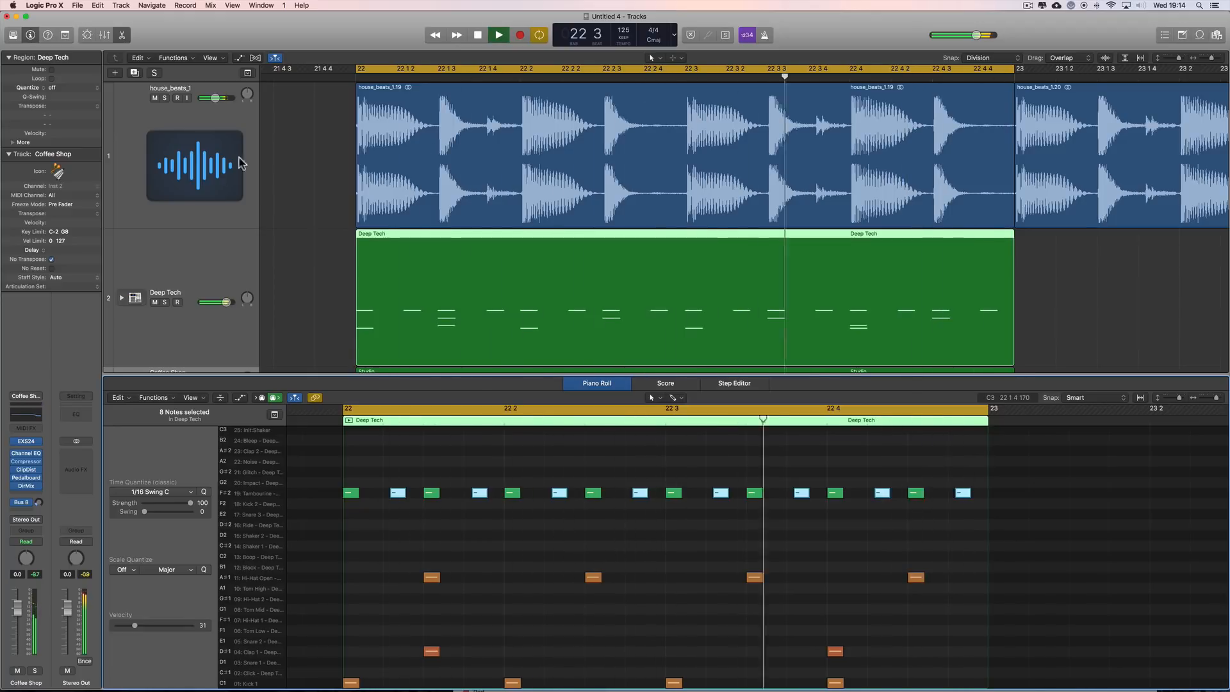
pyautogui.click(166, 98)
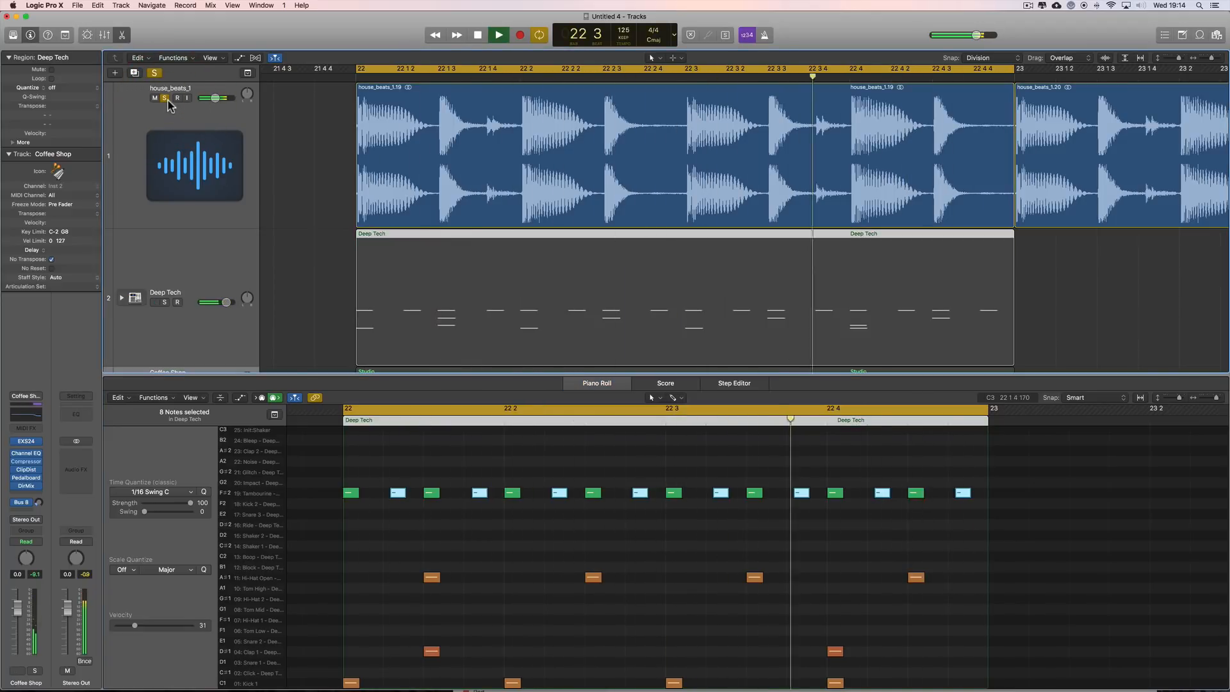
pyautogui.click(165, 98)
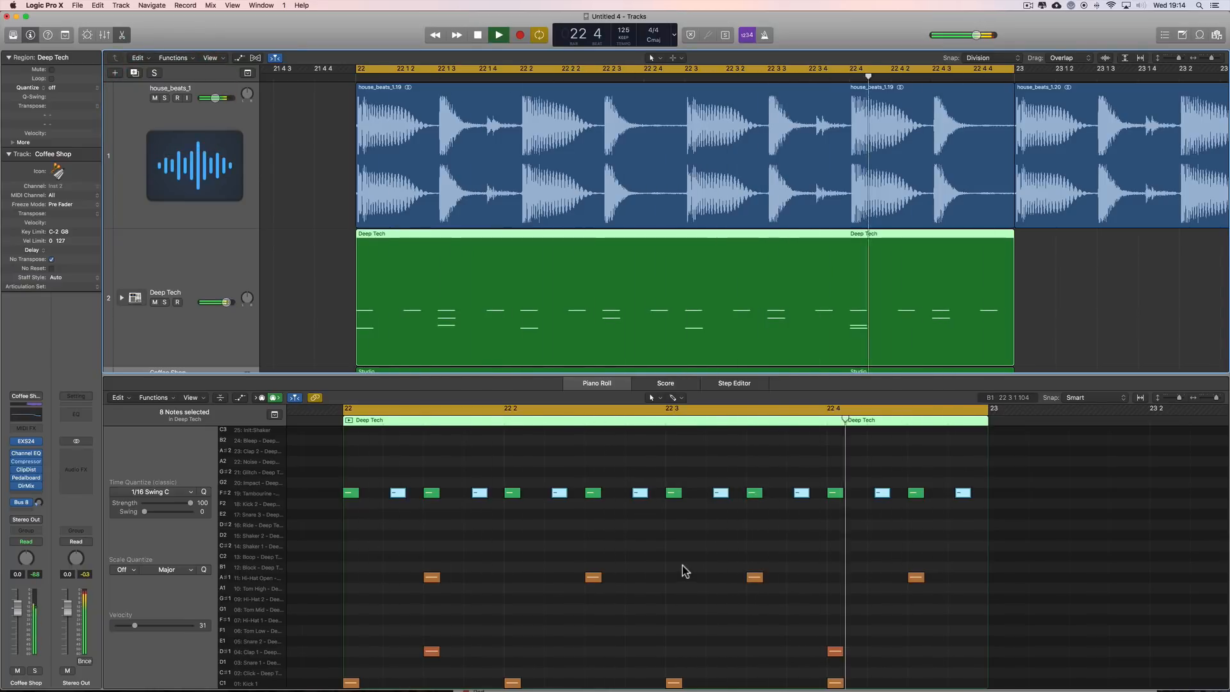
pyautogui.press('space')
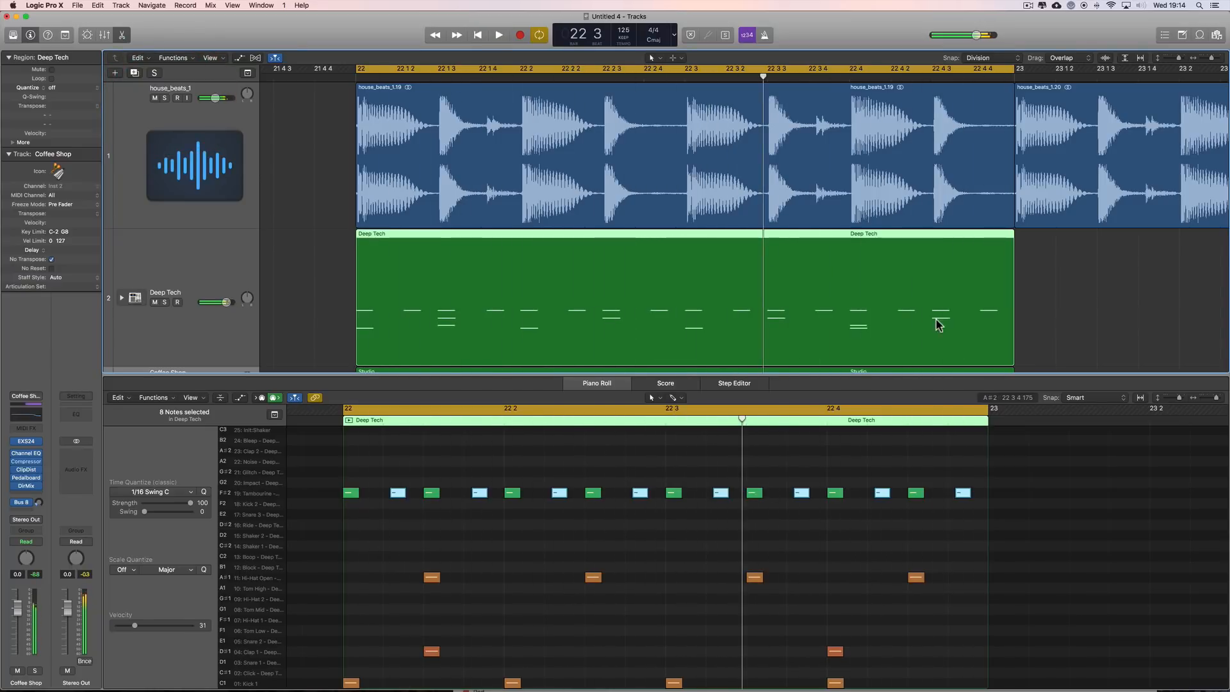
# Extend the cycle range to four bars, from bar 22 to bar 26, and set arrangement snapping to Beat.
pyautogui.moveTo(1211, 58); pyautogui.dragTo(1202, 59)
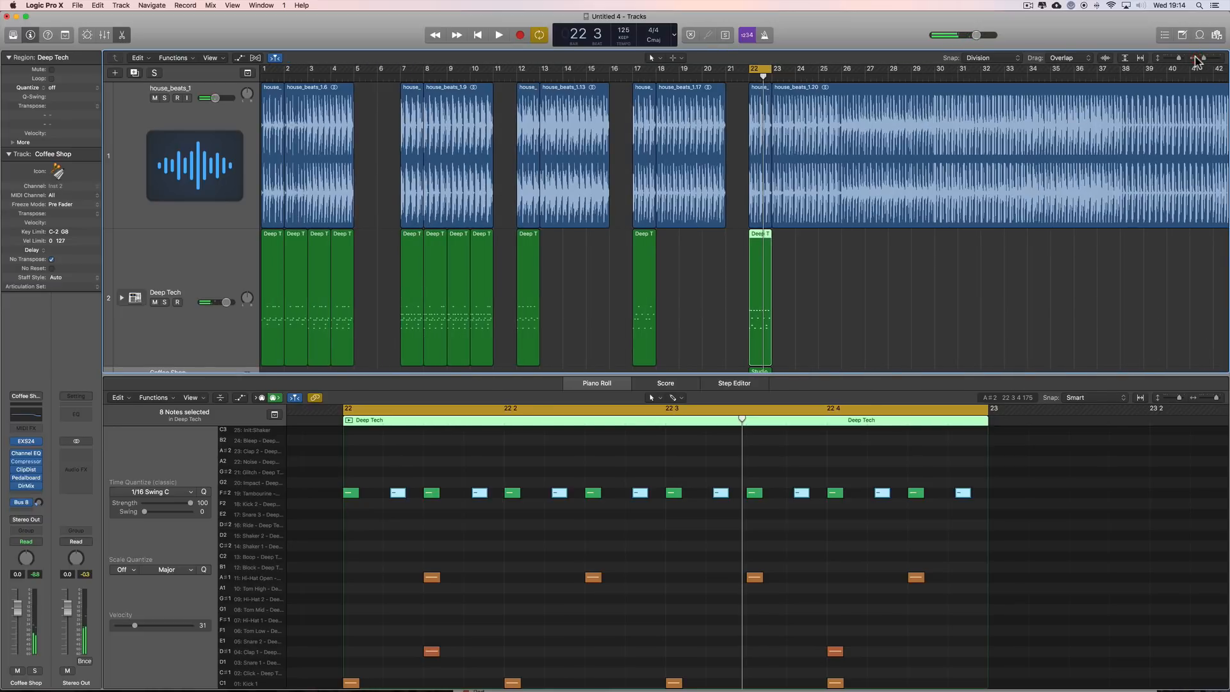
pyautogui.hscroll(4, 1112, 161)
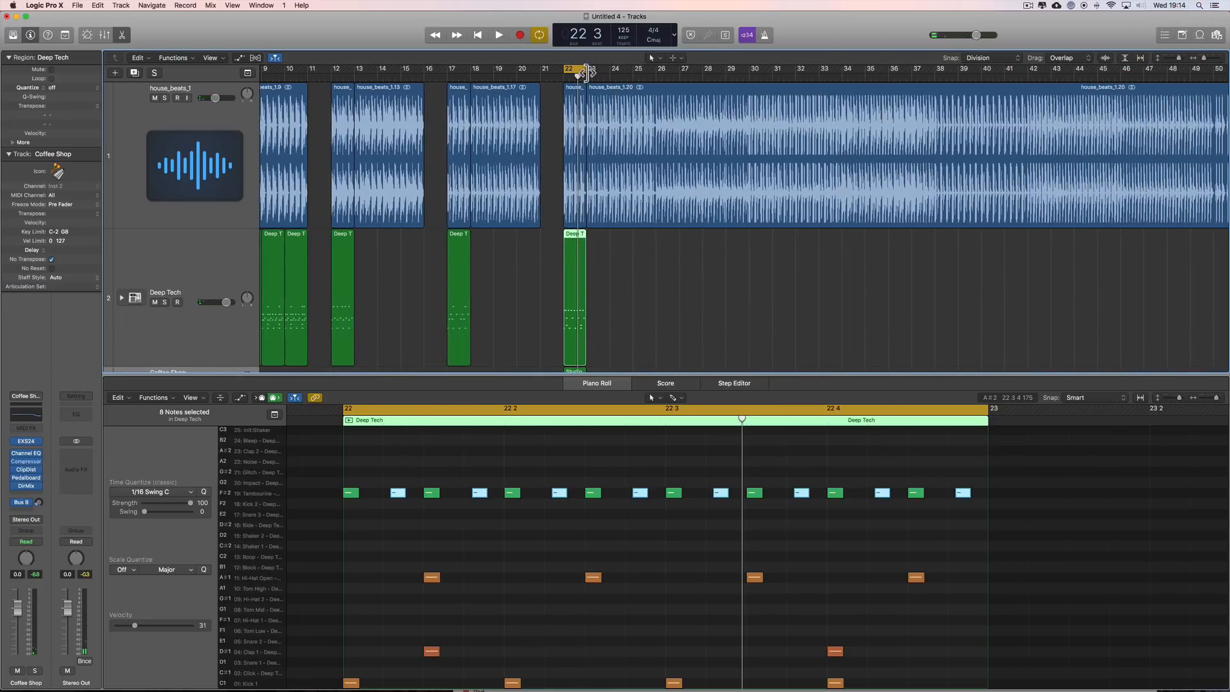
pyautogui.moveTo(589, 73); pyautogui.dragTo(658, 78)
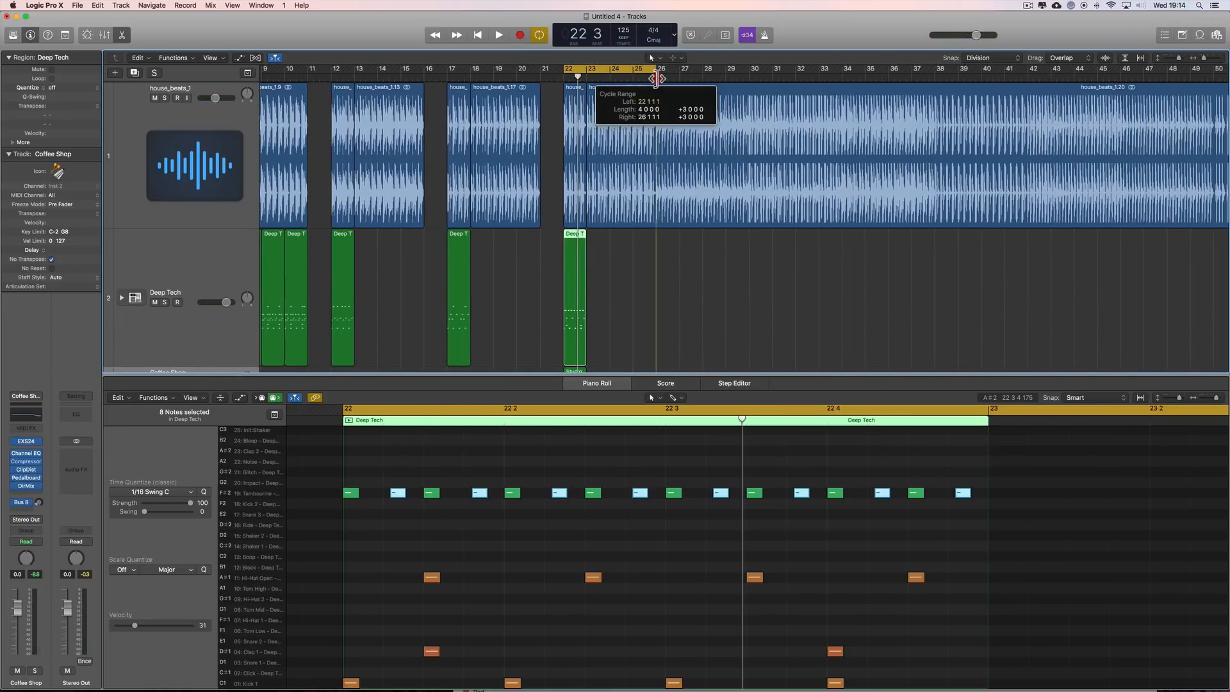
pyautogui.click(992, 58)
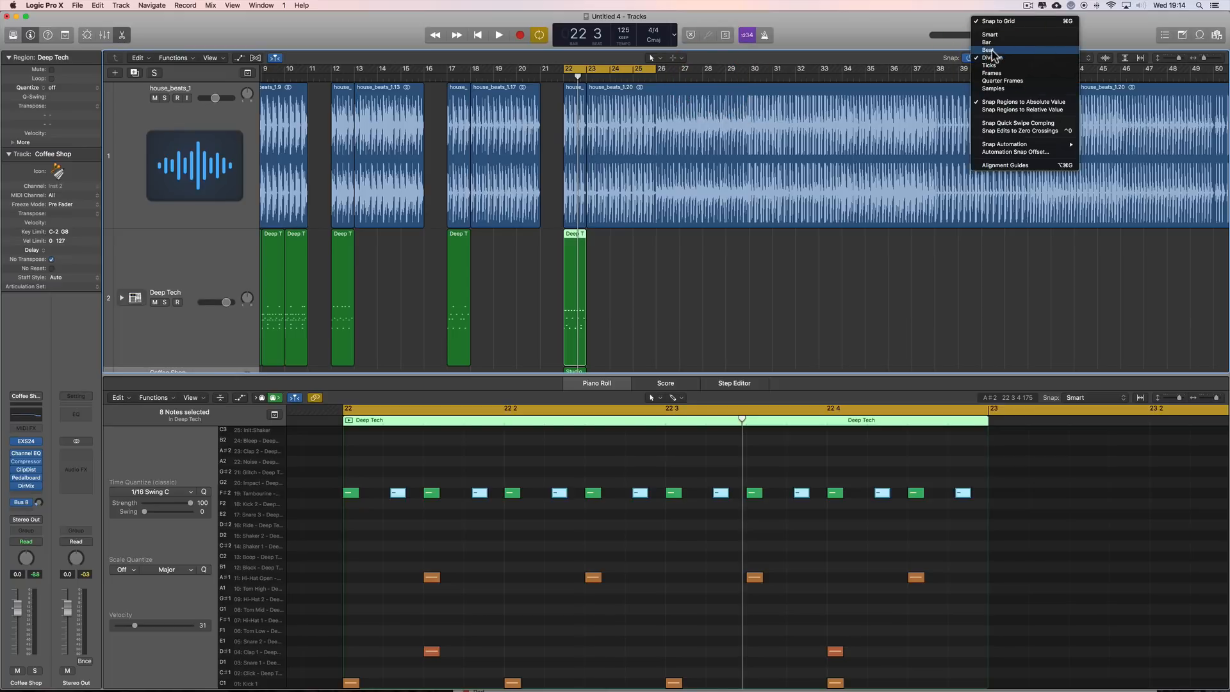
pyautogui.click(990, 50)
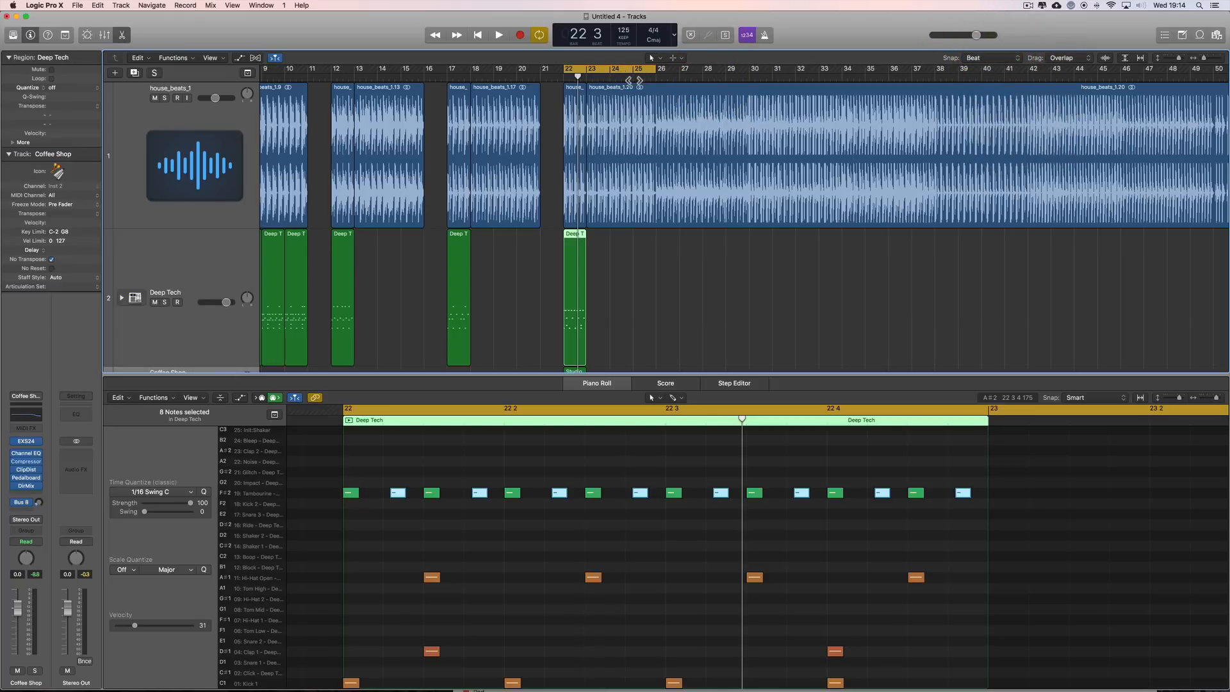
# Shift the four-bar cycle range to bars 26 to 30 and listen to that section of the audio.
pyautogui.moveTo(621, 70); pyautogui.dragTo(709, 73)
pyautogui.press('space')
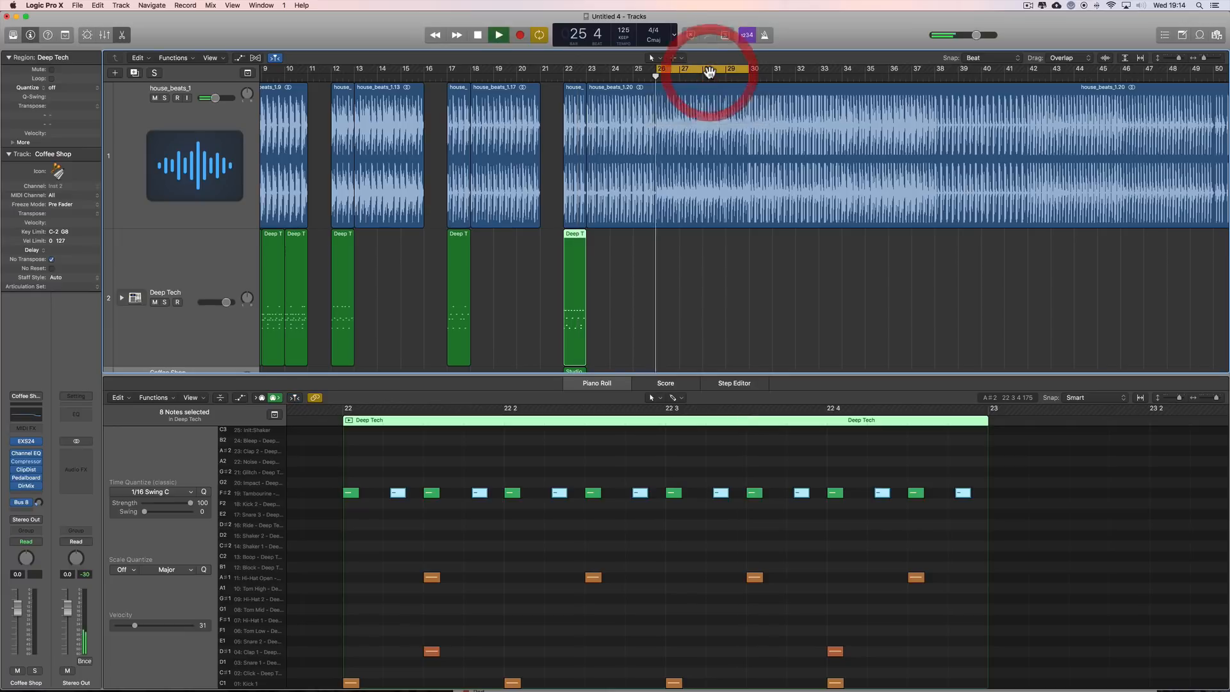
pyautogui.moveTo(1205, 57); pyautogui.dragTo(1213, 58)
pyautogui.hscroll(5, 923, 186)
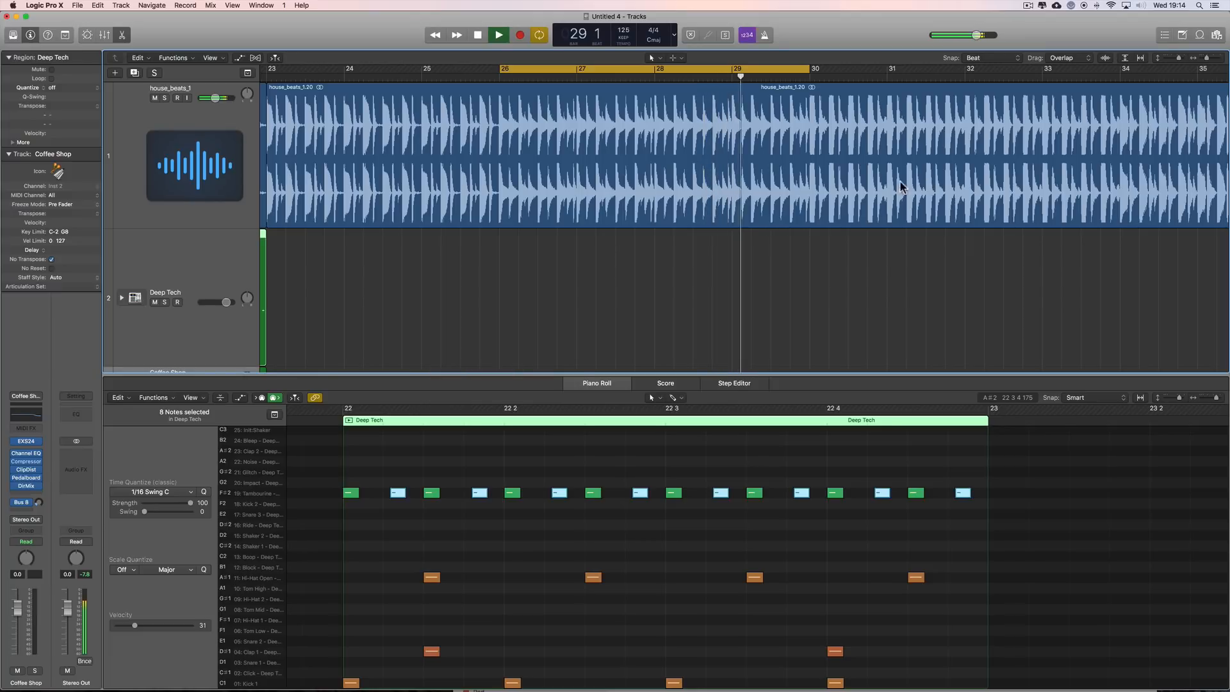
pyautogui.press('space')
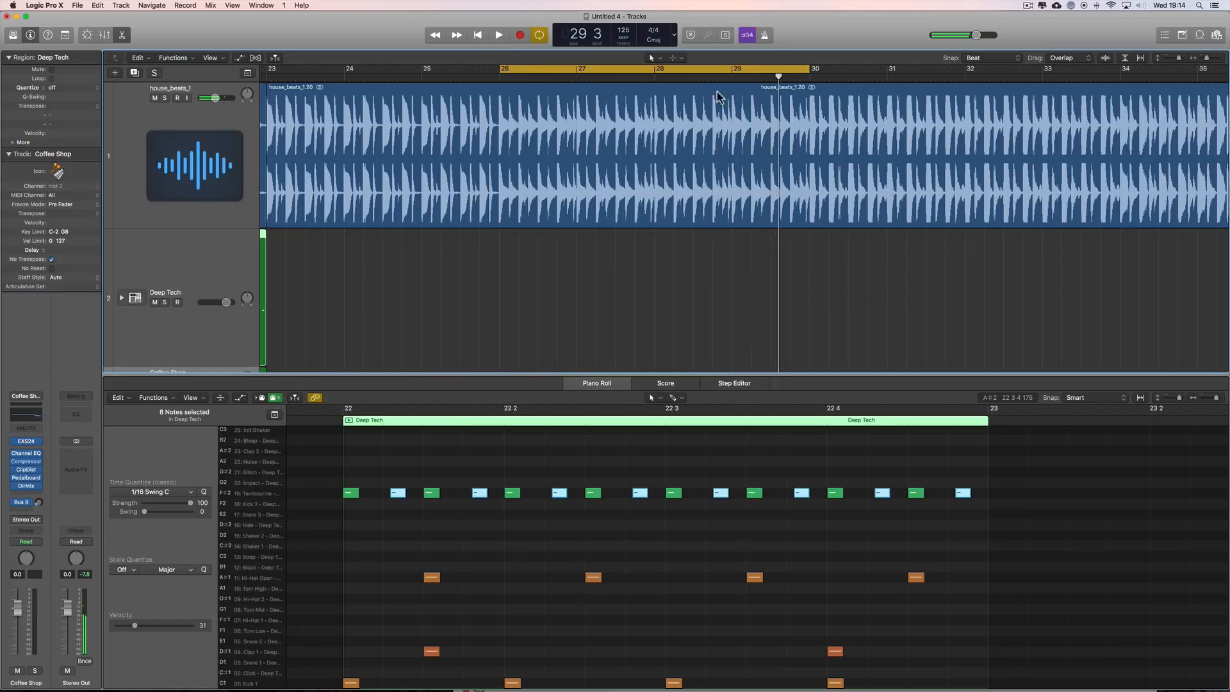
# Audition the cycle range at bars 30 to 34, then return it to bars 26 to 30 and play.
pyautogui.moveTo(644, 69); pyautogui.dragTo(946, 72)
pyautogui.press('space')
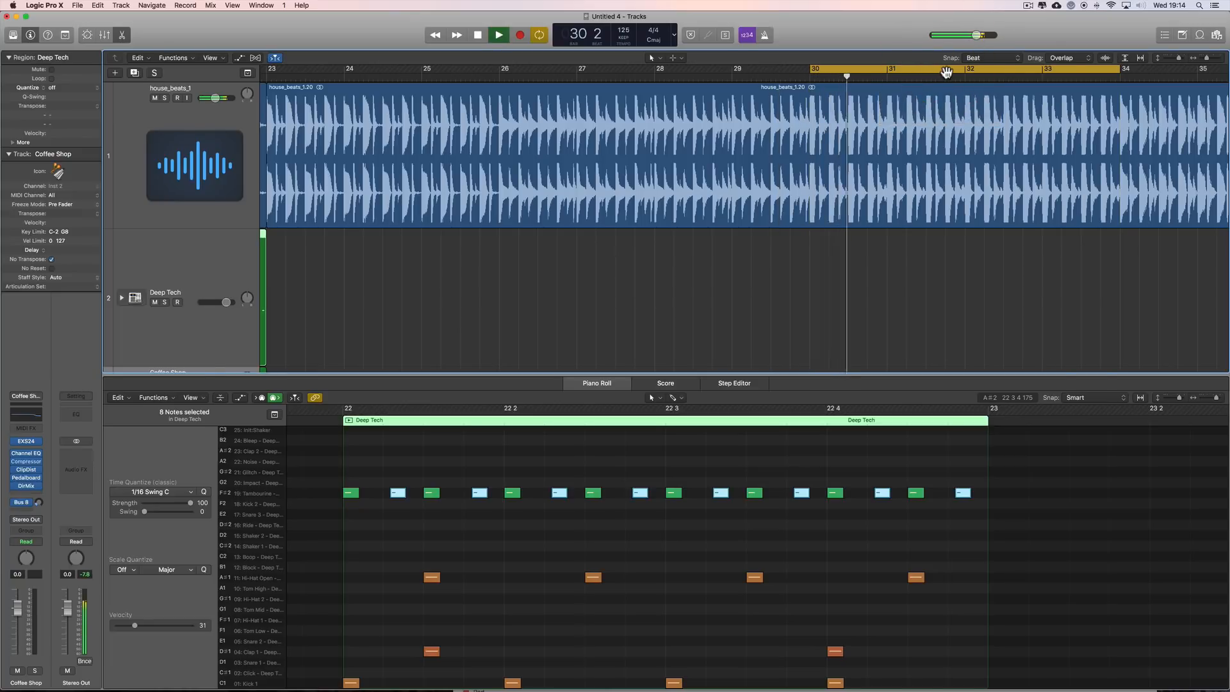
pyautogui.press('space')
pyautogui.moveTo(946, 70); pyautogui.dragTo(644, 82)
pyautogui.press('space')
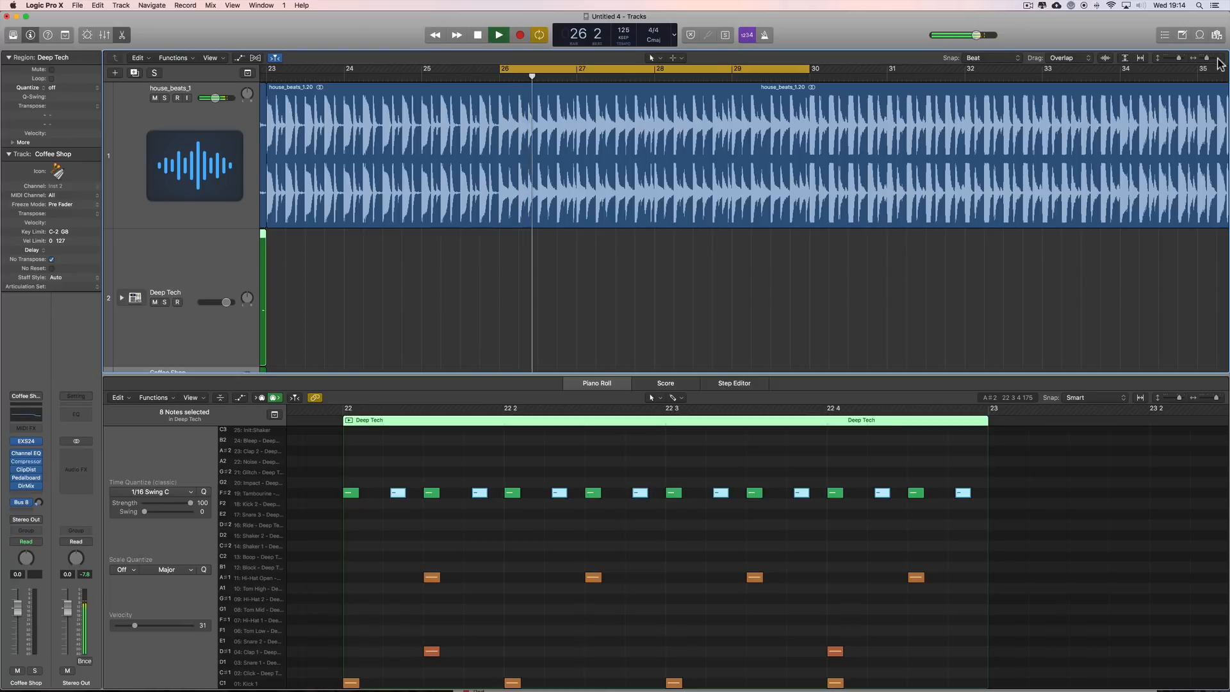
# Split the house_beats_1 audio region at bars 26 and 27 and select the resulting one-bar region at bar 26.
pyautogui.moveTo(1207, 57); pyautogui.dragTo(1211, 58)
pyautogui.press('space')
pyautogui.hscroll(-5, 515, 236)
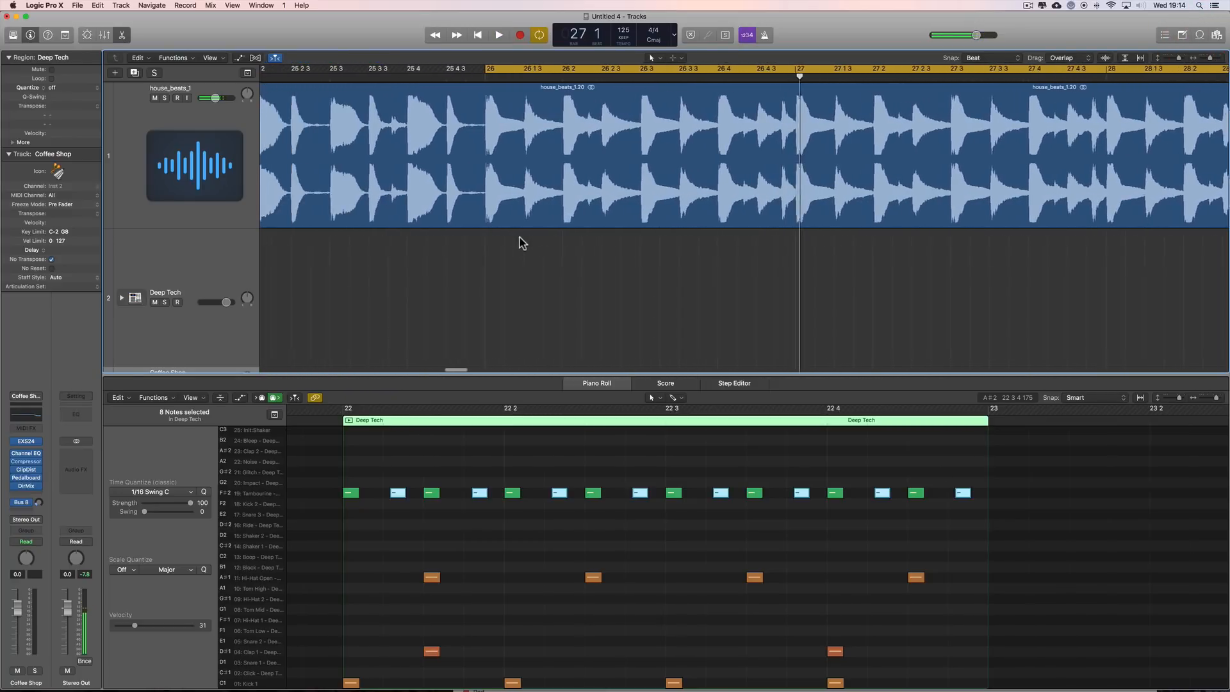
pyautogui.press('t')
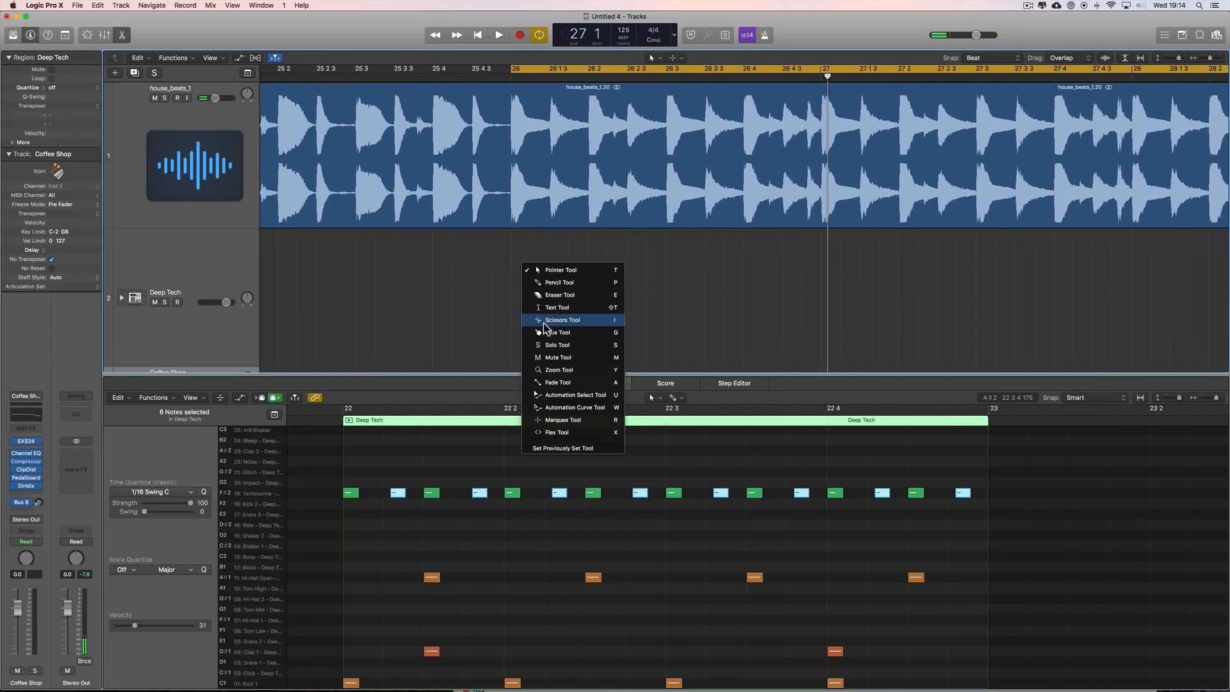
pyautogui.click(531, 276)
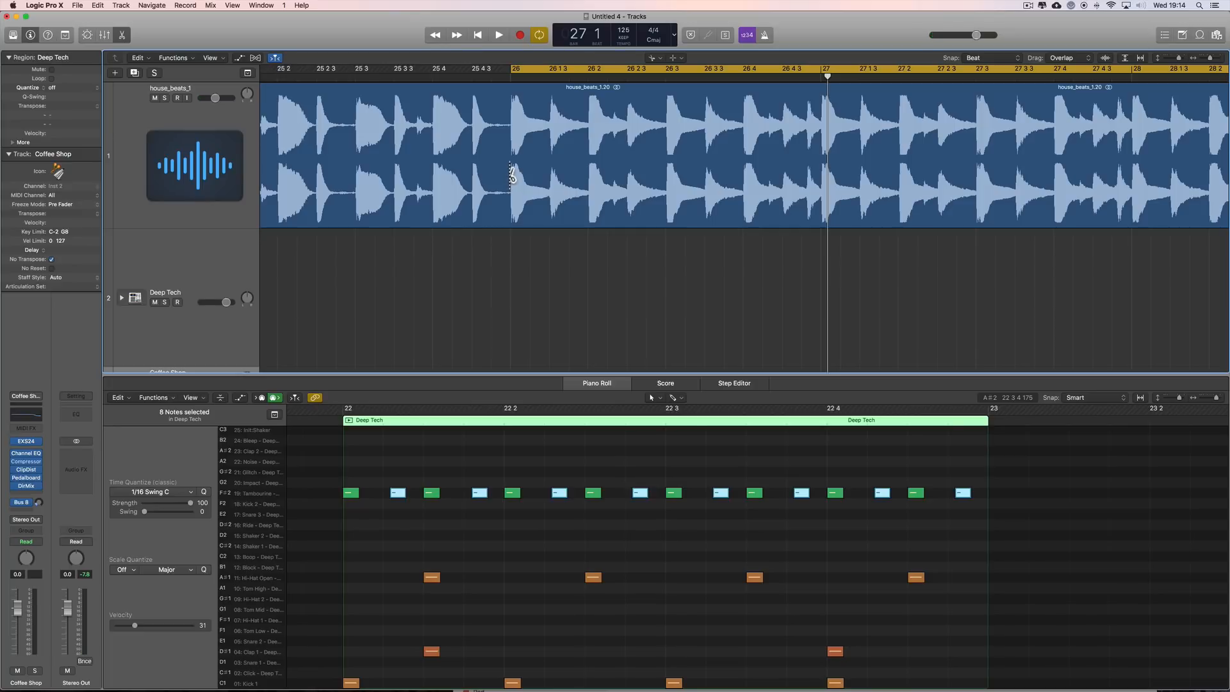
pyautogui.click(510, 171)
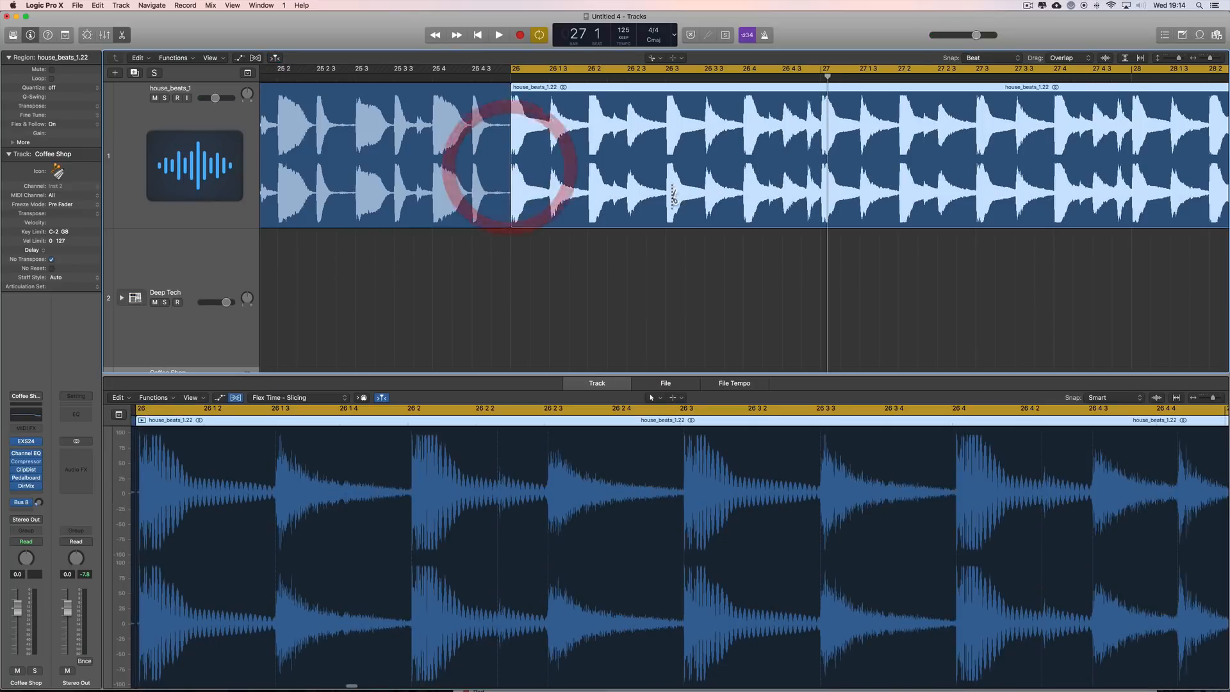
pyautogui.click(824, 97)
pyautogui.press('t')
pyautogui.click(740, 275)
pyautogui.click(654, 162)
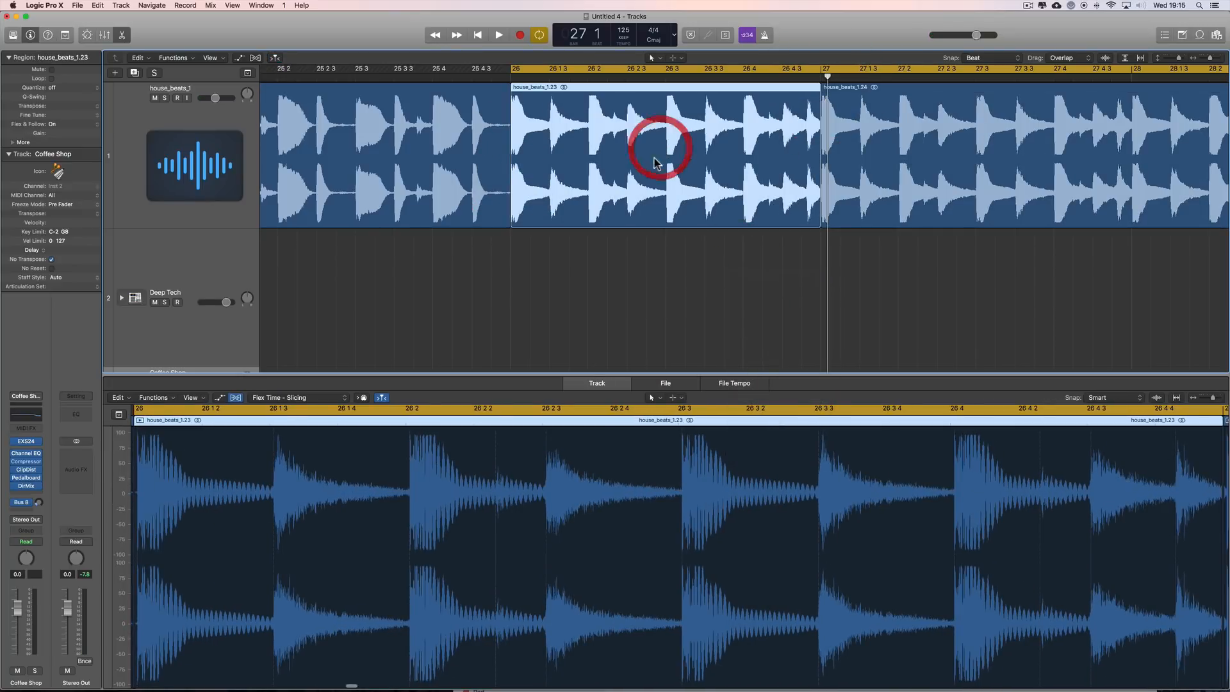
# Create an empty one-bar MIDI region at bar 26 on the Deep Tech track and listen to the loop above it.
pyautogui.press('t')
pyautogui.click(513, 293)
pyautogui.click(647, 277)
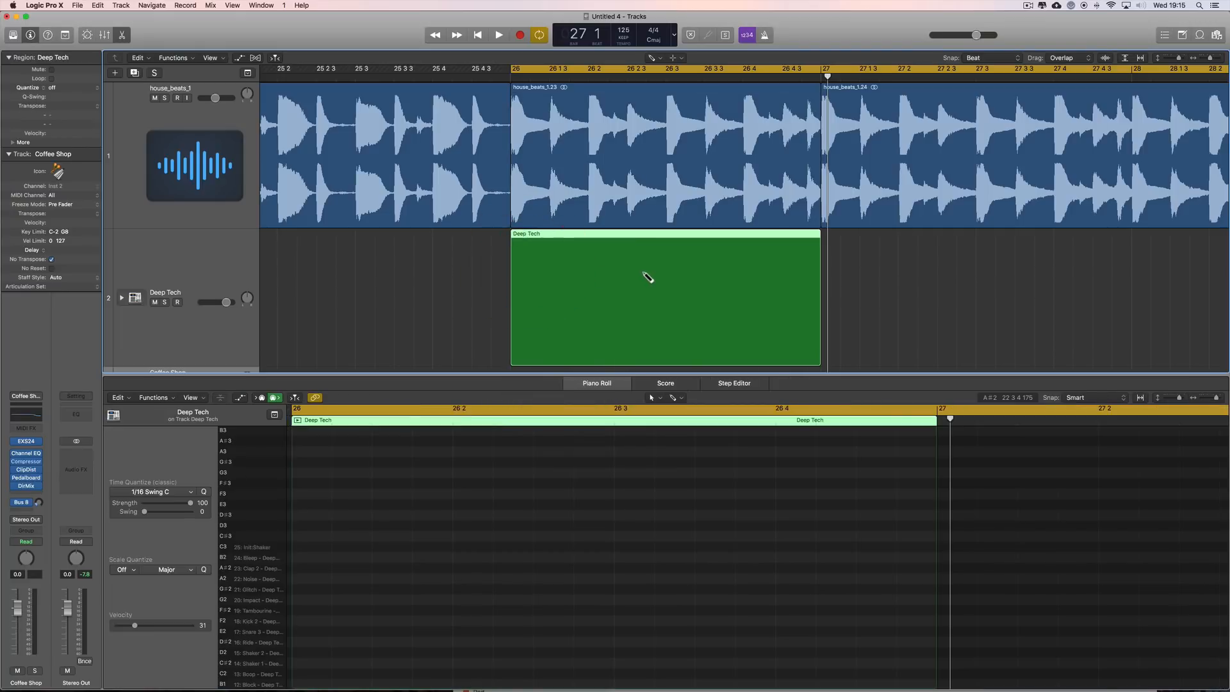
pyautogui.press('space')
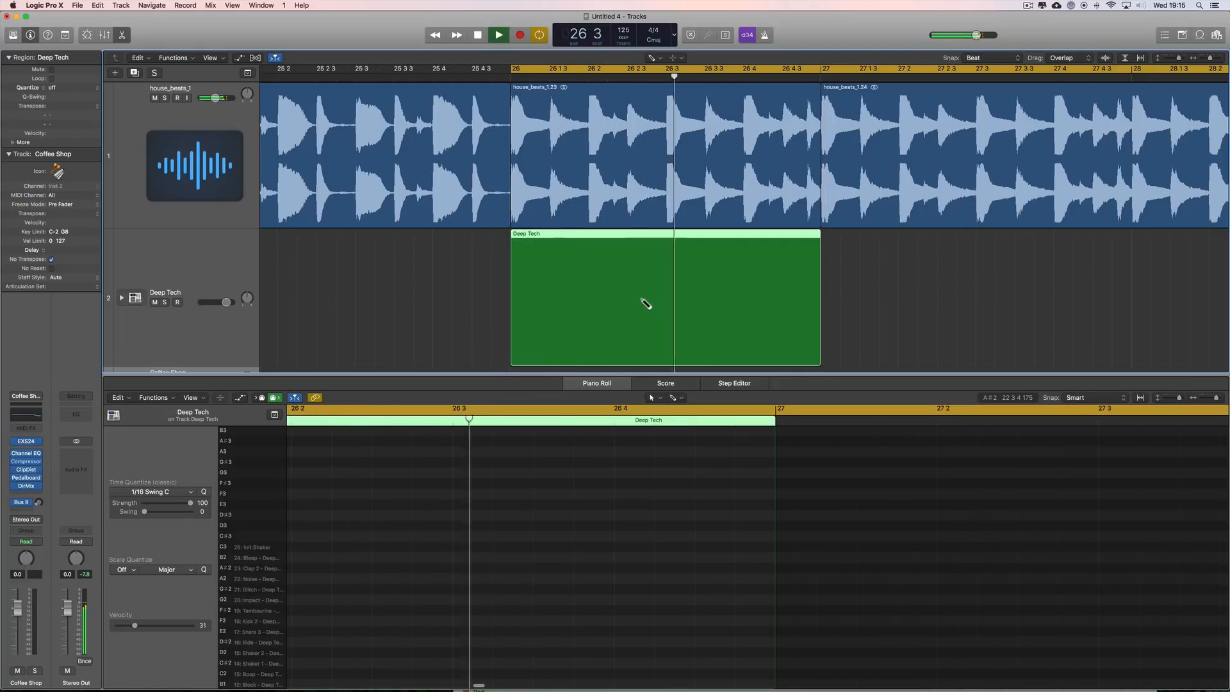
pyautogui.press('space')
# Add Kick 1 notes on all four beats of bar 26 in the Deep Tech region and set their velocity to 93.
pyautogui.hscroll(-8, 583, 512)
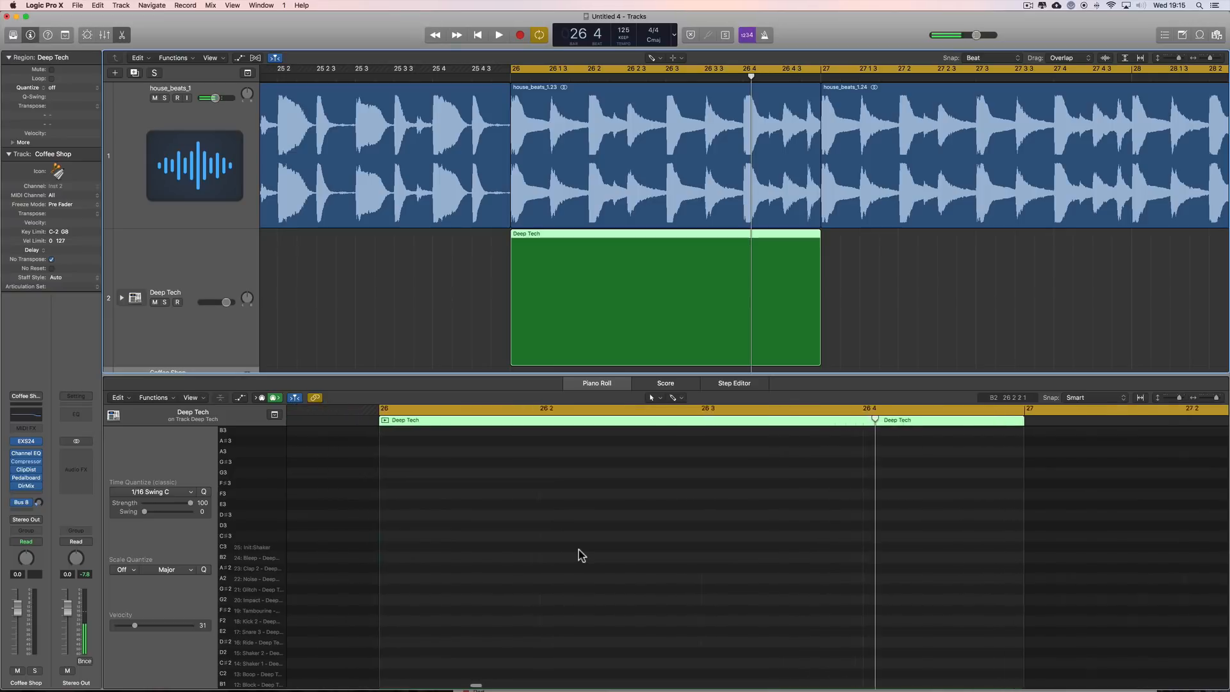
pyautogui.scroll(-2, 579, 550)
pyautogui.scroll(-3, 564, 570)
pyautogui.click(527, 597)
pyautogui.press('t')
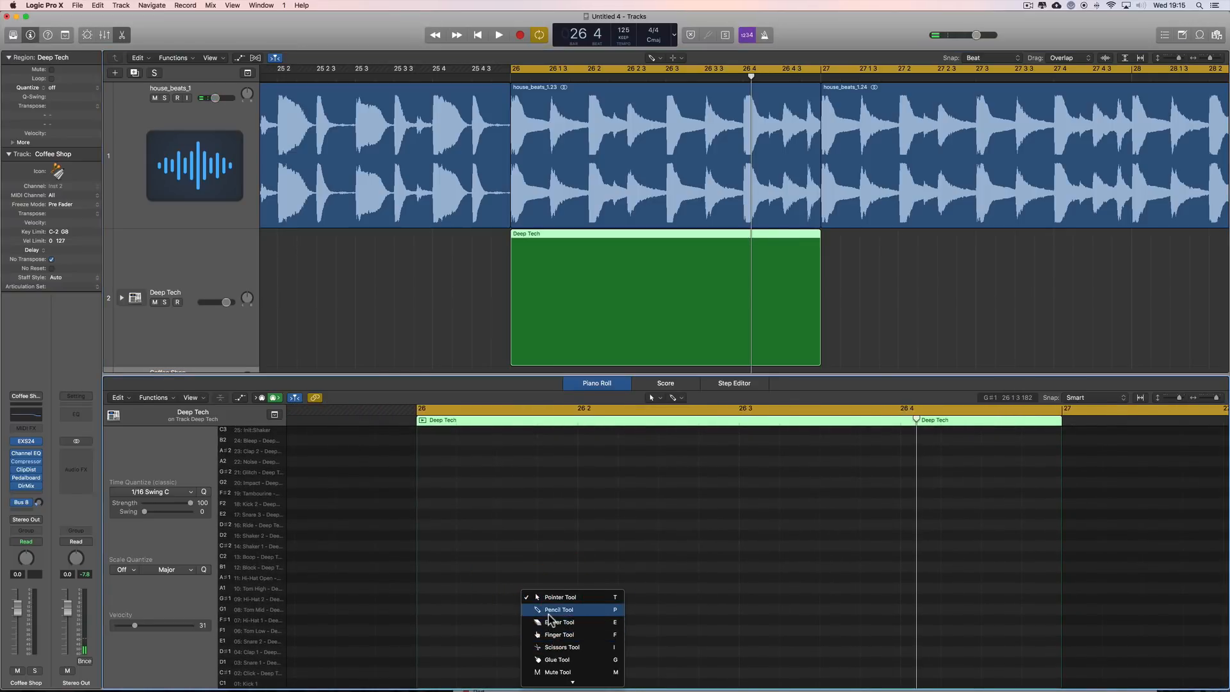
pyautogui.press('p')
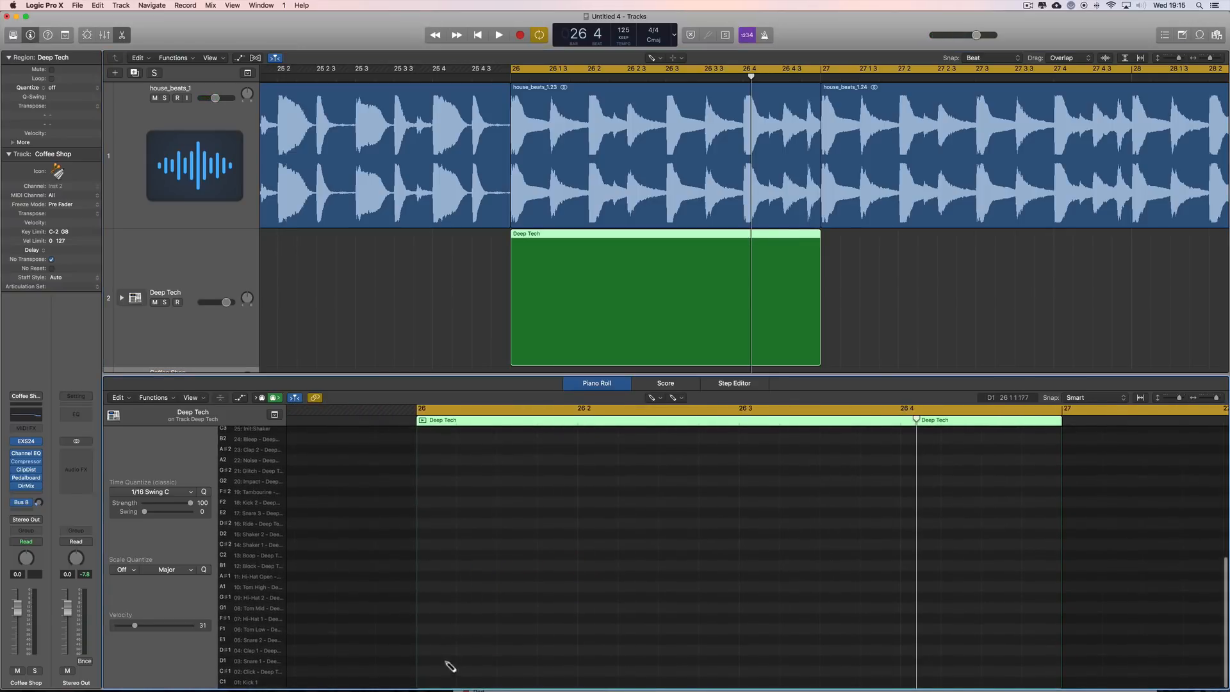
pyautogui.click(428, 682)
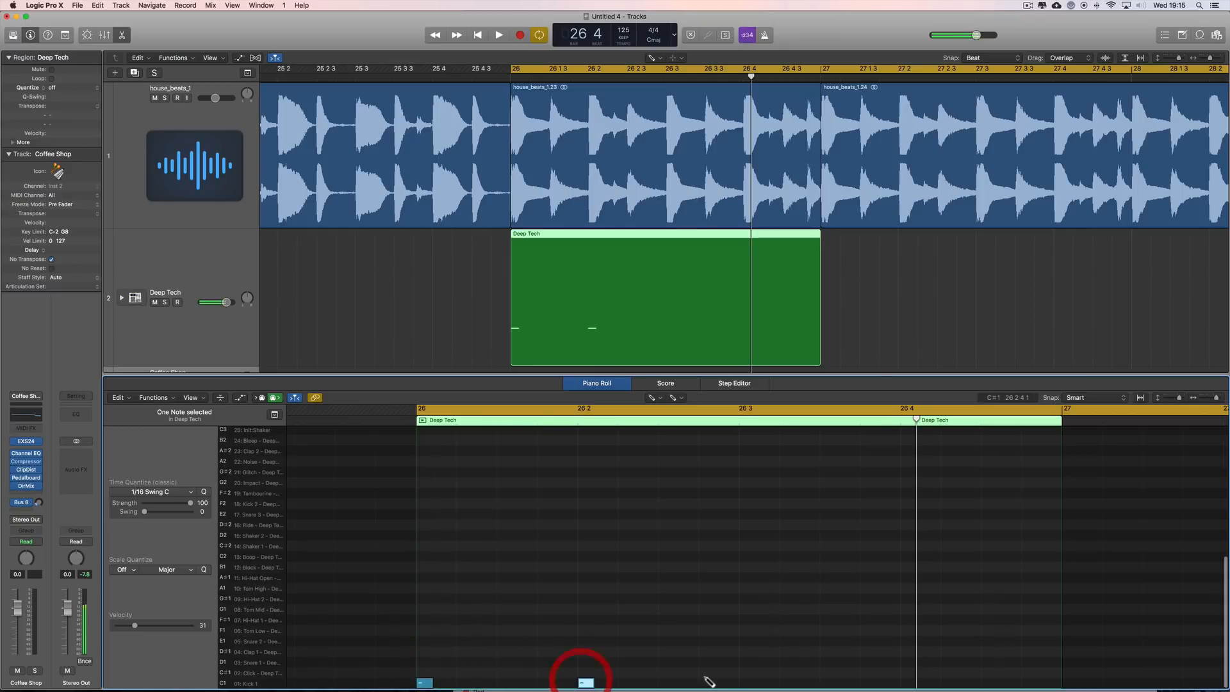
pyautogui.click(747, 683)
pyautogui.click(907, 682)
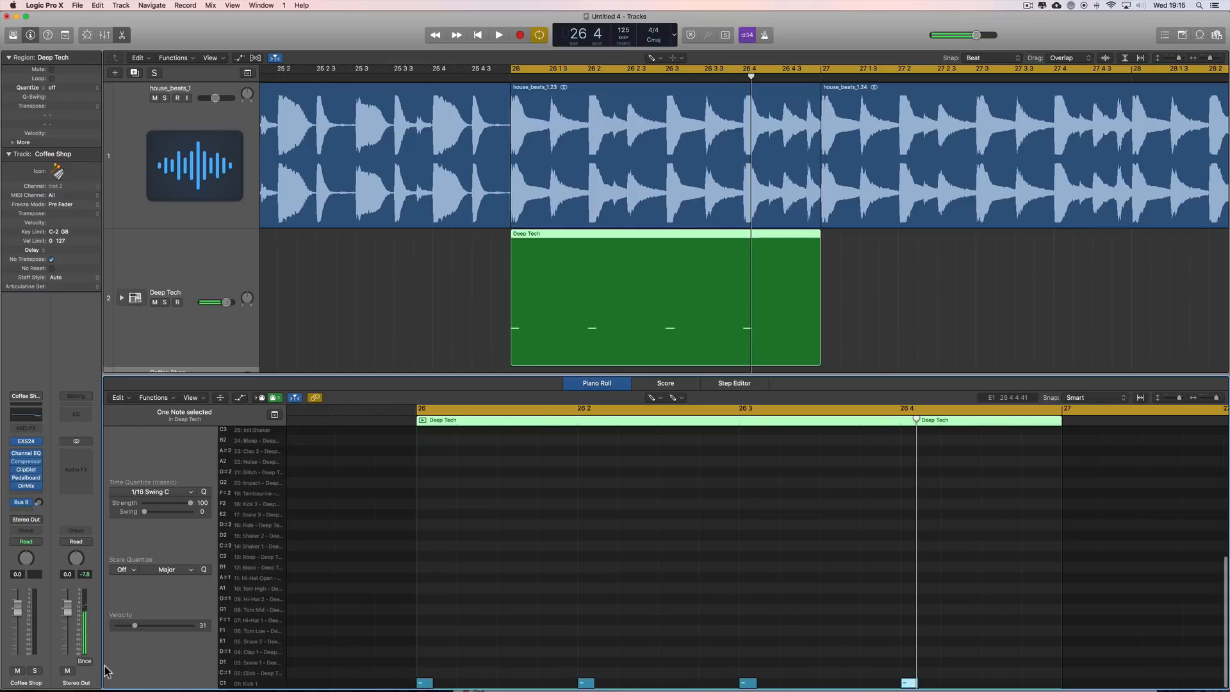
pyautogui.click(241, 682)
pyautogui.moveTo(135, 625); pyautogui.dragTo(173, 630)
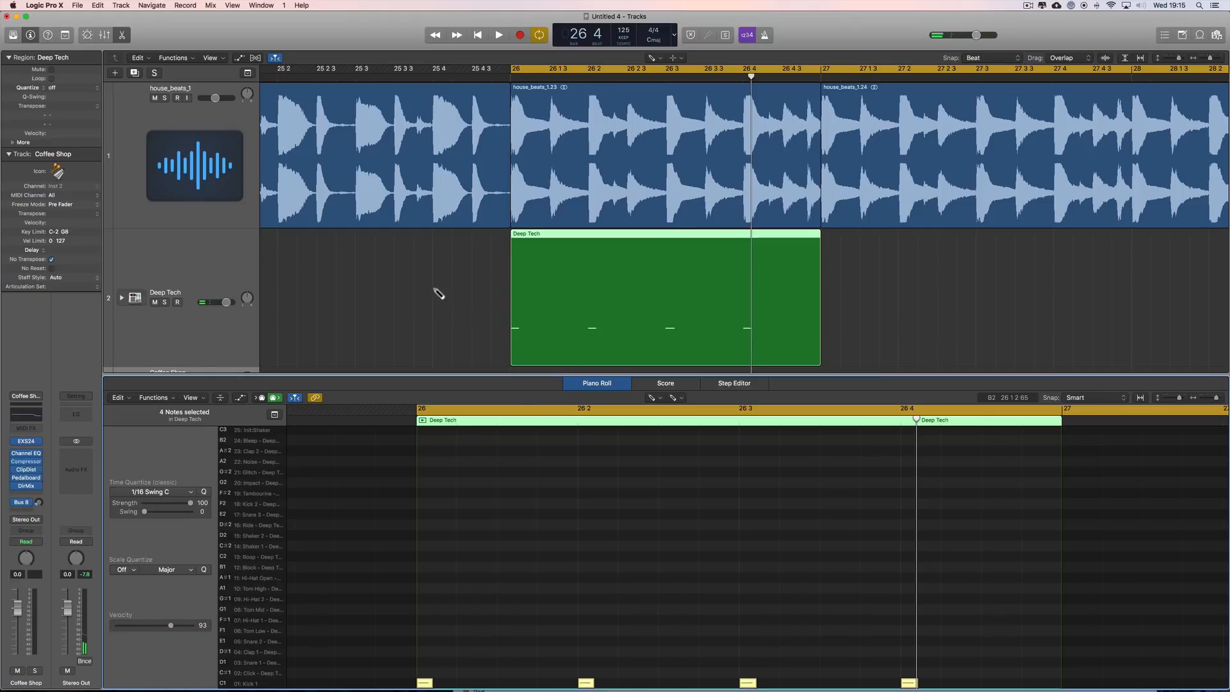
# Lower the Deep Tech track's volume and add Hi-Hat Open notes on the offbeat of each beat in bar 26.
pyautogui.moveTo(229, 307)
pyautogui.mouseDown()
pyautogui.moveTo(183, 304)
pyautogui.moveTo(223, 306)
pyautogui.mouseUp()
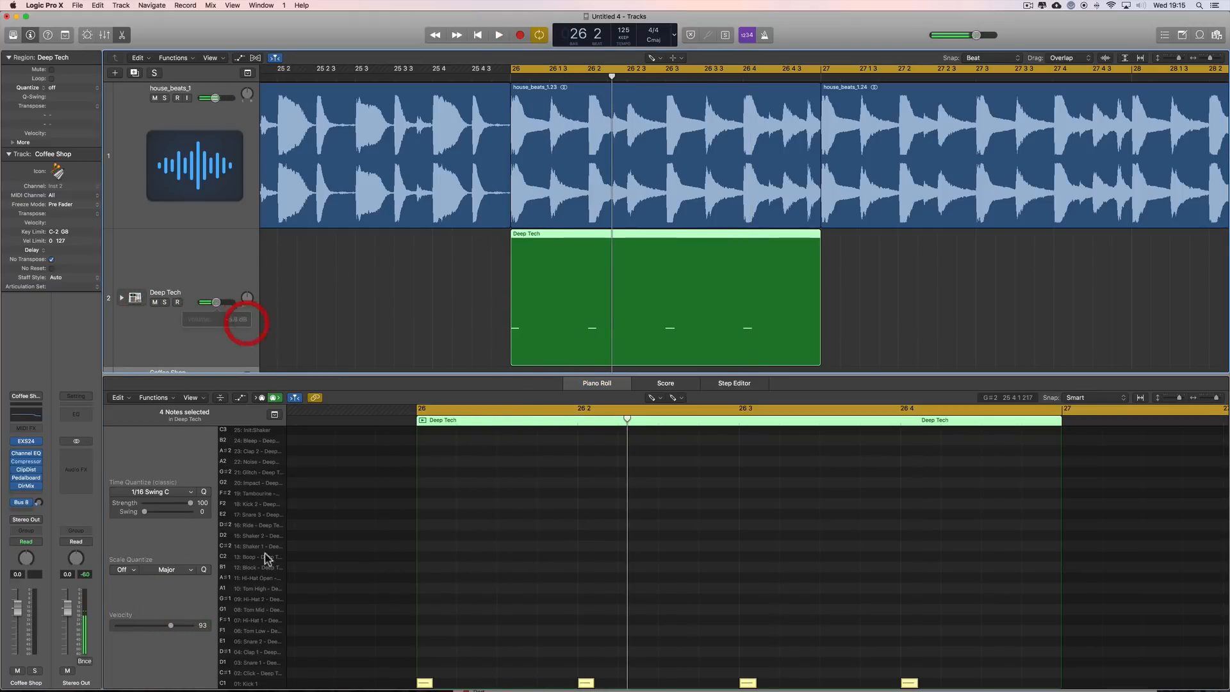
pyautogui.click(506, 578)
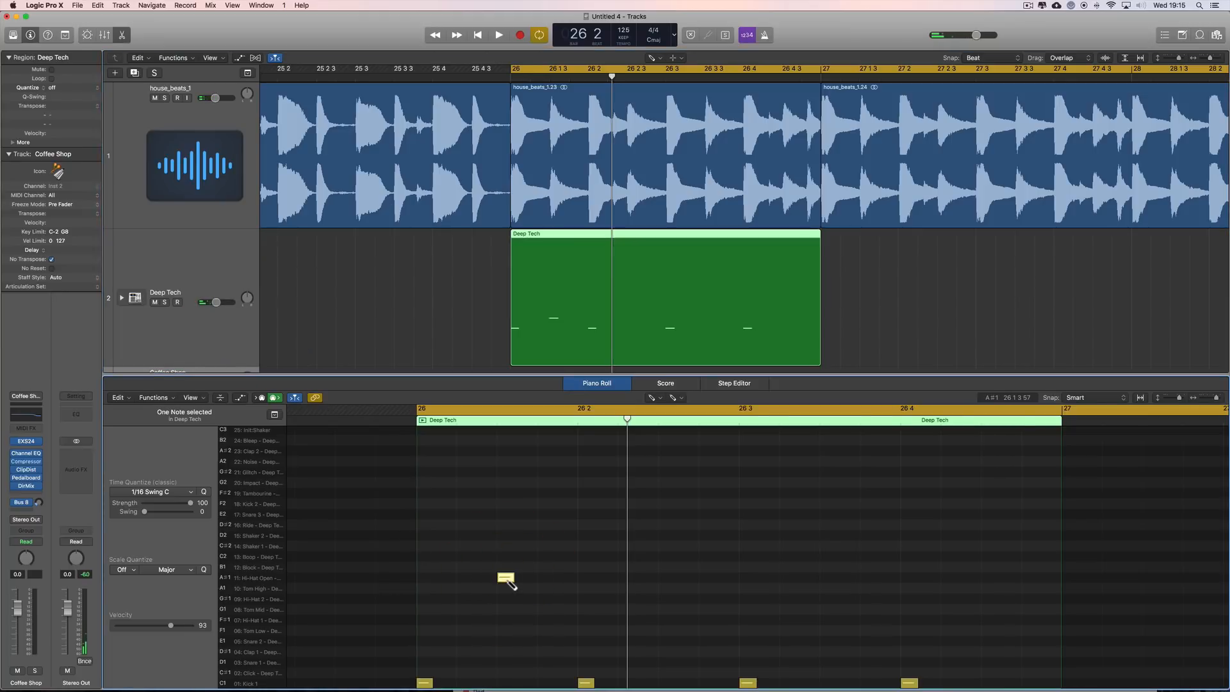
pyautogui.click(506, 578)
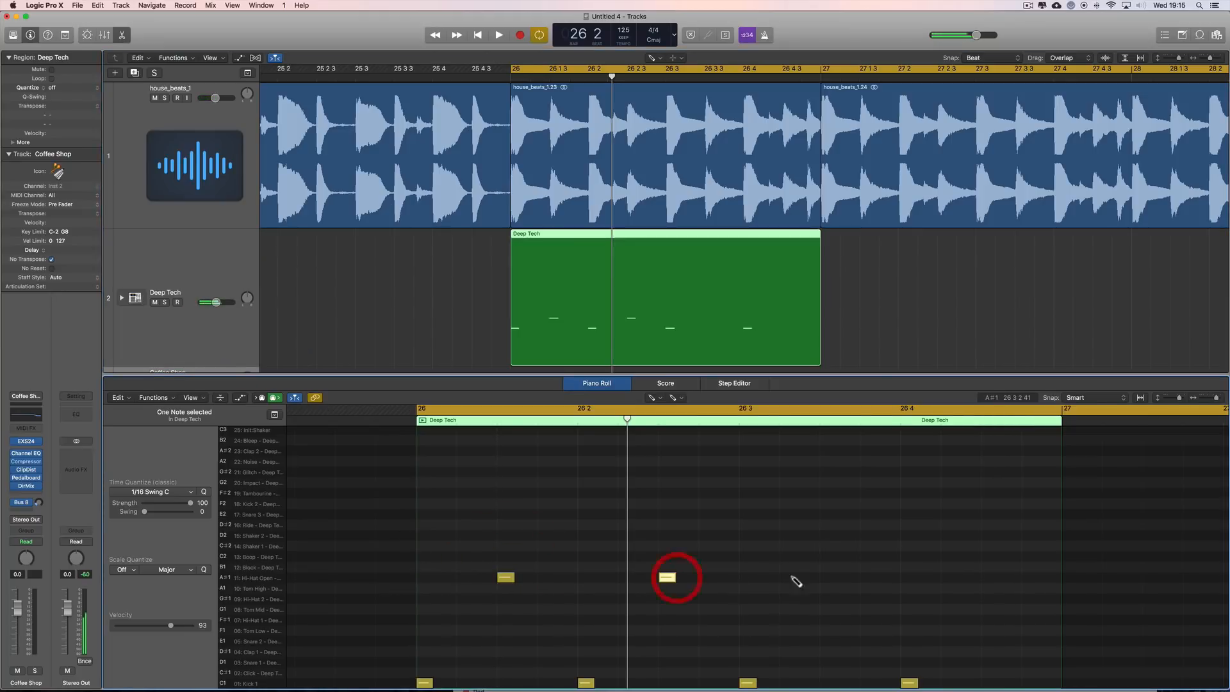
pyautogui.click(991, 578)
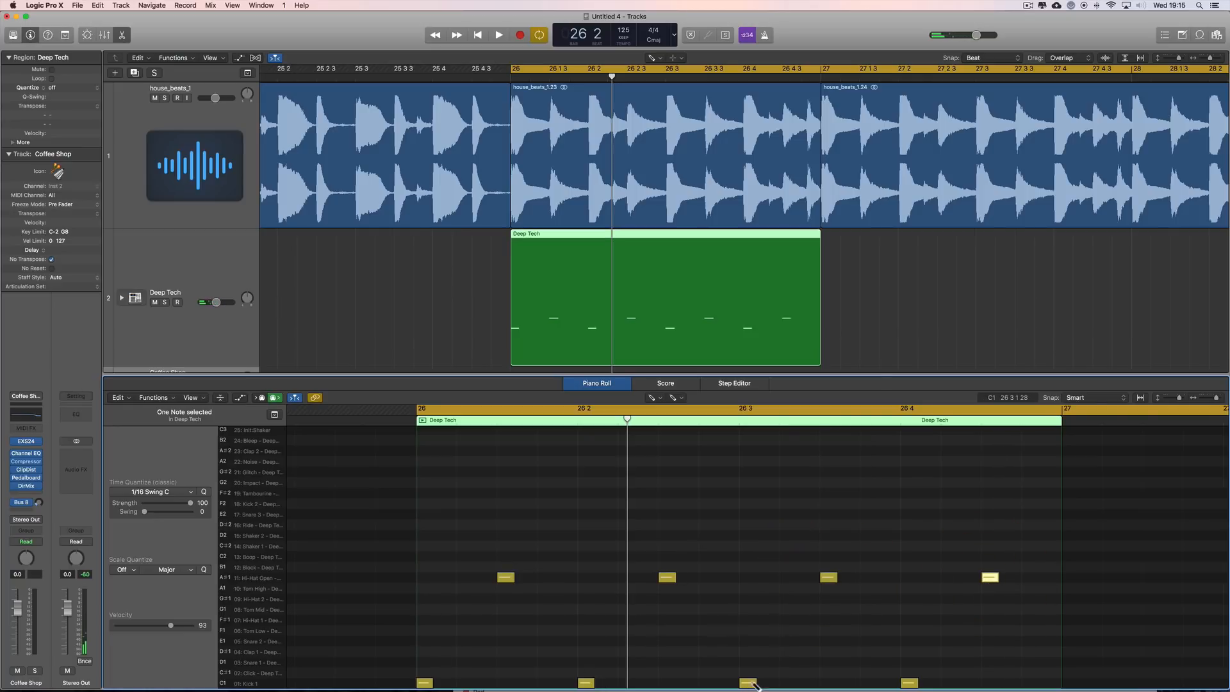
# Compare the pattern with the loop by ear and add hi-hat notes at G#1 on all four beats of bar 26.
pyautogui.press('space')
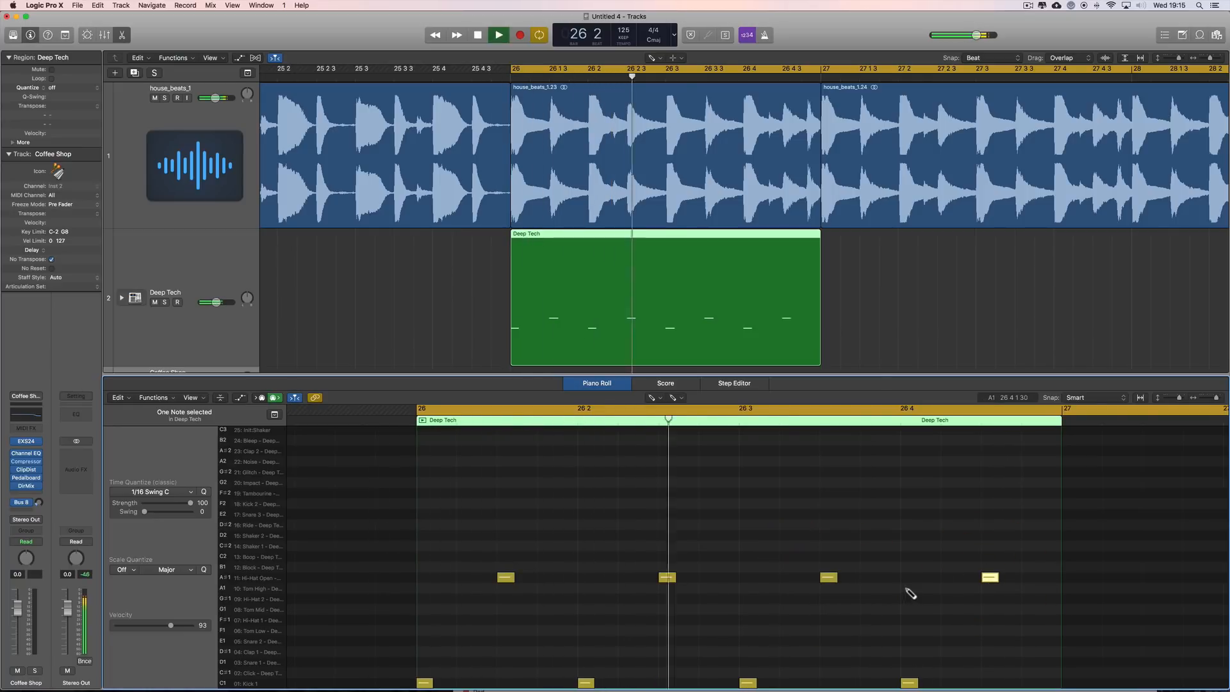
pyautogui.press('space')
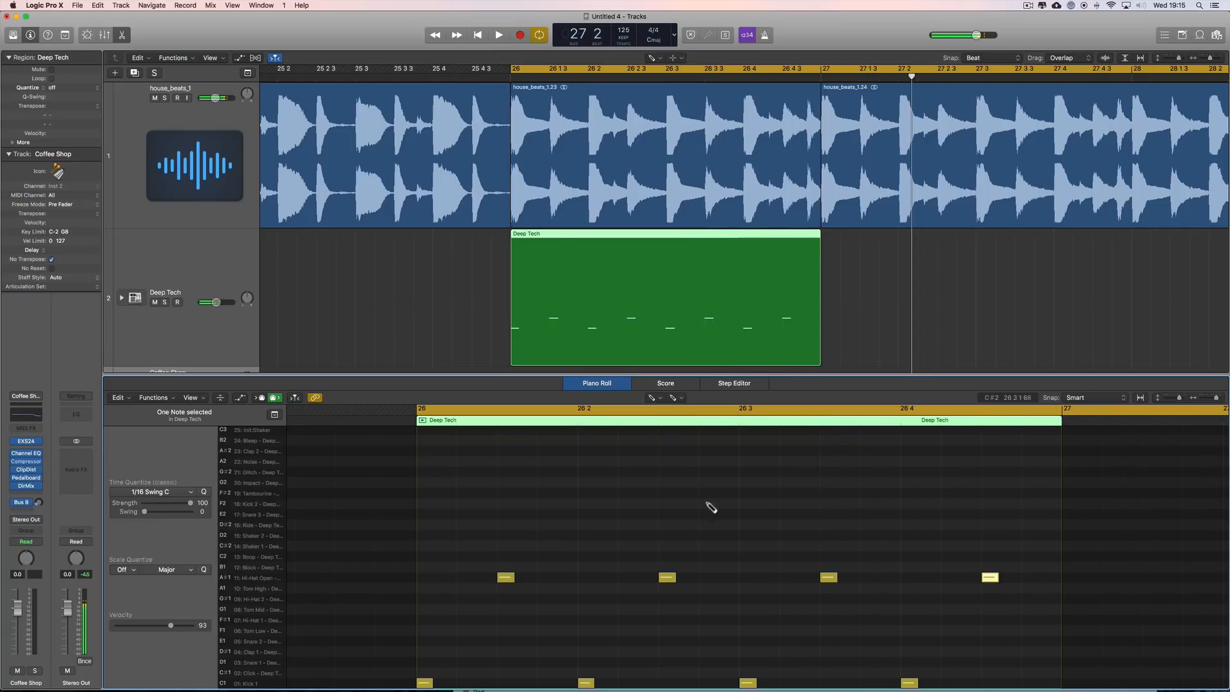
pyautogui.press('space')
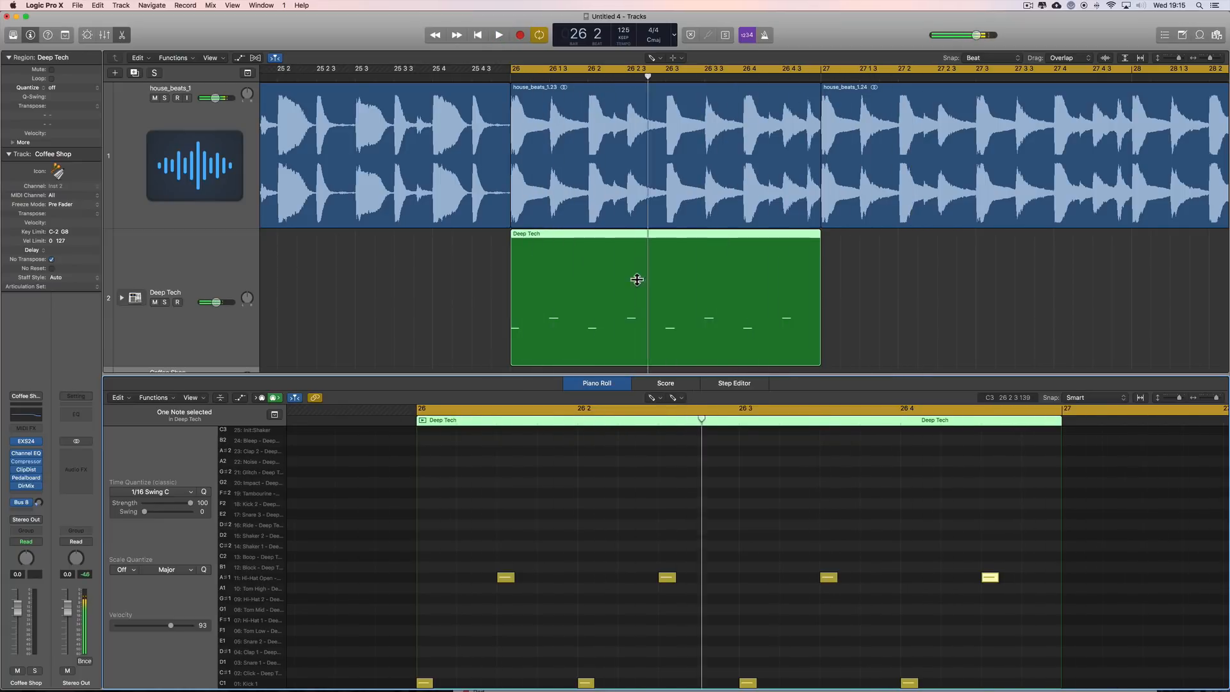
pyautogui.press('space')
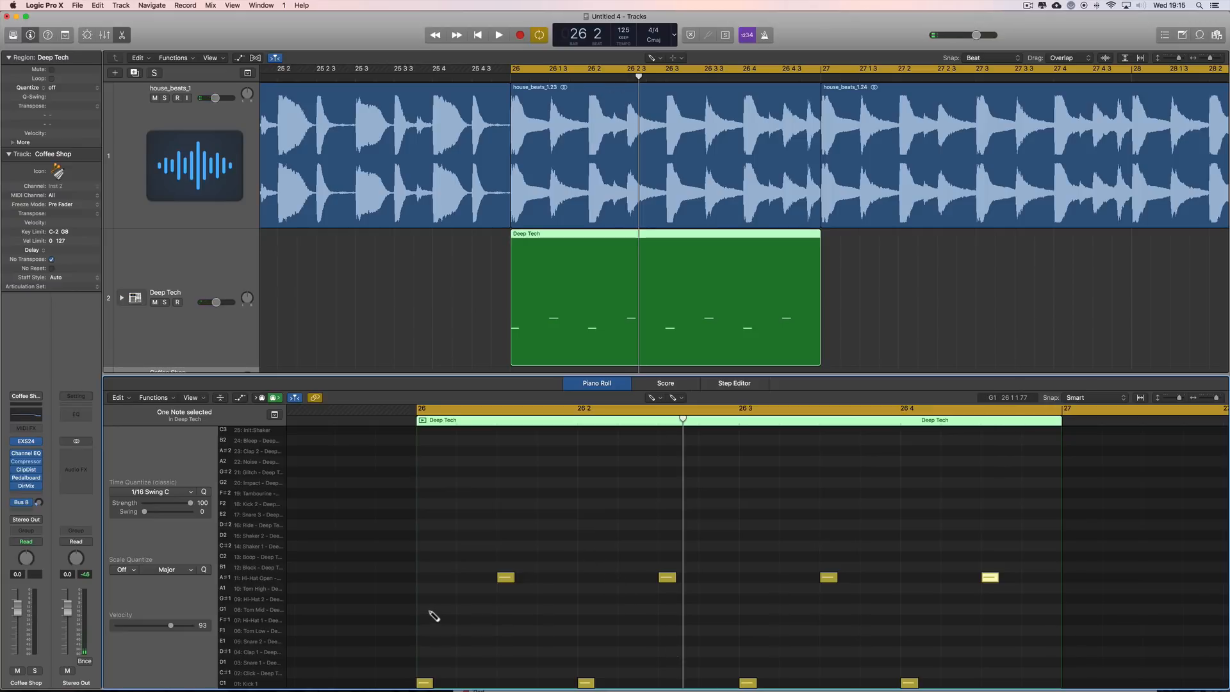
pyautogui.press('space')
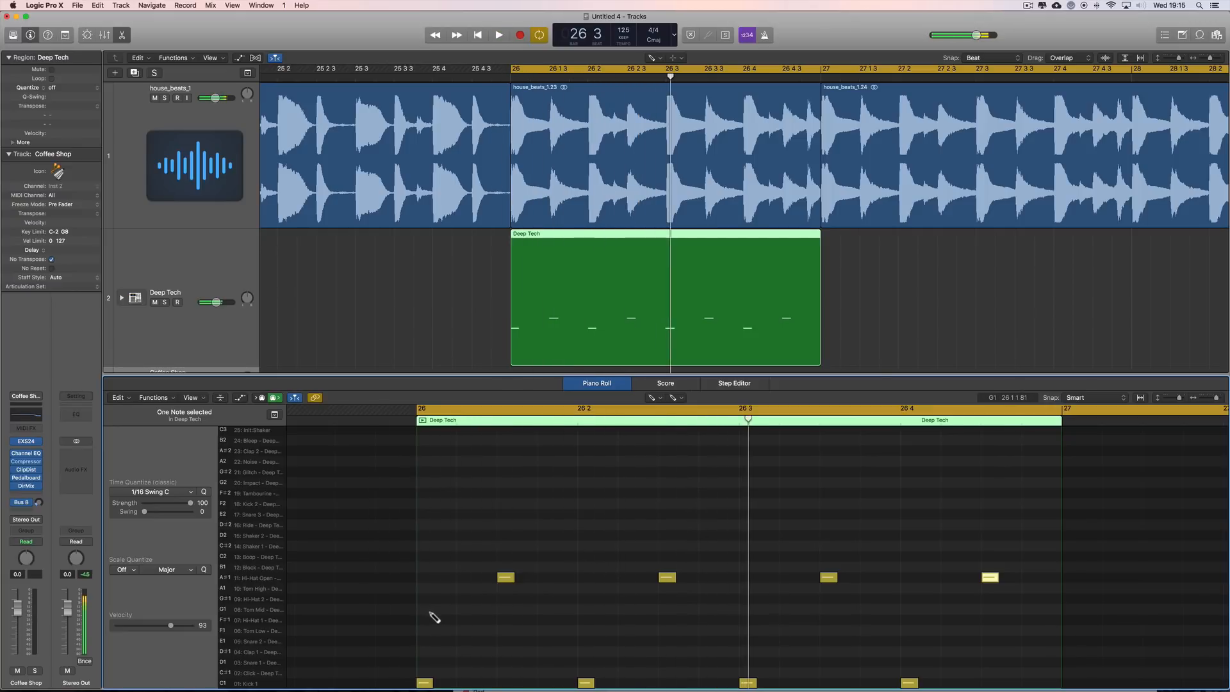
pyautogui.moveTo(426, 606); pyautogui.dragTo(426, 600)
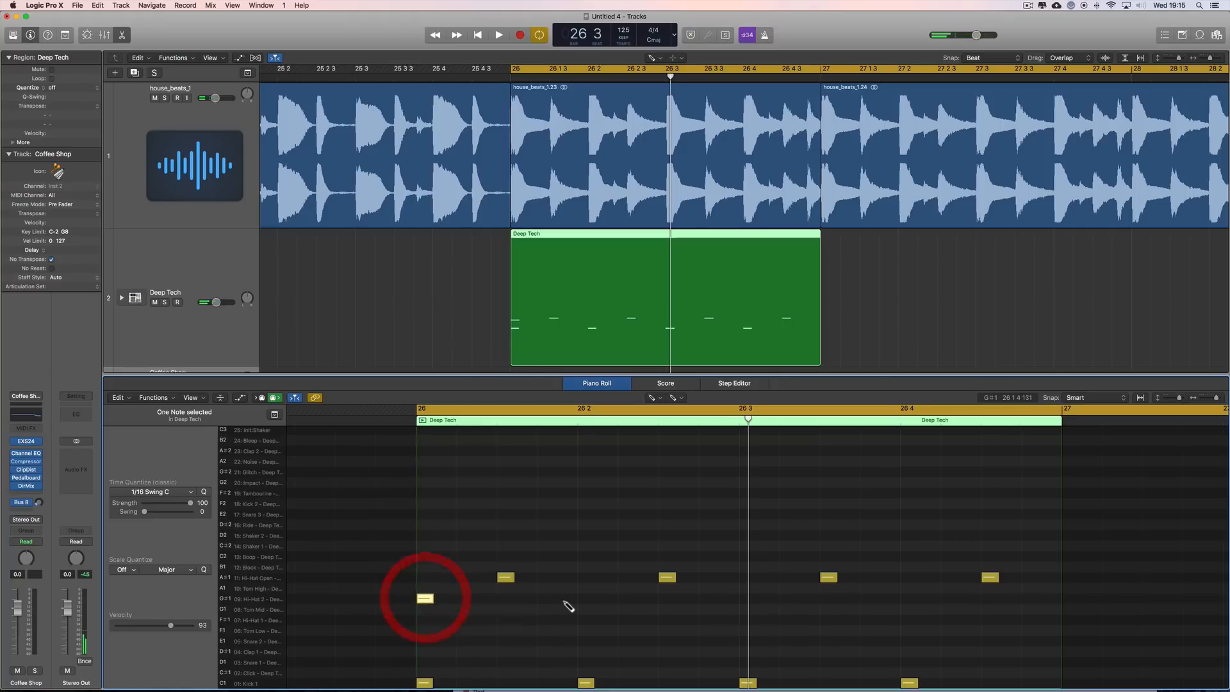
pyautogui.click(748, 598)
pyautogui.click(910, 598)
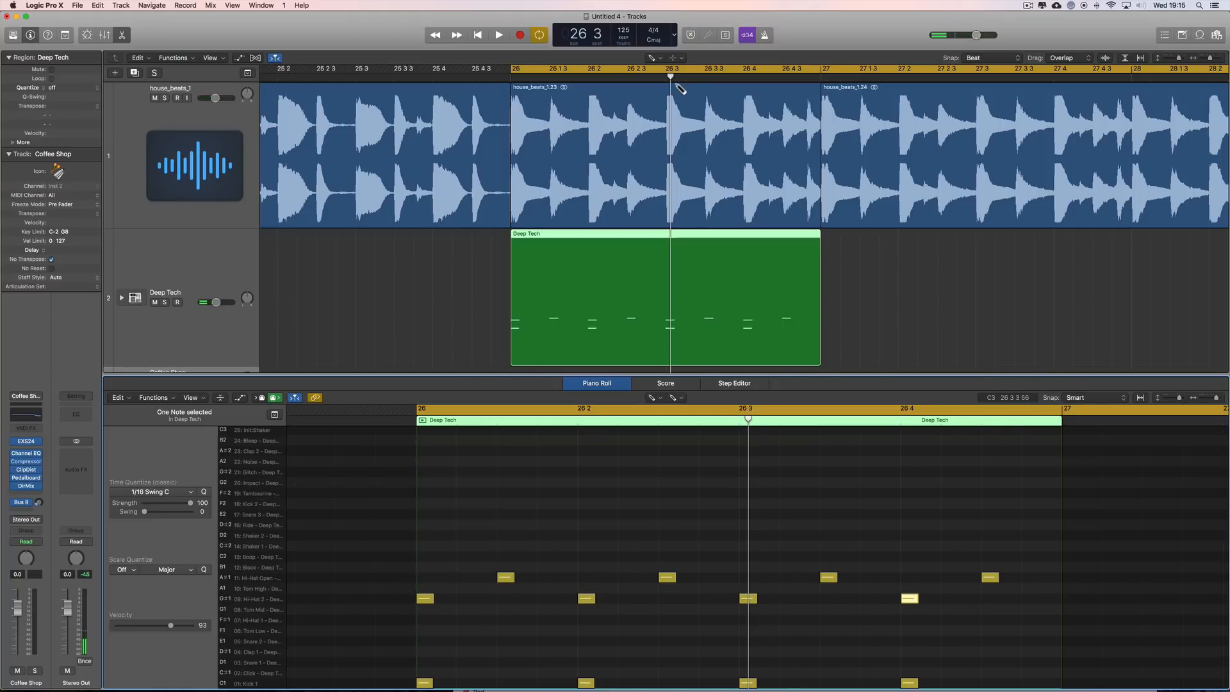
# Listen closely to the loop around beat 2 and add a Hi-Hat Open note on that beat's second sixteenth.
pyautogui.moveTo(673, 89); pyautogui.dragTo(614, 90)
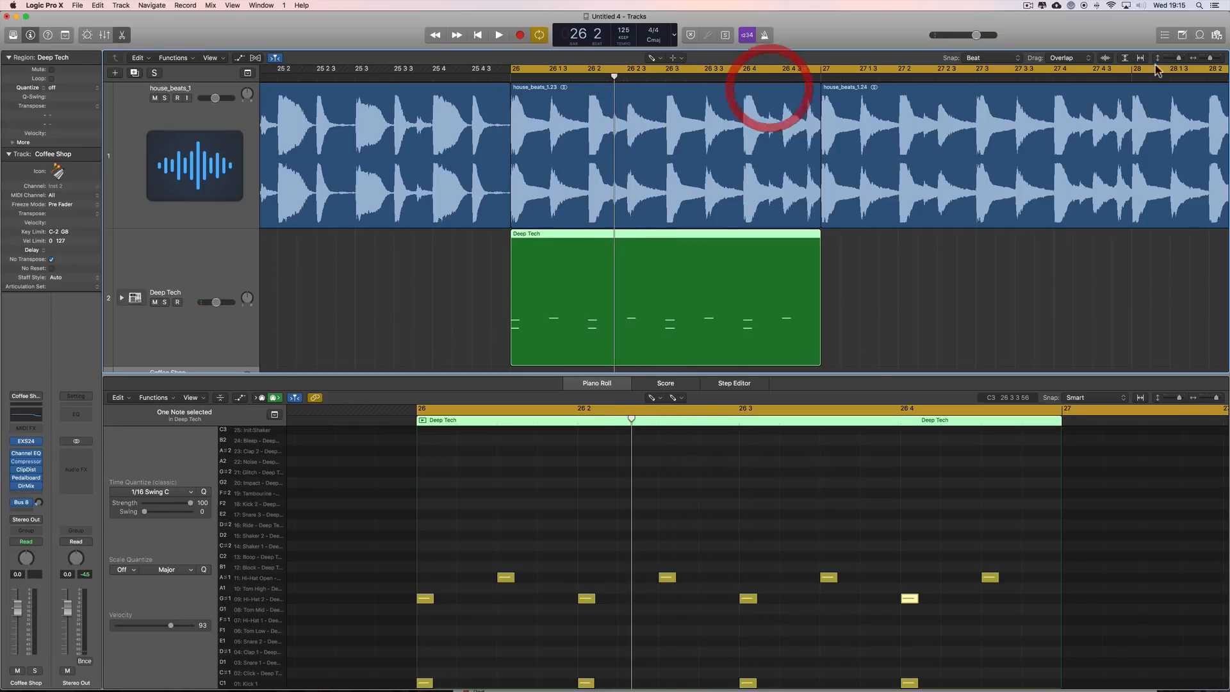
pyautogui.click(1217, 58)
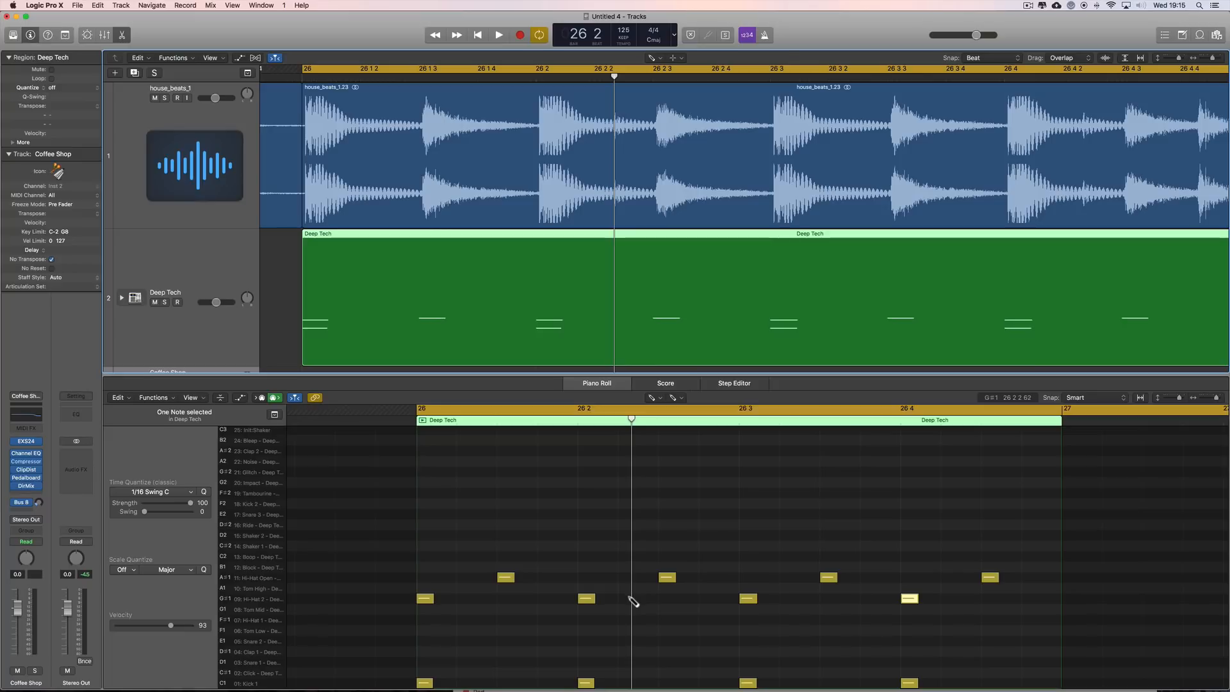
pyautogui.press('space')
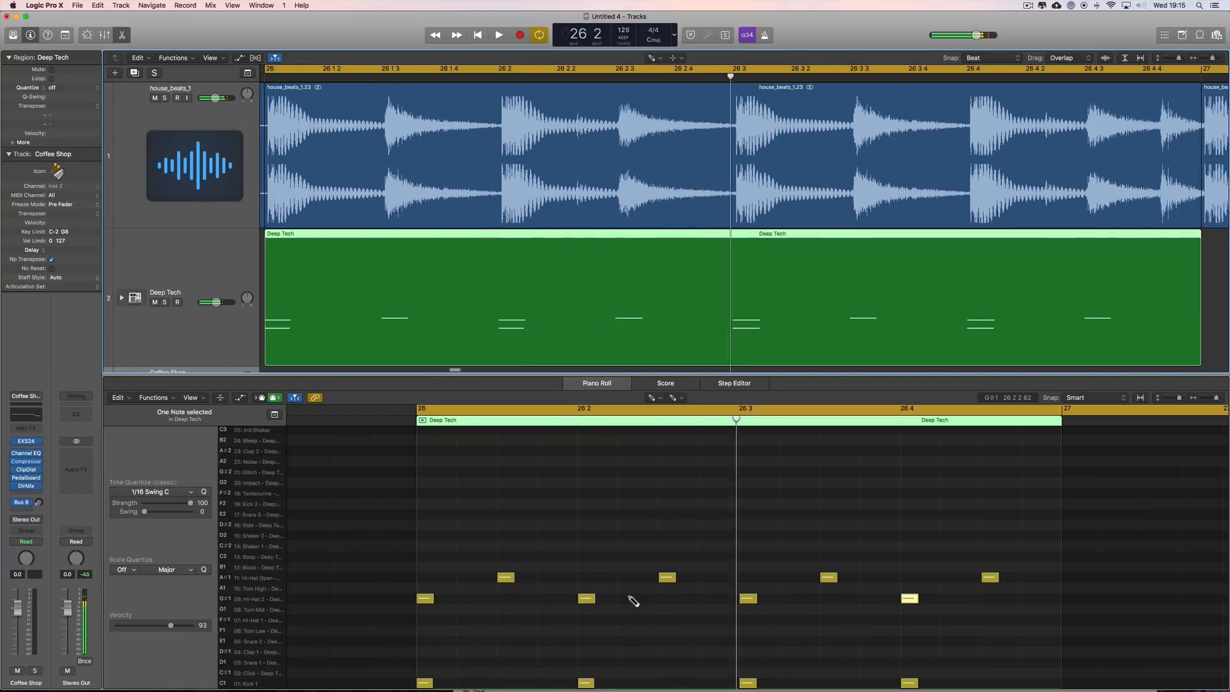
pyautogui.click(625, 578)
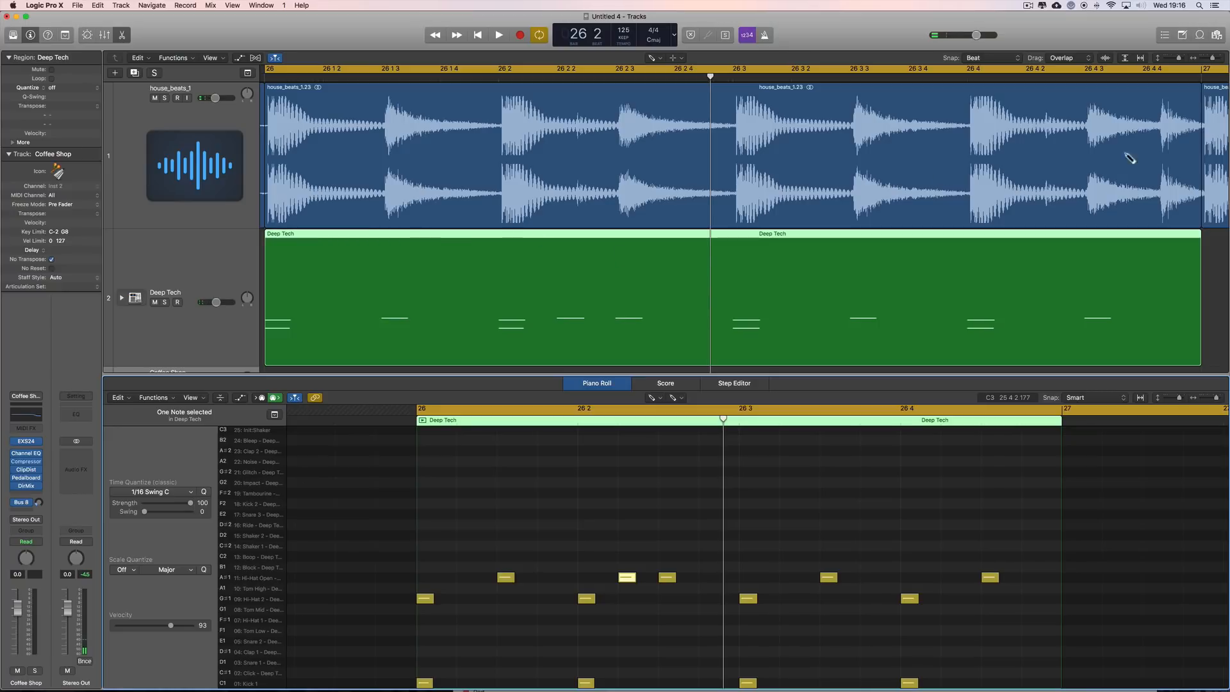
# Make a groove template from the house_beats_1.23 audio region at bar 26.
pyautogui.click(1206, 59)
pyautogui.press('t')
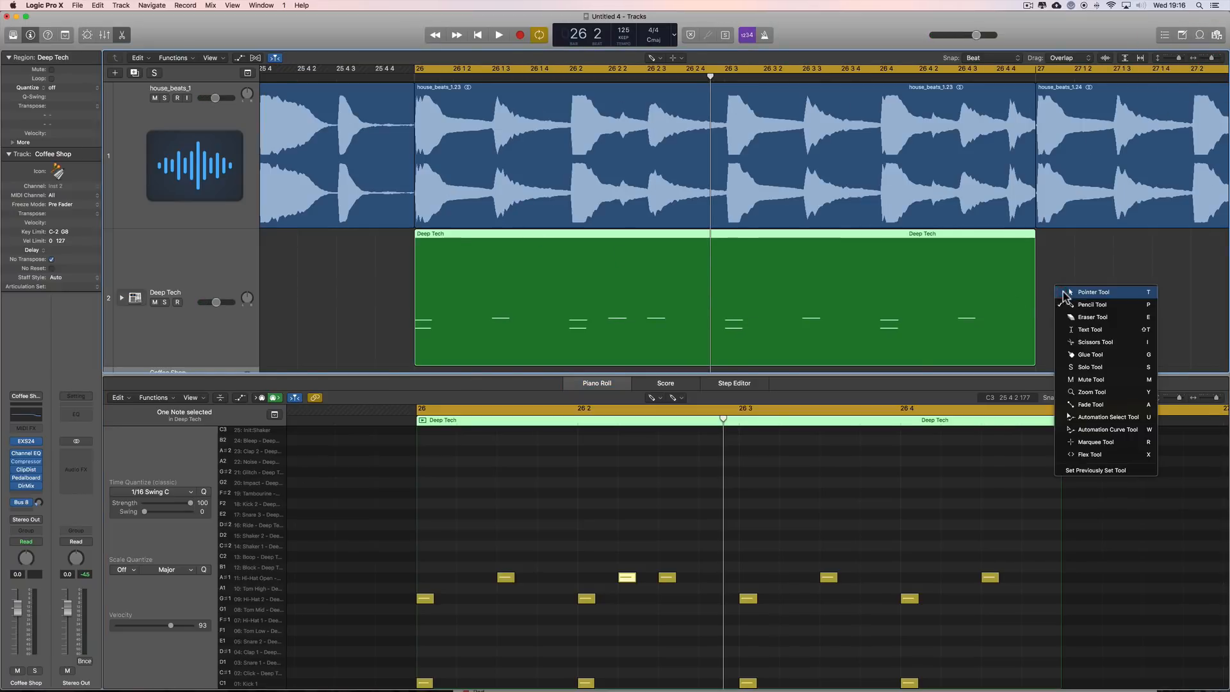
pyautogui.click(953, 264)
pyautogui.click(710, 172)
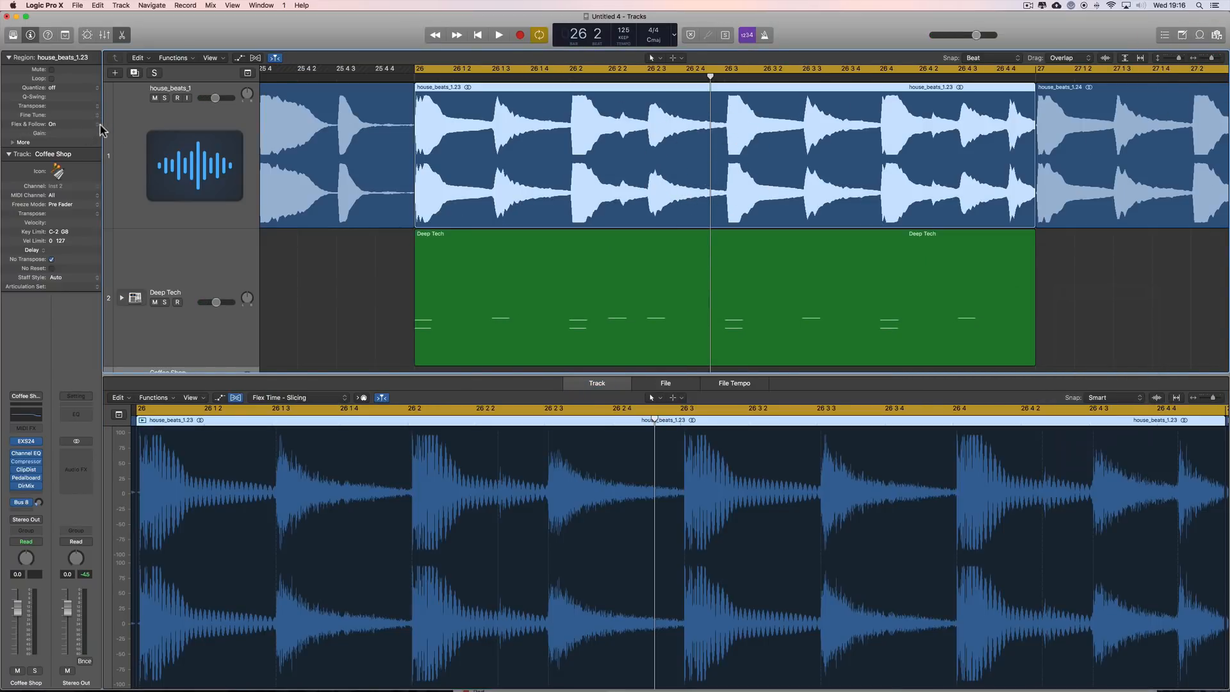
pyautogui.click(94, 87)
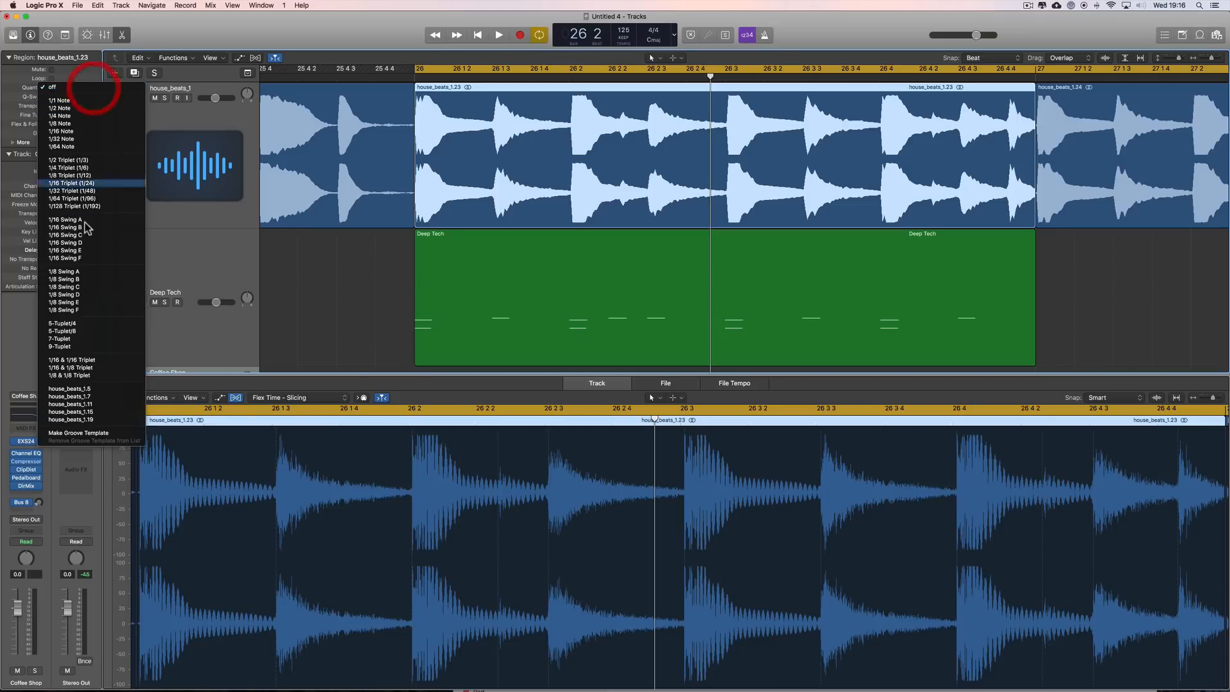
pyautogui.click(96, 433)
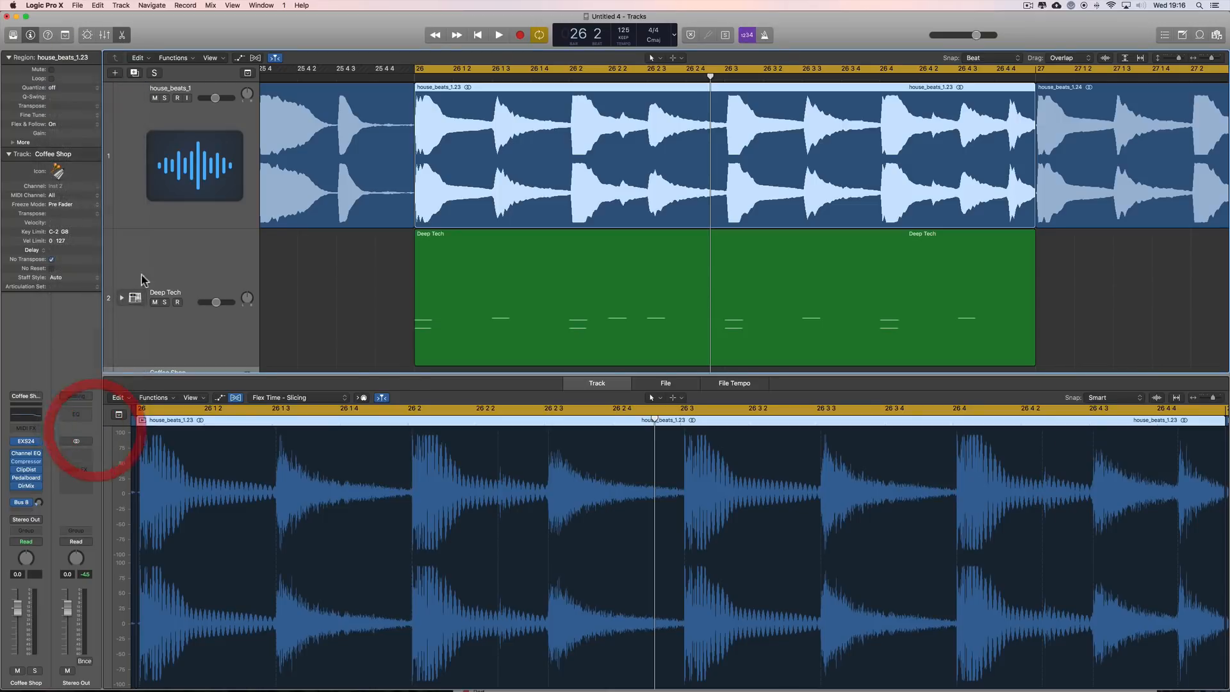
# Quantize the Hi-Hat Open note on beat 2's second sixteenth to the house_beats_1.23 groove and play the pattern.
pyautogui.click(621, 316)
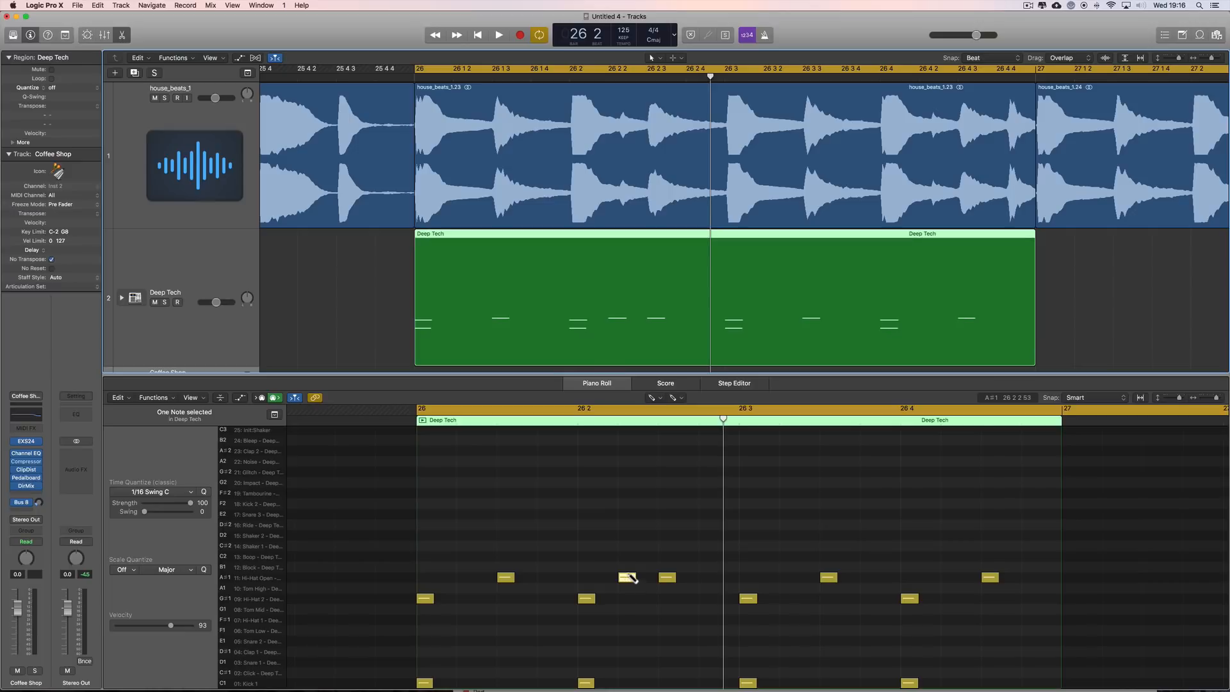
pyautogui.click(160, 491)
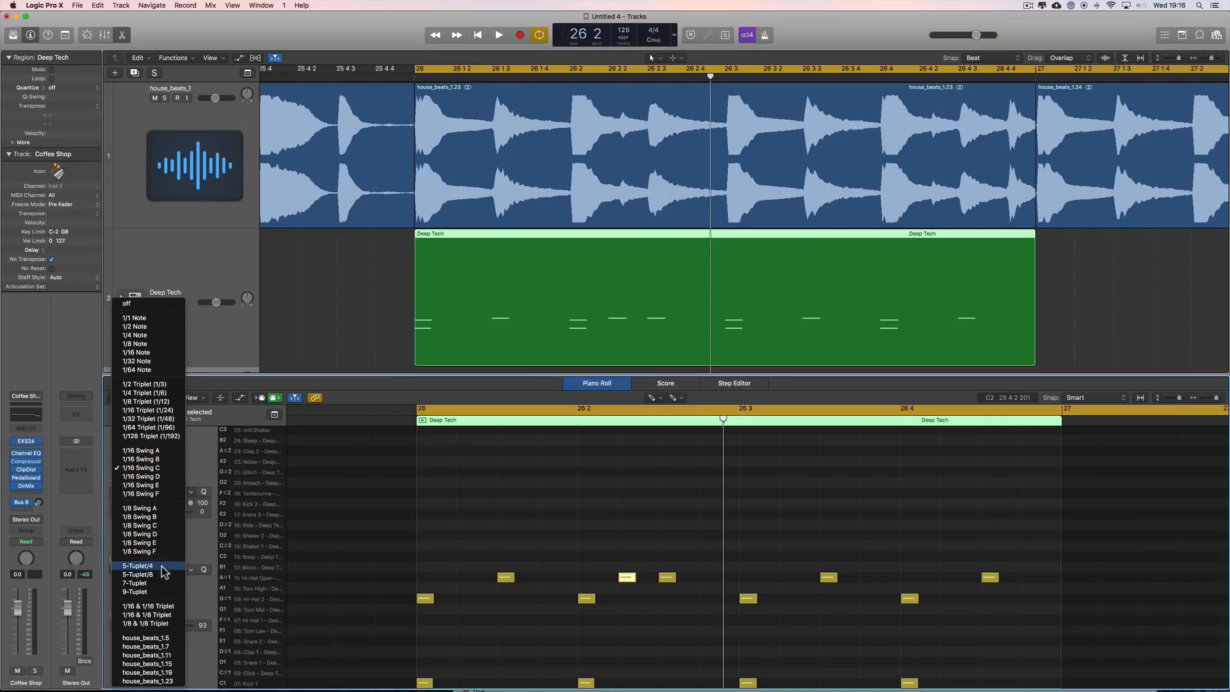
pyautogui.click(168, 684)
pyautogui.press('space')
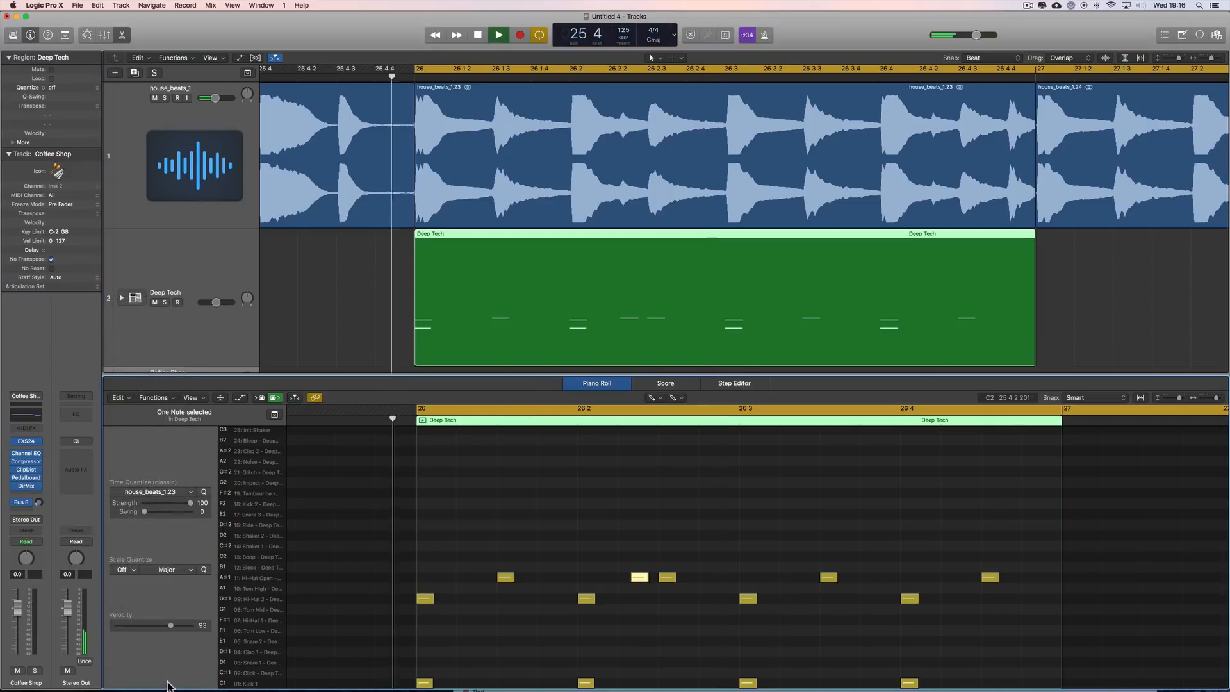
pyautogui.press('space')
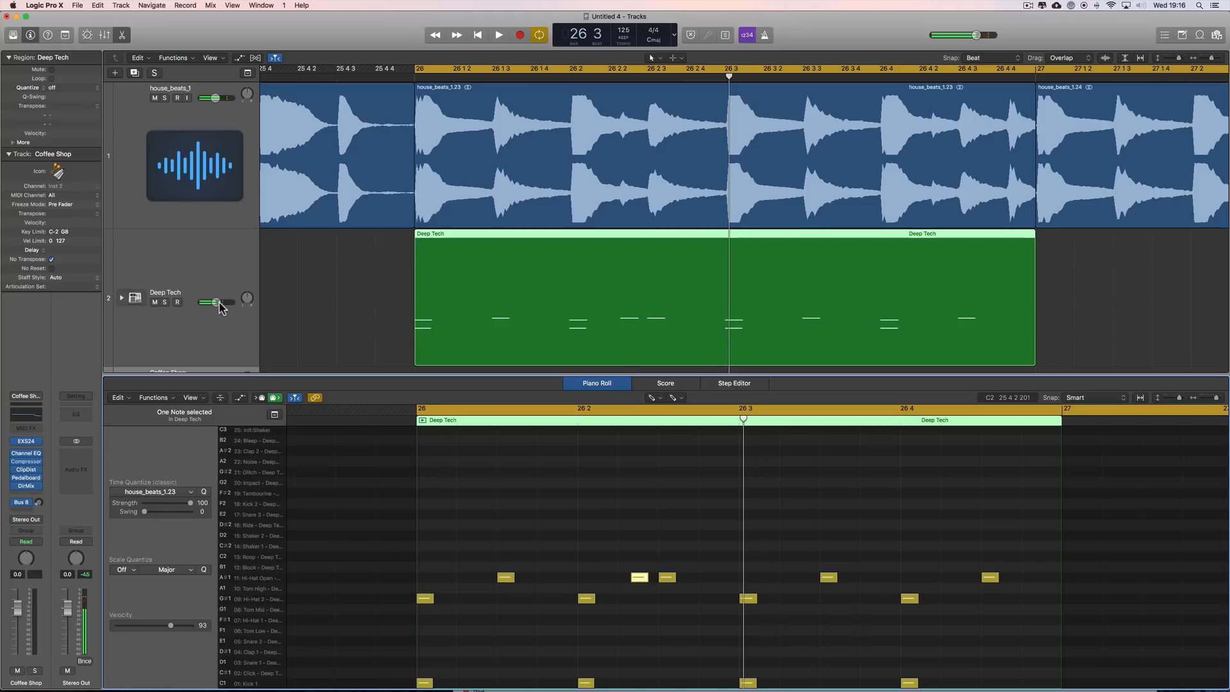
# Raise the Deep Tech track's volume slightly and listen to it against the loop.
pyautogui.moveTo(219, 306); pyautogui.dragTo(225, 305)
pyautogui.press('space')
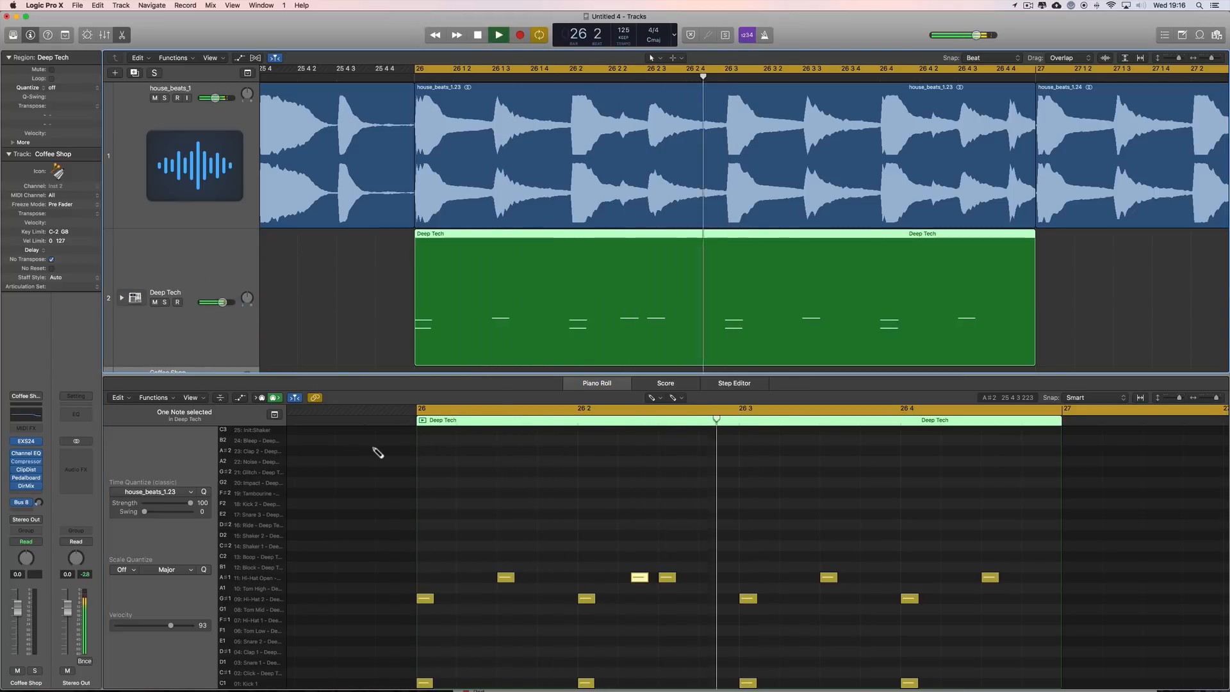
pyautogui.press('space')
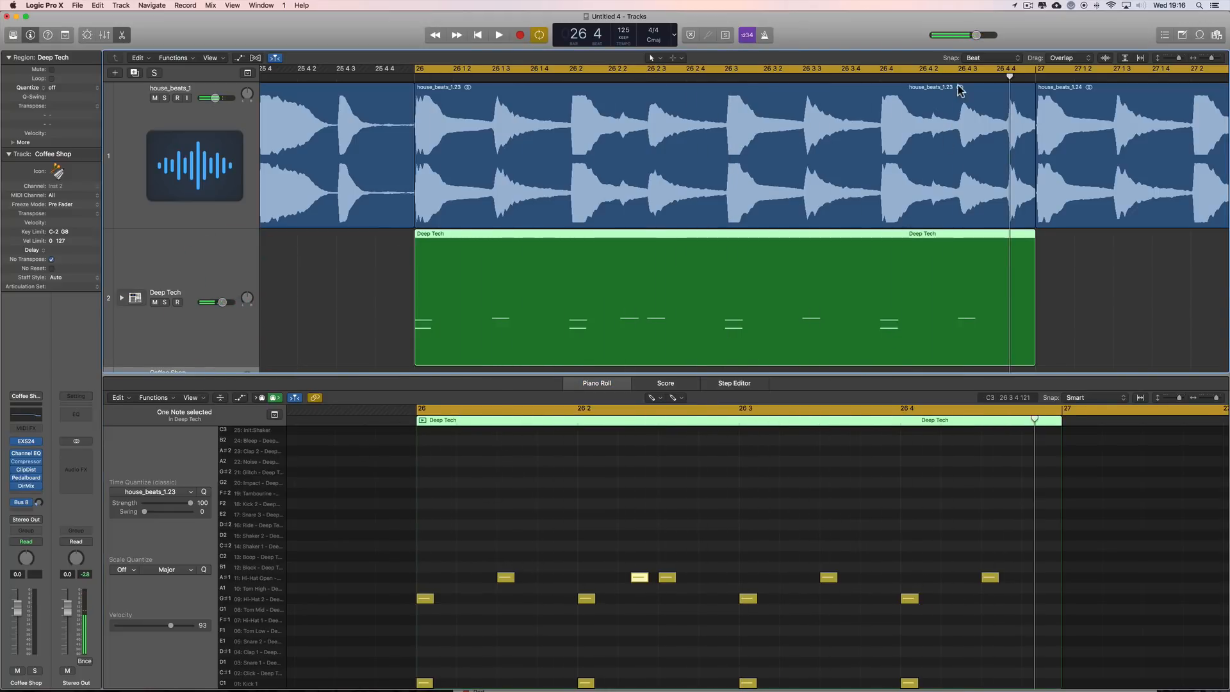
# Add a Hi-Hat Open note on the second sixteenth of beat 4, quantize it to the house_beats_1.23 groove and play bar 26.
pyautogui.click(933, 78)
pyautogui.click(950, 578)
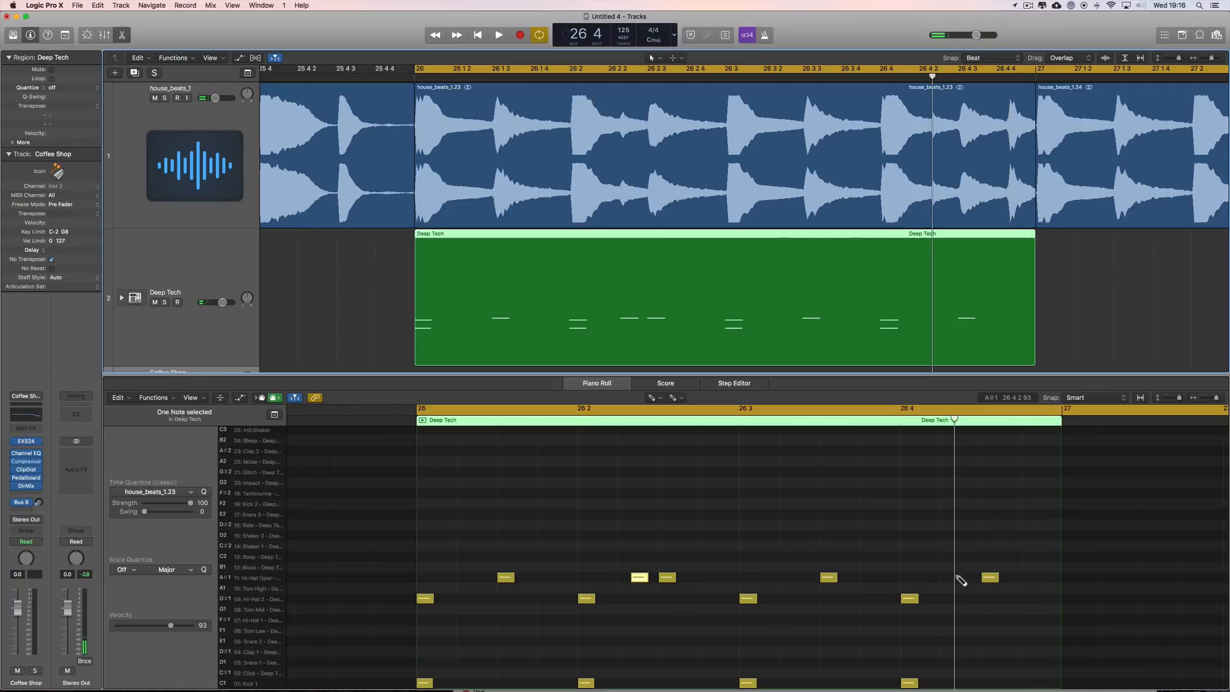
pyautogui.click(203, 492)
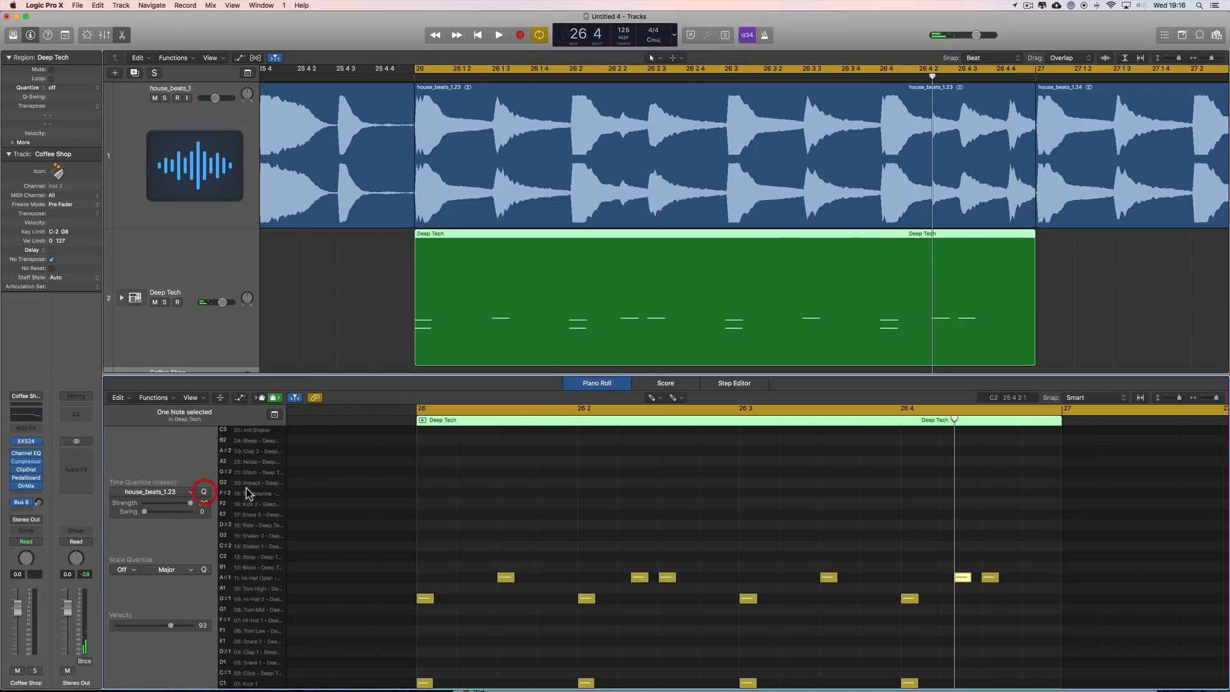
pyautogui.press('space')
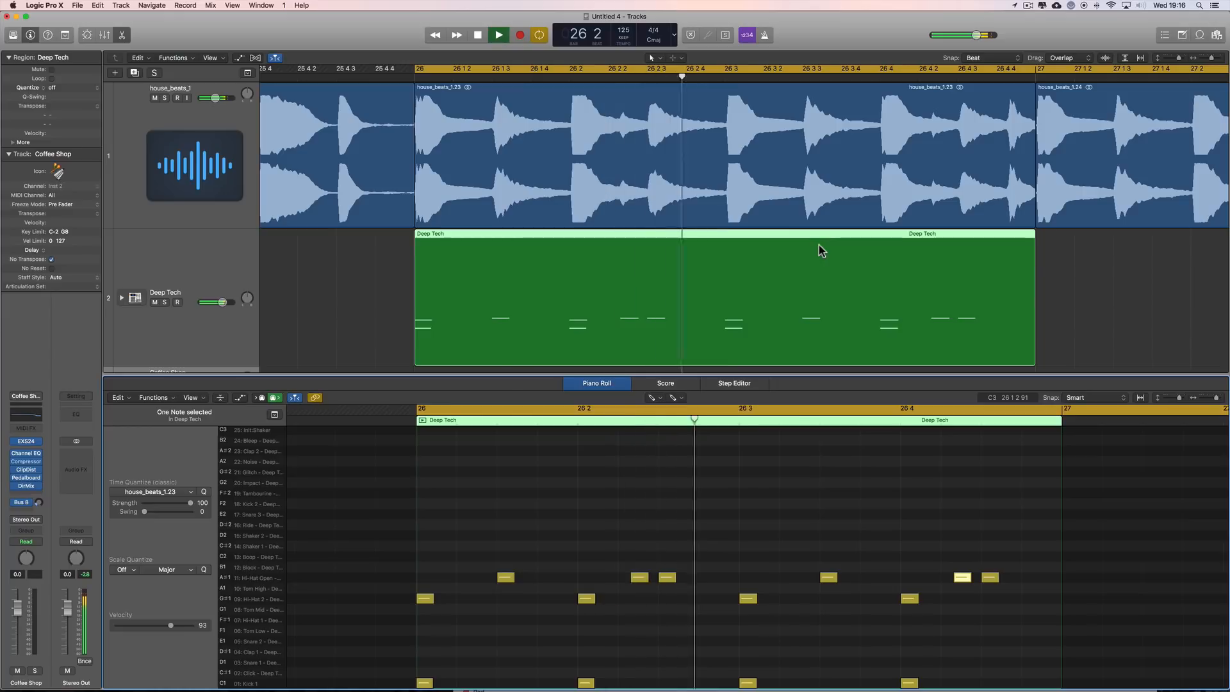
pyautogui.press('space')
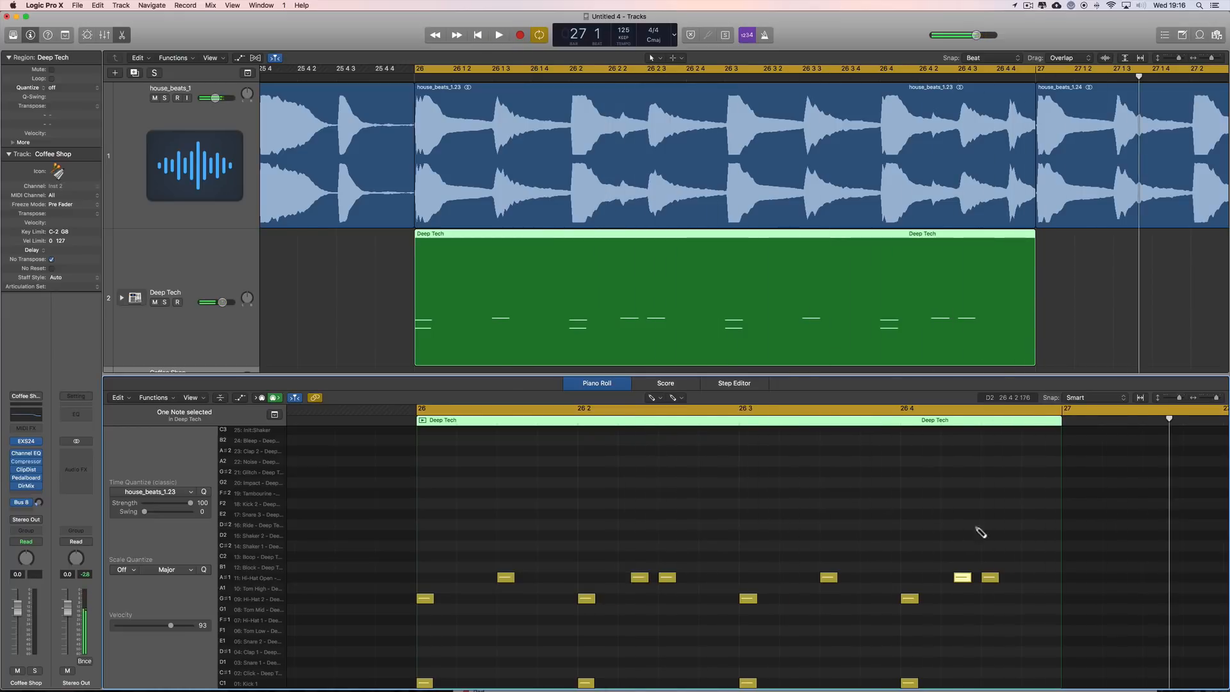
# Add a Snare 1 note on the last sixteenth of beat 4, quantize it to the house_beats_1.23 groove and listen.
pyautogui.click(1032, 653)
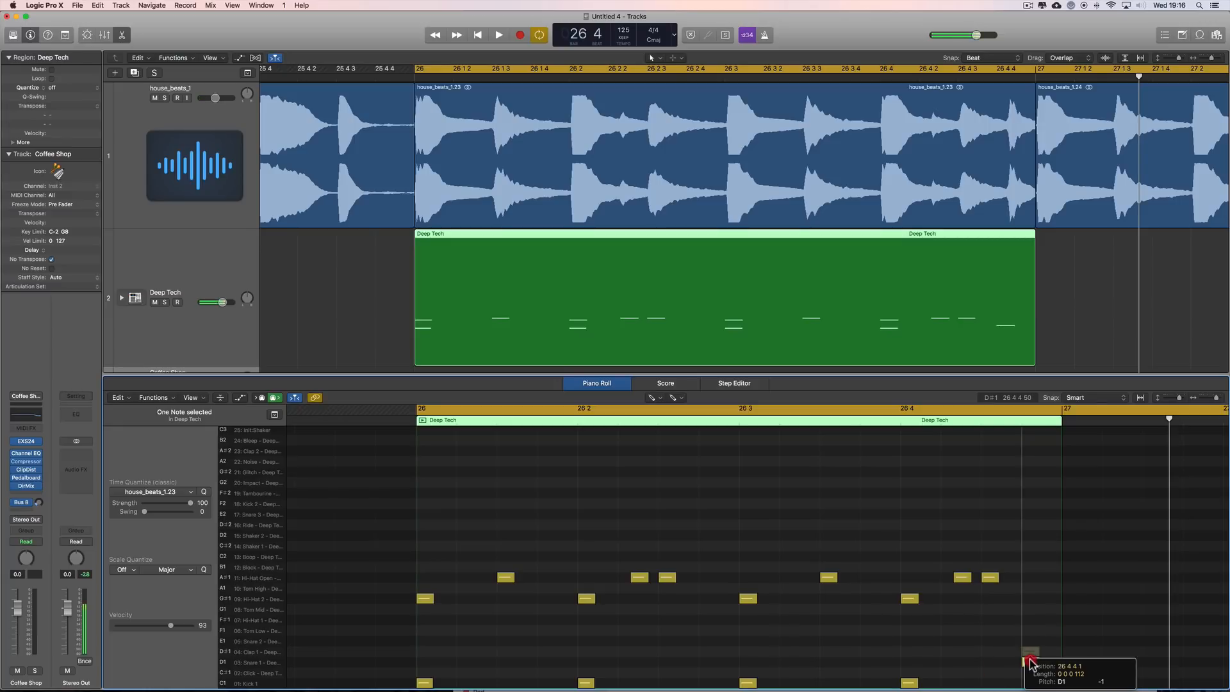
pyautogui.moveTo(1030, 653); pyautogui.dragTo(1030, 664)
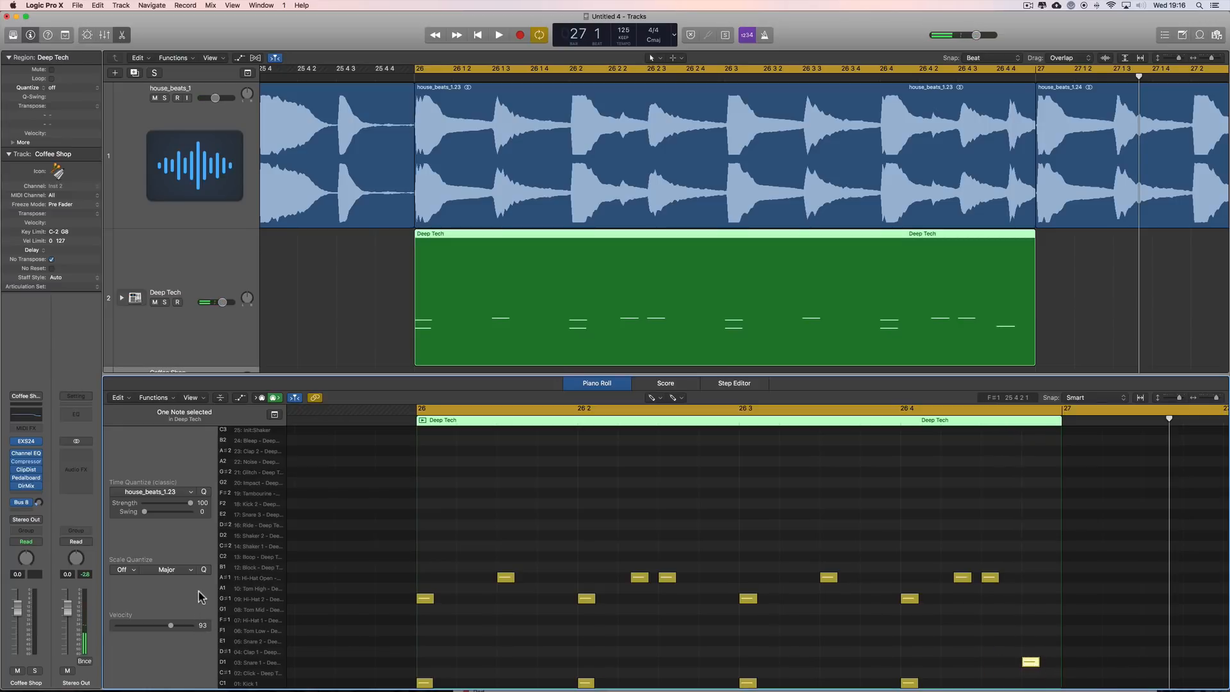
pyautogui.press('space')
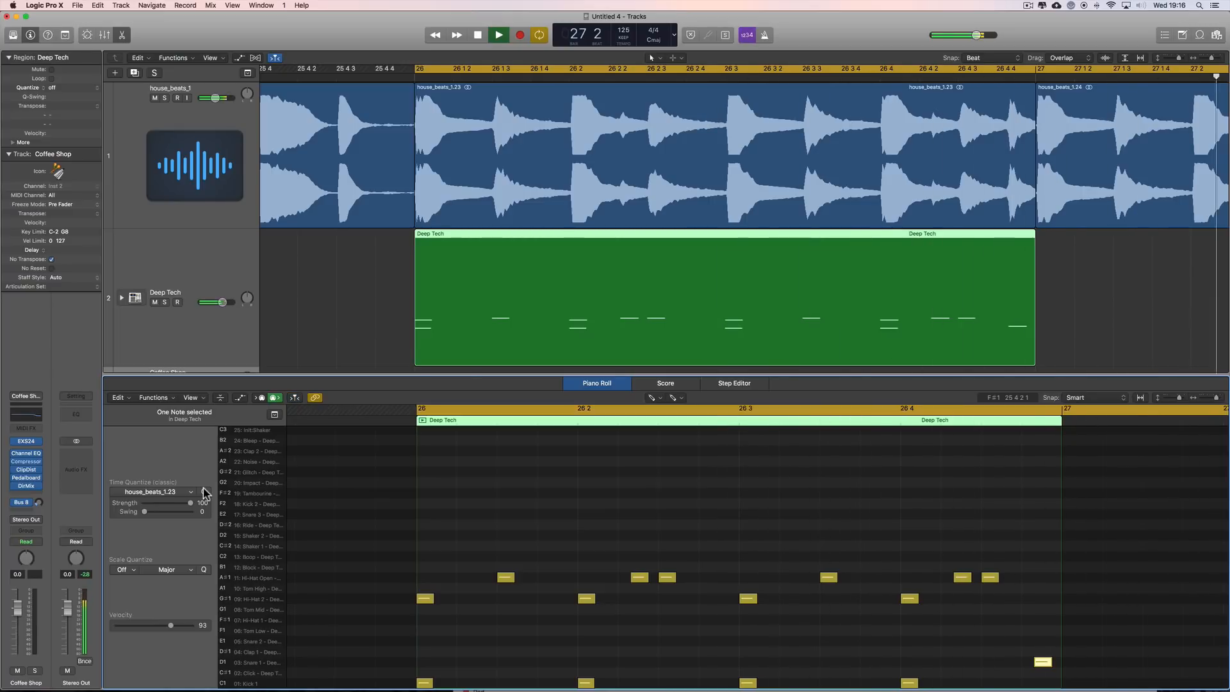
pyautogui.press('space')
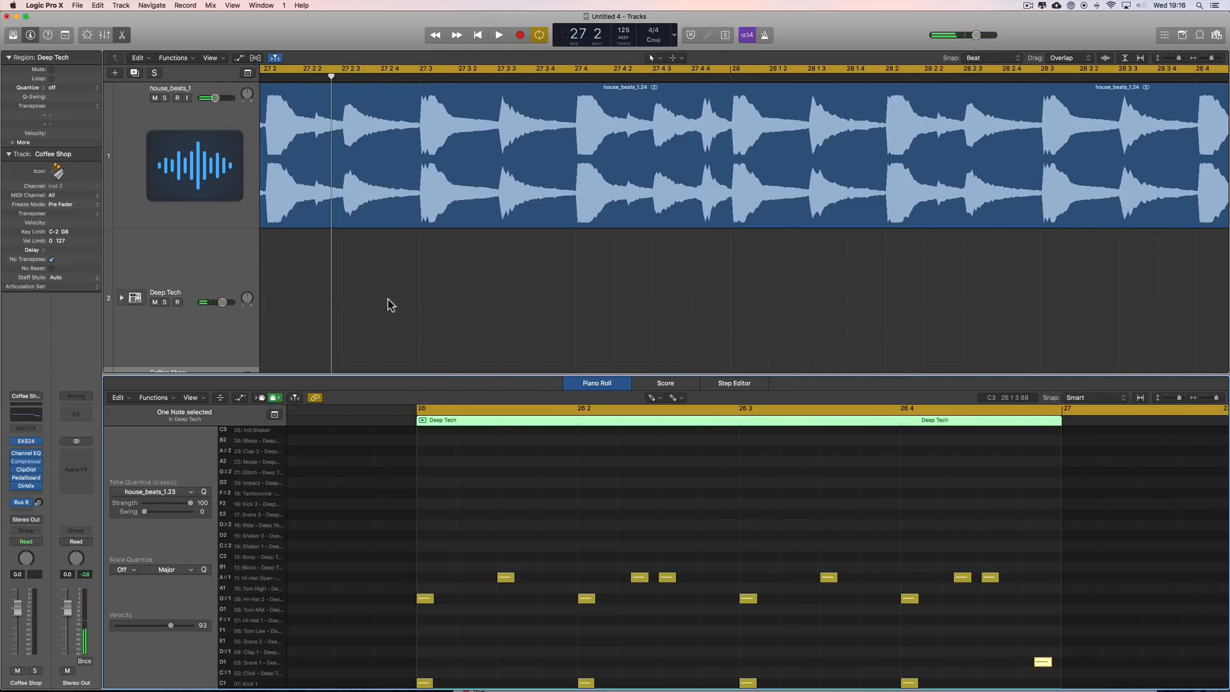
# Select the Deep Tech region at bar 26 and play it together with the audio loop.
pyautogui.hscroll(-10, 406, 299)
pyautogui.click(546, 292)
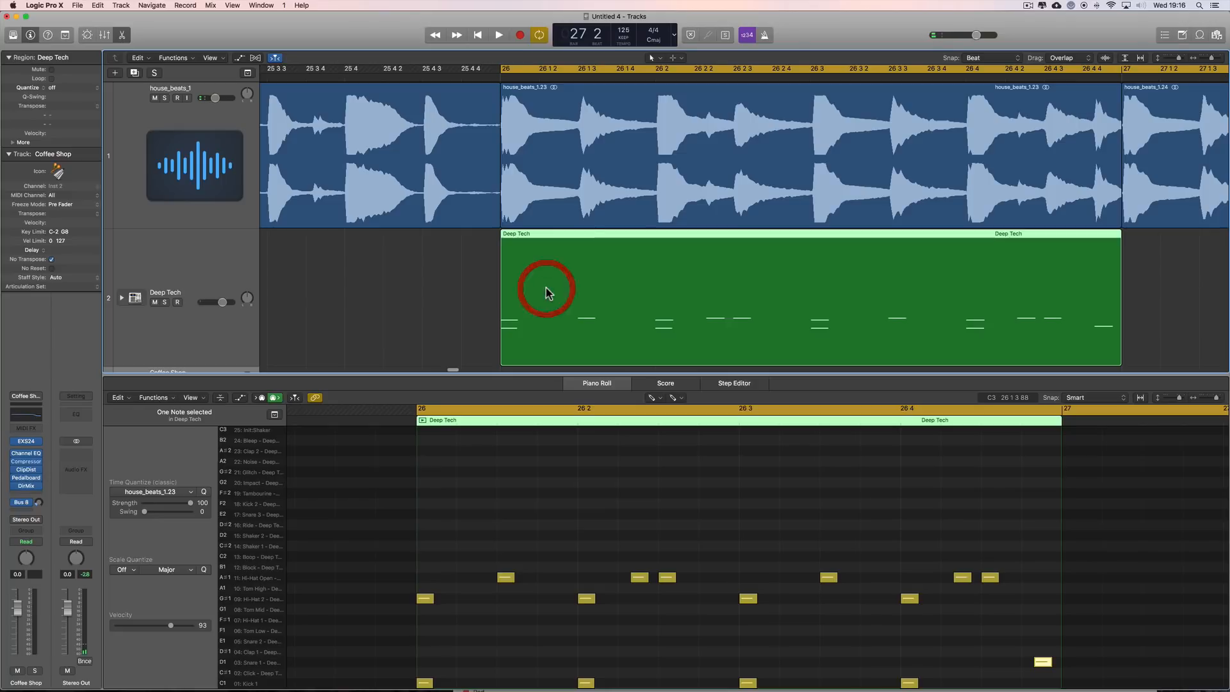
pyautogui.press('space')
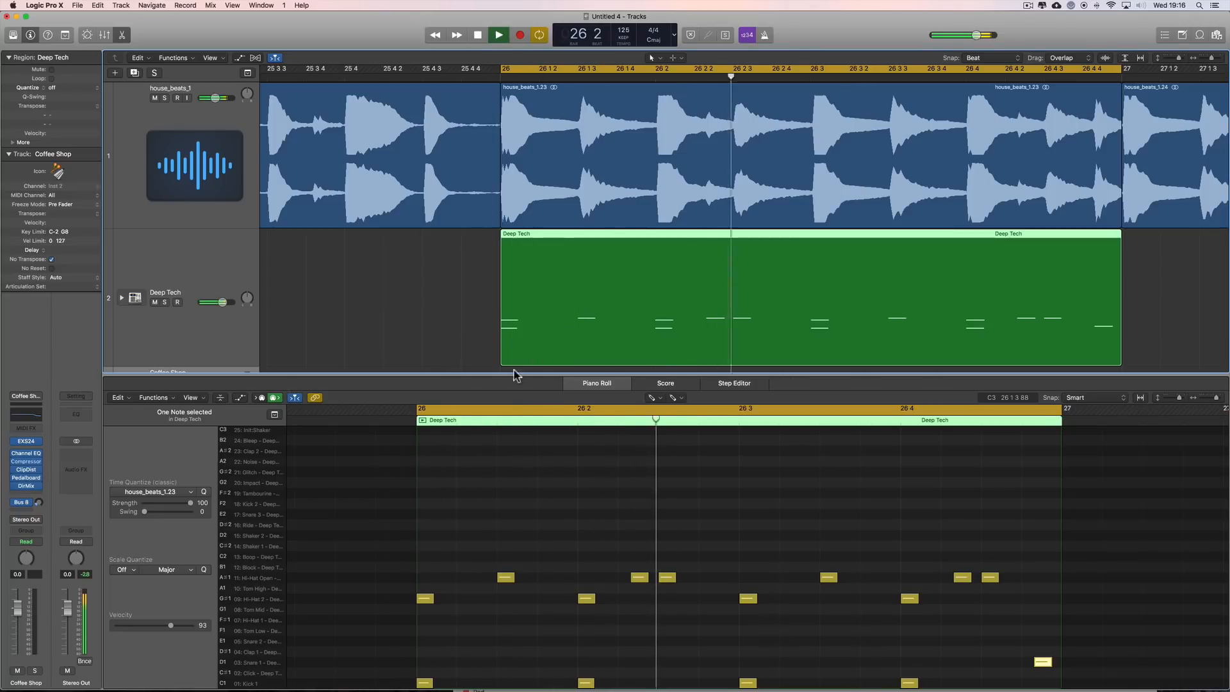
# Lower the velocity of the Hi-Hat Open notes on the second sixteenths of beats 2 and 4 to 61 and play bar 26.
pyautogui.hscroll(2, 618, 453)
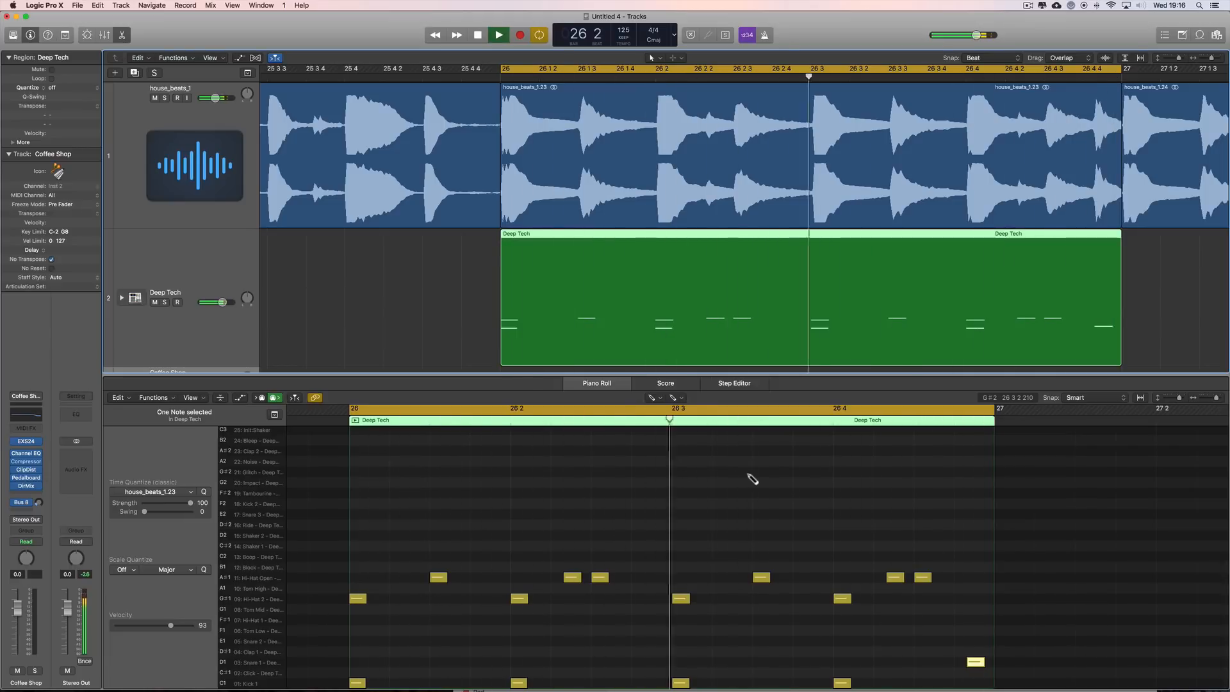
pyautogui.press('space')
pyautogui.press('t')
pyautogui.click(618, 530)
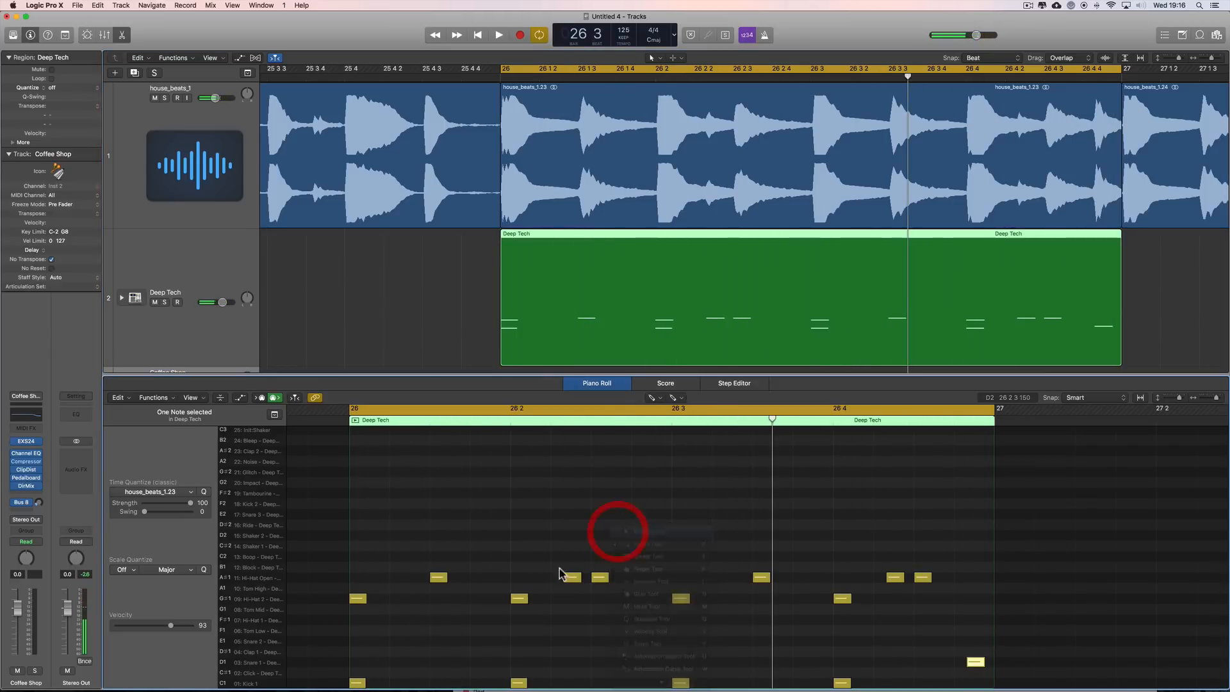
pyautogui.click(572, 578)
pyautogui.keyDown('shift'); pyautogui.click(895, 578); pyautogui.keyUp('shift')
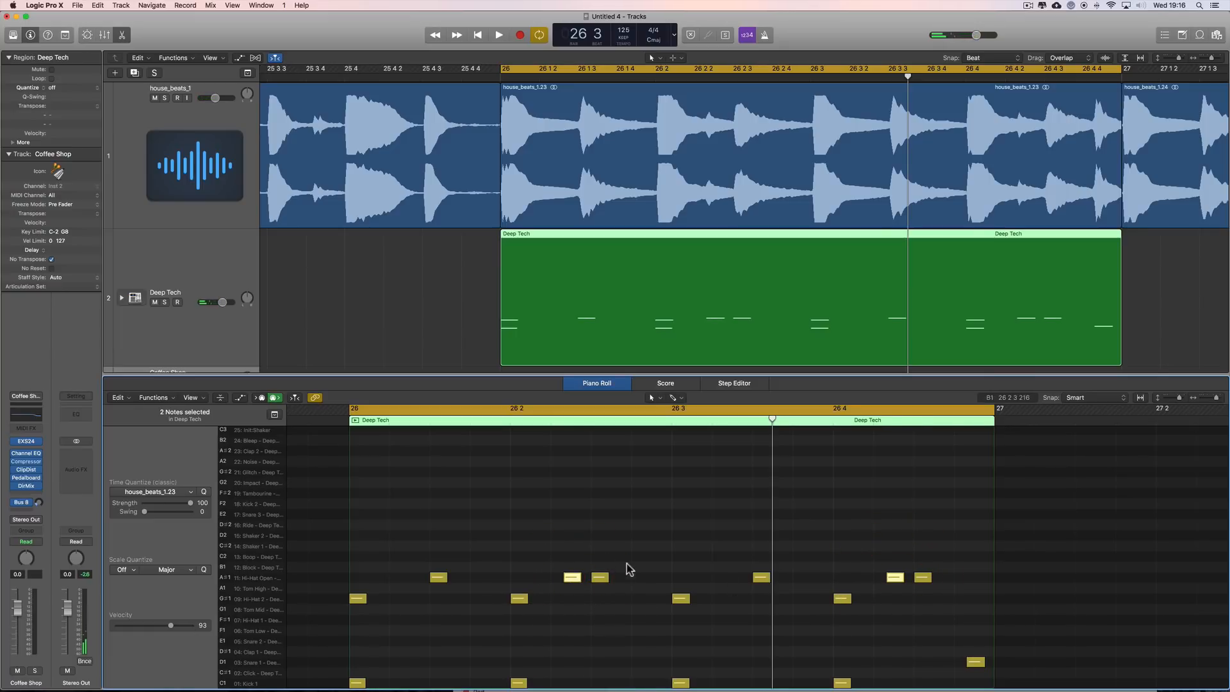
pyautogui.moveTo(170, 627); pyautogui.dragTo(152, 627)
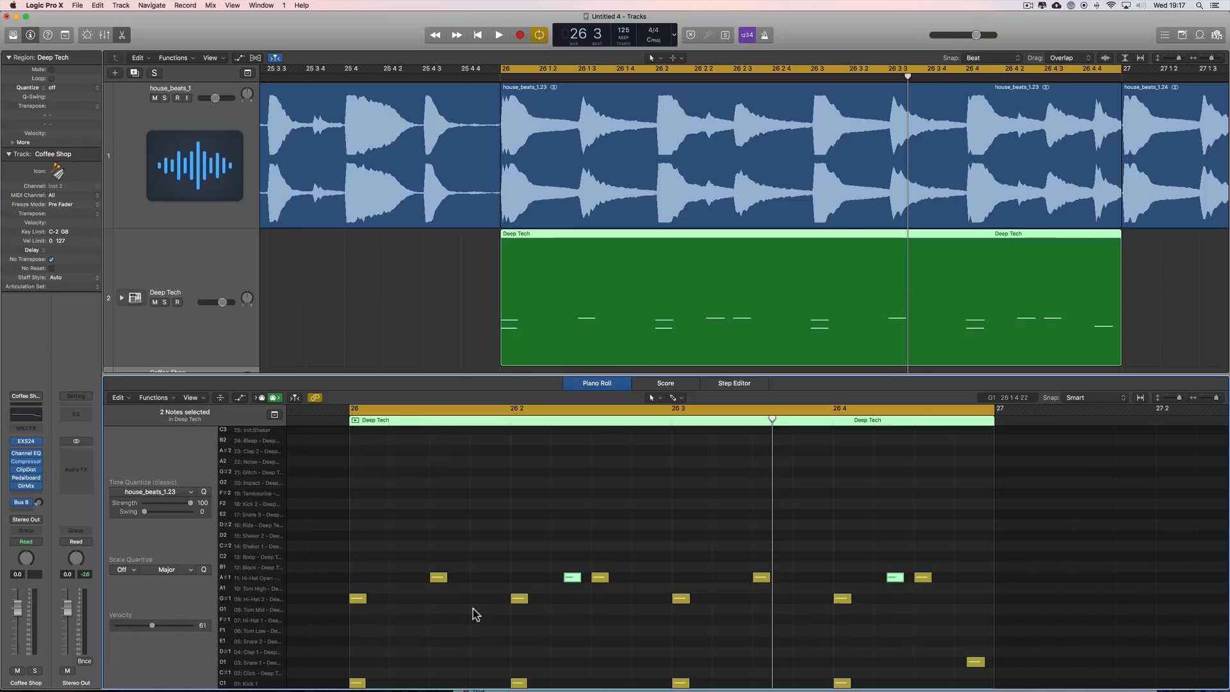
pyautogui.press('space')
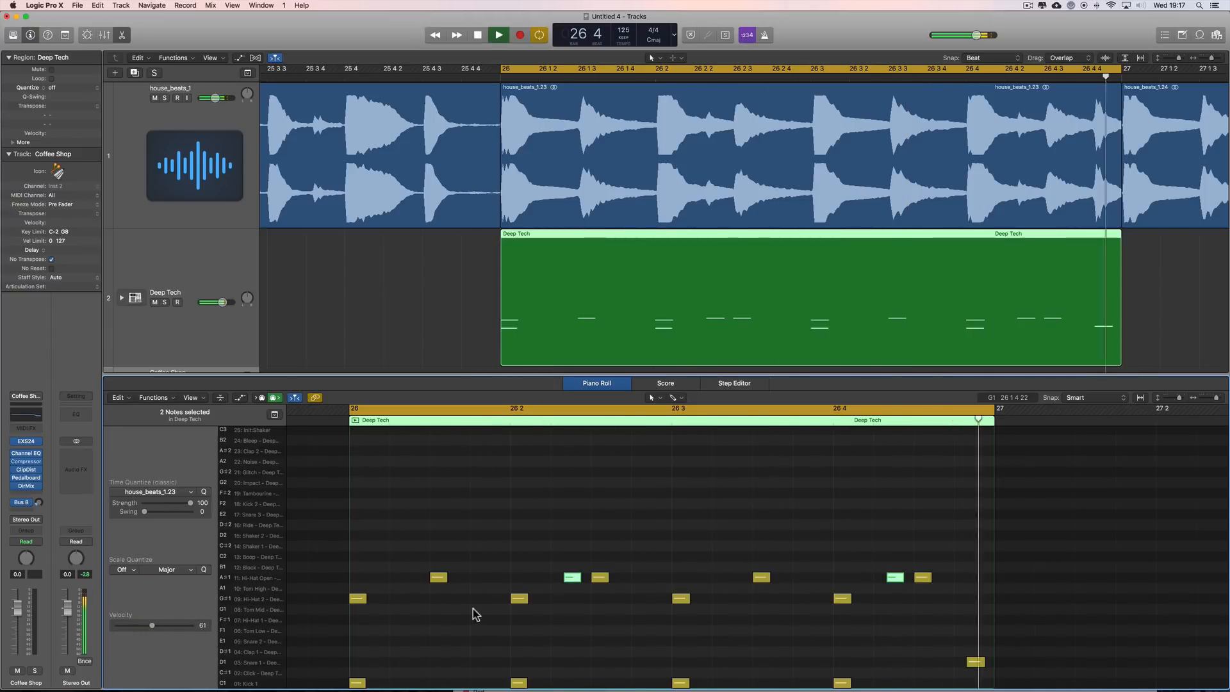
pyautogui.press('space')
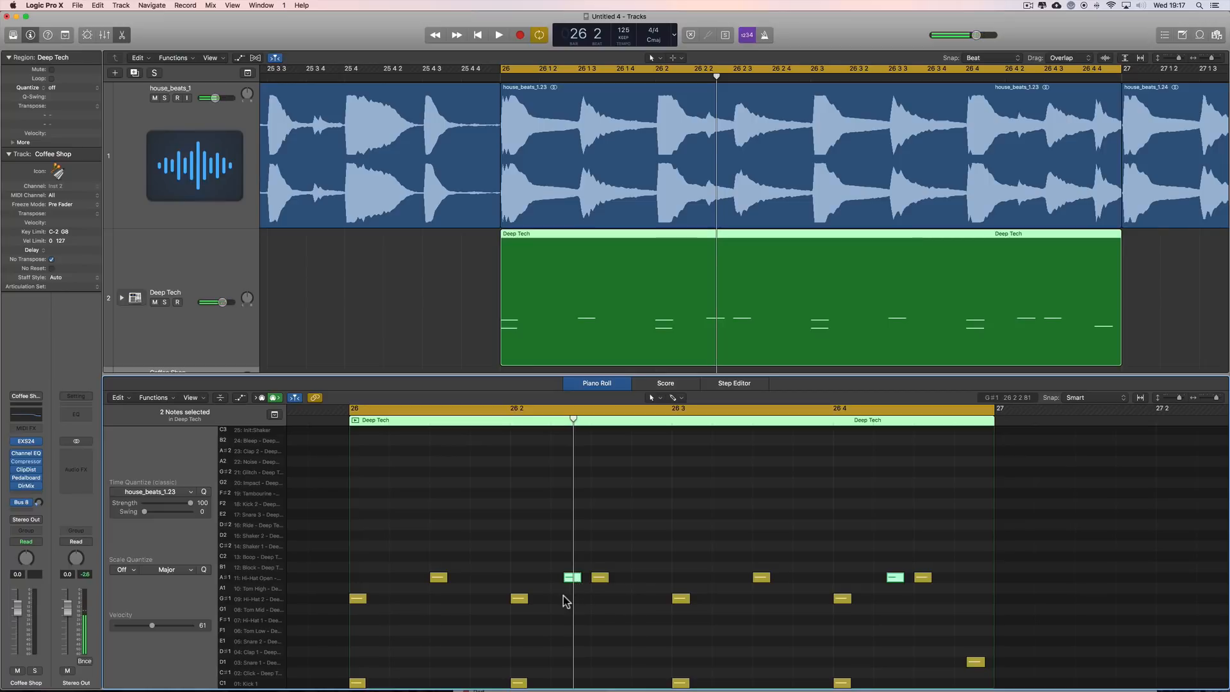
# Reduce the velocity of the same two Hi-Hat Open notes further to 47 and listen to them against the audio loop.
pyautogui.click(601, 577)
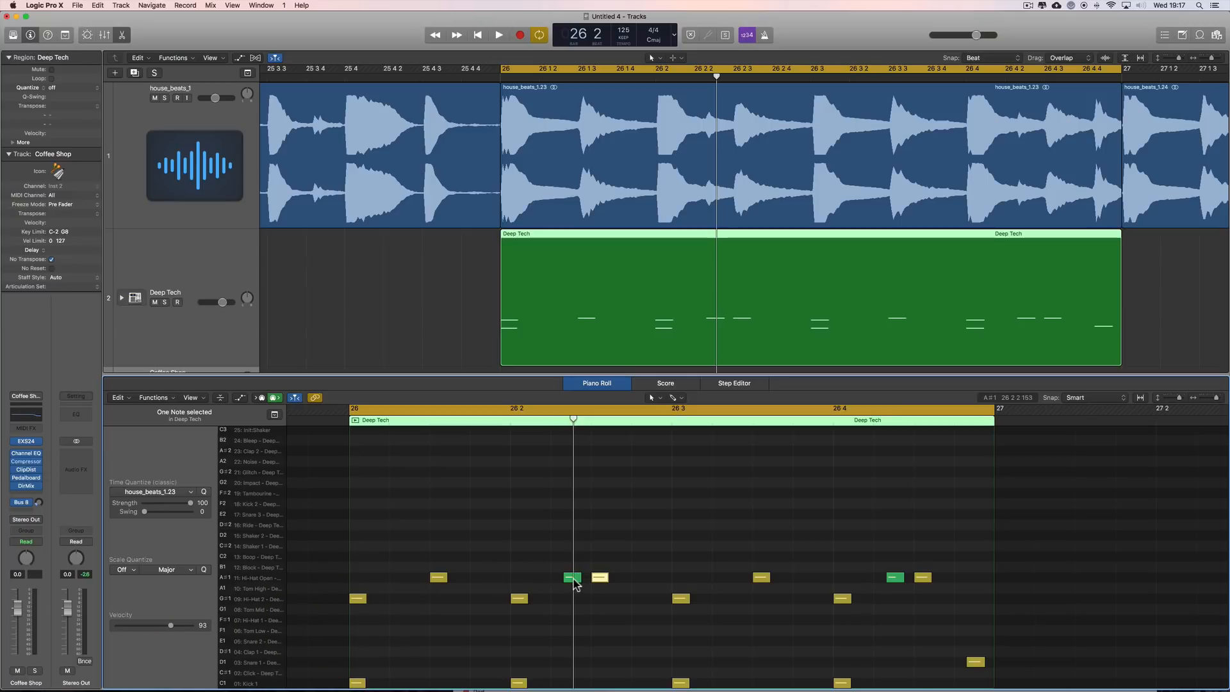
pyautogui.keyDown('shift'); pyautogui.click(891, 578); pyautogui.keyUp('shift')
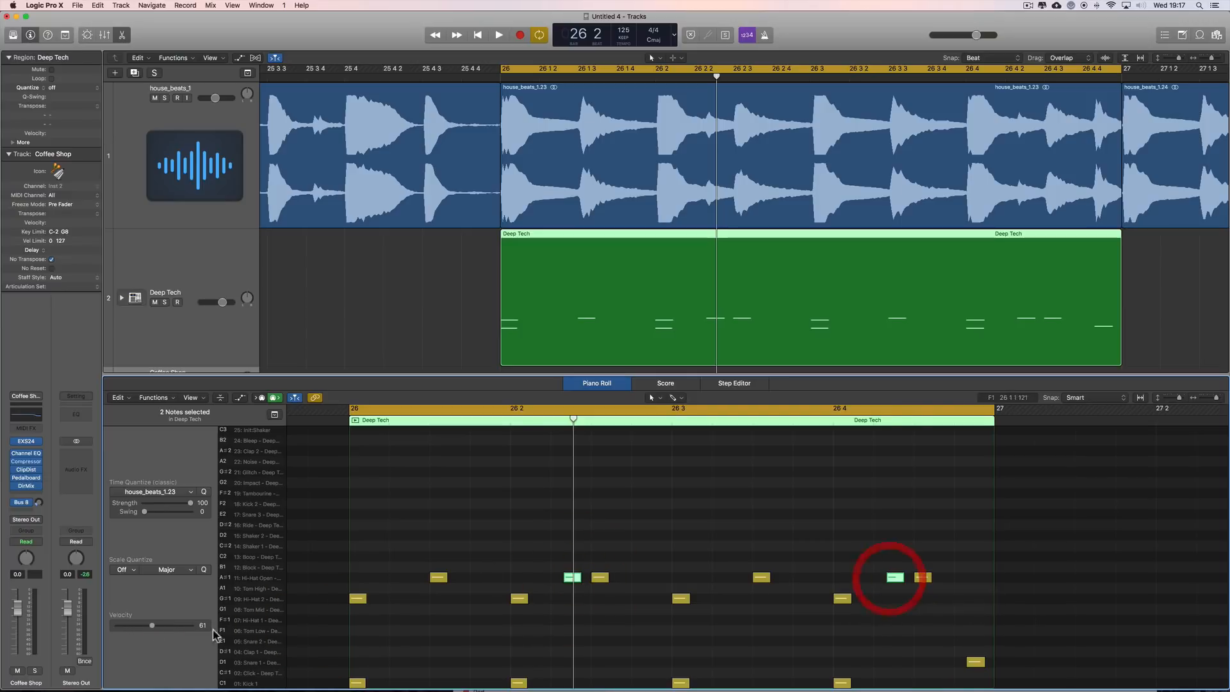
pyautogui.moveTo(150, 626); pyautogui.dragTo(148, 625)
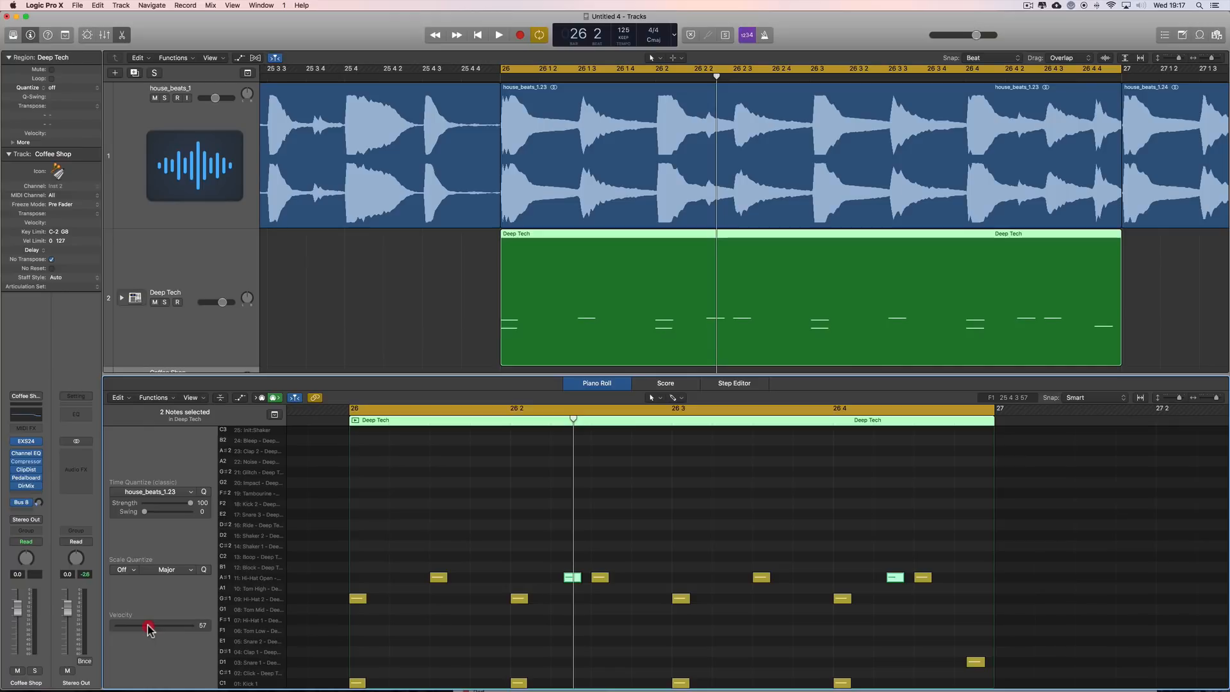
pyautogui.press('space')
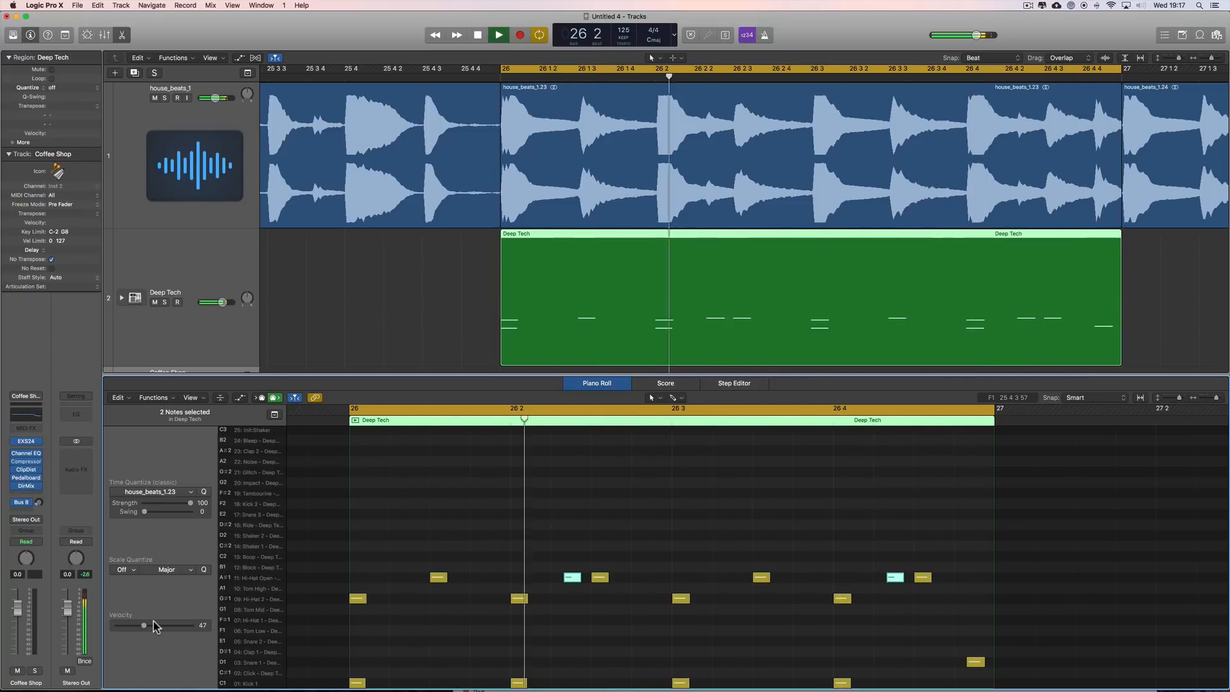
pyautogui.press('space')
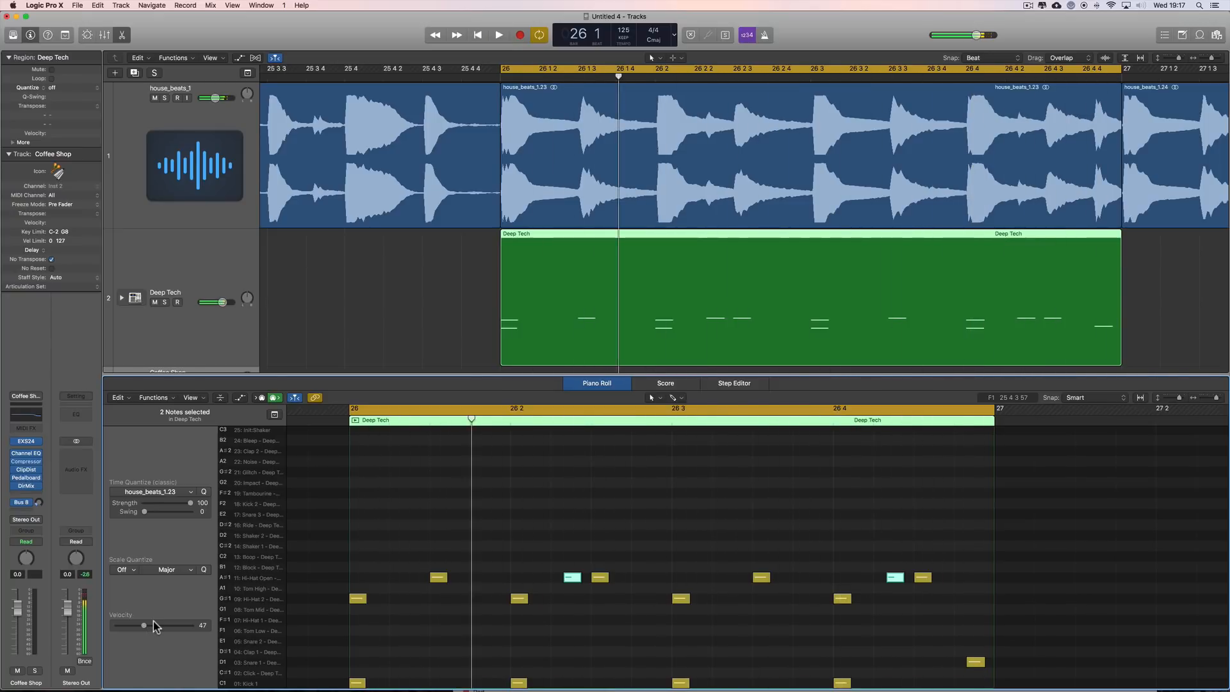
# Select the Snare 1 note at the end of beat 4 and play bar 26 to check it against the loop.
pyautogui.hscroll(-3, 586, 612)
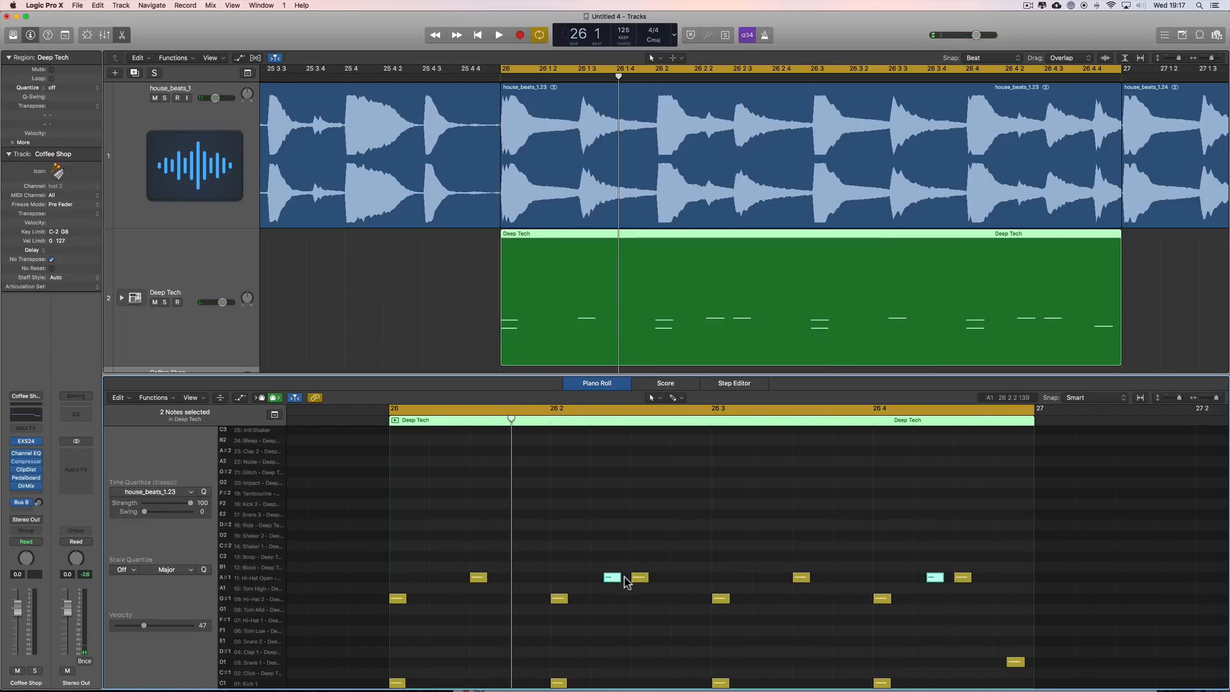
pyautogui.click(1017, 661)
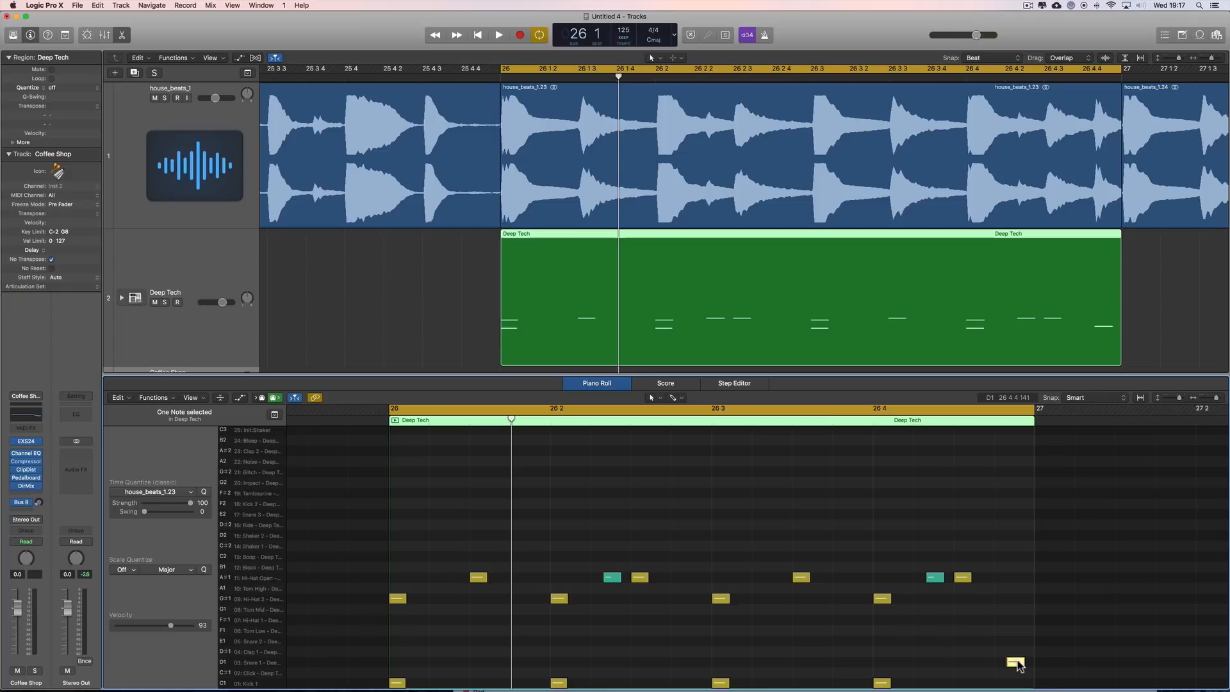
pyautogui.moveTo(1016, 658); pyautogui.dragTo(1006, 664)
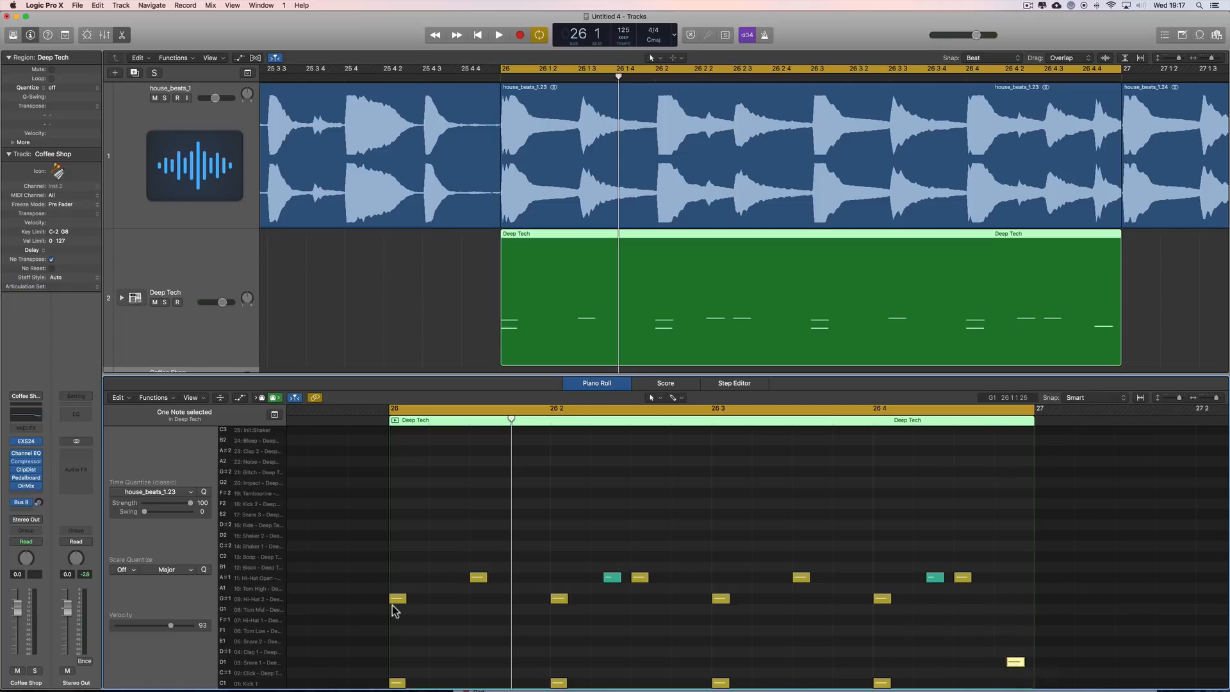
pyautogui.press('space')
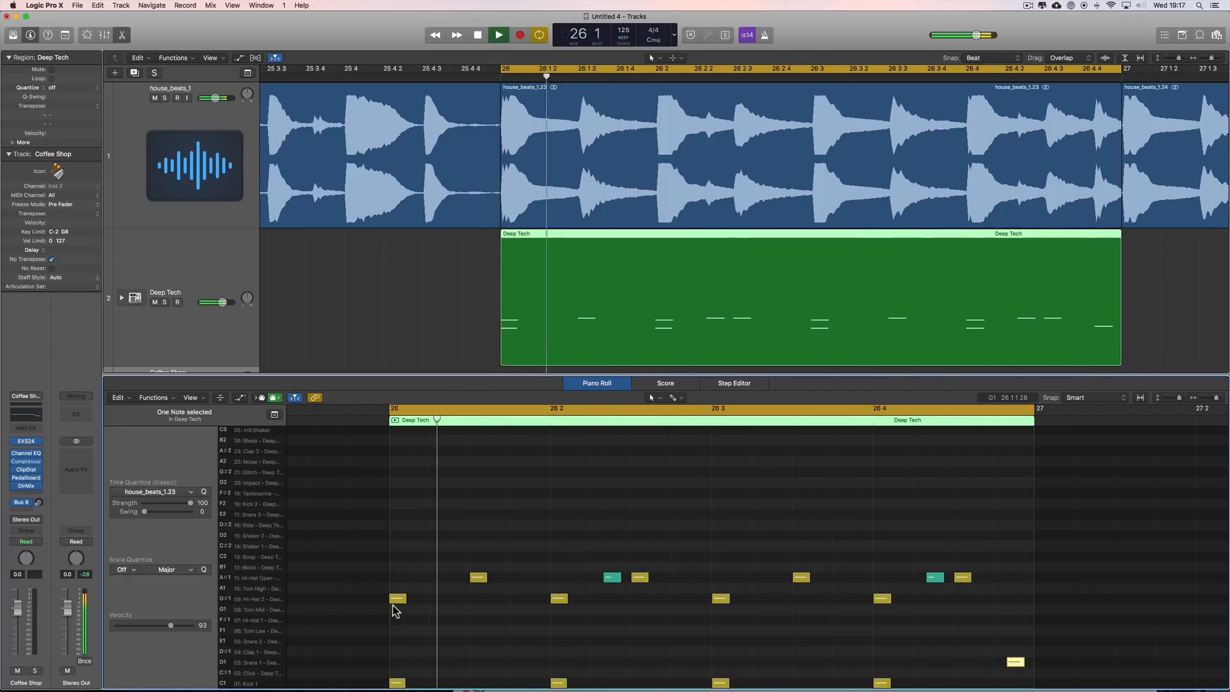
pyautogui.press('space')
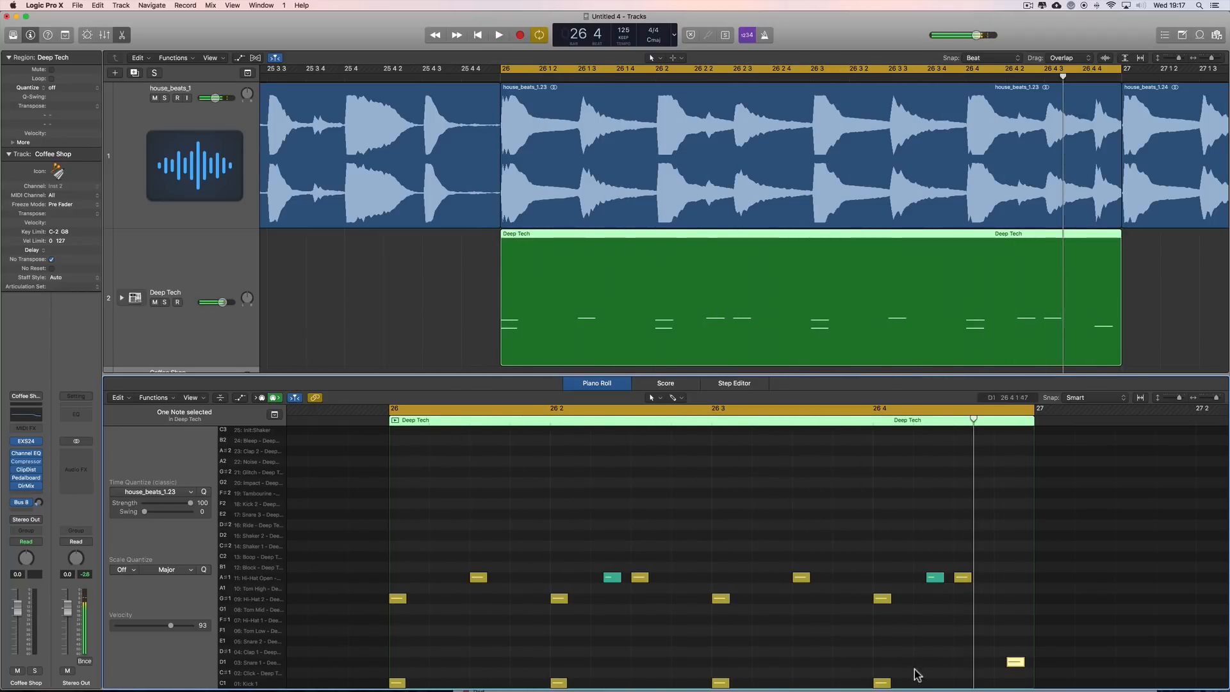
# Move the Snare 1 note to the last sixteenth of beat 2 and quantize it to the house_beats_1.23 groove.
pyautogui.rightClick(850, 657)
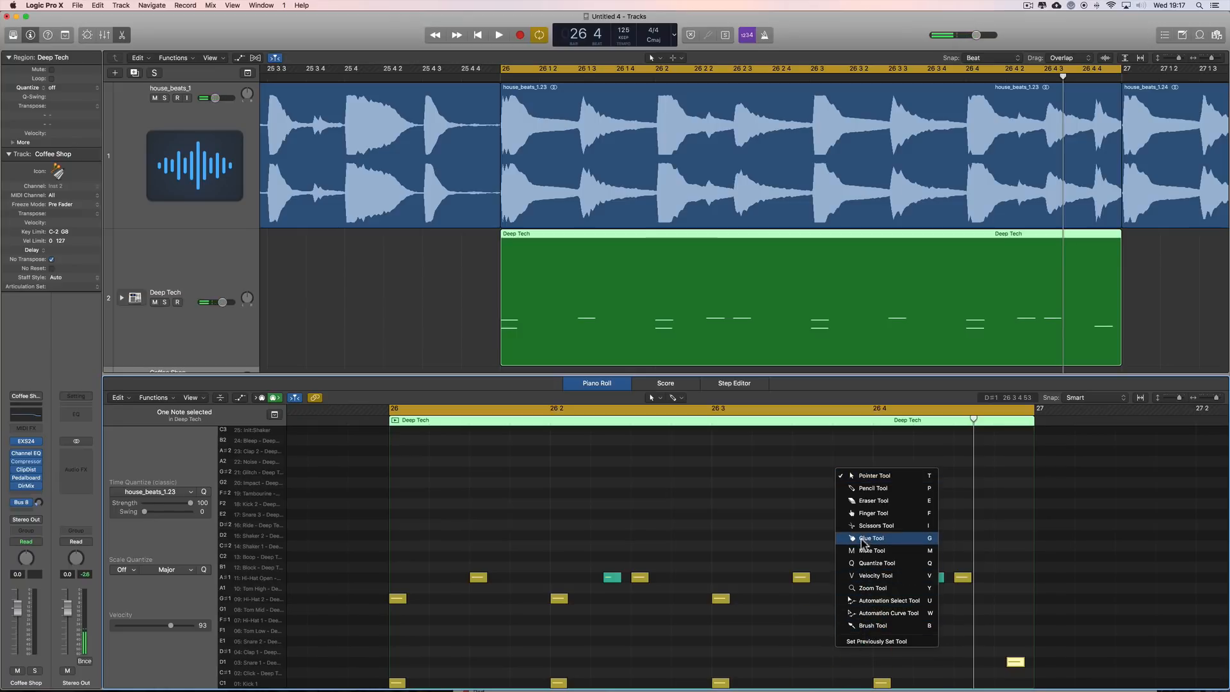
pyautogui.click(866, 489)
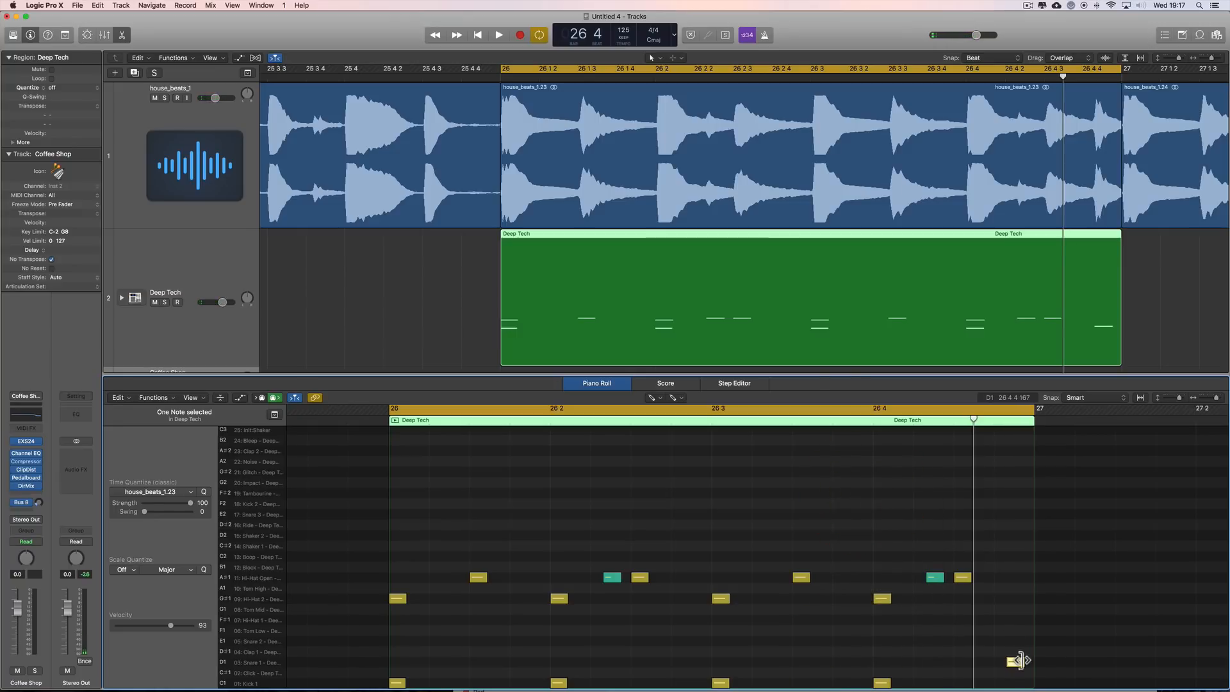
pyautogui.moveTo(1017, 662)
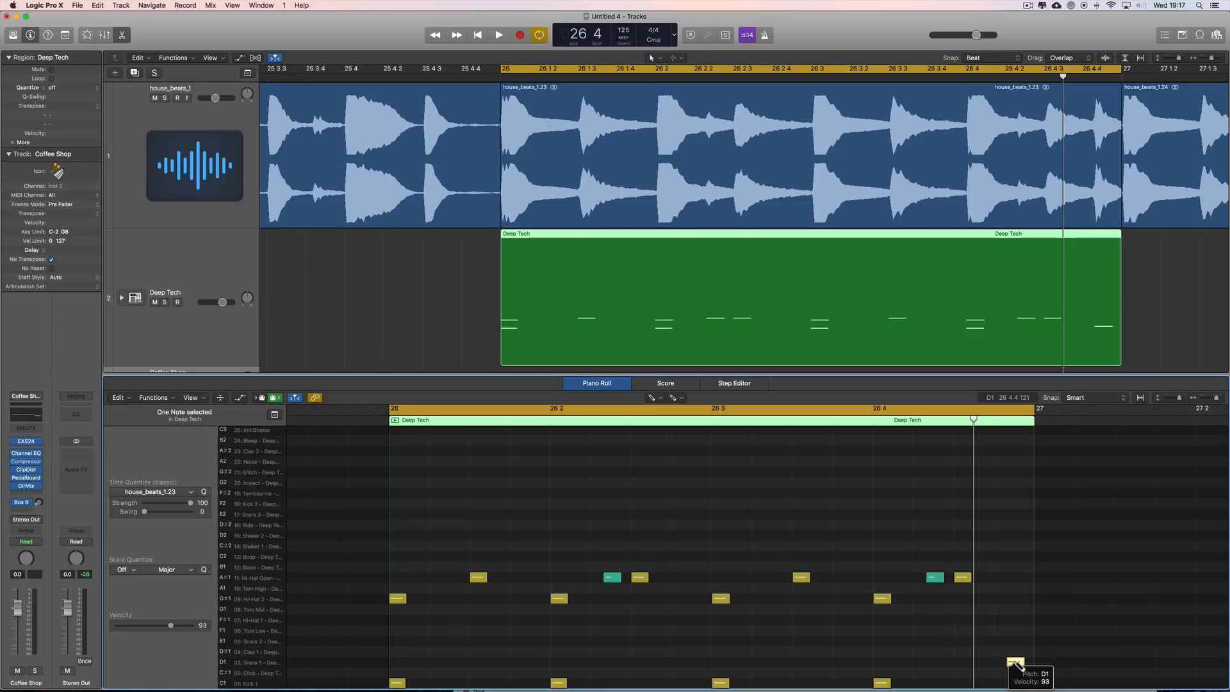
pyautogui.moveTo(1017, 663); pyautogui.dragTo(682, 664)
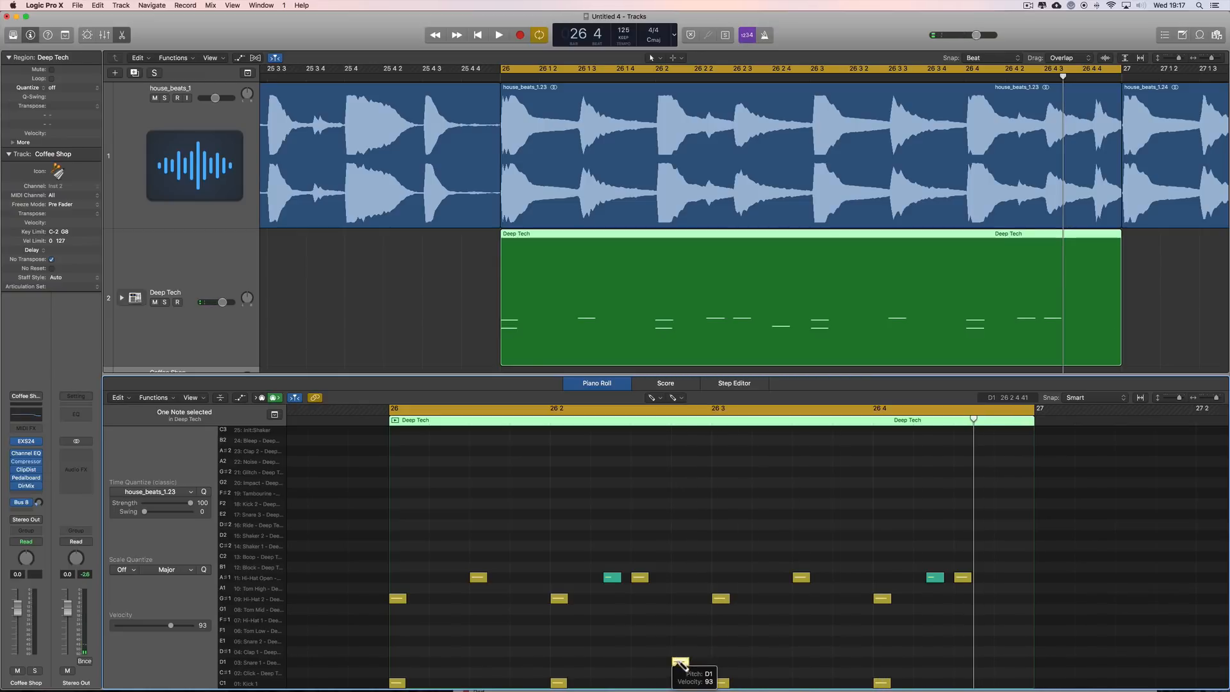
pyautogui.click(204, 492)
# Layer a Click note directly under the Snare 1 note in beat 2, select both notes and play bar 26.
pyautogui.moveTo(644, 662); pyautogui.dragTo(686, 666)
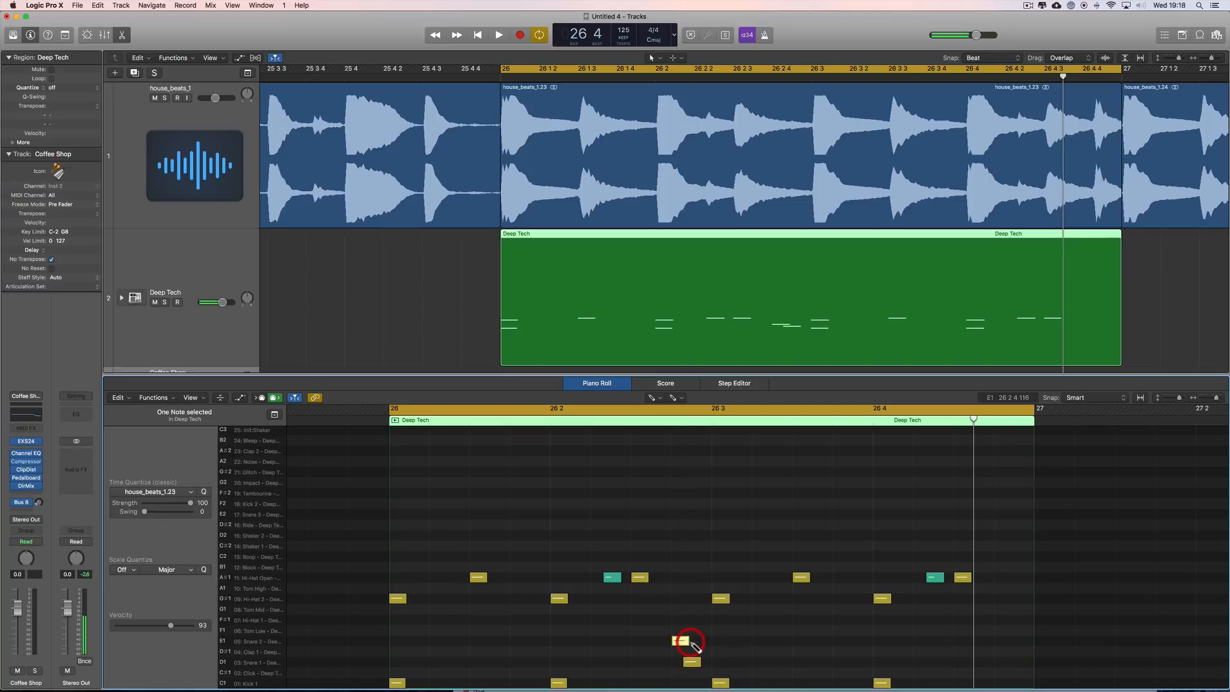
pyautogui.moveTo(684, 645)
pyautogui.mouseDown()
pyautogui.moveTo(695, 676)
pyautogui.moveTo(692, 664)
pyautogui.mouseUp()
pyautogui.press('t')
pyautogui.click(691, 636)
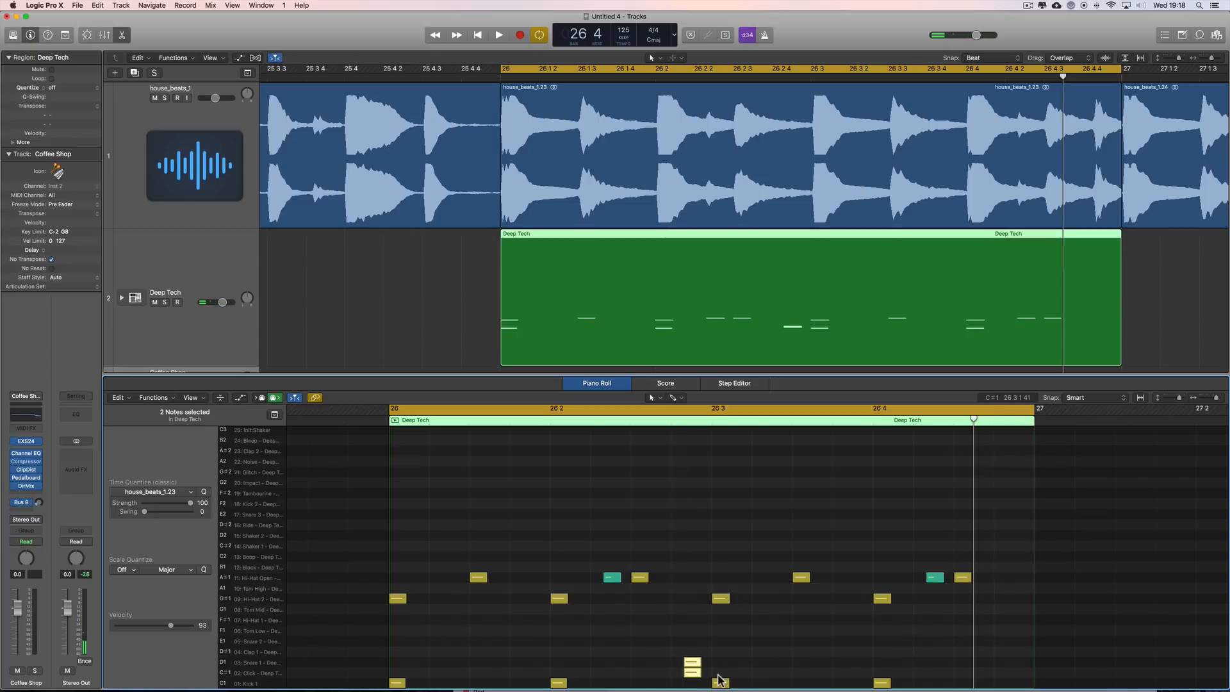
pyautogui.press('space')
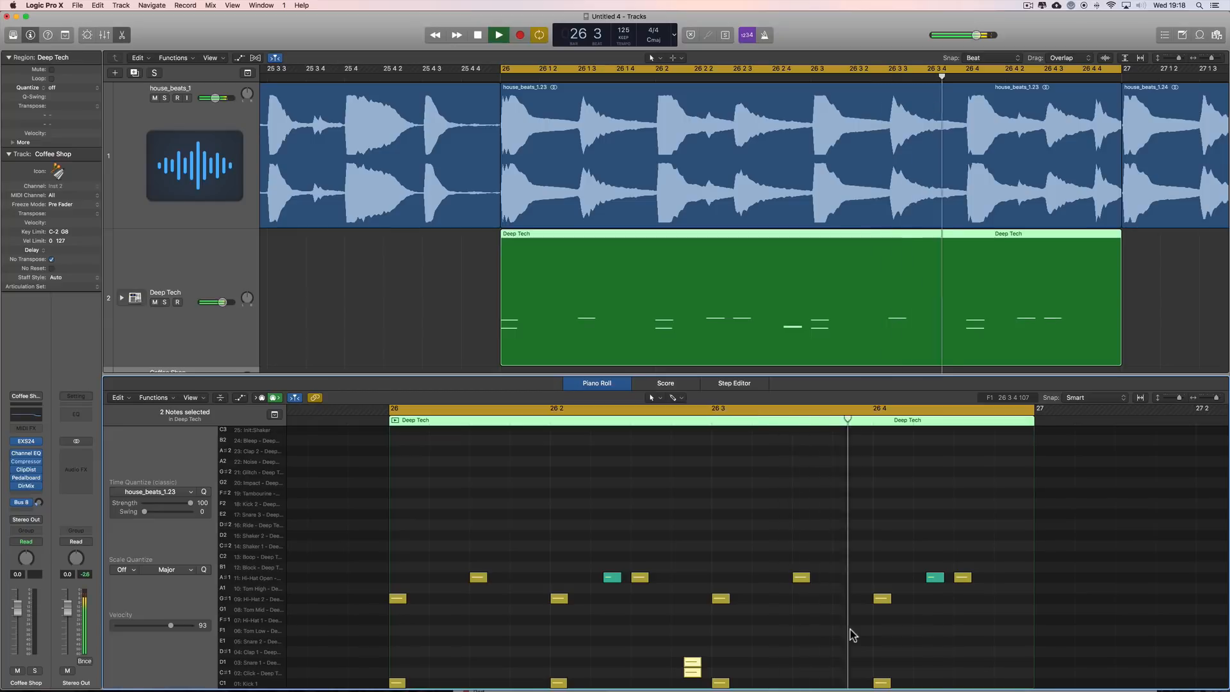
pyautogui.press('space')
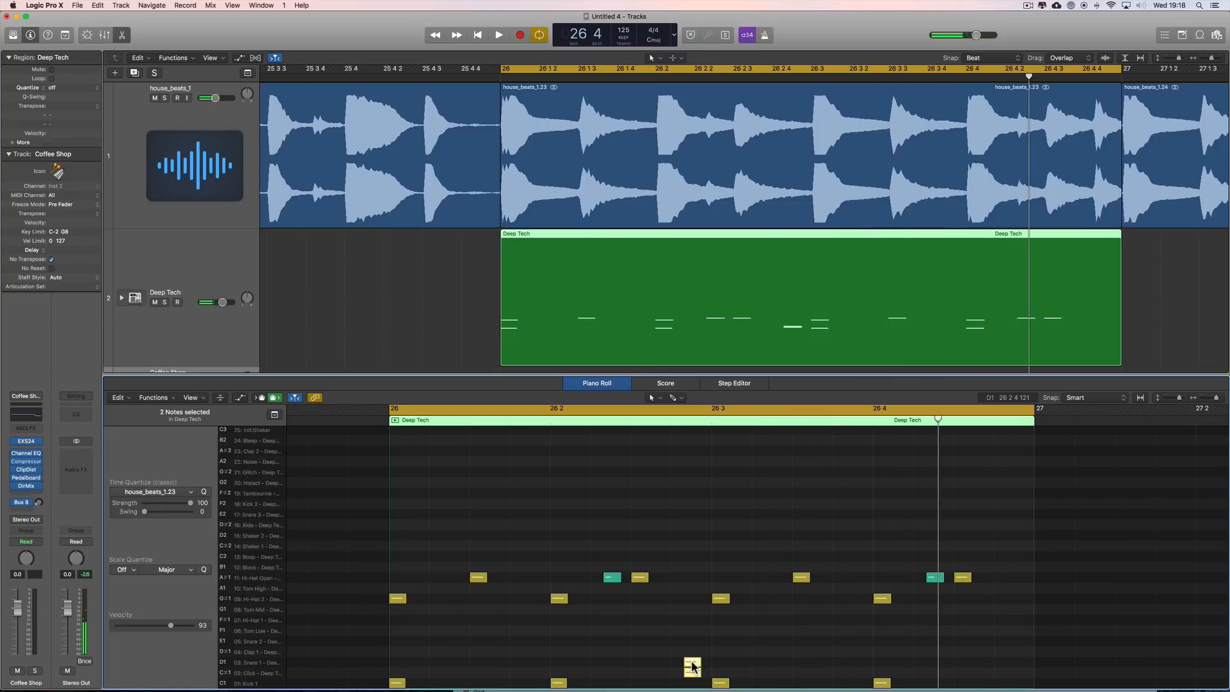
# Copy the Snare 1 and Click pair to the second sixteenth of beat 3 and play bar 26 to compare the timing.
pyautogui.moveTo(691, 662); pyautogui.dragTo(760, 664)
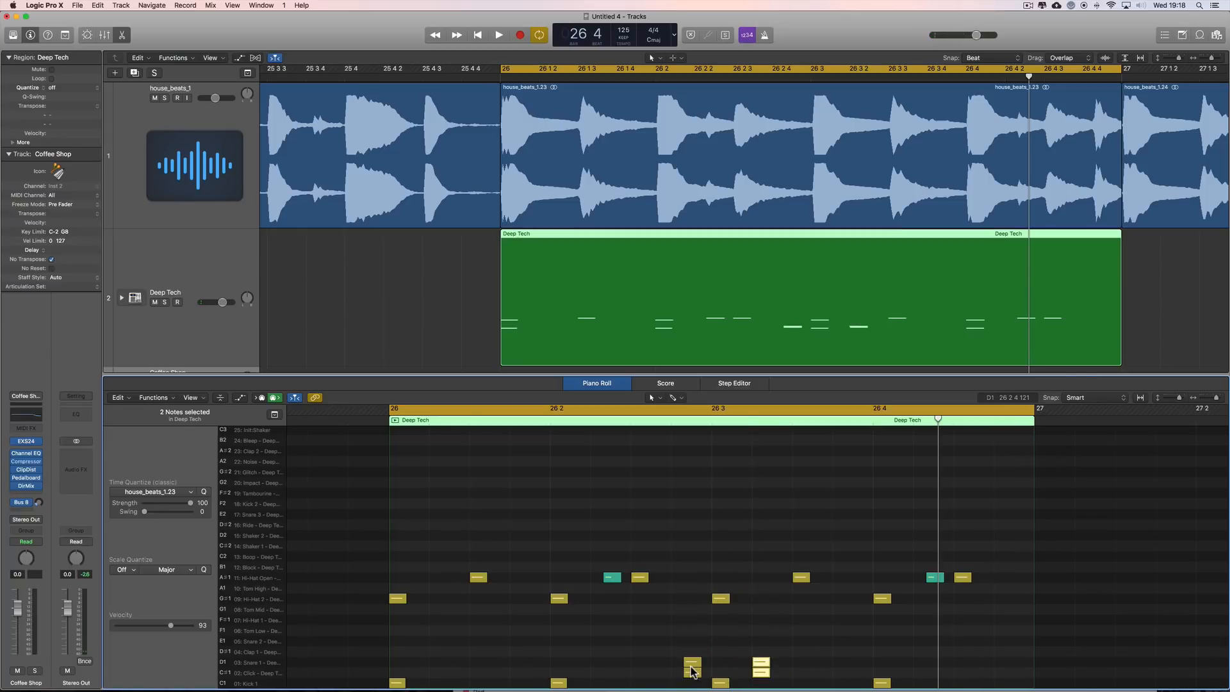
pyautogui.click(691, 673)
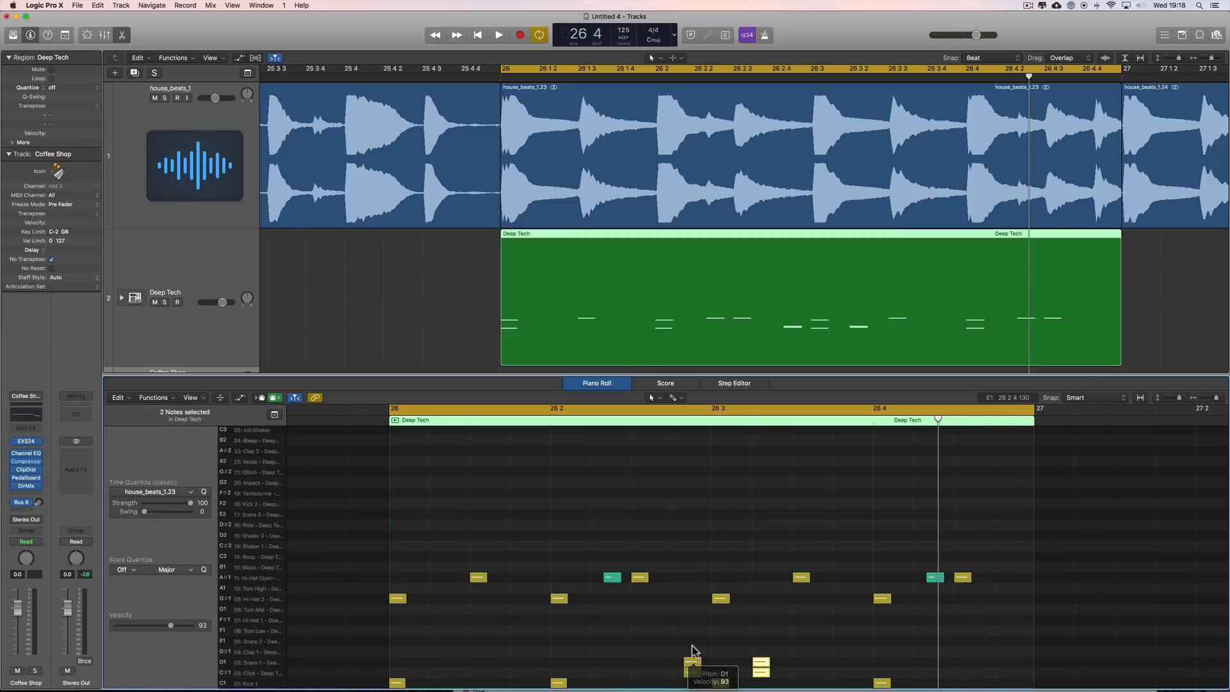
pyautogui.moveTo(763, 666); pyautogui.dragTo(774, 665)
pyautogui.press('space')
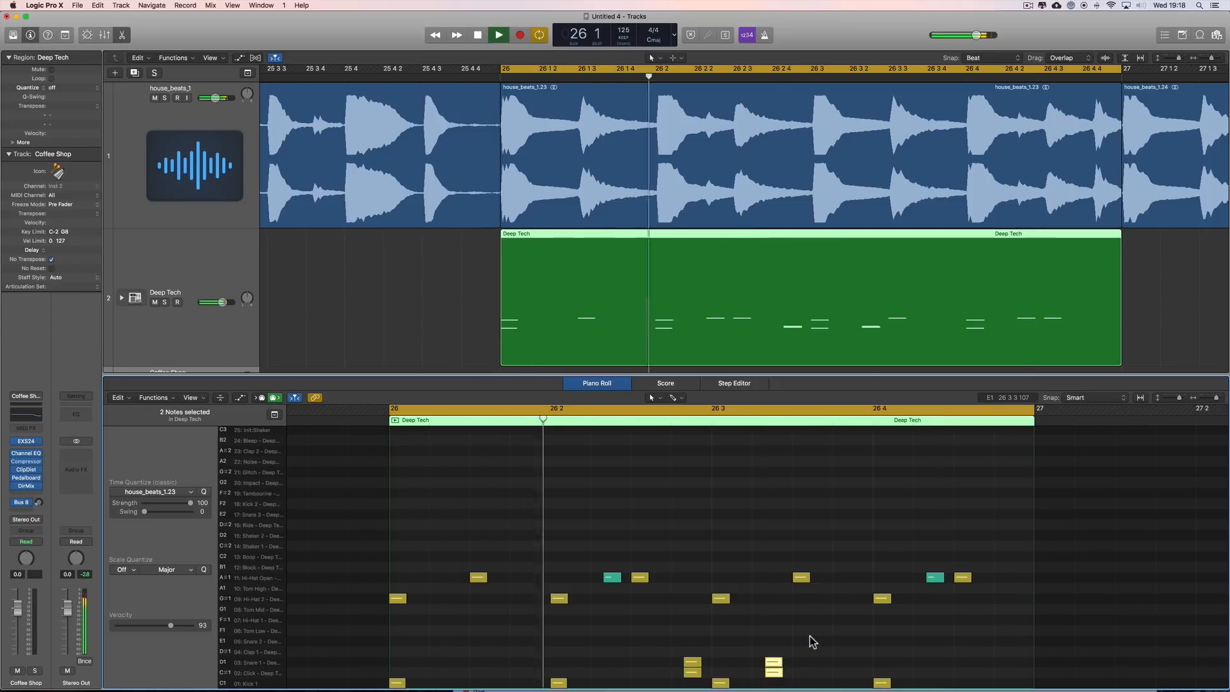
pyautogui.press('space')
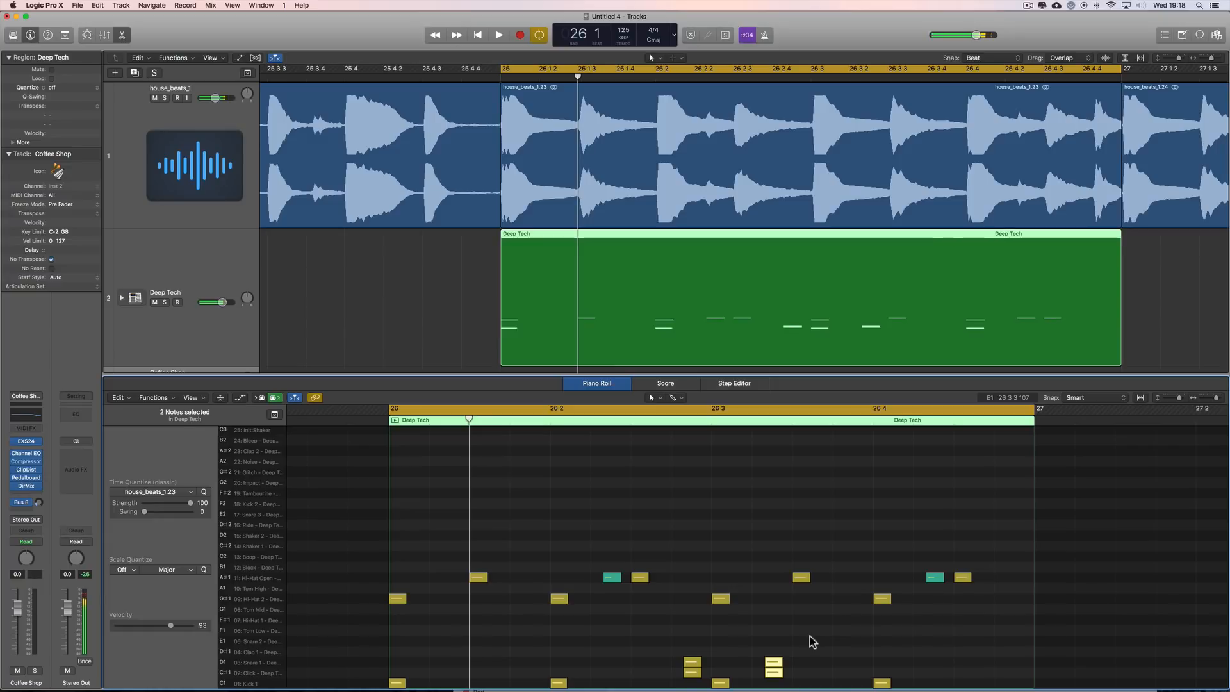
pyautogui.press('space')
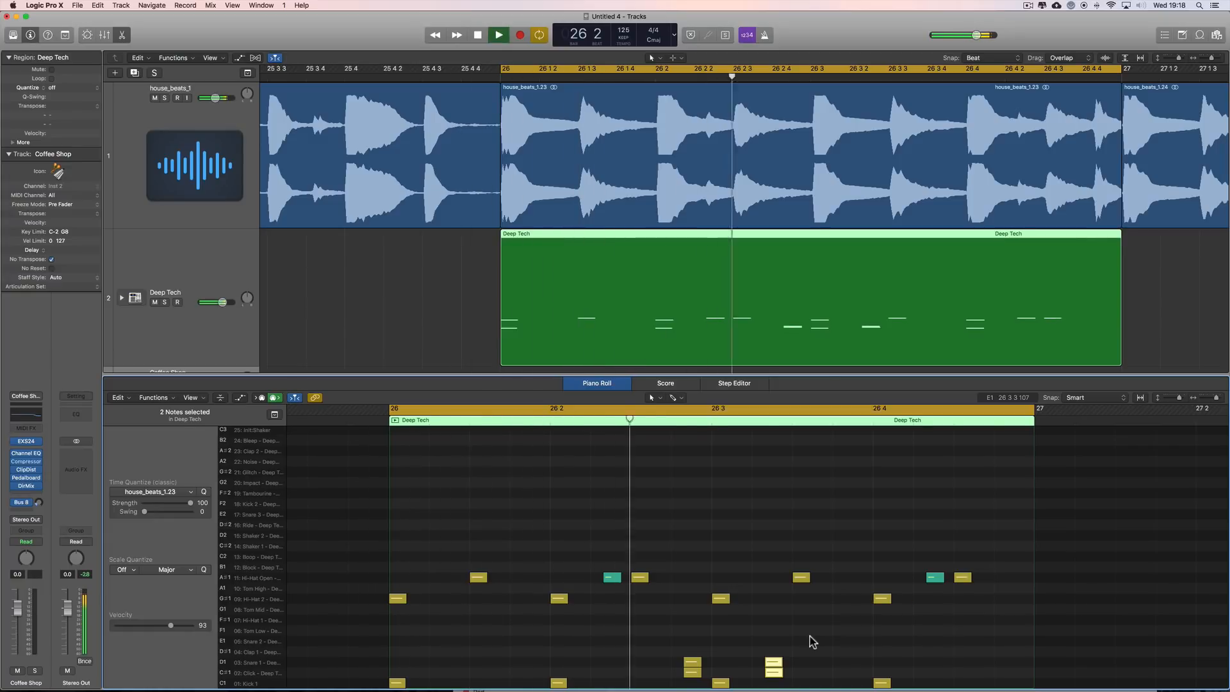
pyautogui.press('space')
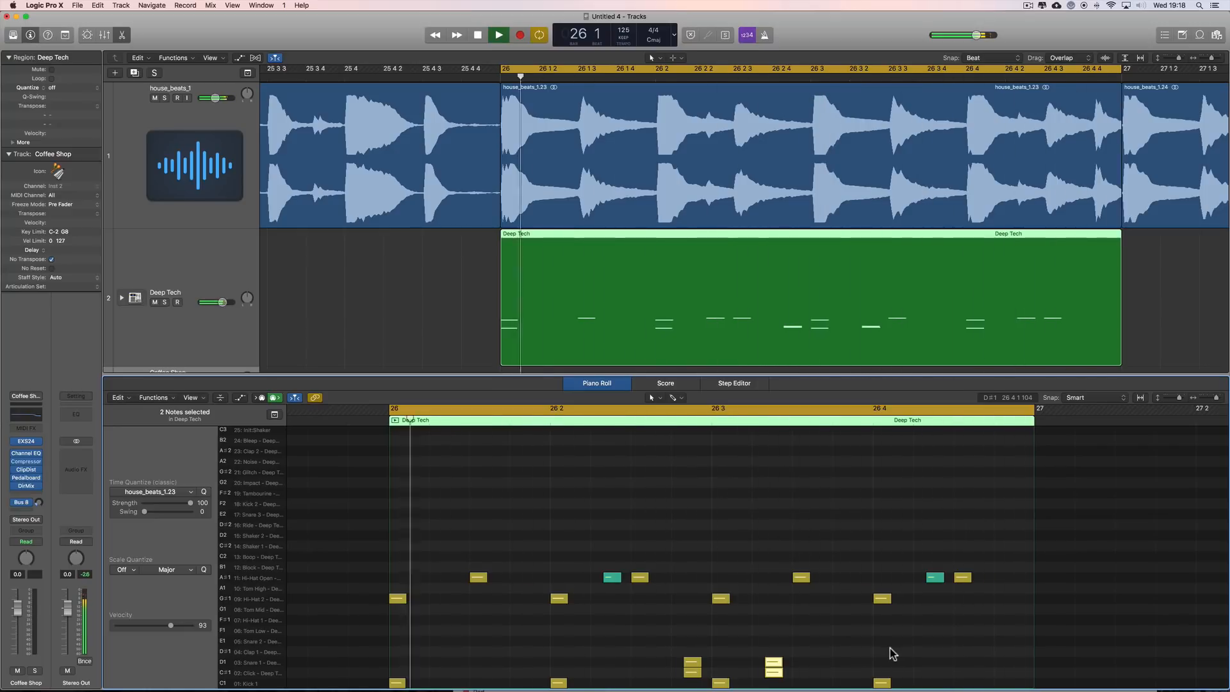
pyautogui.press('space')
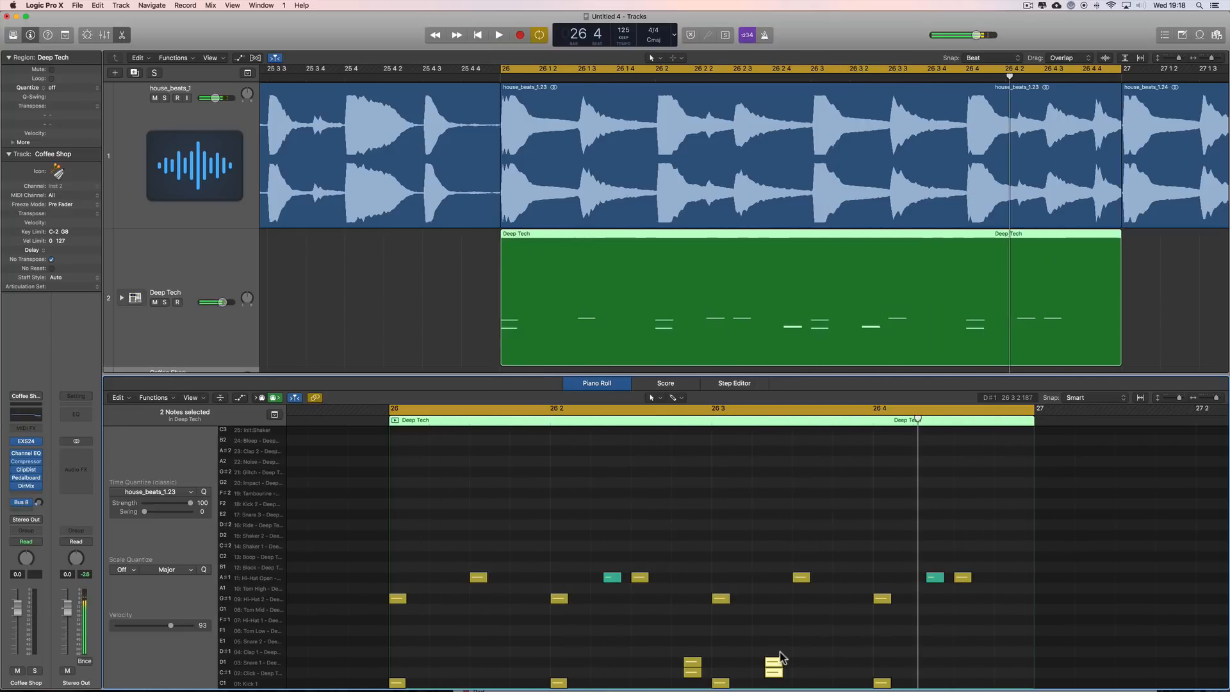
# Move the copied Snare 1 and Click pair to the second sixteenth of beat 4, quantize it to the house_beats_1.23 groove and play bar 26.
pyautogui.moveTo(775, 664); pyautogui.dragTo(925, 662)
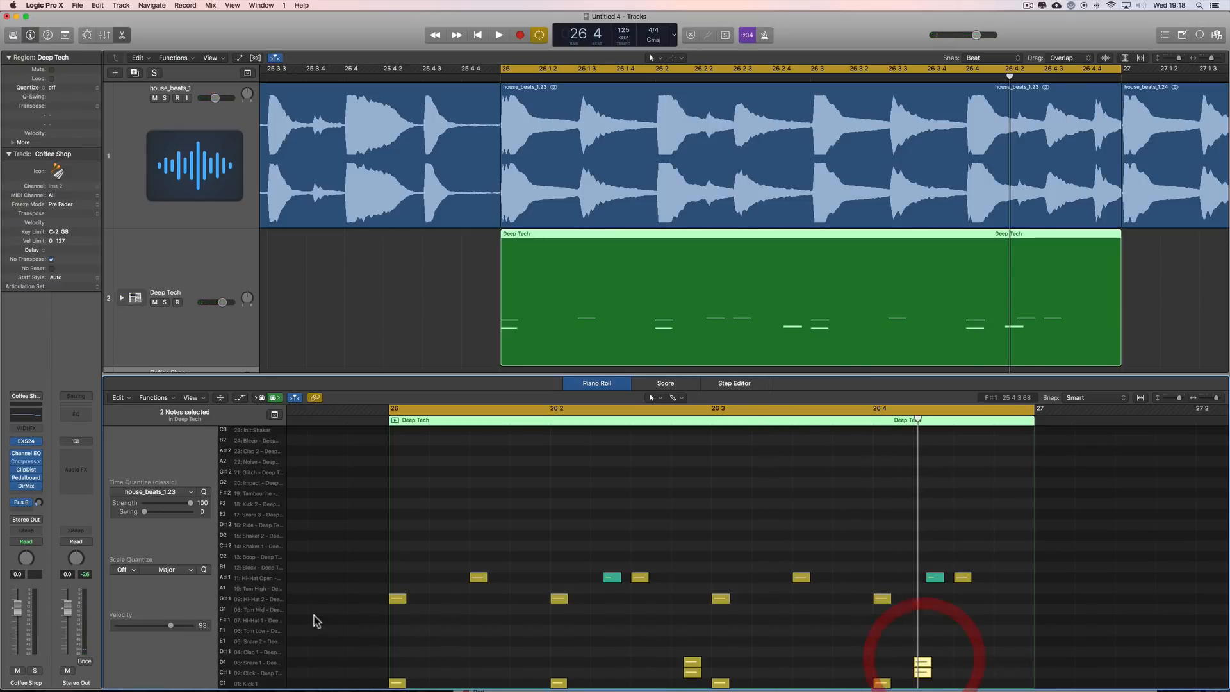
pyautogui.click(206, 492)
pyautogui.press('space')
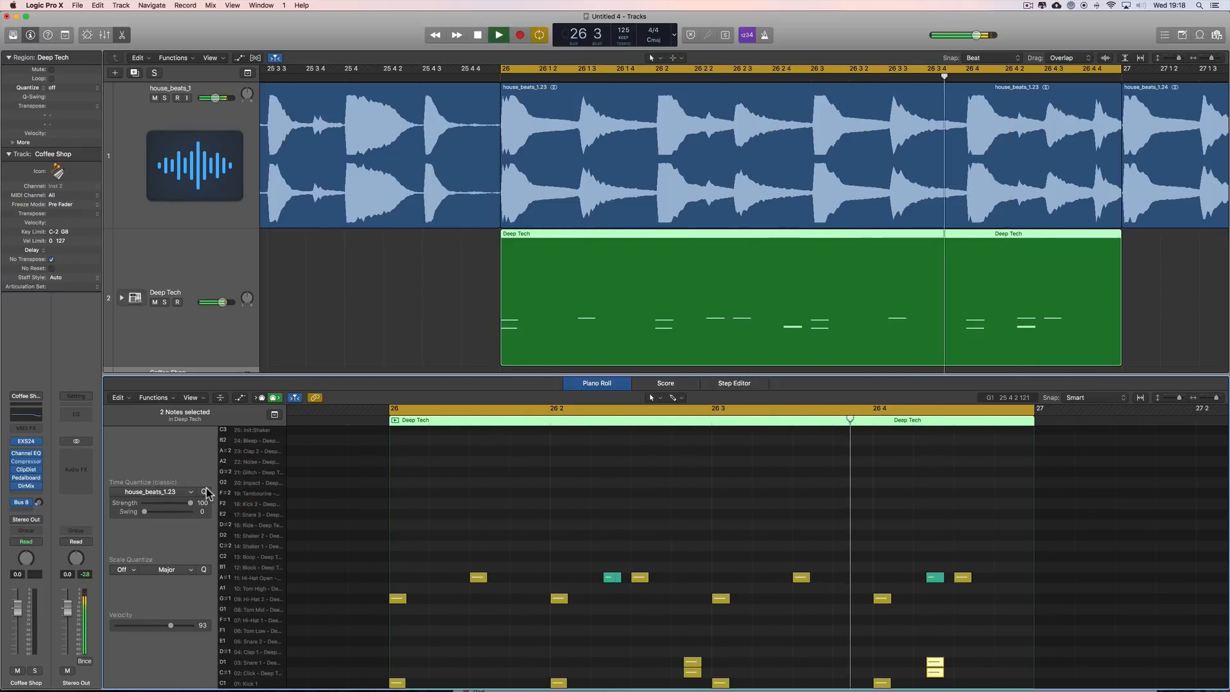
pyautogui.press('space')
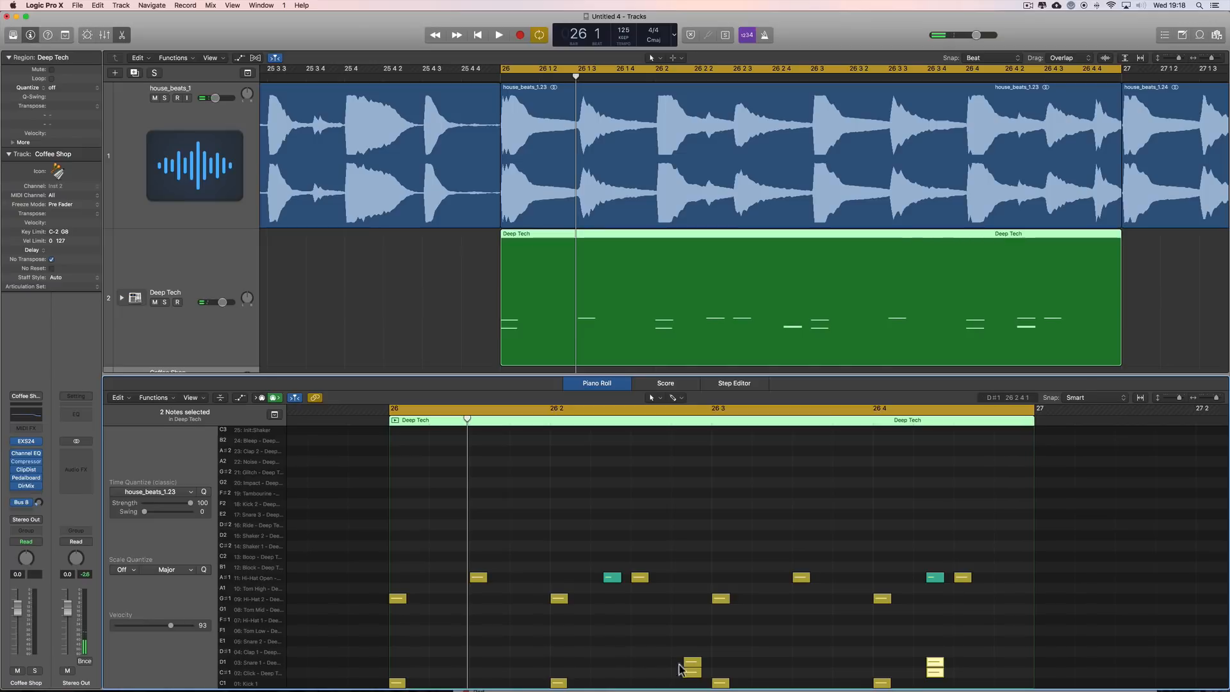
pyautogui.press('space')
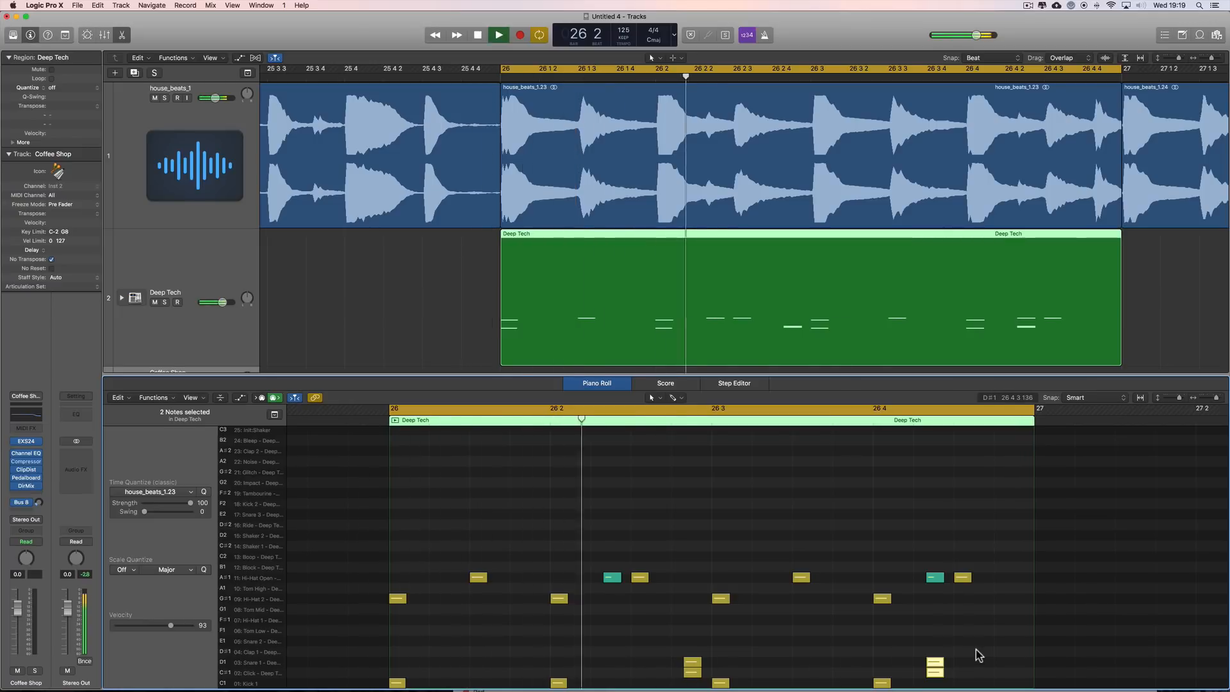
# Try the copied Snare 1 and Click pair on the last sixteenth of beat 4 and play bar 26 to compare the timing.
pyautogui.press('space')
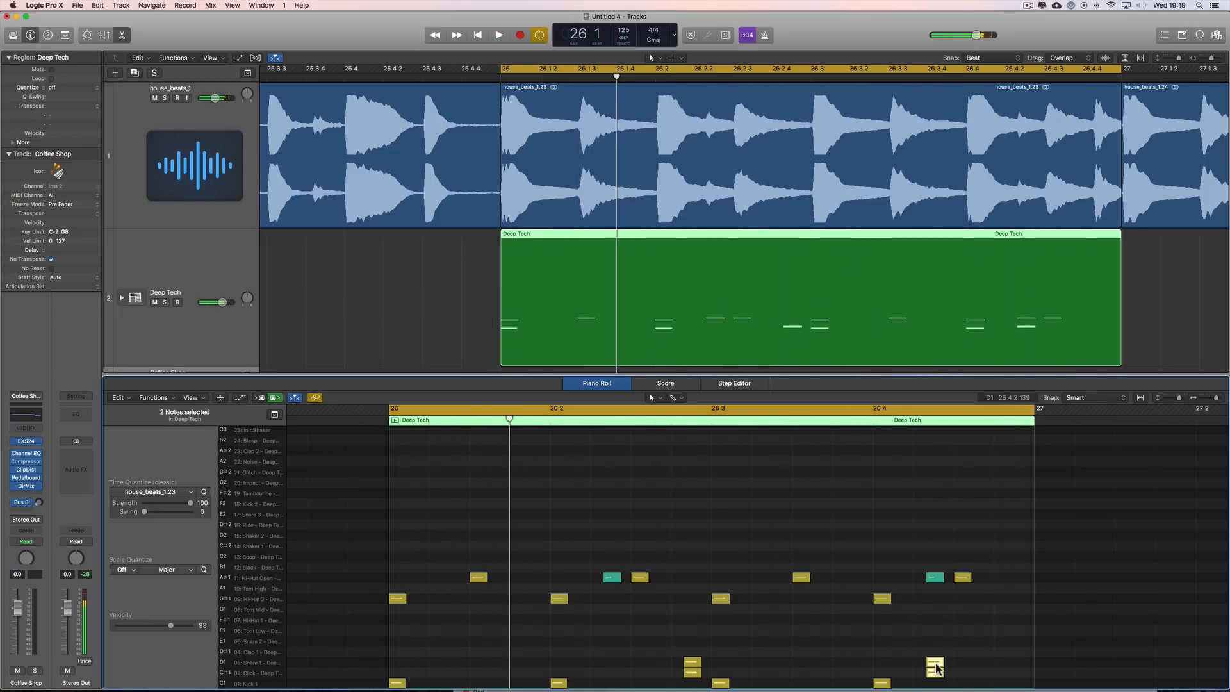
pyautogui.moveTo(942, 667); pyautogui.dragTo(1018, 666)
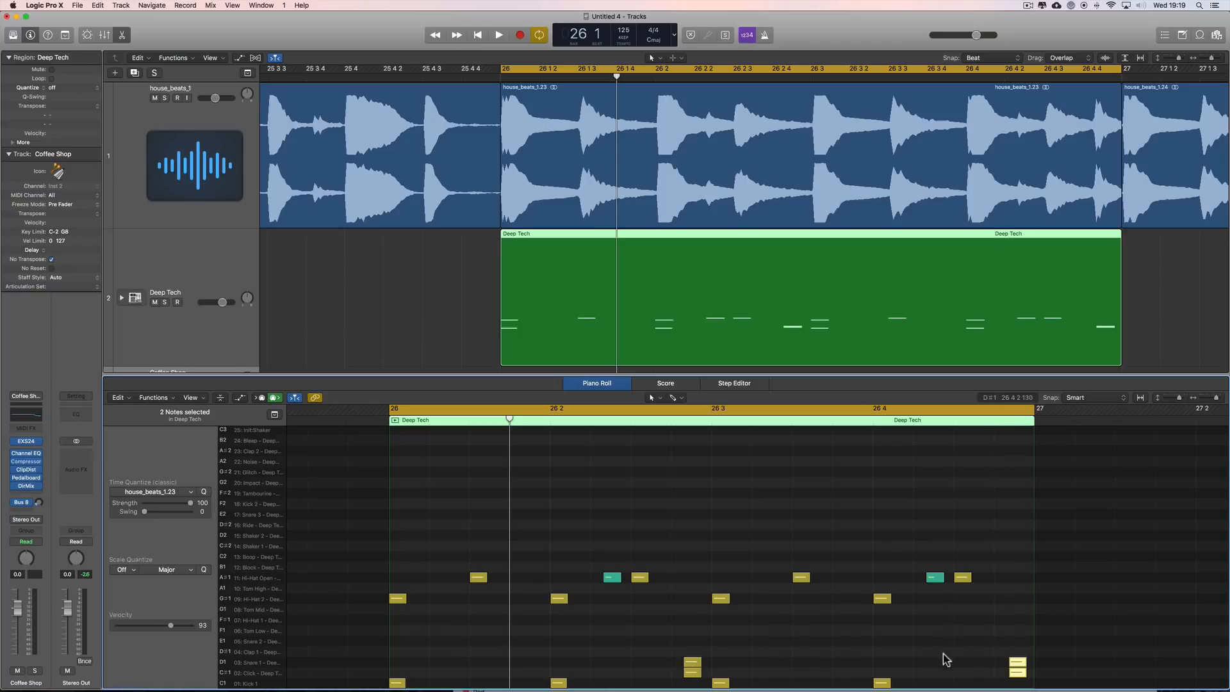
pyautogui.press('space')
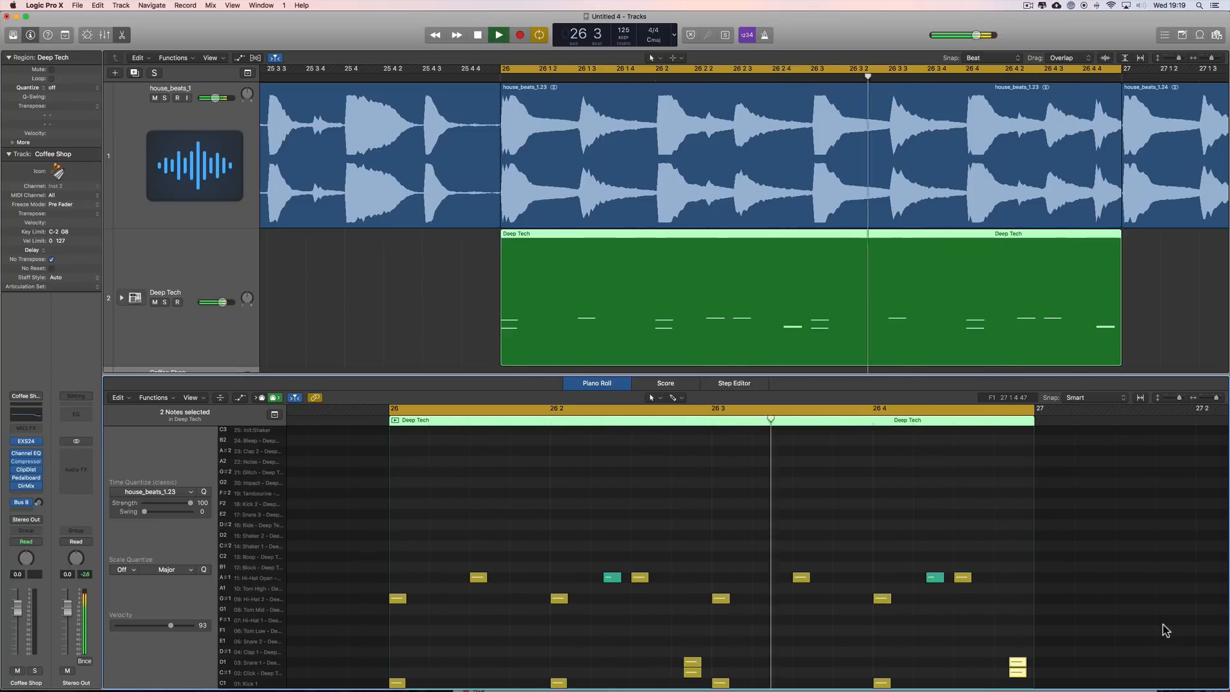
pyautogui.press('space')
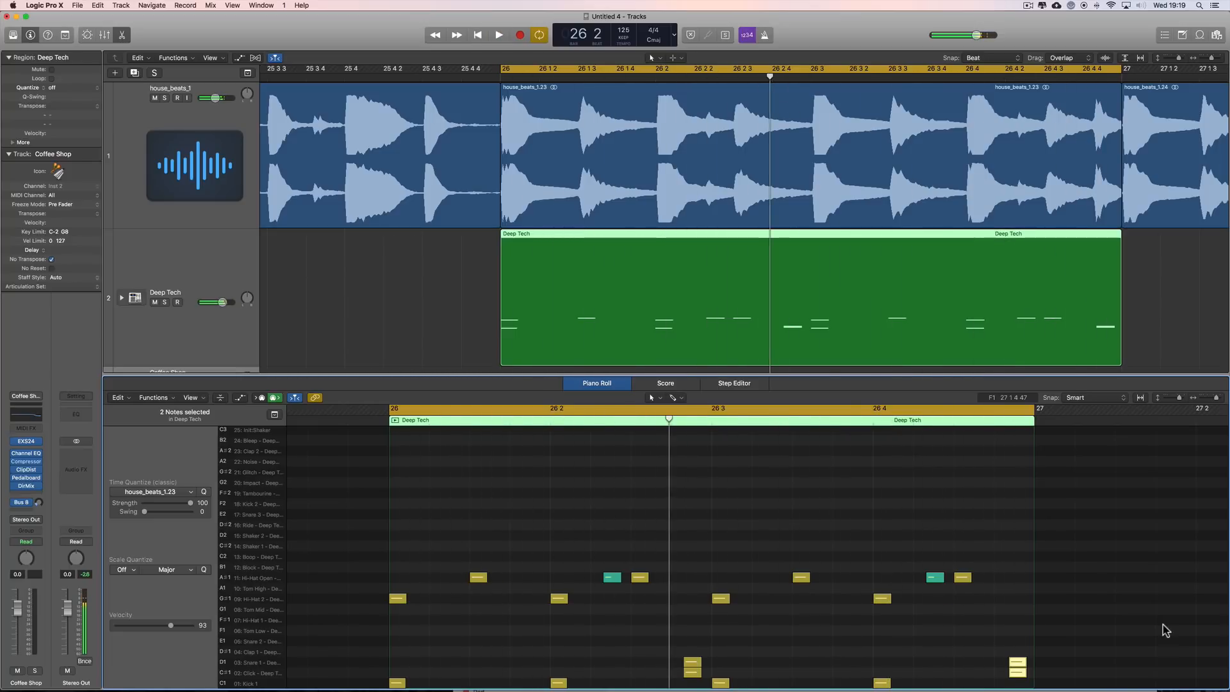
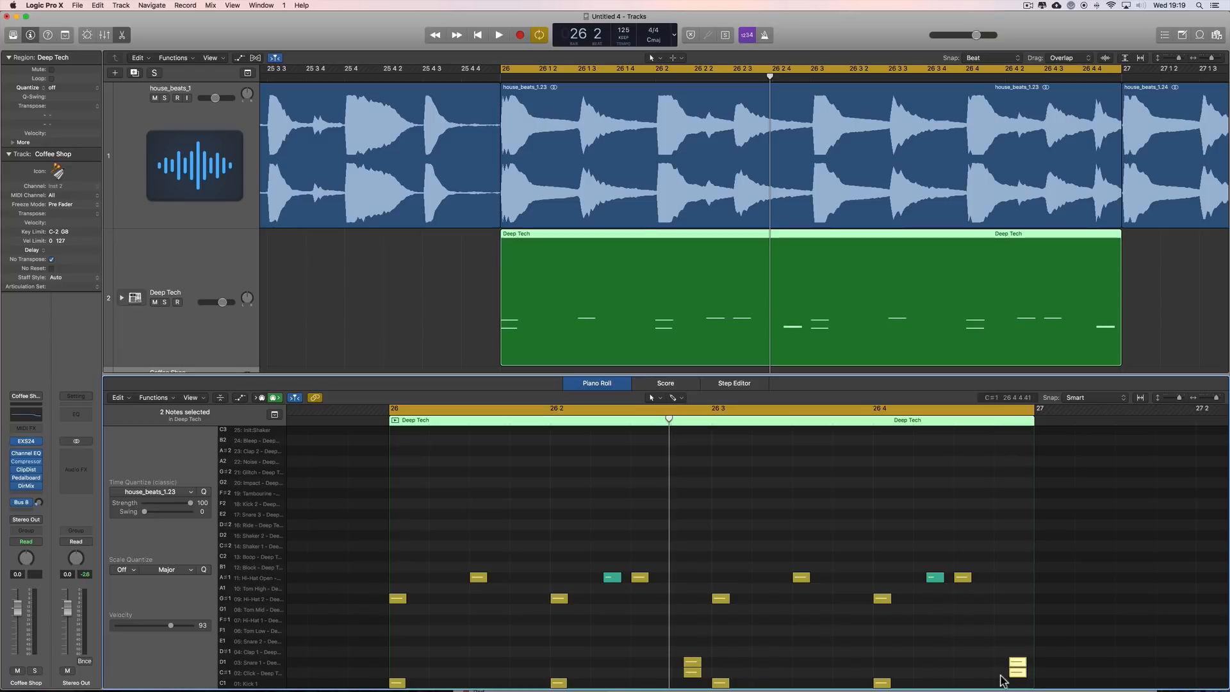
pyautogui.press('space')
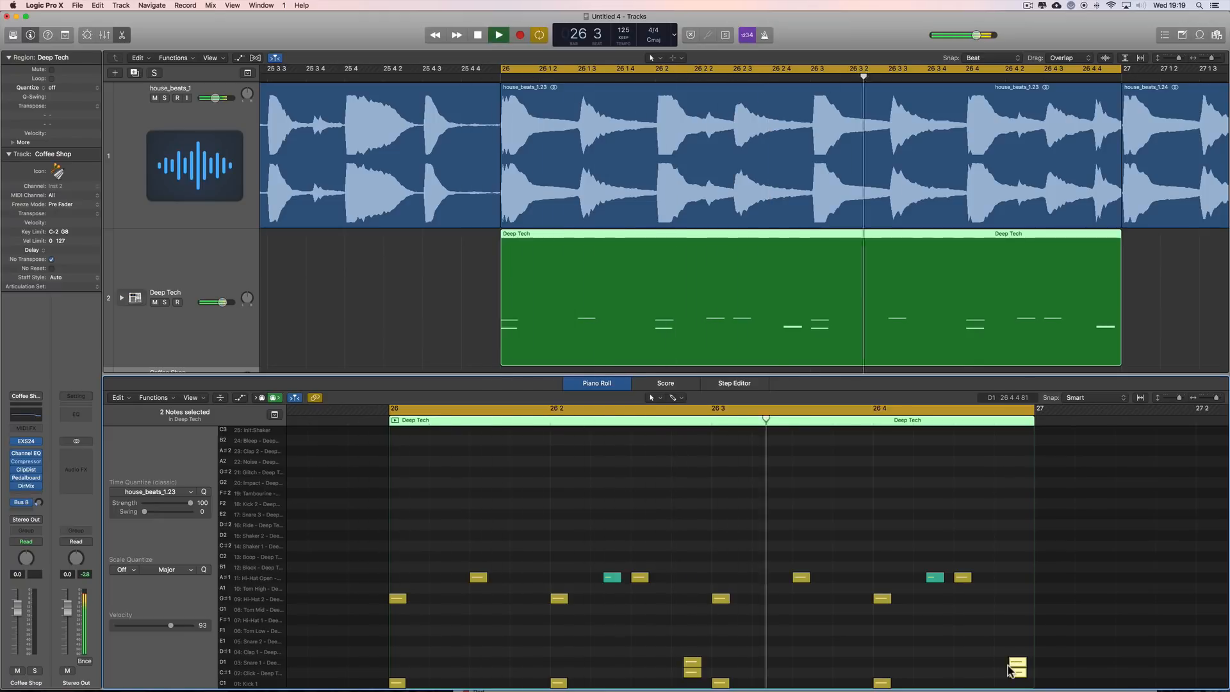
pyautogui.press('space')
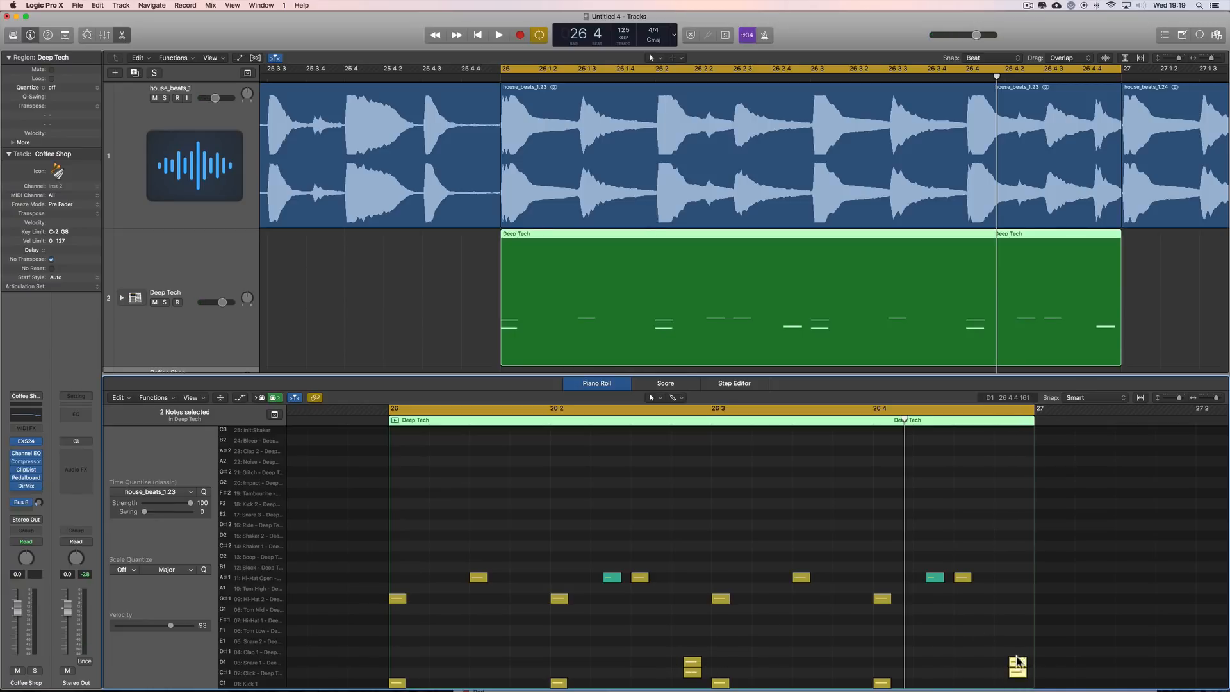
pyautogui.press('space')
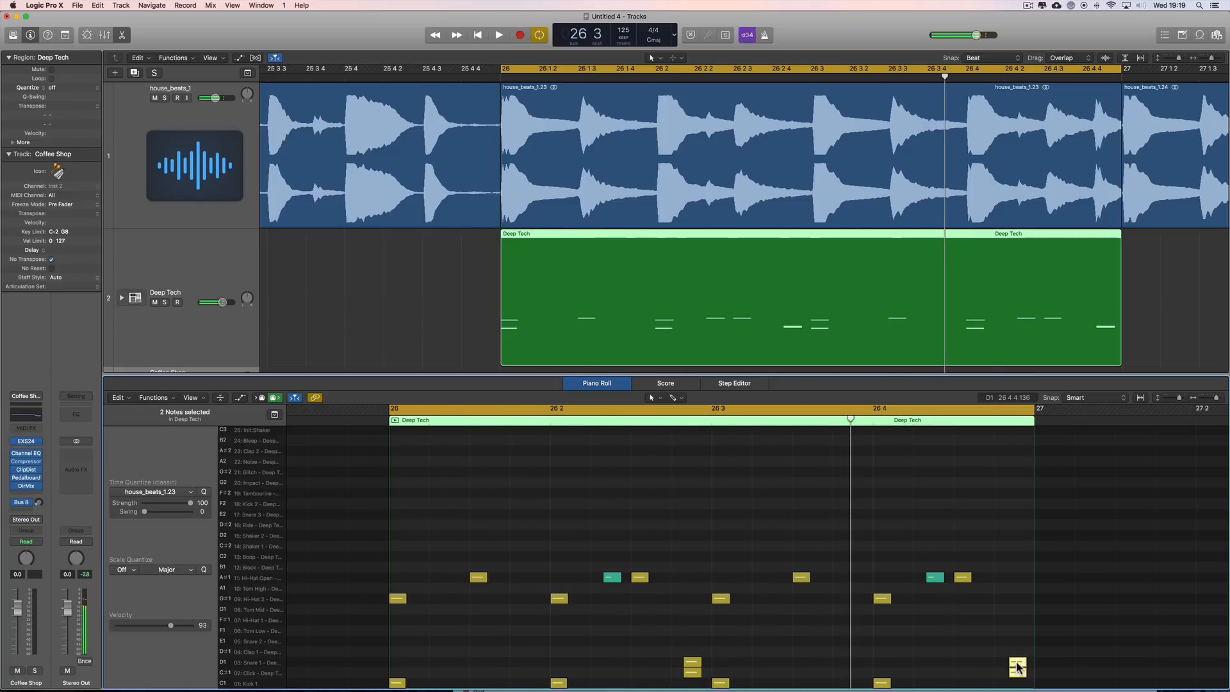
# Try the copied Snare 1 and Click pair on the last and second sixteenths of beat 3, playing bar 26 each time.
pyautogui.moveTo(1018, 666); pyautogui.dragTo(854, 666)
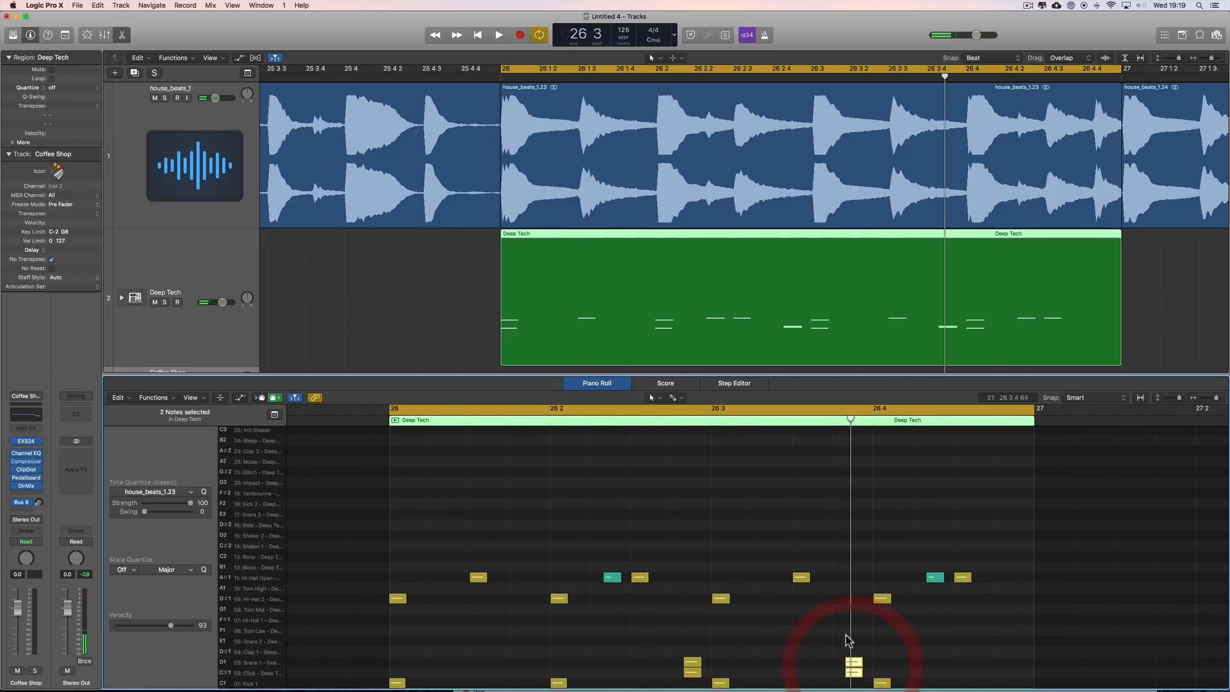
pyautogui.press('space')
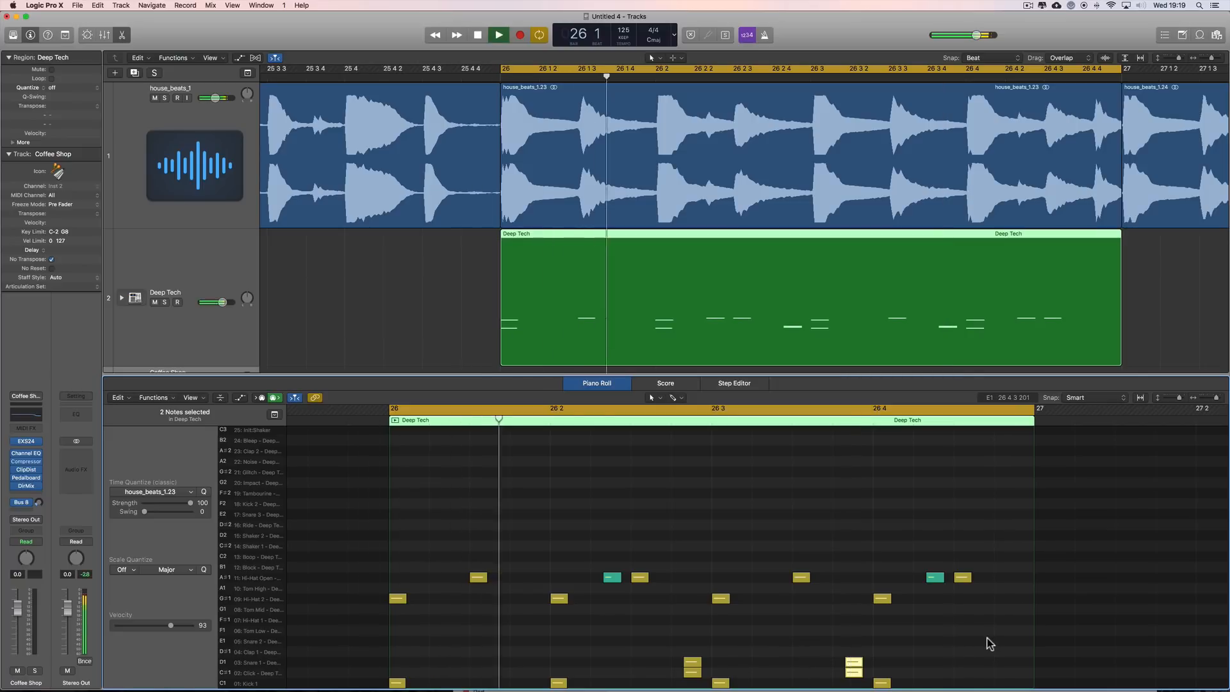
pyautogui.press('space')
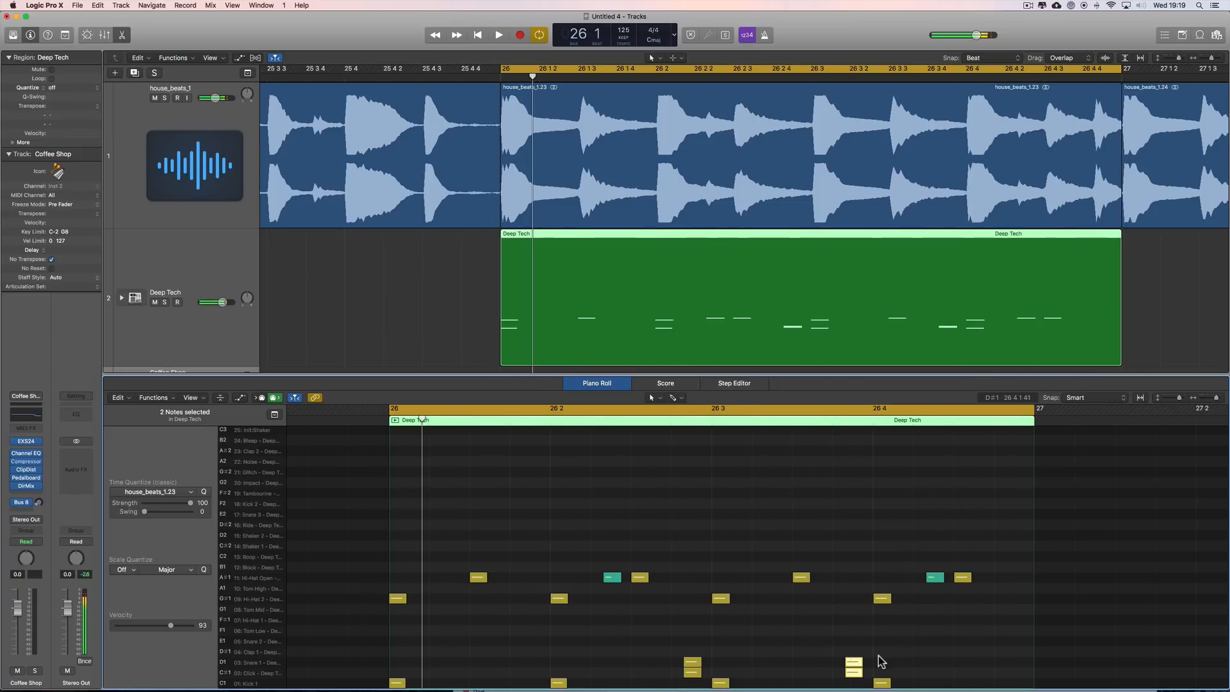
pyautogui.moveTo(858, 666); pyautogui.dragTo(777, 666)
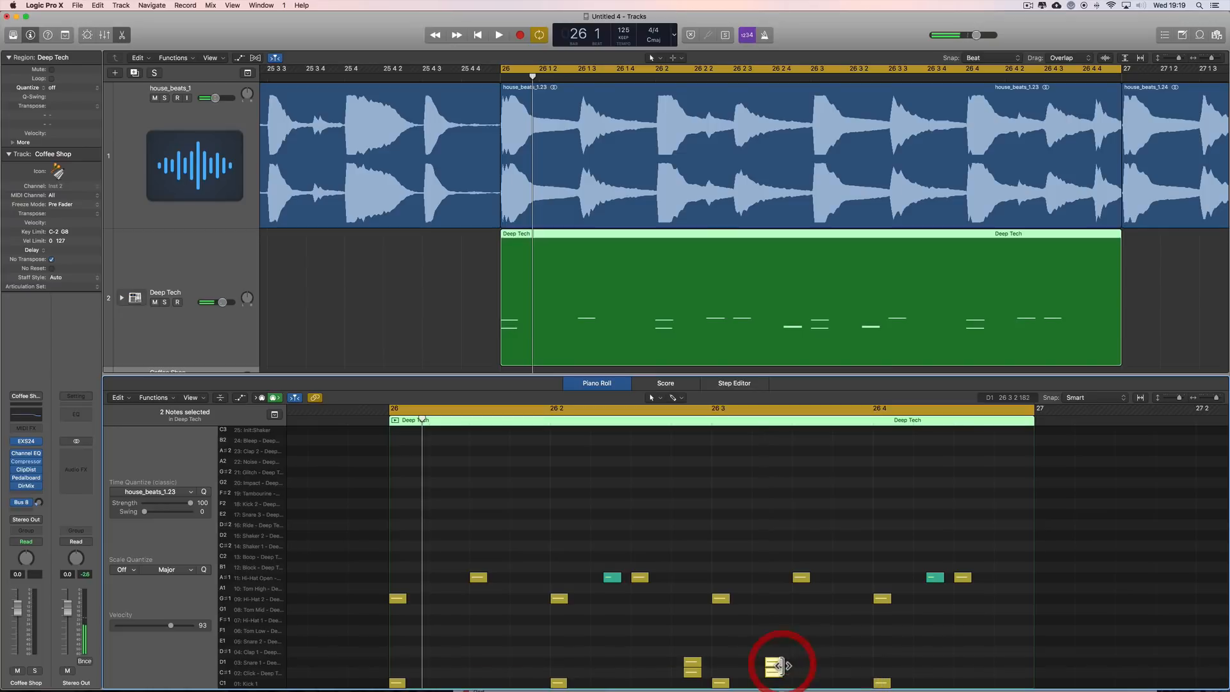
pyautogui.press('space')
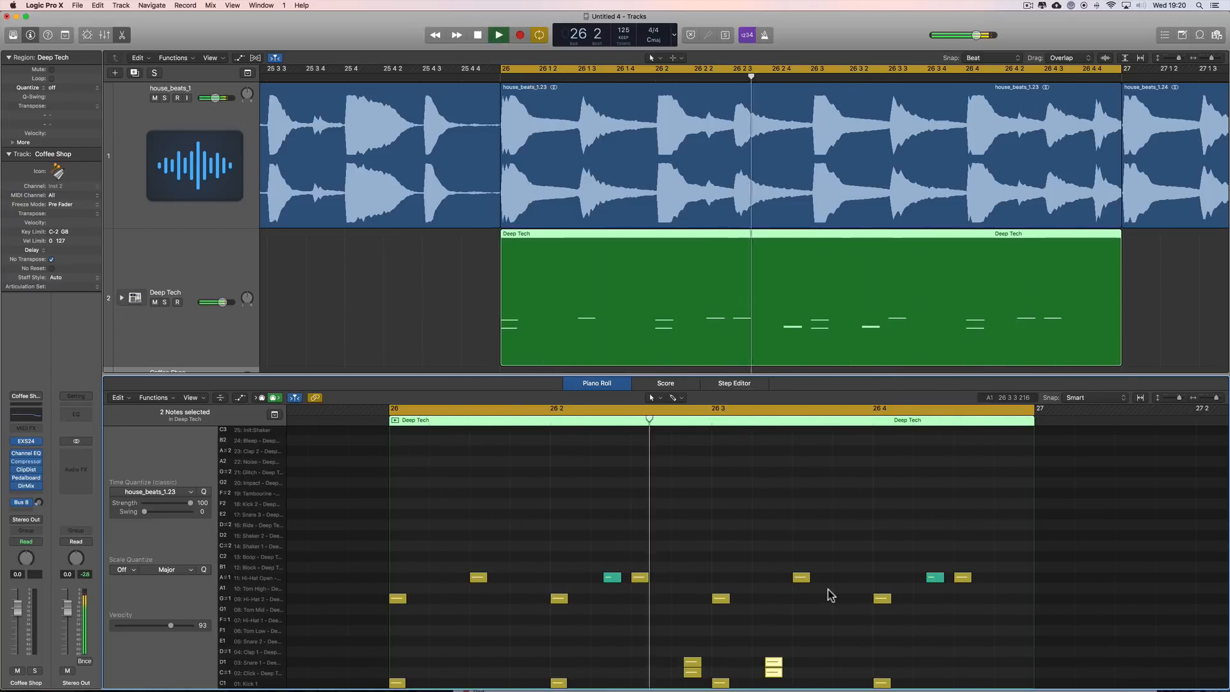
pyautogui.press('space')
# Try the copied pair on the second sixteenth of beat 2 and of beat 1, playing bar 26, and remove the copy.
pyautogui.moveTo(771, 666); pyautogui.dragTo(610, 664)
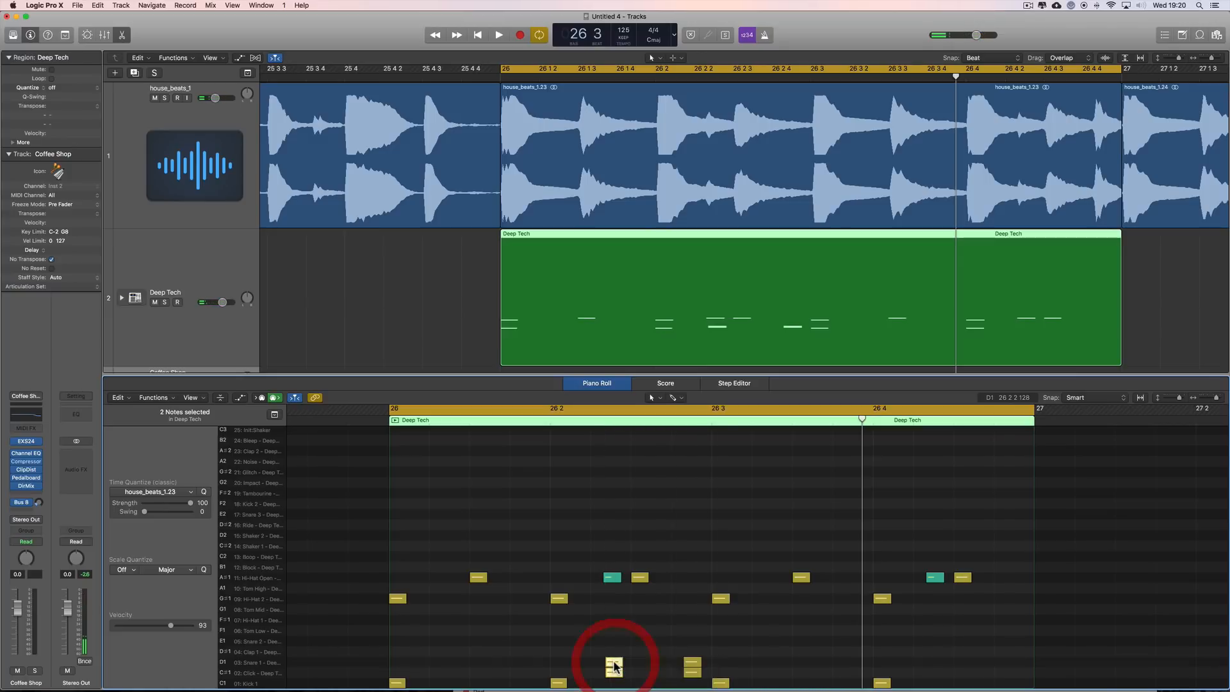
pyautogui.press('space')
pyautogui.press('space')
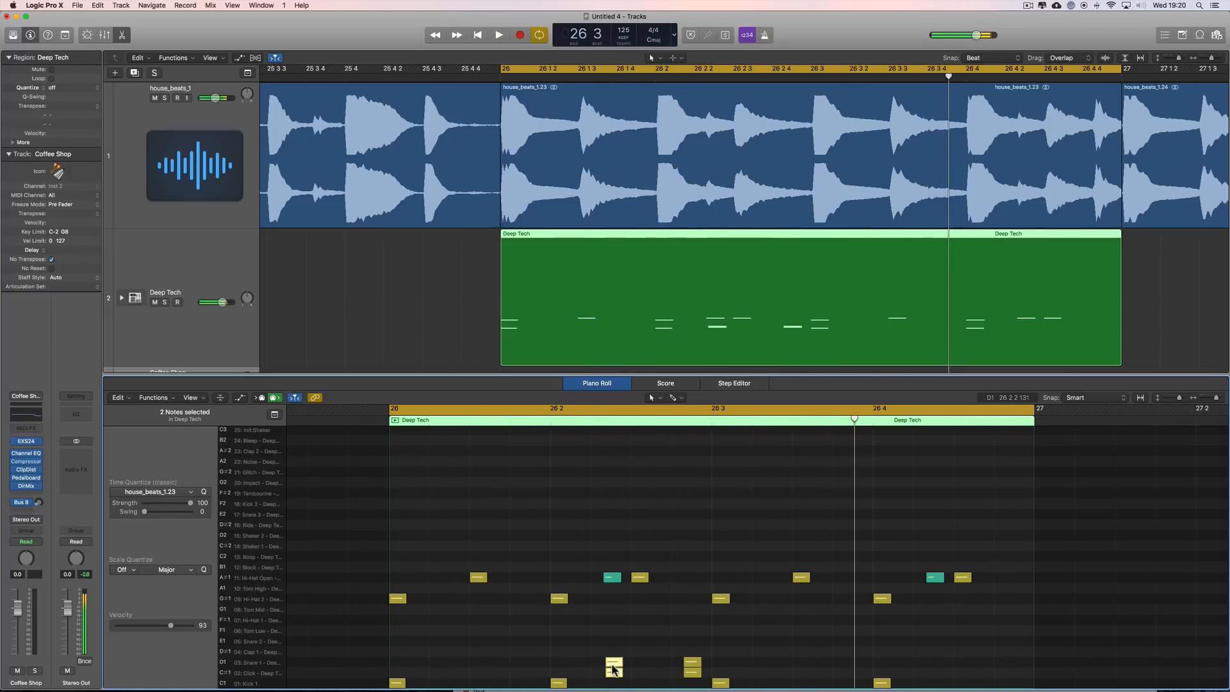
pyautogui.moveTo(598, 665); pyautogui.dragTo(446, 666)
pyautogui.press('space')
pyautogui.press('space')
pyautogui.press('space')
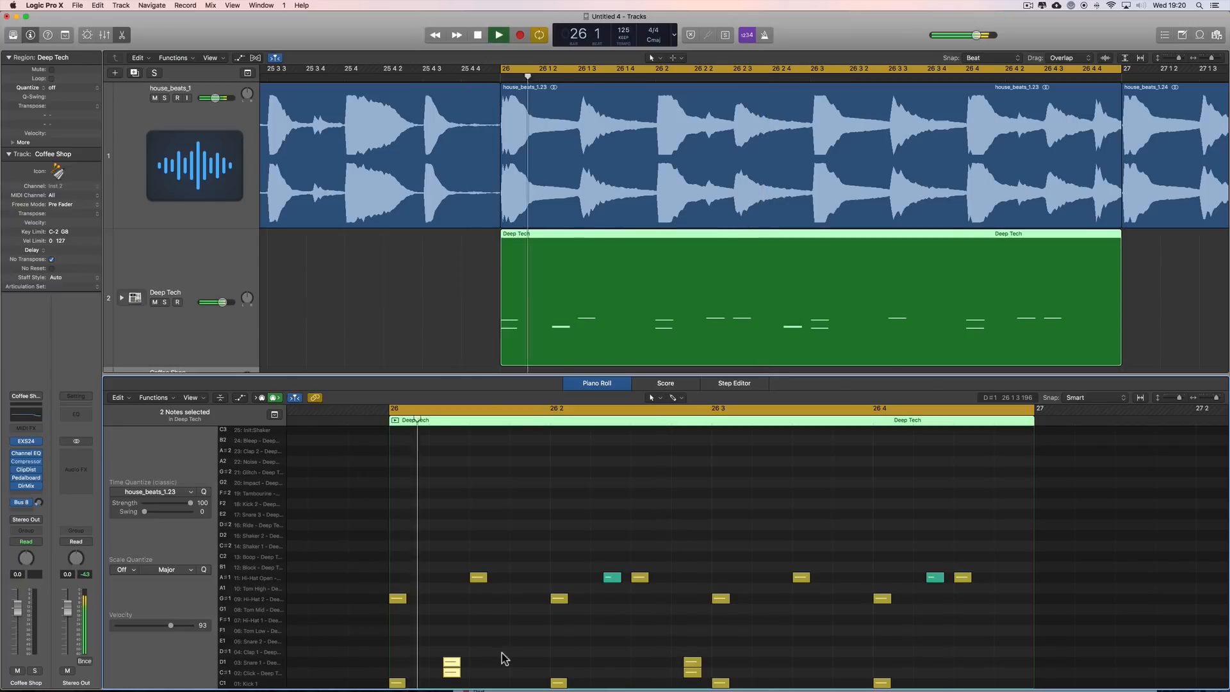
pyautogui.press('space')
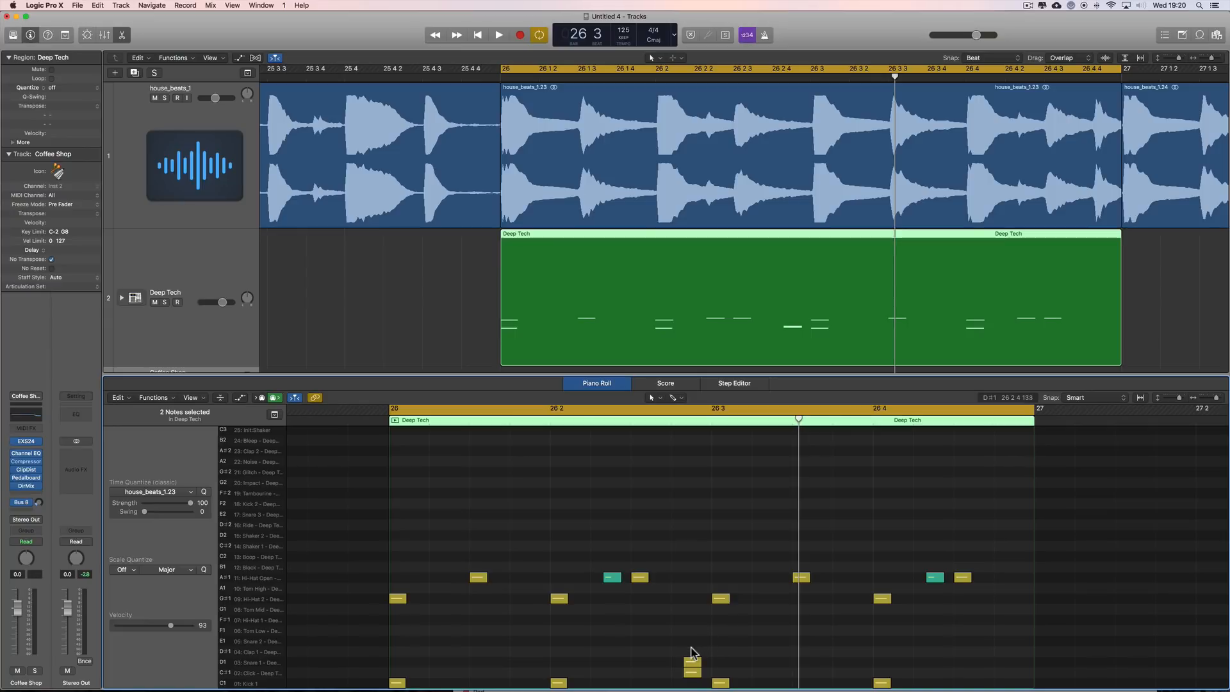
# Move the remaining Snare 1 and Click pair from beat 2 to the last sixteenth of beat 4 and play bar 26.
pyautogui.moveTo(695, 664); pyautogui.dragTo(1017, 666)
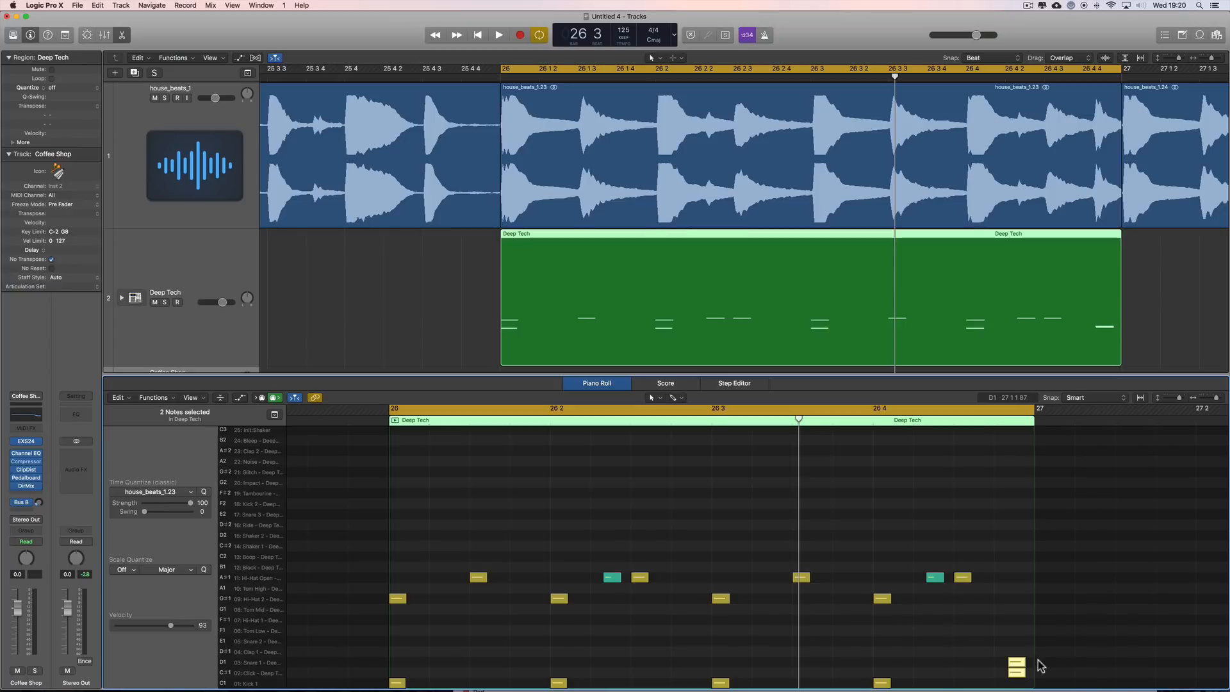
pyautogui.press('space')
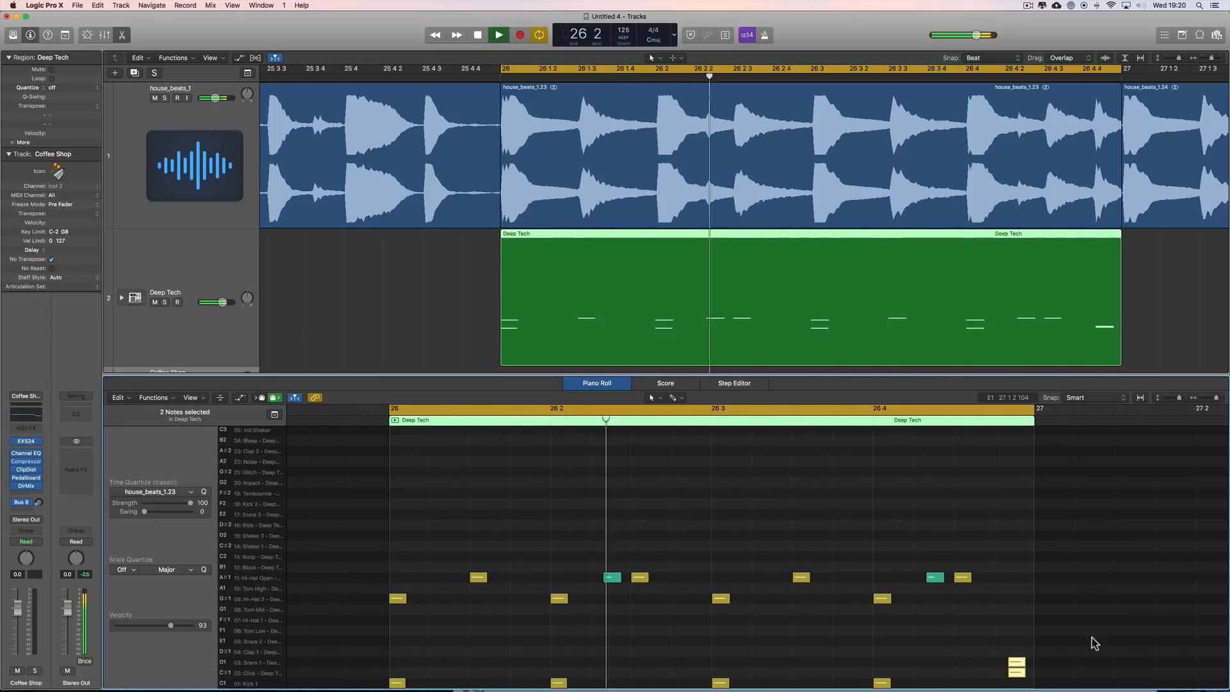
pyautogui.press('space')
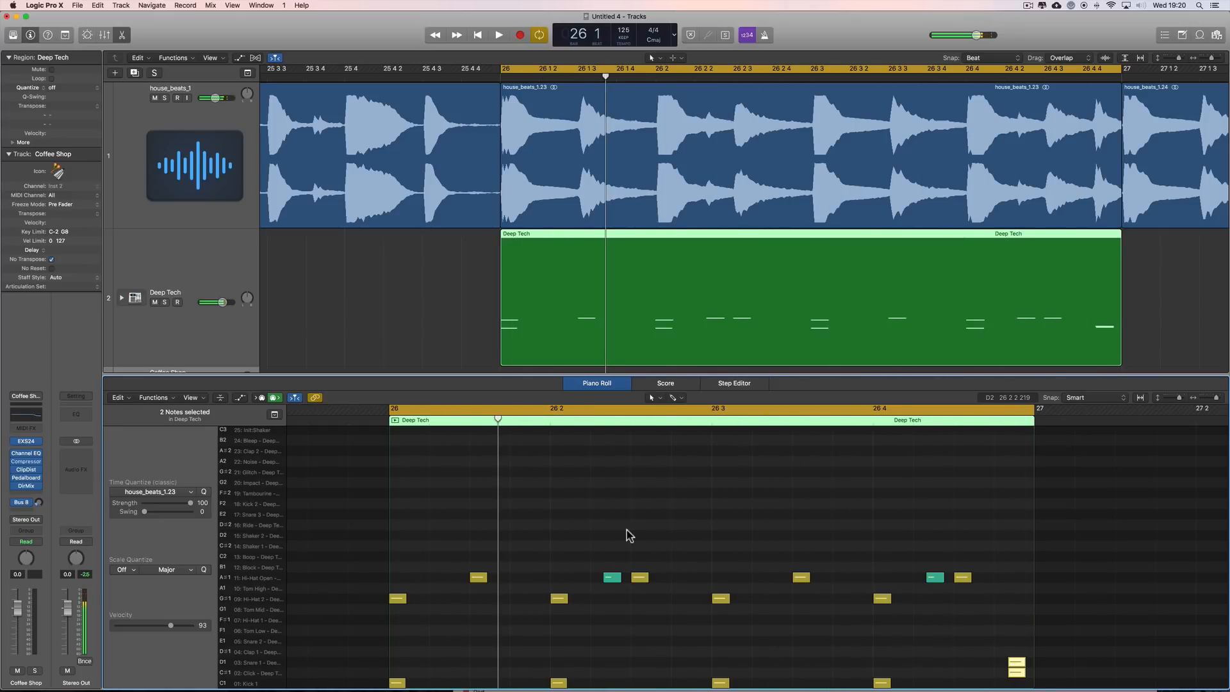
# Play the house_beats_1 track soloed as a reference and add a Snare 1 note on beat 2 with the Pencil tool.
pyautogui.scroll(4, 627, 529)
pyautogui.scroll(-5, 626, 530)
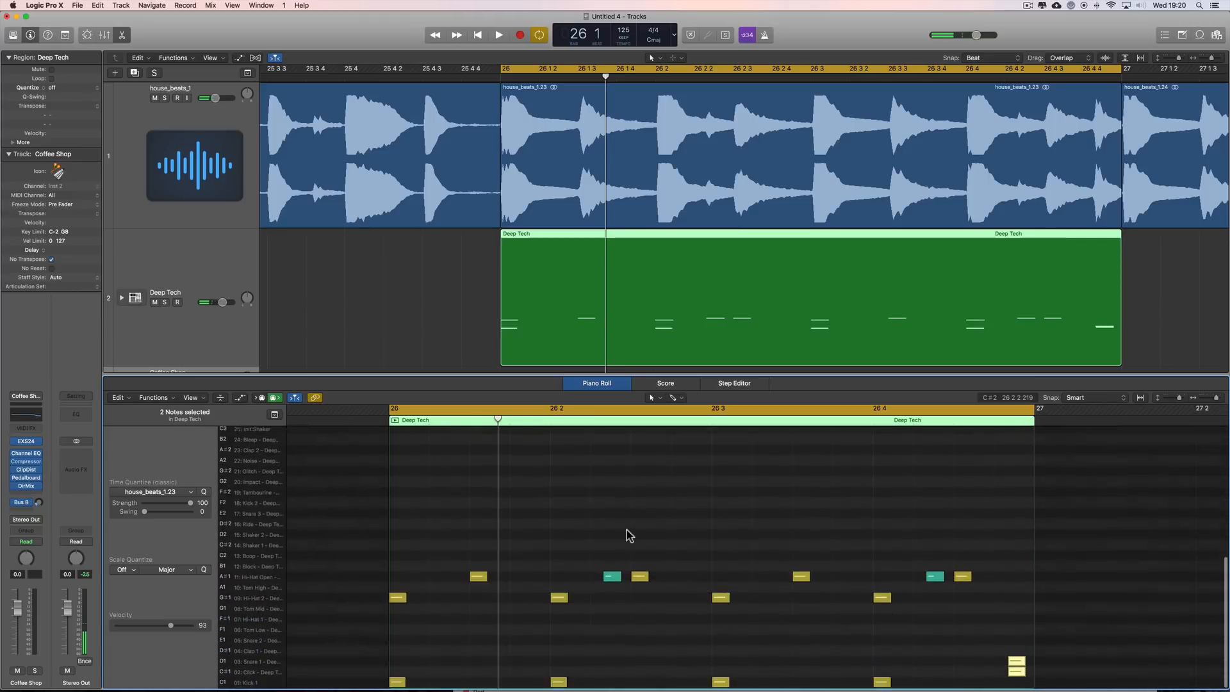
pyautogui.rightClick(562, 537)
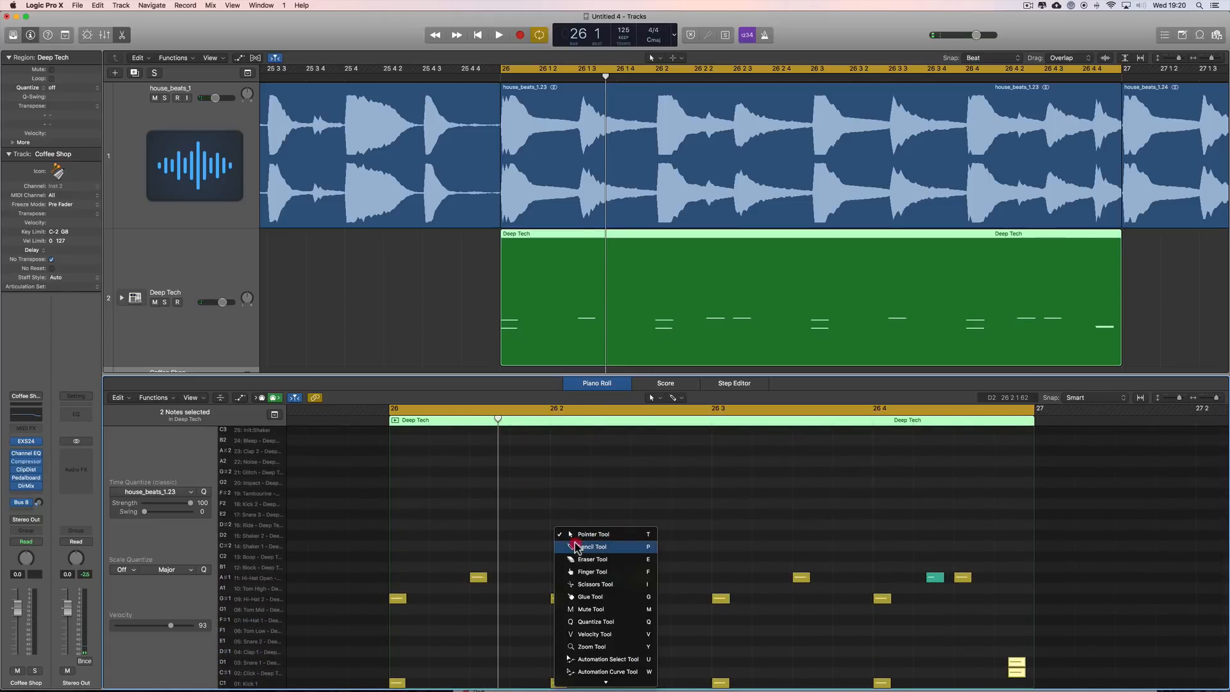
pyautogui.click(580, 548)
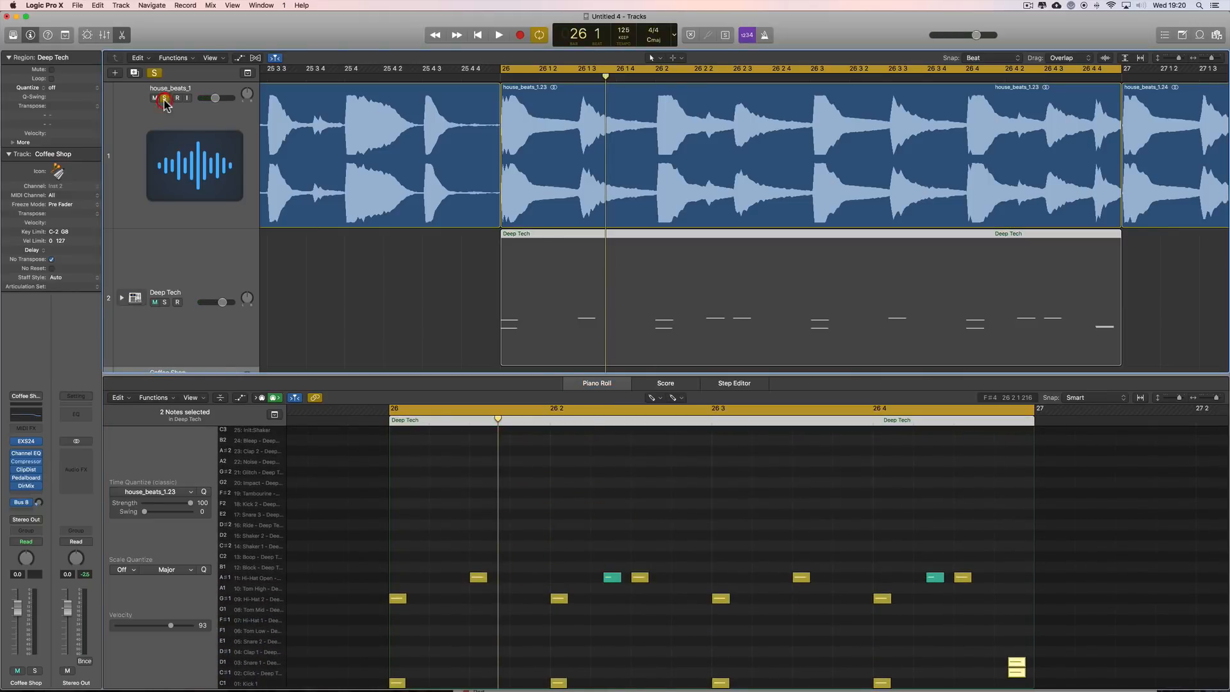
pyautogui.click(164, 98)
pyautogui.press('space')
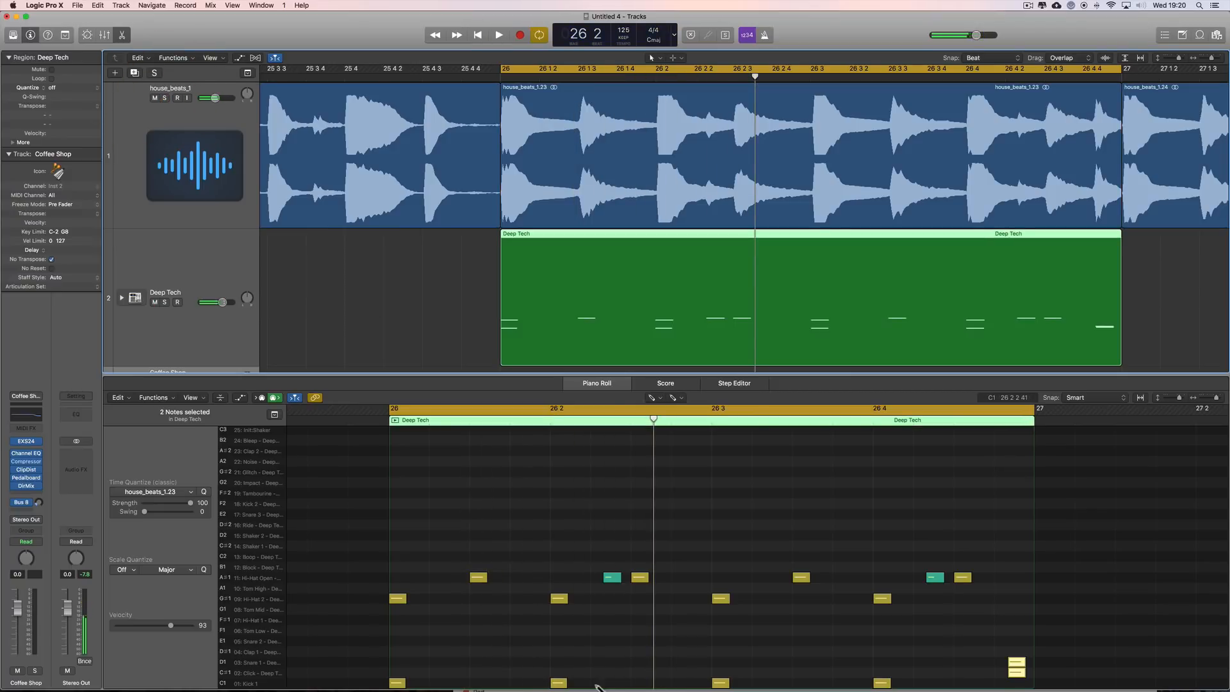
pyautogui.click(560, 651)
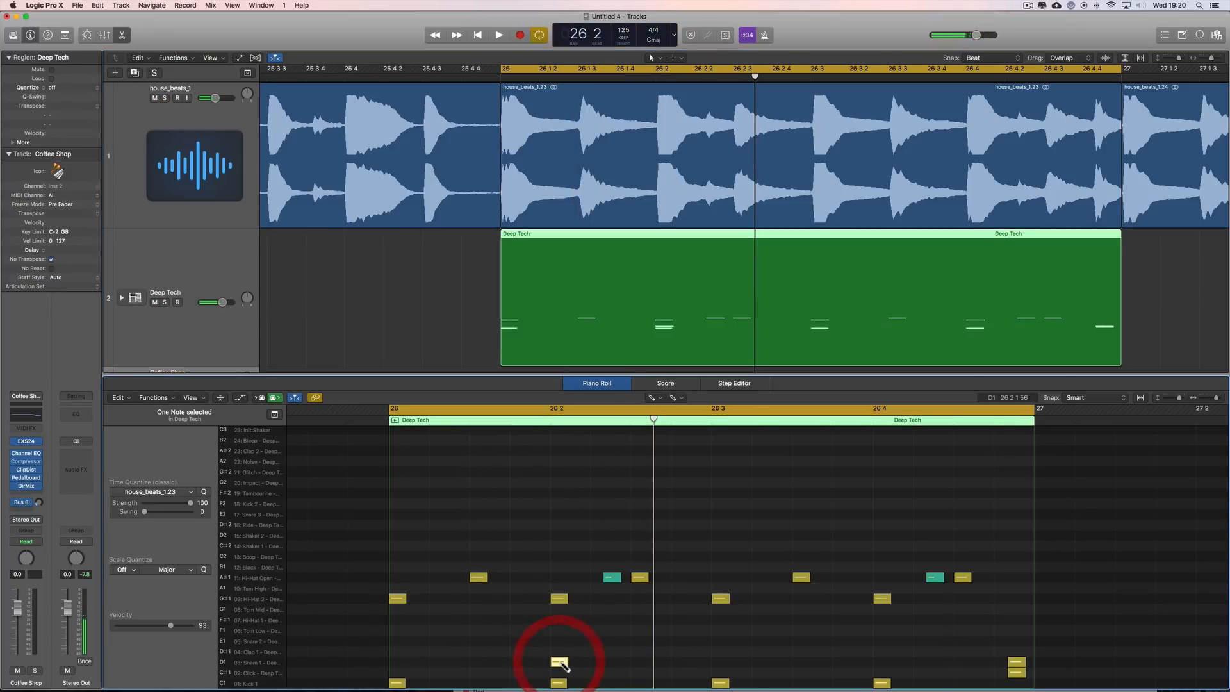
# Add a Clap 1 note on beat 4 of bar 26 and Clap 2 notes on beats 2 and 4.
pyautogui.click(883, 651)
pyautogui.scroll(3, 569, 474)
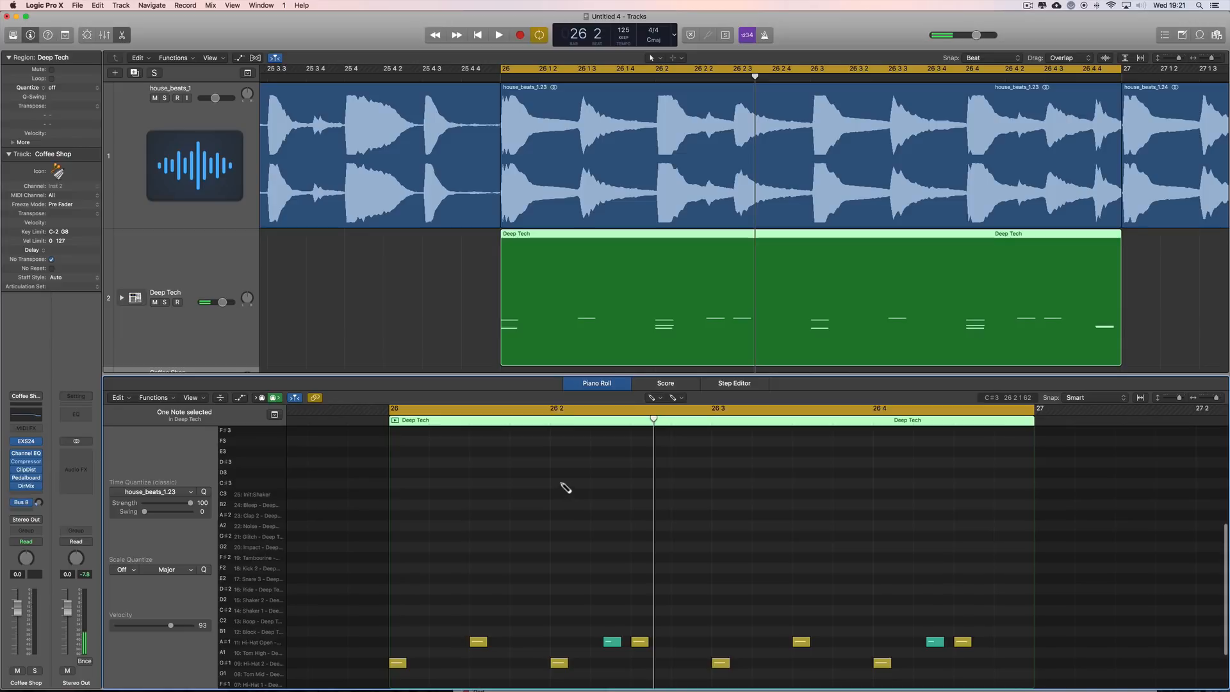
pyautogui.click(564, 502)
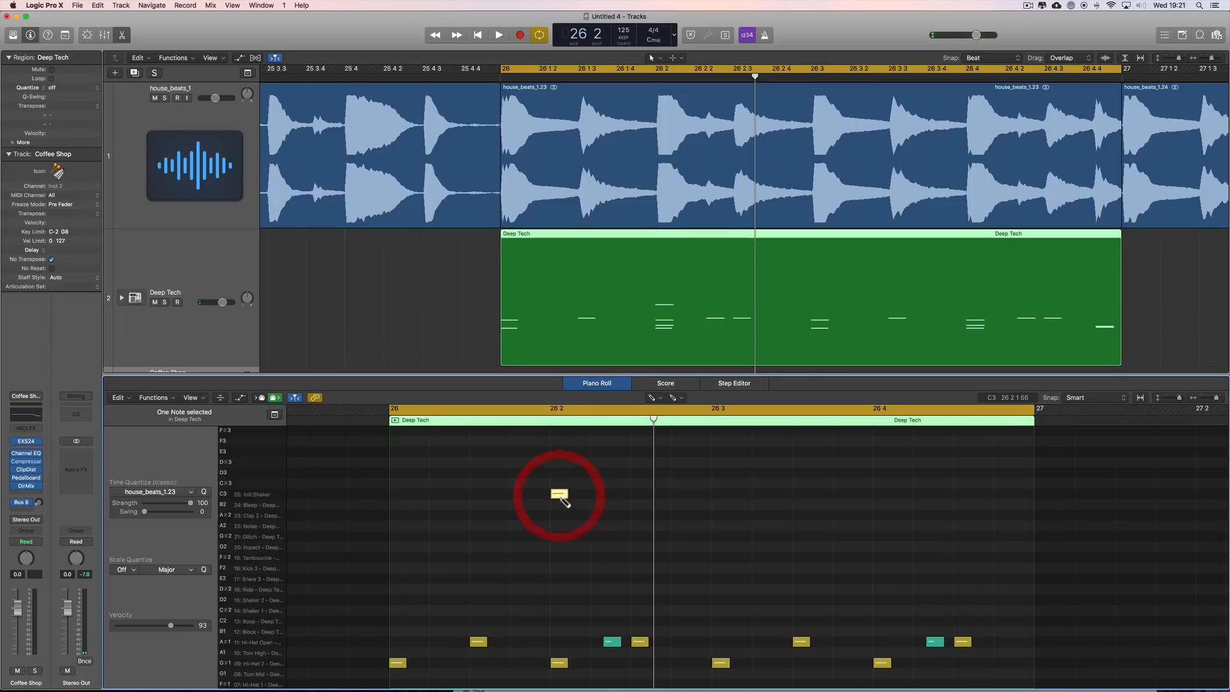
pyautogui.moveTo(563, 502); pyautogui.dragTo(564, 522)
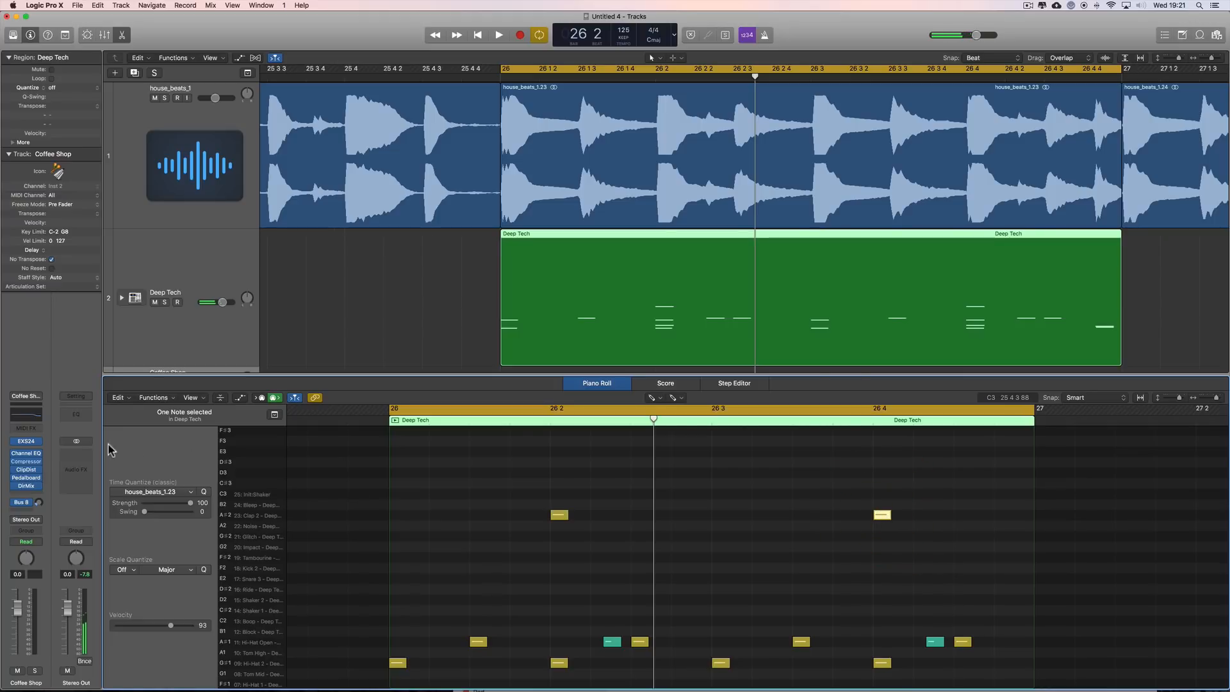
# In the Deep Tech track's Drum Machine Designer, select Clap 2 and raise the control between Length and Spread to 12 %.
pyautogui.click(216, 262)
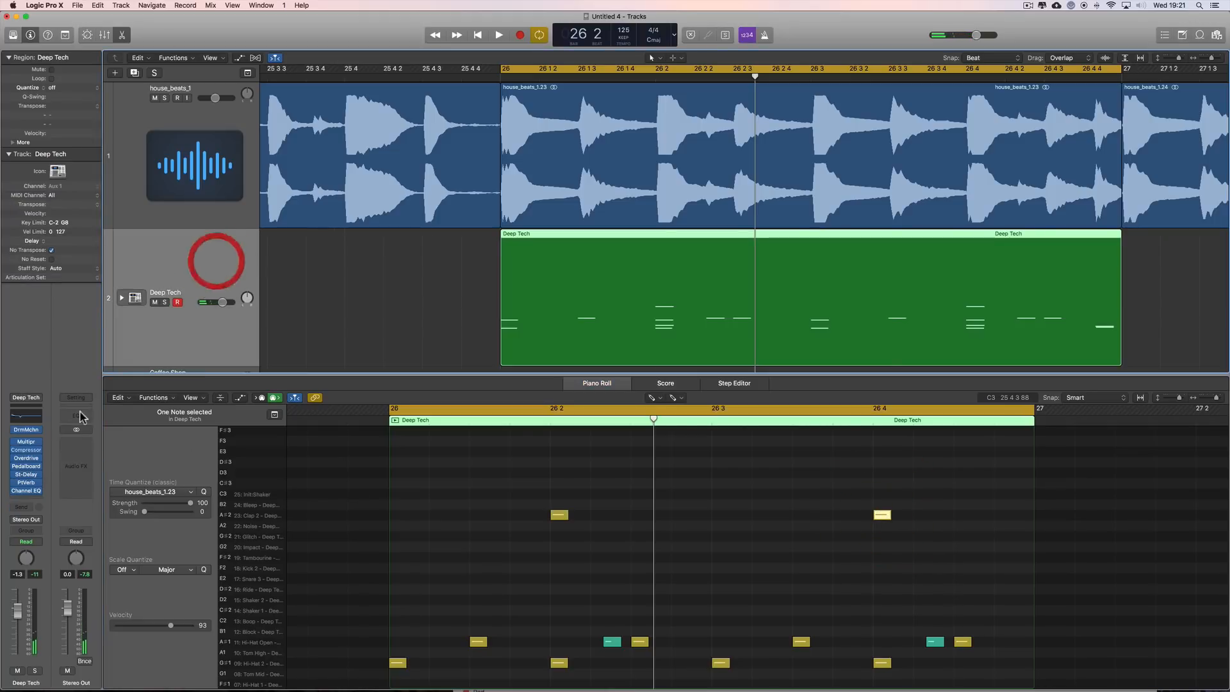
pyautogui.click(27, 430)
pyautogui.click(763, 226)
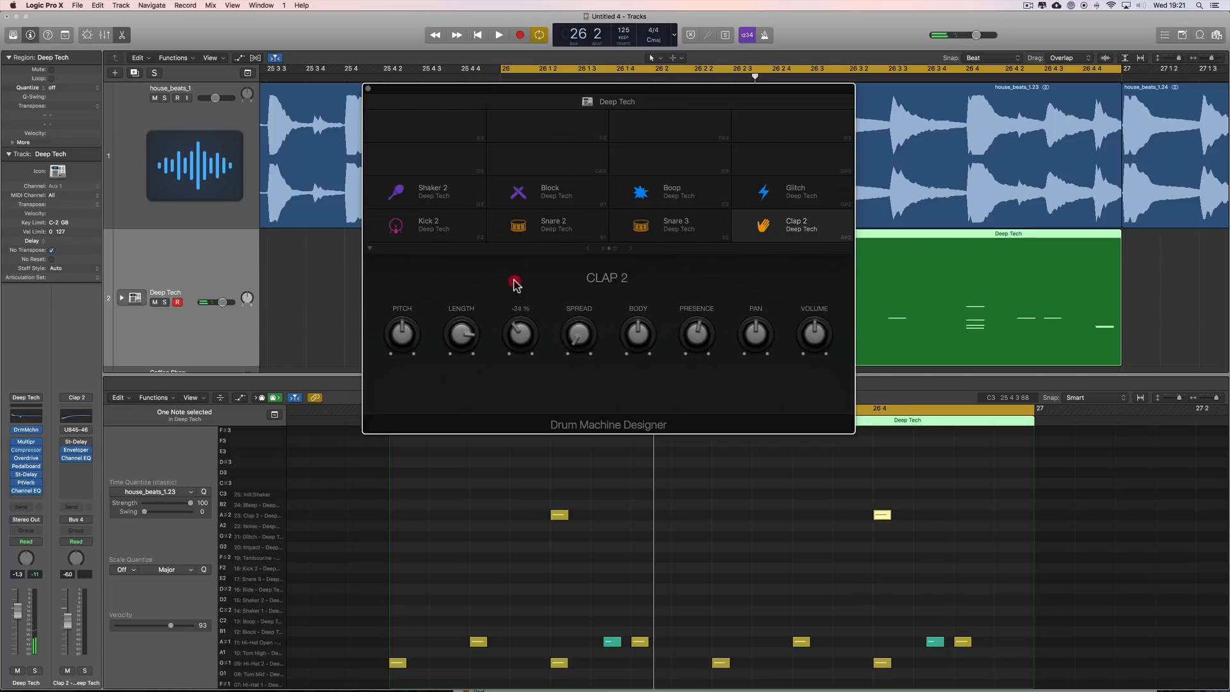
pyautogui.moveTo(514, 284); pyautogui.dragTo(513, 270)
pyautogui.click(746, 231)
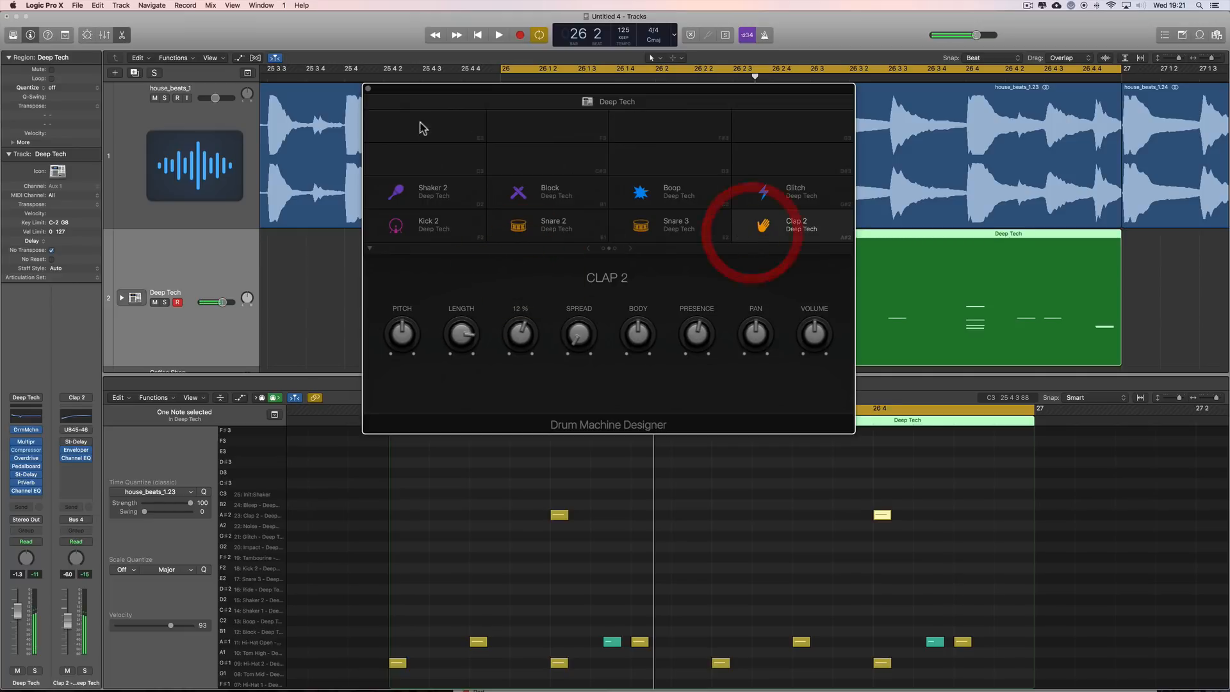
pyautogui.click(368, 88)
# Add a Clap 2 note on the last sixteenth of bar 26 and quantize it to the house_beats_1.23 groove.
pyautogui.press('space')
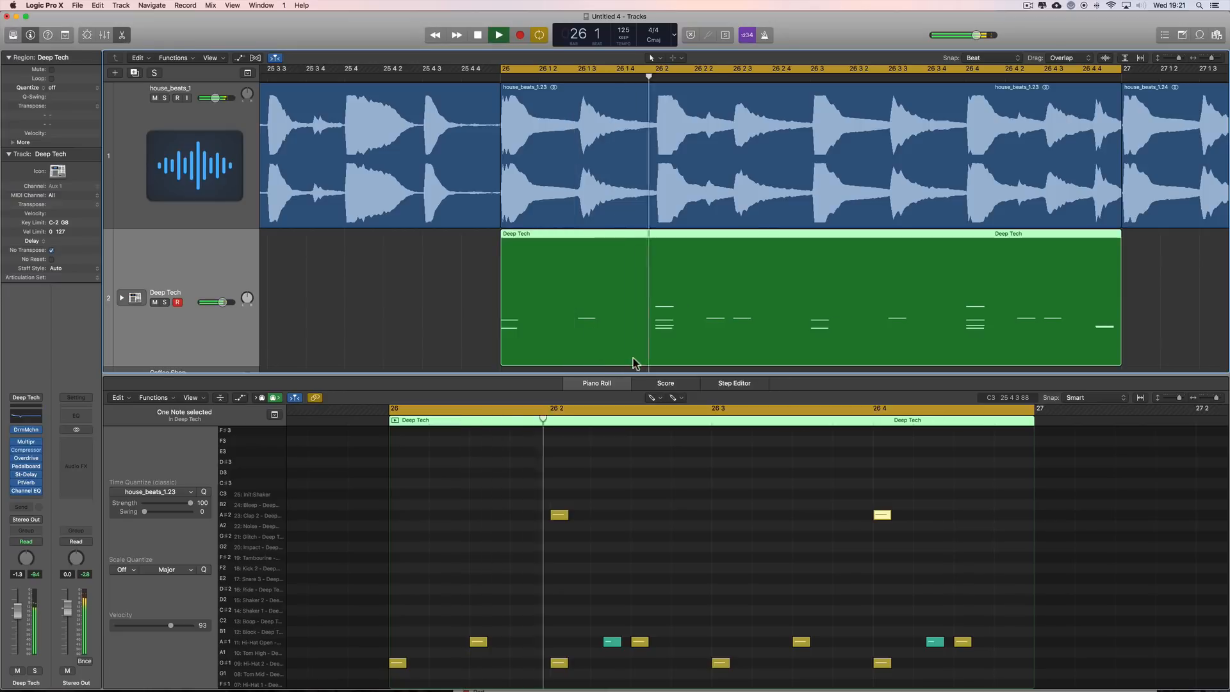
pyautogui.click(1201, 398)
pyautogui.scroll(-2, 980, 499)
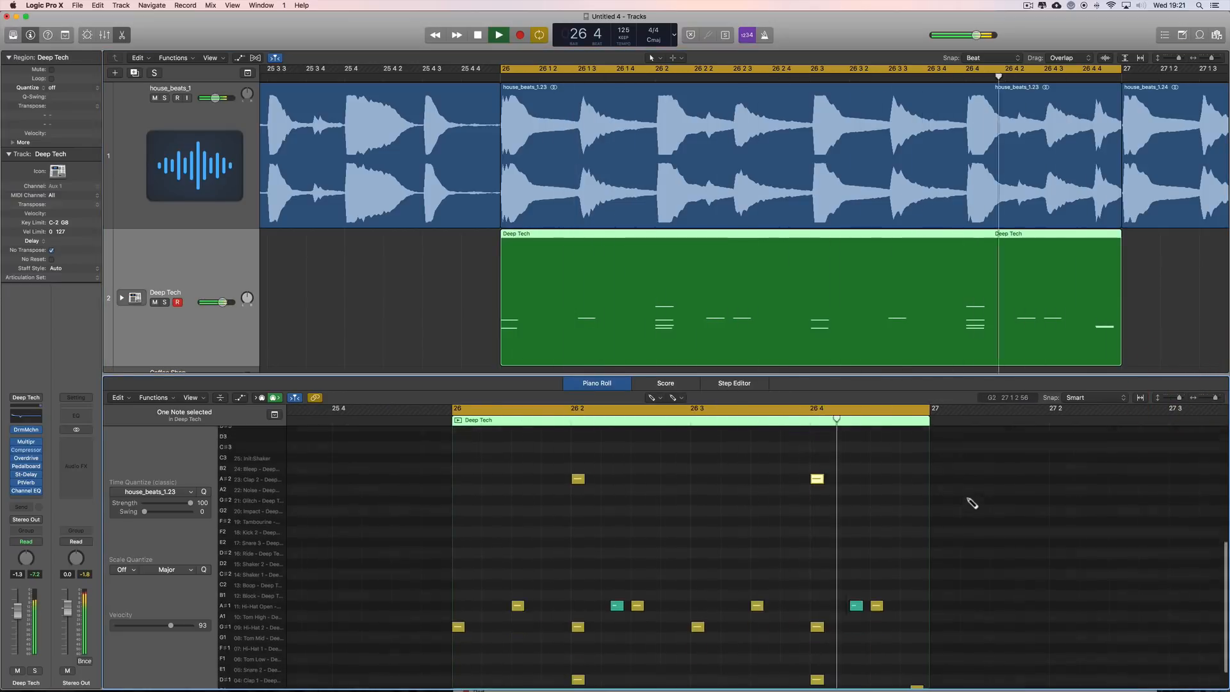
pyautogui.click(921, 453)
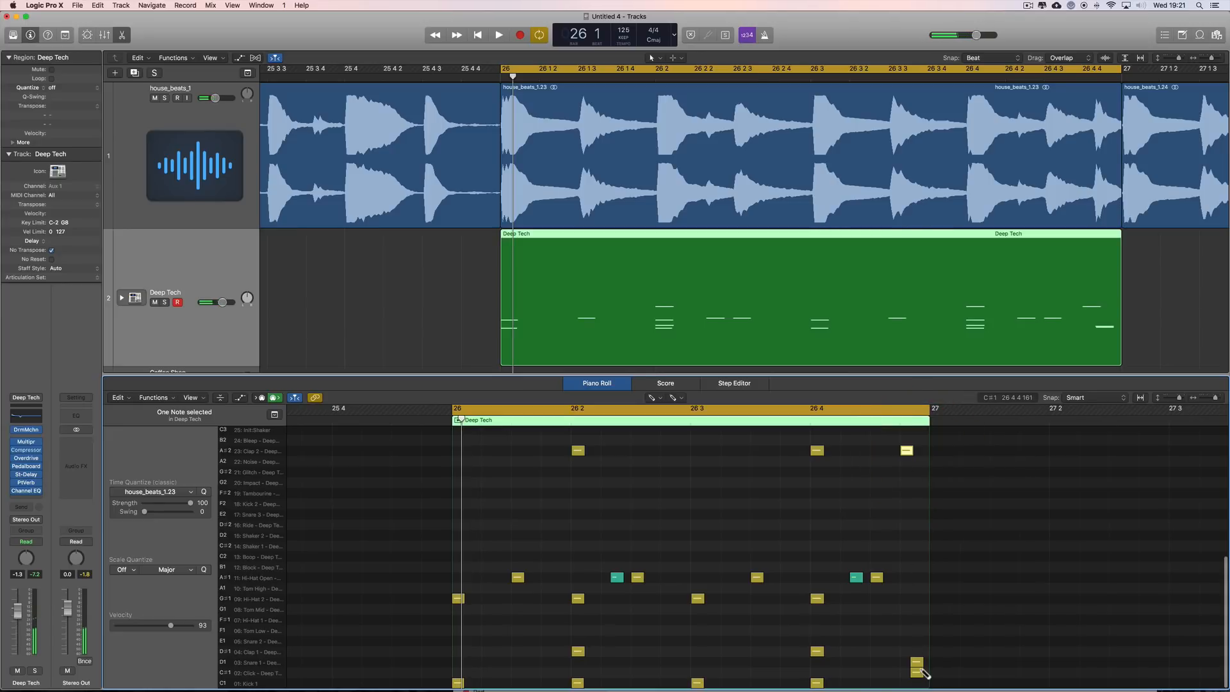
pyautogui.press('space')
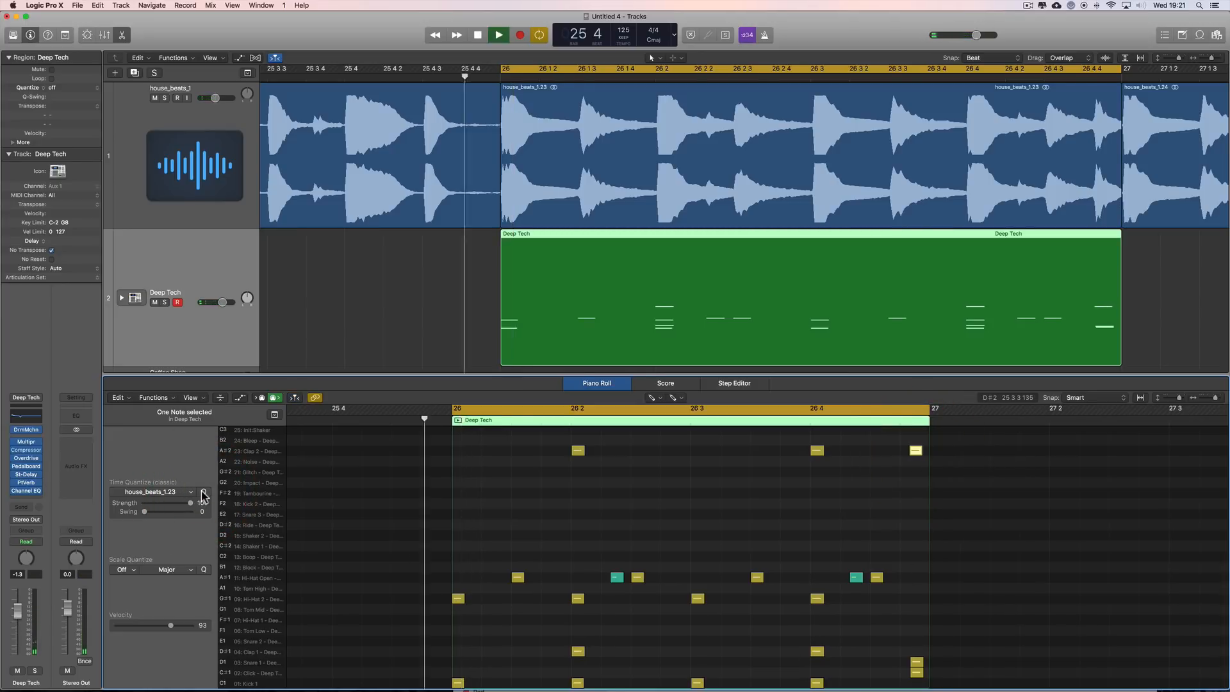
# With the Pointer tool, lower the velocity of the bar's final Clap 2 note to 77 and play the loop back.
pyautogui.rightClick(1033, 494)
pyautogui.click(1038, 494)
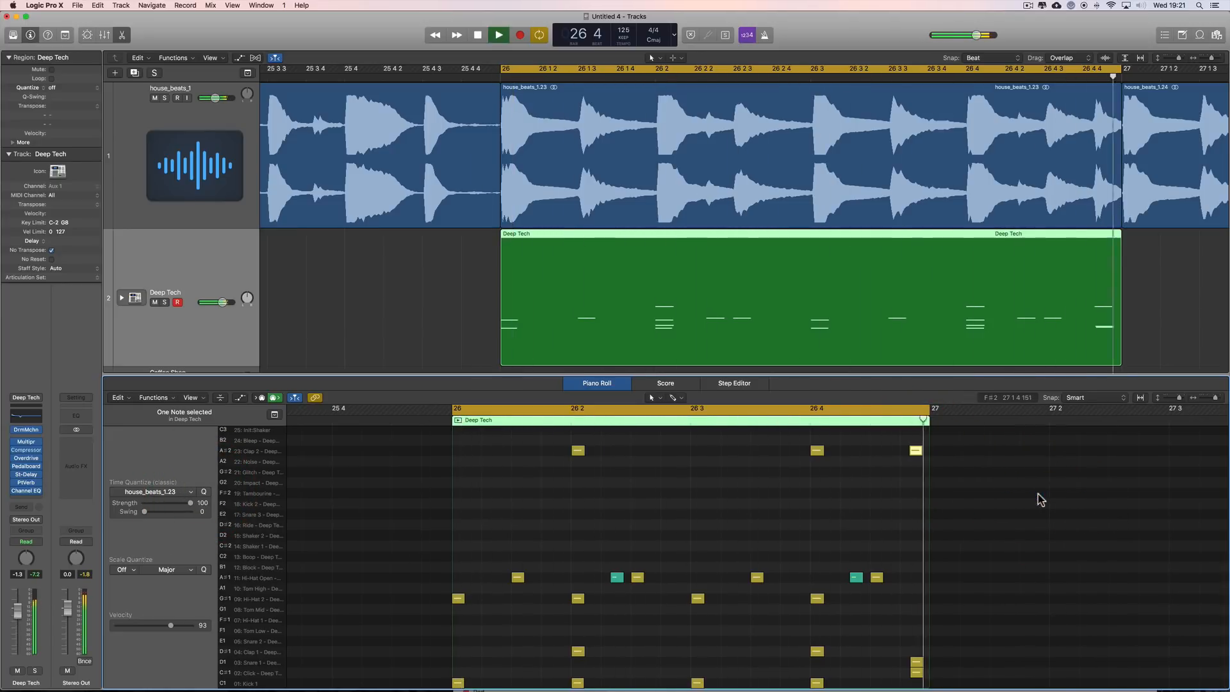
pyautogui.moveTo(171, 631); pyautogui.dragTo(161, 627)
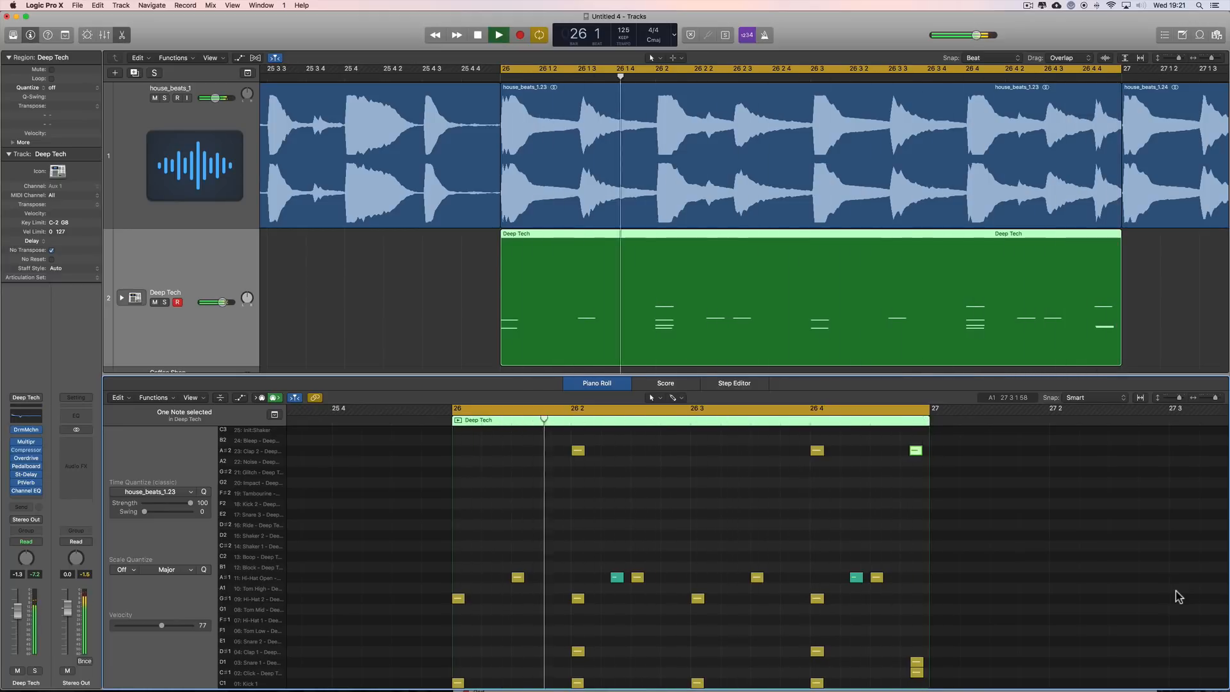
pyautogui.press('space')
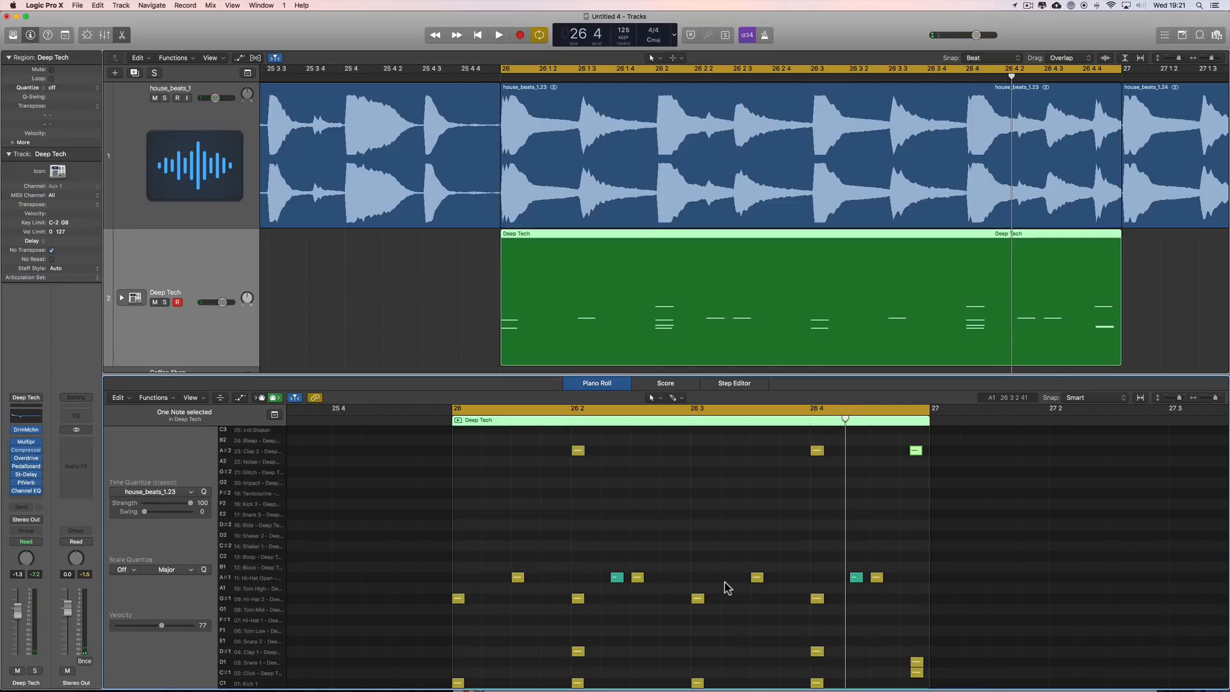
pyautogui.press('space')
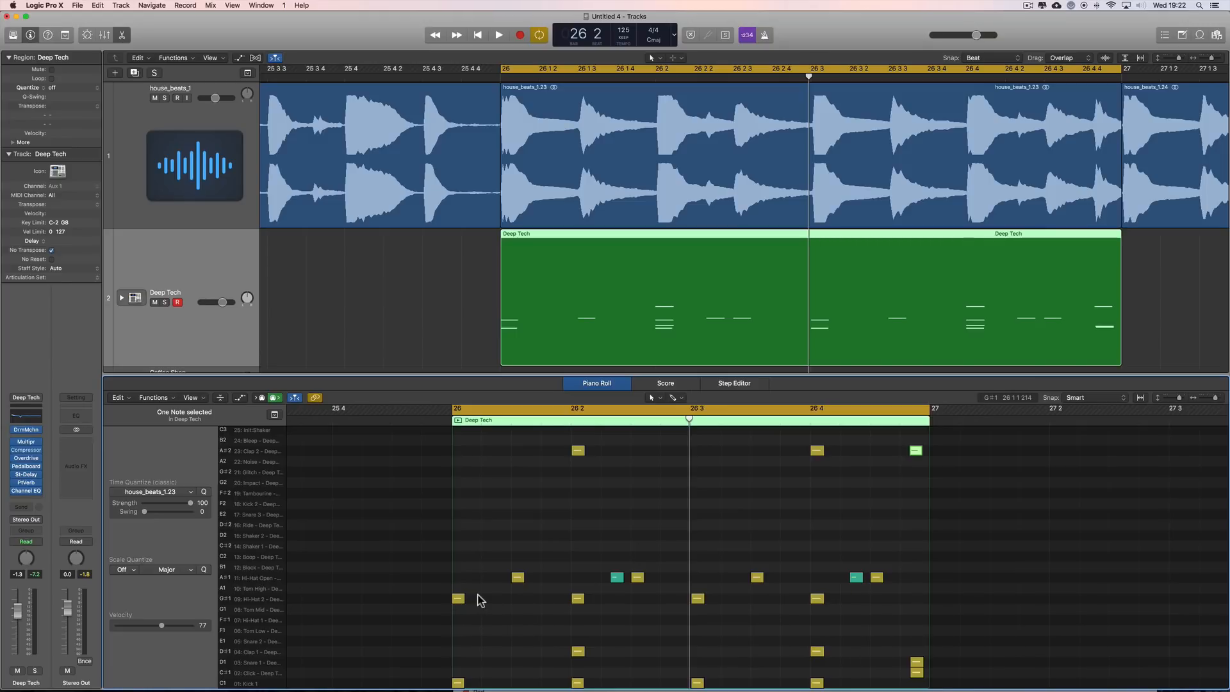
pyautogui.press('space')
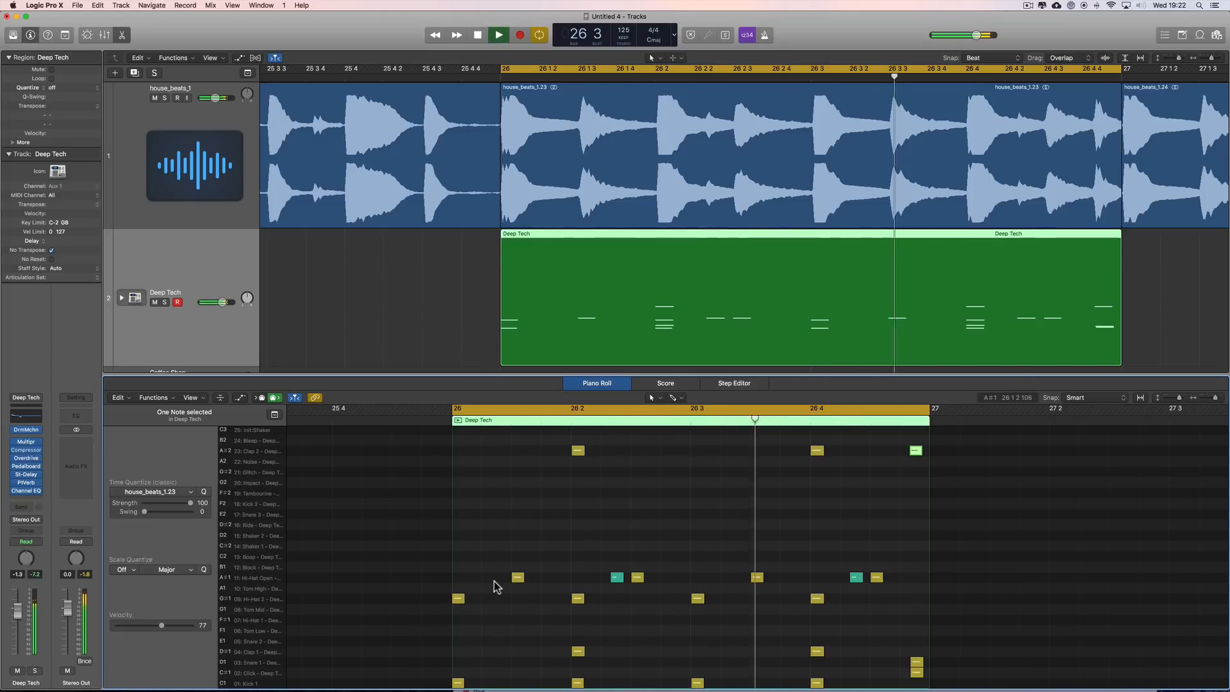
# Switch to the Pencil tool and audition the kit sounds from the note names, from Clap 2 down to Block, and the loop.
pyautogui.press('t')
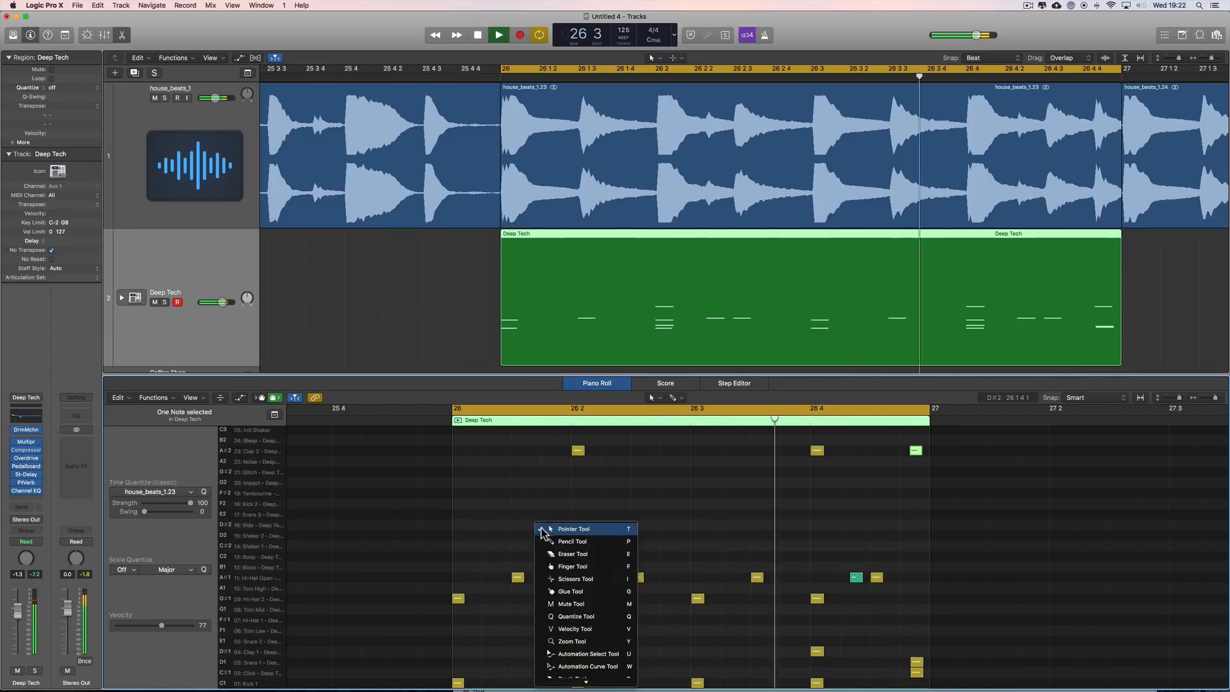
pyautogui.click(575, 543)
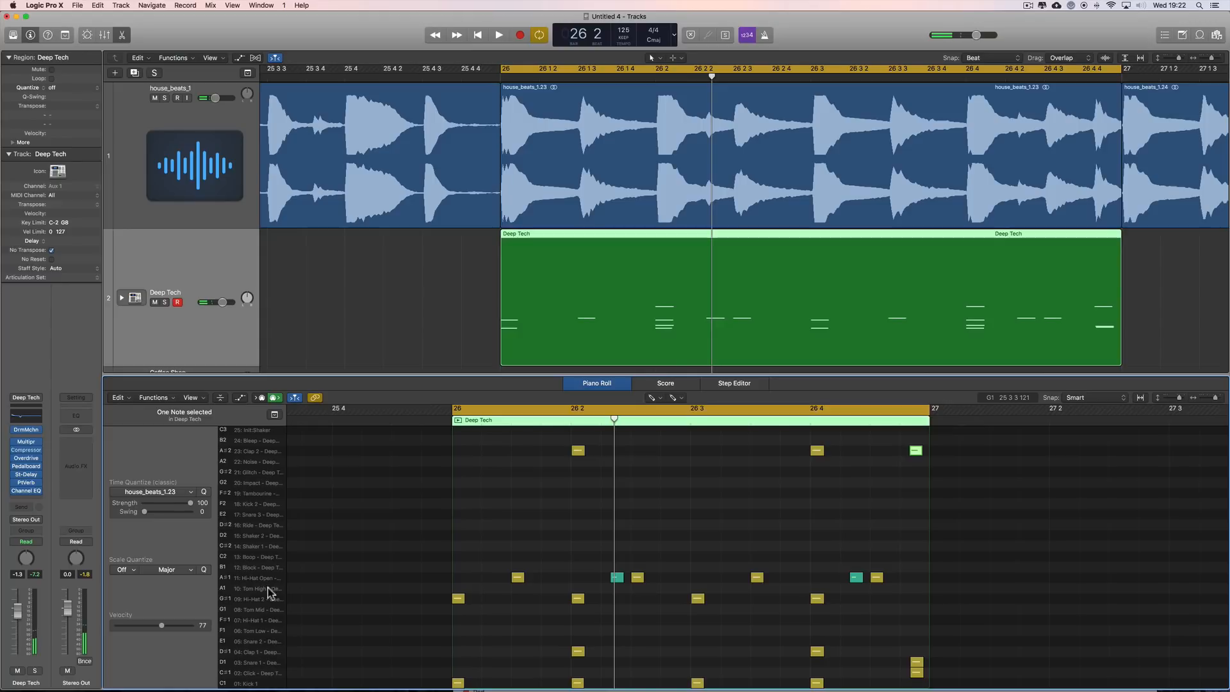
pyautogui.click(257, 466)
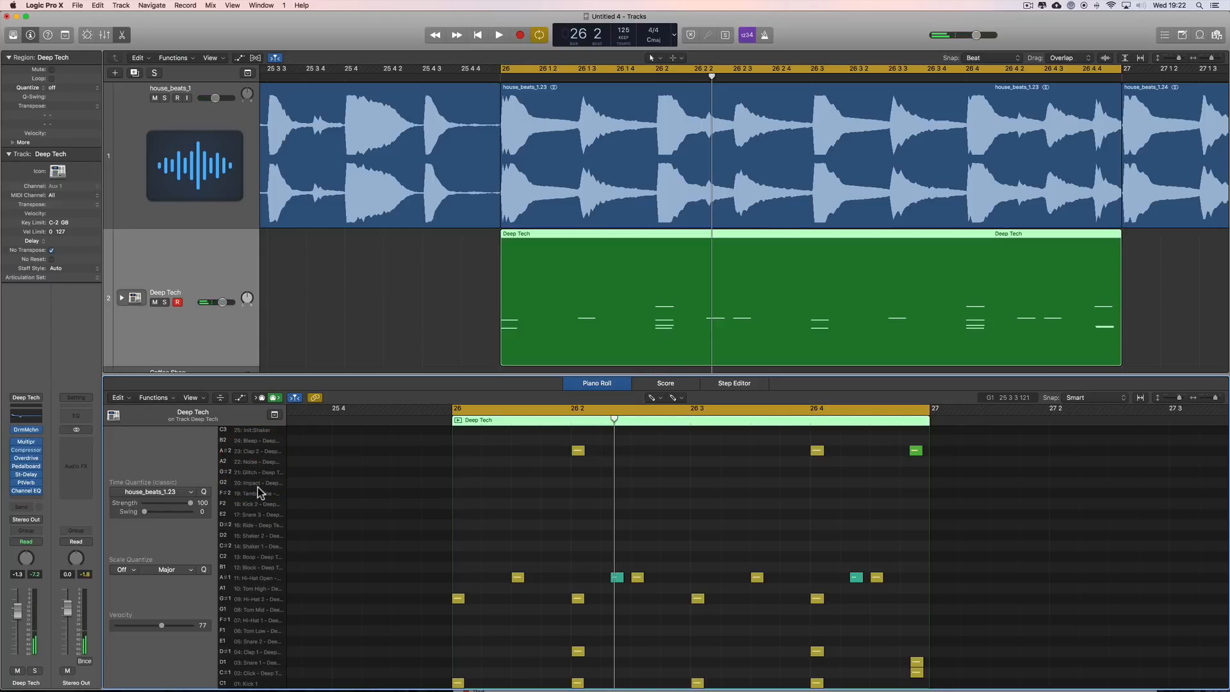
pyautogui.click(262, 454)
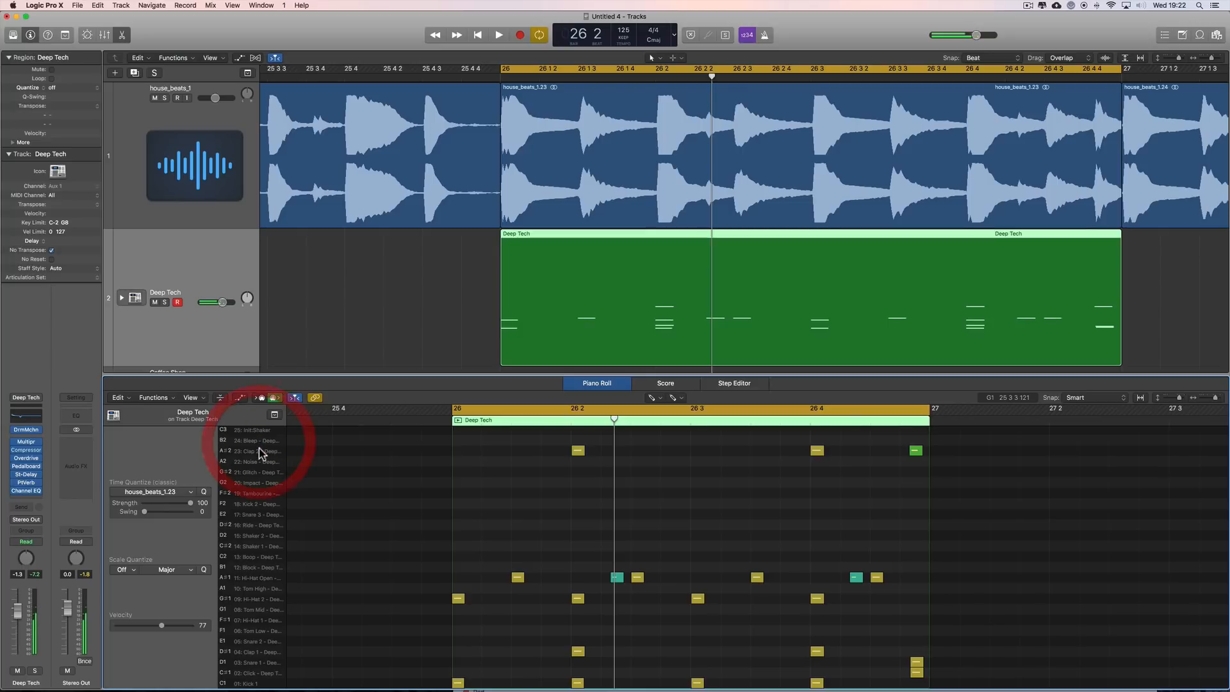
pyautogui.click(259, 446)
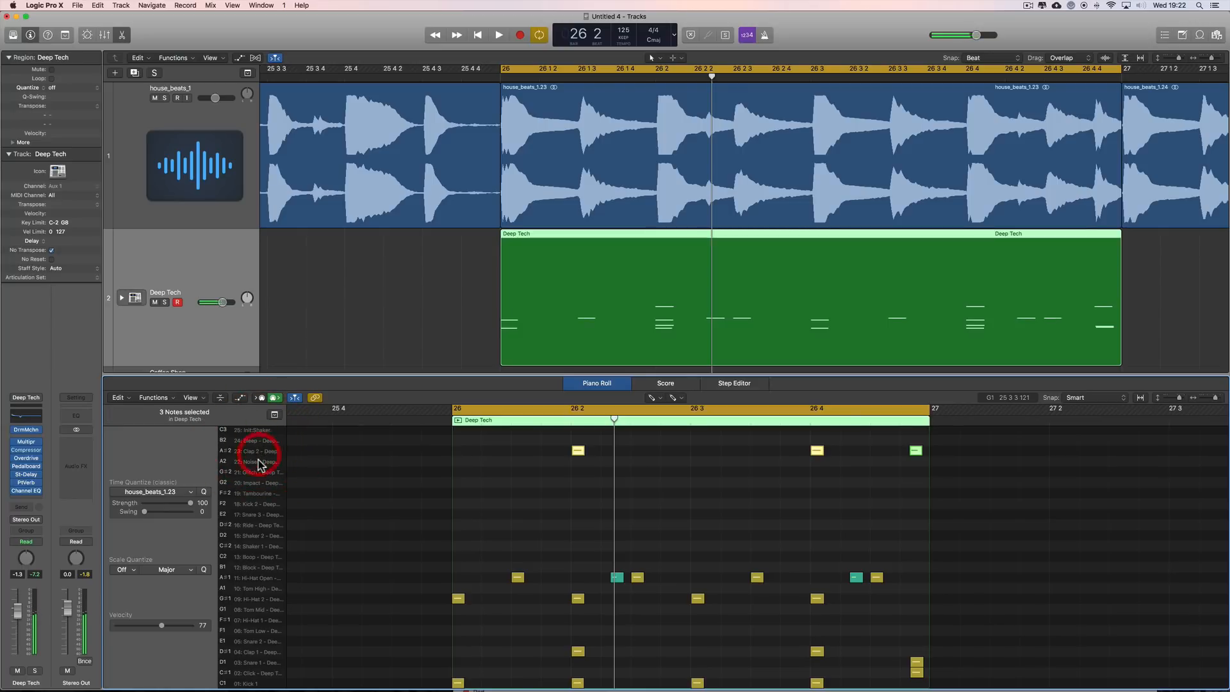
pyautogui.click(257, 515)
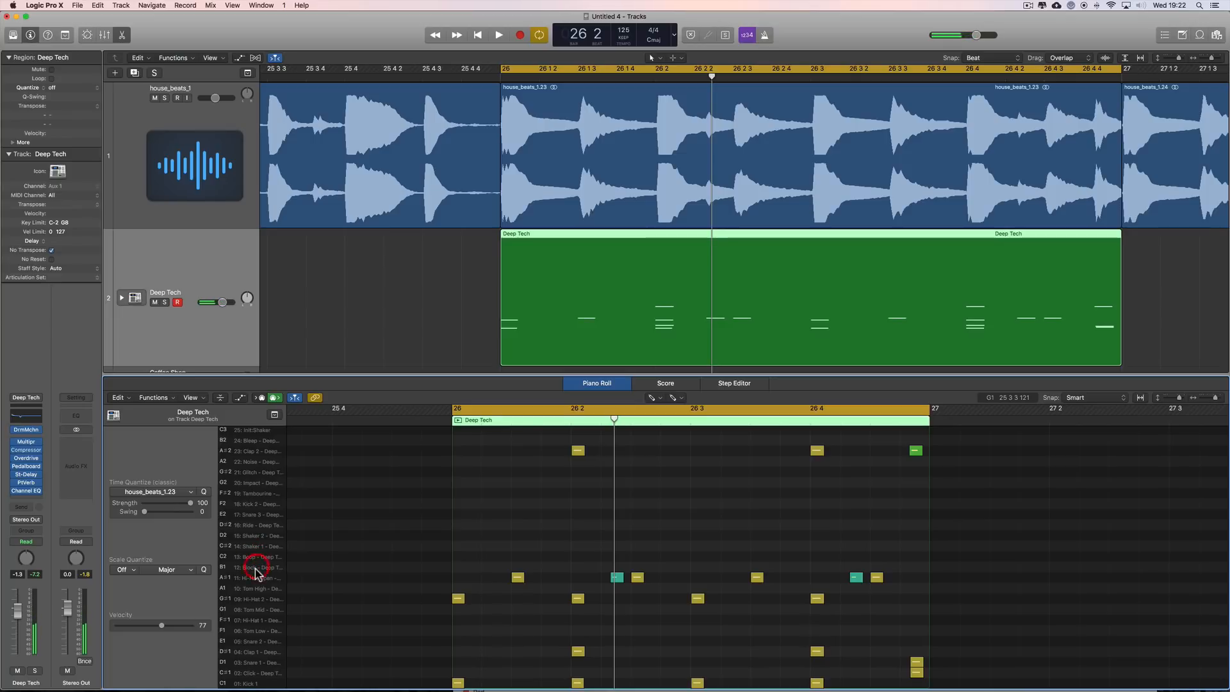
pyautogui.press('space')
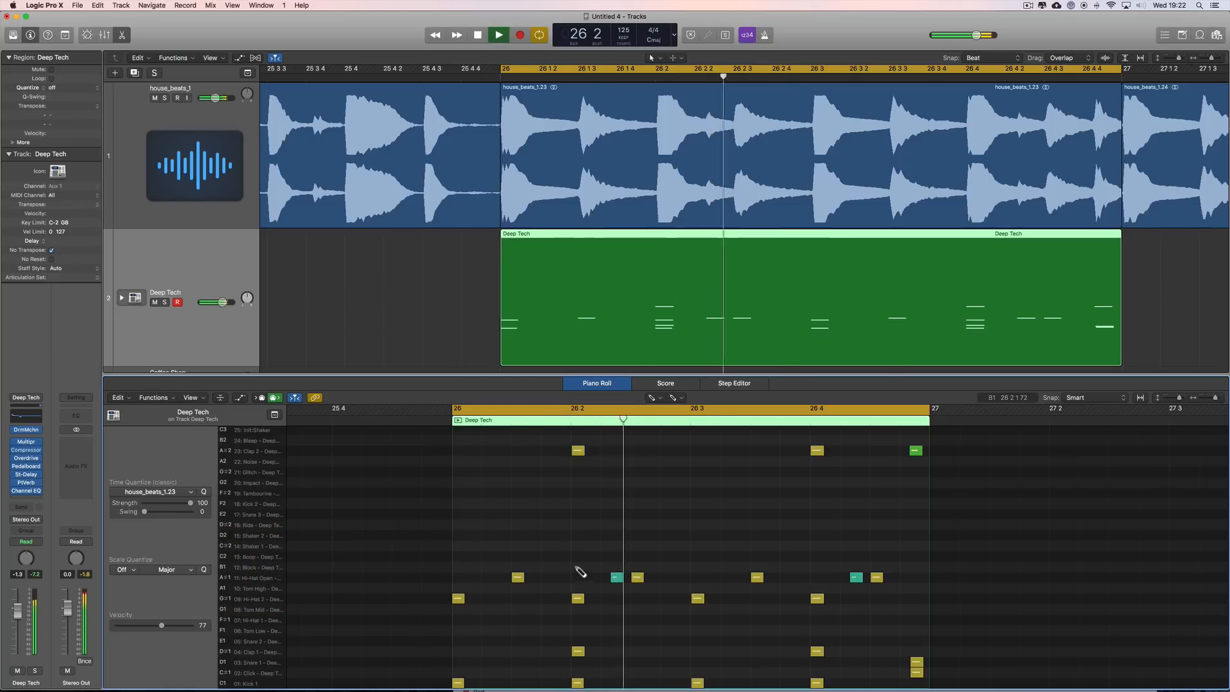
pyautogui.press('space')
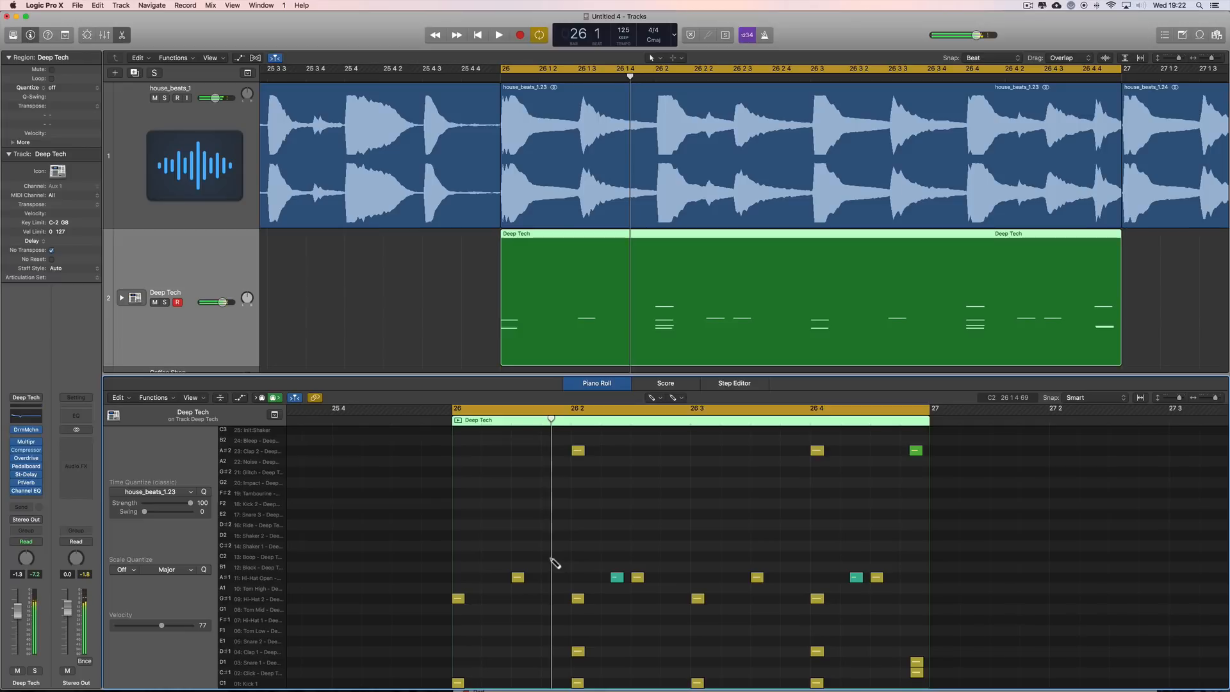
# Try a Block note on the last sixteenth before beat 2 of bar 26 and listen to the loop.
pyautogui.moveTo(548, 558); pyautogui.dragTo(549, 569)
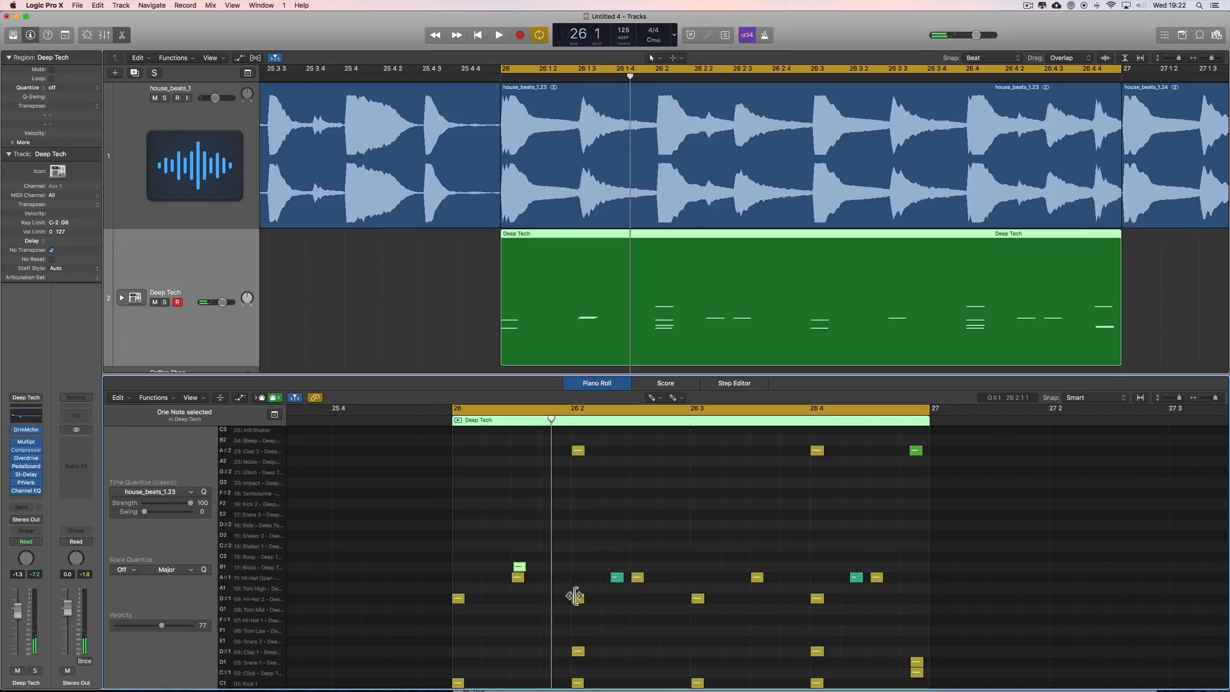
pyautogui.moveTo(534, 572); pyautogui.dragTo(558, 568)
pyautogui.press('space')
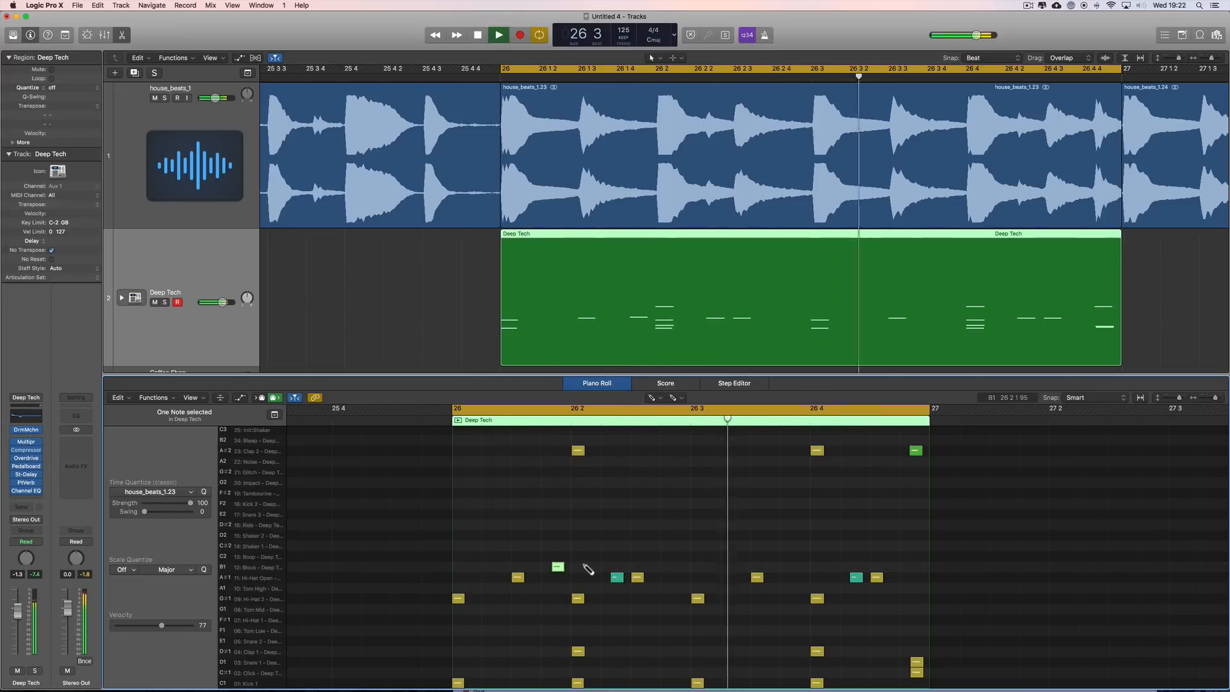
pyautogui.press('space')
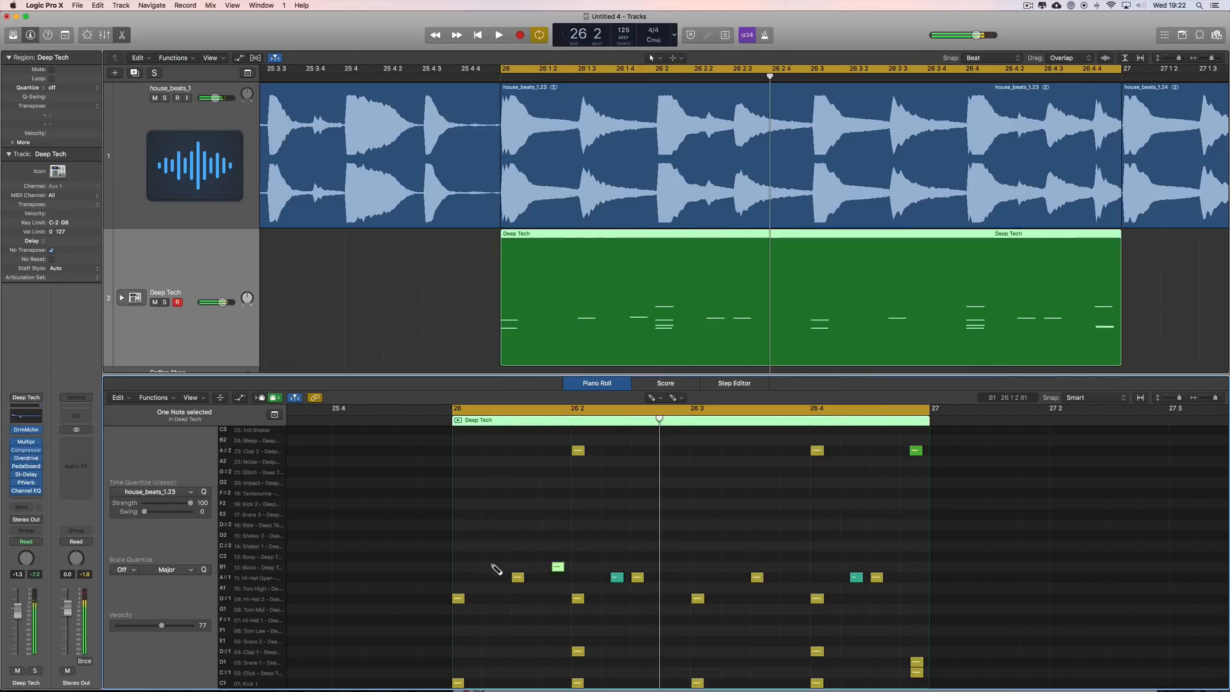
# Draw another Block note just ahead of the first Hi-Hat Open note in bar 26 and play the loop.
pyautogui.moveTo(492, 569)
pyautogui.mouseDown()
pyautogui.moveTo(453, 572)
pyautogui.moveTo(502, 569)
pyautogui.mouseUp()
pyautogui.press('space')
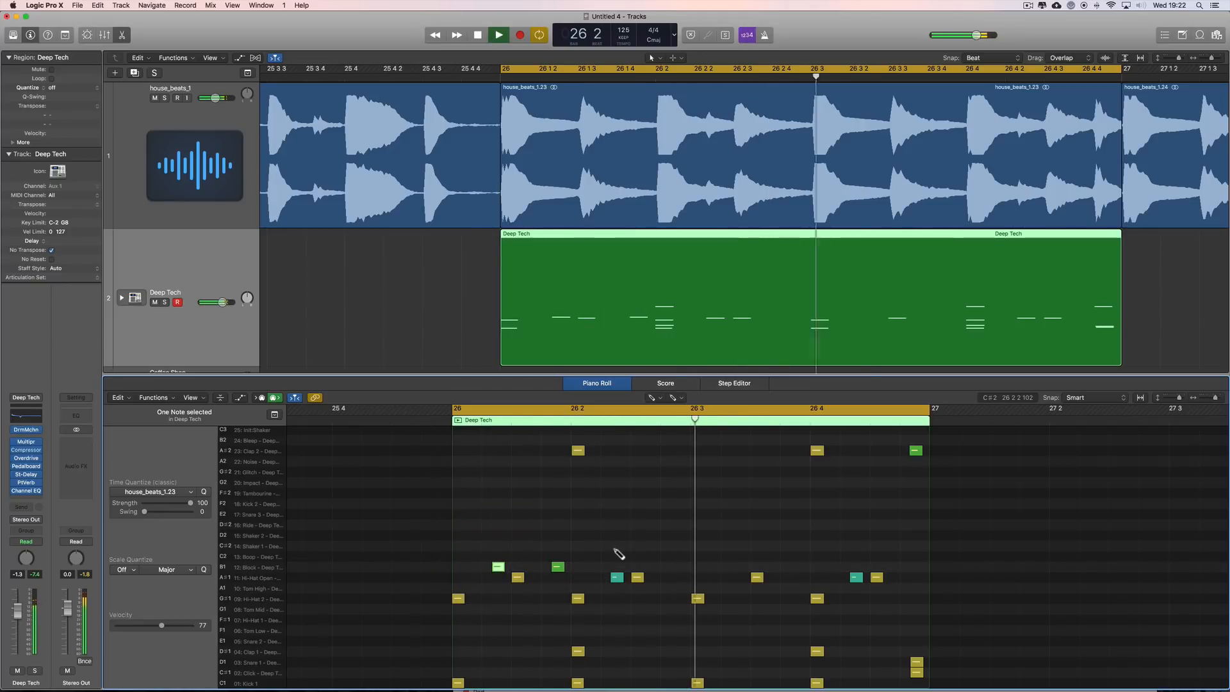
pyautogui.press('space')
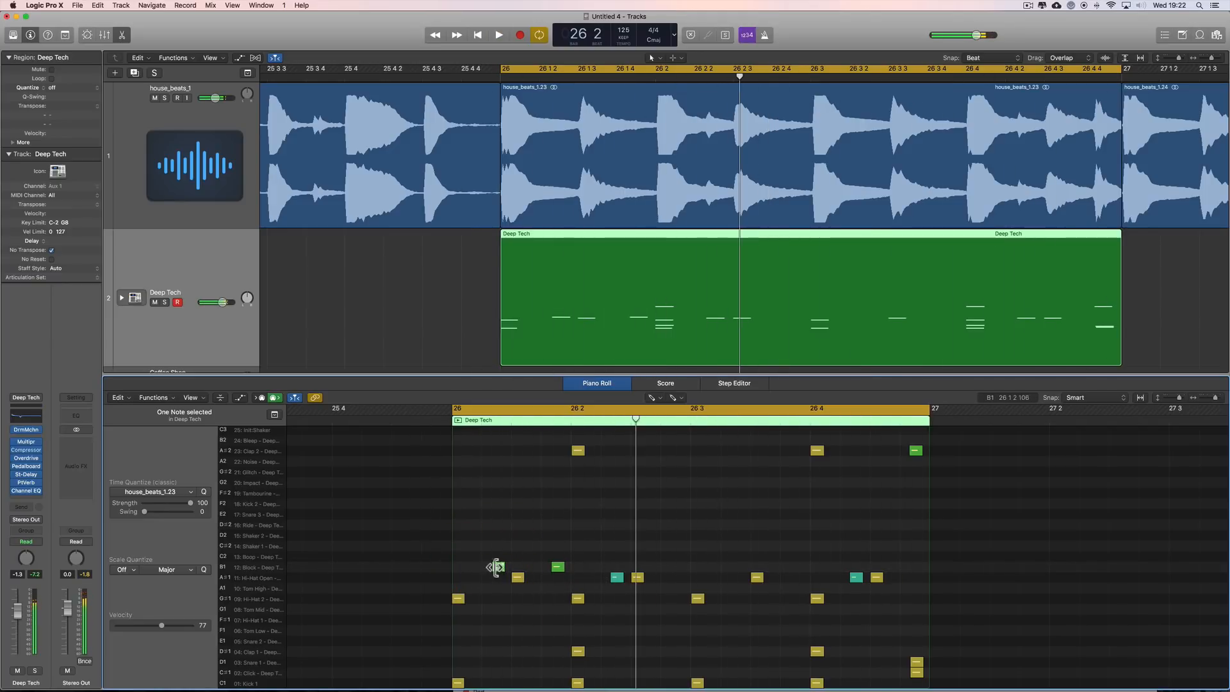
# Move the earlier Block note to align with the first Hi-Hat Open note, delete the other Block note, and play the loop.
pyautogui.press('t')
pyautogui.click(503, 537)
pyautogui.moveTo(499, 570); pyautogui.dragTo(518, 571)
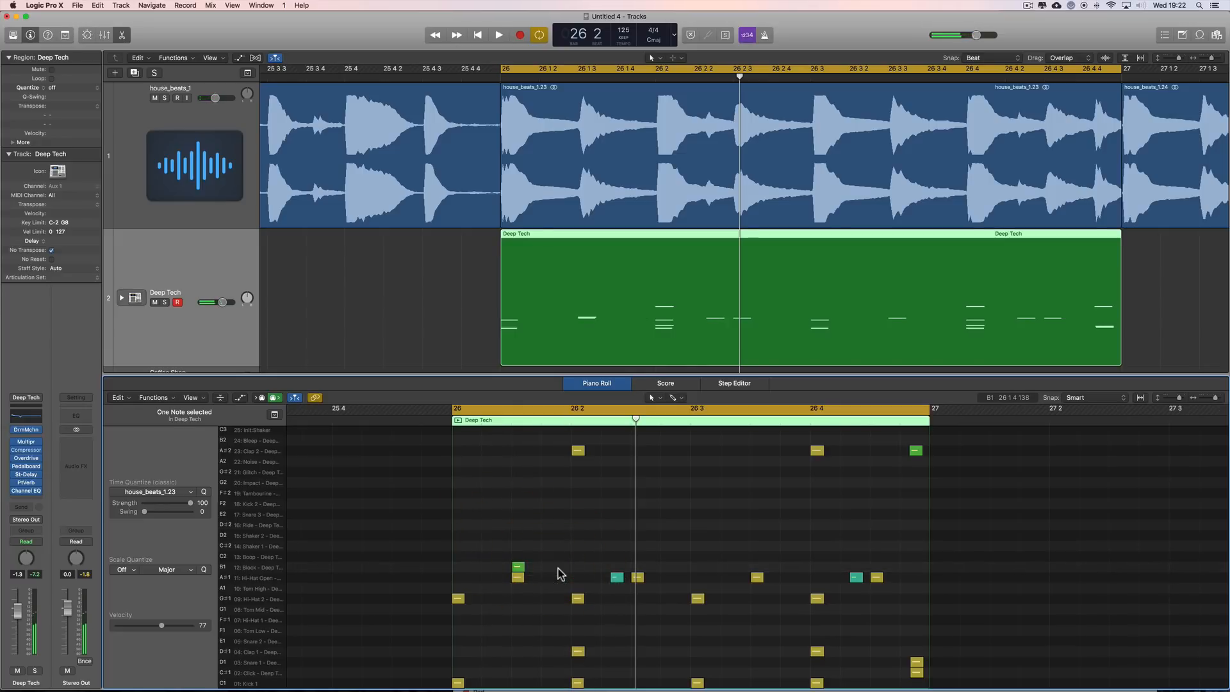
pyautogui.press('space')
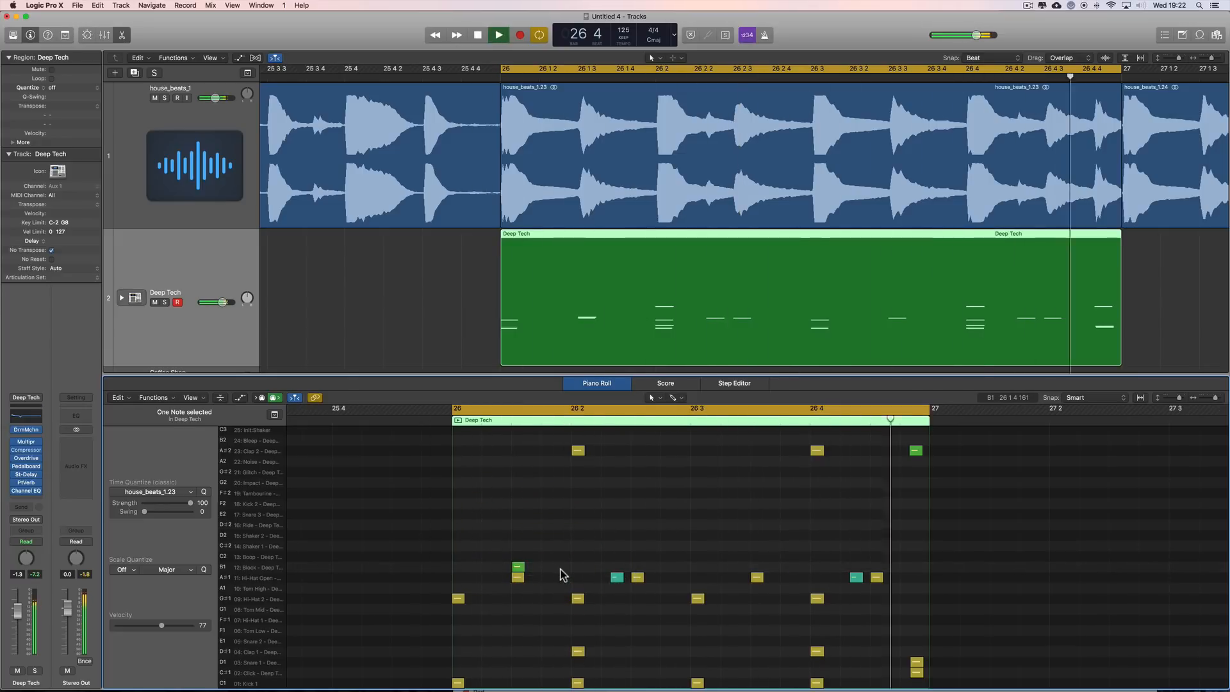
pyautogui.press('space')
# With the Pencil tool, draw a Block note on beat 2 of bar 26 after listening to the loop.
pyautogui.press('t')
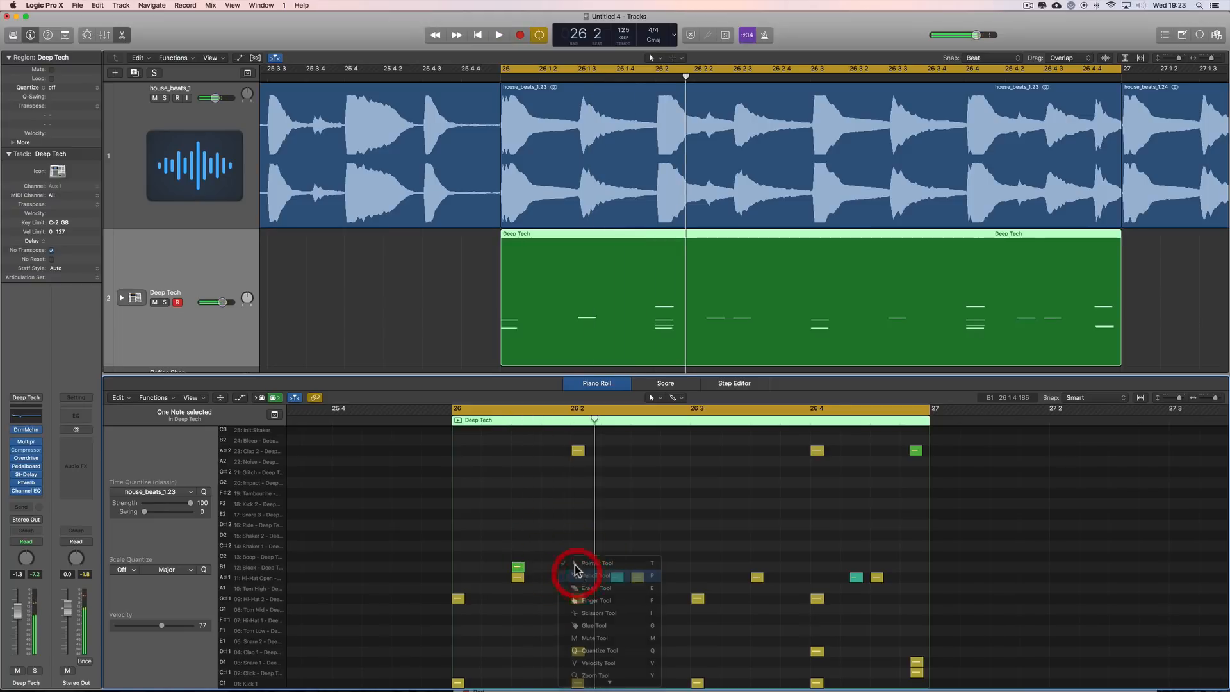
pyautogui.press('p')
pyautogui.press('space')
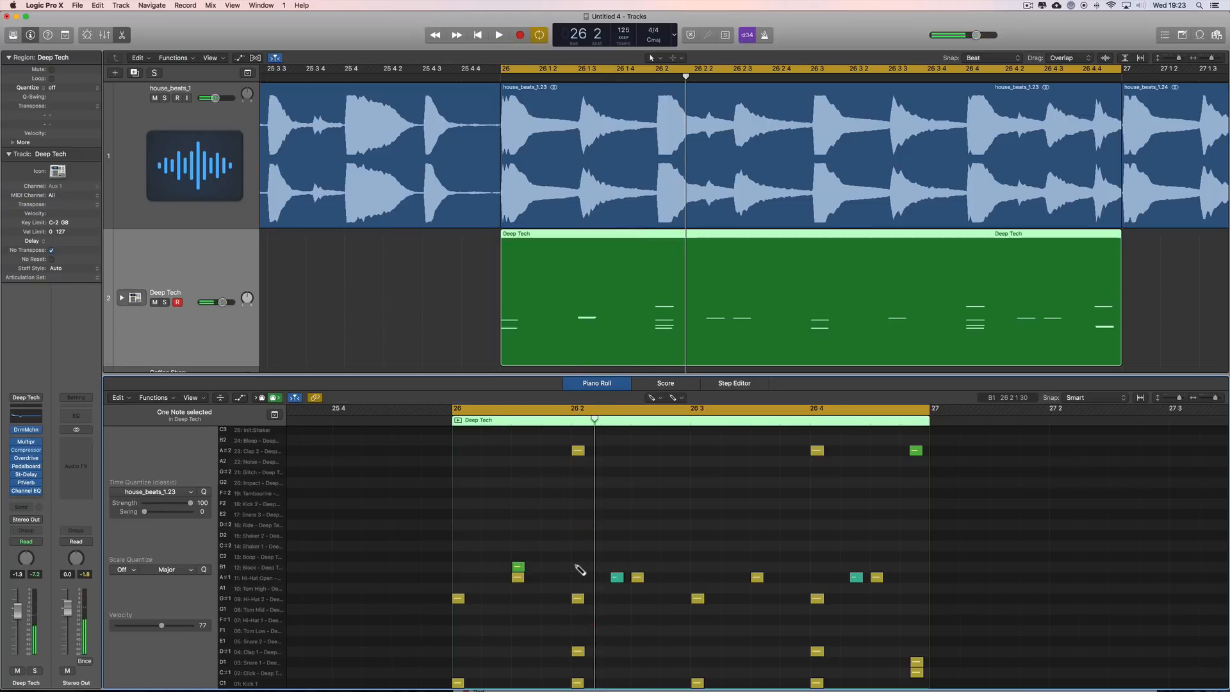
pyautogui.click(814, 427)
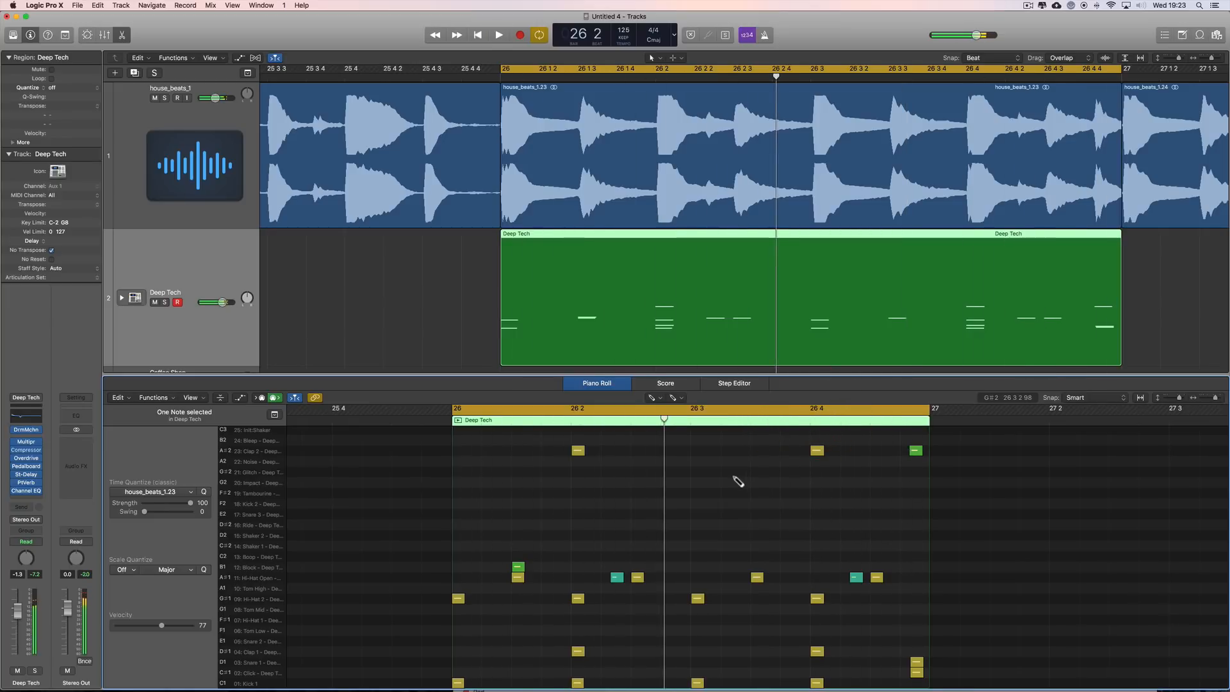
pyautogui.press('space')
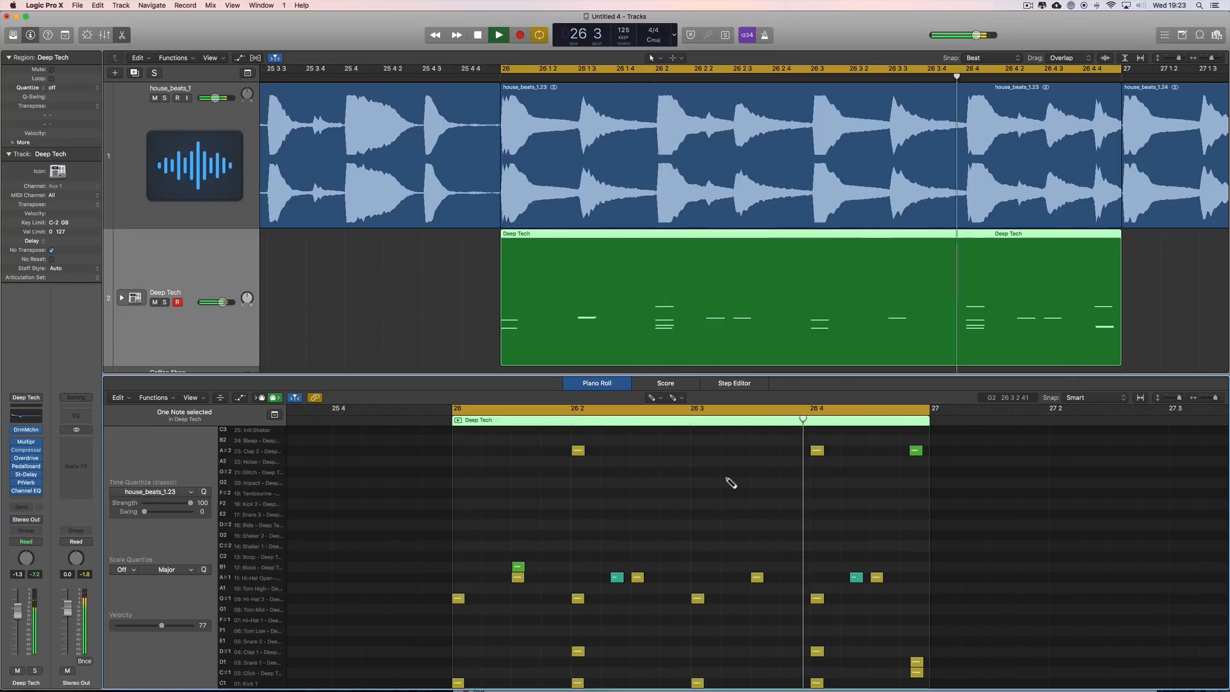
pyautogui.press('space')
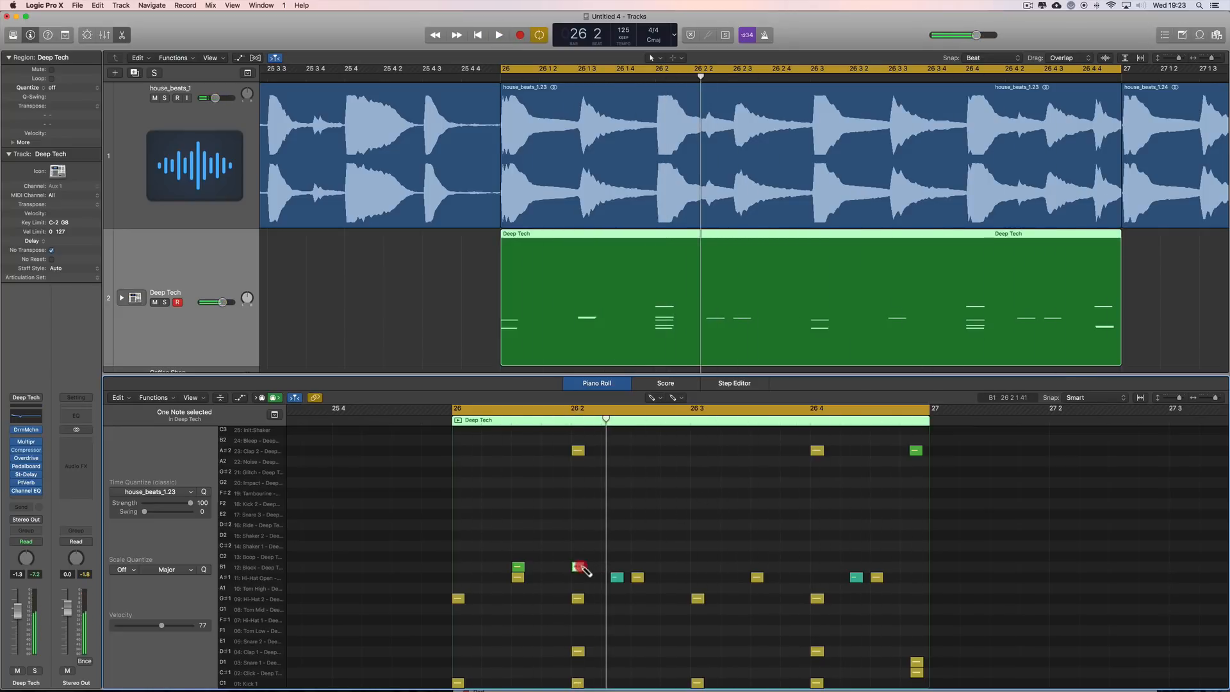
# Draw two more Block notes, one just before the first off-beat Hi-Hat Open cluster after beat 2 and one on beat 3, and play the loop.
pyautogui.click(607, 568)
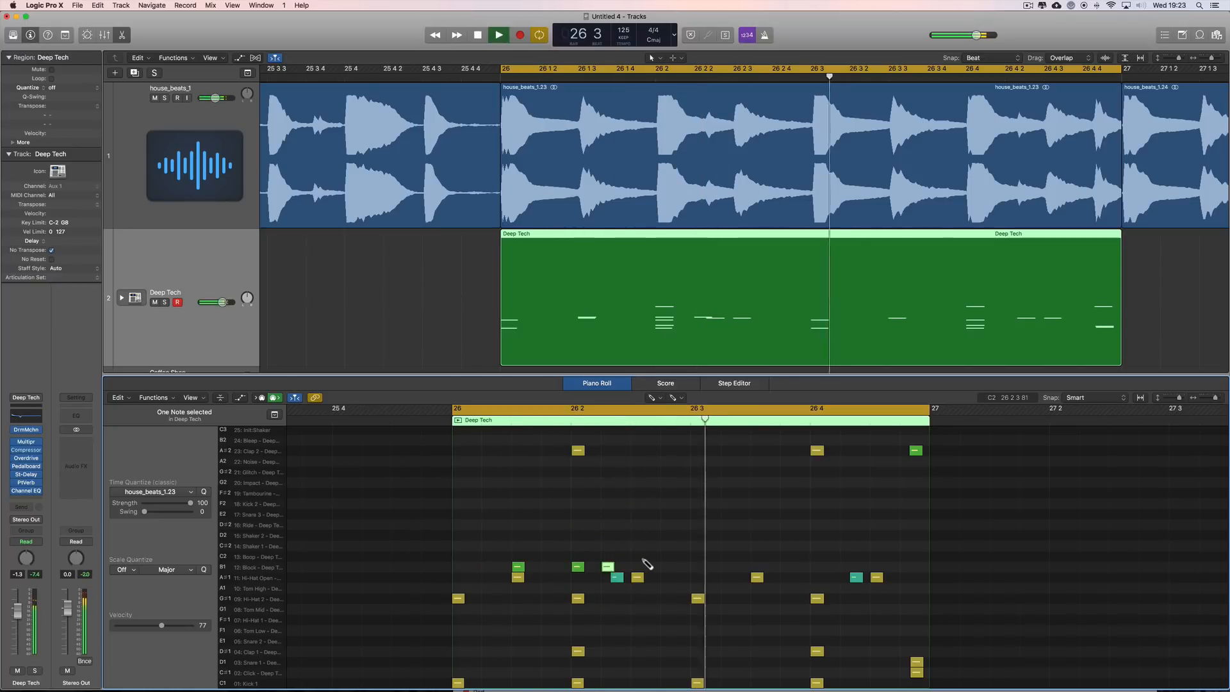
pyautogui.click(706, 569)
pyautogui.press('space')
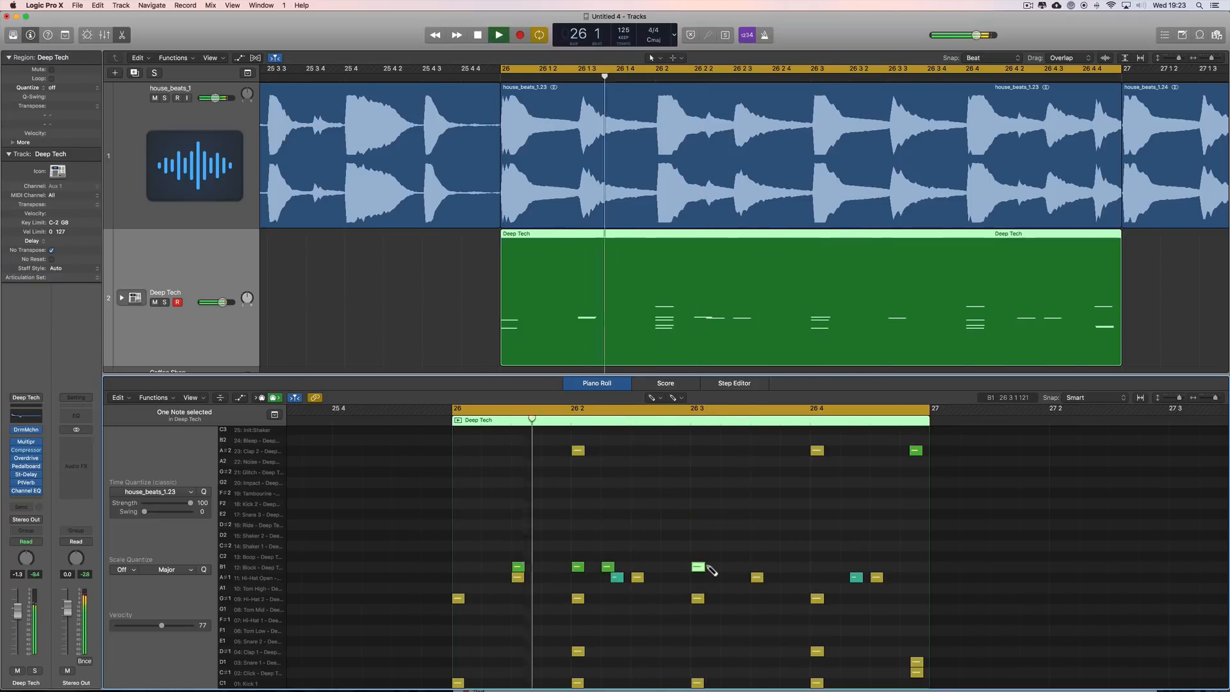
pyautogui.click(698, 567)
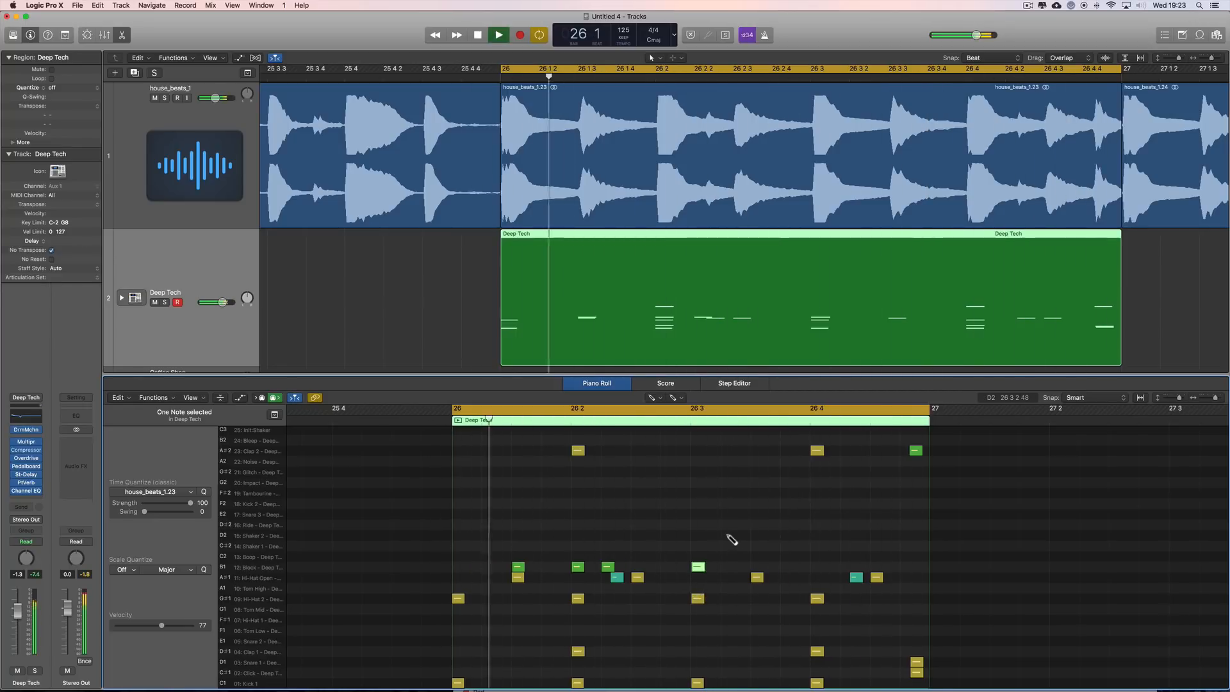
pyautogui.press('space')
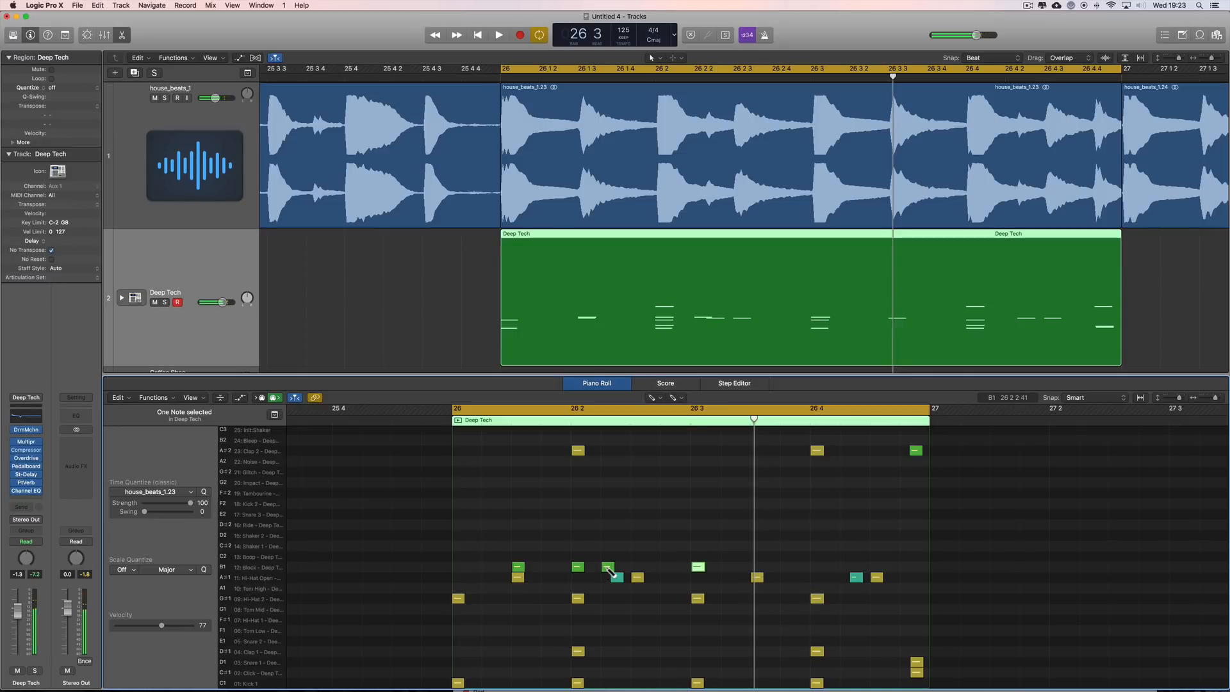
# Quantize the Block note just after beat 2 to the house_beats_1.23 groove and play the loop.
pyautogui.click(204, 492)
pyautogui.press('space')
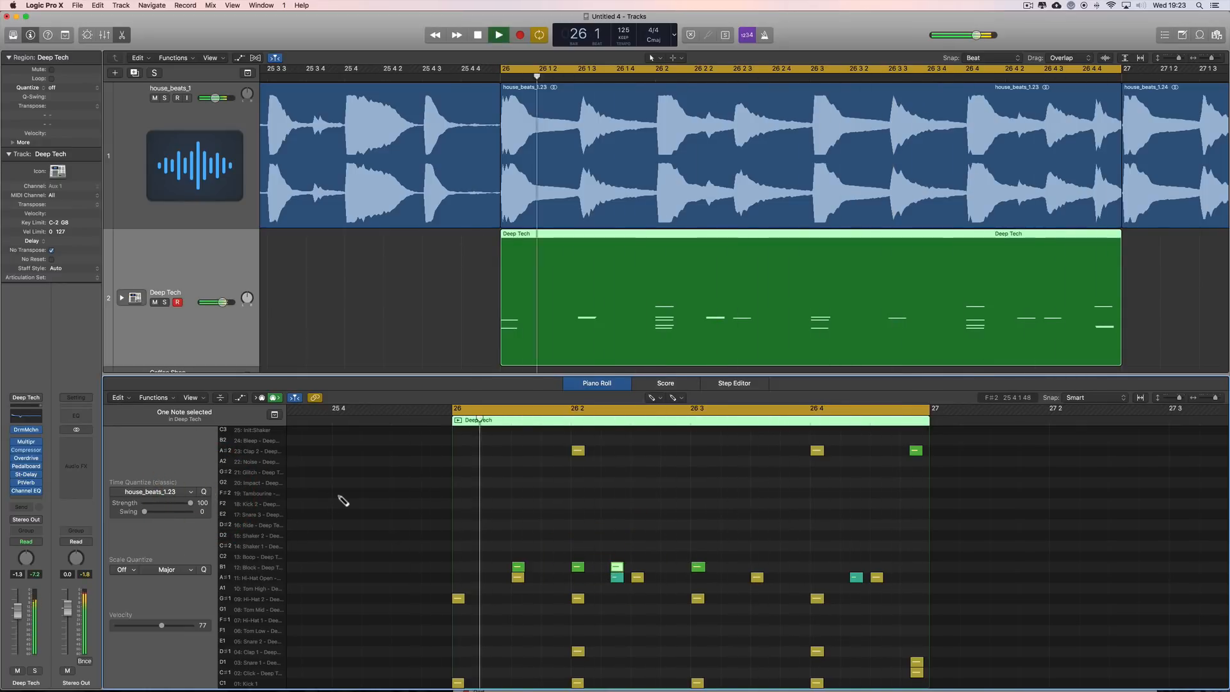
pyautogui.press('space')
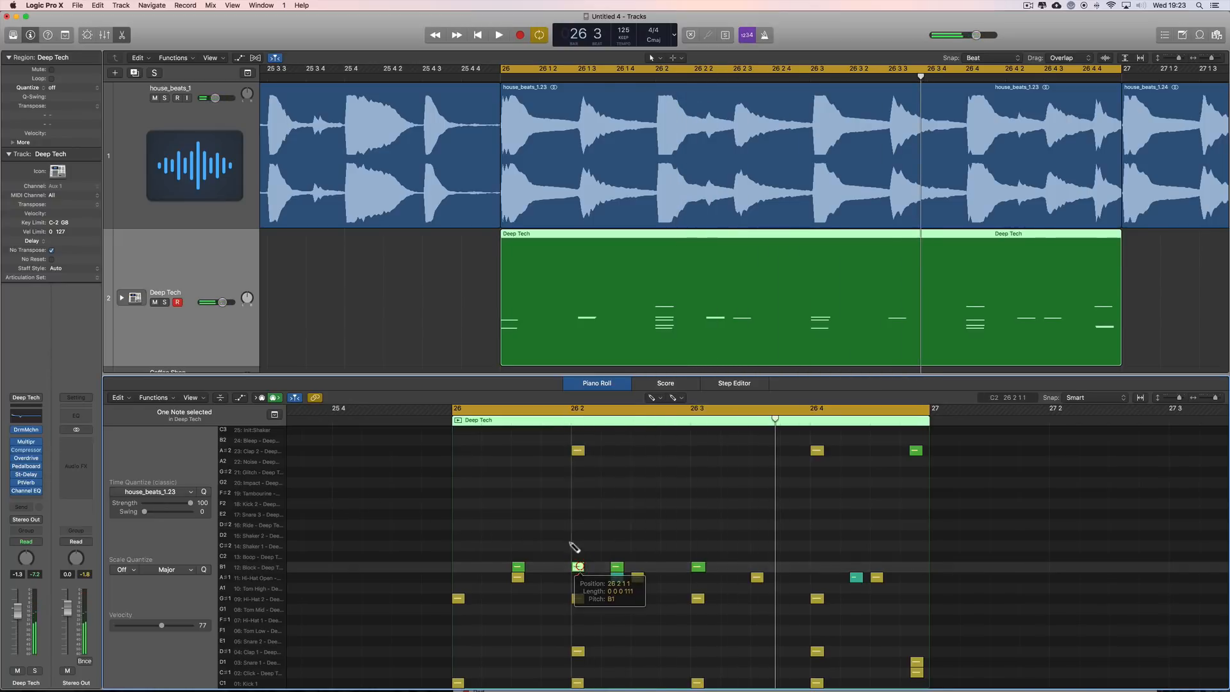
# With the Pointer tool, select the Block note on beat 2 and the one after it, move both to the Glitch row and play the loop.
pyautogui.rightClick(559, 518)
pyautogui.click(564, 519)
pyautogui.moveTo(553, 546); pyautogui.dragTo(580, 477)
pyautogui.press('space')
pyautogui.press('space')
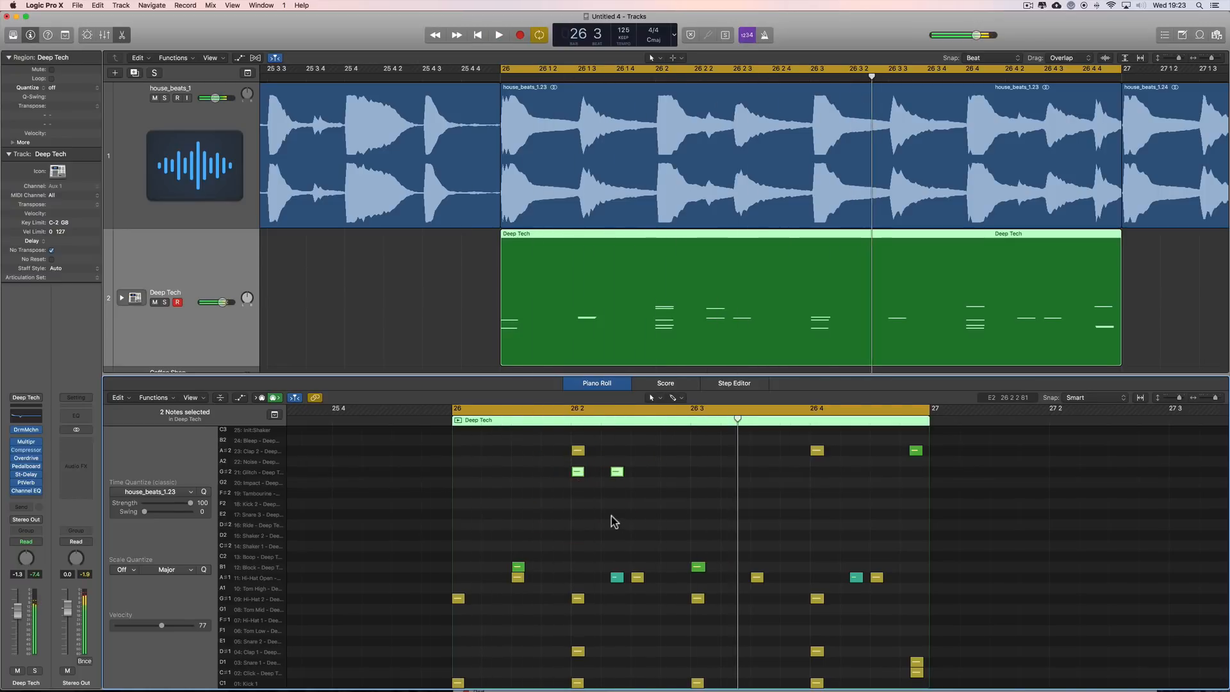
# Move the two selected Glitch notes up to the Bleep row and listen to the loop.
pyautogui.scroll(3, 609, 523)
pyautogui.click(579, 546)
pyautogui.moveTo(578, 546); pyautogui.dragTo(579, 520)
pyautogui.press('space')
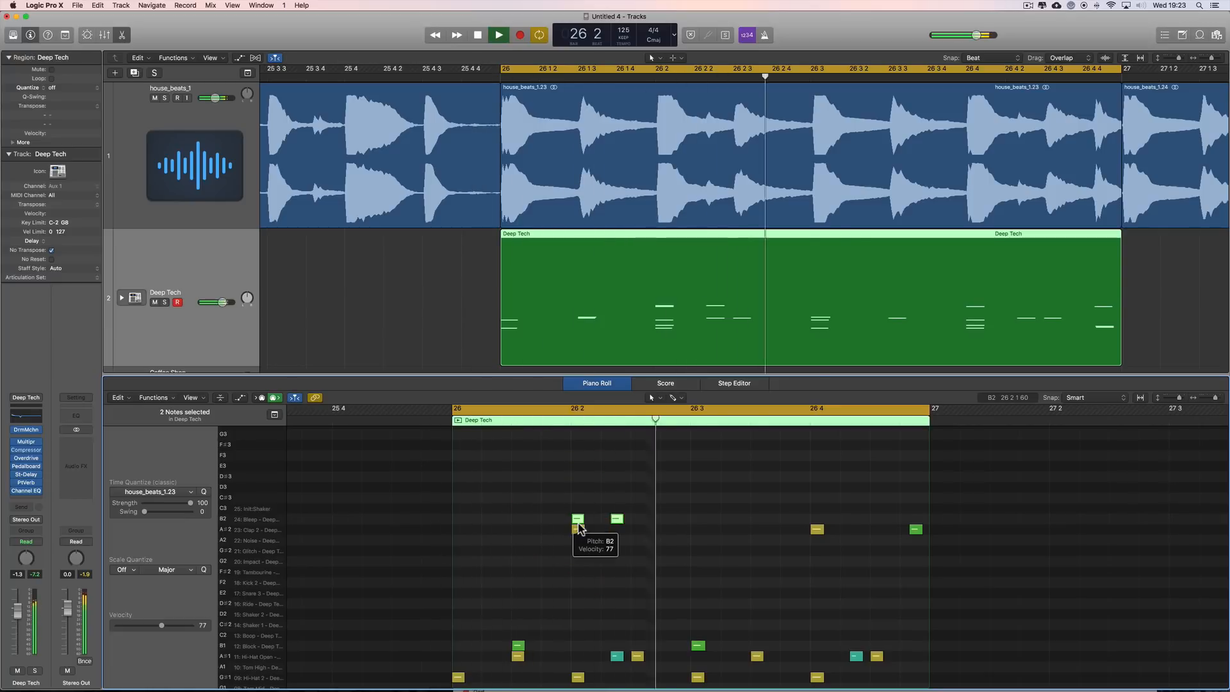
pyautogui.scroll(-2, 740, 546)
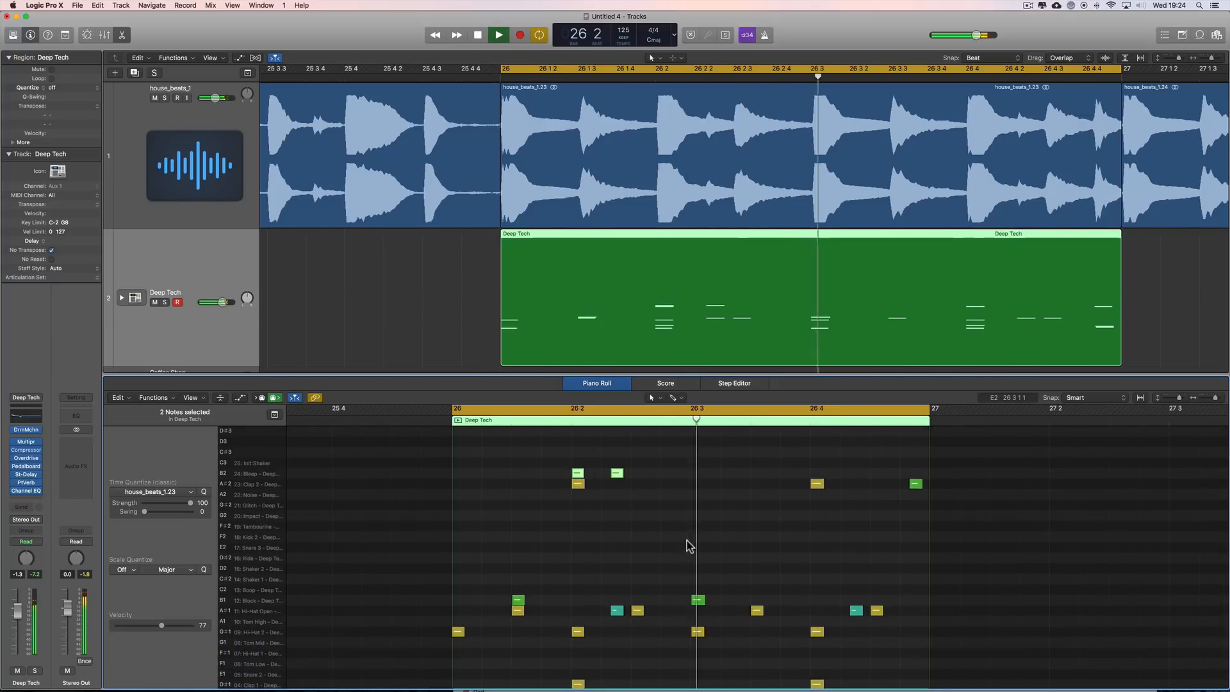
pyautogui.press('space')
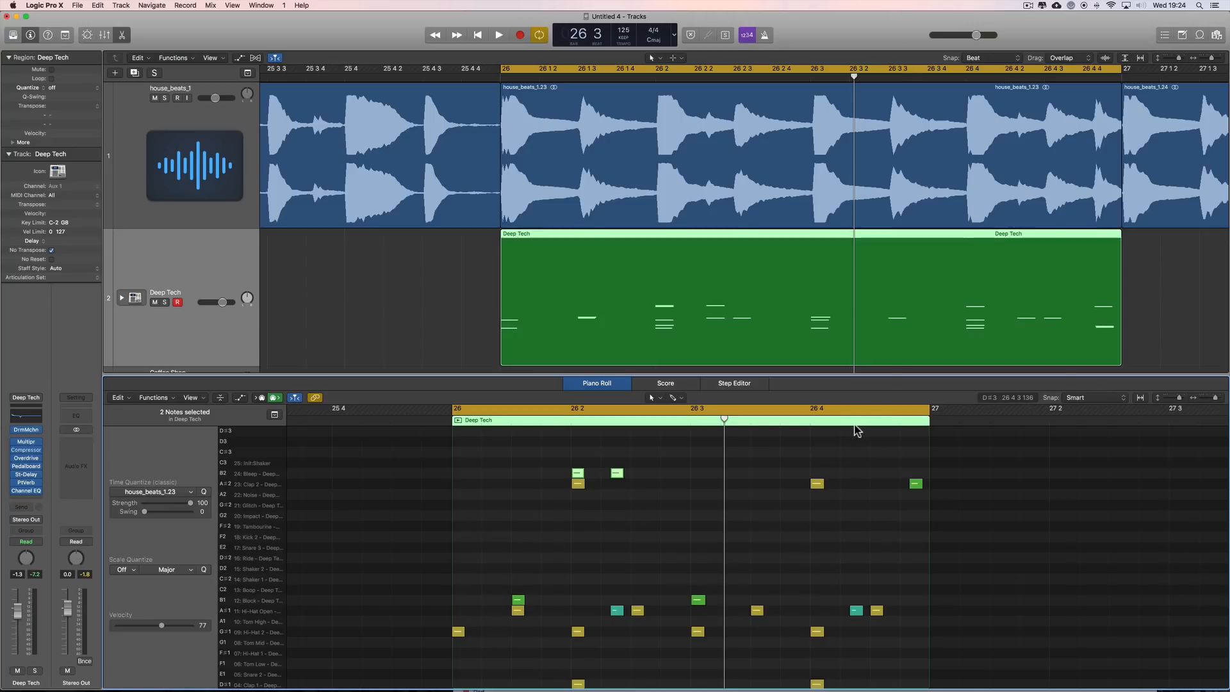
pyautogui.press('space')
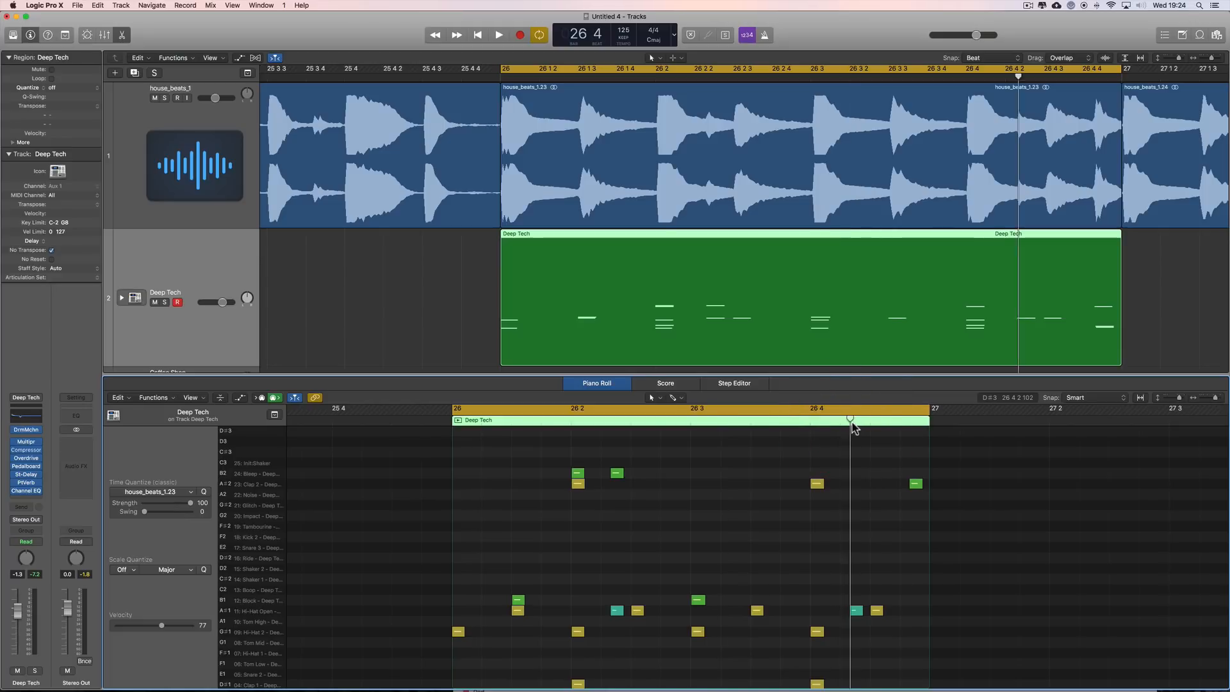
pyautogui.press('space')
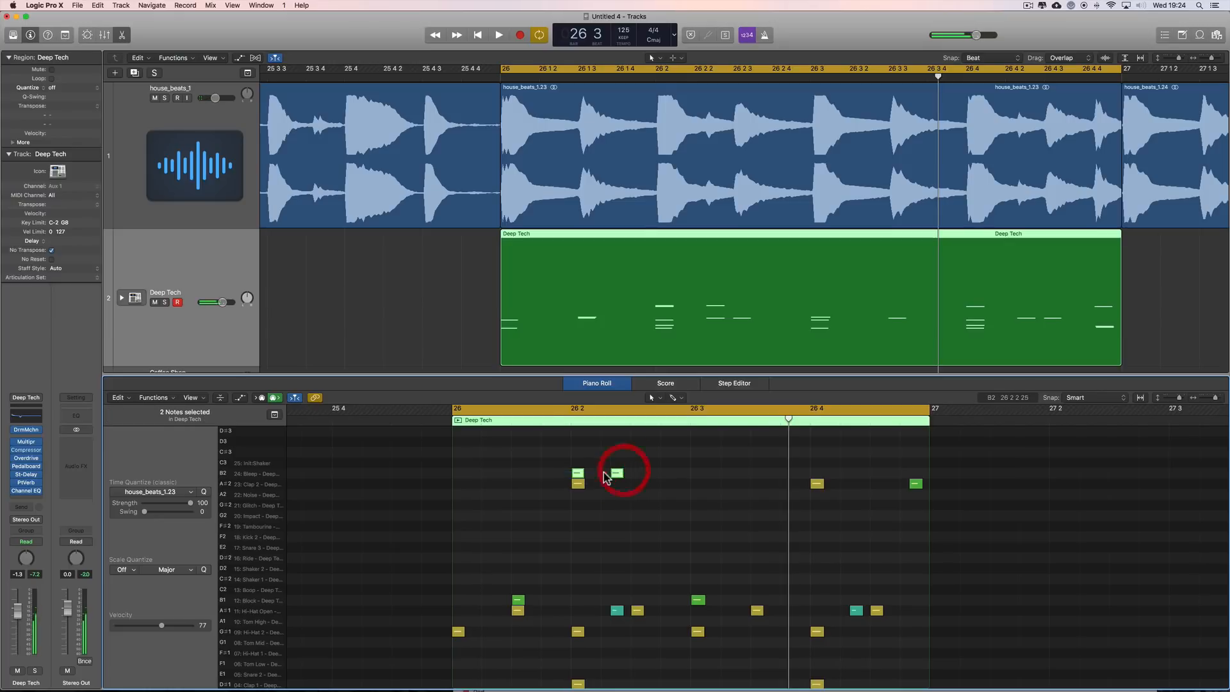
# Copy the two Bleep notes to the Block row and the first and last Block notes to the Bleep row, then play the loop.
pyautogui.moveTo(579, 477); pyautogui.dragTo(705, 600)
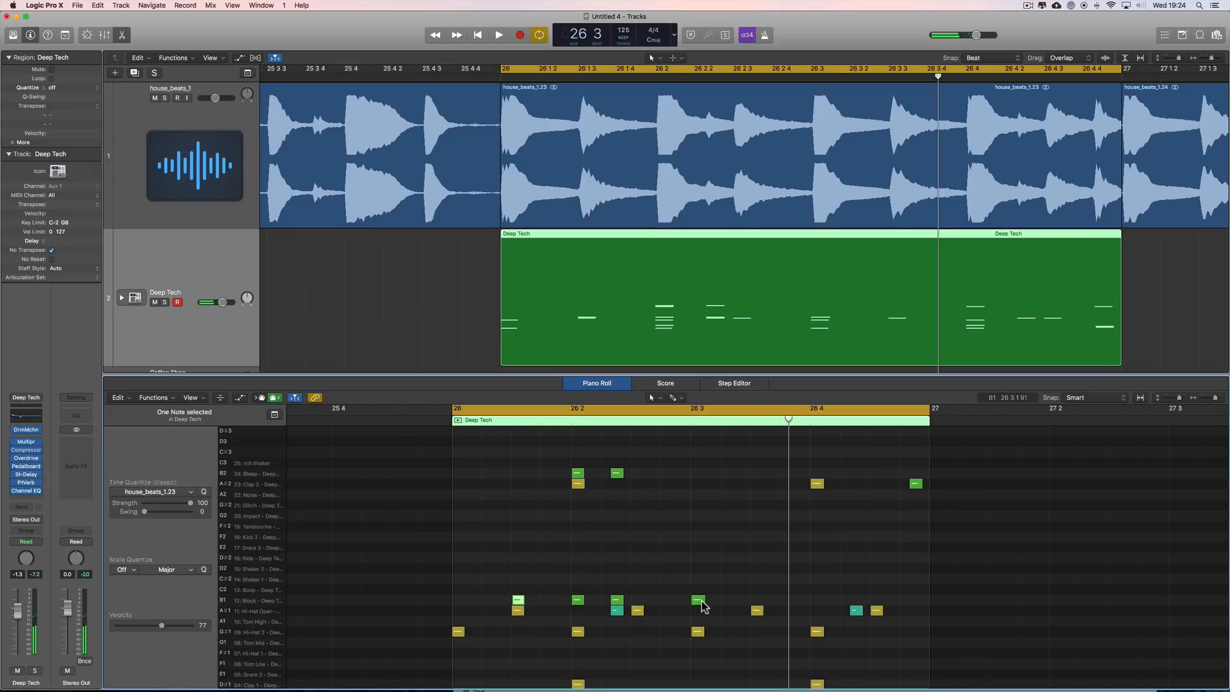
pyautogui.click(519, 602)
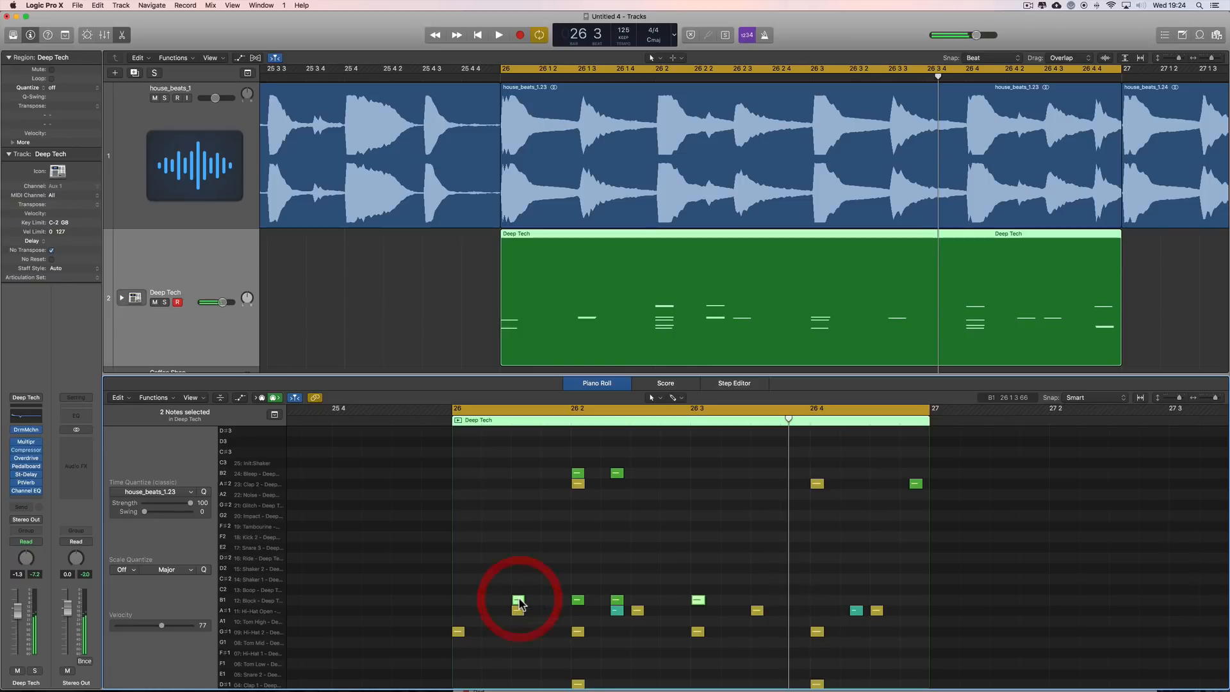
pyautogui.click(519, 601)
pyautogui.moveTo(519, 602); pyautogui.dragTo(519, 474)
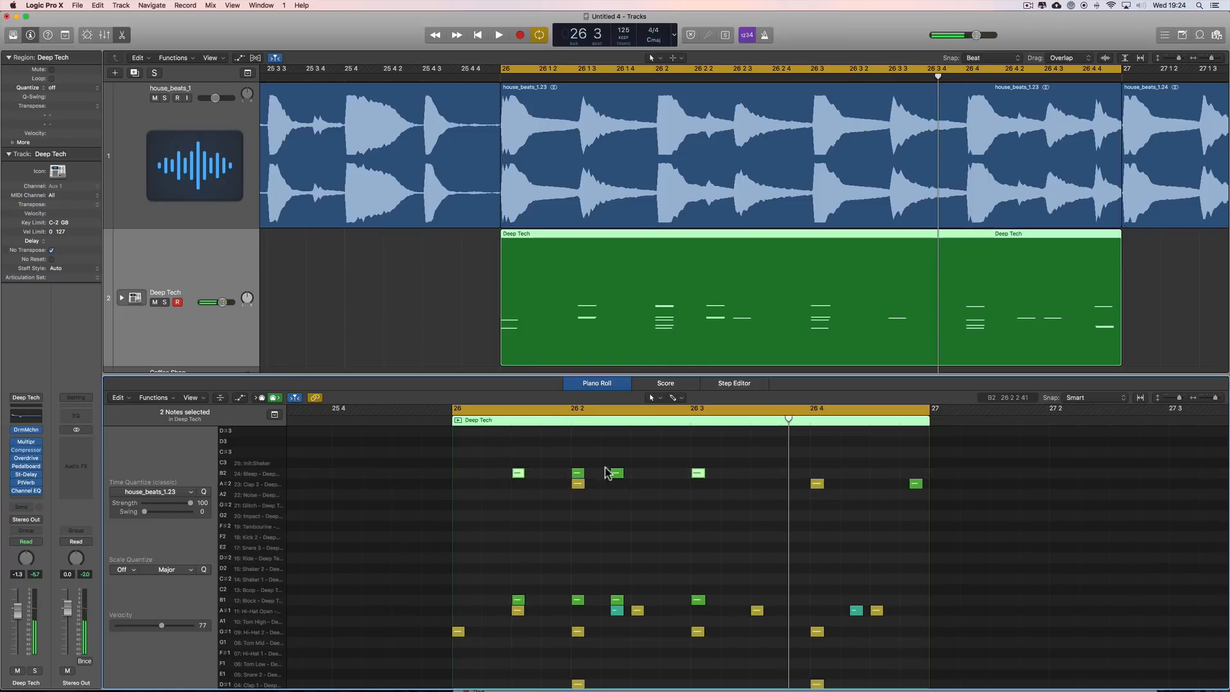
pyautogui.press('space')
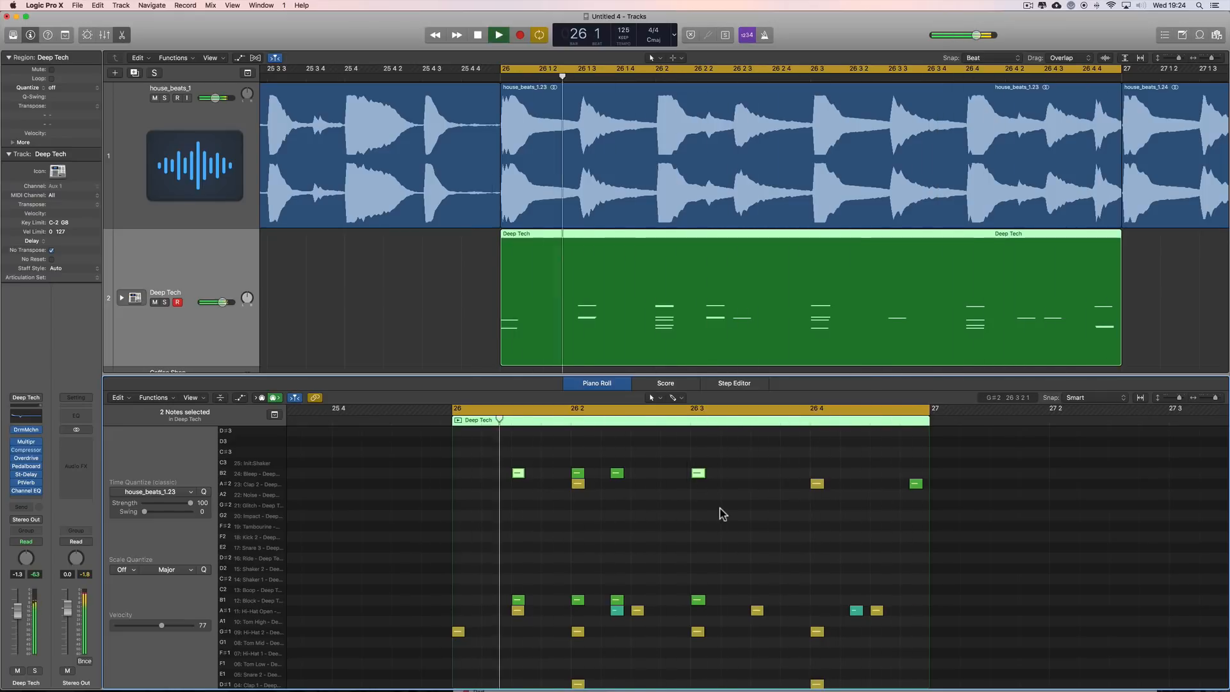
pyautogui.scroll(-1, 722, 514)
pyautogui.scroll(-4, 720, 512)
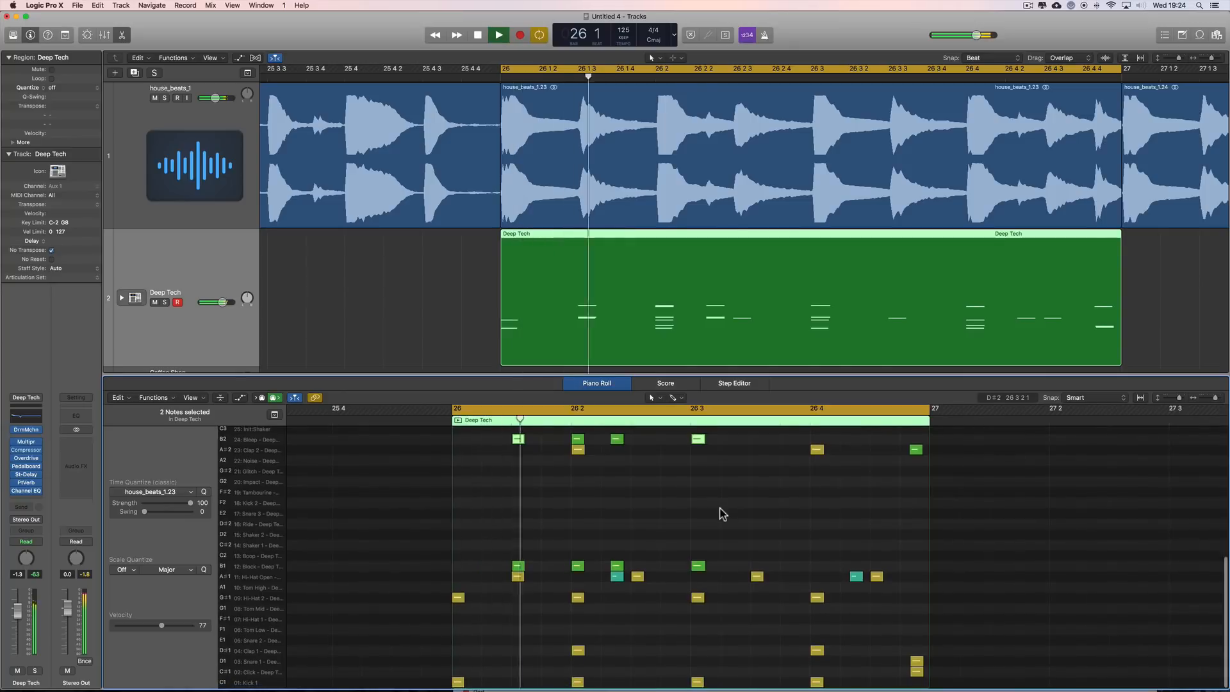
pyautogui.click(1165, 398)
pyautogui.press('space')
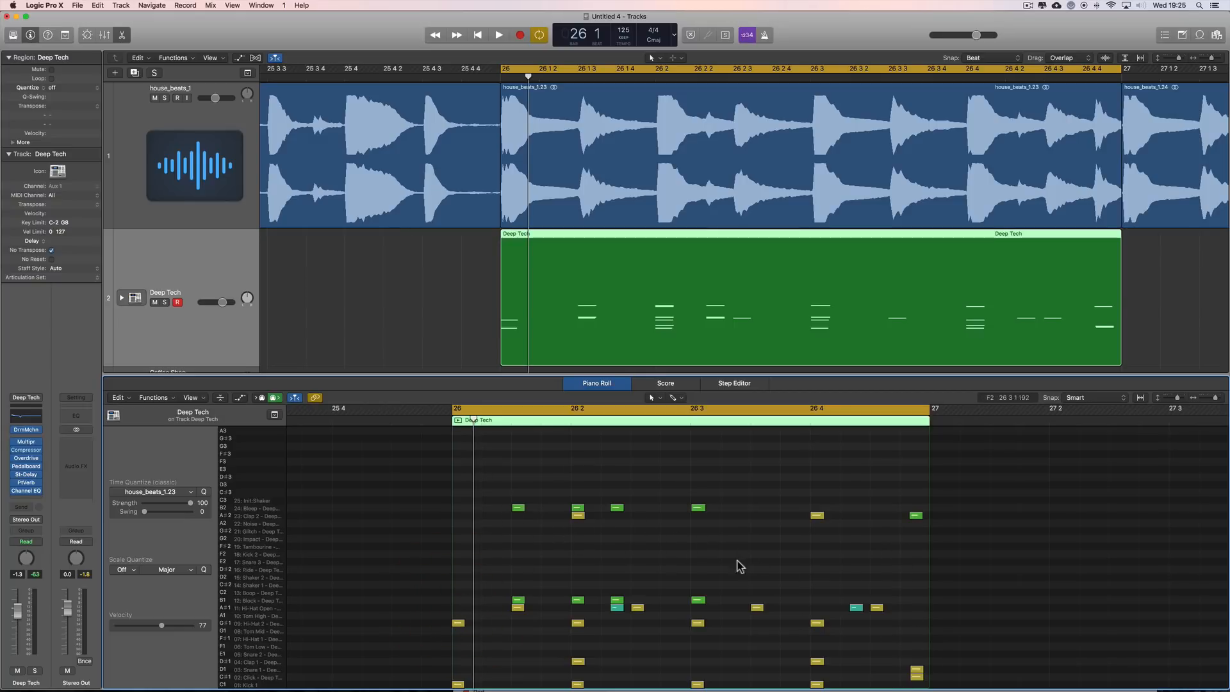
# Play the loop, open the Deep Tech kit in Drum Machine Designer, inspect the Block sound and return to the kit's first page of pads.
pyautogui.press('space')
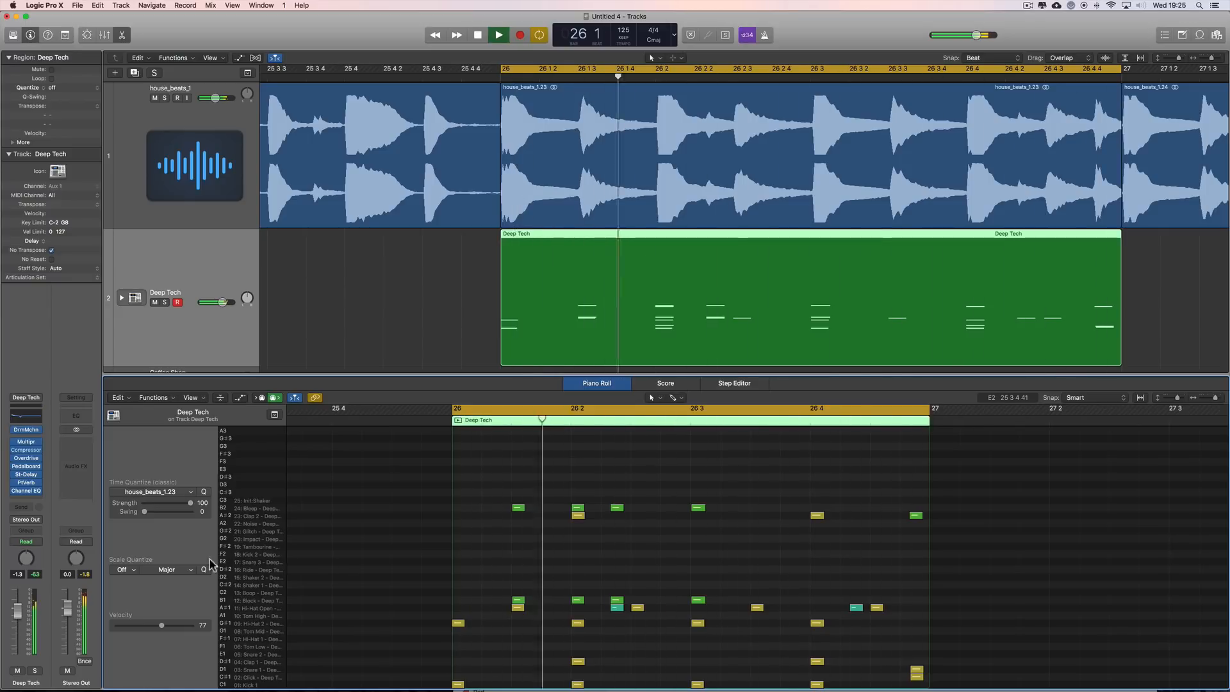
pyautogui.click(27, 431)
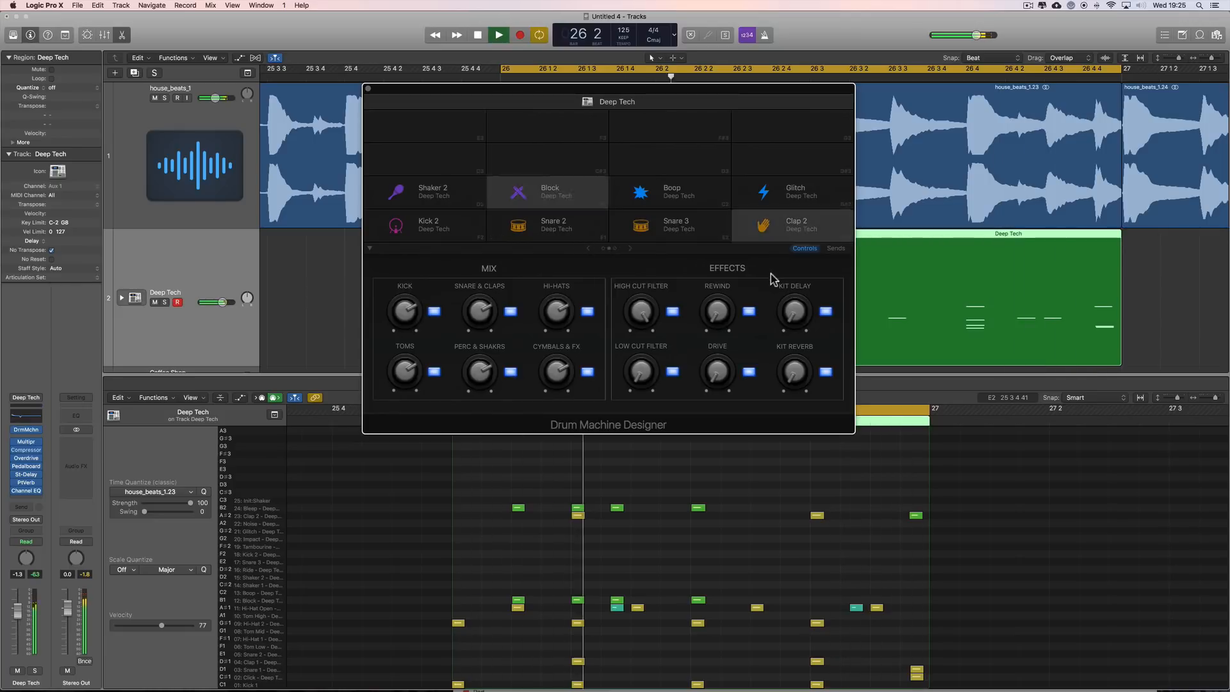
pyautogui.click(548, 193)
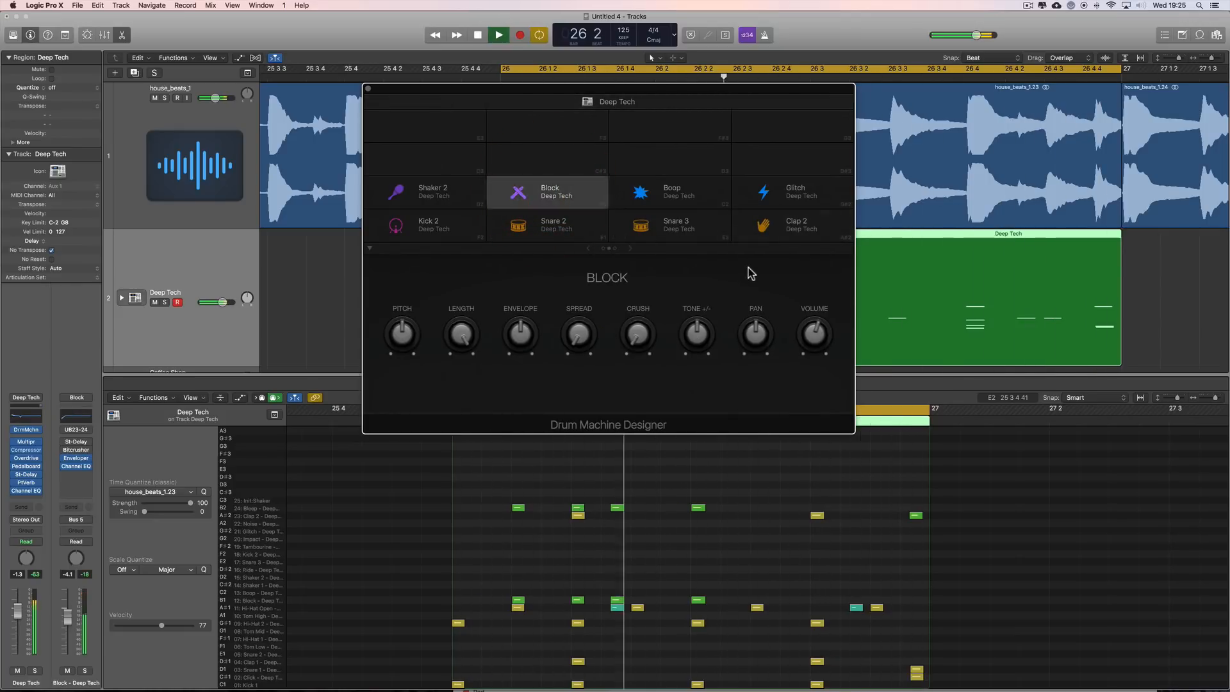
pyautogui.click(589, 248)
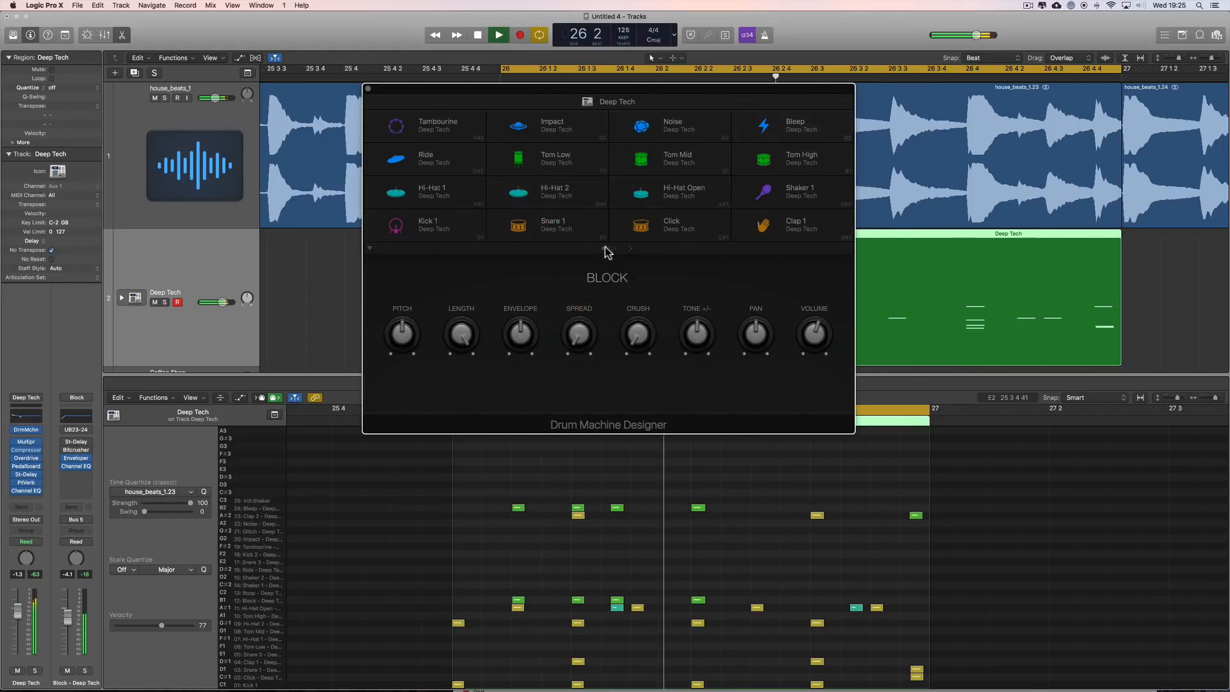
# Try different pitches on the Bleep sound, return its pitch to the centre, and set its volume to -1.1 dB.
pyautogui.click(783, 131)
pyautogui.click(413, 318)
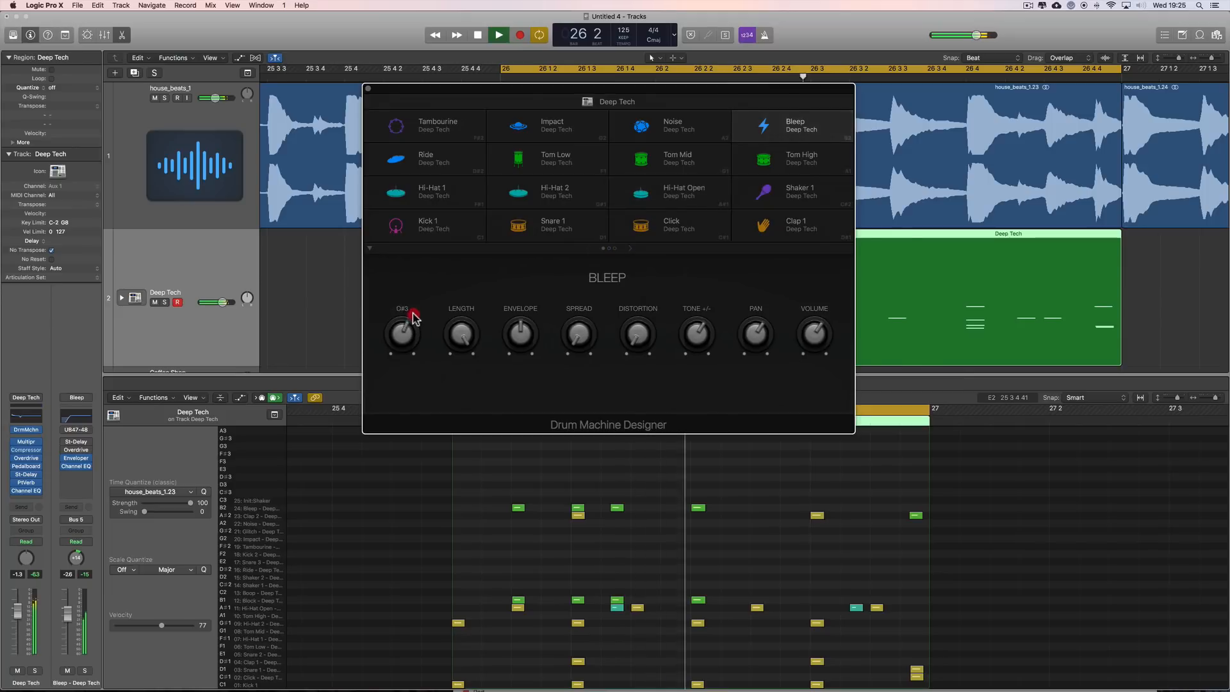
pyautogui.moveTo(414, 317); pyautogui.dragTo(406, 337)
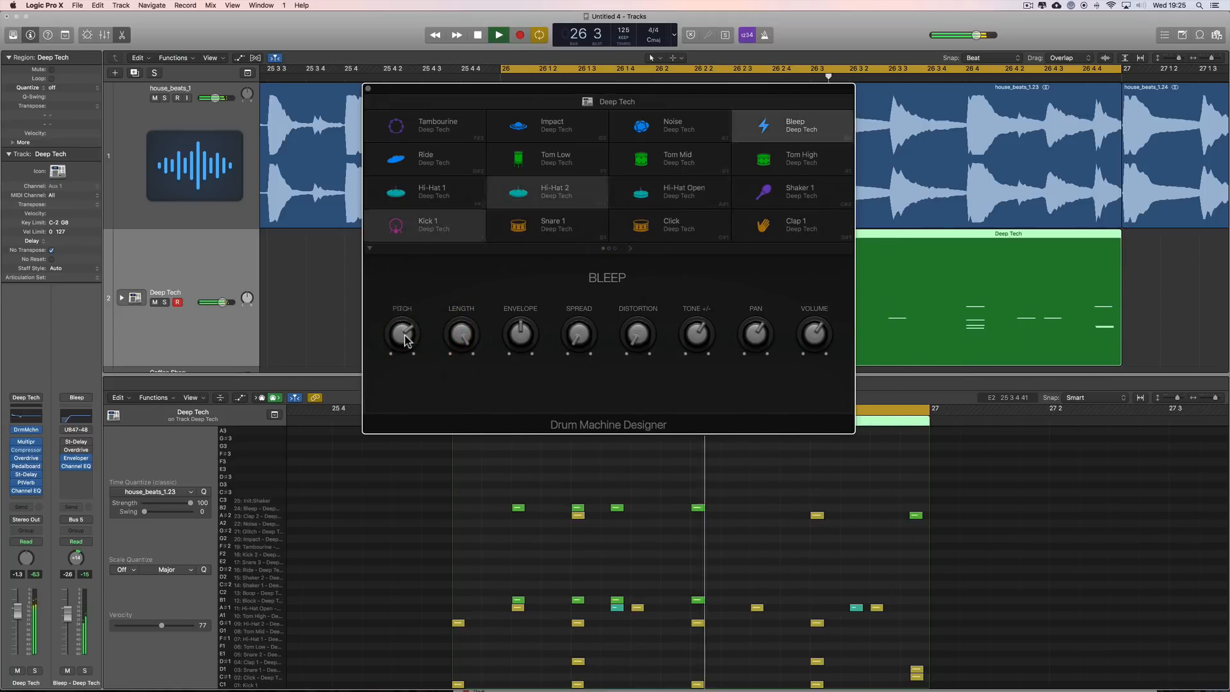
pyautogui.click(417, 378)
pyautogui.click(401, 343)
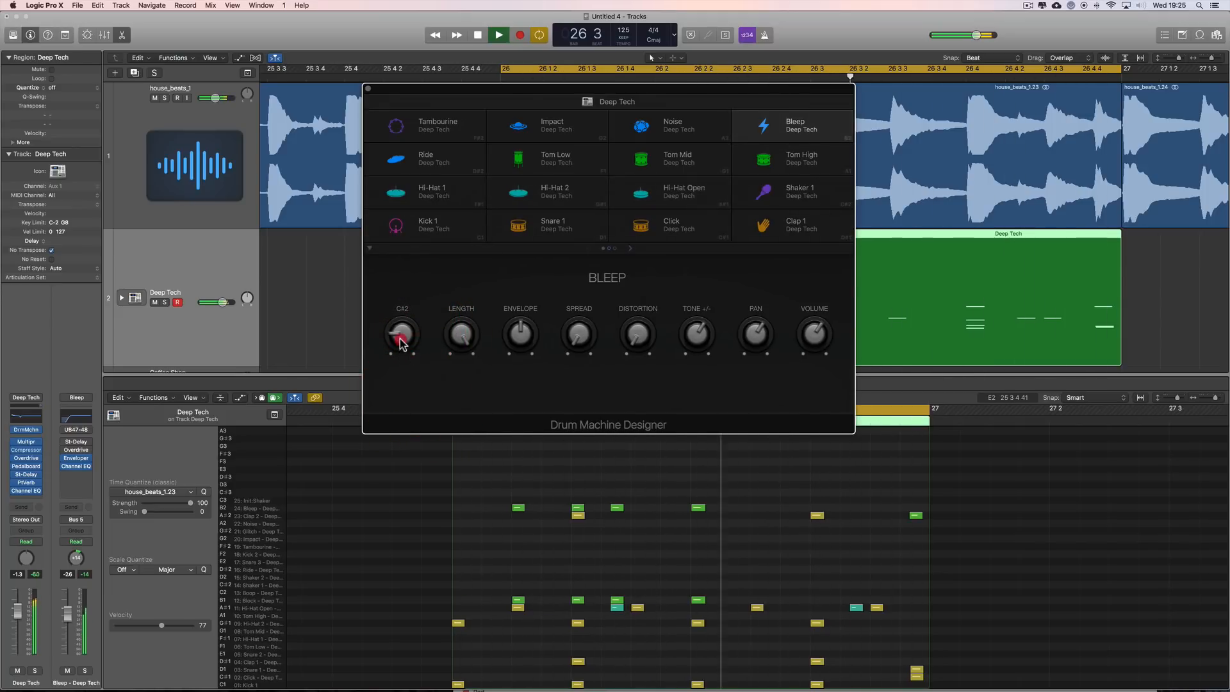
pyautogui.moveTo(402, 340); pyautogui.dragTo(400, 330)
pyautogui.click(401, 333)
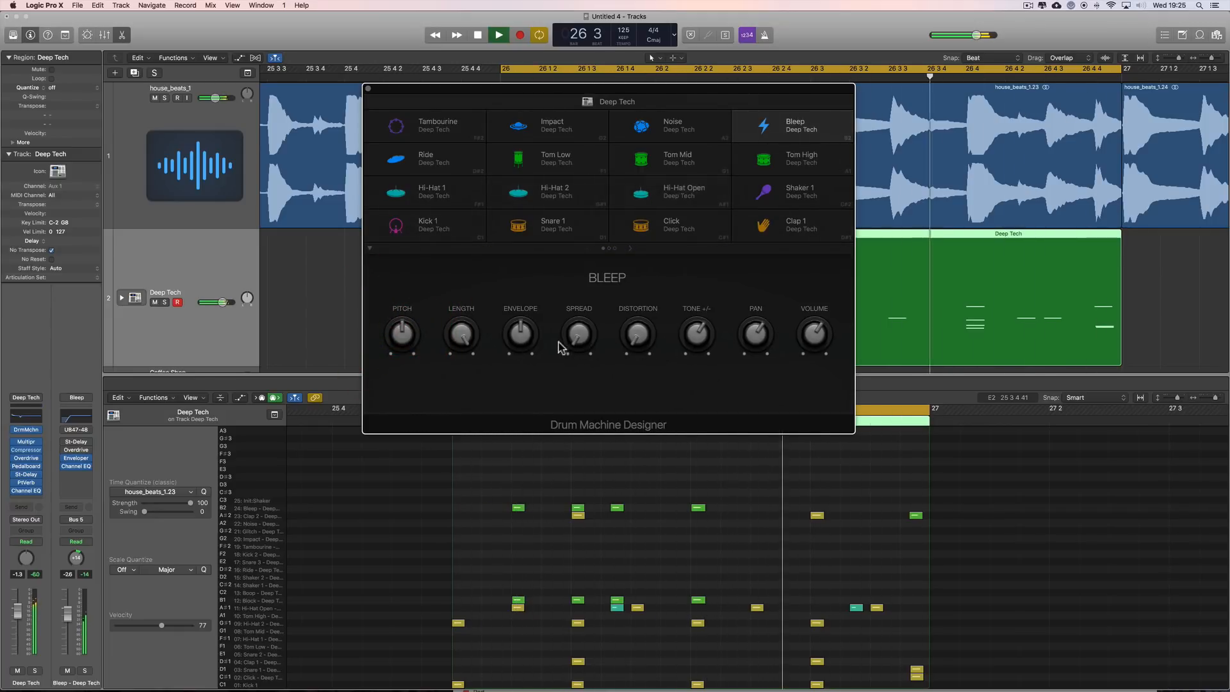
pyautogui.click(813, 333)
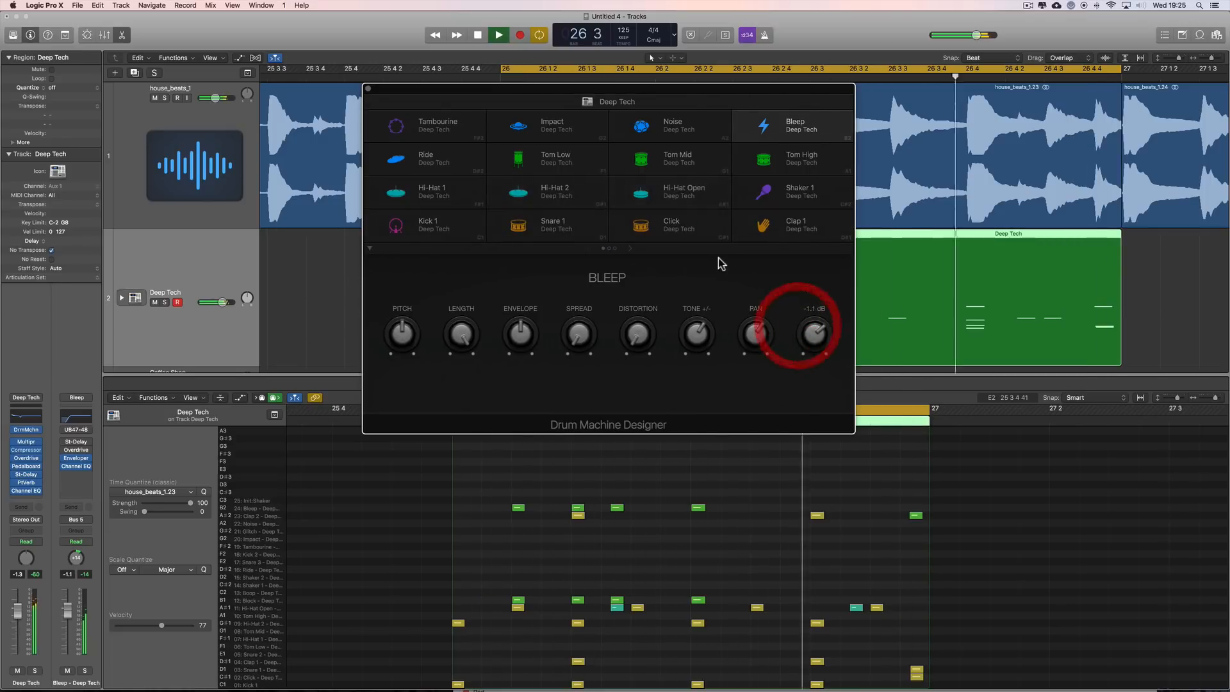
# Shorten the Hi-Hat Open sound's length, lower its pitch slightly, and play the loop.
pyautogui.click(667, 198)
pyautogui.press('space')
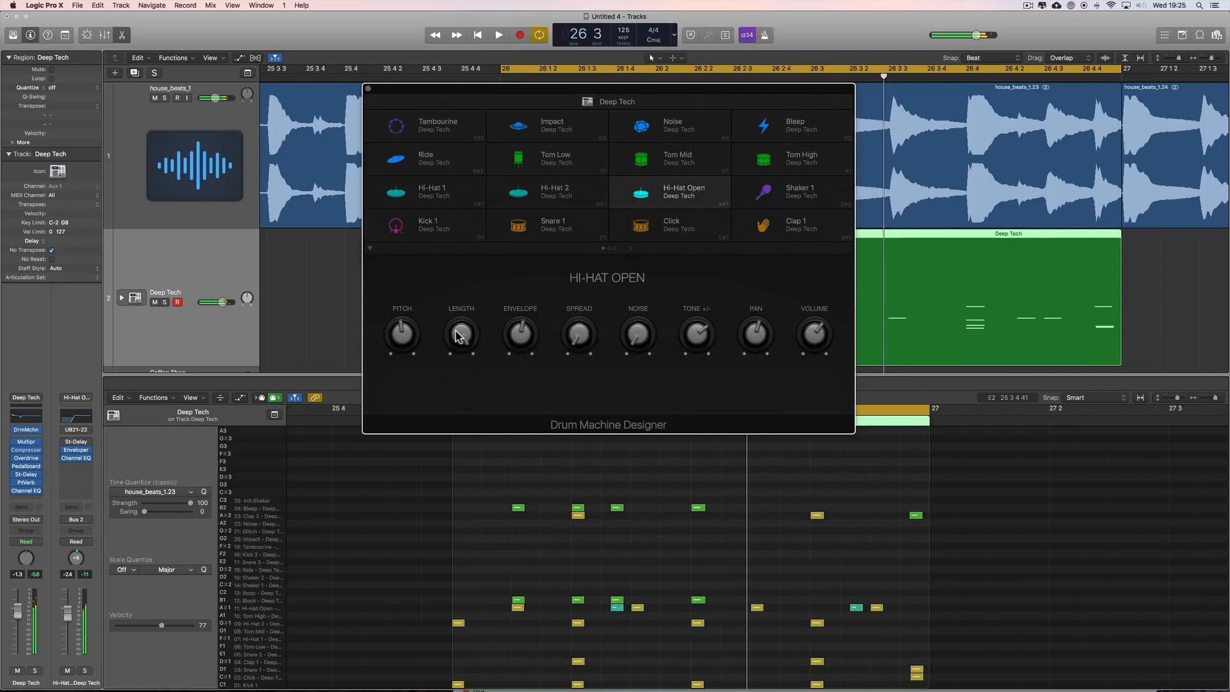
pyautogui.press('space')
pyautogui.moveTo(460, 387); pyautogui.dragTo(421, 387)
pyautogui.press('space')
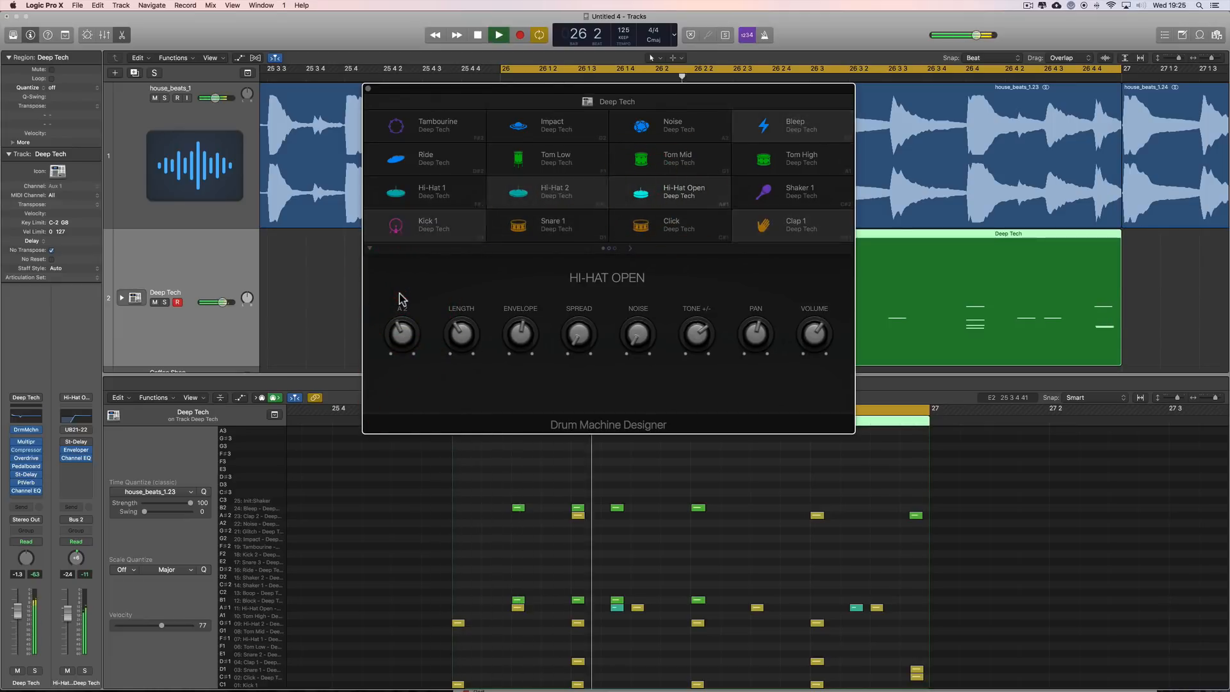
# Inspect the Hi-Hat 2 and Hi-Hat 1 sounds and the kit's second page of pads while listening to the loop.
pyautogui.click(533, 194)
pyautogui.click(456, 200)
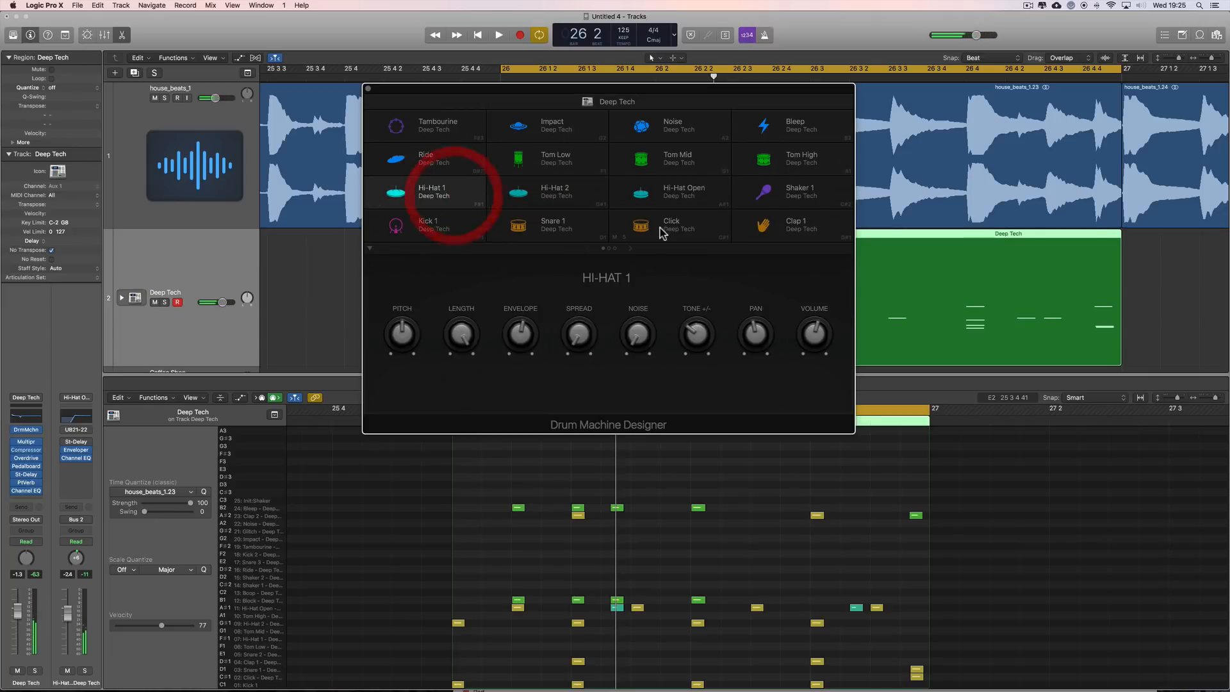
pyautogui.click(631, 246)
pyautogui.press('space')
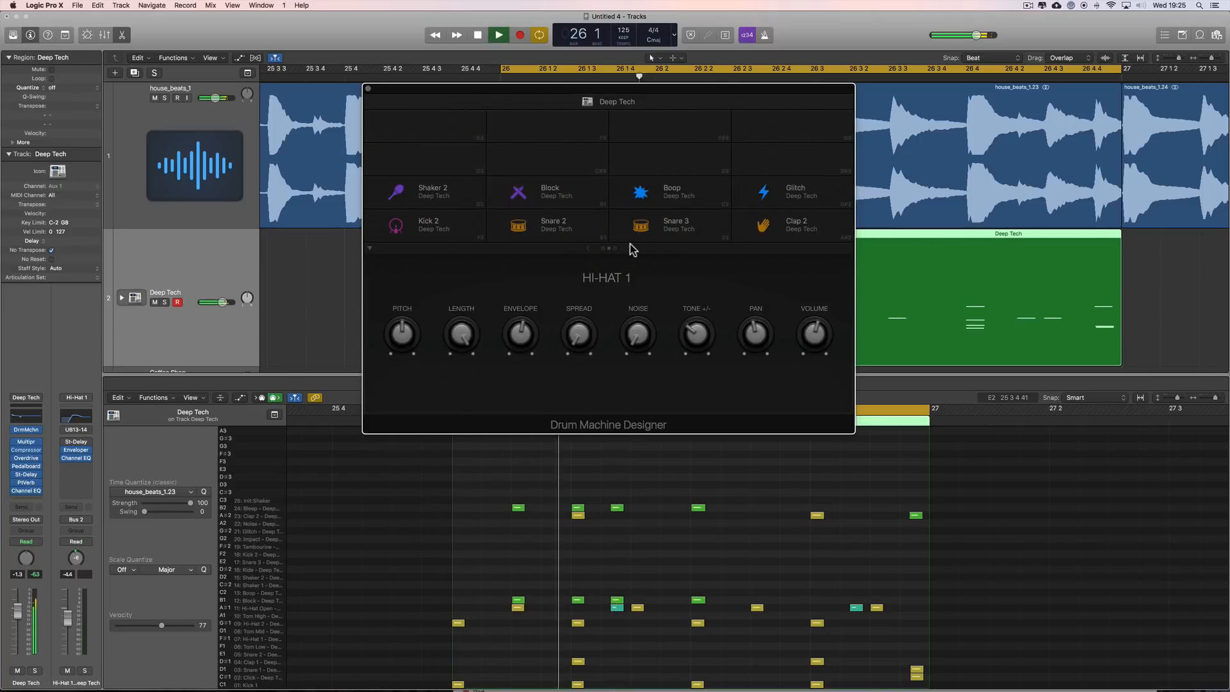
pyautogui.press('space')
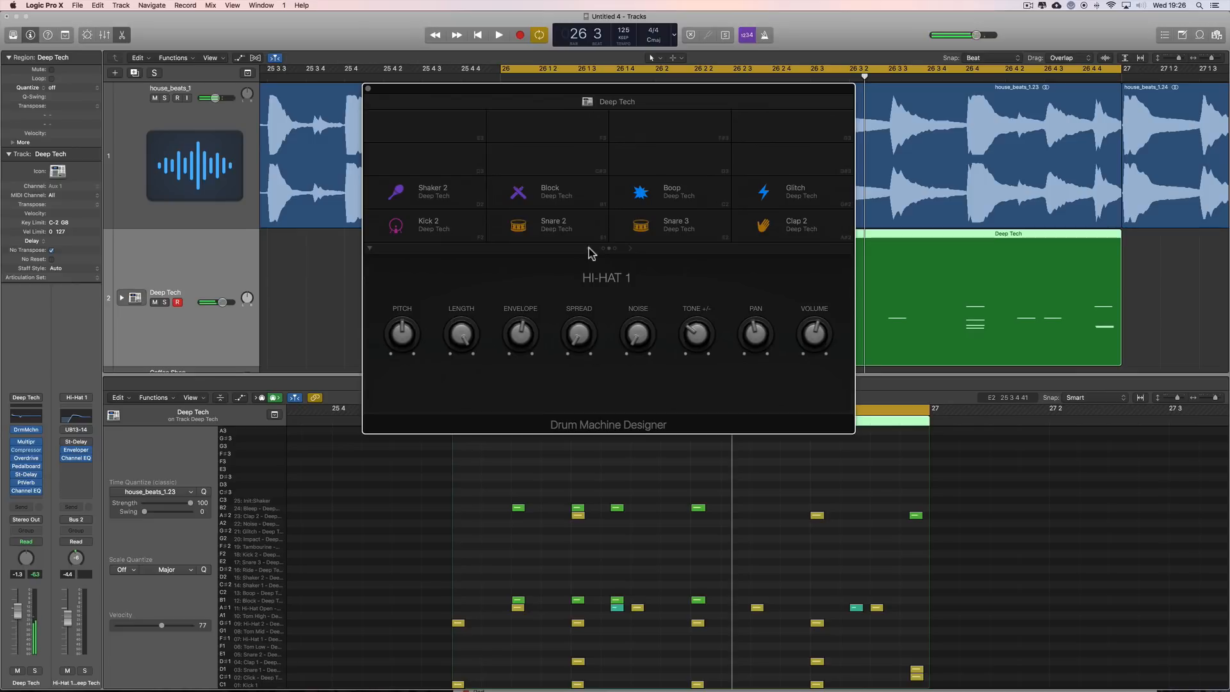
# Return to the kit's first page of pads, mute the house_beats_1 track and play the Deep Tech pattern alone.
pyautogui.click(590, 248)
pyautogui.click(154, 98)
pyautogui.press('space')
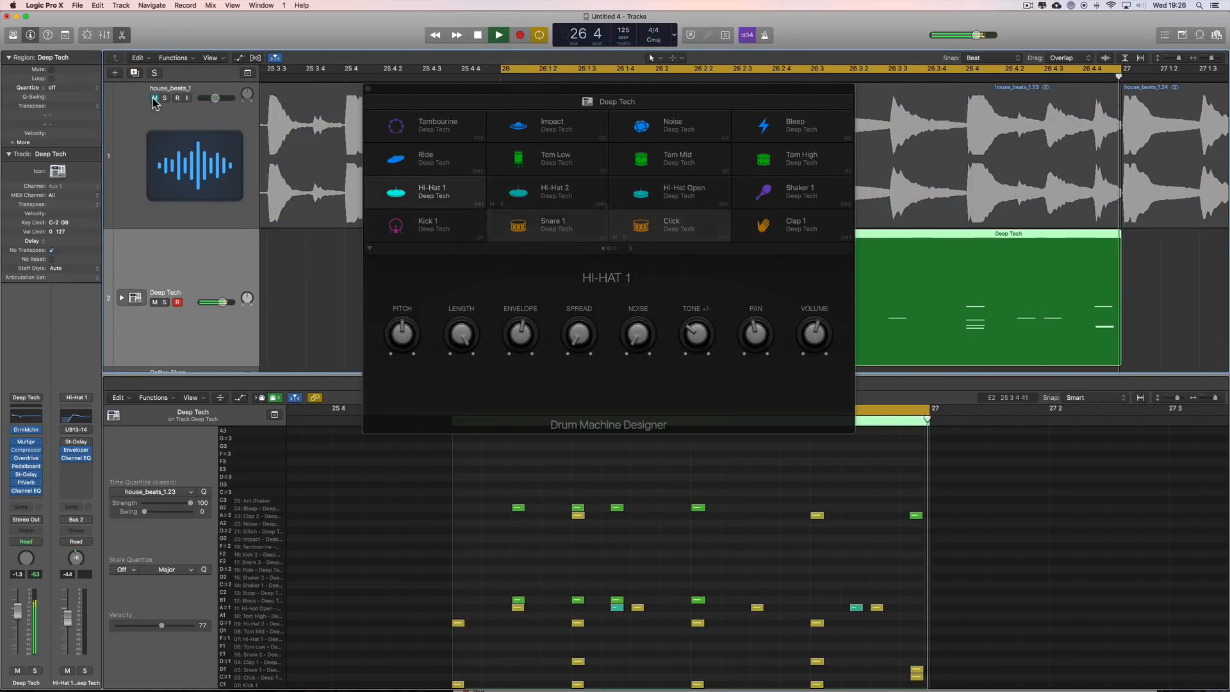
# Set the Hi-Hat Open sound's length to 100% and play the pattern.
pyautogui.press('space')
pyautogui.click(665, 193)
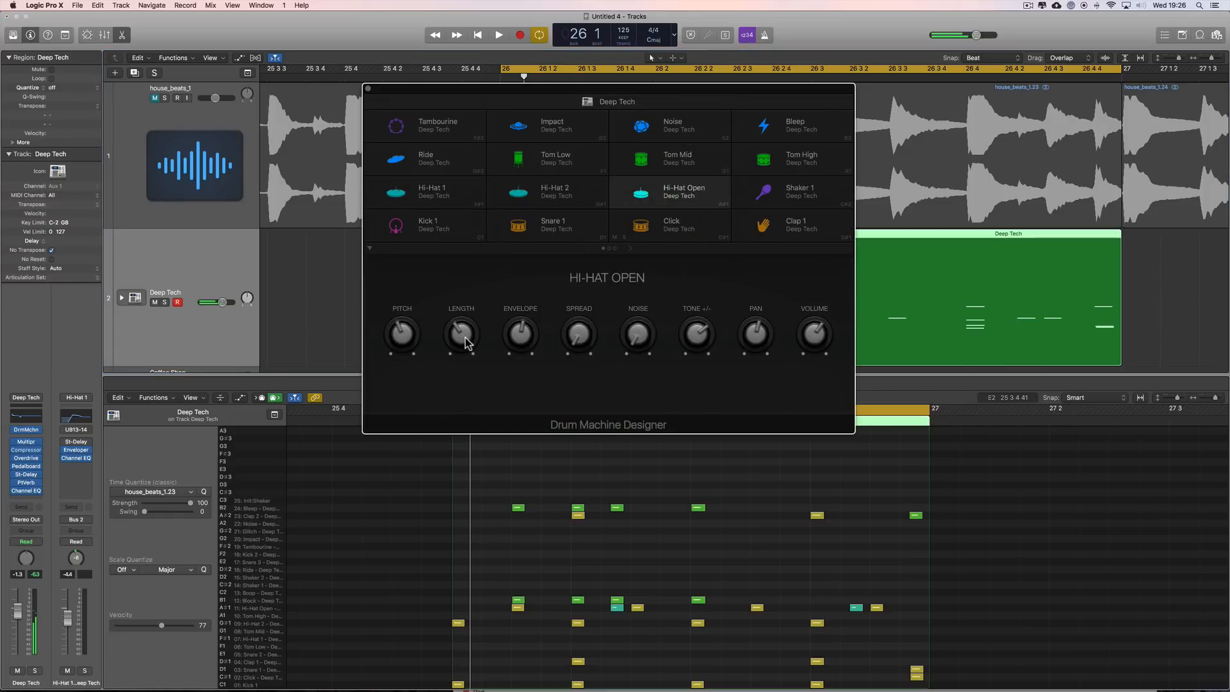
pyautogui.press('space')
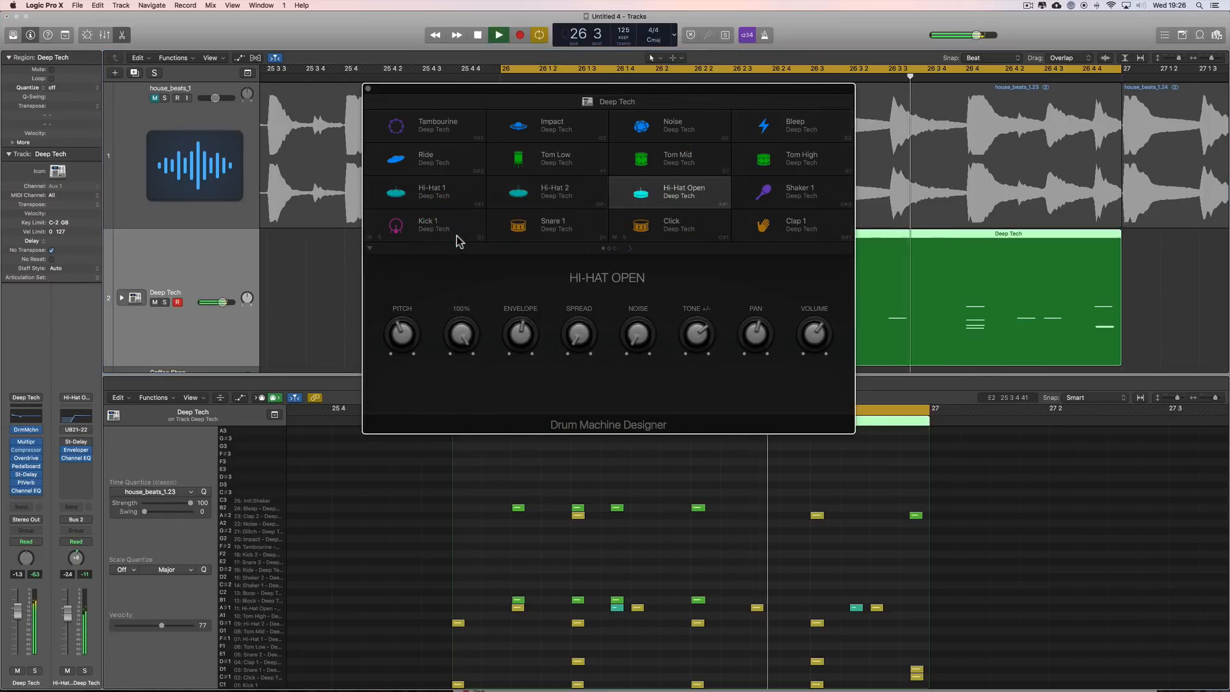
# Close the drum machine window, unmute the house_beats_1 track and play it together with the Deep Tech pattern.
pyautogui.press('space')
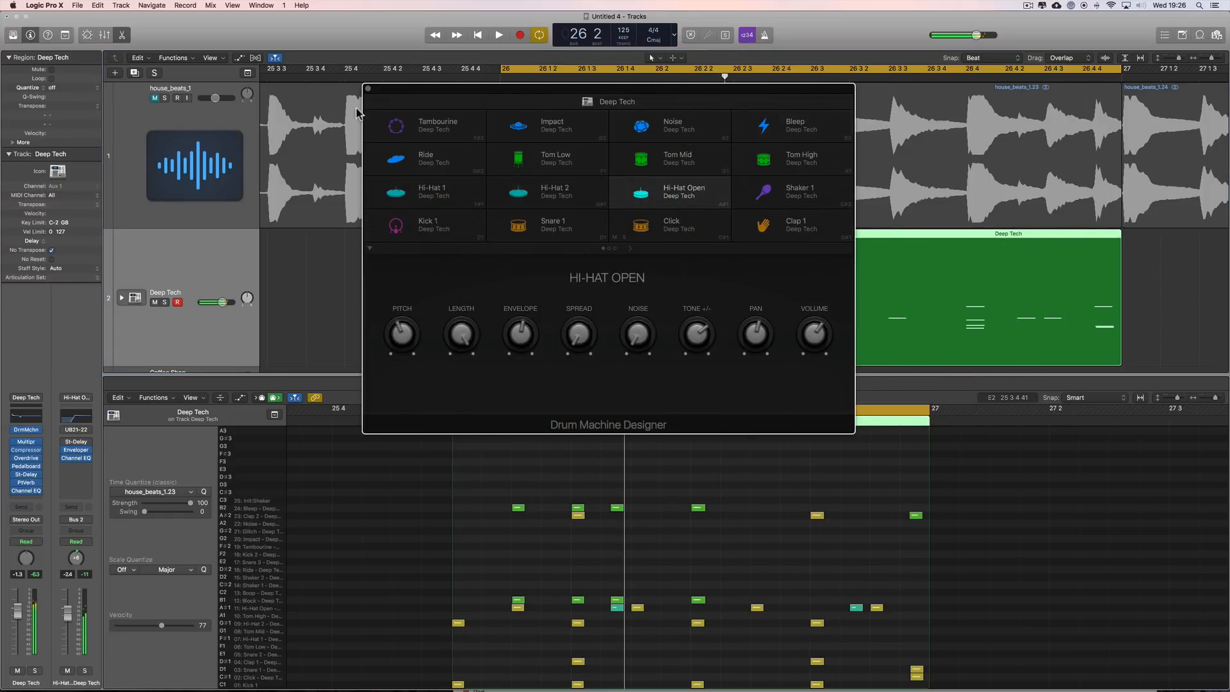
pyautogui.click(367, 89)
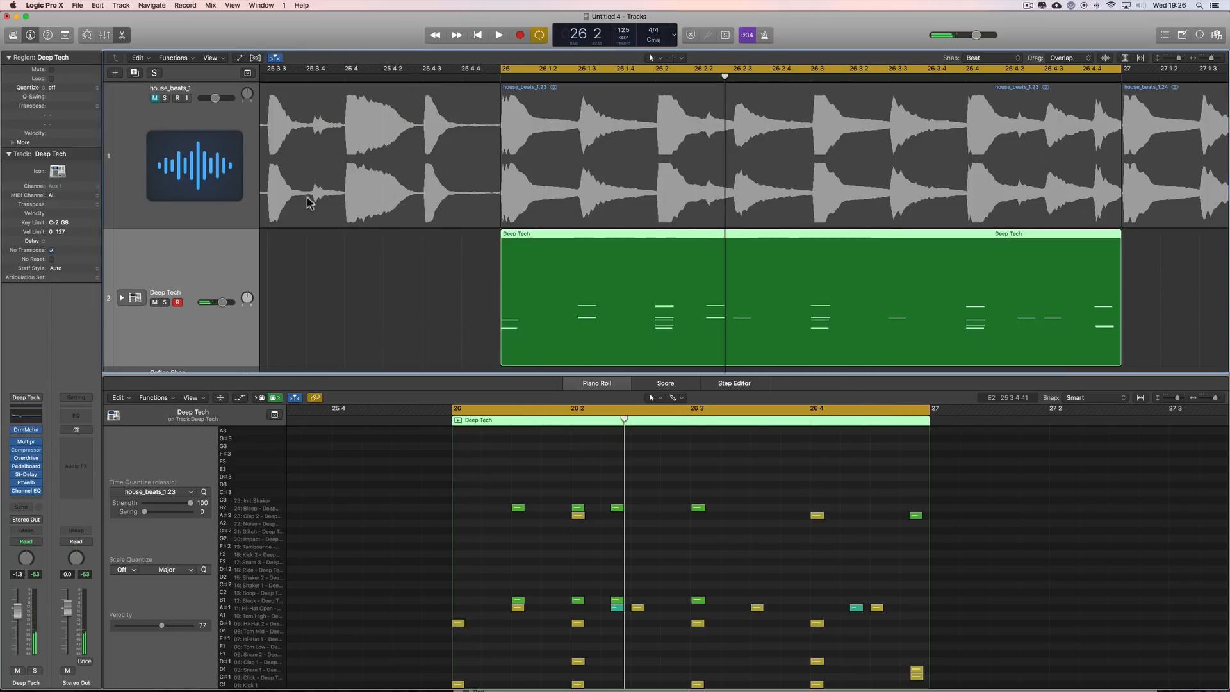
pyautogui.click(156, 99)
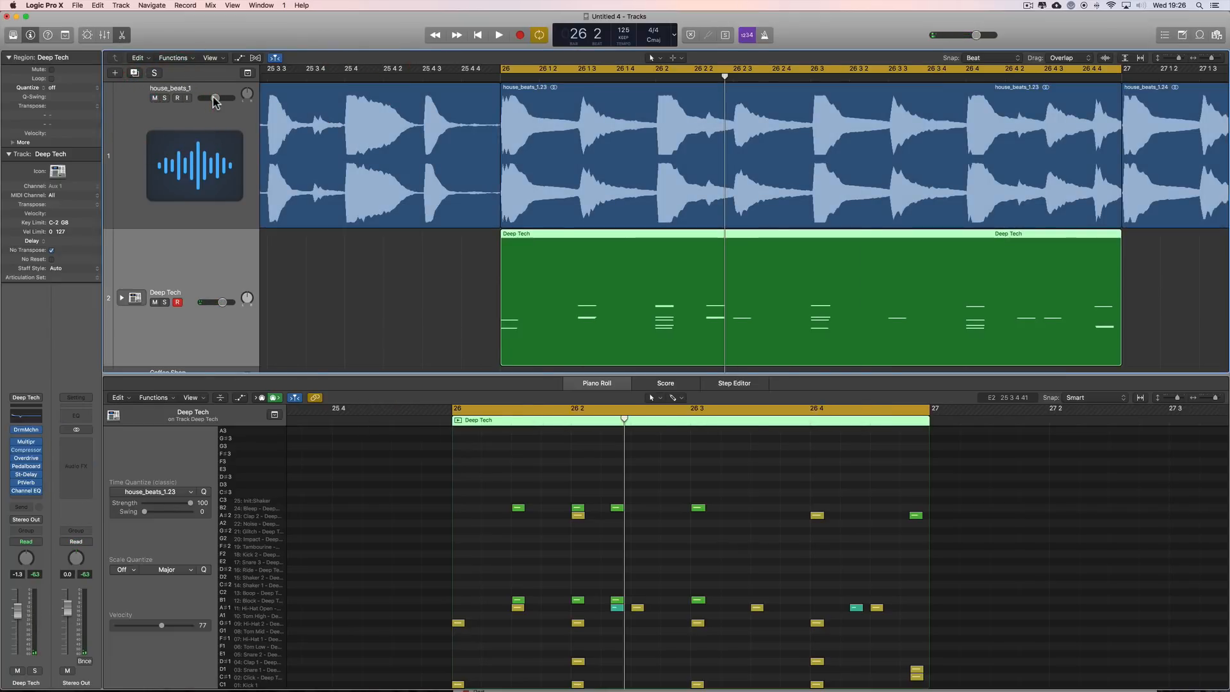
pyautogui.press('space')
pyautogui.press('space')
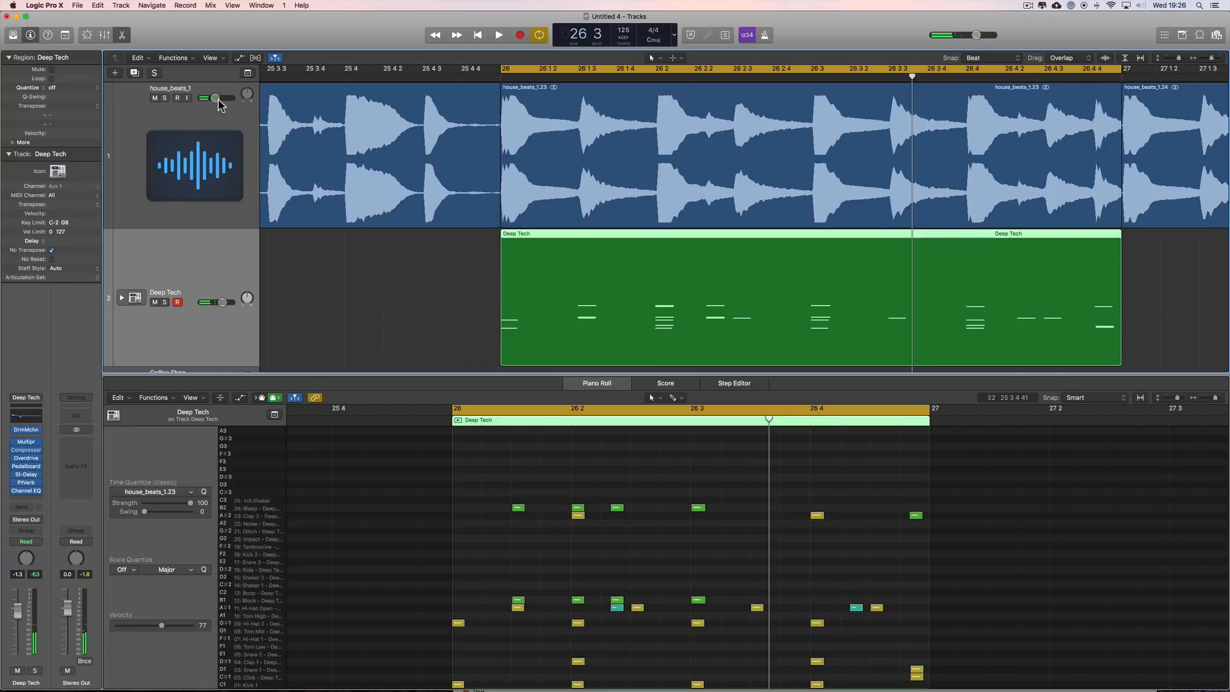
# Check the house_beats_1 track's volume and replay the loop against the Deep Tech pattern.
pyautogui.moveTo(219, 105)
pyautogui.mouseDown()
pyautogui.moveTo(183, 100)
pyautogui.moveTo(216, 101)
pyautogui.mouseUp()
pyautogui.press('space')
pyautogui.press('space')
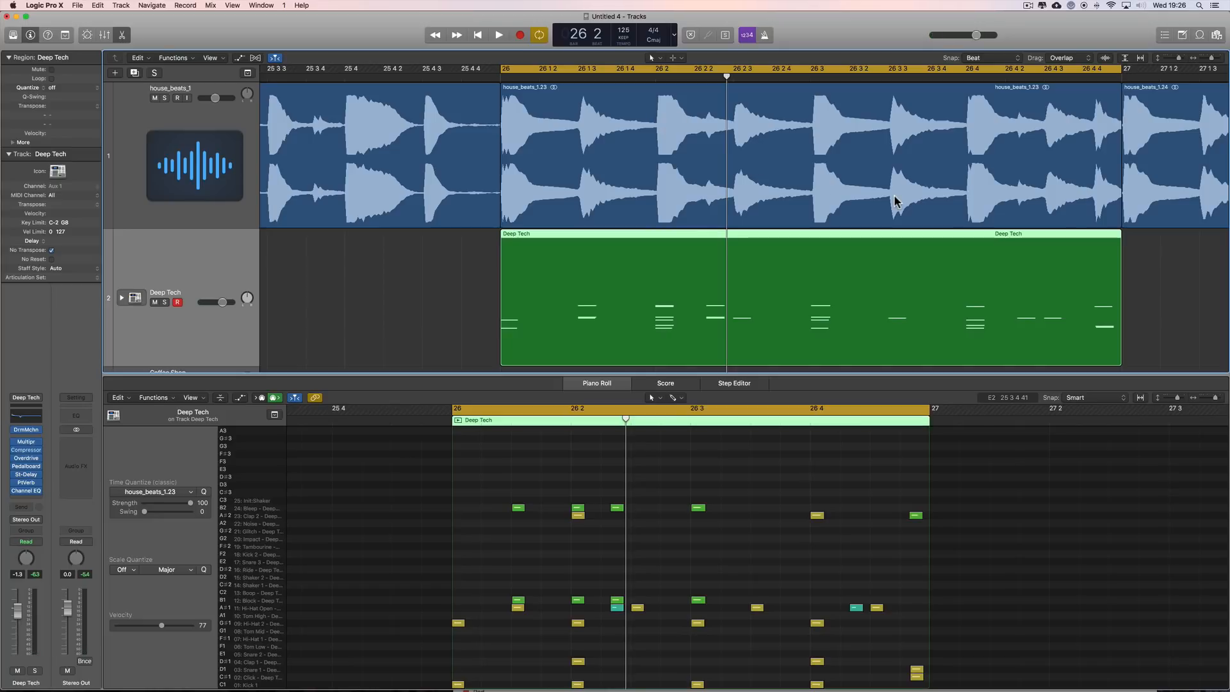
pyautogui.press('space')
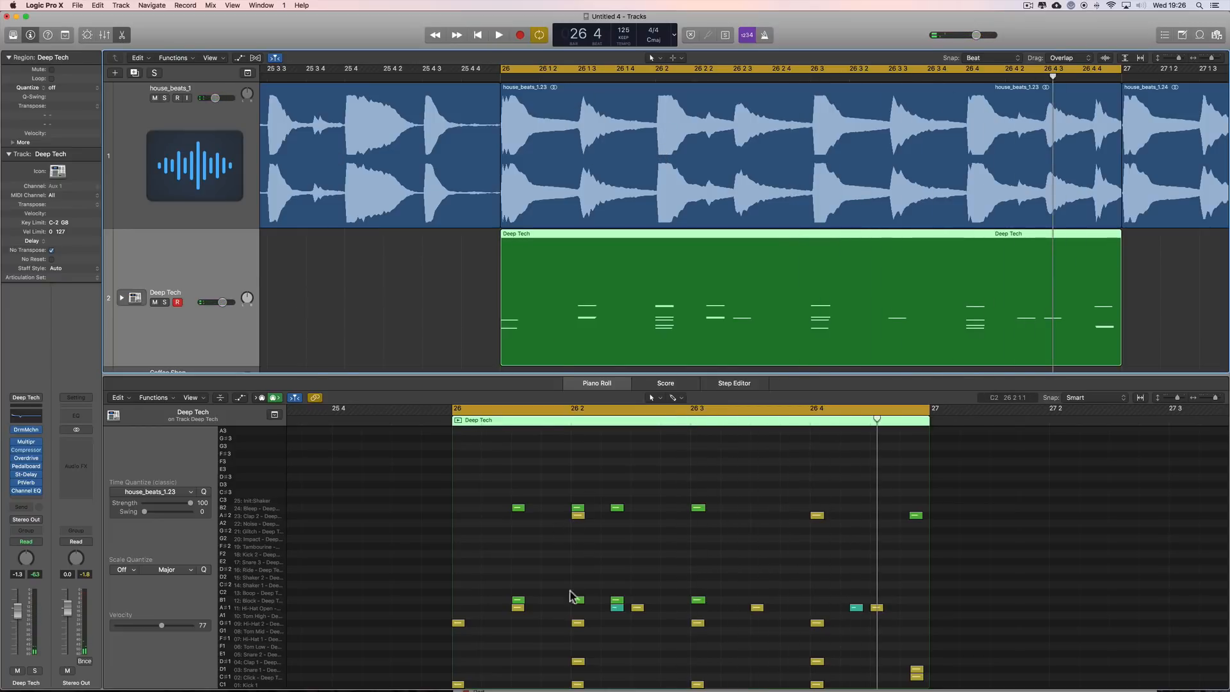
# Select all Hi-Hat Open notes and play the Deep Tech pattern with the house_beats_1 track's volume fully down.
pyautogui.click(262, 607)
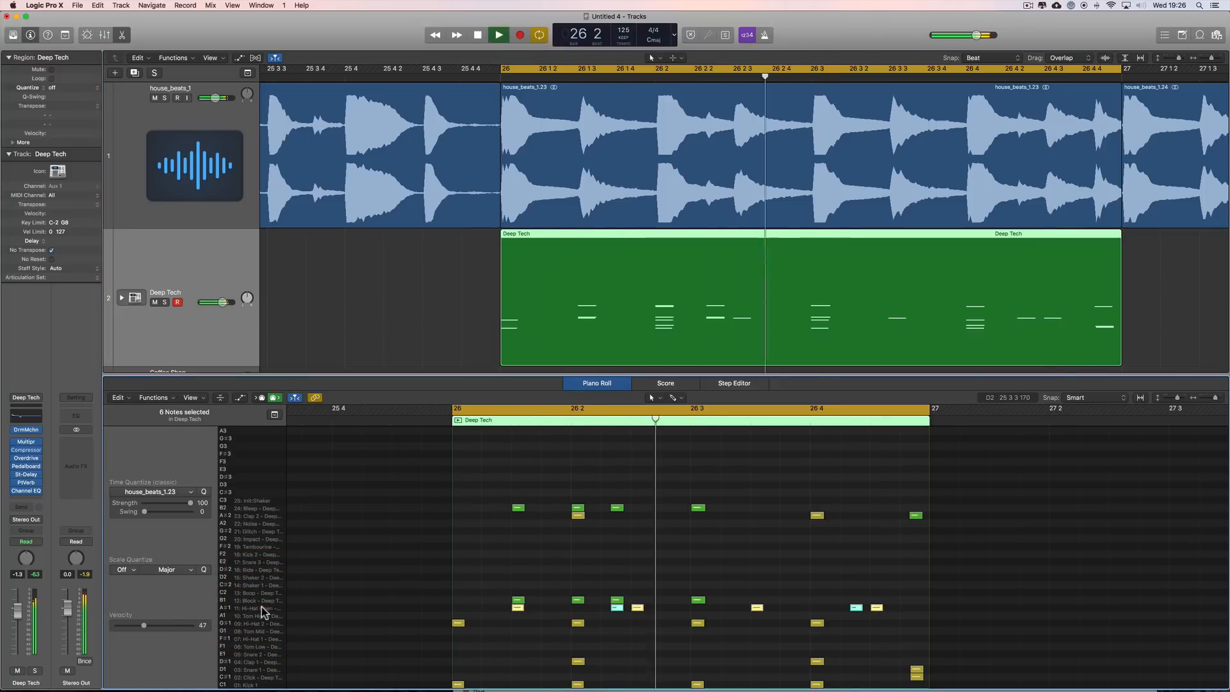
pyautogui.click(191, 101)
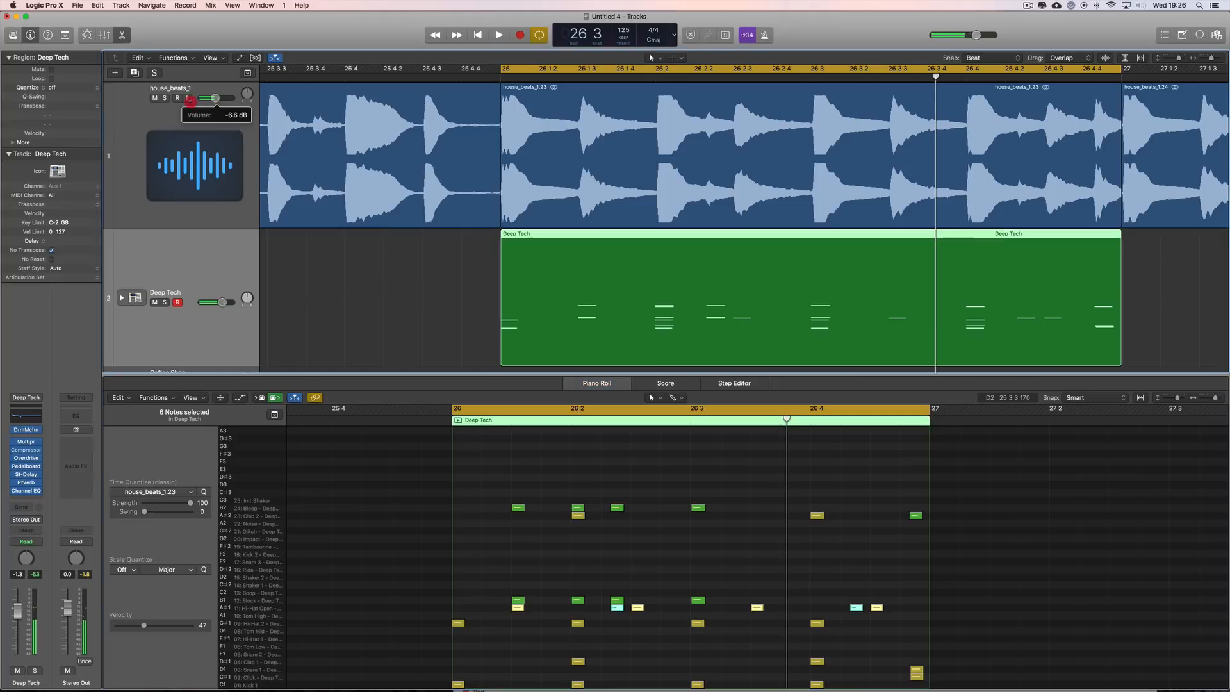
pyautogui.press('space')
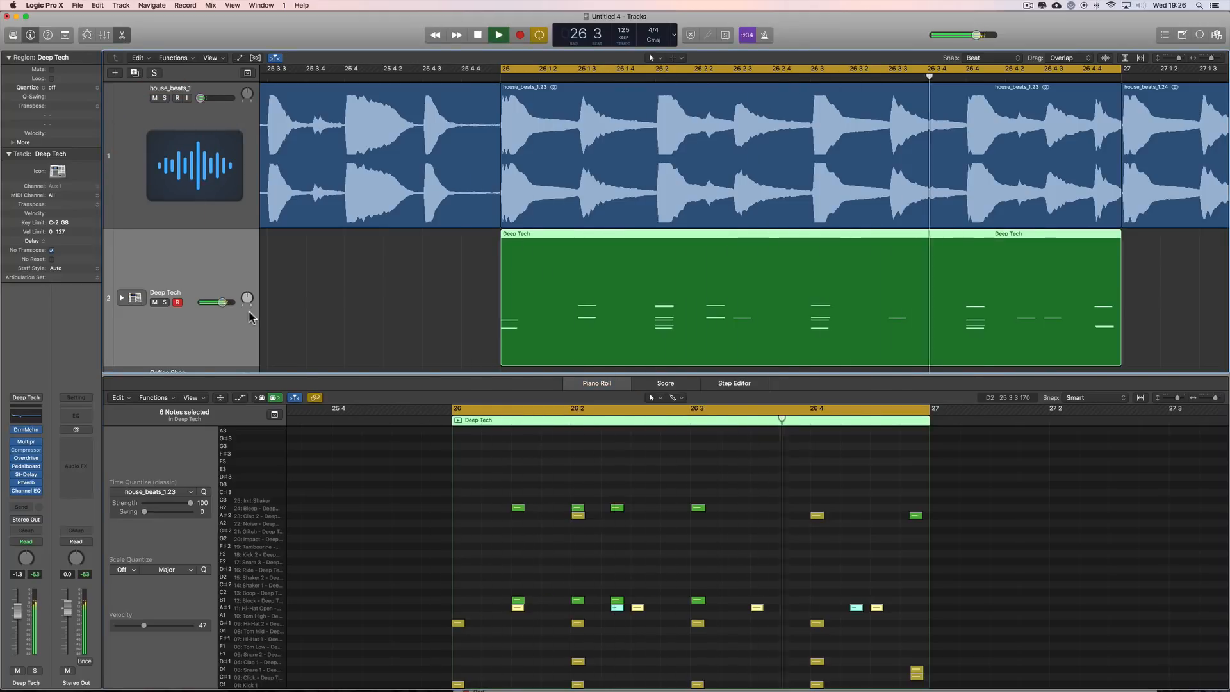
pyautogui.press('space')
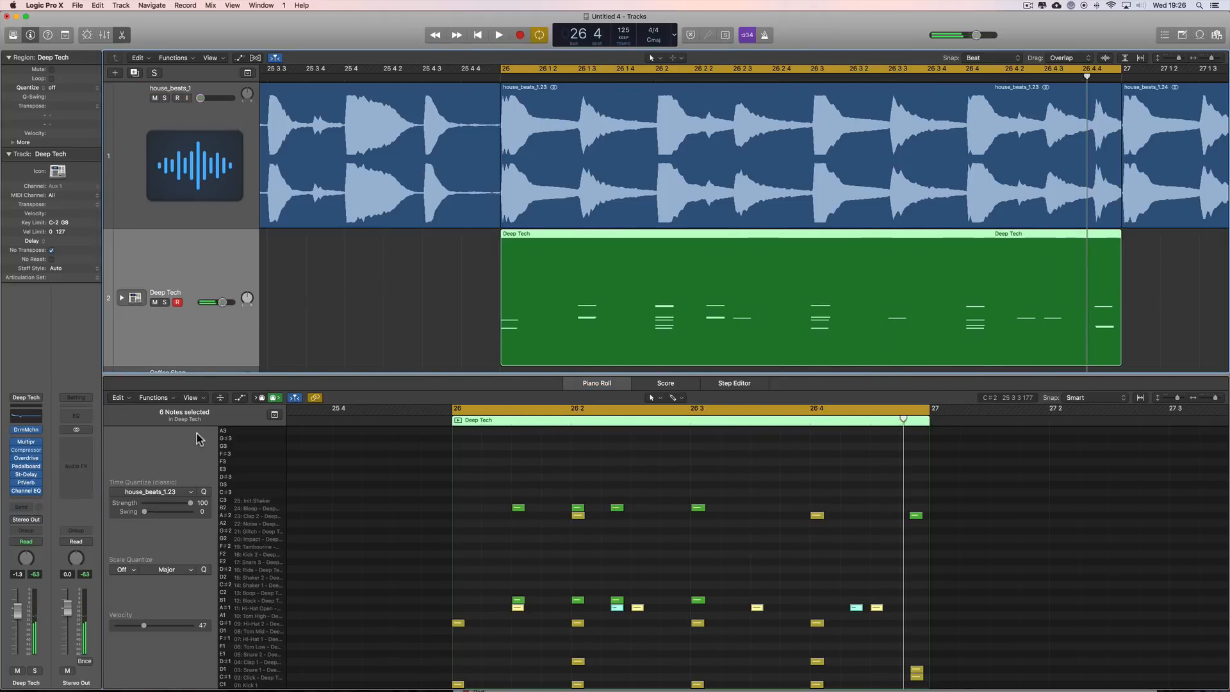
# Reopen Drum Machine Designer, inspect the Hi-Hat Open sound's controls while listening, and close the window.
pyautogui.click(32, 430)
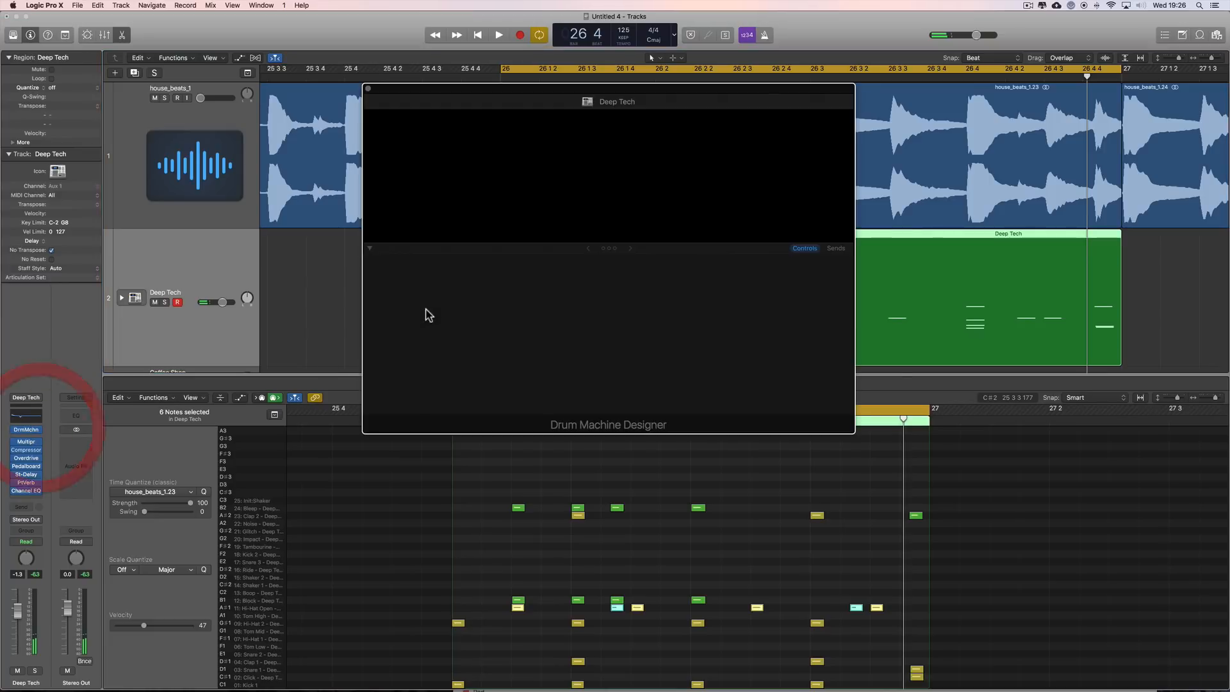
pyautogui.click(672, 196)
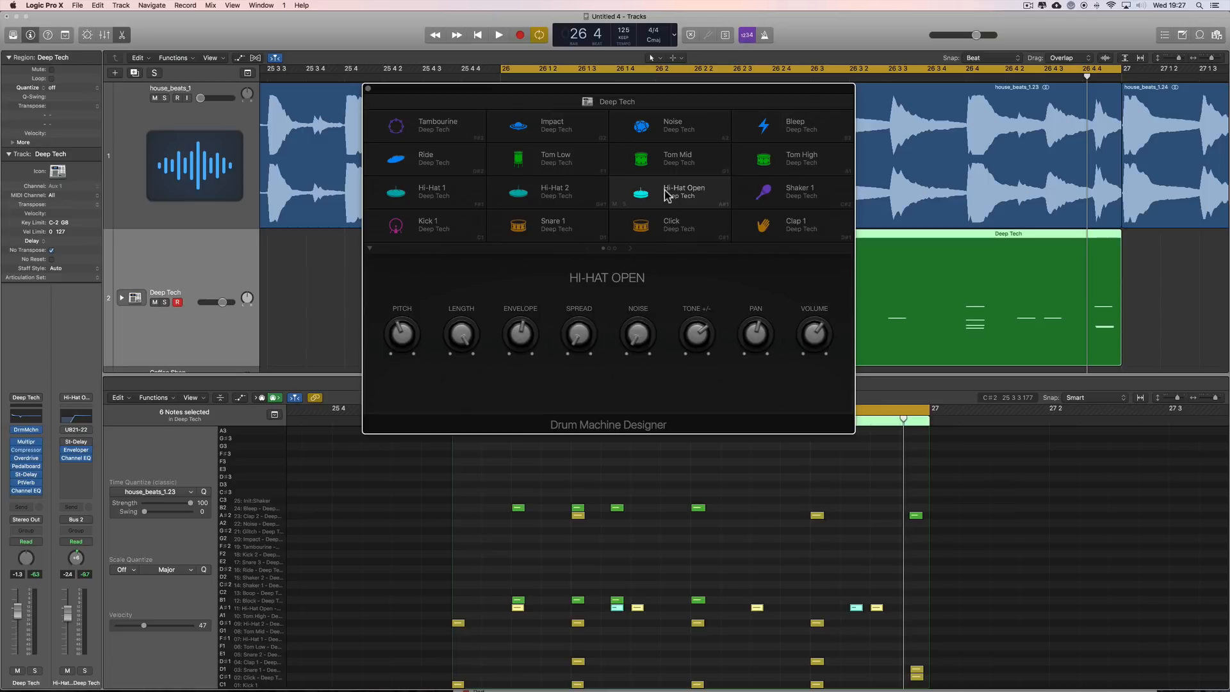
pyautogui.click(473, 323)
pyautogui.click(459, 299)
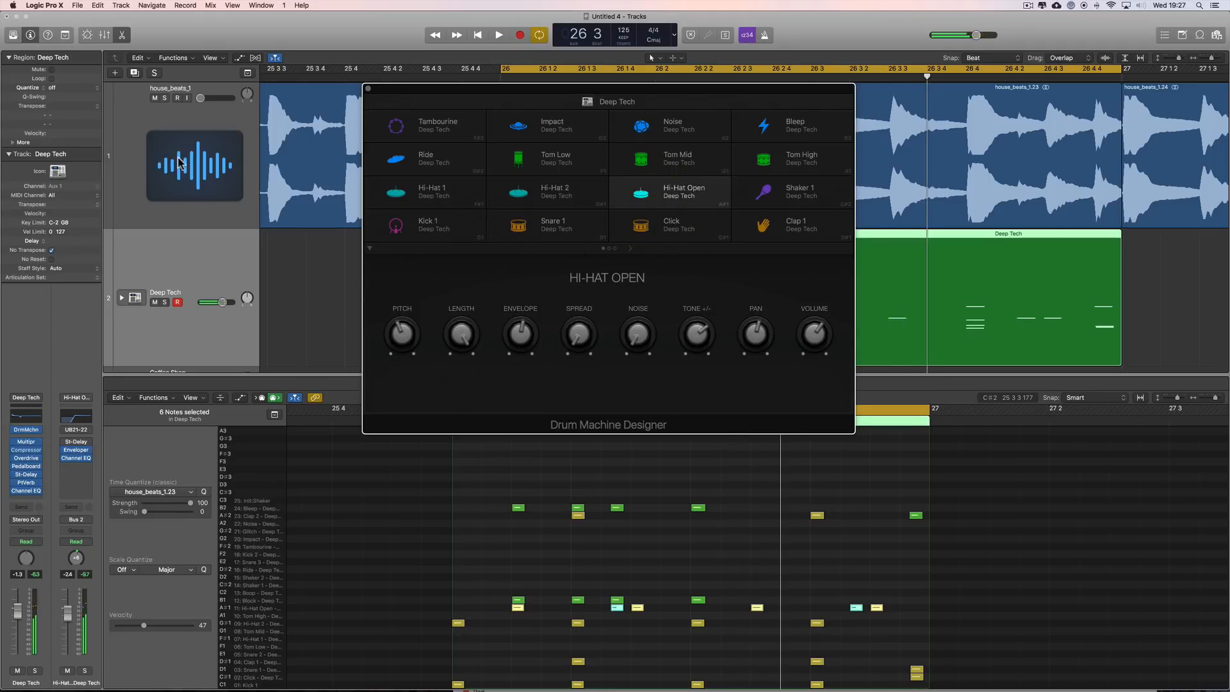
pyautogui.moveTo(404, 95); pyautogui.dragTo(6, 331)
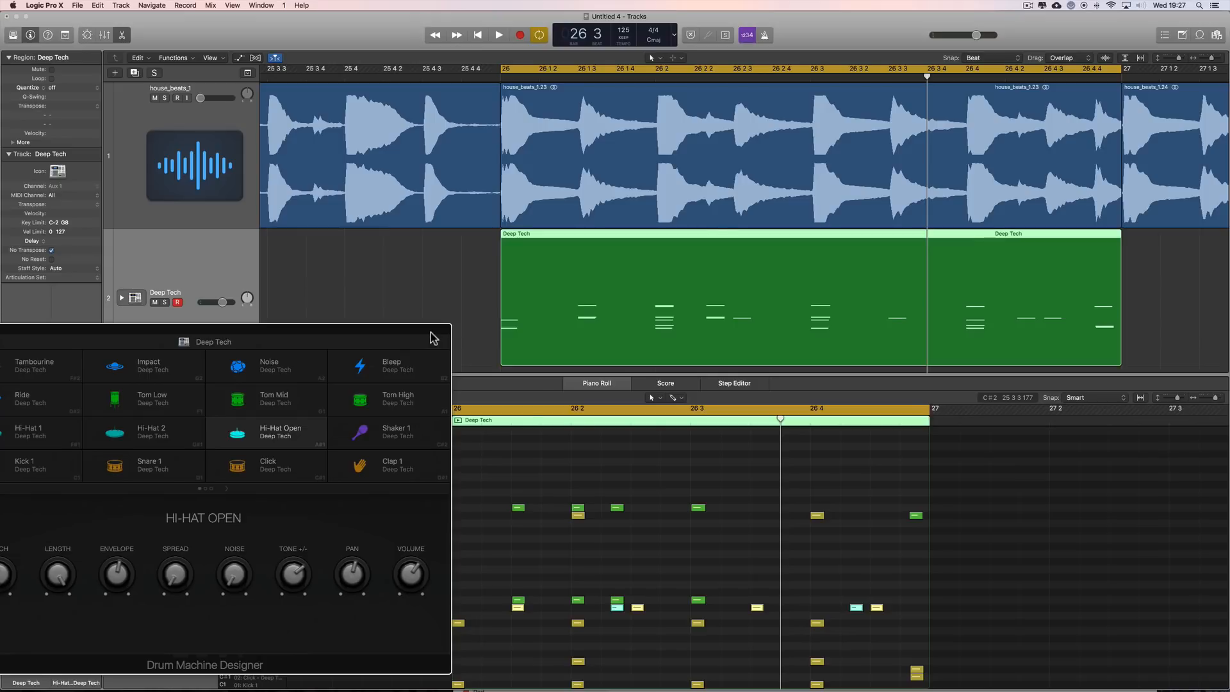
pyautogui.moveTo(434, 338); pyautogui.dragTo(708, 235)
pyautogui.click(250, 231)
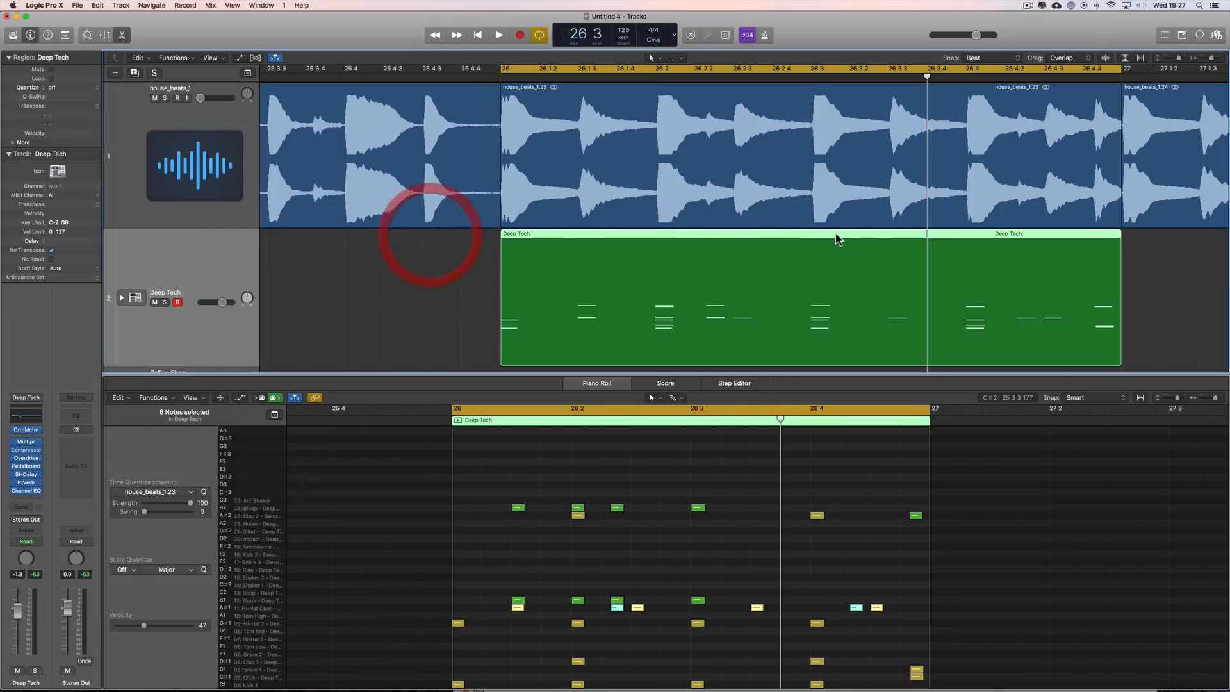
# Raise the house_beats_1 track's volume again in stages while playing it with the Deep Tech pattern.
pyautogui.press('space')
pyautogui.click(211, 98)
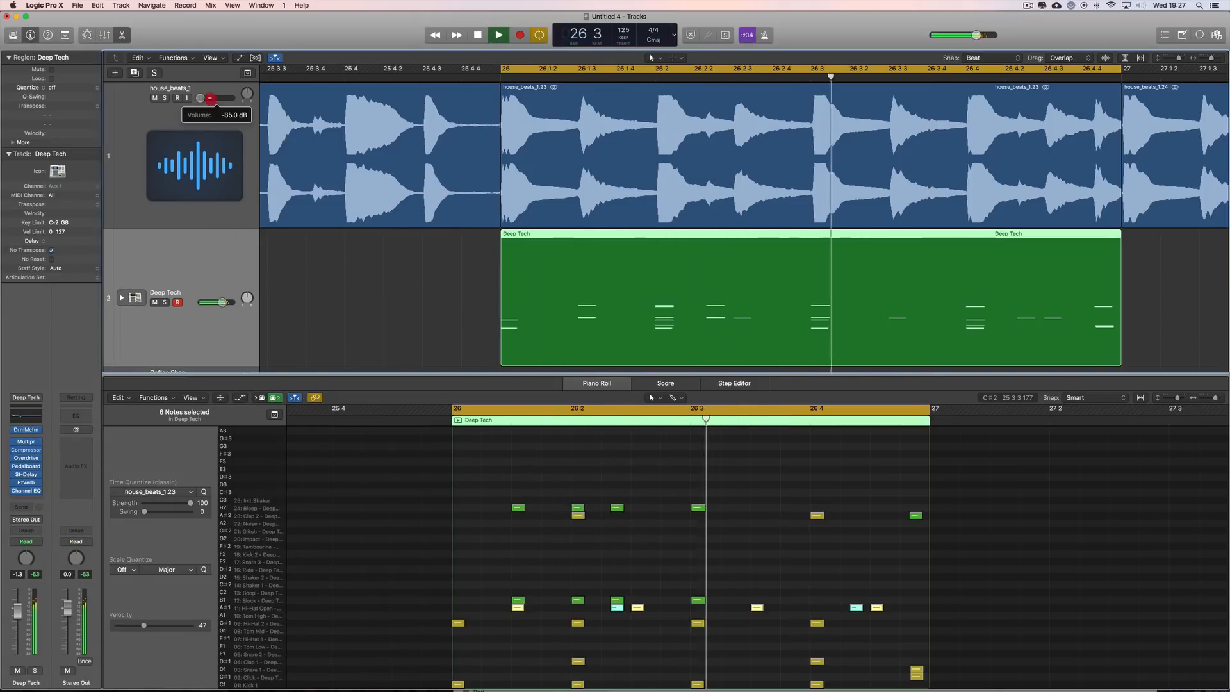
pyautogui.moveTo(210, 98); pyautogui.dragTo(247, 105)
pyautogui.press('space')
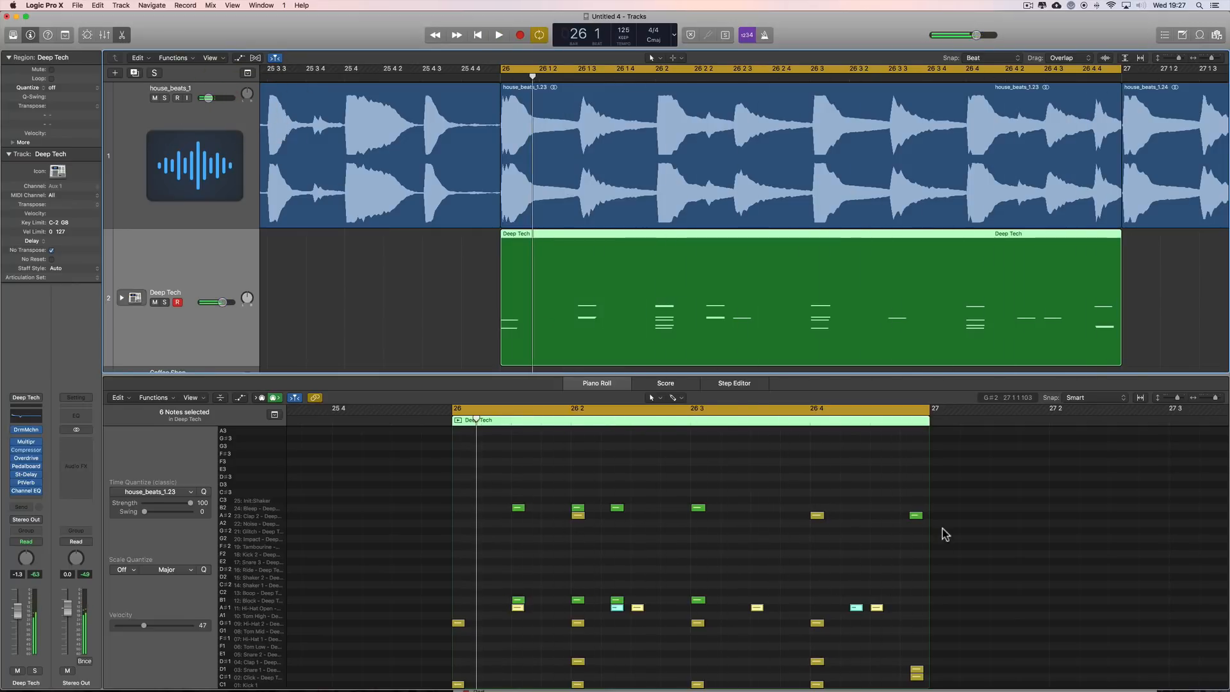
pyautogui.moveTo(207, 98); pyautogui.dragTo(229, 100)
pyautogui.press('space')
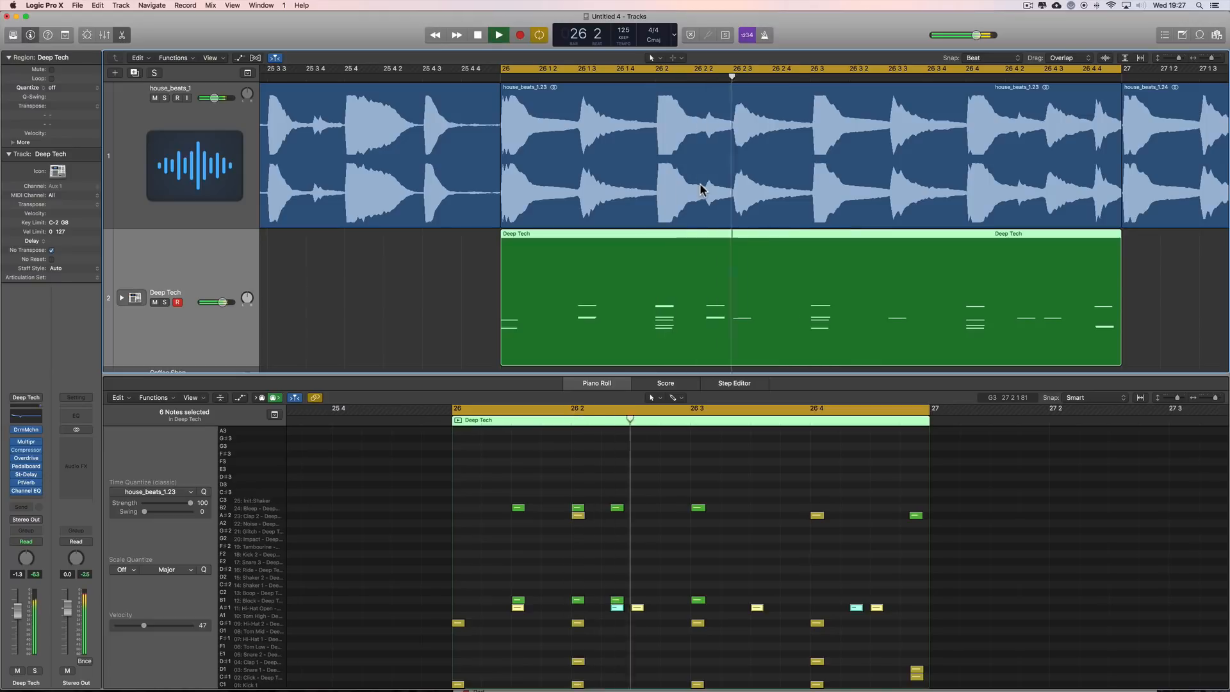
pyautogui.press('space')
# Move the cycle range to bars 34 to 38 and play that part of the house_beats_1 loop.
pyautogui.hscroll(10, 933, 229)
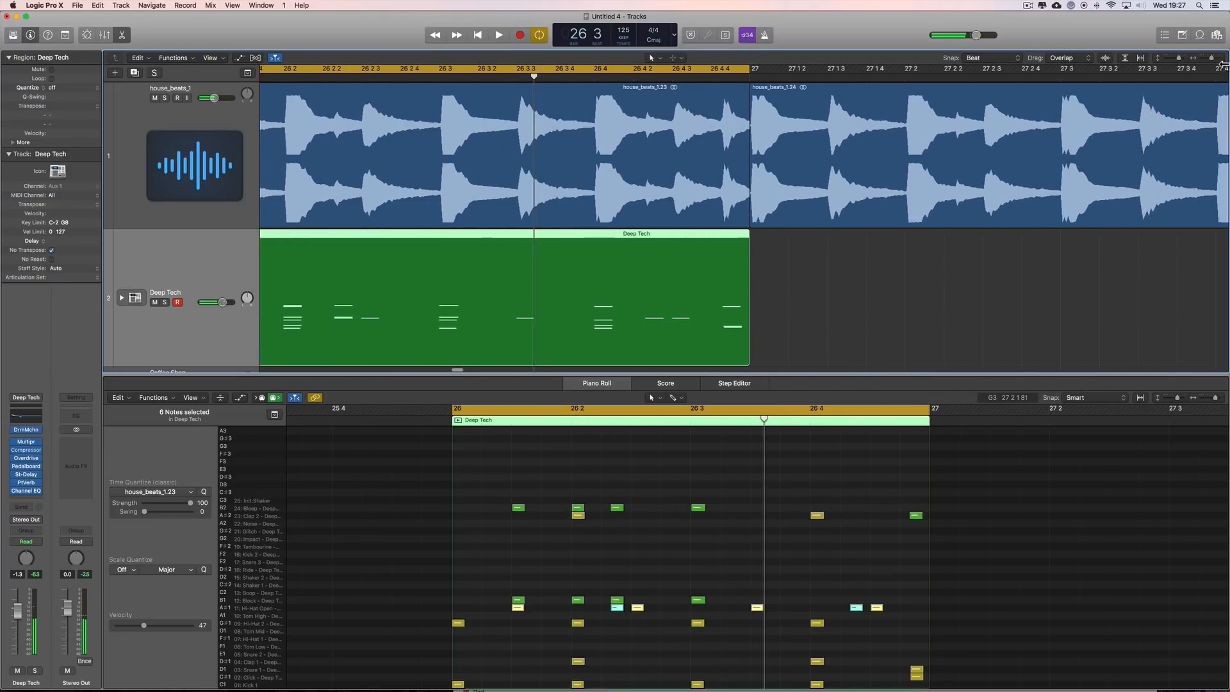
pyautogui.moveTo(1211, 60); pyautogui.dragTo(1207, 60)
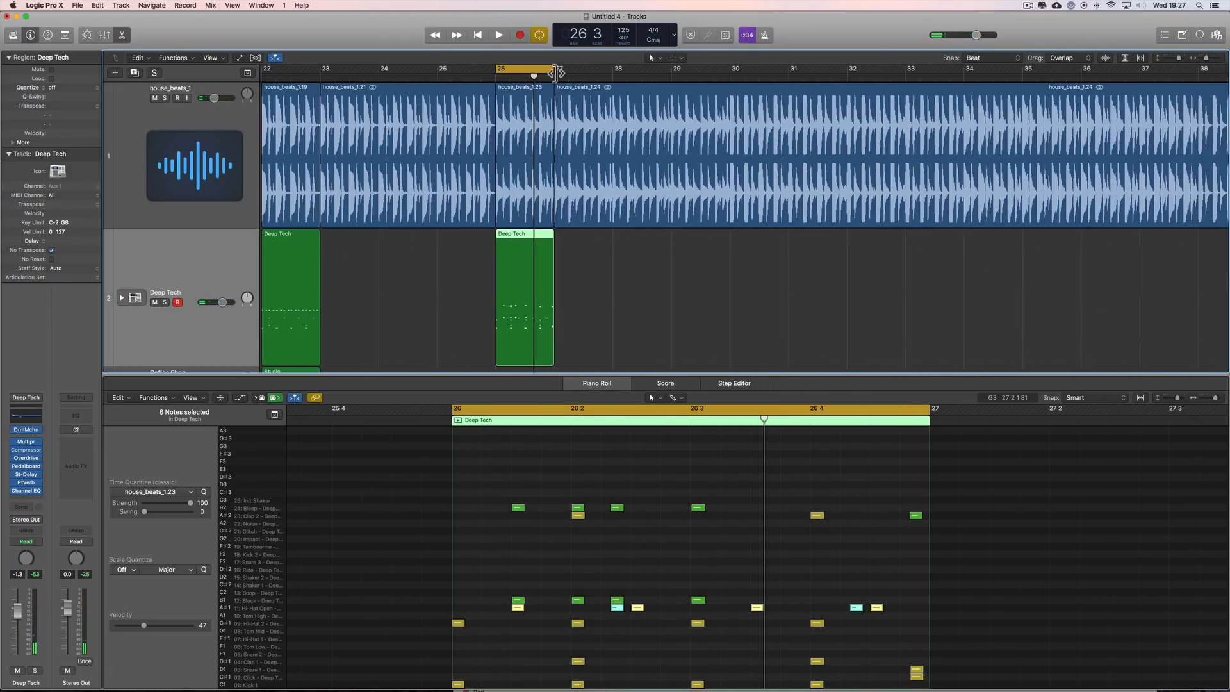
pyautogui.moveTo(552, 71); pyautogui.dragTo(920, 78)
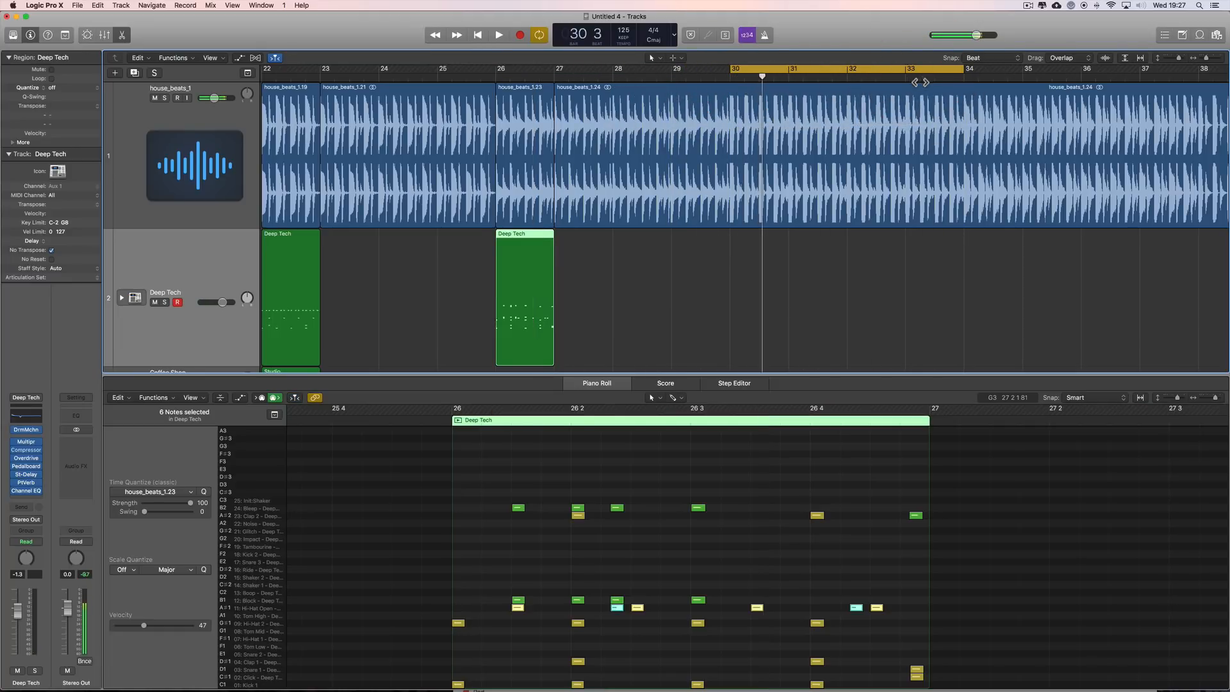
pyautogui.moveTo(538, 69); pyautogui.dragTo(759, 75)
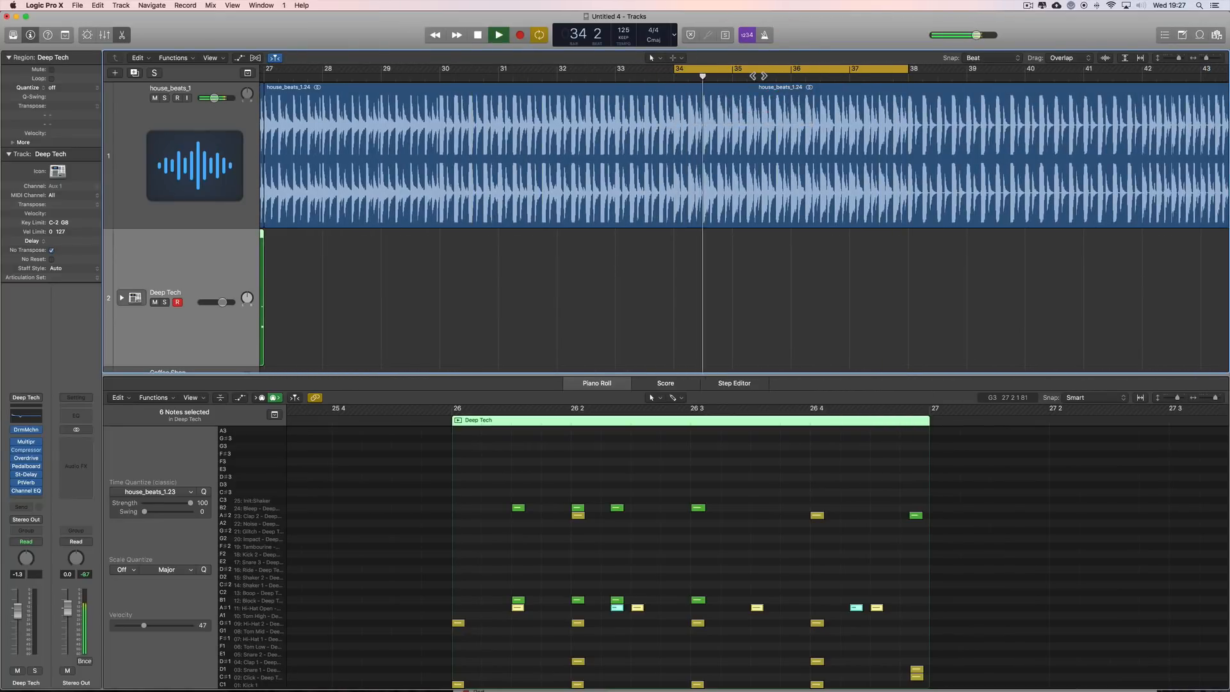
pyautogui.press('z')
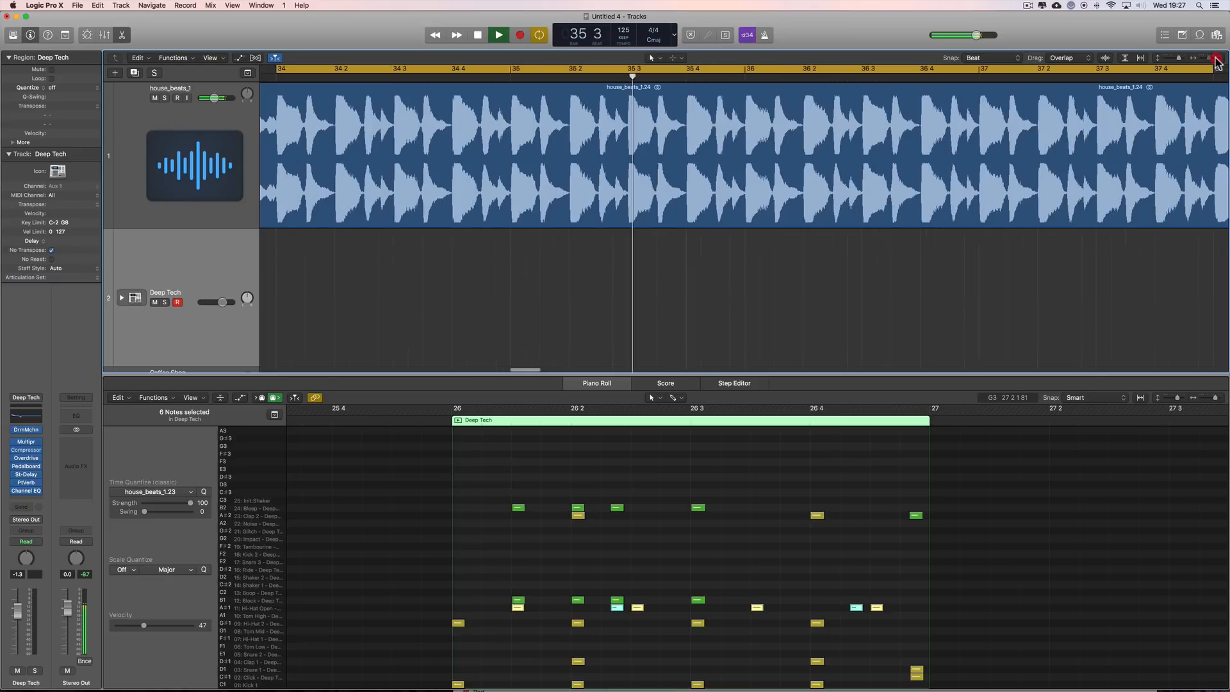
pyautogui.press('space')
# Split the house_beats_1 region at bars 34 and 35 with the Scissors tool and select the one-bar piece between the cuts.
pyautogui.hscroll(-5, 874, 175)
pyautogui.press('t')
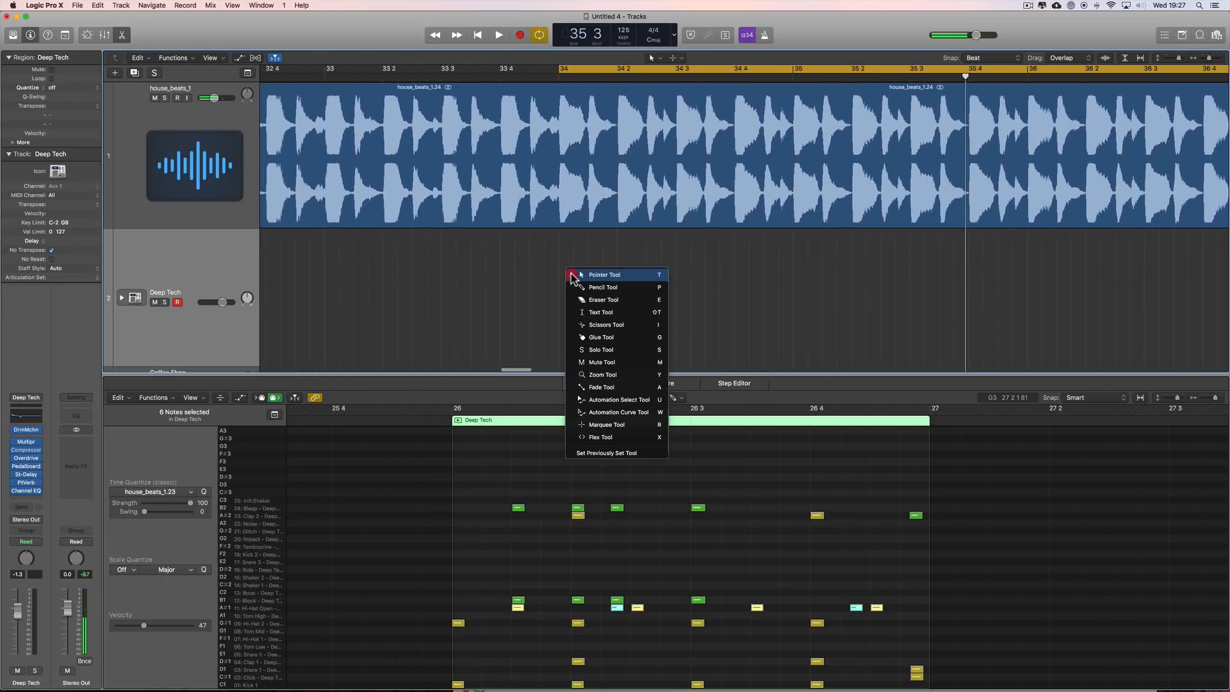
pyautogui.click(589, 325)
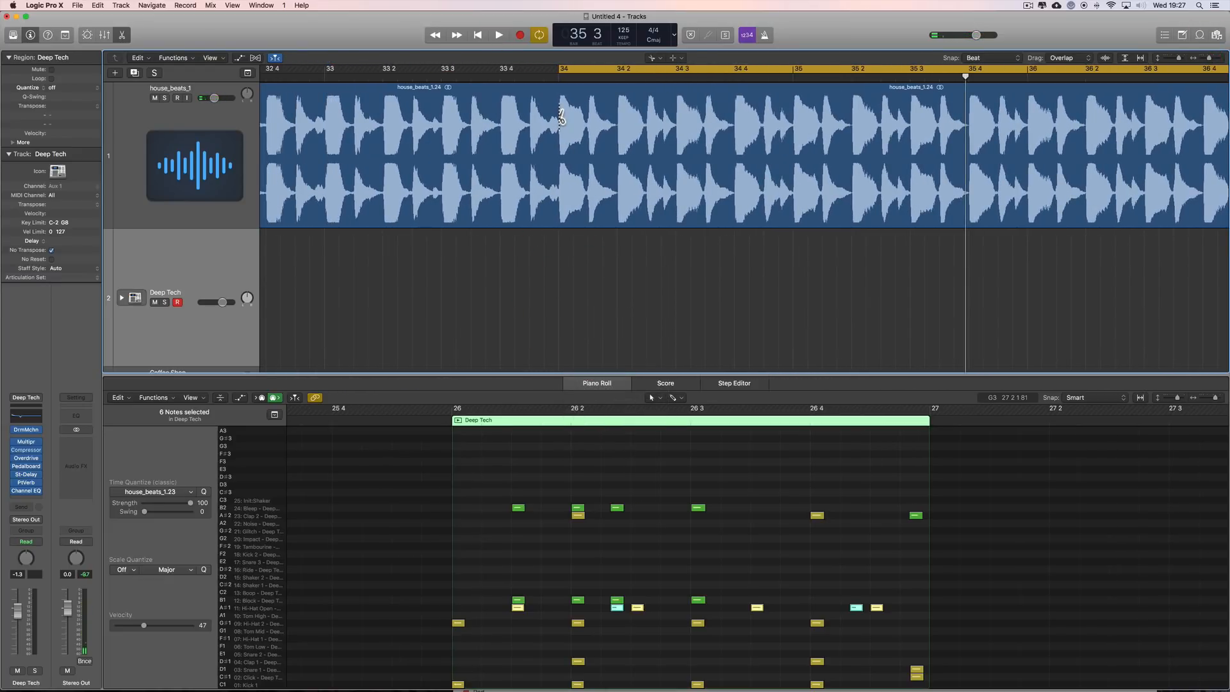
pyautogui.click(560, 117)
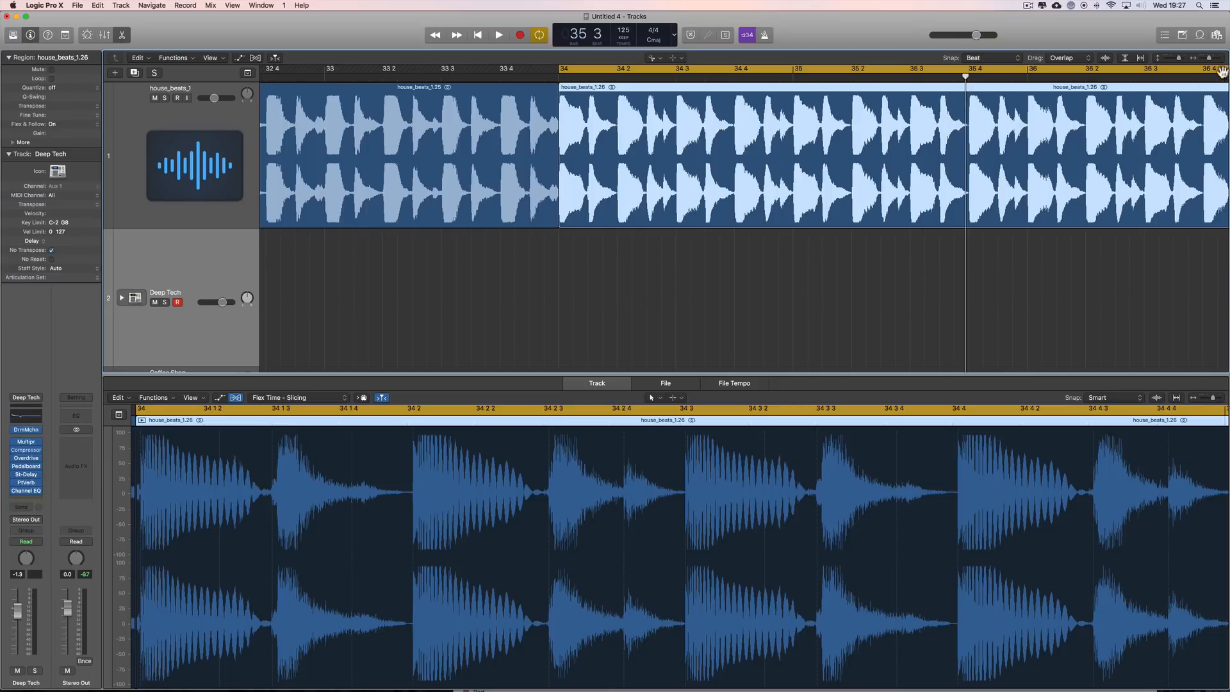
pyautogui.click(1200, 59)
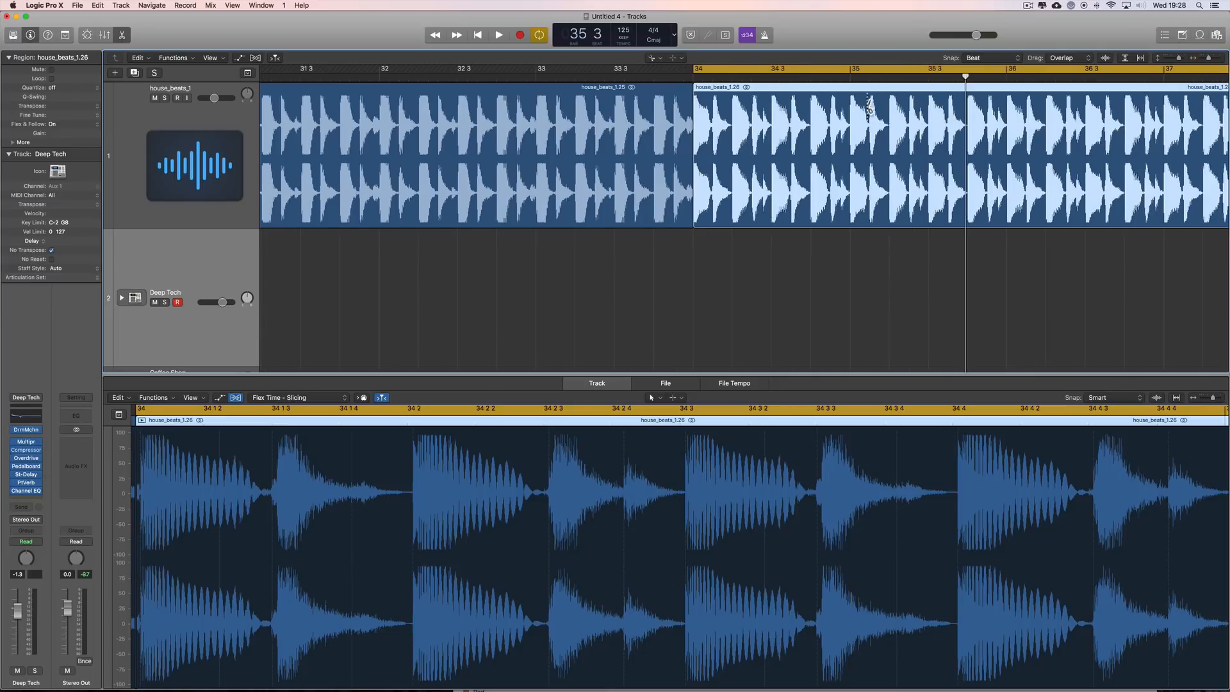
pyautogui.click(853, 96)
pyautogui.rightClick(885, 266)
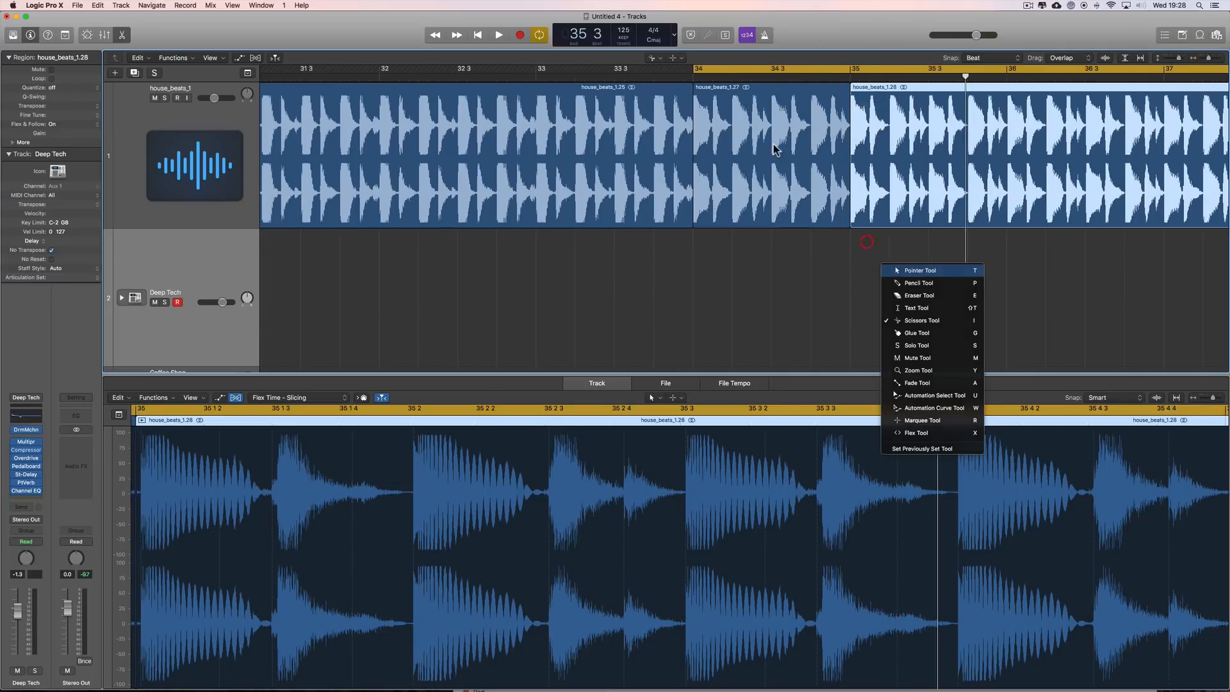
pyautogui.click(891, 268)
pyautogui.click(761, 125)
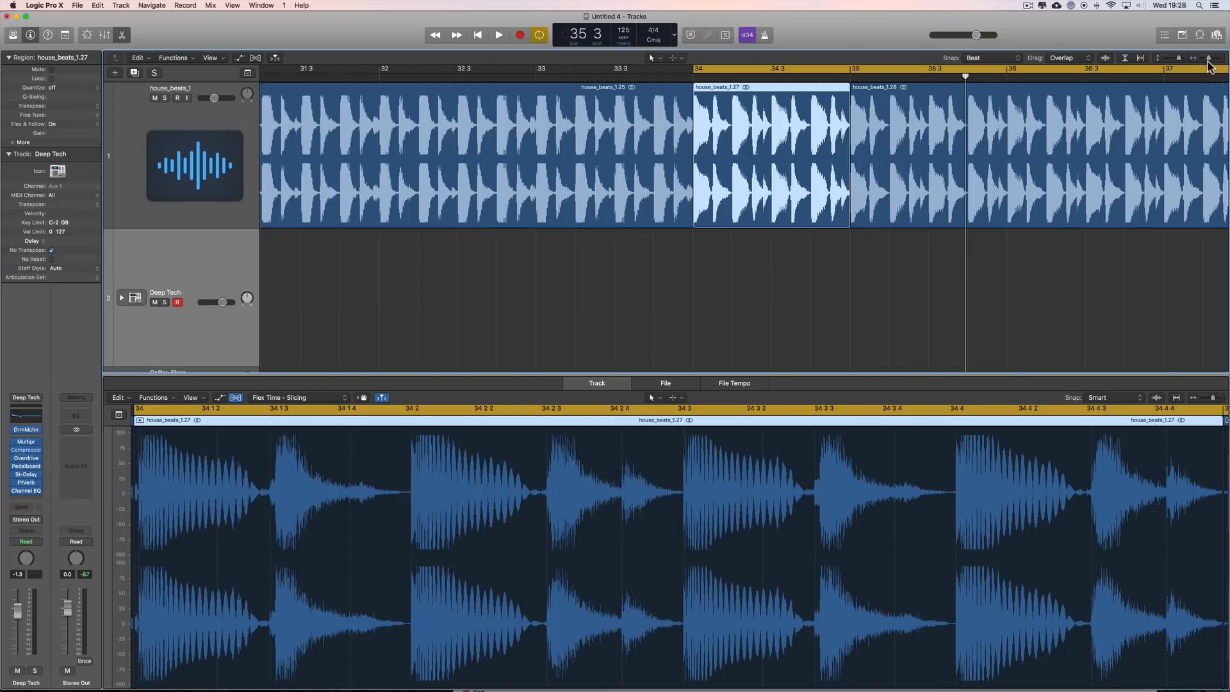
# Create an empty one-bar region at bar 34 on the Deep Tech track with the Pencil tool.
pyautogui.hscroll(10, 1147, 109)
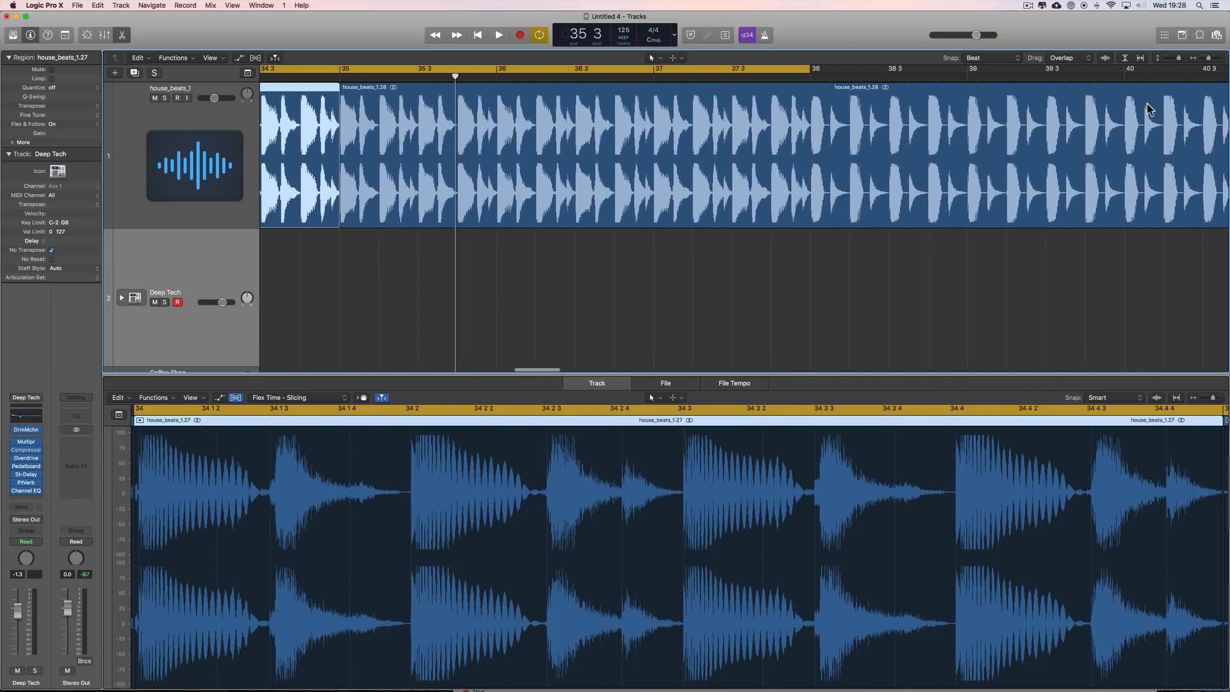
pyautogui.click(1206, 59)
pyautogui.click(1206, 58)
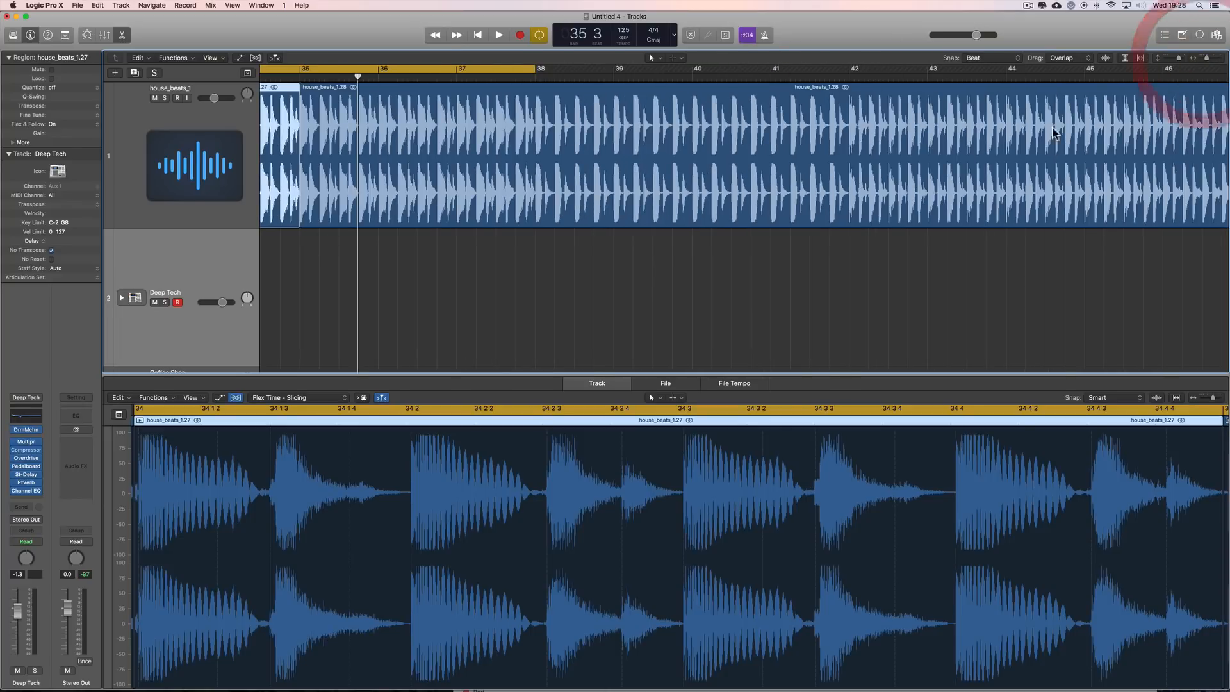
pyautogui.hscroll(-10, 1054, 132)
pyautogui.hscroll(-1, 609, 203)
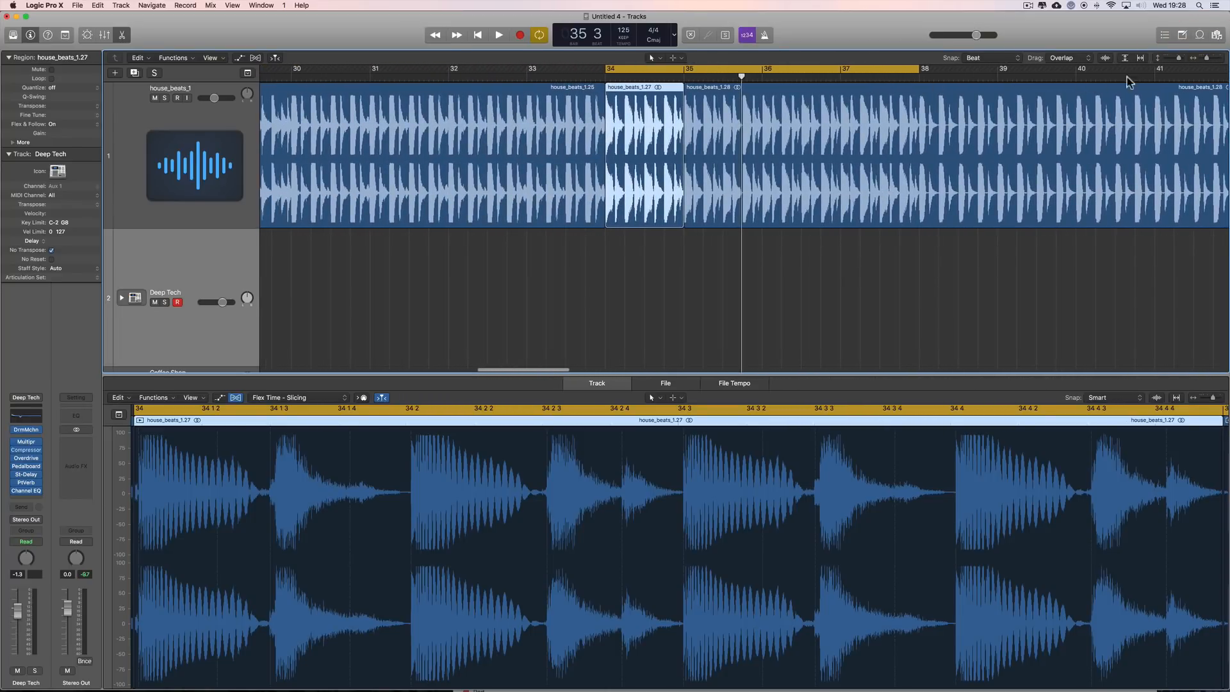
pyautogui.moveTo(1208, 57); pyautogui.dragTo(1211, 58)
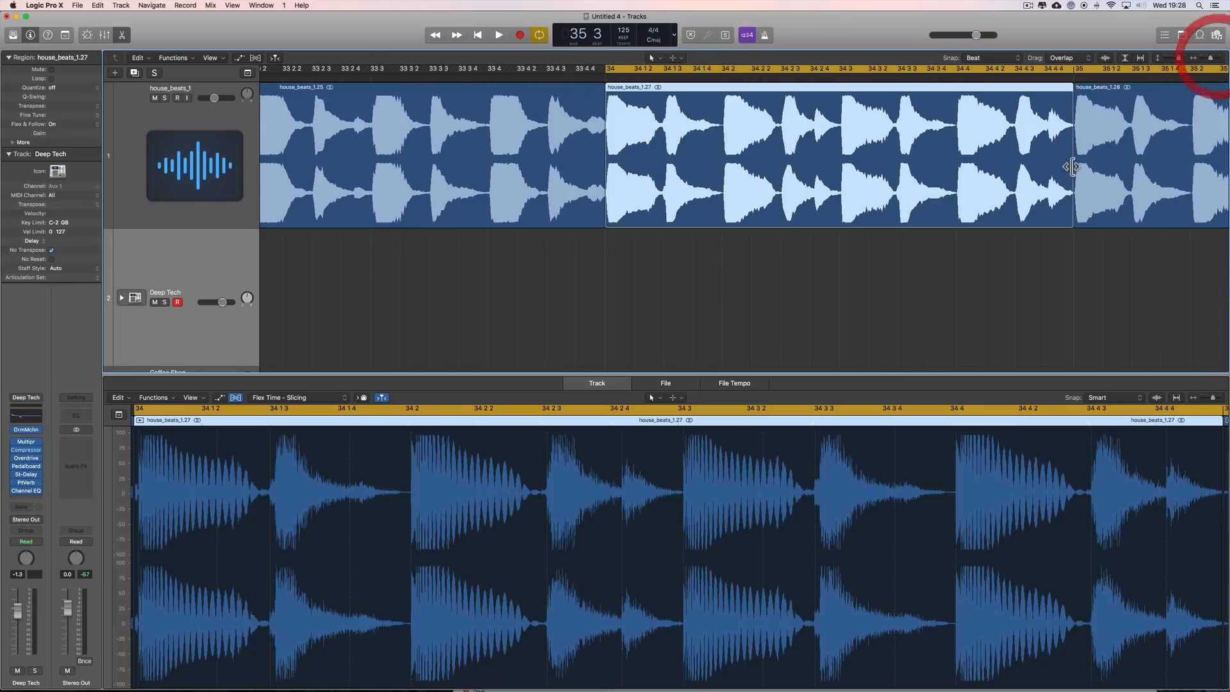
pyautogui.hscroll(5, 767, 229)
pyautogui.hscroll(-2, 628, 269)
pyautogui.rightClick(492, 306)
pyautogui.click(506, 310)
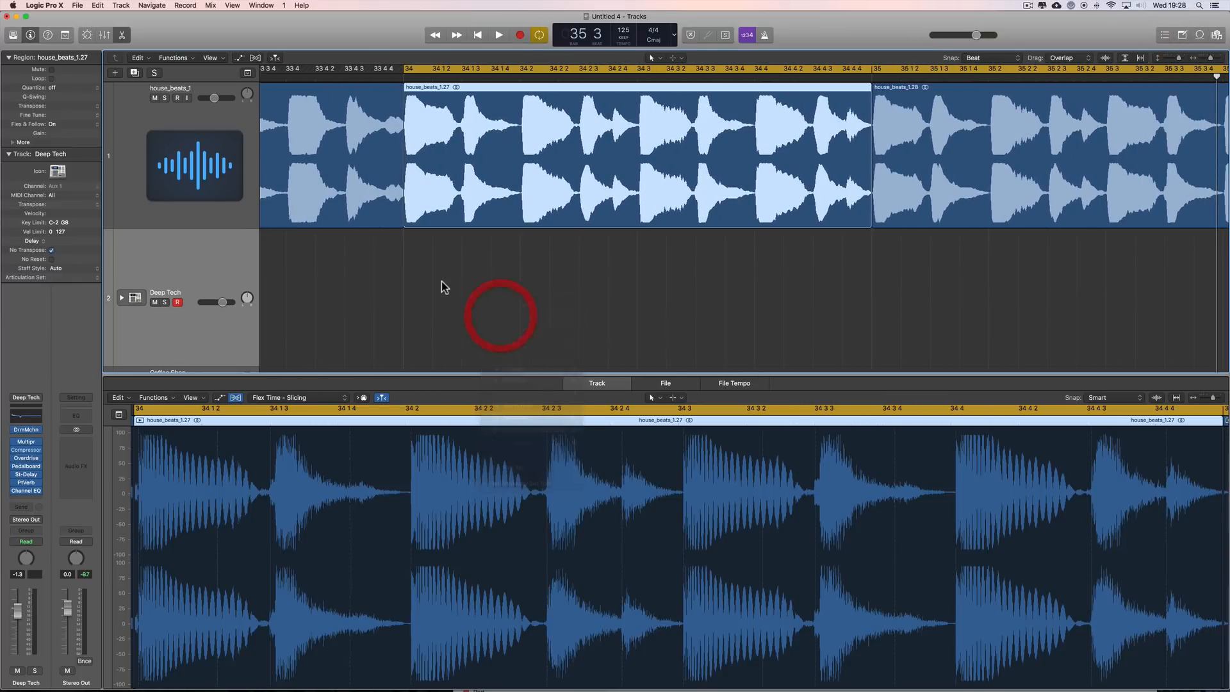
pyautogui.click(430, 278)
pyautogui.rightClick(922, 273)
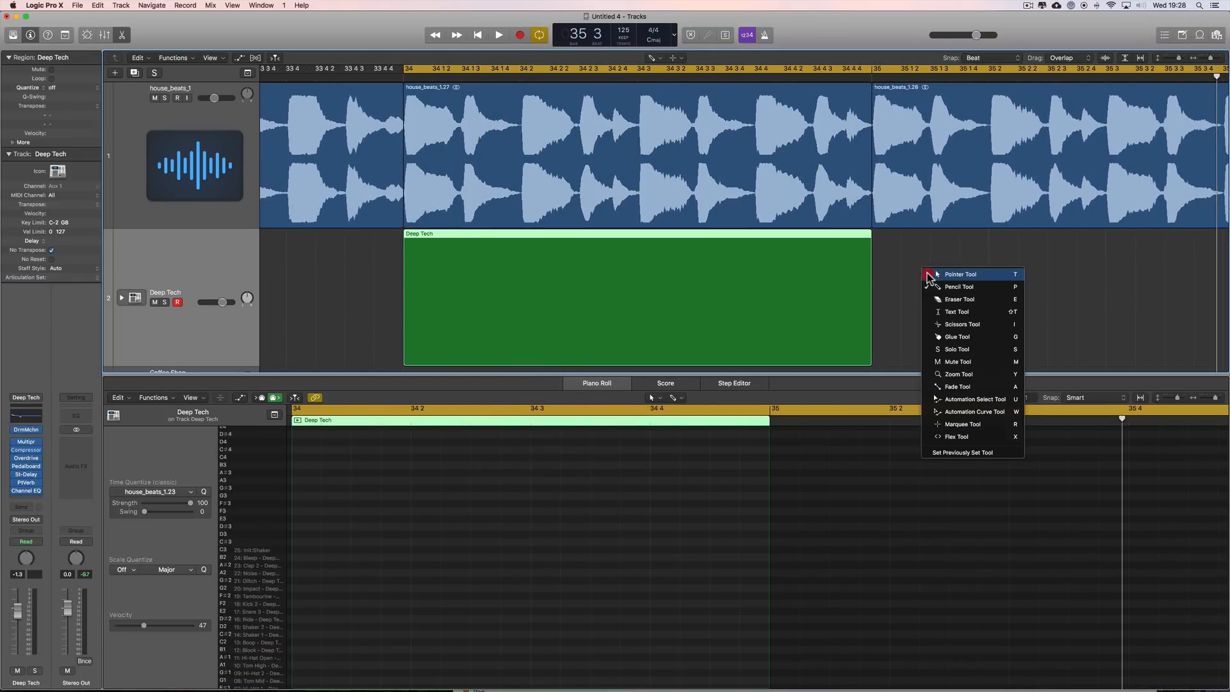
# Switch back to the Pointer Tool, raise the house_beats_1 track's volume slightly and play the loop from bar 34.
pyautogui.click(735, 282)
pyautogui.click(224, 103)
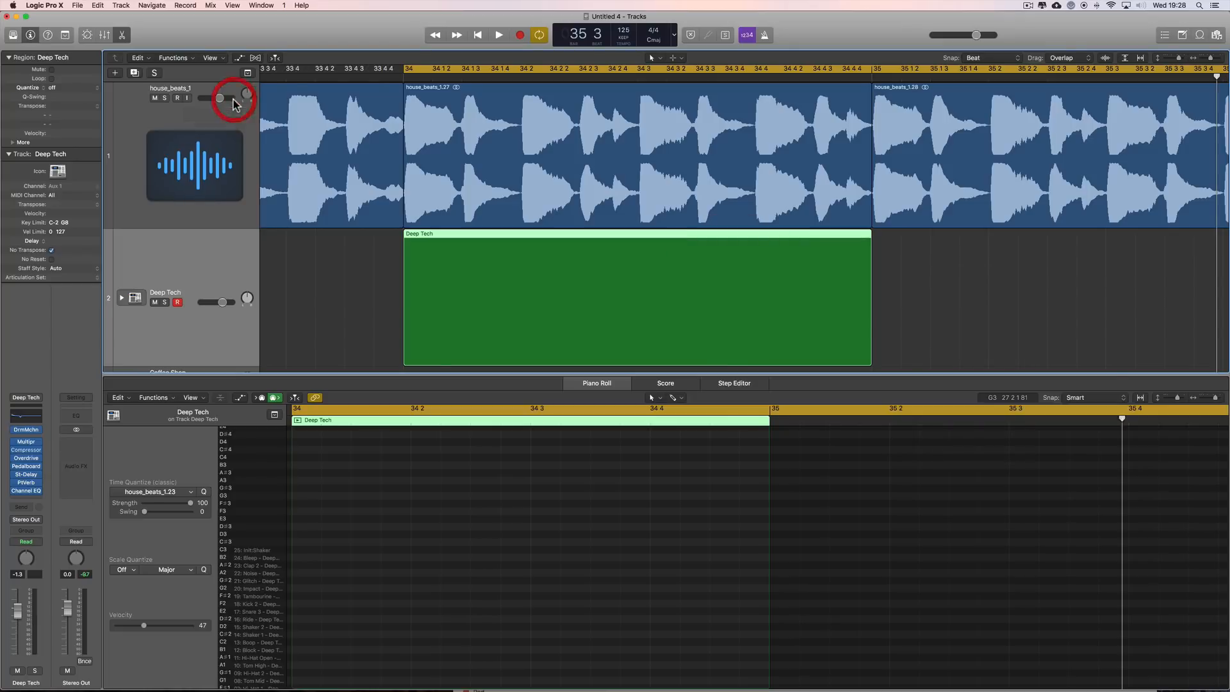
pyautogui.press('space')
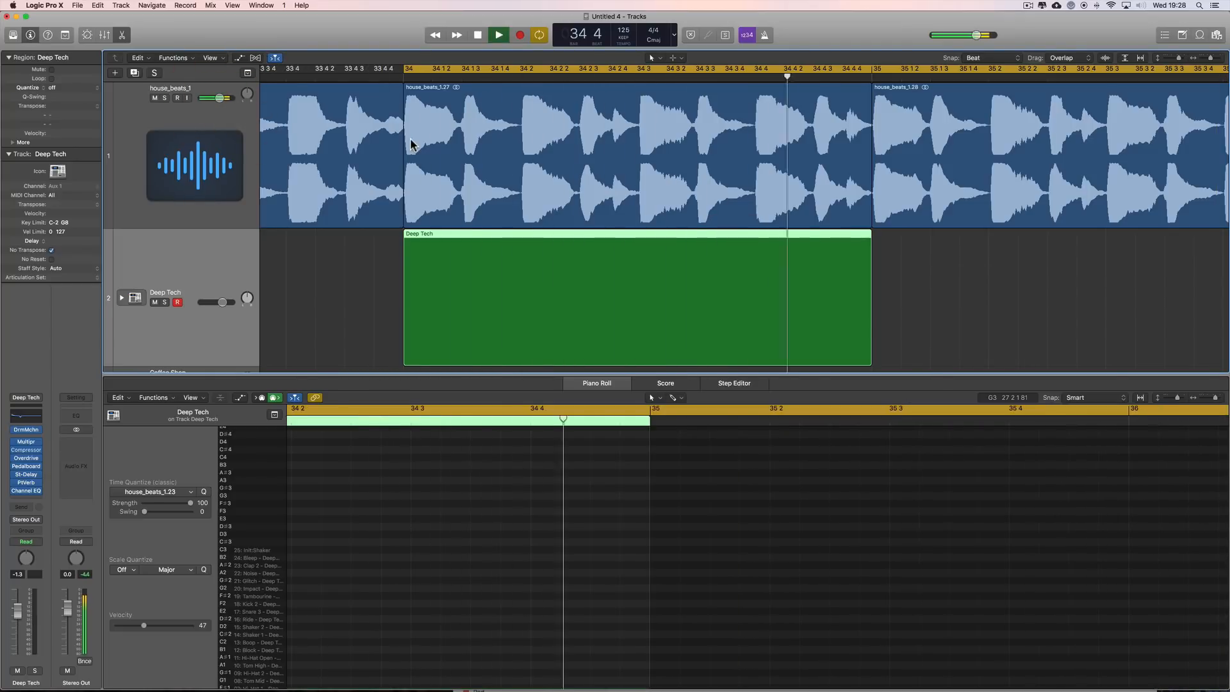
pyautogui.press('space')
# Set the cycle range to the one-bar Deep Tech region at bar 34.
pyautogui.click(514, 314)
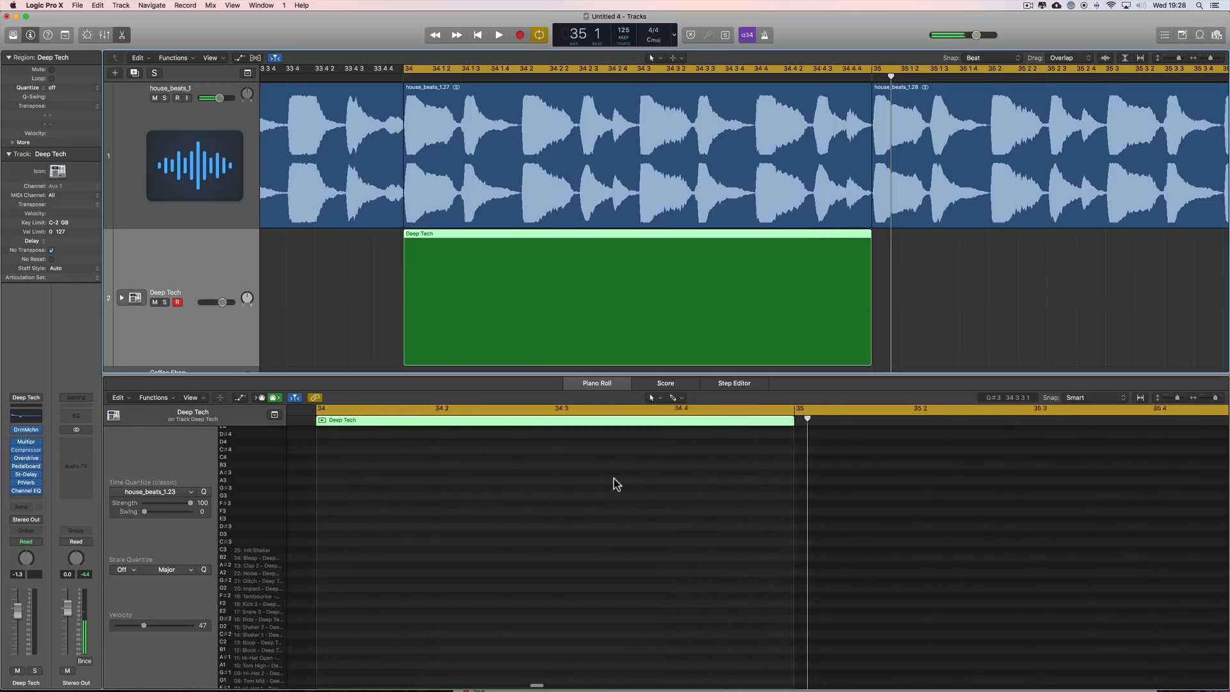
pyautogui.click(575, 309)
pyautogui.press('super+u')
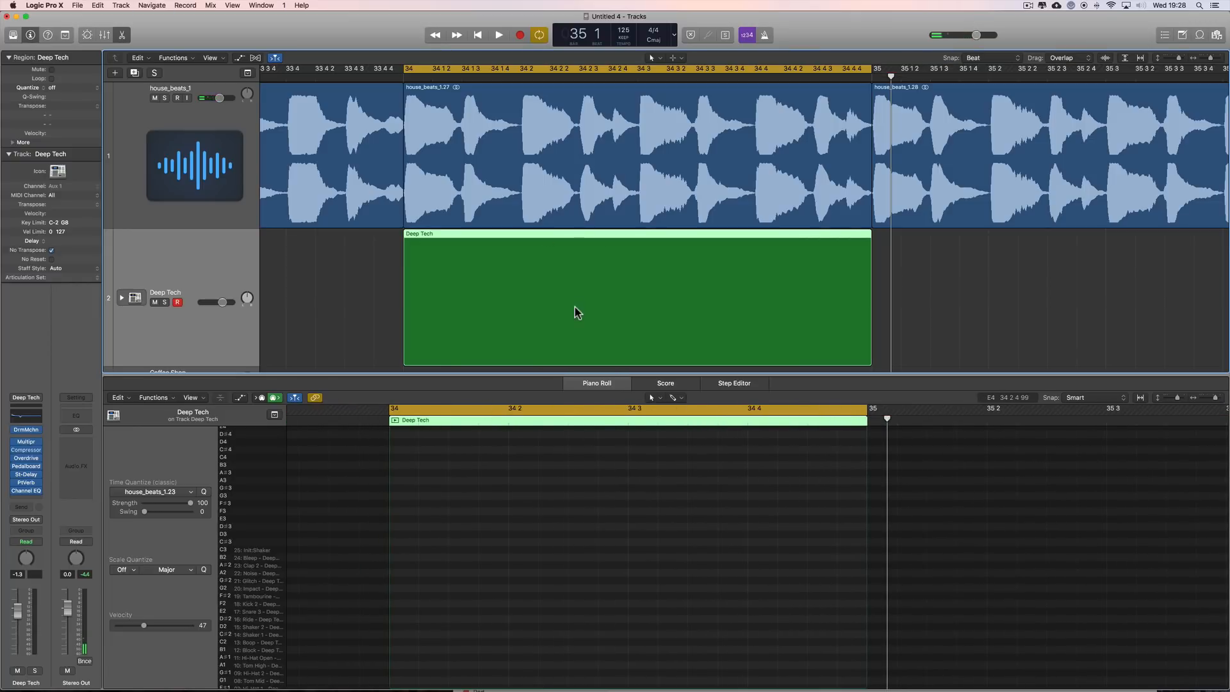
# Draw Kick 1 notes on all four beats of bar 34 in the Deep Tech region with the Pencil Tool.
pyautogui.scroll(-3, 472, 609)
pyautogui.press('t')
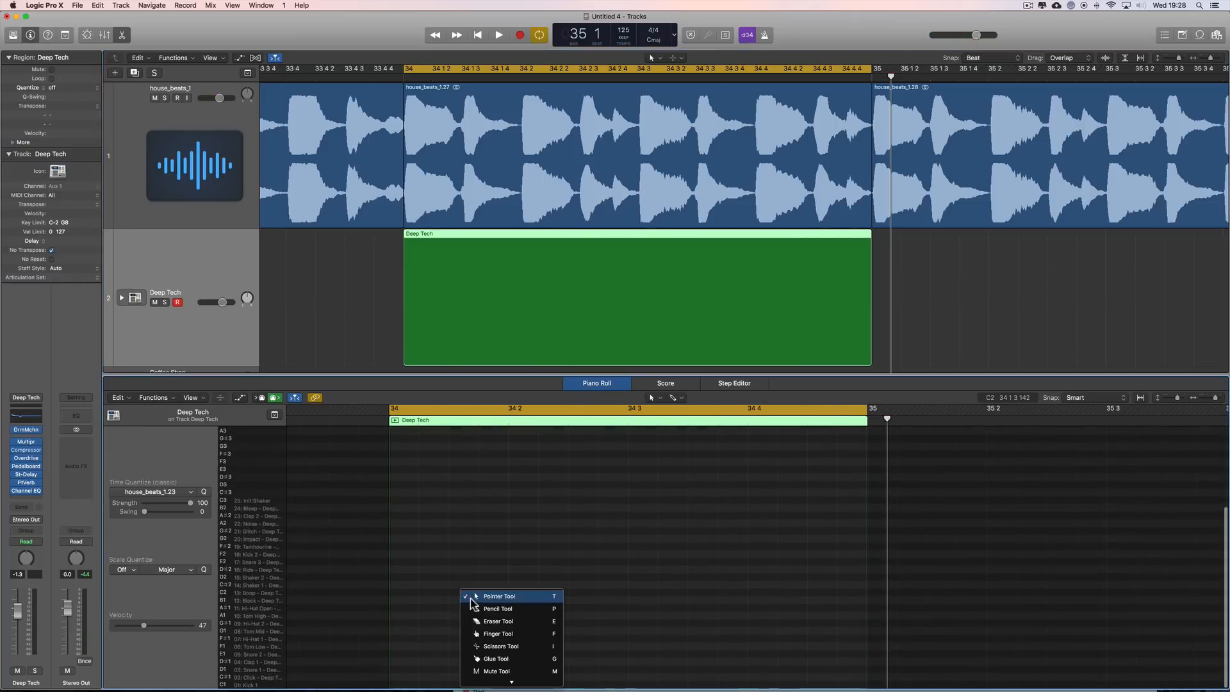
pyautogui.click(474, 607)
pyautogui.click(395, 684)
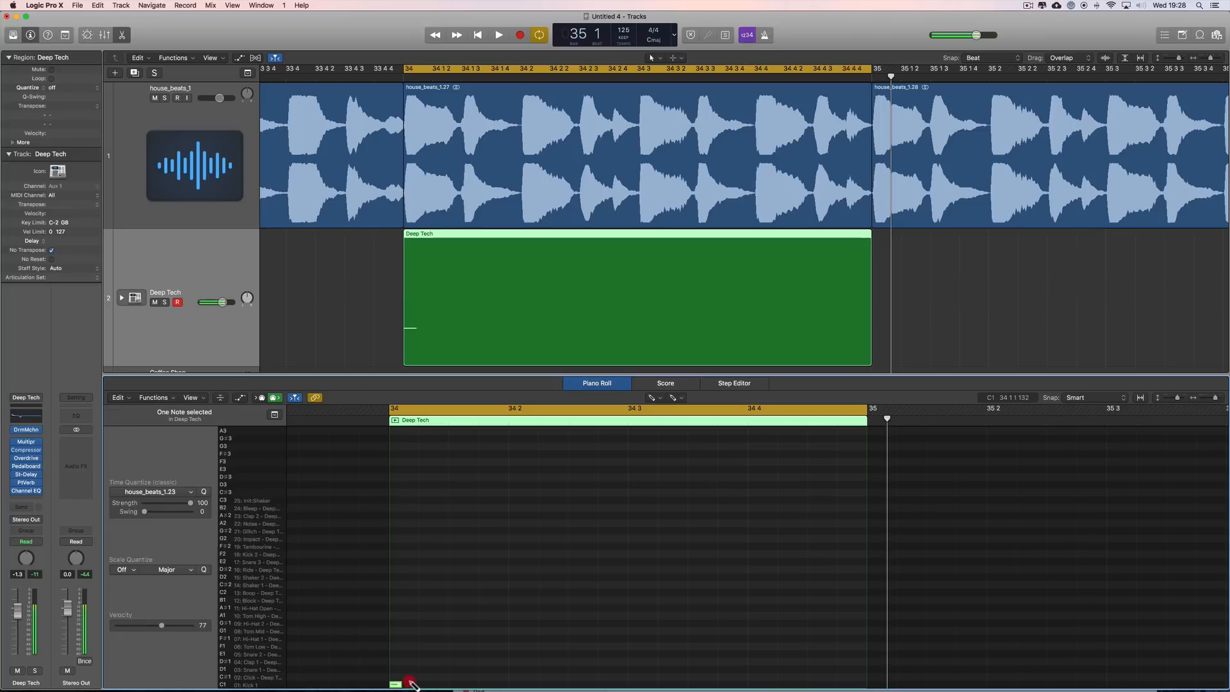
pyautogui.click(515, 684)
pyautogui.click(634, 684)
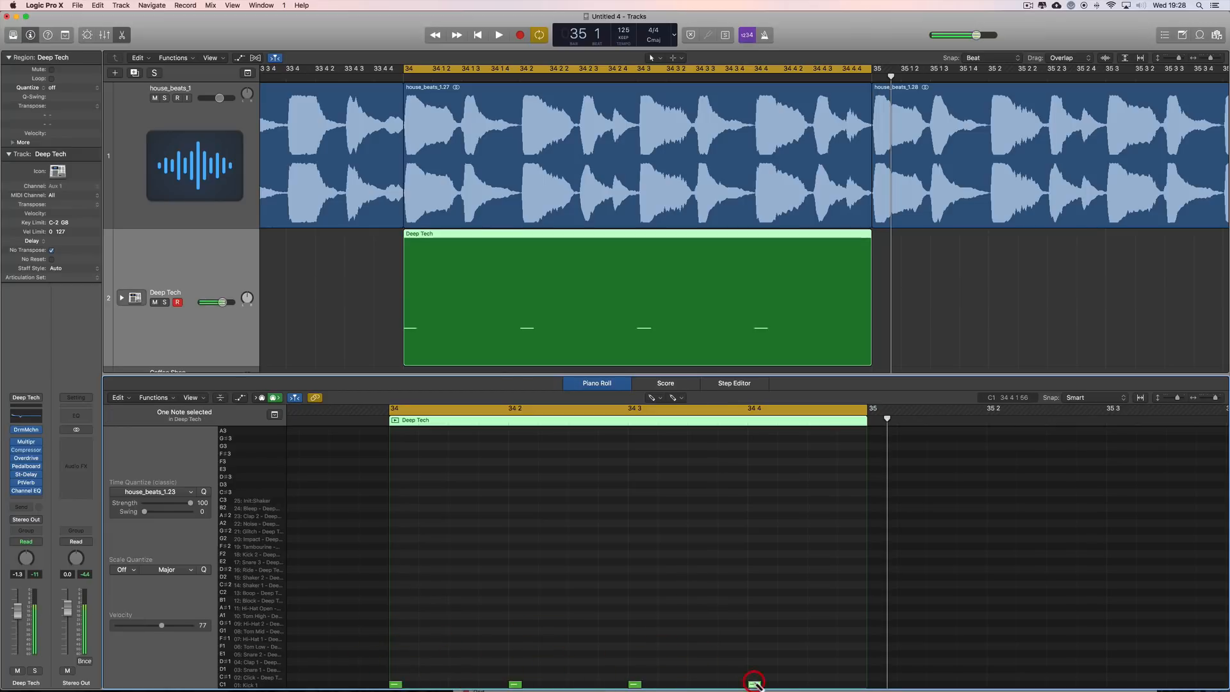
# Set the velocity of all Kick 1 notes to 94 and balance the house_beats_1 volume at -5.7 dB during playback.
pyautogui.click(250, 685)
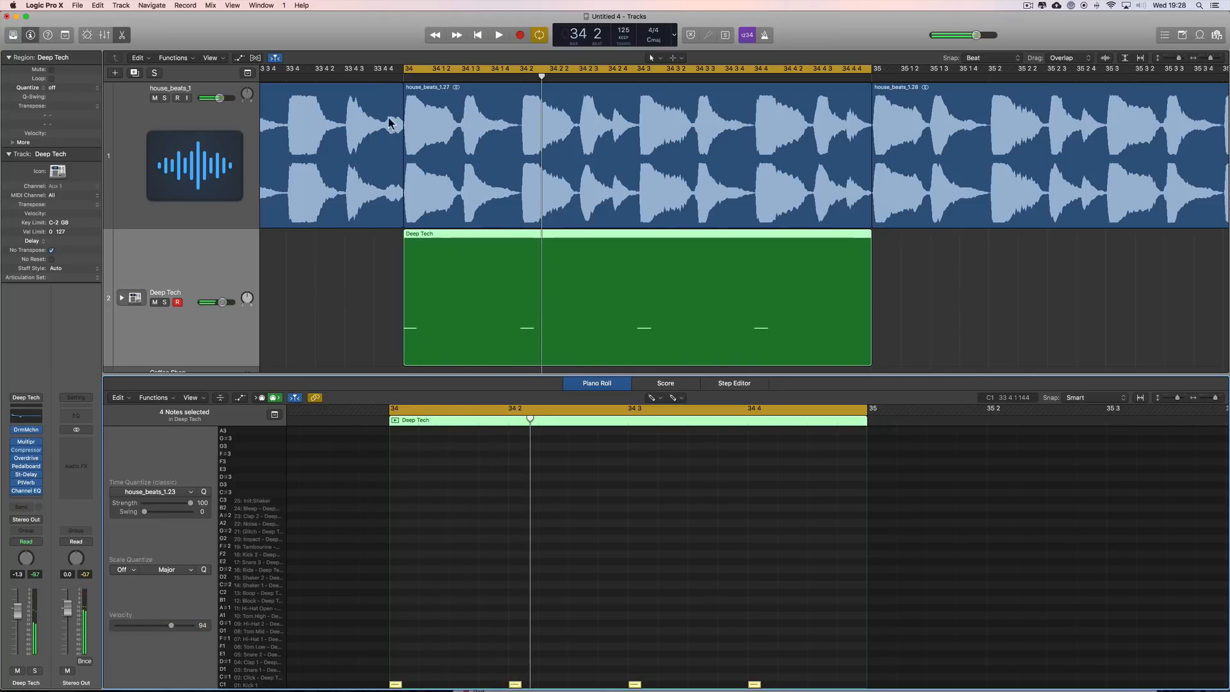
pyautogui.moveTo(219, 98)
pyautogui.mouseDown()
pyautogui.moveTo(209, 99)
pyautogui.moveTo(224, 99)
pyautogui.mouseUp()
pyautogui.press('space')
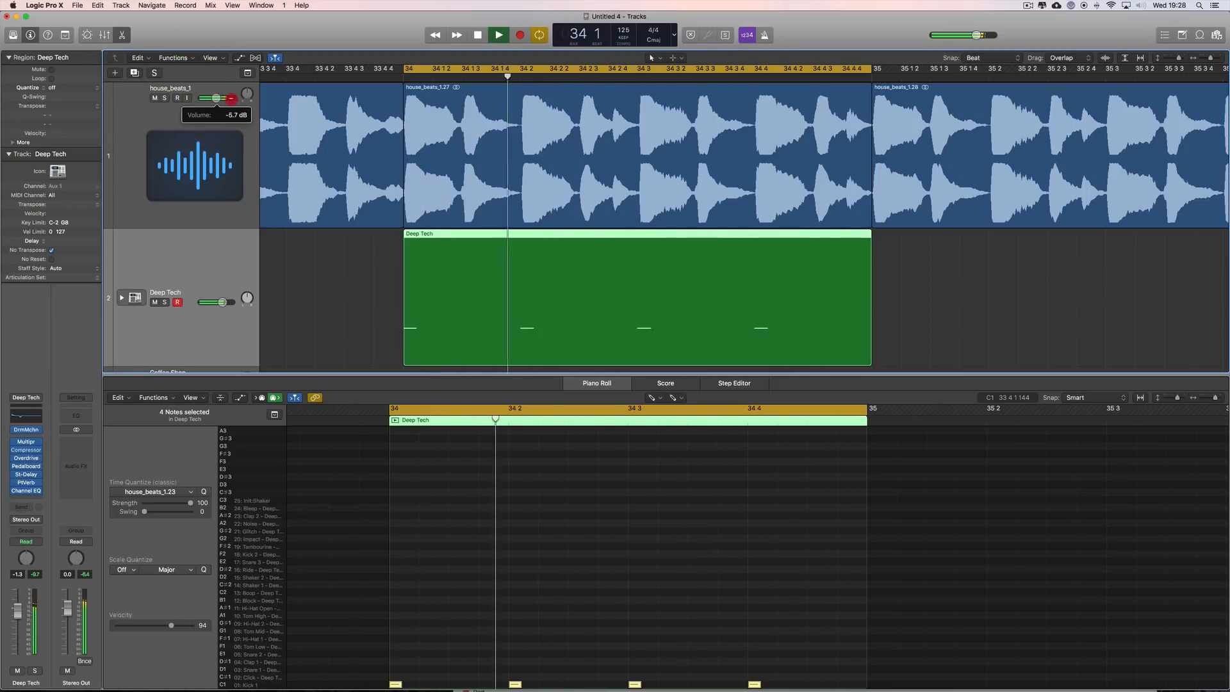
pyautogui.press('space')
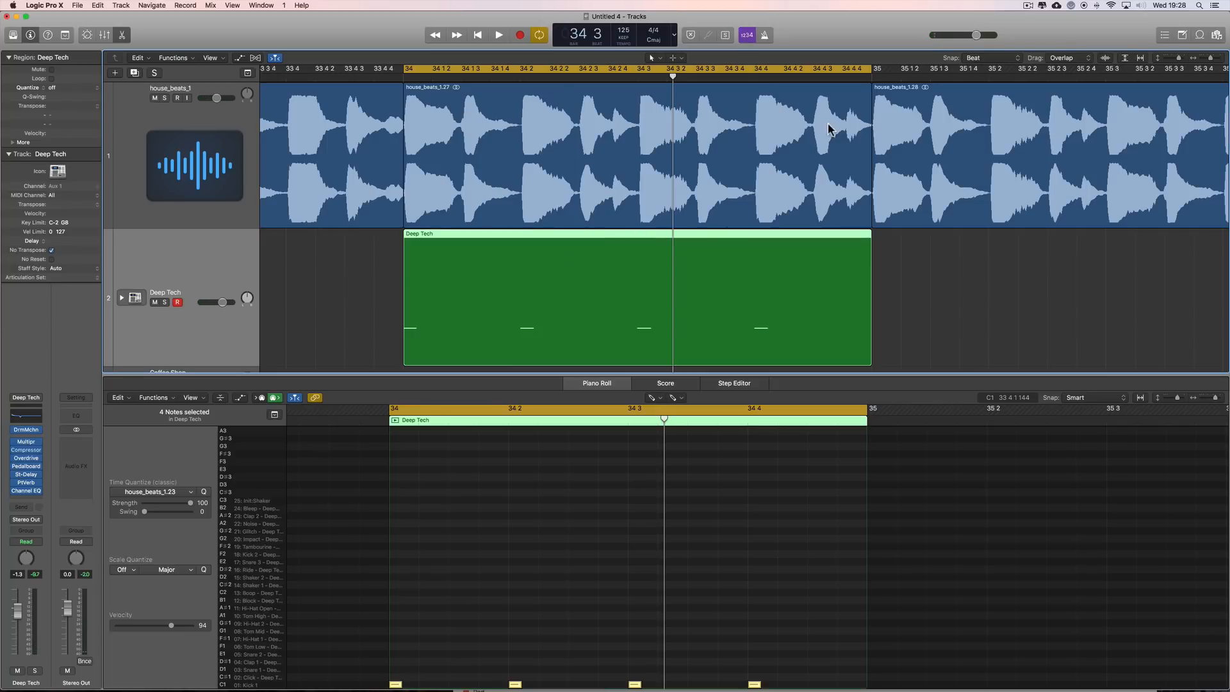
pyautogui.press('space')
pyautogui.press('space')
# Draw open Hi-Hat notes on A#1 at the offbeat of every beat in bar 34.
pyautogui.click(486, 555)
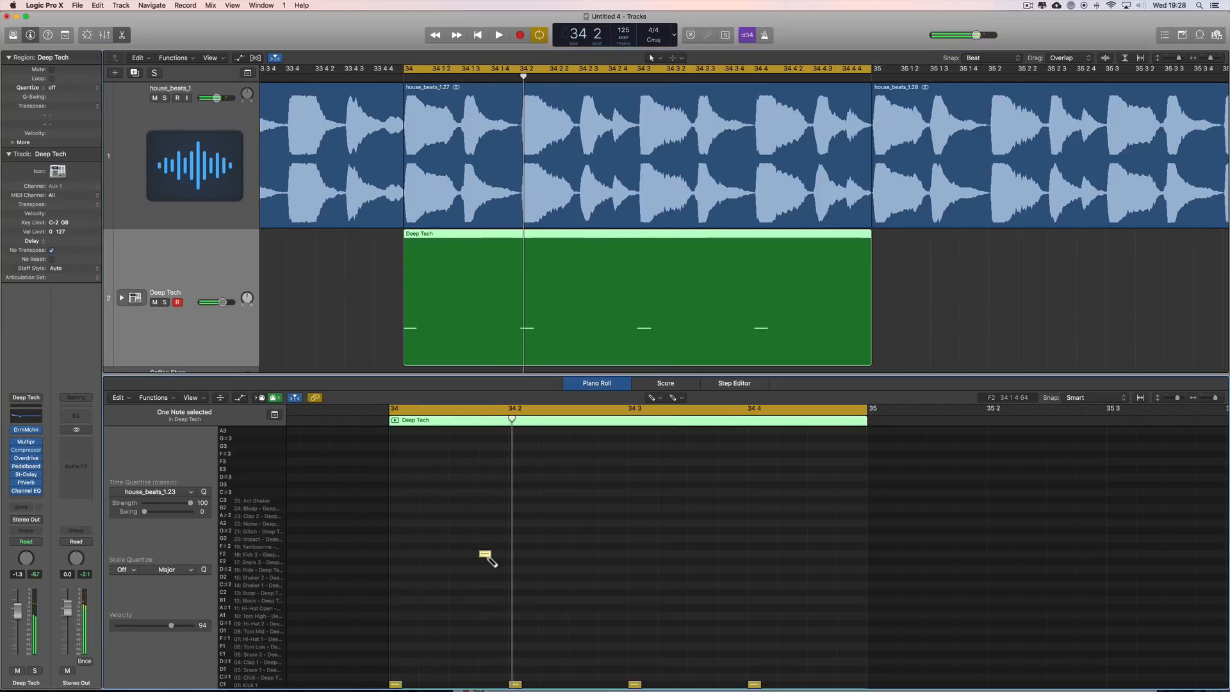
pyautogui.moveTo(487, 556); pyautogui.dragTo(455, 609)
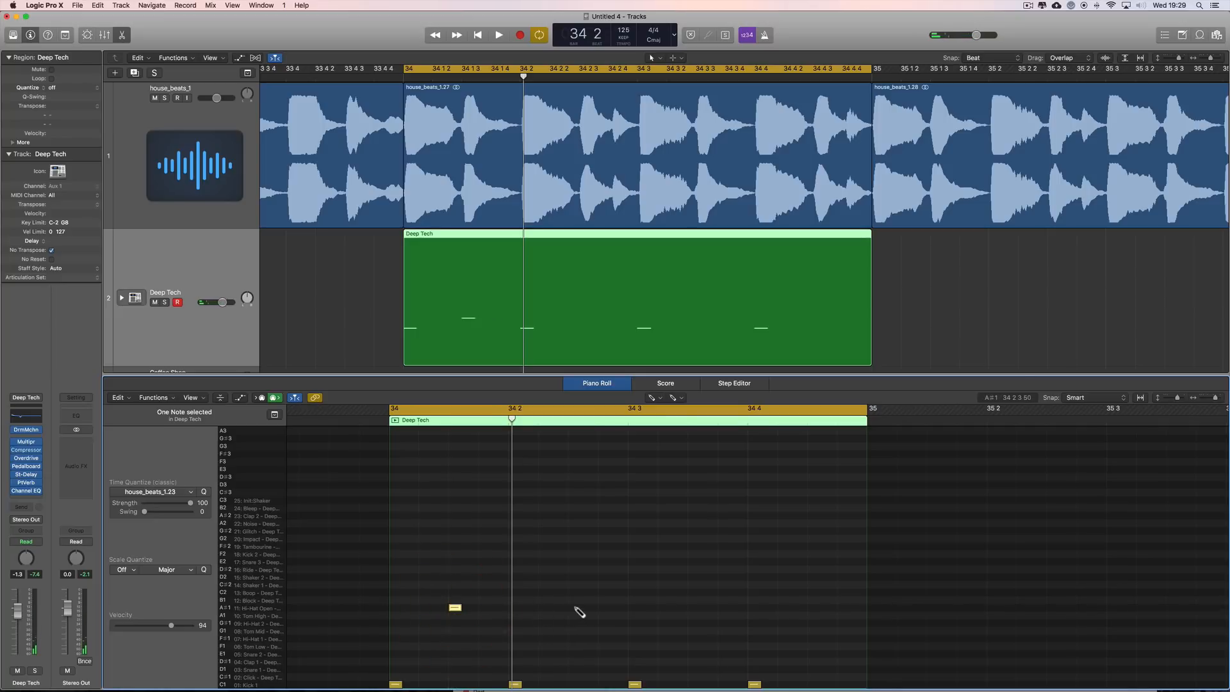
pyautogui.click(576, 608)
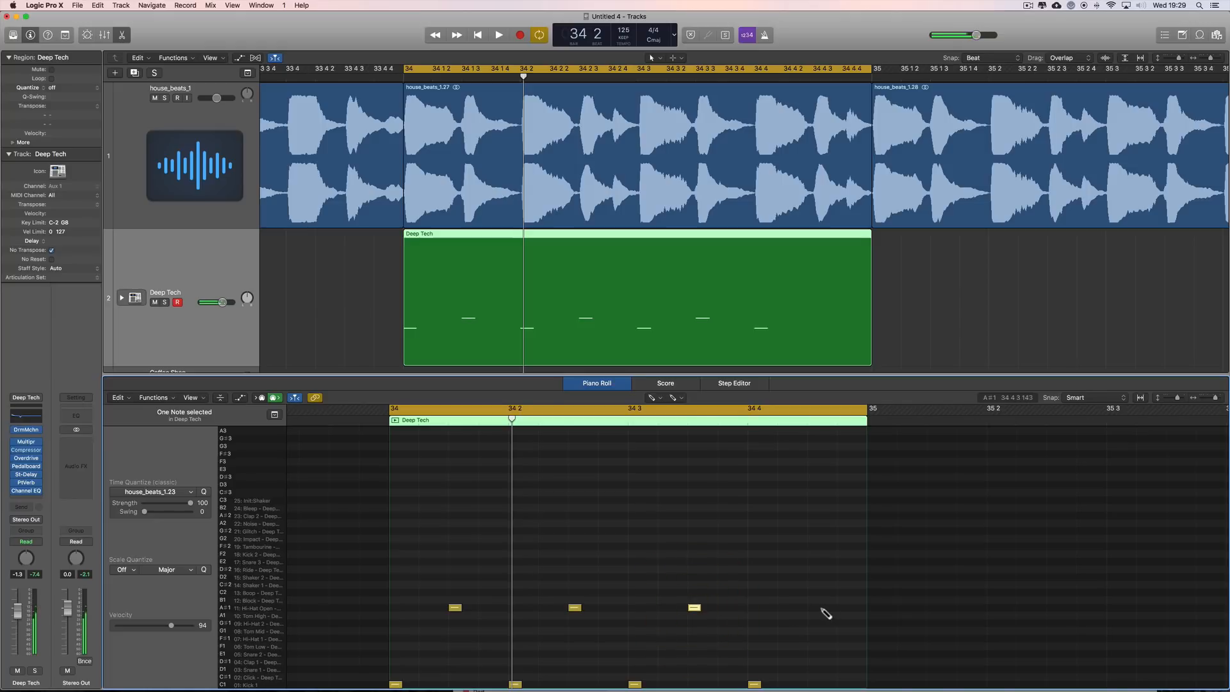
# Solo the house_beats_1 track, listen to bar 34 of the loop, and turn the solo off again.
pyautogui.click(165, 97)
pyautogui.press('space')
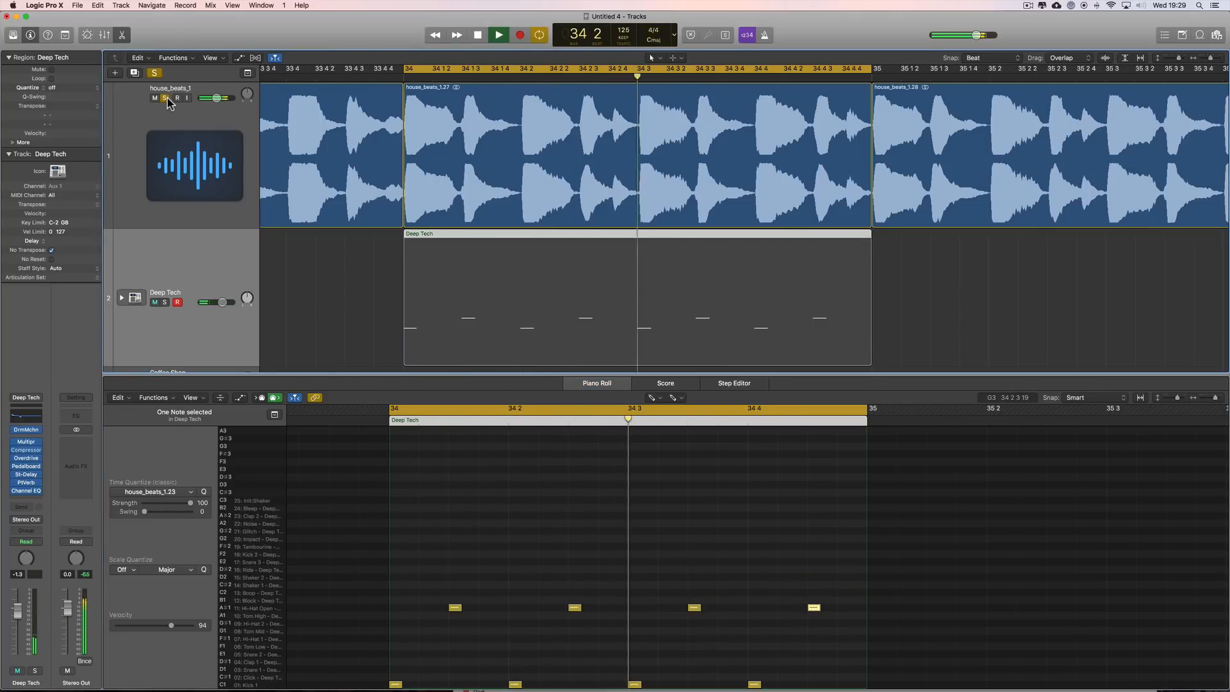
pyautogui.click(165, 98)
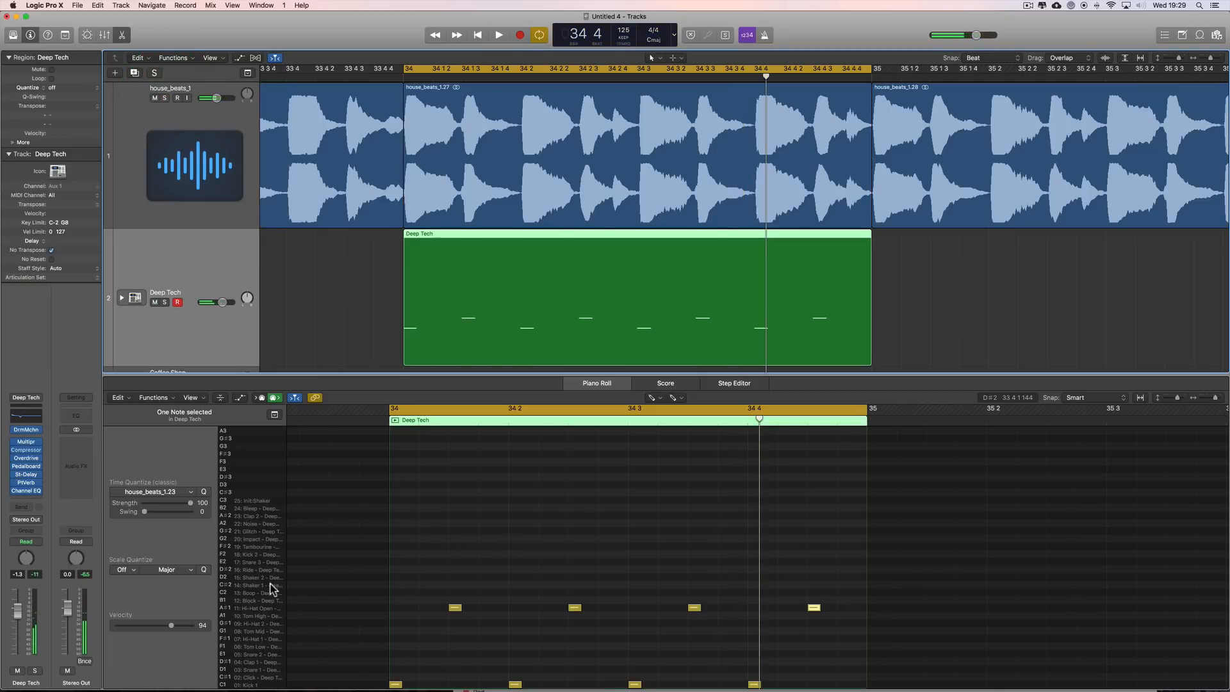
# Draw Shaker 1 notes on C#2 at all four offbeats of bar 34 and play the pattern against the loop.
pyautogui.click(259, 581)
pyautogui.click(382, 596)
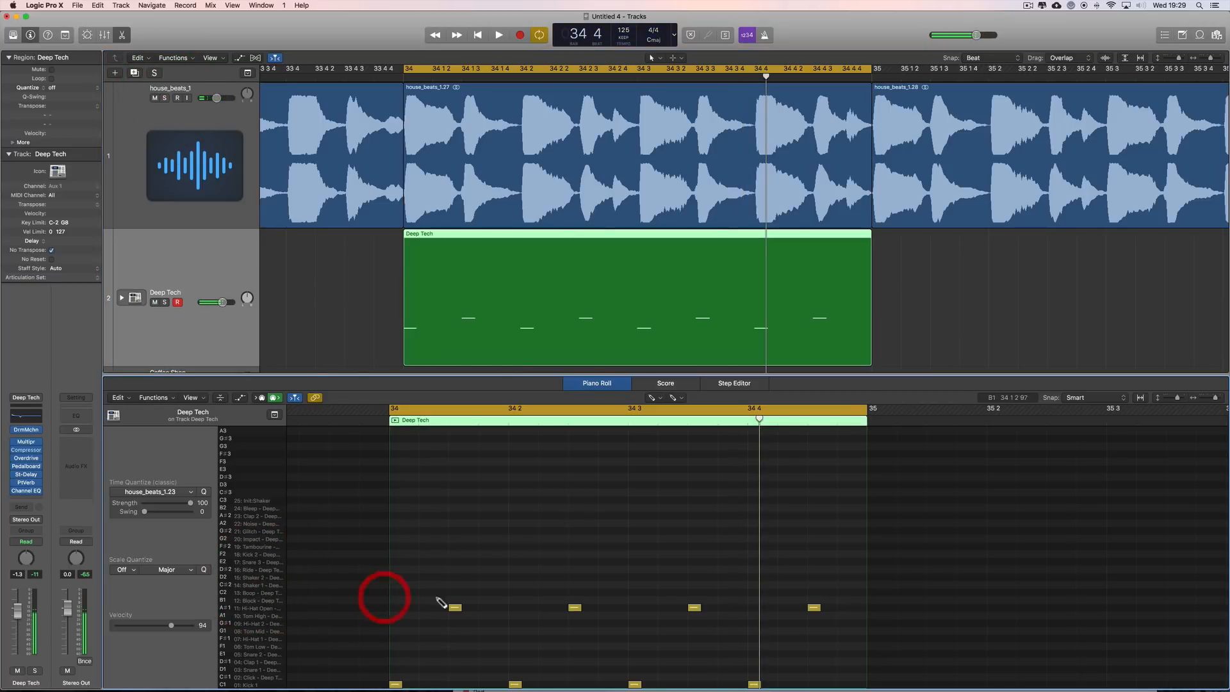
pyautogui.click(456, 578)
pyautogui.moveTo(455, 578); pyautogui.dragTo(454, 584)
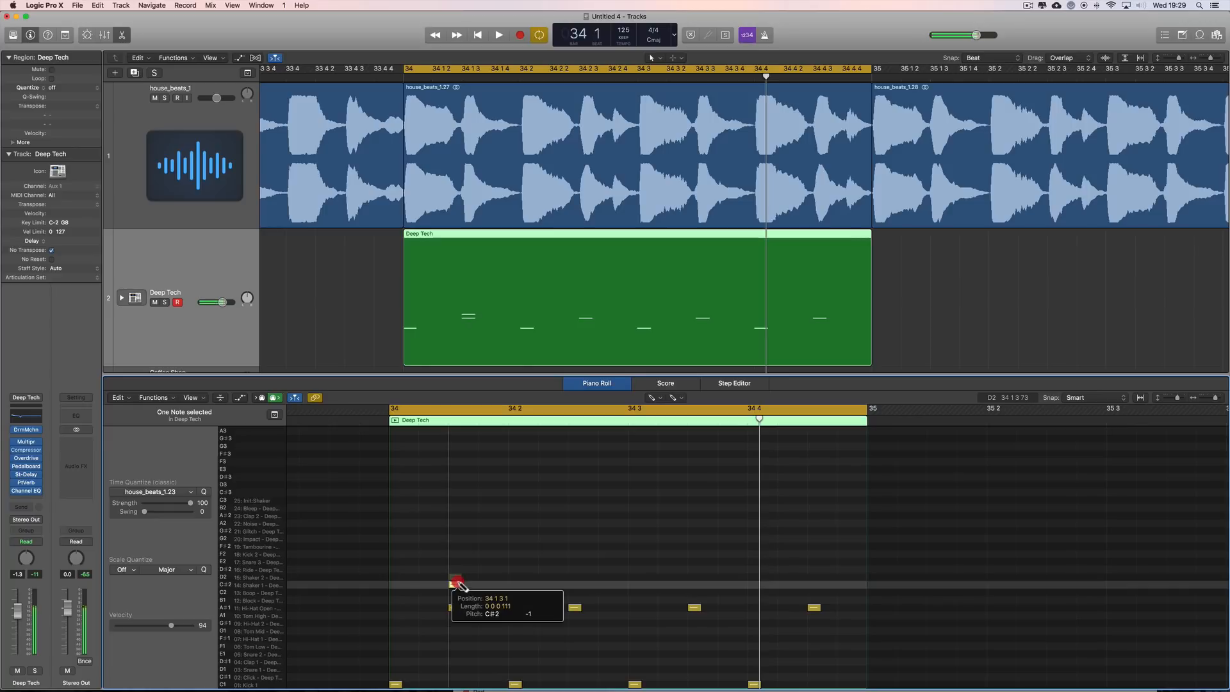
pyautogui.click(576, 585)
pyautogui.click(694, 584)
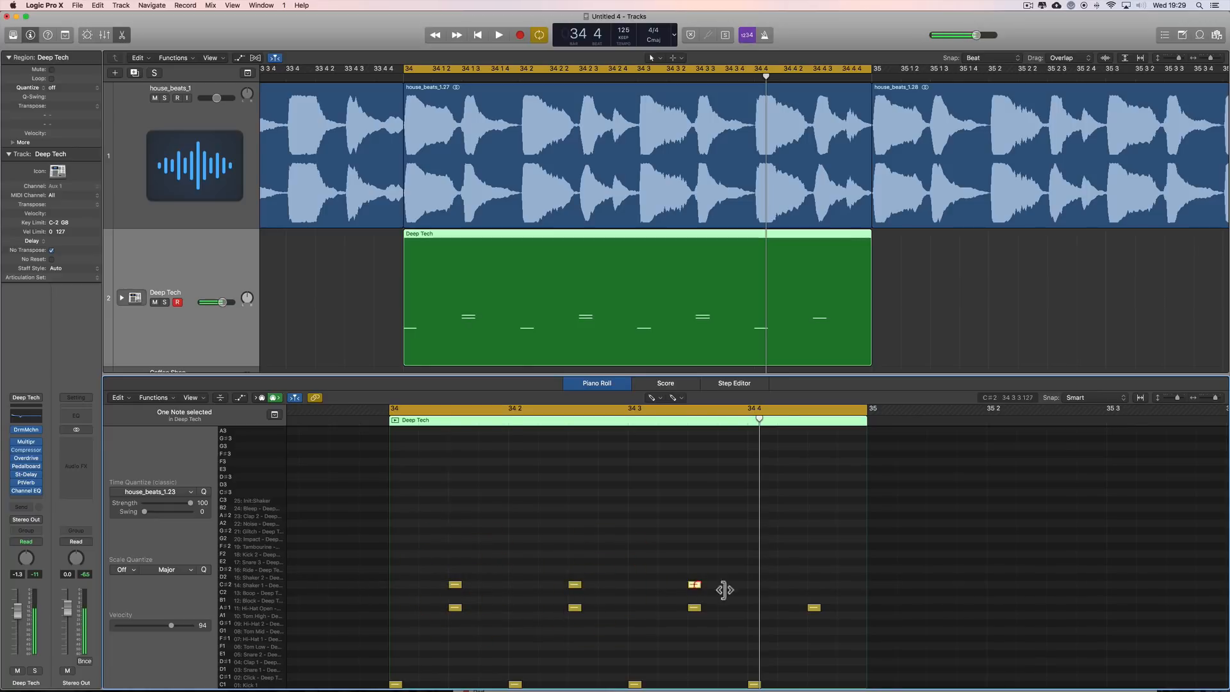
pyautogui.press('space')
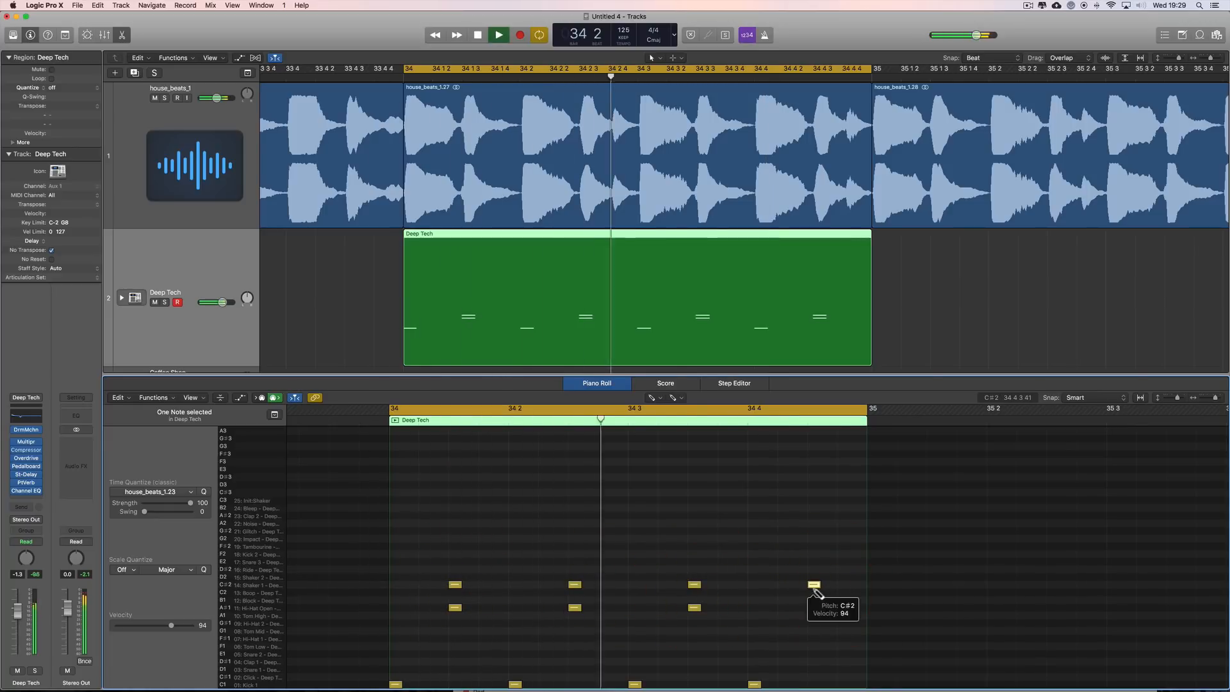
pyautogui.press('space')
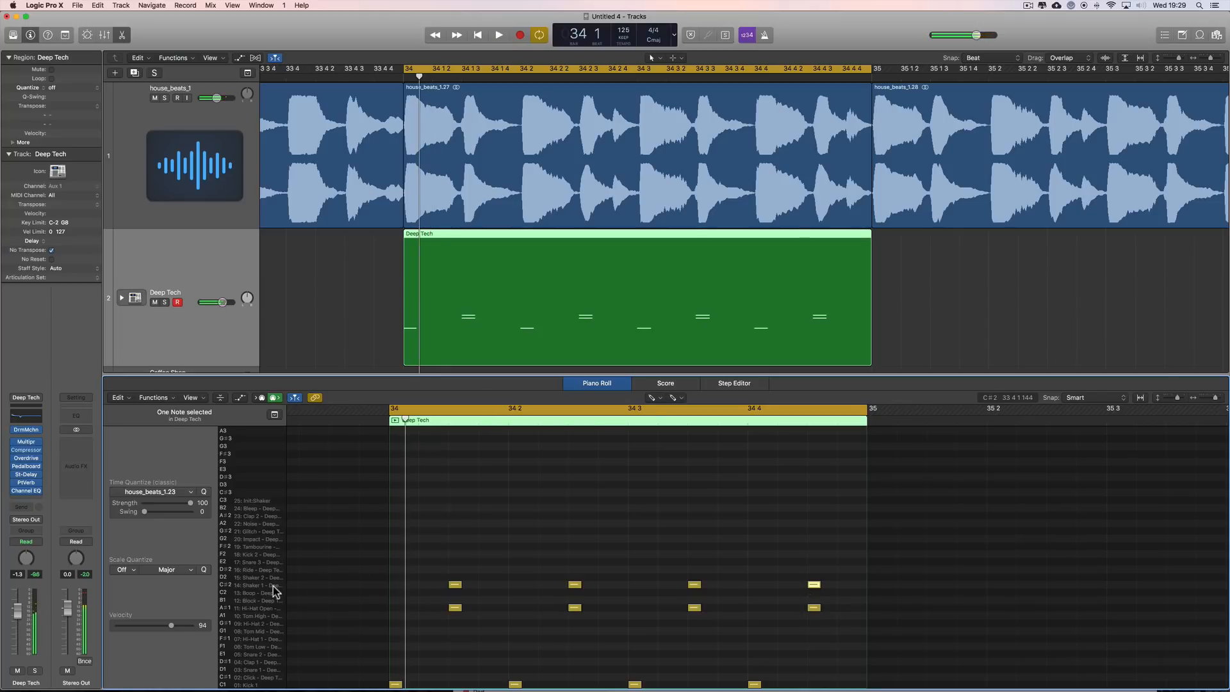
# Set the velocity of all four Shaker 1 notes to 113 and play the pattern.
pyautogui.click(269, 586)
pyautogui.moveTo(172, 626); pyautogui.dragTo(184, 628)
pyautogui.press('space')
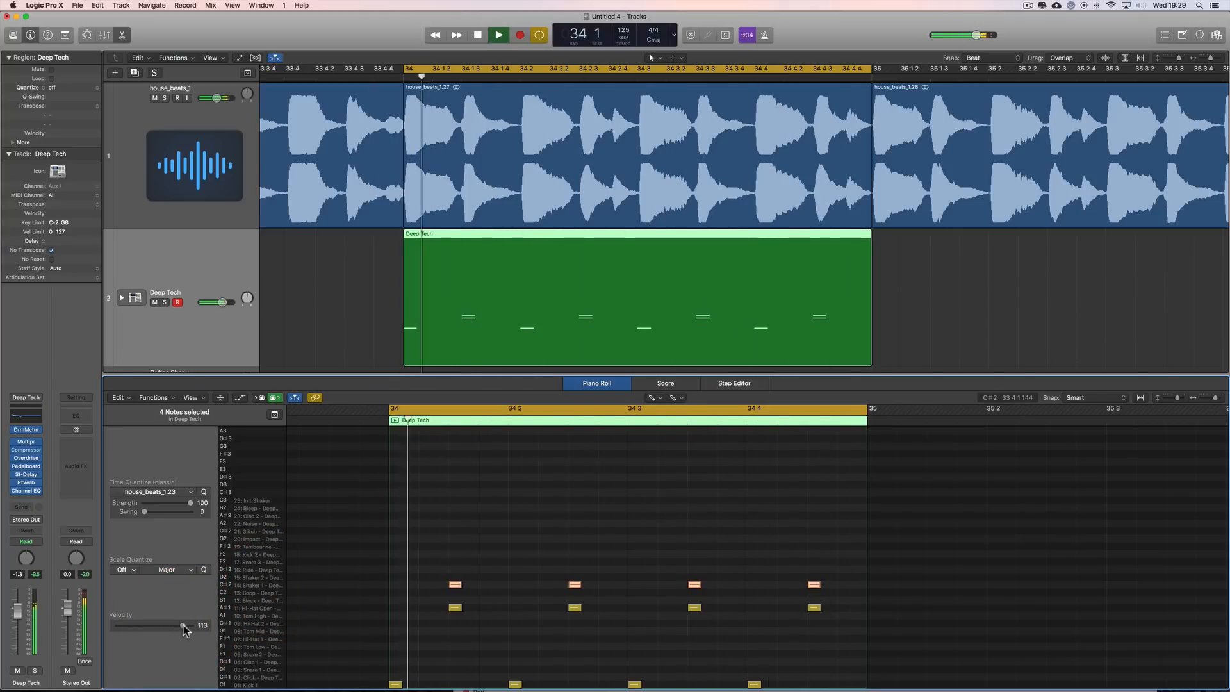
pyautogui.press('space')
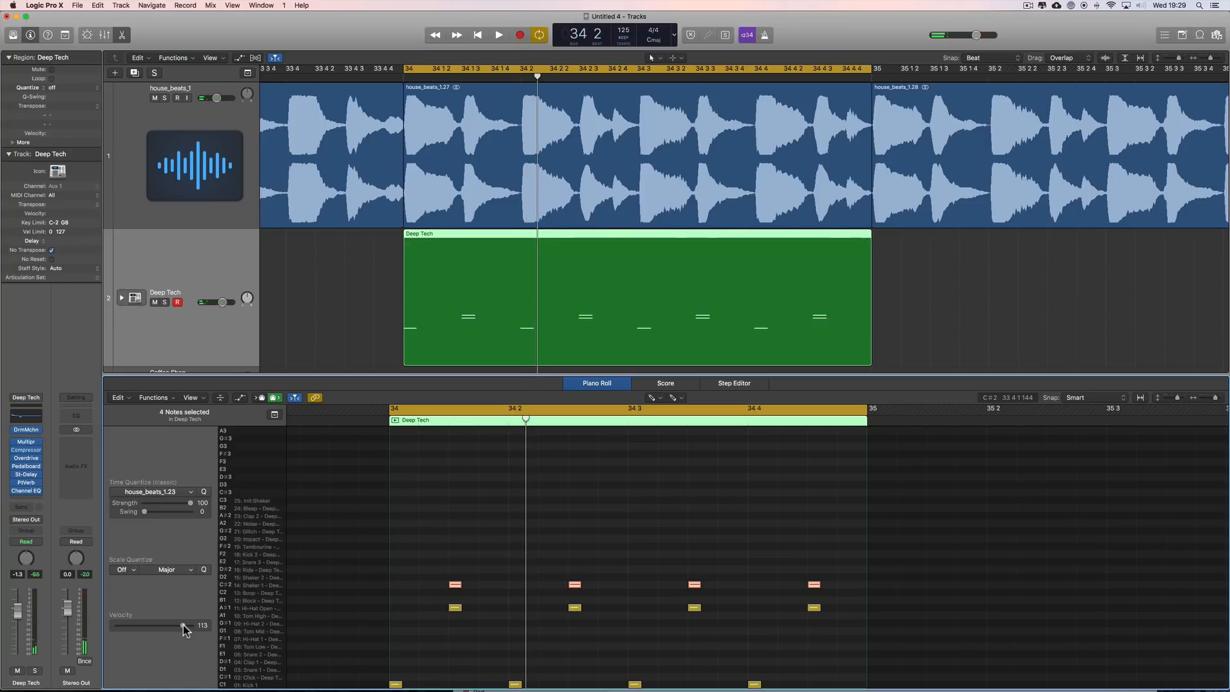
pyautogui.press('space')
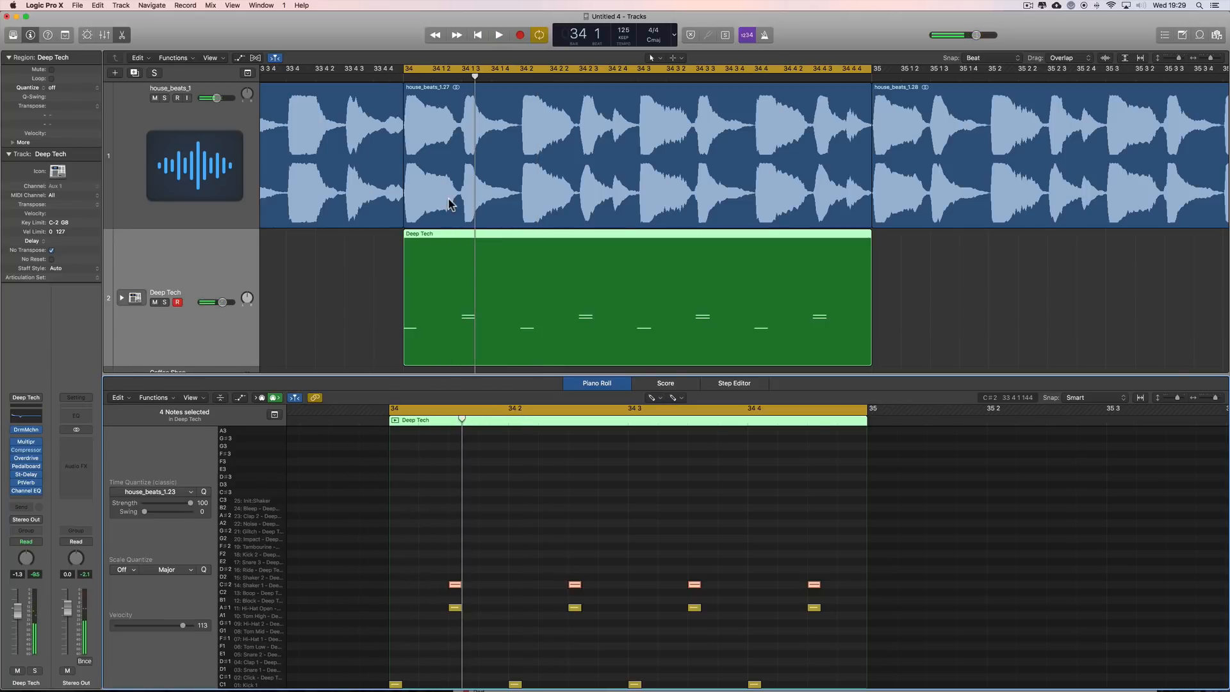
# Shorten the cycle range to the first beat of bar 34 and play it repeatedly.
pyautogui.moveTo(418, 68); pyautogui.dragTo(515, 69)
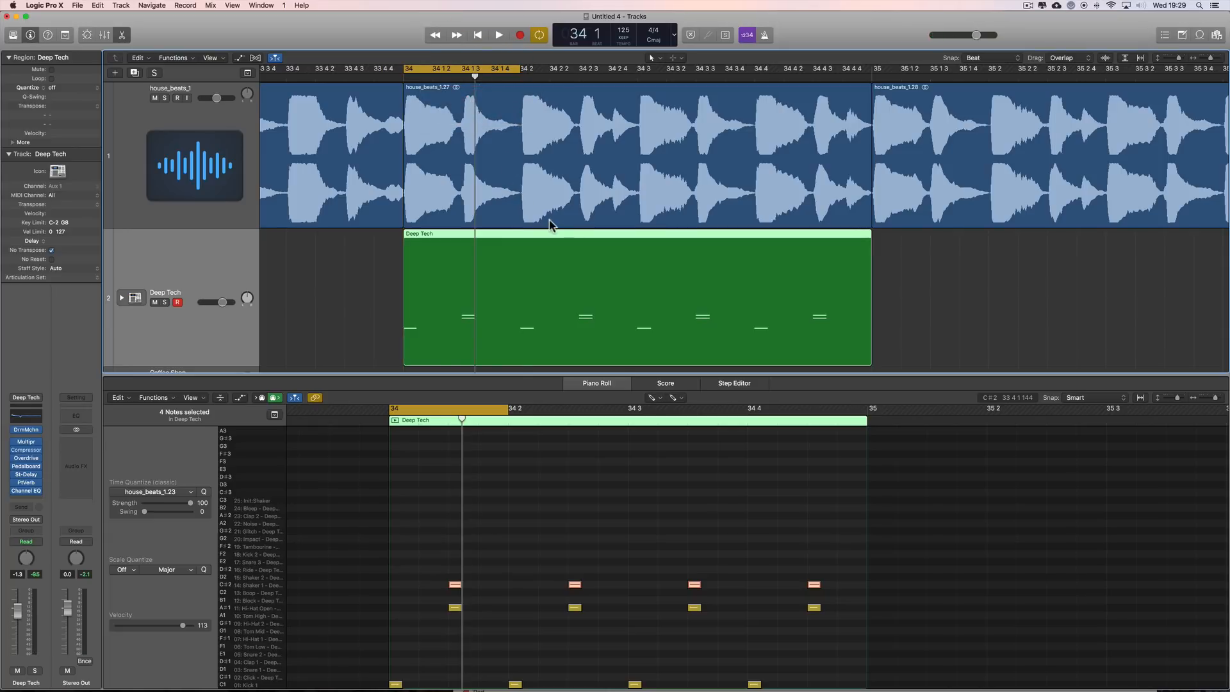
pyautogui.press('space')
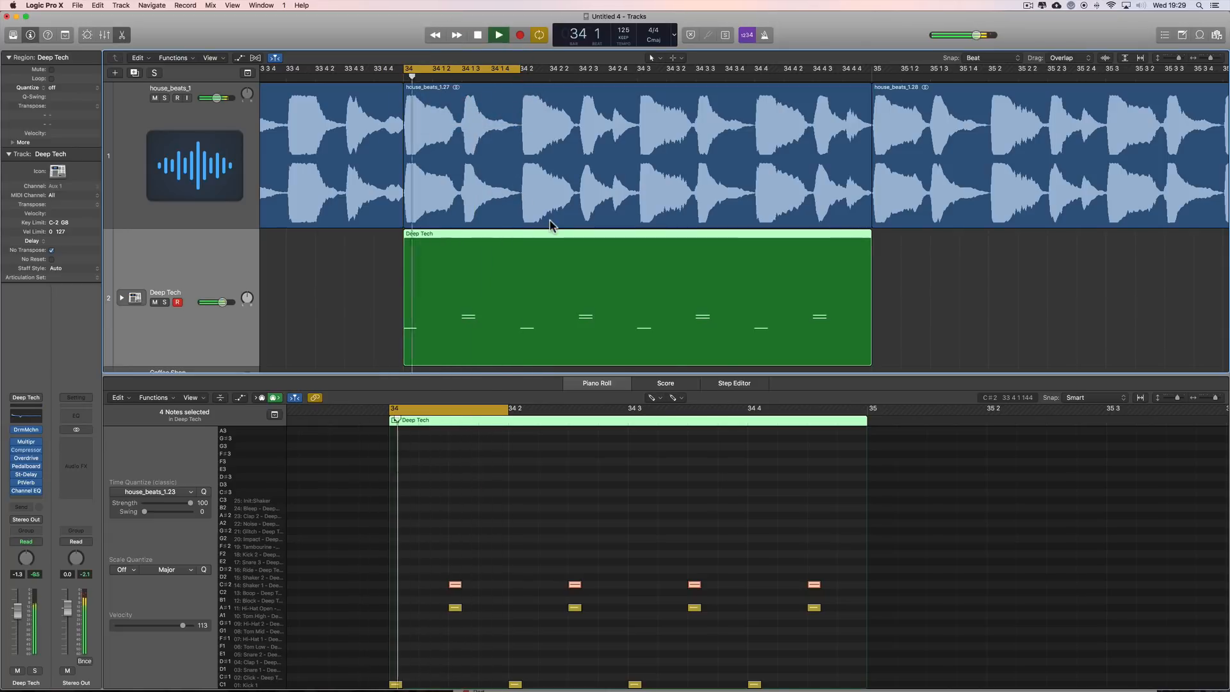
pyautogui.press('space')
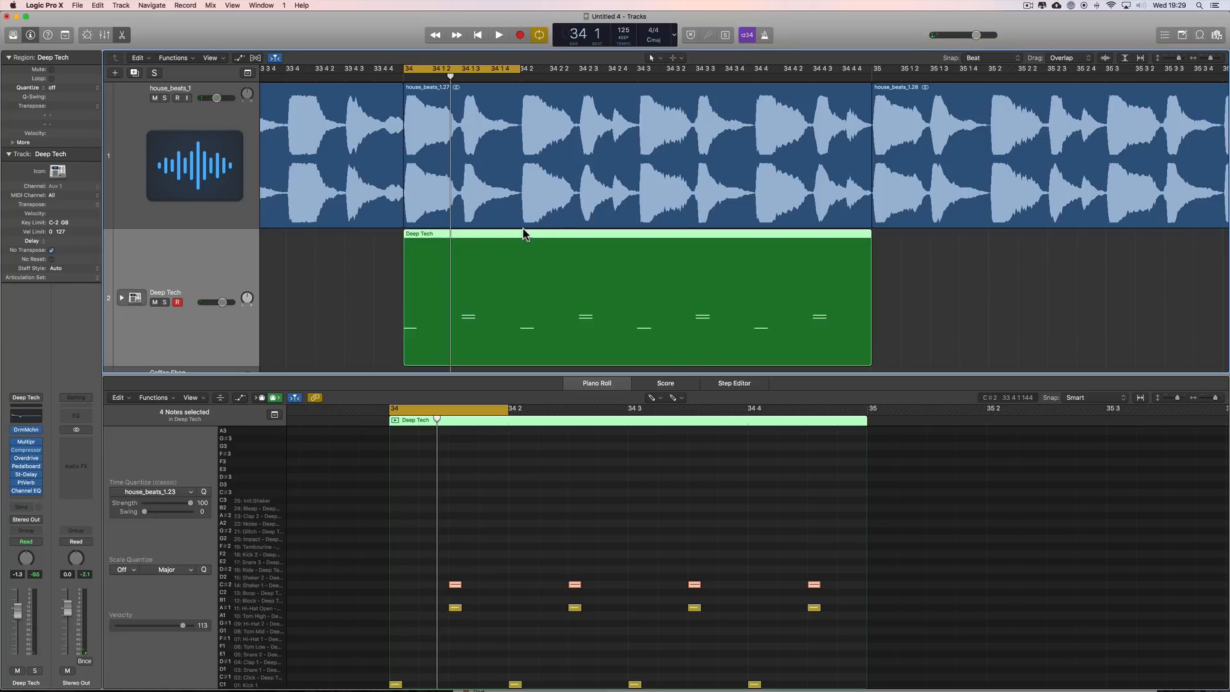
pyautogui.press('space')
# Place the playhead just after 34 1 2 and draw a Tom High note on A1 at 34 1 2.
pyautogui.click(442, 74)
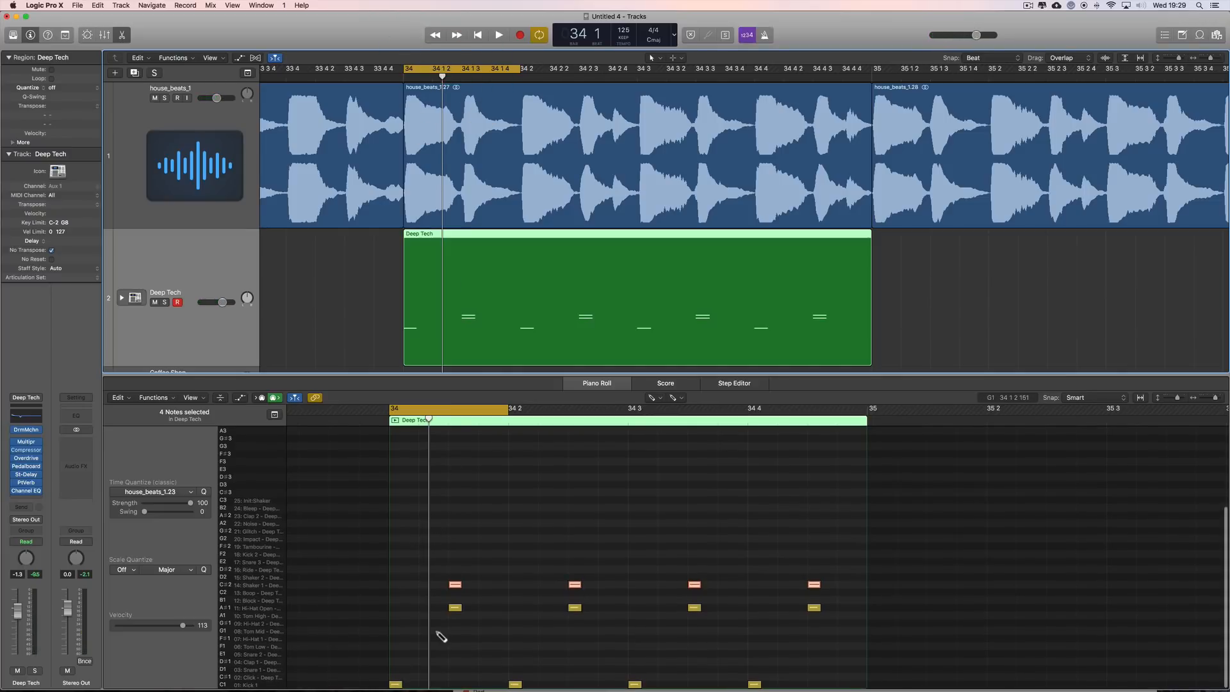
pyautogui.moveTo(427, 623)
pyautogui.mouseDown()
pyautogui.moveTo(426, 647)
pyautogui.moveTo(426, 620)
pyautogui.mouseUp()
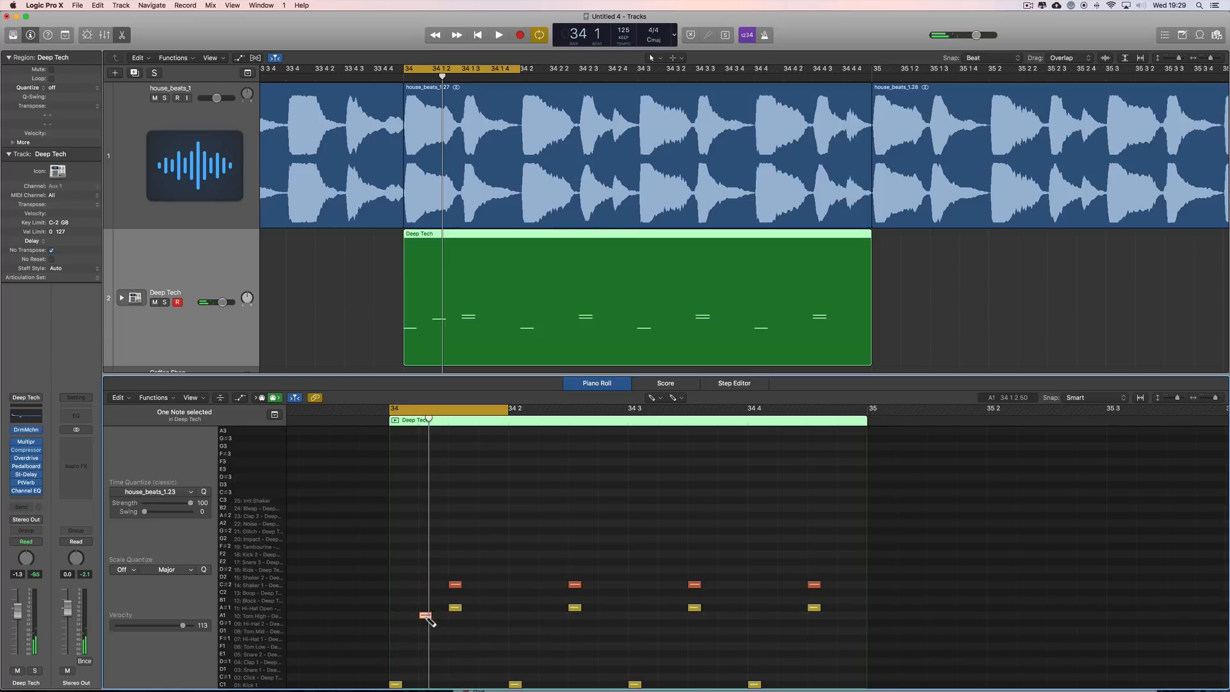
# Make a groove template from the house_beats_1.27 audio region and check the quantize list for it.
pyautogui.click(505, 132)
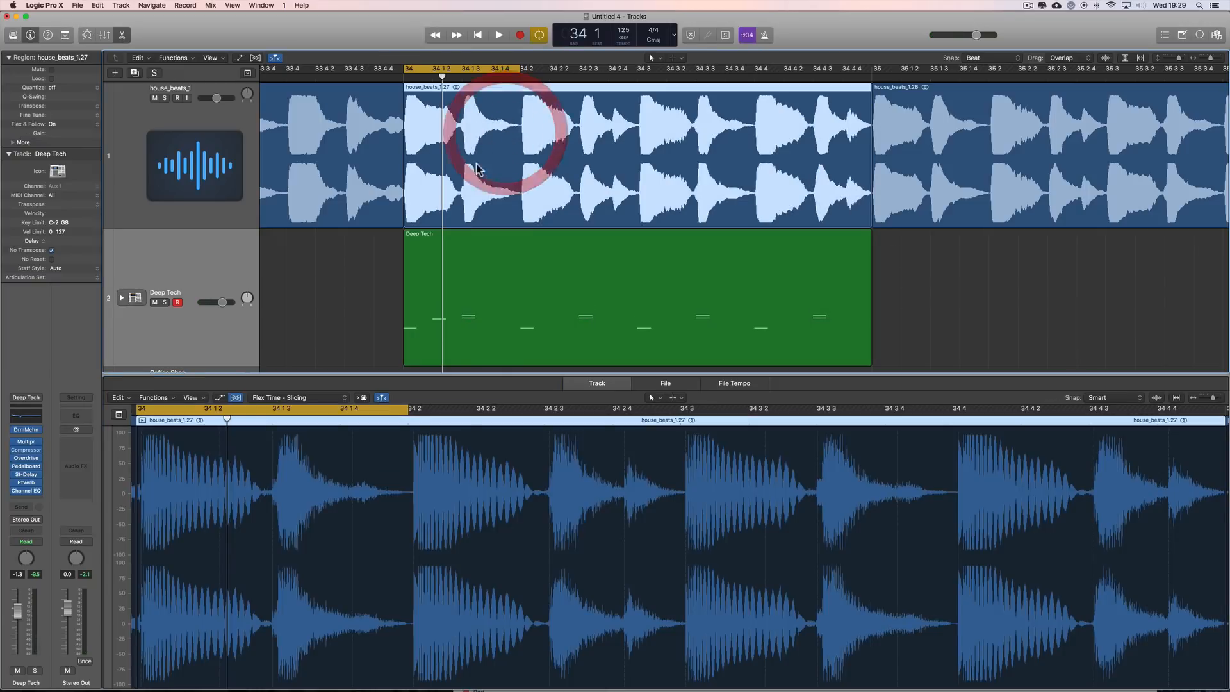
pyautogui.click(94, 89)
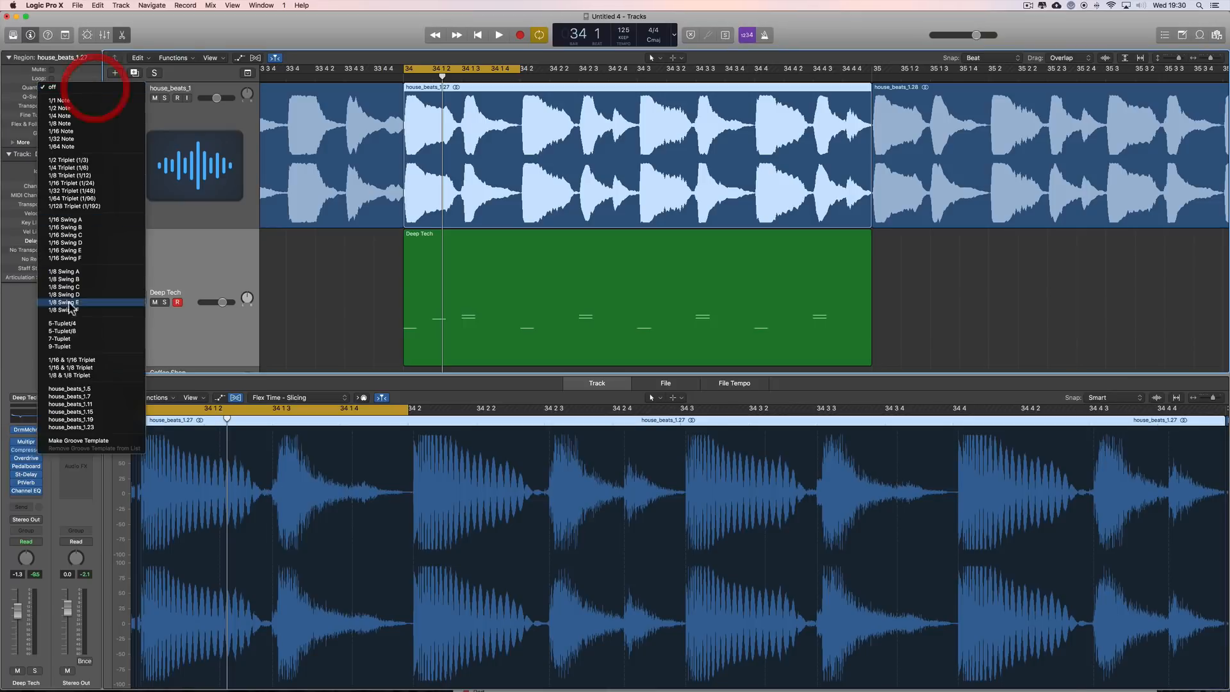
pyautogui.click(91, 438)
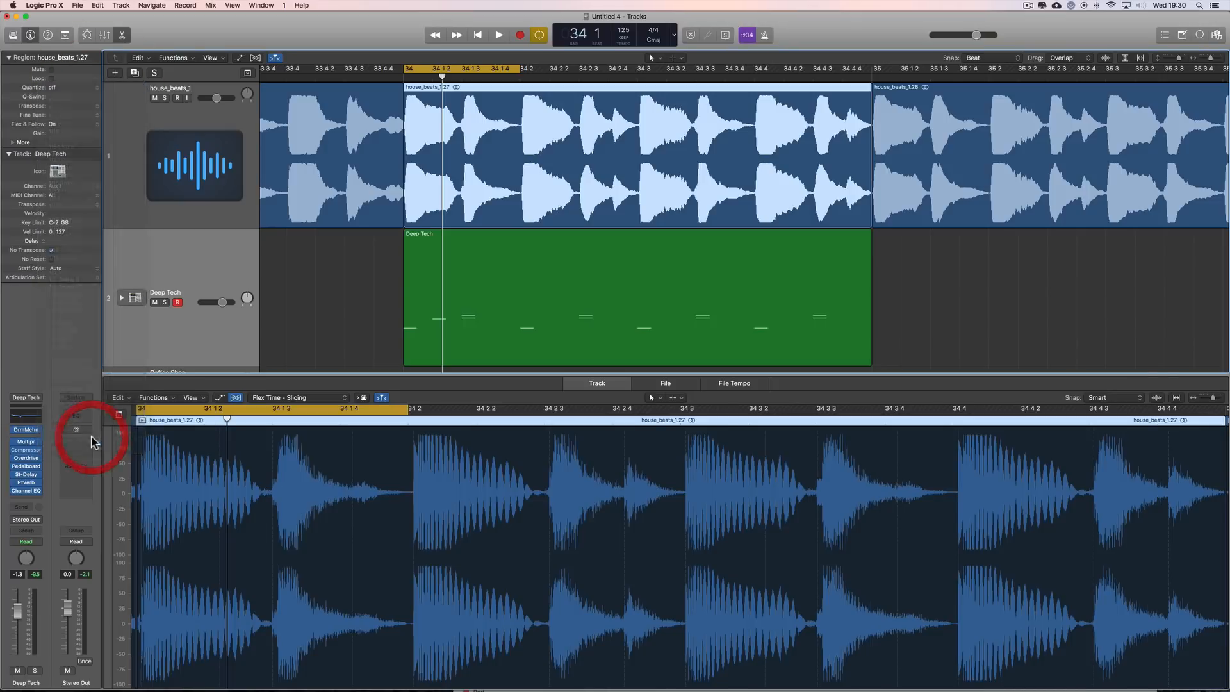
pyautogui.click(82, 90)
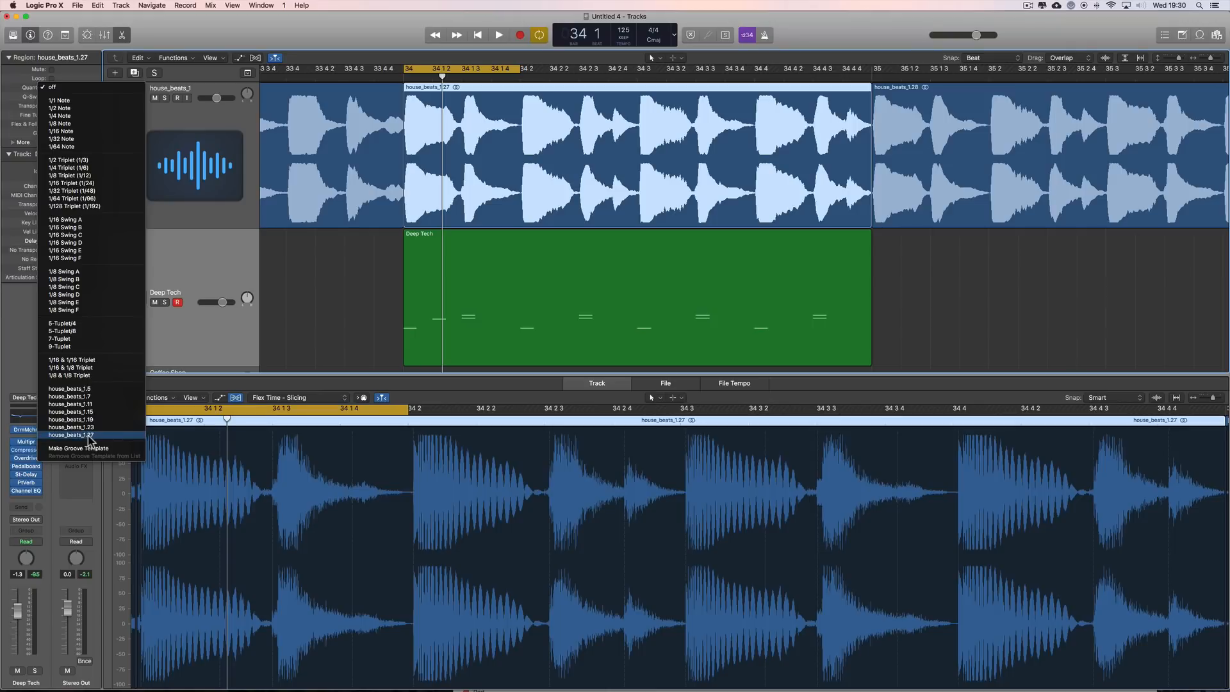
# Quantize the Tom High note in the Deep Tech region to the house_beats_1.27 groove template.
pyautogui.click(489, 241)
pyautogui.click(490, 241)
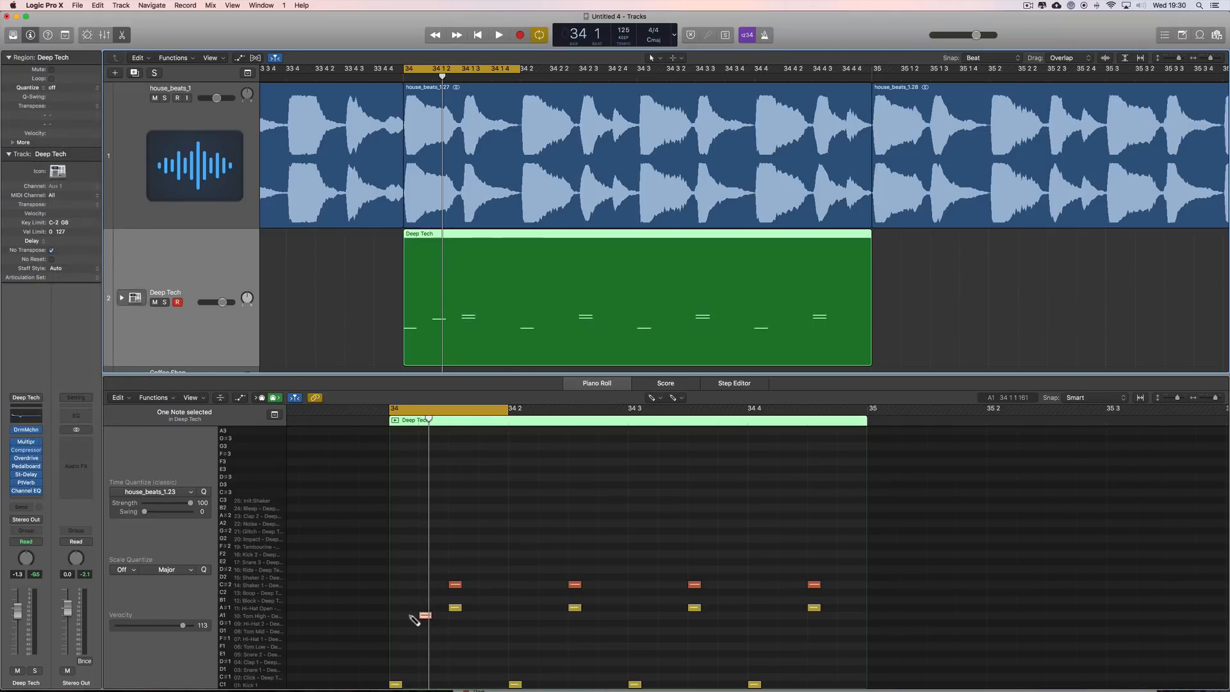
pyautogui.click(191, 493)
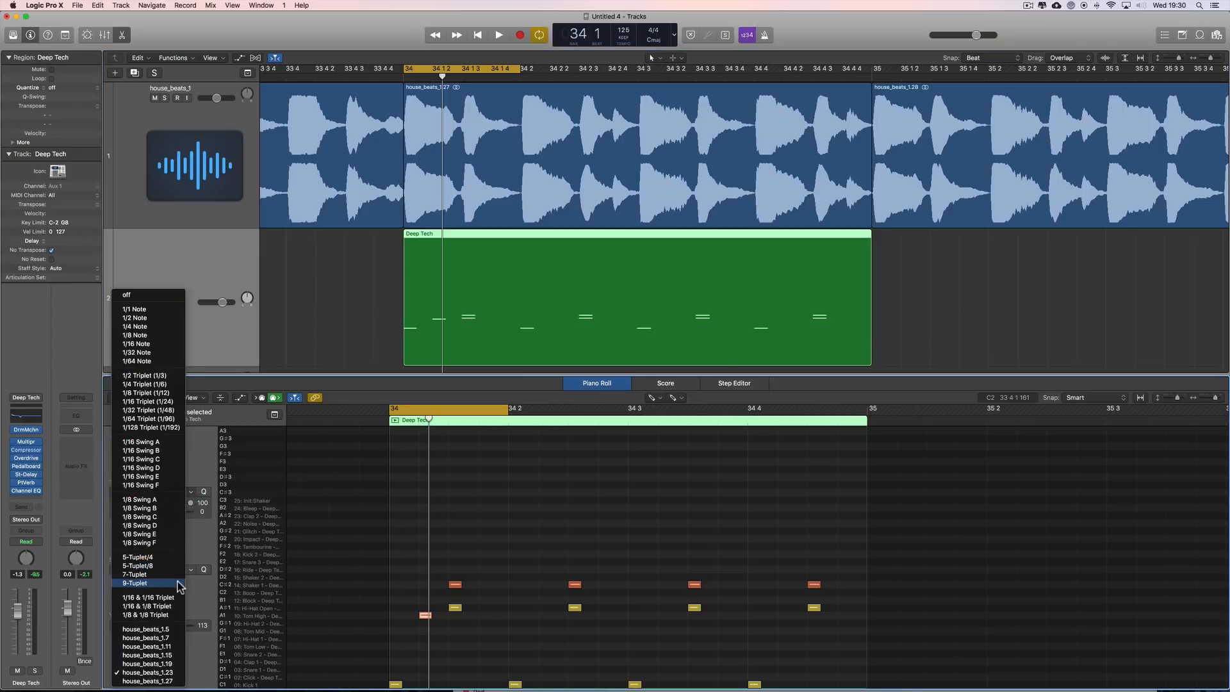
pyautogui.click(168, 680)
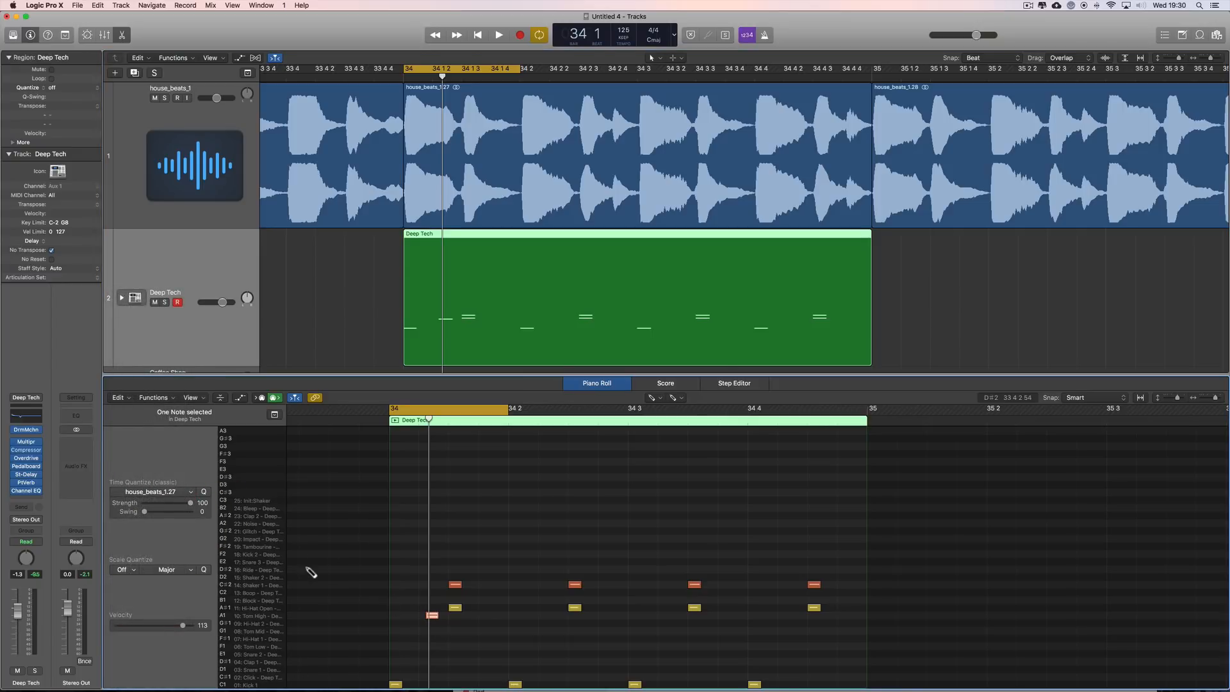
# Play the first beat of bar 34 with both tracks, and compare it with house_beats_1 soloed.
pyautogui.press('space')
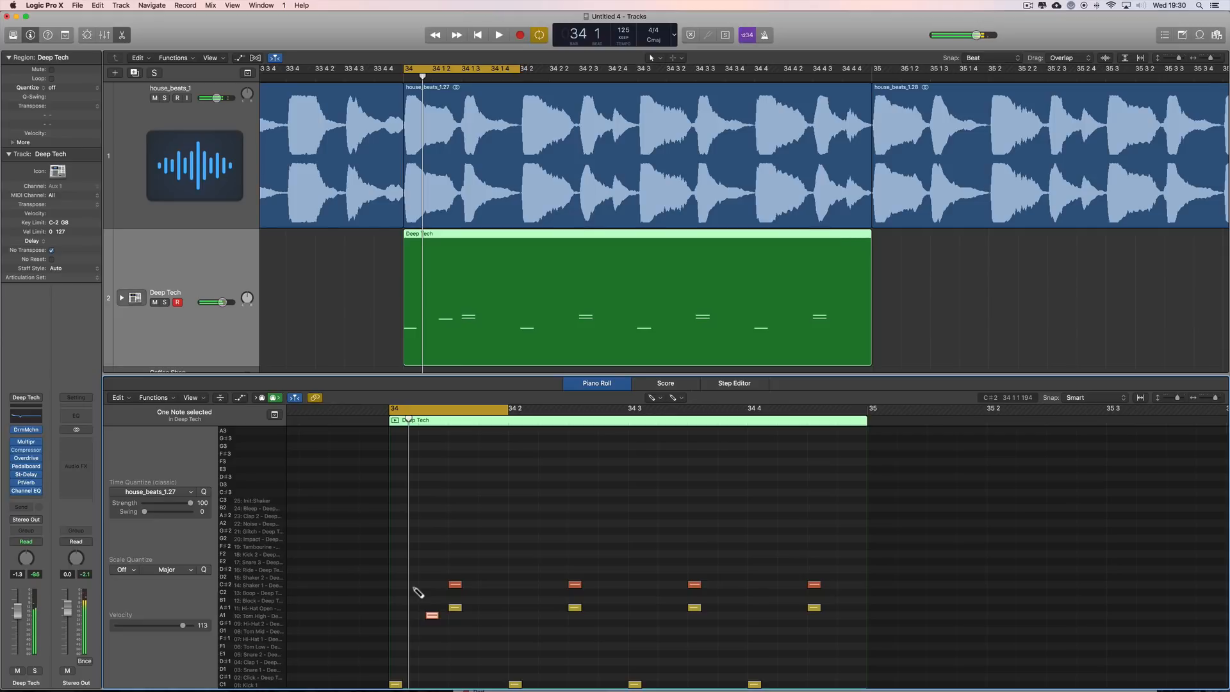
pyautogui.press('space')
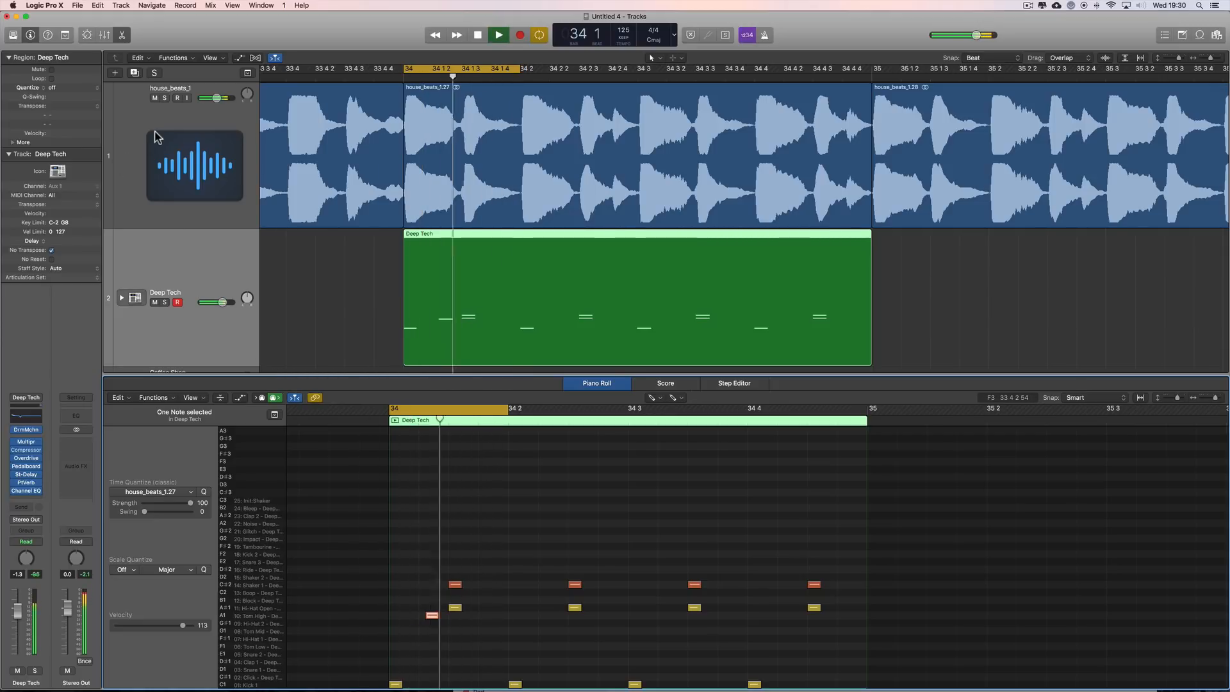
pyautogui.press('space')
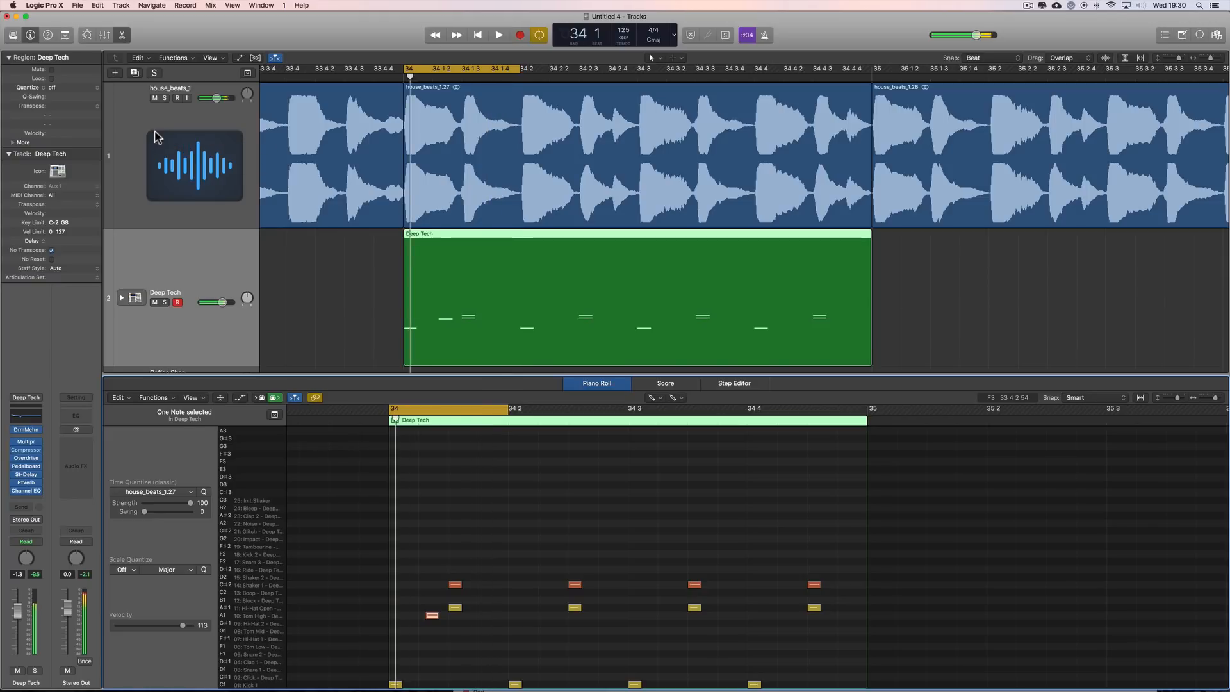
pyautogui.click(163, 98)
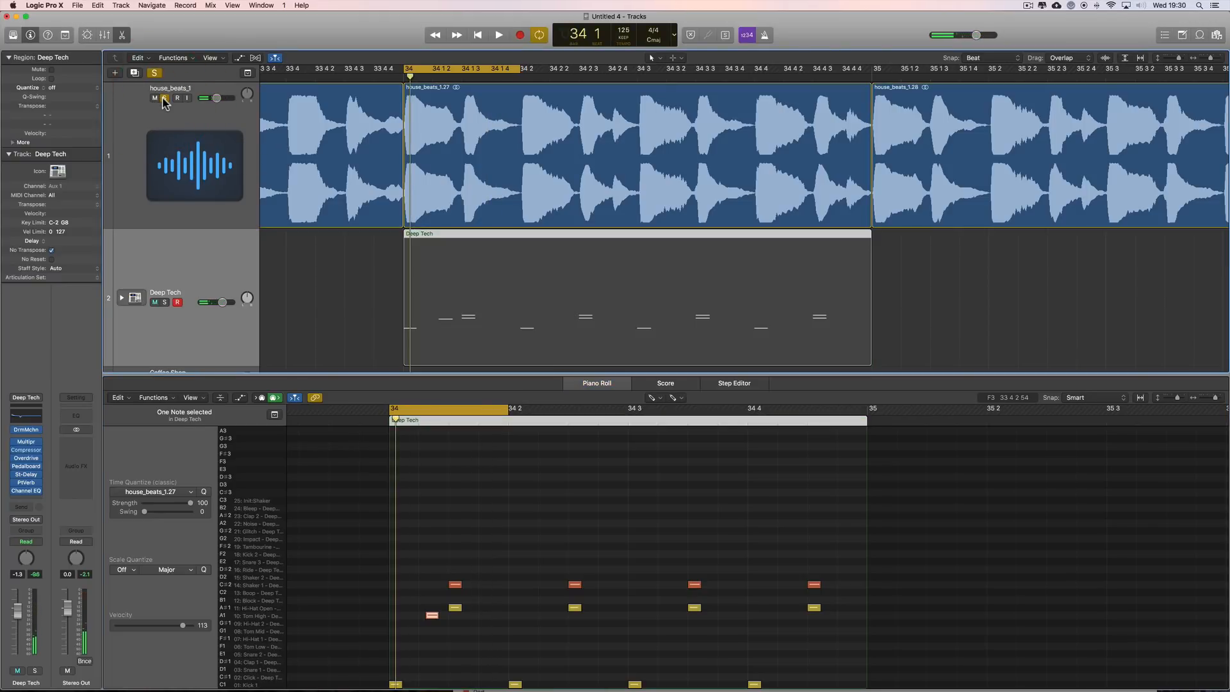
pyautogui.press('space')
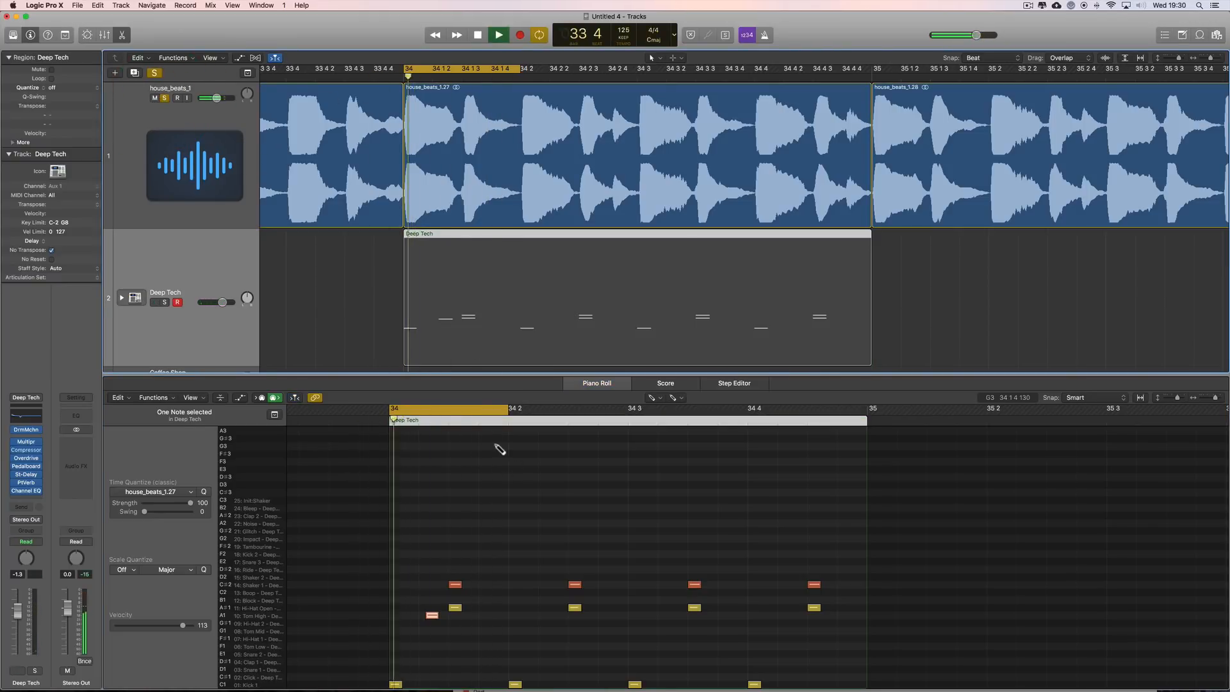
# Draw a note at 34 1 3, unsolo house_beats_1 and move the note to the Block row on B1.
pyautogui.click(455, 570)
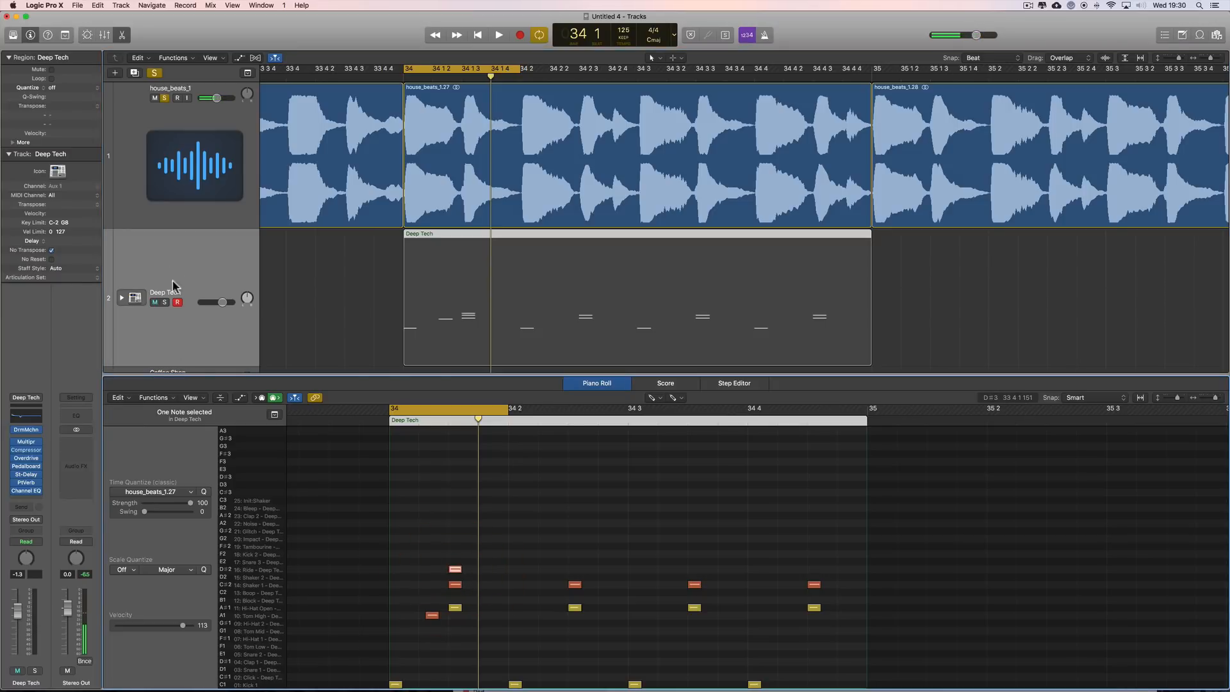
pyautogui.click(164, 98)
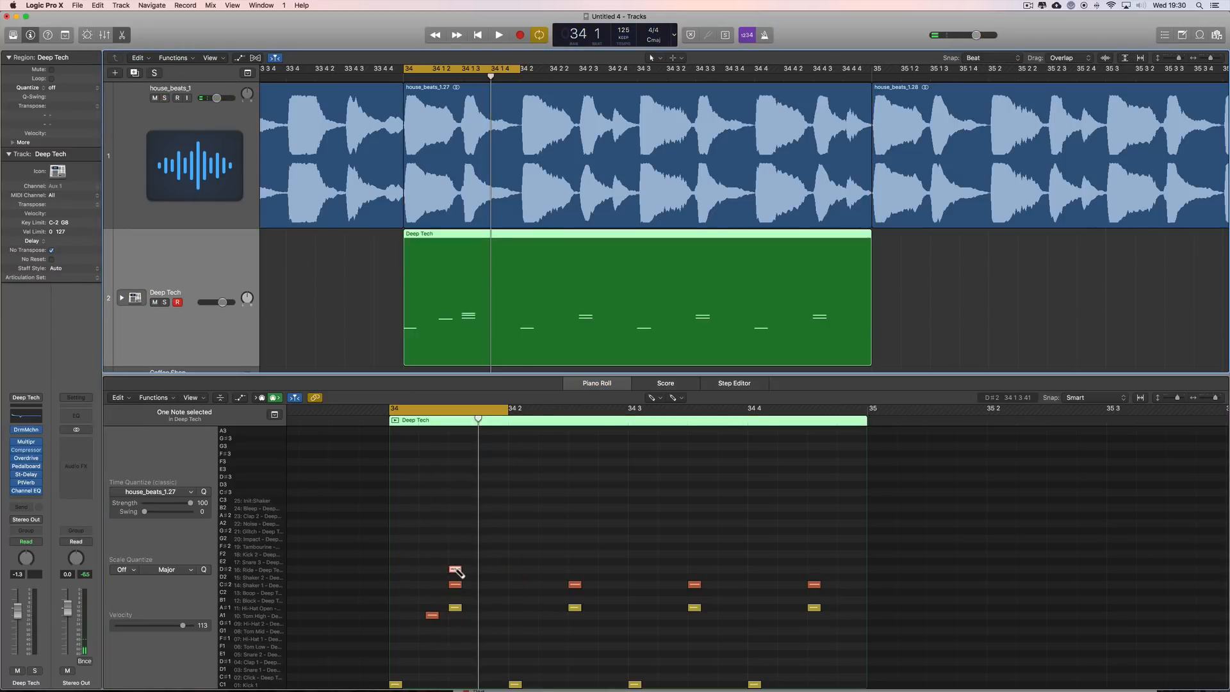
pyautogui.moveTo(455, 569); pyautogui.dragTo(458, 603)
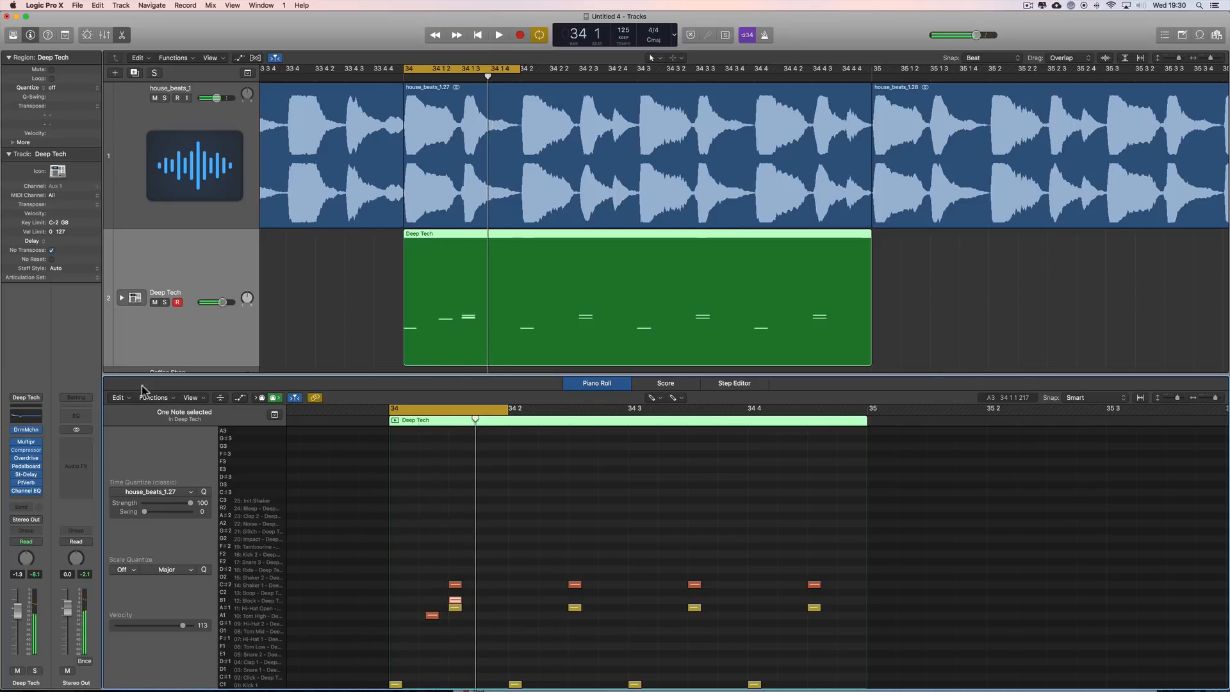
# Open the Deep Tech kit's sound controls and raise the Block sound's pitch to A#3, auditioning it between changes.
pyautogui.click(25, 430)
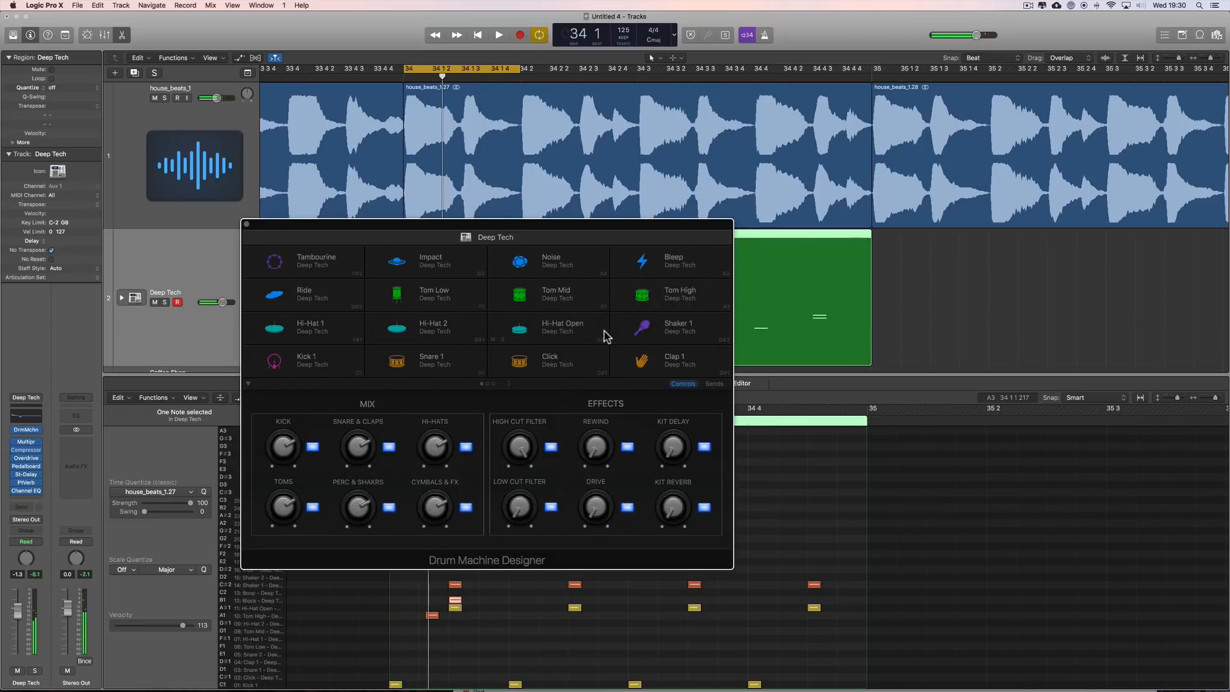
pyautogui.click(511, 383)
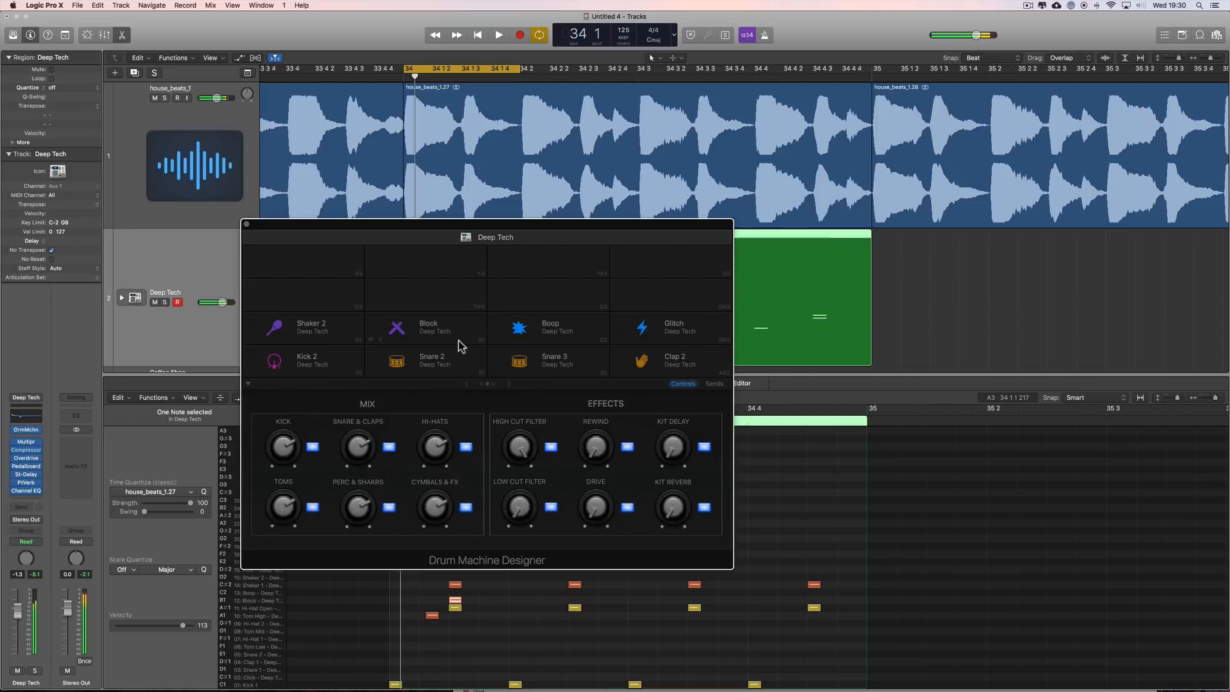
pyautogui.click(423, 330)
pyautogui.click(283, 467)
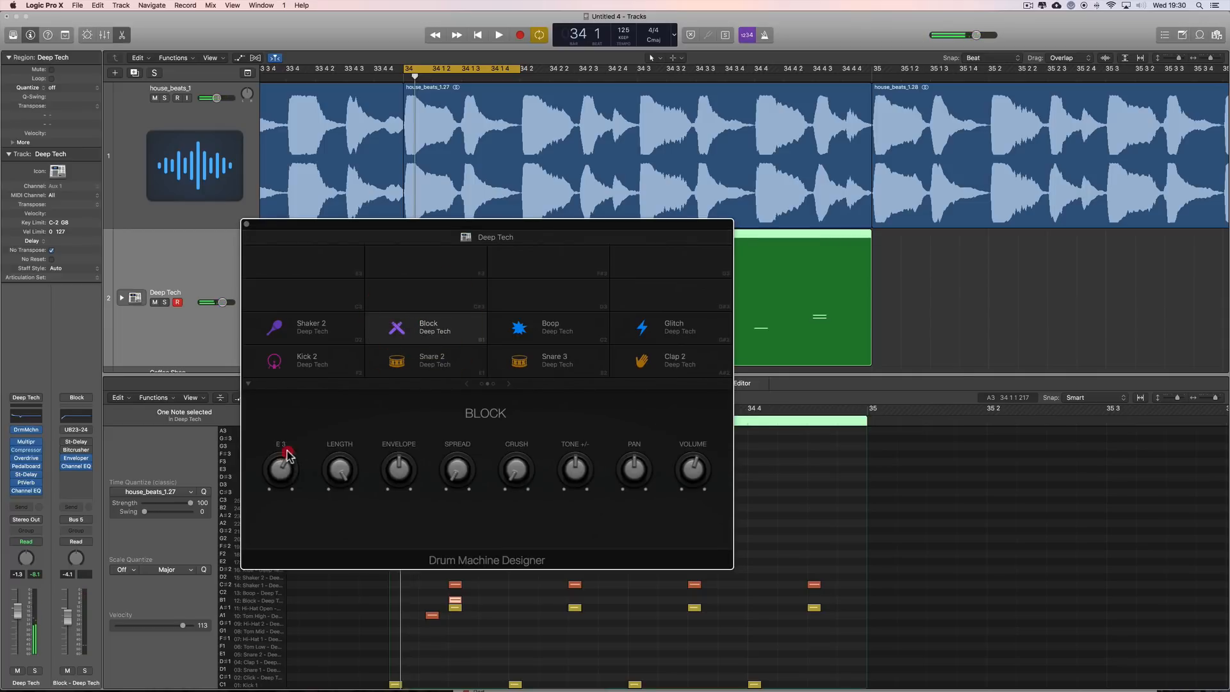
pyautogui.click(408, 332)
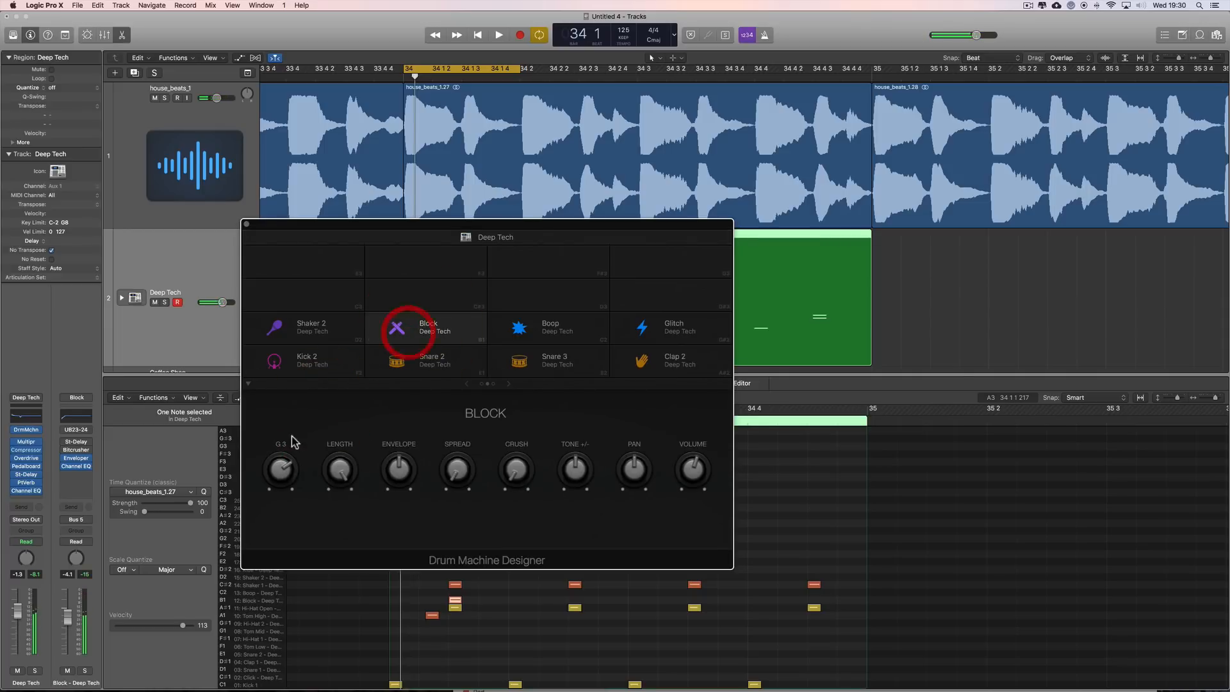
pyautogui.click(403, 330)
pyautogui.moveTo(293, 461); pyautogui.dragTo(304, 448)
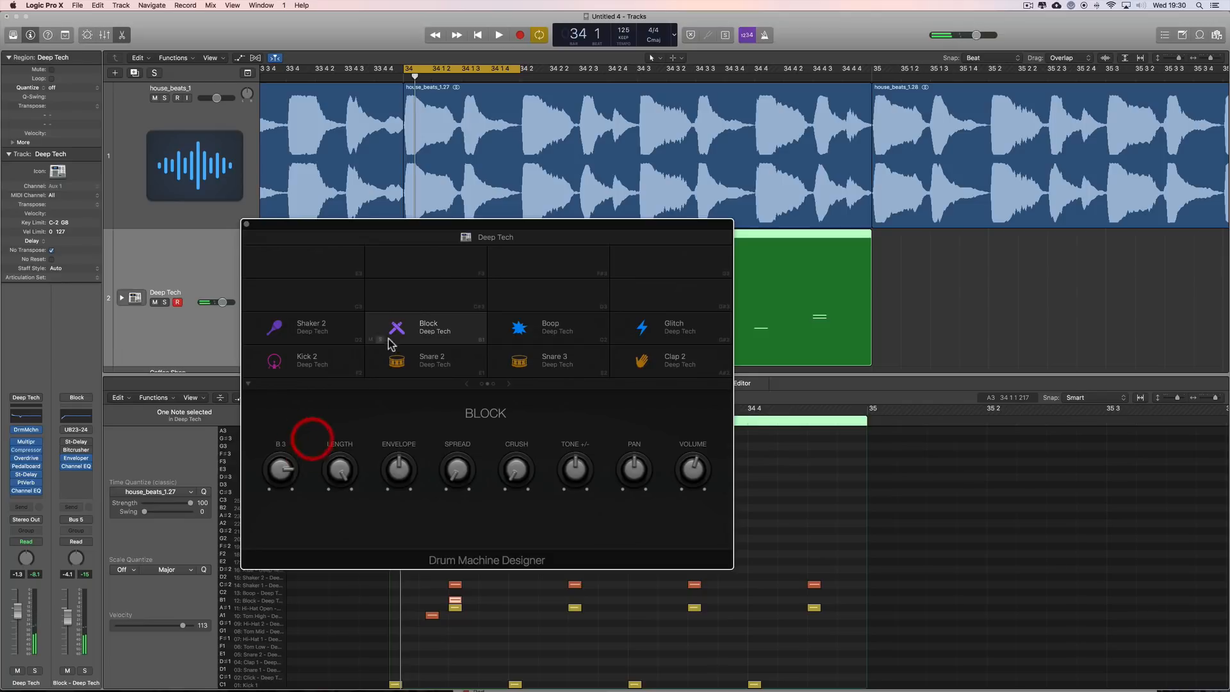
pyautogui.click(398, 324)
pyautogui.click(282, 473)
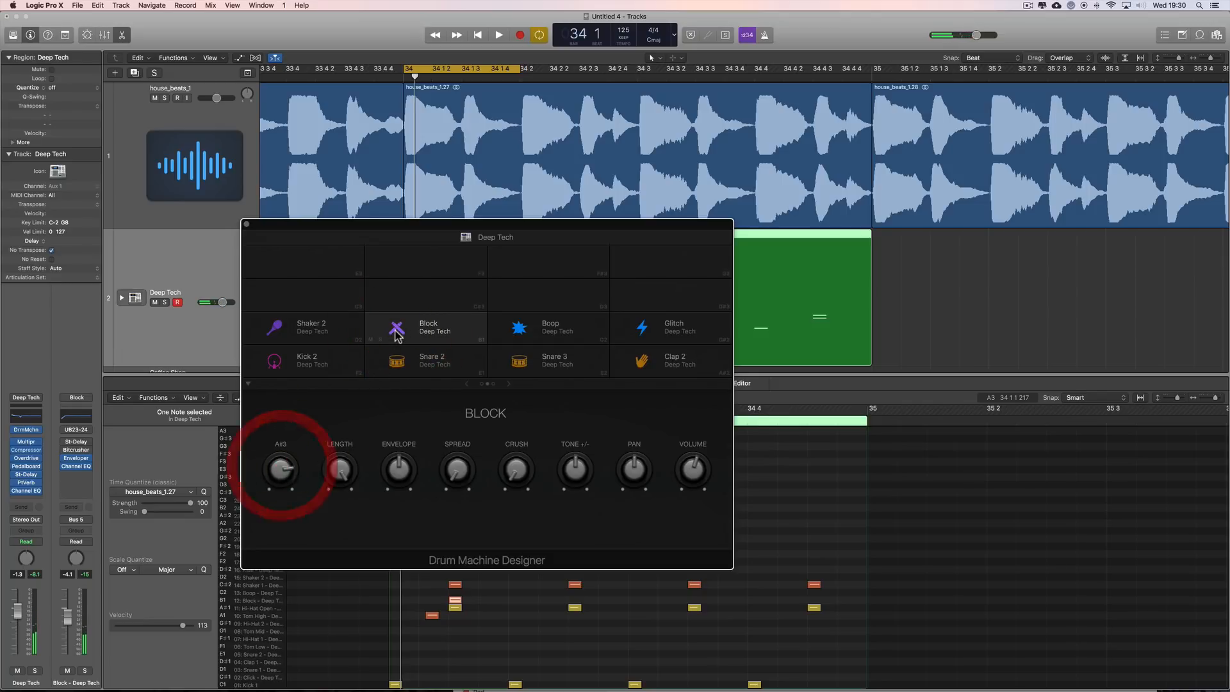
pyautogui.click(394, 326)
# Compare the Block sound with the playing loop, raise its volume slightly and close the drum kit window.
pyautogui.press('space')
pyautogui.press('space')
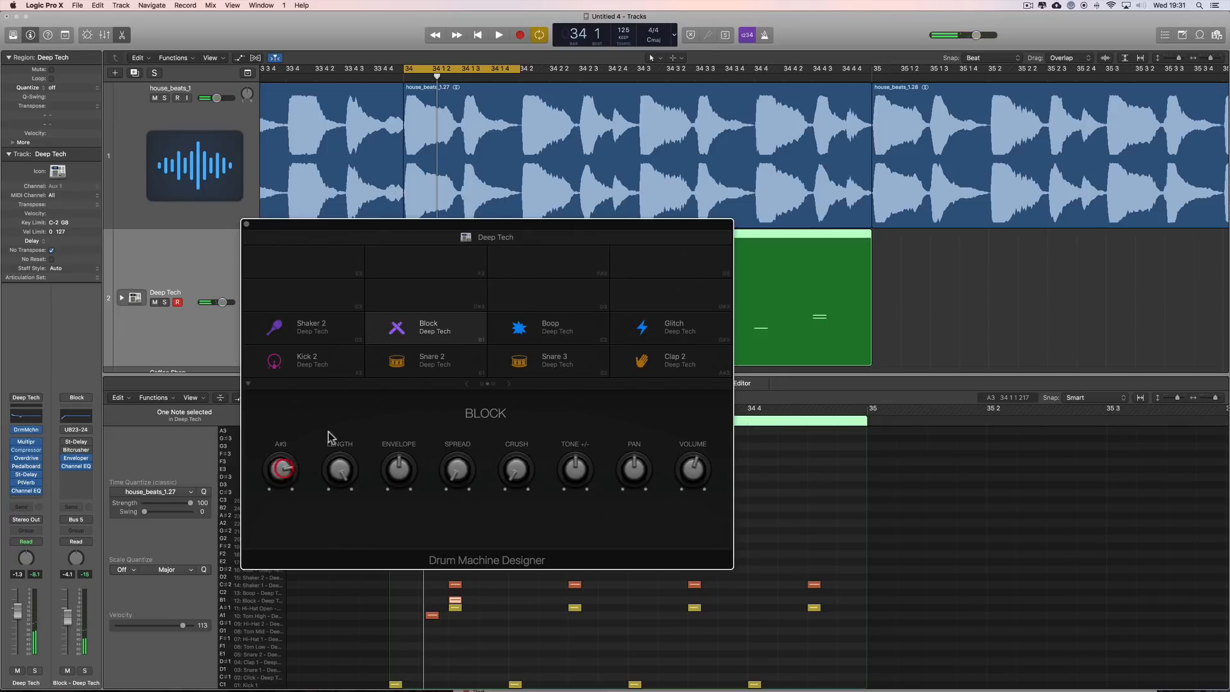
pyautogui.click(393, 329)
pyautogui.press('space')
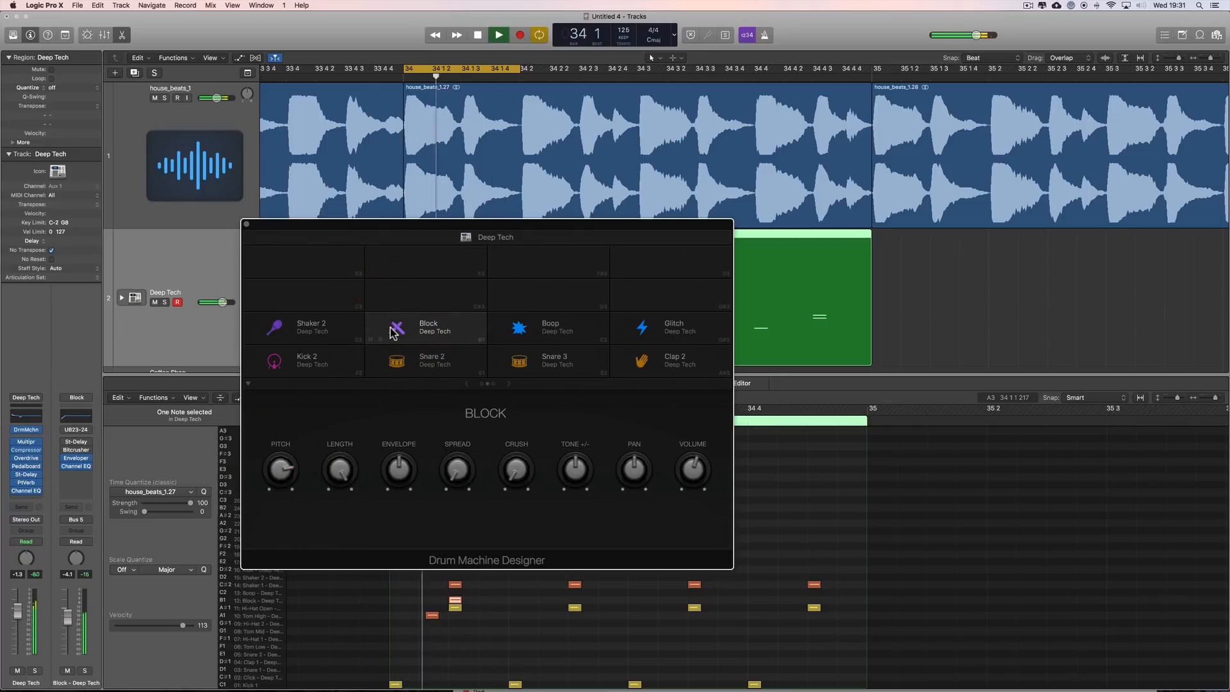
pyautogui.press('space')
pyautogui.click(696, 471)
pyautogui.moveTo(697, 471); pyautogui.dragTo(696, 466)
pyautogui.click(357, 253)
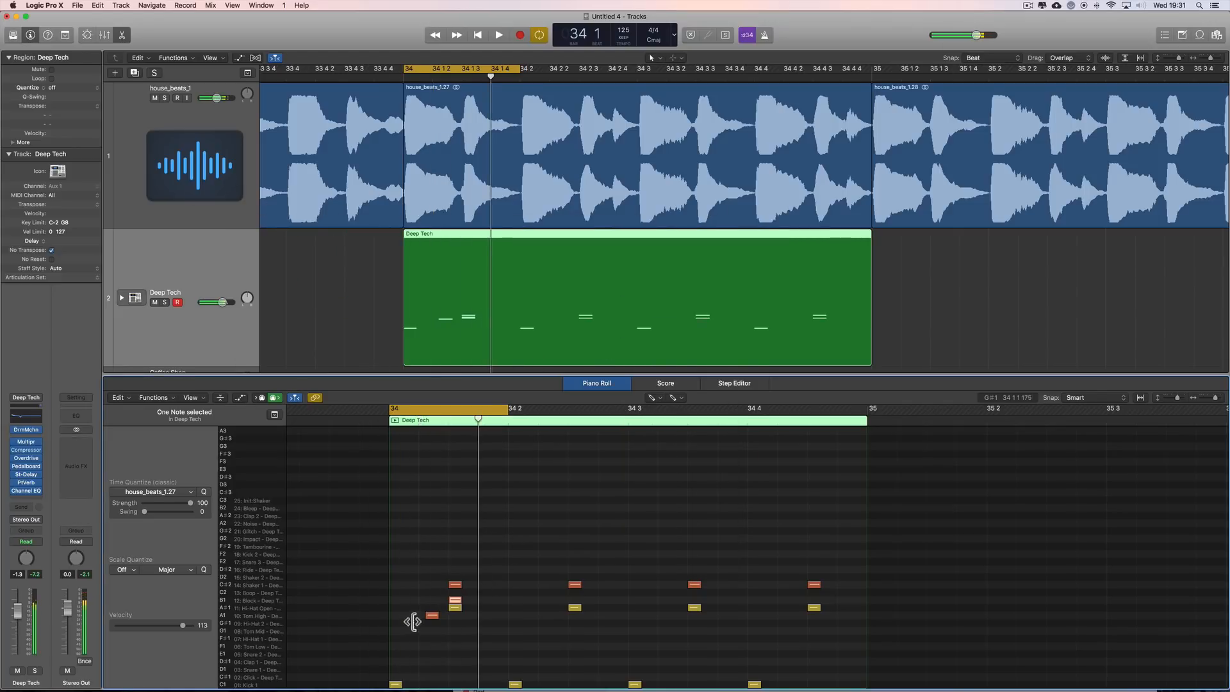
# Extend the cycle range to the whole of bar 34 and play it back.
pyautogui.click(443, 77)
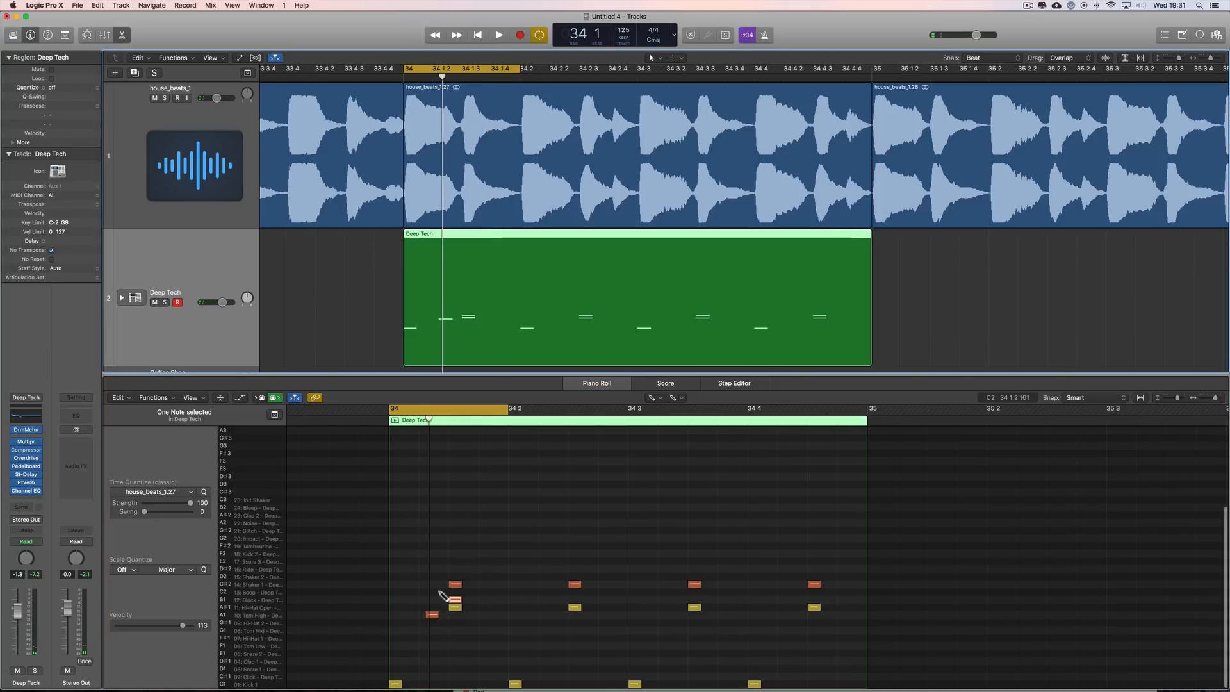
pyautogui.press('super+Right')
pyautogui.press('super+Right')
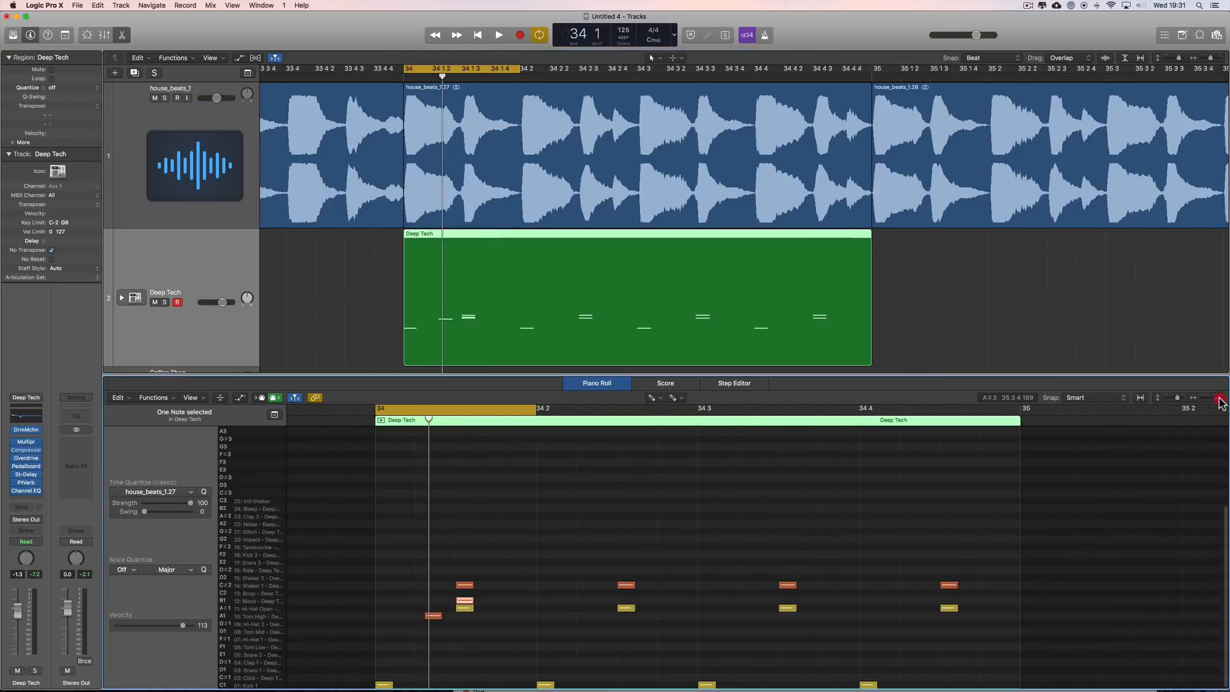
pyautogui.hscroll(1, 1019, 434)
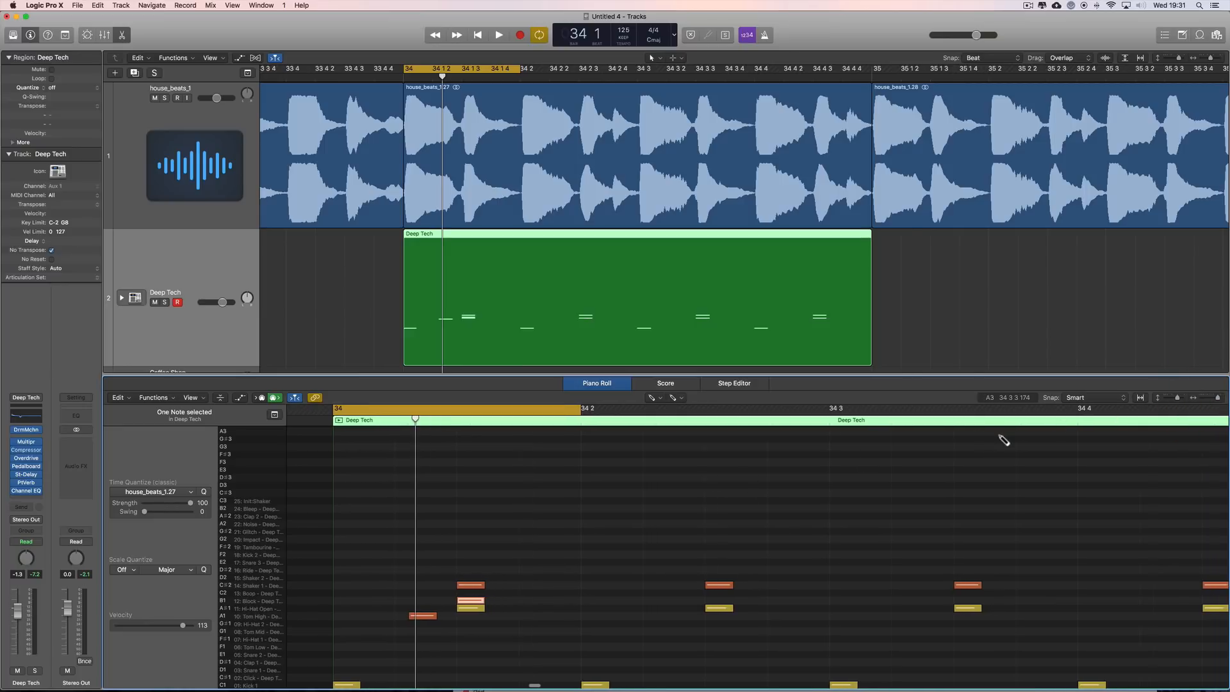
pyautogui.click(1206, 398)
pyautogui.moveTo(528, 421); pyautogui.dragTo(1009, 423)
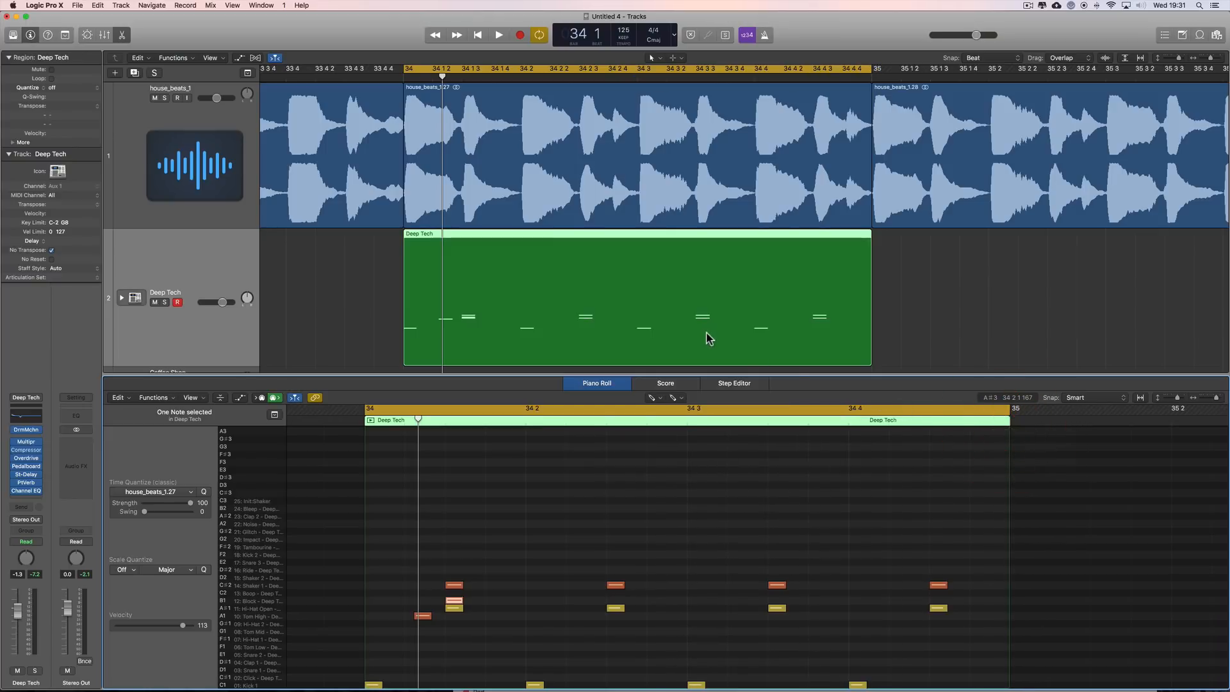
pyautogui.press('space')
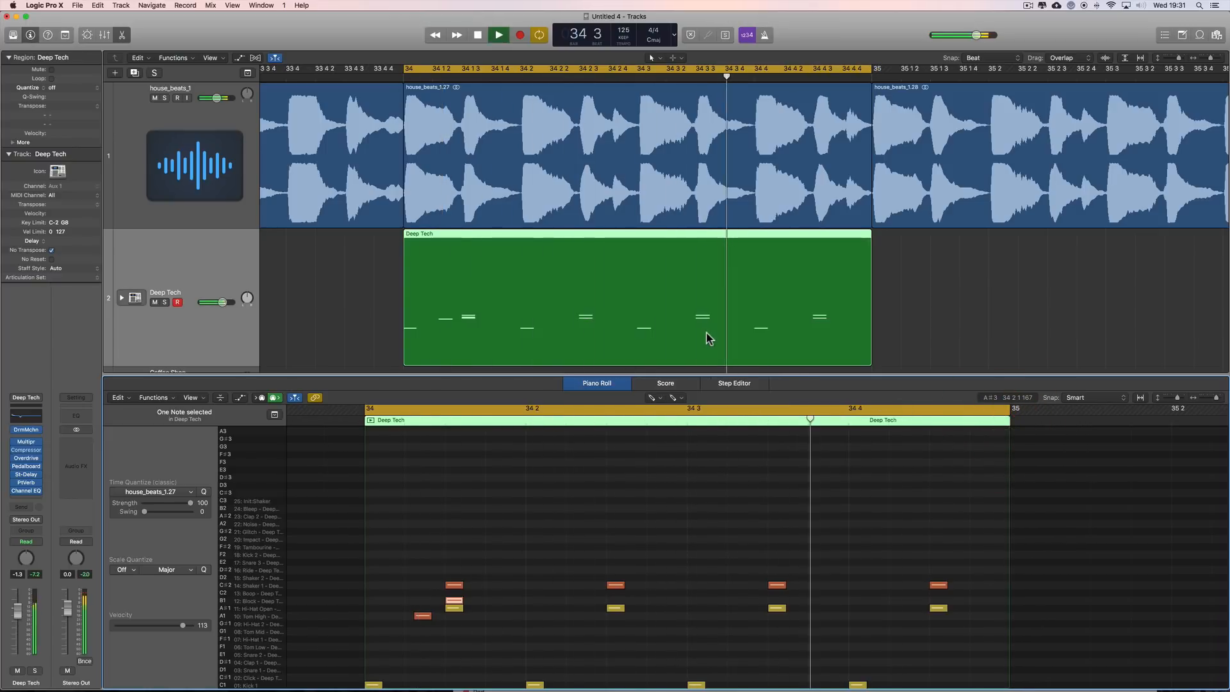
pyautogui.press('space')
# Copy the first beat's Tom High and Block notes to the same place in beat 3, and play the bar.
pyautogui.rightClick(564, 518)
pyautogui.click(576, 515)
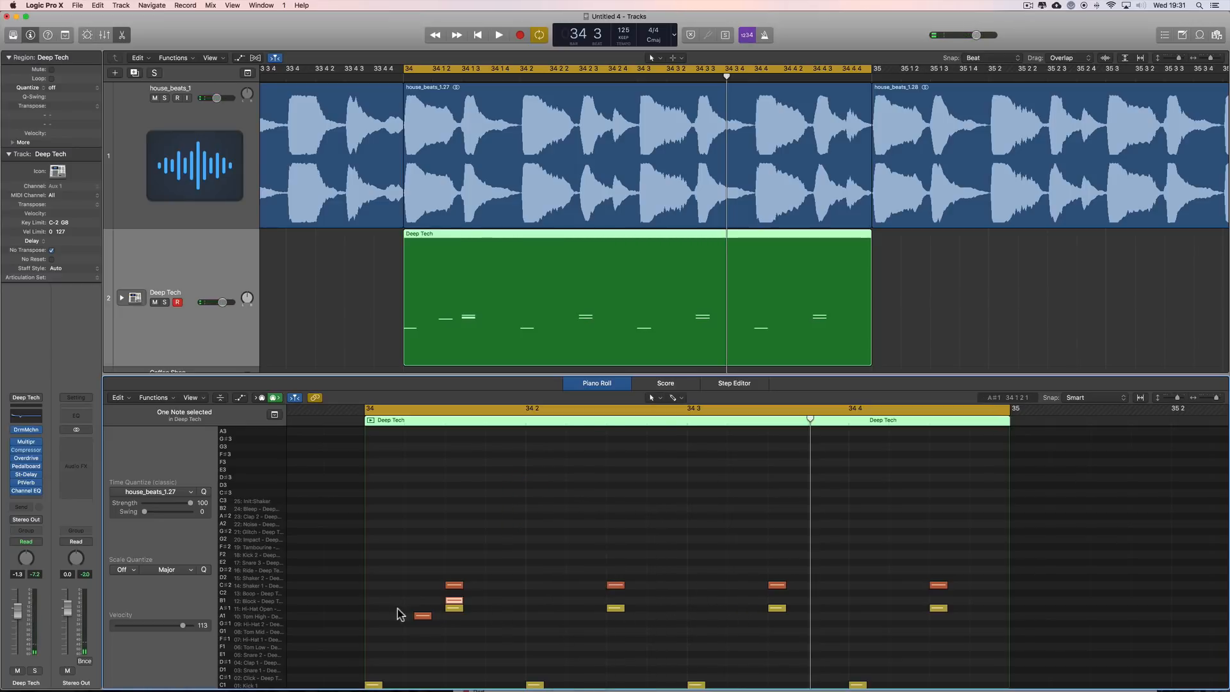
pyautogui.moveTo(395, 597); pyautogui.dragTo(470, 621)
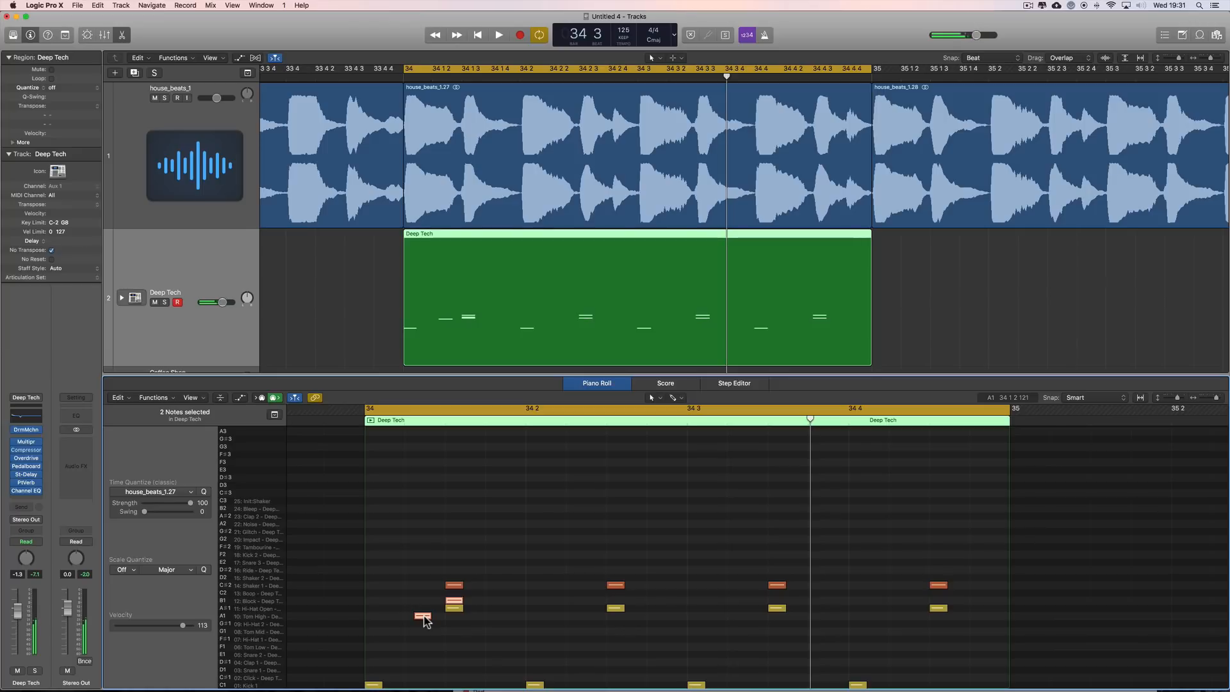
pyautogui.moveTo(423, 620); pyautogui.dragTo(748, 620)
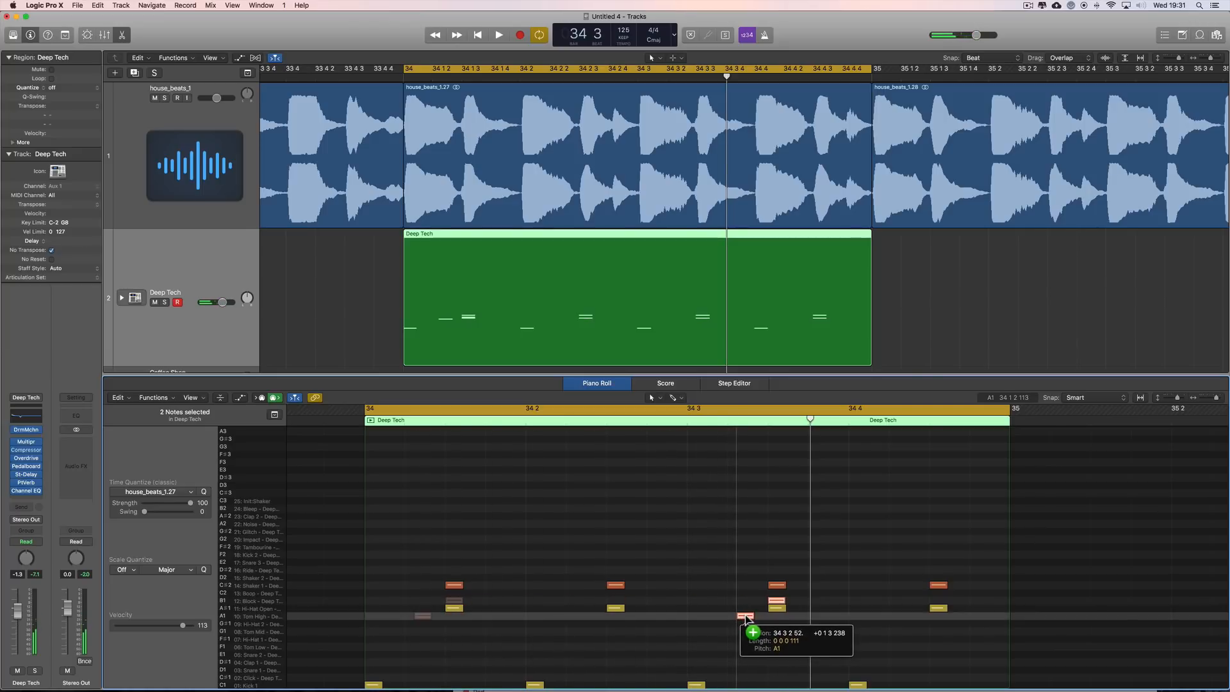
pyautogui.moveTo(747, 619); pyautogui.dragTo(747, 619)
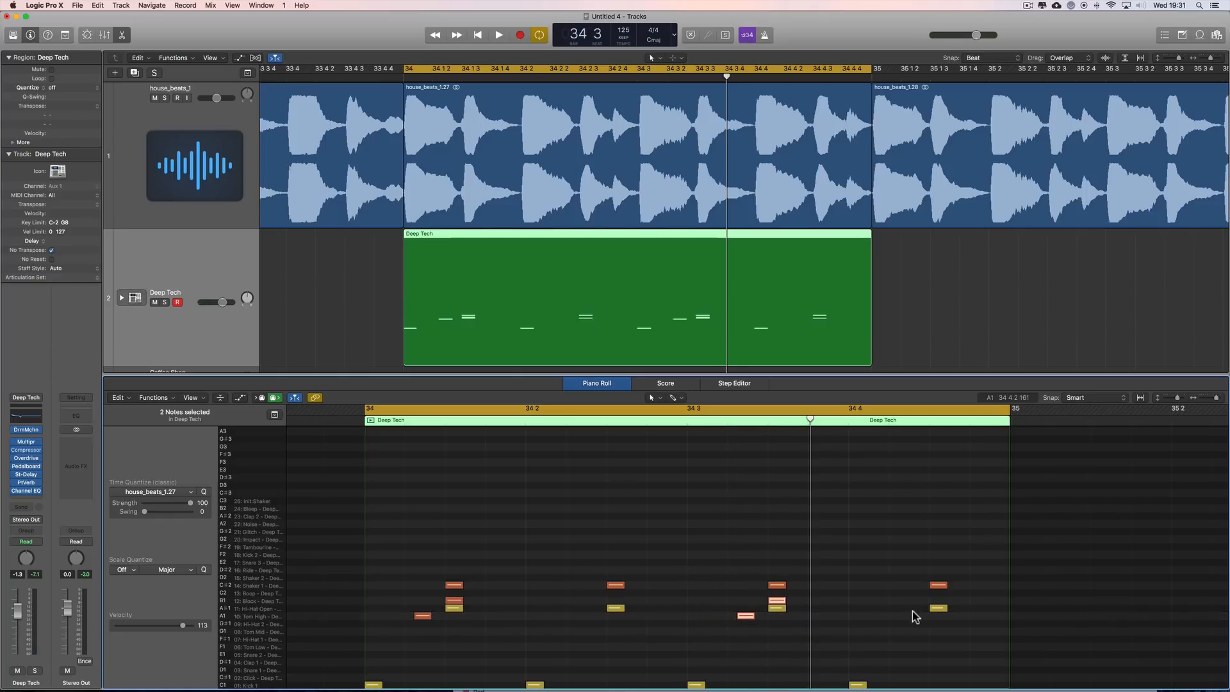
pyautogui.press('space')
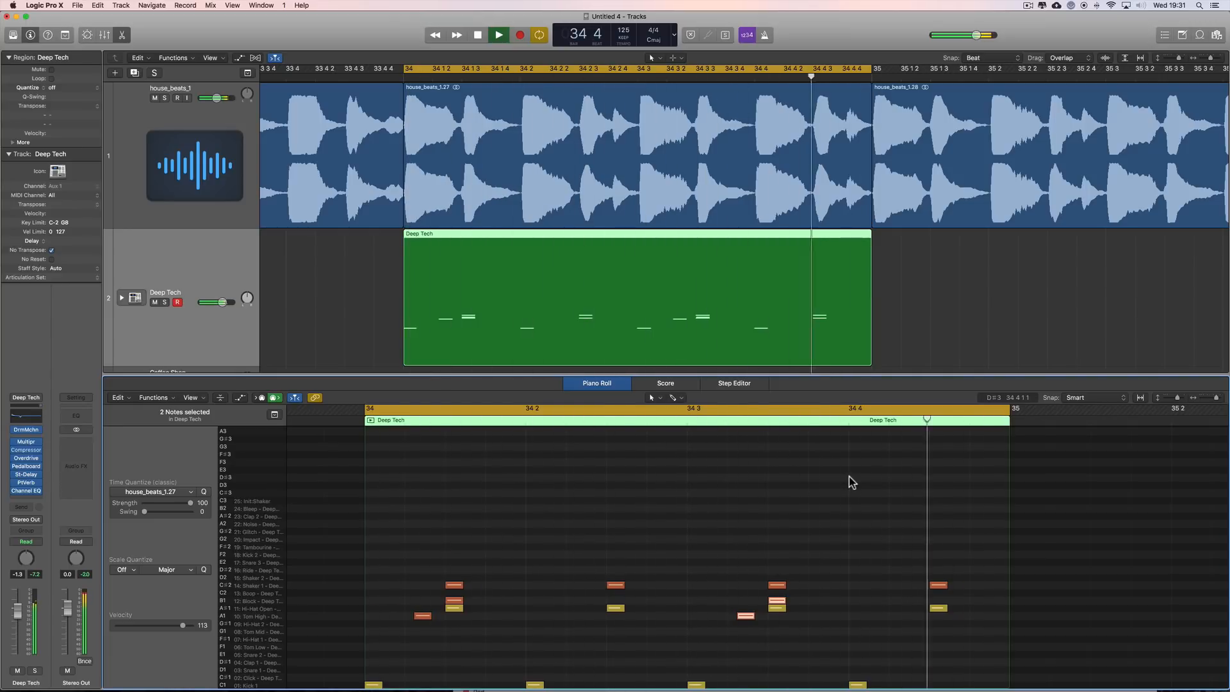
pyautogui.press('space')
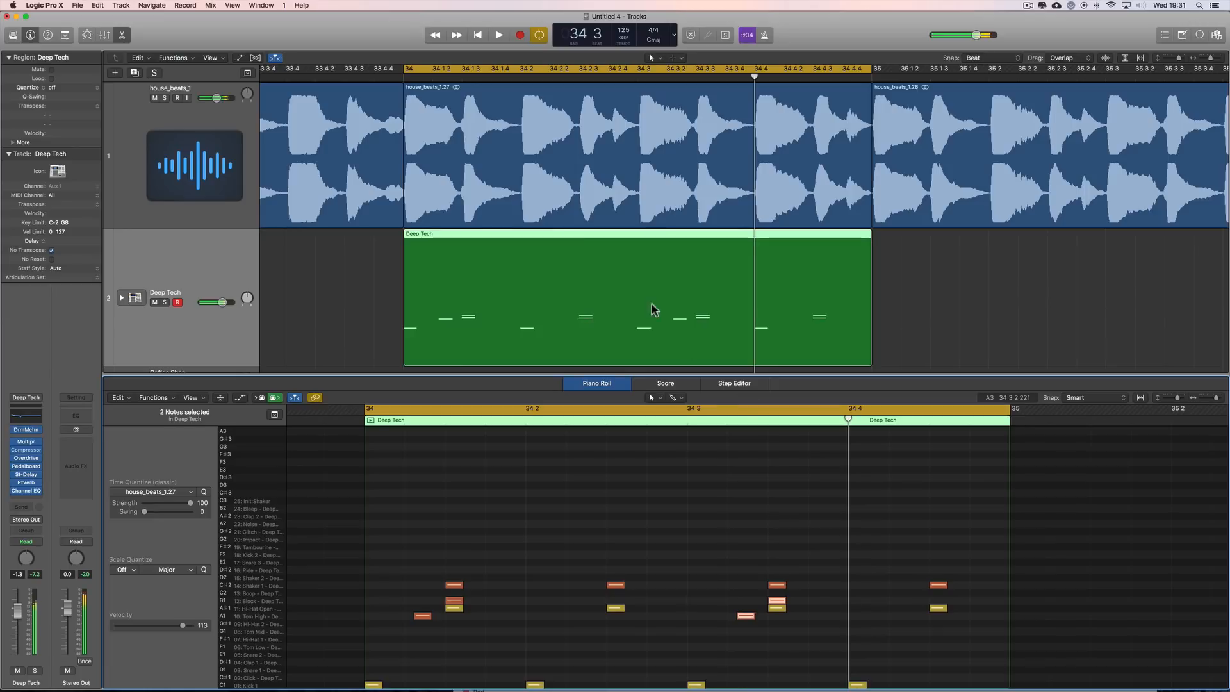
# Draw Block notes on B1 at the starts of beats 1 and 3 and play the bar to check them.
pyautogui.press('t')
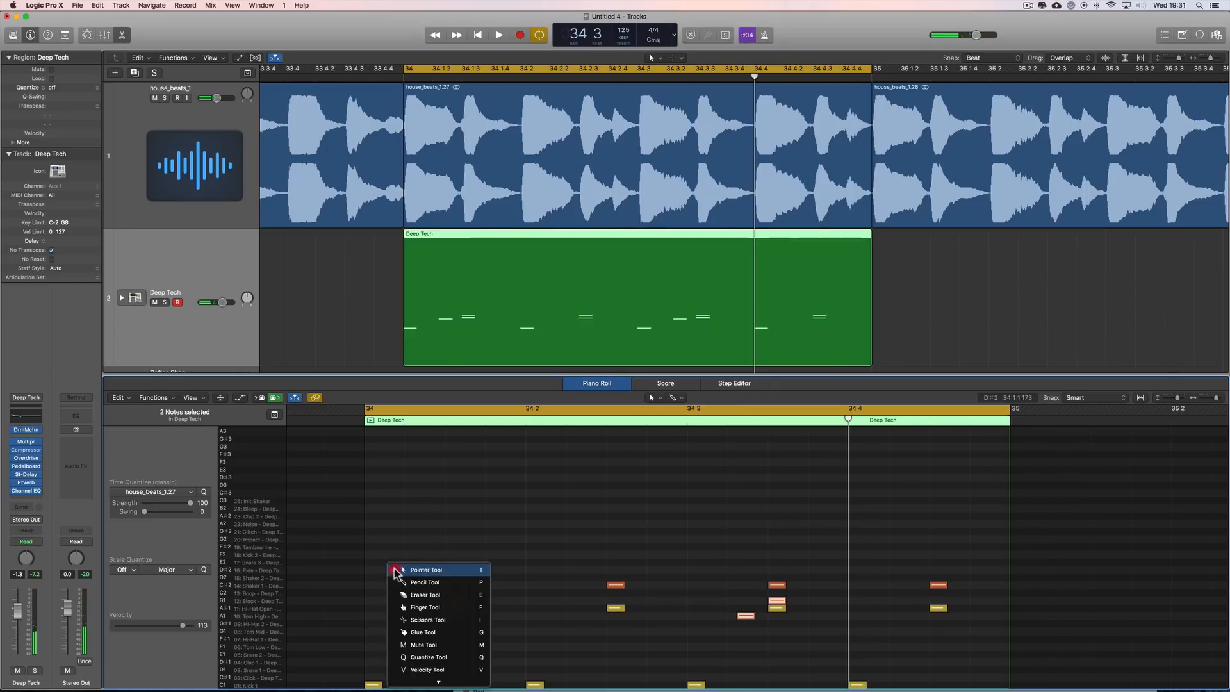
pyautogui.click(406, 581)
pyautogui.click(375, 617)
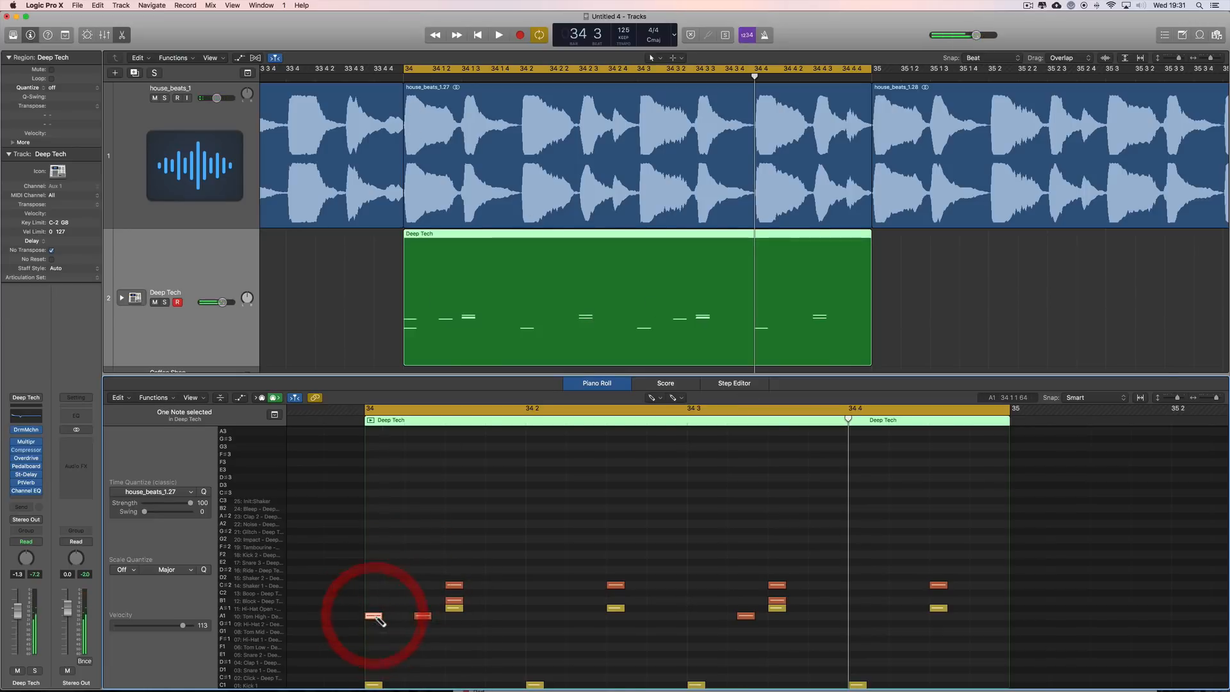
pyautogui.moveTo(378, 619); pyautogui.dragTo(378, 602)
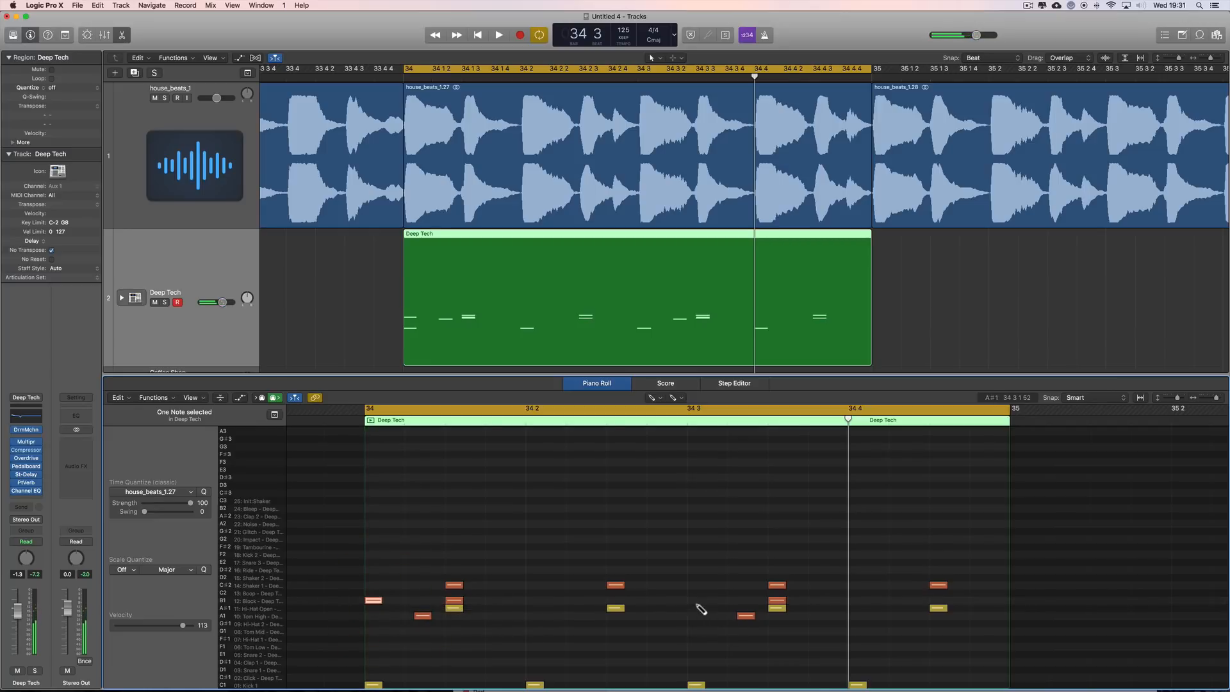
pyautogui.press('space')
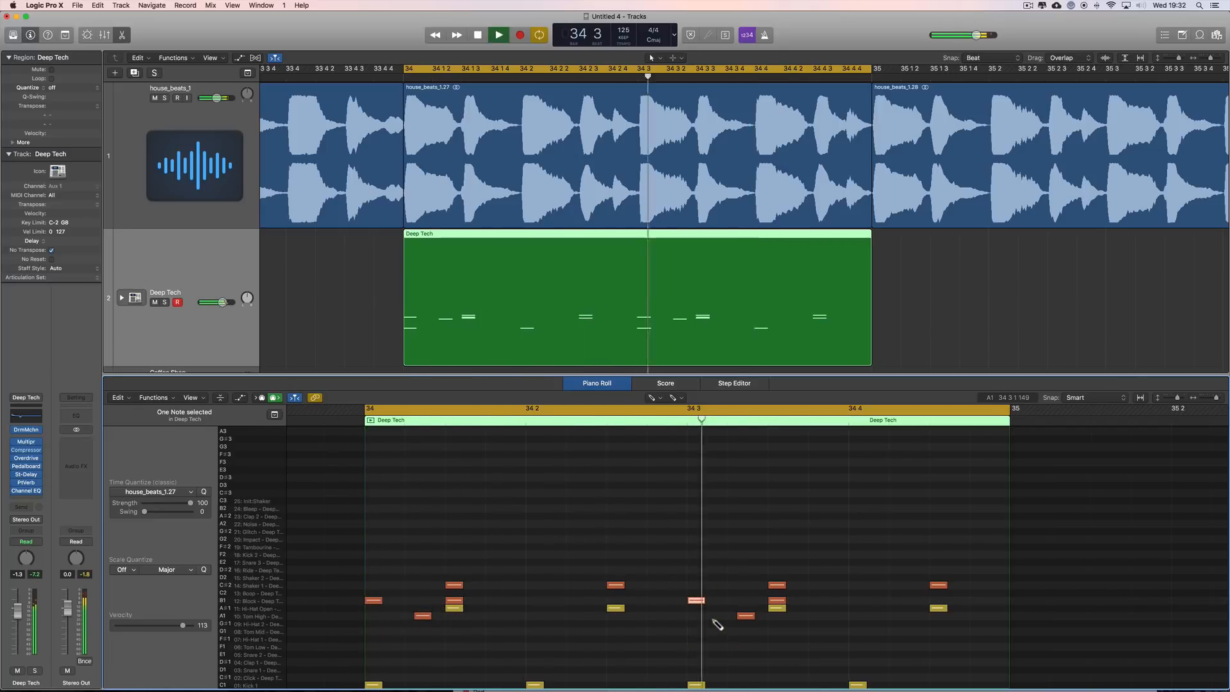
pyautogui.press('space')
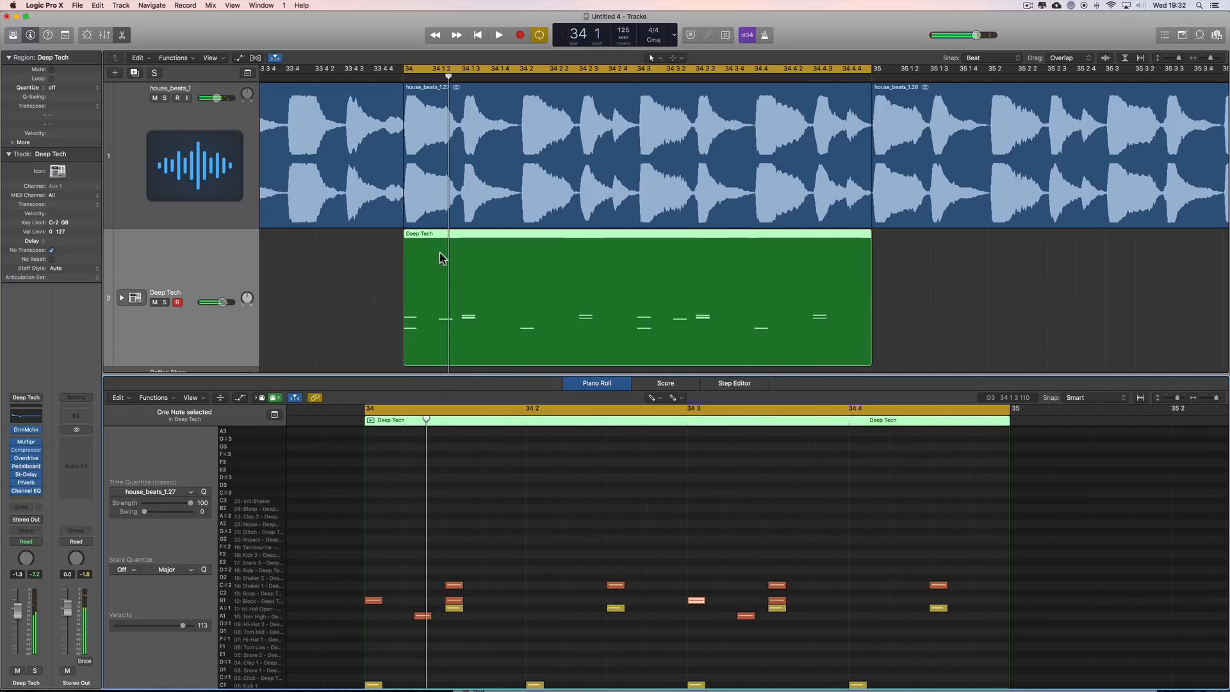
# Mute the Deep Tech track and play bar 34 of house_beats_1 by itself.
pyautogui.click(154, 303)
pyautogui.press('space')
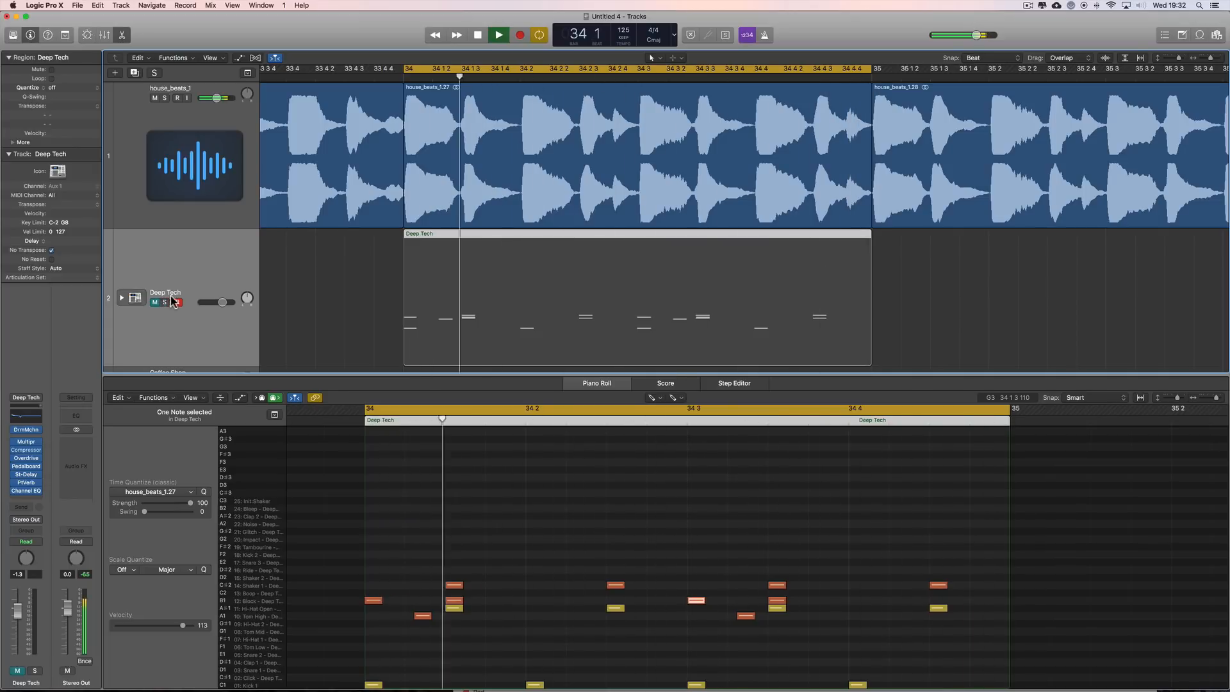
pyautogui.press('space')
# Set the velocity of the B1 Block notes on beats 1 and 3 to 77, then unmute Deep Tech and play.
pyautogui.rightClick(402, 459)
pyautogui.click(404, 452)
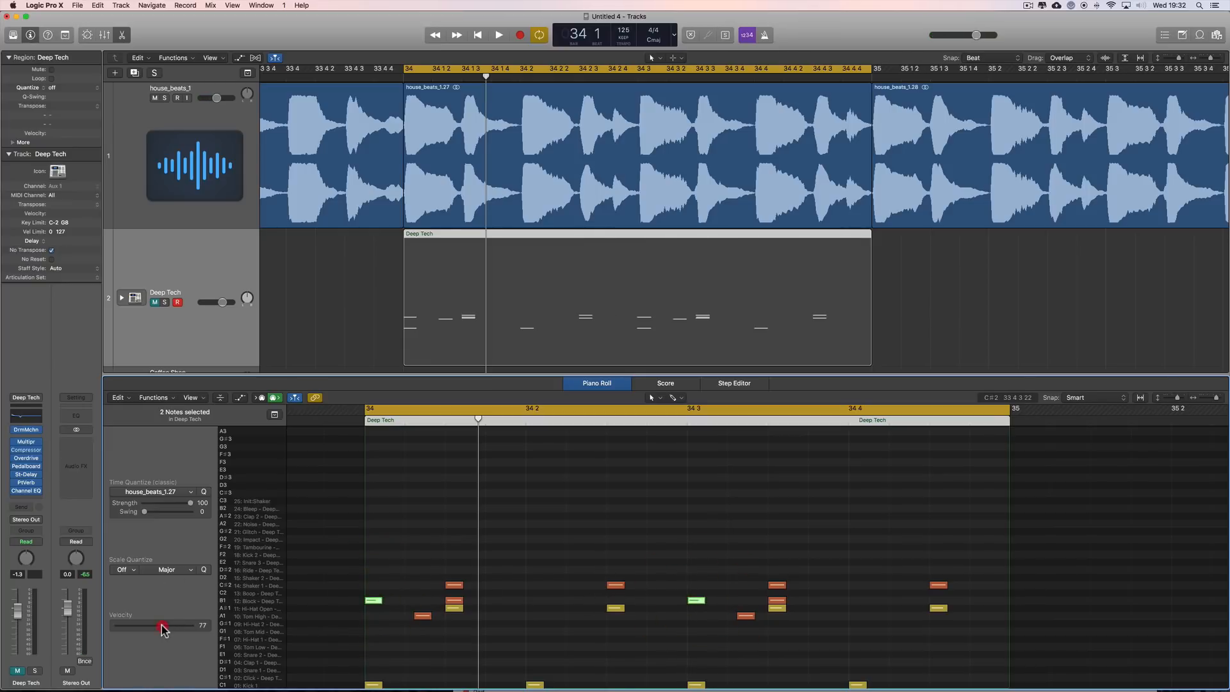
pyautogui.click(156, 303)
pyautogui.press('space')
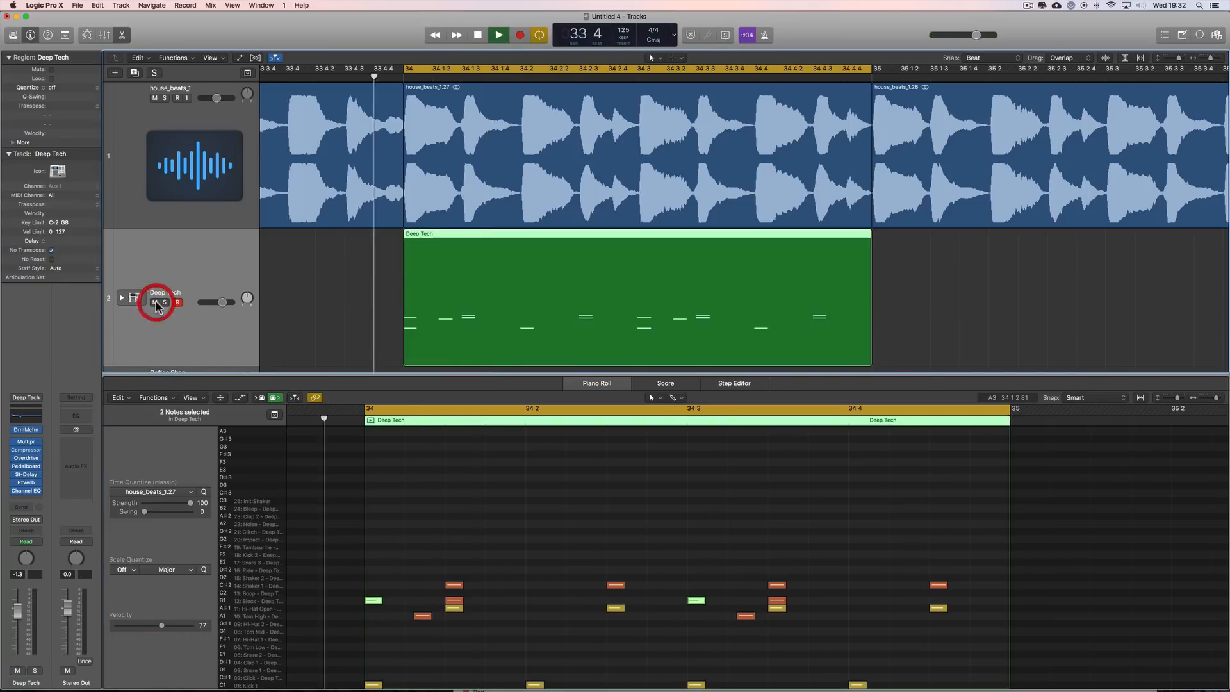
# Lower the Deep Tech track volume to -5.5 dB, raise house_beats_1 slightly, and play bar 34 to compare the balance.
pyautogui.moveTo(213, 305); pyautogui.dragTo(210, 306)
pyautogui.moveTo(216, 98)
pyautogui.mouseDown()
pyautogui.moveTo(175, 101)
pyautogui.moveTo(222, 98)
pyautogui.mouseUp()
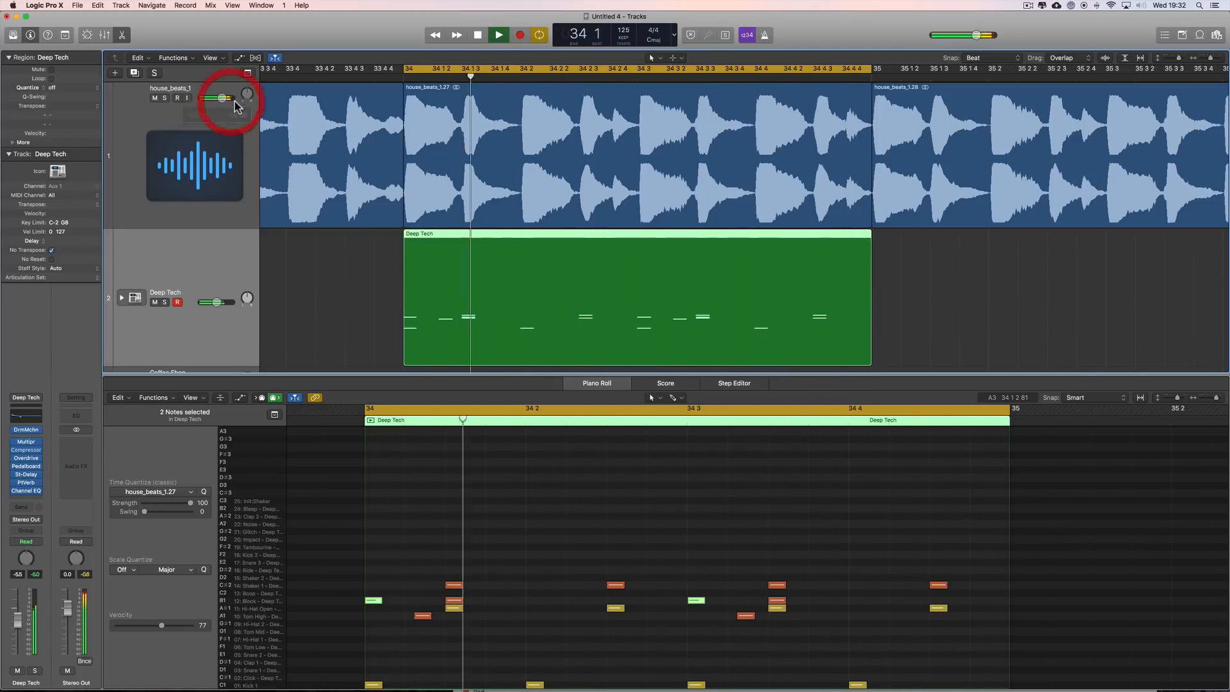
pyautogui.press('space')
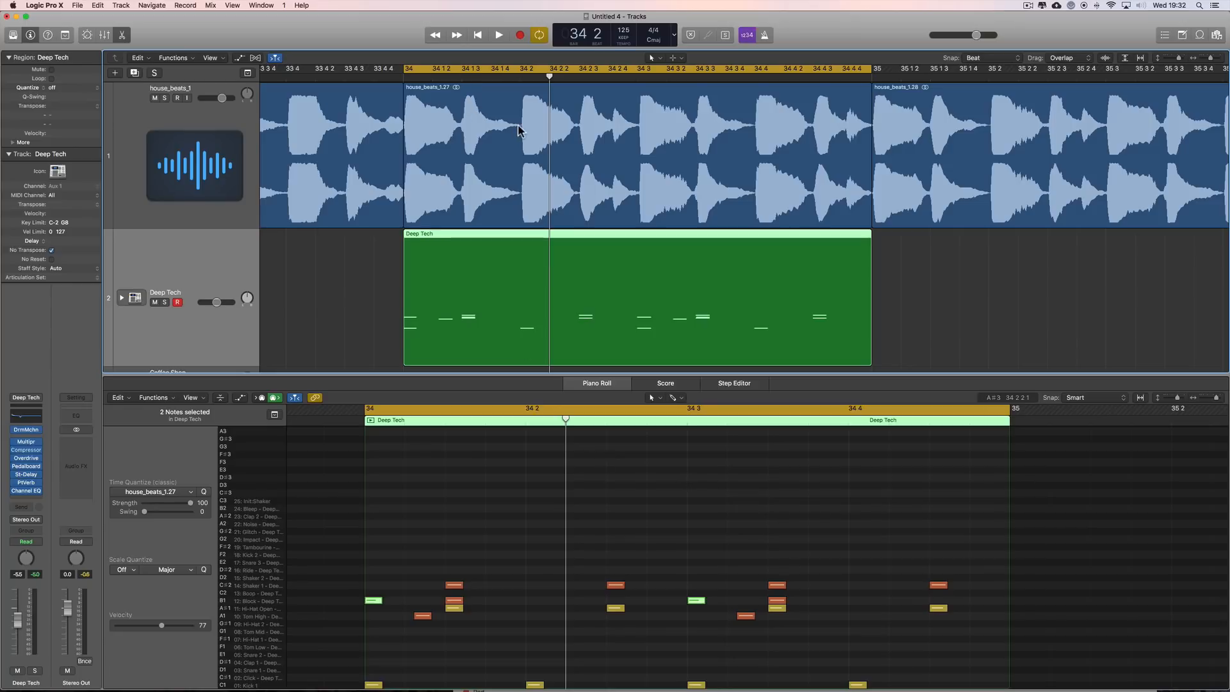
pyautogui.press('space')
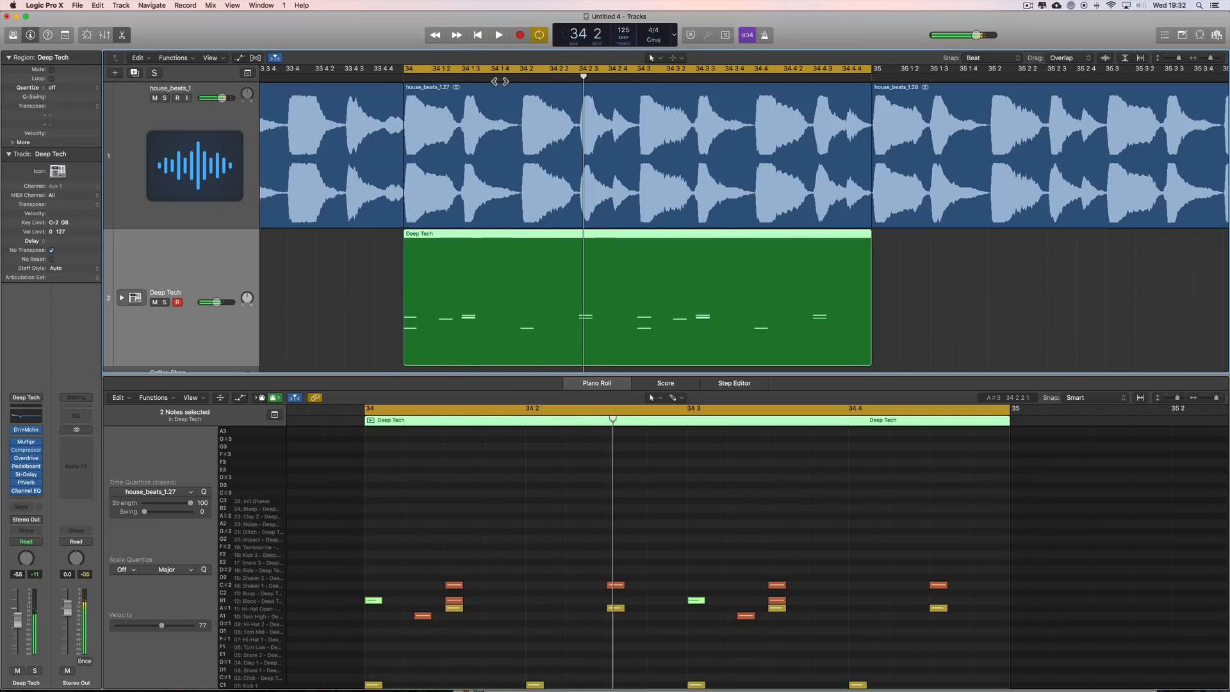
# Draw a Hi-Hat 2 note on G♯1 at the fourth sixteenth of beat 1 in bar 34.
pyautogui.click(500, 82)
pyautogui.rightClick(436, 663)
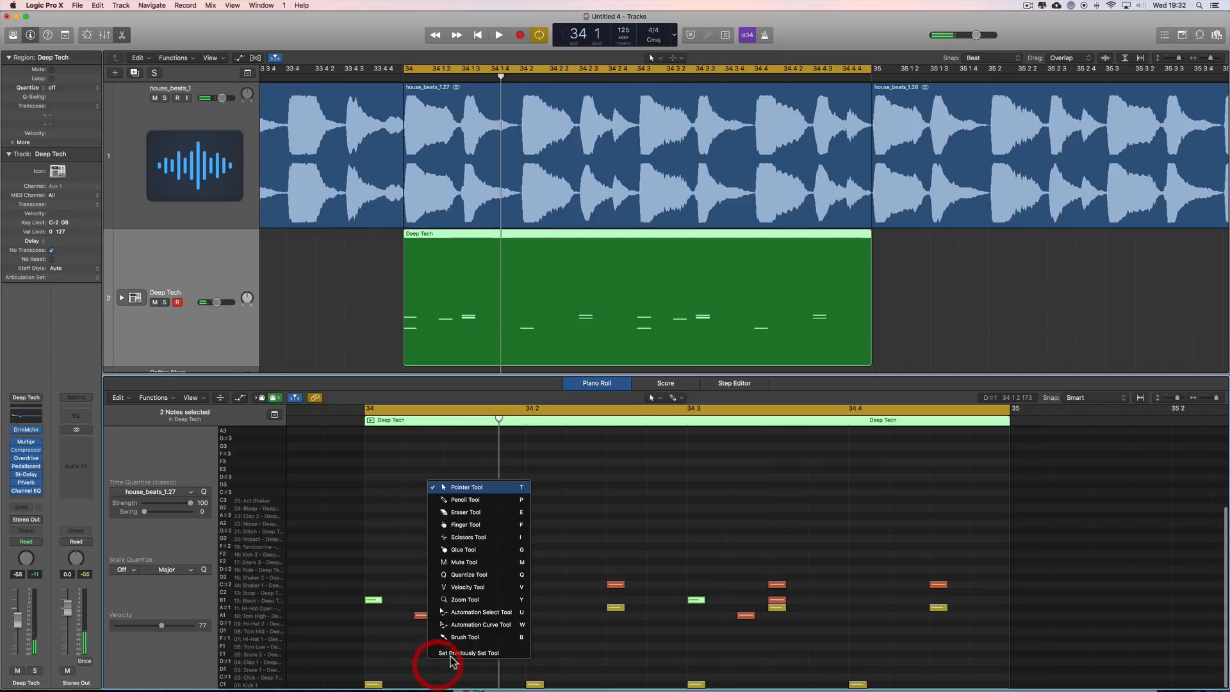
pyautogui.click(452, 501)
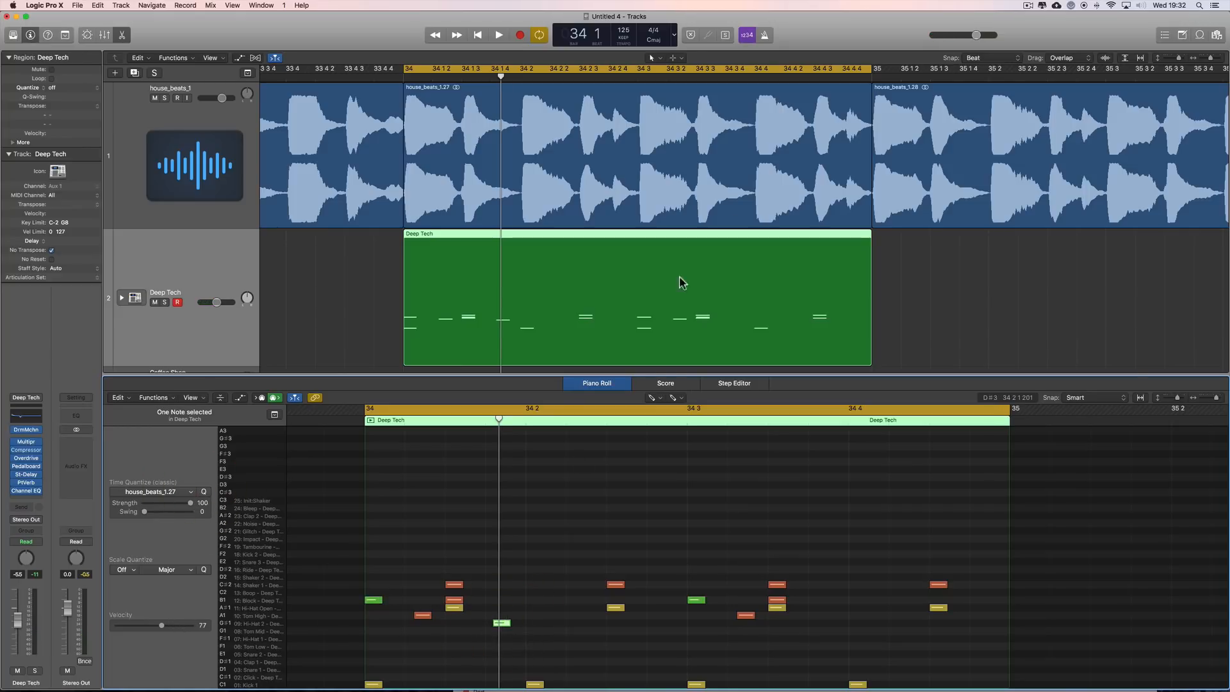
# Add a Hi-Hat 2 note on G♯1 at the fourth sixteenth of beat 3, quantize it to house_beats_1.27 and play the bar.
pyautogui.click(733, 81)
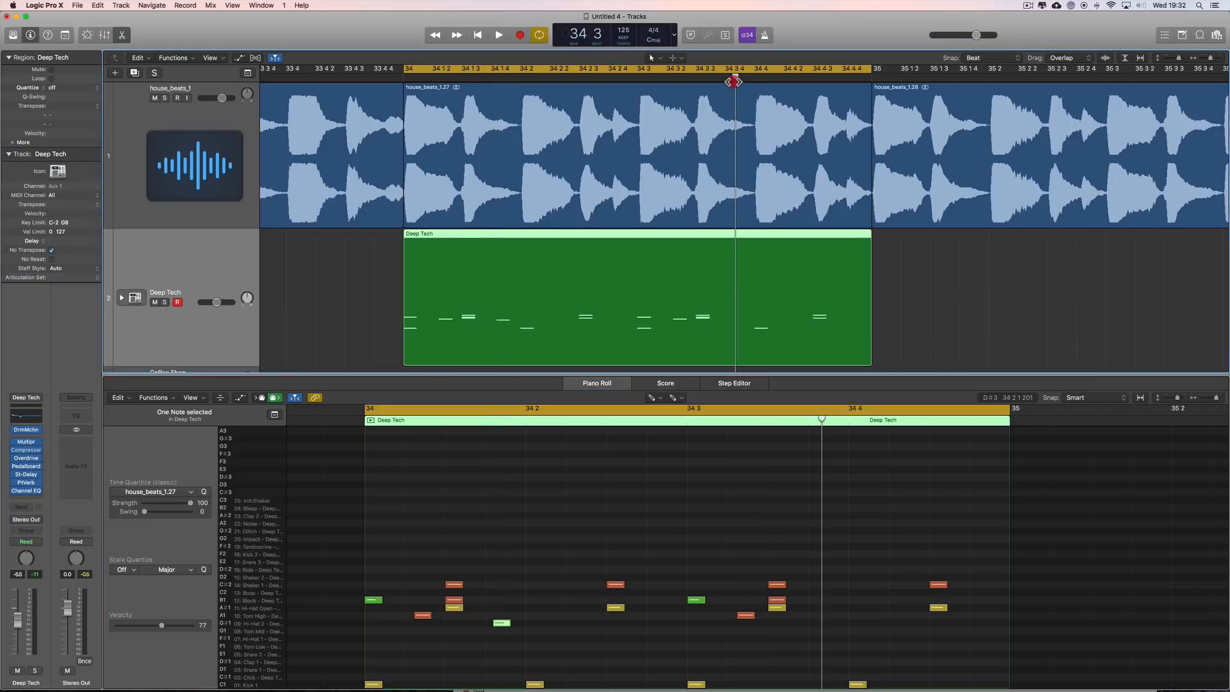
pyautogui.click(824, 631)
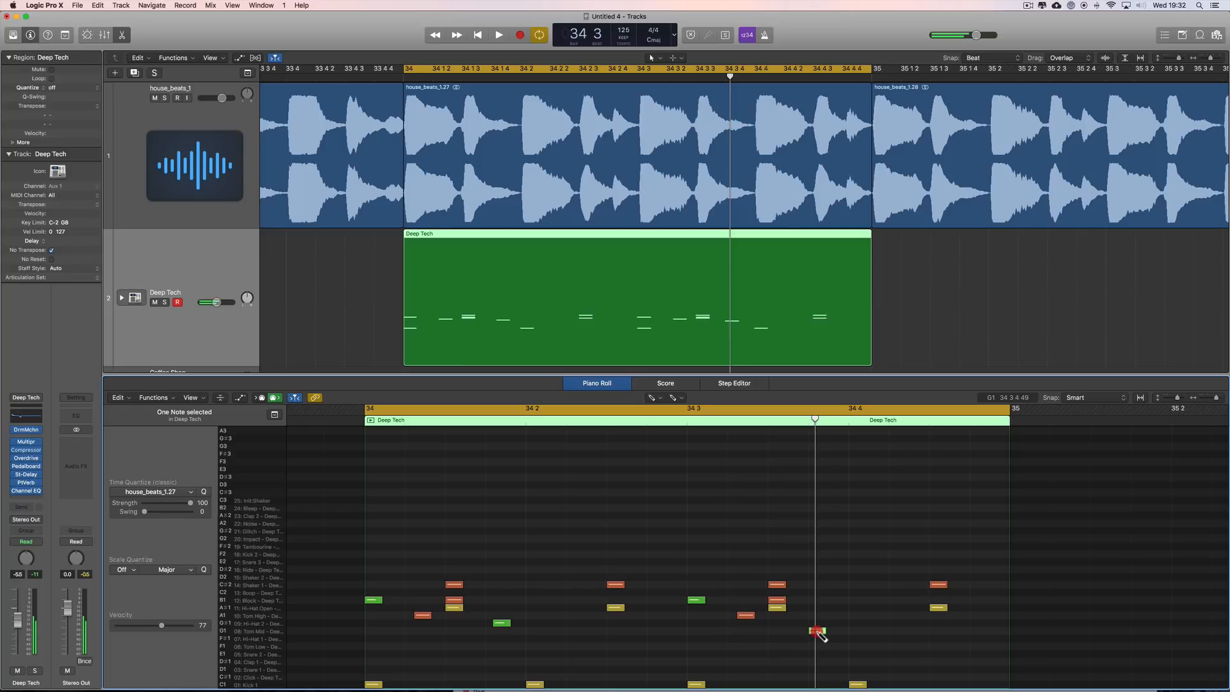
pyautogui.moveTo(818, 632); pyautogui.dragTo(697, 621)
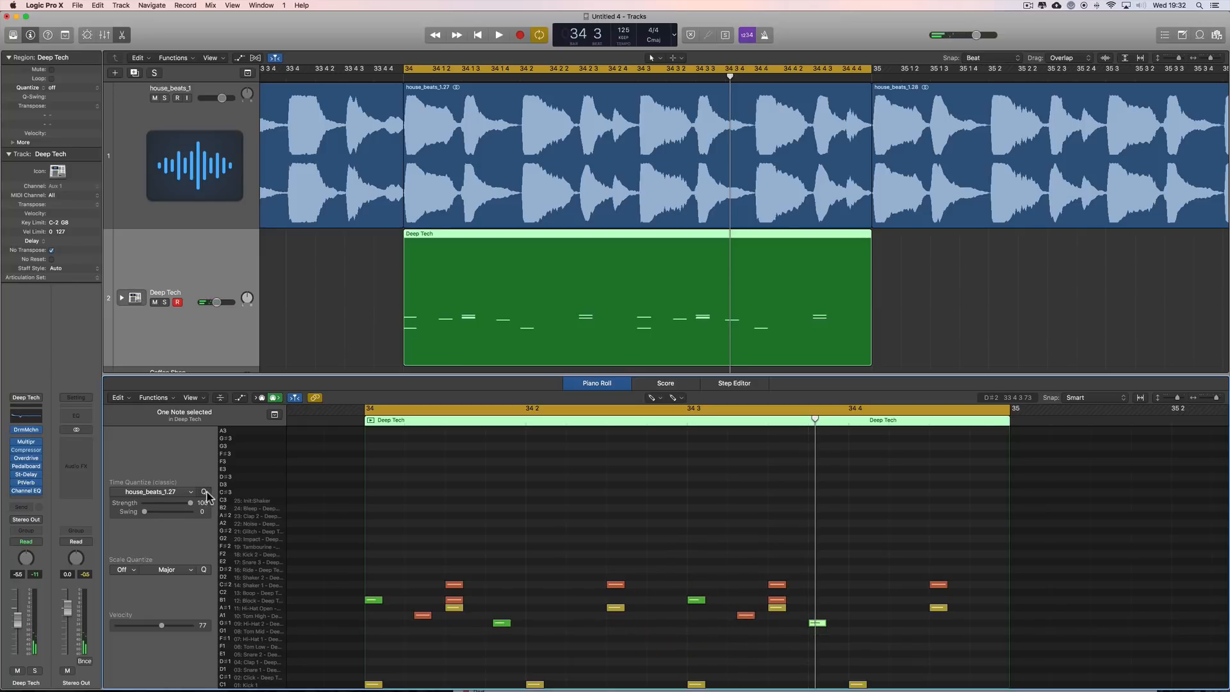
pyautogui.click(205, 491)
pyautogui.press('space')
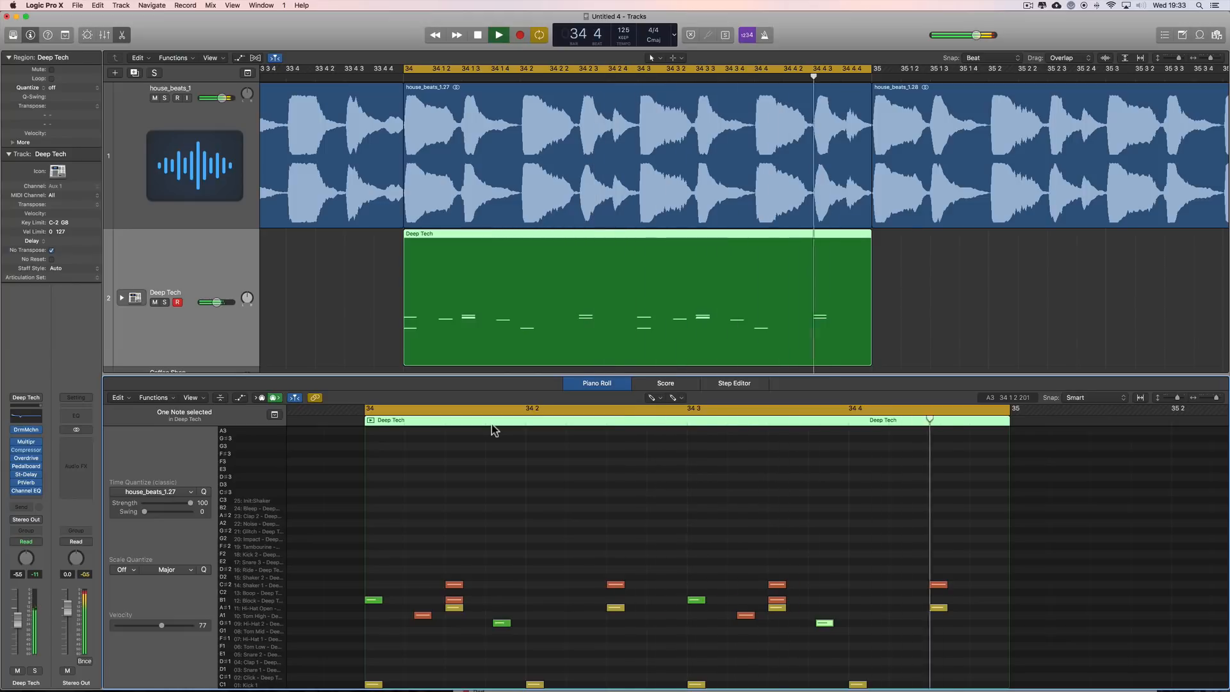
pyautogui.press('space')
# Solo the Deep Tech track and play bar 34 to hear the drum pattern alone.
pyautogui.click(164, 303)
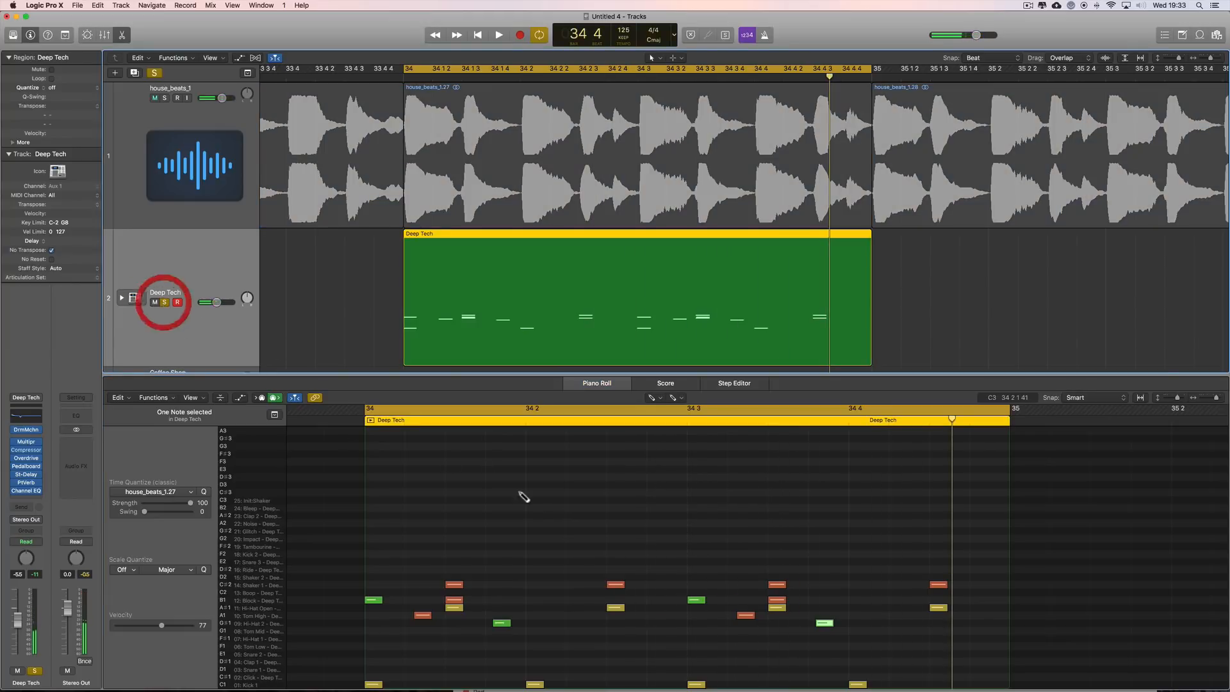
pyautogui.press('space')
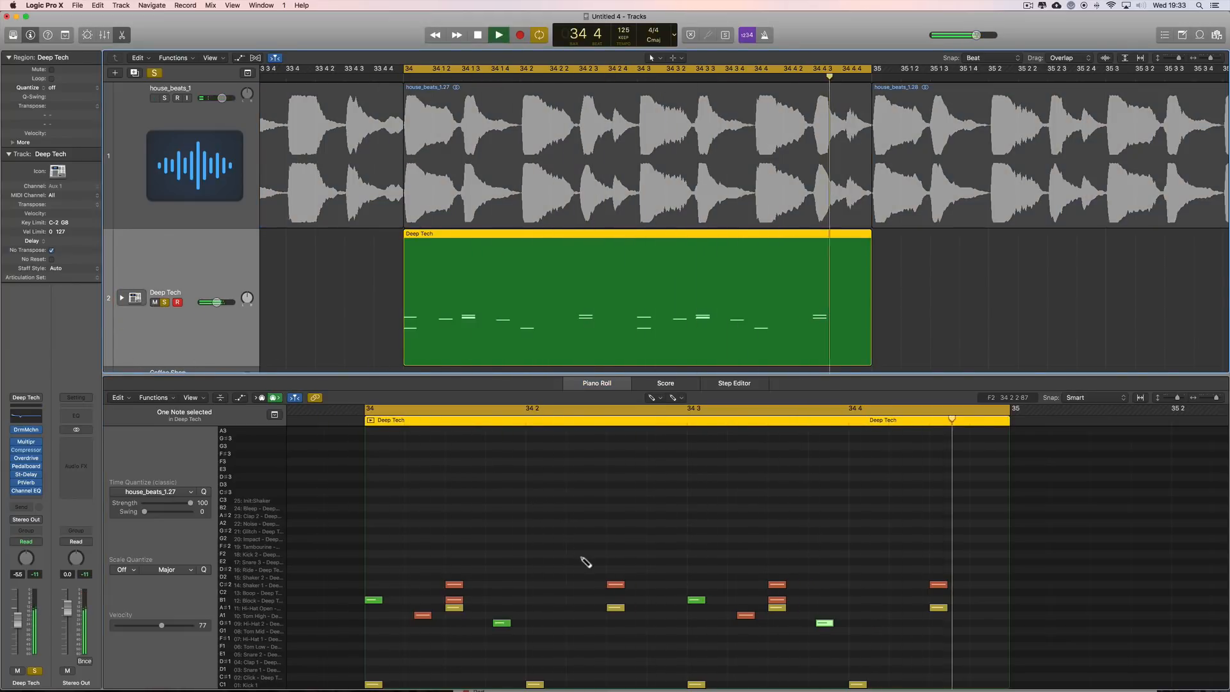
pyautogui.press('space')
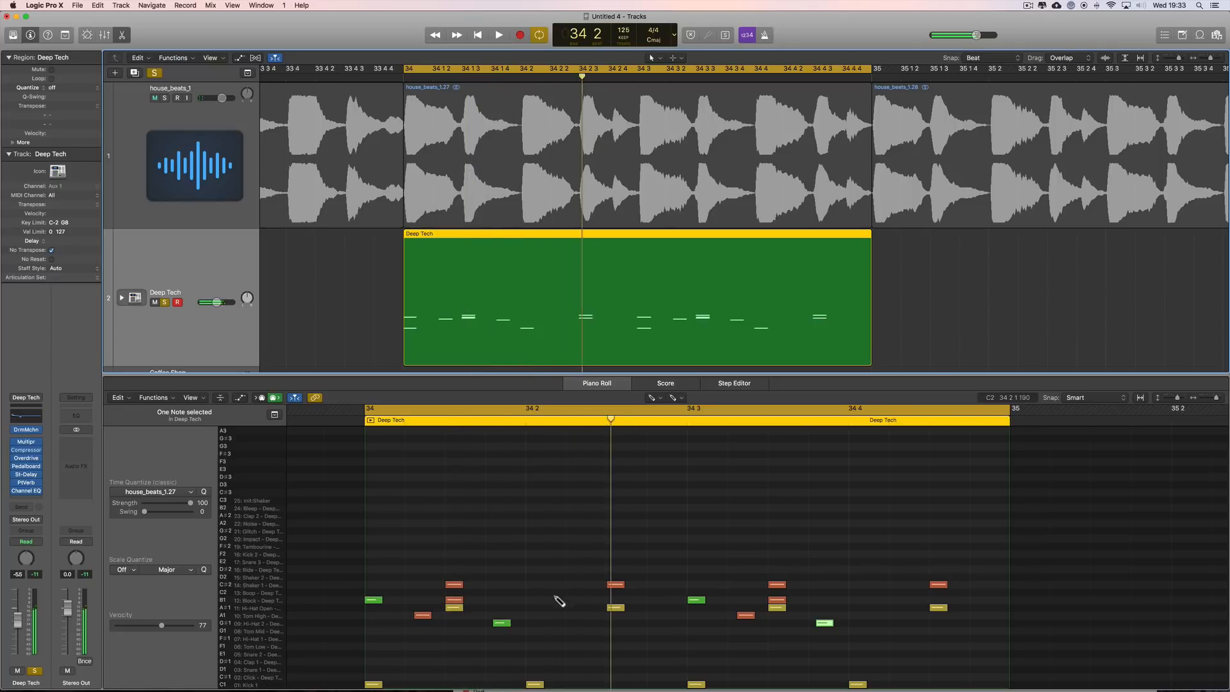
# Try an extra Hi-Hat 2 note on the second sixteenth of beat 2 and play the soloed bar.
pyautogui.click(576, 624)
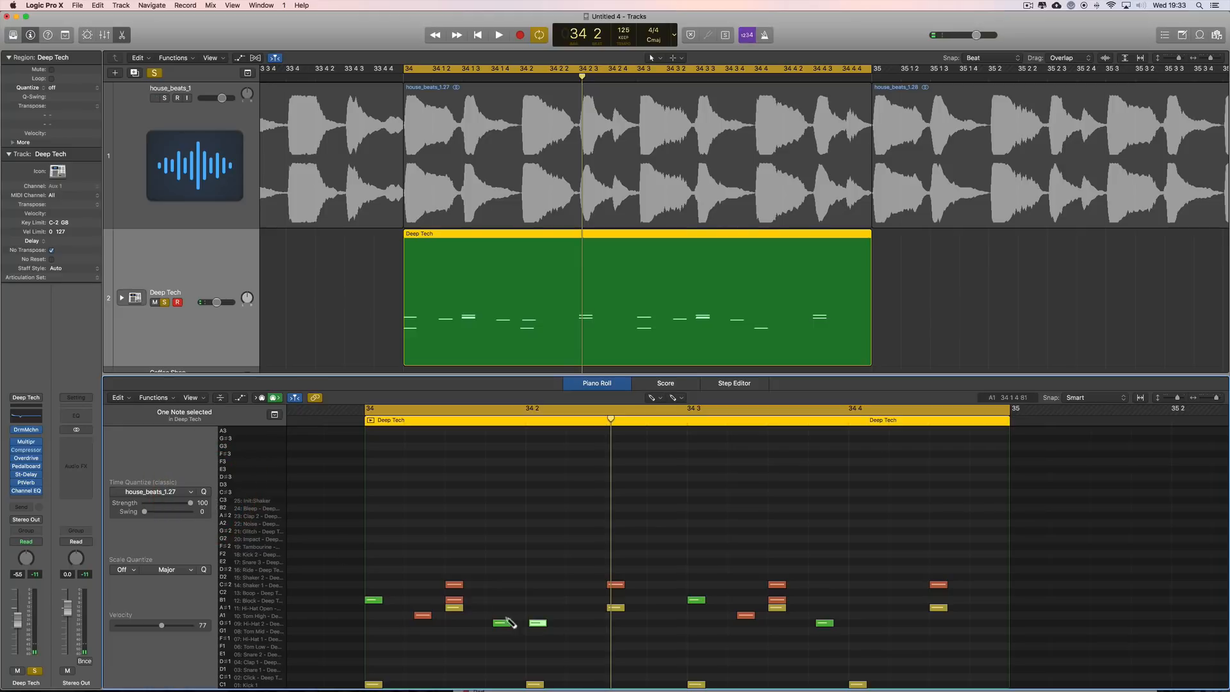
pyautogui.moveTo(560, 625); pyautogui.dragTo(583, 627)
pyautogui.press('space')
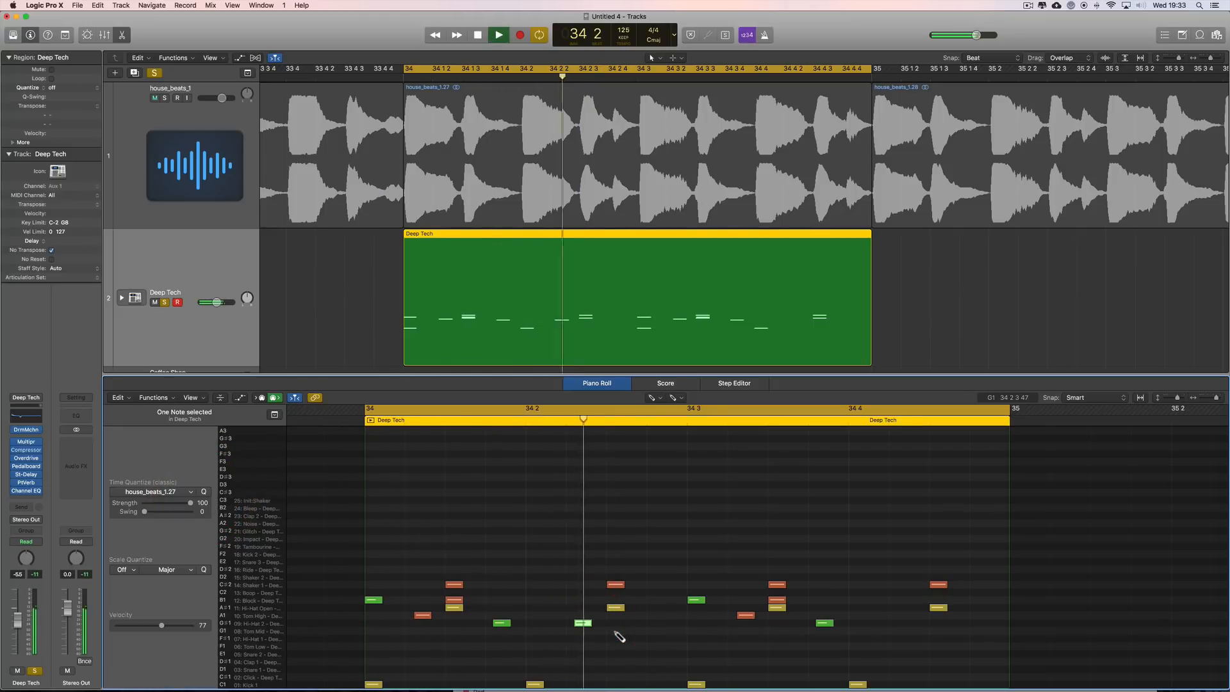
pyautogui.press('space')
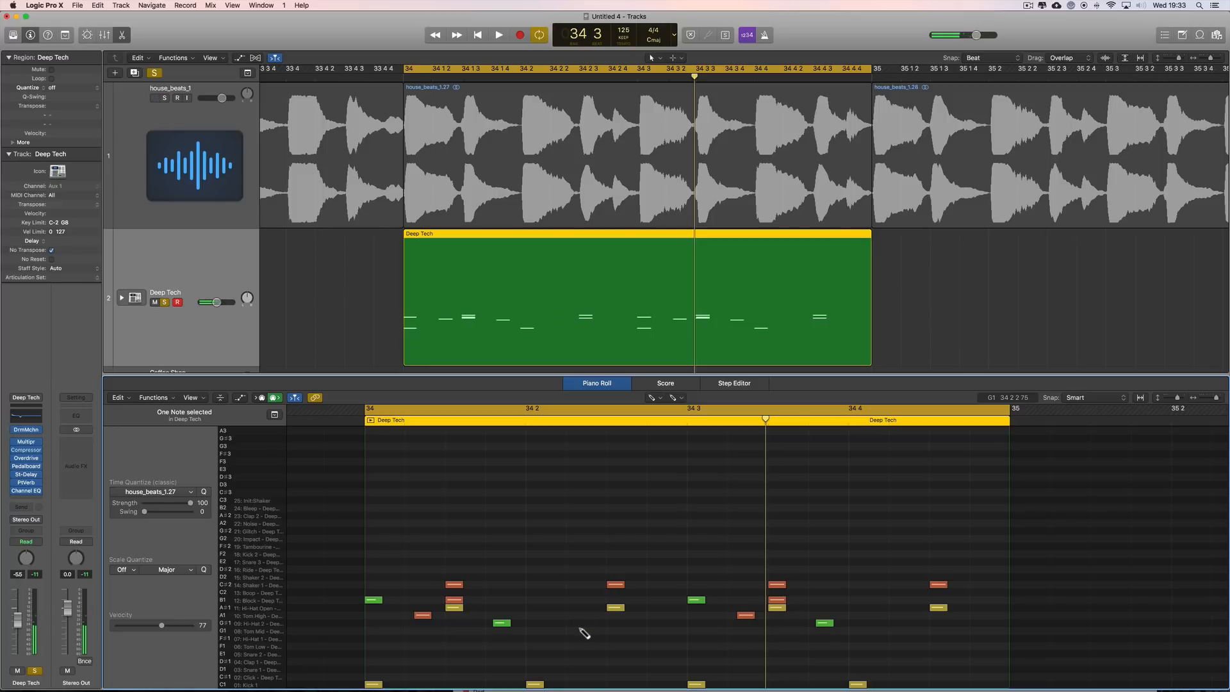
# Raise the Deep Tech track volume to -1.1 dB, replay the soloed bar and audition beat 1's Hi-Hat Open note.
pyautogui.press('space')
pyautogui.press('space')
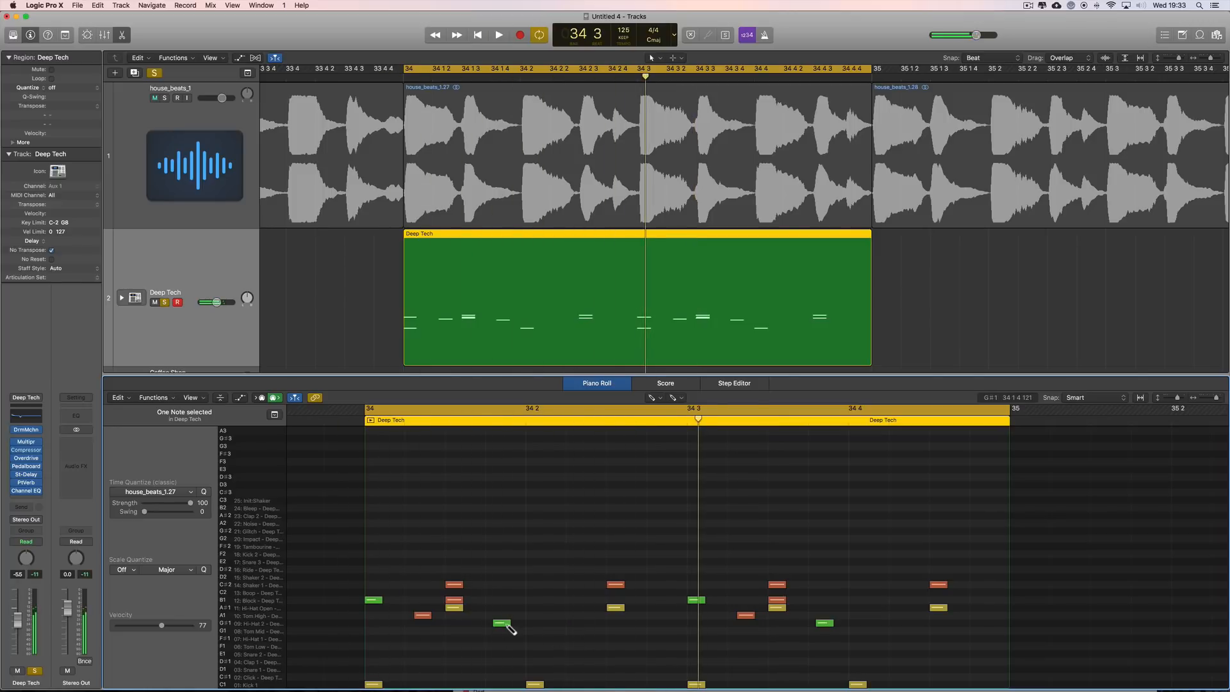
pyautogui.moveTo(218, 305); pyautogui.dragTo(222, 303)
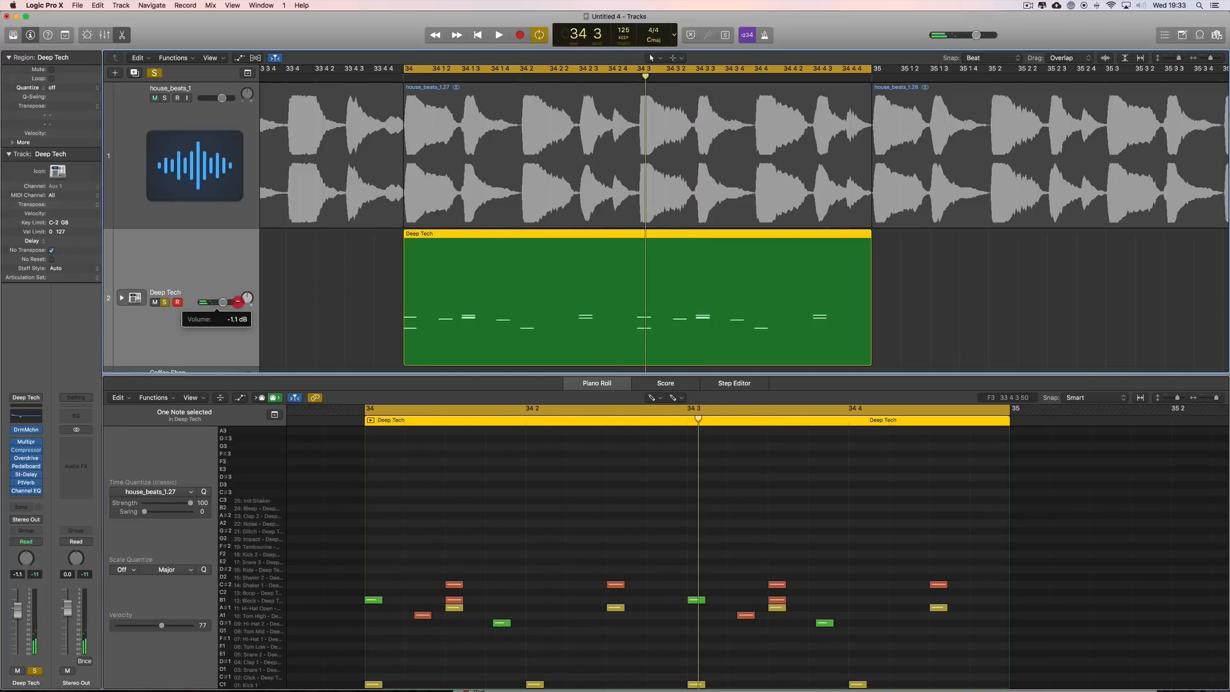
pyautogui.press('space')
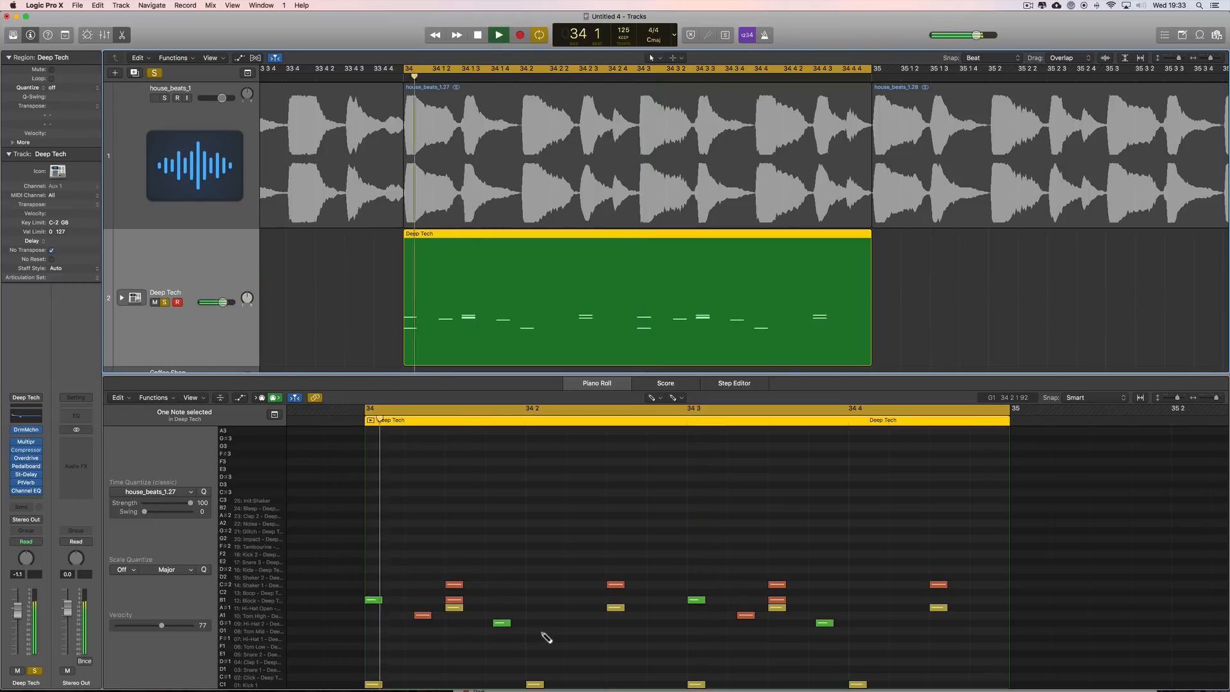
pyautogui.press('space')
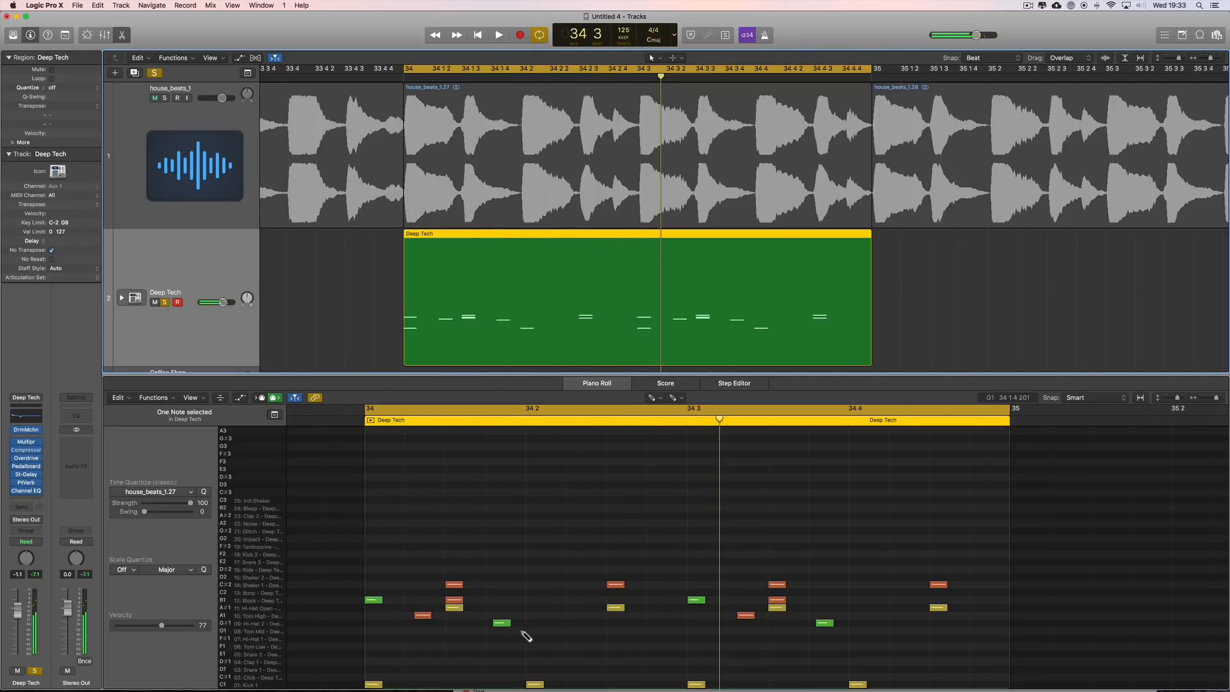
pyautogui.press('space')
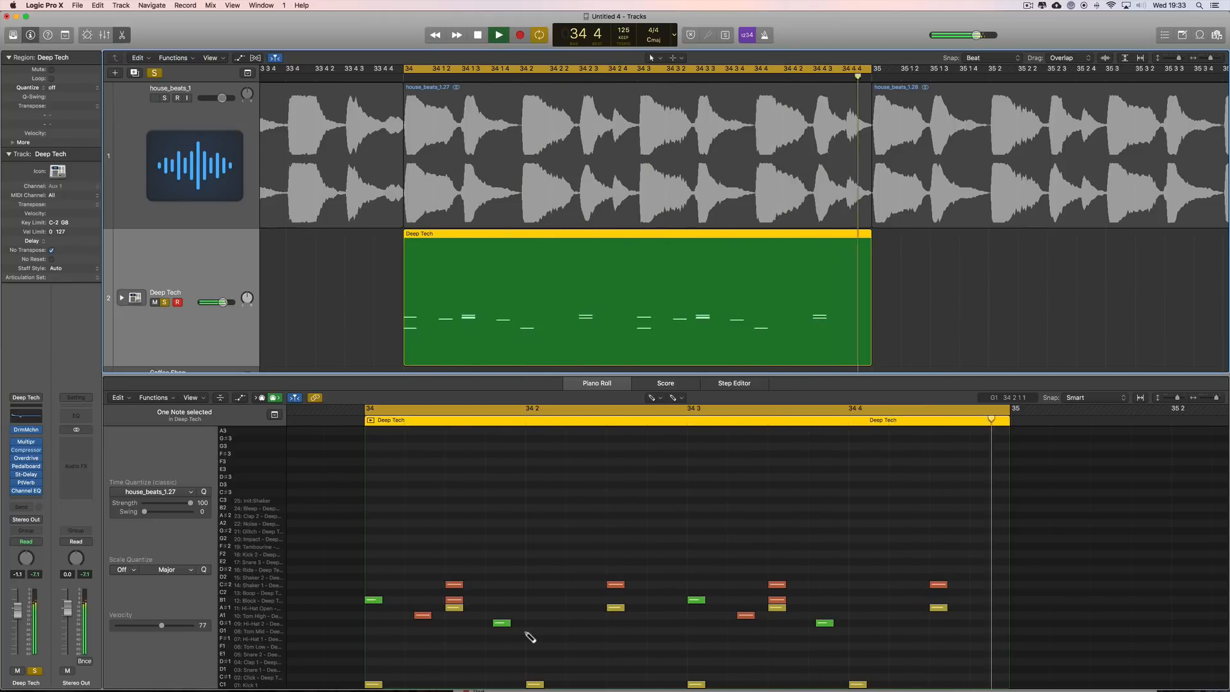
pyautogui.press('space')
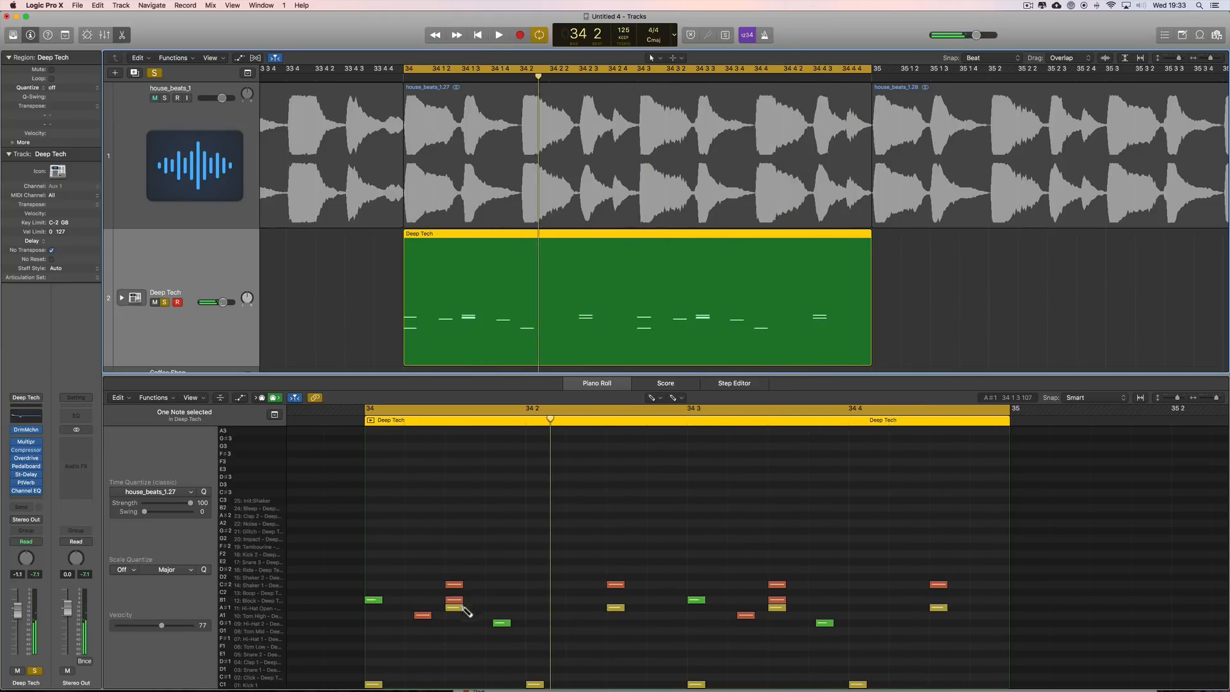
pyautogui.click(459, 608)
pyautogui.press('space')
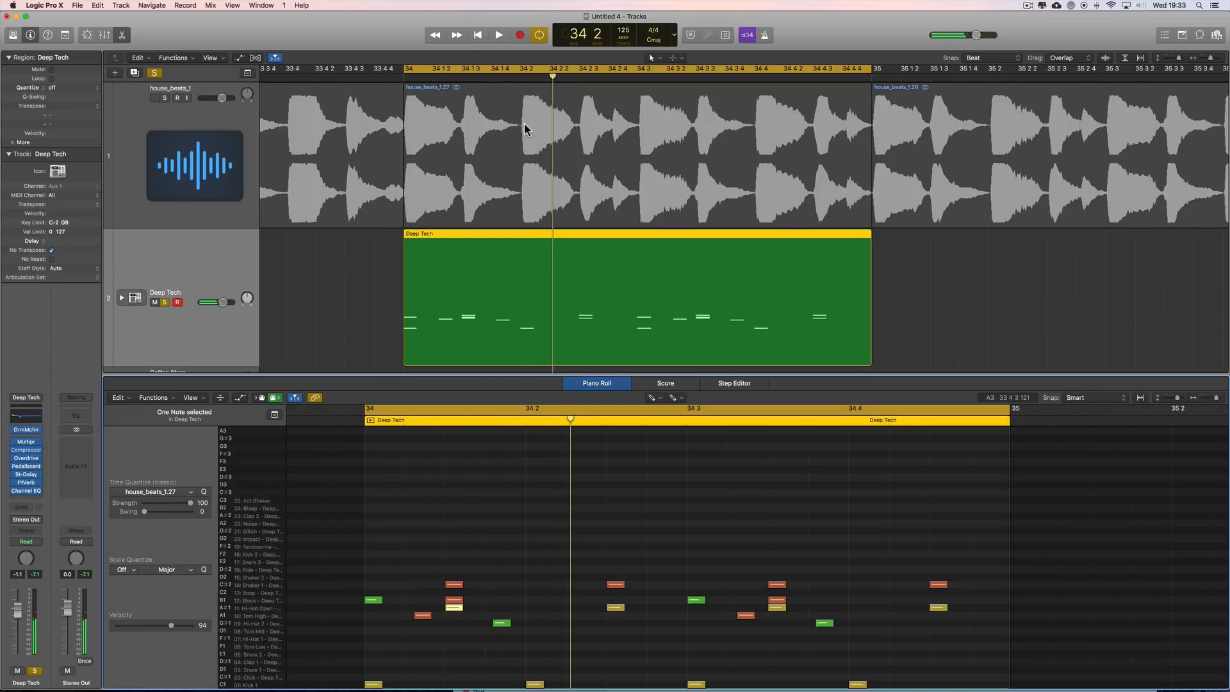
# Solo house_beats_1 in place of Deep Tech and play bar 34 of the original loop.
pyautogui.click(166, 98)
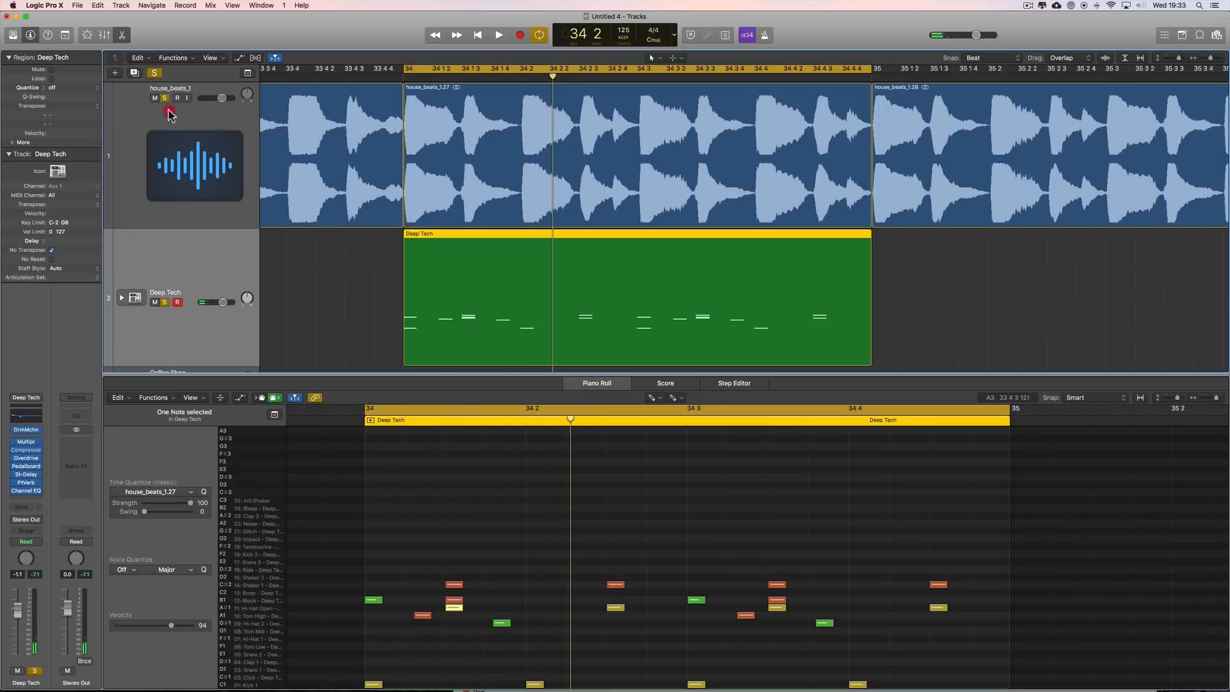
pyautogui.click(166, 303)
pyautogui.press('space')
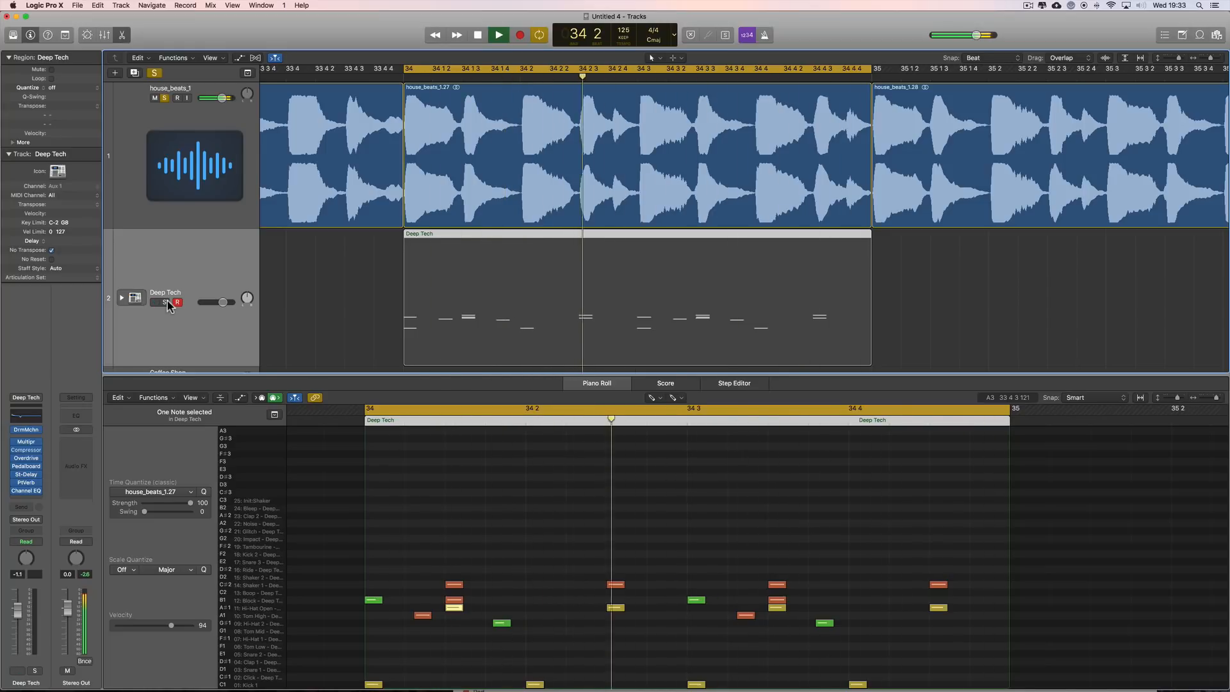
pyautogui.press('space')
# Clear the house_beats_1 solo and audition the first Hi-Hat Open and Shaker 1 notes in beat 1.
pyautogui.click(459, 609)
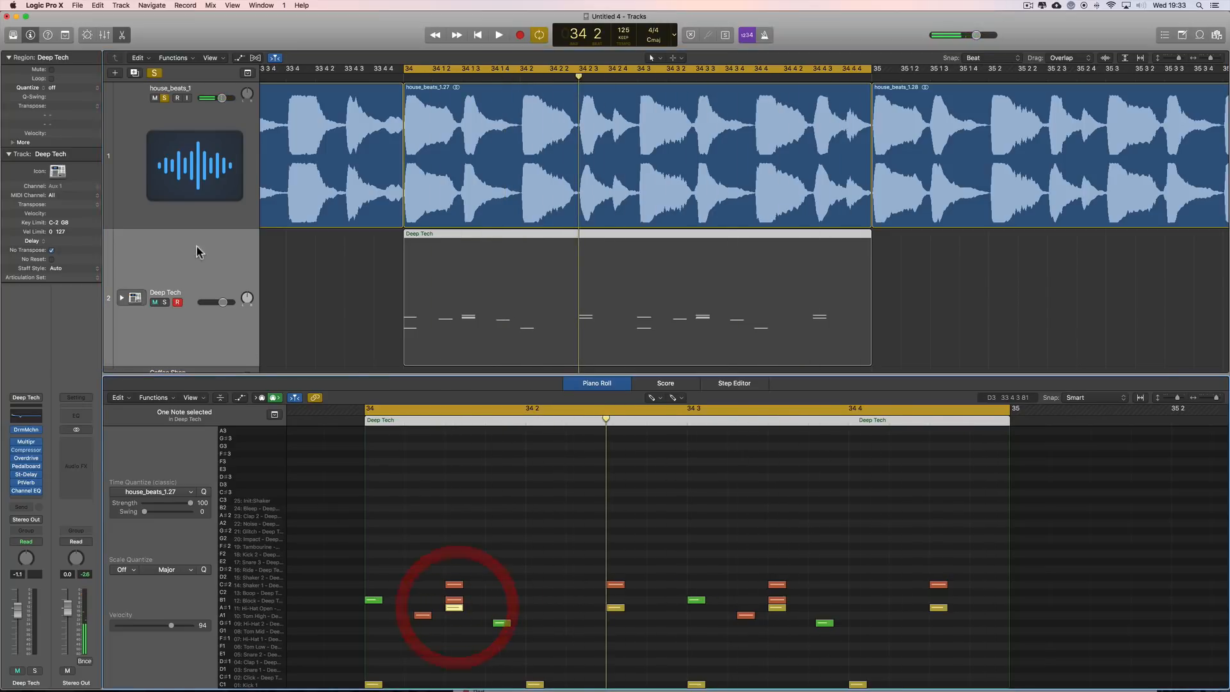
pyautogui.click(164, 97)
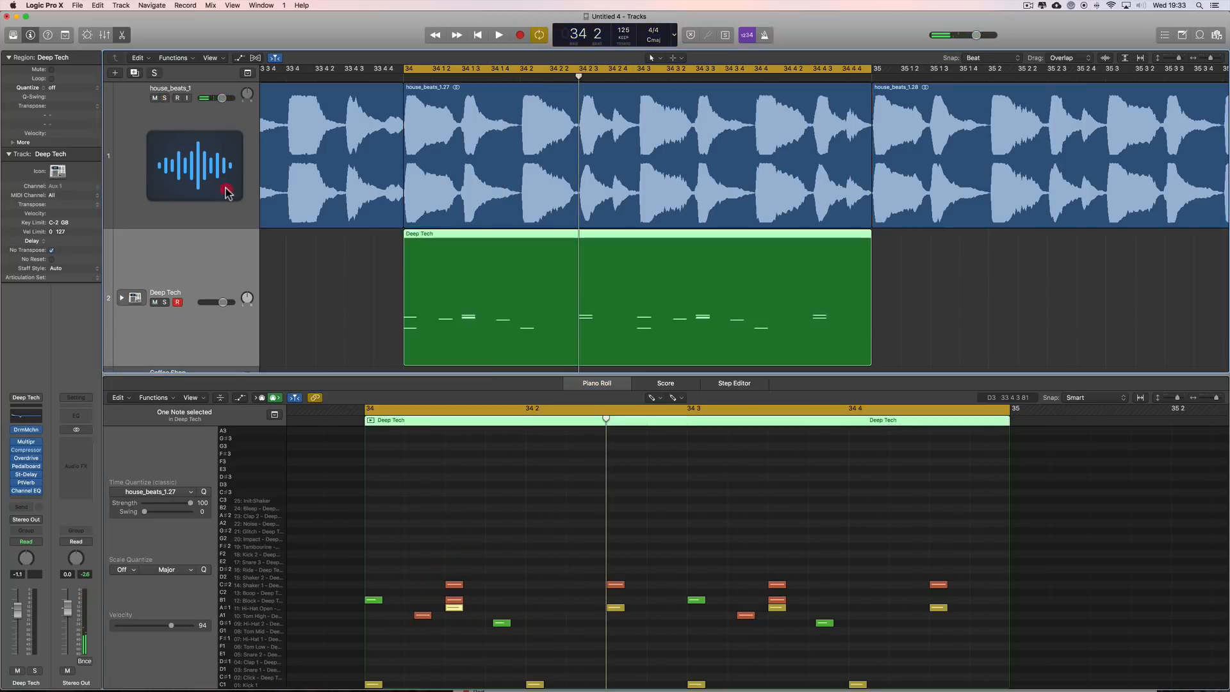
pyautogui.click(459, 609)
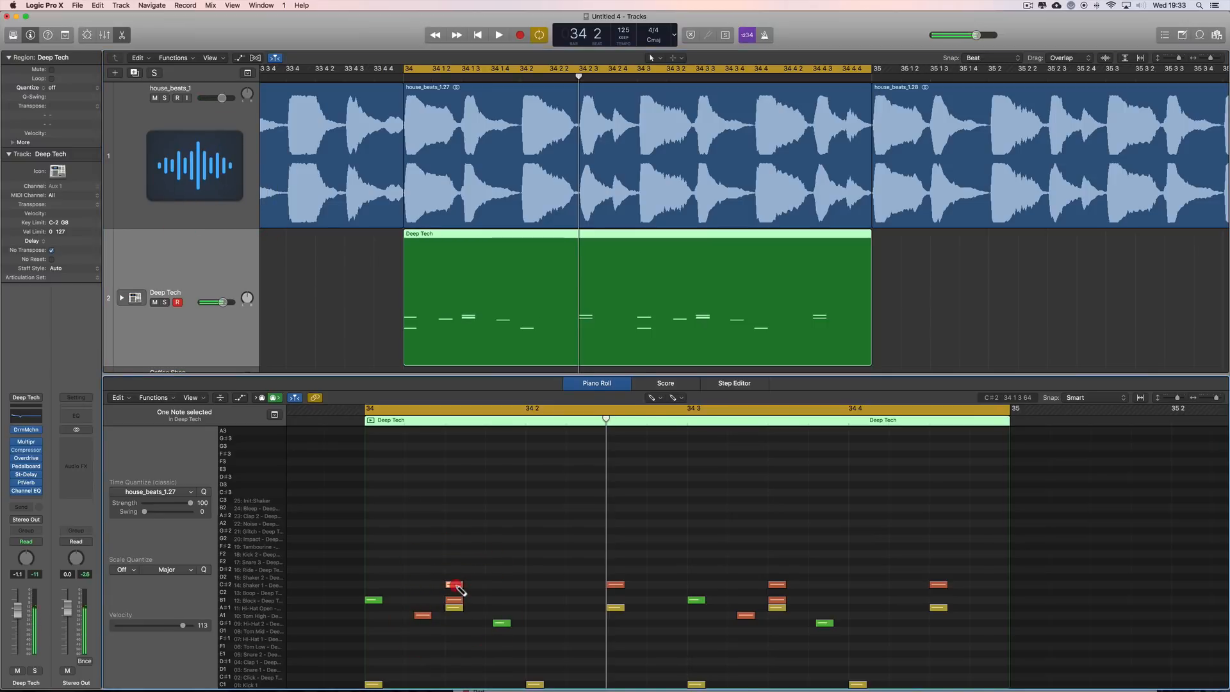
pyautogui.click(456, 587)
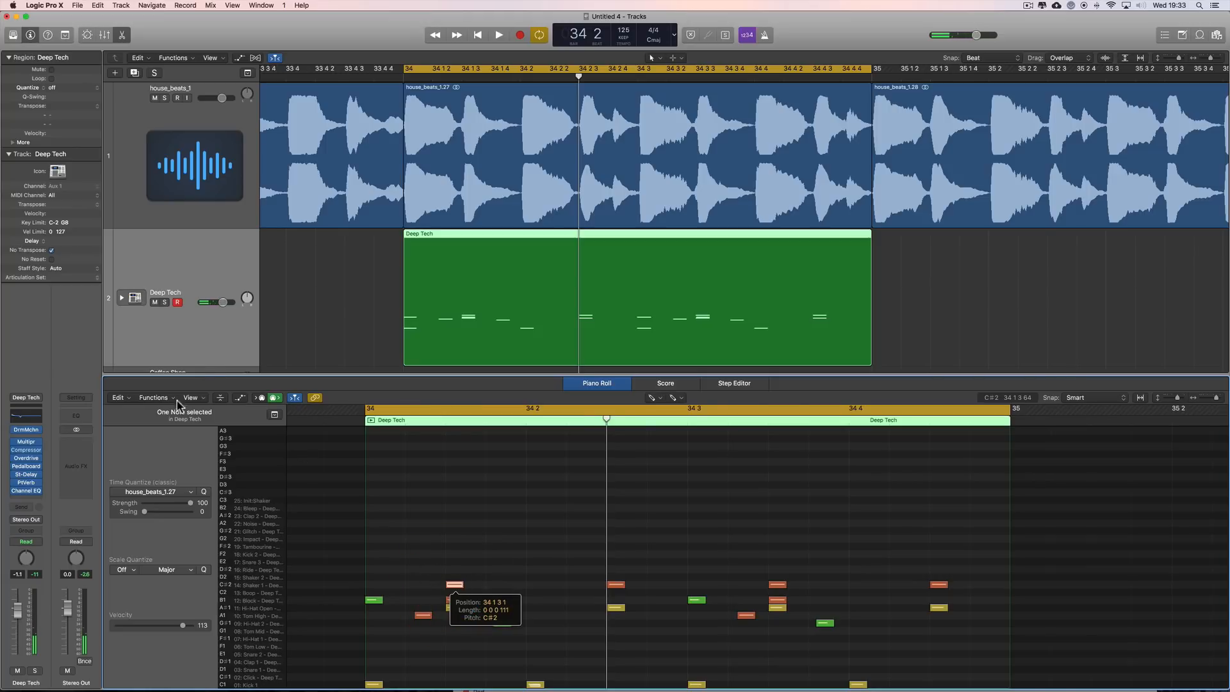
# Open the Deep Tech drum machine, set Shaker 1's volume to -1.9 dB and lower its pitch while bar 34 plays.
pyautogui.click(25, 430)
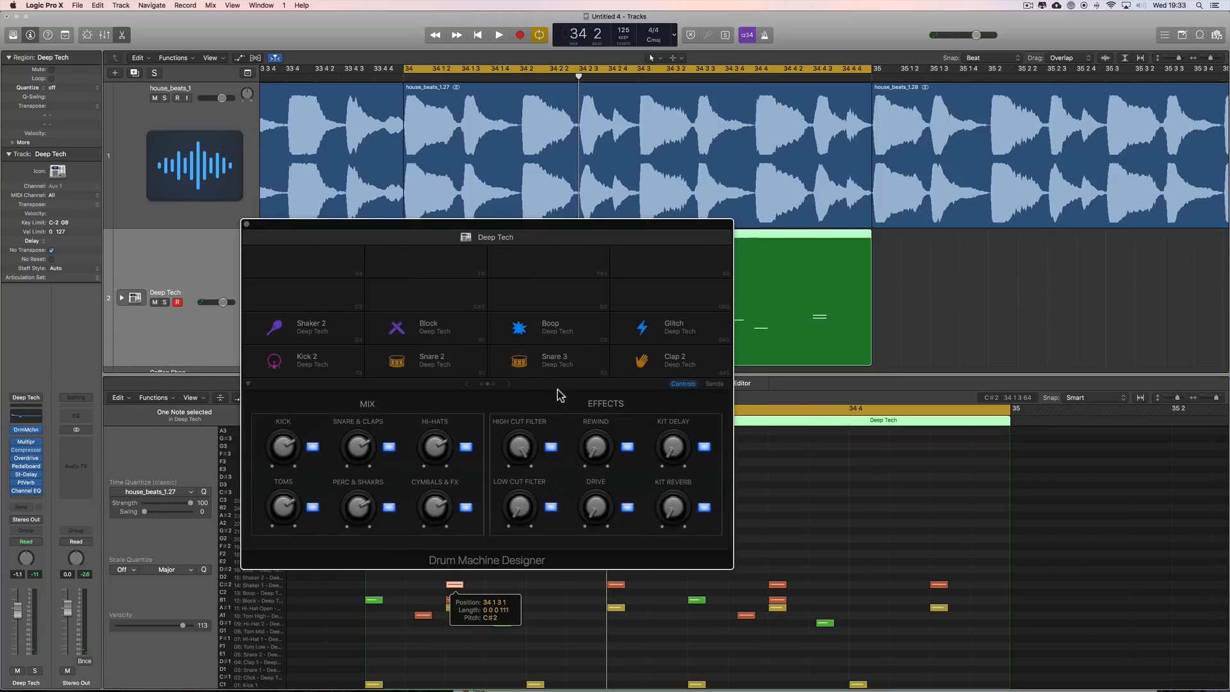
pyautogui.press('space')
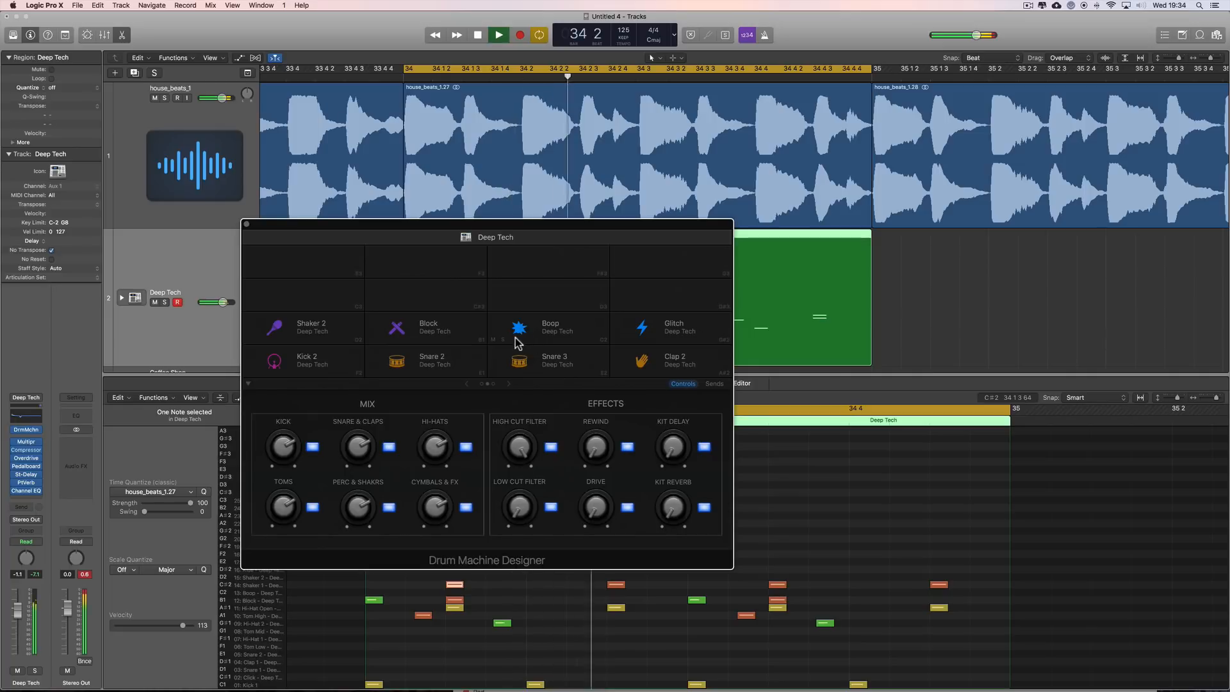
pyautogui.click(467, 384)
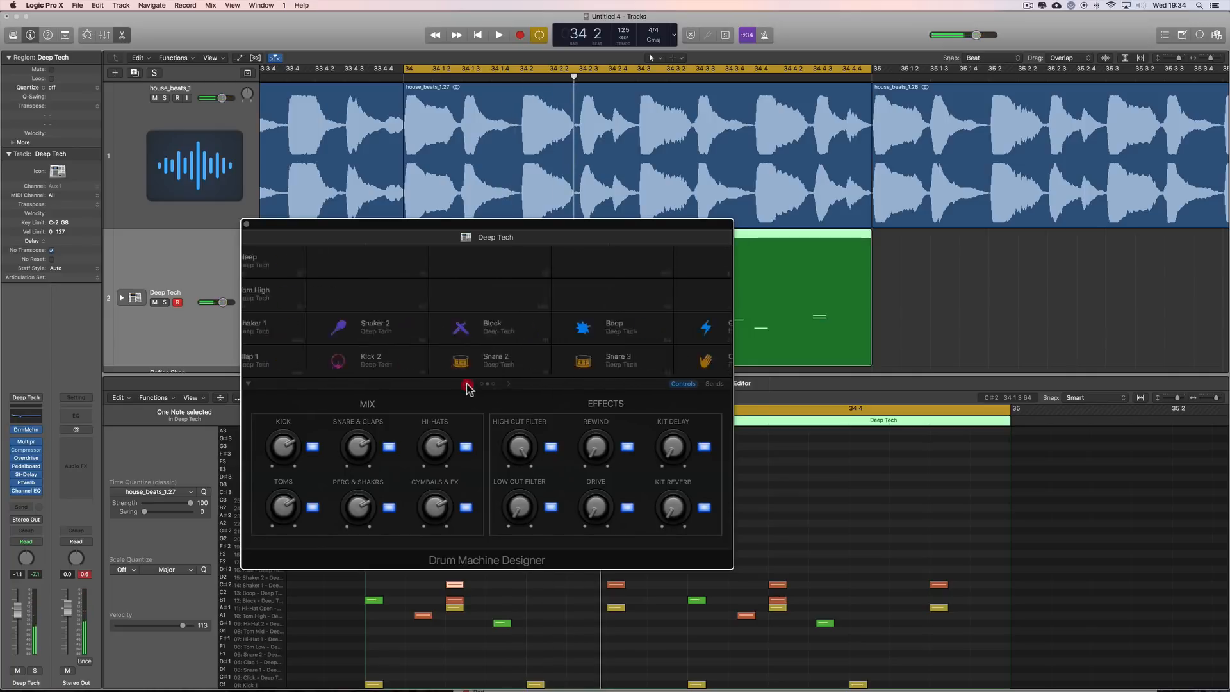
pyautogui.click(663, 326)
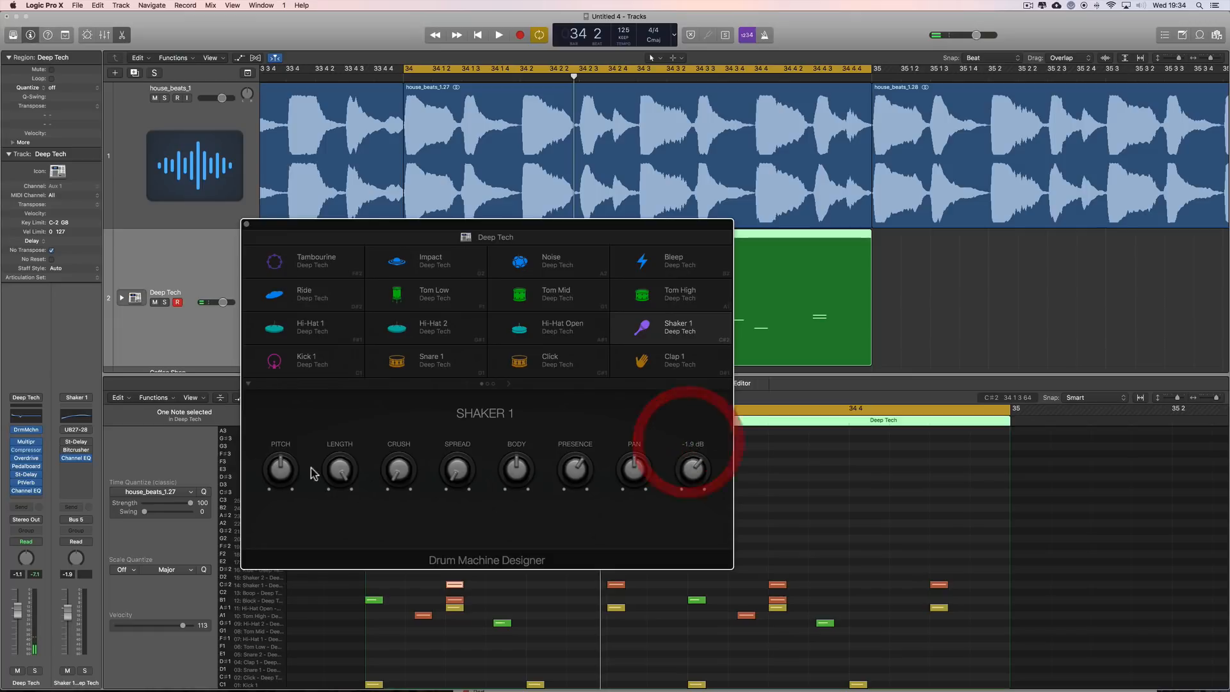
pyautogui.press('space')
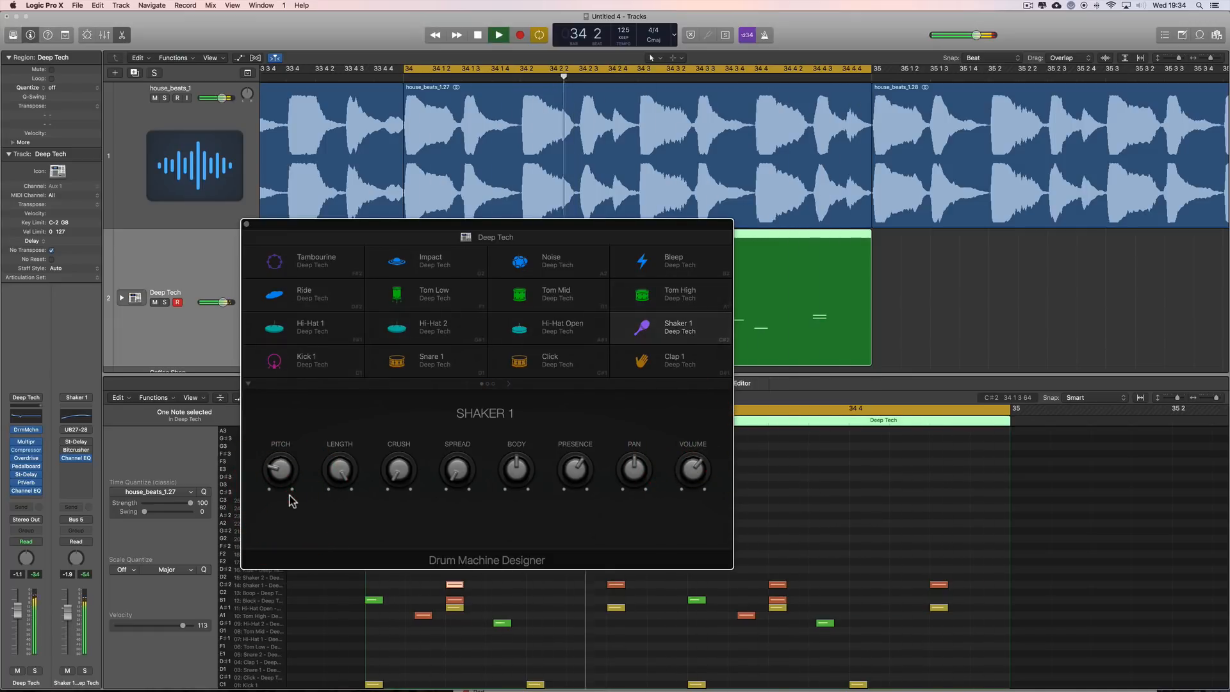
pyautogui.click(279, 466)
pyautogui.press('space')
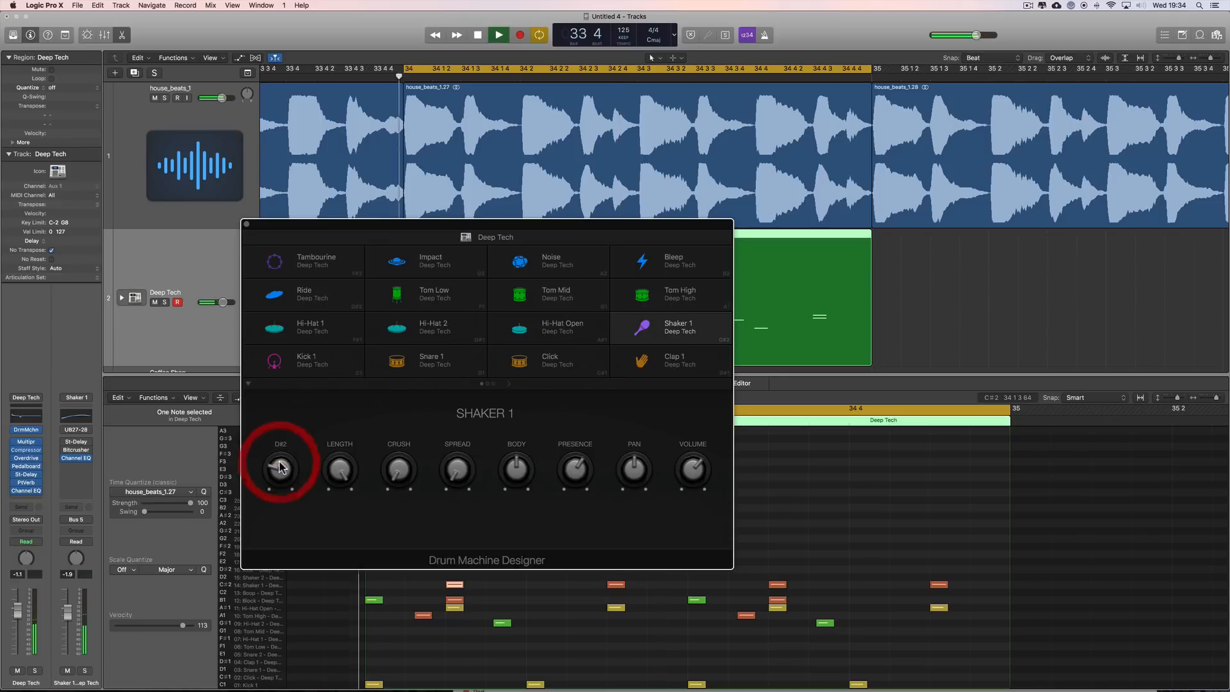
pyautogui.moveTo(280, 467); pyautogui.dragTo(281, 461)
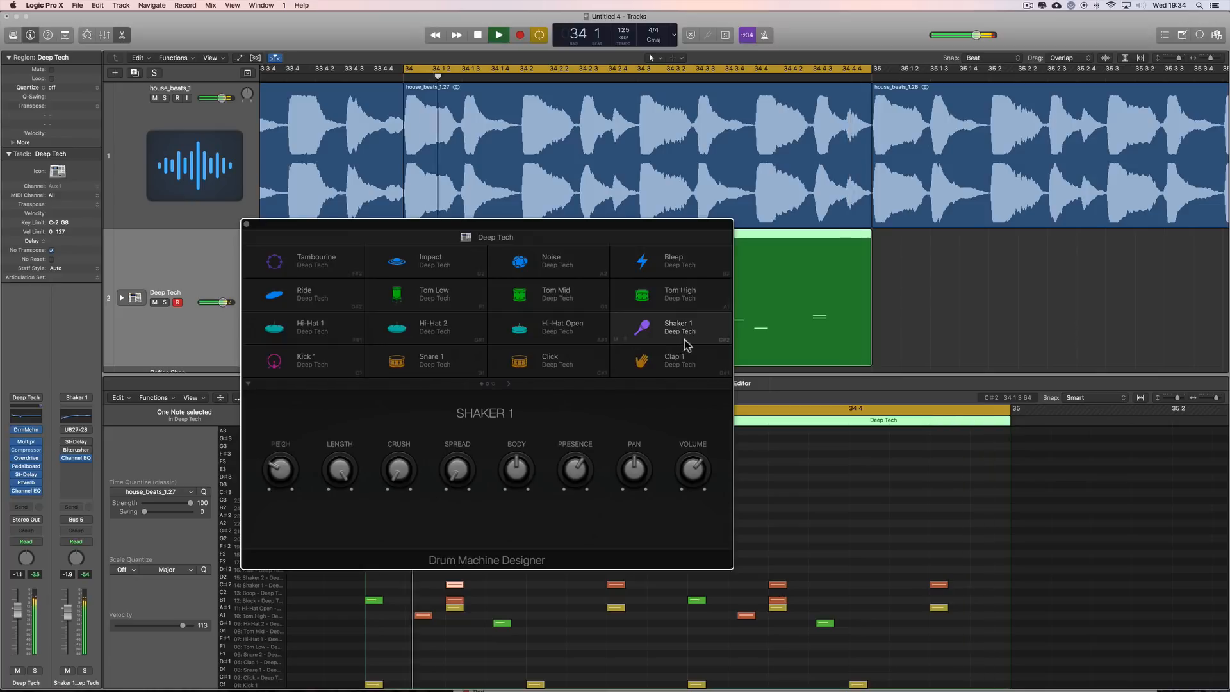
# Briefly solo Shaker 1 during playback to audition its adjusted sound, and clear the solo.
pyautogui.click(626, 341)
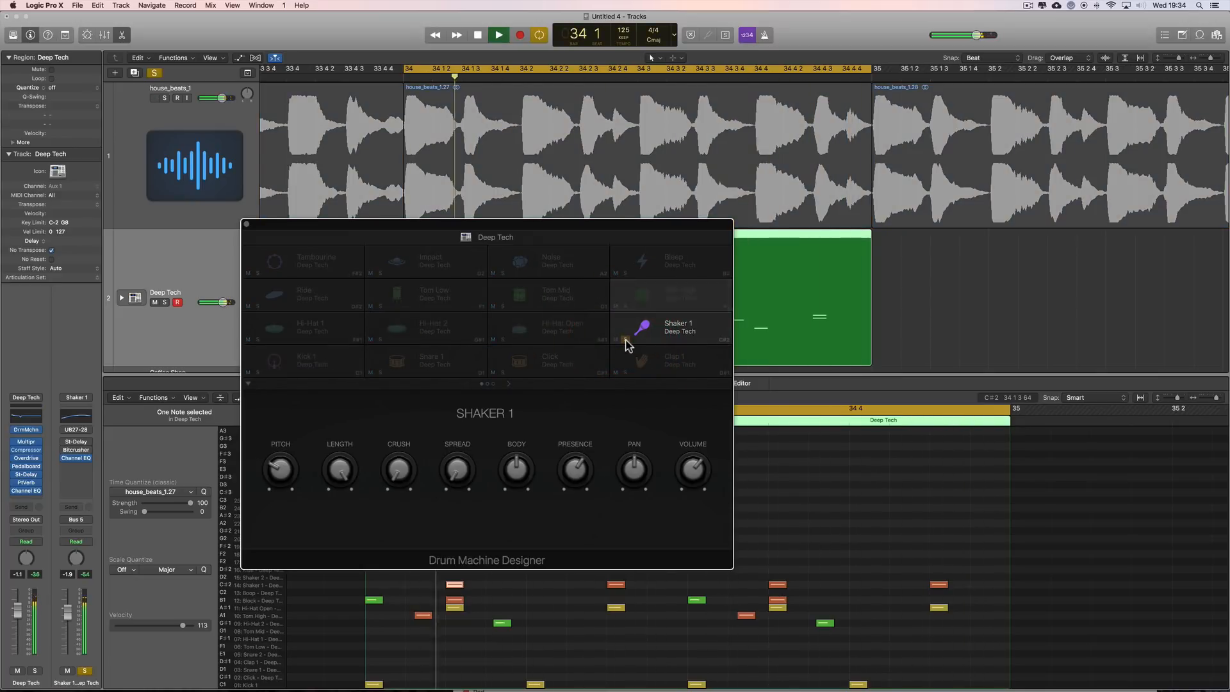
pyautogui.click(626, 341)
pyautogui.press('space')
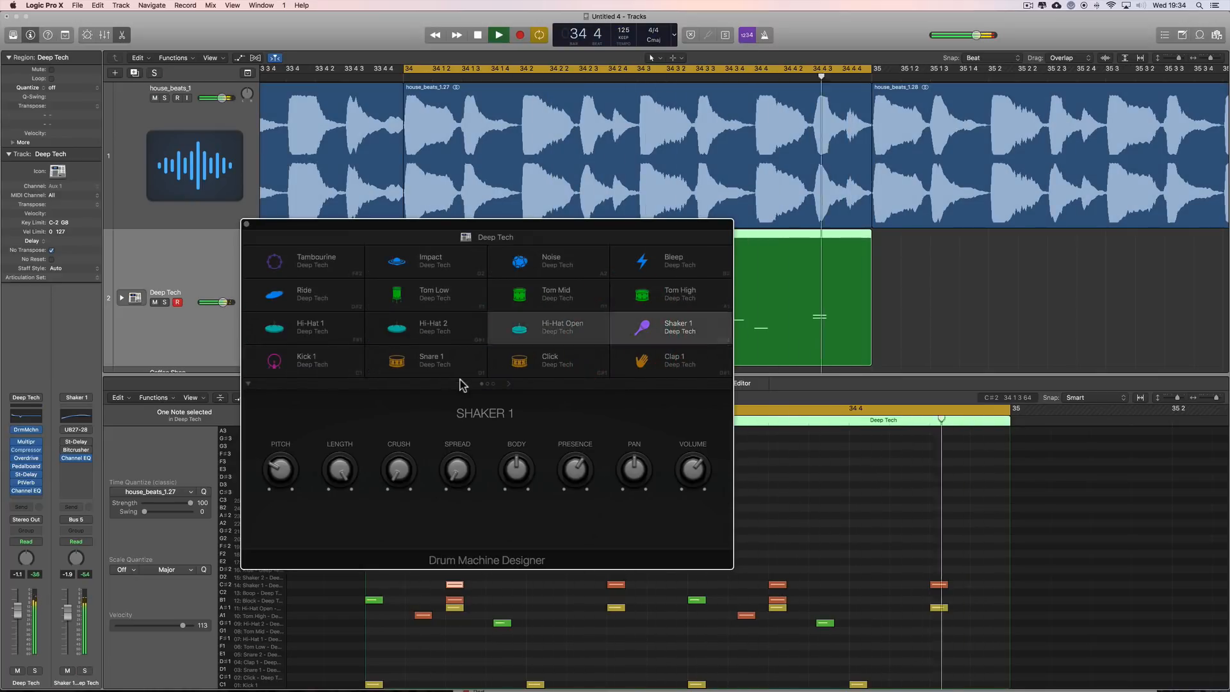
# Lower Hi-Hat Open's pitch, raise its volume to +2.7 dB, and adjust its envelope and tone.
pyautogui.click(550, 331)
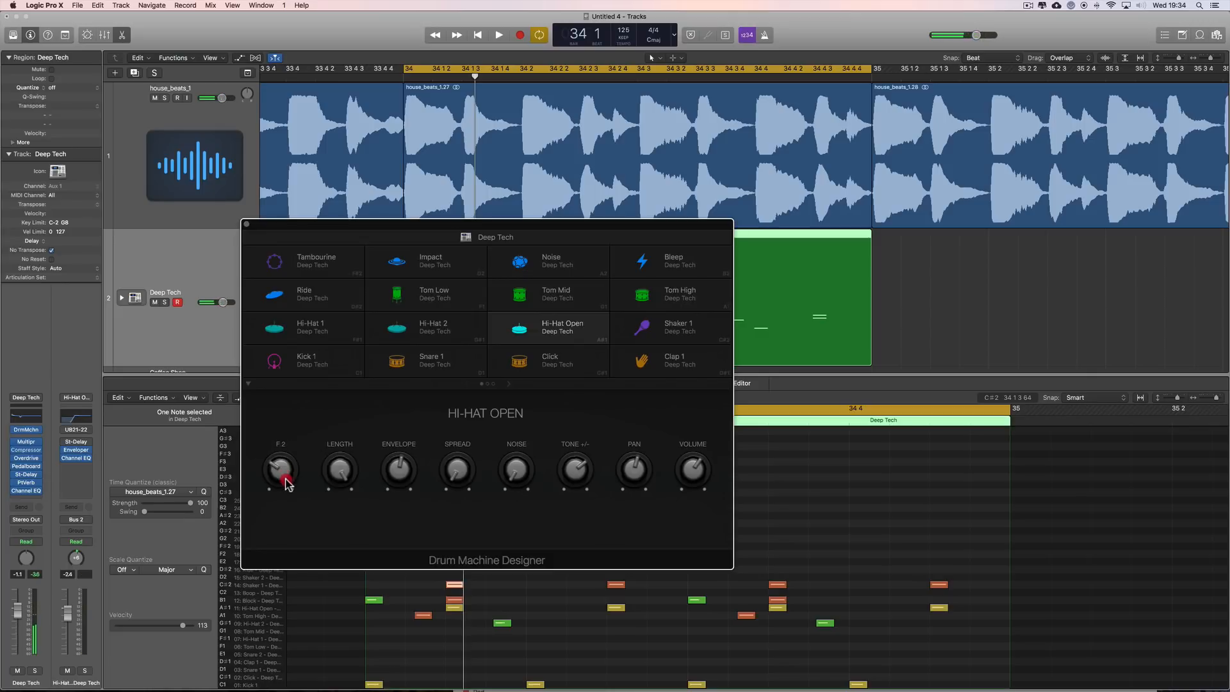
pyautogui.press('space')
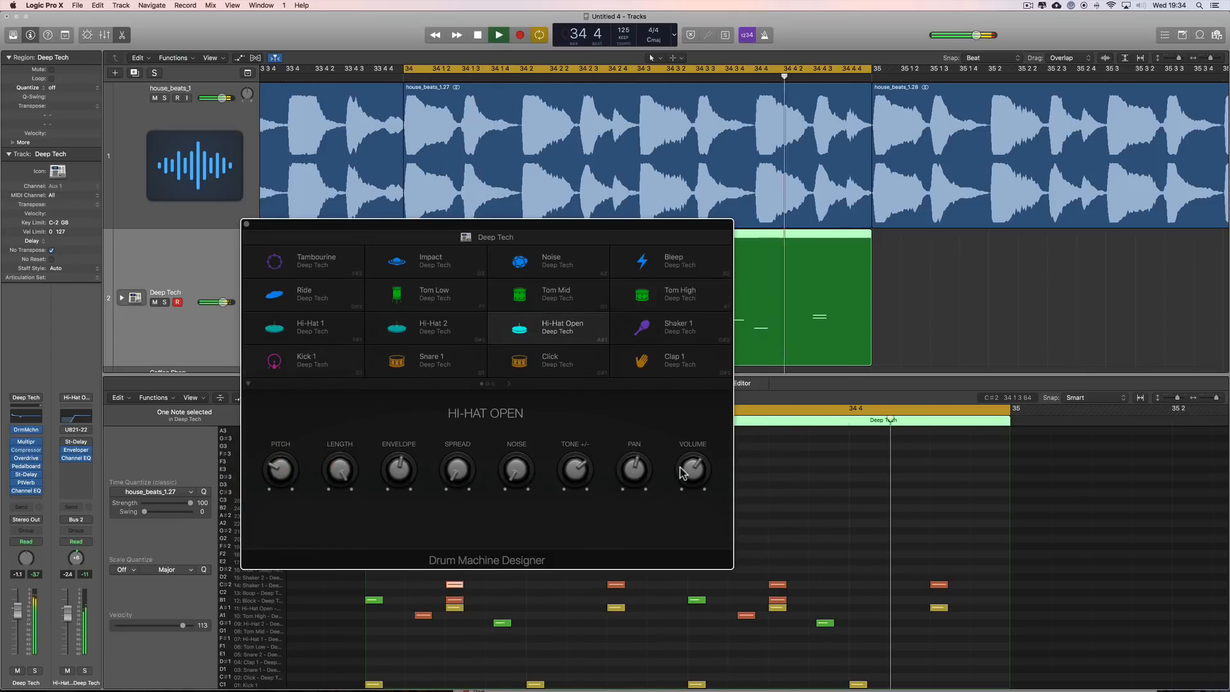
pyautogui.moveTo(683, 473); pyautogui.dragTo(686, 447)
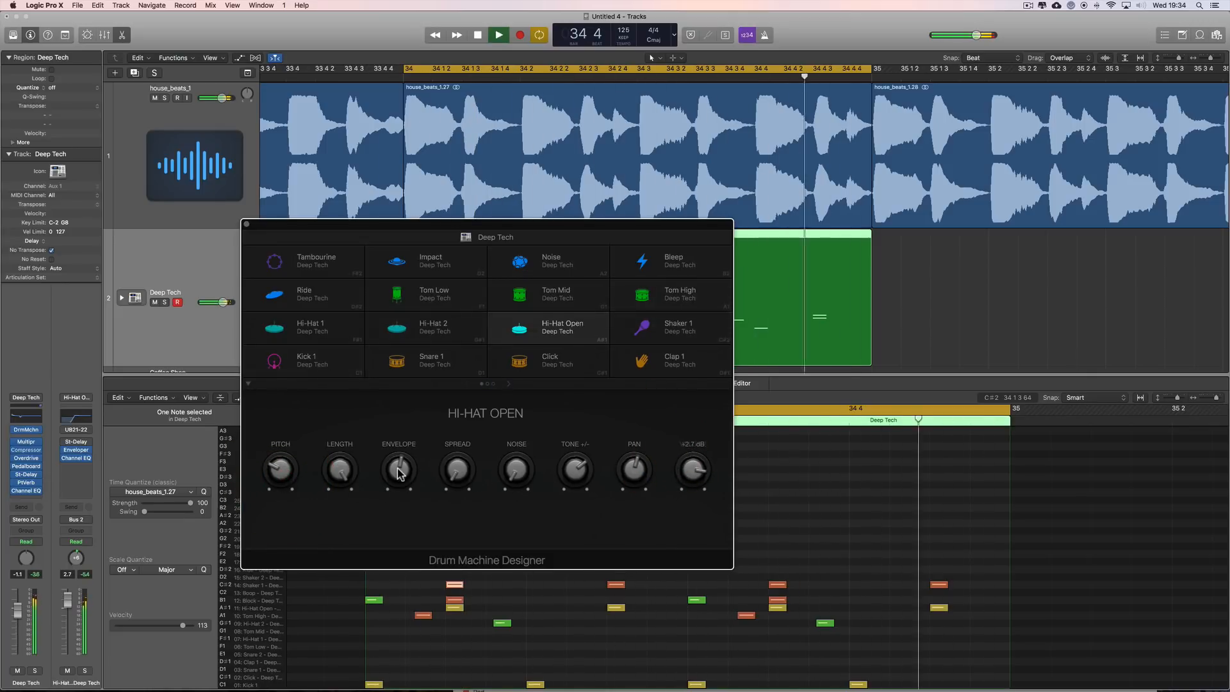
pyautogui.moveTo(400, 472); pyautogui.dragTo(396, 476)
pyautogui.moveTo(570, 473); pyautogui.dragTo(563, 443)
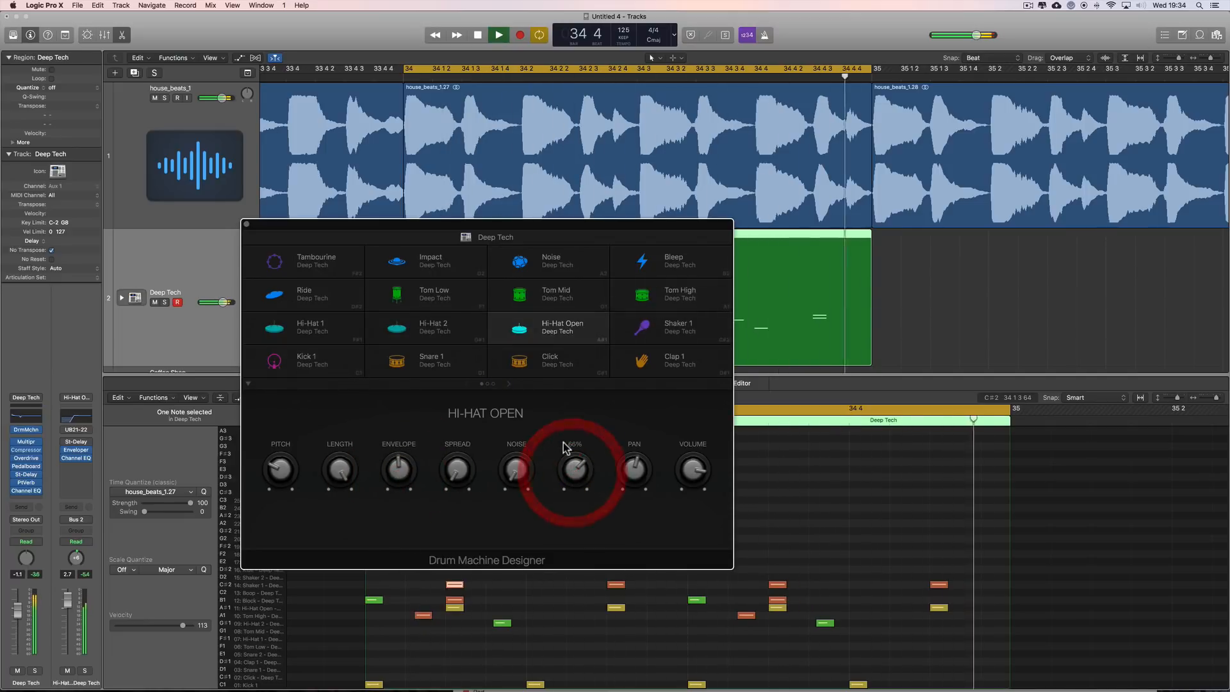
# Audition Hi-Hat Open and Shaker 1 soloed together, clear both solos and close the drum machine window.
pyautogui.click(503, 340)
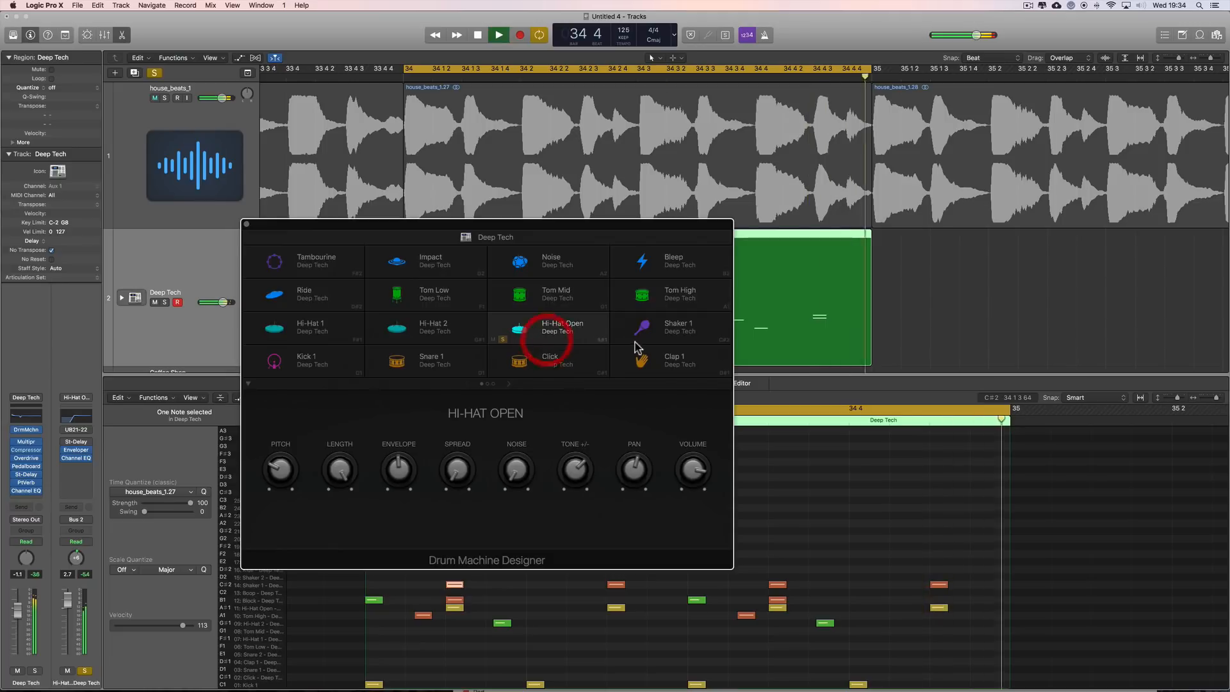
pyautogui.click(627, 343)
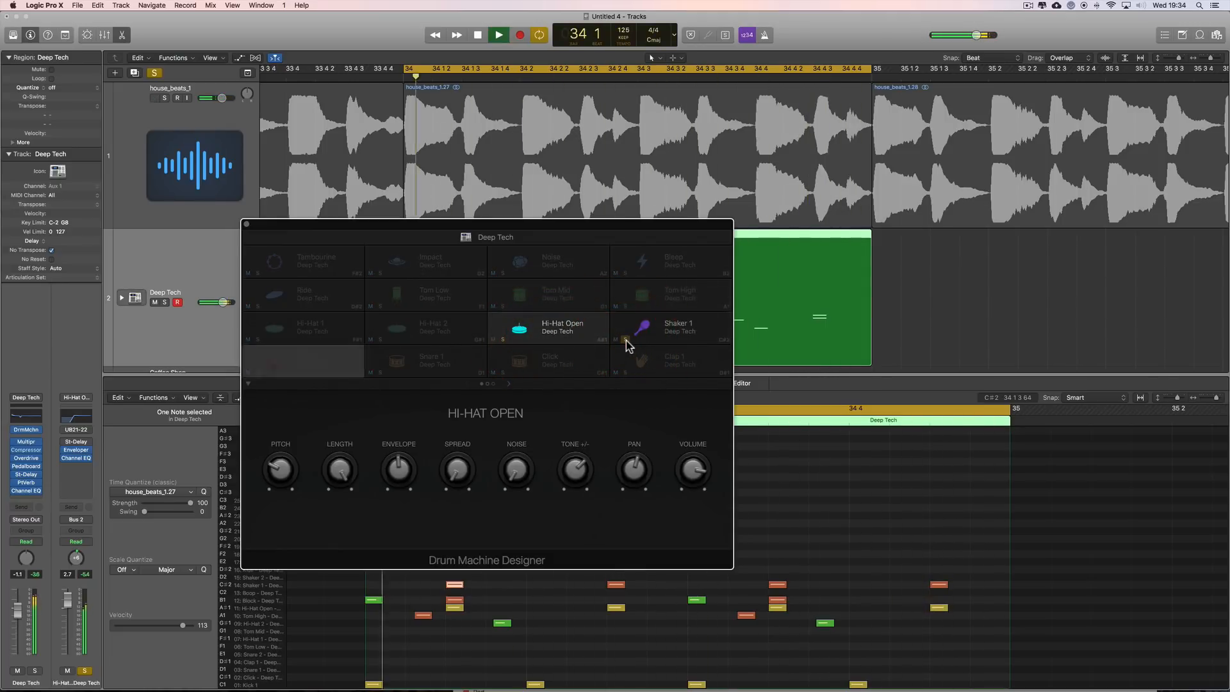
pyautogui.click(626, 343)
pyautogui.click(503, 339)
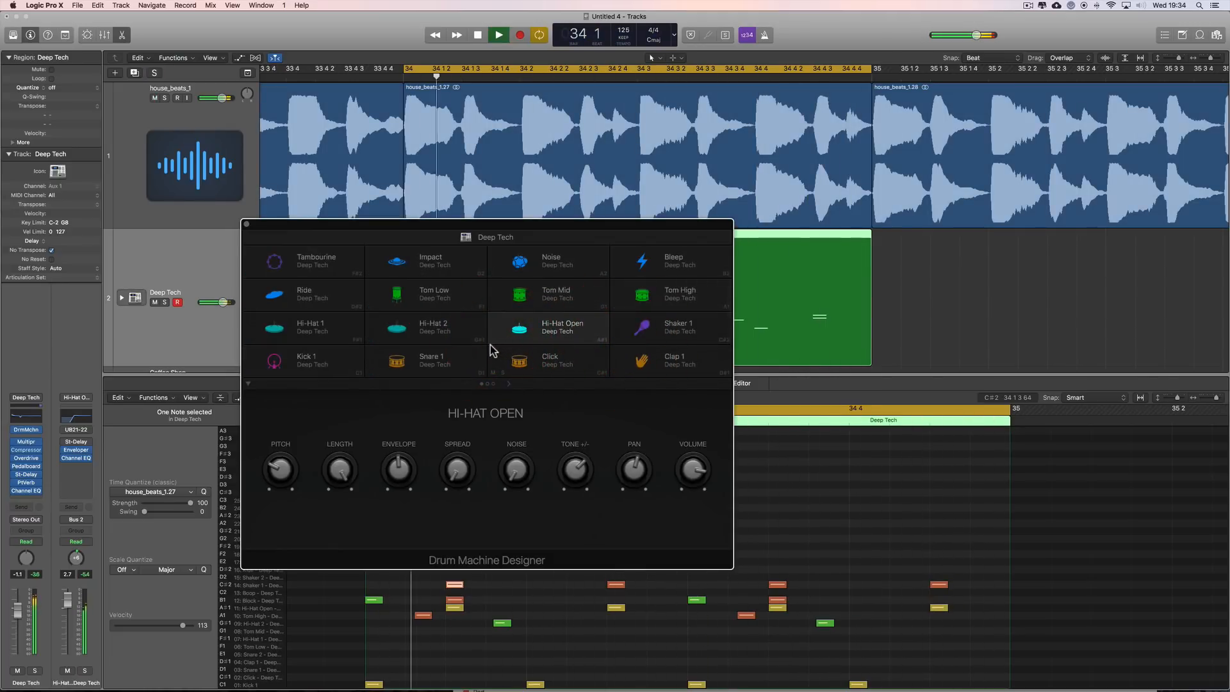
pyautogui.click(246, 224)
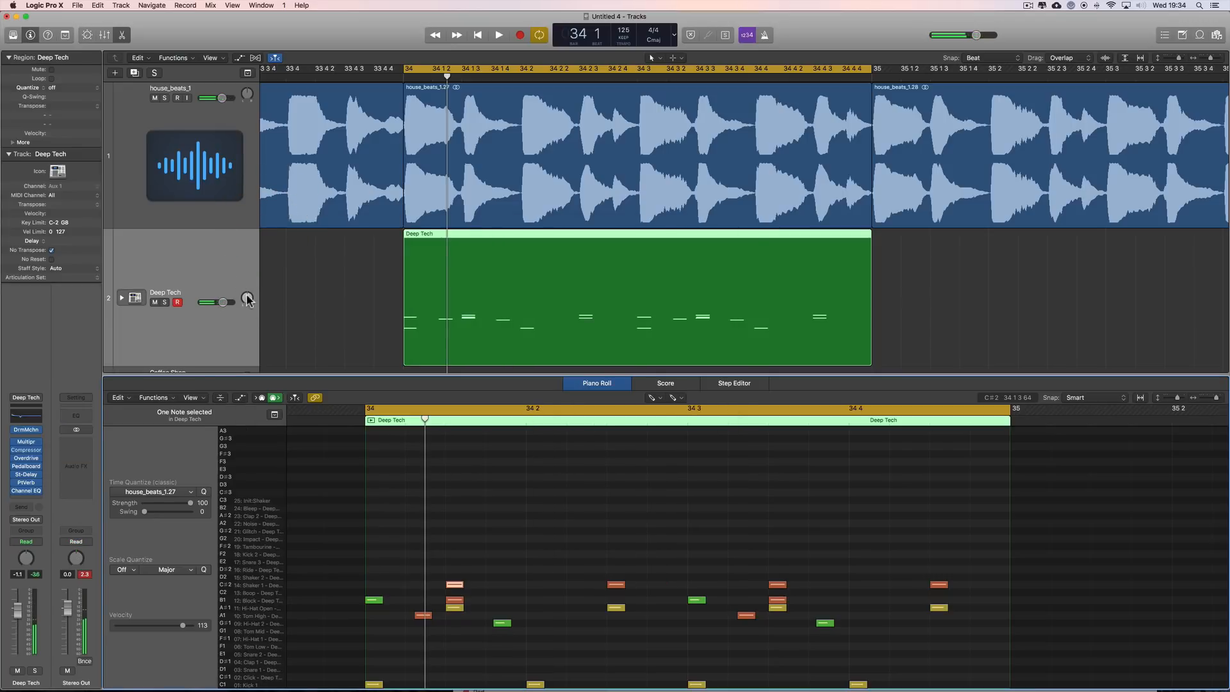
# Lower the house_beats_1 track volume to about -3.4 dB and replay bar 34 against the Deep Tech pattern.
pyautogui.press('space')
pyautogui.moveTo(222, 98); pyautogui.dragTo(142, 101)
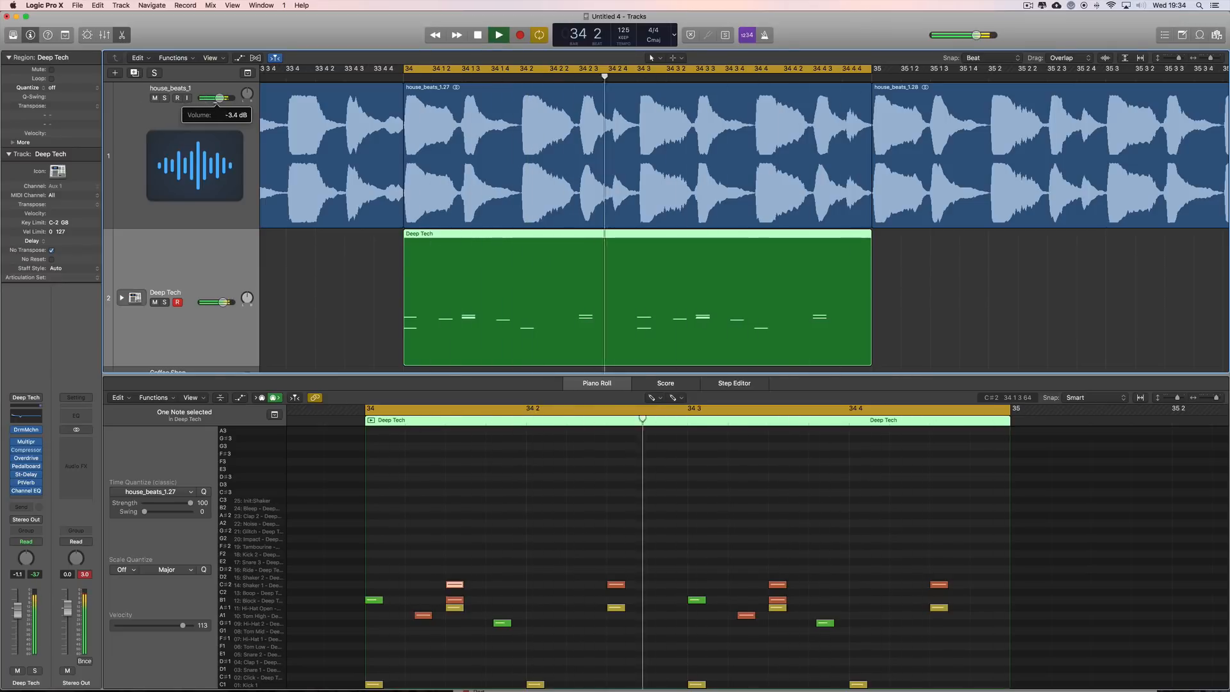
pyautogui.click(220, 98)
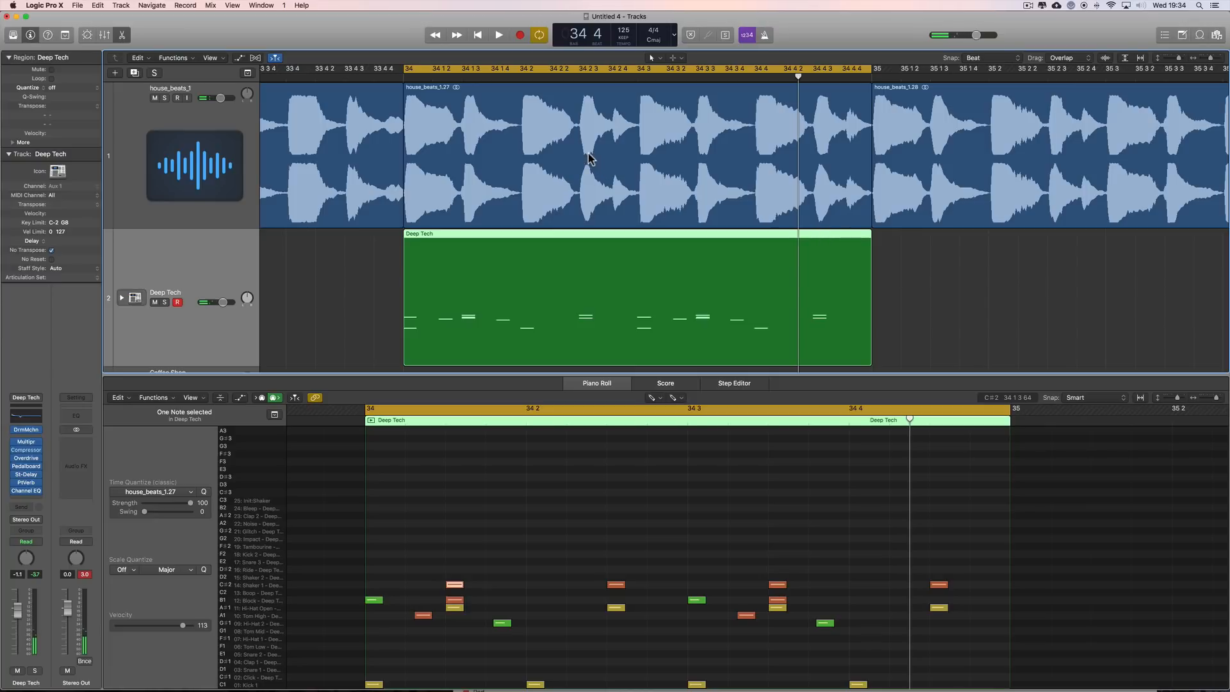
pyautogui.press('space')
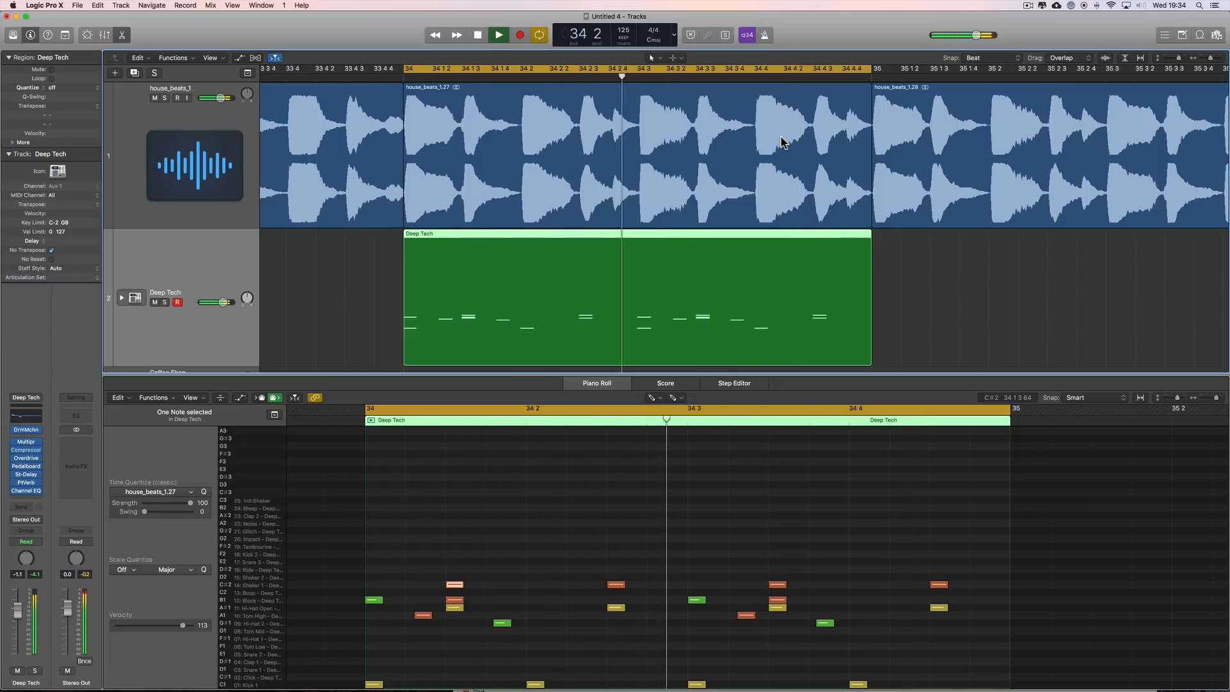
pyautogui.press('space')
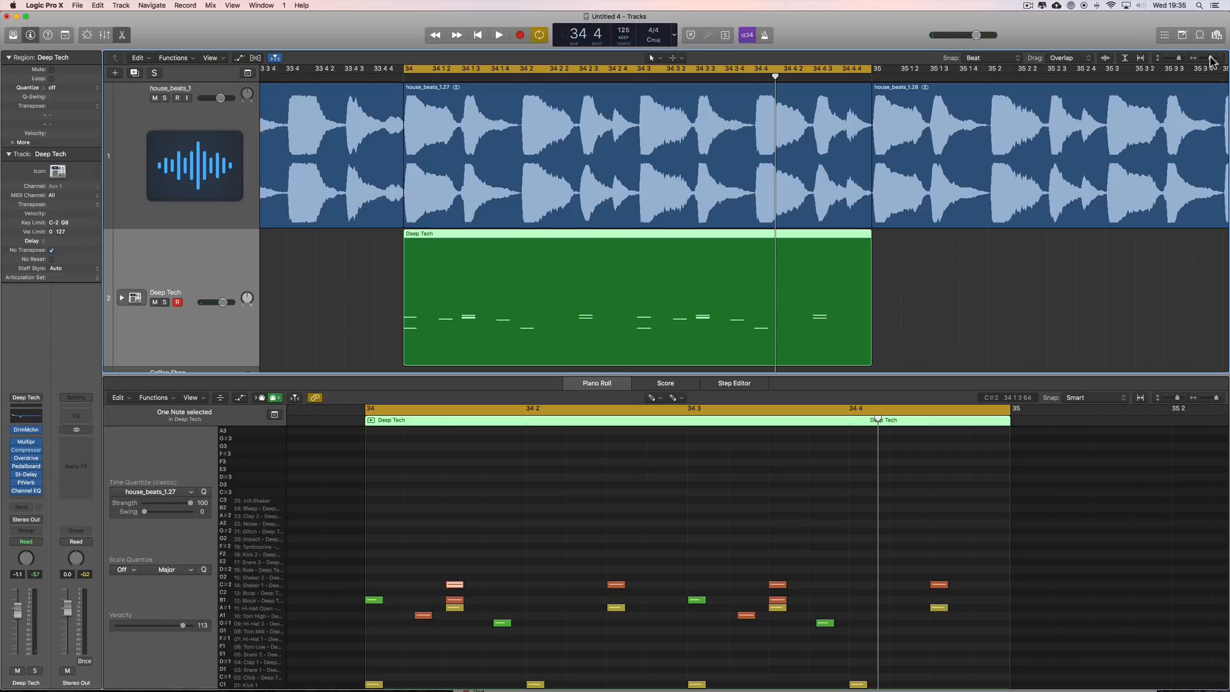
# Set the cycle range to bar 84, beyond the end of the house_beats_1 audio.
pyautogui.moveTo(1211, 58); pyautogui.dragTo(1203, 58)
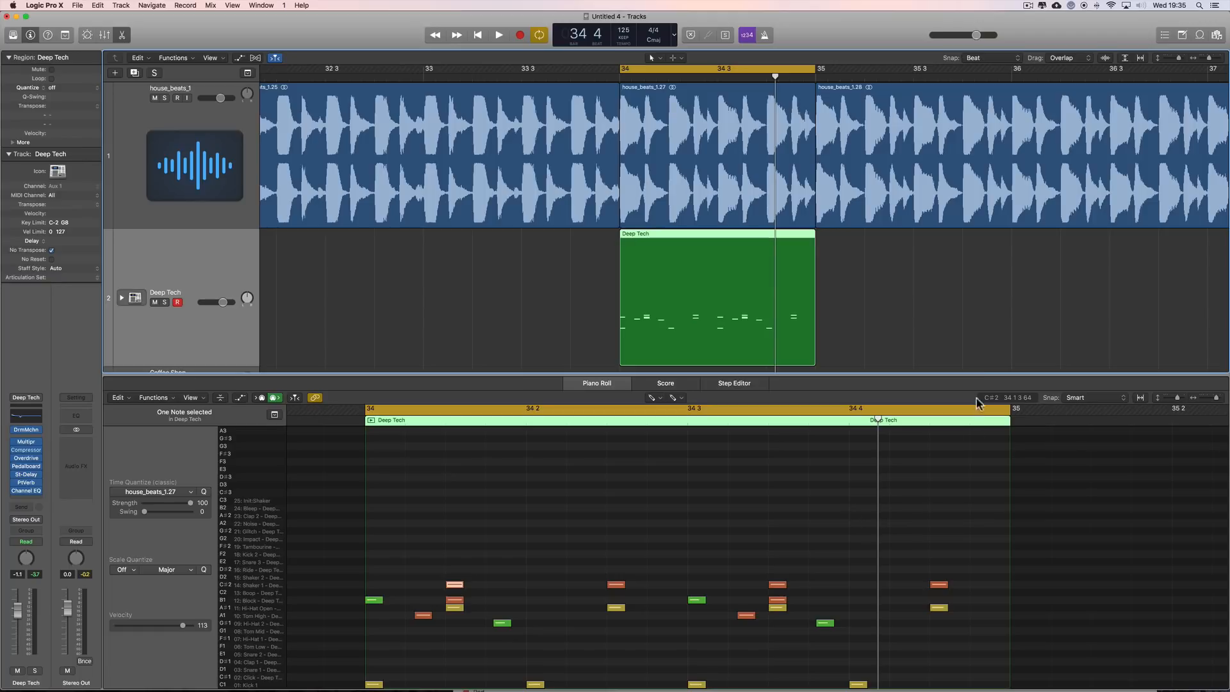
pyautogui.rightClick(960, 331)
pyautogui.hscroll(15, 1032, 272)
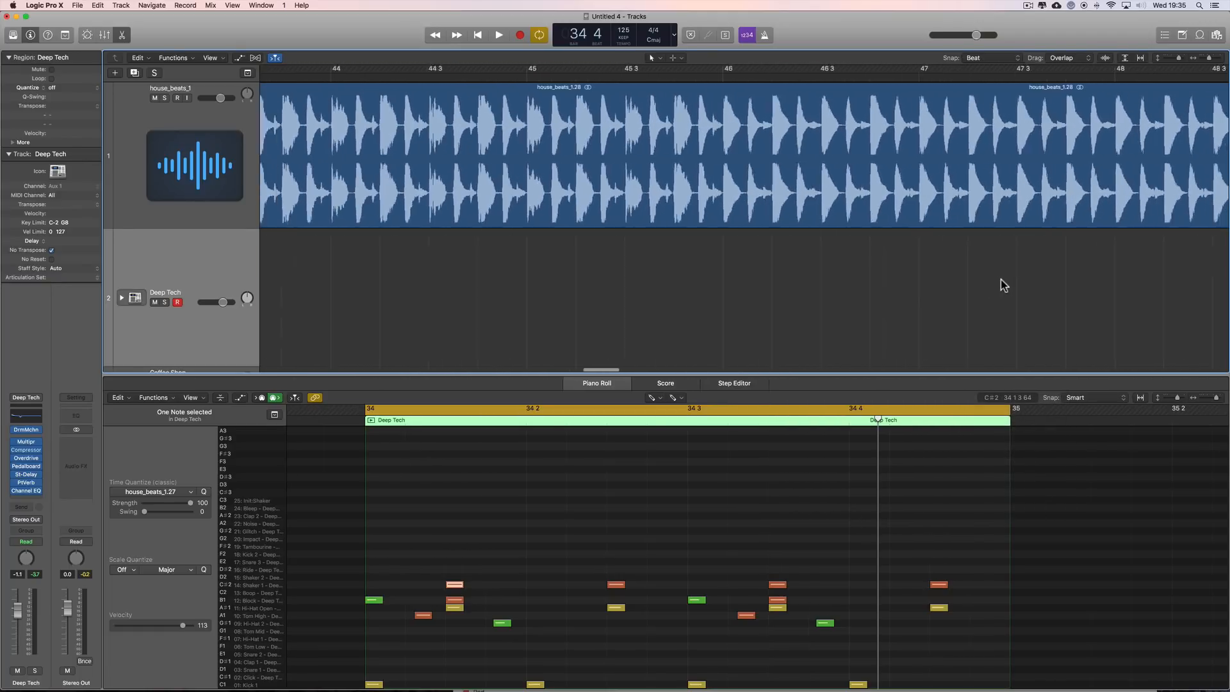
pyautogui.hscroll(15, 1001, 280)
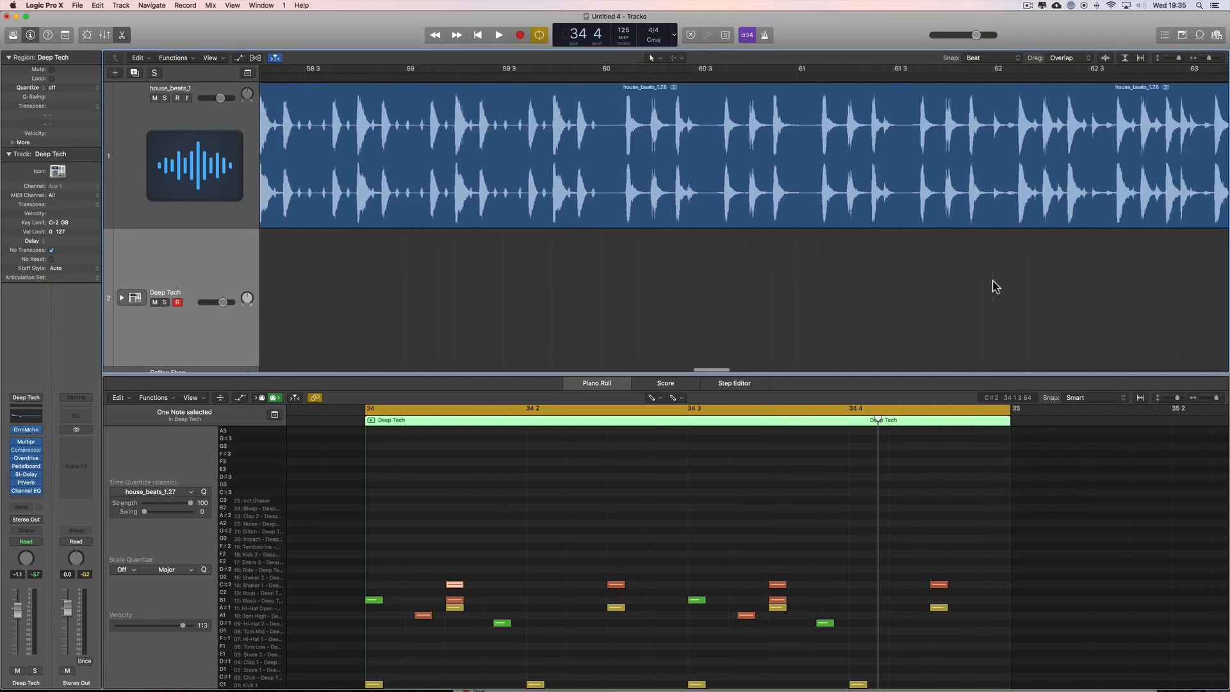
pyautogui.hscroll(15, 994, 282)
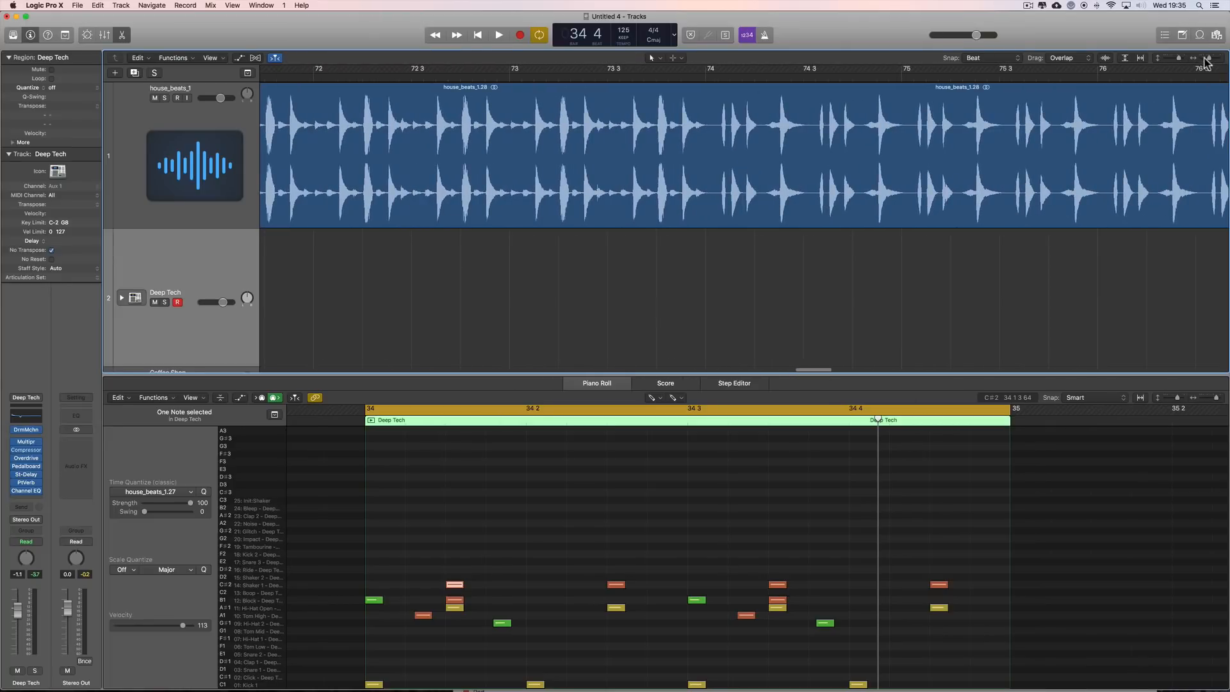
pyautogui.moveTo(1205, 58); pyautogui.dragTo(1201, 57)
pyautogui.hscroll(10, 1128, 134)
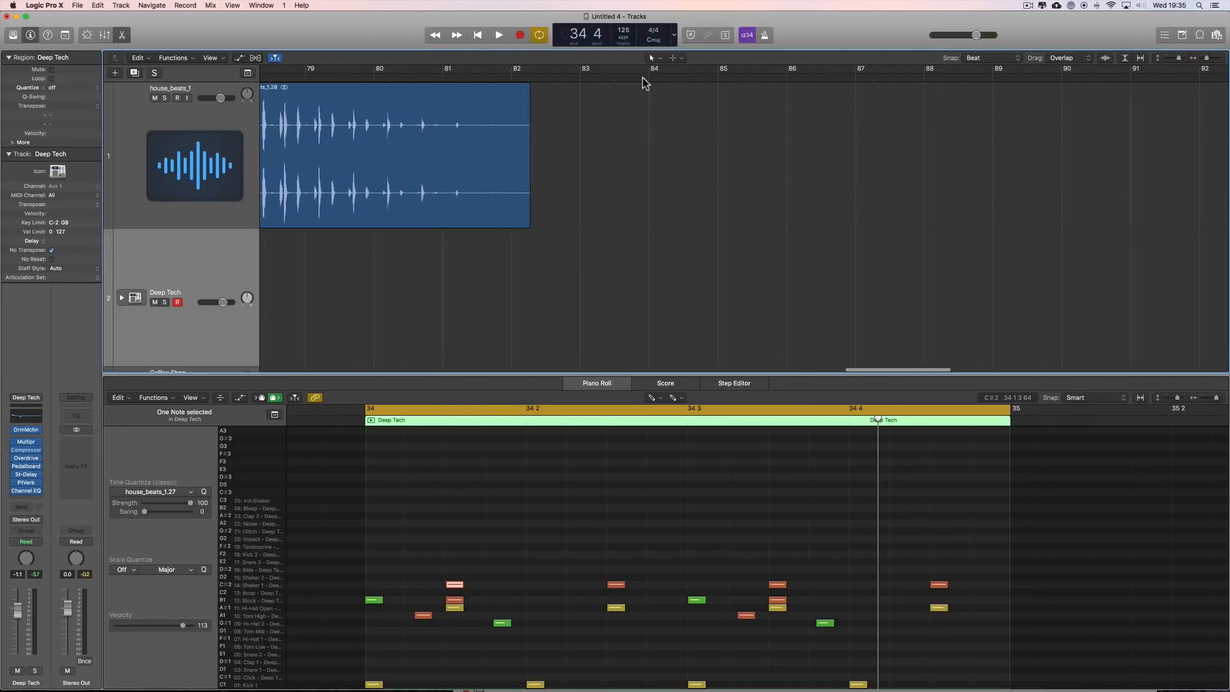
pyautogui.moveTo(652, 74); pyautogui.dragTo(794, 71)
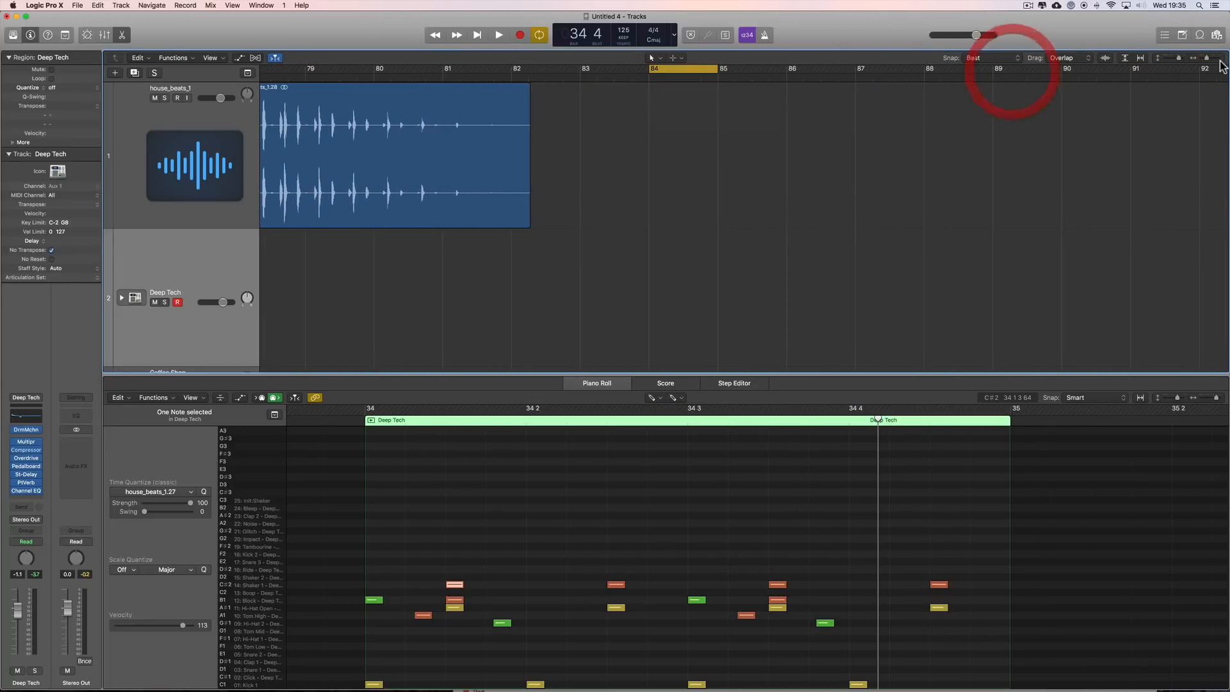
# Create an empty one-bar region at bar 84 on the Deep Tech track with the Pencil tool.
pyautogui.moveTo(1207, 57); pyautogui.dragTo(1217, 57)
pyautogui.hscroll(10, 833, 161)
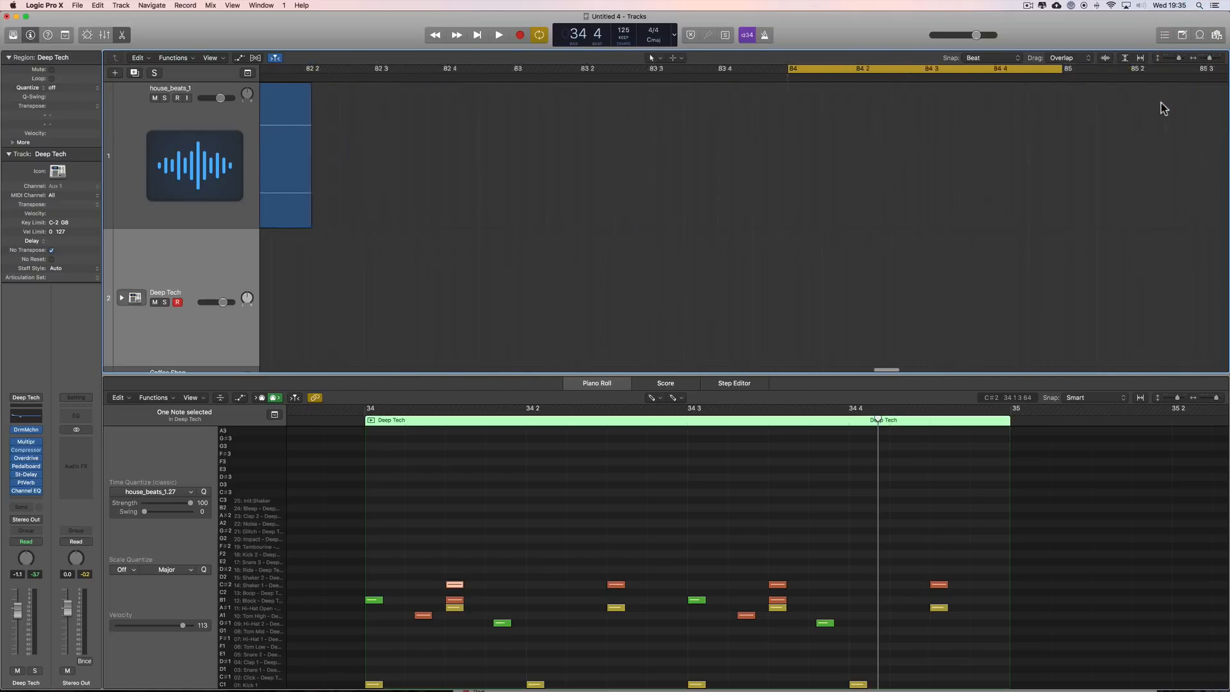
pyautogui.rightClick(667, 209)
pyautogui.press('p')
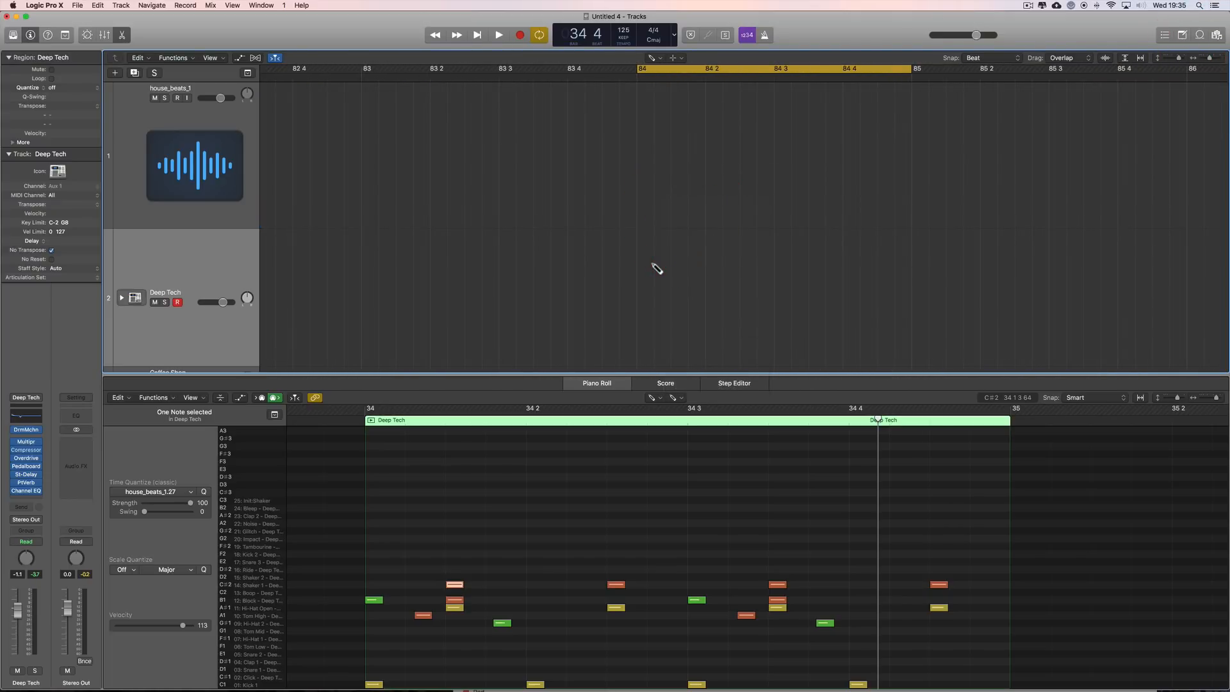
pyautogui.click(654, 268)
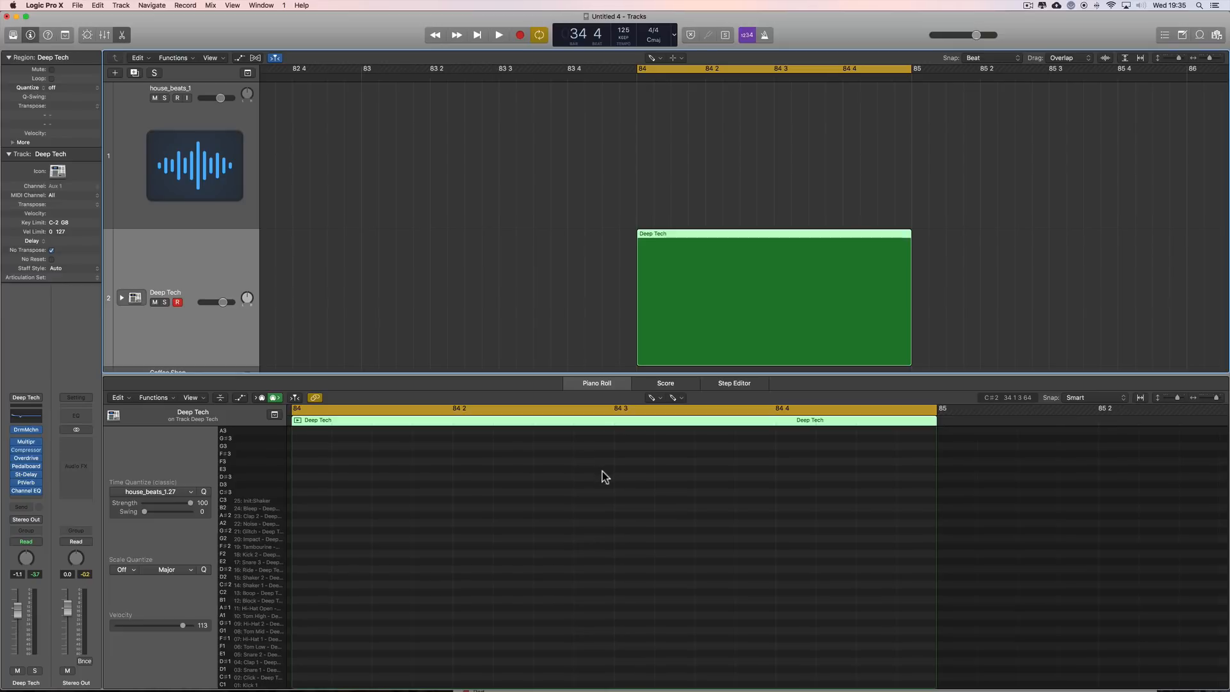
# Draw a basic house pattern in bar 84: Kick 1 on every beat, Hi-Hat Open on the offbeats and Clap 1 on beats 2 and 4.
pyautogui.rightClick(463, 529)
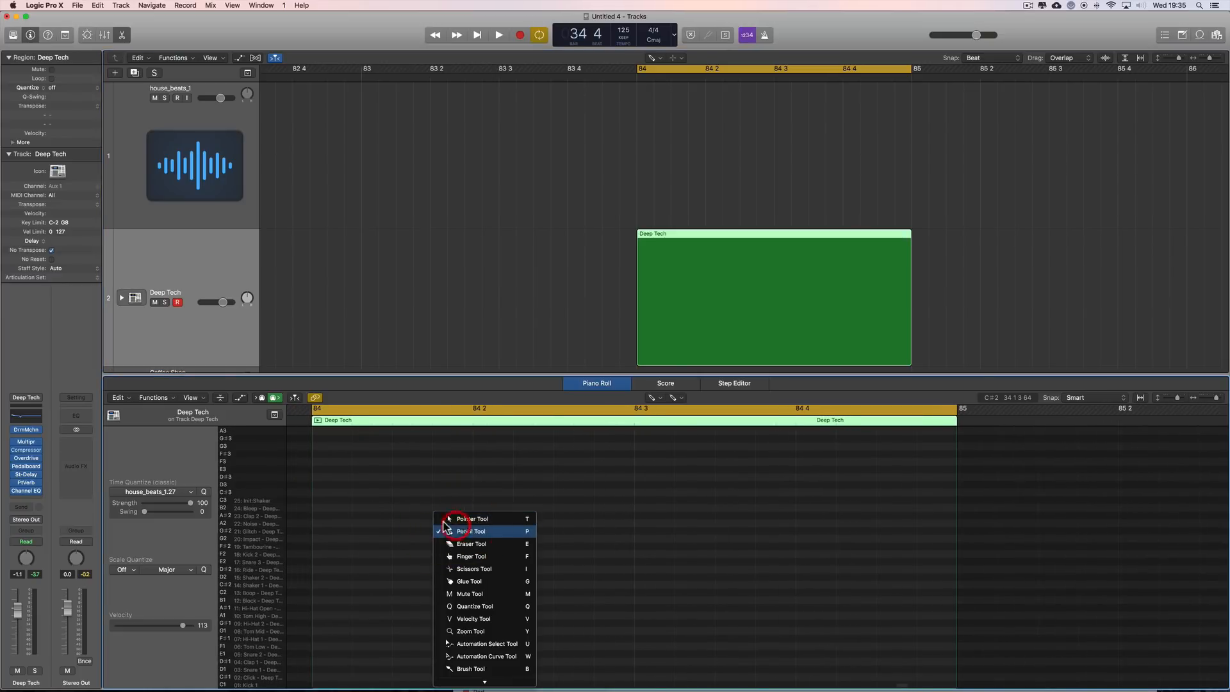
pyautogui.click(445, 530)
pyautogui.click(320, 684)
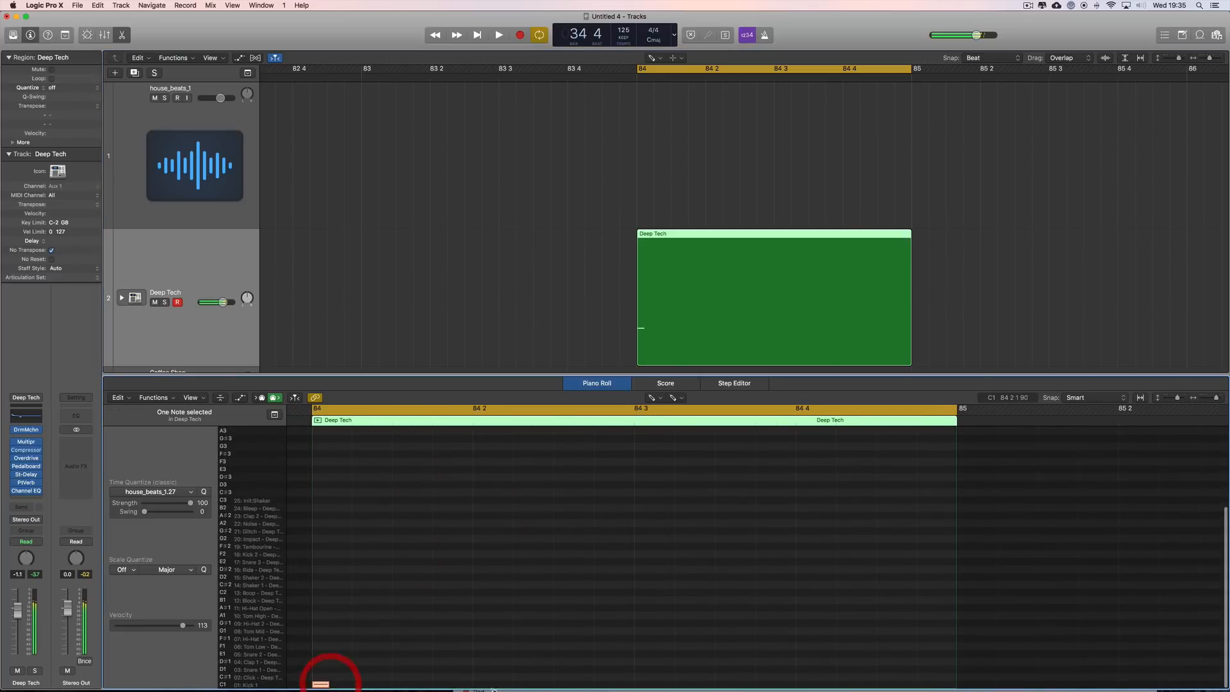
pyautogui.click(506, 684)
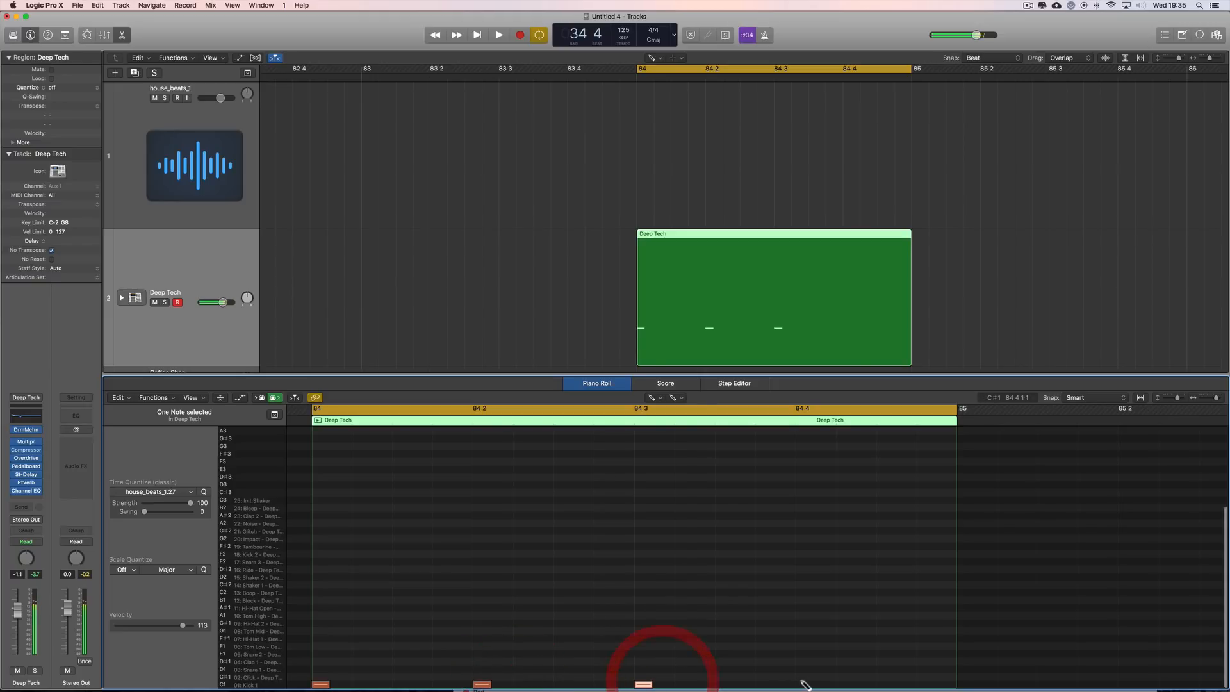
pyautogui.moveTo(806, 682); pyautogui.dragTo(805, 686)
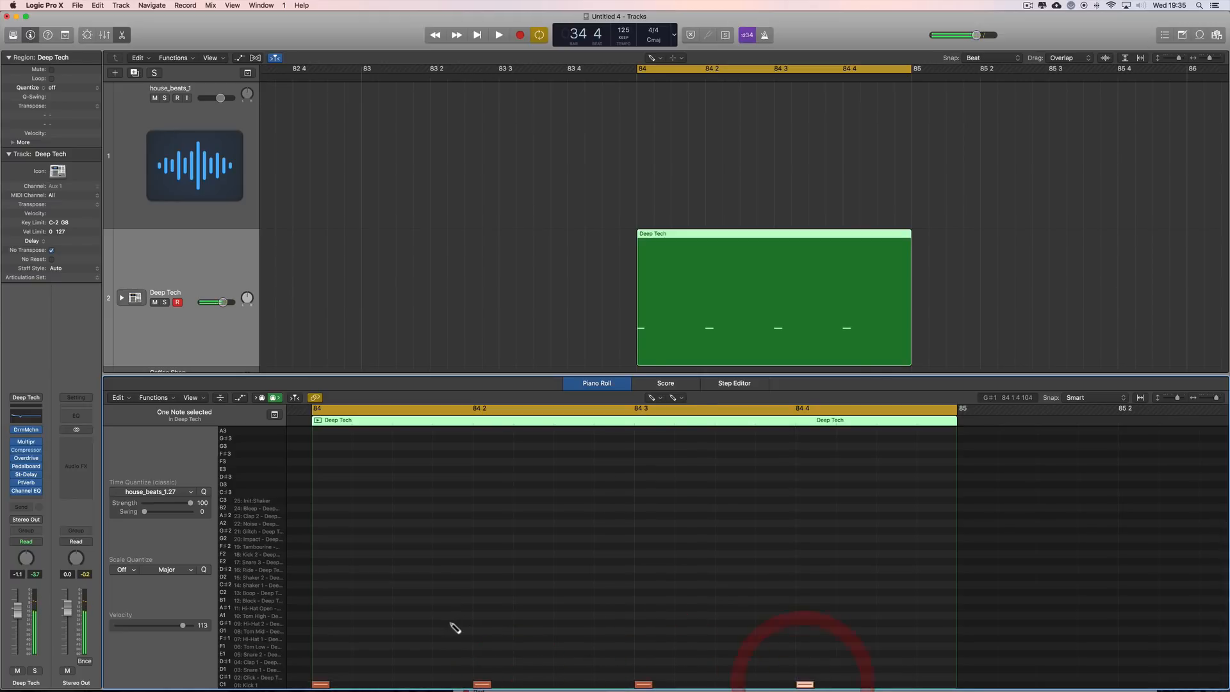
pyautogui.moveTo(401, 594); pyautogui.dragTo(401, 607)
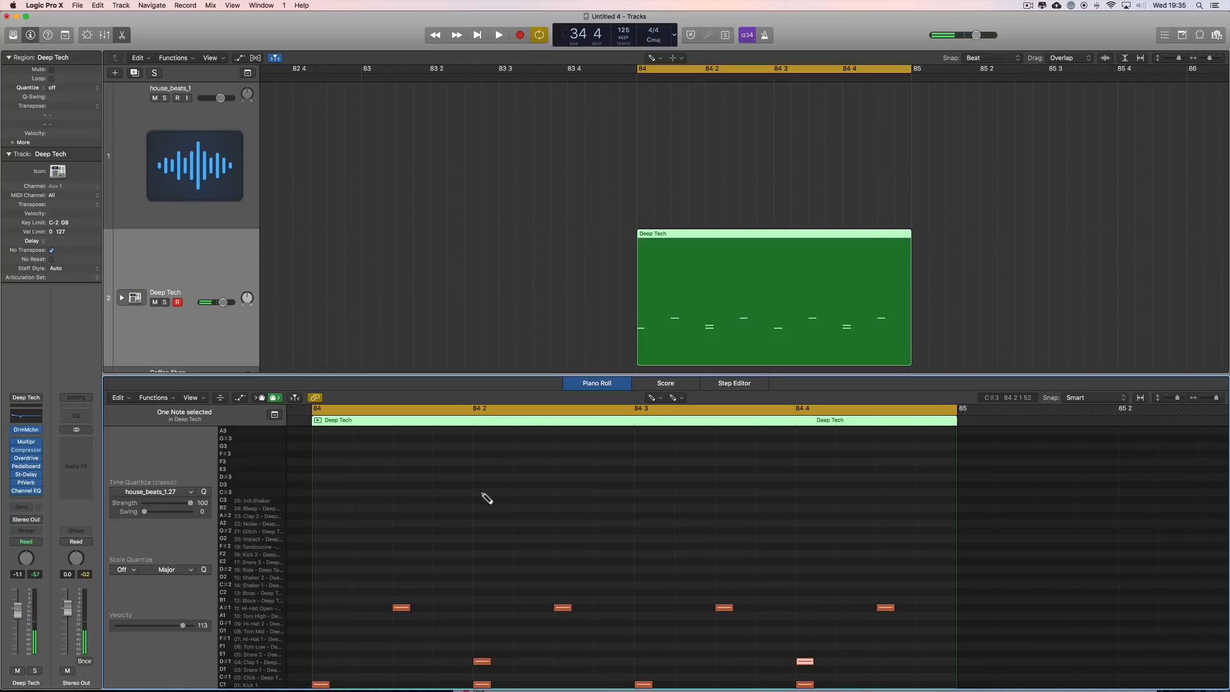
# Add Clap 2 notes on beats 2 and 4 of bar 84 and play the pattern back.
pyautogui.moveTo(482, 493); pyautogui.dragTo(482, 515)
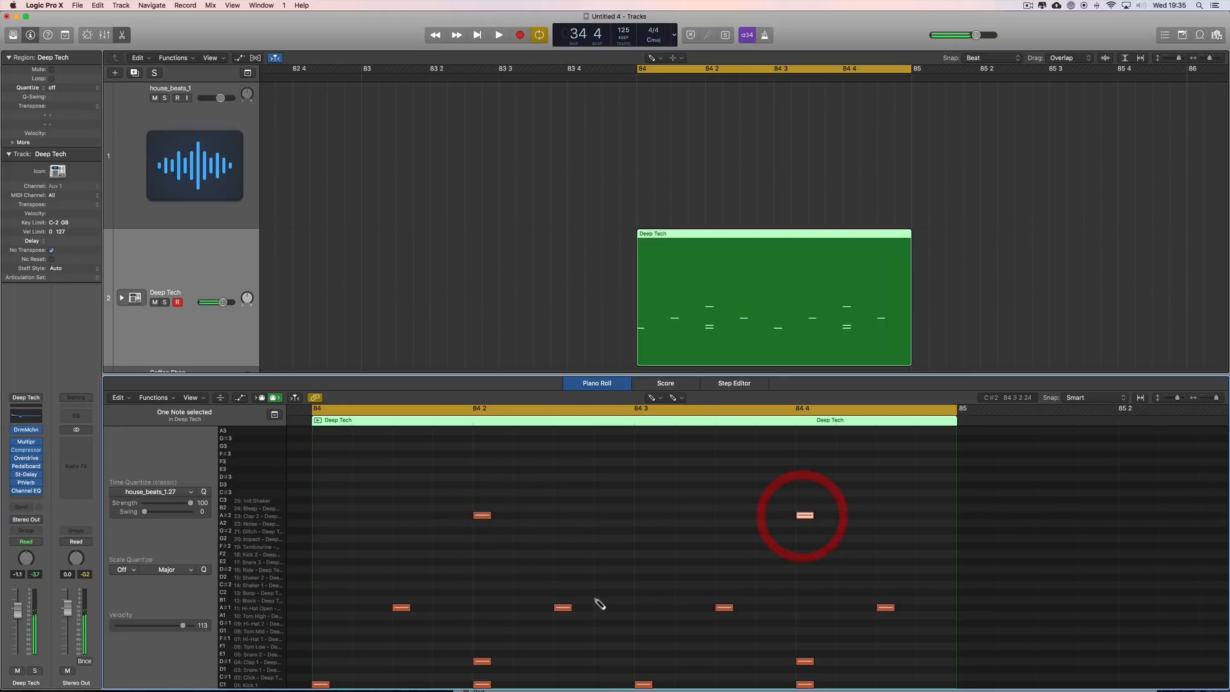
pyautogui.press('t')
pyautogui.click(722, 528)
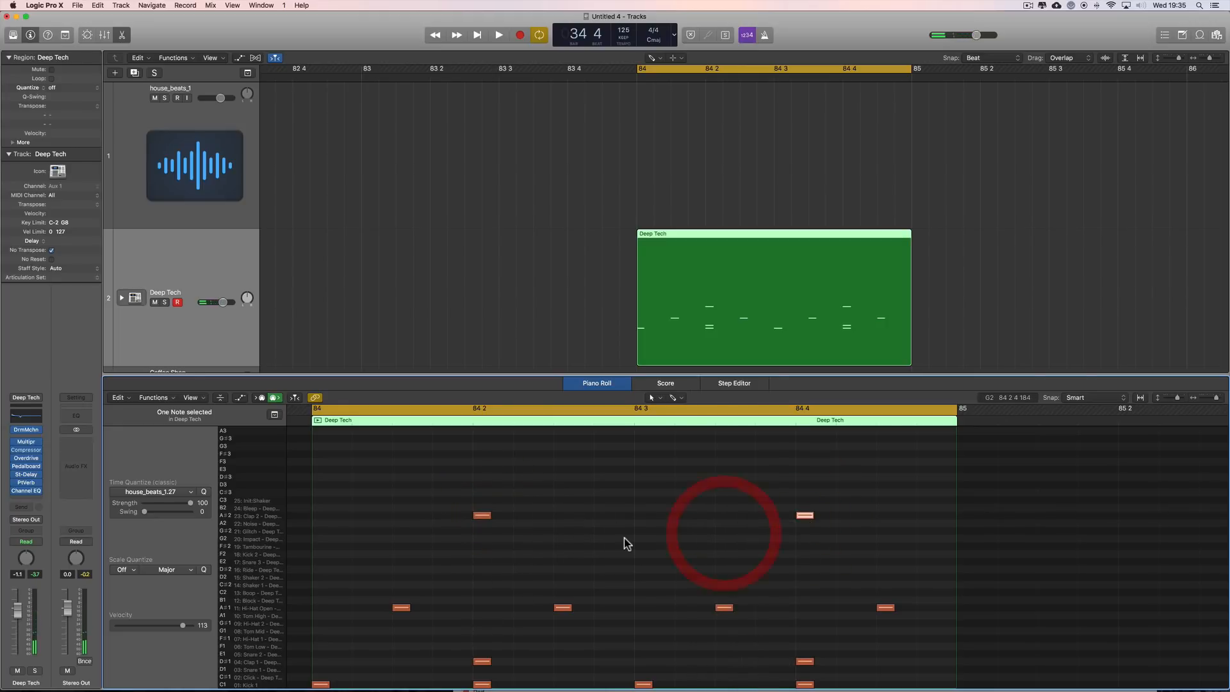
pyautogui.press('space')
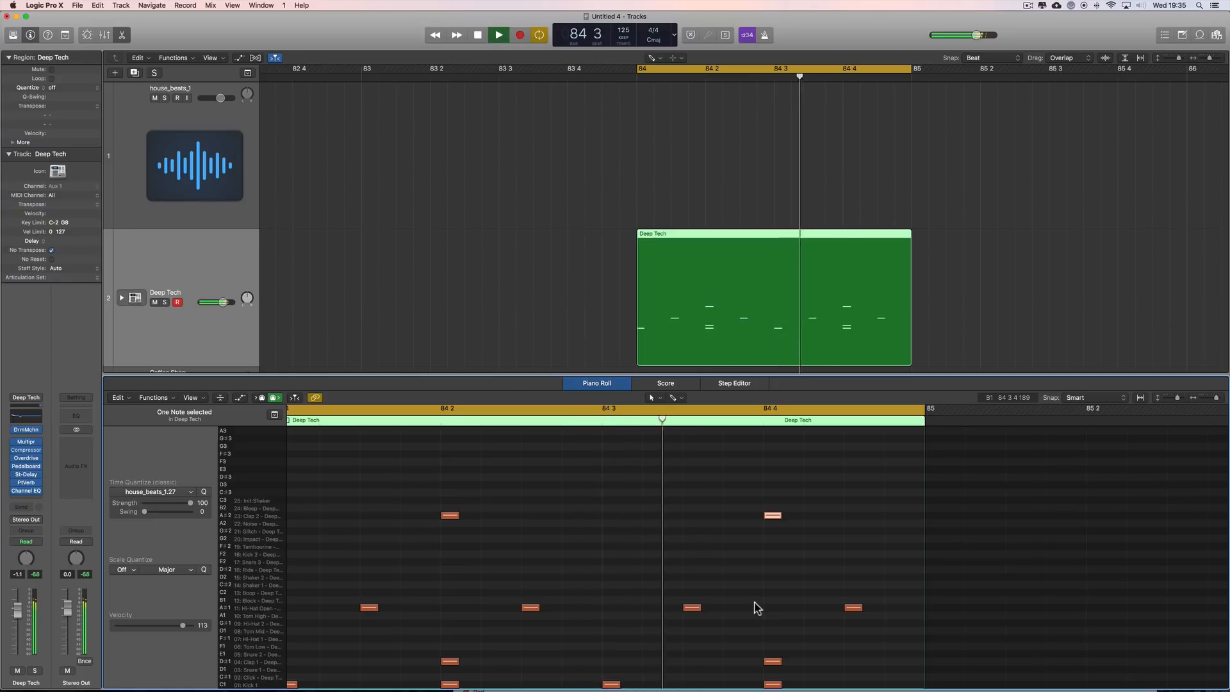
pyautogui.press('space')
# Draw a Snare 1 note on the last sixteenth before beat 3, quantize it to 1/16 Swing E, and play the bar.
pyautogui.rightClick(619, 570)
pyautogui.press('Escape')
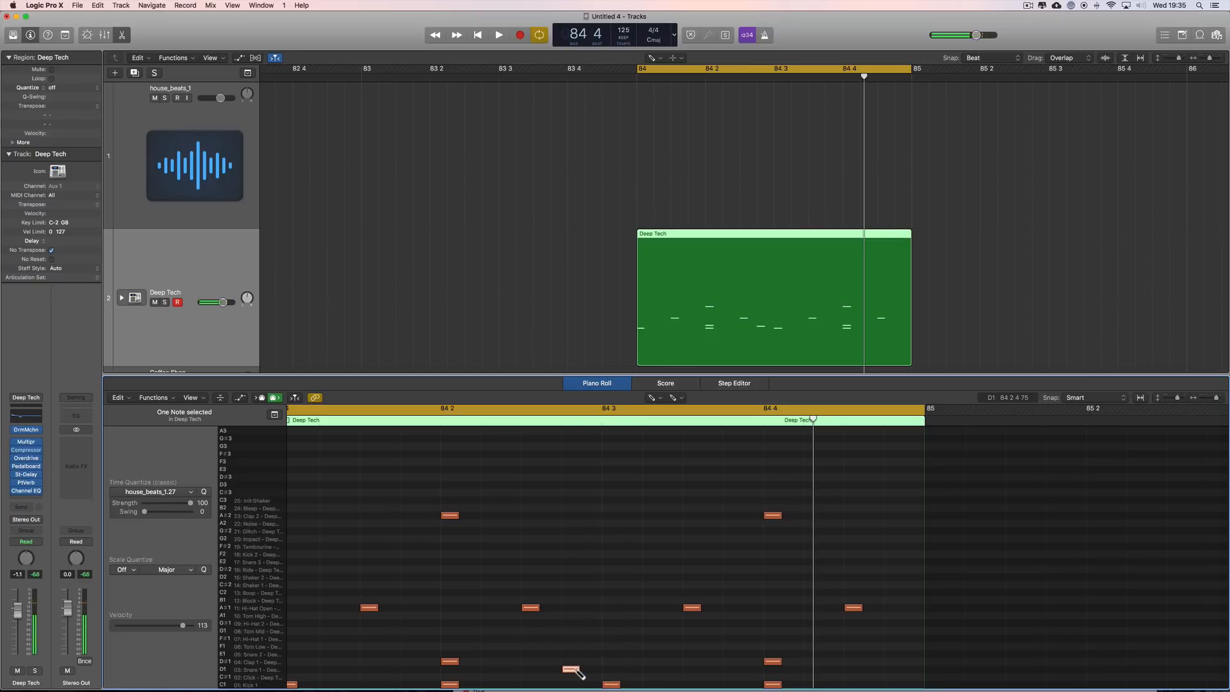
pyautogui.moveTo(579, 660); pyautogui.dragTo(580, 662)
pyautogui.click(190, 495)
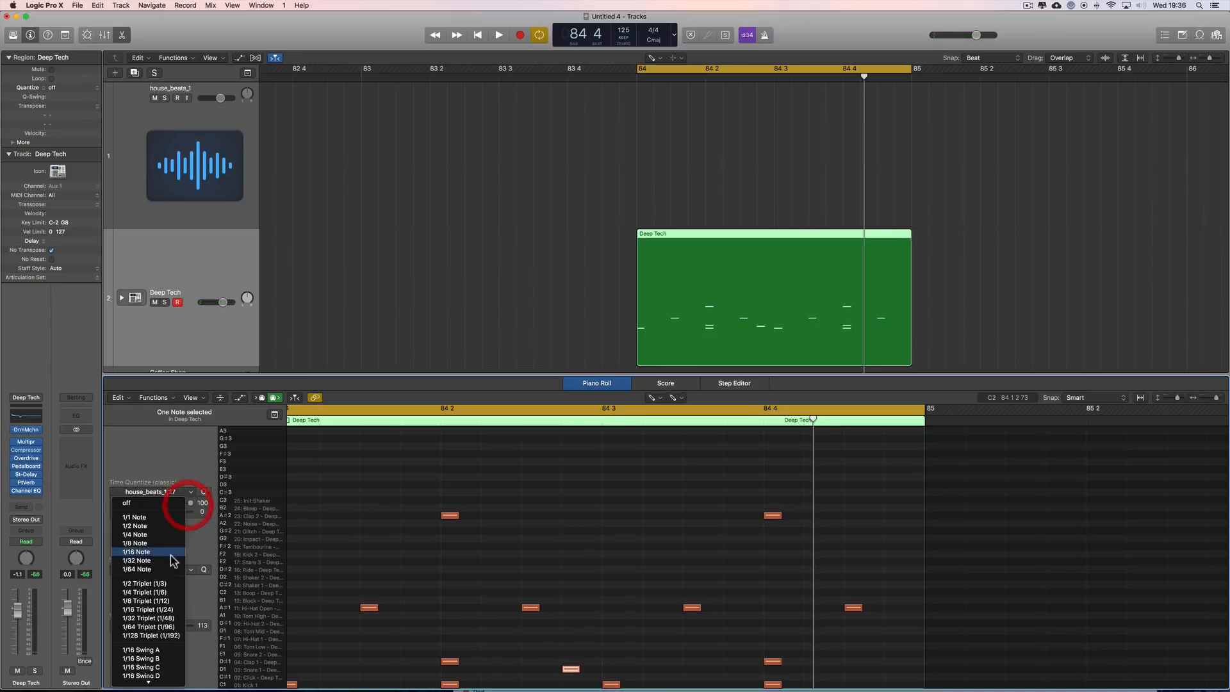
pyautogui.click(141, 562)
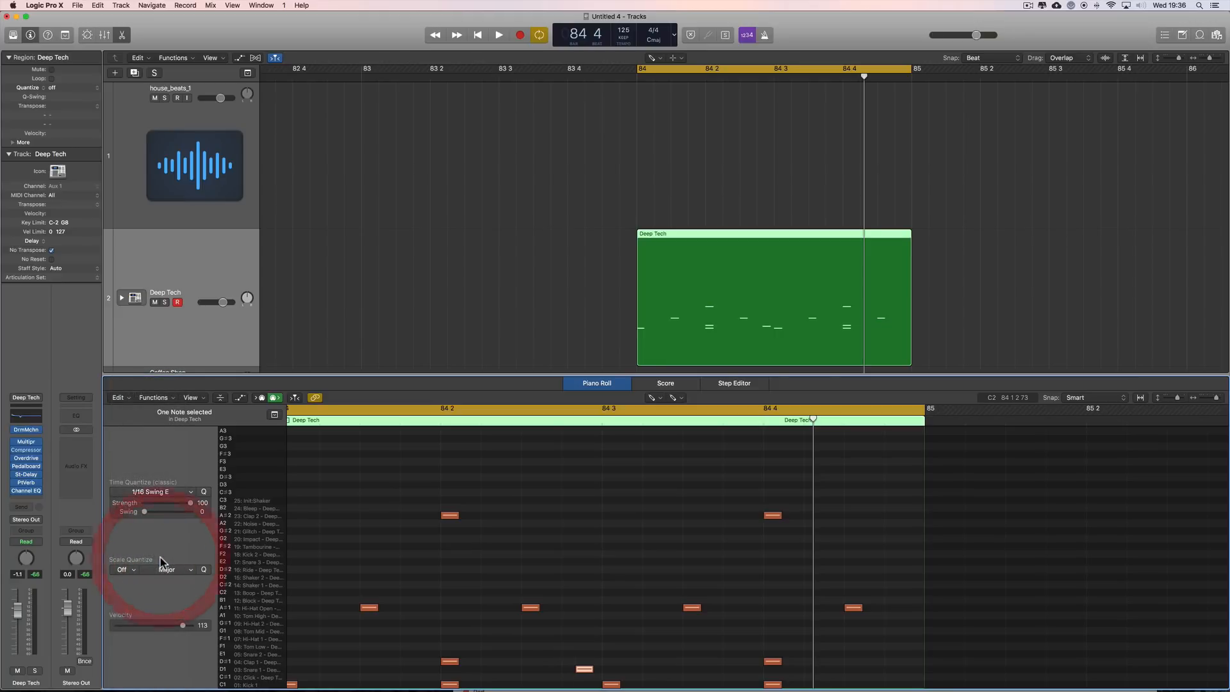
pyautogui.press('space')
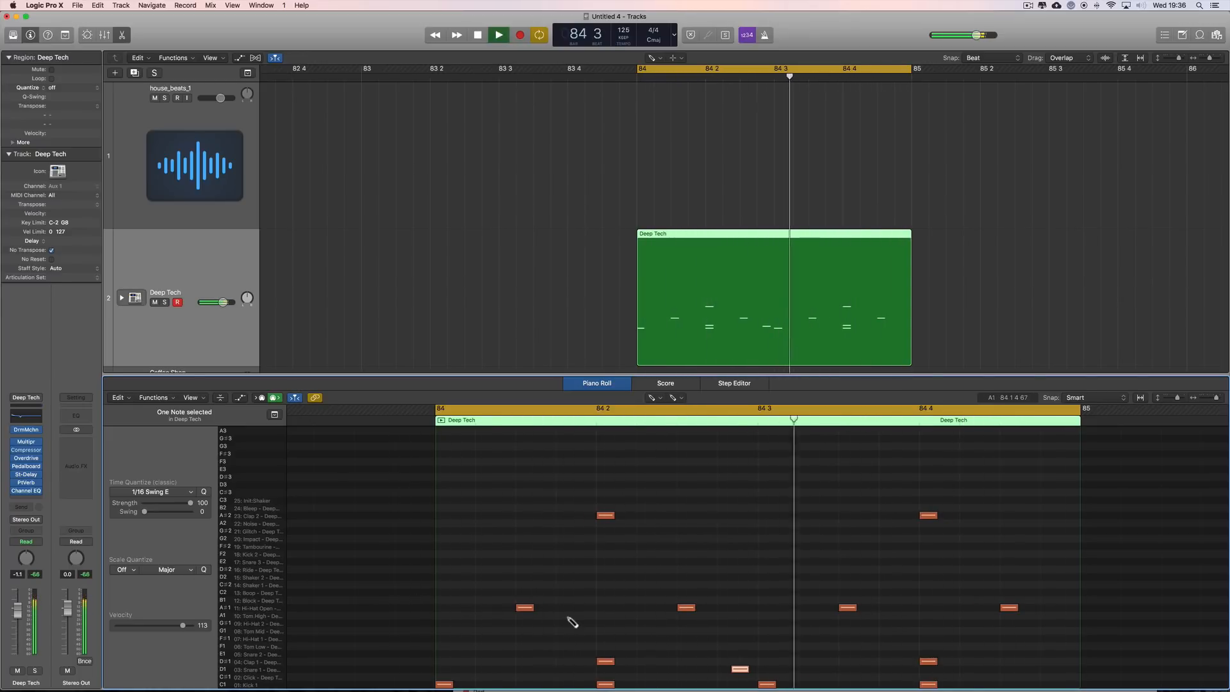
pyautogui.press('space')
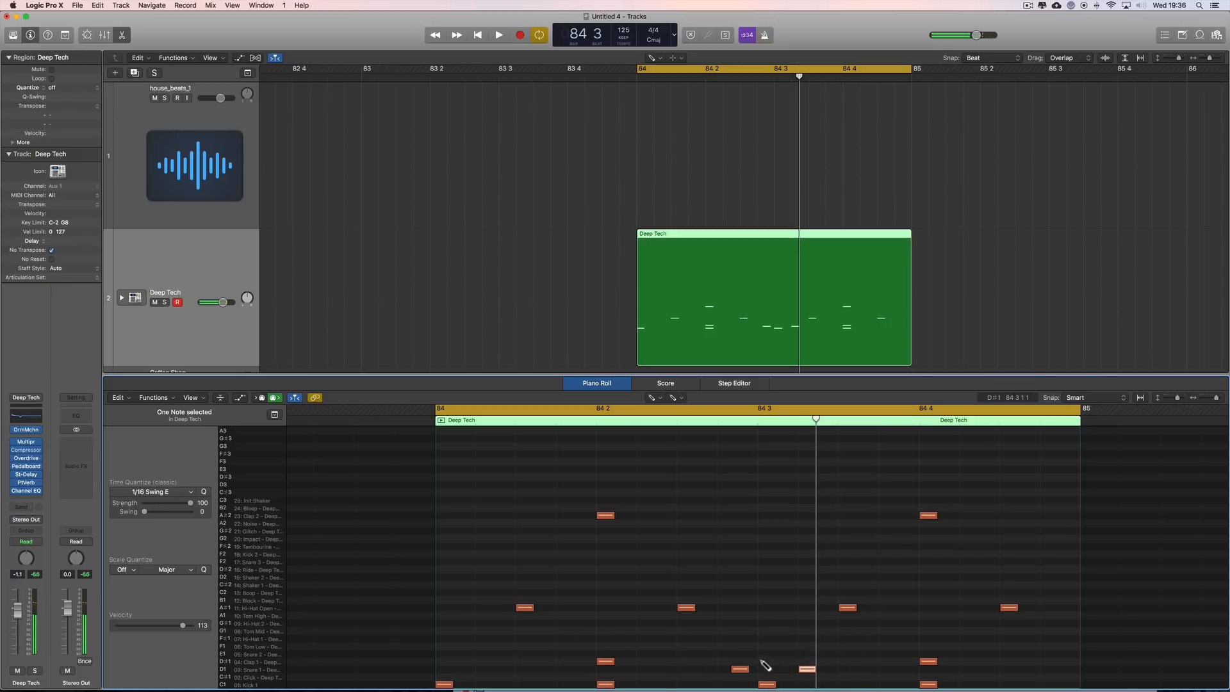
# Add a Snare 1 note on the second sixteenth of beat 3, quantize it to 1/16 Swing E, and listen.
pyautogui.click(203, 493)
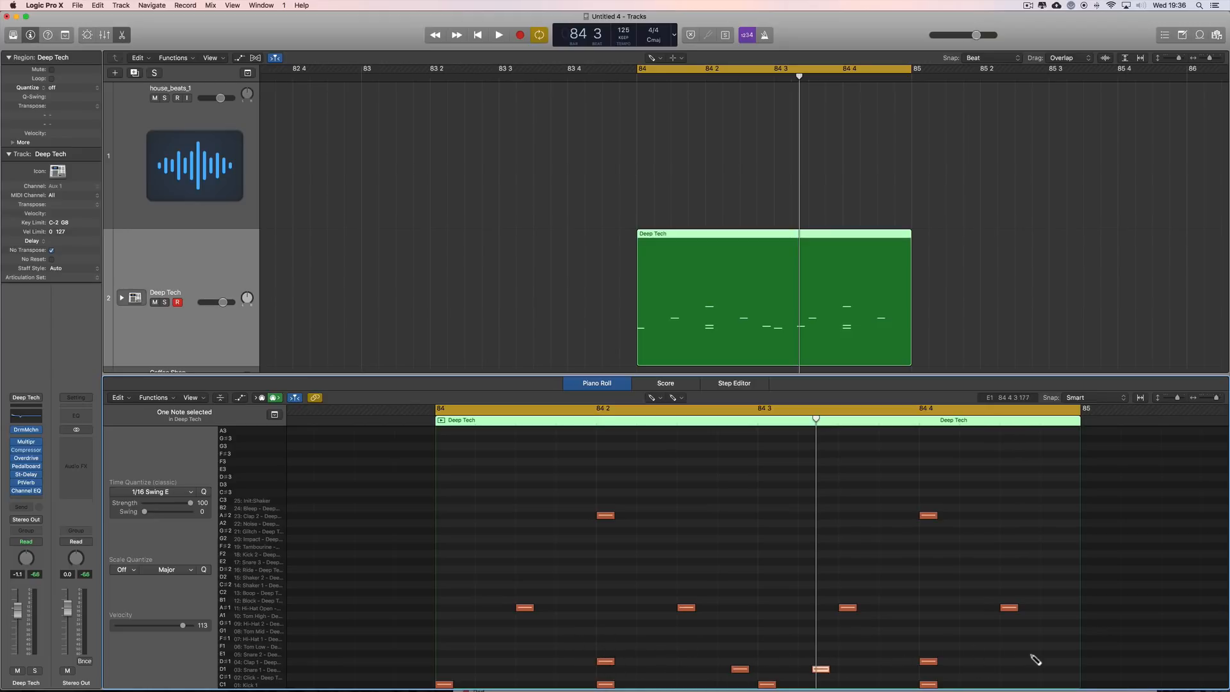
pyautogui.press('space')
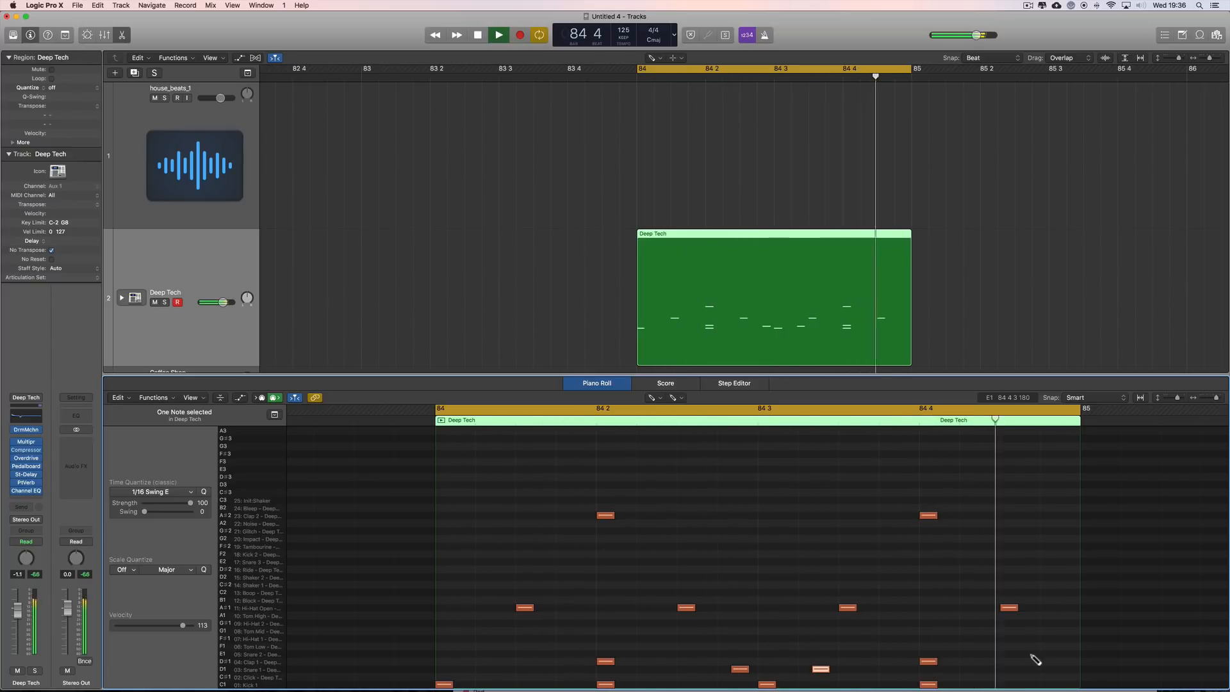
pyautogui.press('space')
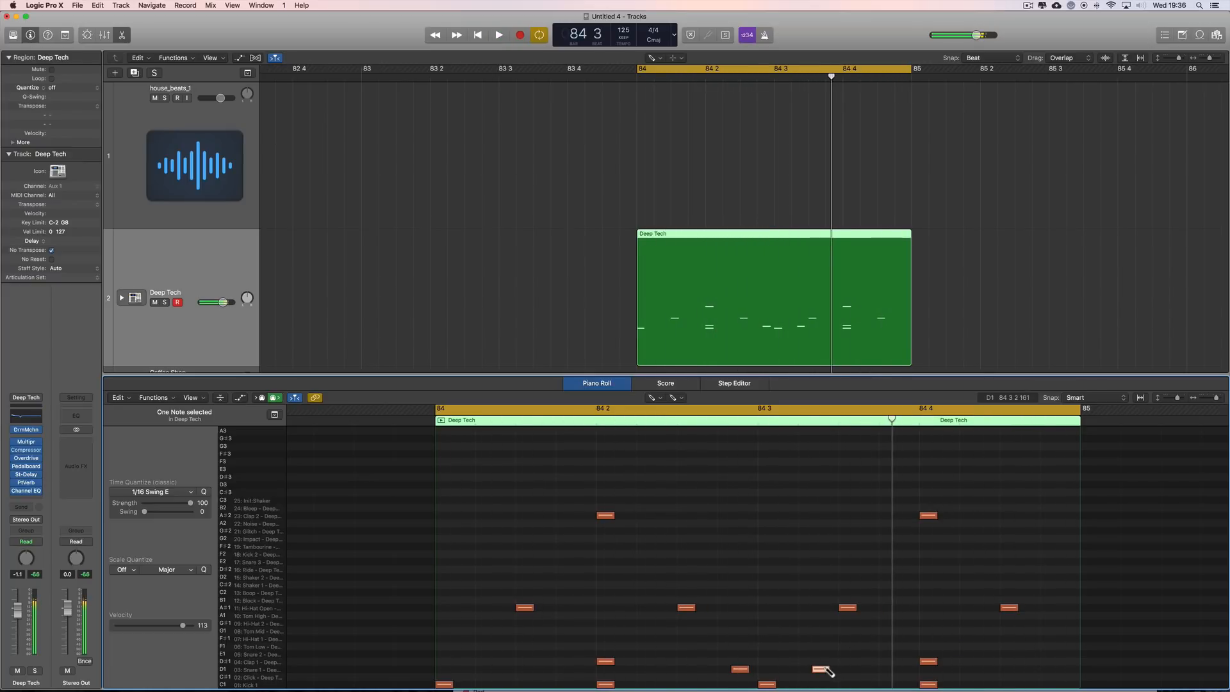
# Move the Snare 1 note before beat 3 to the bar's last sixteenth, quantize it to 1/16 Swing E, and listen.
pyautogui.moveTo(833, 672); pyautogui.dragTo(1060, 672)
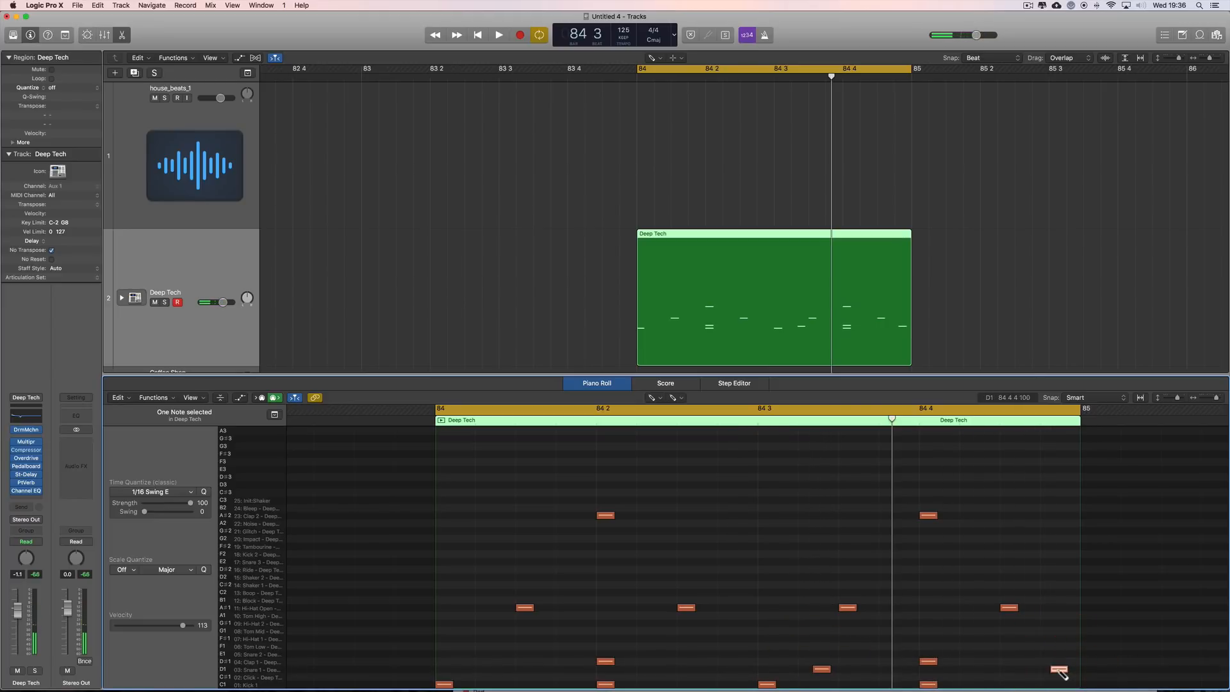
pyautogui.click(210, 493)
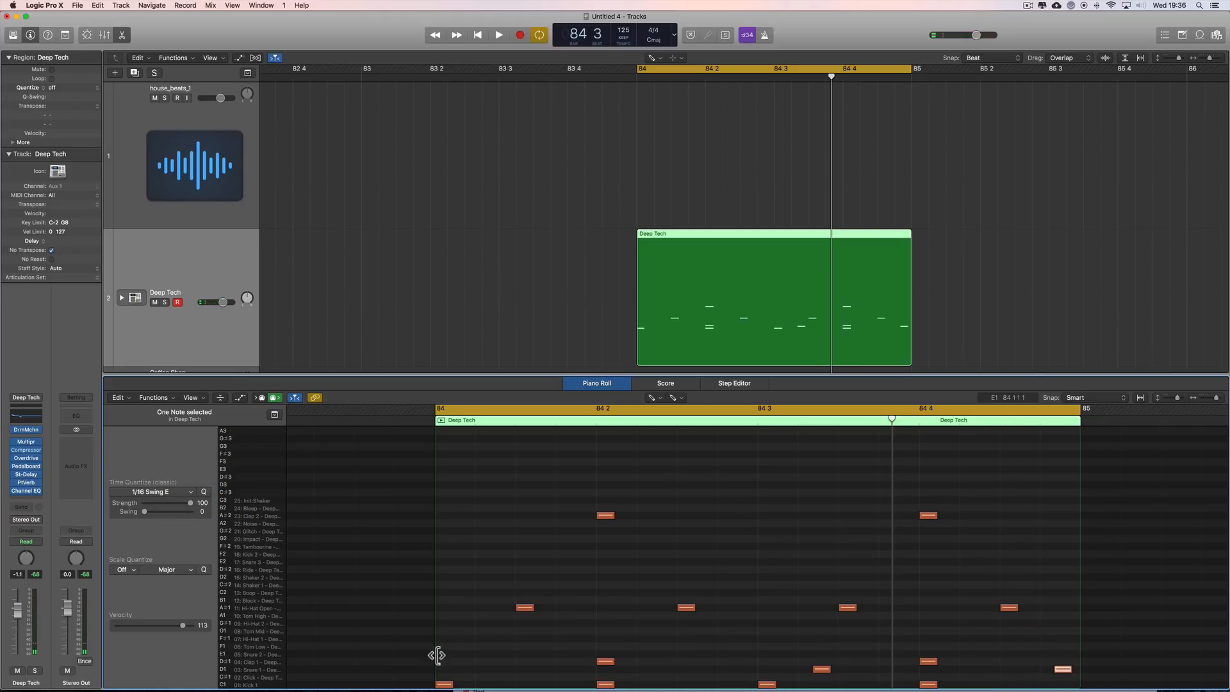
pyautogui.press('space')
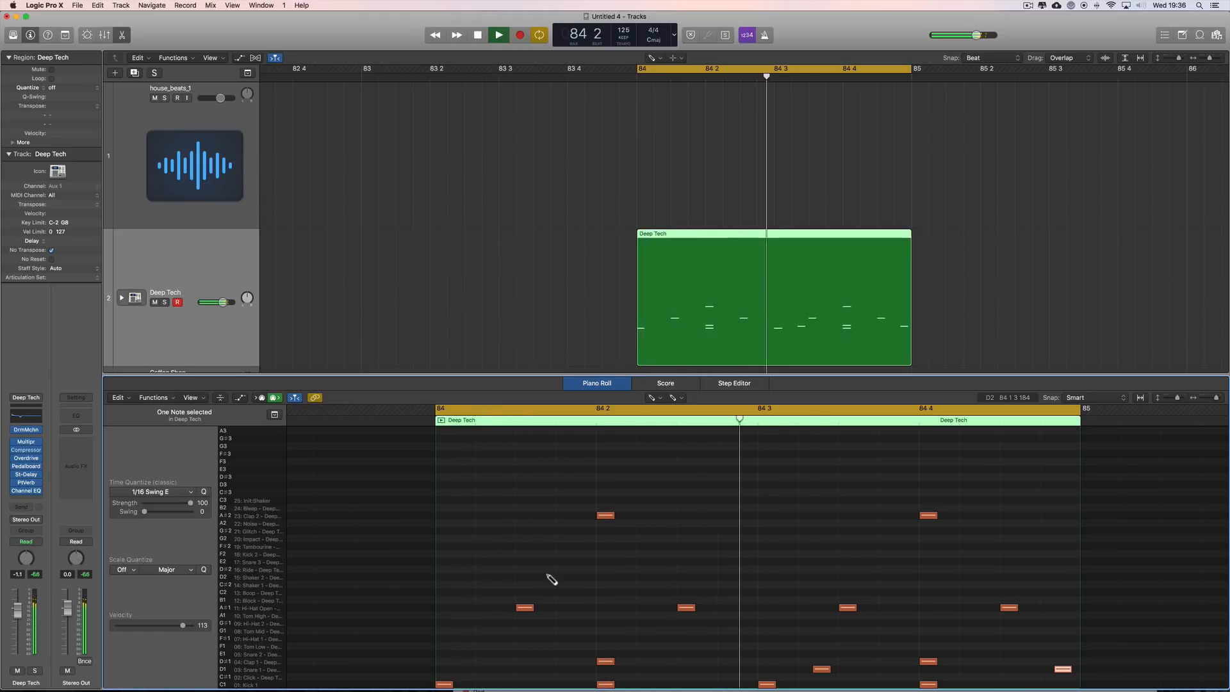
pyautogui.press('space')
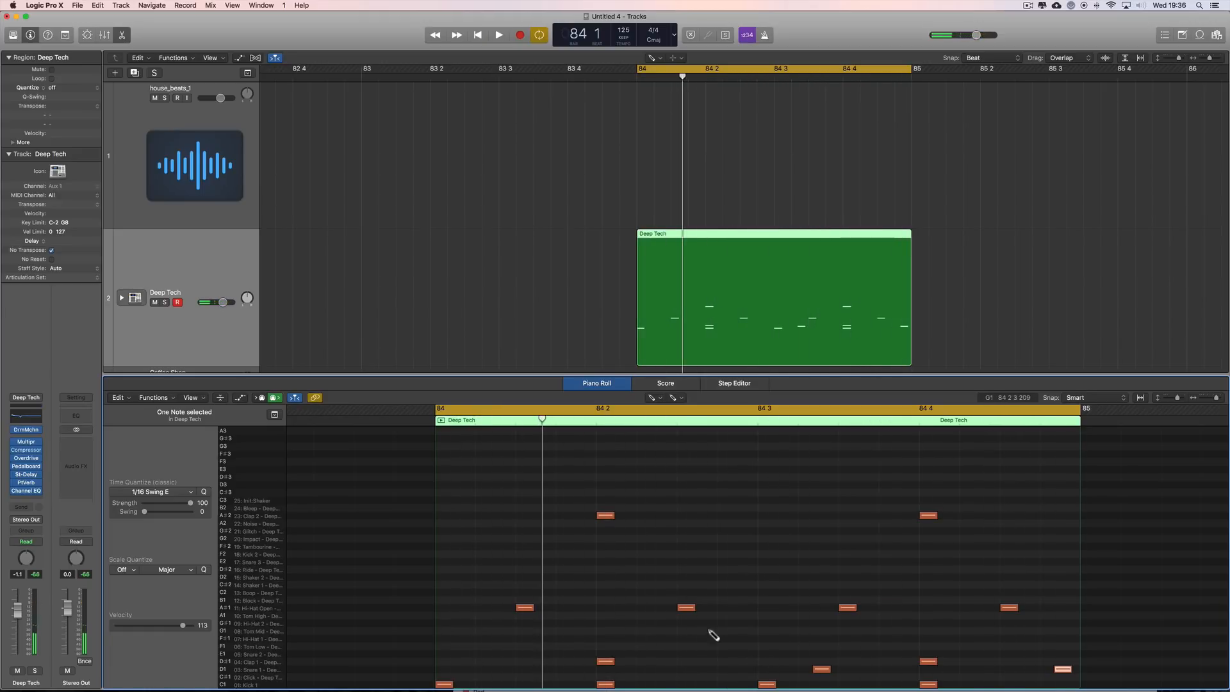
# Add Snare 1 notes just before and after beat 2 and before beat 3, then quantize all Snare 1 notes to 1/16 Swing E and listen.
pyautogui.click(646, 669)
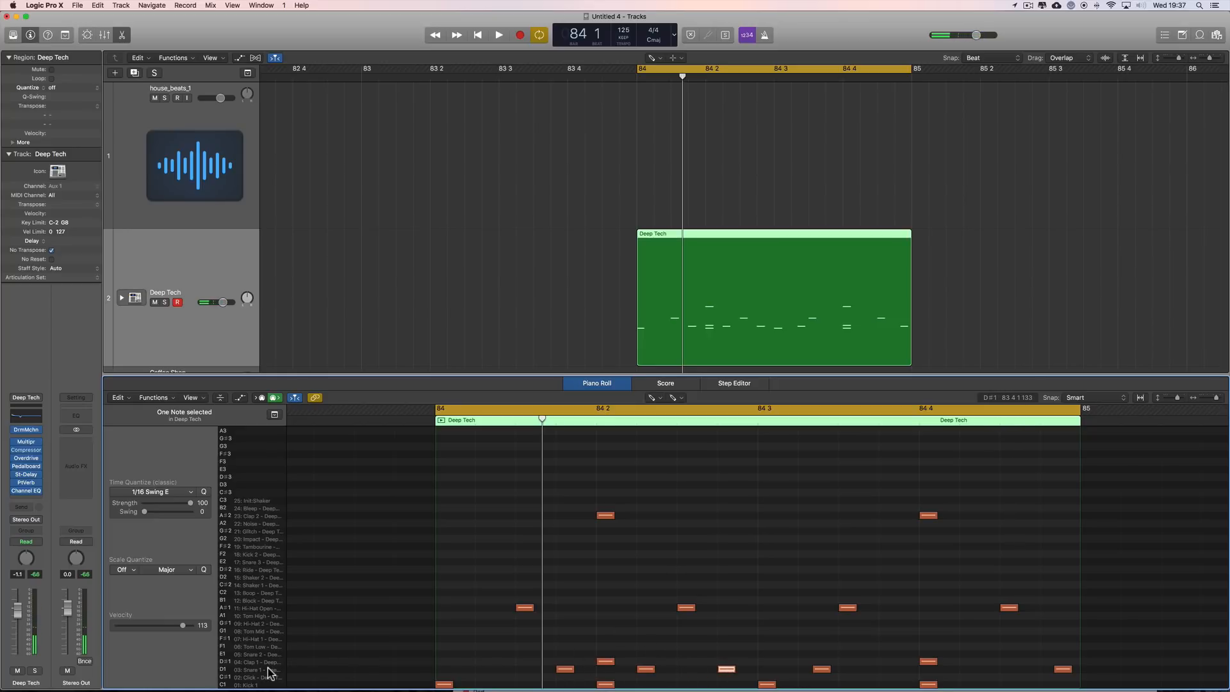
pyautogui.click(203, 493)
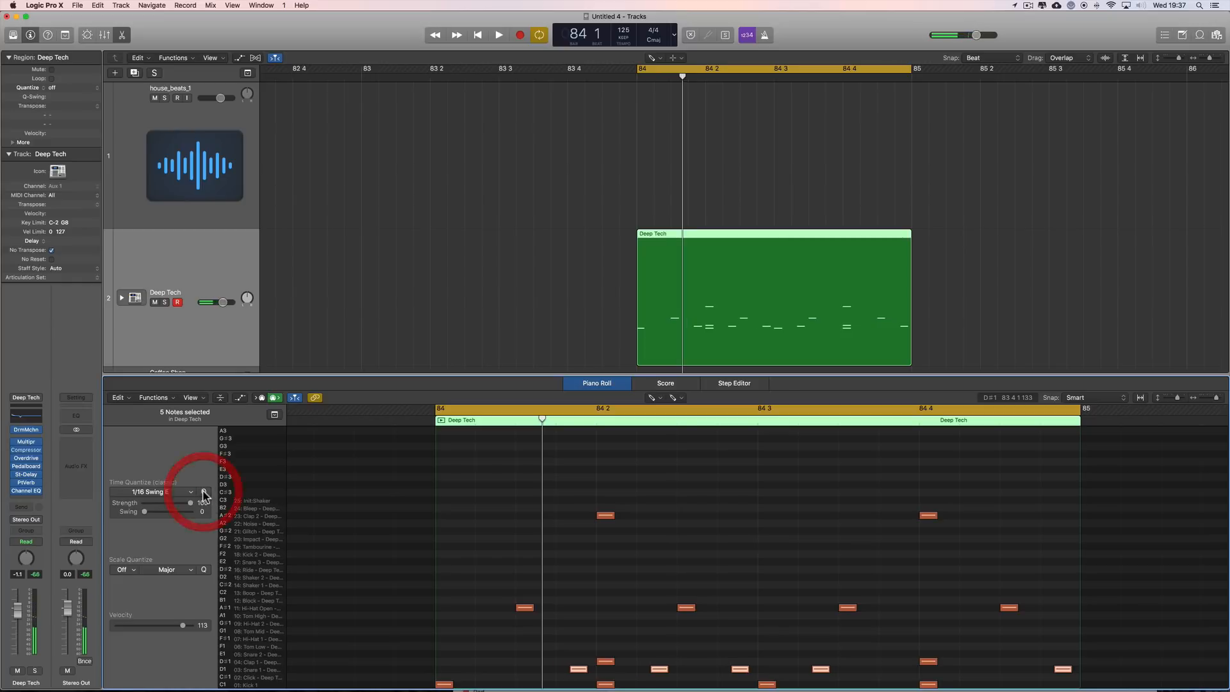
pyautogui.press('space')
pyautogui.press('space')
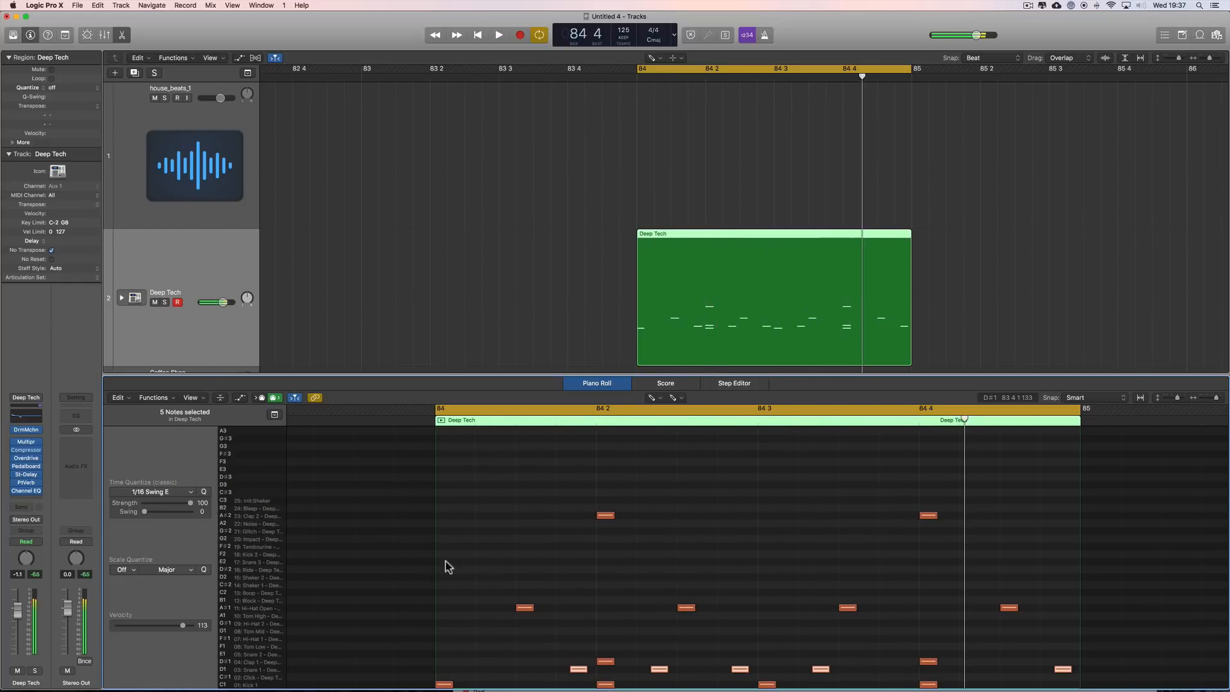
# Delete the Snare 1 notes just before beat 3 and at the end of the bar with the Pointer tool, playing back each change.
pyautogui.press('t')
pyautogui.press('t')
pyautogui.click(740, 664)
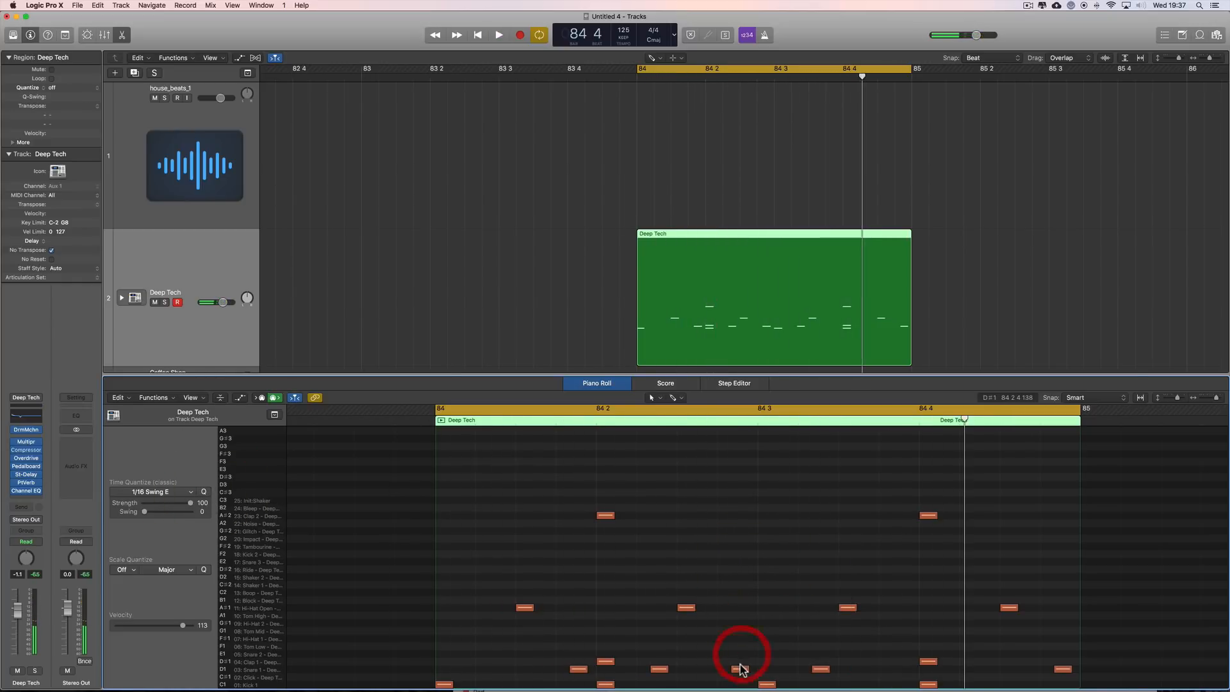
pyautogui.press('space')
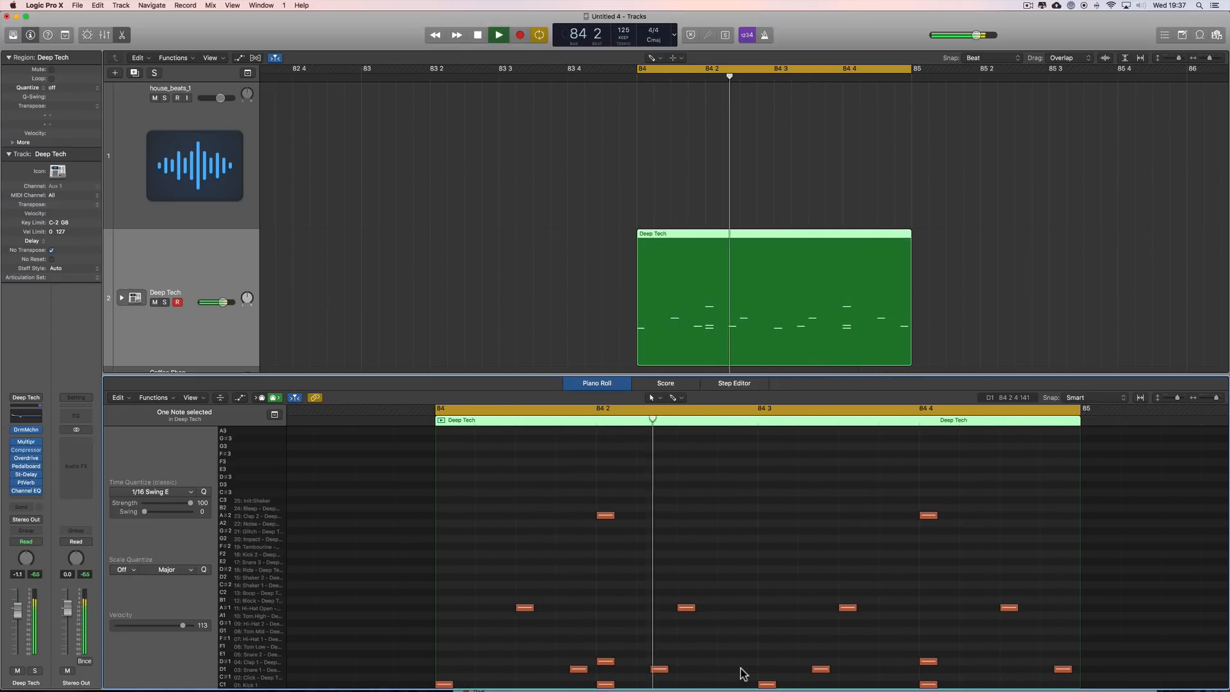
pyautogui.press('space')
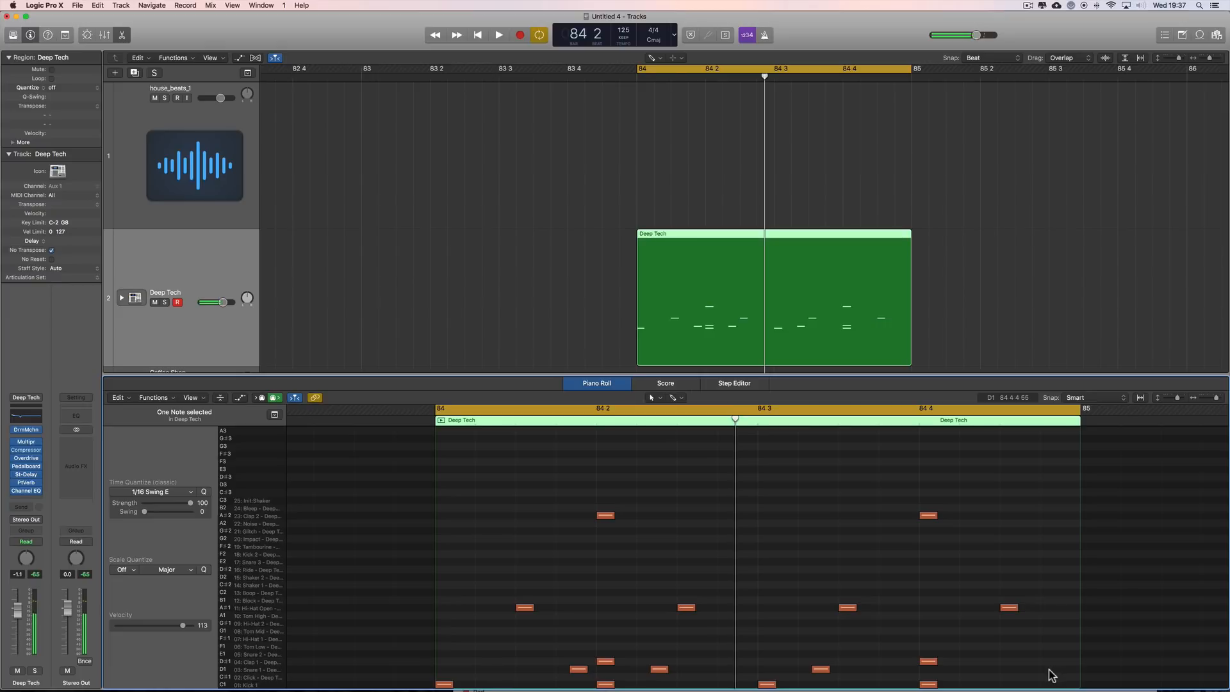
pyautogui.press('space')
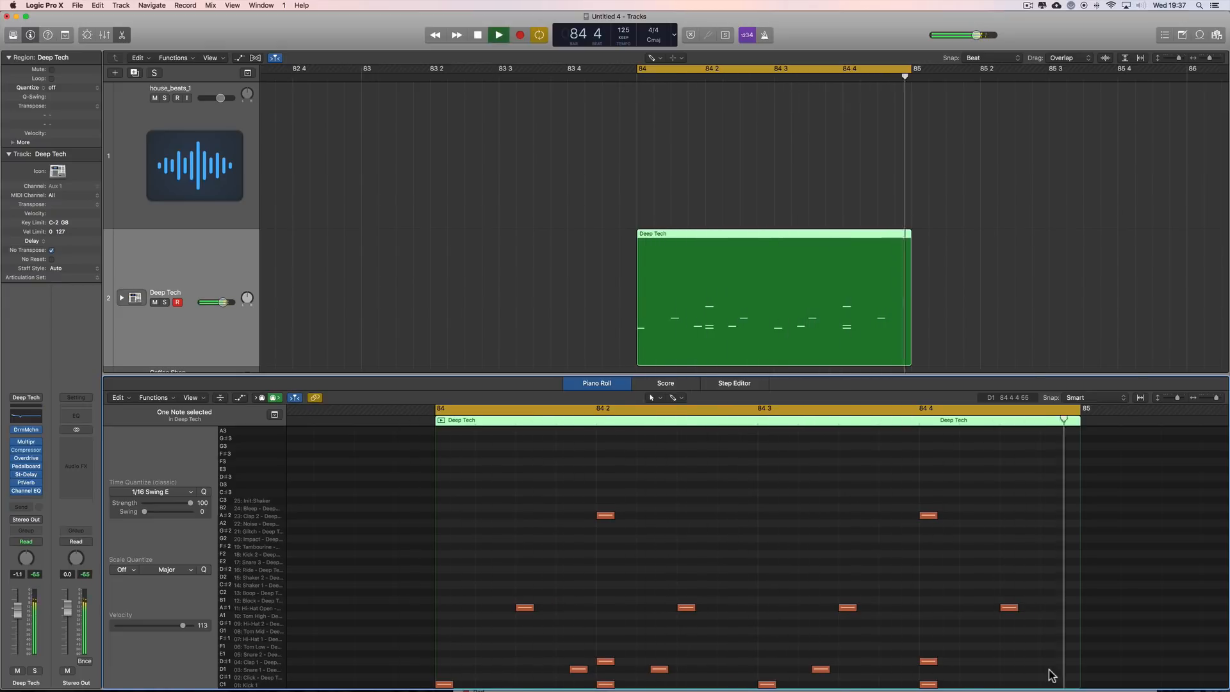
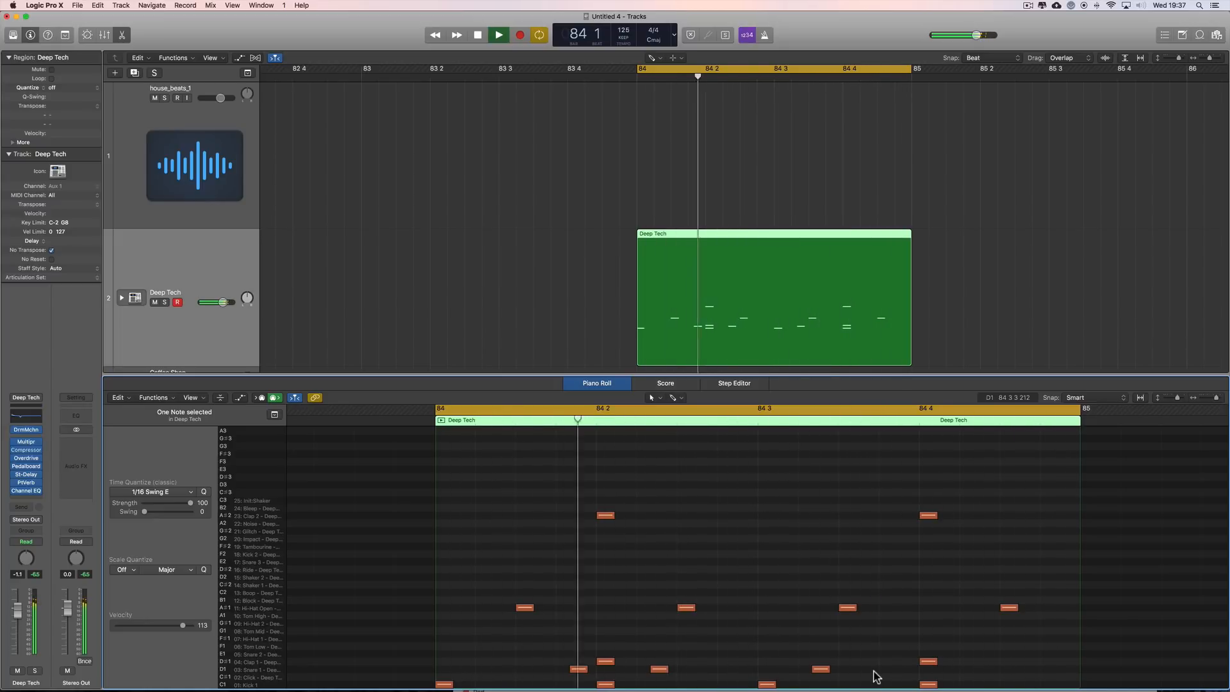
pyautogui.press('space')
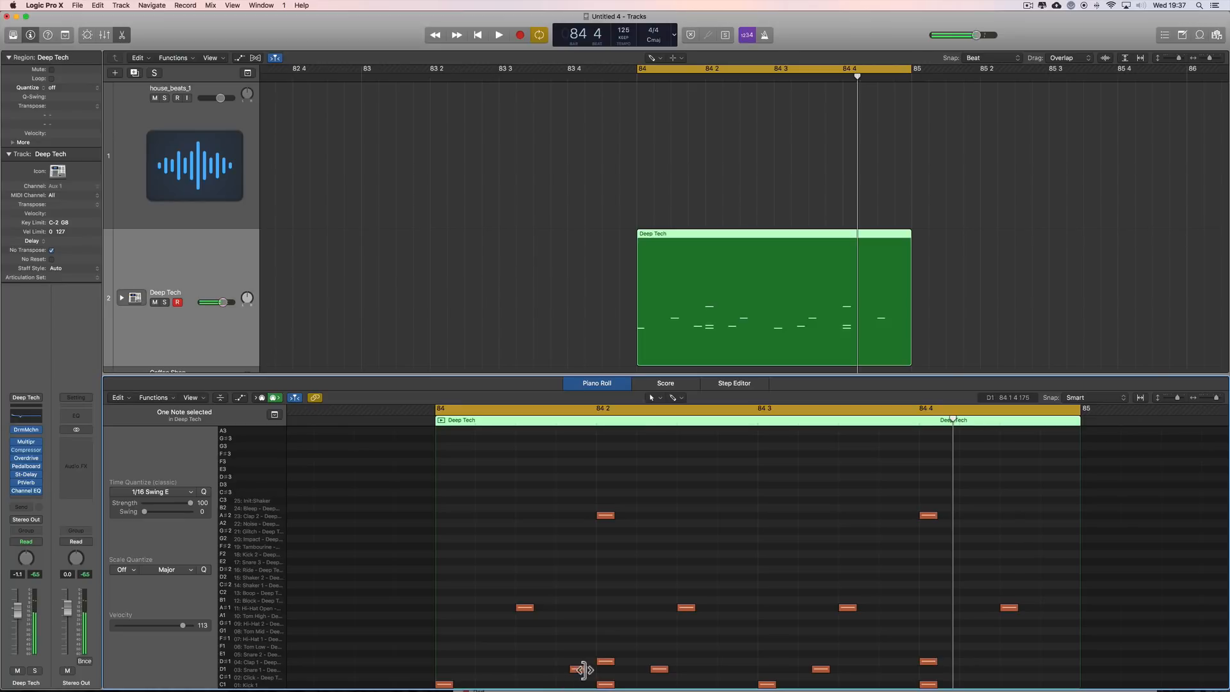
# Move the Snare 1 note before beat 2 to the second sixteenth of beat 1, quantize it to 1/16 Swing E, and listen.
pyautogui.moveTo(579, 673); pyautogui.dragTo(485, 673)
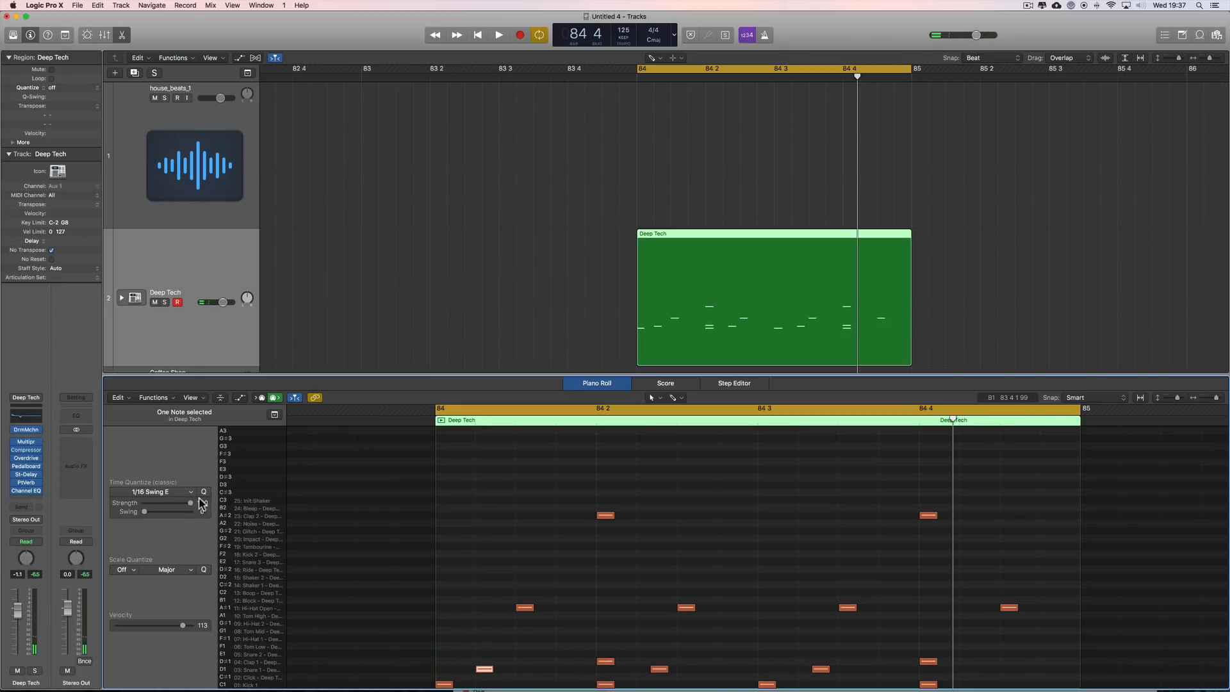
pyautogui.press('space')
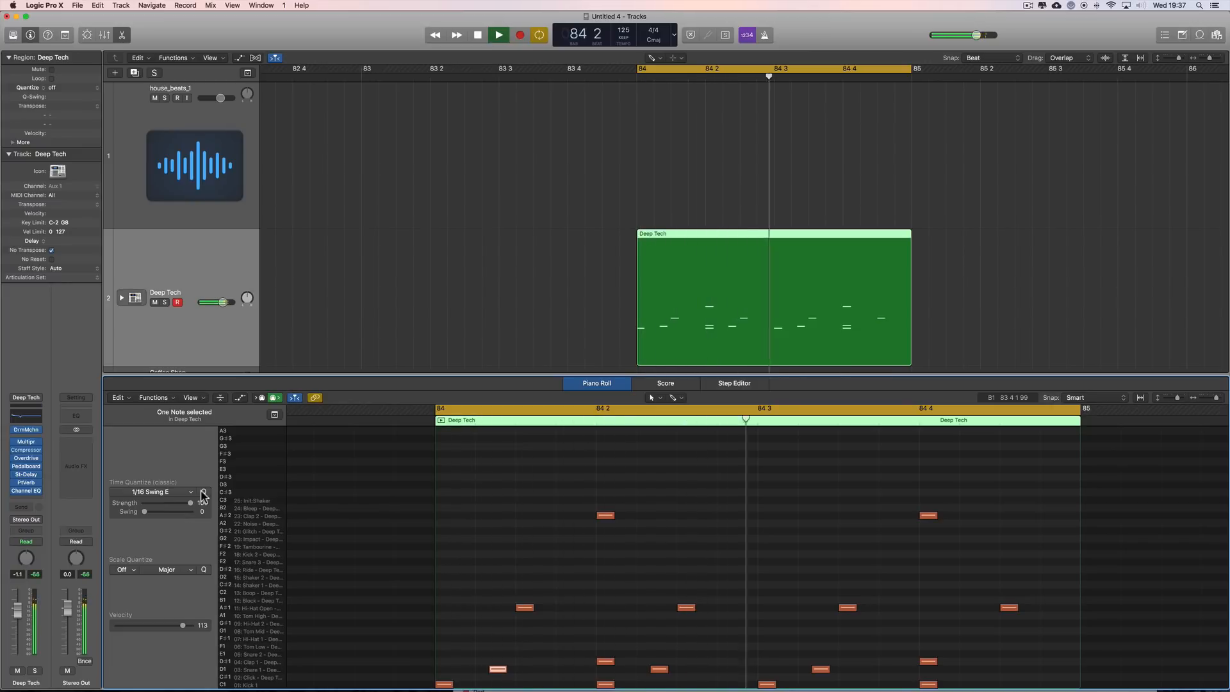
pyautogui.press('space')
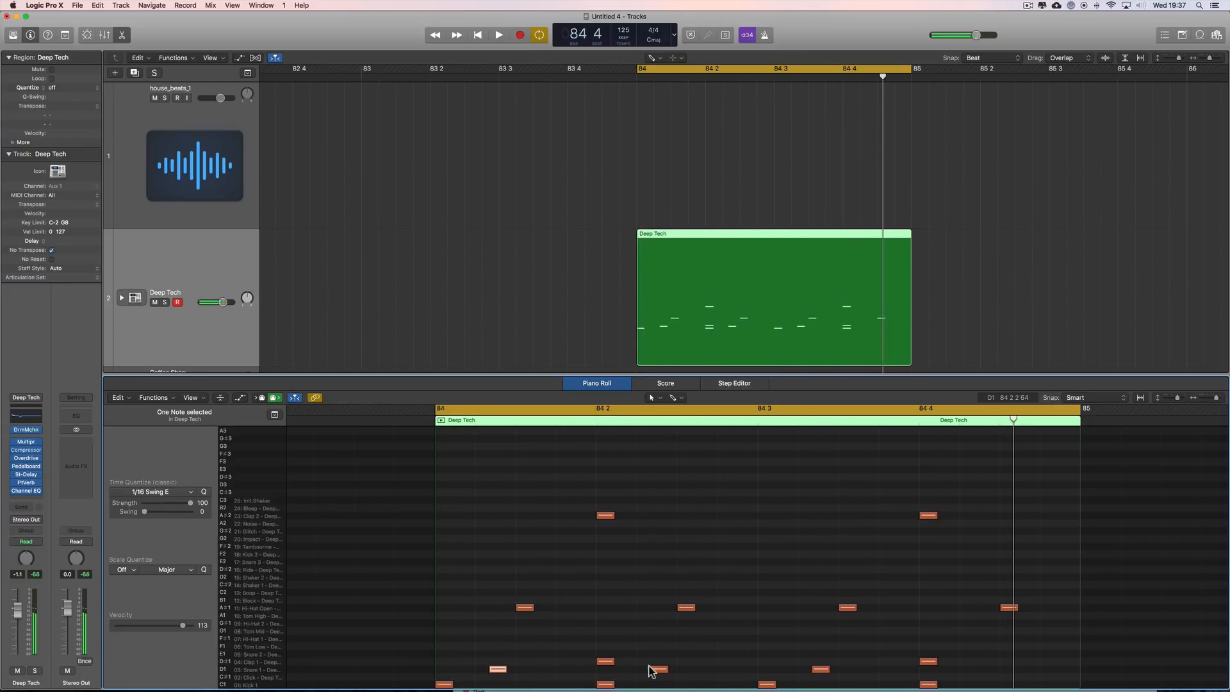
# Move the Snare 1 note after beat 2 to the swung sixteenth before beat 3, delete the one after beat 3, and play the bar.
pyautogui.moveTo(662, 674); pyautogui.dragTo(729, 674)
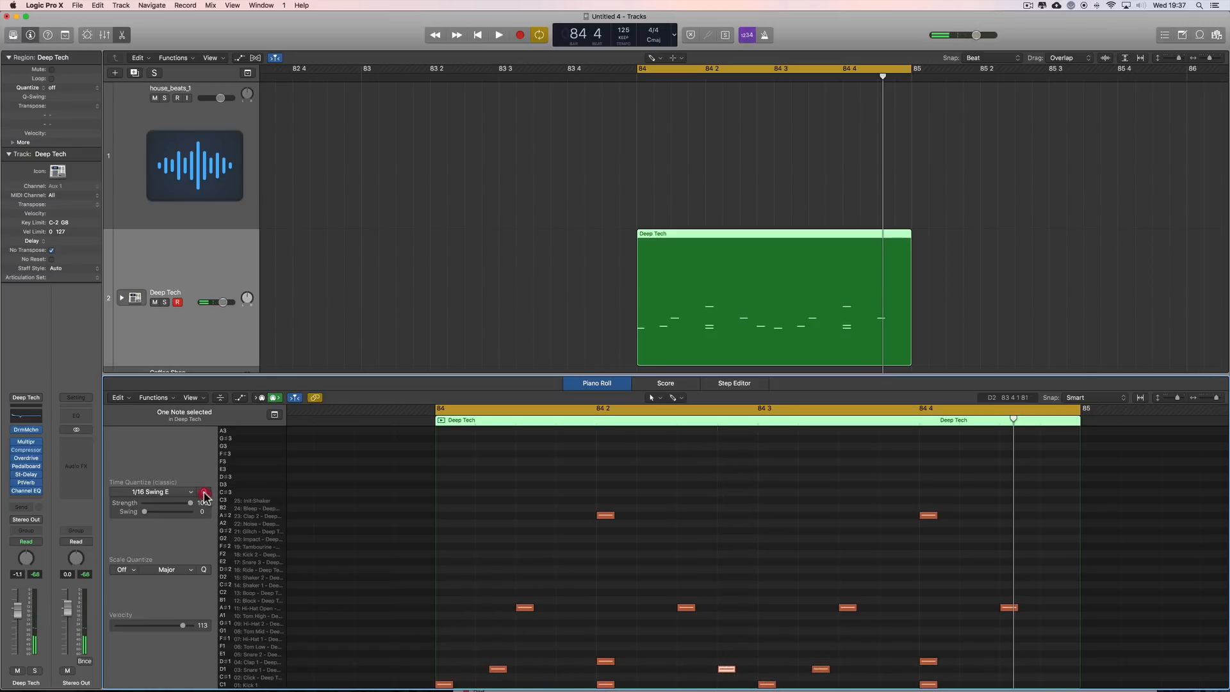
pyautogui.click(205, 496)
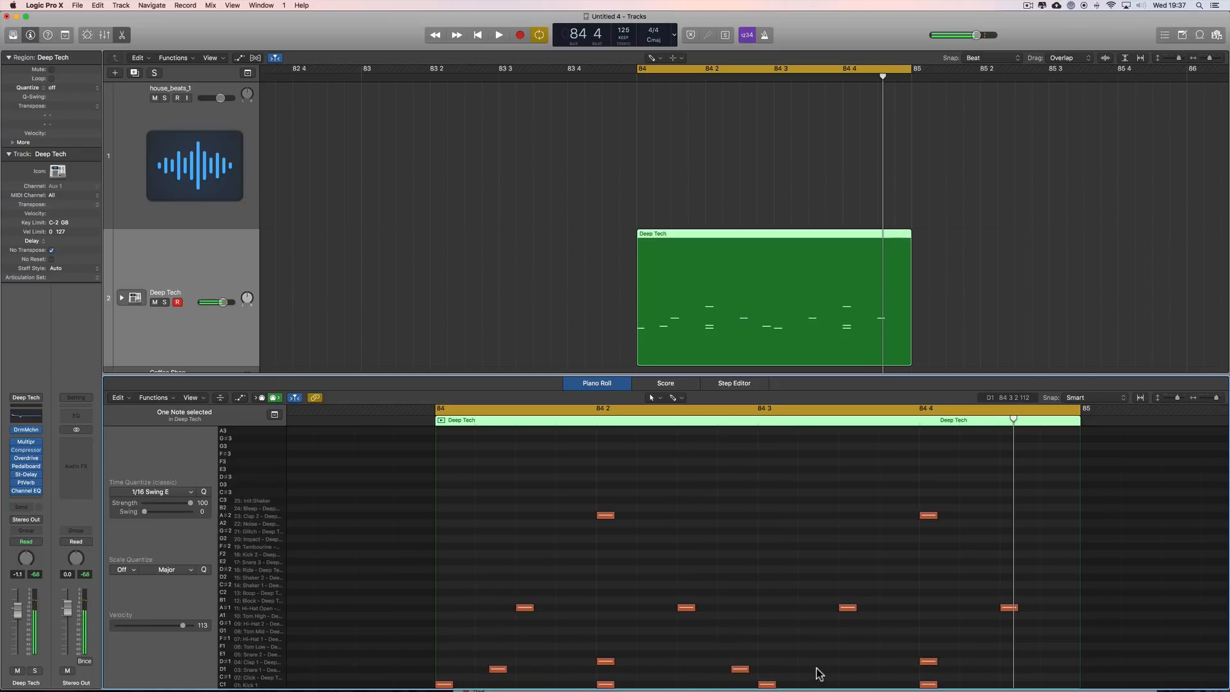
pyautogui.press('space')
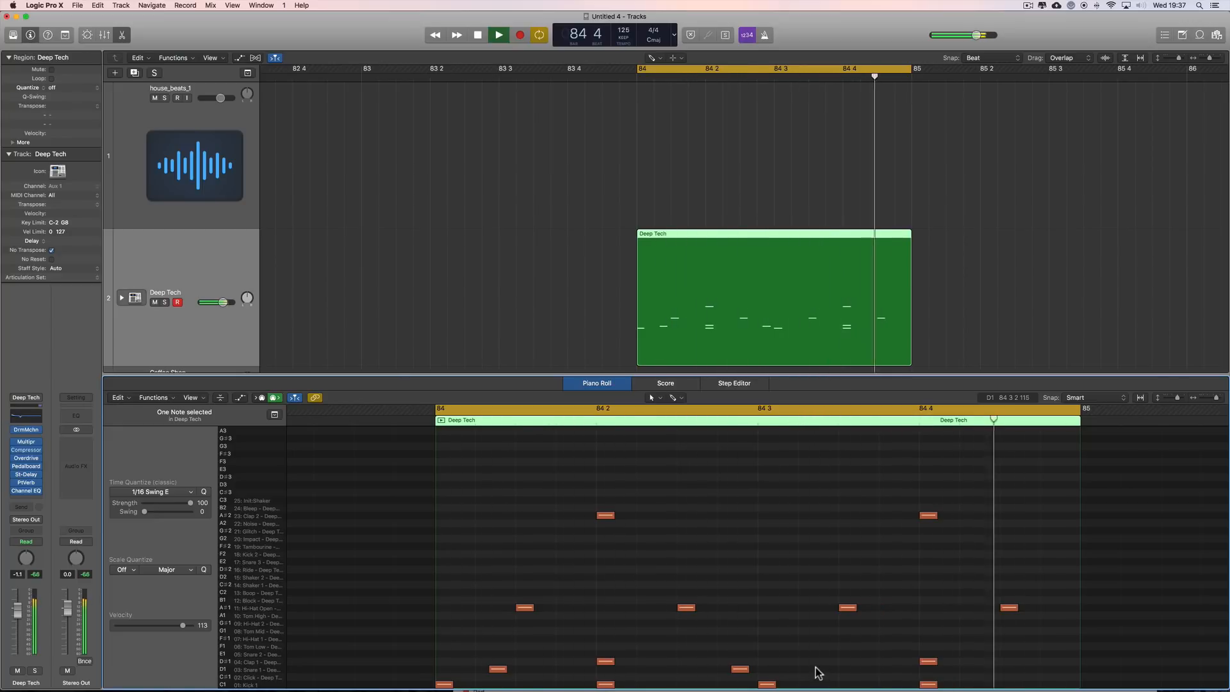
# Draw a Snare 1 note on the offbeat of beat 3 with the Pencil tool and replay the pattern.
pyautogui.press('t')
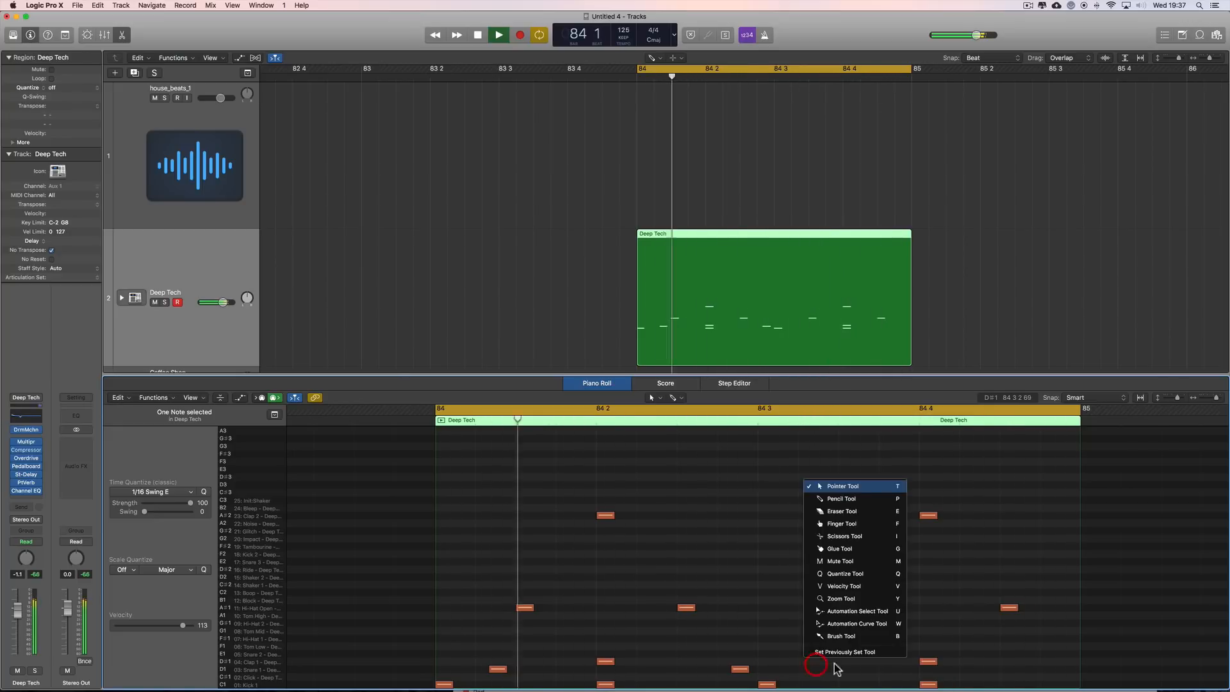
pyautogui.click(830, 502)
pyautogui.click(849, 670)
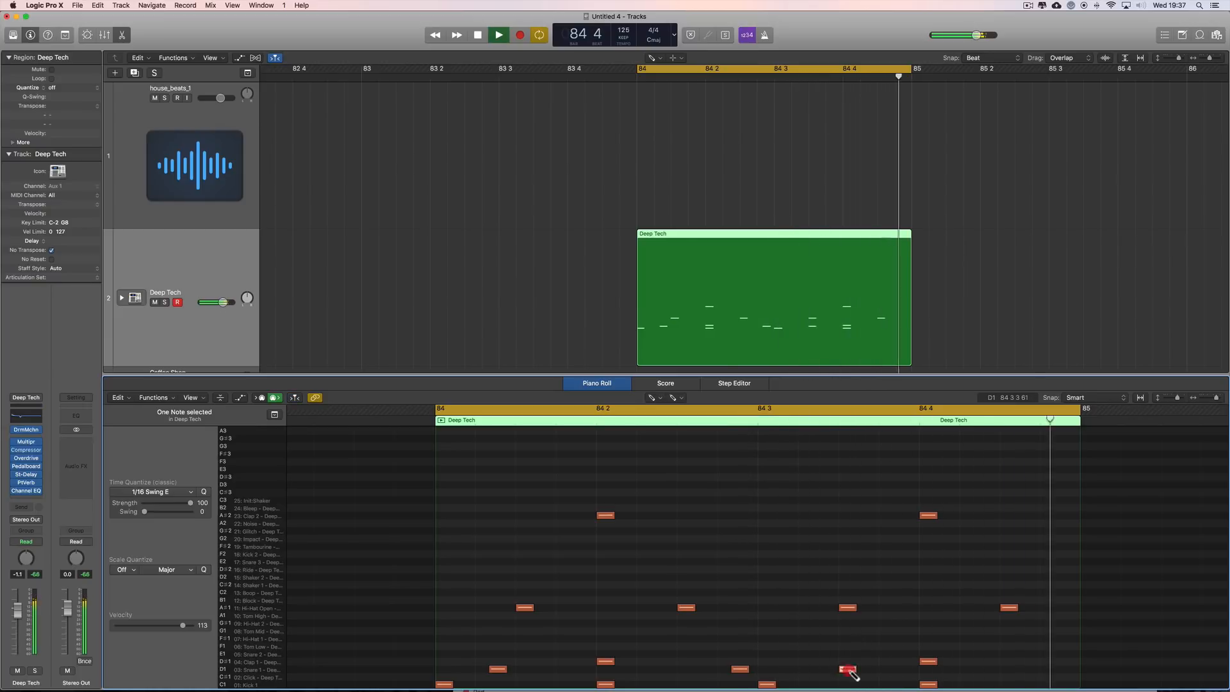
pyautogui.click(851, 669)
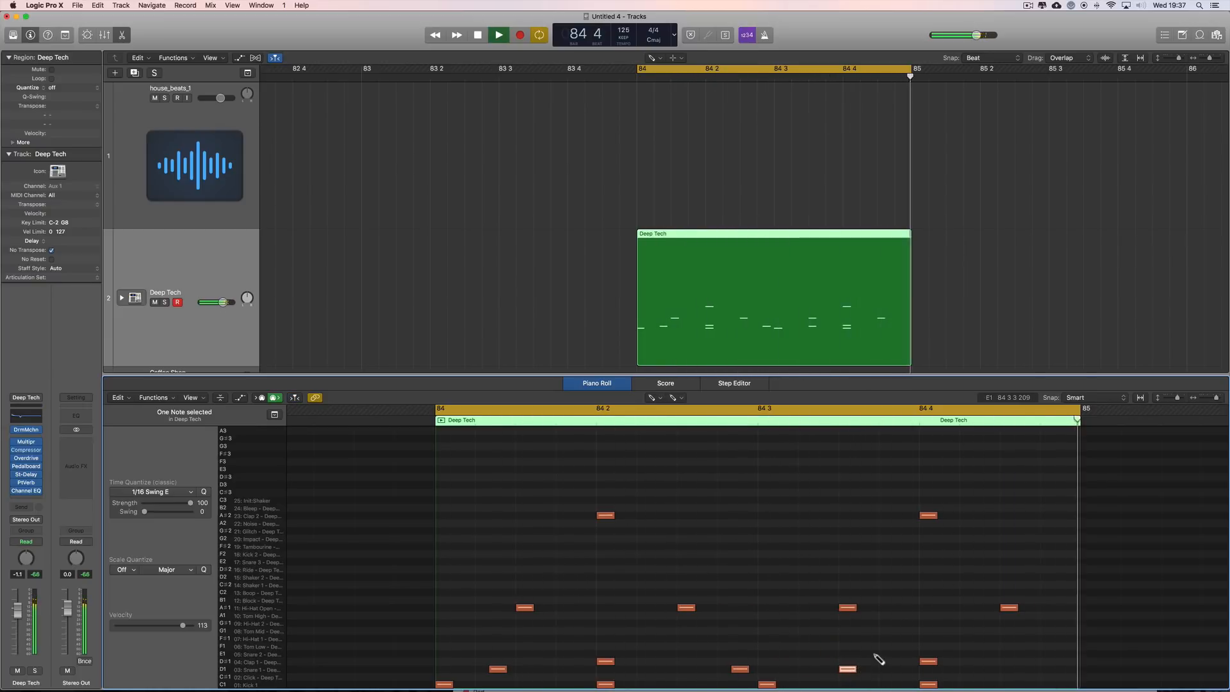
pyautogui.press('space')
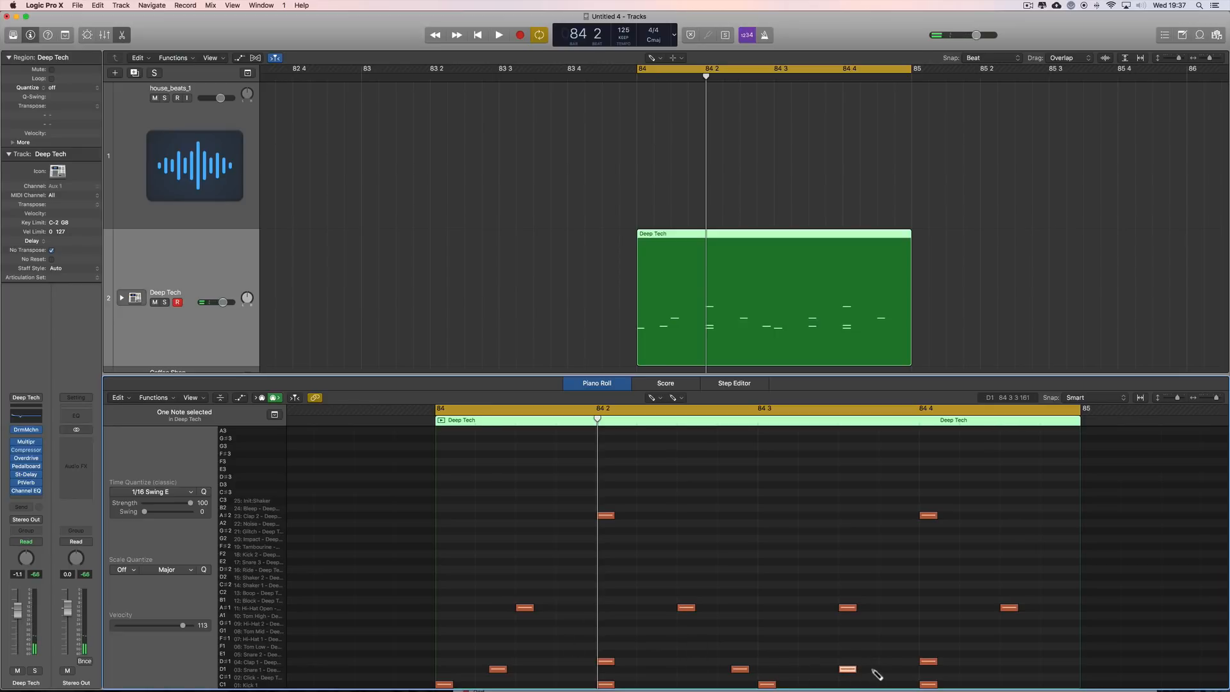
pyautogui.press('space')
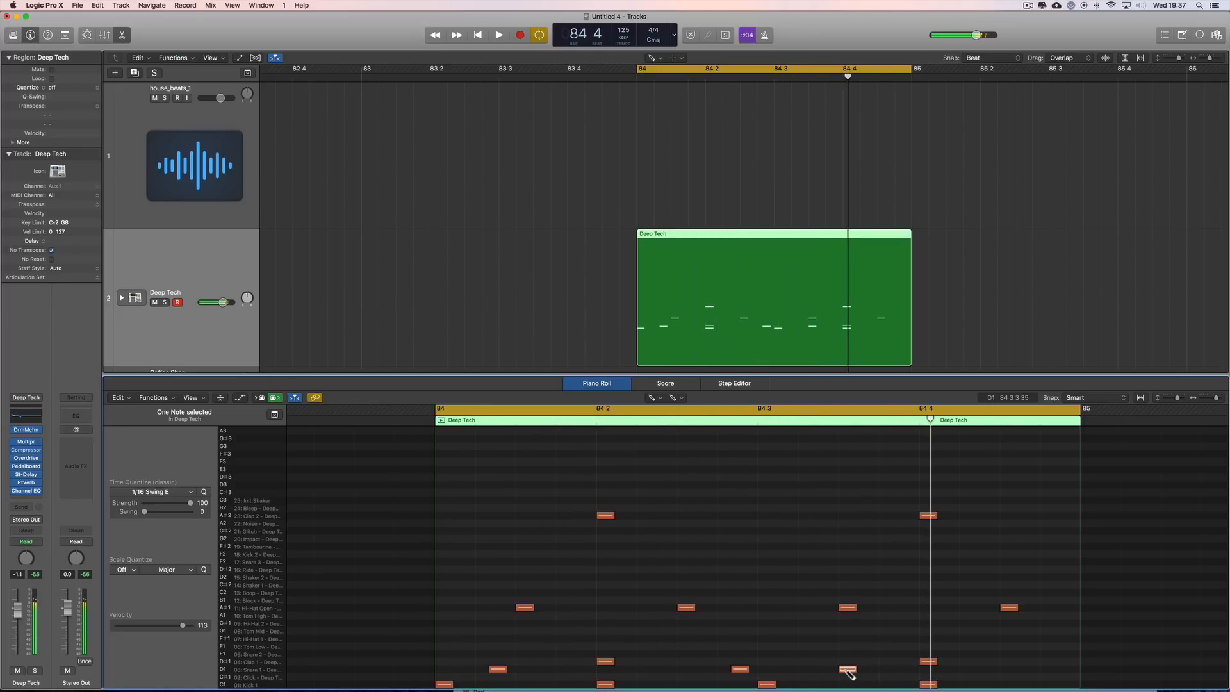
# Move the Snare 1 note from the offbeat of beat 3 to the last swung sixteenth of the bar and listen.
pyautogui.moveTo(870, 673); pyautogui.dragTo(1062, 670)
pyautogui.press('space')
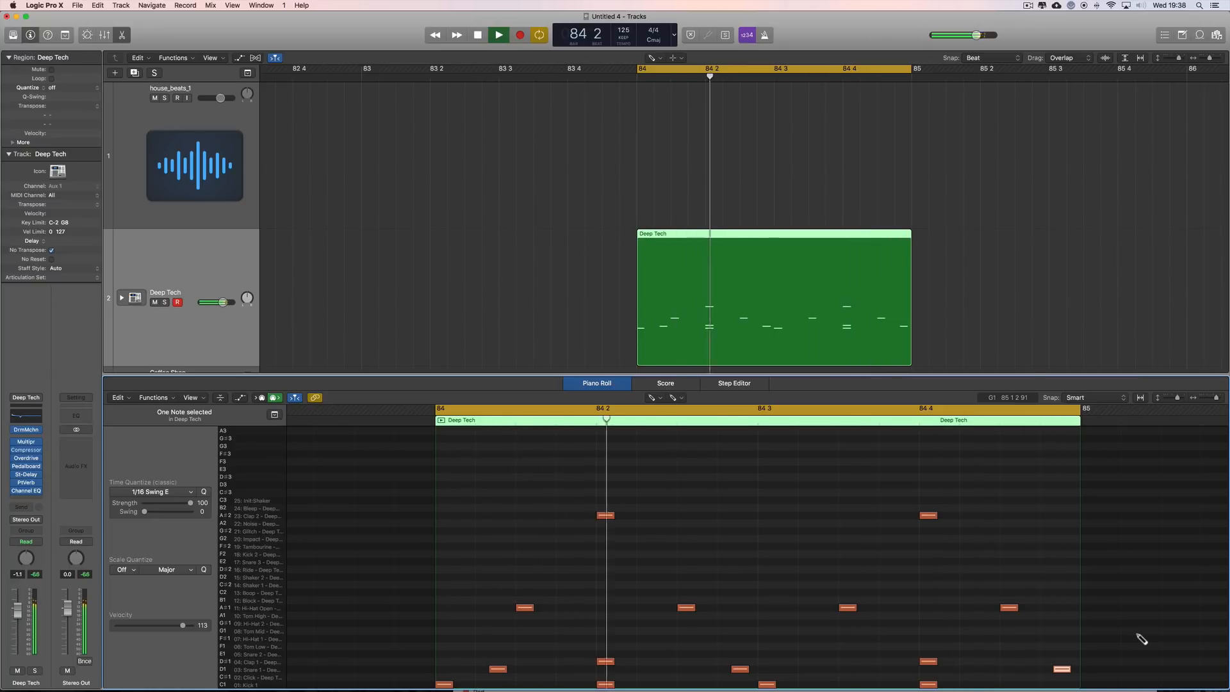
pyautogui.press('space')
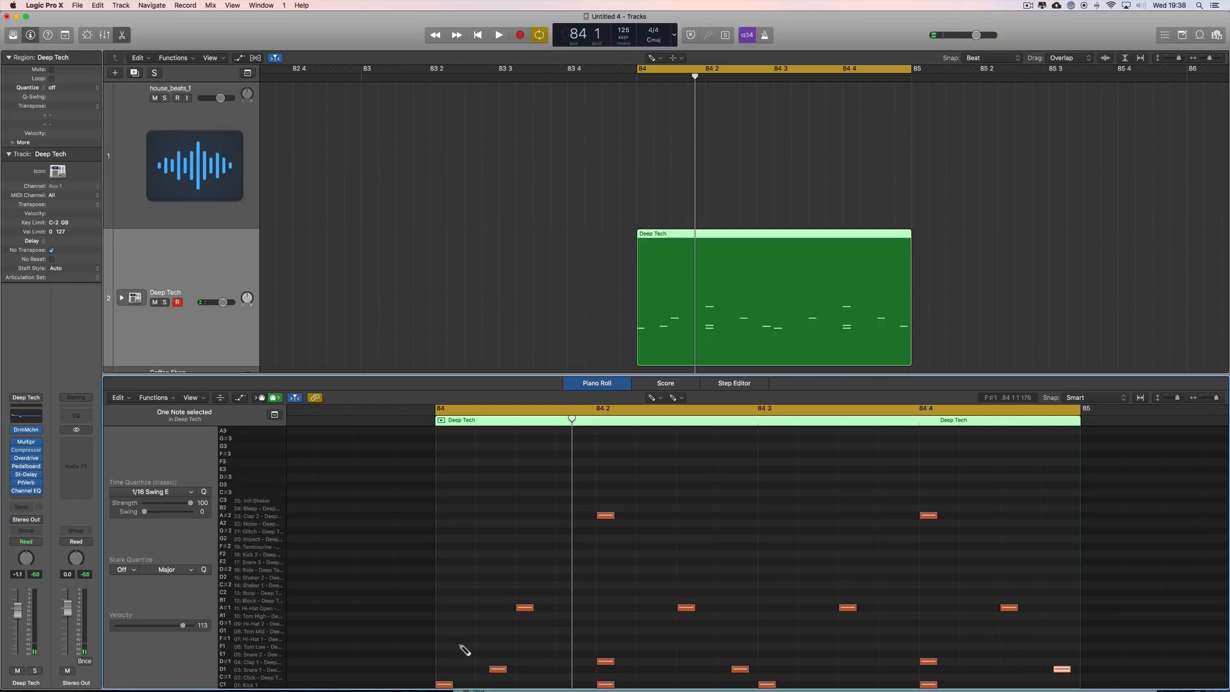
pyautogui.press('space')
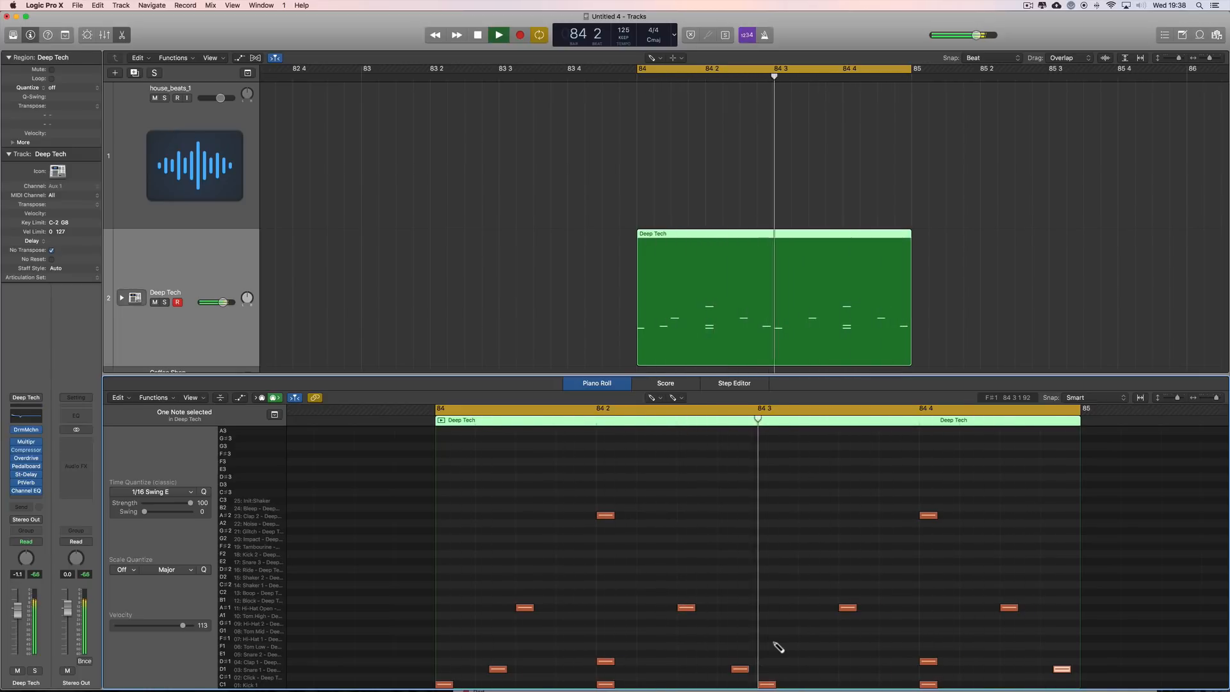
pyautogui.press('space')
# Draw a Click note aligned directly under the Snare 1 note just before beat 3, and play the bar.
pyautogui.click(738, 677)
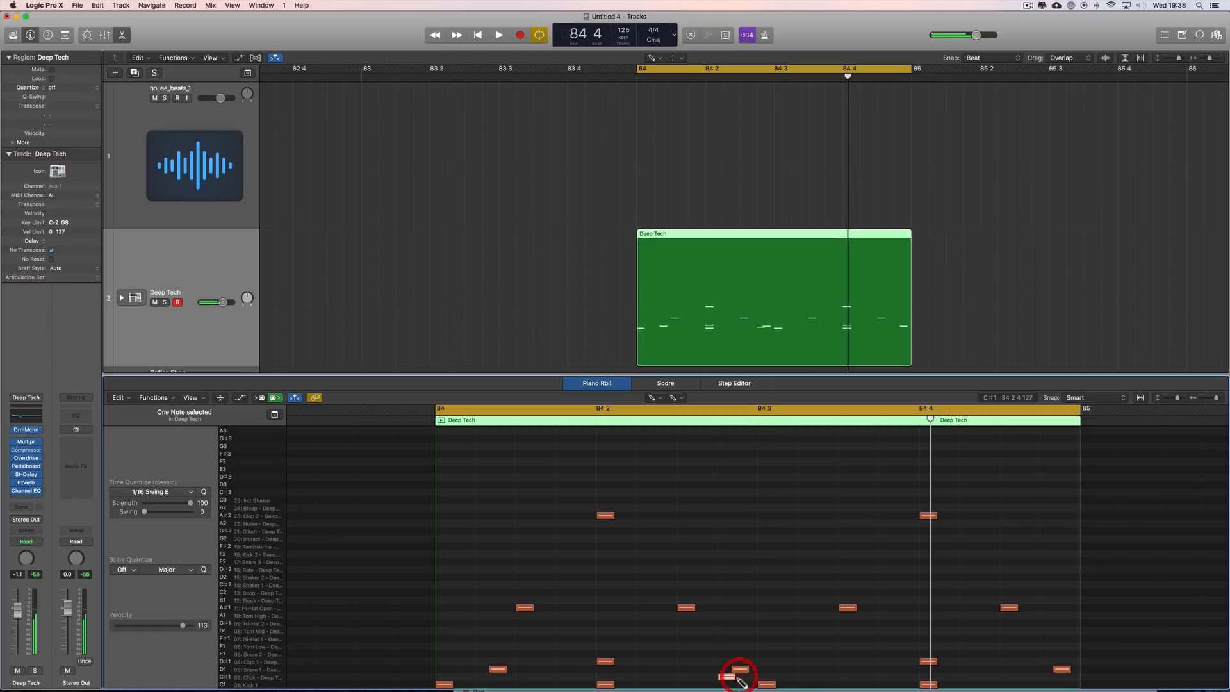
pyautogui.moveTo(728, 677); pyautogui.dragTo(743, 681)
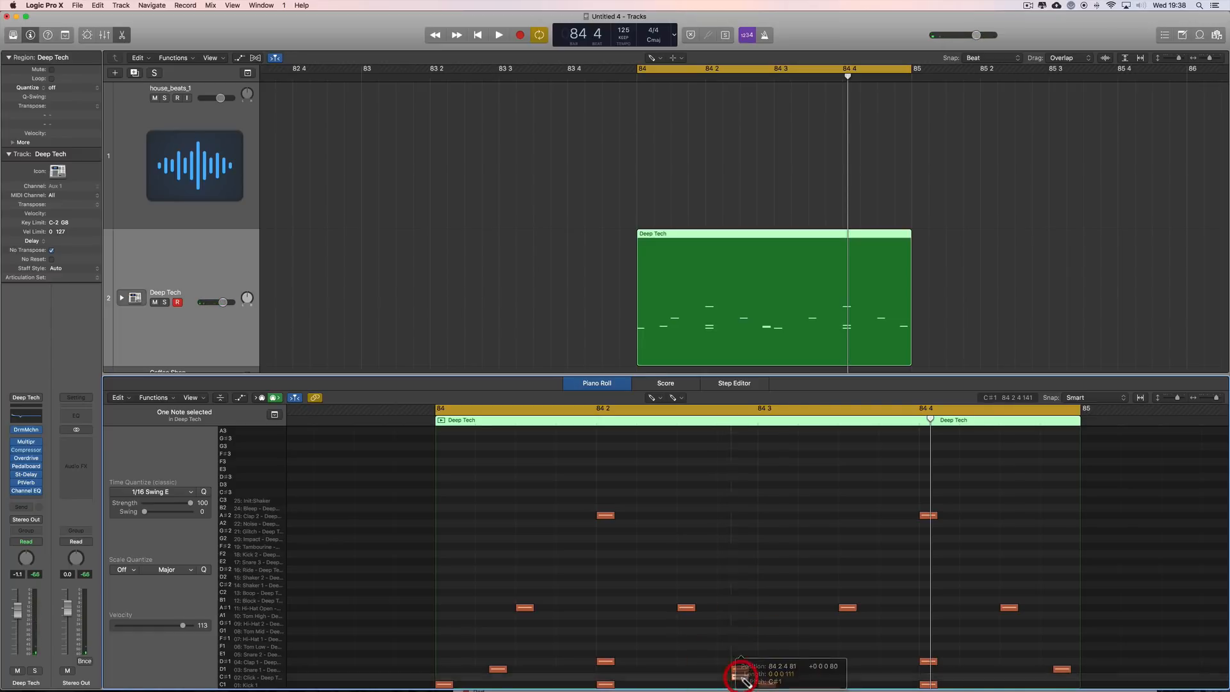
pyautogui.press('space')
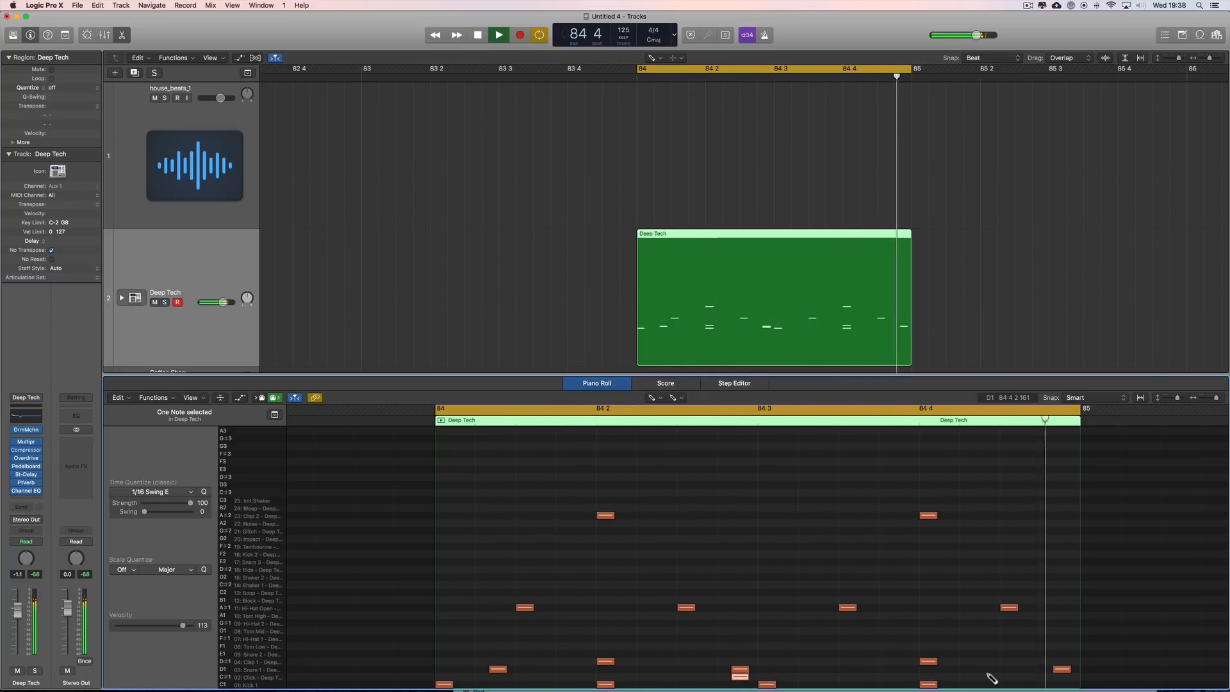
pyautogui.press('space')
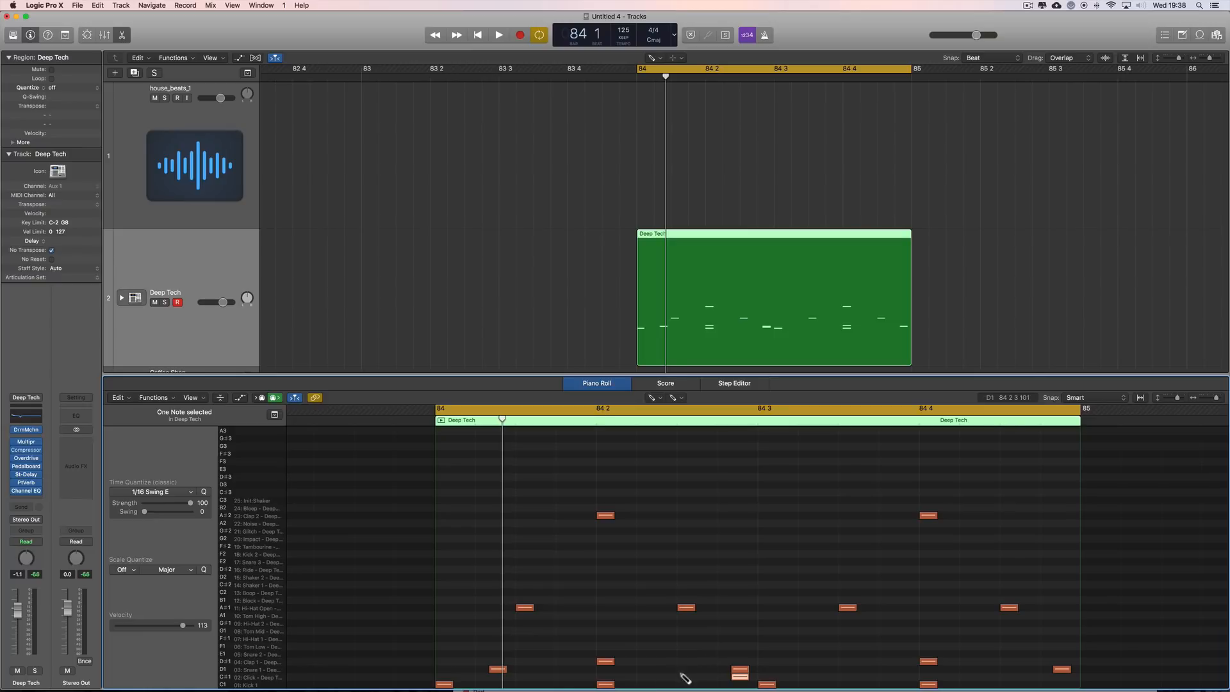
# Move the Snare 1 note in beat 1 to the Click row, directly under the bar's last Snare 1 note, and play it.
pyautogui.moveTo(500, 670); pyautogui.dragTo(1063, 677)
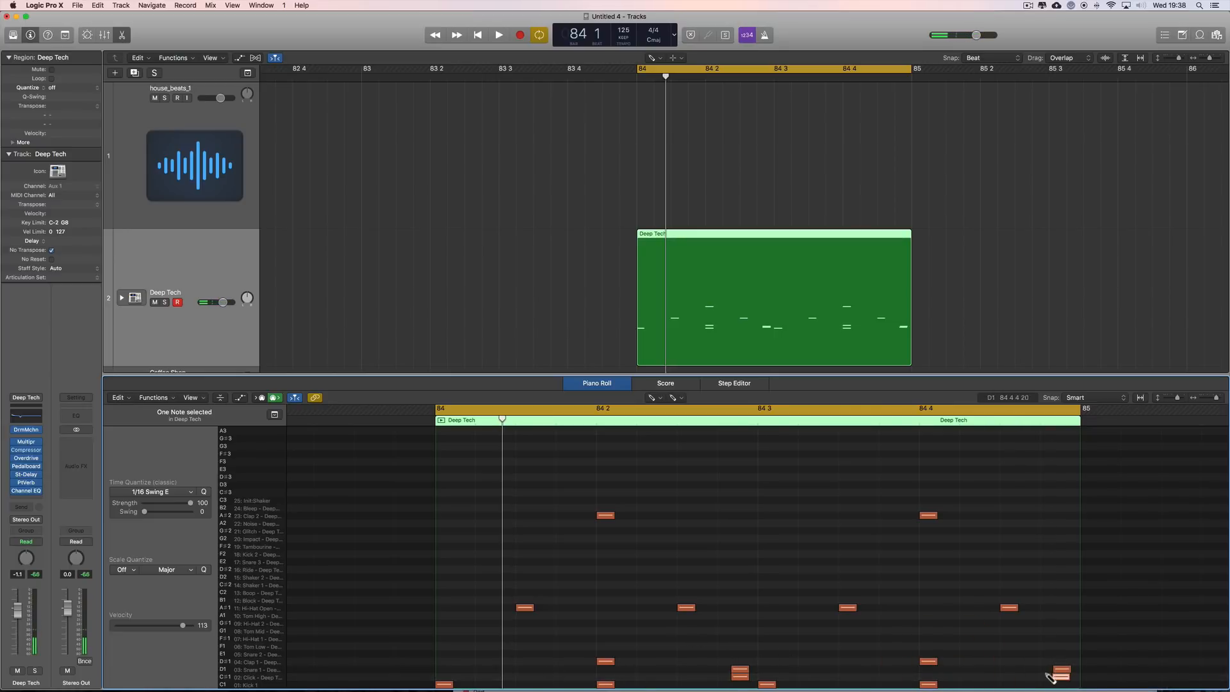
pyautogui.moveTo(1057, 677); pyautogui.dragTo(1062, 677)
pyautogui.press('space')
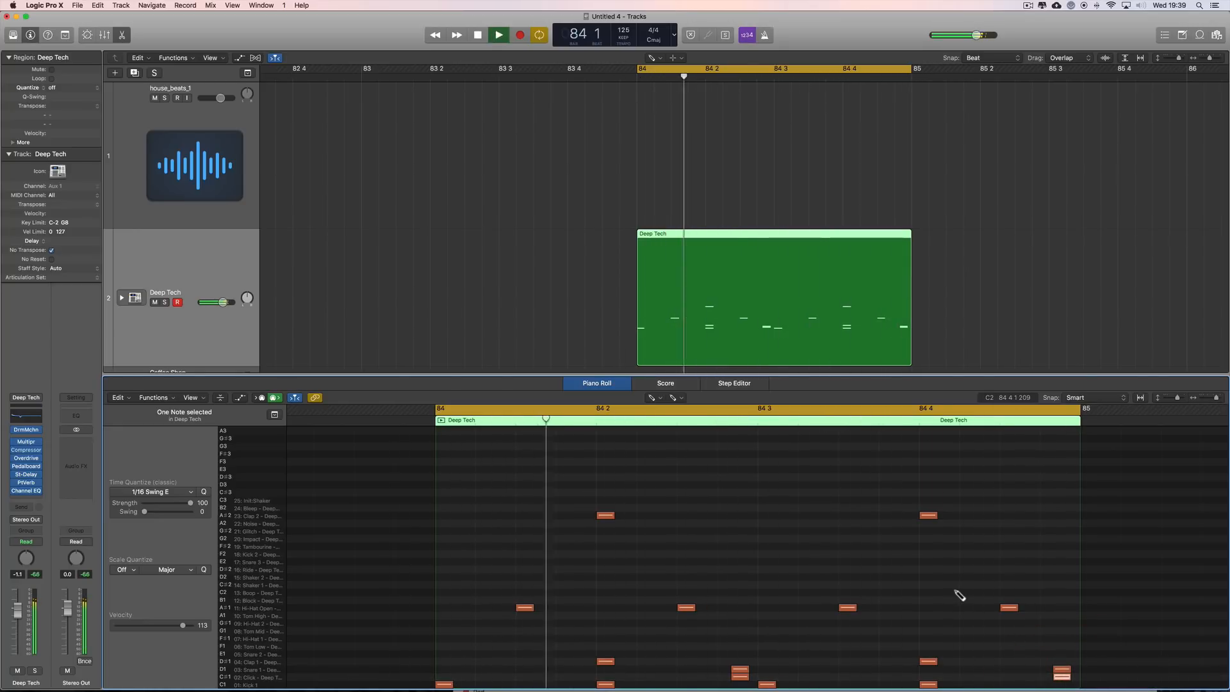
pyautogui.press('space')
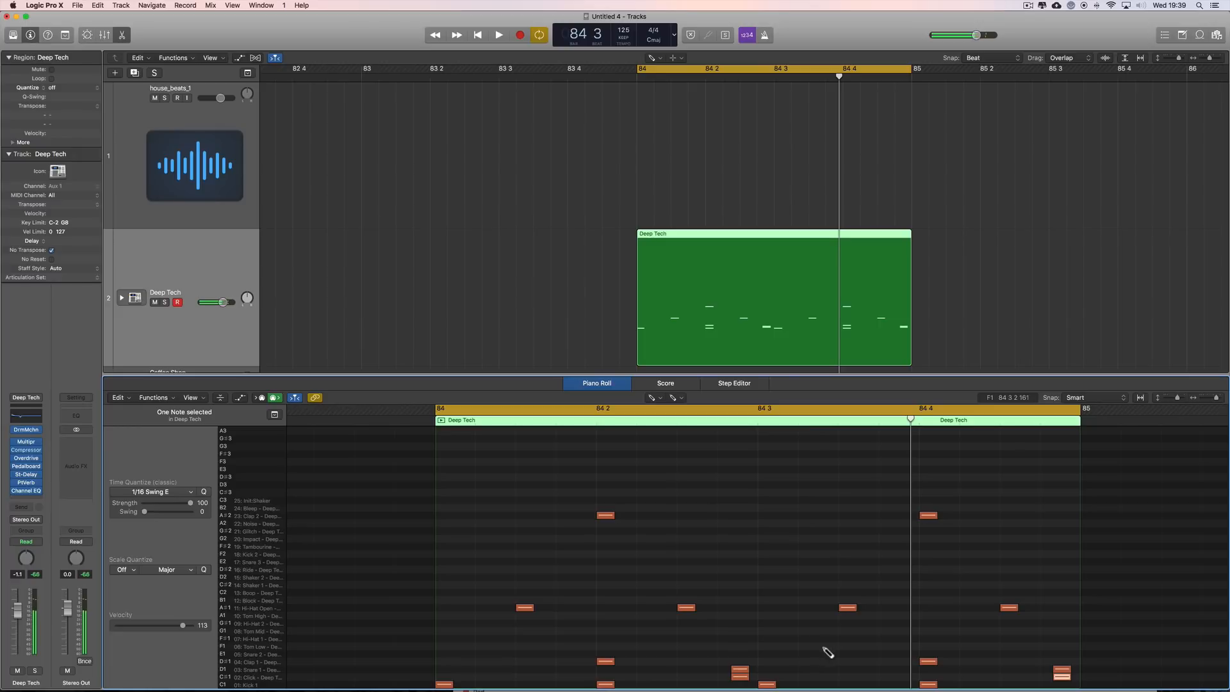
# Move the layered Snare 1 and Click notes at the bar's end onto the pair just before beat 3 with the Pointer tool, and listen.
pyautogui.press('t')
pyautogui.press('t')
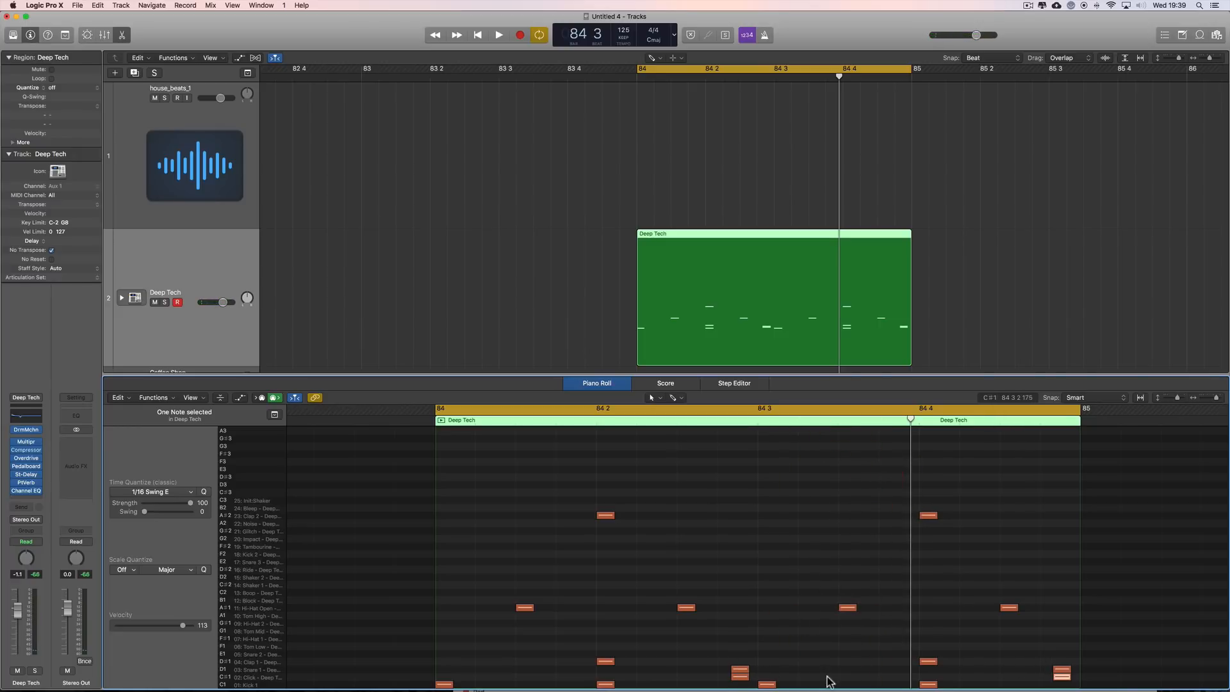
pyautogui.moveTo(1040, 663); pyautogui.dragTo(1069, 689)
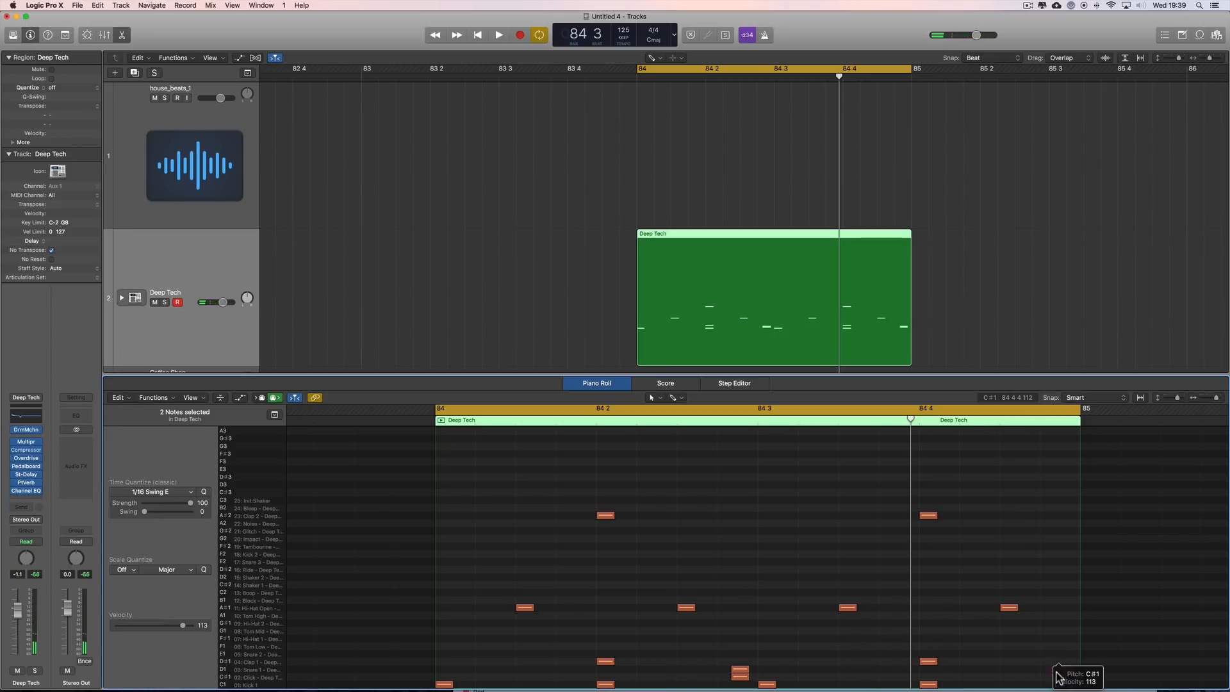
pyautogui.moveTo(1062, 674); pyautogui.dragTo(740, 674)
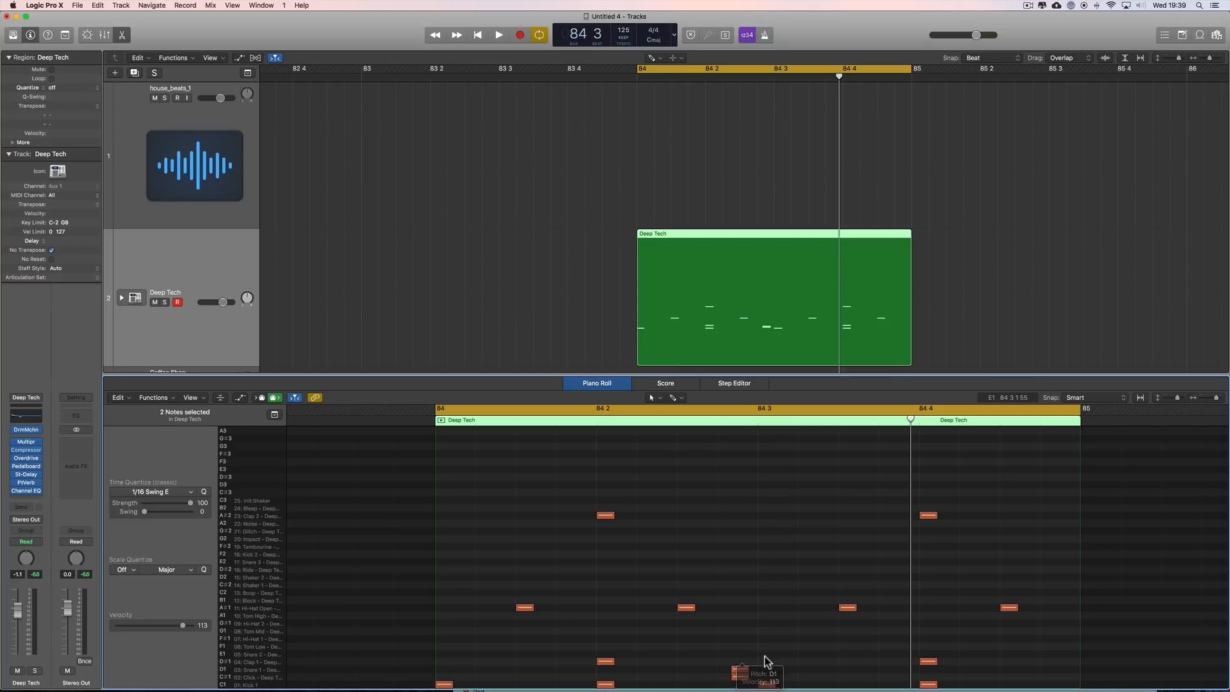
pyautogui.press('space')
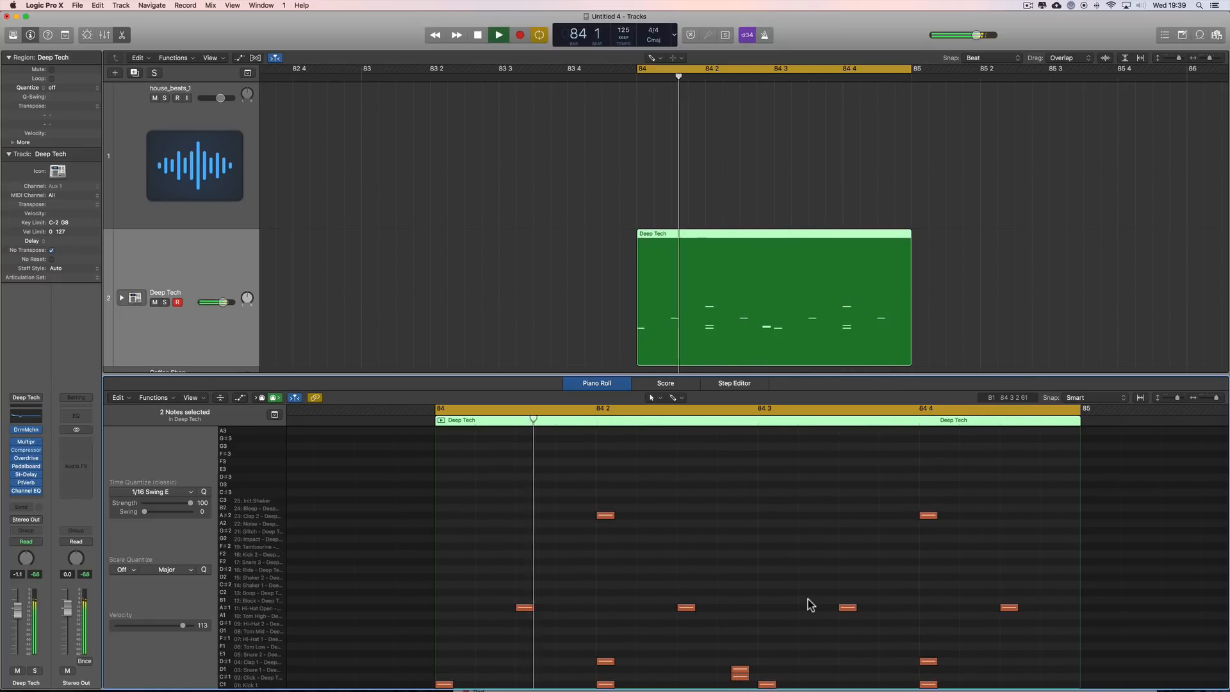
pyautogui.press('space')
# Copy the Snare 1 and Click pair to the second sixteenth of beat 3, quantize it to 1/16 Swing E, and play the bar.
pyautogui.rightClick(797, 619)
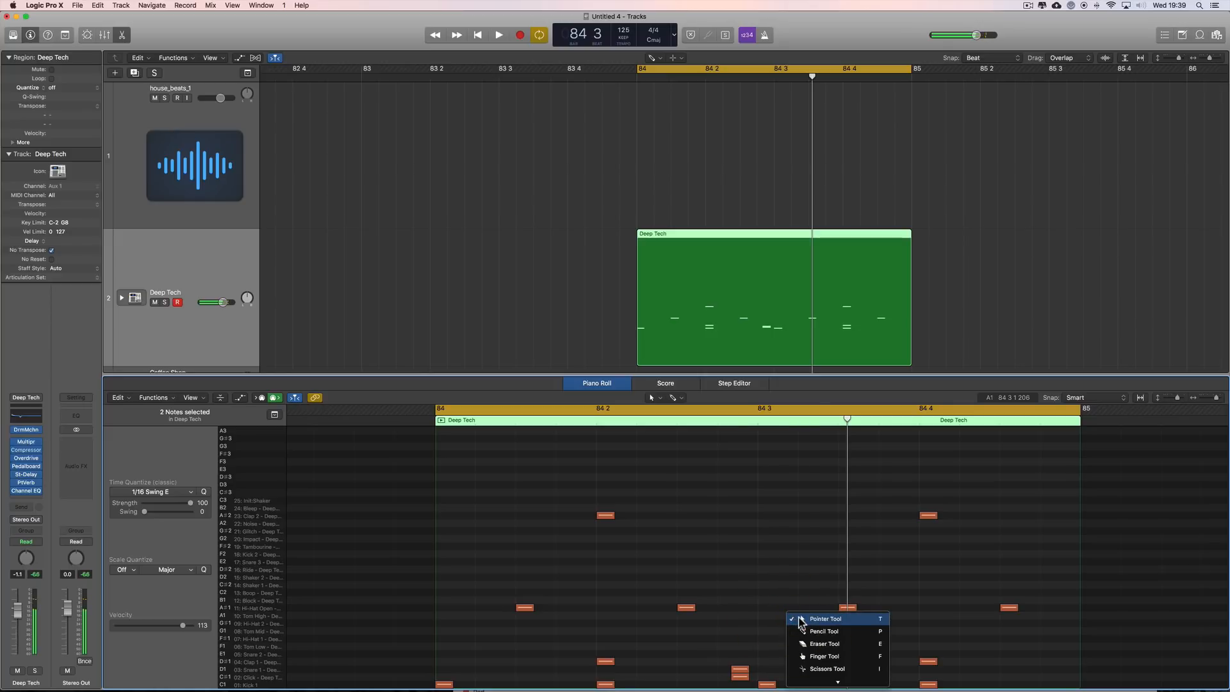
pyautogui.click(764, 586)
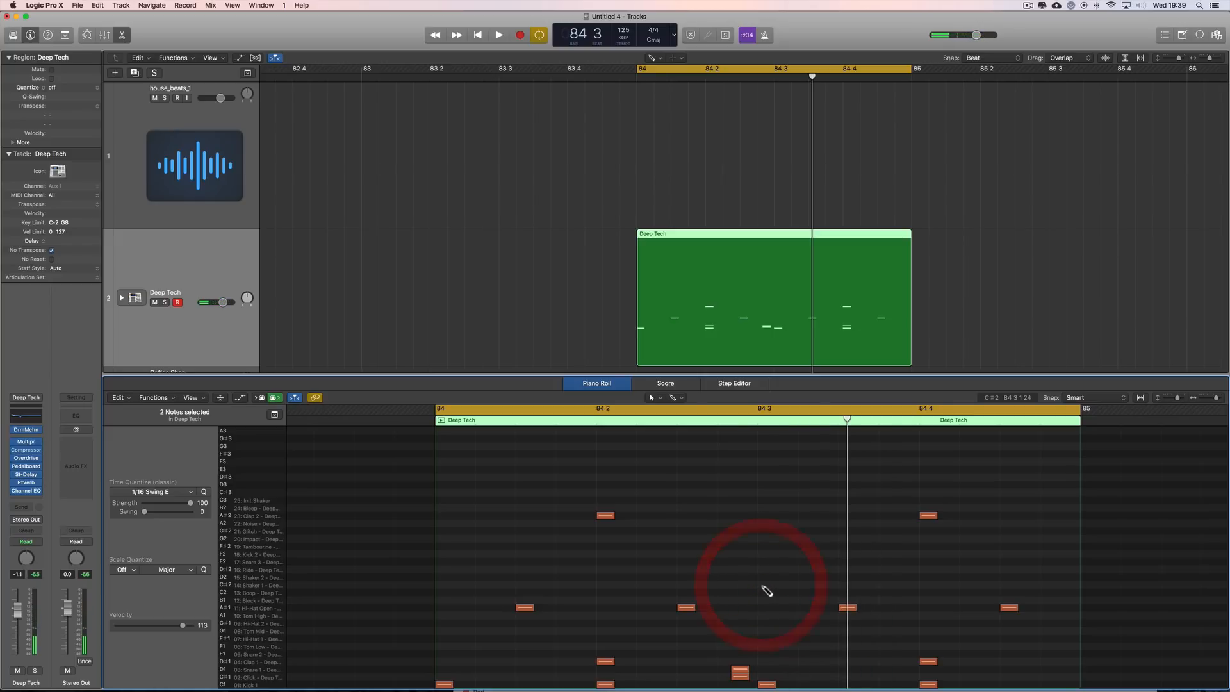
pyautogui.moveTo(1060, 673); pyautogui.dragTo(806, 673)
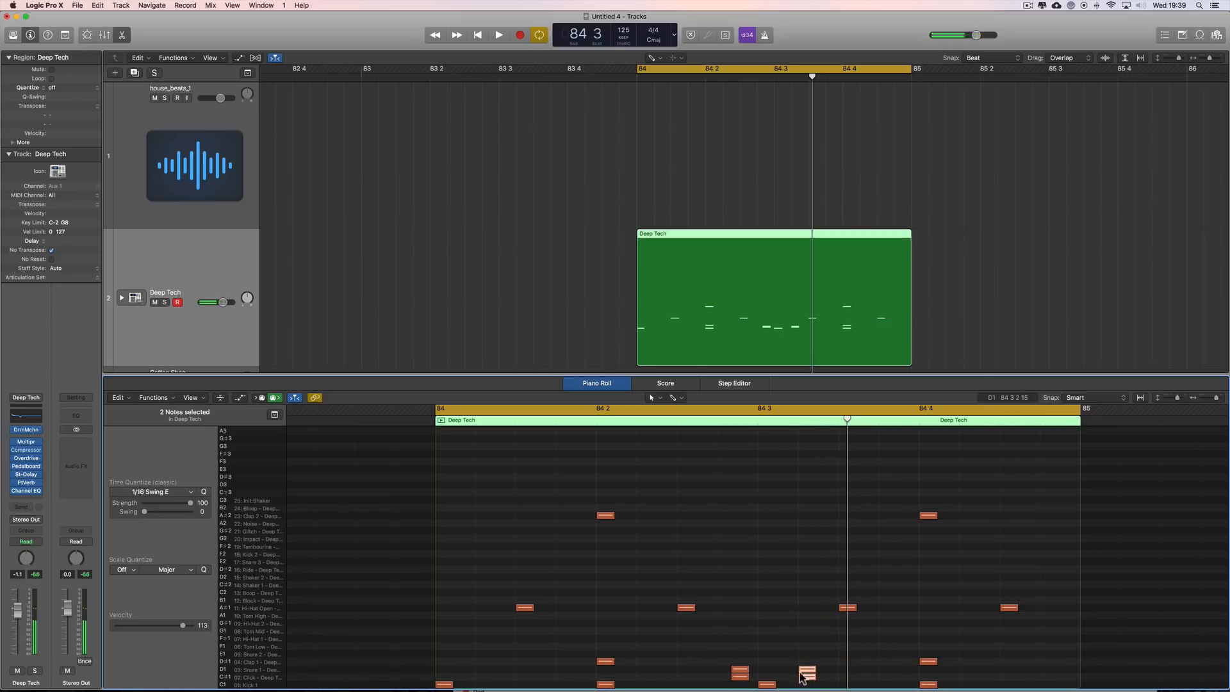
pyautogui.click(201, 492)
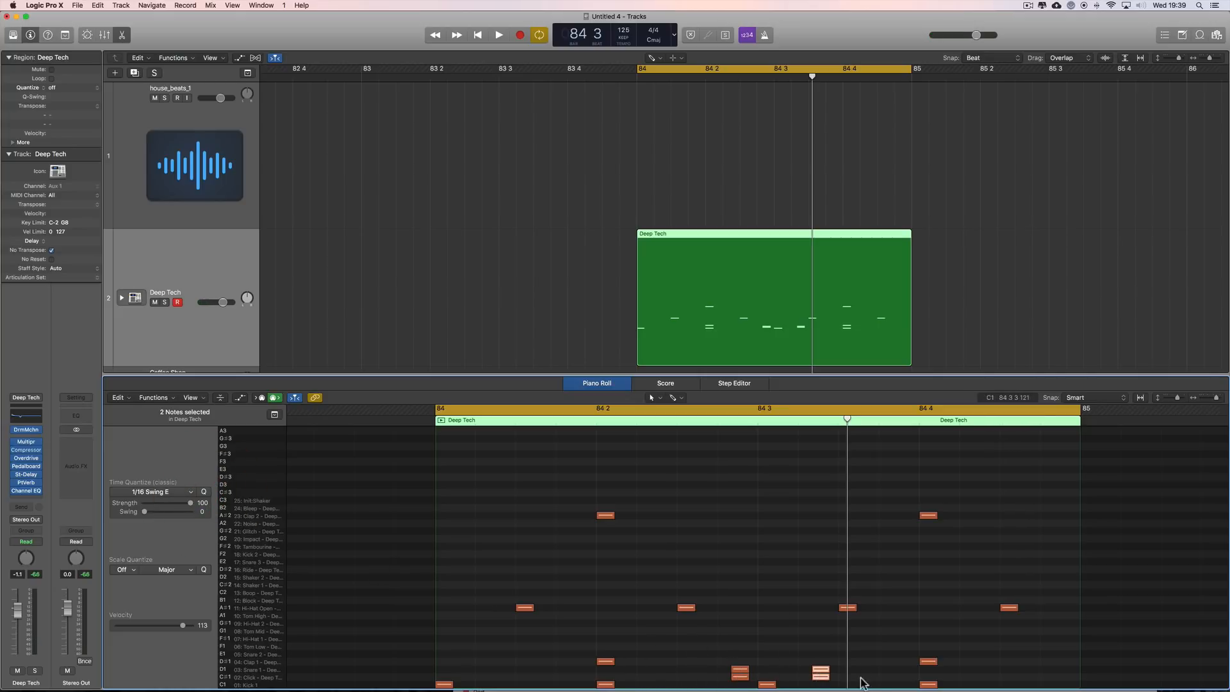
pyautogui.click(767, 684)
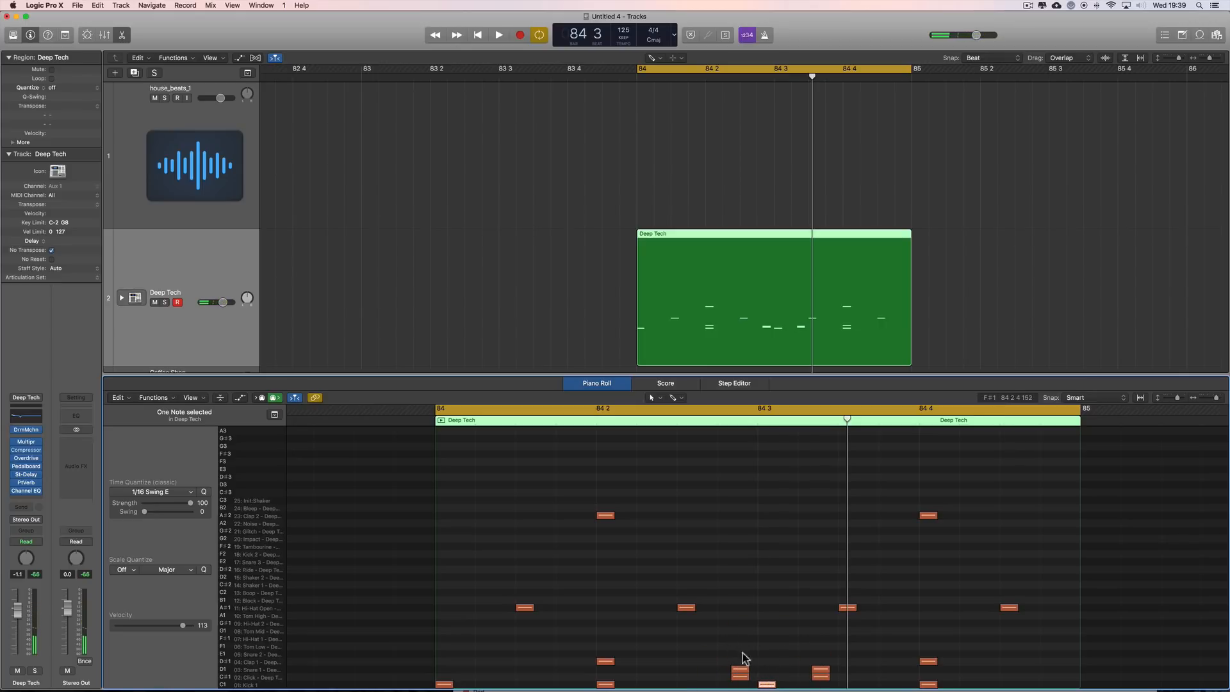
pyautogui.press('space')
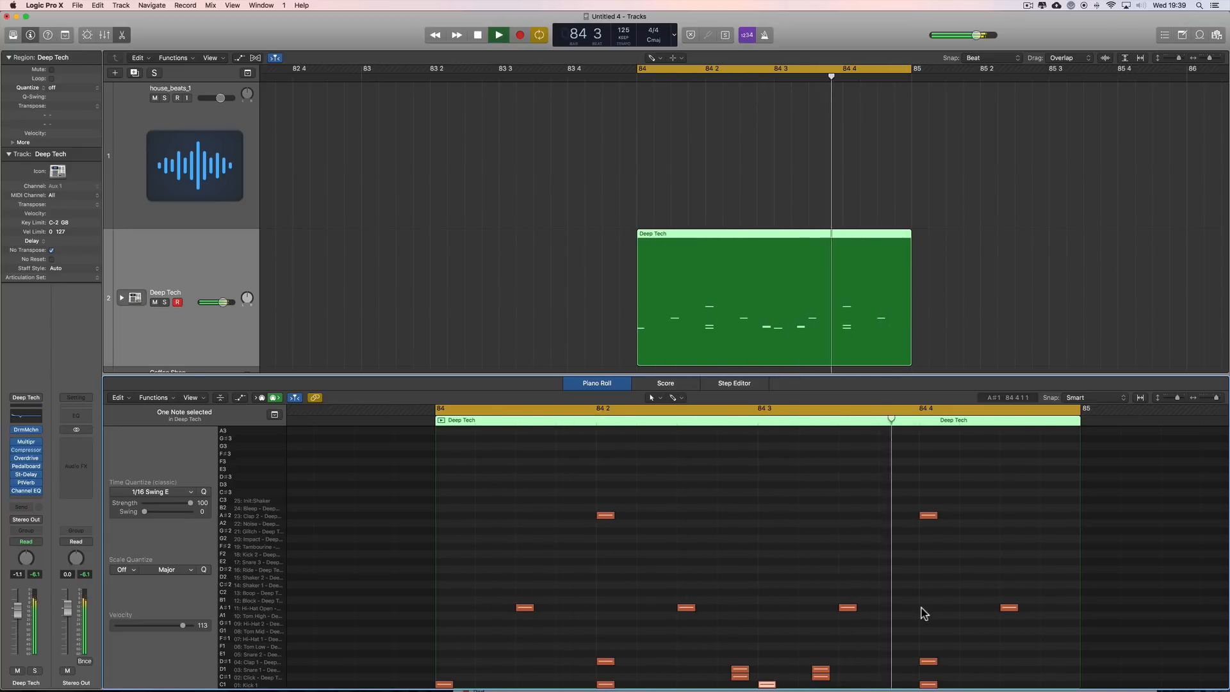
pyautogui.press('space')
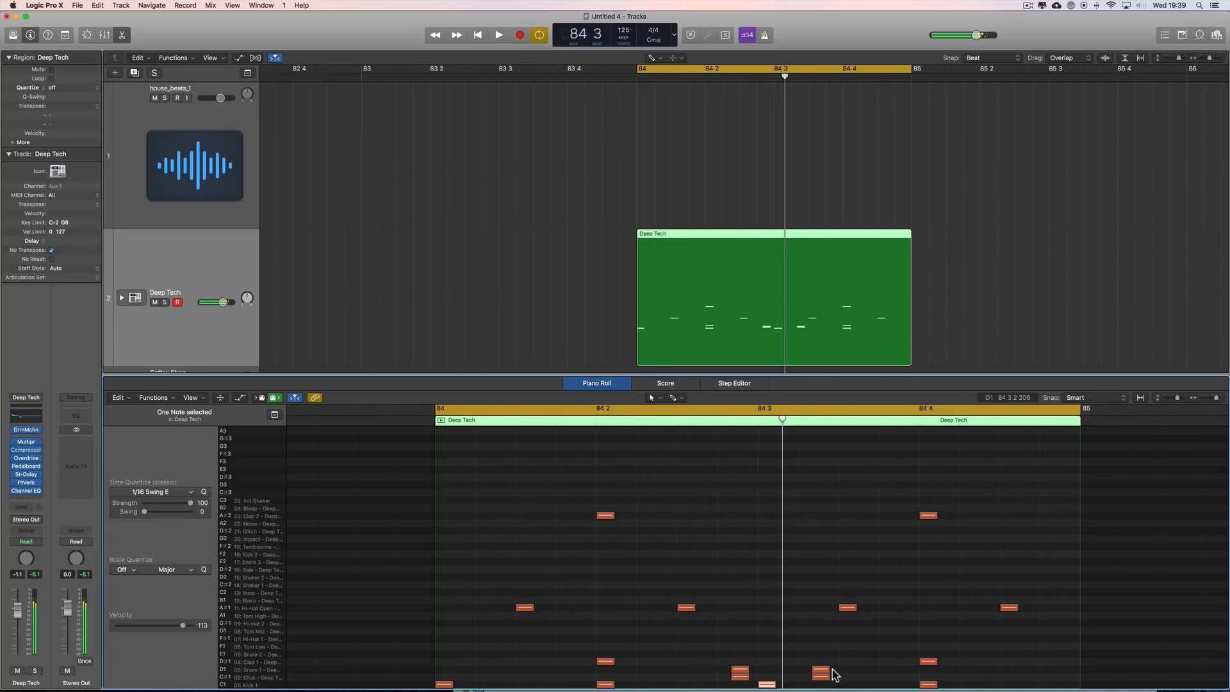
# Copy the Snare 1 and Click pair from the second sixteenth of beat 3 onto beat 4 and replay the pattern.
pyautogui.click(833, 673)
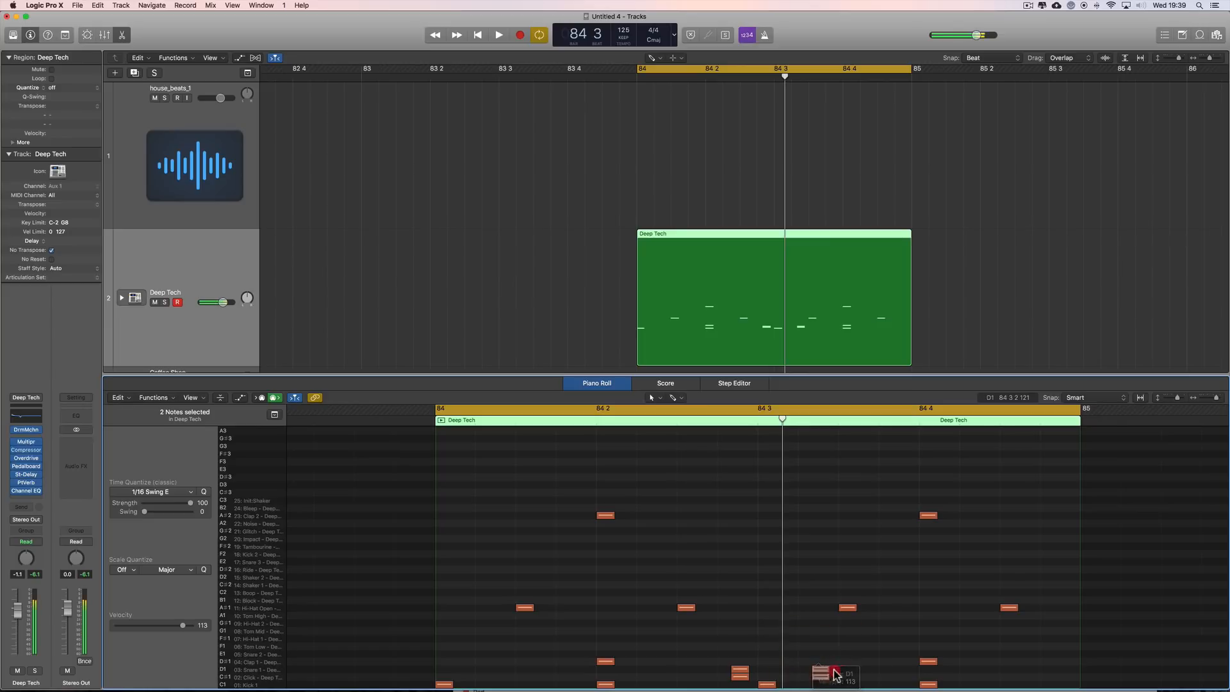
pyautogui.moveTo(835, 674); pyautogui.dragTo(930, 672)
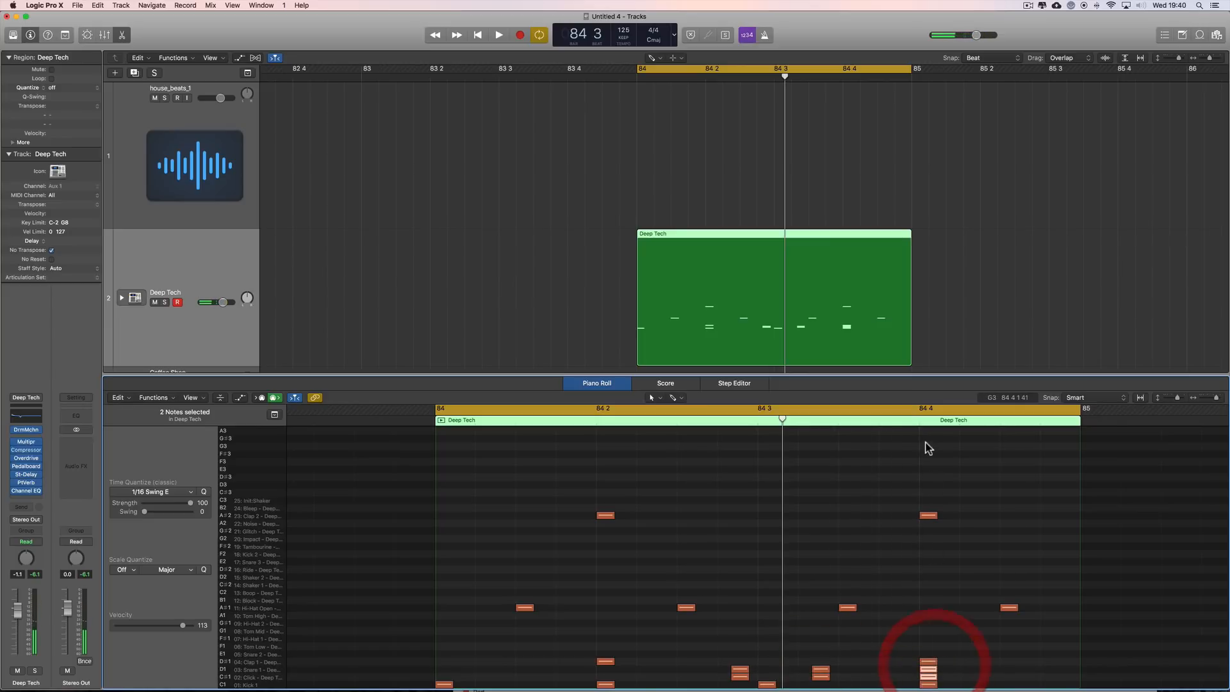
pyautogui.press('space')
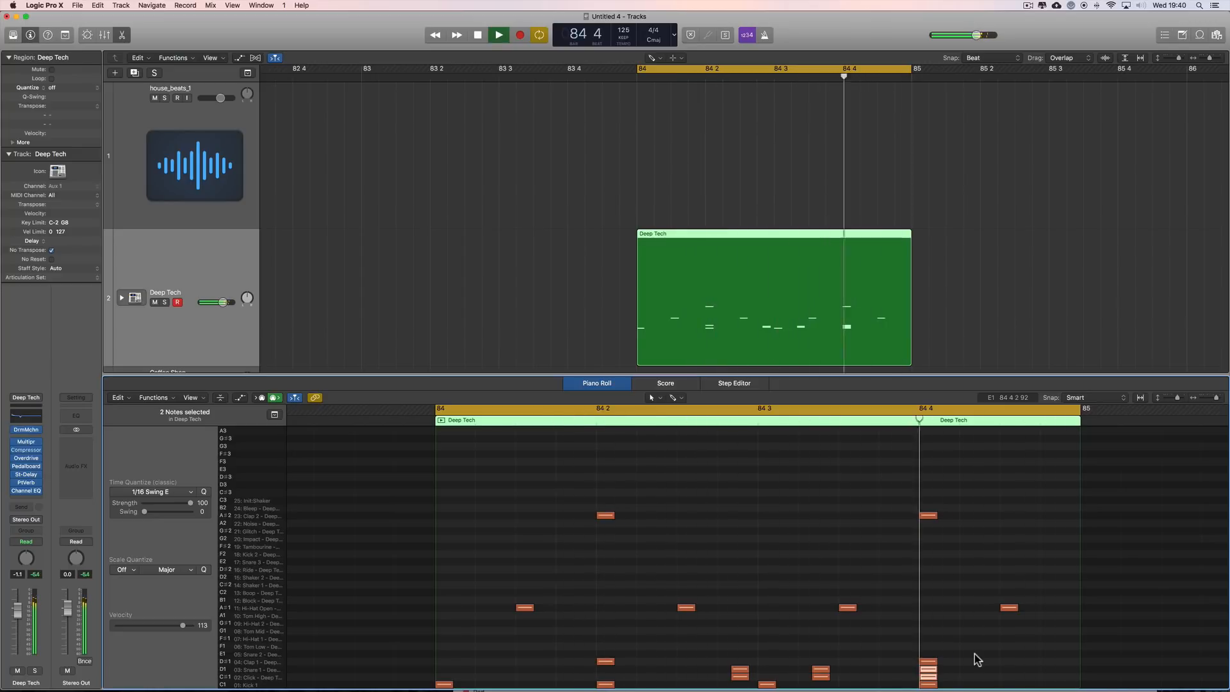
pyautogui.press('space')
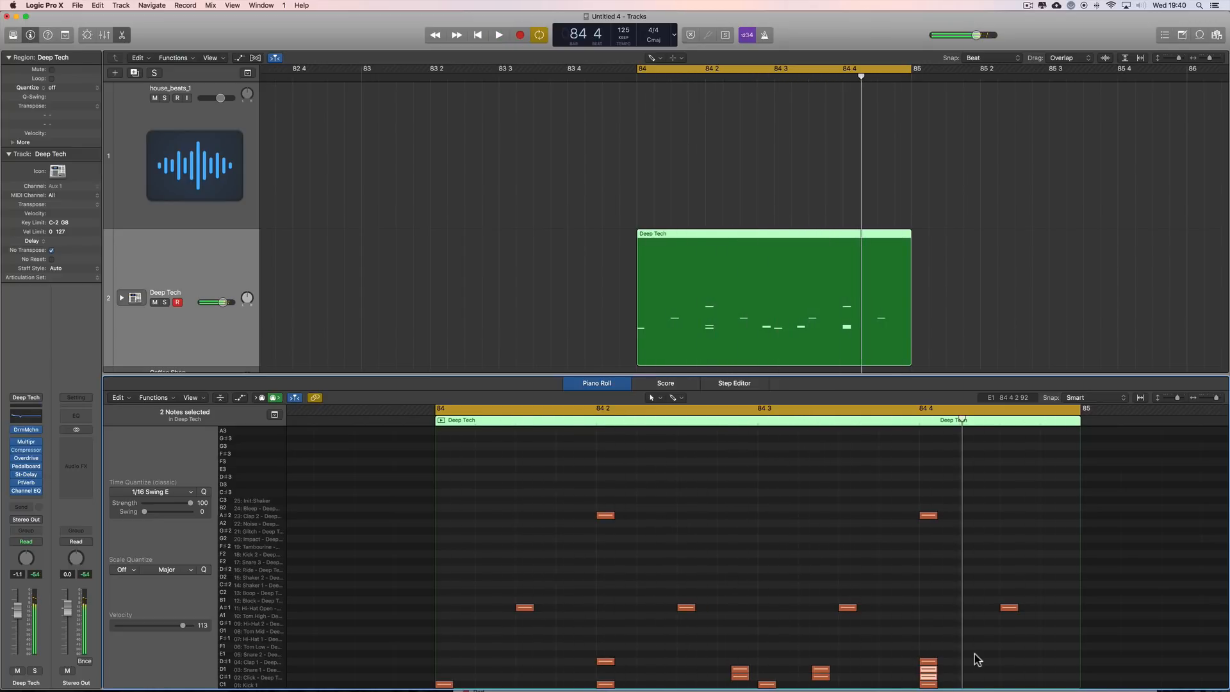
pyautogui.press('space')
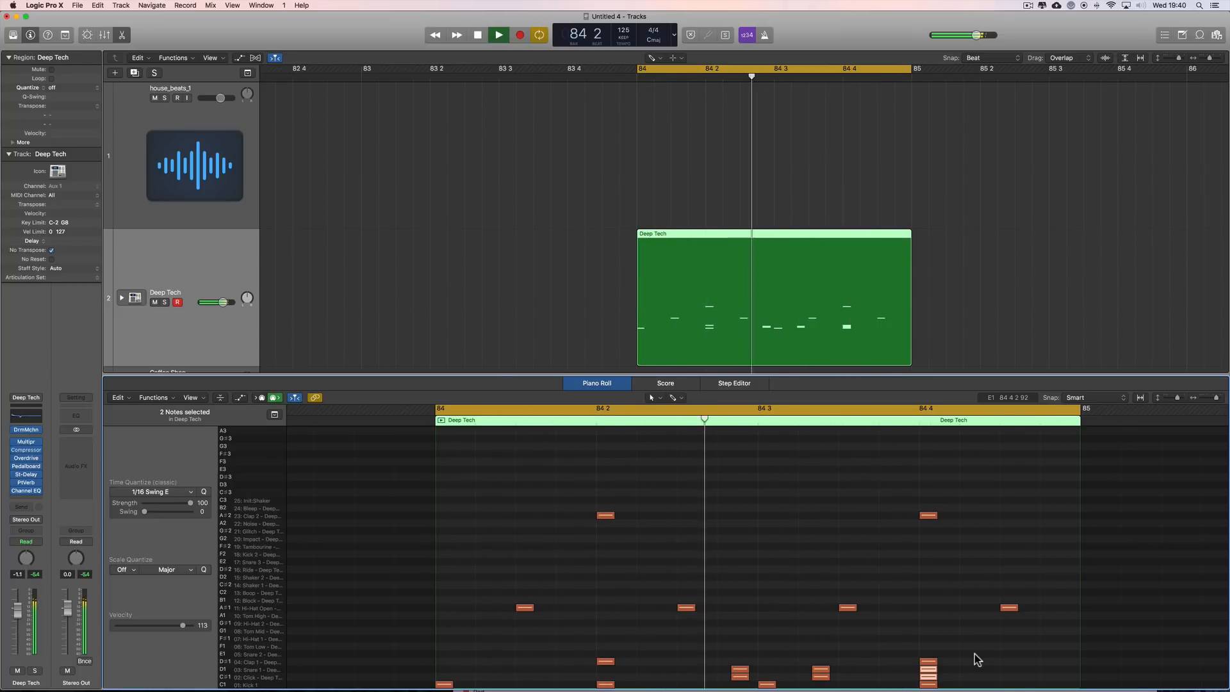
pyautogui.press('space')
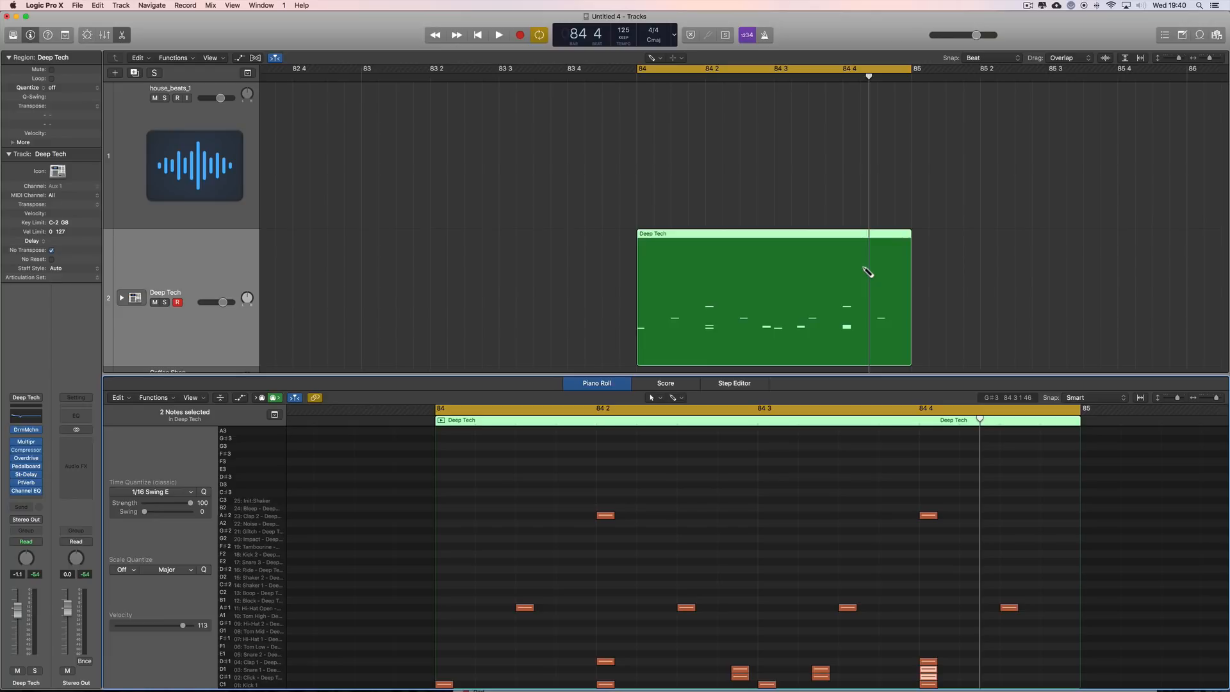
pyautogui.hscroll(1, 868, 272)
pyautogui.scroll(-1, 868, 272)
pyautogui.scroll(1, 868, 272)
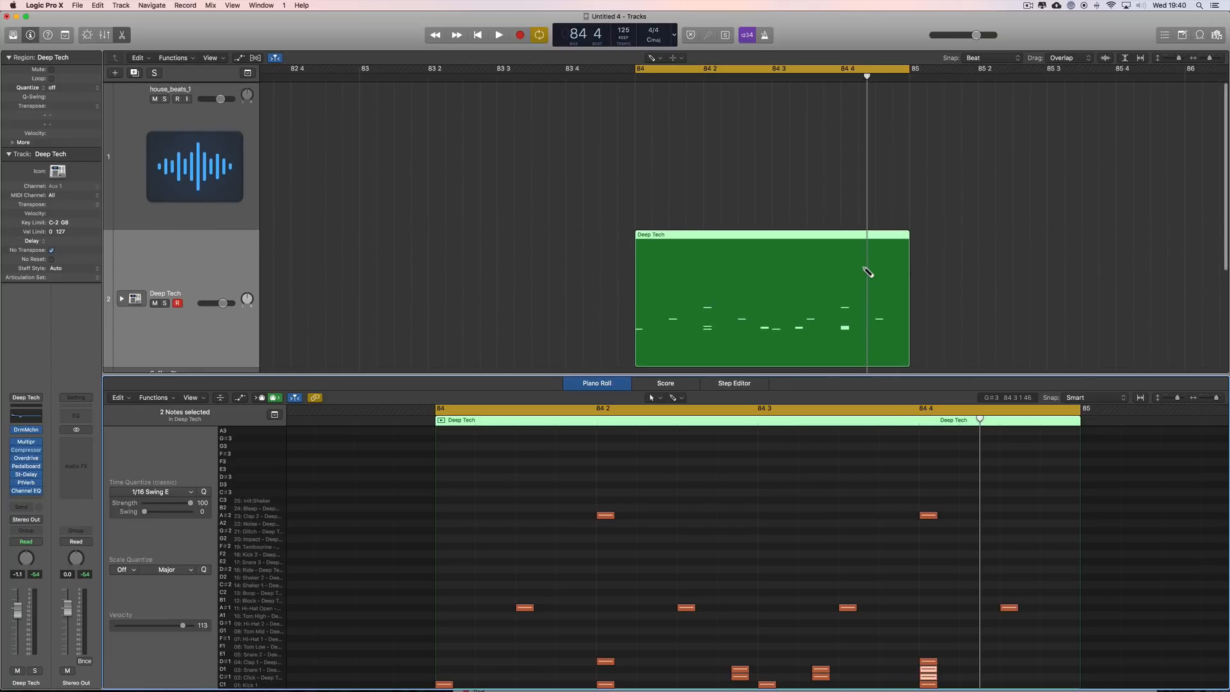